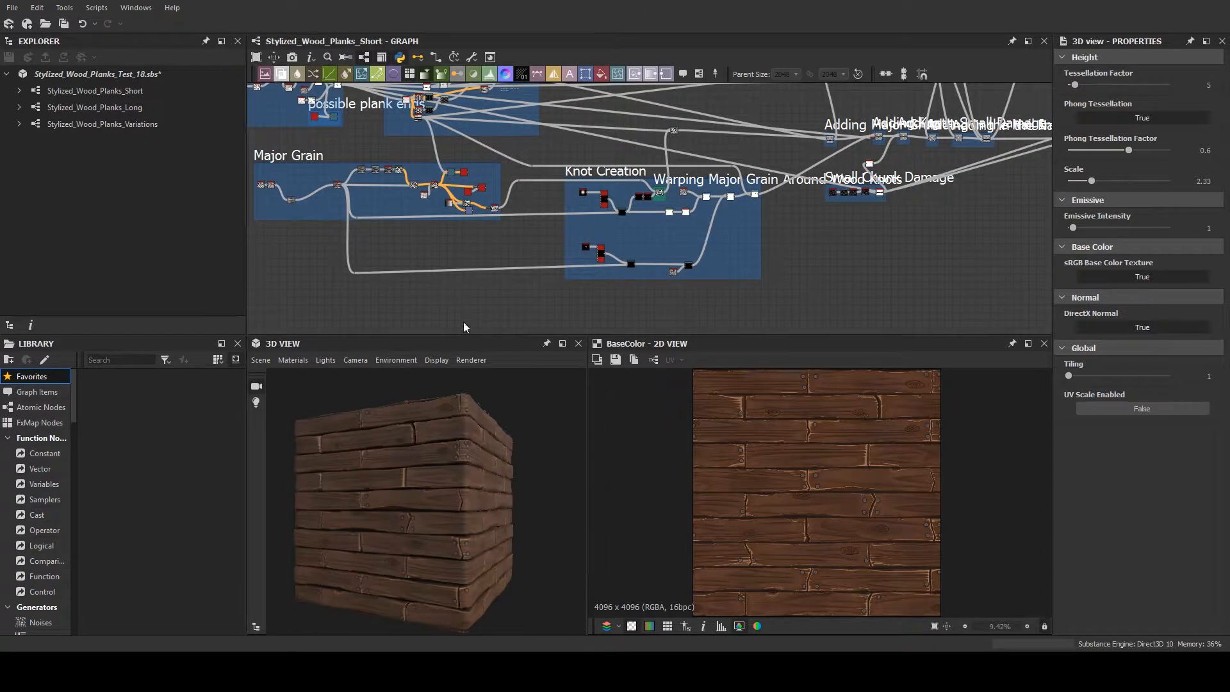
- Examine the Plank Shape Creation frame and its surroundings in the Stylized_Wood_Planks_Short graph
{"action": "scroll", "coordinate": [464, 310], "scroll_direction": "down", "scroll_amount": 3}
{"action": "middle_click_drag", "start_coordinate": [505, 269], "coordinate": [680, 287]}
{"action": "scroll", "coordinate": [513, 256], "scroll_direction": "up", "scroll_amount": 5}
{"action": "middle_click_drag", "start_coordinate": [493, 250], "coordinate": [594, 263]}
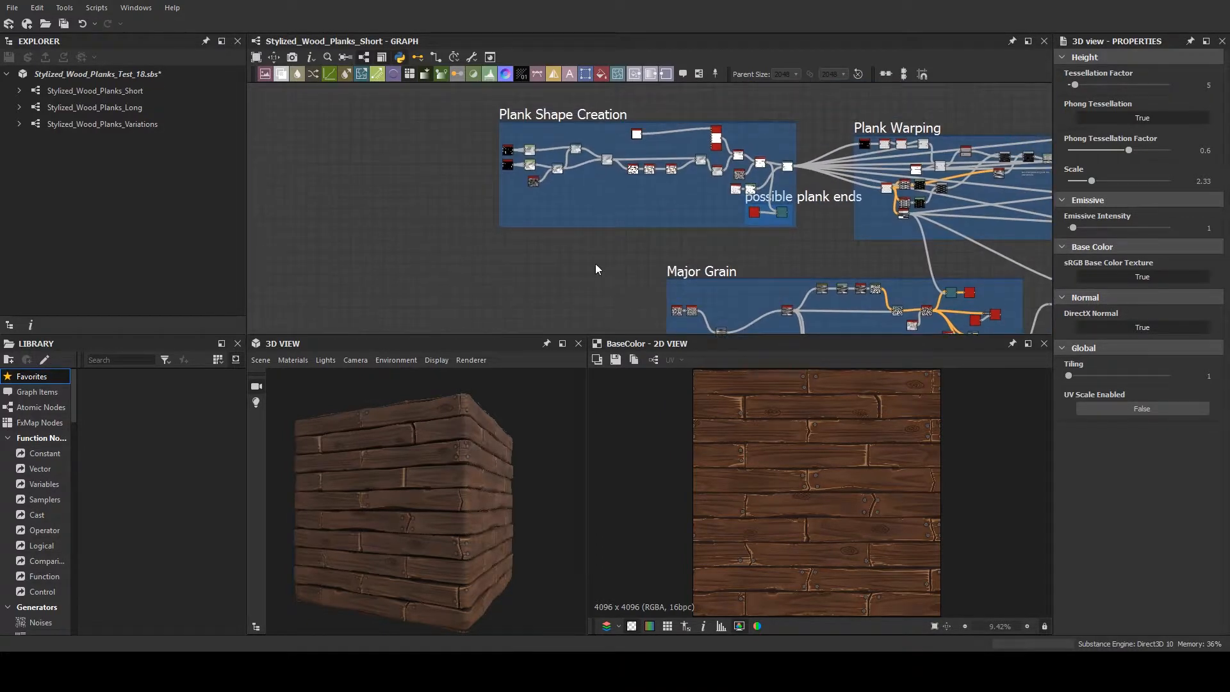
{"action": "scroll", "coordinate": [590, 263], "scroll_direction": "down", "scroll_amount": 1}
{"action": "scroll", "coordinate": [591, 264], "scroll_direction": "down", "scroll_amount": 2}
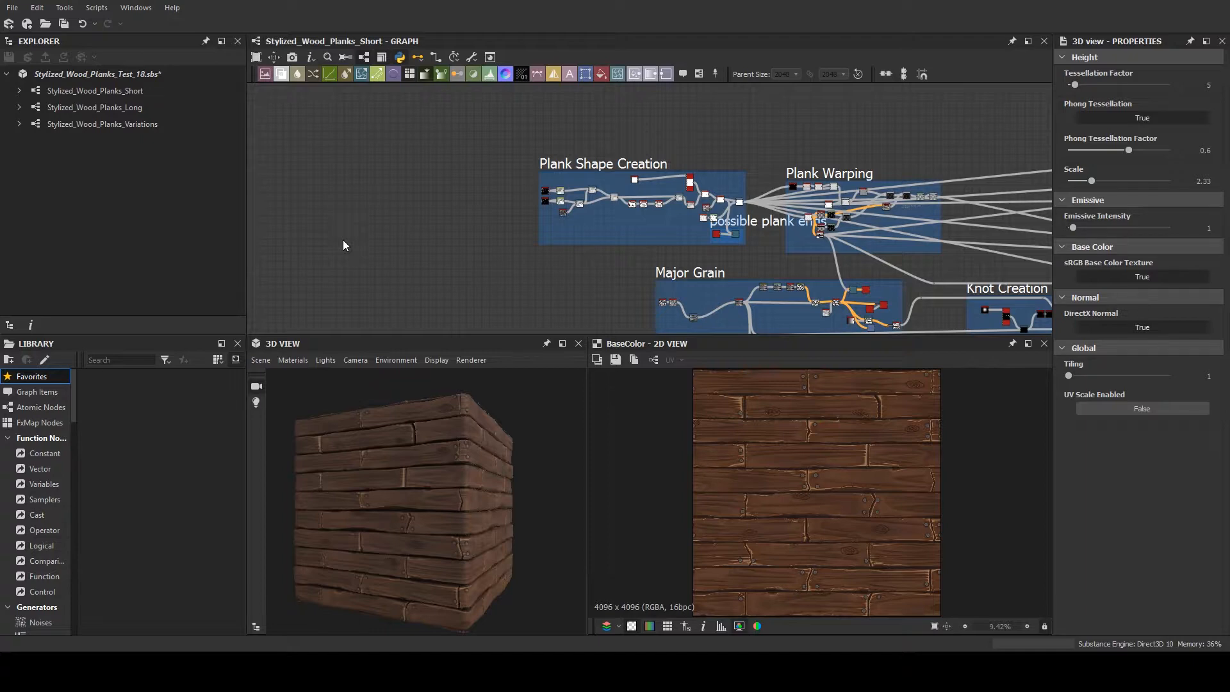
- Inspect the plank material up close in a temporarily enlarged 3D view
{"action": "left_click_drag", "start_coordinate": [479, 335], "coordinate": [486, 186]}
{"action": "left_click_drag", "start_coordinate": [420, 386], "coordinate": [452, 420]}
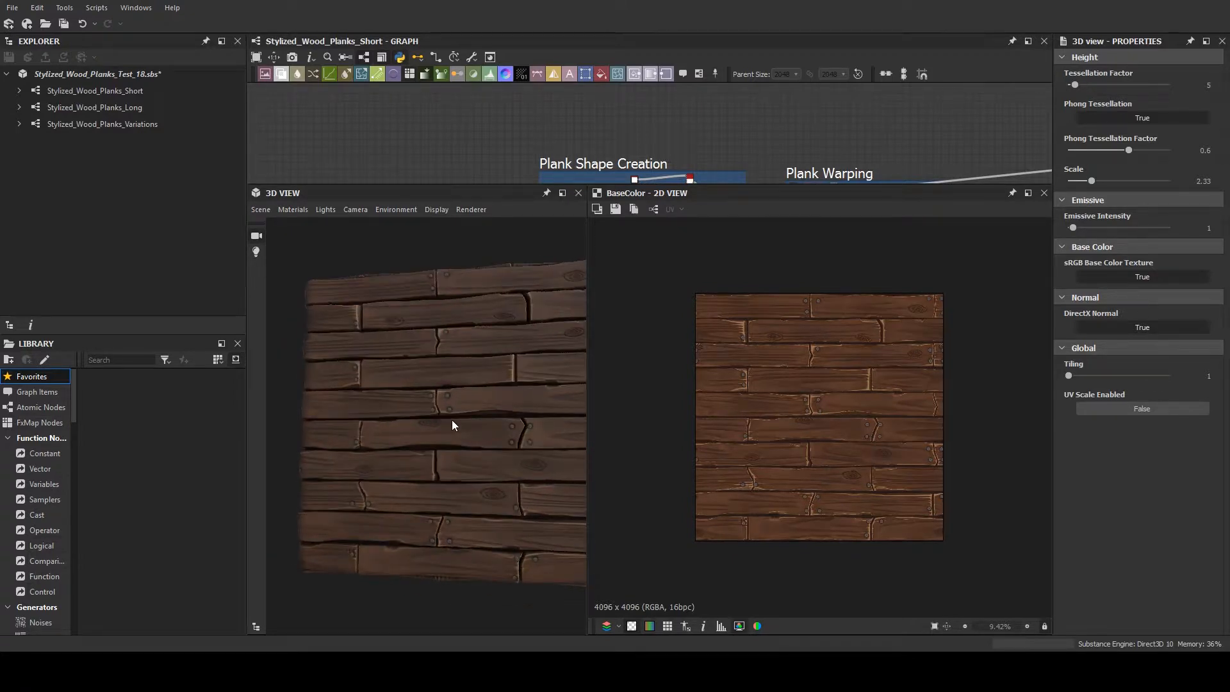
{"action": "right_click_drag", "start_coordinate": [451, 420], "coordinate": [442, 317]}
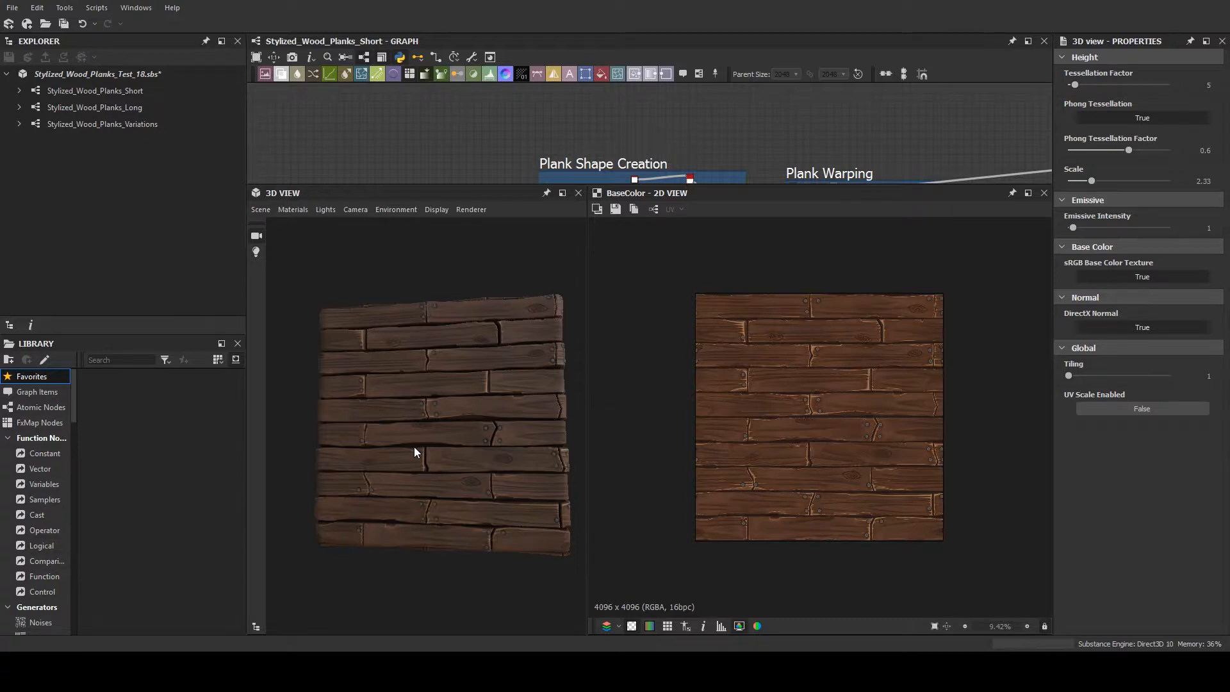
{"action": "mouse_move", "coordinate": [478, 457]}
{"action": "left_mouse_down"}
{"action": "mouse_move", "coordinate": [470, 445]}
{"action": "mouse_move", "coordinate": [477, 469]}
{"action": "left_mouse_up"}
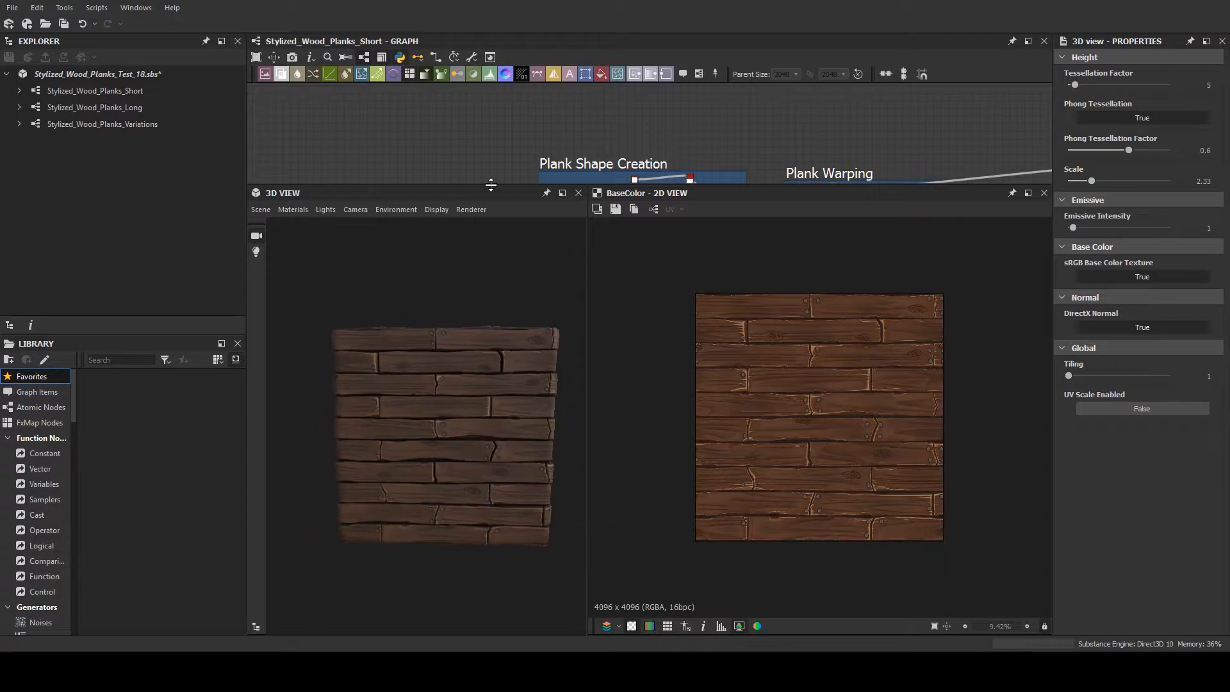
{"action": "left_click_drag", "start_coordinate": [491, 185], "coordinate": [494, 266]}
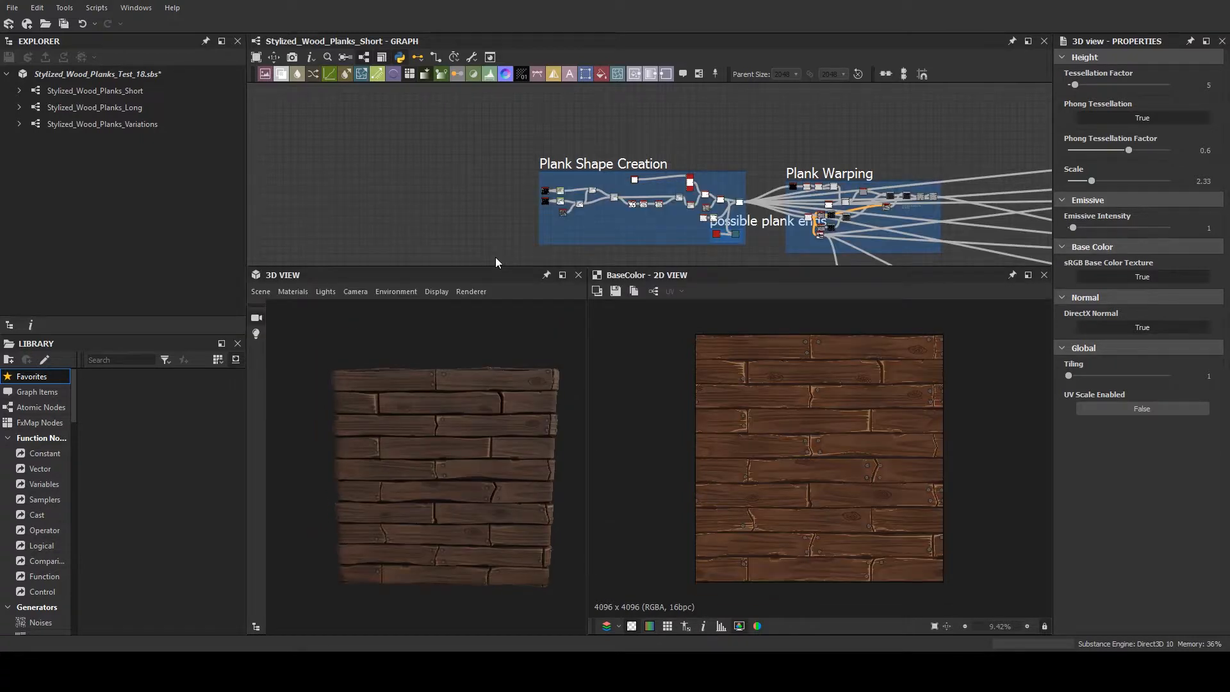
- Examine the overall graph layout, from Plank Shape Creation and Major Grain through the knot, nail, damage and albedo frames
{"action": "middle_click_drag", "start_coordinate": [495, 257], "coordinate": [346, 183]}
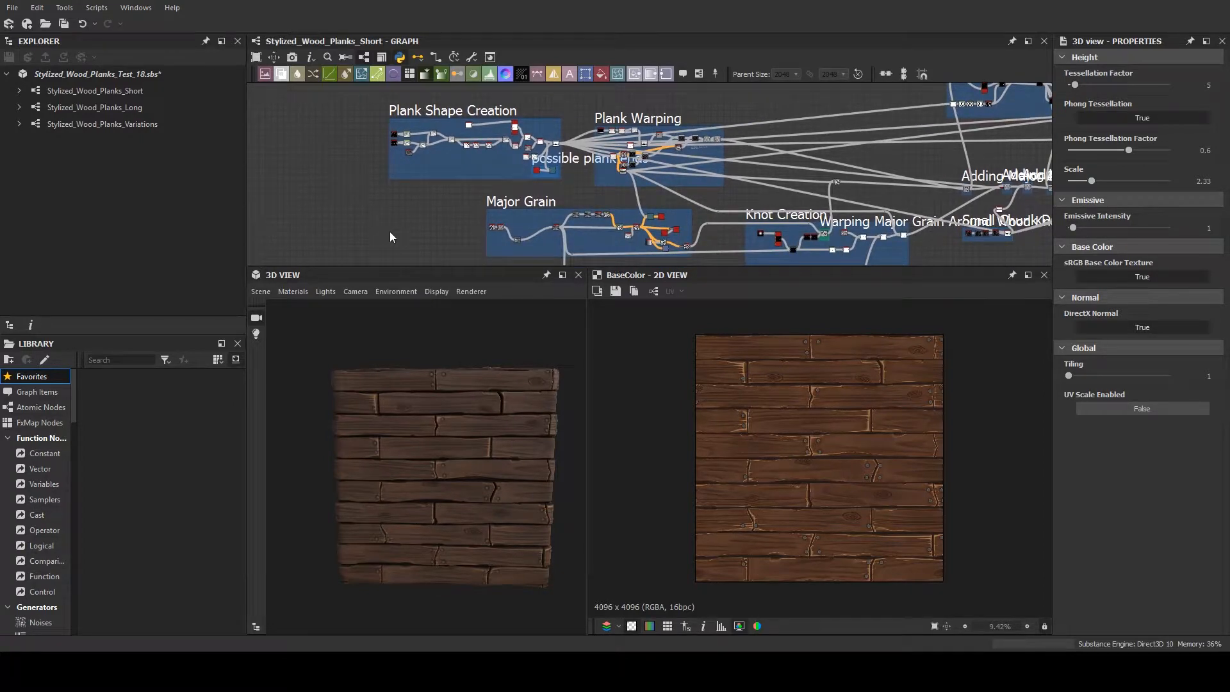
{"action": "scroll", "coordinate": [403, 226], "scroll_direction": "up", "scroll_amount": 1}
{"action": "middle_click_drag", "start_coordinate": [403, 224], "coordinate": [370, 204]}
{"action": "scroll", "coordinate": [368, 204], "scroll_direction": "down", "scroll_amount": 2}
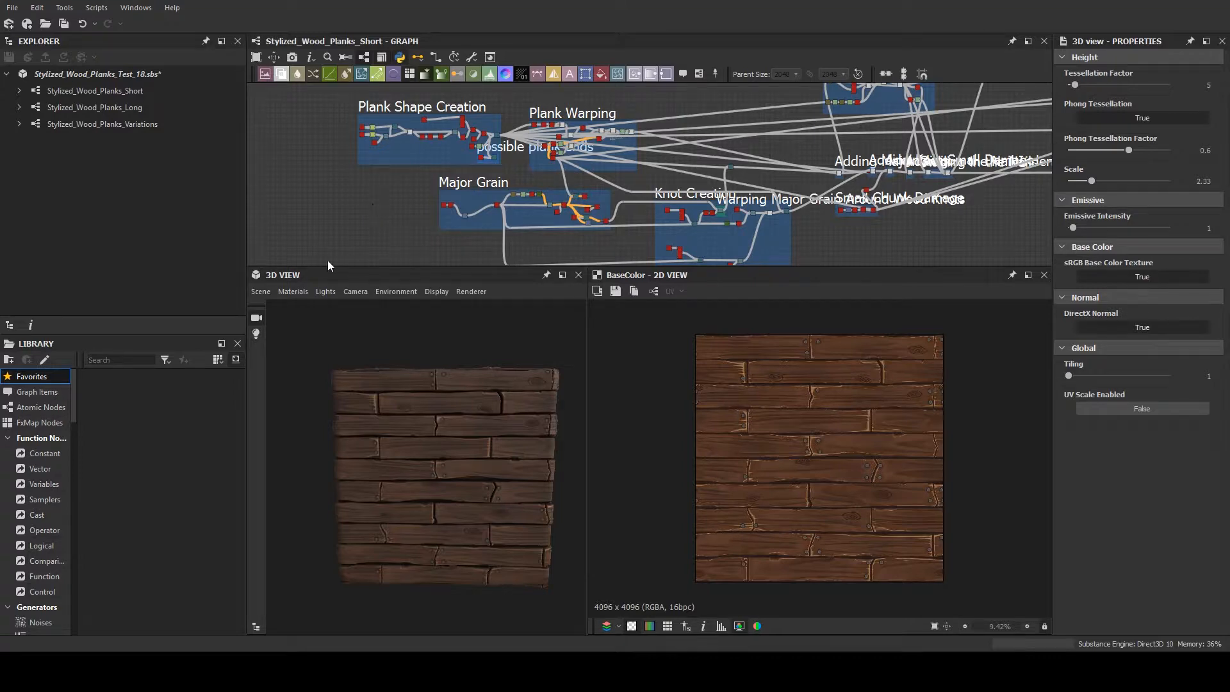
{"action": "scroll", "coordinate": [360, 142], "scroll_direction": "up", "scroll_amount": 2}
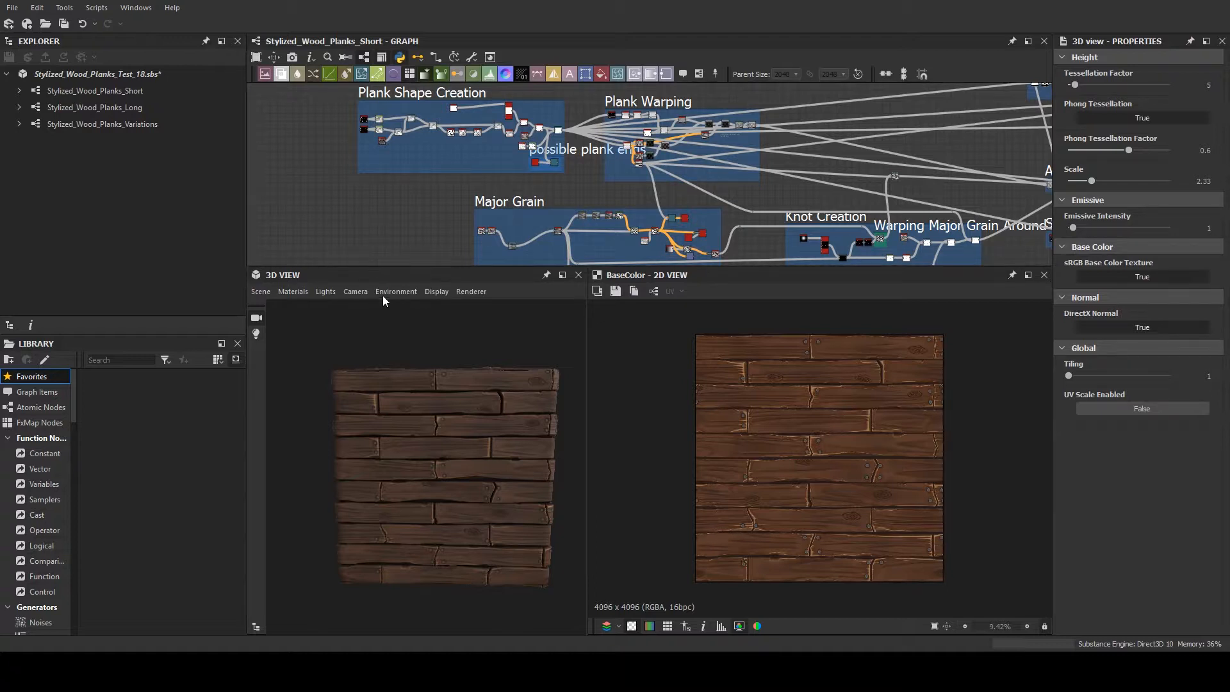
{"action": "left_click_drag", "start_coordinate": [410, 266], "coordinate": [425, 383]}
{"action": "scroll", "coordinate": [425, 379], "scroll_direction": "down", "scroll_amount": 5}
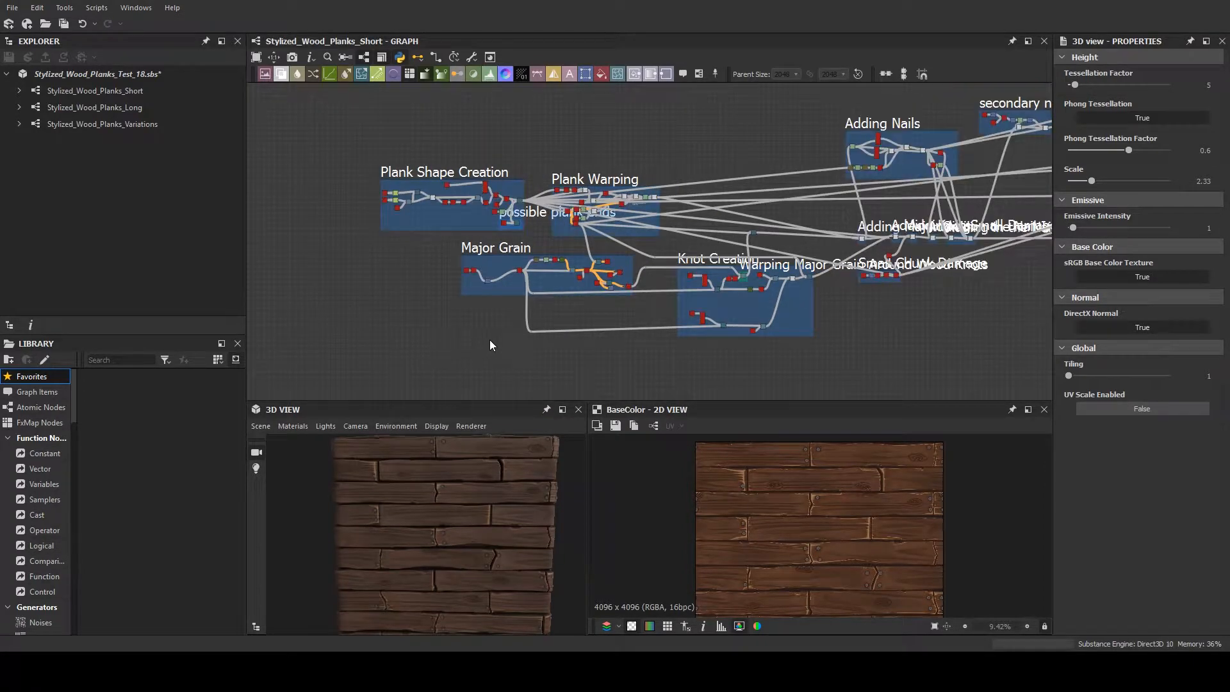
{"action": "scroll", "coordinate": [506, 328], "scroll_direction": "up", "scroll_amount": 1}
{"action": "middle_click_drag", "start_coordinate": [414, 332], "coordinate": [474, 335]}
{"action": "scroll", "coordinate": [568, 336], "scroll_direction": "down", "scroll_amount": 1}
{"action": "scroll", "coordinate": [382, 302], "scroll_direction": "up", "scroll_amount": 2}
{"action": "scroll", "coordinate": [475, 332], "scroll_direction": "down", "scroll_amount": 2}
{"action": "scroll", "coordinate": [475, 331], "scroll_direction": "up", "scroll_amount": 1}
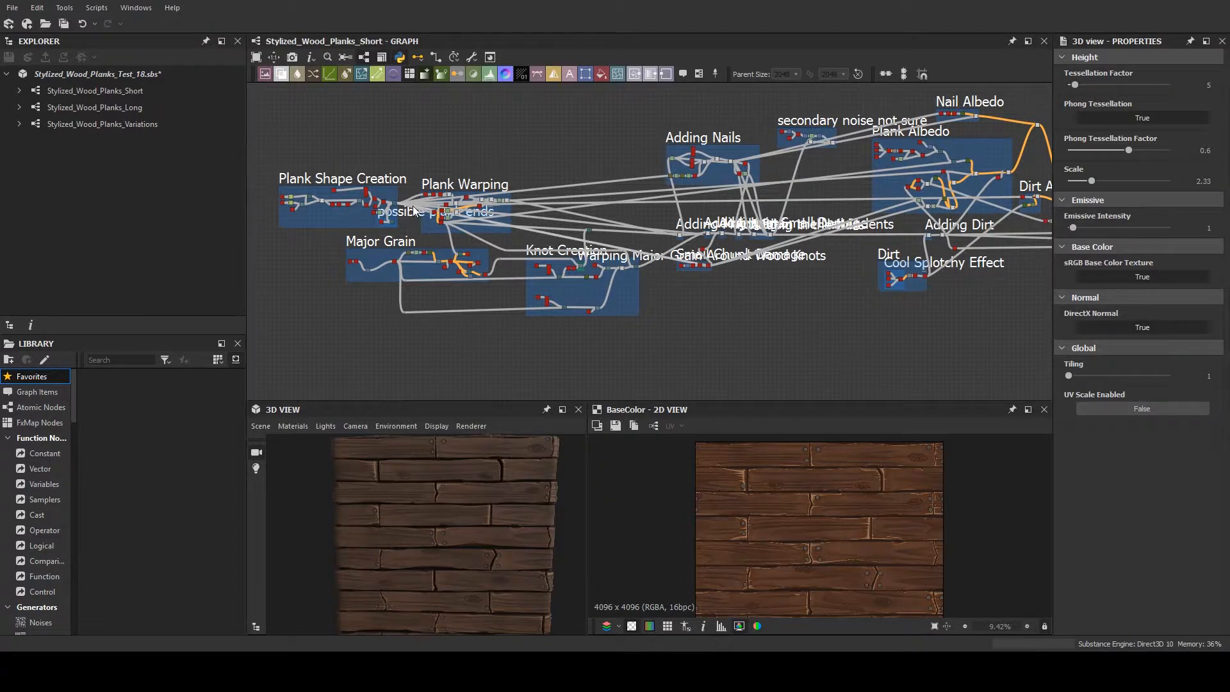
- Compare the 3D planks with the Tile Sampler output by previewing that Plank Shape Creation node in the 2D view
{"action": "scroll", "coordinate": [413, 205], "scroll_direction": "up", "scroll_amount": 3}
{"action": "middle_click_drag", "start_coordinate": [412, 188], "coordinate": [616, 205]}
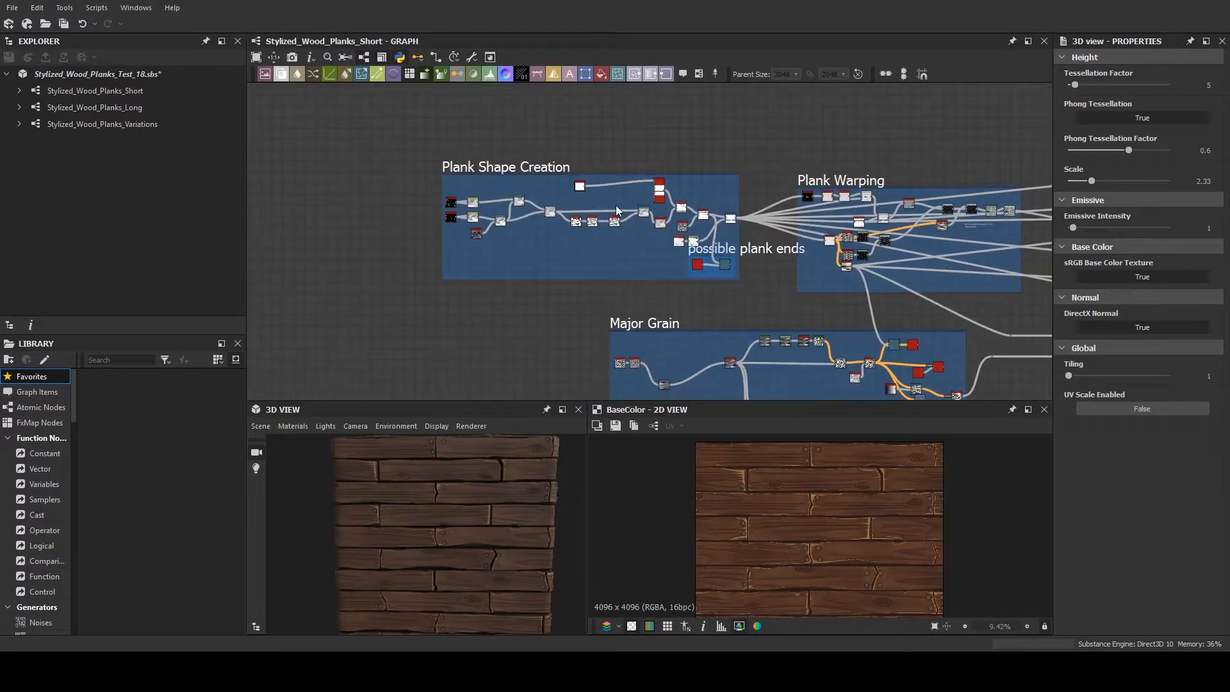
{"action": "scroll", "coordinate": [736, 186], "scroll_direction": "up", "scroll_amount": 2}
{"action": "middle_click_drag", "start_coordinate": [577, 166], "coordinate": [705, 157]}
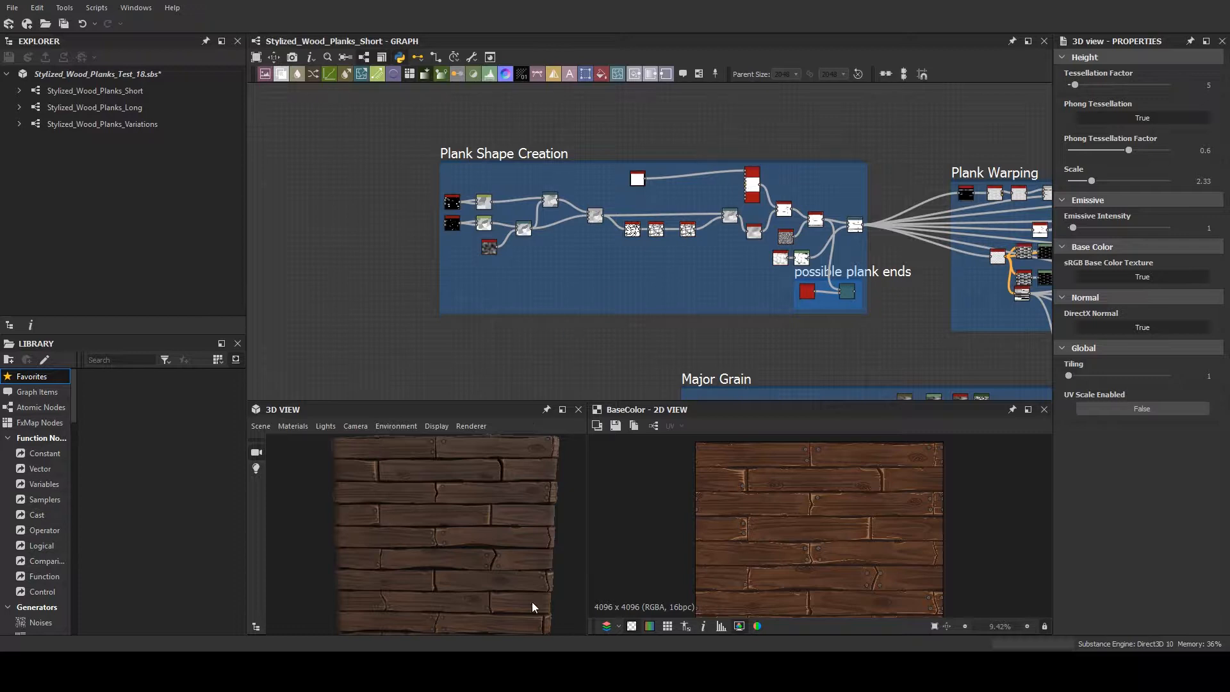
{"action": "left_click_drag", "start_coordinate": [543, 565], "coordinate": [507, 546]}
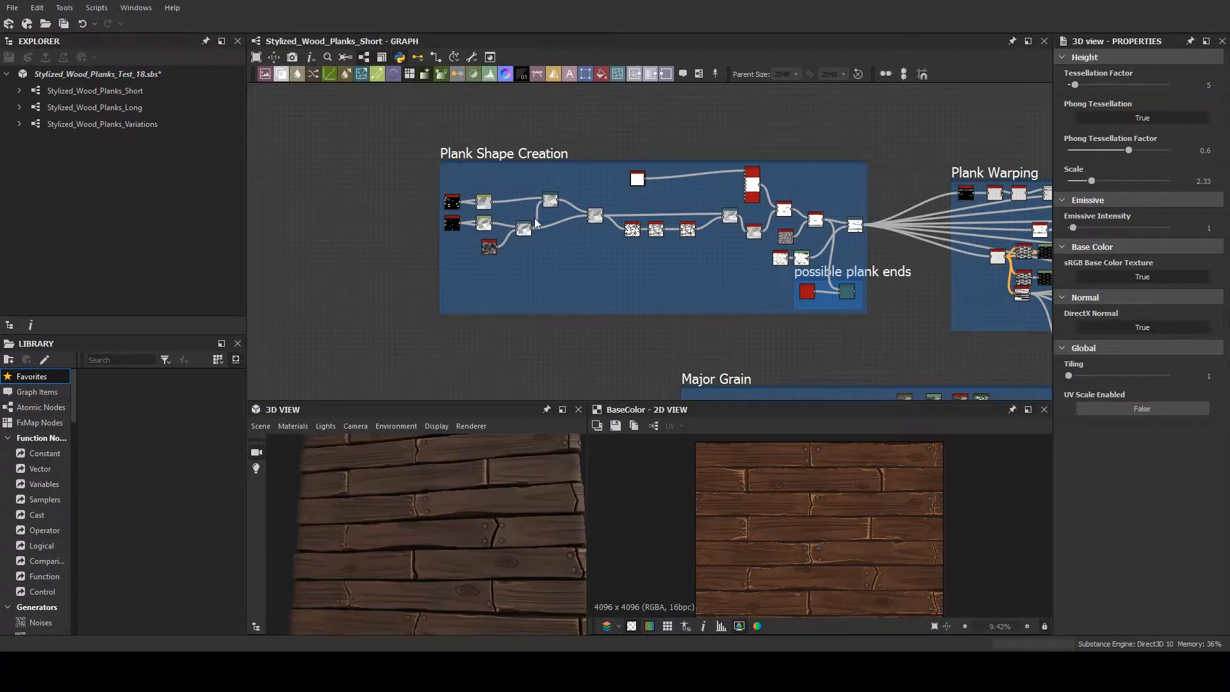
{"action": "scroll", "coordinate": [534, 218], "scroll_direction": "up", "scroll_amount": 4}
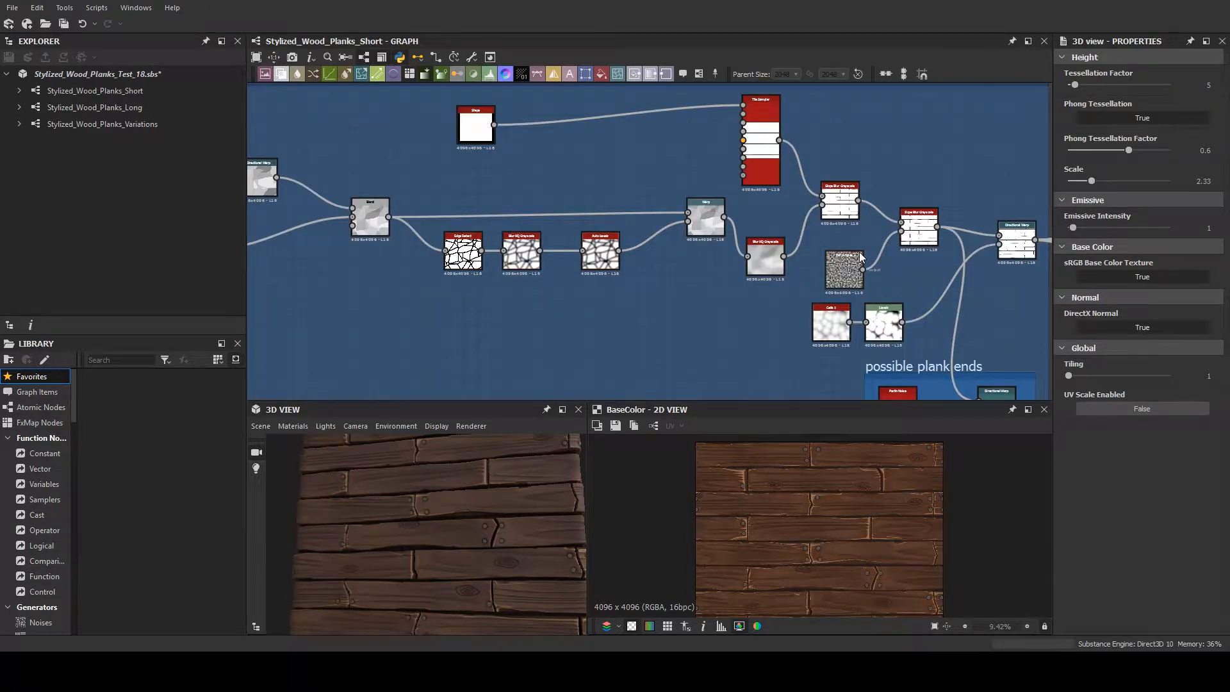
{"action": "double_click", "coordinate": [761, 163]}
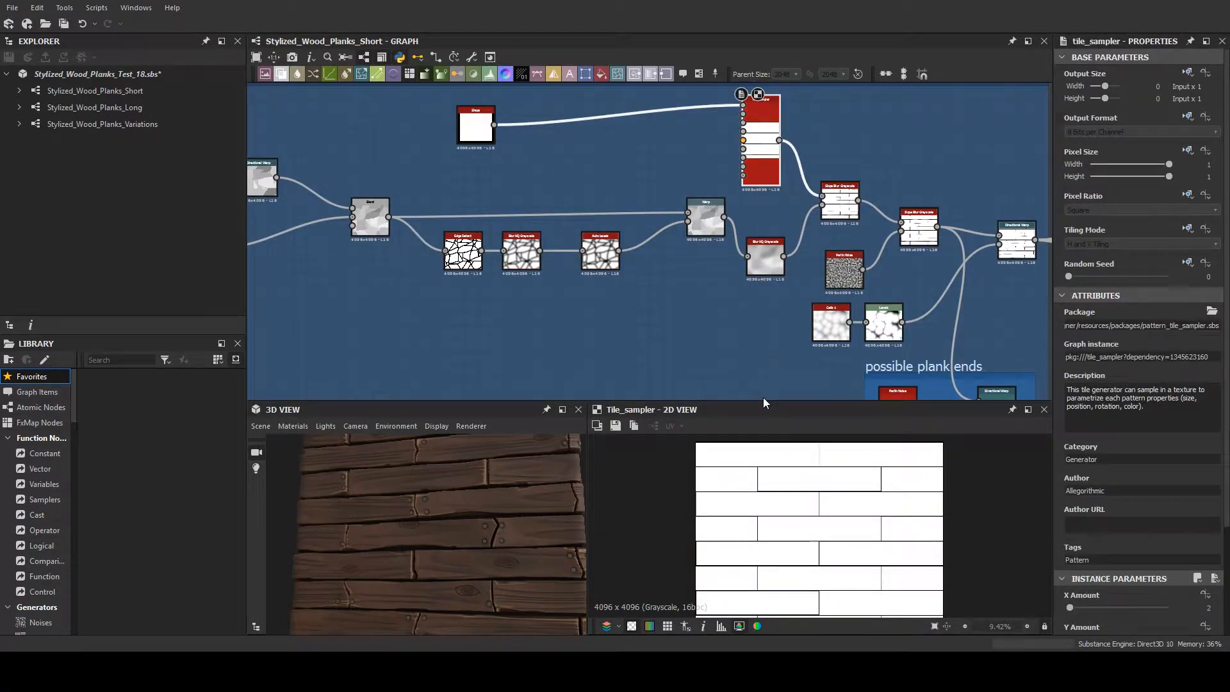
{"action": "left_click_drag", "start_coordinate": [760, 384], "coordinate": [761, 360]}
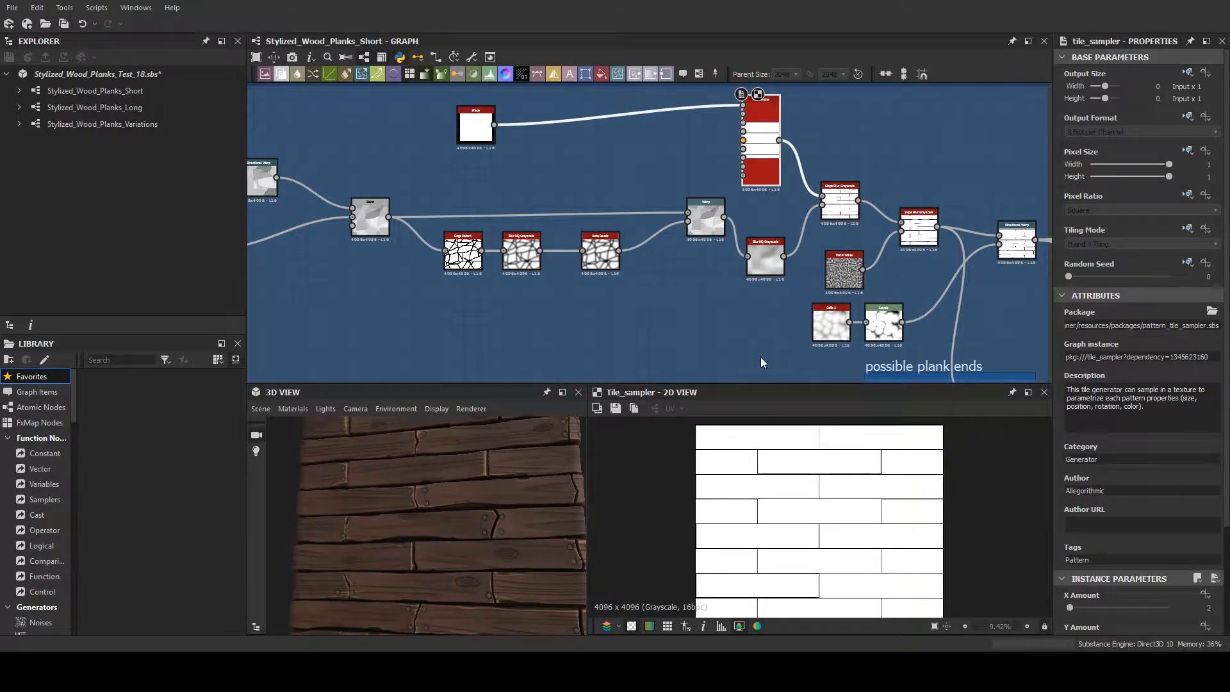
- Examine the Slope Blur Grayscale and Directional Warp nodes at the end of the plank shape chain
{"action": "scroll", "coordinate": [774, 317], "scroll_direction": "down", "scroll_amount": 1}
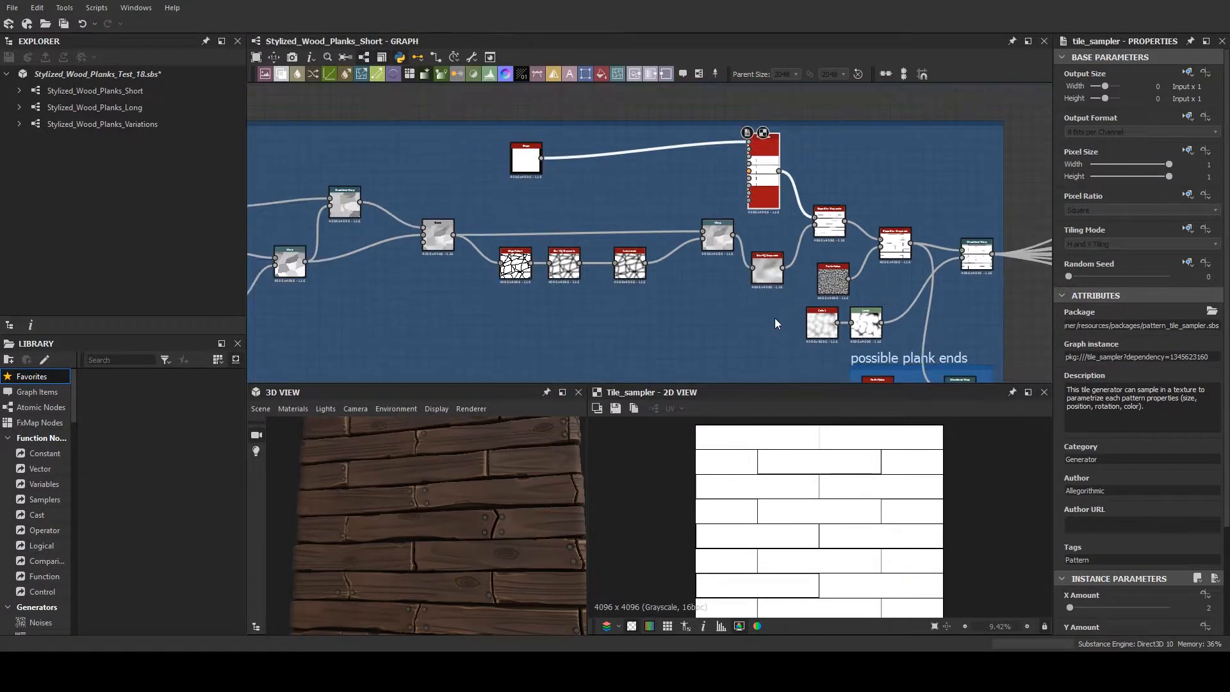
{"action": "scroll", "coordinate": [647, 310], "scroll_direction": "up", "scroll_amount": 1}
{"action": "middle_click_drag", "start_coordinate": [646, 310], "coordinate": [534, 282]}
{"action": "scroll", "coordinate": [492, 276], "scroll_direction": "down", "scroll_amount": 2}
{"action": "scroll", "coordinate": [818, 275], "scroll_direction": "up", "scroll_amount": 3}
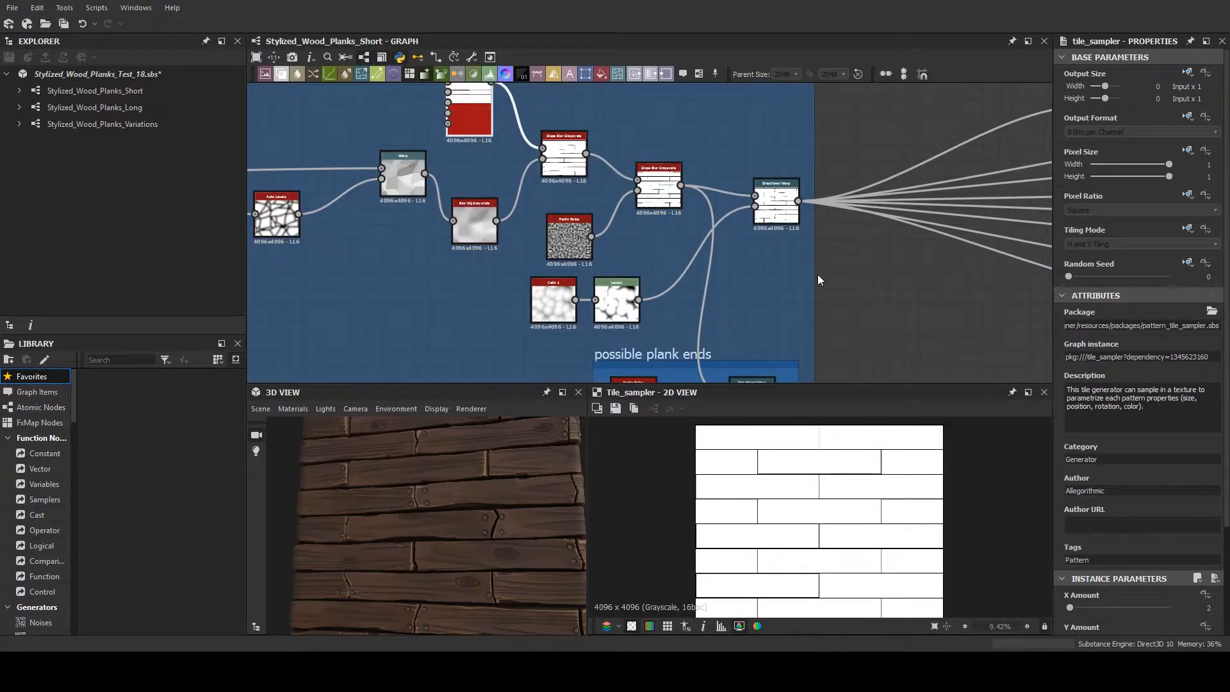
{"action": "scroll", "coordinate": [817, 274], "scroll_direction": "down", "scroll_amount": 1}
{"action": "scroll", "coordinate": [658, 299], "scroll_direction": "down", "scroll_amount": 2}
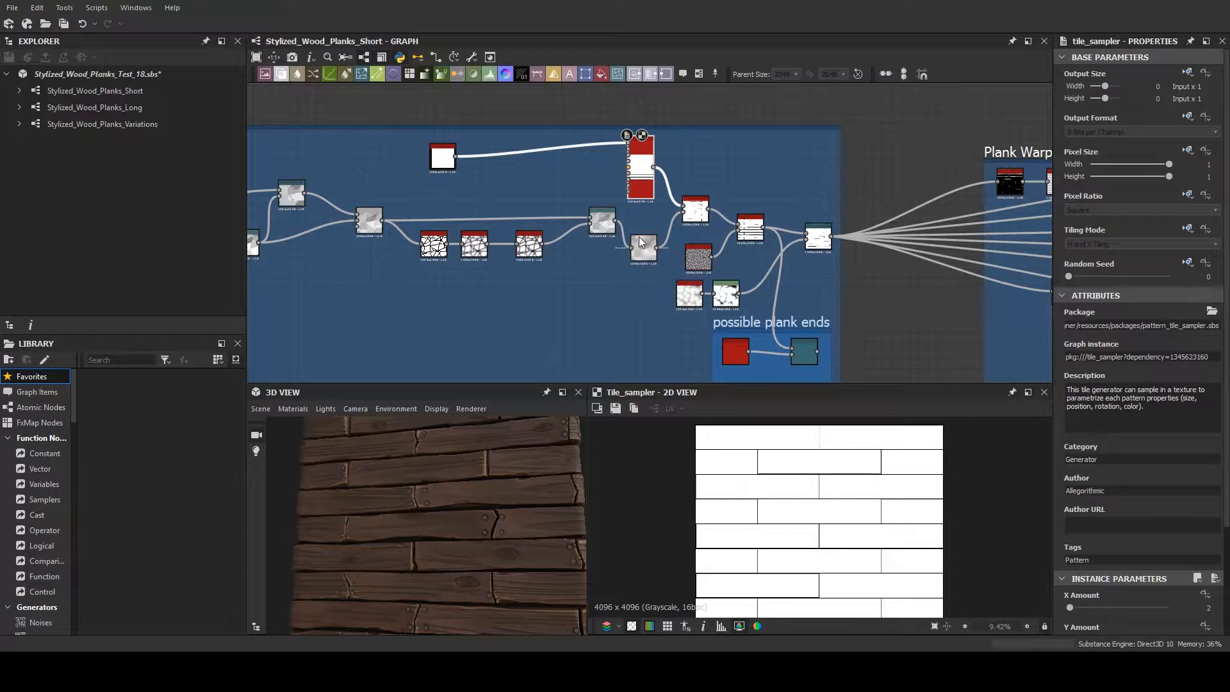
- Preview the Blend node and the two Tile Generator nodes at the start of Plank Shape Creation
{"action": "middle_click_drag", "start_coordinate": [666, 301], "coordinate": [919, 327]}
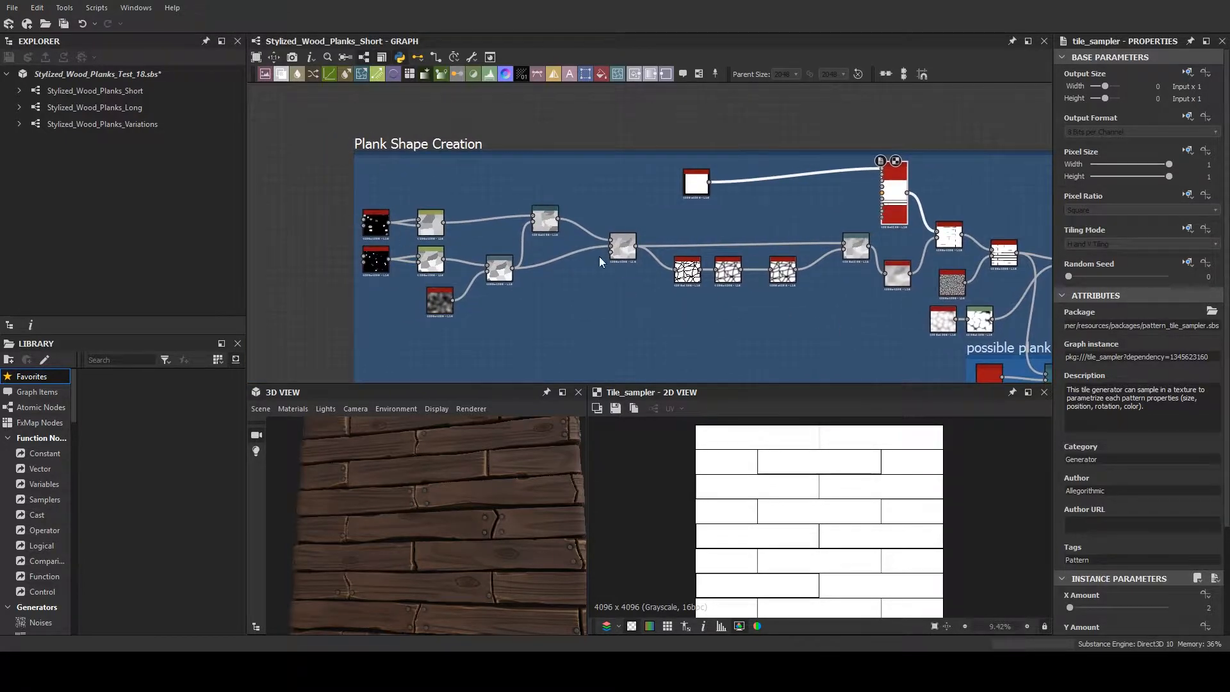
{"action": "left_click", "coordinate": [629, 258]}
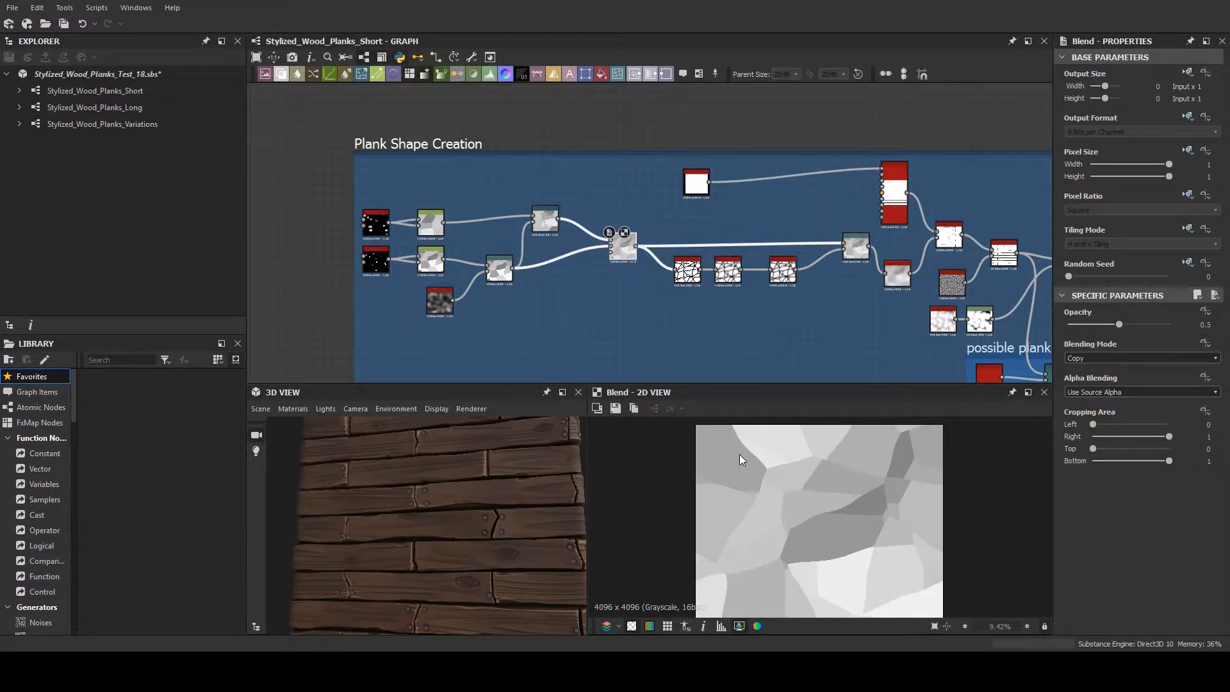
{"action": "left_click", "coordinate": [374, 231]}
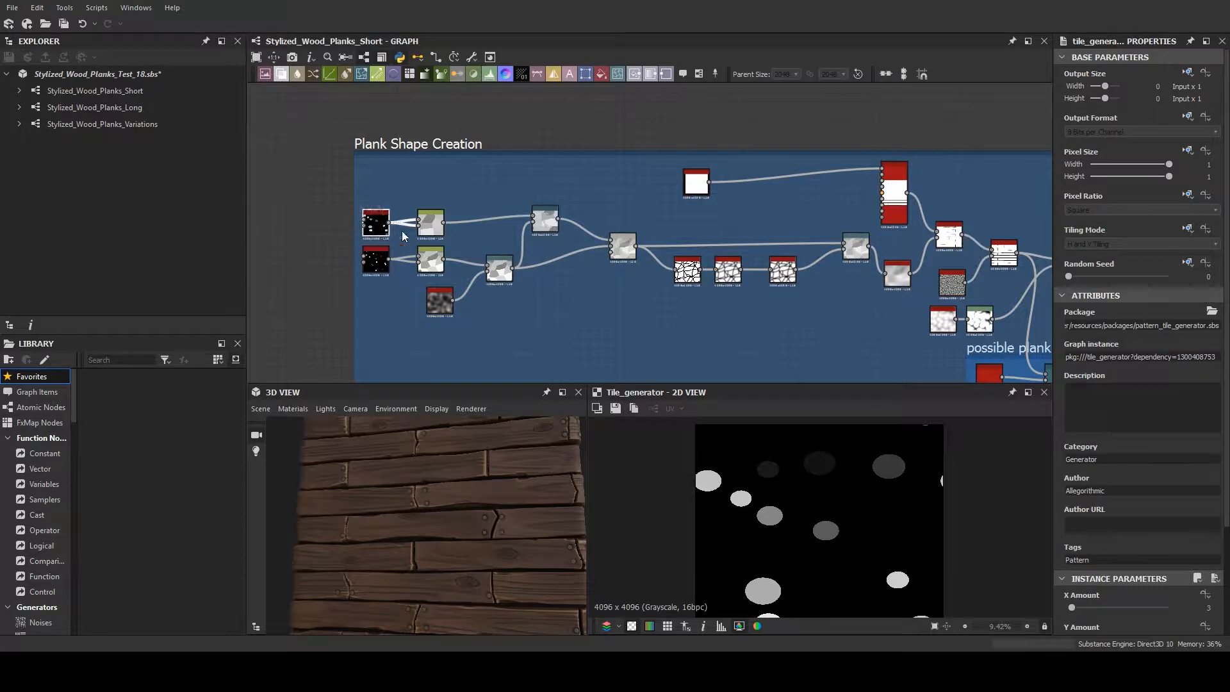
{"action": "scroll", "coordinate": [378, 232], "scroll_direction": "up", "scroll_amount": 5}
{"action": "middle_click_drag", "start_coordinate": [426, 241], "coordinate": [482, 253]}
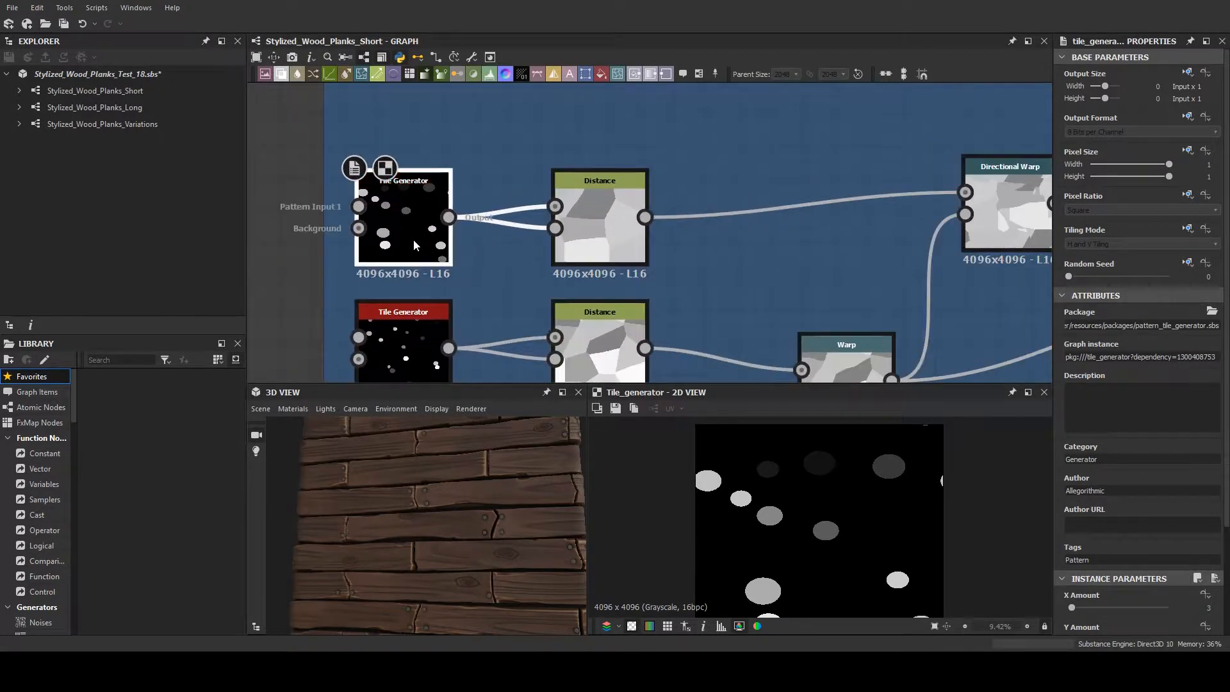
{"action": "left_click", "coordinate": [384, 359]}
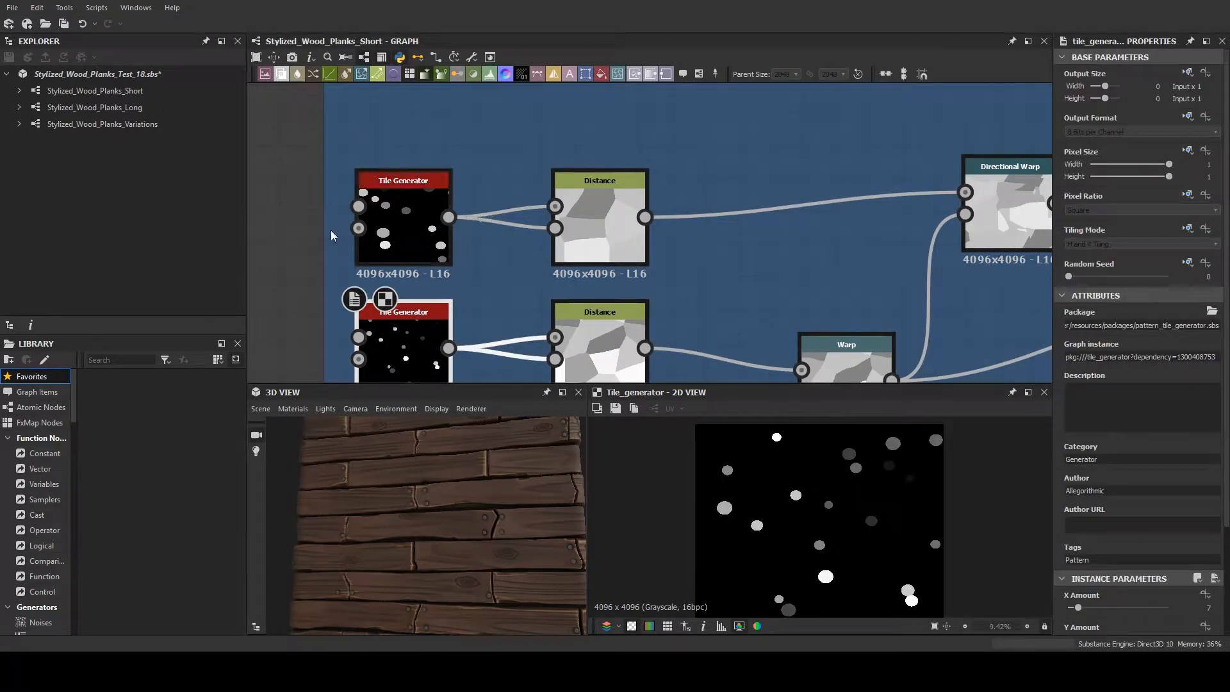
{"action": "left_click", "coordinate": [389, 232]}
- Preview the upper Distance node and the Directional Warp node it feeds
{"action": "middle_click_drag", "start_coordinate": [755, 272], "coordinate": [598, 227]}
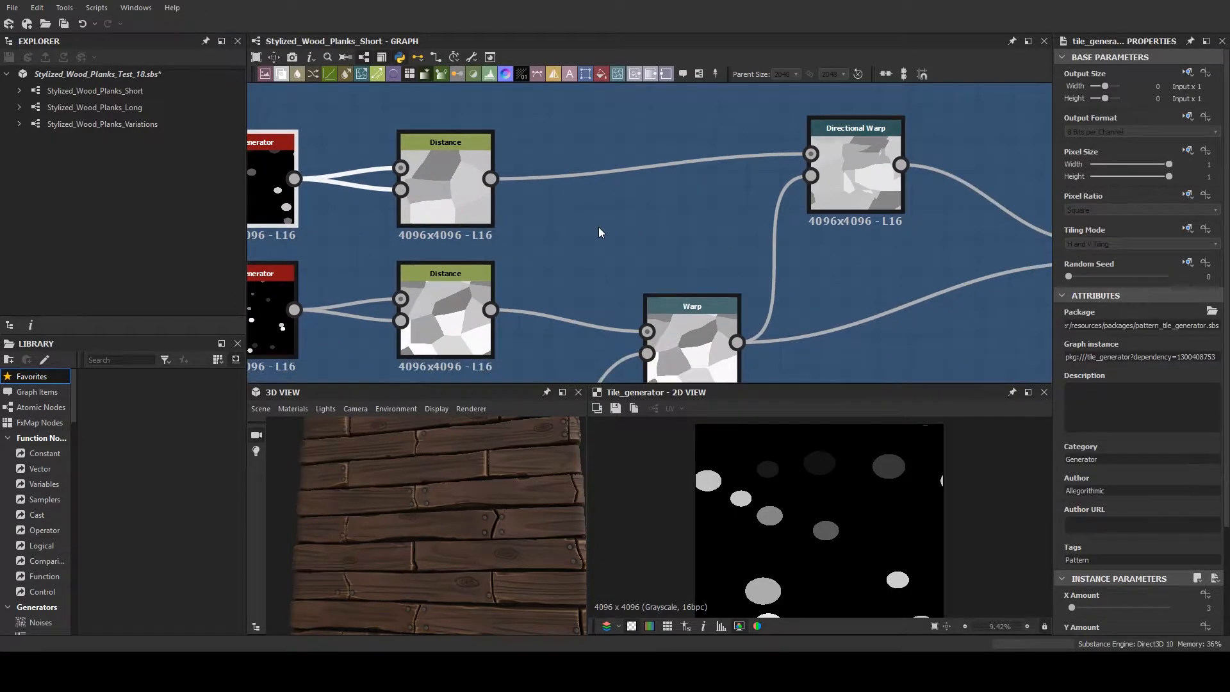
{"action": "scroll", "coordinate": [608, 235], "scroll_direction": "down", "scroll_amount": 2}
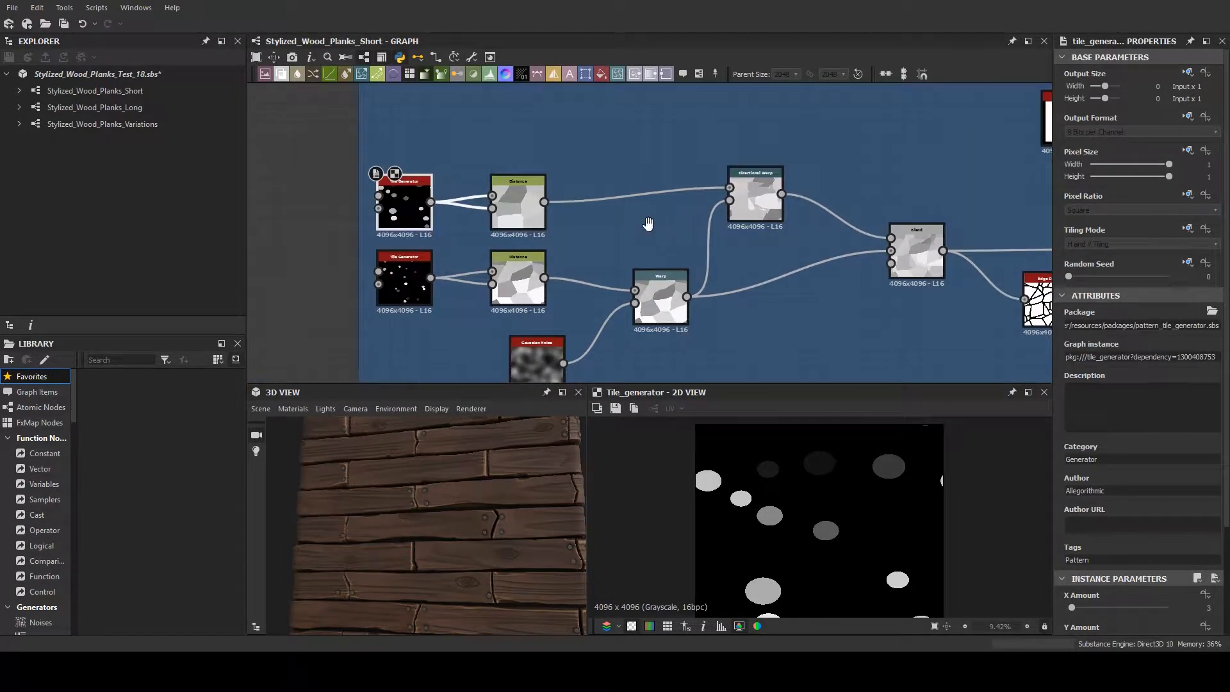
{"action": "middle_click_drag", "start_coordinate": [533, 197], "coordinate": [514, 171]}
{"action": "double_click", "coordinate": [515, 172]}
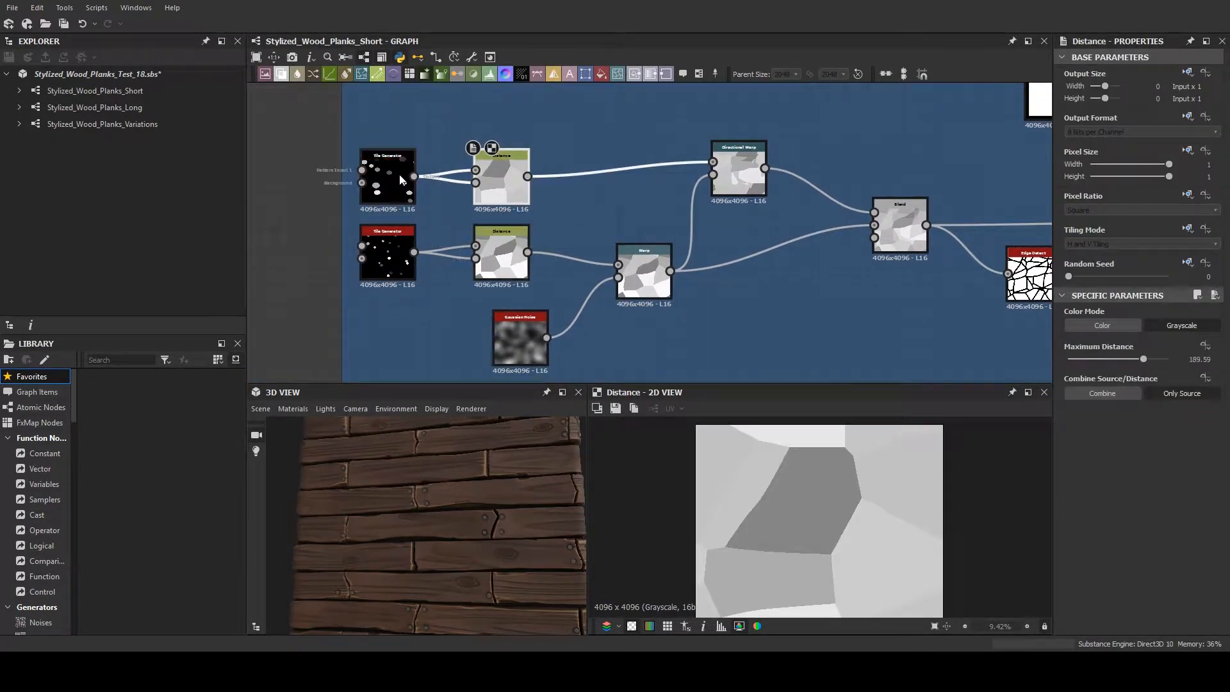
{"action": "double_click", "coordinate": [751, 182]}
- Preview the Blend node that mixes the Directional Warp and Warp results, and enlarge the 2D view
{"action": "scroll", "coordinate": [755, 211], "scroll_direction": "down", "scroll_amount": 3}
{"action": "scroll", "coordinate": [851, 467], "scroll_direction": "down", "scroll_amount": 1}
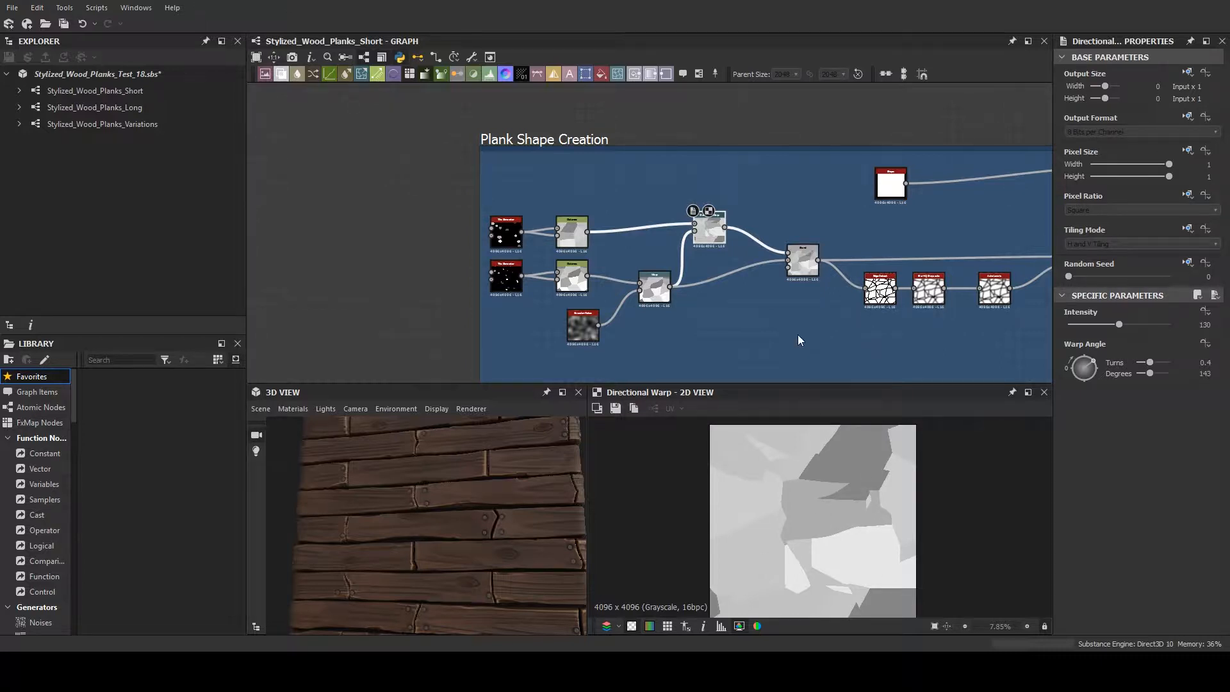
{"action": "middle_click_drag", "start_coordinate": [797, 334], "coordinate": [598, 327]}
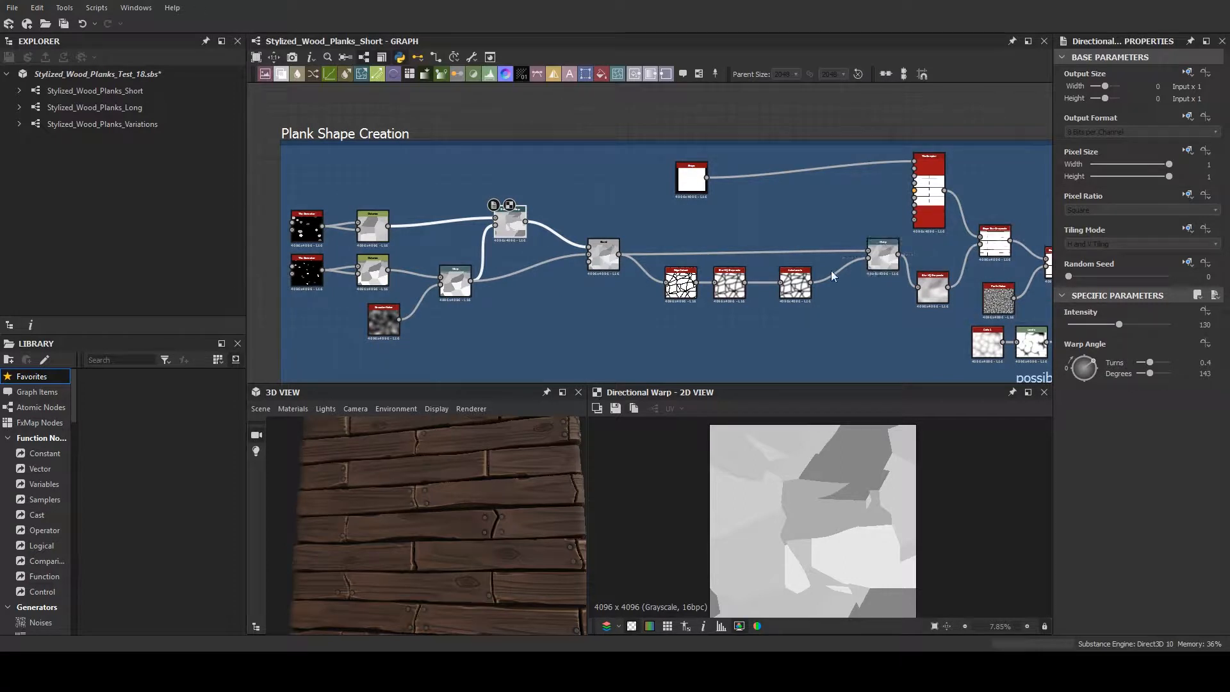
{"action": "double_click", "coordinate": [597, 260]}
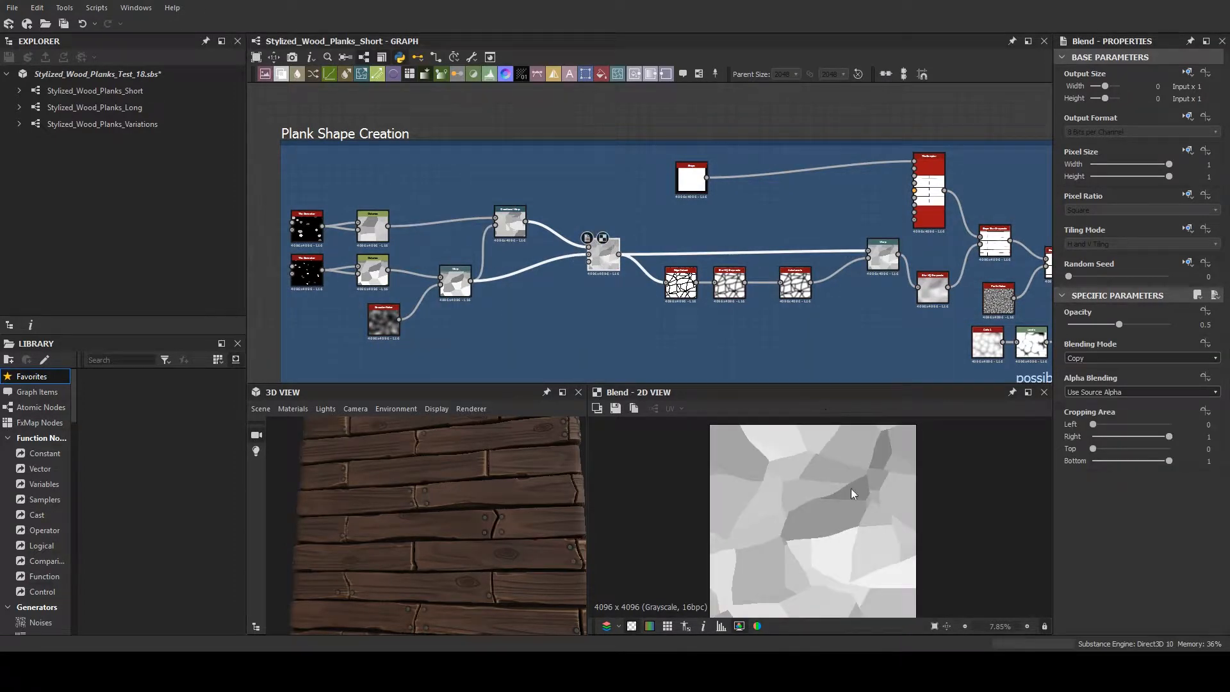
{"action": "mouse_move", "coordinate": [782, 384]}
{"action": "left_mouse_down"}
{"action": "mouse_move", "coordinate": [789, 369]}
{"action": "mouse_move", "coordinate": [782, 378]}
{"action": "left_mouse_up"}
{"action": "left_click_drag", "start_coordinate": [780, 545], "coordinate": [777, 351]}
- Preview the Warp after the edge nodes, the Blur HQ Grayscale and the first Slope Blur Grayscale fed by the Tile Sampler
{"action": "middle_click_drag", "start_coordinate": [745, 314], "coordinate": [501, 288]}
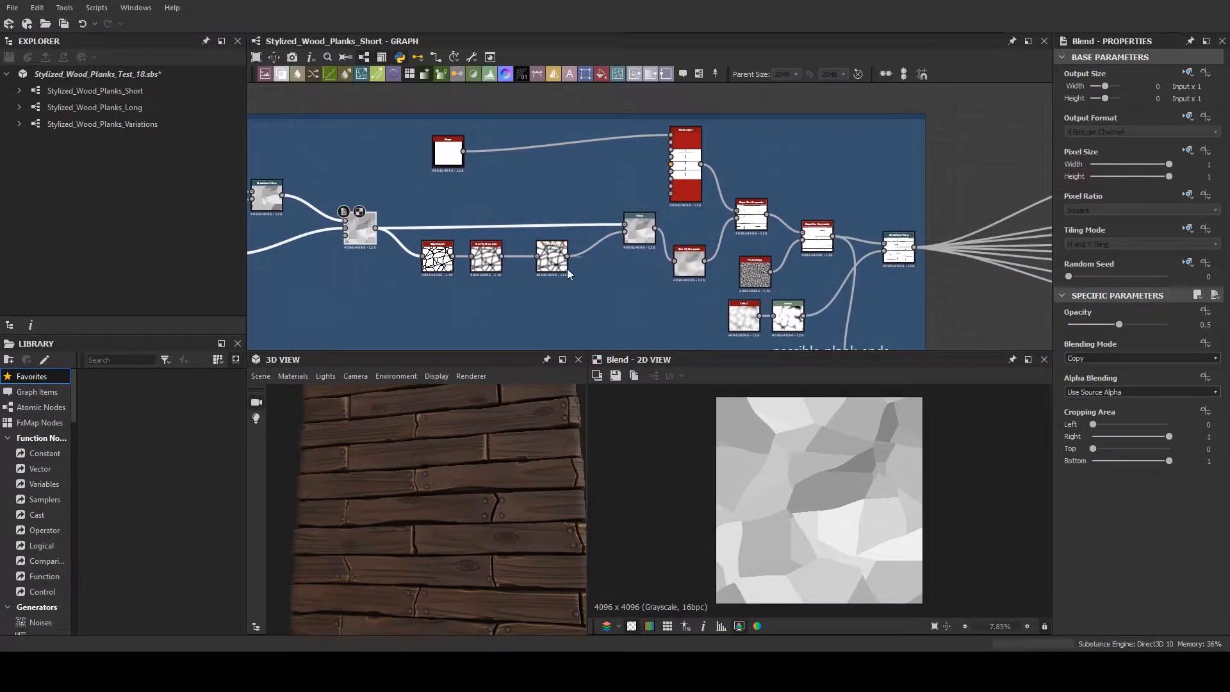
{"action": "double_click", "coordinate": [634, 243]}
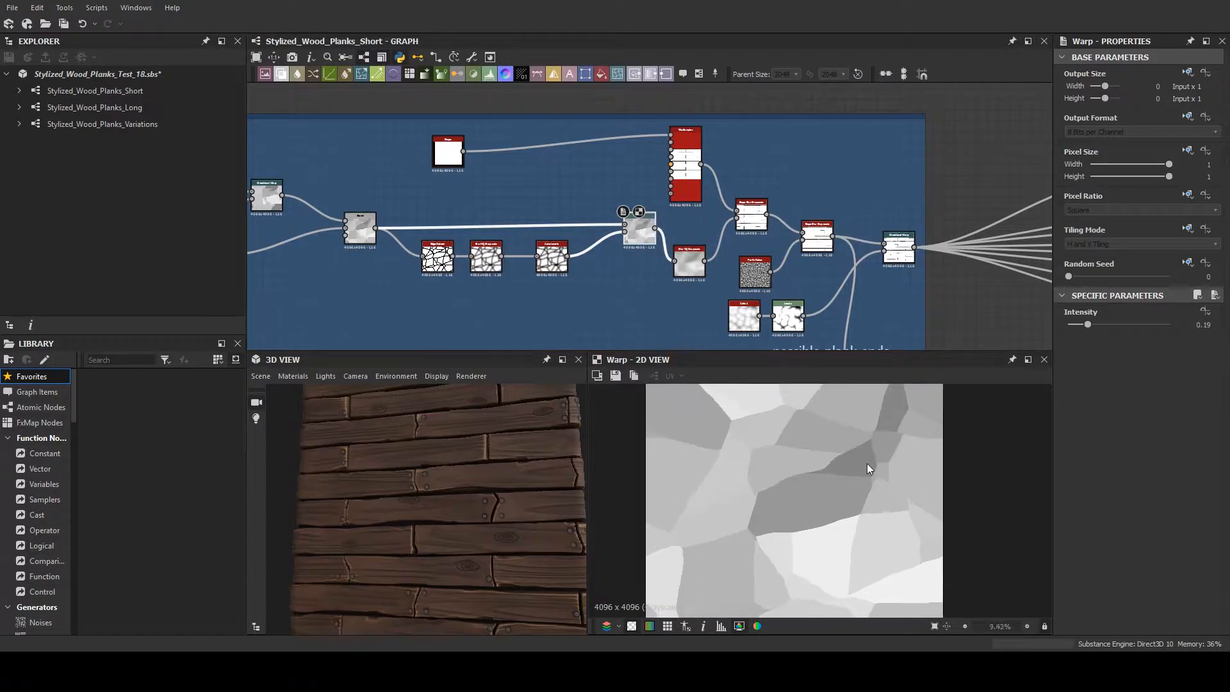
{"action": "double_click", "coordinate": [689, 263]}
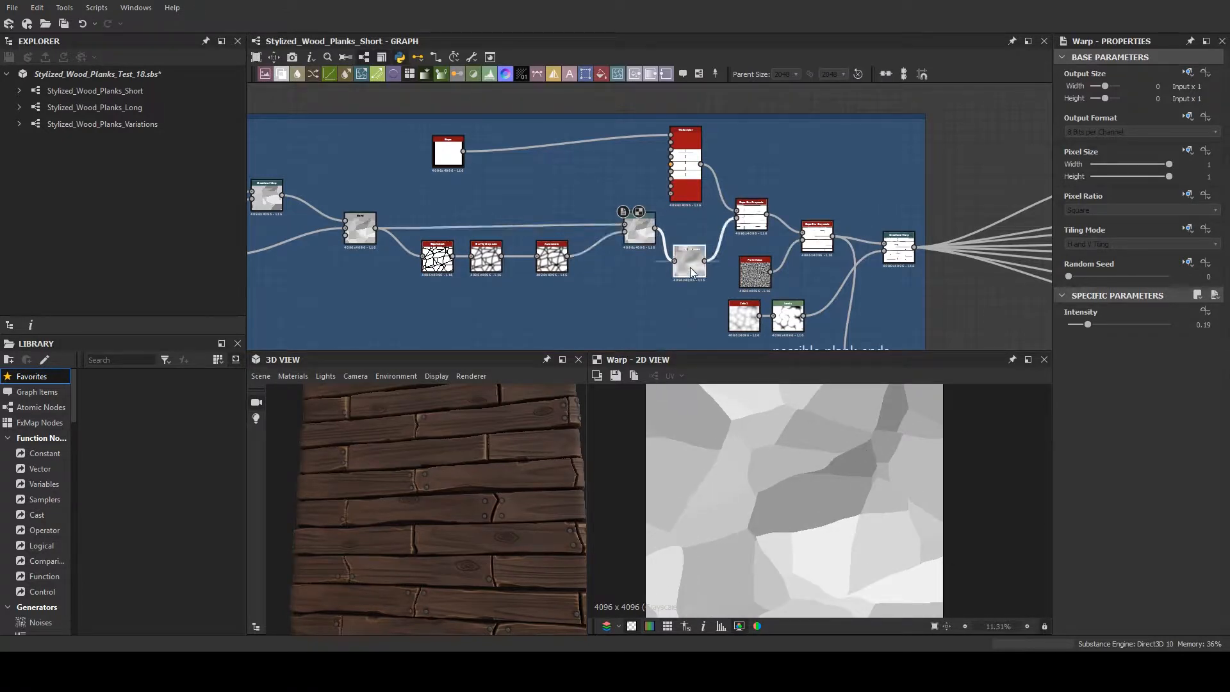
{"action": "double_click", "coordinate": [750, 211]}
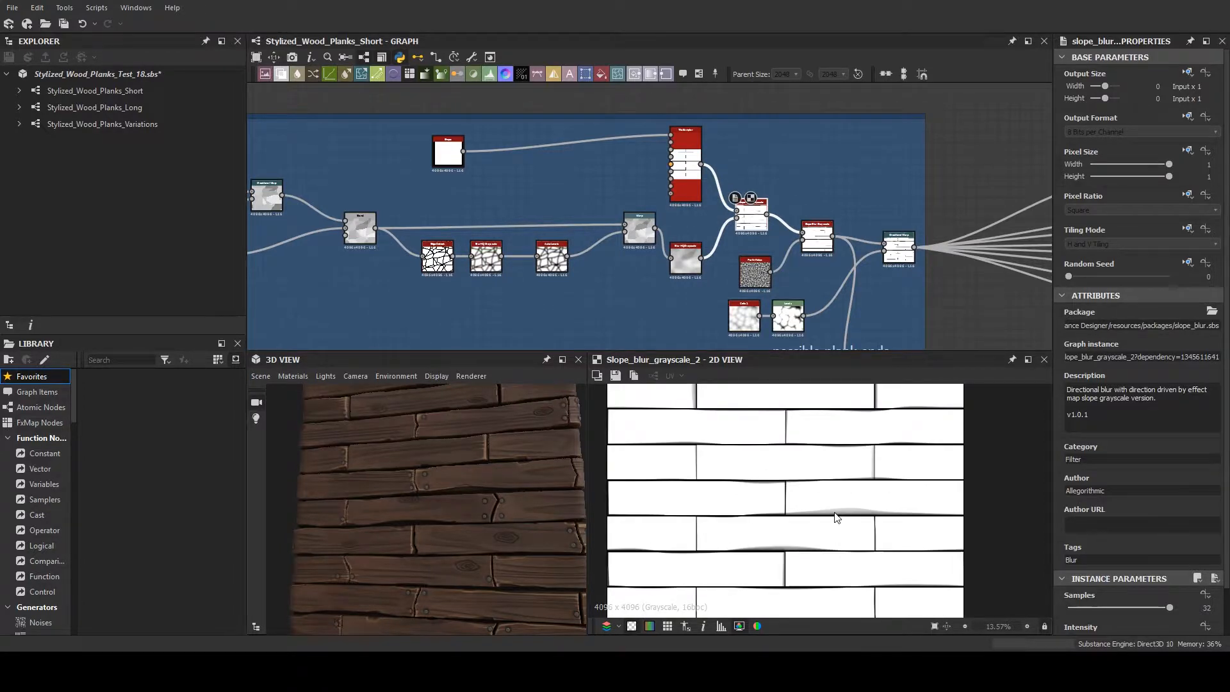
- Preview the Tile Sampler and inspect its X Amount, Y Amount and Non Square Expansion parameters
{"action": "scroll", "coordinate": [836, 518], "scroll_direction": "up", "scroll_amount": 3}
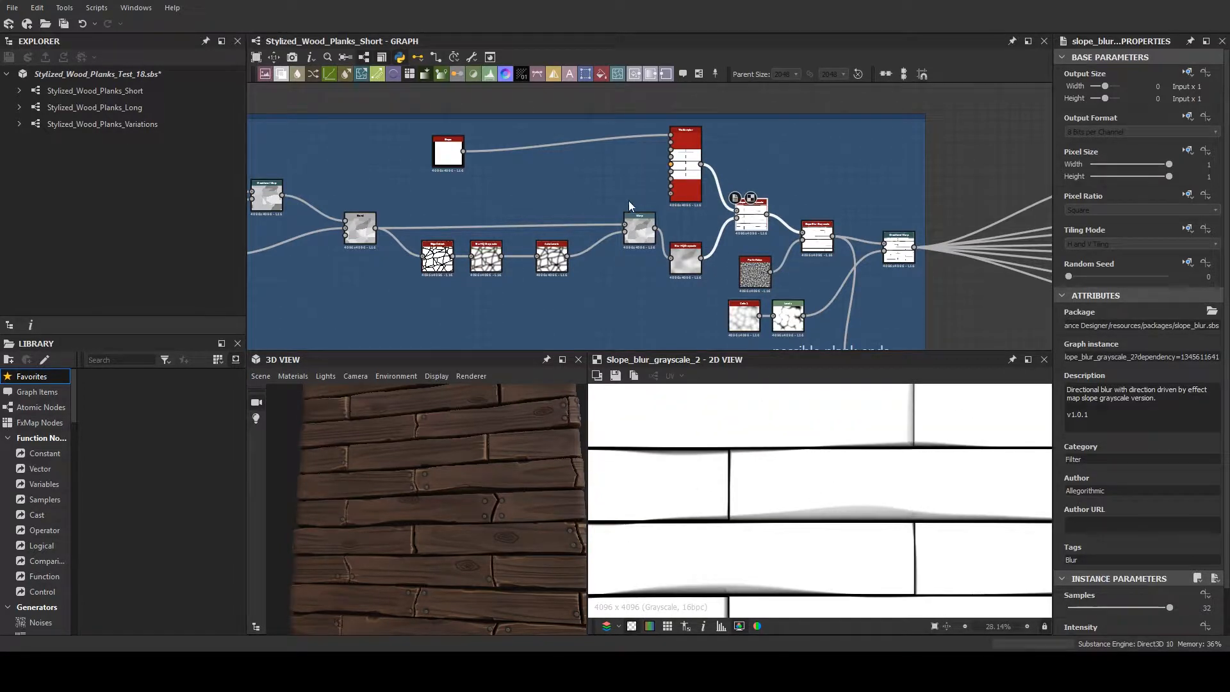
{"action": "double_click", "coordinate": [685, 180]}
{"action": "scroll", "coordinate": [801, 431], "scroll_direction": "down", "scroll_amount": 2}
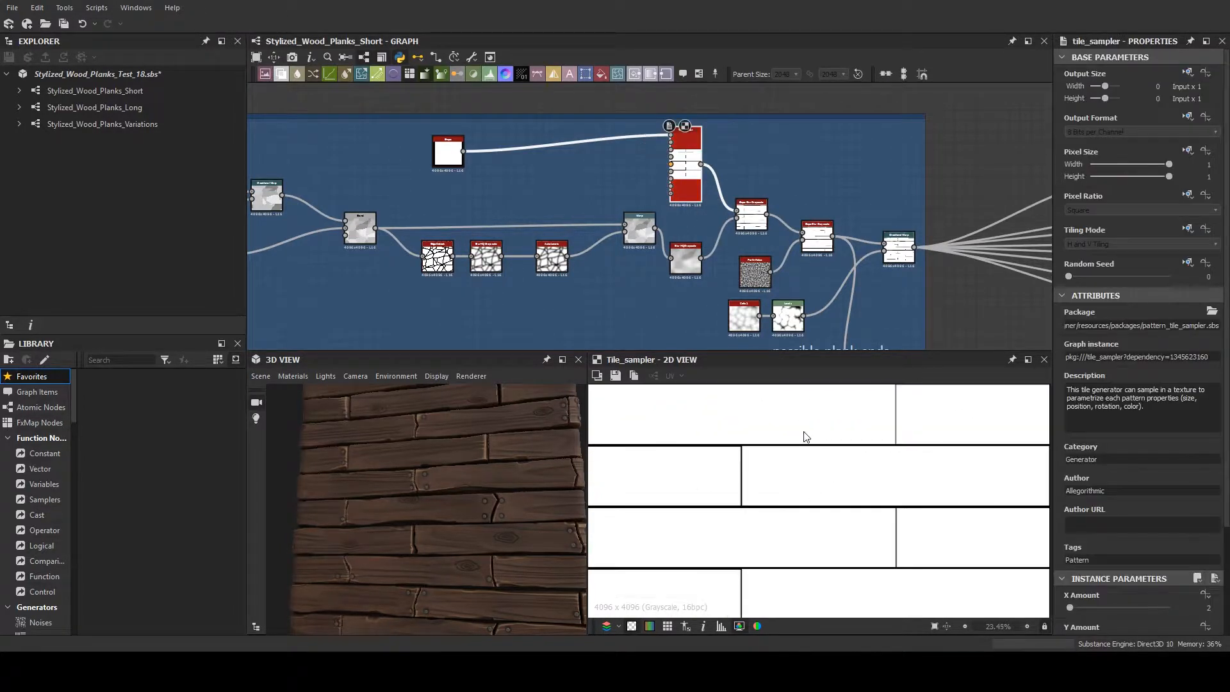
{"action": "scroll", "coordinate": [703, 166], "scroll_direction": "up", "scroll_amount": 2}
{"action": "scroll", "coordinate": [702, 167], "scroll_direction": "up", "scroll_amount": 1}
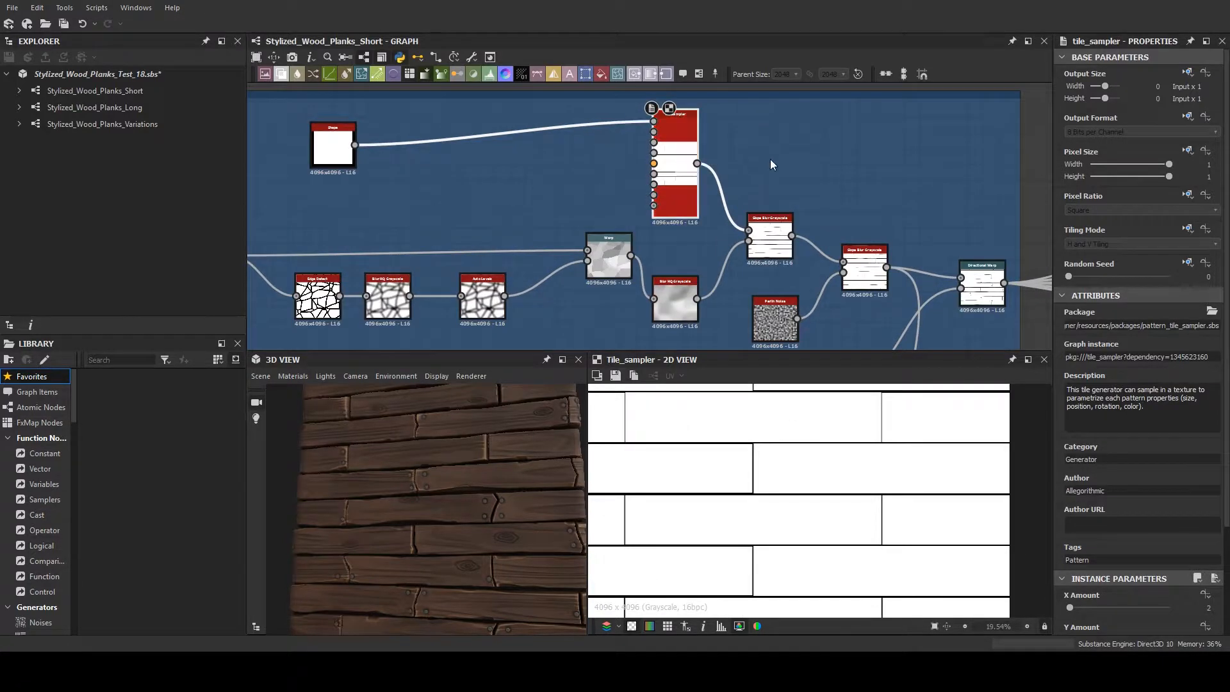
{"action": "middle_click_drag", "start_coordinate": [770, 159], "coordinate": [659, 187]}
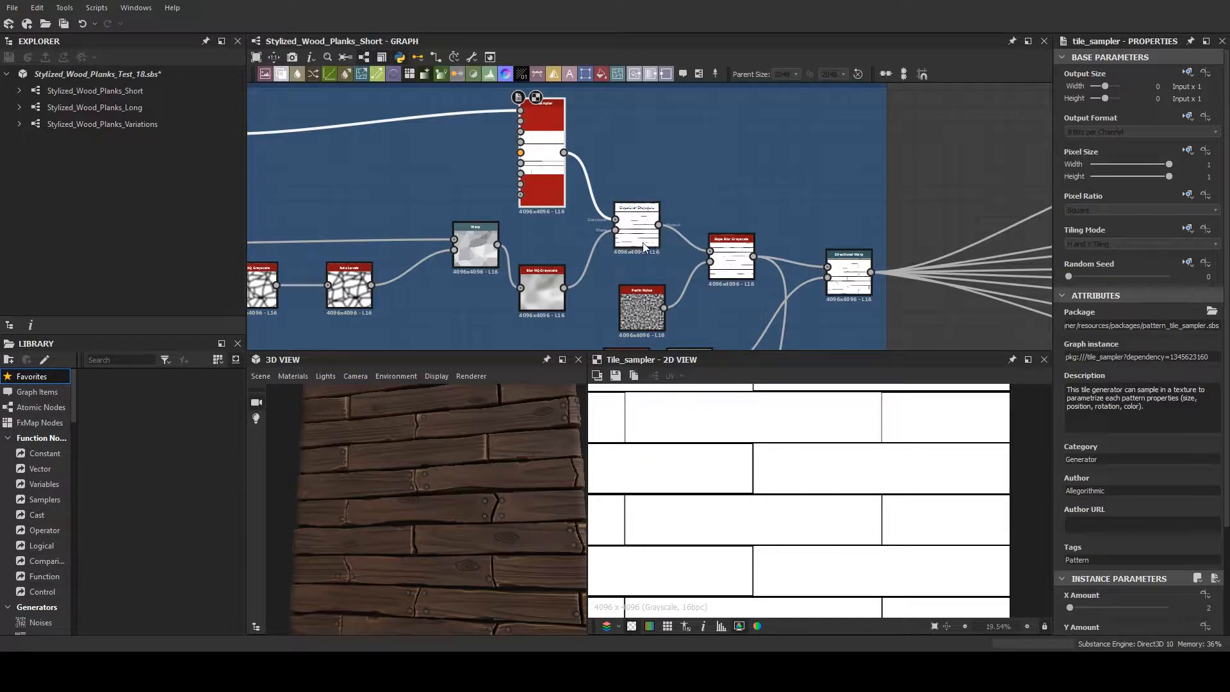
{"action": "scroll", "coordinate": [1162, 500], "scroll_direction": "down", "scroll_amount": 3}
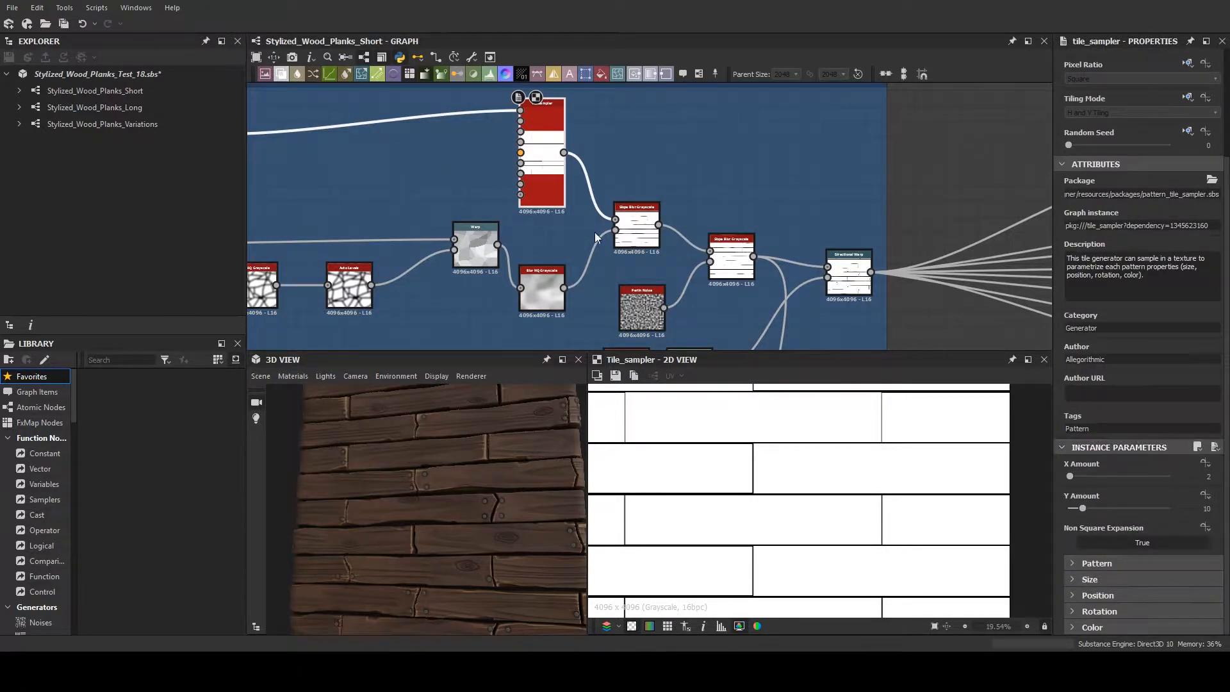
{"action": "scroll", "coordinate": [577, 212], "scroll_direction": "down", "scroll_amount": 1}
{"action": "scroll", "coordinate": [886, 406], "scroll_direction": "down", "scroll_amount": 1}
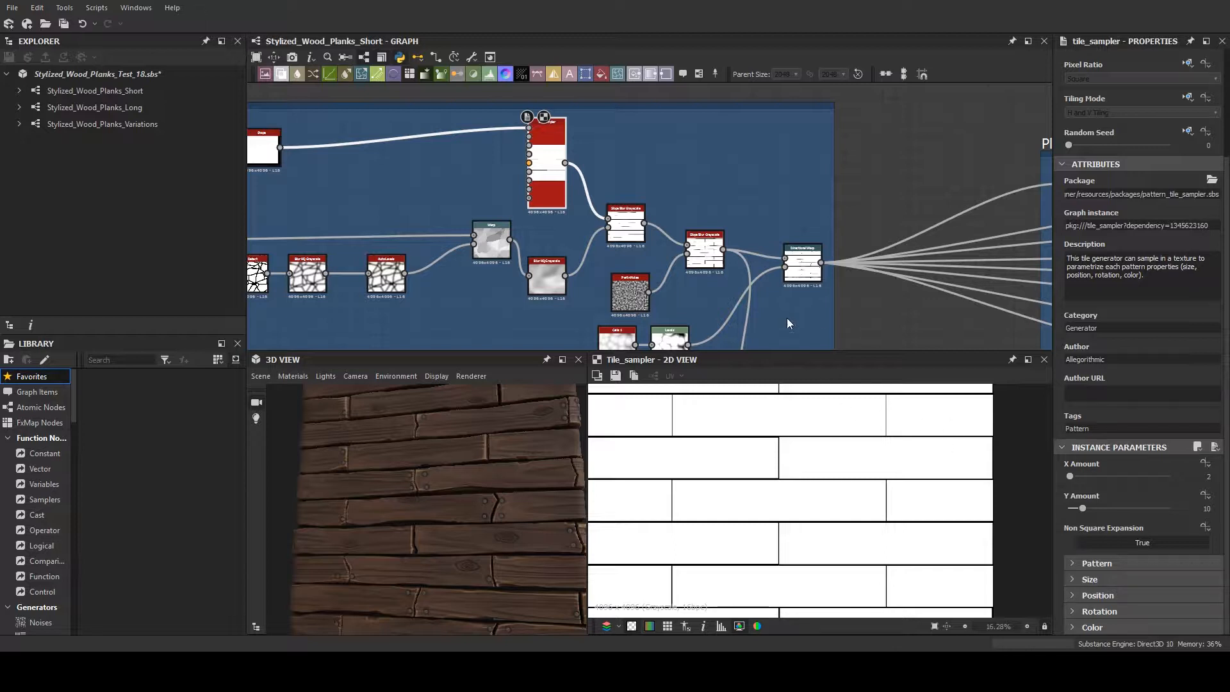
{"action": "scroll", "coordinate": [812, 516], "scroll_direction": "down", "scroll_amount": 1}
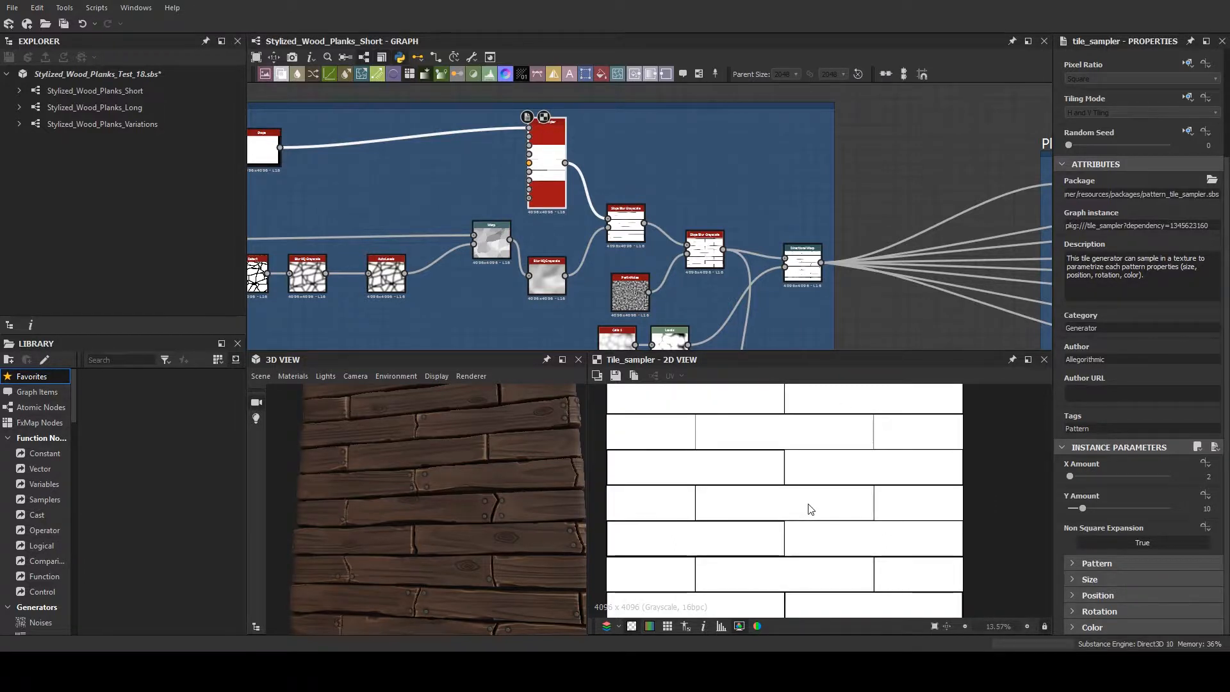
{"action": "scroll", "coordinate": [810, 509], "scroll_direction": "up", "scroll_amount": 1}
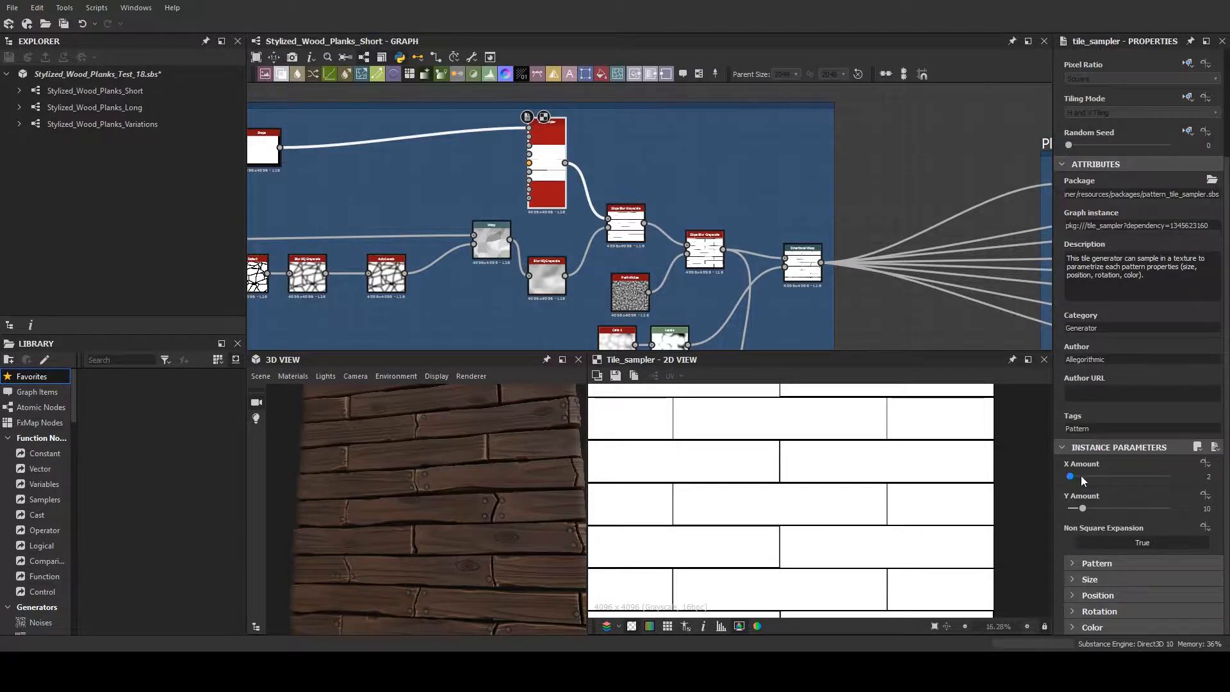
- Try the Tile Sampler with an X Amount of 13 and a much higher Y Amount
{"action": "left_click_drag", "start_coordinate": [1081, 475], "coordinate": [1087, 474]}
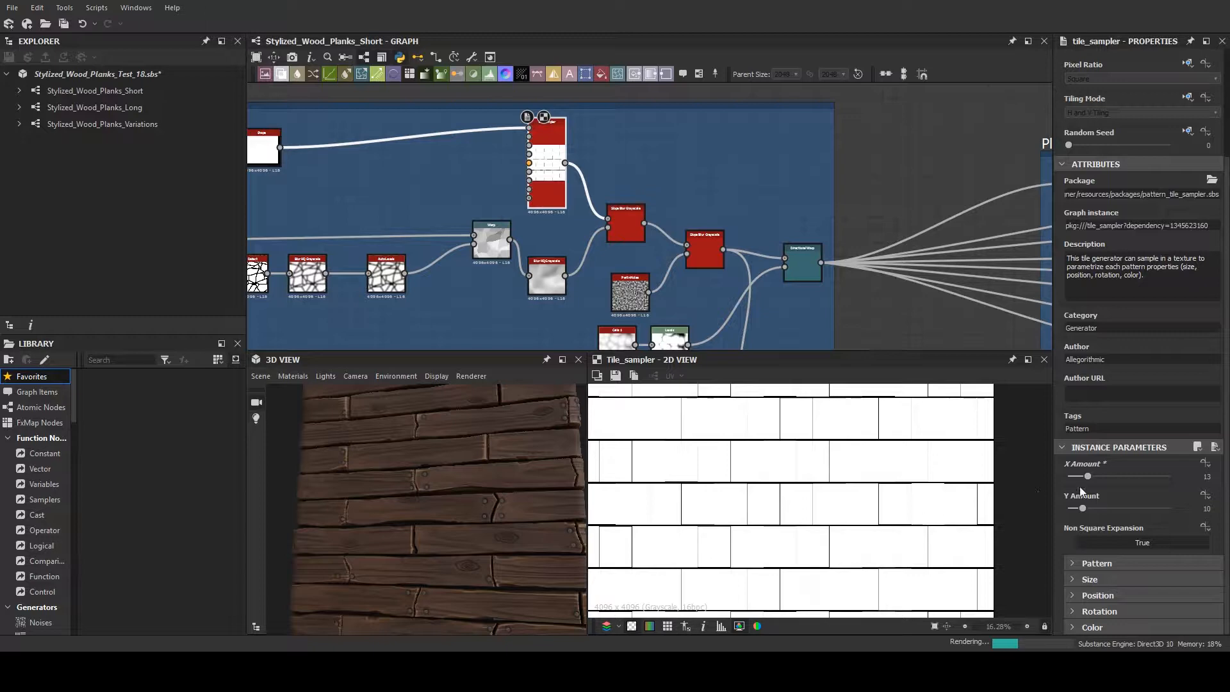
{"action": "left_click_drag", "start_coordinate": [1082, 507], "coordinate": [1150, 513]}
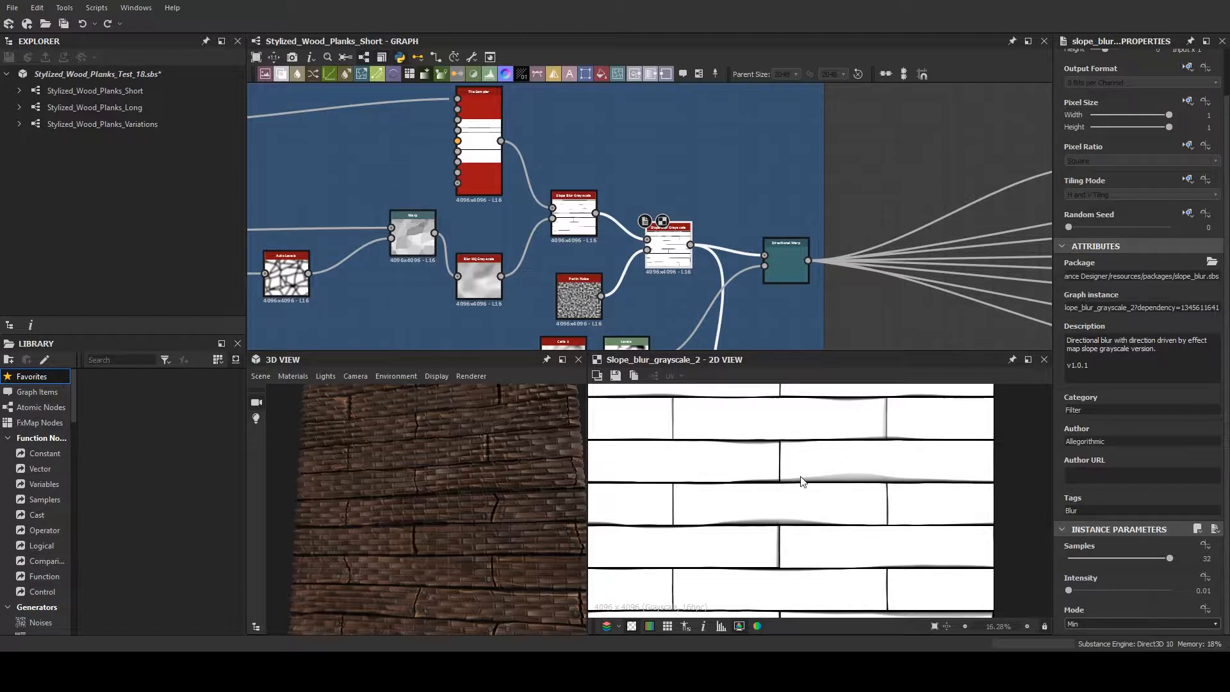
- Compare the second Slope Blur Grayscale with the Directional Warp it feeds, looking closely at the plank ends
{"action": "scroll", "coordinate": [802, 481], "scroll_direction": "up", "scroll_amount": 3}
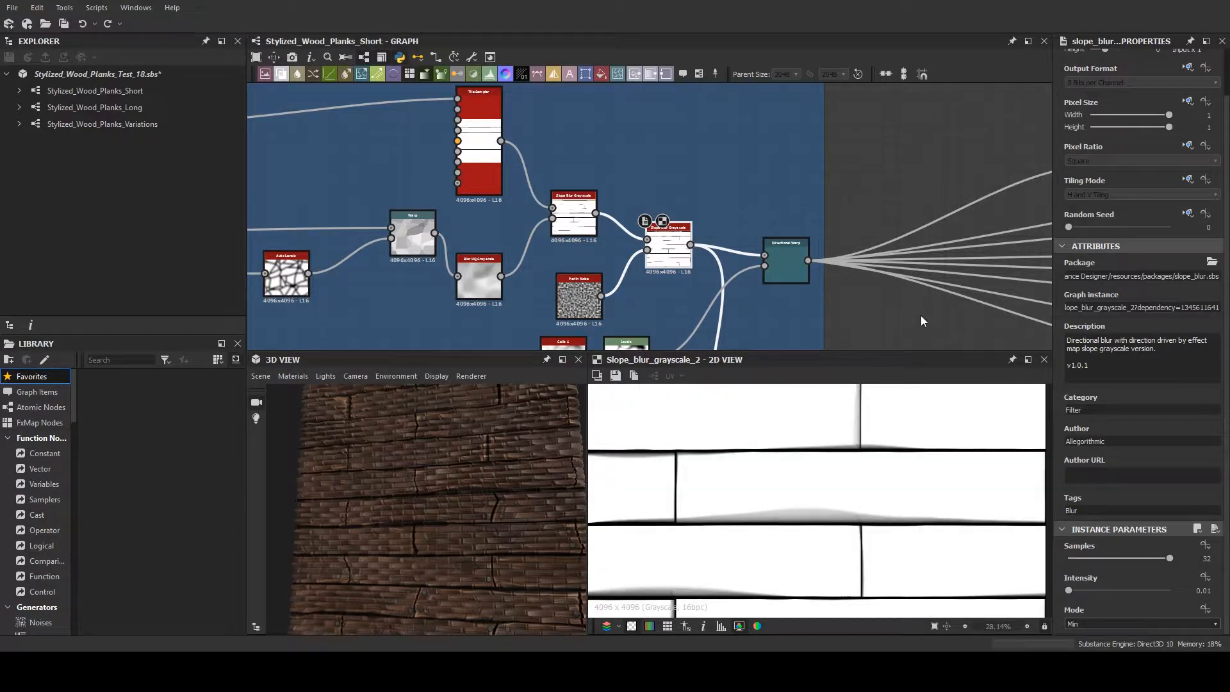
{"action": "scroll", "coordinate": [843, 502], "scroll_direction": "down", "scroll_amount": 1}
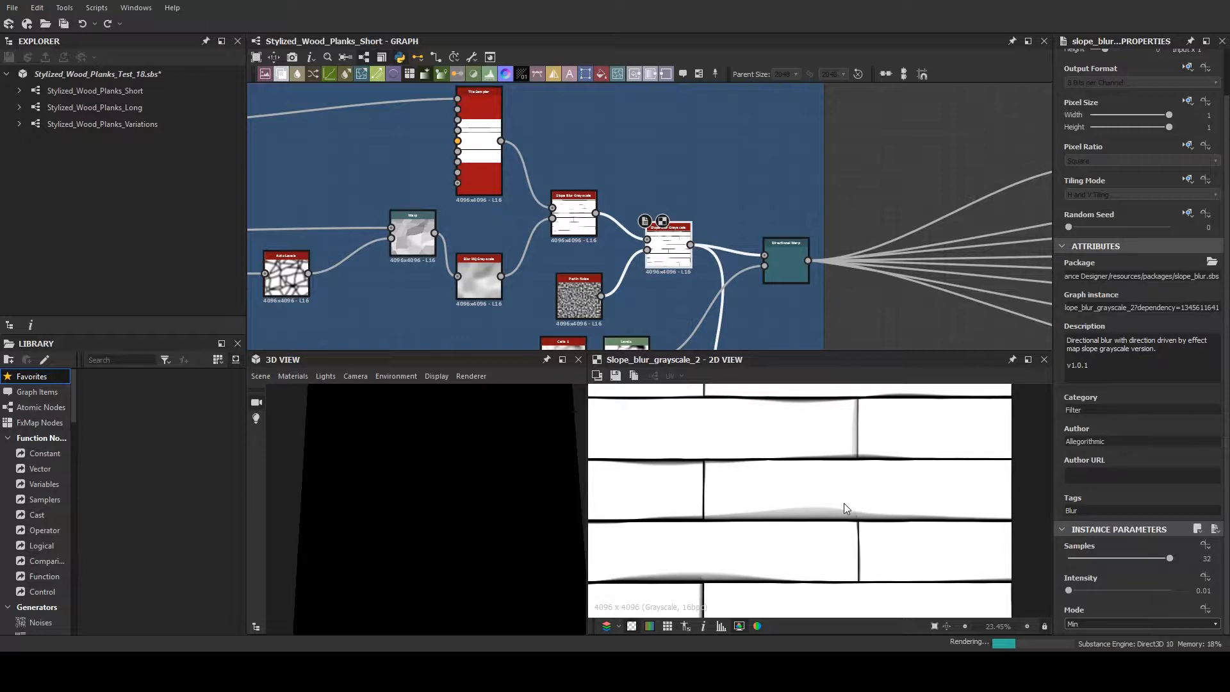
{"action": "double_click", "coordinate": [780, 271]}
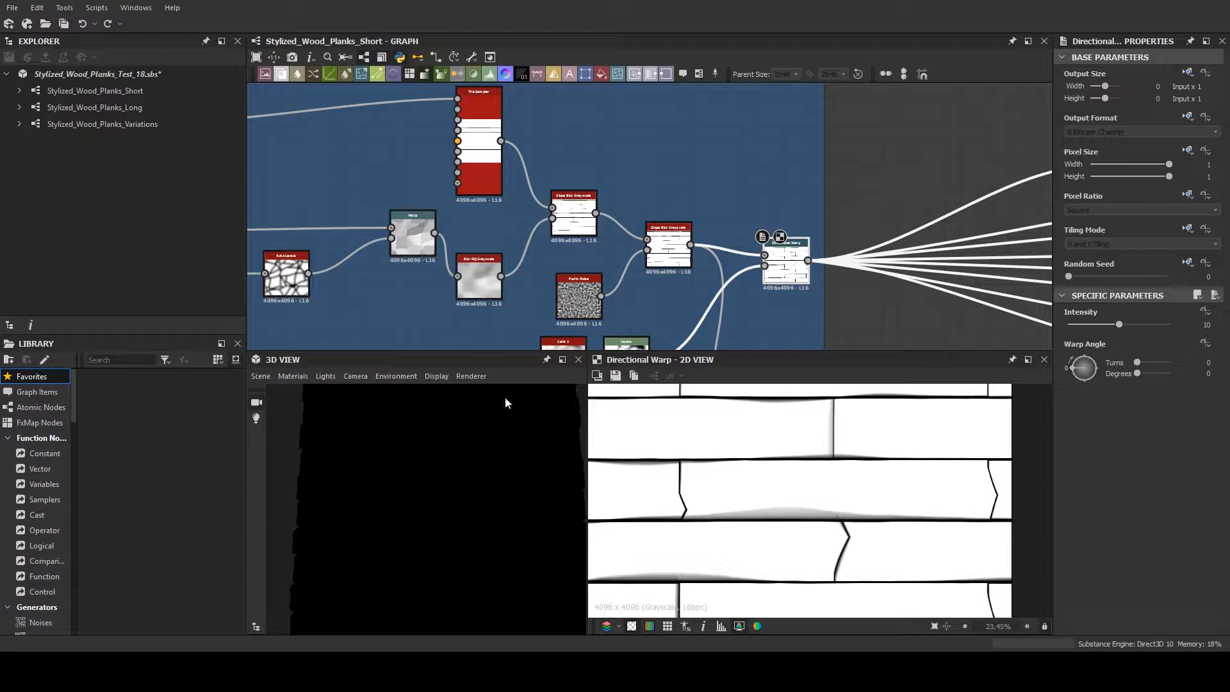
{"action": "double_click", "coordinate": [663, 267]}
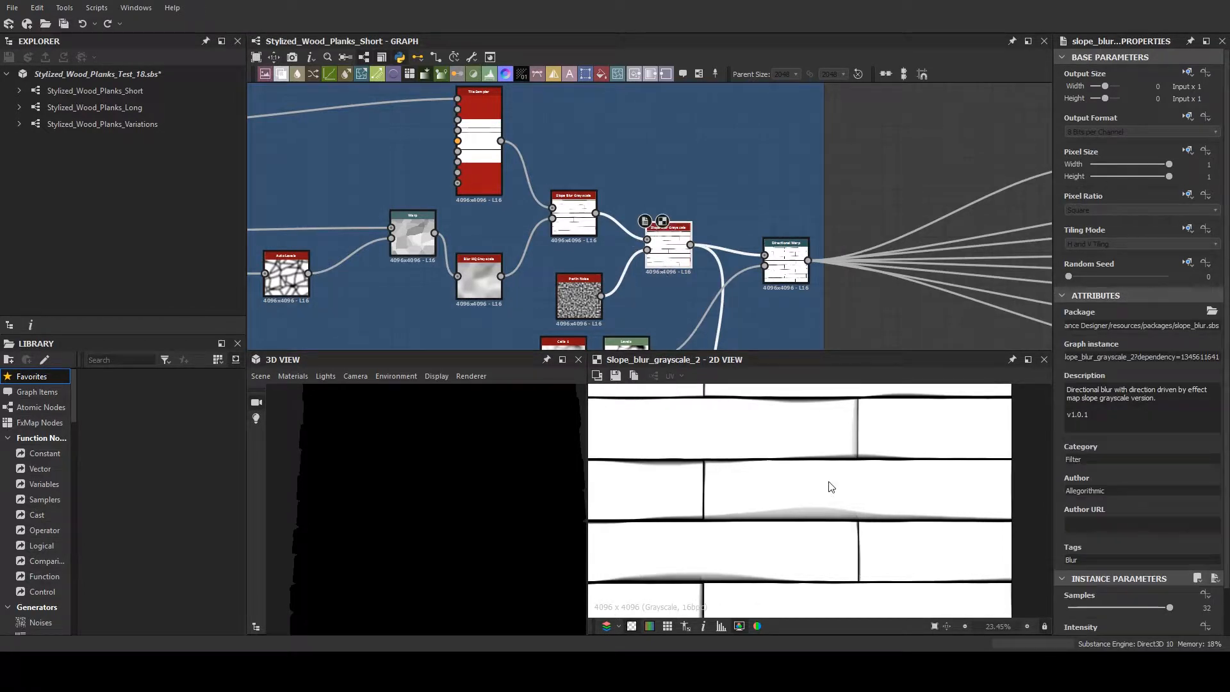
{"action": "scroll", "coordinate": [755, 512], "scroll_direction": "down", "scroll_amount": 1}
{"action": "scroll", "coordinate": [795, 523], "scroll_direction": "up", "scroll_amount": 2}
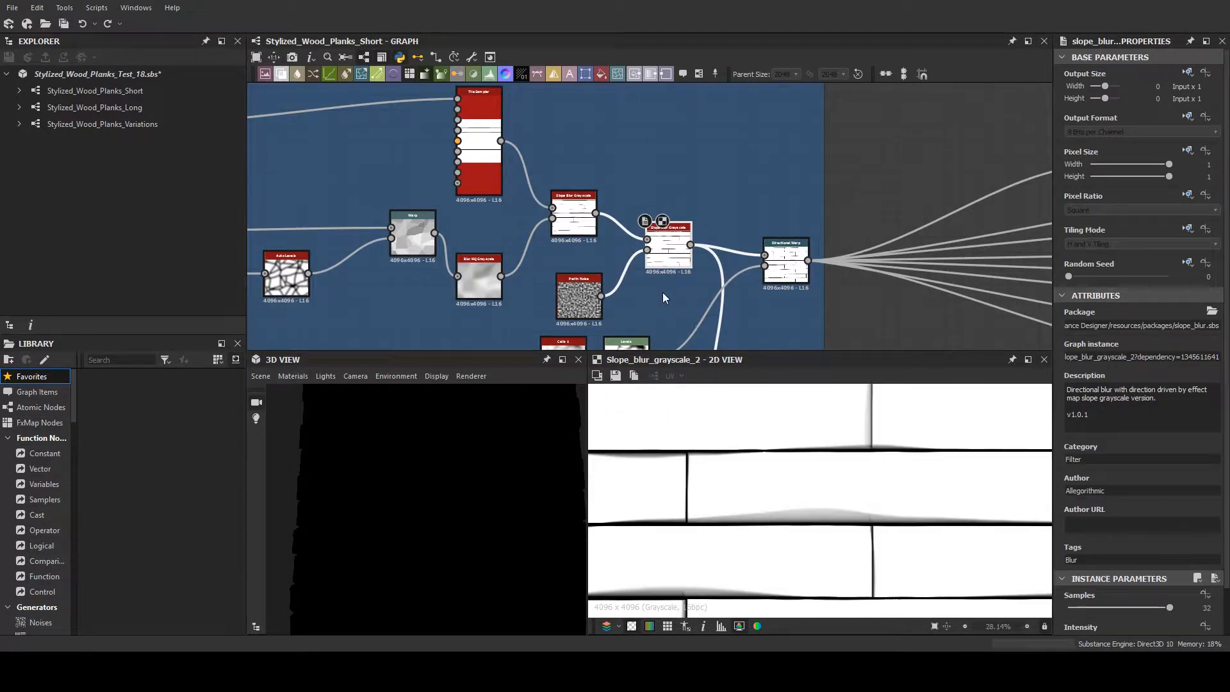
- Preview the Perlin Noise and examine its effect on the plank edges in the second Slope Blur Grayscale
{"action": "scroll", "coordinate": [682, 295], "scroll_direction": "up", "scroll_amount": 1}
{"action": "double_click", "coordinate": [562, 282]}
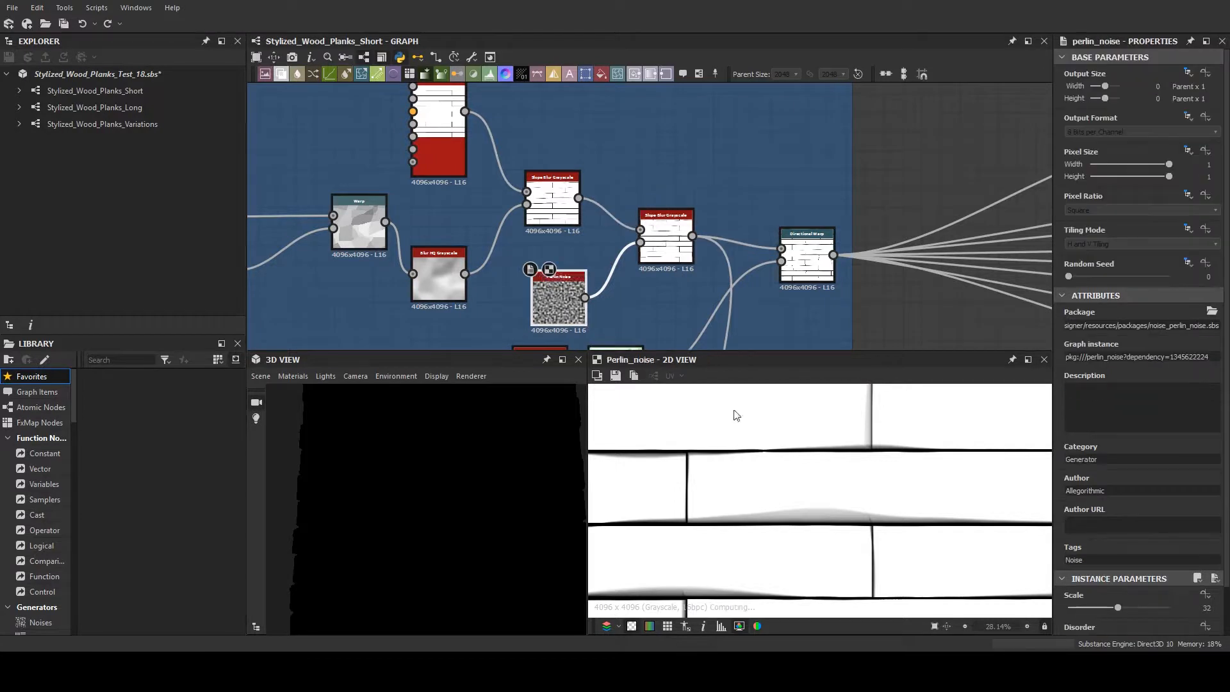
{"action": "scroll", "coordinate": [806, 464], "scroll_direction": "down", "scroll_amount": 5}
{"action": "scroll", "coordinate": [803, 465], "scroll_direction": "up", "scroll_amount": 2}
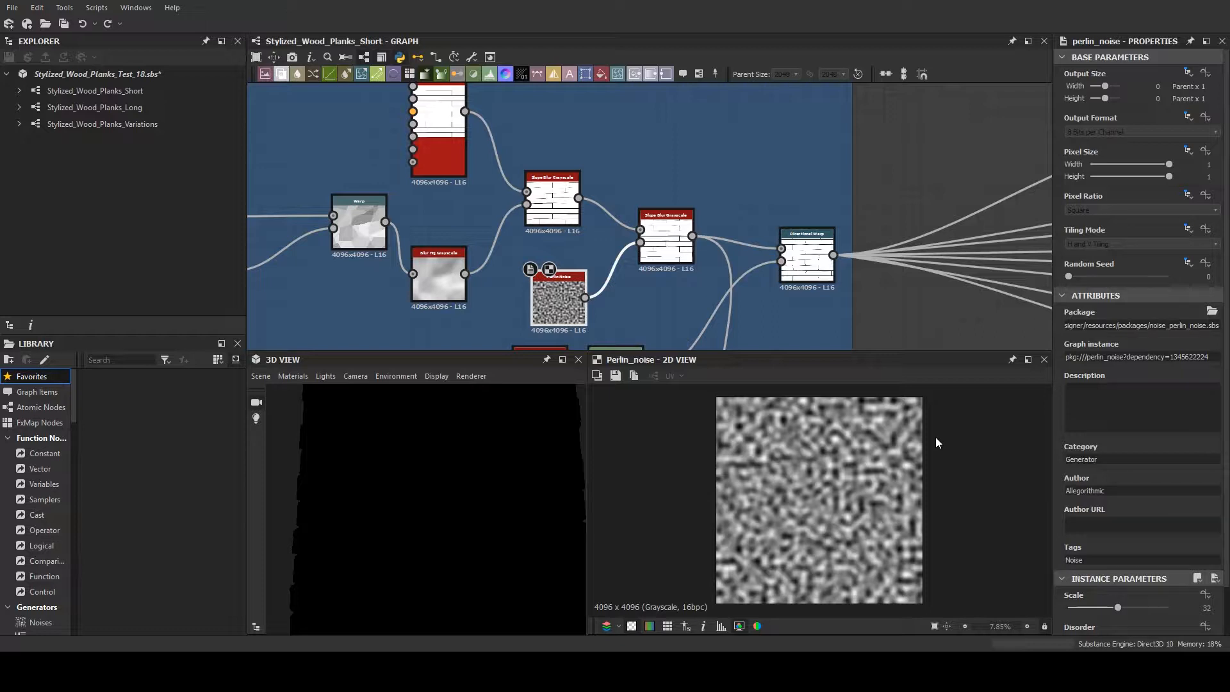
{"action": "double_click", "coordinate": [674, 243]}
{"action": "scroll", "coordinate": [844, 501], "scroll_direction": "up", "scroll_amount": 2}
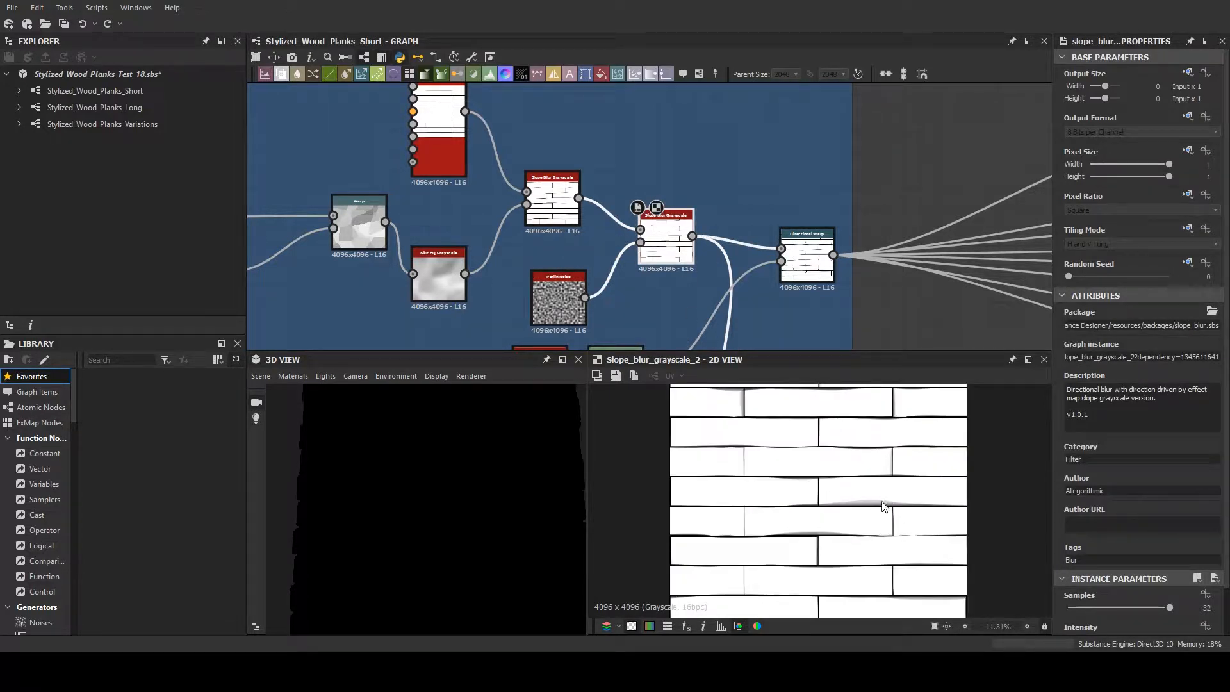
{"action": "scroll", "coordinate": [769, 479], "scroll_direction": "up", "scroll_amount": 1}
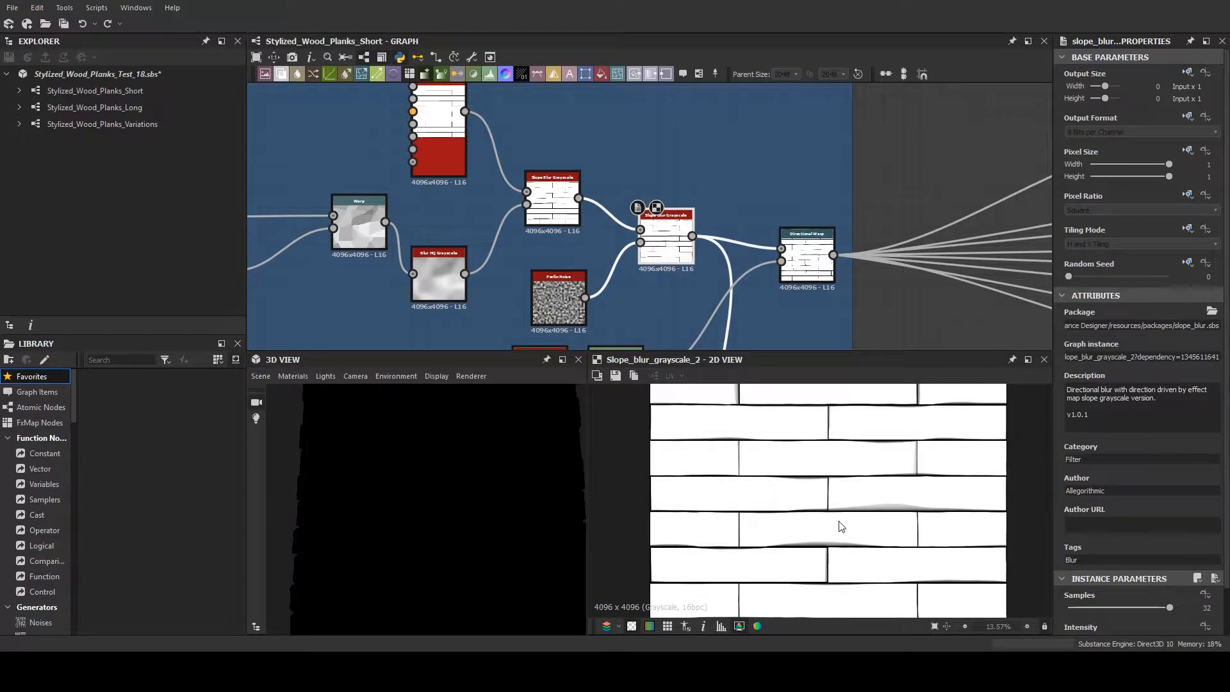
- Compare the final Directional Warp against the second Slope Blur Grayscale and the plank ends on the 3D material
{"action": "double_click", "coordinate": [806, 263]}
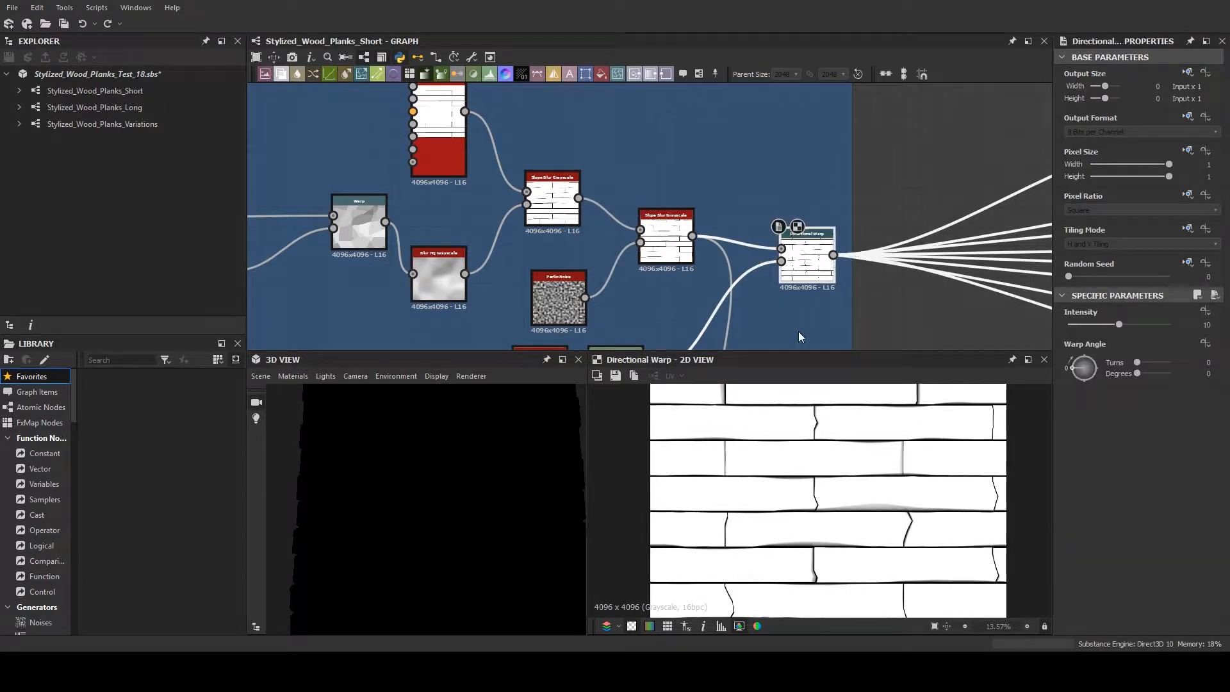
{"action": "scroll", "coordinate": [837, 310], "scroll_direction": "up", "scroll_amount": 2}
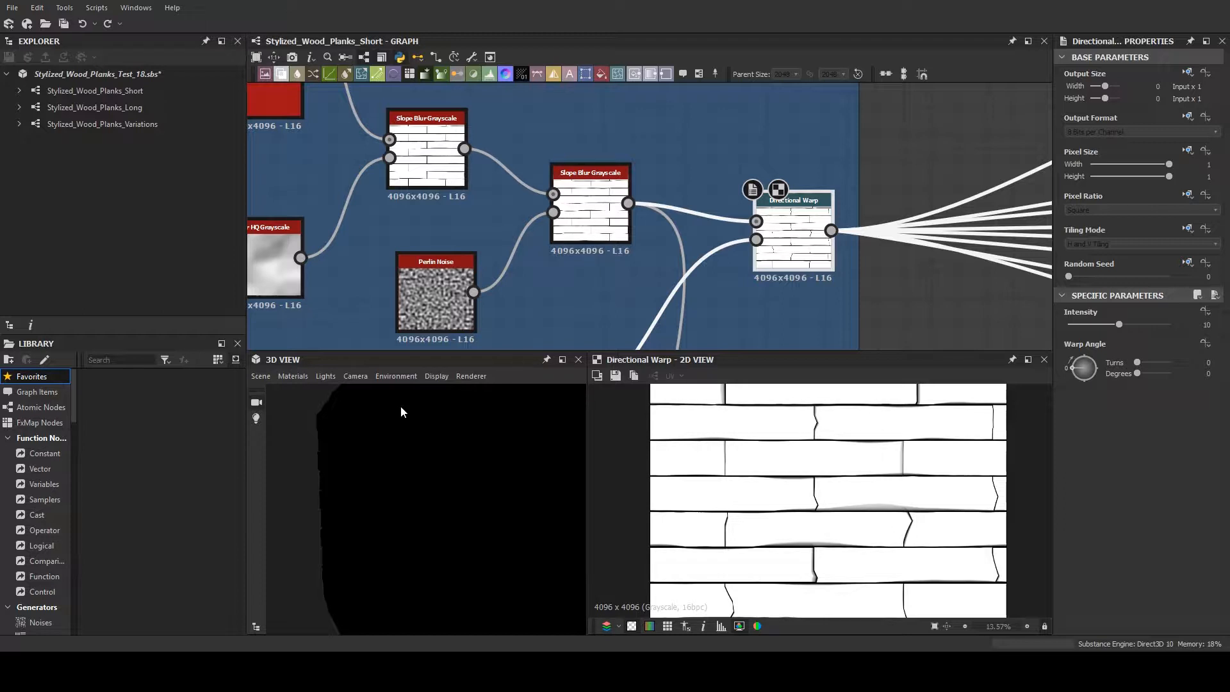
{"action": "left_click_drag", "start_coordinate": [401, 407], "coordinate": [433, 443]}
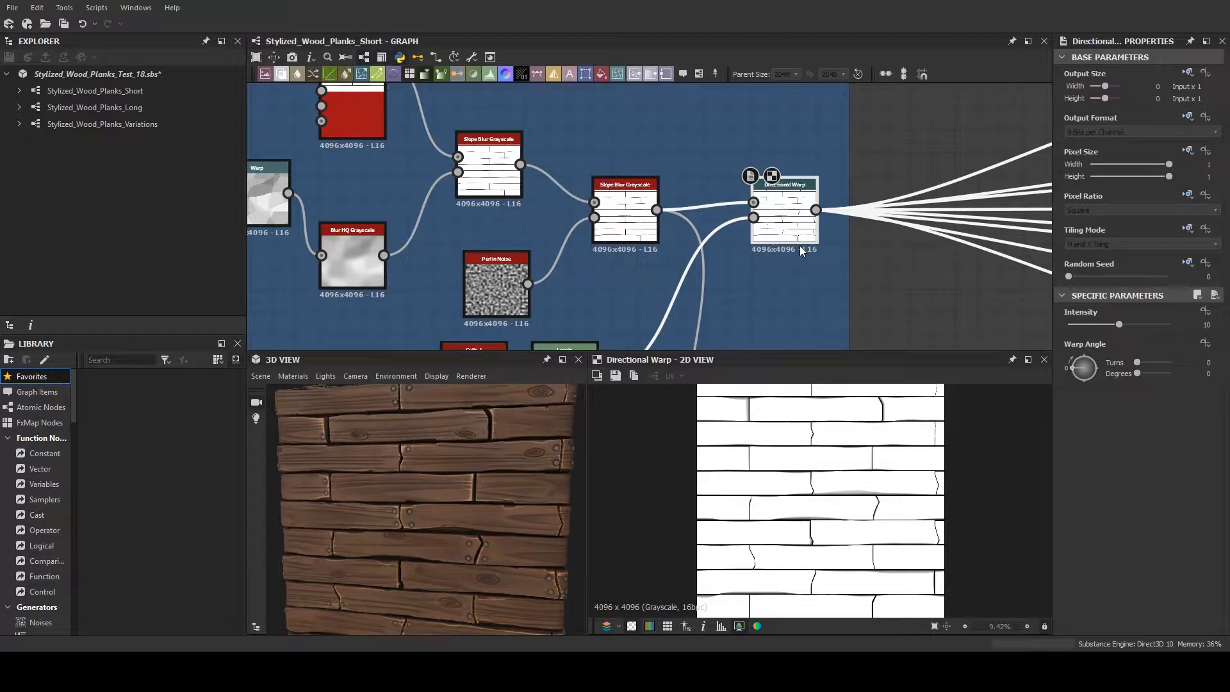
{"action": "double_click", "coordinate": [625, 211]}
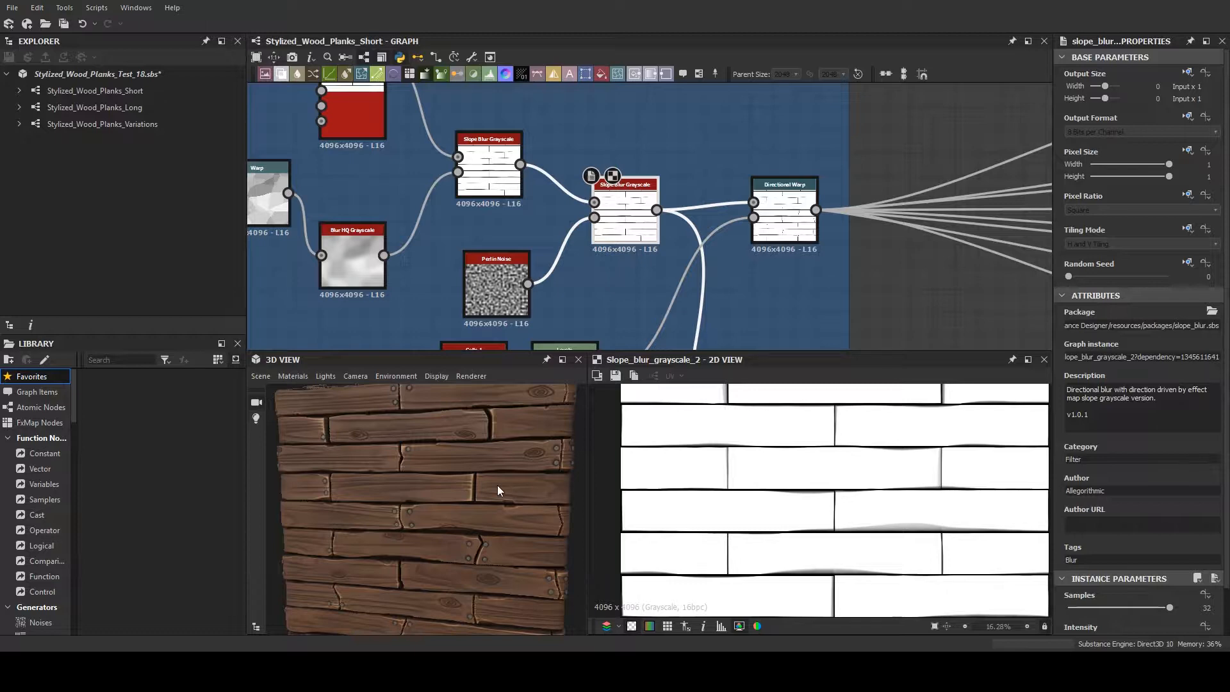
{"action": "left_click_drag", "start_coordinate": [497, 486], "coordinate": [556, 458]}
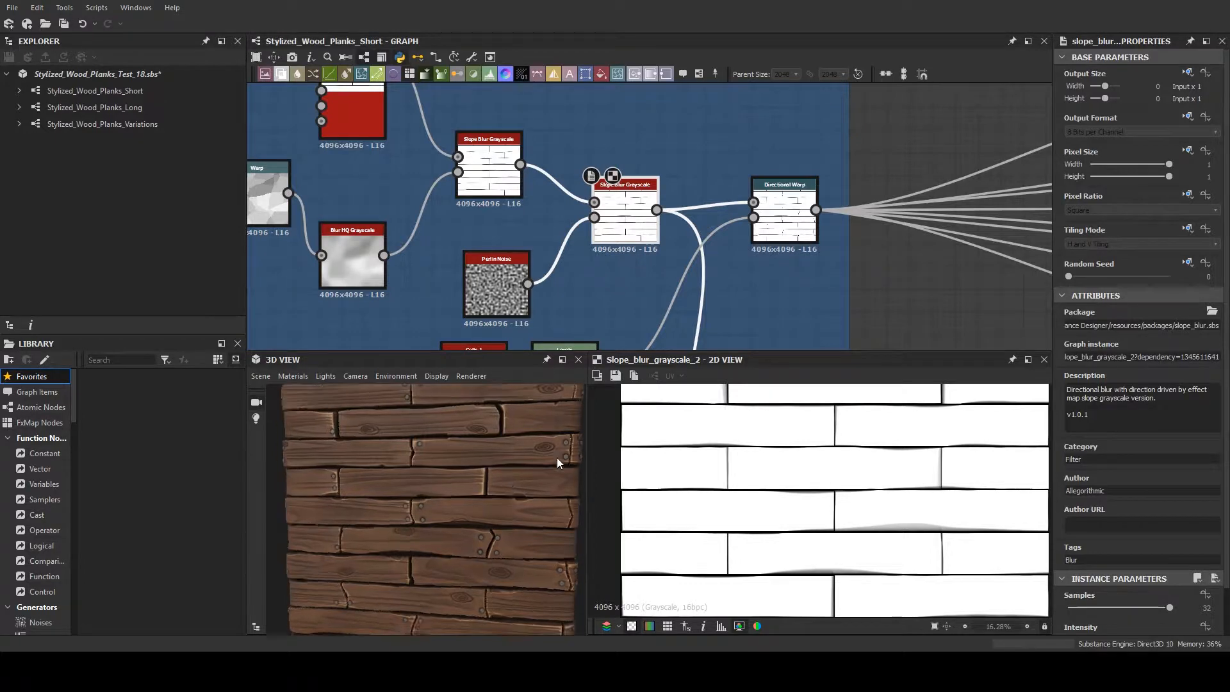
{"action": "double_click", "coordinate": [785, 221]}
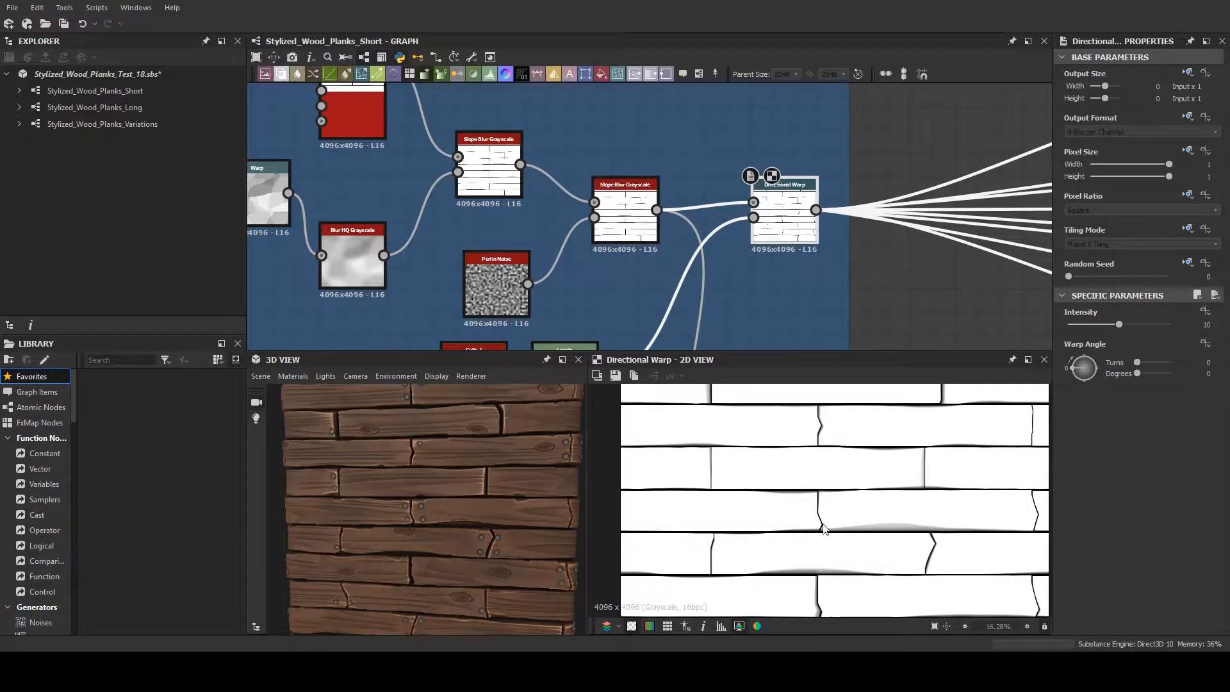
- Preview the Cells 1 and Levels nodes, and examine the plank ends in the Directional Warp they drive
{"action": "middle_click_drag", "start_coordinate": [788, 294], "coordinate": [730, 236]}
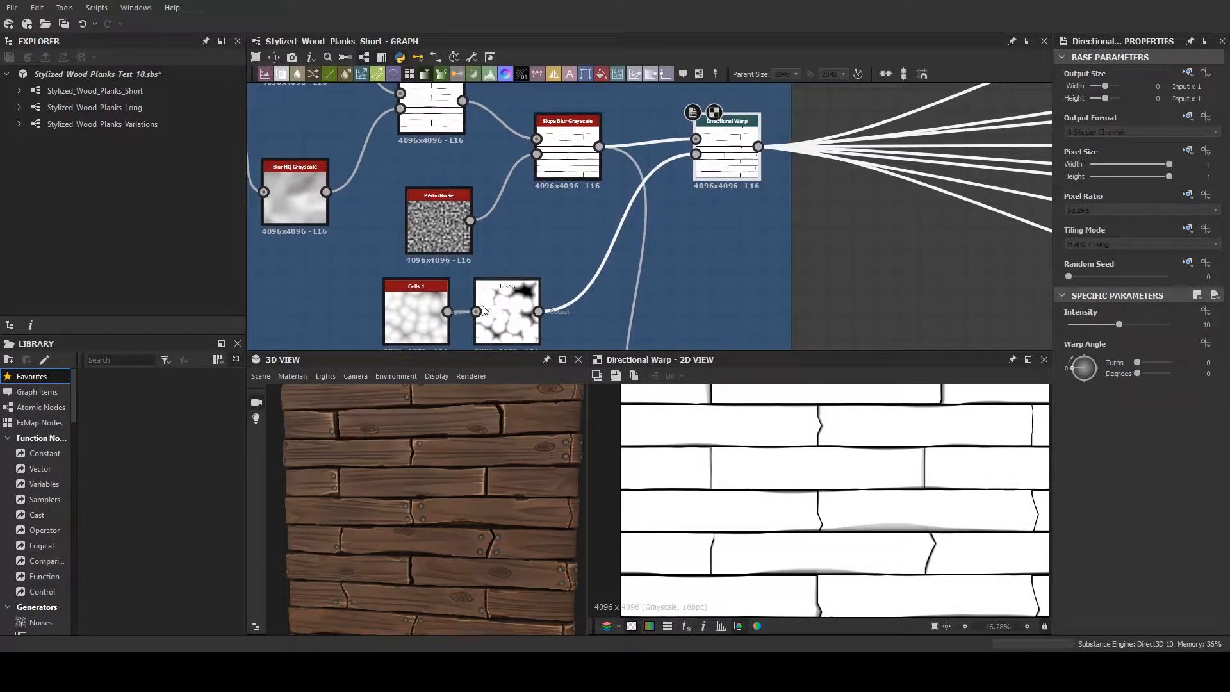
{"action": "double_click", "coordinate": [417, 313]}
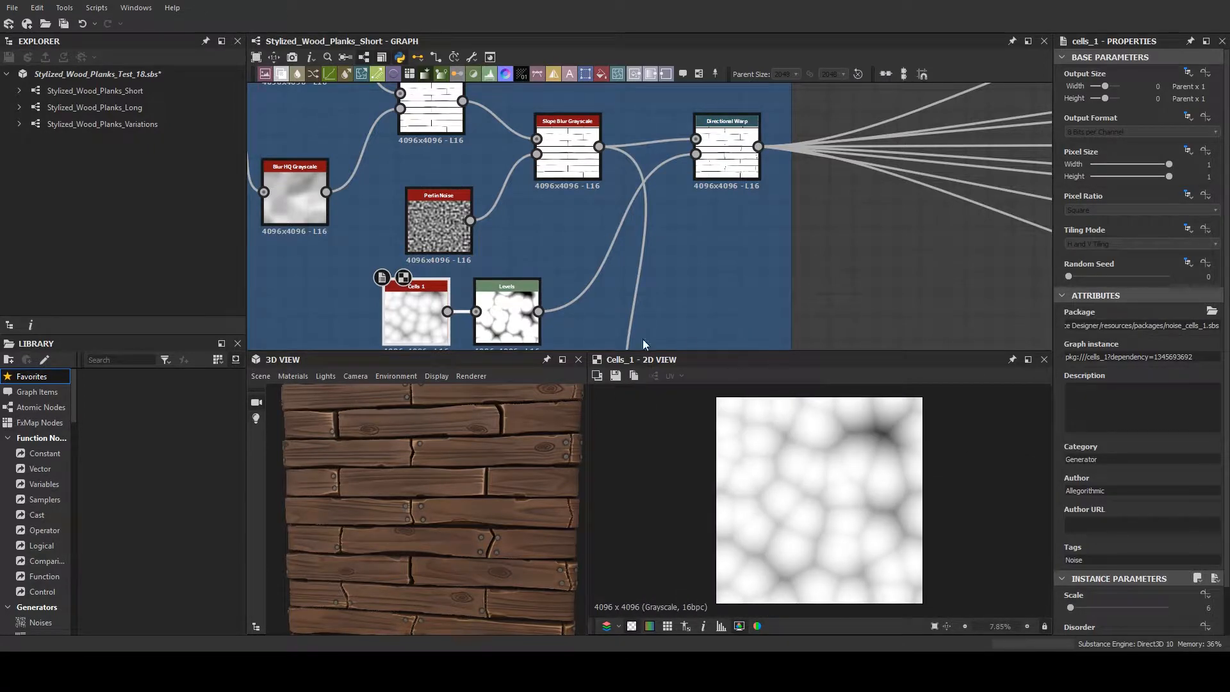
{"action": "double_click", "coordinate": [503, 314]}
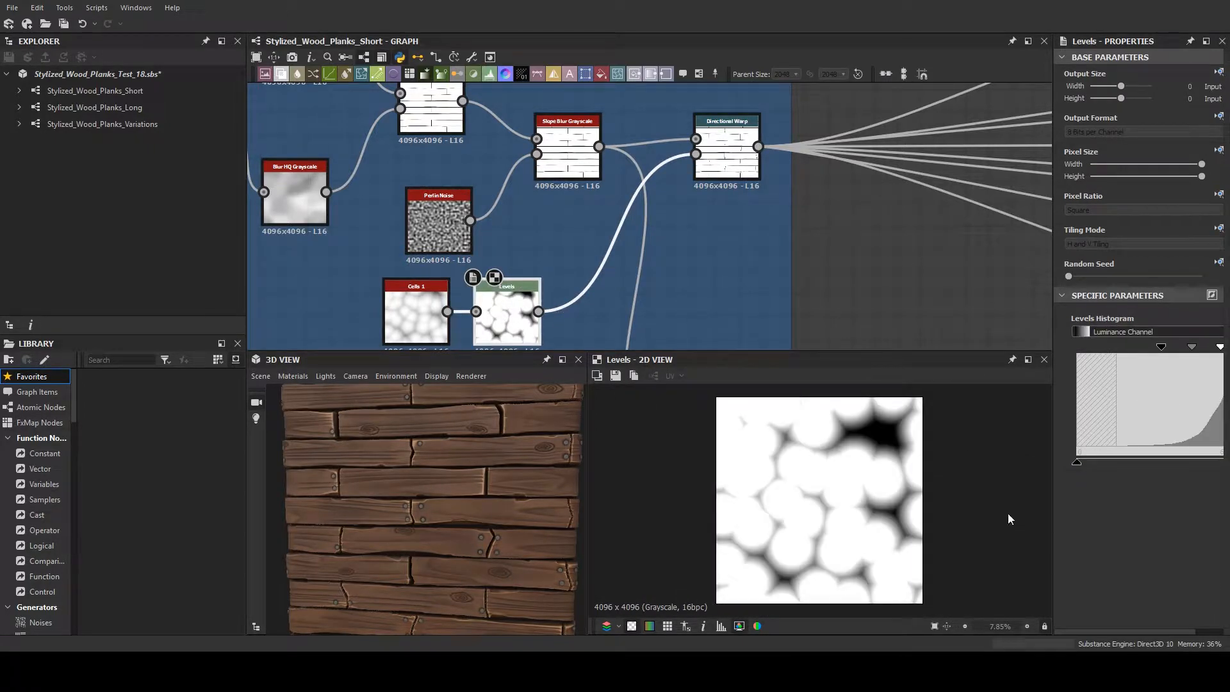
{"action": "double_click", "coordinate": [727, 160]}
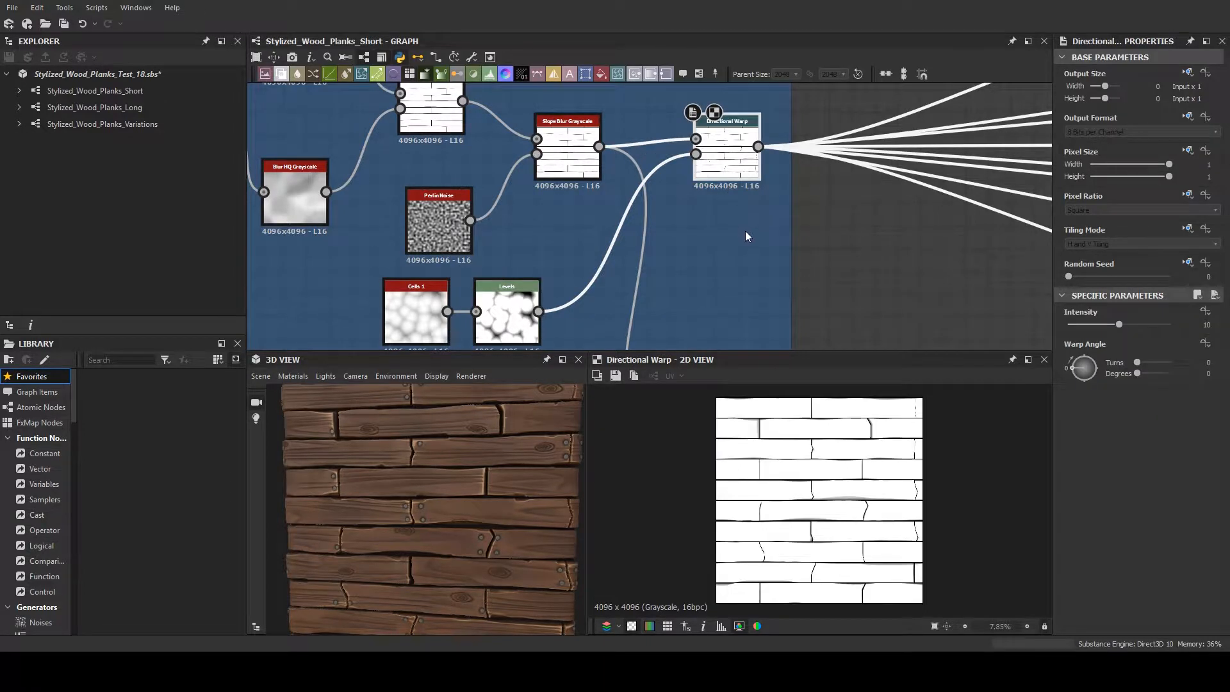
{"action": "scroll", "coordinate": [837, 507], "scroll_direction": "up", "scroll_amount": 5}
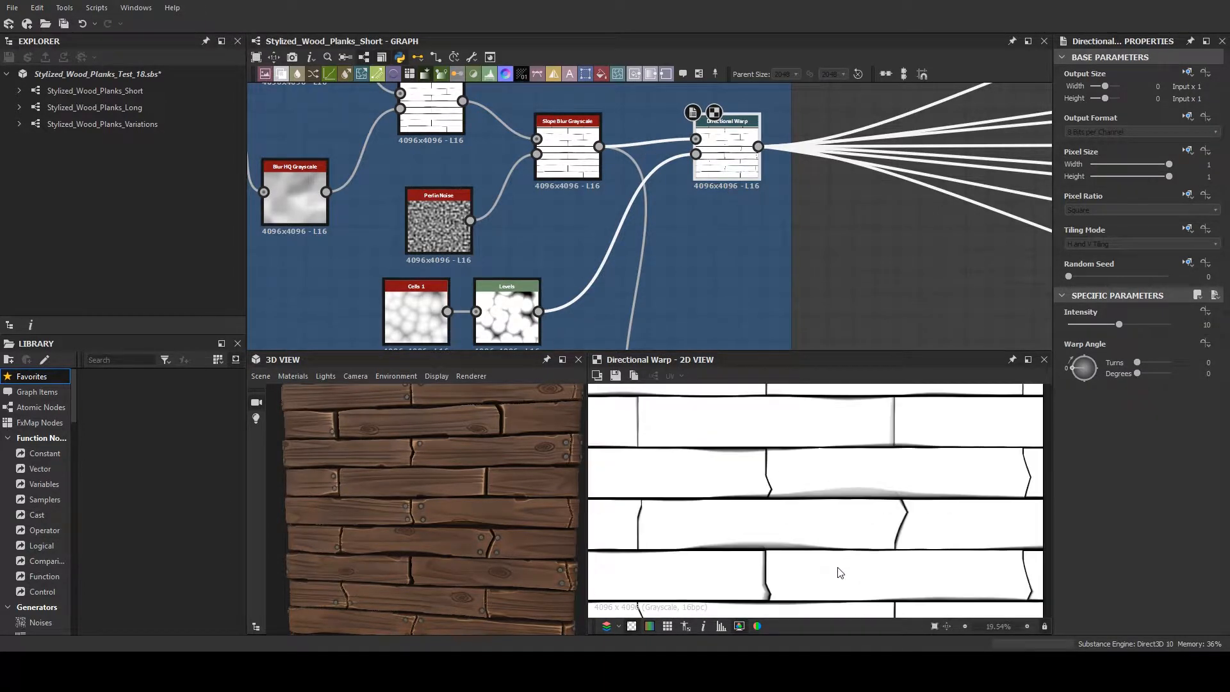
{"action": "middle_click_drag", "start_coordinate": [837, 571], "coordinate": [894, 485]}
{"action": "scroll", "coordinate": [919, 541], "scroll_direction": "down", "scroll_amount": 2}
{"action": "scroll", "coordinate": [907, 543], "scroll_direction": "up", "scroll_amount": 5}
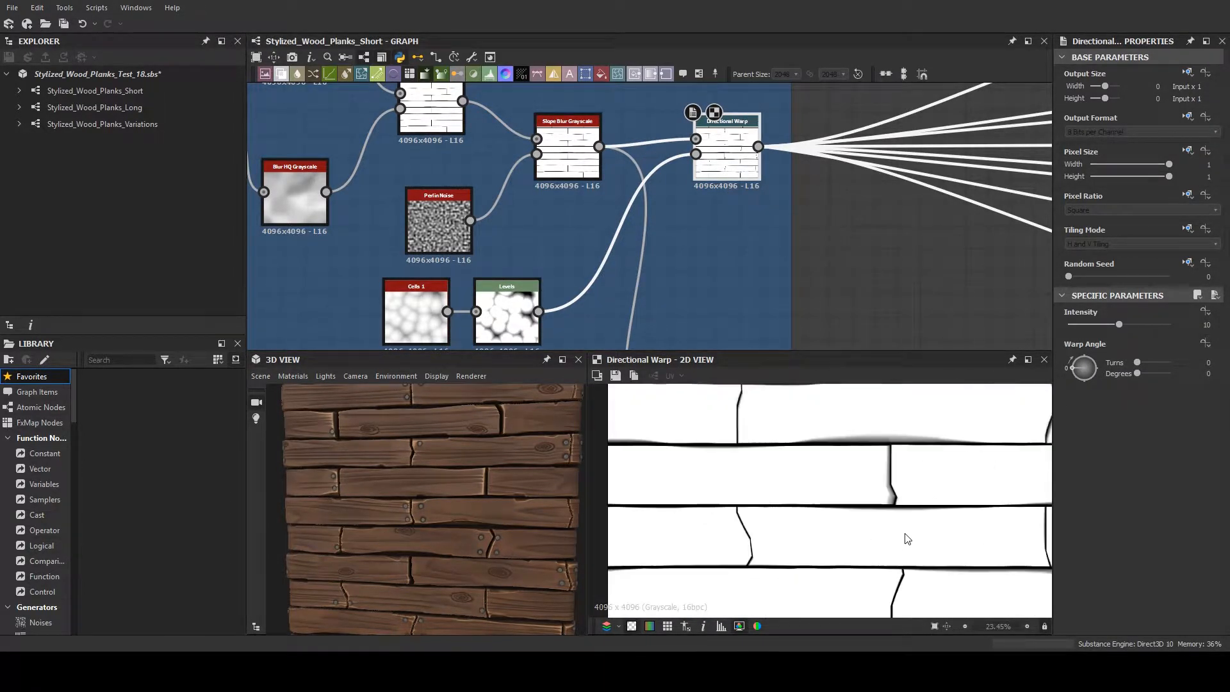
{"action": "scroll", "coordinate": [902, 533], "scroll_direction": "down", "scroll_amount": 3}
{"action": "middle_click_drag", "start_coordinate": [921, 539], "coordinate": [796, 388]}
{"action": "scroll", "coordinate": [736, 397], "scroll_direction": "down", "scroll_amount": 1}
{"action": "scroll", "coordinate": [772, 450], "scroll_direction": "down", "scroll_amount": 2}
- Preview the Directional Warp in the possible plank ends frame and examine its alternative plank ends
{"action": "middle_click_drag", "start_coordinate": [592, 237], "coordinate": [748, 176]}
{"action": "scroll", "coordinate": [748, 176], "scroll_direction": "down", "scroll_amount": 2}
{"action": "middle_click_drag", "start_coordinate": [789, 252], "coordinate": [645, 221]}
{"action": "scroll", "coordinate": [645, 220], "scroll_direction": "up", "scroll_amount": 1}
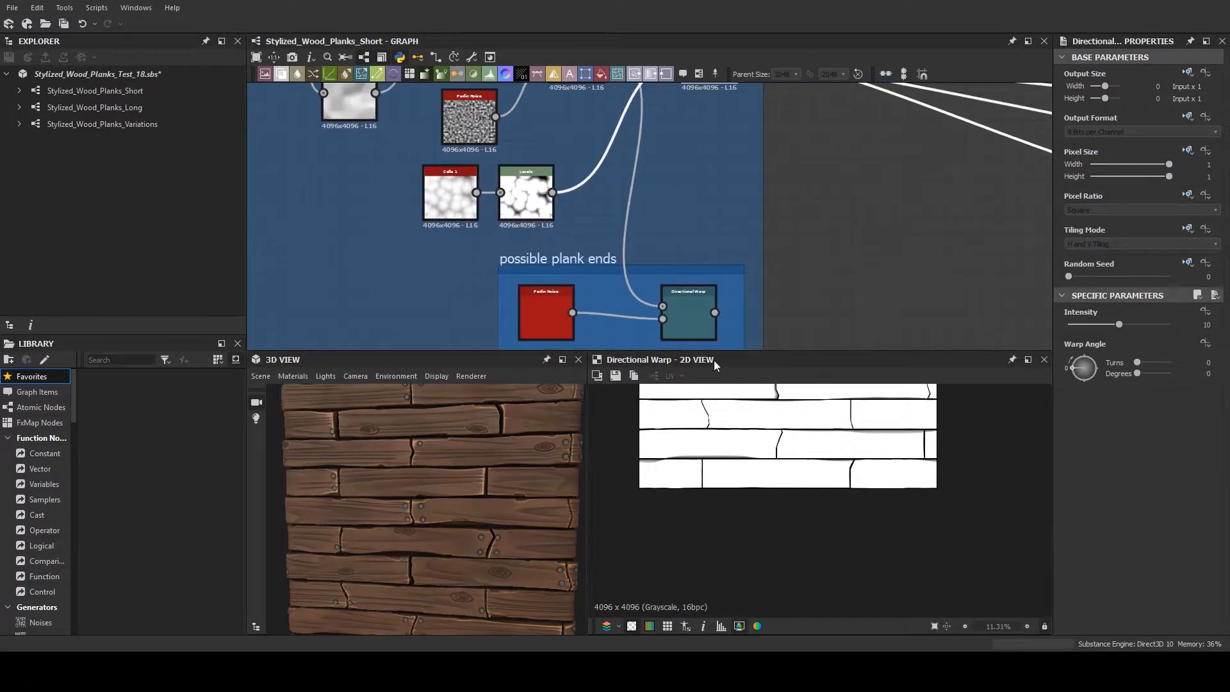
{"action": "middle_click_drag", "start_coordinate": [712, 526], "coordinate": [790, 628]}
{"action": "left_click", "coordinate": [697, 324]}
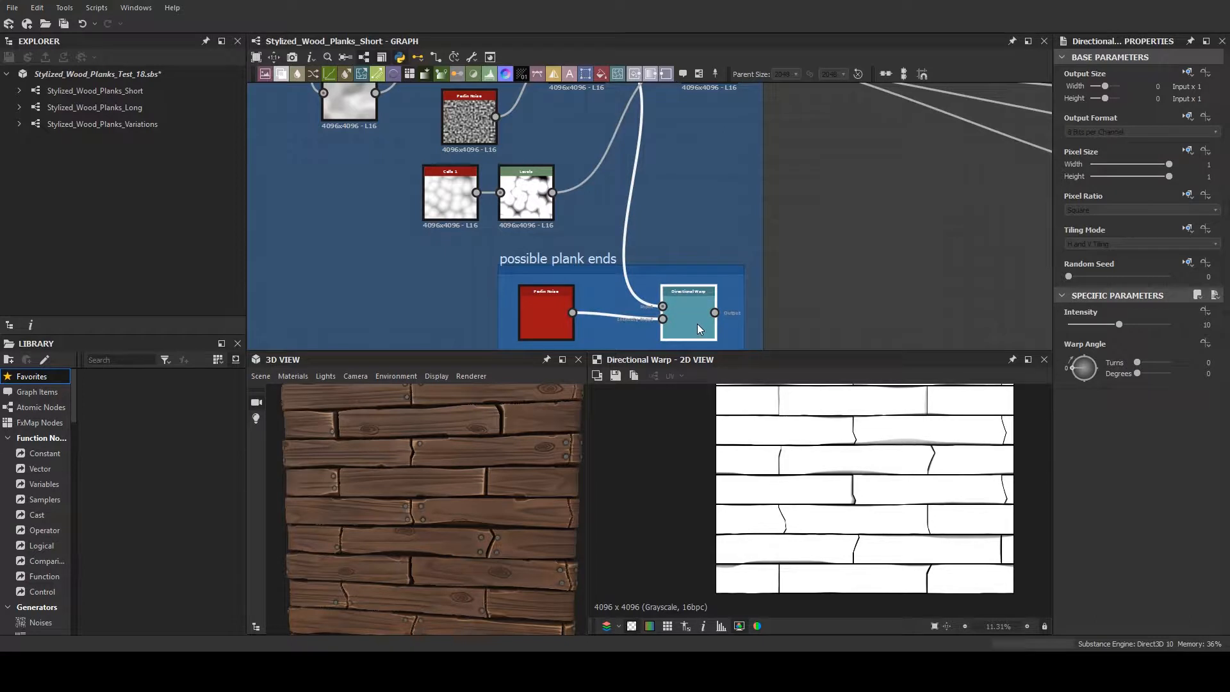
{"action": "scroll", "coordinate": [900, 489], "scroll_direction": "up", "scroll_amount": 2}
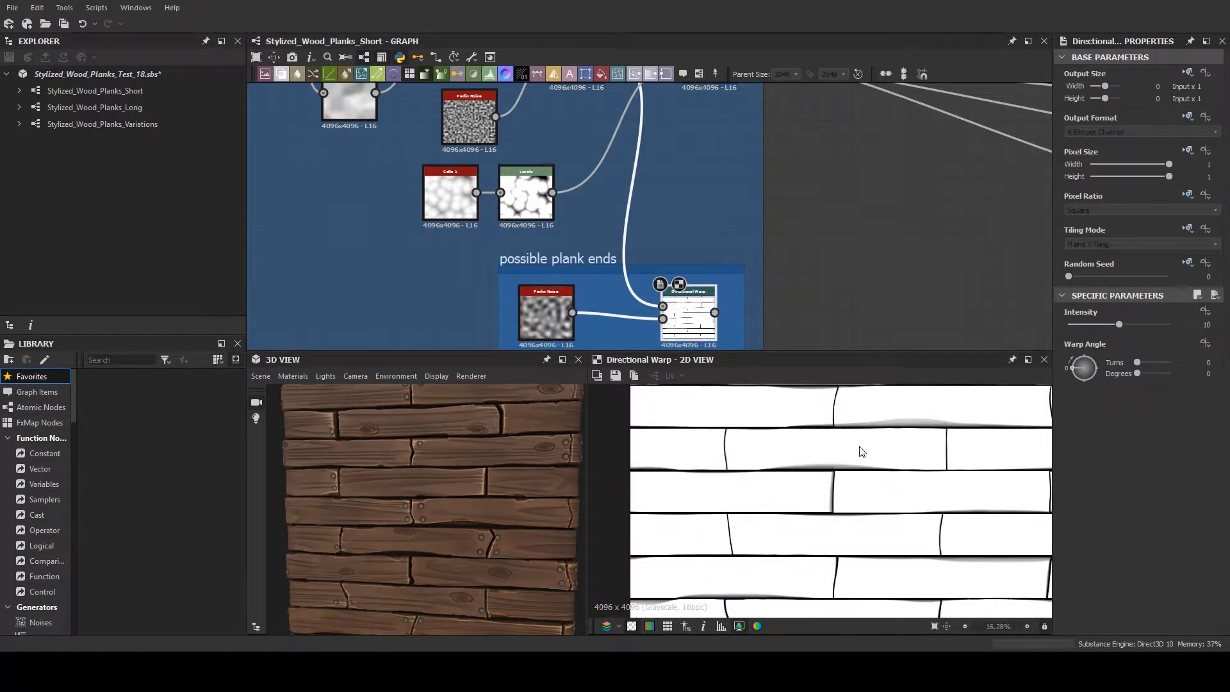
{"action": "scroll", "coordinate": [861, 300], "scroll_direction": "down", "scroll_amount": 1}
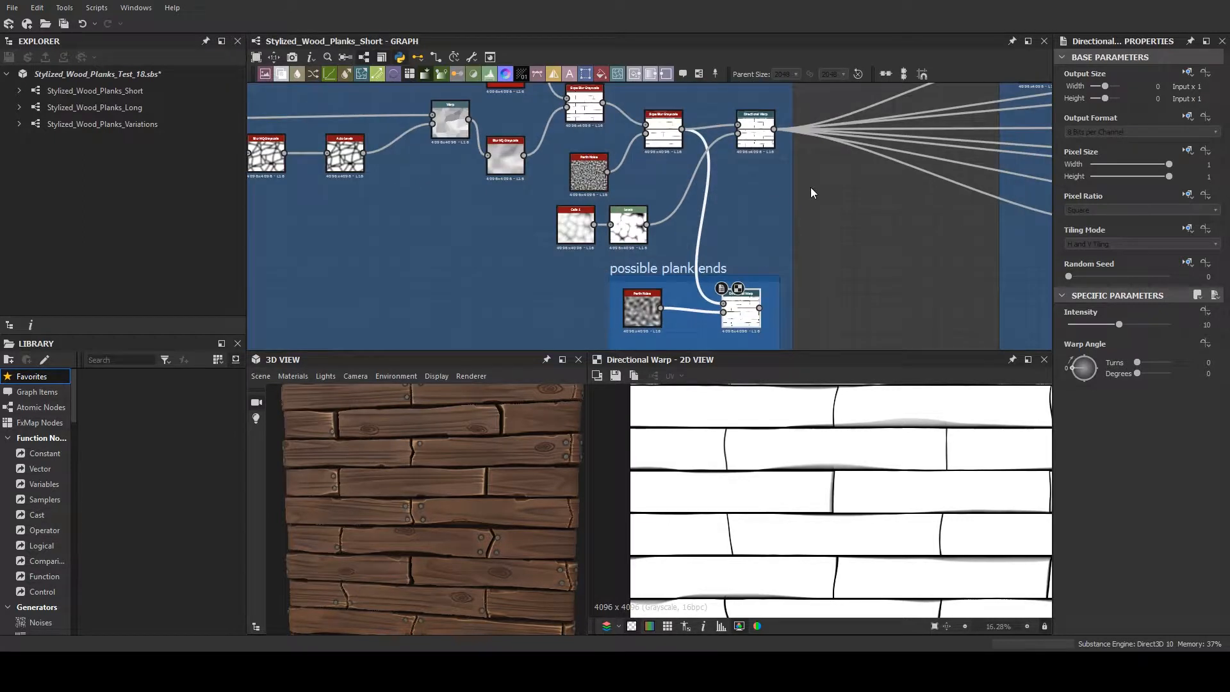
- In the Plank Warping frame, preview the Invert Grayscale, the Blur HQ Grayscale after the Bevel, and the Multiply Blend
{"action": "scroll", "coordinate": [836, 218], "scroll_direction": "down", "scroll_amount": 1}
{"action": "middle_click_drag", "start_coordinate": [839, 223], "coordinate": [728, 233]}
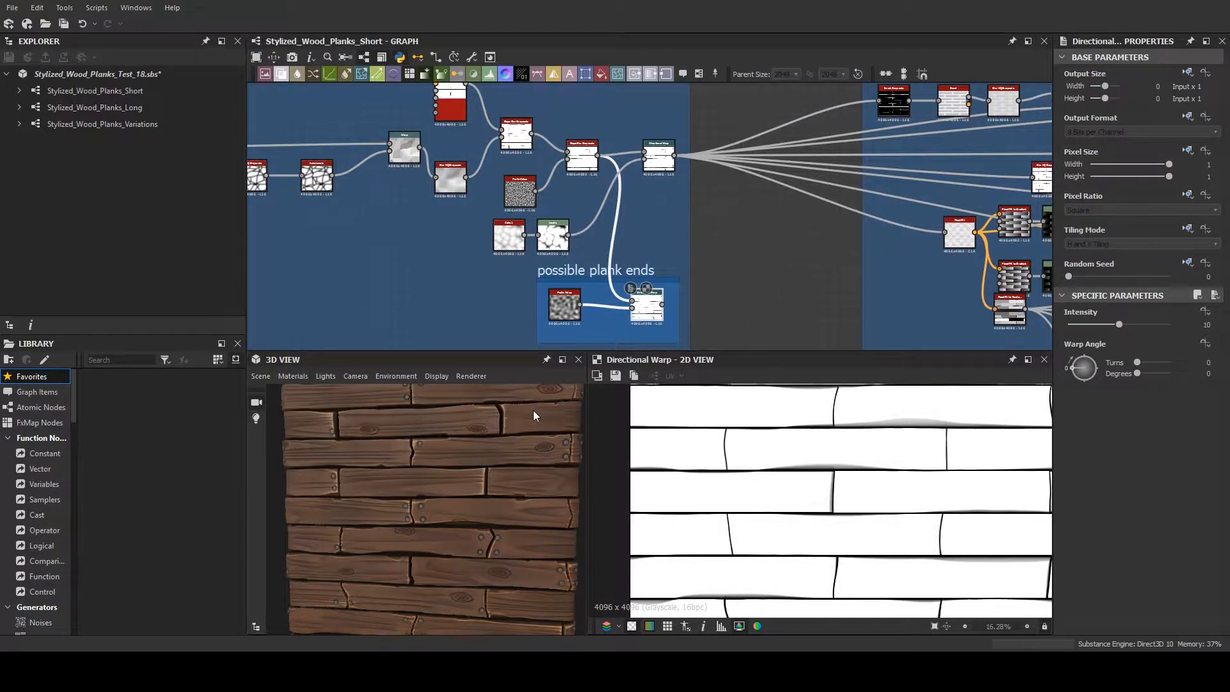
{"action": "middle_click_drag", "start_coordinate": [824, 306], "coordinate": [448, 247]}
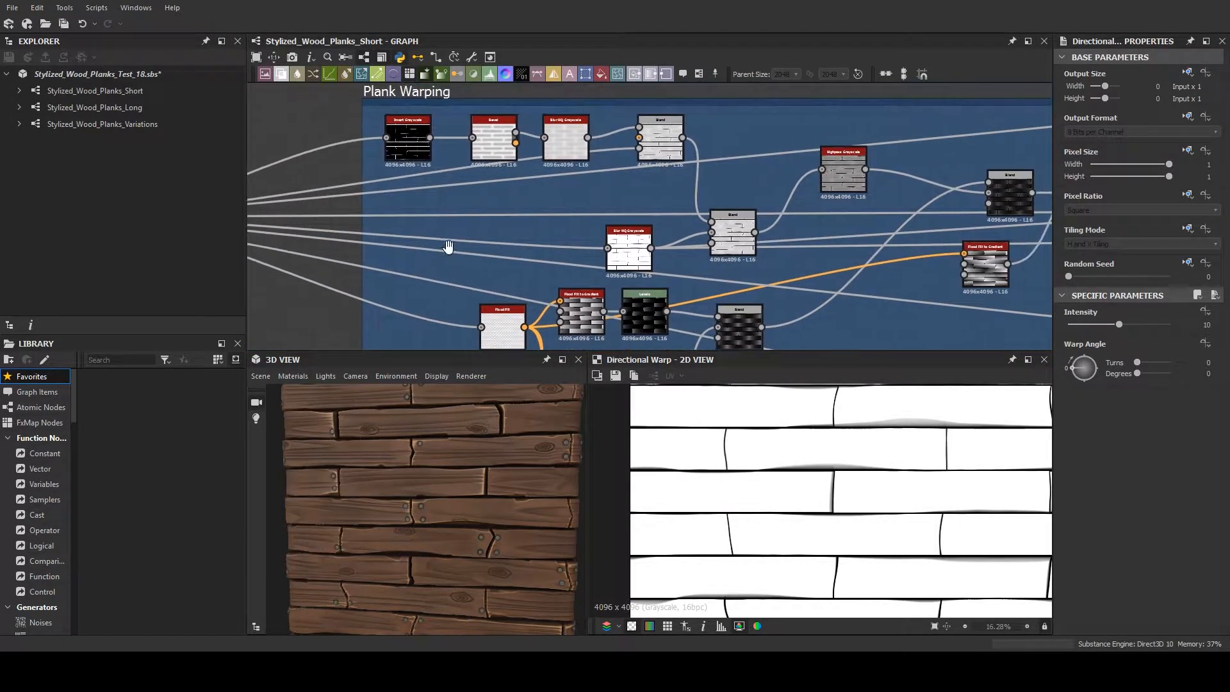
{"action": "scroll", "coordinate": [447, 247], "scroll_direction": "down", "scroll_amount": 1}
{"action": "double_click", "coordinate": [417, 165]}
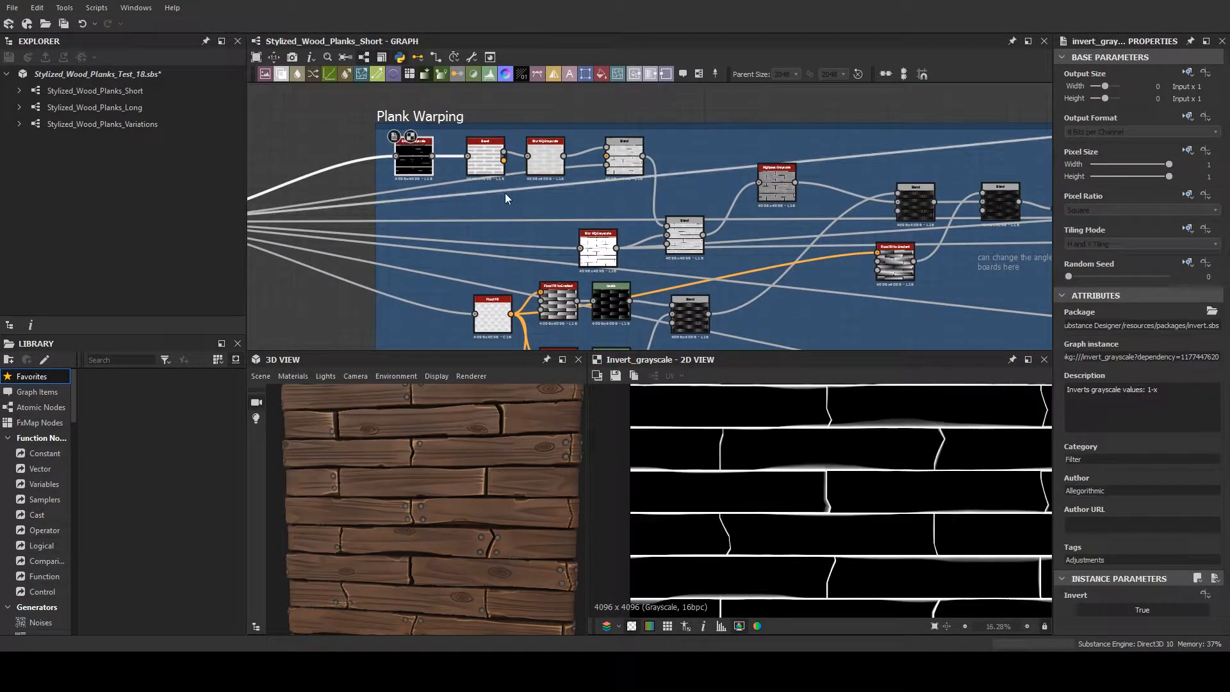
{"action": "double_click", "coordinate": [544, 155]}
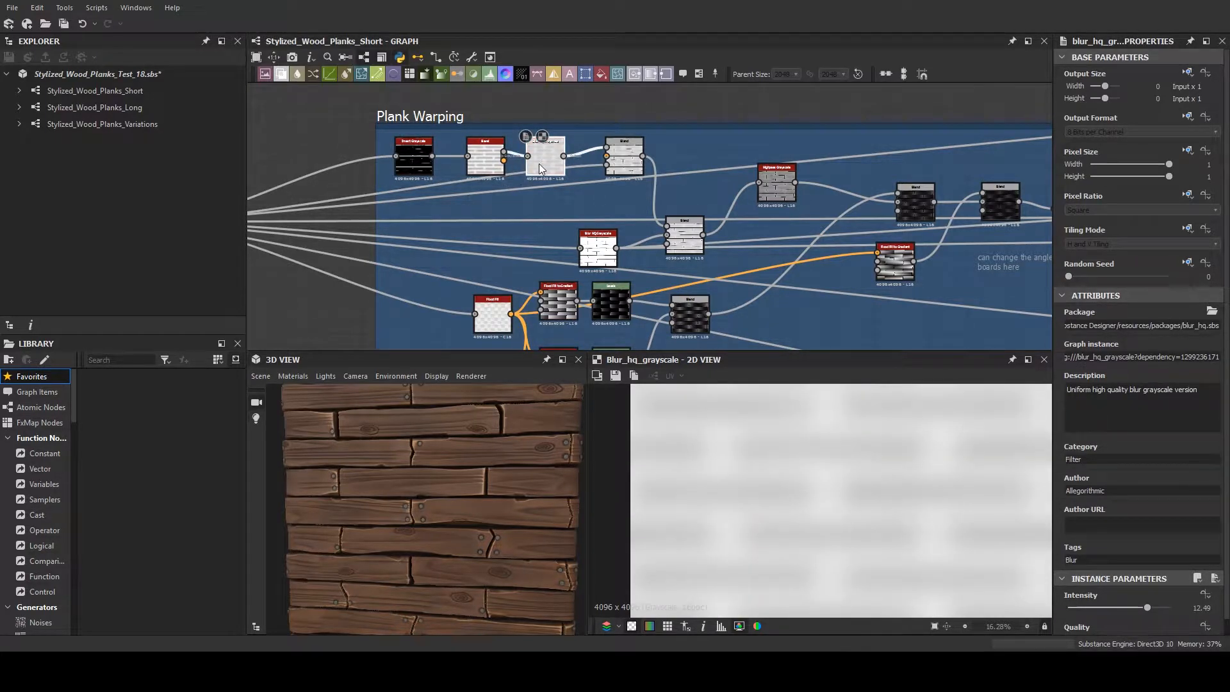
{"action": "double_click", "coordinate": [692, 243]}
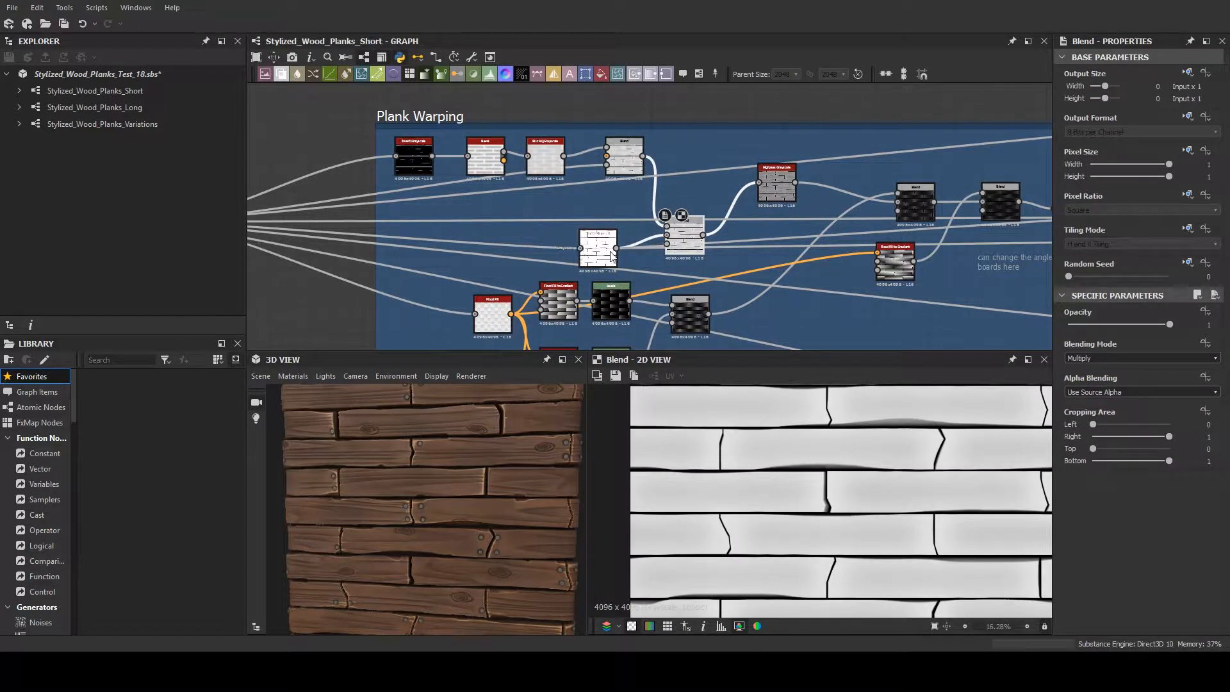
- Preview the standalone Blur HQ Grayscale and examine its connections to the Multiply Blend and the incoming plank shape
{"action": "double_click", "coordinate": [597, 247]}
{"action": "scroll", "coordinate": [486, 221], "scroll_direction": "down", "scroll_amount": 1}
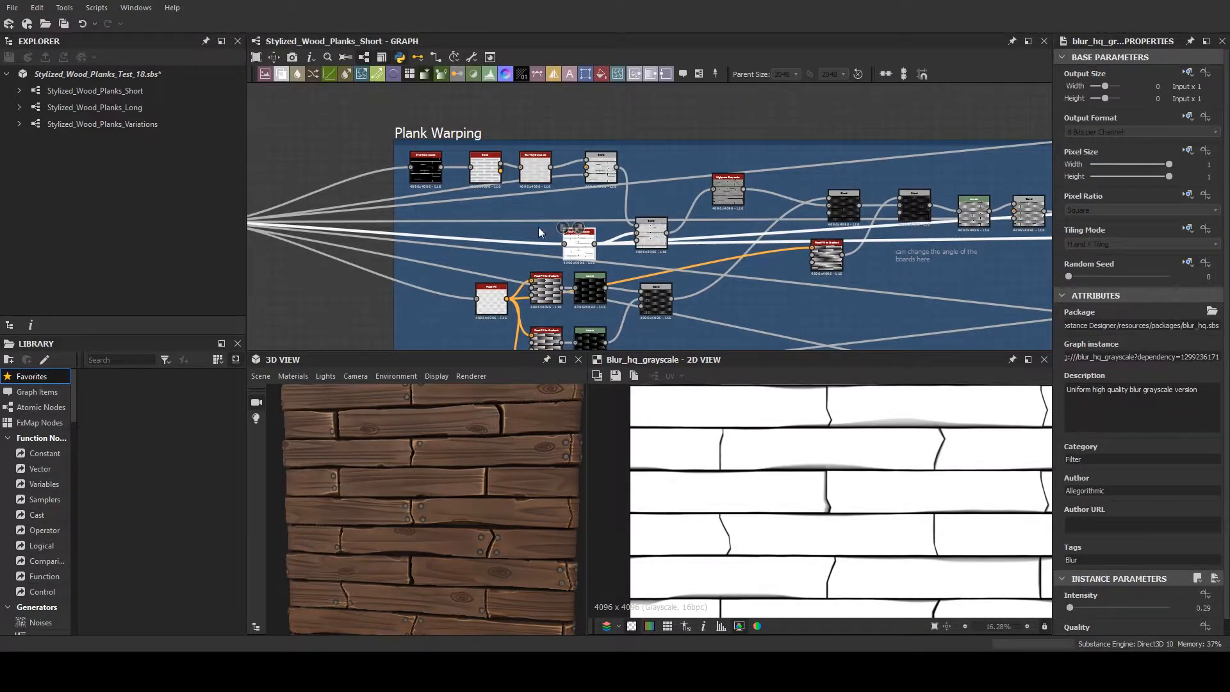
{"action": "scroll", "coordinate": [538, 227], "scroll_direction": "up", "scroll_amount": 4}
{"action": "left_click_drag", "start_coordinate": [586, 249], "coordinate": [423, 226]}
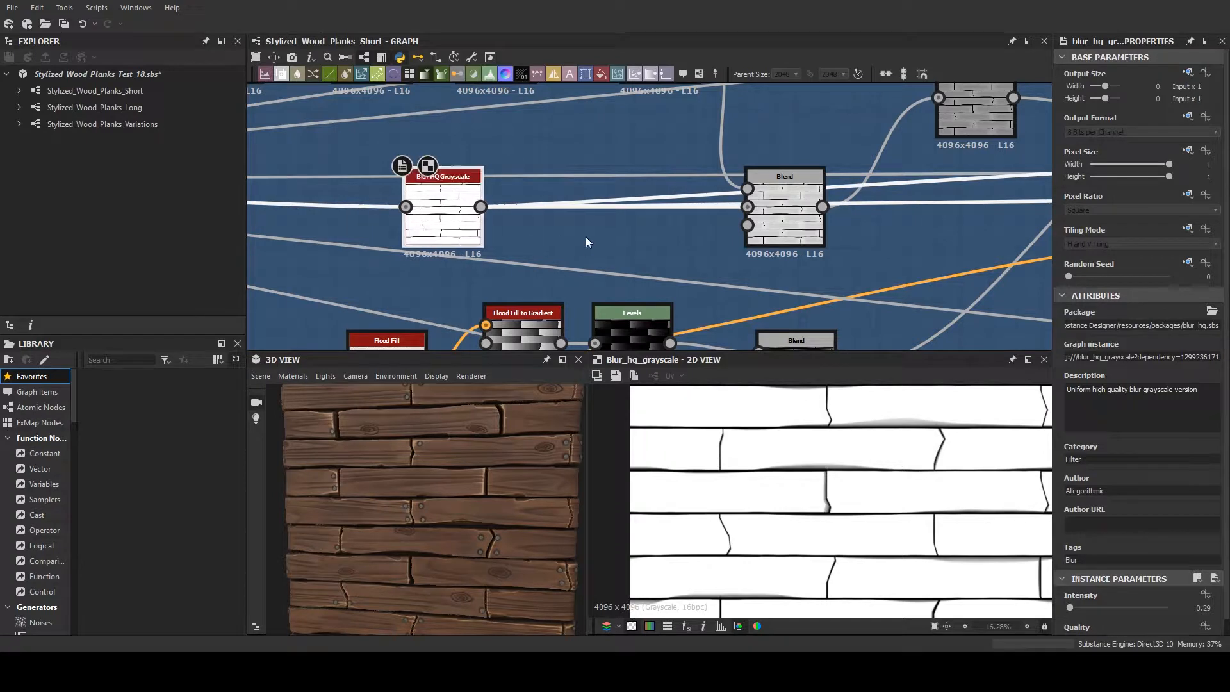
{"action": "scroll", "coordinate": [590, 237], "scroll_direction": "down", "scroll_amount": 3}
{"action": "middle_click_drag", "start_coordinate": [590, 237], "coordinate": [613, 250]}
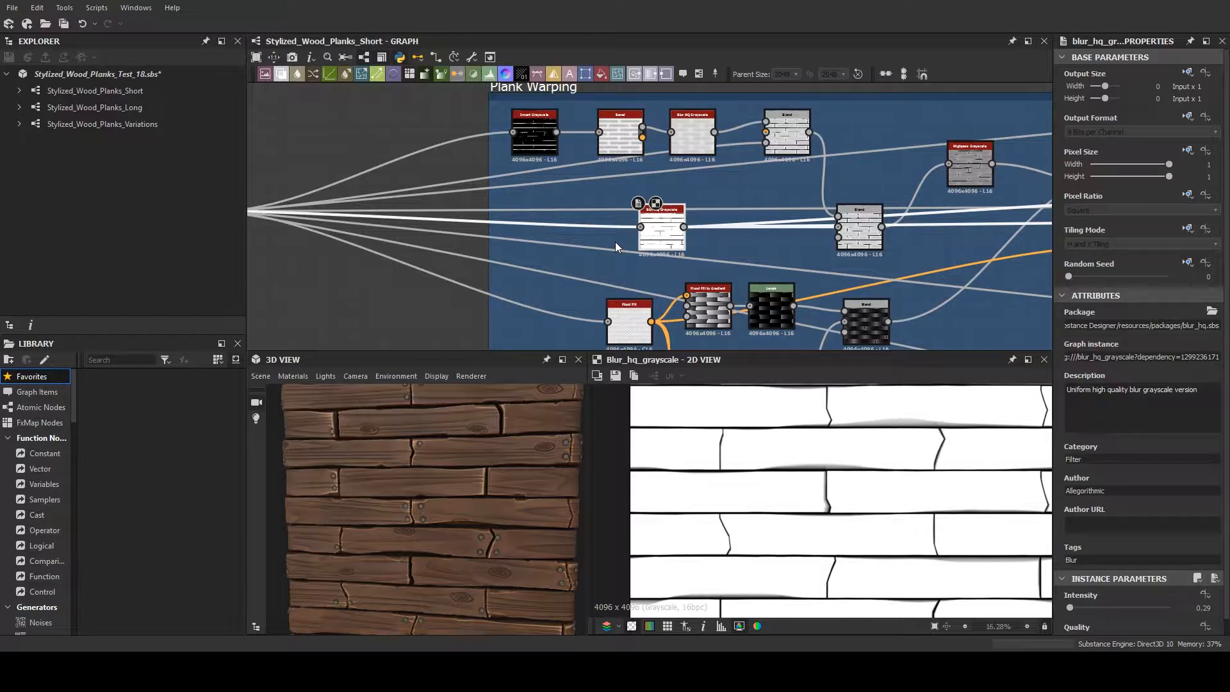
{"action": "scroll", "coordinate": [522, 456], "scroll_direction": "up", "scroll_amount": 3}
- Examine the warped plank surfaces and edges on the 3D cube from the side and from above
{"action": "middle_click_drag", "start_coordinate": [521, 459], "coordinate": [510, 555]}
{"action": "scroll", "coordinate": [434, 510], "scroll_direction": "down", "scroll_amount": 5}
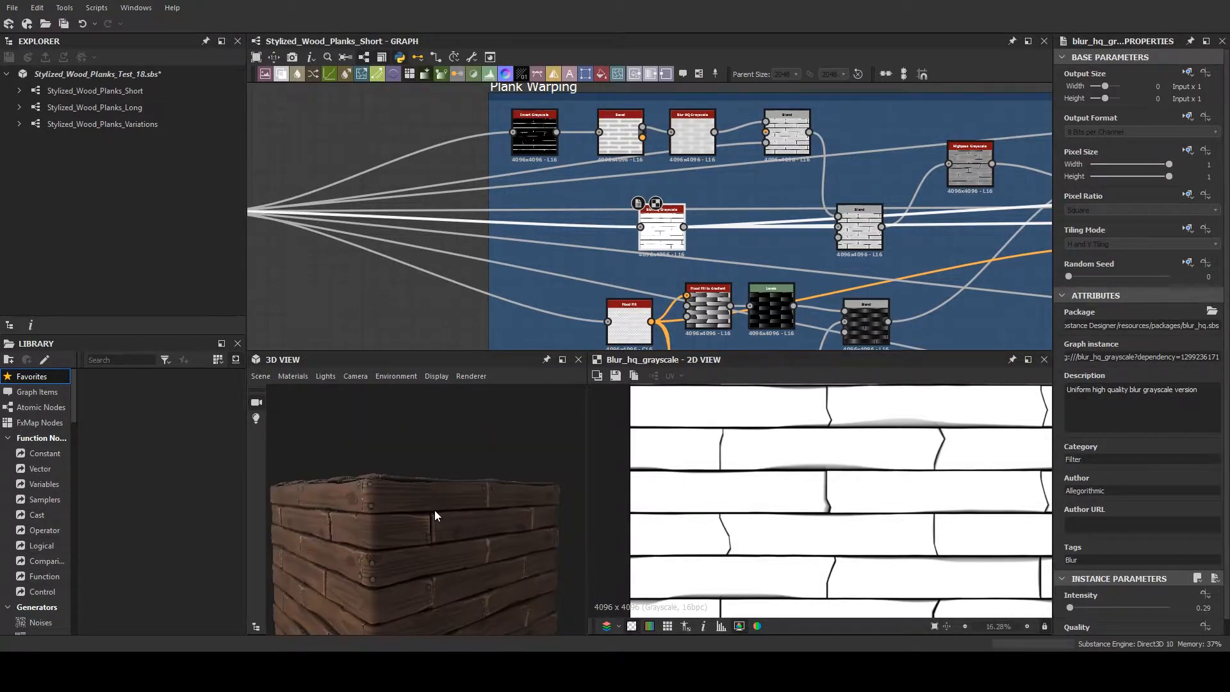
{"action": "left_click_drag", "start_coordinate": [431, 533], "coordinate": [489, 474]}
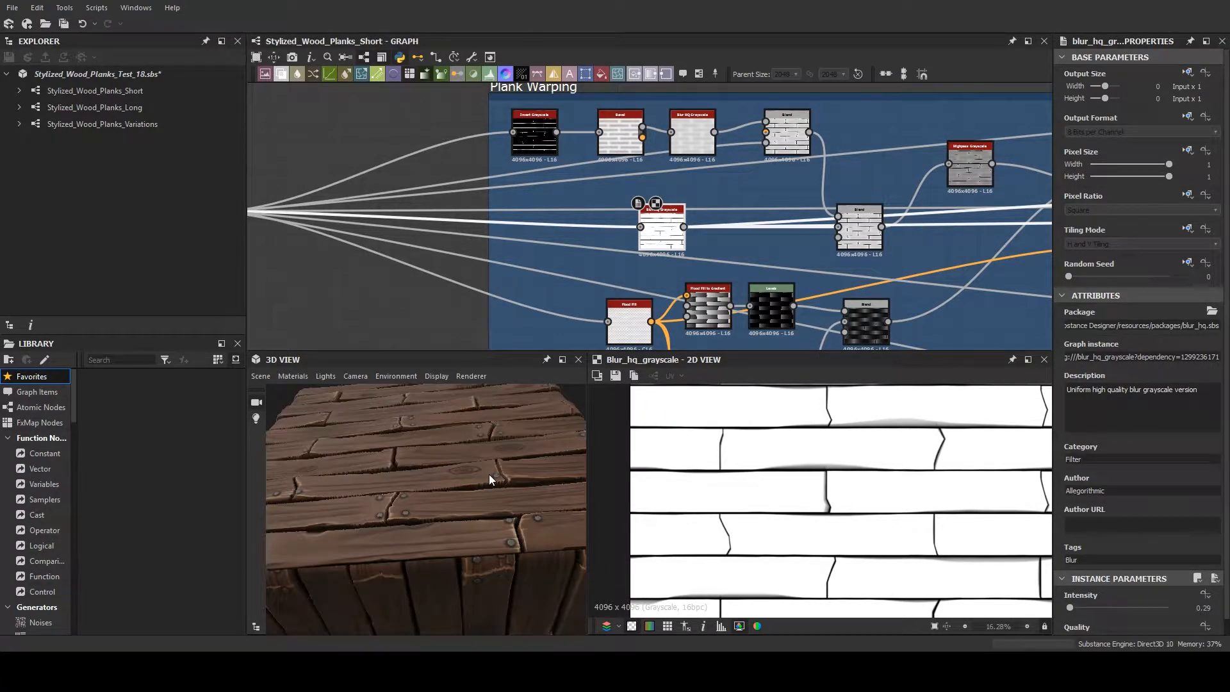
{"action": "scroll", "coordinate": [489, 474], "scroll_direction": "down", "scroll_amount": 2}
{"action": "scroll", "coordinate": [487, 474], "scroll_direction": "up", "scroll_amount": 3}
{"action": "left_click_drag", "start_coordinate": [490, 474], "coordinate": [486, 485]}
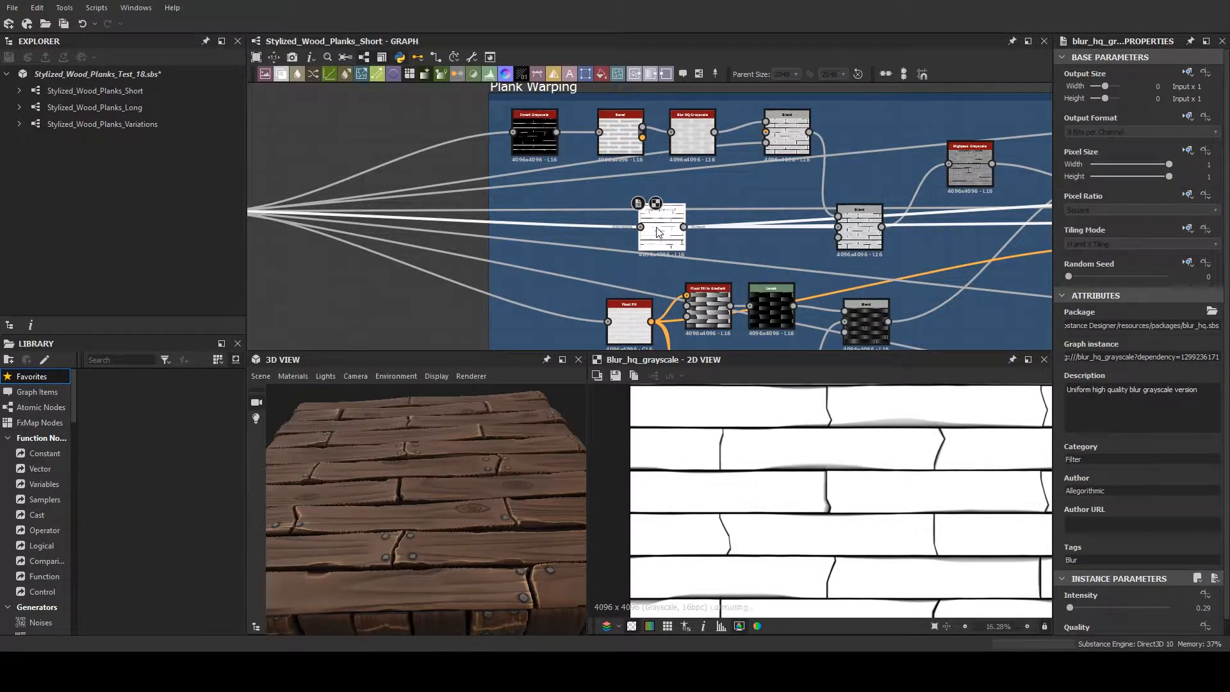
{"action": "left_click_drag", "start_coordinate": [419, 483], "coordinate": [431, 458]}
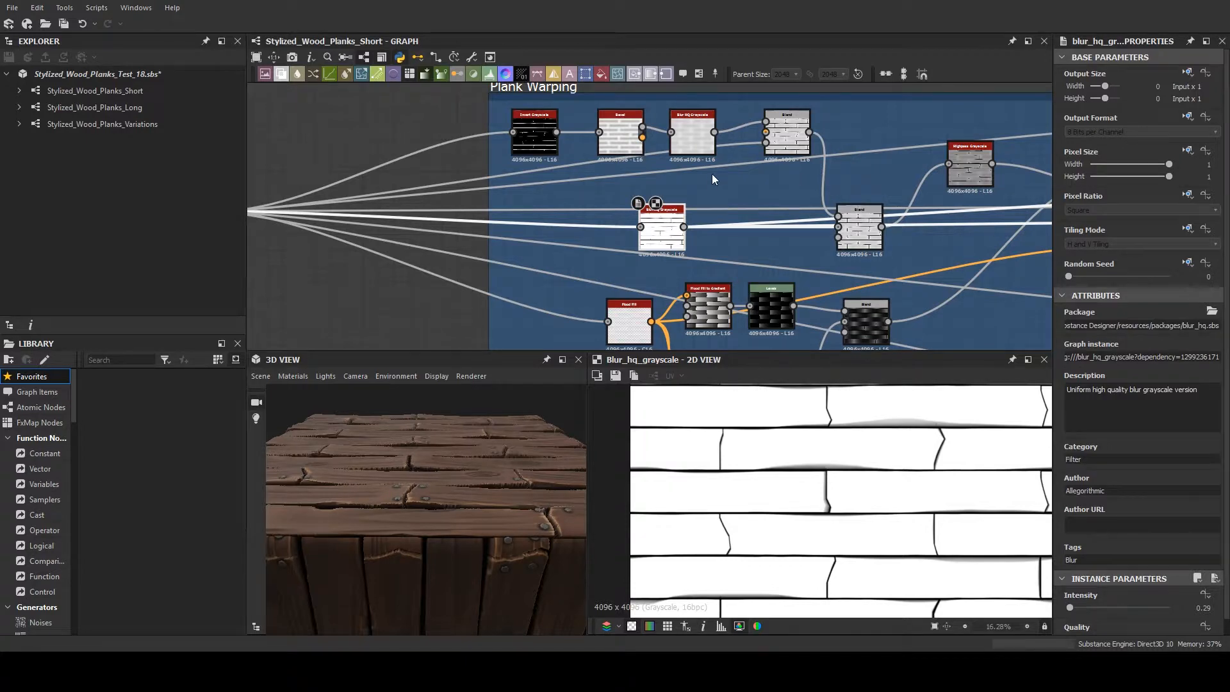
- Preview the Multiply Blend and the Invert Grayscale that starts the Plank Warping chain
{"action": "middle_click_drag", "start_coordinate": [712, 174], "coordinate": [680, 197]}
{"action": "double_click", "coordinate": [826, 253]}
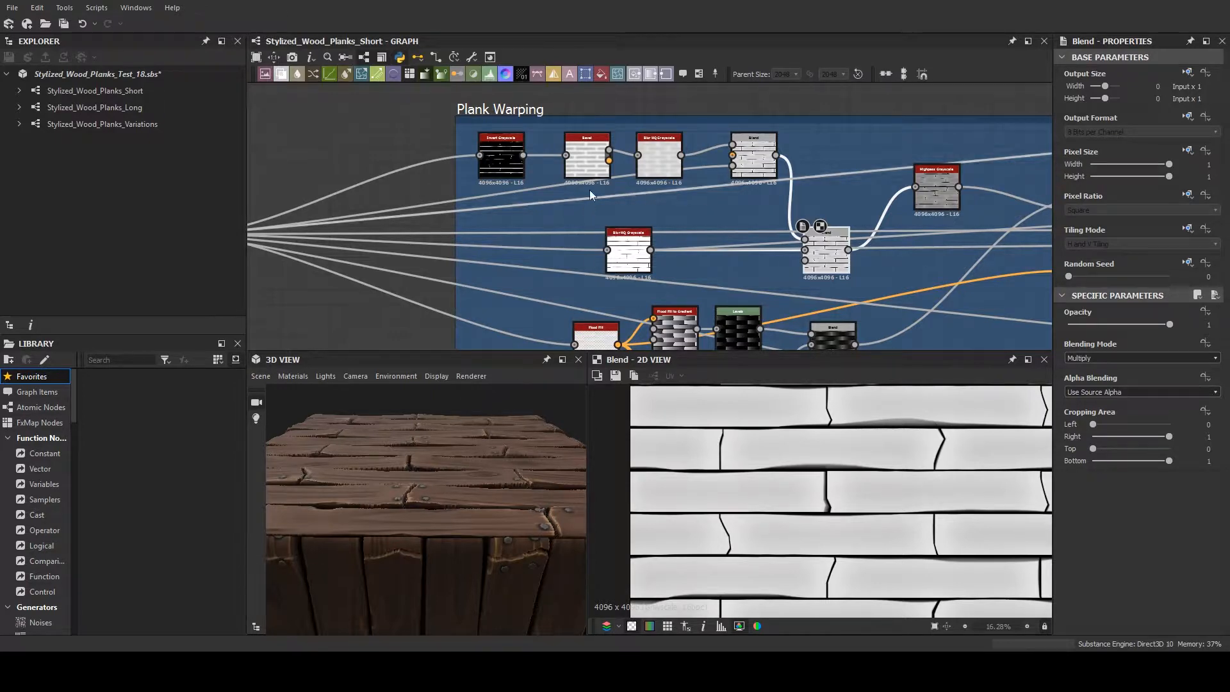
{"action": "double_click", "coordinate": [501, 157]}
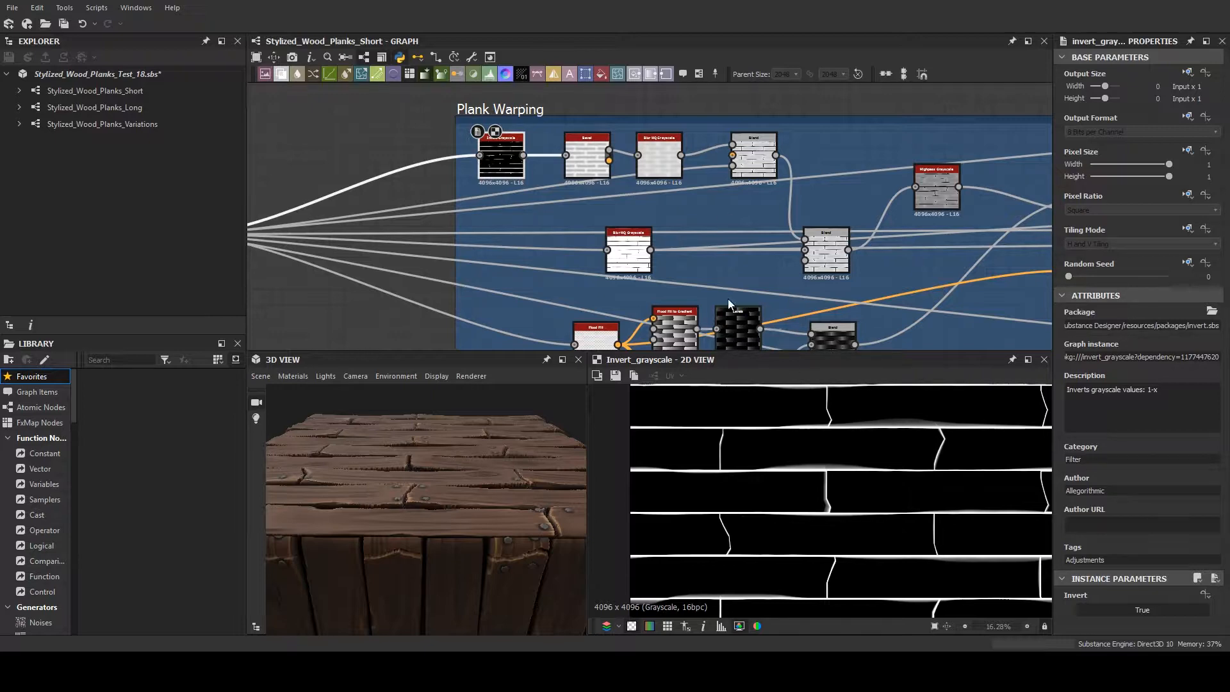
- Move the Bevel node closer to the Invert Grayscale and compare the outputs of the two nodes
{"action": "left_click_drag", "start_coordinate": [594, 162], "coordinate": [586, 172]}
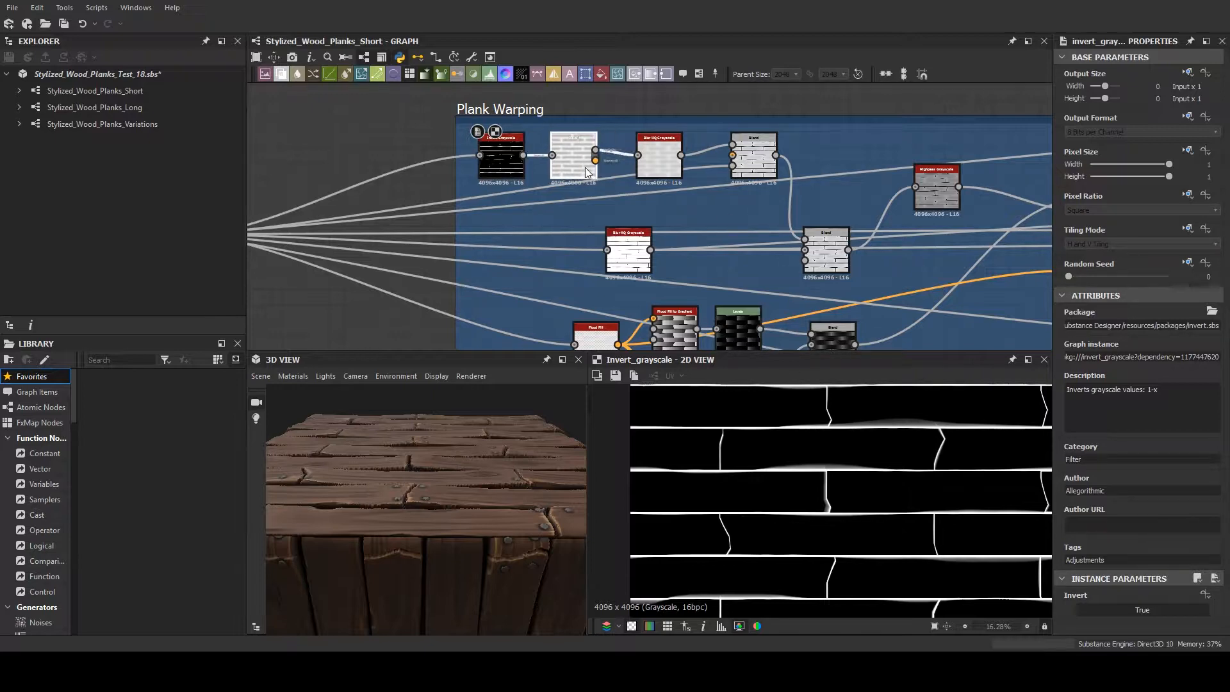
{"action": "double_click", "coordinate": [588, 165]}
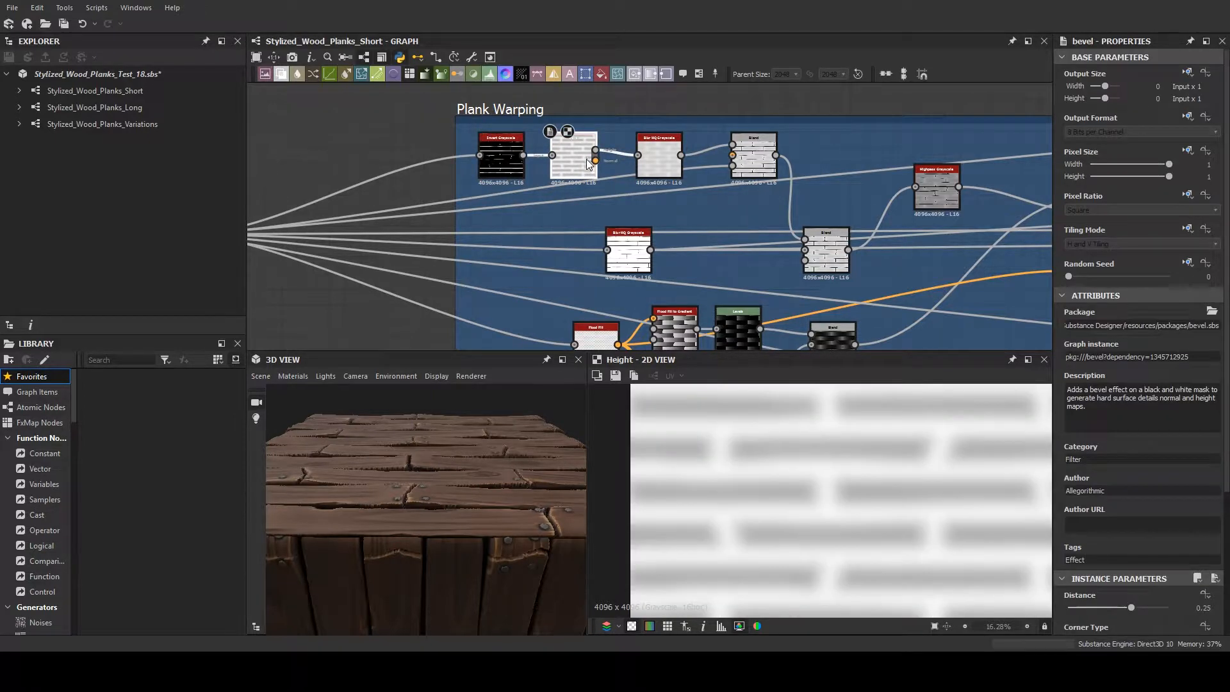
{"action": "scroll", "coordinate": [811, 480], "scroll_direction": "up", "scroll_amount": 1}
{"action": "double_click", "coordinate": [495, 161]}
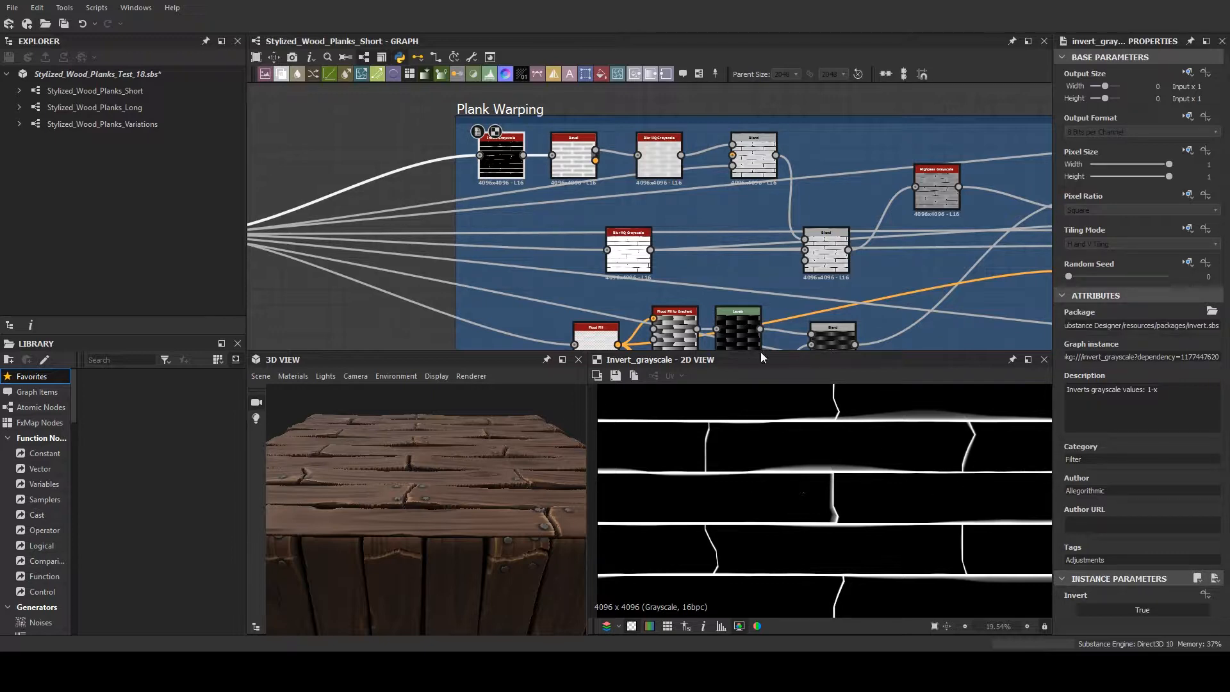
{"action": "double_click", "coordinate": [577, 167]}
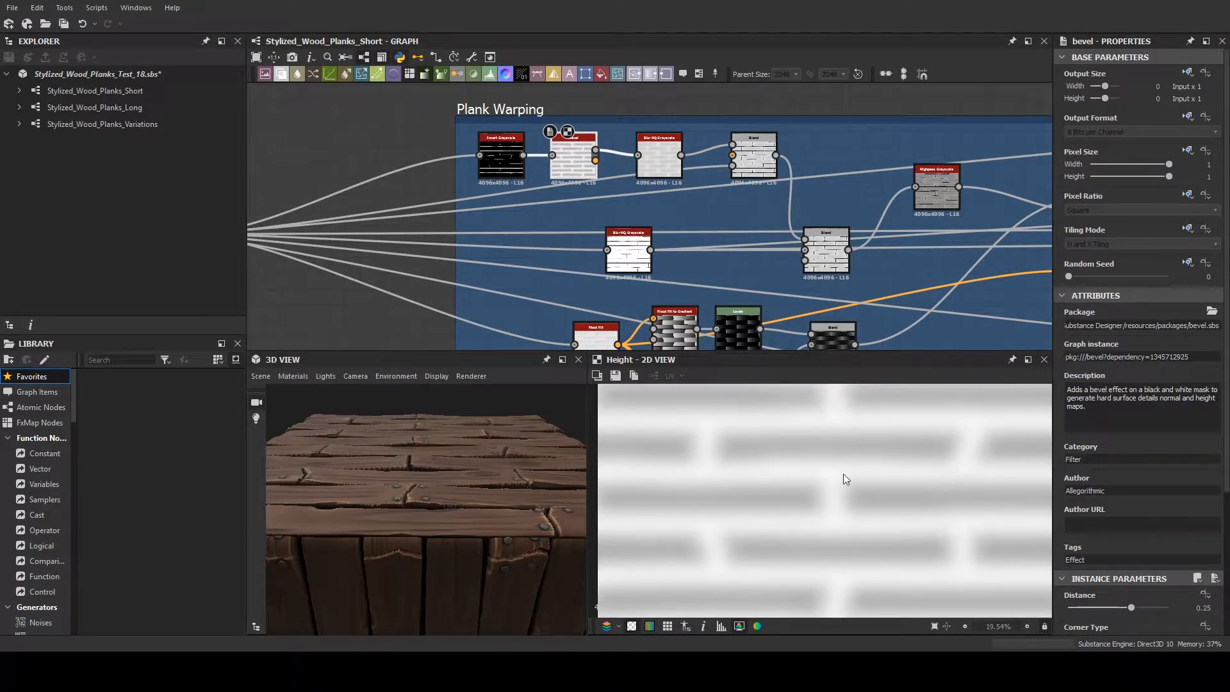
- Preview the Blur HQ Grayscale, the Bevel and the Copy and Multiply Blends, and compare the result with the 3D planks
{"action": "double_click", "coordinate": [662, 168]}
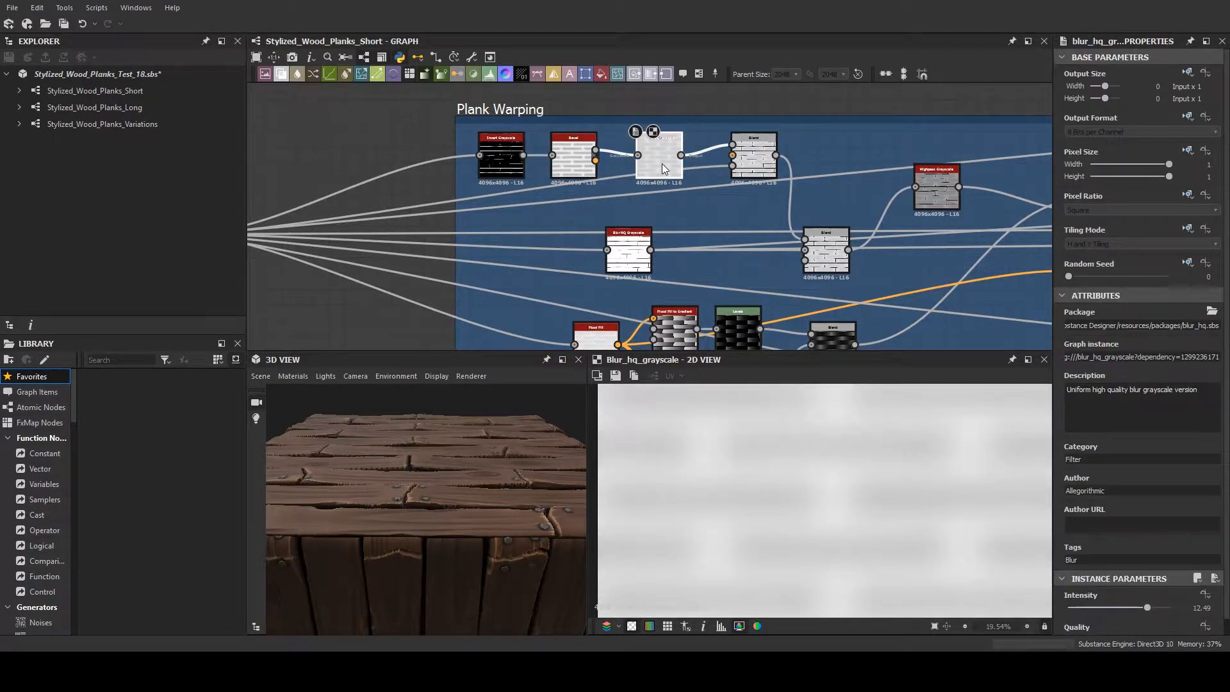
{"action": "double_click", "coordinate": [581, 163]}
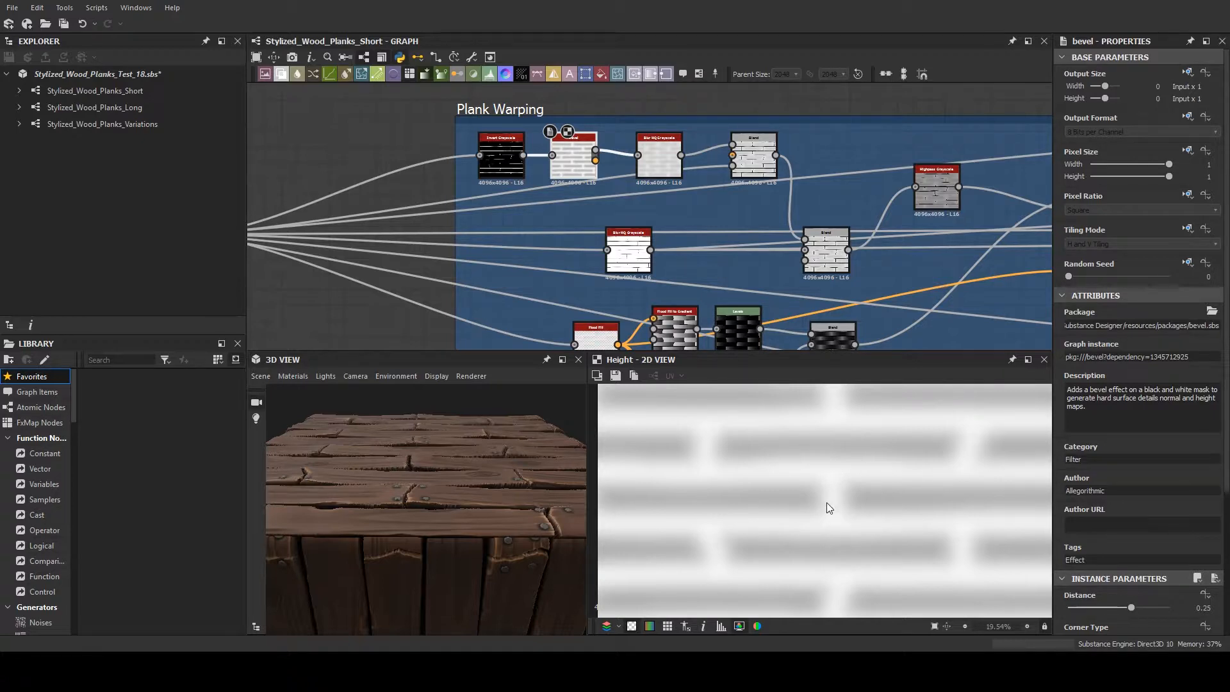
{"action": "double_click", "coordinate": [769, 156]}
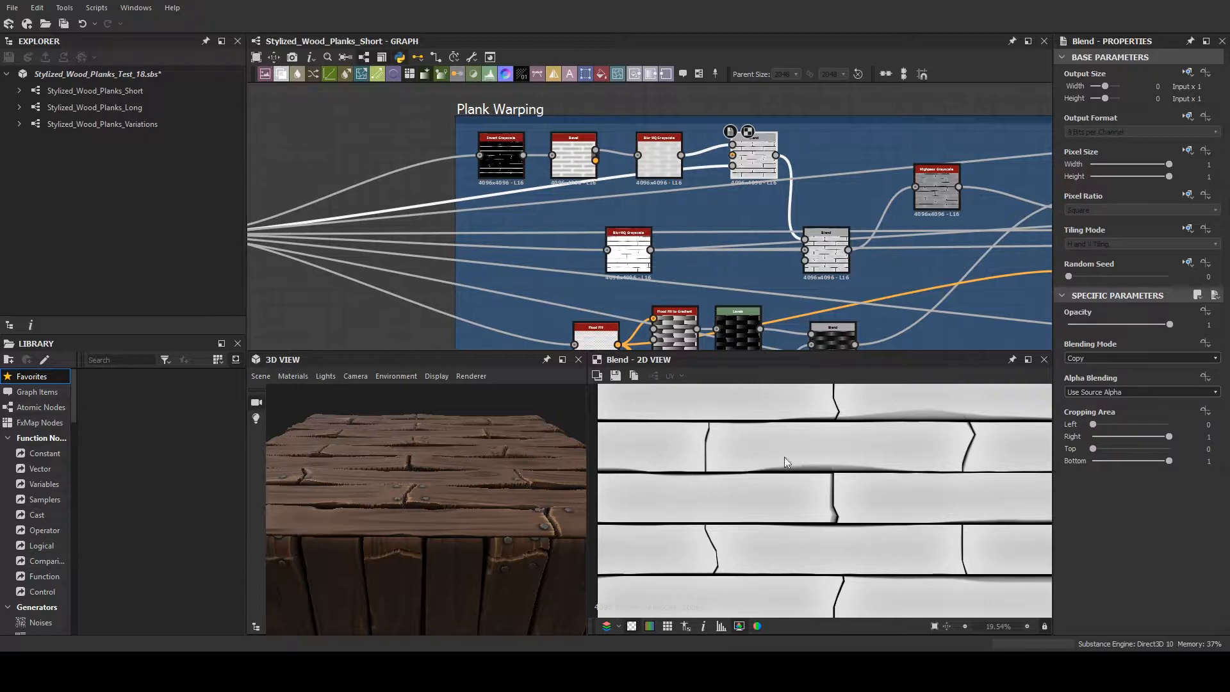
{"action": "double_click", "coordinate": [830, 253]}
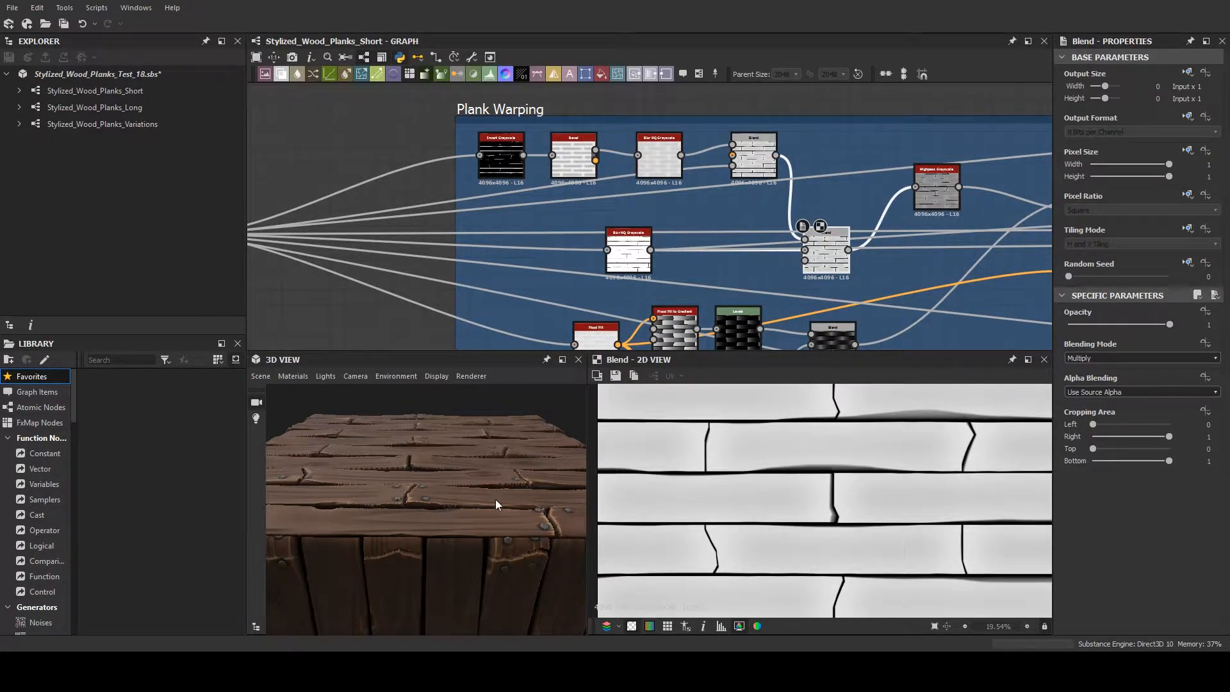
{"action": "left_click_drag", "start_coordinate": [495, 499], "coordinate": [469, 487]}
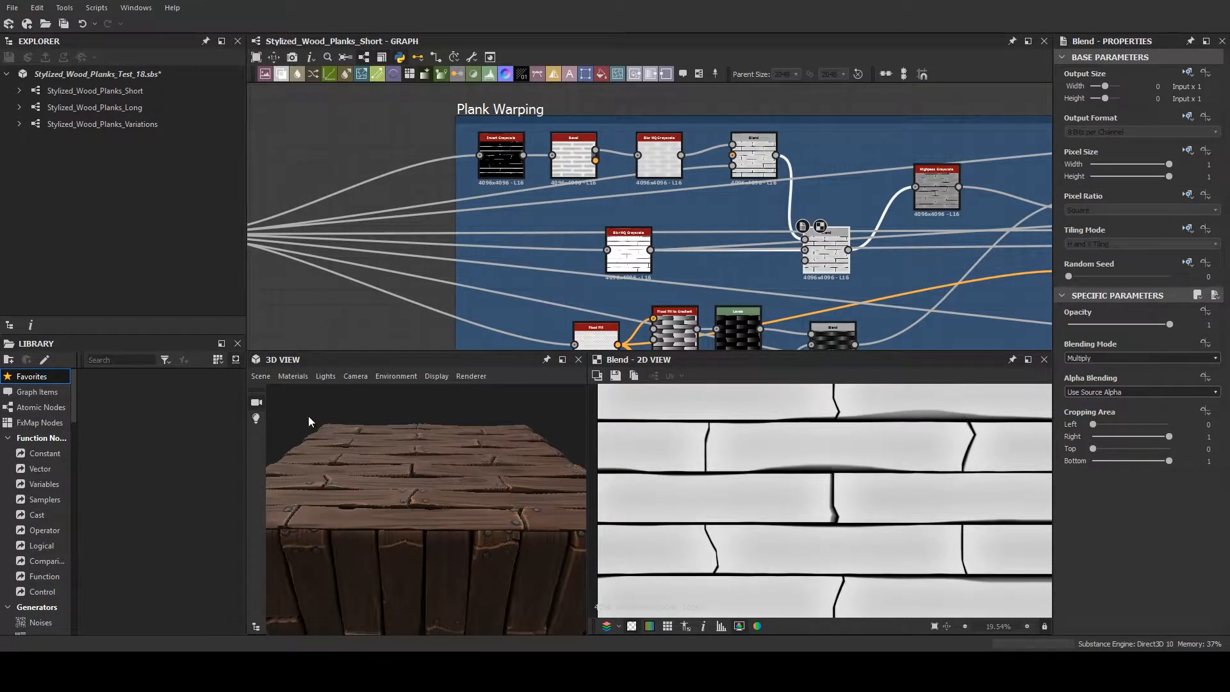
- Preview the Add (Linear Dodge) Blend that combines the two leveled Flood Fill to Gradient branches, and examine the whole texture
{"action": "middle_click_drag", "start_coordinate": [550, 303], "coordinate": [290, 266]}
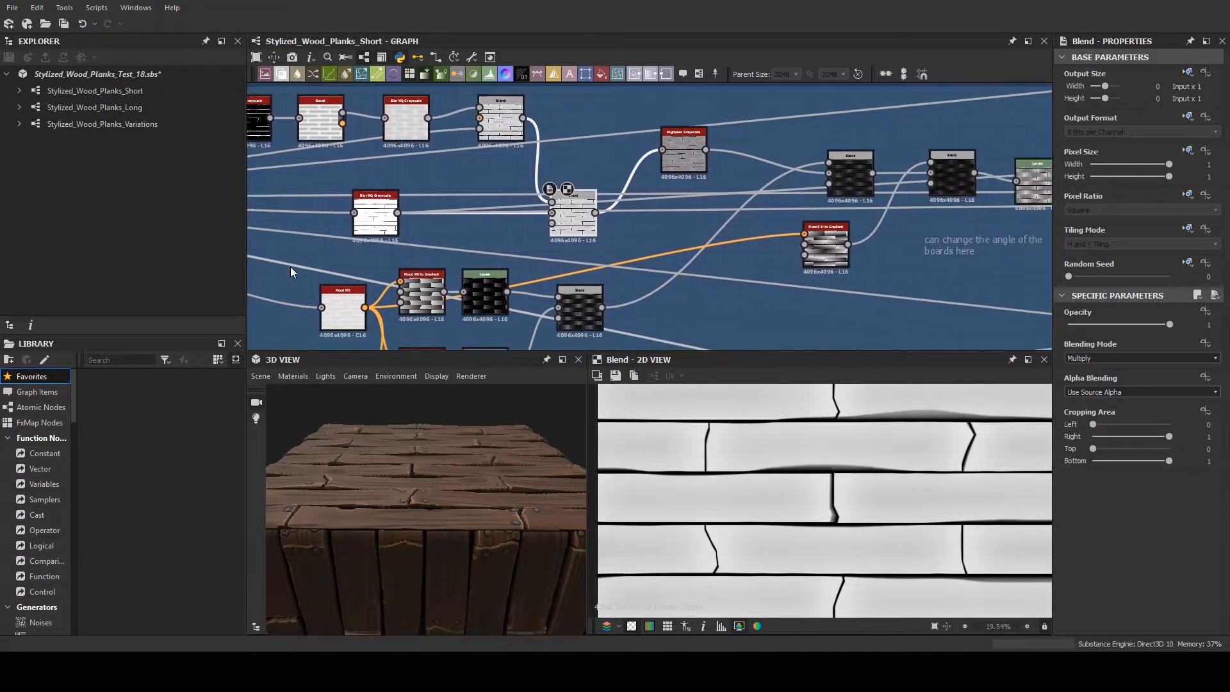
{"action": "middle_click_drag", "start_coordinate": [642, 301], "coordinate": [635, 237]}
{"action": "scroll", "coordinate": [636, 236], "scroll_direction": "down", "scroll_amount": 1}
{"action": "scroll", "coordinate": [635, 242], "scroll_direction": "up", "scroll_amount": 2}
{"action": "left_click", "coordinate": [588, 240]}
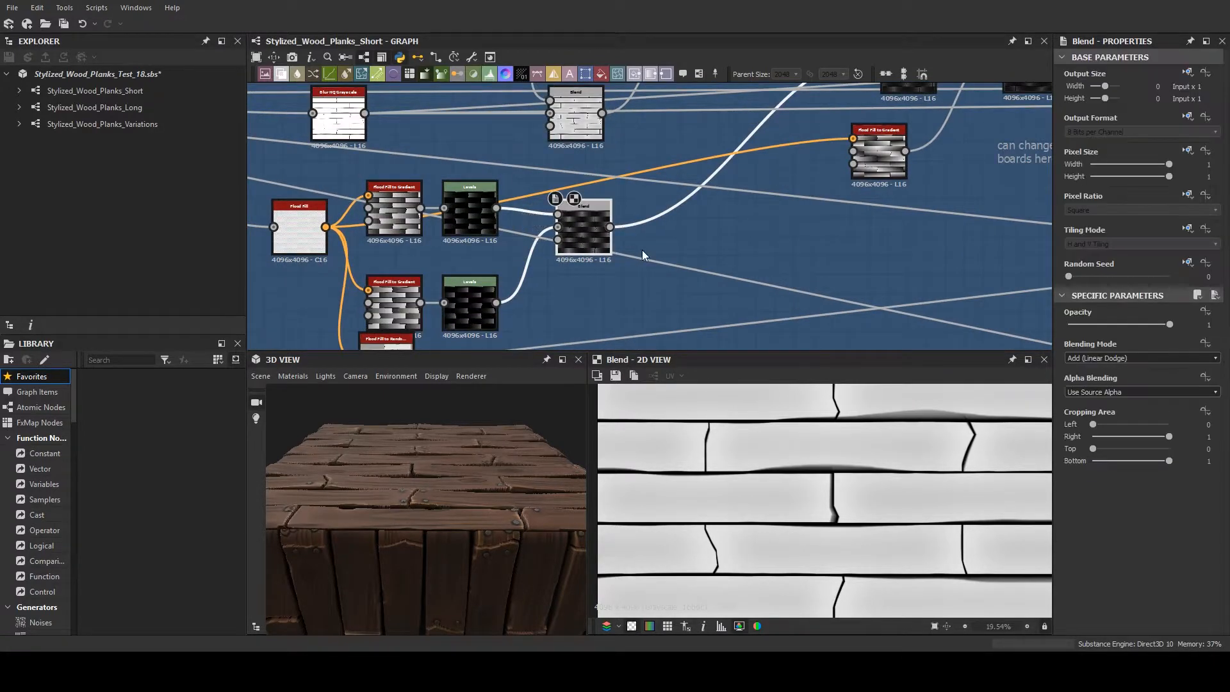
{"action": "scroll", "coordinate": [769, 466], "scroll_direction": "down", "scroll_amount": 1}
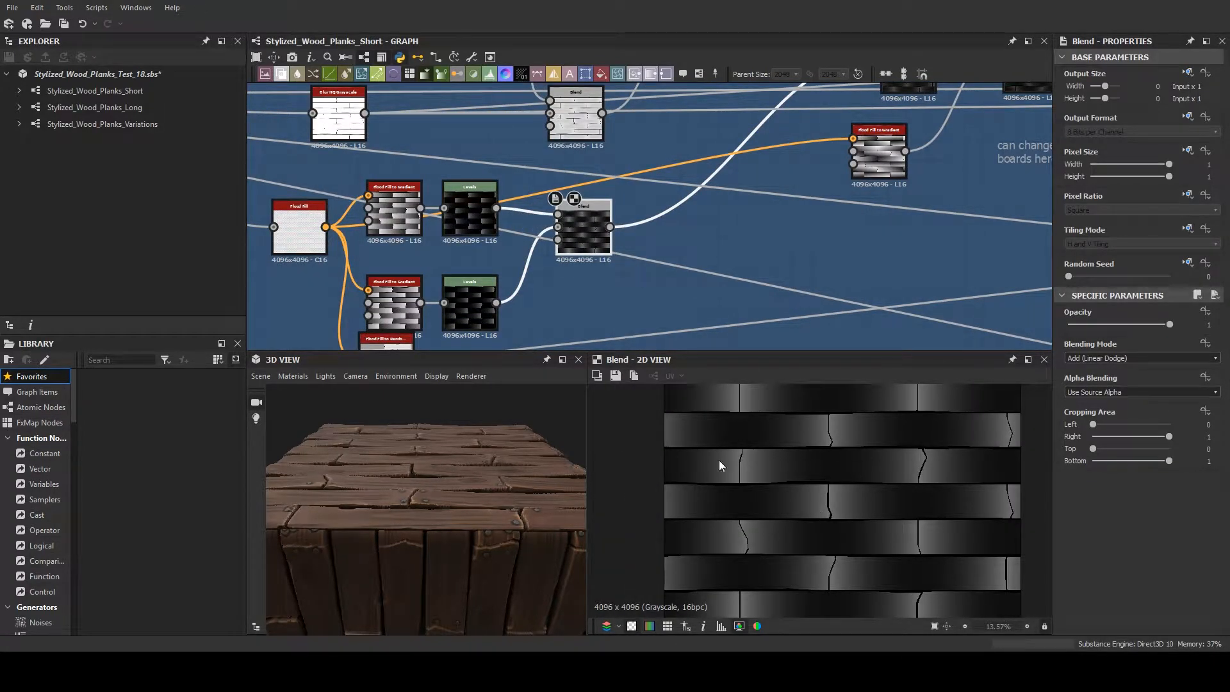
{"action": "scroll", "coordinate": [719, 460], "scroll_direction": "down", "scroll_amount": 1}
- Trace how the Plank Shape Creation frame feeds the Flood Fill branches in the Plank Warping frame
{"action": "middle_click_drag", "start_coordinate": [780, 190], "coordinate": [705, 262]}
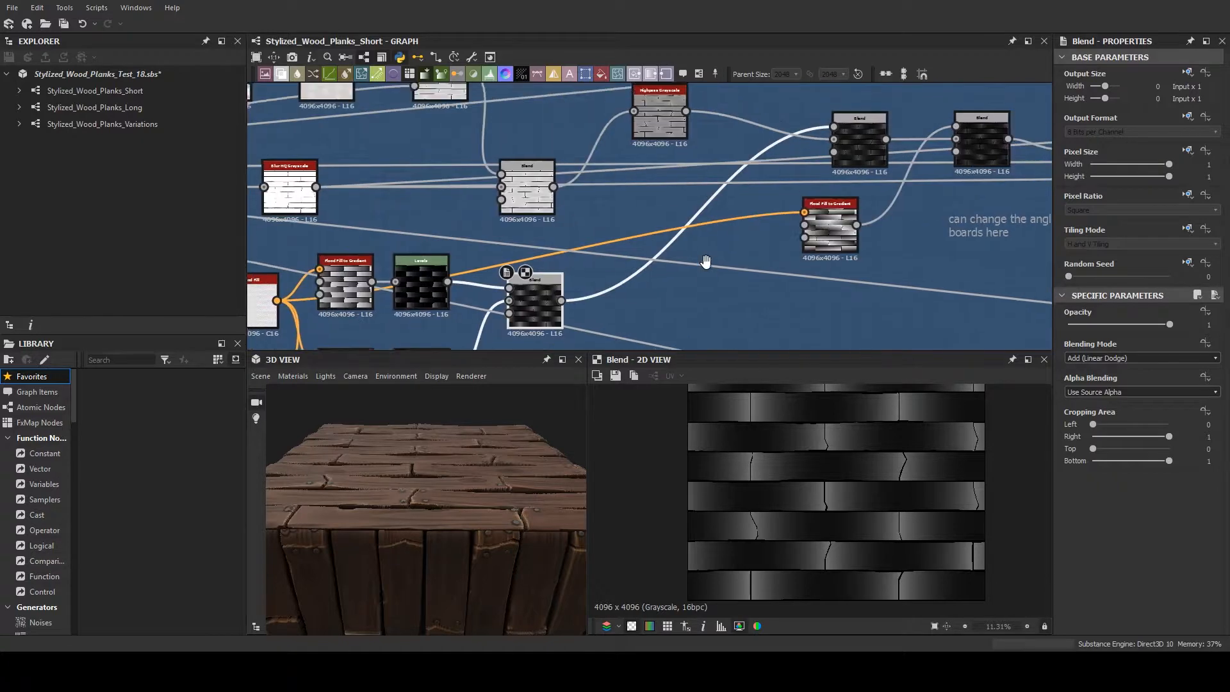
{"action": "scroll", "coordinate": [705, 262], "scroll_direction": "down", "scroll_amount": 3}
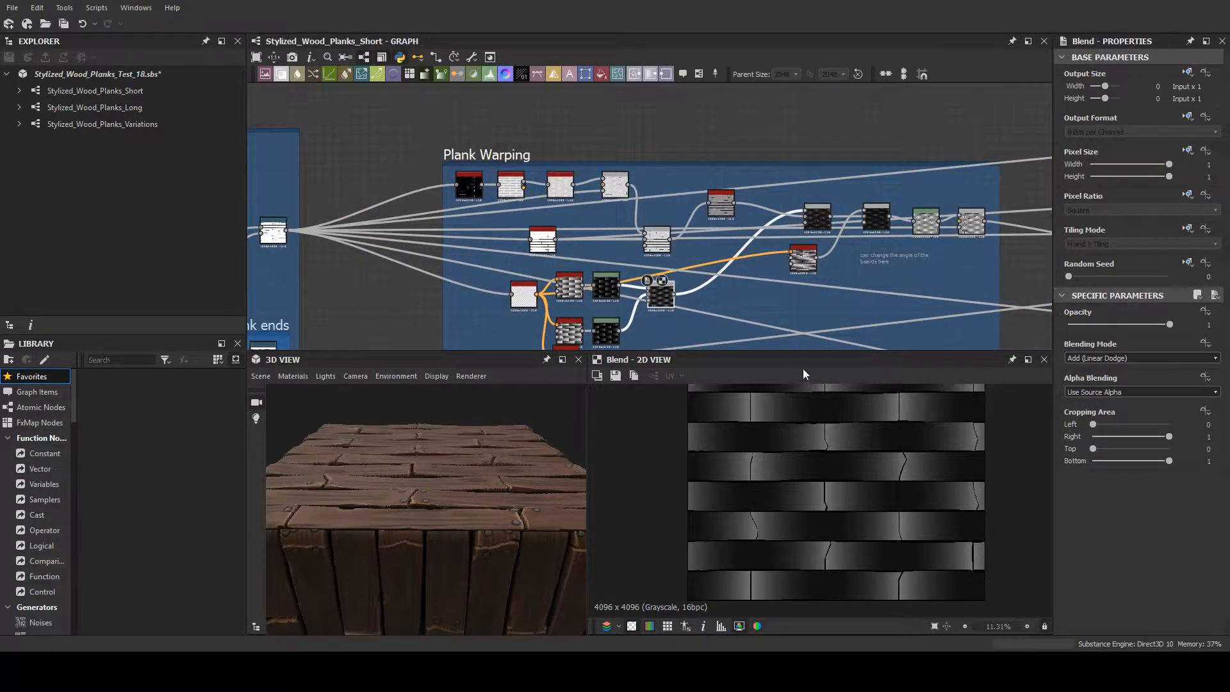
{"action": "middle_click_drag", "start_coordinate": [453, 309], "coordinate": [793, 217]}
{"action": "scroll", "coordinate": [758, 237], "scroll_direction": "down", "scroll_amount": 1}
{"action": "scroll", "coordinate": [852, 258], "scroll_direction": "down", "scroll_amount": 3}
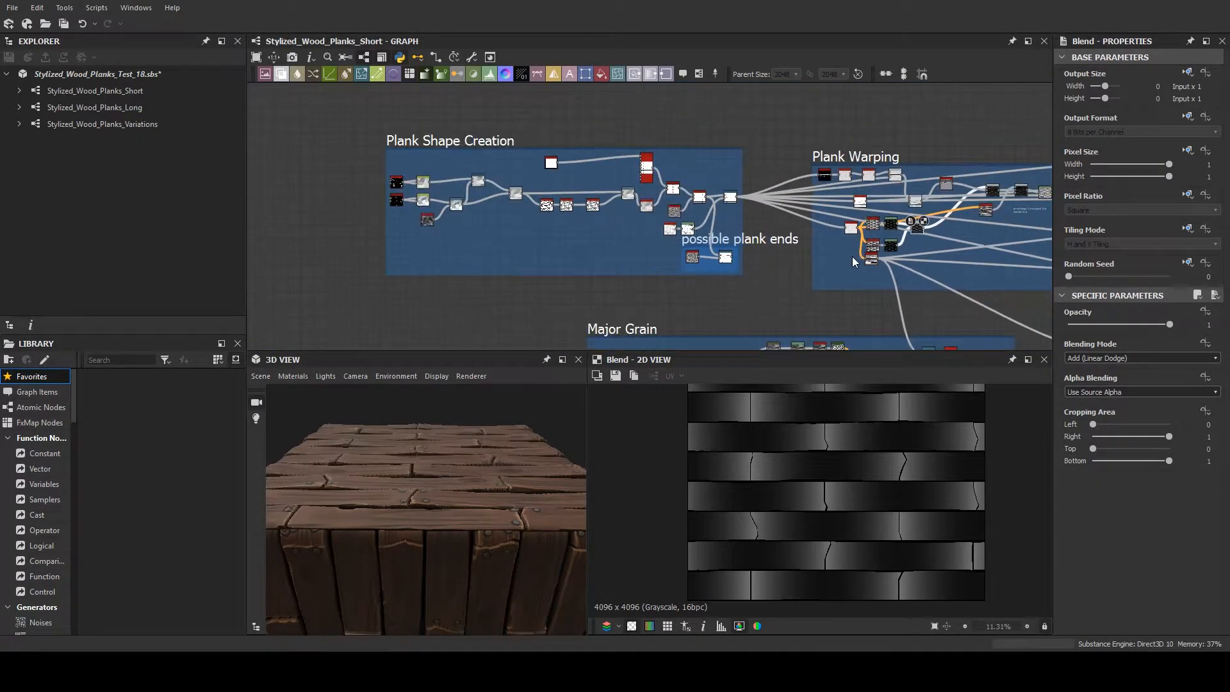
{"action": "middle_click_drag", "start_coordinate": [853, 262], "coordinate": [551, 252]}
{"action": "scroll", "coordinate": [551, 252], "scroll_direction": "up", "scroll_amount": 5}
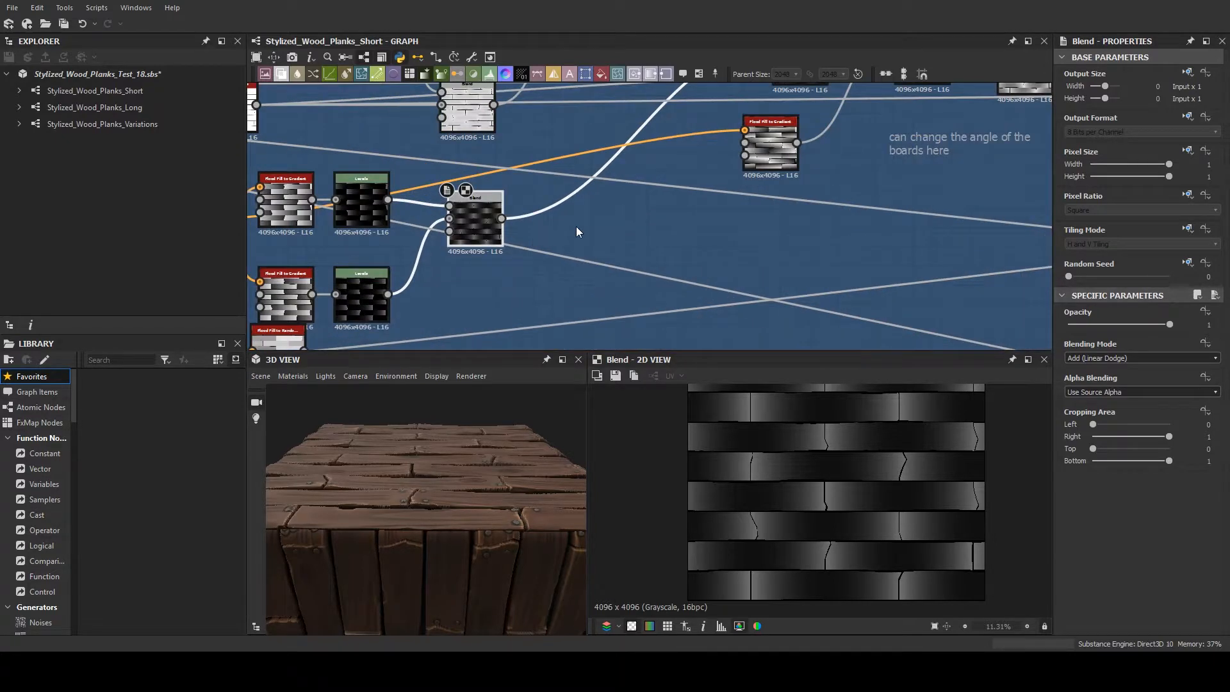
- Preview the two consecutive dark Blend nodes between the Highpass Grayscale and the Levels
{"action": "scroll", "coordinate": [577, 228], "scroll_direction": "up", "scroll_amount": 1}
{"action": "middle_click_drag", "start_coordinate": [931, 144], "coordinate": [631, 259]}
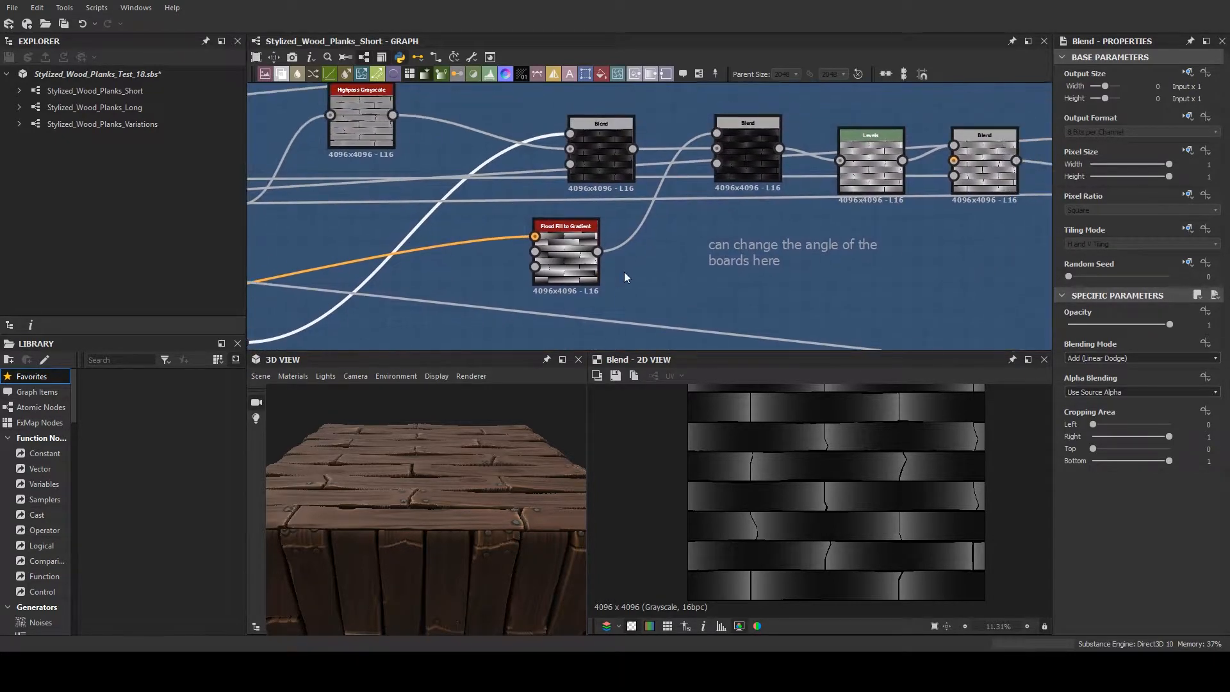
{"action": "left_click", "coordinate": [609, 164]}
{"action": "left_click", "coordinate": [748, 155]}
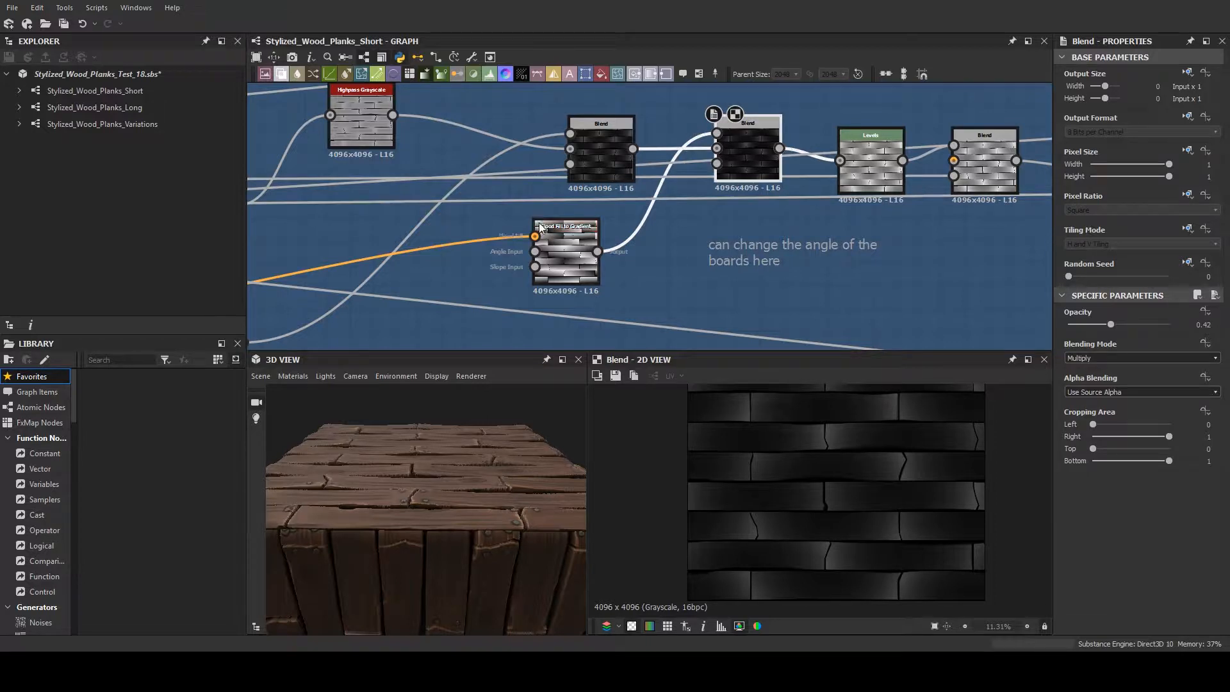
- Compare the Flood Fill to Gradient with the Blend it feeds, and preview the Multiply Blend before the Highpass Grayscale
{"action": "double_click", "coordinate": [572, 236]}
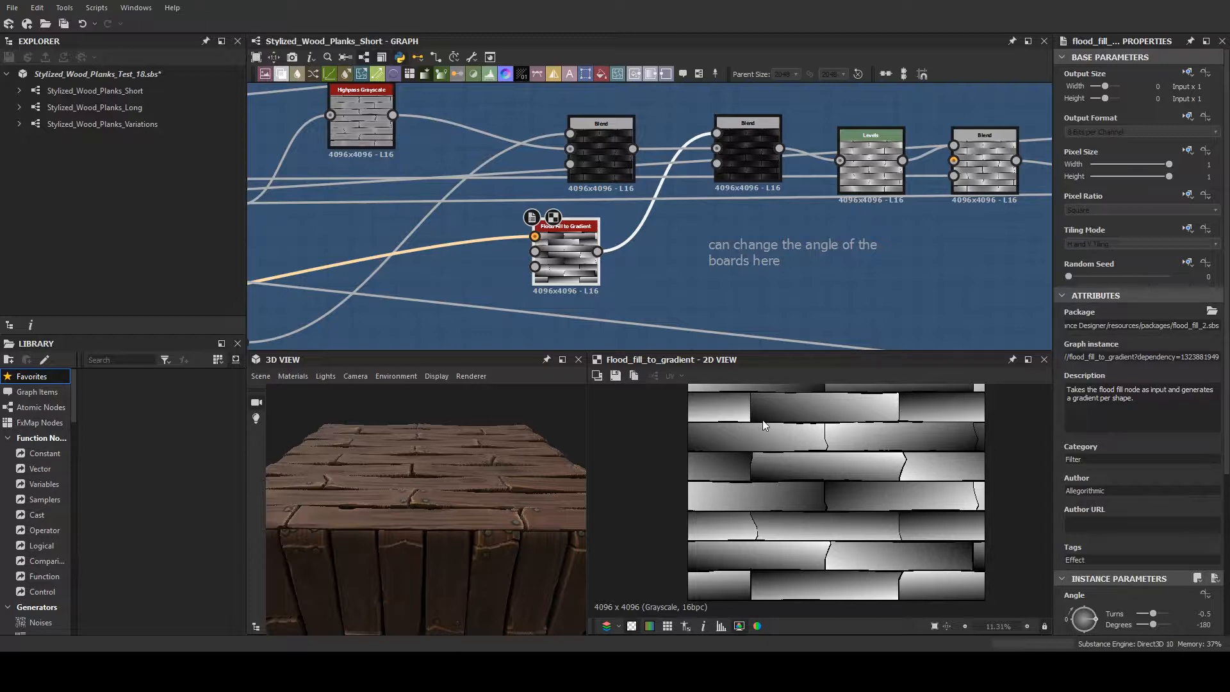
{"action": "double_click", "coordinate": [736, 150]}
{"action": "middle_click_drag", "start_coordinate": [569, 219], "coordinate": [702, 215]}
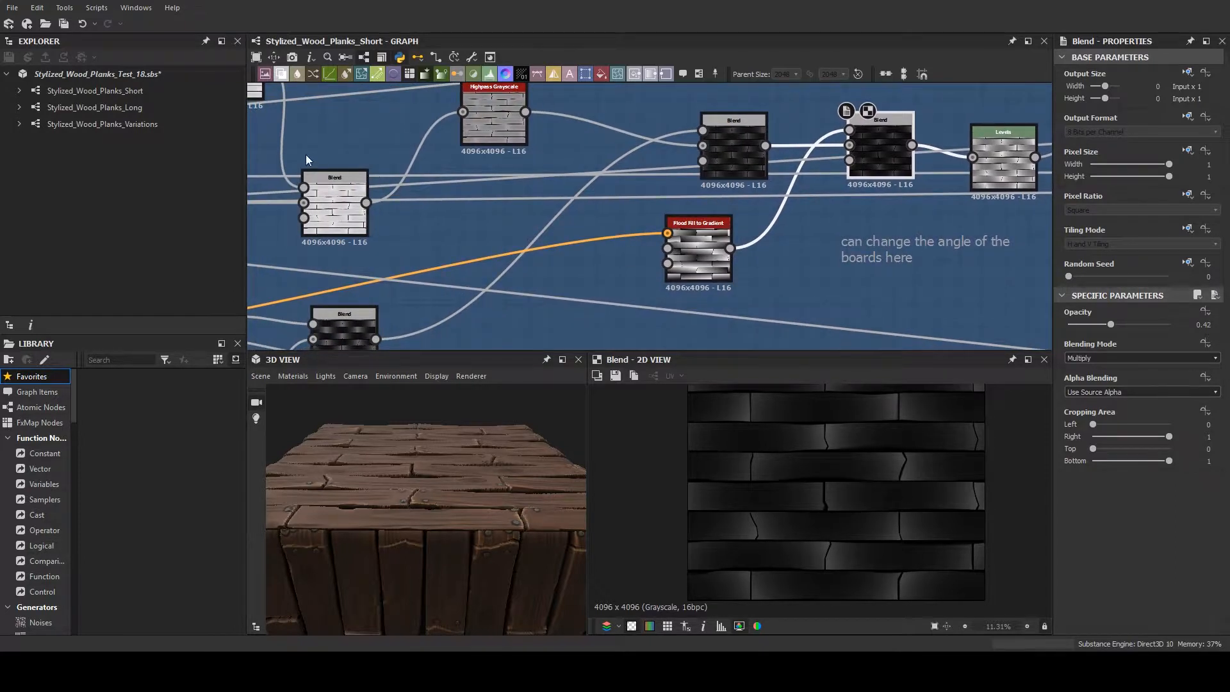
{"action": "double_click", "coordinate": [350, 194]}
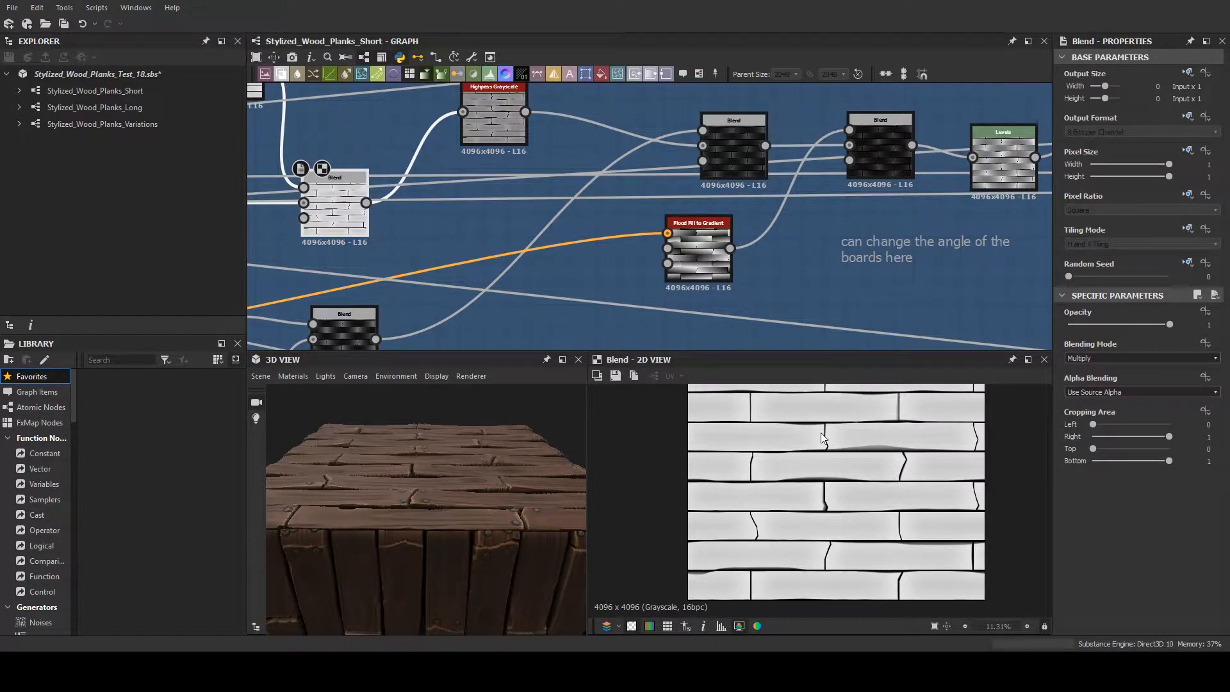
- Preview the Levels node and the Copy Blend at the end of the Plank Warping frame
{"action": "middle_click_drag", "start_coordinate": [880, 235], "coordinate": [638, 276]}
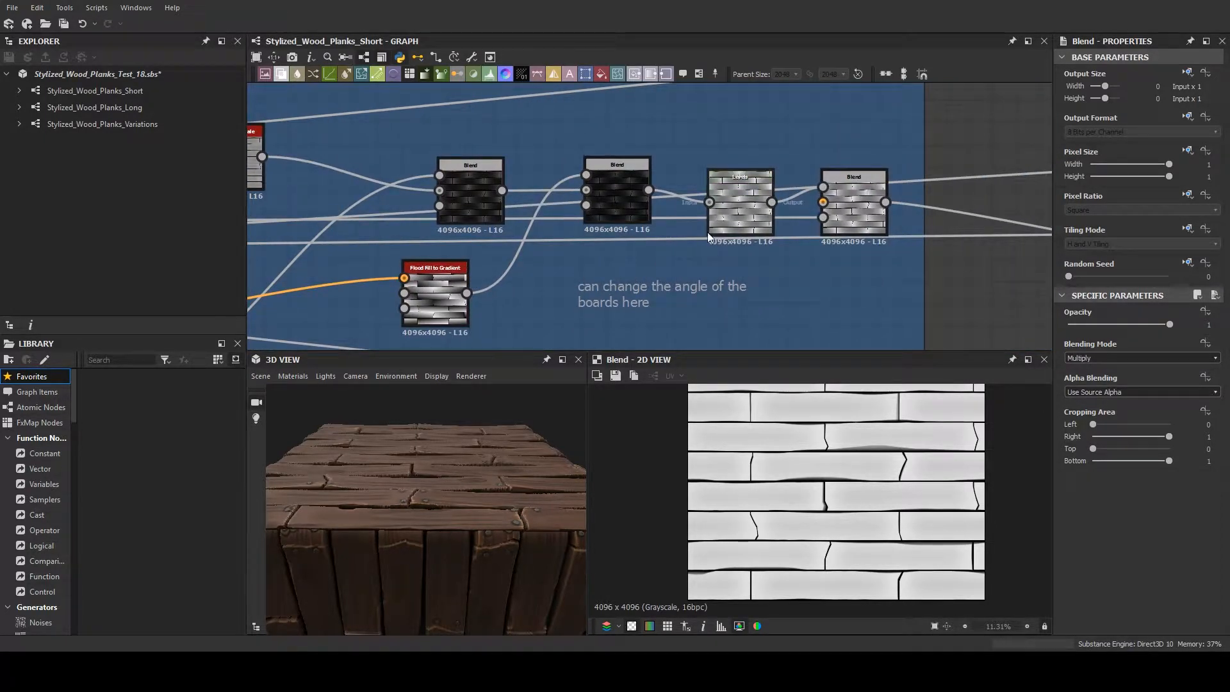
{"action": "double_click", "coordinate": [743, 210]}
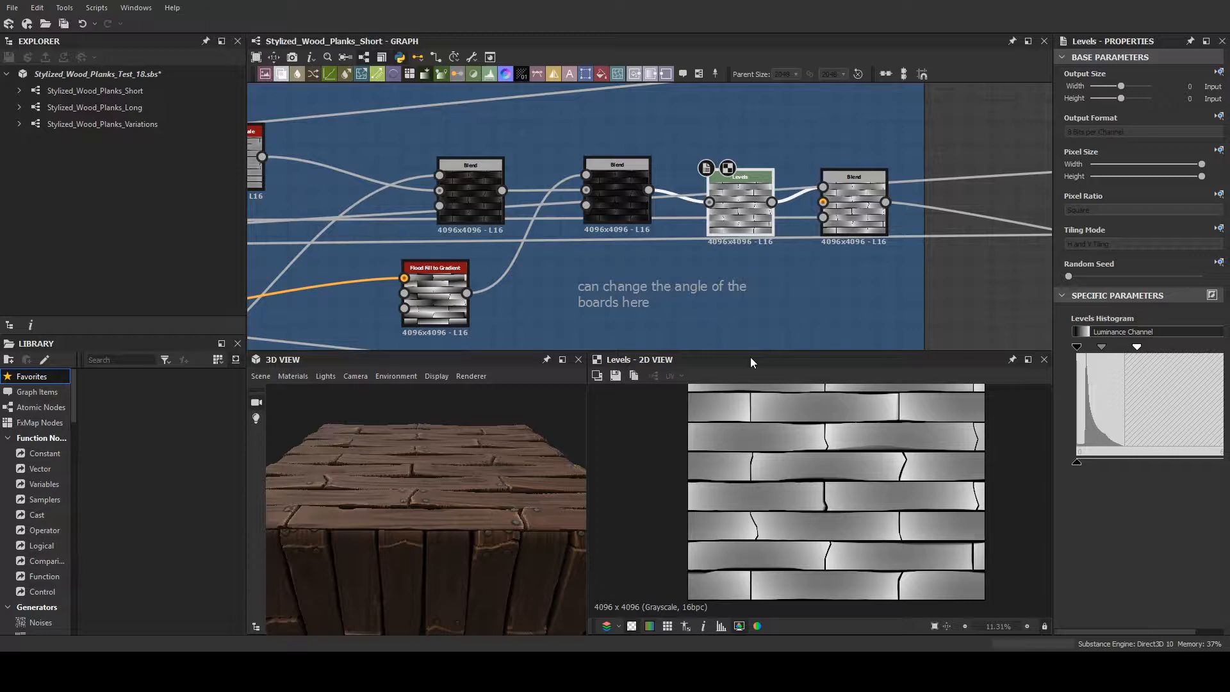
{"action": "double_click", "coordinate": [858, 207]}
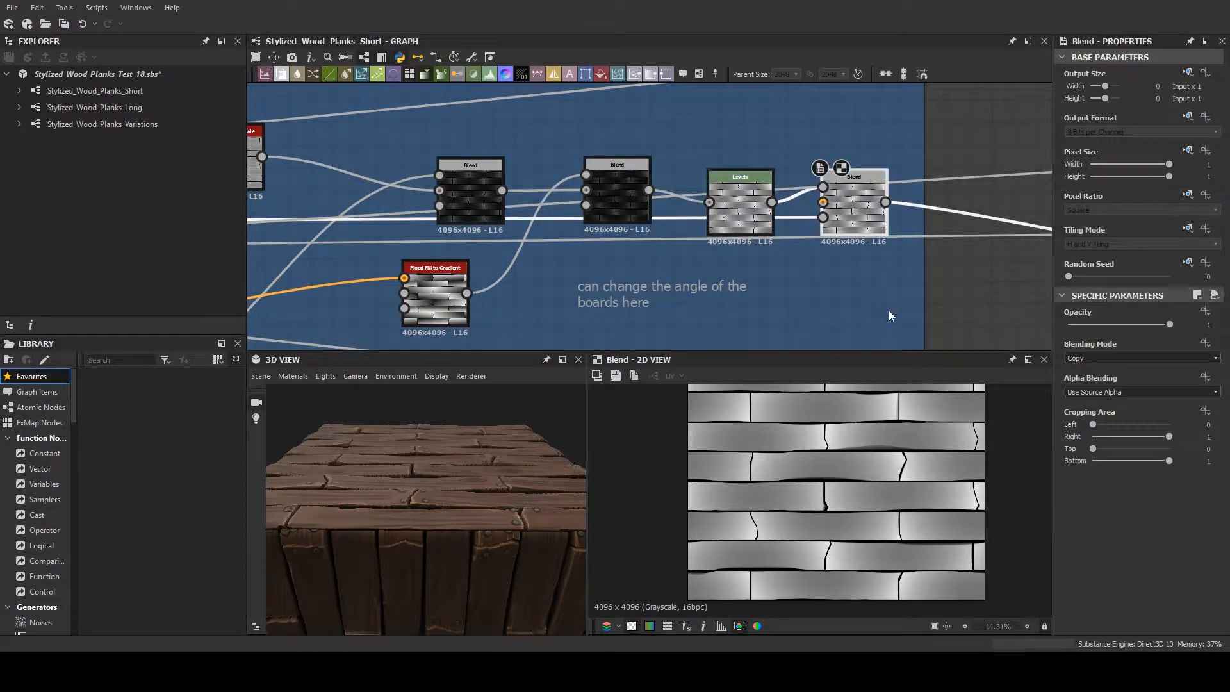
- Trace the output of the final Plank Warping Blend across the graph to the Adding Major Grain frame
{"action": "middle_click_drag", "start_coordinate": [889, 310], "coordinate": [781, 299]}
{"action": "scroll", "coordinate": [869, 329], "scroll_direction": "down", "scroll_amount": 4}
{"action": "middle_click_drag", "start_coordinate": [870, 329], "coordinate": [741, 221]}
{"action": "scroll", "coordinate": [741, 224], "scroll_direction": "down", "scroll_amount": 4}
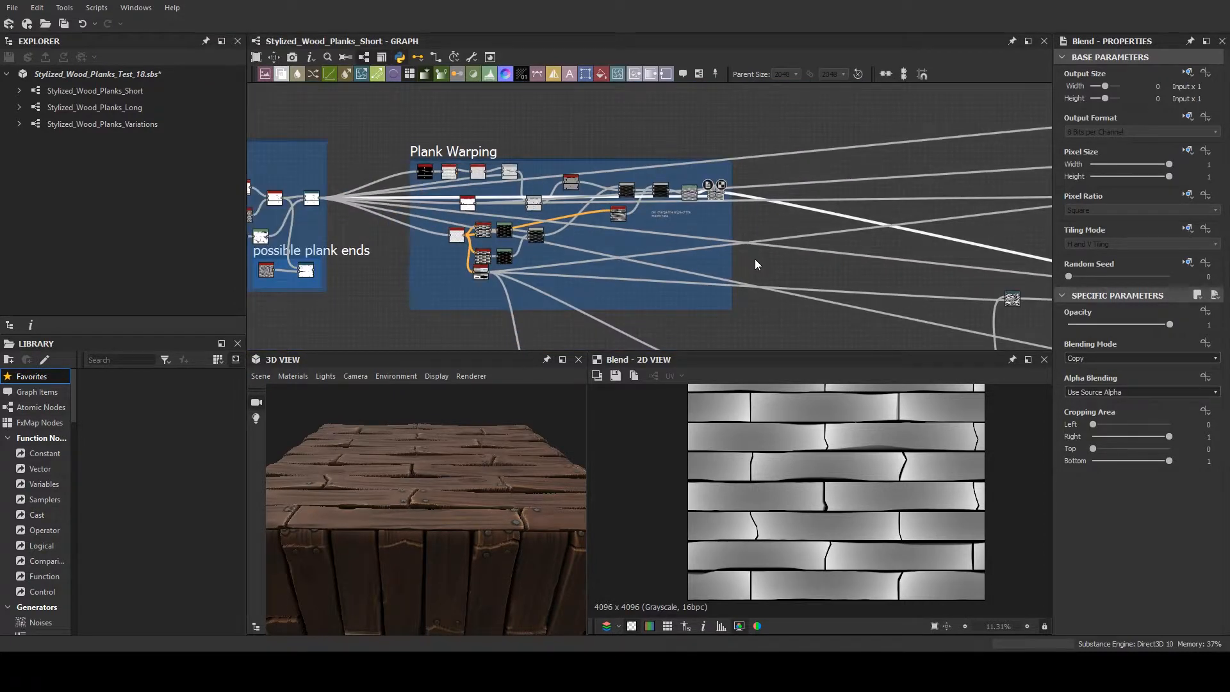
{"action": "middle_click_drag", "start_coordinate": [631, 251], "coordinate": [887, 91]}
{"action": "middle_click_drag", "start_coordinate": [882, 220], "coordinate": [470, 344]}
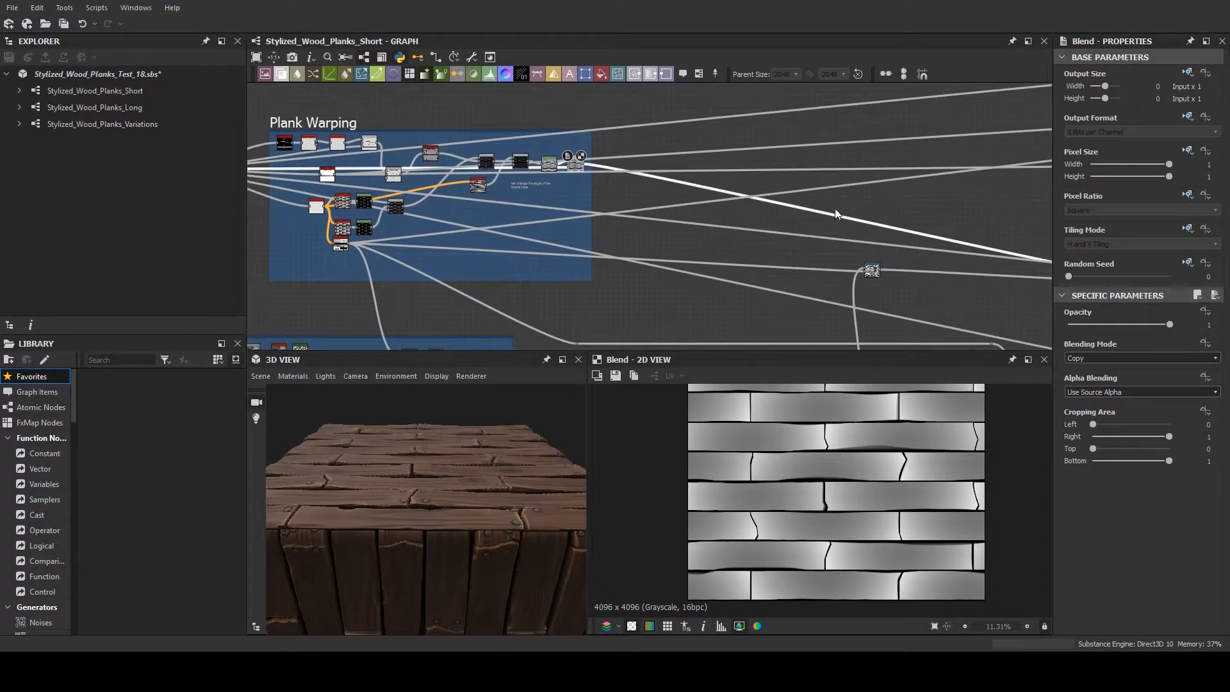
{"action": "middle_click_drag", "start_coordinate": [835, 209], "coordinate": [360, 130]}
{"action": "scroll", "coordinate": [360, 131], "scroll_direction": "down", "scroll_amount": 3}
{"action": "middle_click_drag", "start_coordinate": [429, 159], "coordinate": [636, 166]}
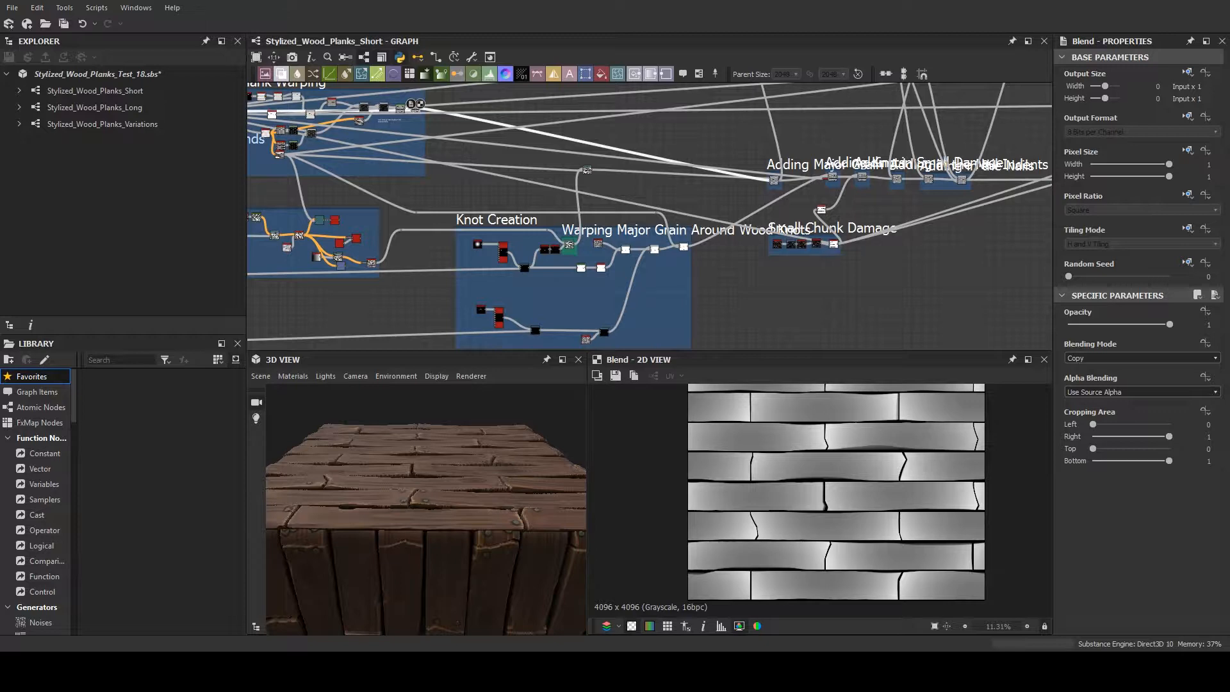
- Locate the Major Grain frame that precedes Knot Creation and examine the start of its node chain
{"action": "scroll", "coordinate": [732, 271], "scroll_direction": "up", "scroll_amount": 2}
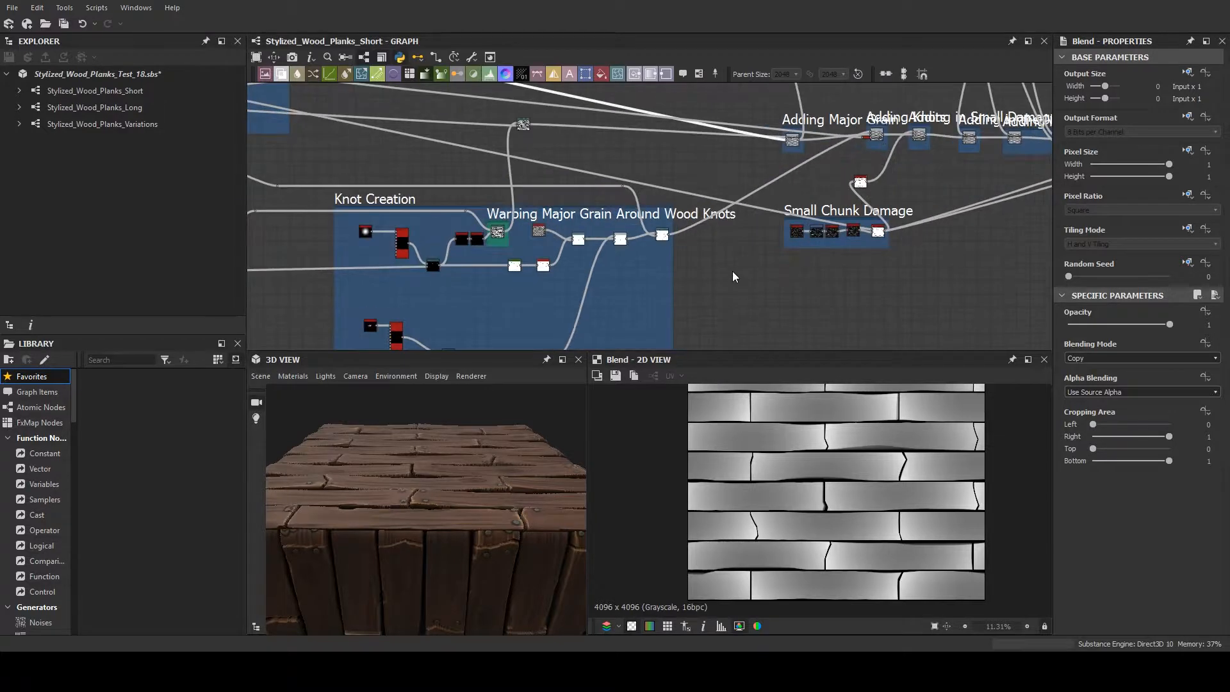
{"action": "middle_click_drag", "start_coordinate": [735, 275], "coordinate": [912, 351]}
{"action": "middle_click_drag", "start_coordinate": [780, 238], "coordinate": [936, 298]}
{"action": "scroll", "coordinate": [578, 219], "scroll_direction": "down", "scroll_amount": 2}
{"action": "scroll", "coordinate": [577, 219], "scroll_direction": "down", "scroll_amount": 1}
{"action": "middle_click_drag", "start_coordinate": [541, 253], "coordinate": [359, 283]}
{"action": "scroll", "coordinate": [650, 283], "scroll_direction": "up", "scroll_amount": 5}
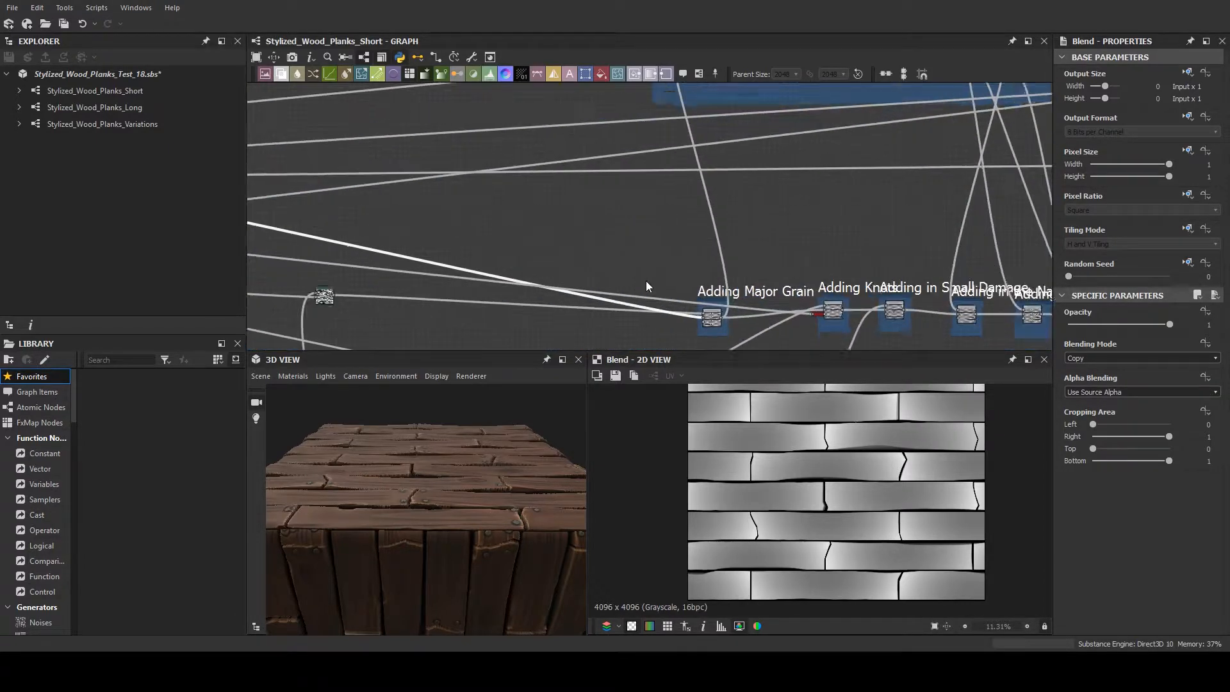
{"action": "middle_click_drag", "start_coordinate": [435, 314], "coordinate": [993, 134]}
{"action": "scroll", "coordinate": [384, 230], "scroll_direction": "down", "scroll_amount": 3}
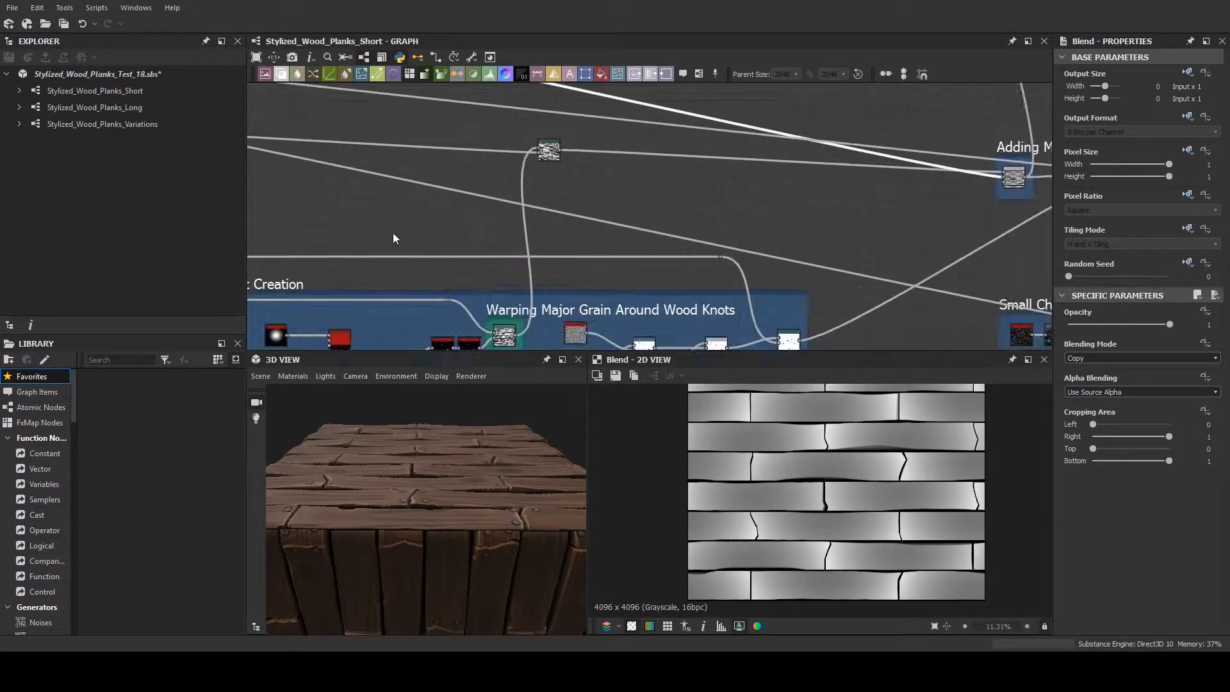
{"action": "middle_click_drag", "start_coordinate": [501, 218], "coordinate": [1084, 158]}
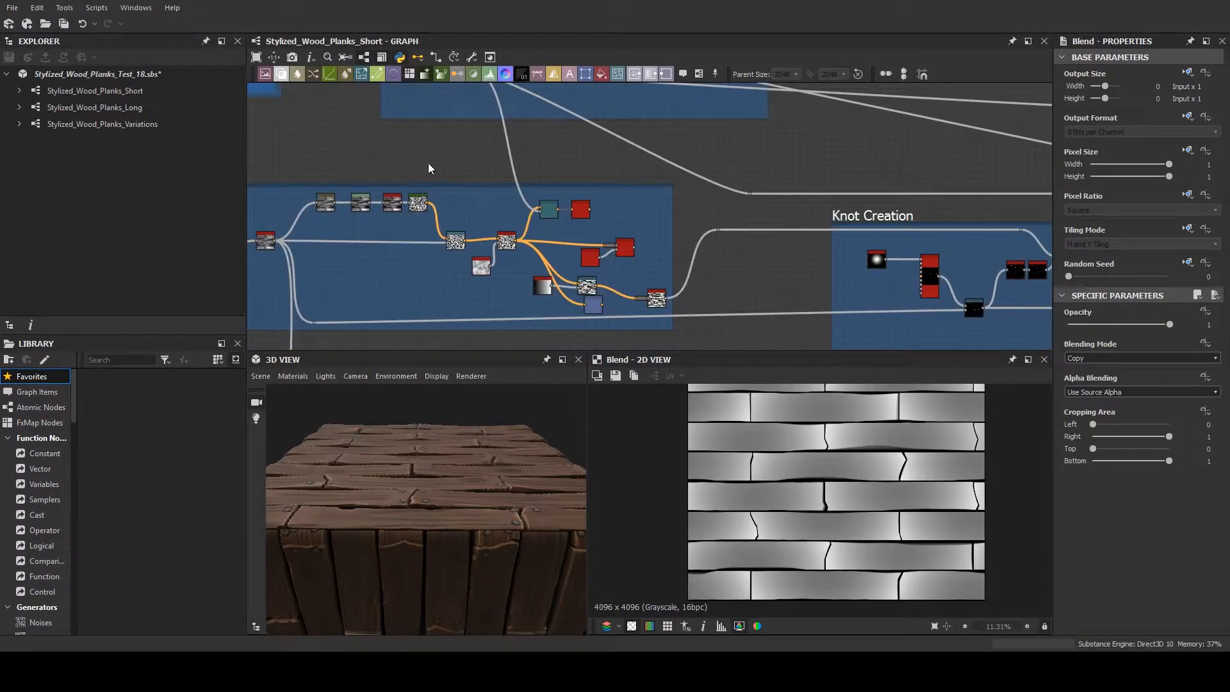
{"action": "middle_click_drag", "start_coordinate": [428, 163], "coordinate": [602, 159]}
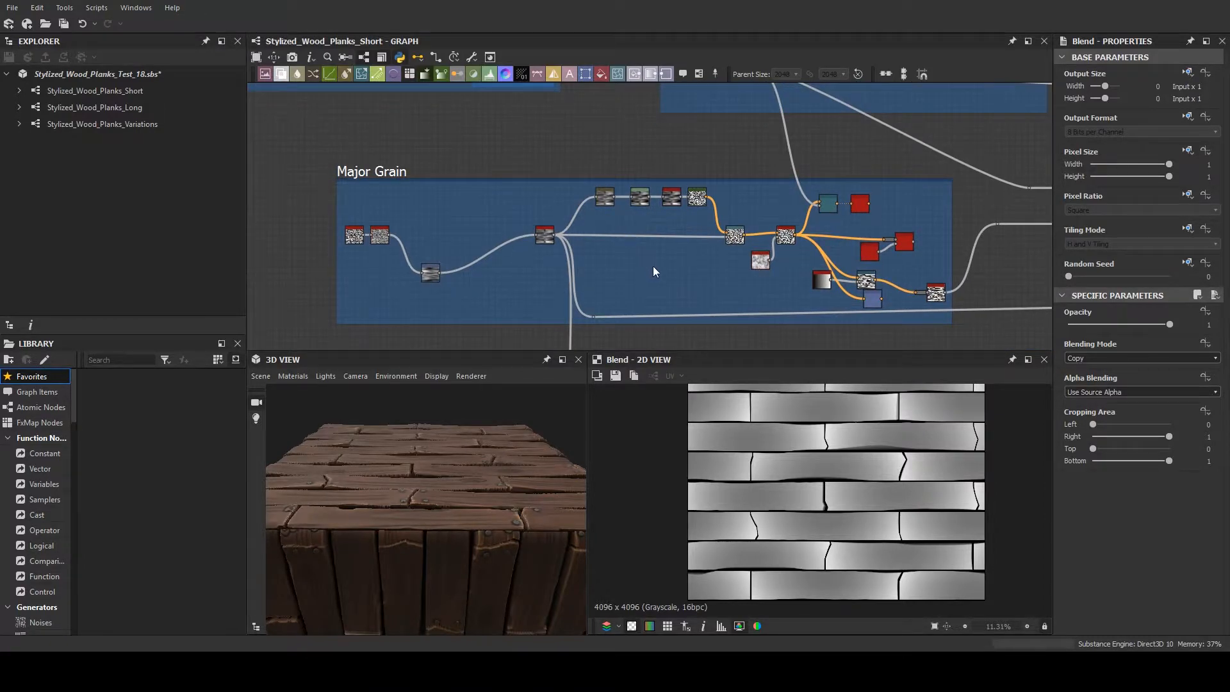
{"action": "scroll", "coordinate": [674, 269], "scroll_direction": "up", "scroll_amount": 5}
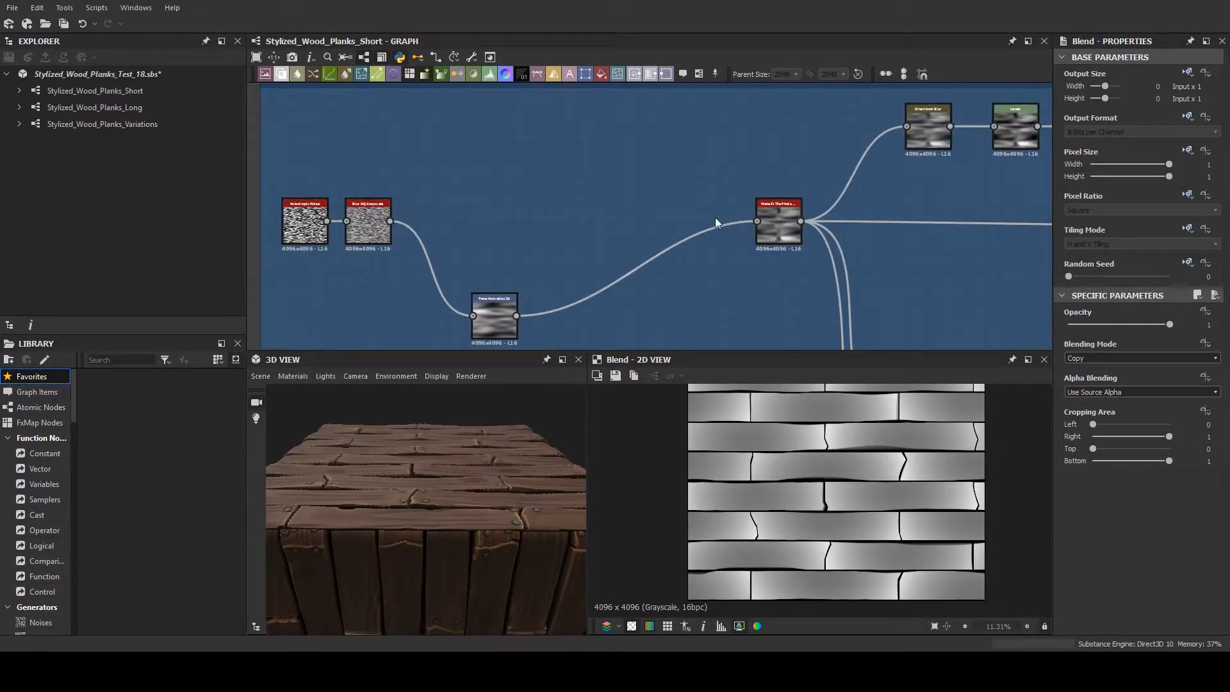
- Enlarge the 3D and 2D views and examine the wood grain on the rendered planks up close from several angles
{"action": "left_click_drag", "start_coordinate": [415, 499], "coordinate": [474, 448]}
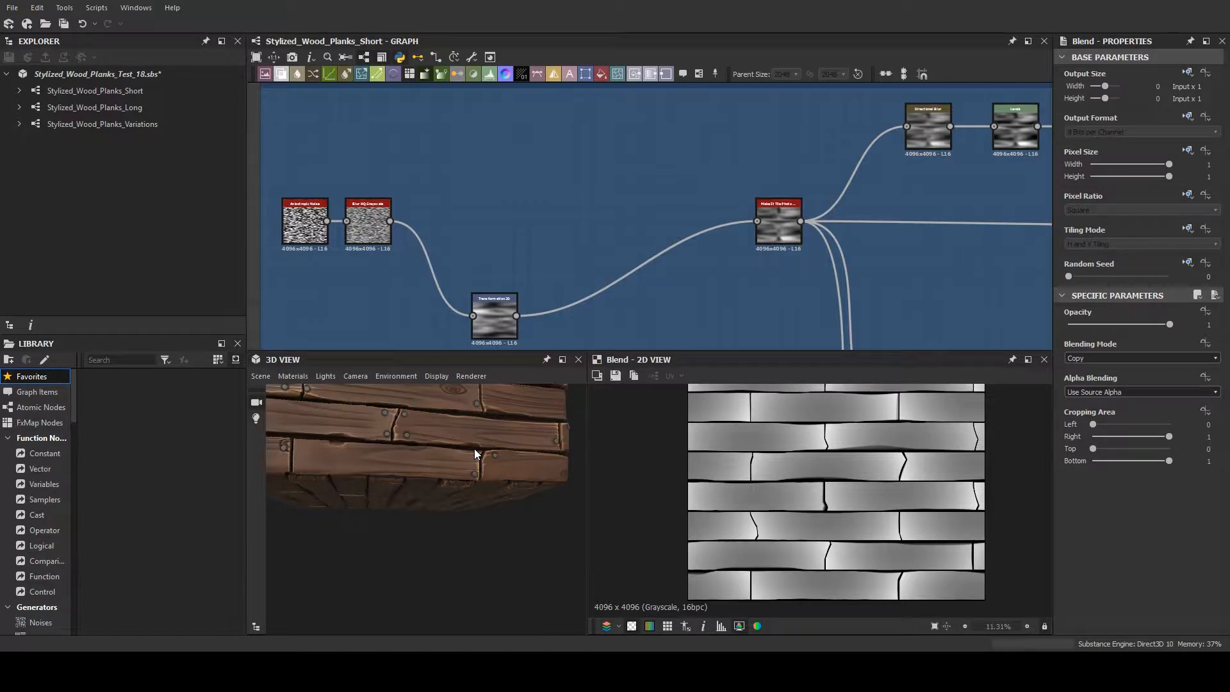
{"action": "scroll", "coordinate": [475, 453], "scroll_direction": "up", "scroll_amount": 3}
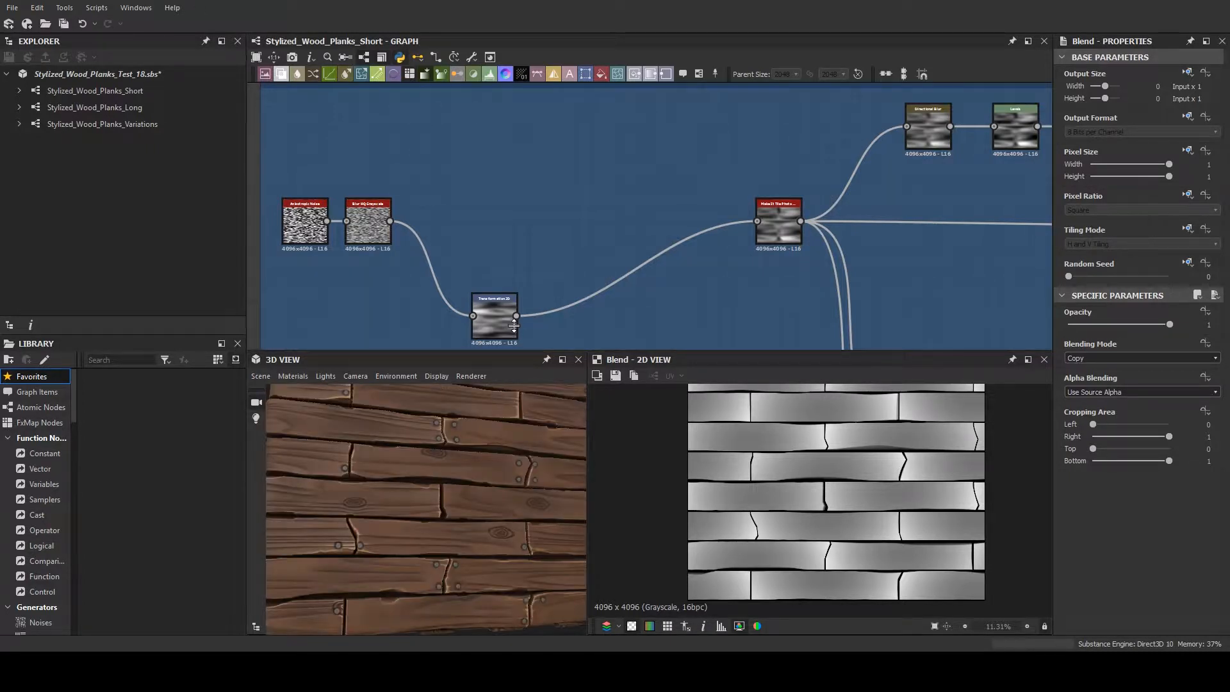
{"action": "left_click_drag", "start_coordinate": [514, 326], "coordinate": [513, 323]}
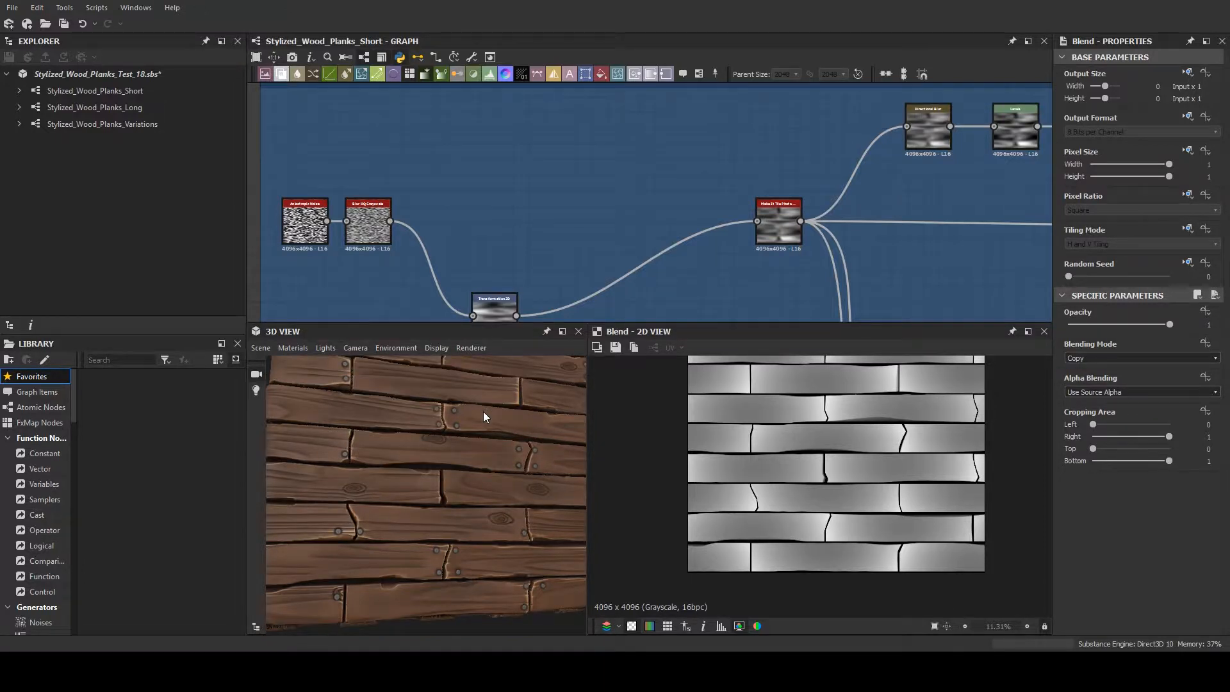
{"action": "left_click_drag", "start_coordinate": [483, 412], "coordinate": [461, 430]}
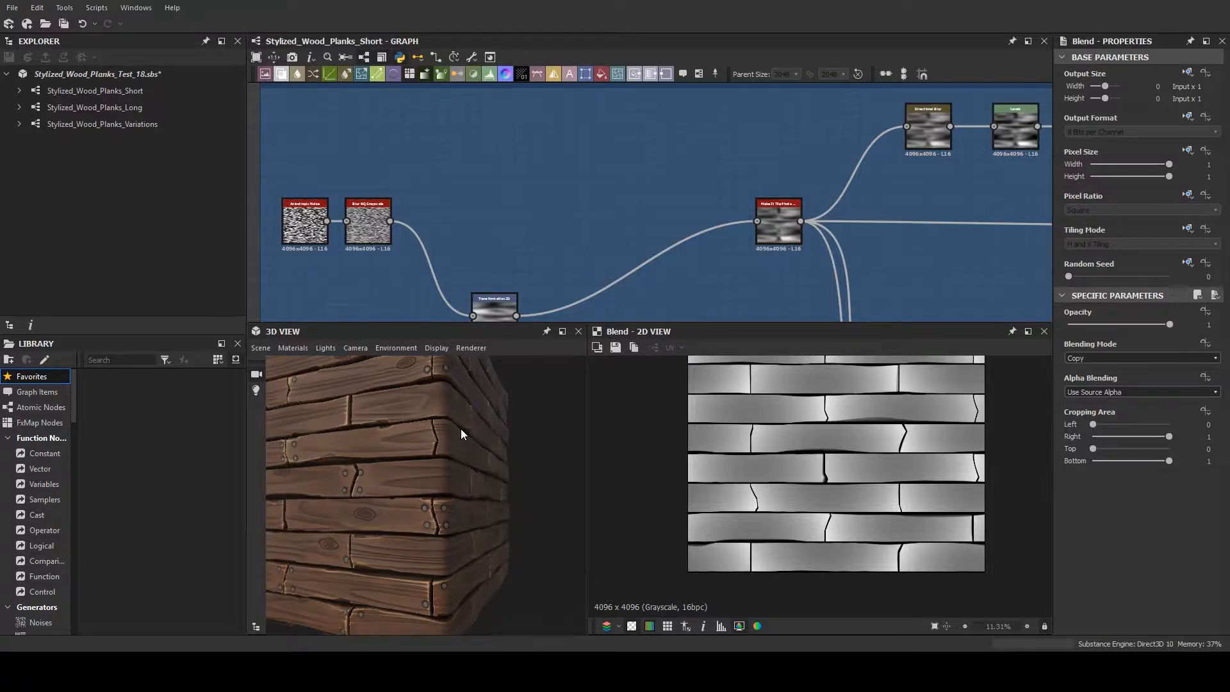
{"action": "left_click_drag", "start_coordinate": [461, 429], "coordinate": [363, 452]}
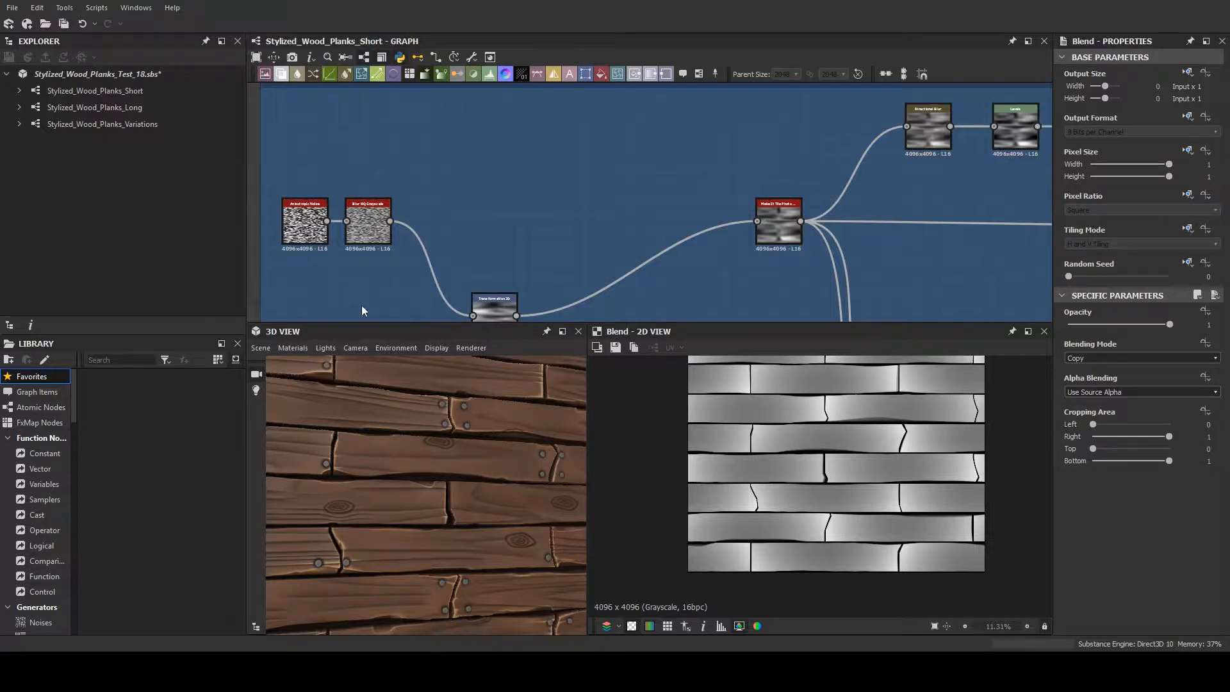
- Preview the Blur HQ Grayscale and the Transformation 2D it feeds in the Major Grain frame, and examine the whole stretched texture
{"action": "double_click", "coordinate": [369, 223]}
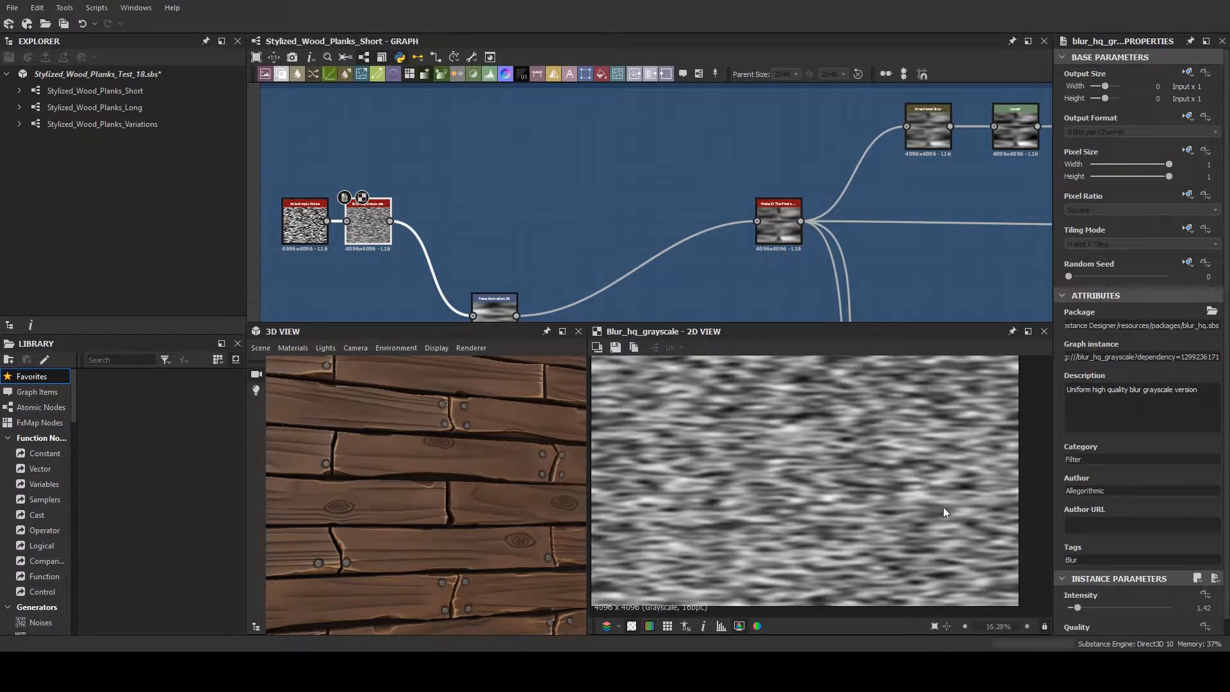
{"action": "scroll", "coordinate": [707, 256], "scroll_direction": "down", "scroll_amount": 3}
{"action": "middle_click_drag", "start_coordinate": [717, 258], "coordinate": [569, 226]}
{"action": "double_click", "coordinate": [429, 259]}
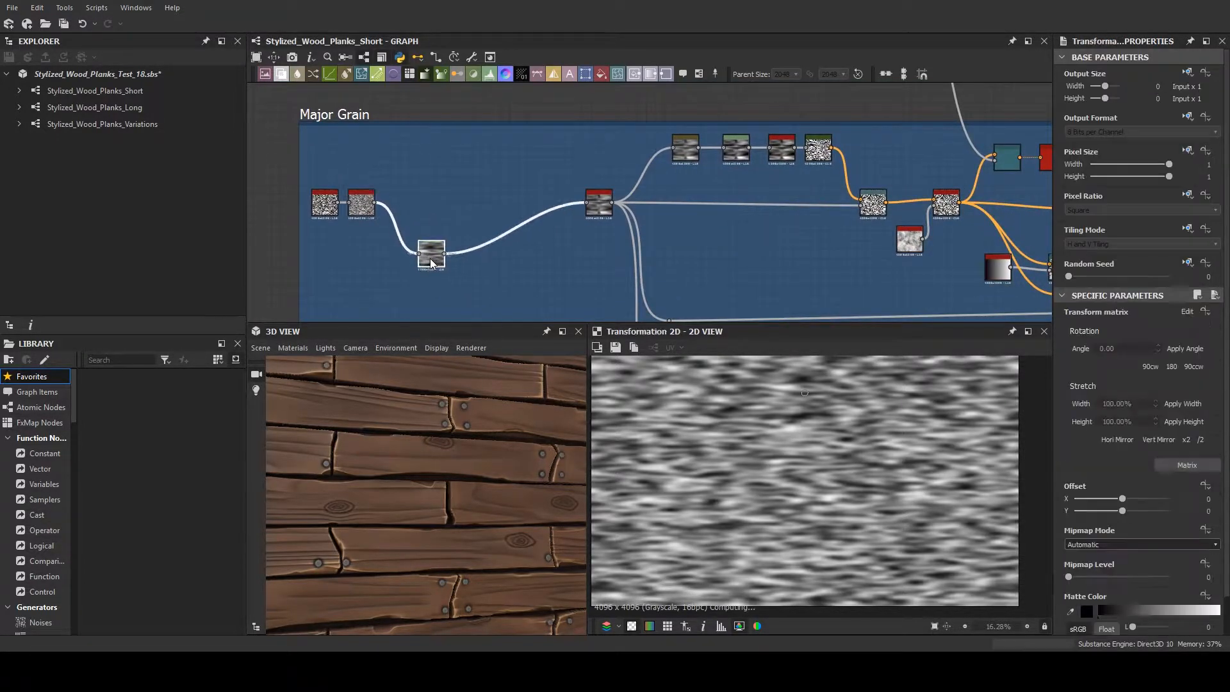
{"action": "scroll", "coordinate": [756, 435], "scroll_direction": "down", "scroll_amount": 4}
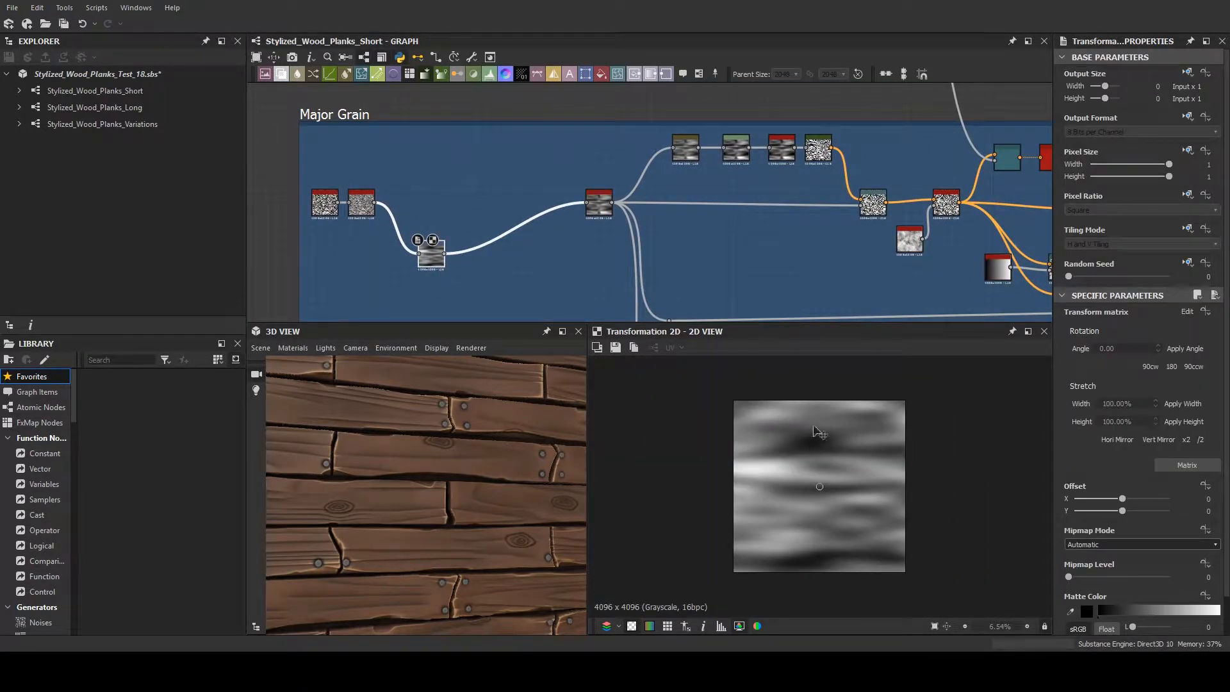
- Preview the Make It Tile Photo Grayscale node and the Auto Levels node before the Gradient Map
{"action": "double_click", "coordinate": [598, 203]}
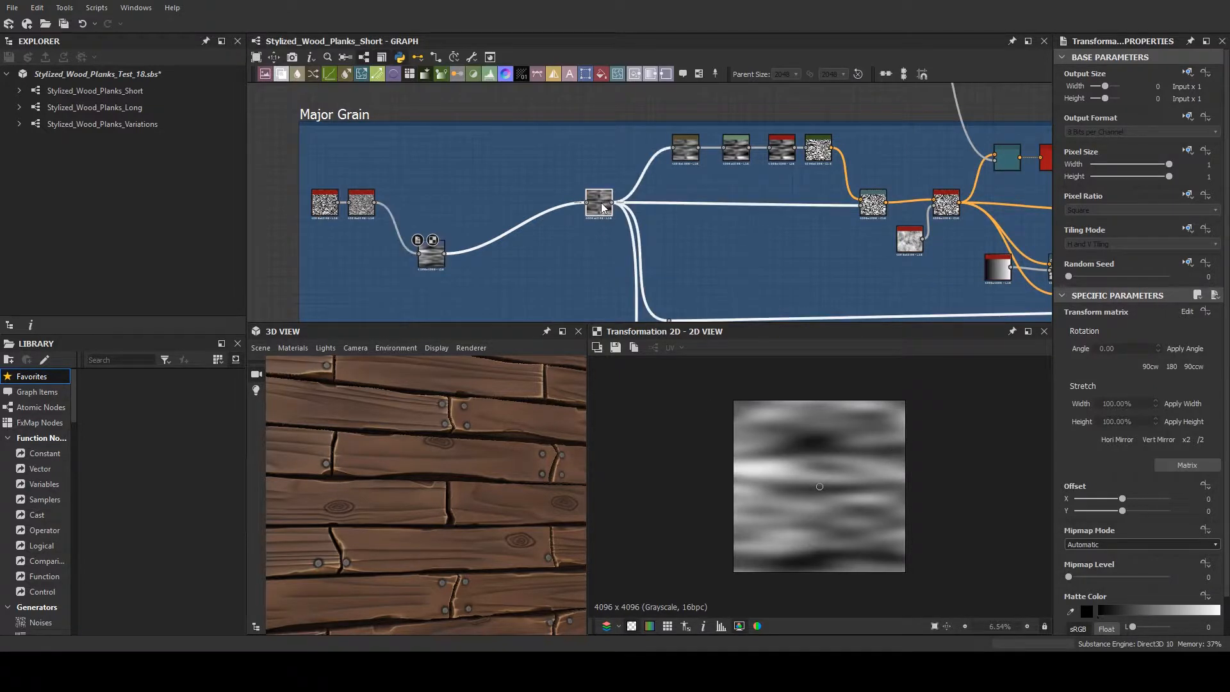
{"action": "scroll", "coordinate": [822, 477], "scroll_direction": "up", "scroll_amount": 3}
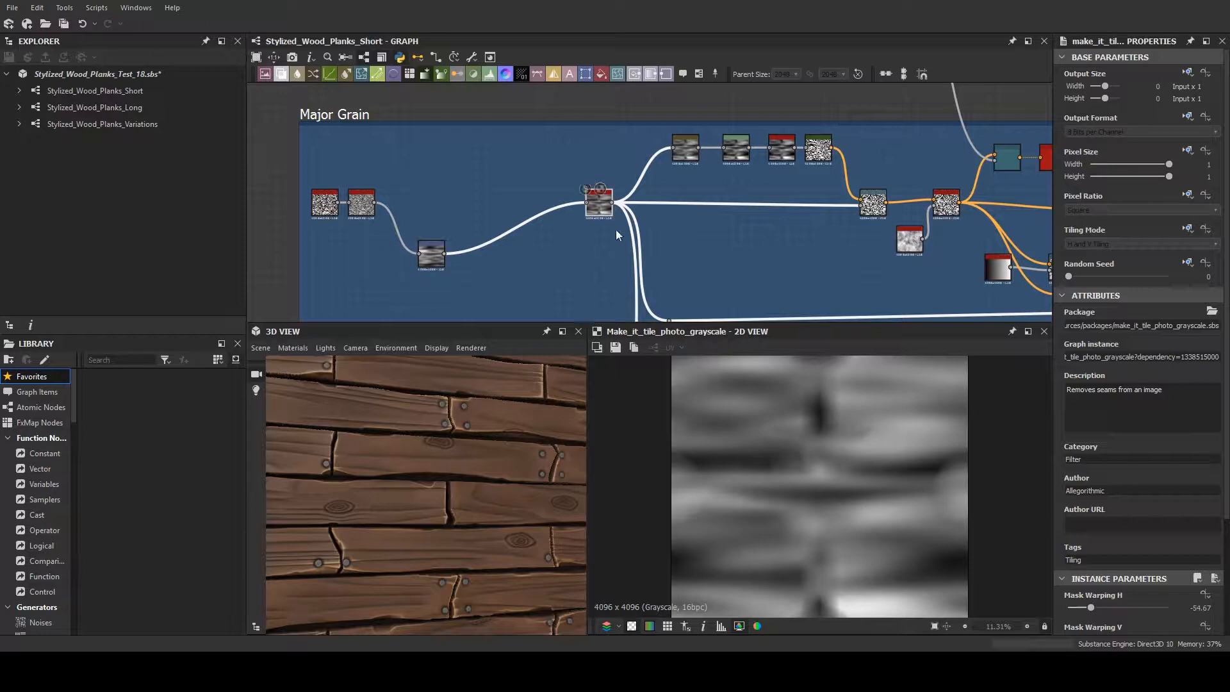
{"action": "left_click", "coordinate": [601, 209]}
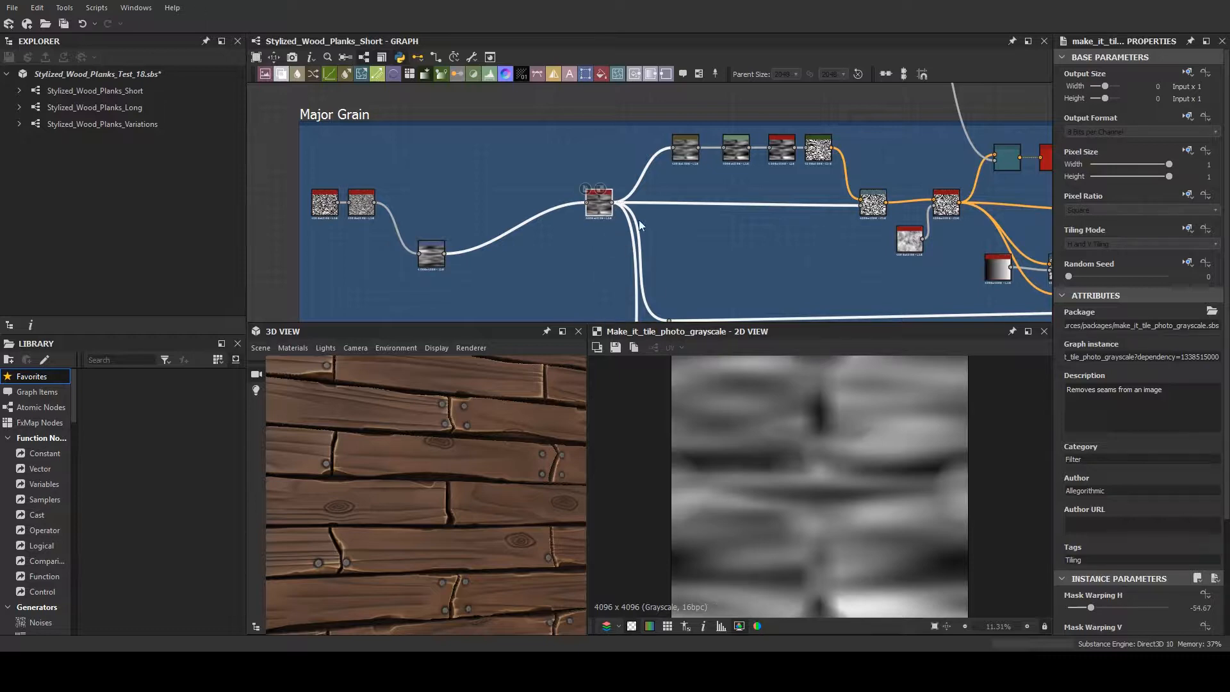
{"action": "left_click", "coordinate": [781, 148]}
{"action": "scroll", "coordinate": [716, 203], "scroll_direction": "up", "scroll_amount": 2}
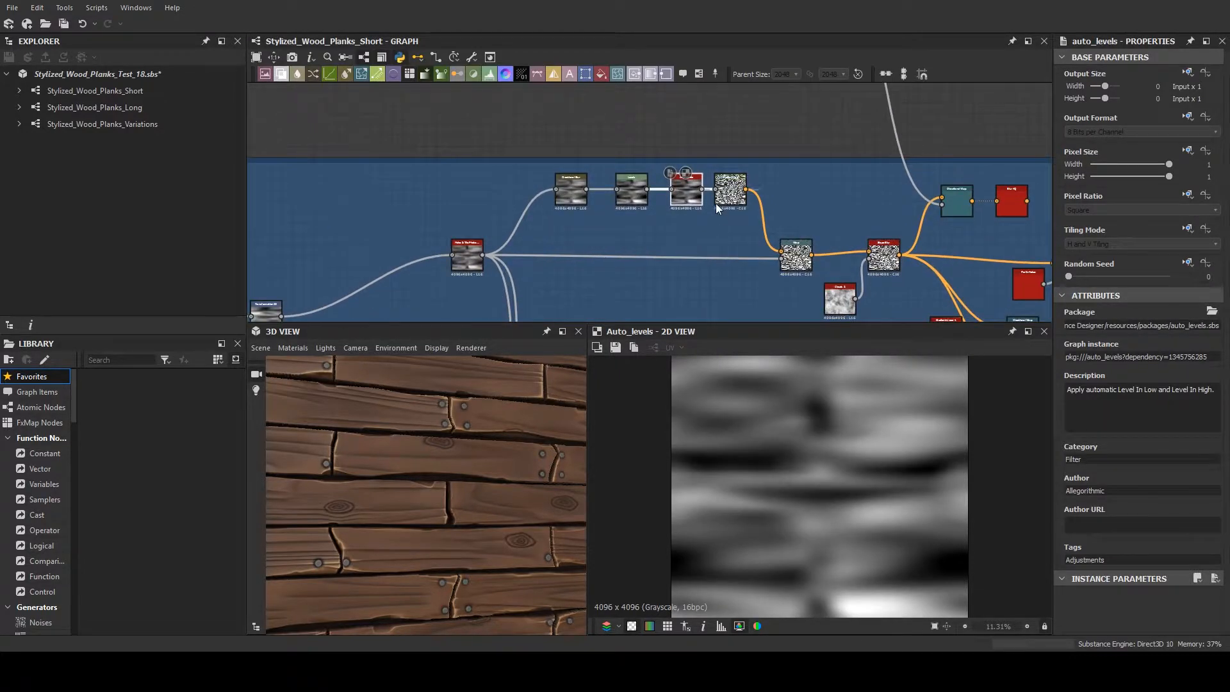
{"action": "scroll", "coordinate": [715, 203], "scroll_direction": "up", "scroll_amount": 3}
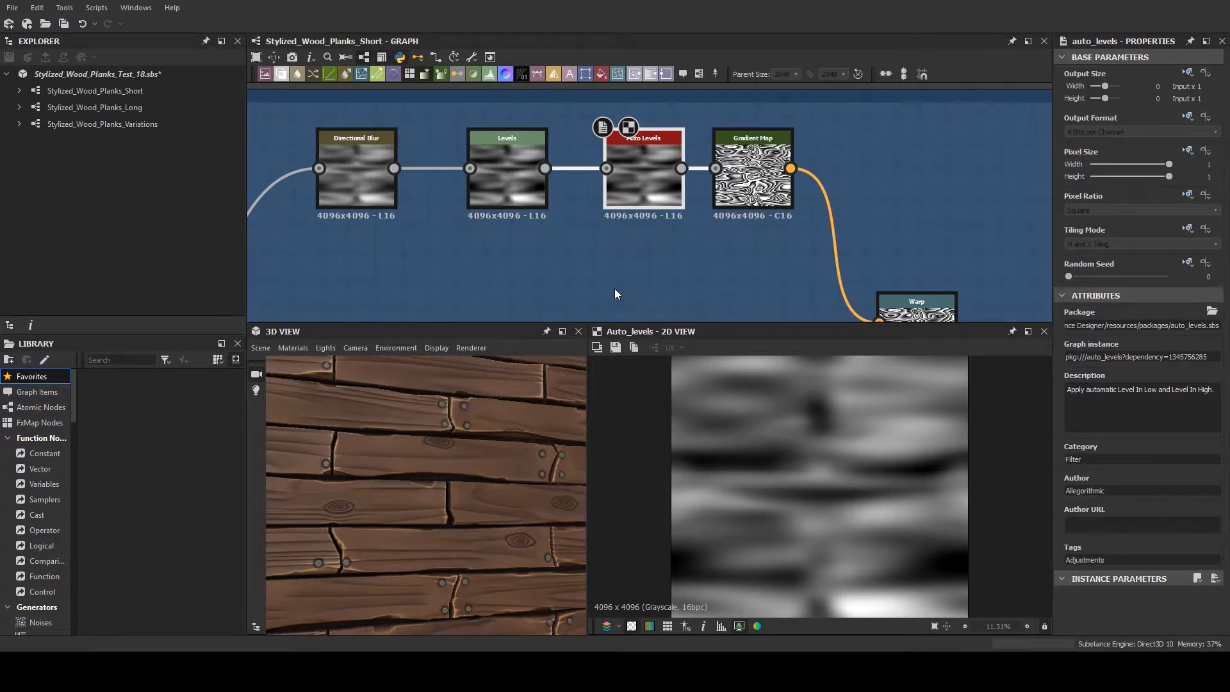
- Trace the Auto Levels branch back to the Make It Tile Photo Grayscale node and show that node's properties
{"action": "scroll", "coordinate": [614, 288], "scroll_direction": "down", "scroll_amount": 3}
{"action": "middle_click_drag", "start_coordinate": [671, 261], "coordinate": [770, 242]}
{"action": "middle_click_drag", "start_coordinate": [541, 263], "coordinate": [617, 238]}
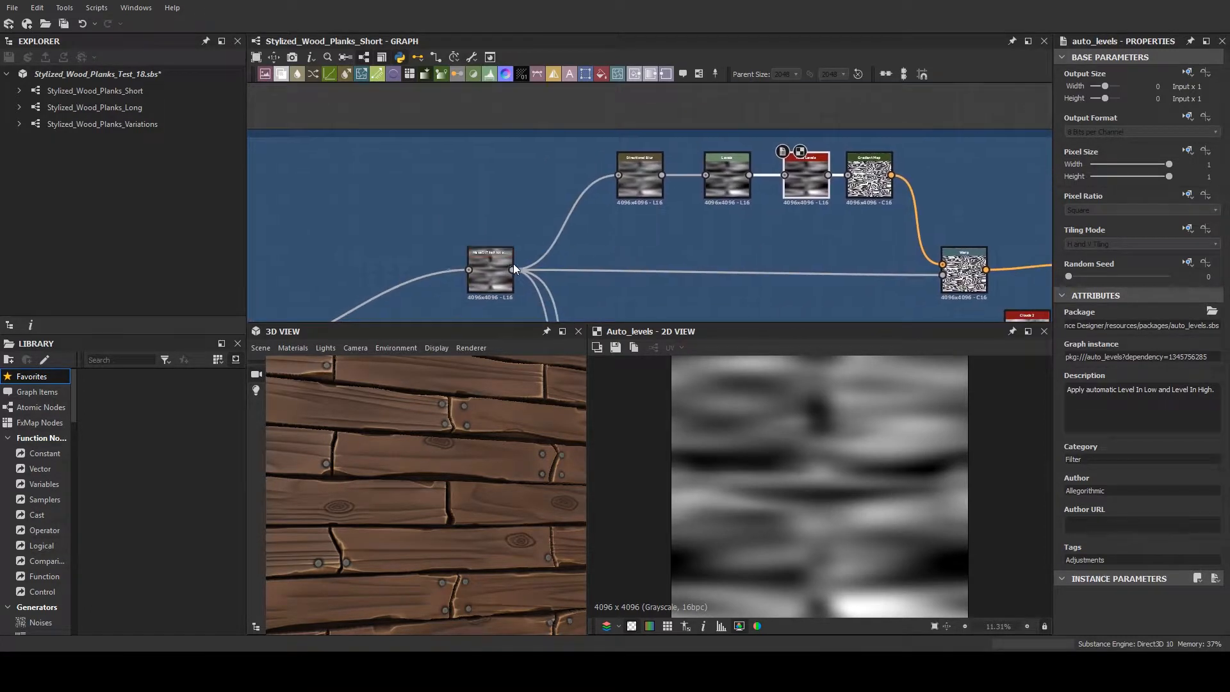
{"action": "left_click", "coordinate": [494, 270]}
{"action": "middle_click_drag", "start_coordinate": [495, 260], "coordinate": [763, 191]}
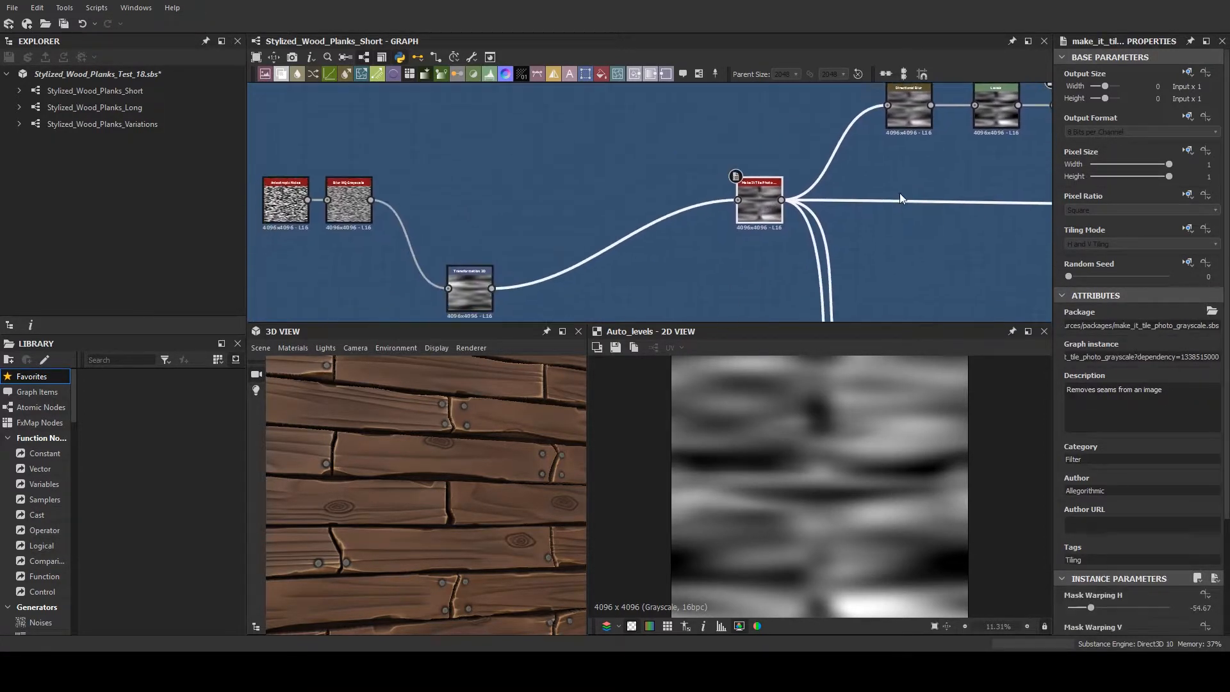
- Preview the Transformation 2D node again and examine the seams of its texture shown as a repeating tile
{"action": "double_click", "coordinate": [475, 304]}
{"action": "scroll", "coordinate": [766, 435], "scroll_direction": "down", "scroll_amount": 3}
{"action": "double_click", "coordinate": [356, 200]}
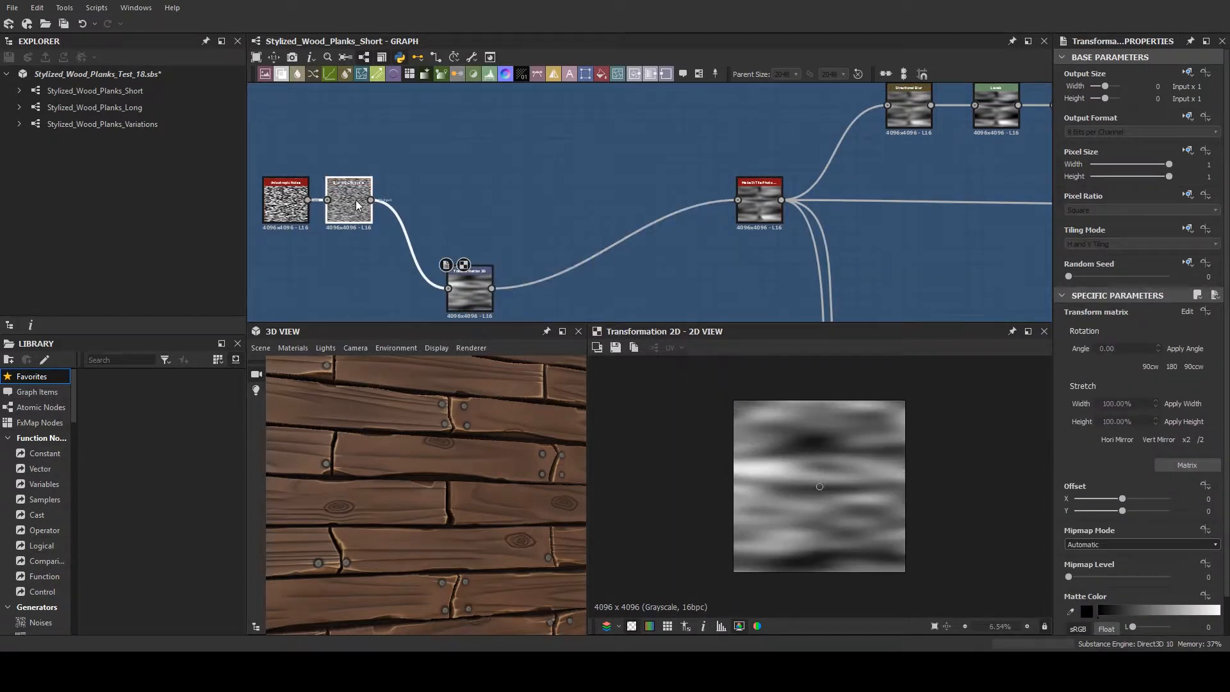
{"action": "double_click", "coordinate": [470, 283]}
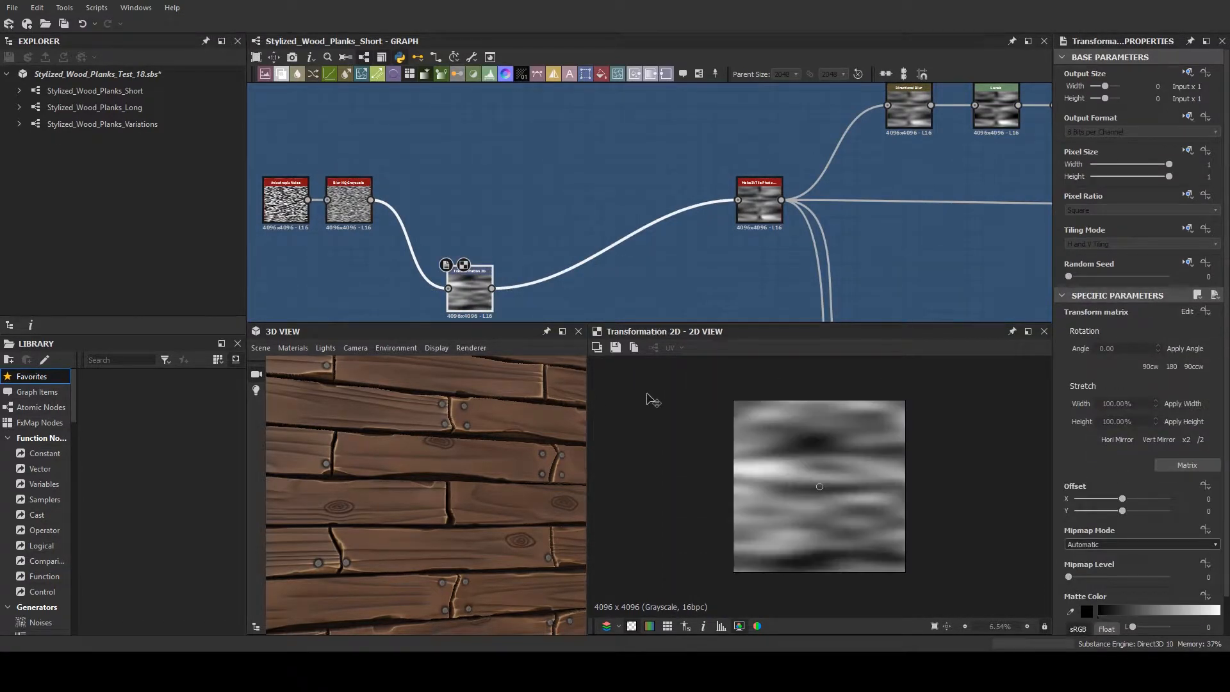
{"action": "scroll", "coordinate": [766, 440], "scroll_direction": "down", "scroll_amount": 2}
{"action": "scroll", "coordinate": [767, 441], "scroll_direction": "down", "scroll_amount": 1}
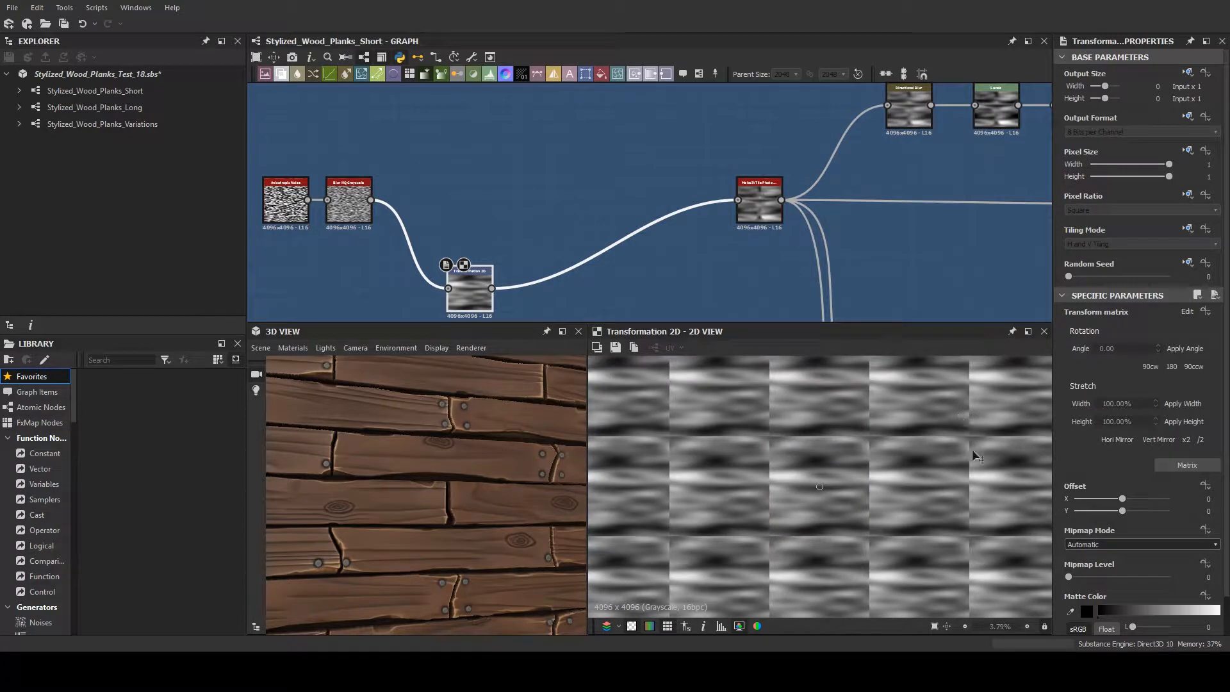
- Move the Make It Tile Photo Grayscale node slightly lower in the graph and preview its tiled output
{"action": "middle_click_drag", "start_coordinate": [809, 177], "coordinate": [726, 177]}
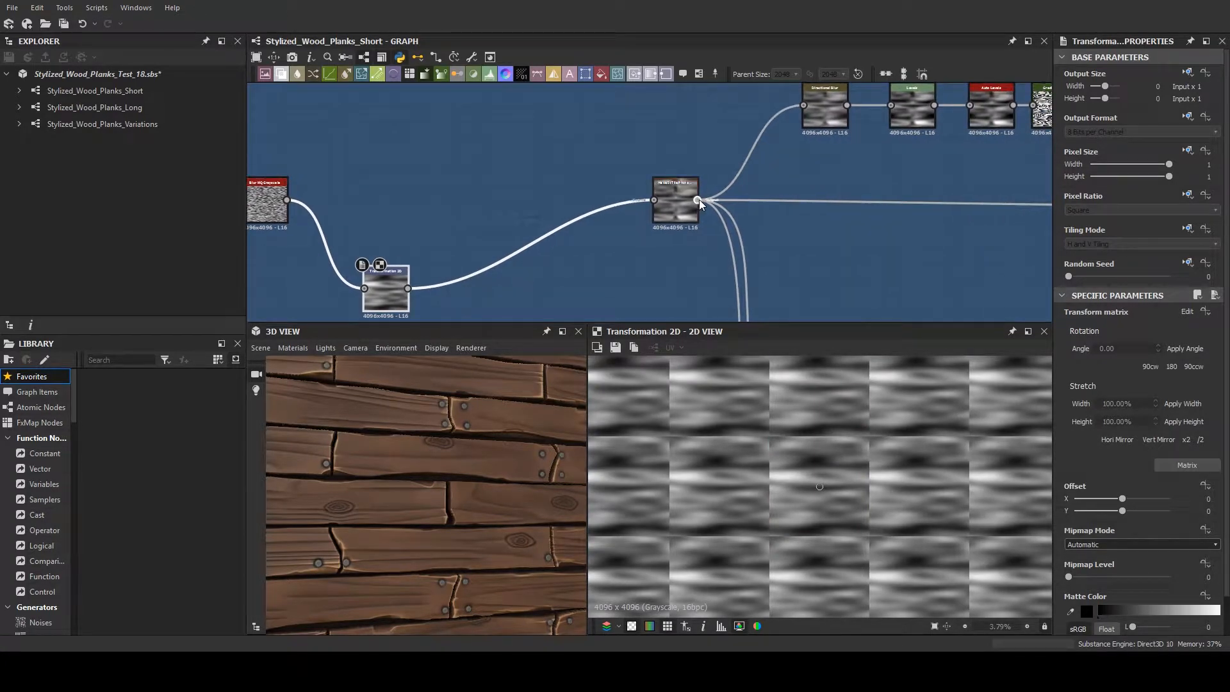
{"action": "left_click_drag", "start_coordinate": [689, 200], "coordinate": [683, 242]}
{"action": "double_click", "coordinate": [676, 249]}
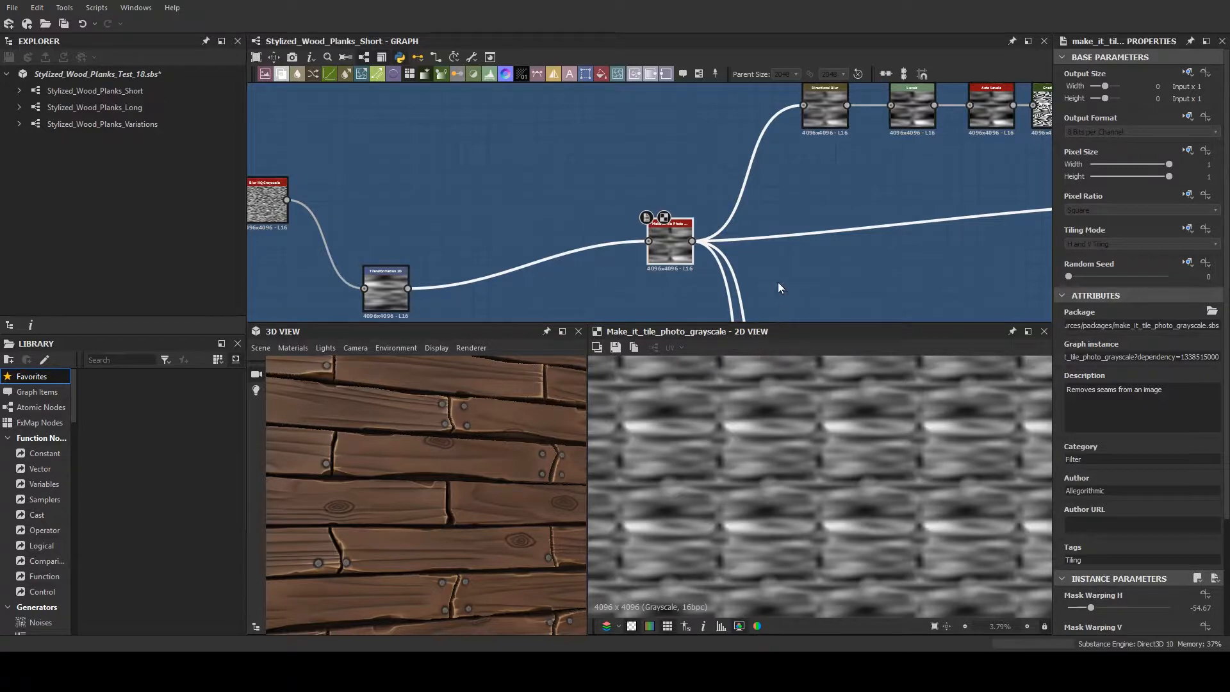
- Examine the tile borders of the repeating Make It Tile Photo Grayscale texture at different magnifications
{"action": "scroll", "coordinate": [801, 224], "scroll_direction": "up", "scroll_amount": 3}
{"action": "scroll", "coordinate": [597, 266], "scroll_direction": "down", "scroll_amount": 2}
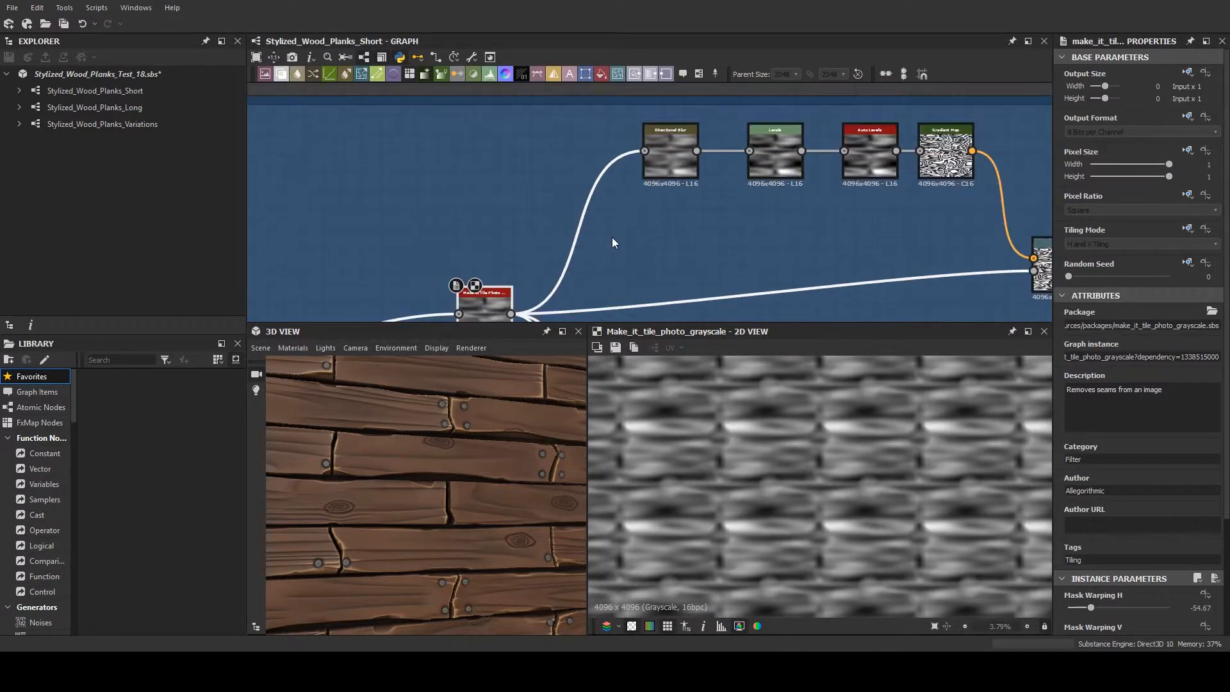
{"action": "middle_click_drag", "start_coordinate": [612, 237], "coordinate": [649, 182]}
{"action": "scroll", "coordinate": [576, 214], "scroll_direction": "up", "scroll_amount": 4}
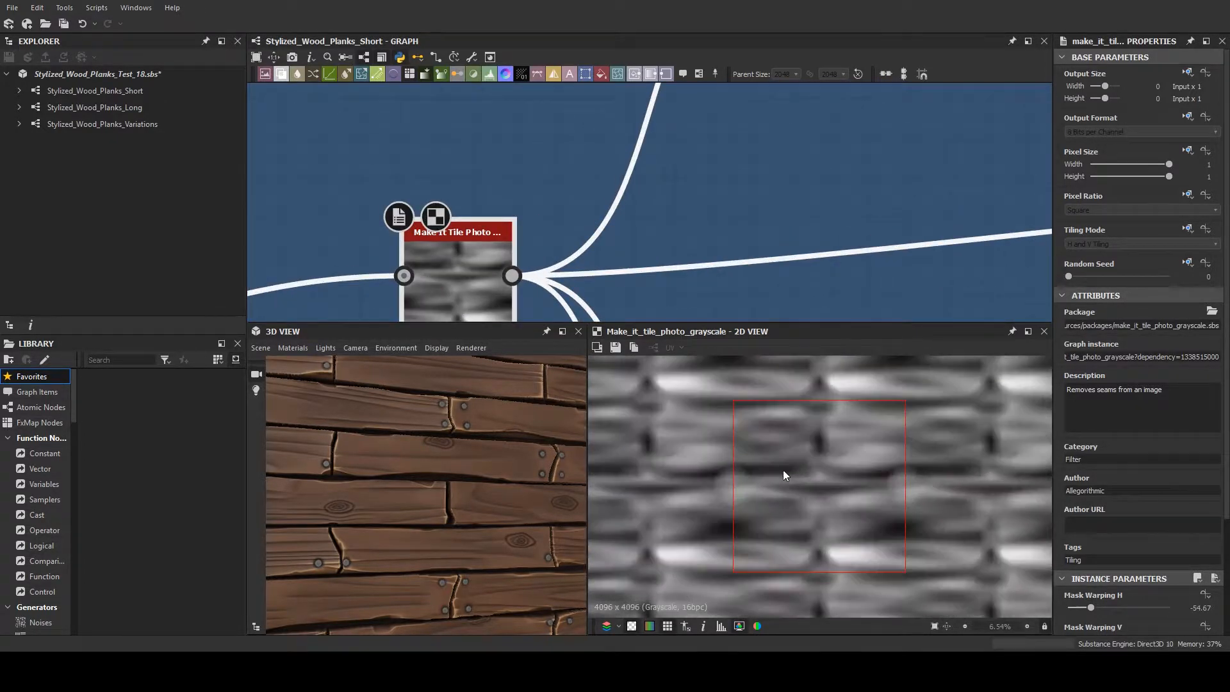
{"action": "scroll", "coordinate": [751, 462], "scroll_direction": "down", "scroll_amount": 4}
{"action": "scroll", "coordinate": [751, 459], "scroll_direction": "up", "scroll_amount": 5}
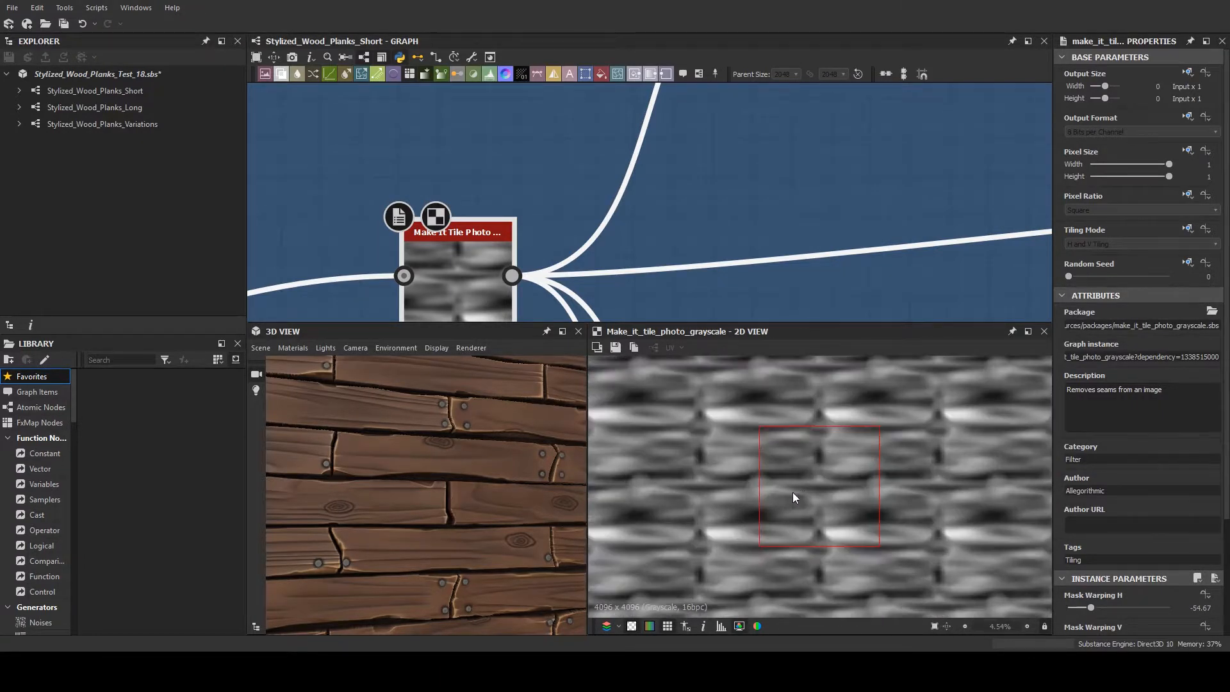
{"action": "scroll", "coordinate": [725, 146], "scroll_direction": "down", "scroll_amount": 3}
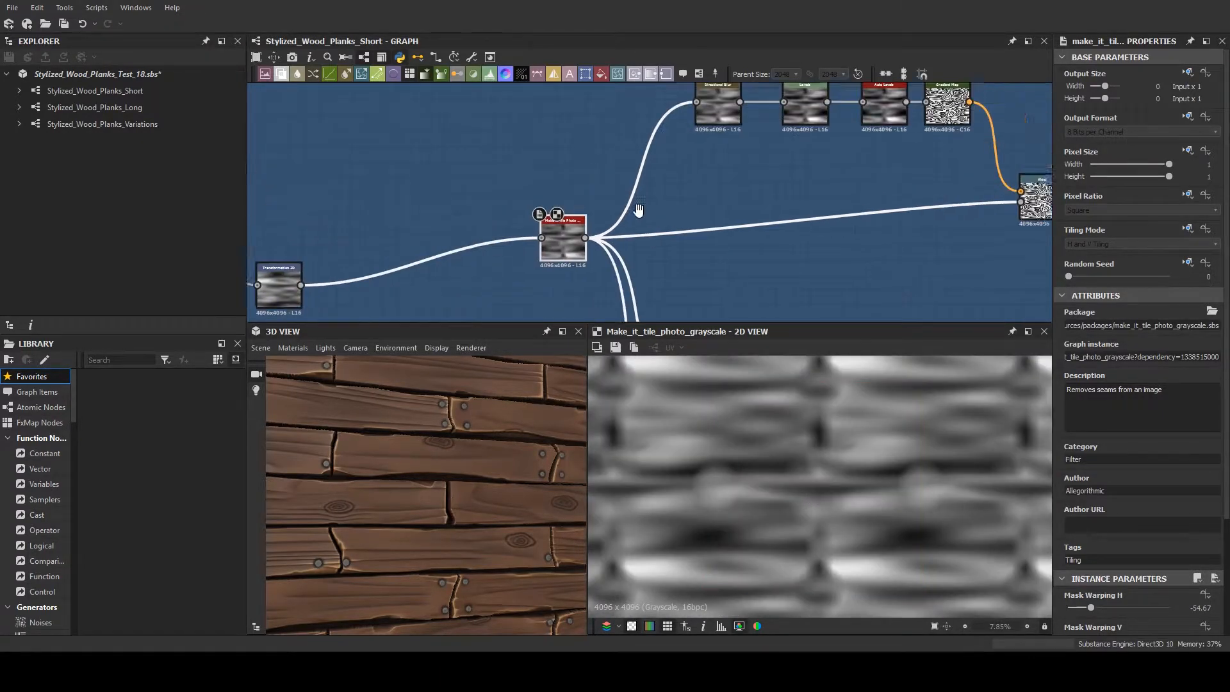
- Preview the Directional Blur node and the Auto Levels node ahead of the Gradient Map, viewing the latter's repeating tile
{"action": "middle_click_drag", "start_coordinate": [754, 105], "coordinate": [583, 195]}
{"action": "double_click", "coordinate": [545, 195]}
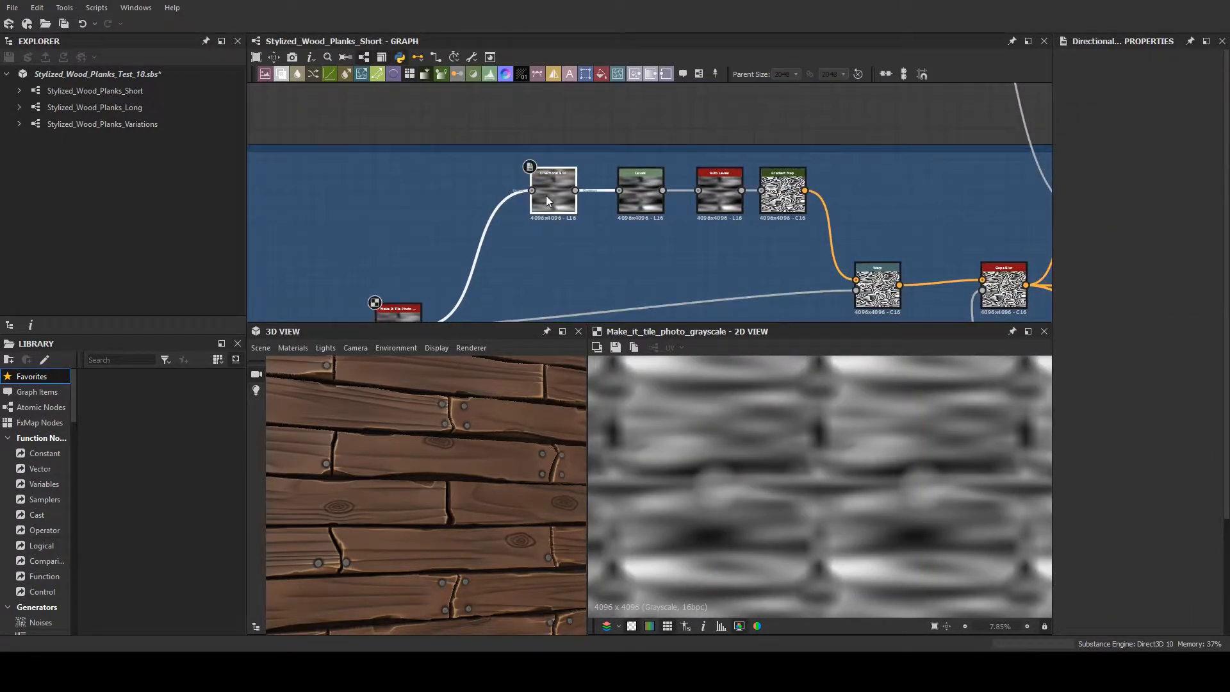
{"action": "double_click", "coordinate": [721, 199]}
{"action": "scroll", "coordinate": [805, 413], "scroll_direction": "down", "scroll_amount": 1}
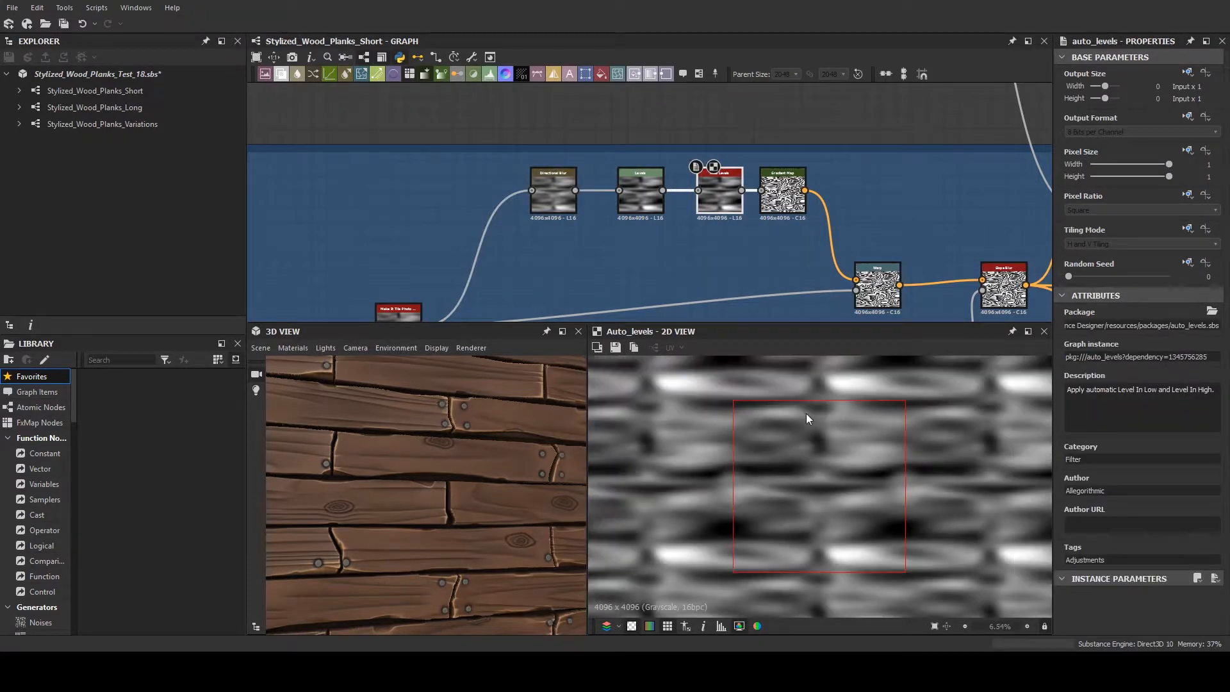
- Preview the Gradient Map node and examine its ring pattern together with its gradient settings
{"action": "middle_click_drag", "start_coordinate": [782, 271], "coordinate": [620, 228]}
{"action": "scroll", "coordinate": [620, 228], "scroll_direction": "up", "scroll_amount": 3}
{"action": "double_click", "coordinate": [621, 205]}
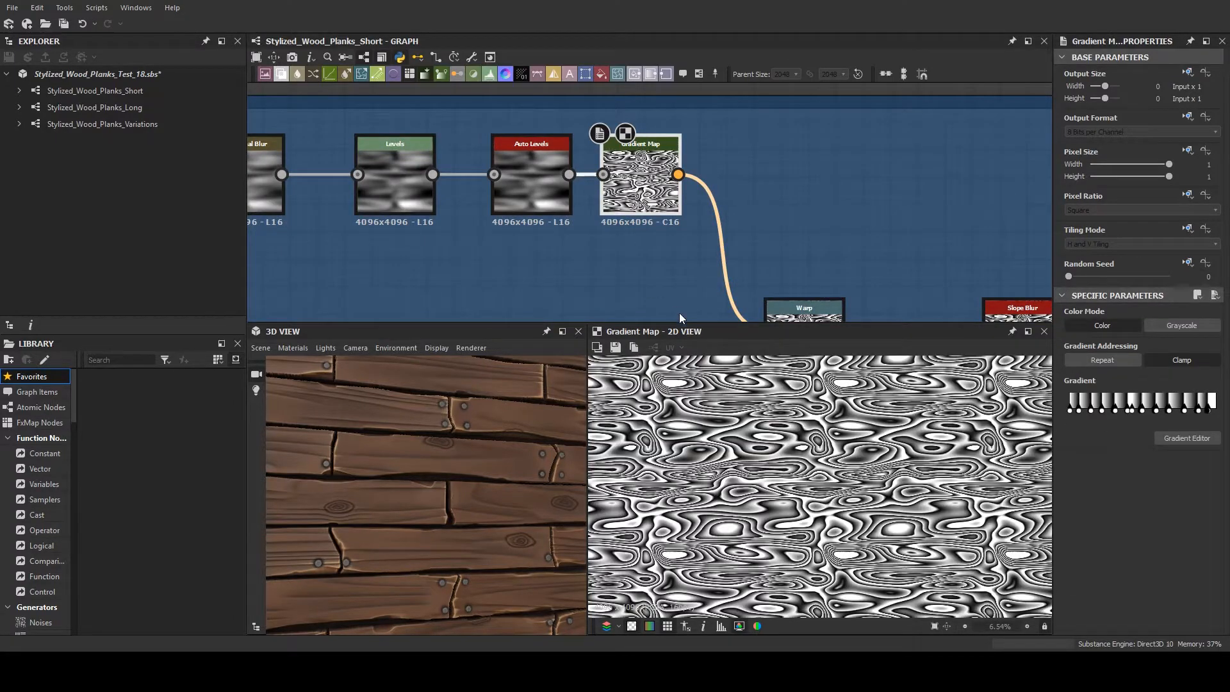
{"action": "scroll", "coordinate": [746, 386], "scroll_direction": "down", "scroll_amount": 1}
{"action": "scroll", "coordinate": [746, 387], "scroll_direction": "up", "scroll_amount": 1}
{"action": "middle_click_drag", "start_coordinate": [747, 171], "coordinate": [856, 241]}
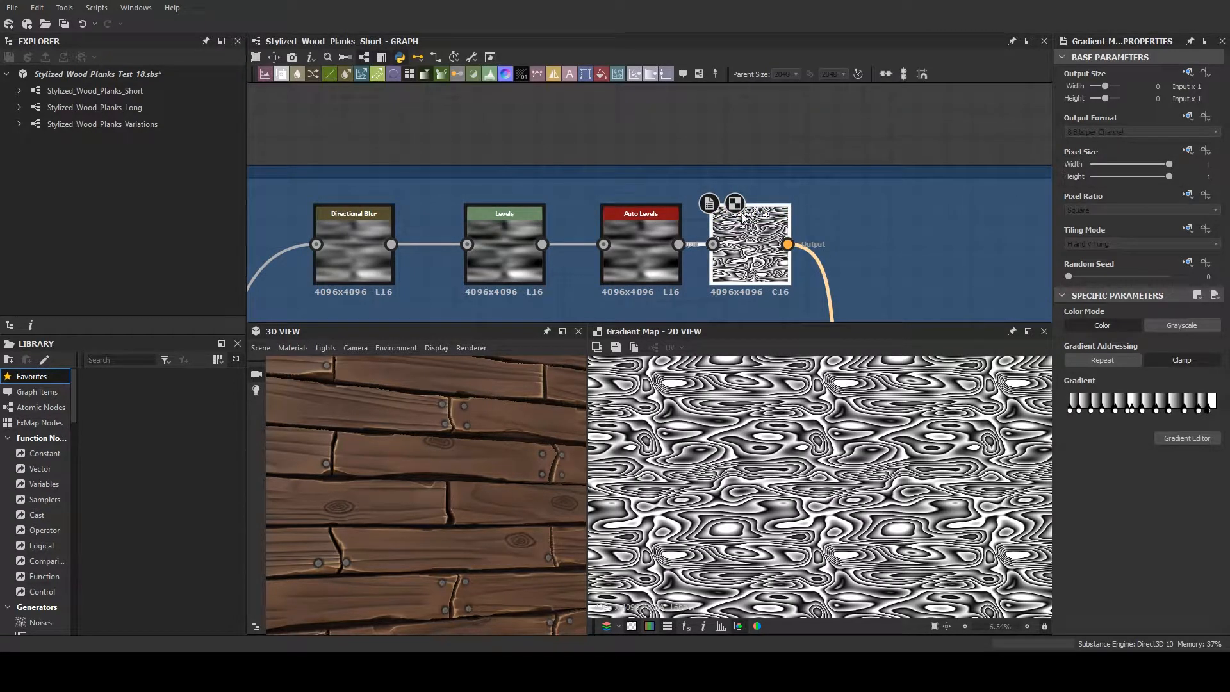
- Duplicate the Gradient Map node above the original and replace the copy's gradient with a simple white-to-black ramp
{"action": "key", "text": "ctrl+d"}
{"action": "left_click_drag", "start_coordinate": [644, 190], "coordinate": [762, 109]}
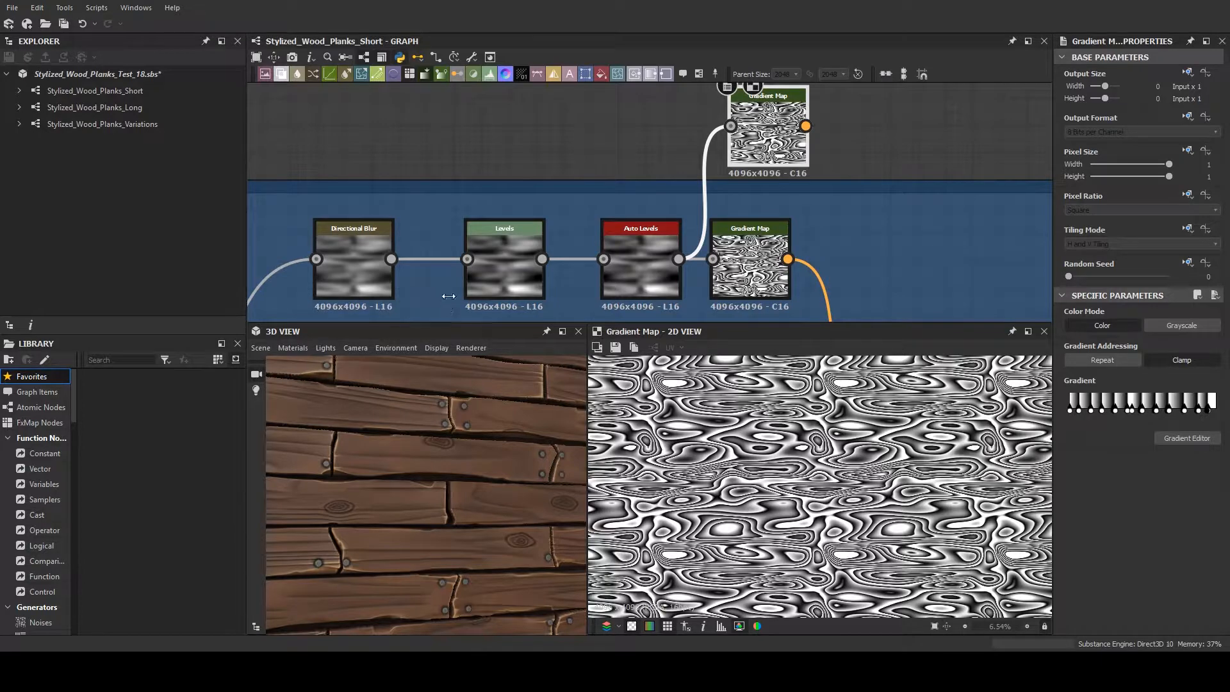
{"action": "left_click", "coordinate": [744, 274]}
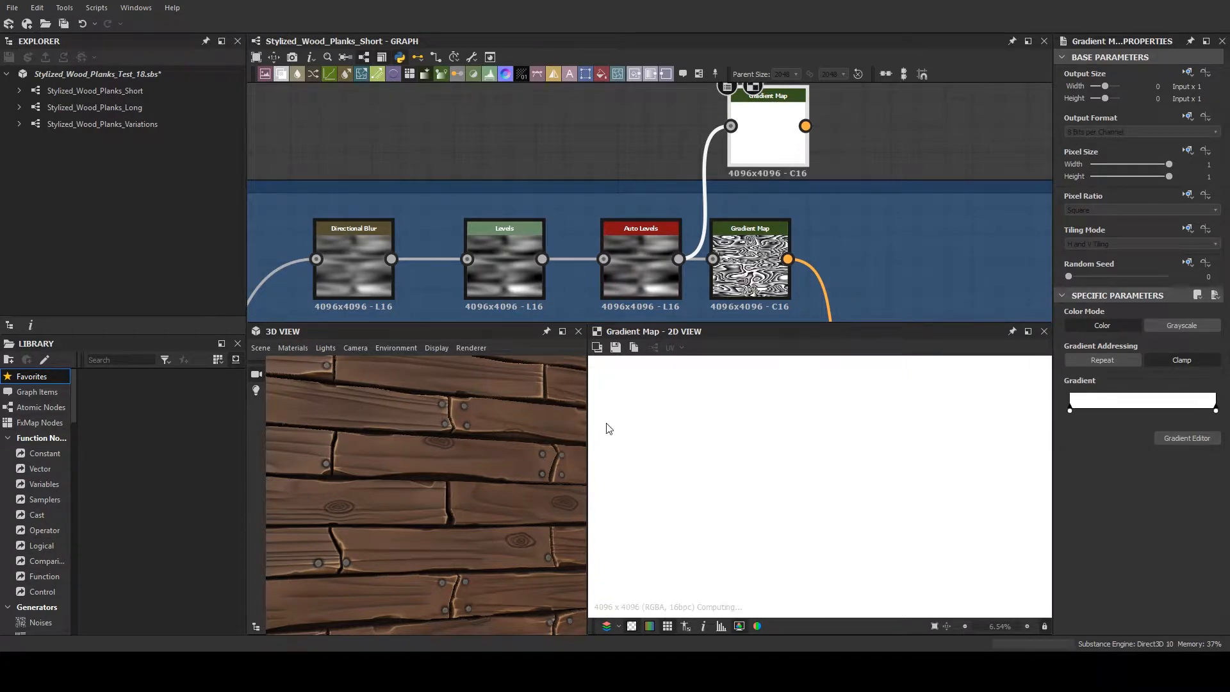
{"action": "left_click_drag", "start_coordinate": [606, 424], "coordinate": [446, 512]}
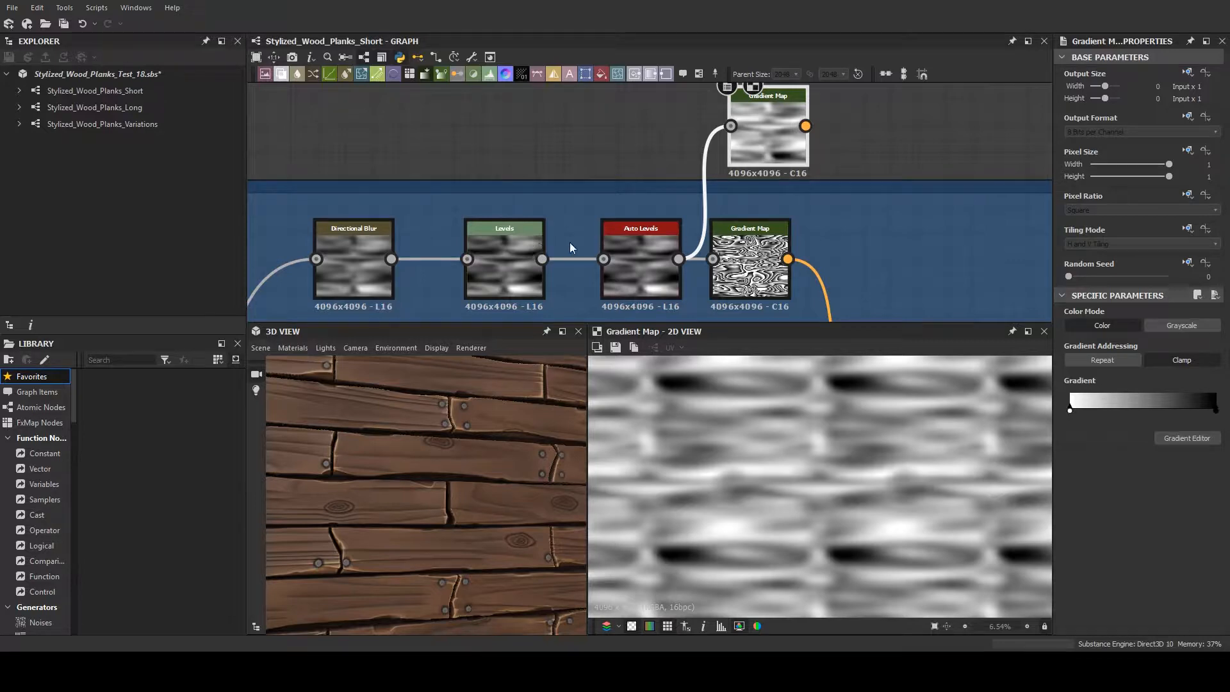
- Reshape the duplicate Gradient Map's gradient to run white, black, white, with the black key near the start
{"action": "key", "text": "ctrl+z"}
{"action": "key", "text": "ctrl+z"}
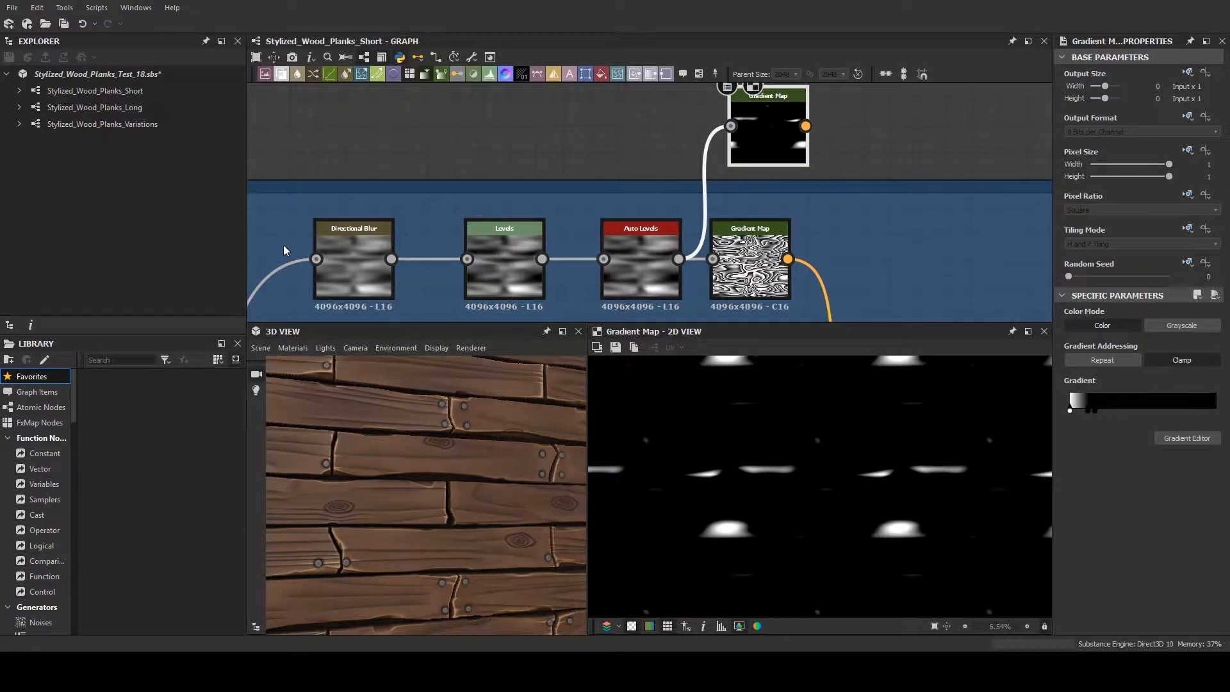
{"action": "key", "text": "ctrl+z"}
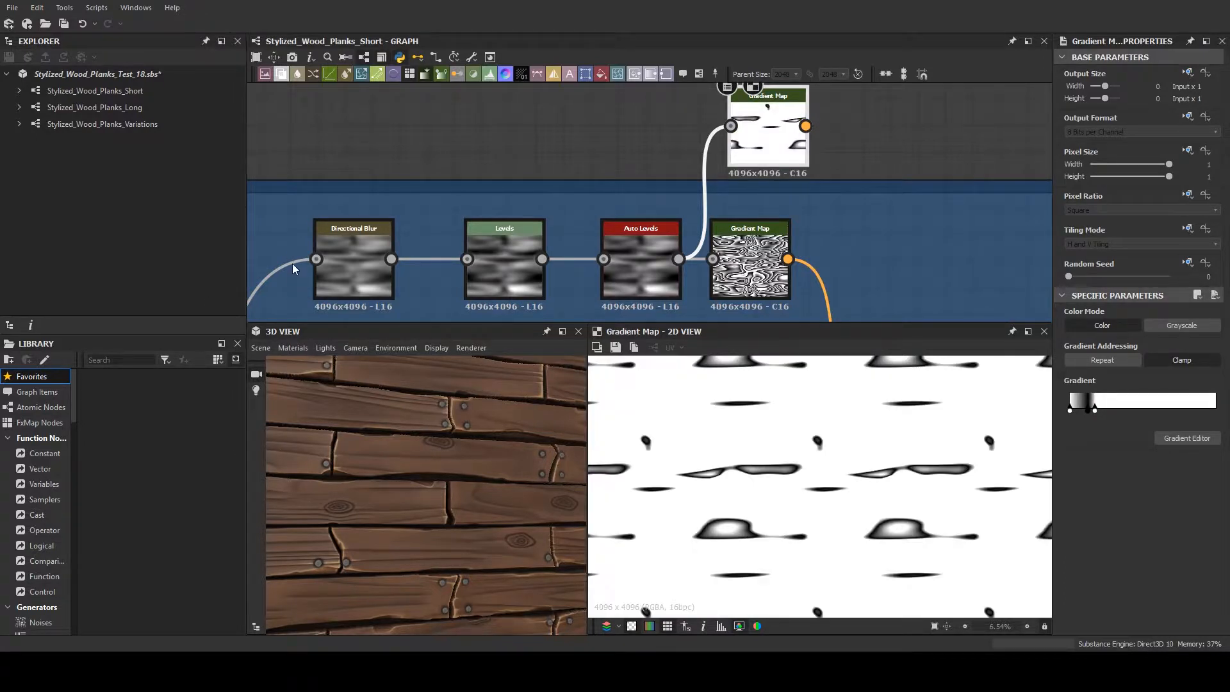
{"action": "key", "text": "ctrl+z"}
{"action": "key", "text": "ctrl+z"}
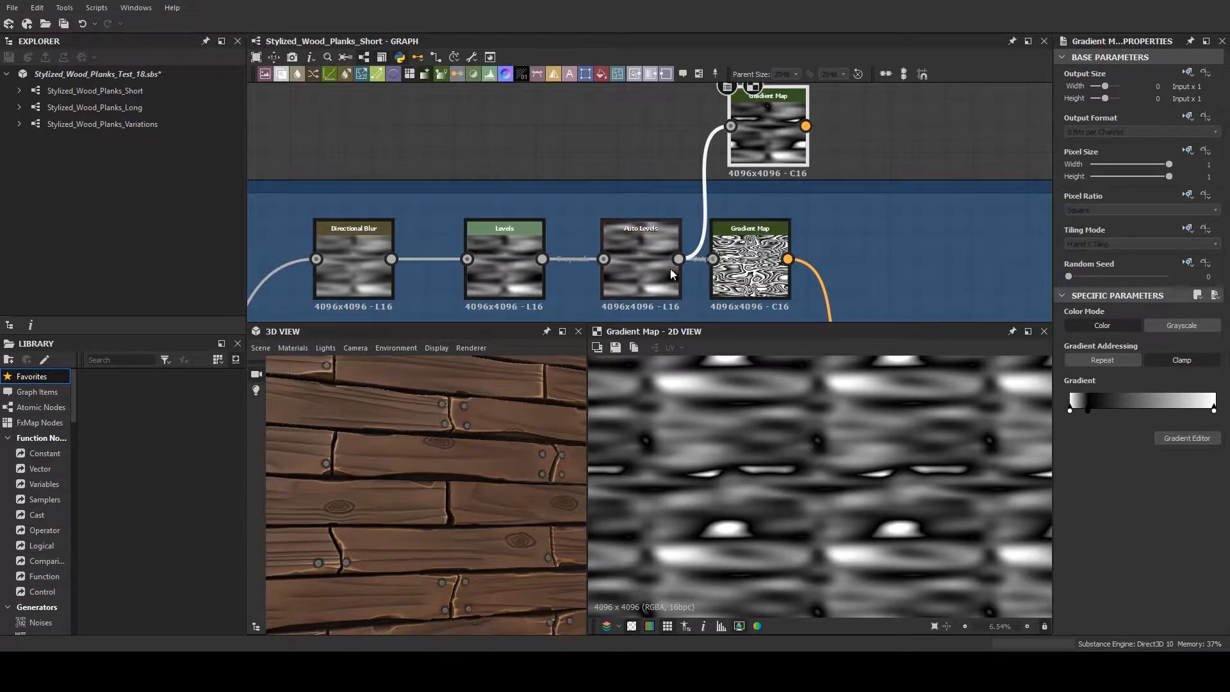
- Compare the Auto Levels preview with the outputs of the duplicate and original Gradient Map nodes at closer magnification
{"action": "double_click", "coordinate": [643, 269]}
{"action": "scroll", "coordinate": [779, 451], "scroll_direction": "up", "scroll_amount": 3}
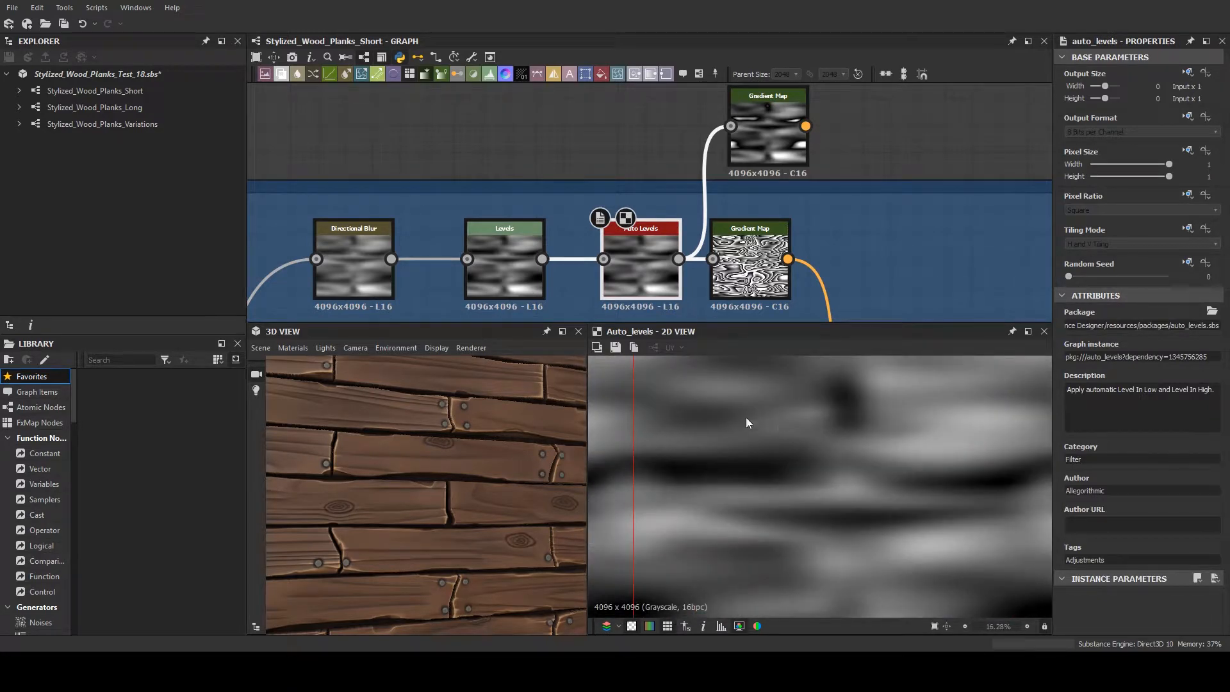
{"action": "double_click", "coordinate": [736, 144]}
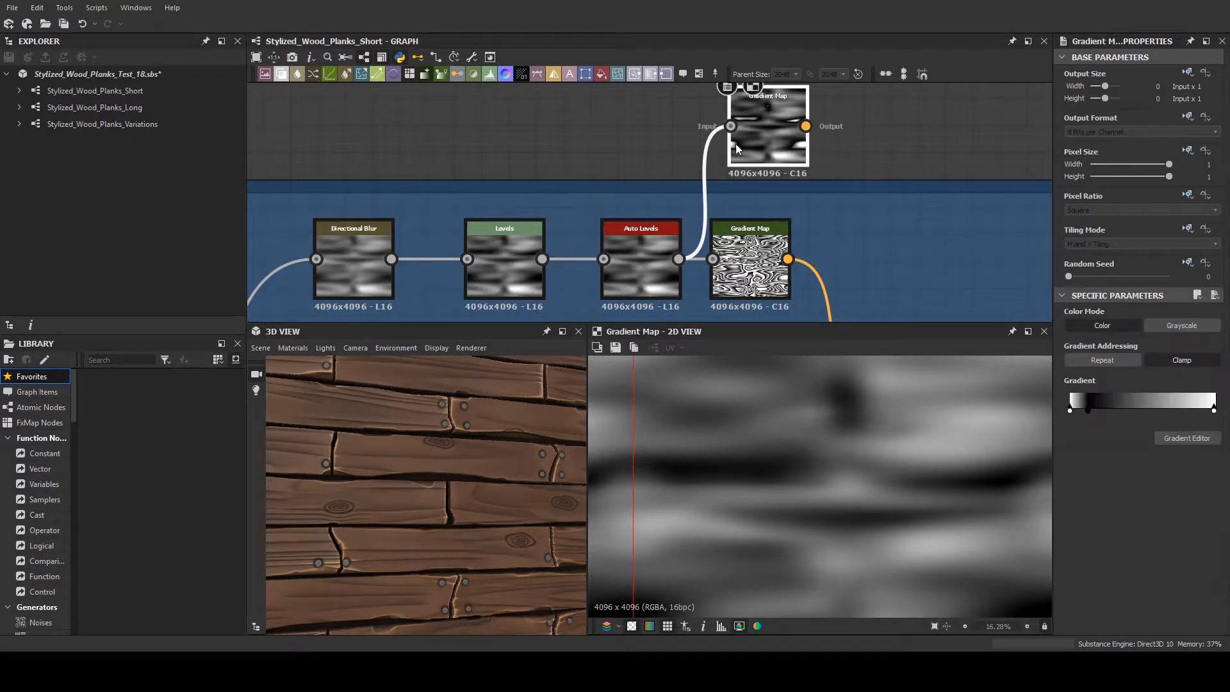
{"action": "double_click", "coordinate": [750, 275]}
{"action": "double_click", "coordinate": [766, 149]}
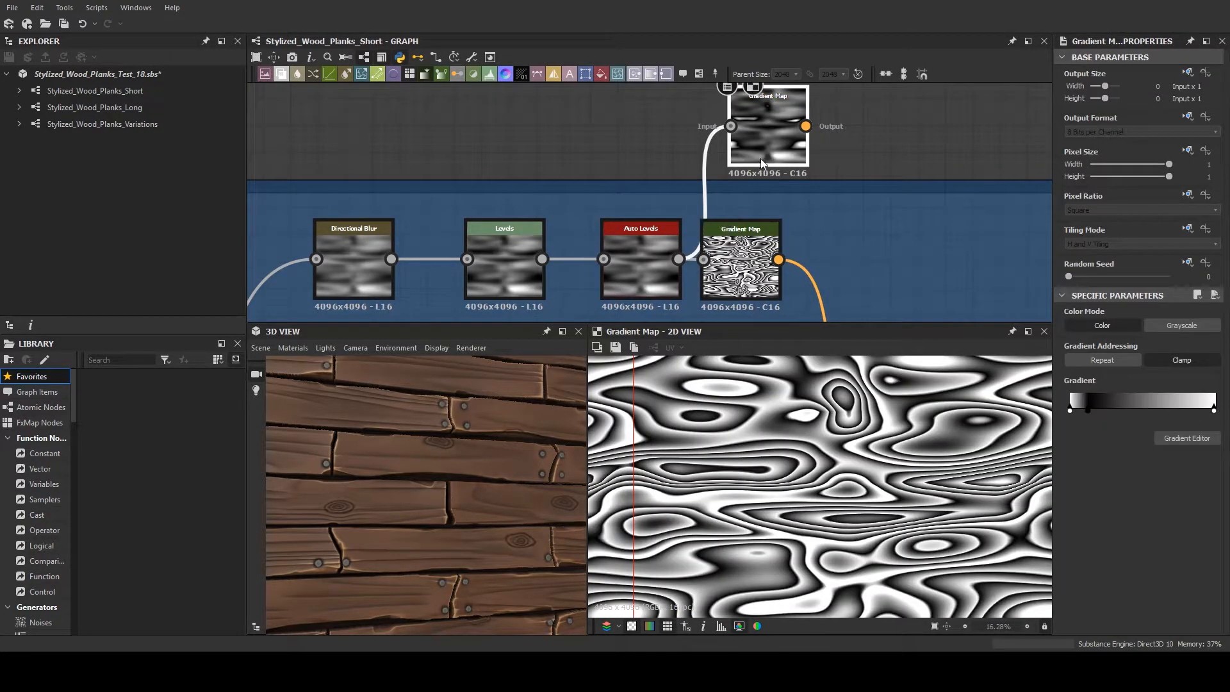
{"action": "double_click", "coordinate": [656, 240]}
{"action": "left_click", "coordinate": [729, 146]}
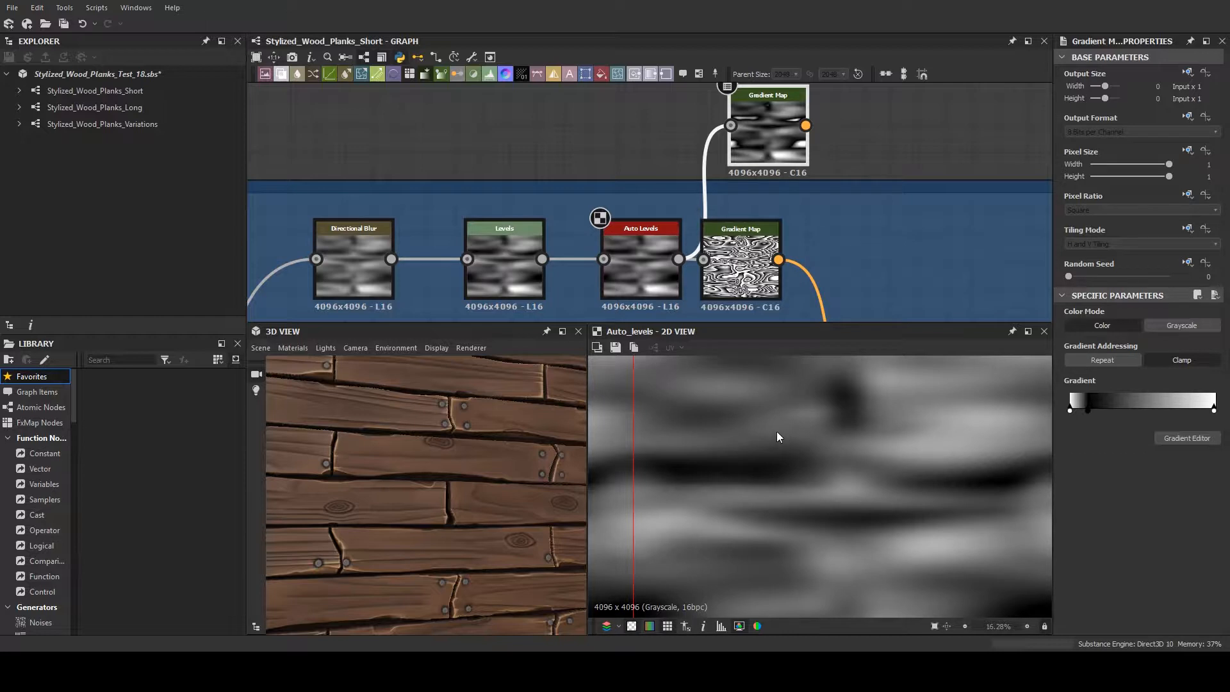
- Add a red key in the middle of the duplicate Gradient Map's gradient and preview the node
{"action": "left_click", "coordinate": [319, 241]}
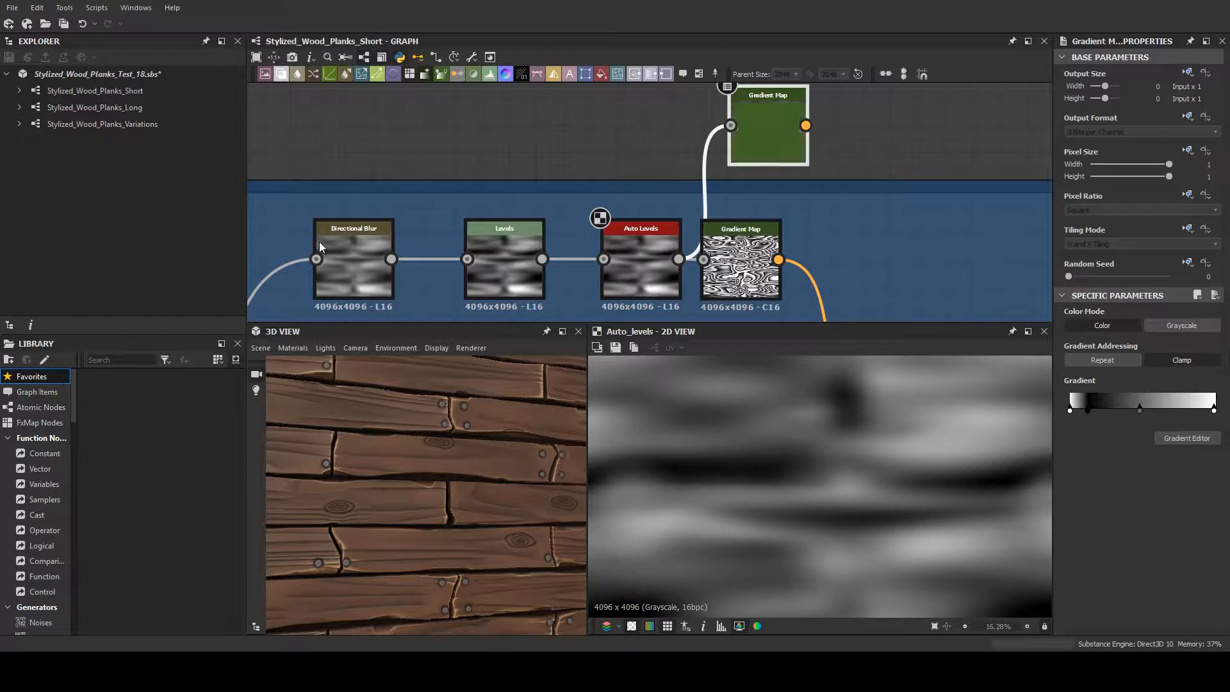
{"action": "left_click", "coordinate": [284, 379]}
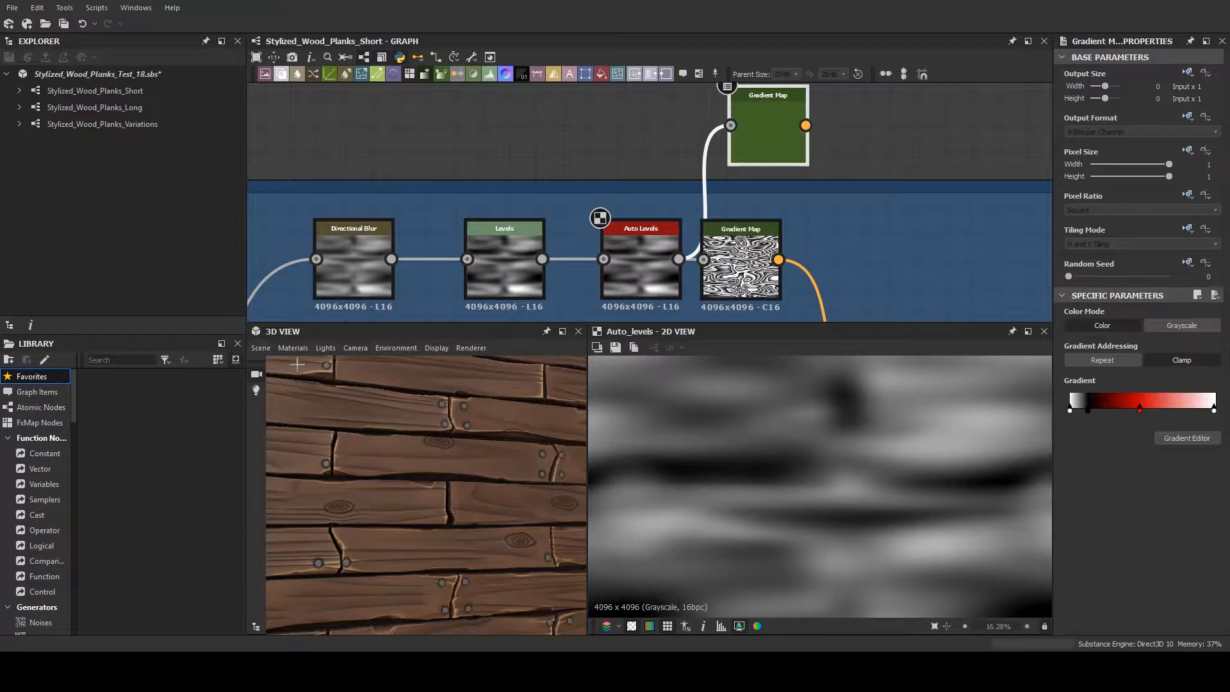
{"action": "double_click", "coordinate": [775, 148]}
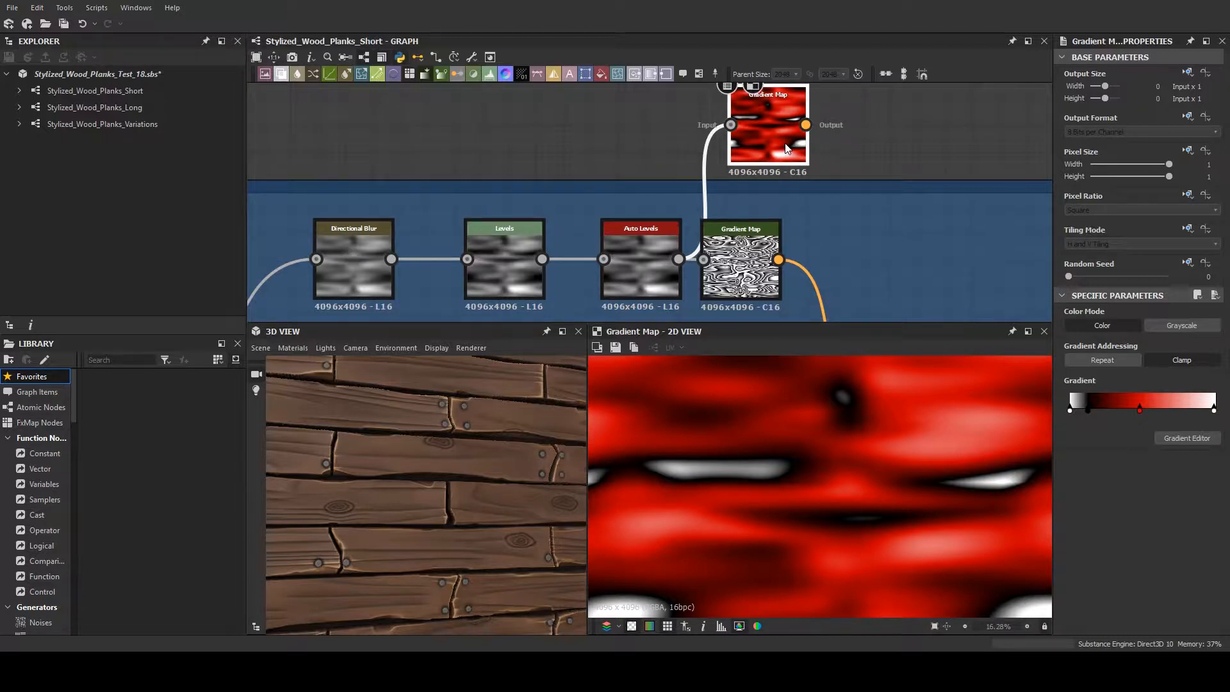
- Delete the duplicate Gradient Map node and preview the original Gradient Map
{"action": "key", "text": "Delete"}
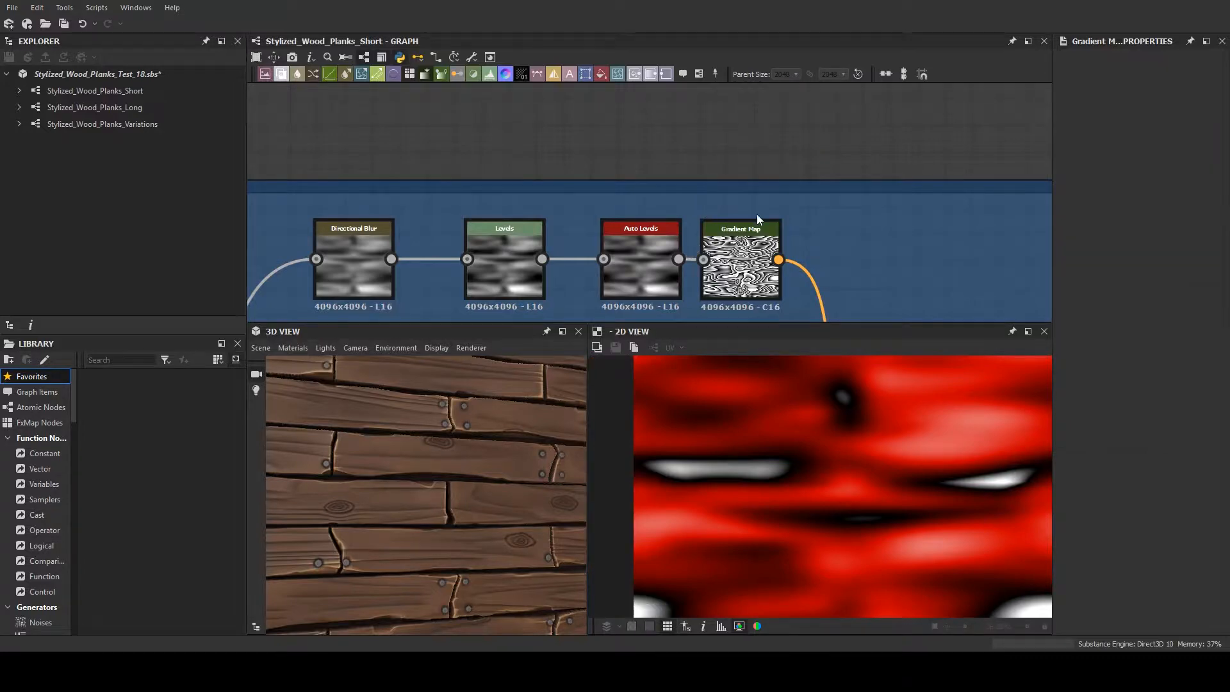
{"action": "left_click", "coordinate": [756, 246]}
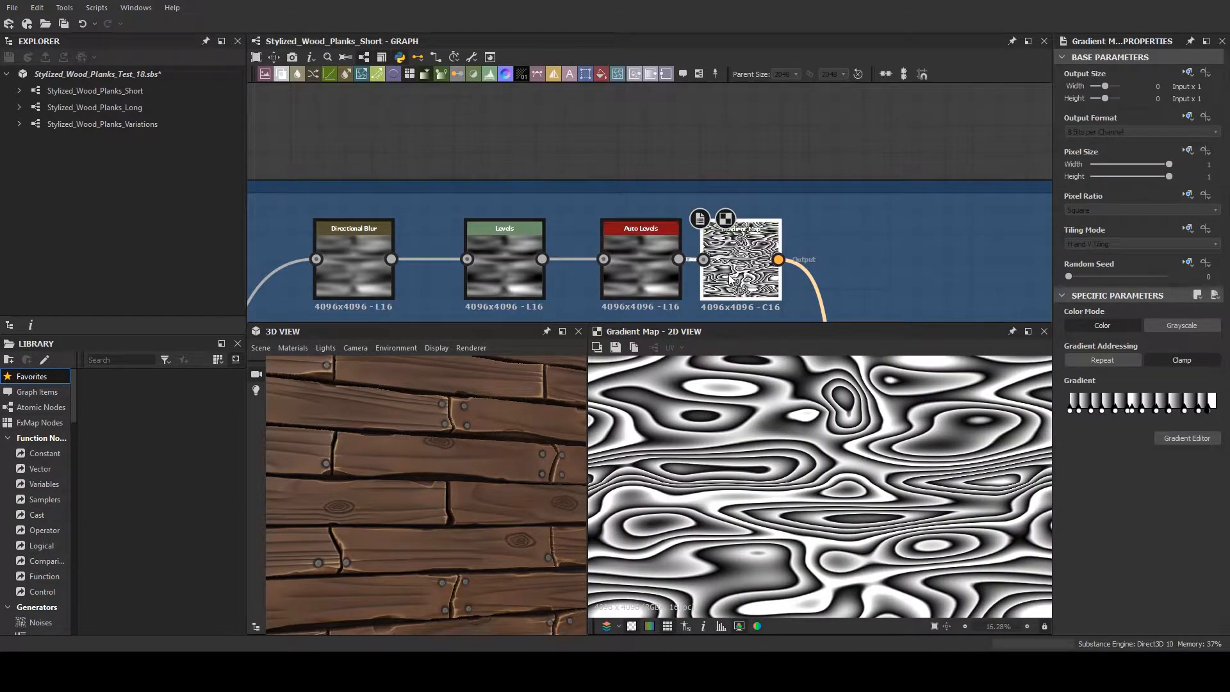
- Follow the Gradient Map output to the Warp node, preview it and show its properties
{"action": "scroll", "coordinate": [855, 223], "scroll_direction": "down", "scroll_amount": 2}
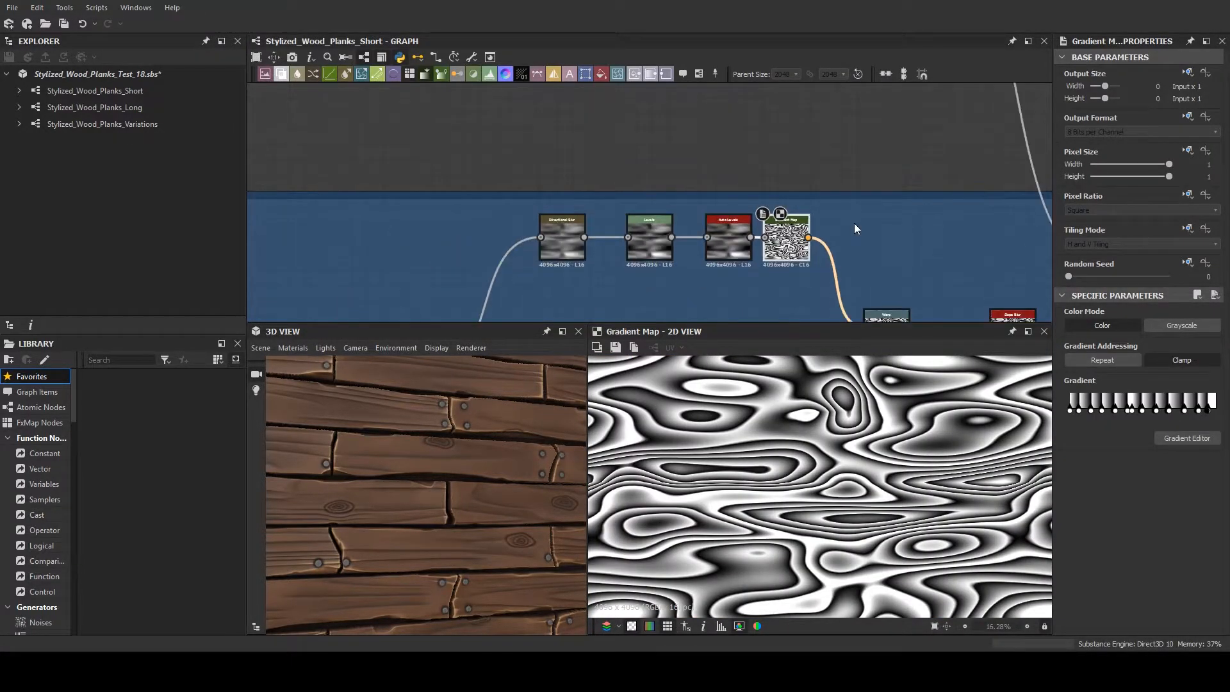
{"action": "middle_click_drag", "start_coordinate": [855, 223], "coordinate": [666, 214]}
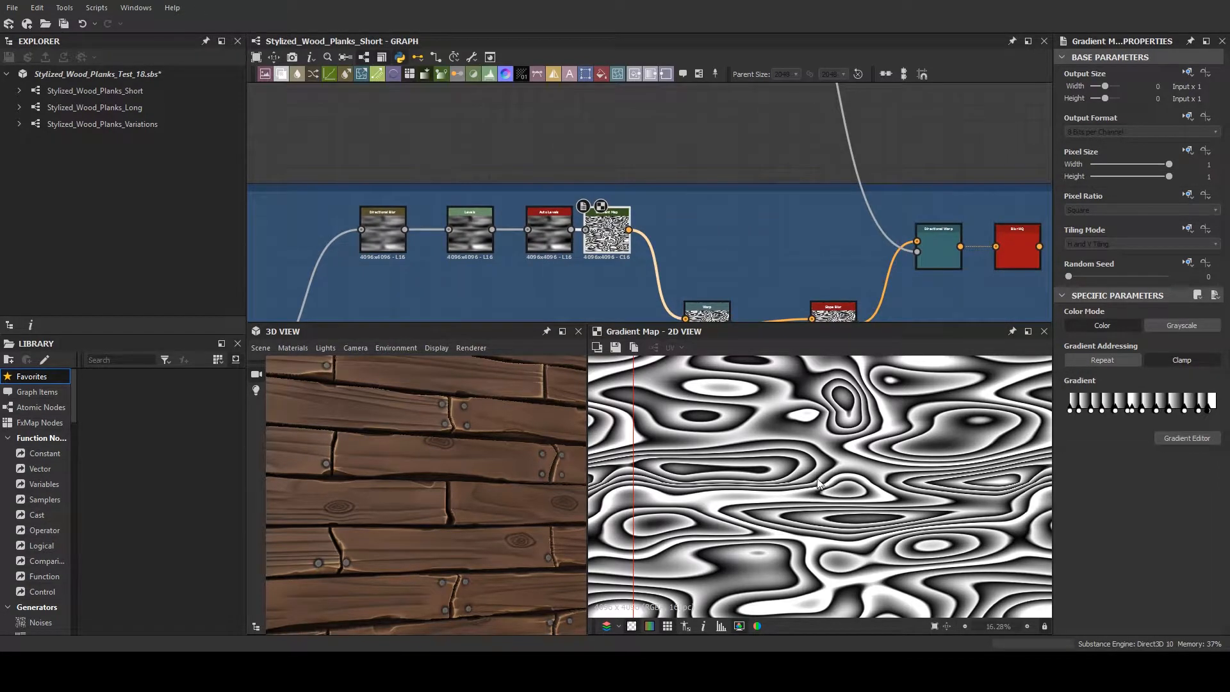
{"action": "middle_click_drag", "start_coordinate": [723, 212], "coordinate": [486, 121]}
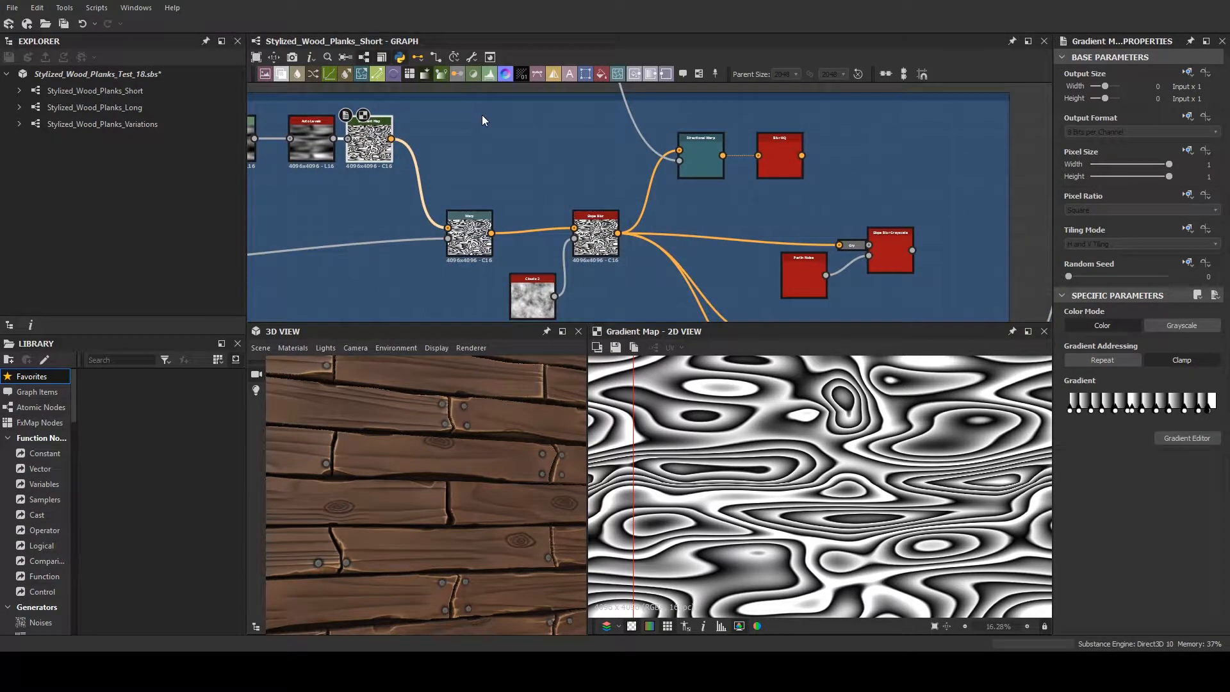
{"action": "left_click", "coordinate": [471, 236]}
{"action": "scroll", "coordinate": [470, 235], "scroll_direction": "up", "scroll_amount": 3}
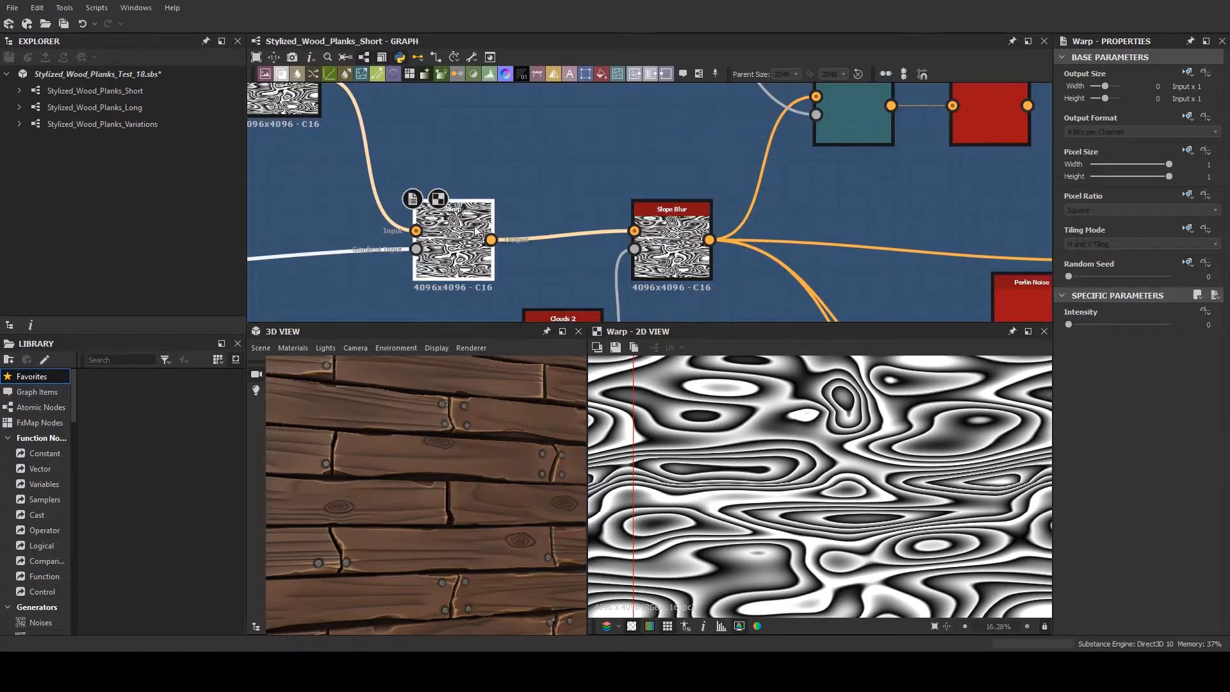
{"action": "scroll", "coordinate": [470, 233], "scroll_direction": "down", "scroll_amount": 3}
- Compare the Slope Blur output with the Warp output at high magnification, examining the edges of the grain lines
{"action": "left_click", "coordinate": [624, 242]}
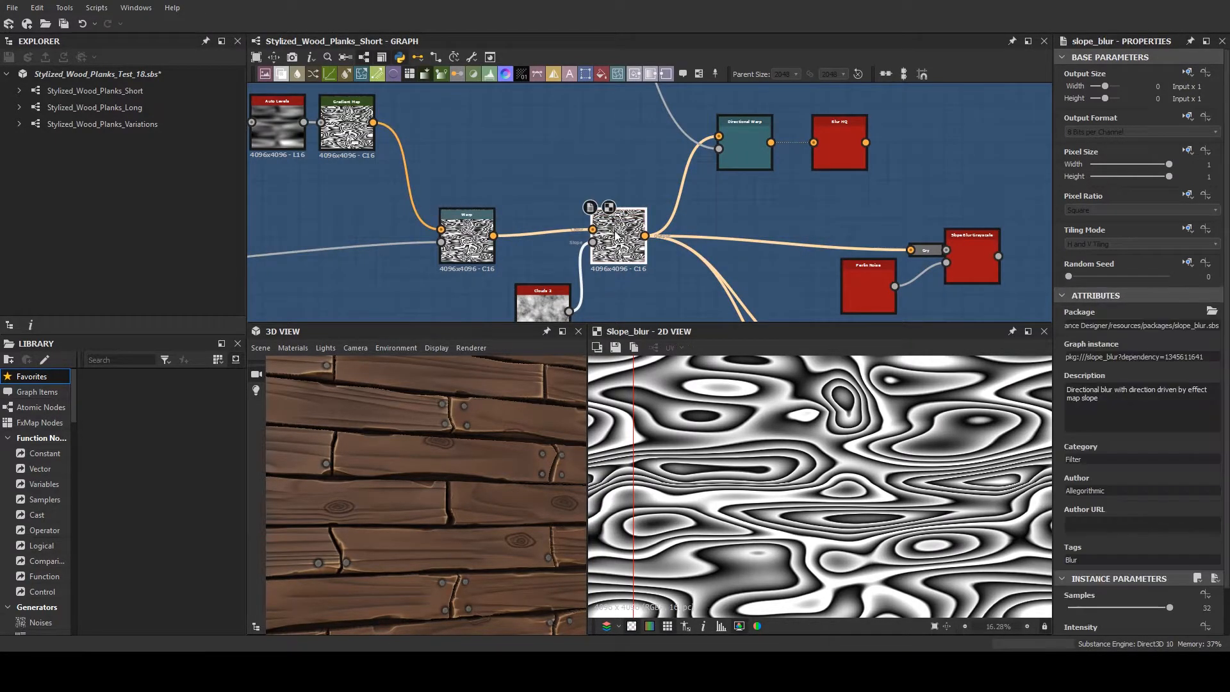
{"action": "scroll", "coordinate": [660, 245], "scroll_direction": "down", "scroll_amount": 2}
{"action": "scroll", "coordinate": [660, 247], "scroll_direction": "up", "scroll_amount": 5}
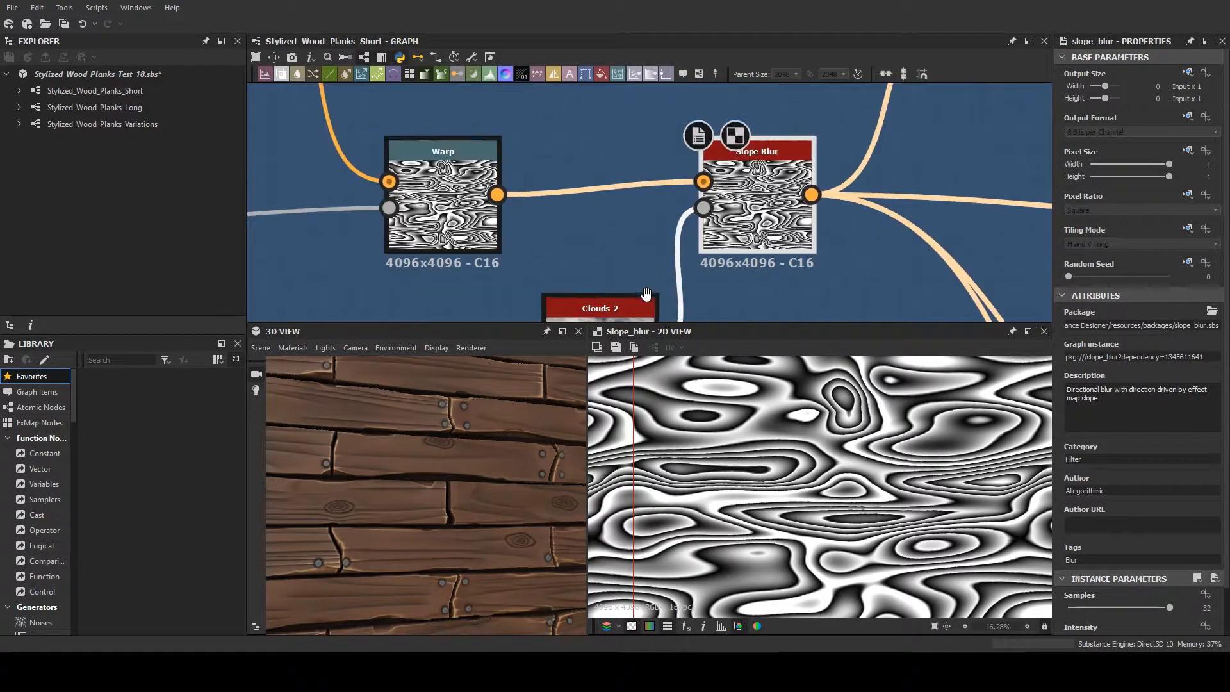
{"action": "scroll", "coordinate": [805, 485], "scroll_direction": "up", "scroll_amount": 2}
{"action": "scroll", "coordinate": [804, 468], "scroll_direction": "up", "scroll_amount": 6}
{"action": "left_click", "coordinate": [459, 148]}
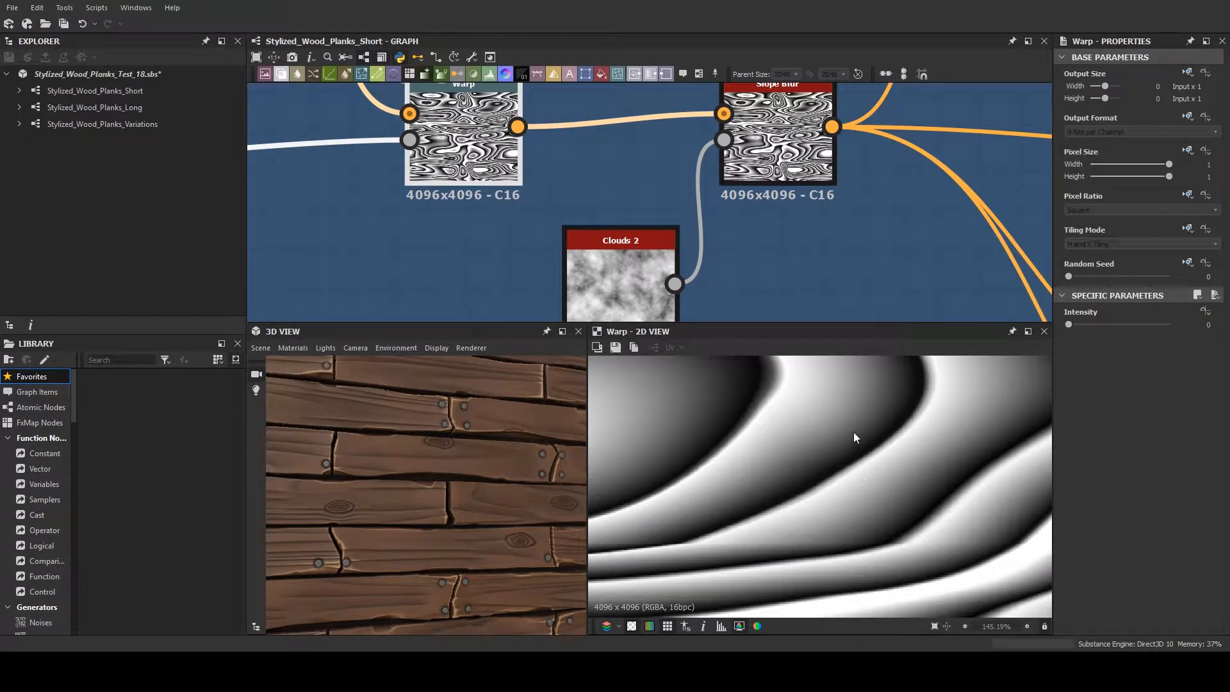
{"action": "left_click", "coordinate": [778, 138]}
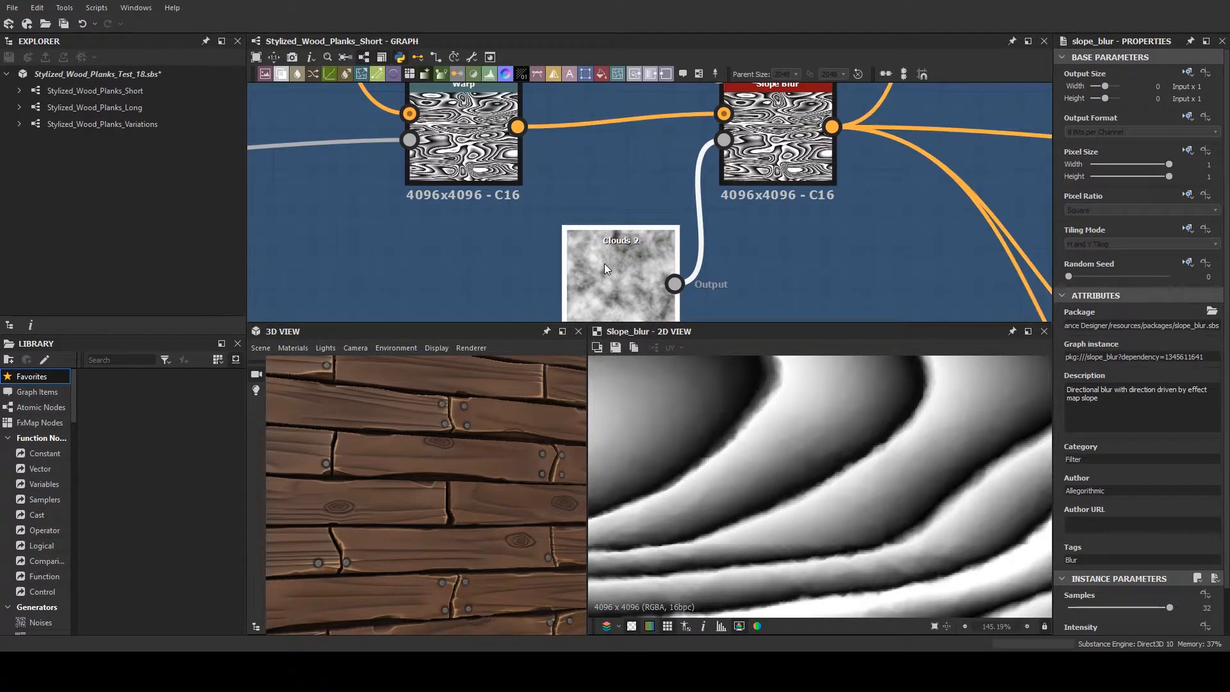
- Move the Clouds 2 node slightly up and toward the Warp node, and select the Slope Blur node again
{"action": "left_click_drag", "start_coordinate": [604, 264], "coordinate": [590, 248]}
{"action": "left_click", "coordinate": [763, 129]}
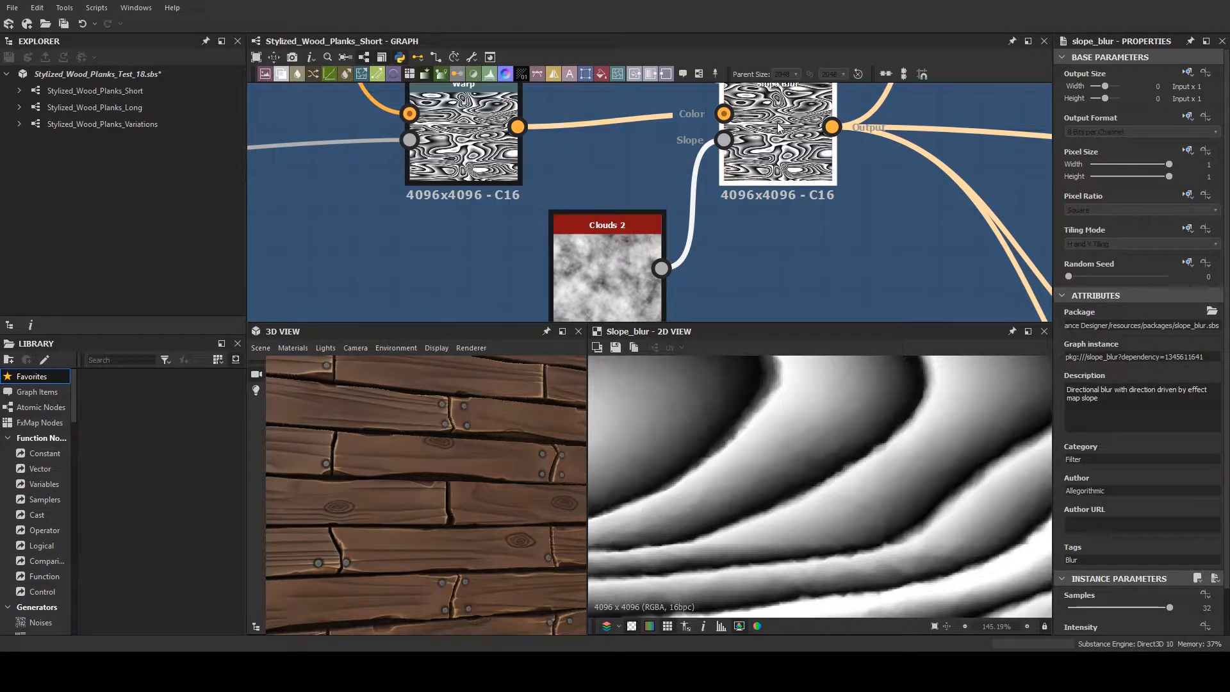
- Preview the Directional Warp node fed by the Slope Blur, and the Make It Tile Photo Grayscale node that follows it
{"action": "scroll", "coordinate": [818, 181], "scroll_direction": "down", "scroll_amount": 5}
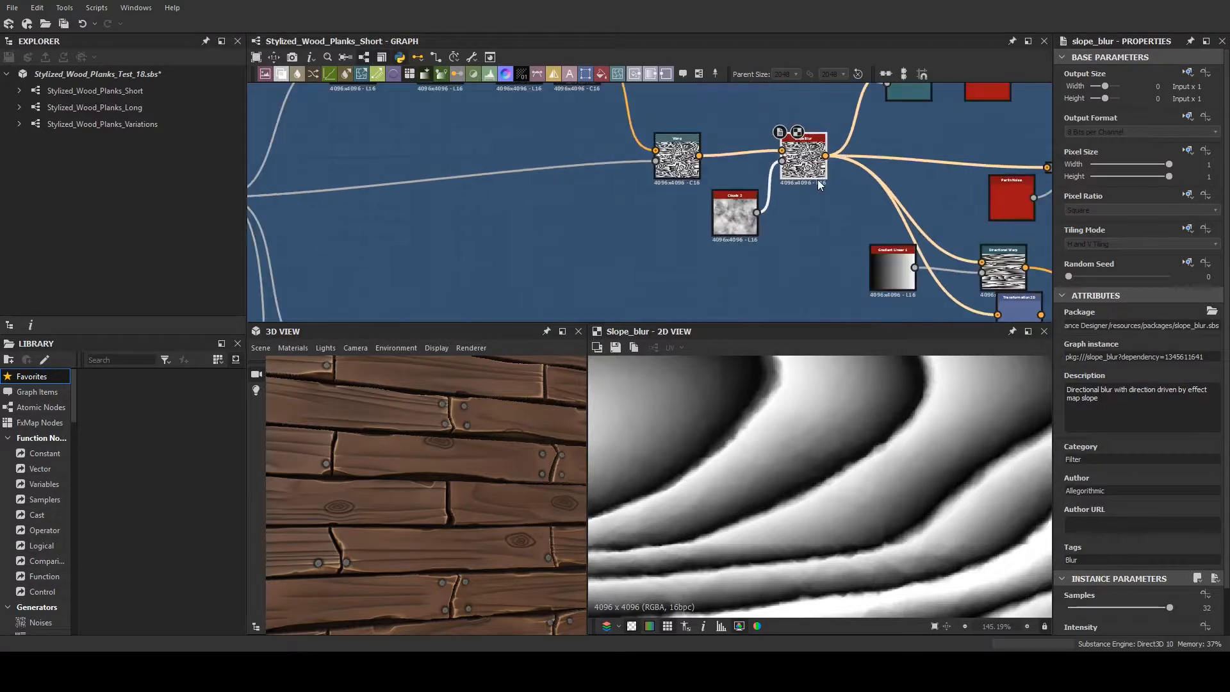
{"action": "scroll", "coordinate": [787, 183], "scroll_direction": "up", "scroll_amount": 1}
{"action": "middle_click_drag", "start_coordinate": [774, 182], "coordinate": [328, 195]}
{"action": "scroll", "coordinate": [333, 195], "scroll_direction": "down", "scroll_amount": 3}
{"action": "middle_click_drag", "start_coordinate": [488, 213], "coordinate": [466, 82]}
{"action": "scroll", "coordinate": [489, 222], "scroll_direction": "up", "scroll_amount": 1}
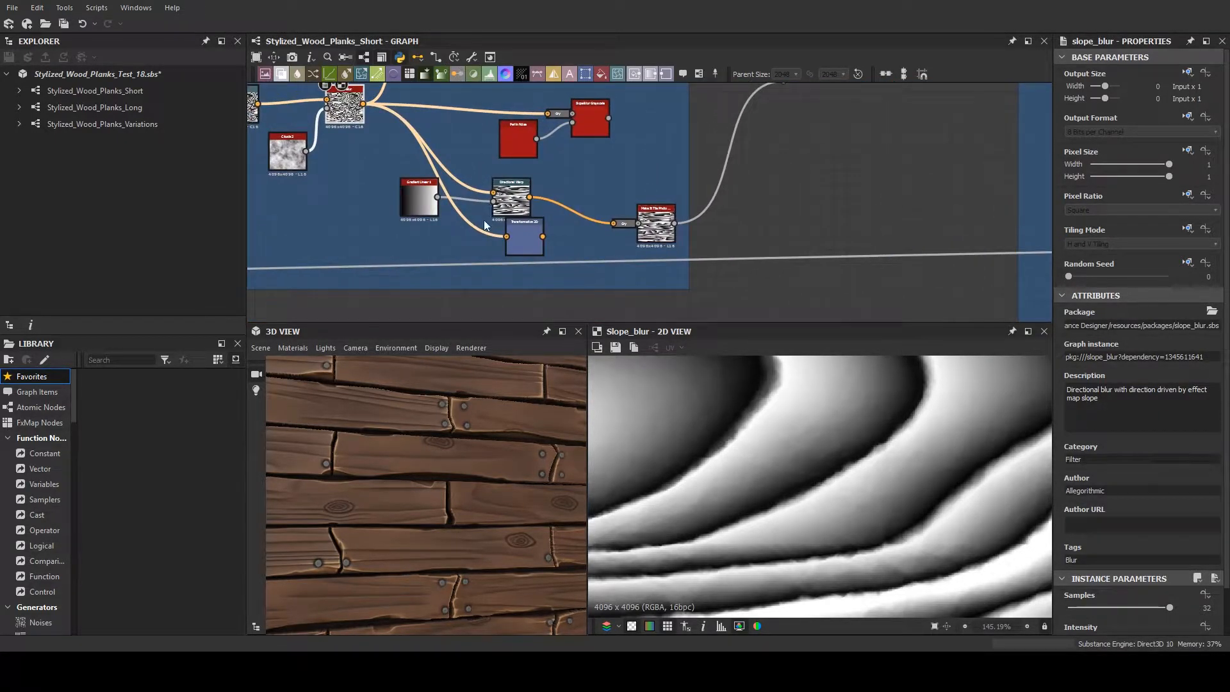
{"action": "left_click", "coordinate": [511, 199]}
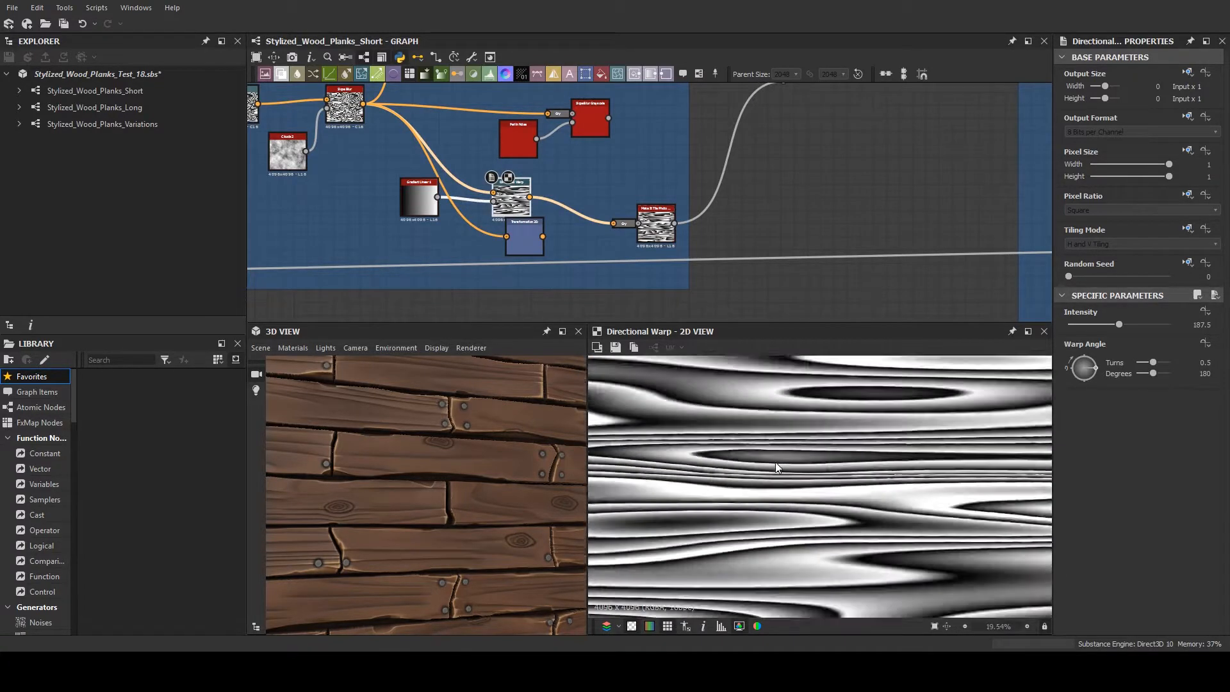
{"action": "scroll", "coordinate": [774, 459], "scroll_direction": "down", "scroll_amount": 8}
{"action": "left_click", "coordinate": [649, 241]}
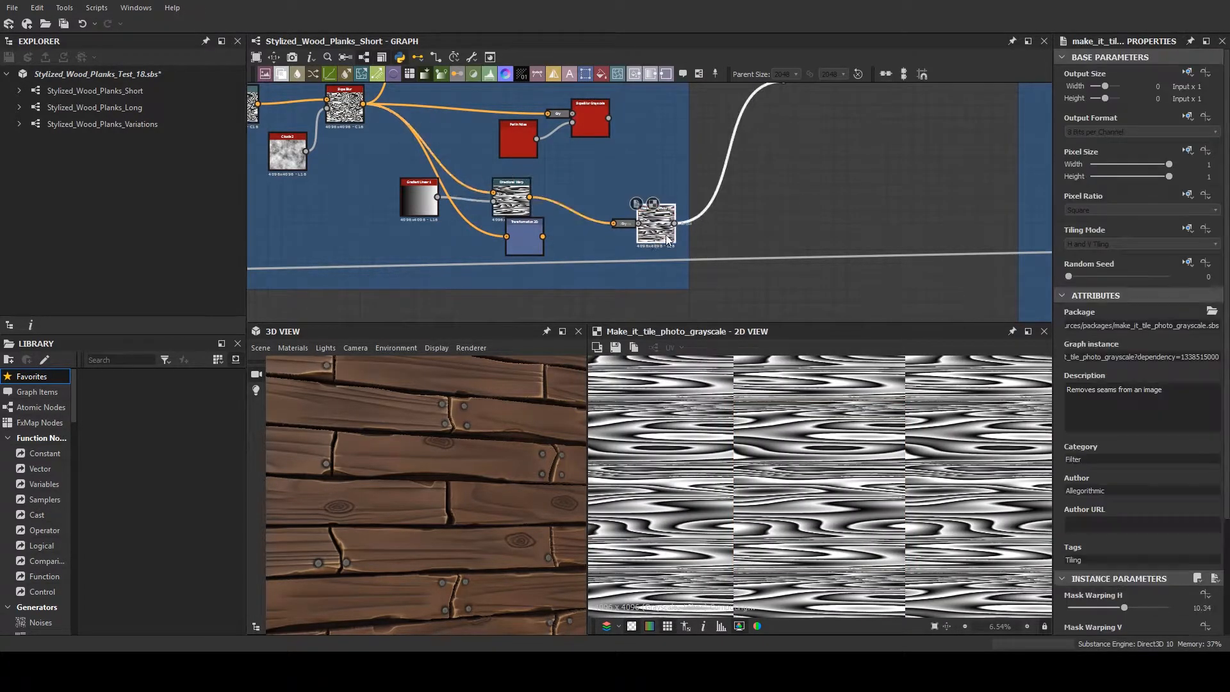
{"action": "scroll", "coordinate": [724, 211], "scroll_direction": "down", "scroll_amount": 5}
- Follow the major grain output past the Knot Creation frame and preview the standalone Directional Warp node above it
{"action": "middle_click_drag", "start_coordinate": [724, 211], "coordinate": [443, 278]}
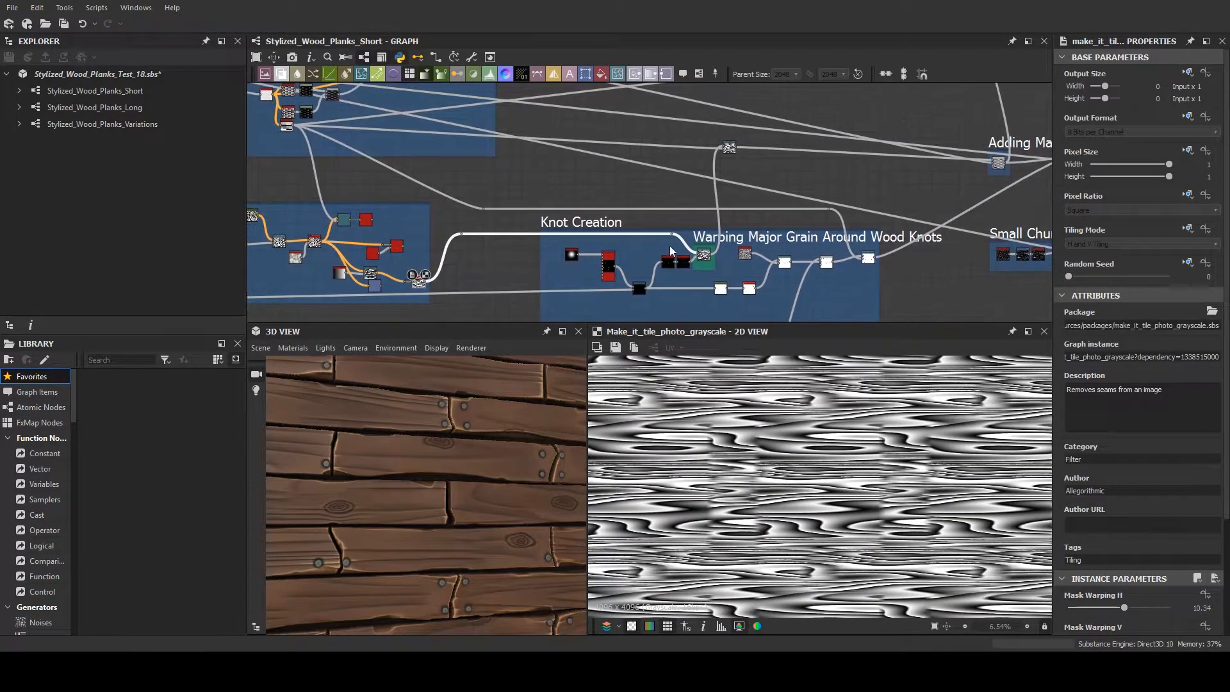
{"action": "scroll", "coordinate": [694, 254], "scroll_direction": "up", "scroll_amount": 9}
{"action": "scroll", "coordinate": [756, 256], "scroll_direction": "down", "scroll_amount": 5}
{"action": "scroll", "coordinate": [653, 132], "scroll_direction": "up", "scroll_amount": 10}
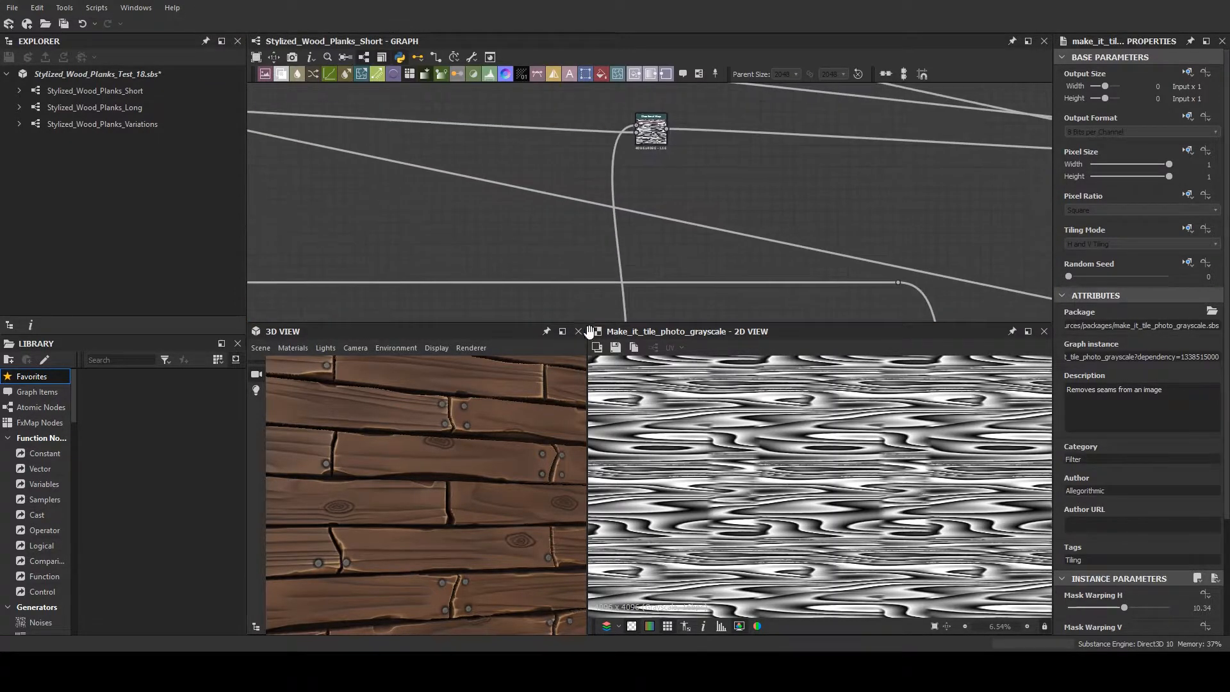
{"action": "left_click", "coordinate": [654, 131]}
{"action": "middle_click_drag", "start_coordinate": [721, 191], "coordinate": [689, 225]}
{"action": "scroll", "coordinate": [689, 225], "scroll_direction": "up", "scroll_amount": 7}
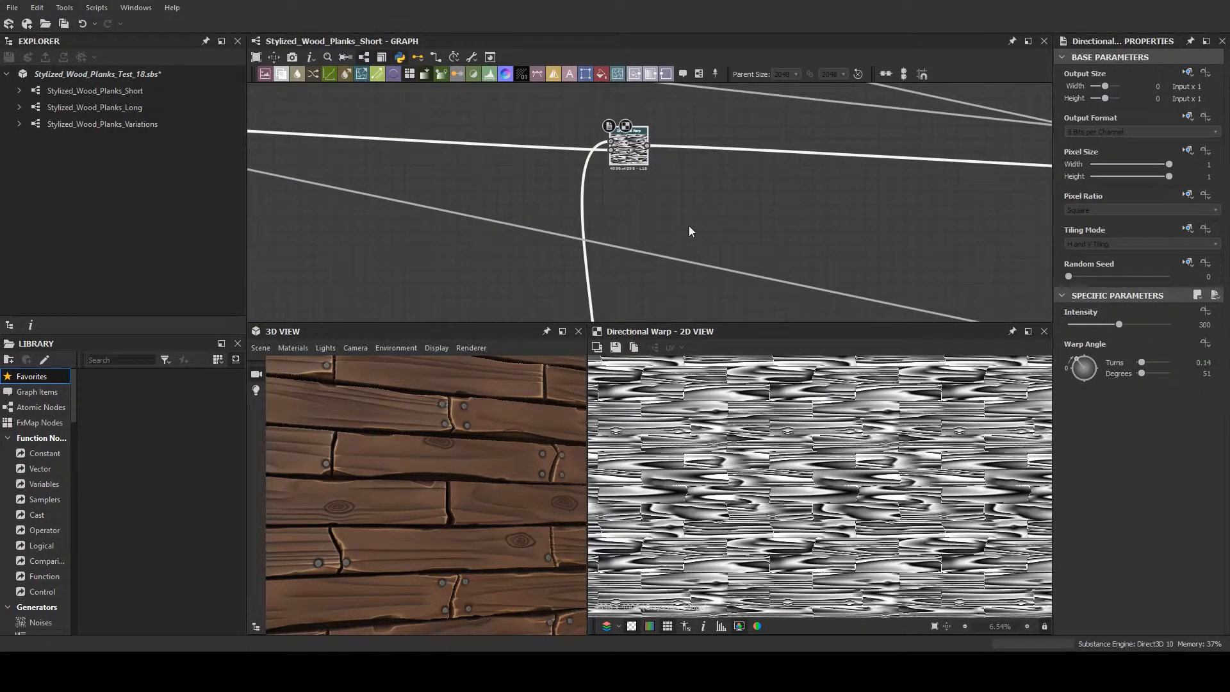
- Examine the Directional Warp output up close and preview the Warp image that feeds it
{"action": "middle_click_drag", "start_coordinate": [640, 157], "coordinate": [748, 290]}
{"action": "scroll", "coordinate": [748, 259], "scroll_direction": "up", "scroll_amount": 2}
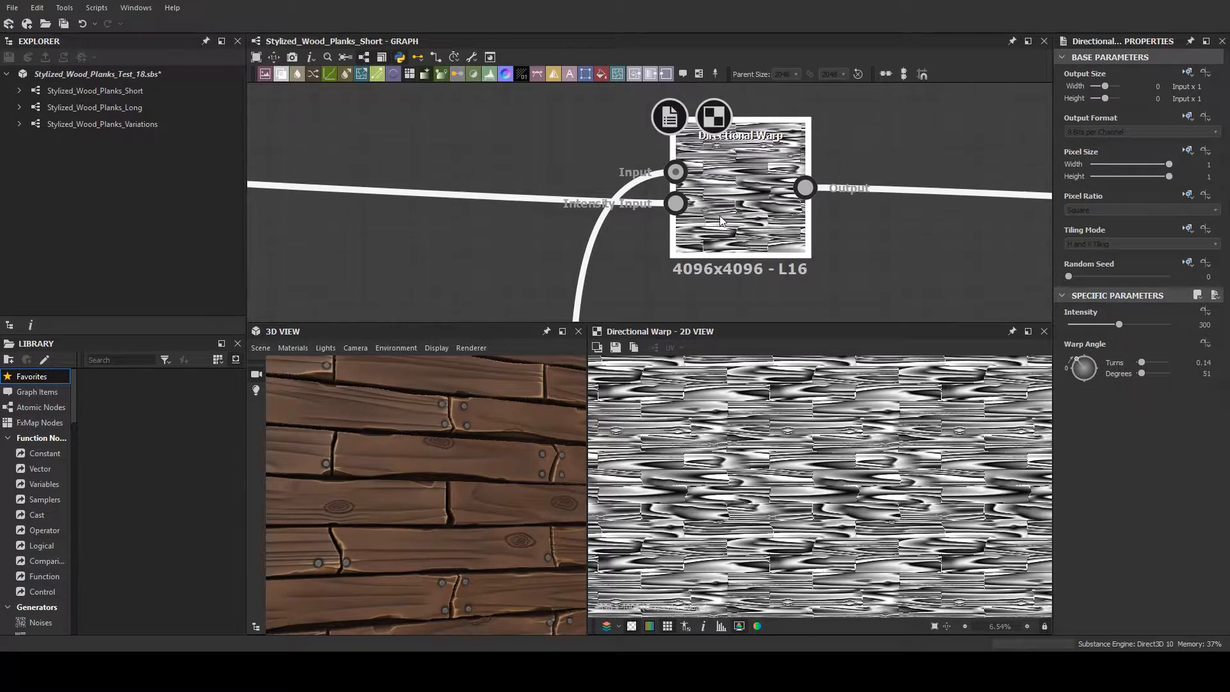
{"action": "scroll", "coordinate": [767, 398], "scroll_direction": "up", "scroll_amount": 4}
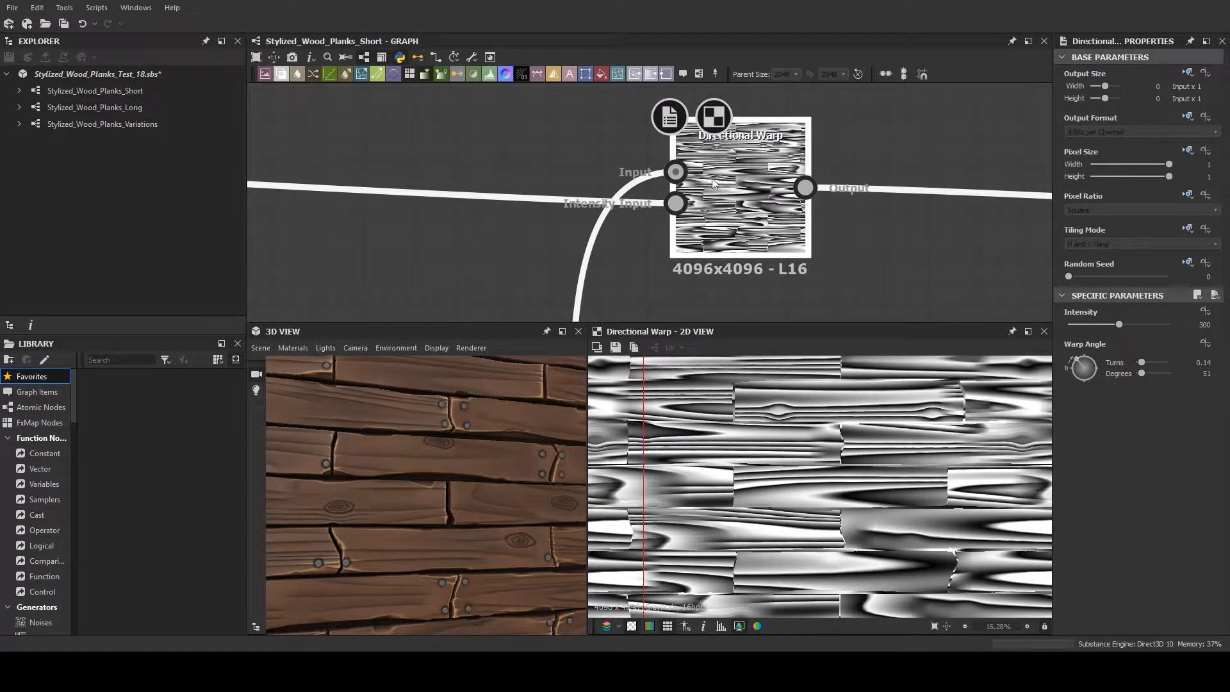
{"action": "left_click", "coordinate": [676, 204]}
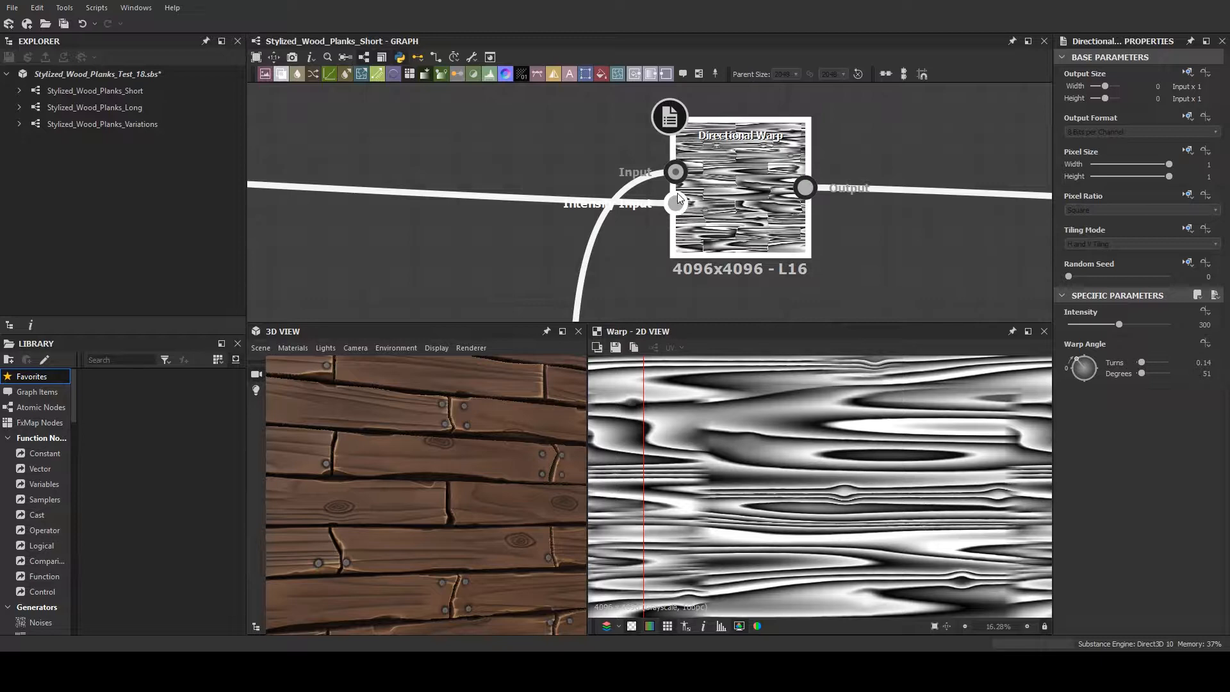
{"action": "scroll", "coordinate": [862, 510], "scroll_direction": "down", "scroll_amount": 2}
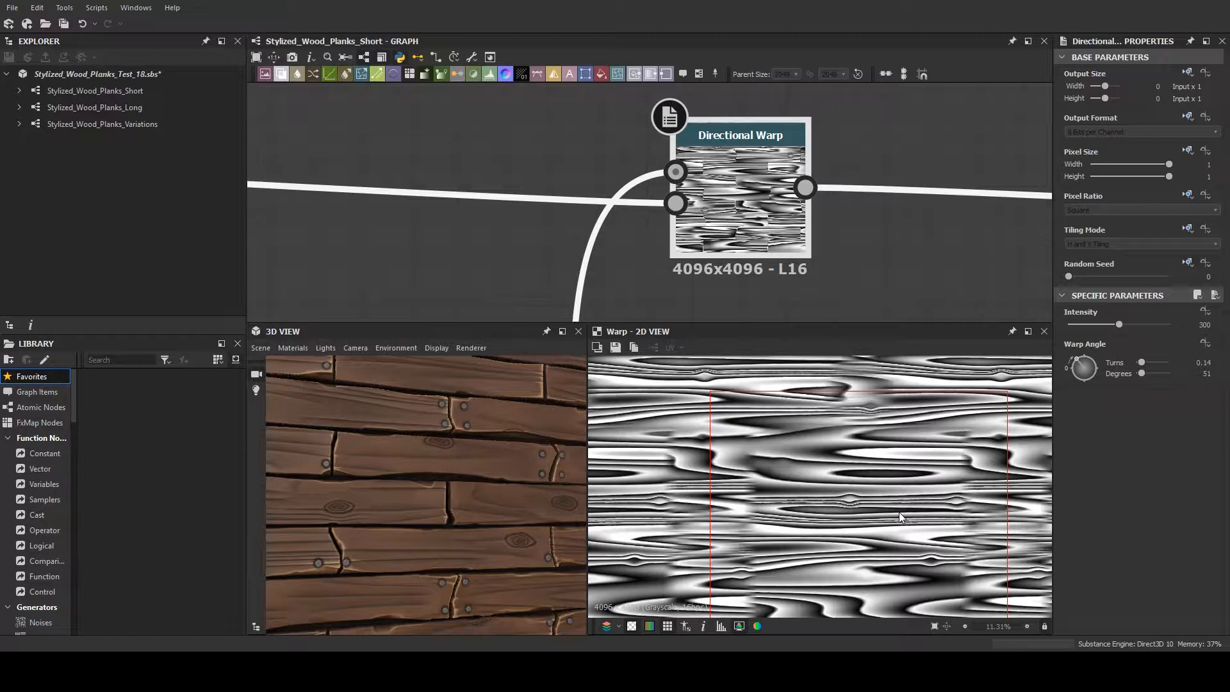
- Inspect the wood grain where neighbouring planks meet on the 3D planks, down to their lower edge
{"action": "scroll", "coordinate": [423, 495], "scroll_direction": "up", "scroll_amount": 5}
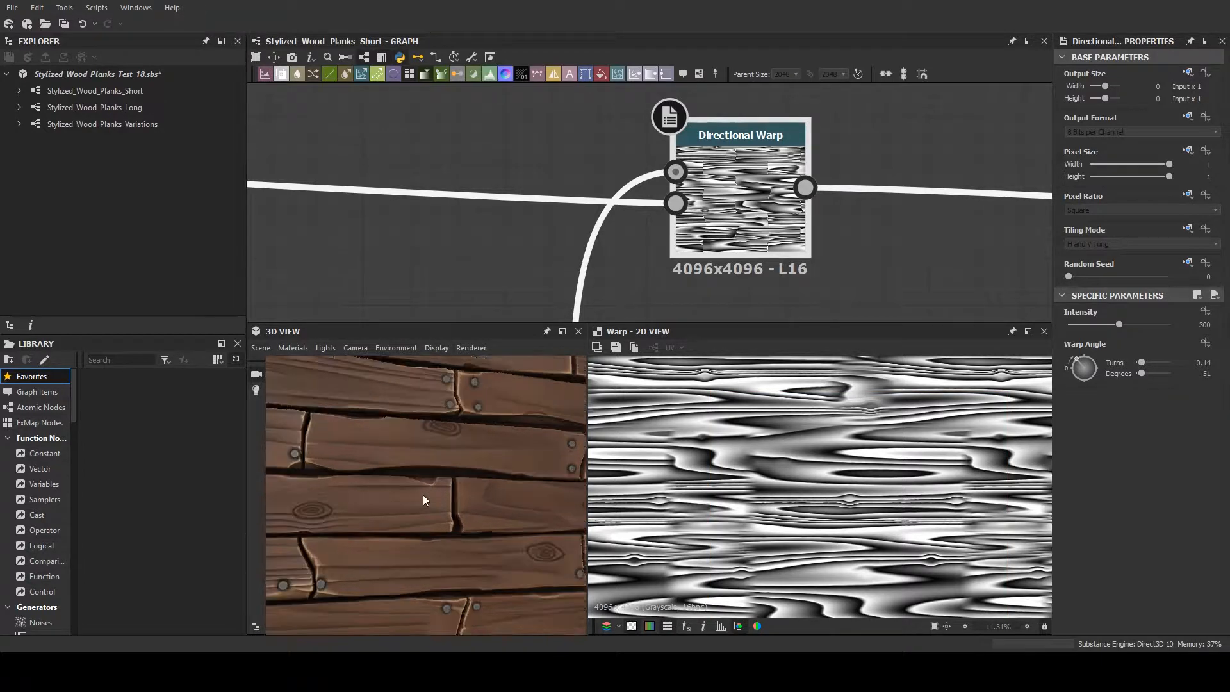
{"action": "middle_click_drag", "start_coordinate": [390, 504], "coordinate": [420, 475]}
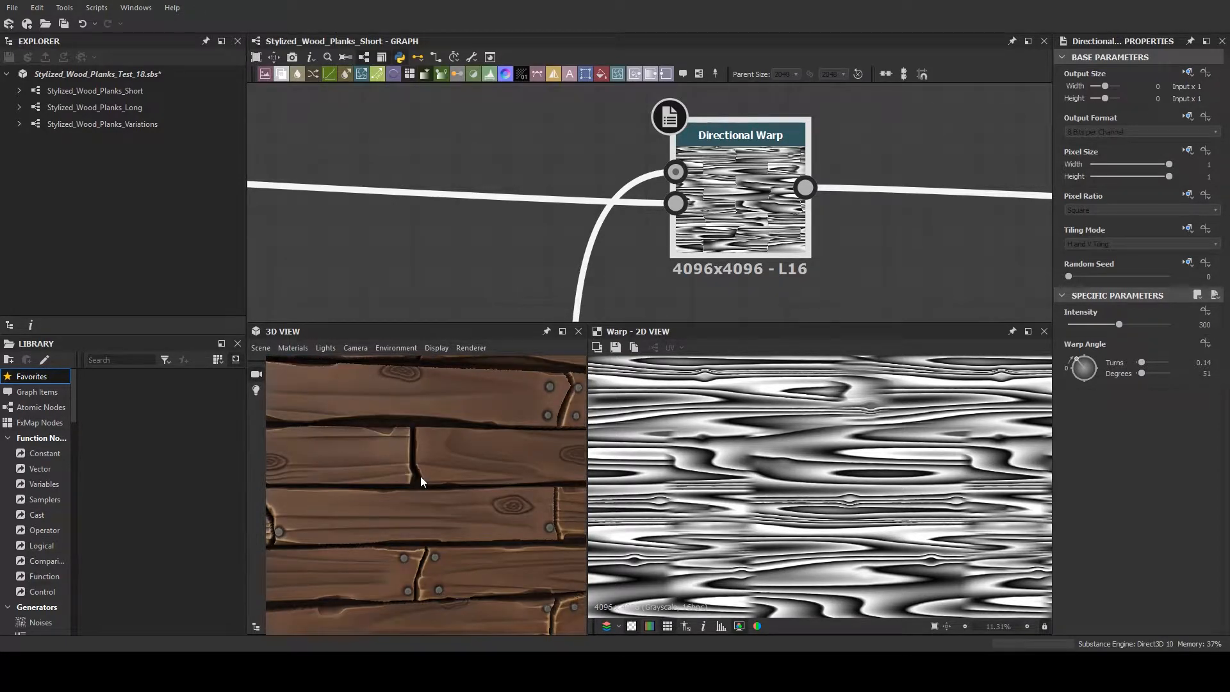
{"action": "scroll", "coordinate": [398, 456], "scroll_direction": "down", "scroll_amount": 3}
{"action": "scroll", "coordinate": [413, 574], "scroll_direction": "up", "scroll_amount": 4}
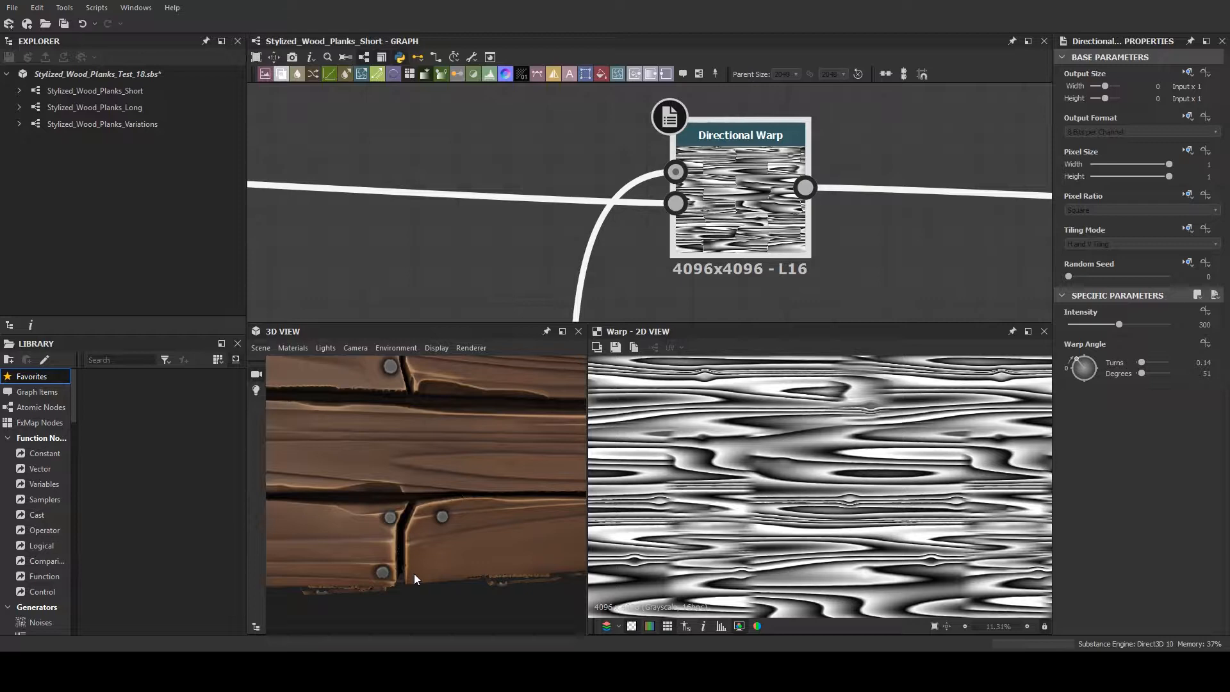
{"action": "scroll", "coordinate": [346, 567], "scroll_direction": "up", "scroll_amount": 1}
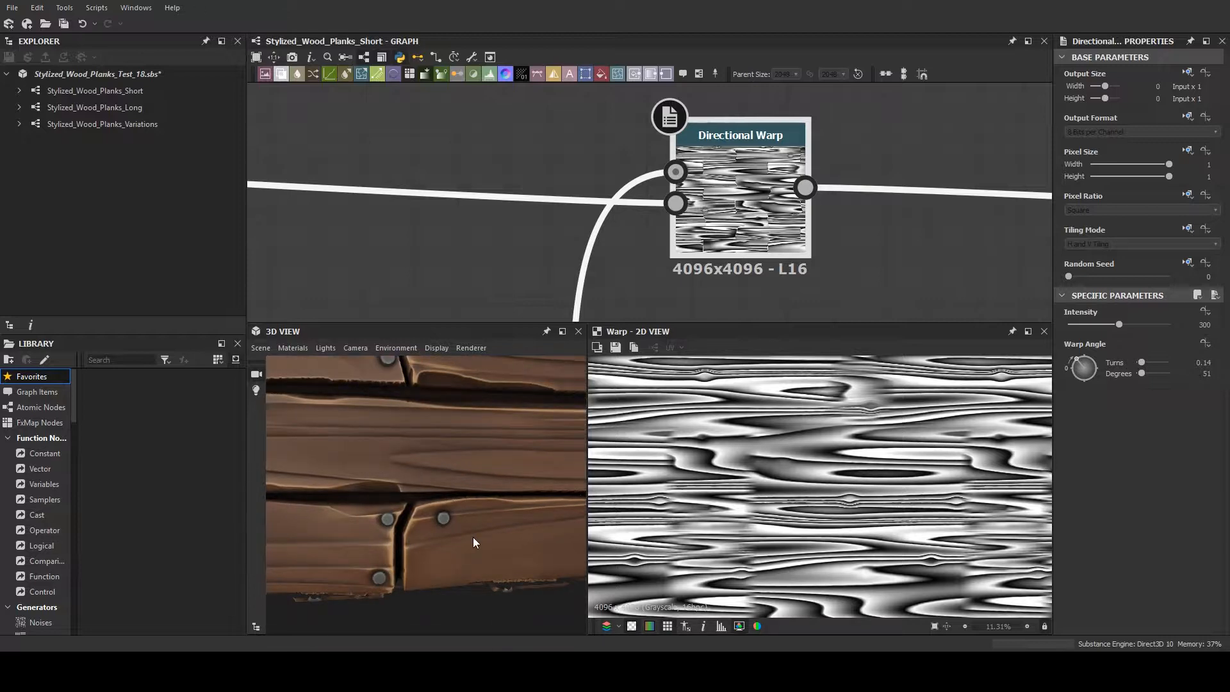
- Preview the Directional Warp output, its Flood Fill to Random Grayscale intensity input, and its Warp image input
{"action": "double_click", "coordinate": [747, 158]}
{"action": "scroll", "coordinate": [700, 193], "scroll_direction": "down", "scroll_amount": 1}
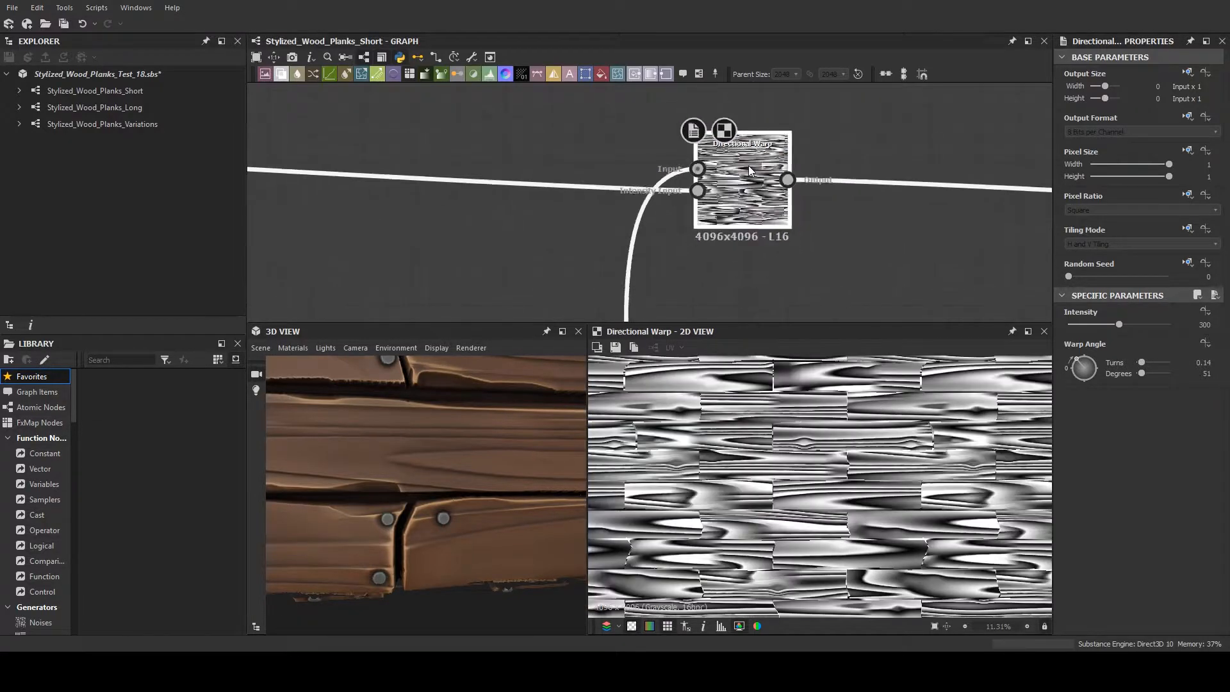
{"action": "double_click", "coordinate": [698, 193]}
{"action": "scroll", "coordinate": [894, 536], "scroll_direction": "down", "scroll_amount": 2}
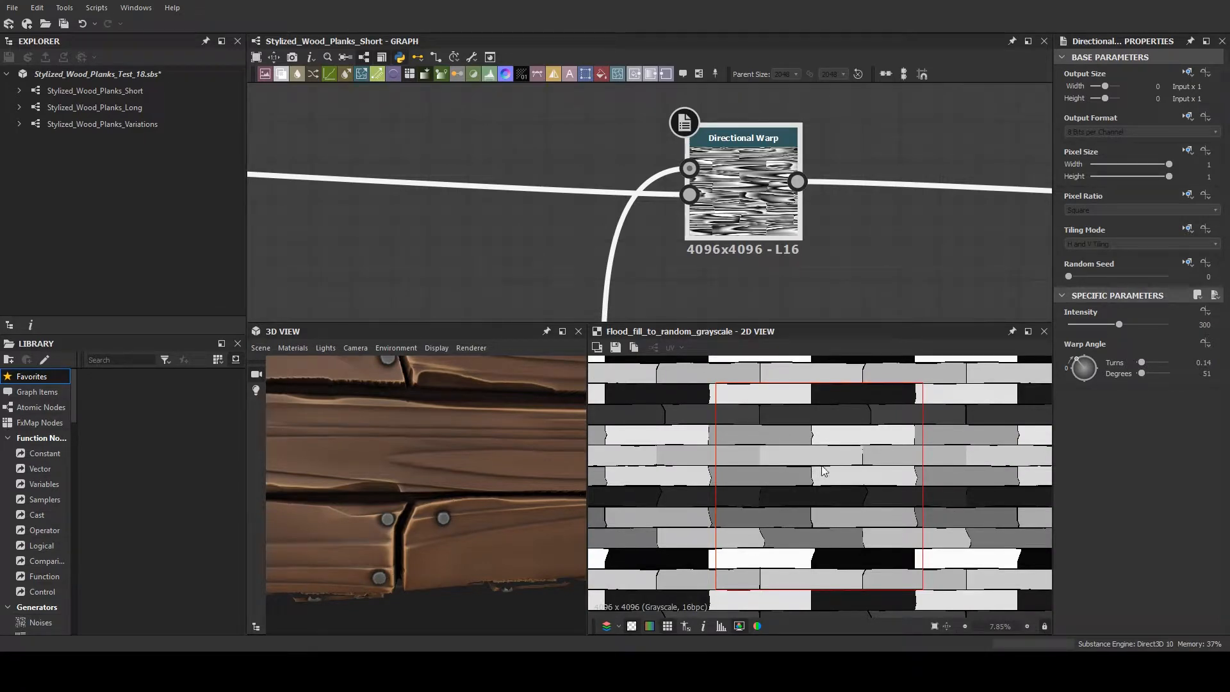
{"action": "scroll", "coordinate": [825, 459], "scroll_direction": "down", "scroll_amount": 1}
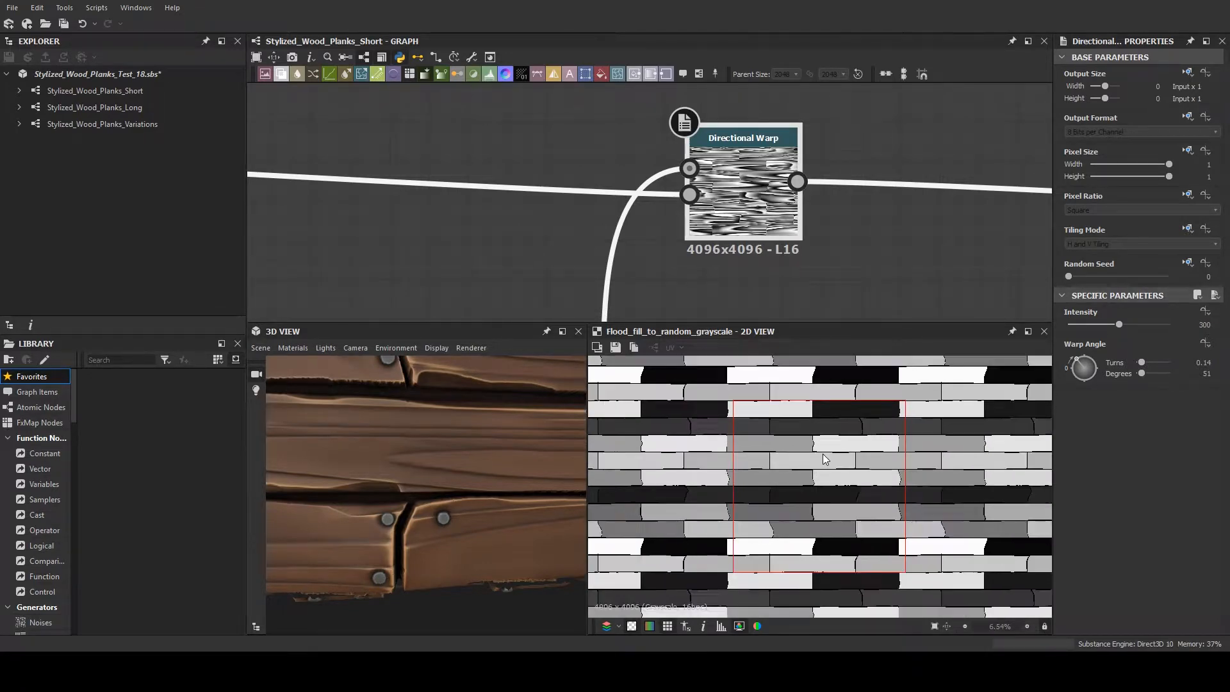
{"action": "double_click", "coordinate": [695, 169]}
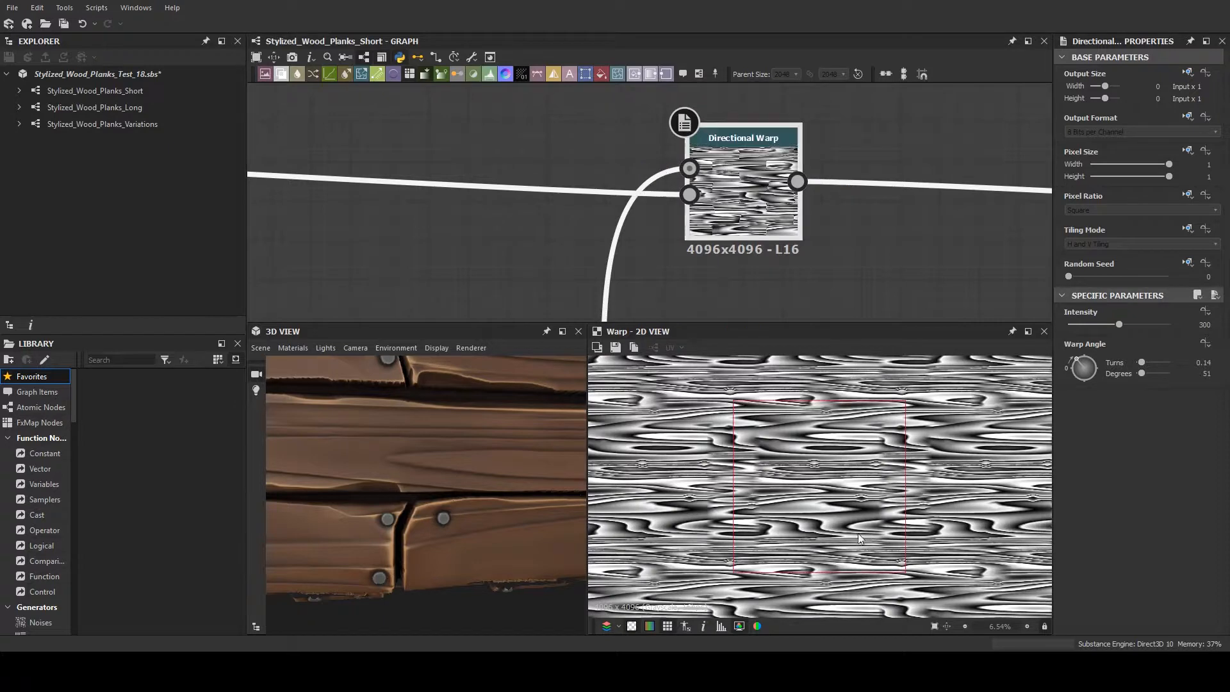
{"action": "scroll", "coordinate": [817, 462], "scroll_direction": "up", "scroll_amount": 3}
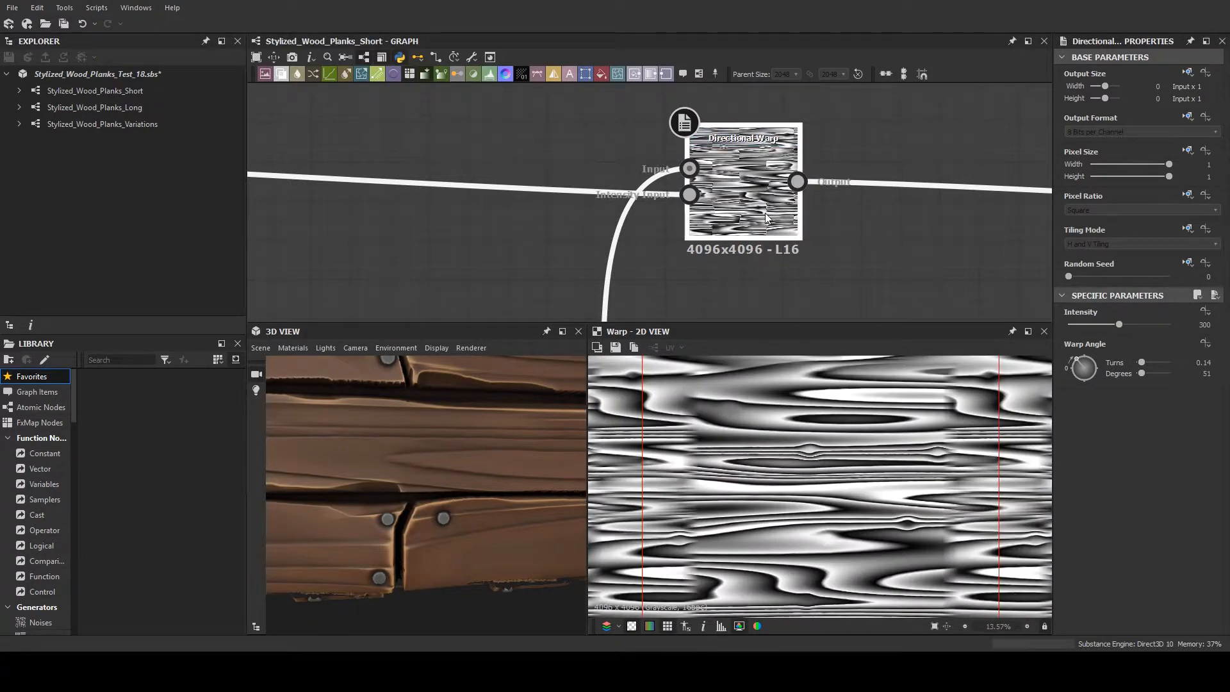
- Preview the Directional Warp node again and examine the grain offsets at the plank edges at high magnification
{"action": "double_click", "coordinate": [762, 203]}
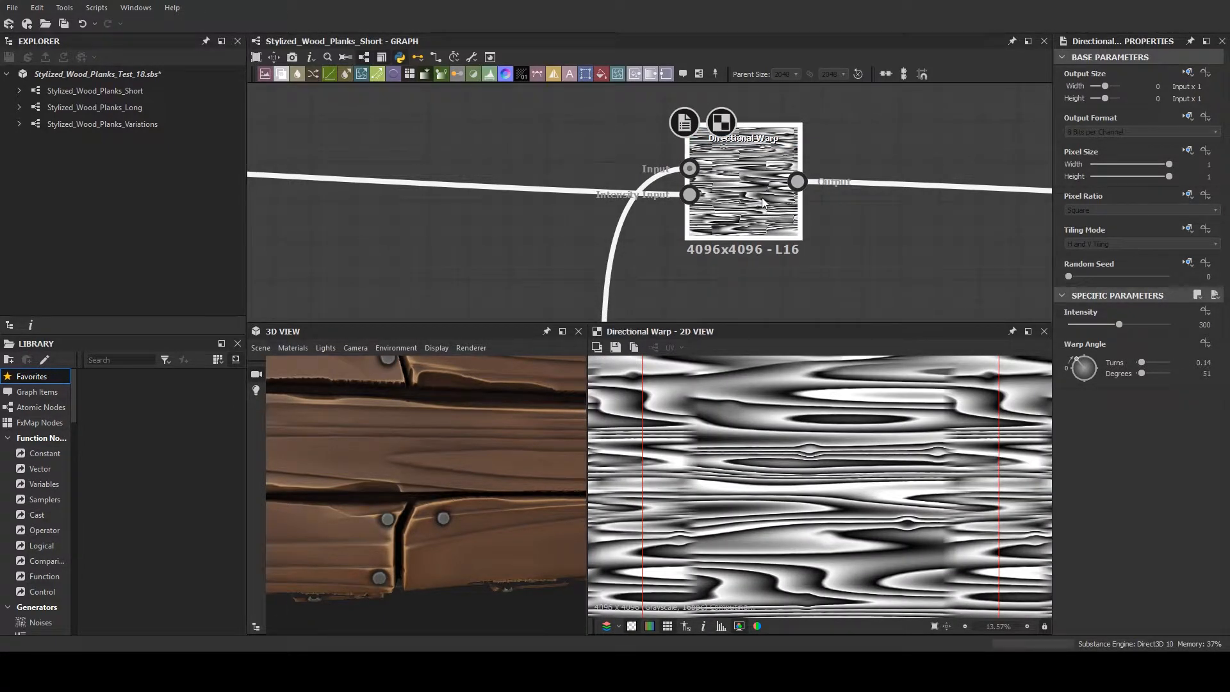
{"action": "scroll", "coordinate": [966, 475], "scroll_direction": "up", "scroll_amount": 2}
{"action": "middle_click_drag", "start_coordinate": [966, 474], "coordinate": [798, 452]}
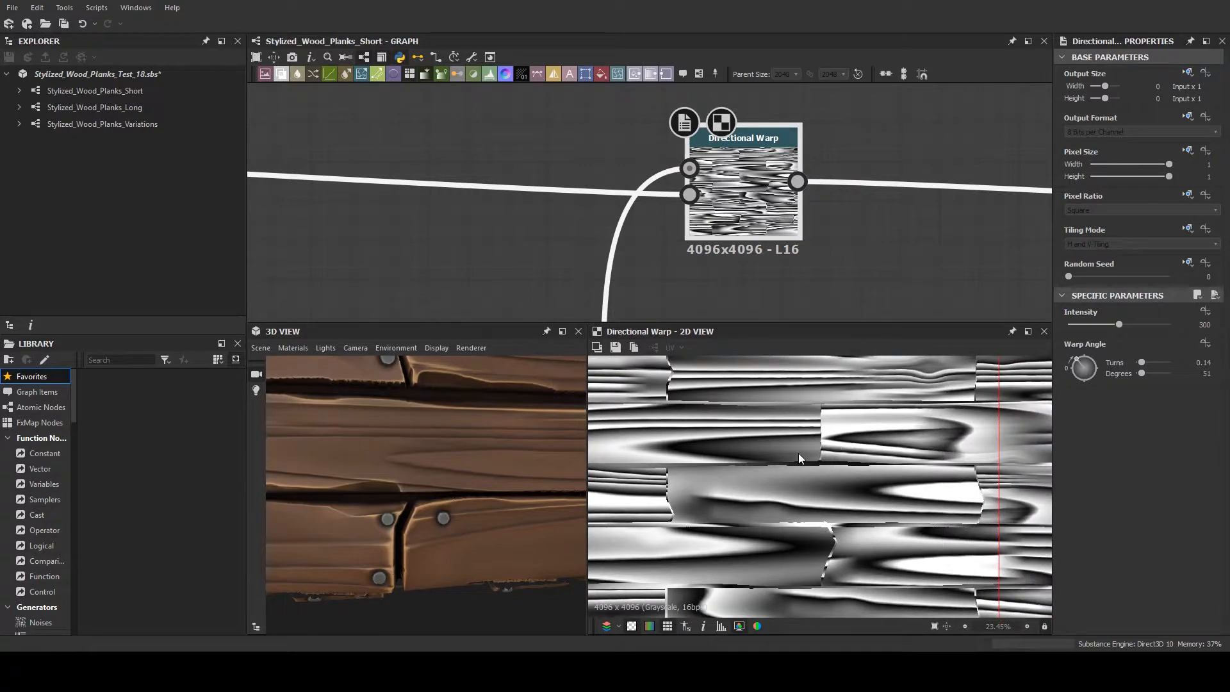
{"action": "scroll", "coordinate": [800, 450], "scroll_direction": "down", "scroll_amount": 1}
{"action": "scroll", "coordinate": [767, 460], "scroll_direction": "up", "scroll_amount": 2}
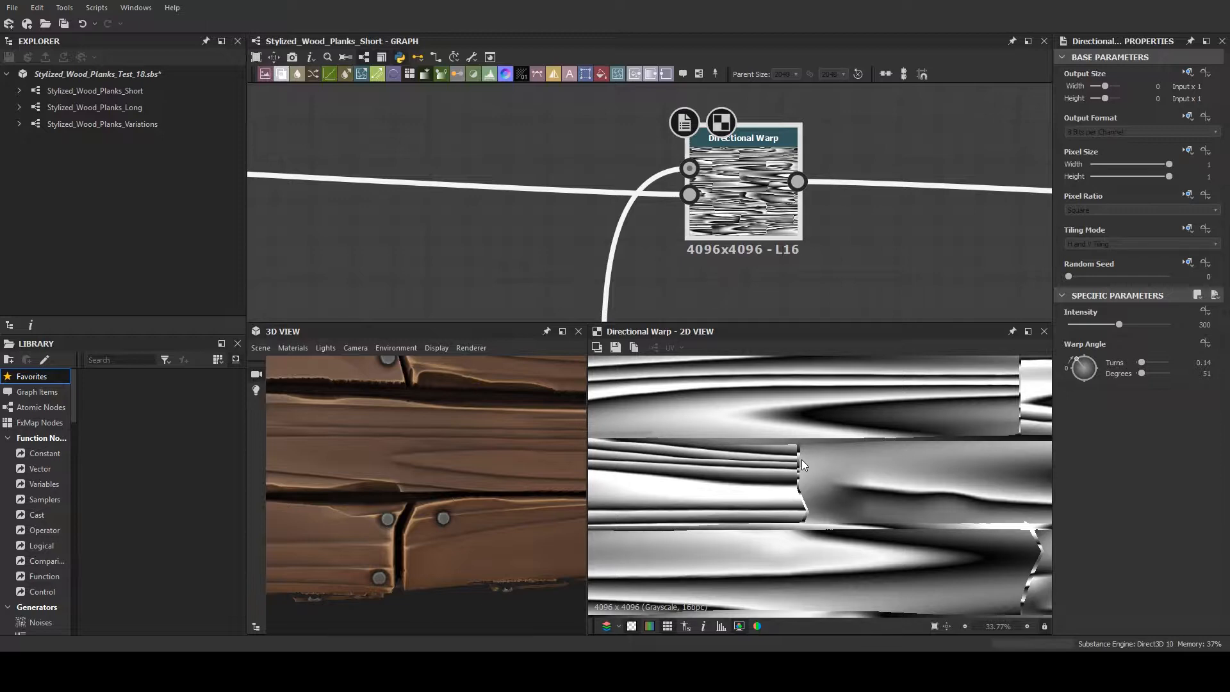
{"action": "scroll", "coordinate": [798, 475], "scroll_direction": "down", "scroll_amount": 1}
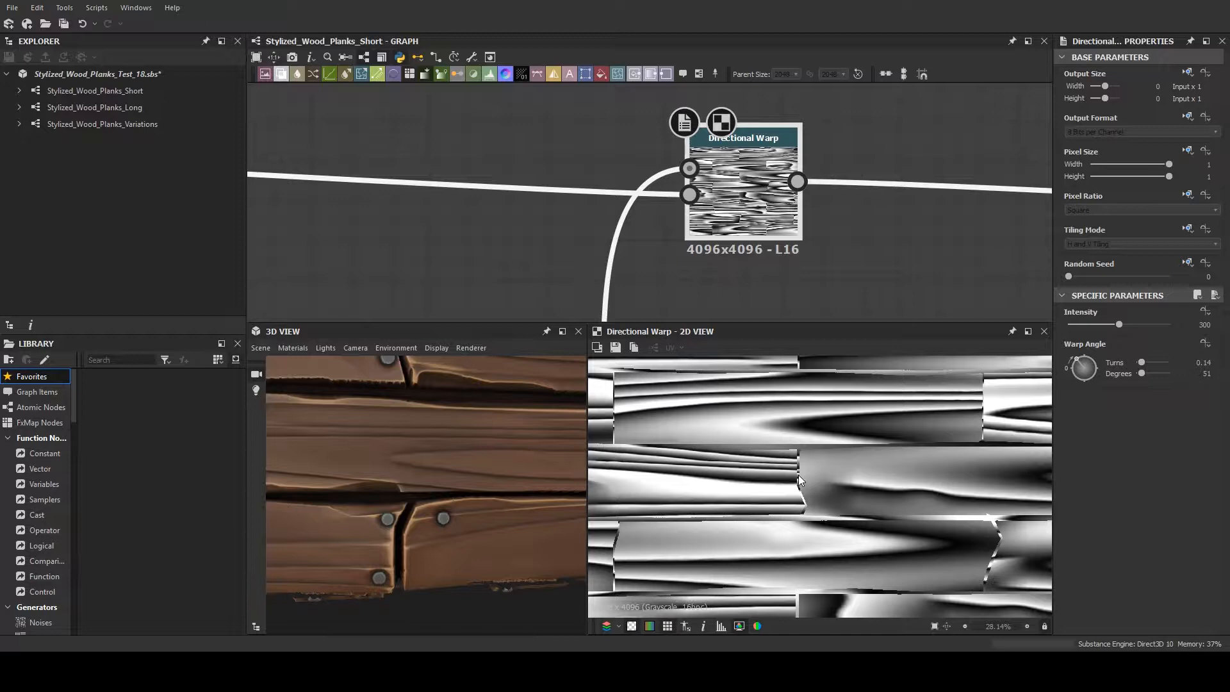
{"action": "middle_click_drag", "start_coordinate": [809, 481], "coordinate": [656, 543]}
- Follow the Directional Warp output to the Adding Major Grain frame and preview its Blend node
{"action": "scroll", "coordinate": [796, 168], "scroll_direction": "down", "scroll_amount": 5}
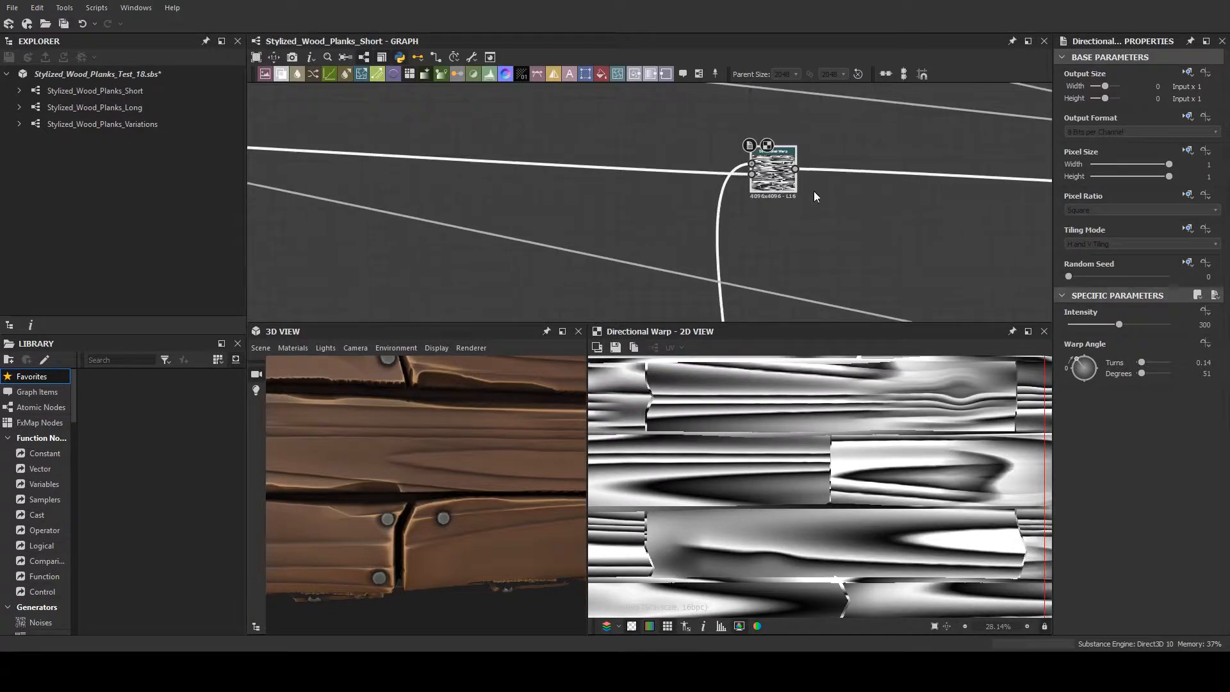
{"action": "middle_click_drag", "start_coordinate": [812, 215], "coordinate": [736, 232]}
{"action": "scroll", "coordinate": [737, 233], "scroll_direction": "down", "scroll_amount": 2}
{"action": "middle_click_drag", "start_coordinate": [754, 307], "coordinate": [444, 252]}
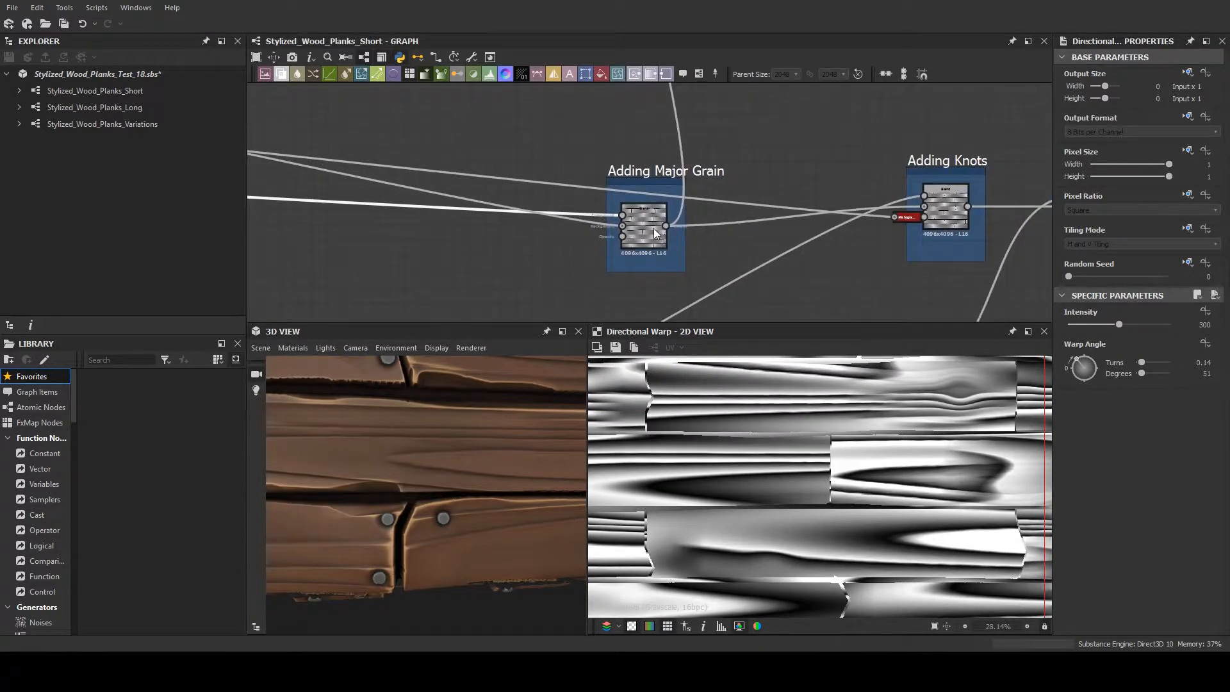
{"action": "double_click", "coordinate": [656, 255]}
{"action": "scroll", "coordinate": [497, 398], "scroll_direction": "down", "scroll_amount": 5}
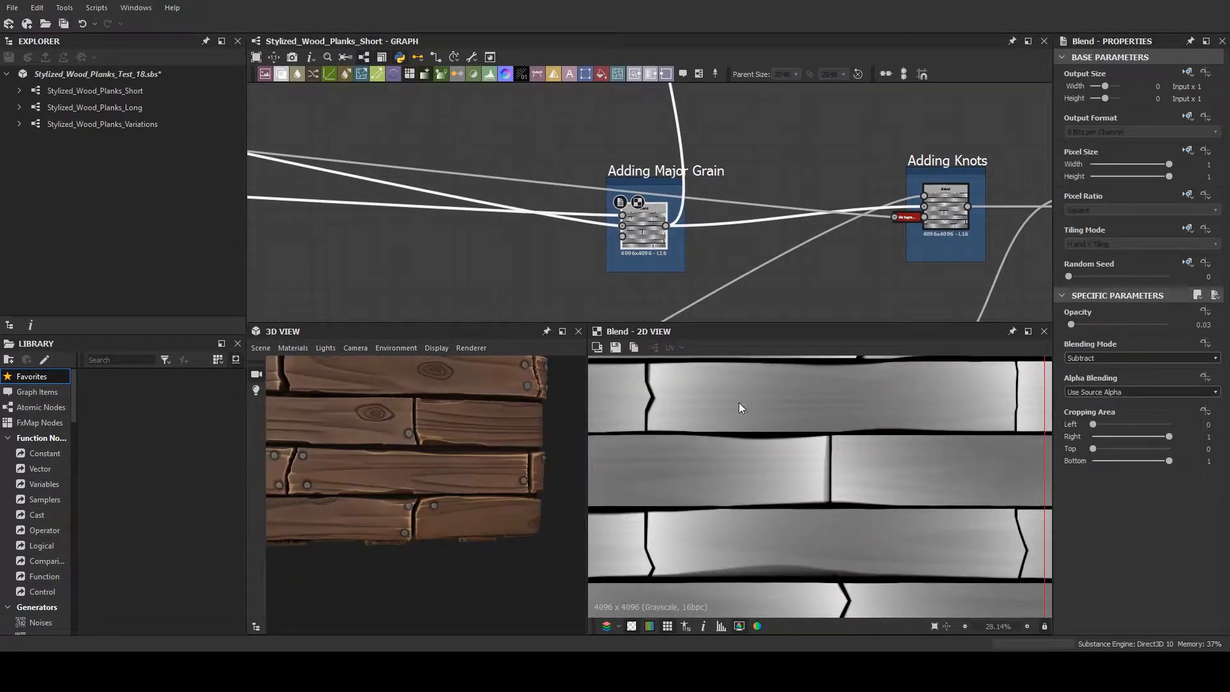
{"action": "scroll", "coordinate": [689, 284], "scroll_direction": "down", "scroll_amount": 1}
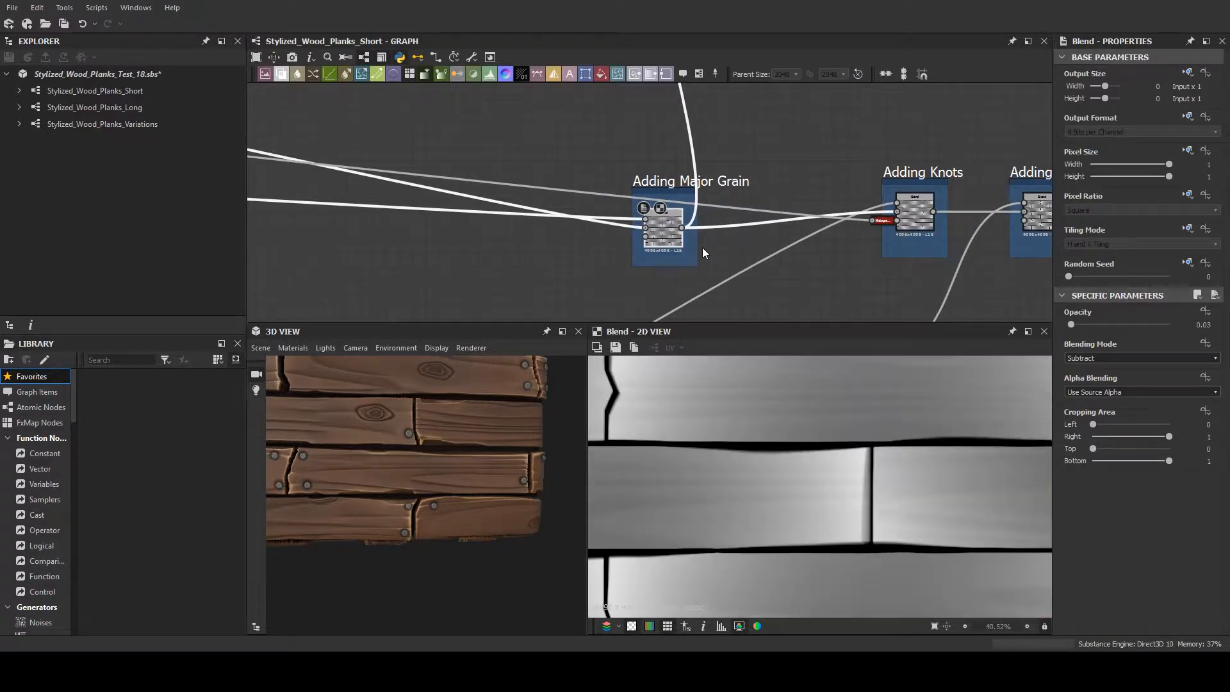
- Examine the connections and Subtract settings of the Adding Major Grain Blend node, and the faint grain in its output at high magnification
{"action": "scroll", "coordinate": [702, 248], "scroll_direction": "down", "scroll_amount": 3}
{"action": "scroll", "coordinate": [669, 222], "scroll_direction": "down", "scroll_amount": 1}
{"action": "middle_click_drag", "start_coordinate": [673, 162], "coordinate": [671, 101]}
{"action": "scroll", "coordinate": [665, 210], "scroll_direction": "up", "scroll_amount": 6}
{"action": "scroll", "coordinate": [662, 186], "scroll_direction": "up", "scroll_amount": 3}
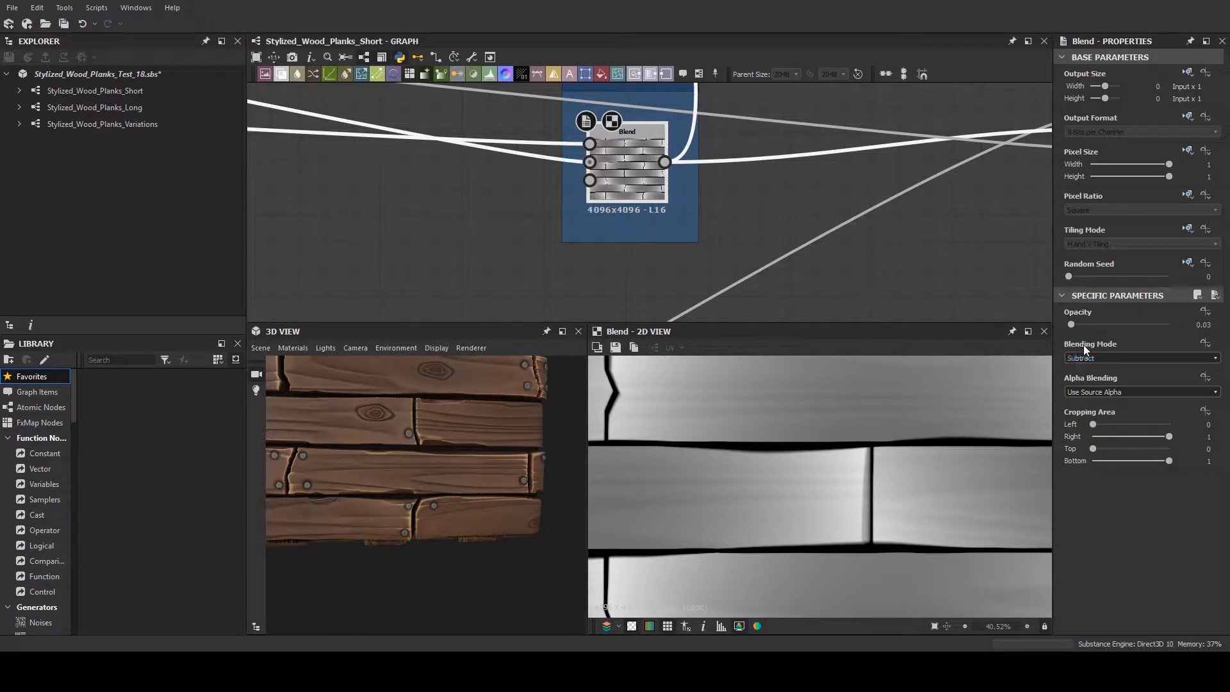
{"action": "scroll", "coordinate": [743, 209], "scroll_direction": "down", "scroll_amount": 2}
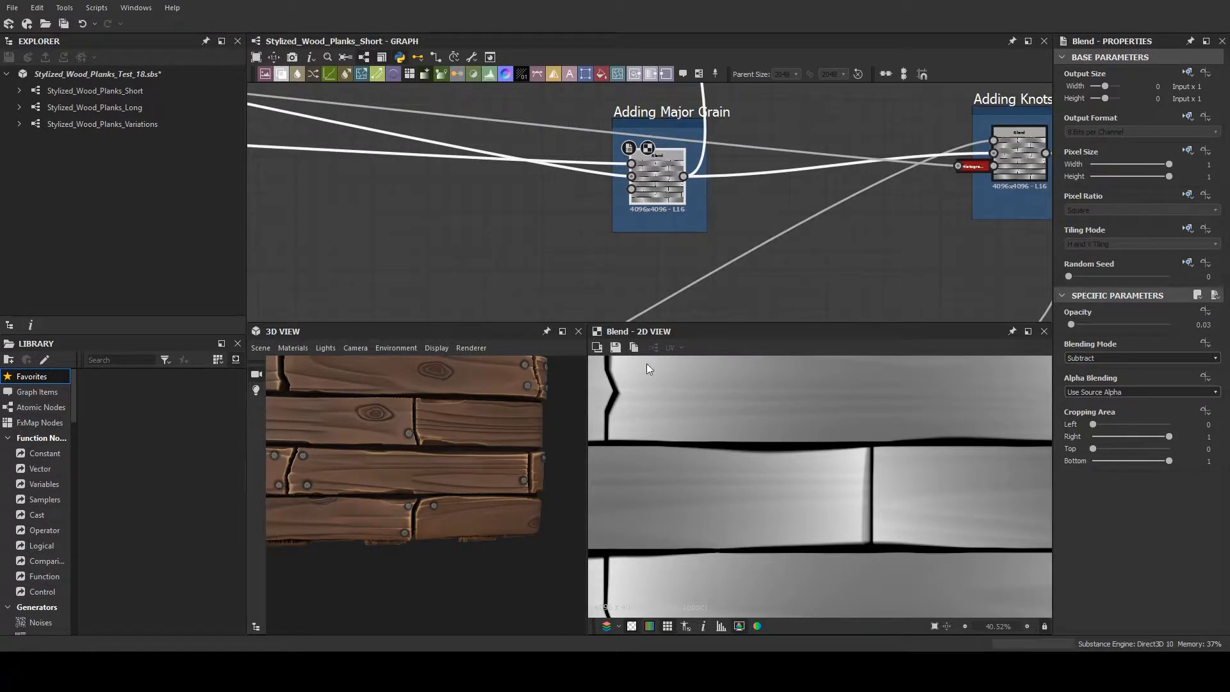
{"action": "scroll", "coordinate": [764, 422], "scroll_direction": "up", "scroll_amount": 5}
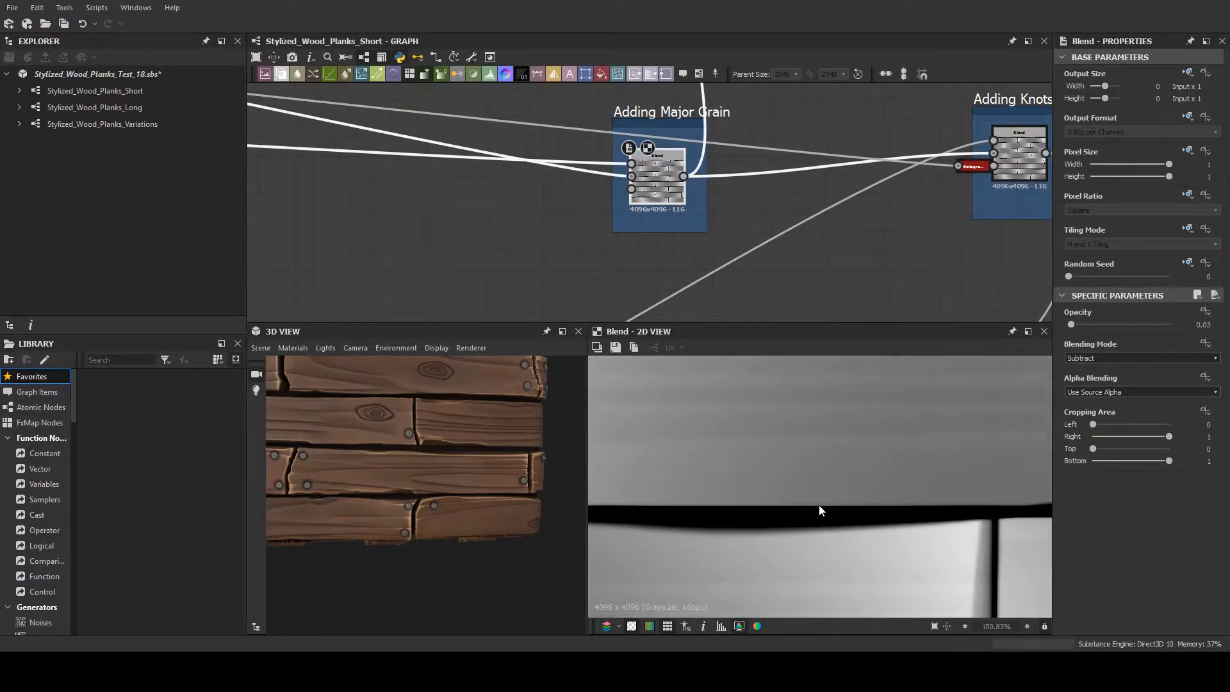
{"action": "middle_click_drag", "start_coordinate": [814, 447], "coordinate": [816, 501]}
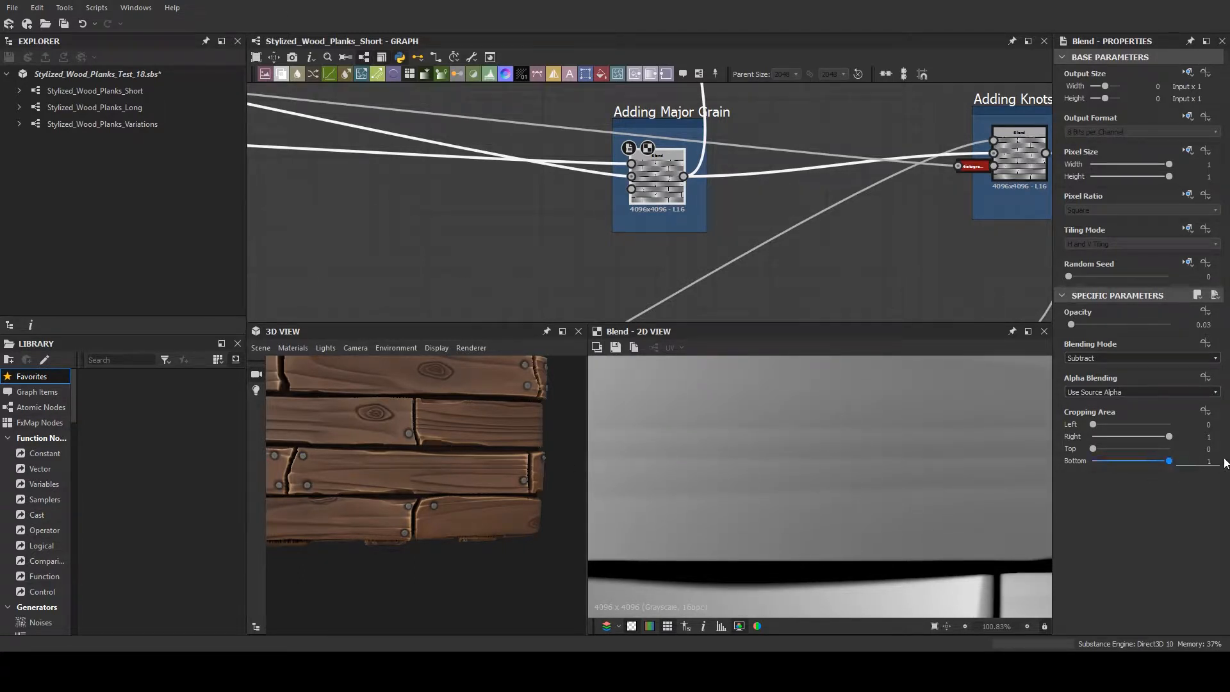
- Try an opacity of 0.26 on the Adding Major Grain Blend node, inspect the 3D planks, and undo the last opacity change
{"action": "left_click_drag", "start_coordinate": [1076, 328], "coordinate": [1094, 325]}
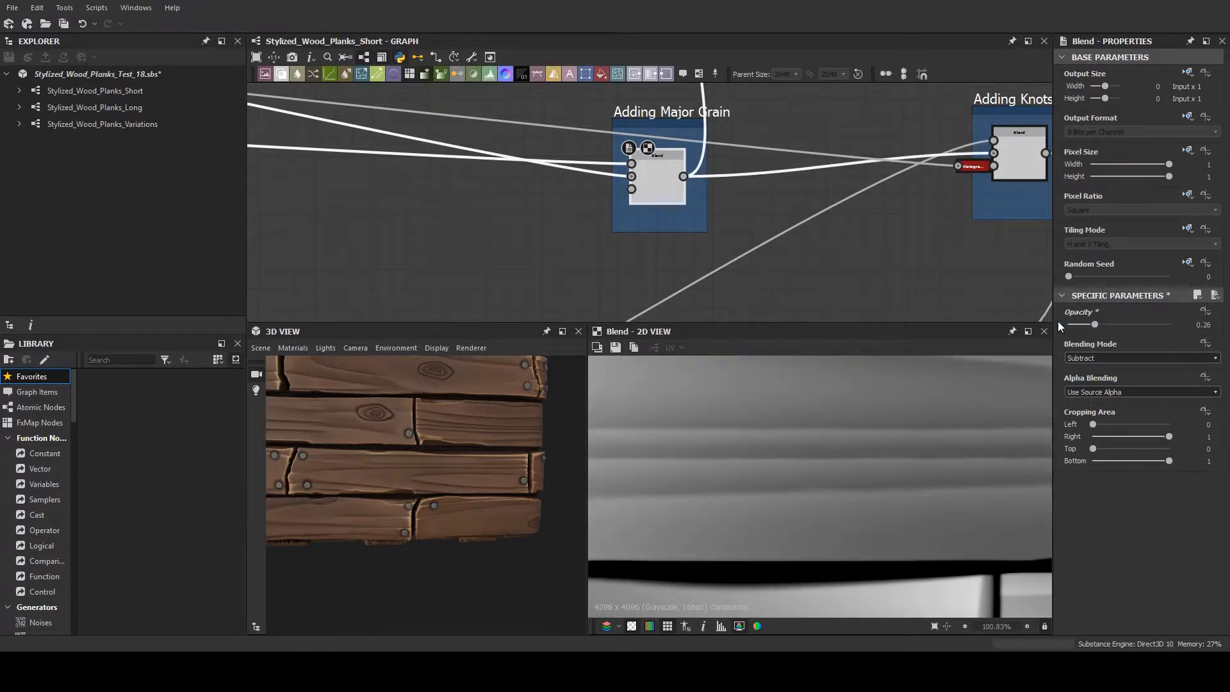
{"action": "scroll", "coordinate": [506, 425], "scroll_direction": "down", "scroll_amount": 2}
{"action": "scroll", "coordinate": [506, 425], "scroll_direction": "down", "scroll_amount": 2}
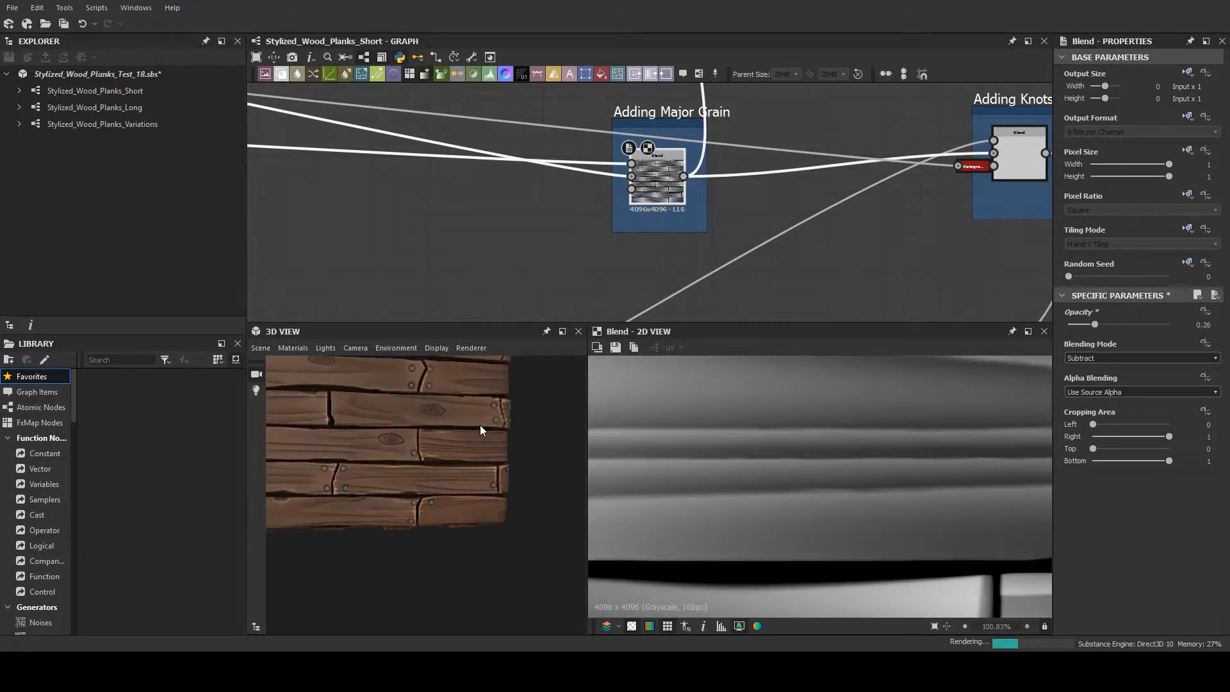
{"action": "scroll", "coordinate": [481, 427], "scroll_direction": "up", "scroll_amount": 2}
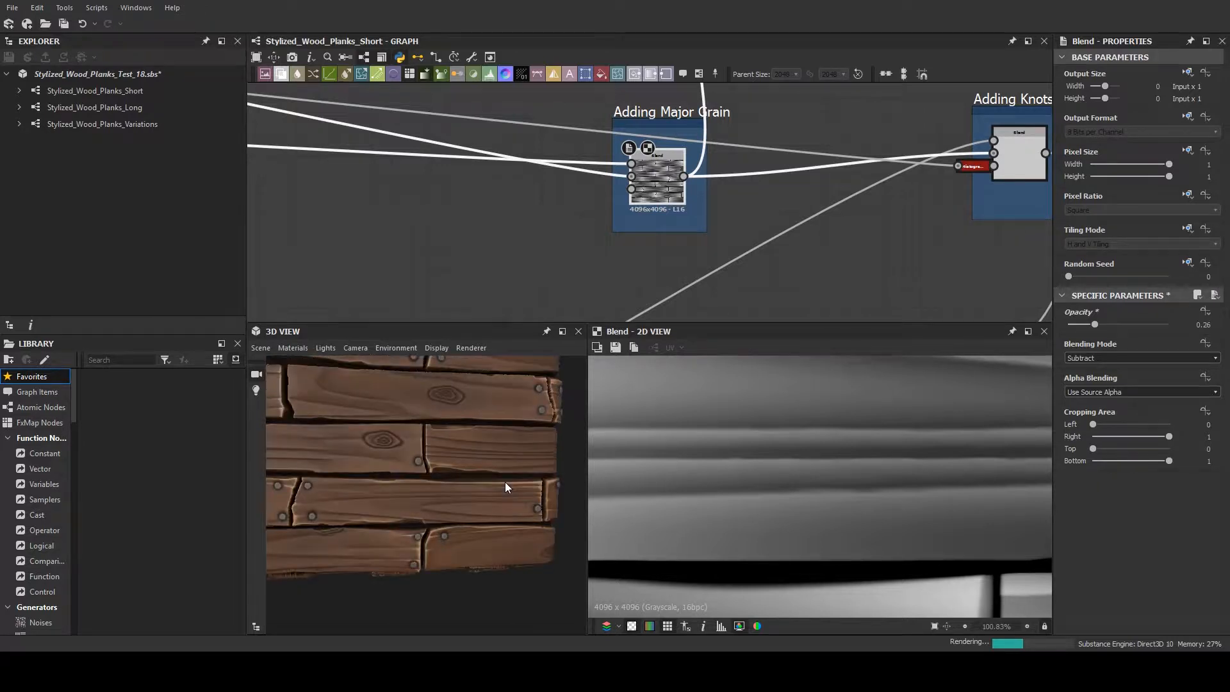
{"action": "scroll", "coordinate": [517, 484], "scroll_direction": "up", "scroll_amount": 2}
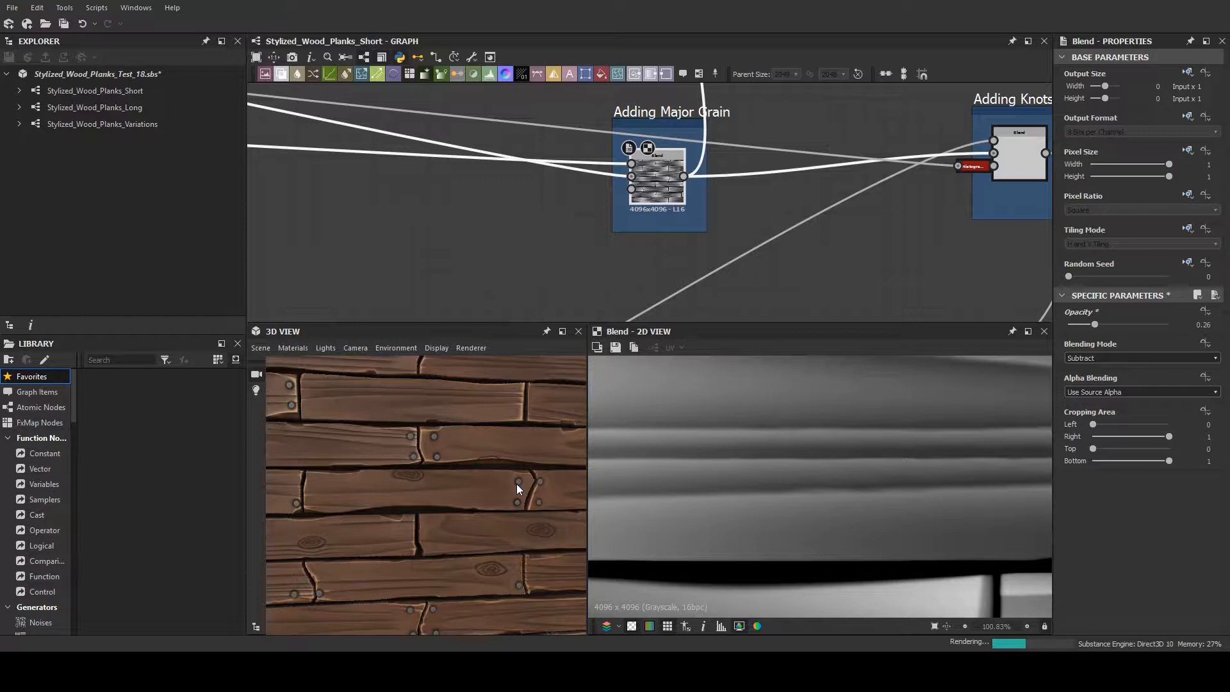
{"action": "scroll", "coordinate": [491, 428], "scroll_direction": "down", "scroll_amount": 2}
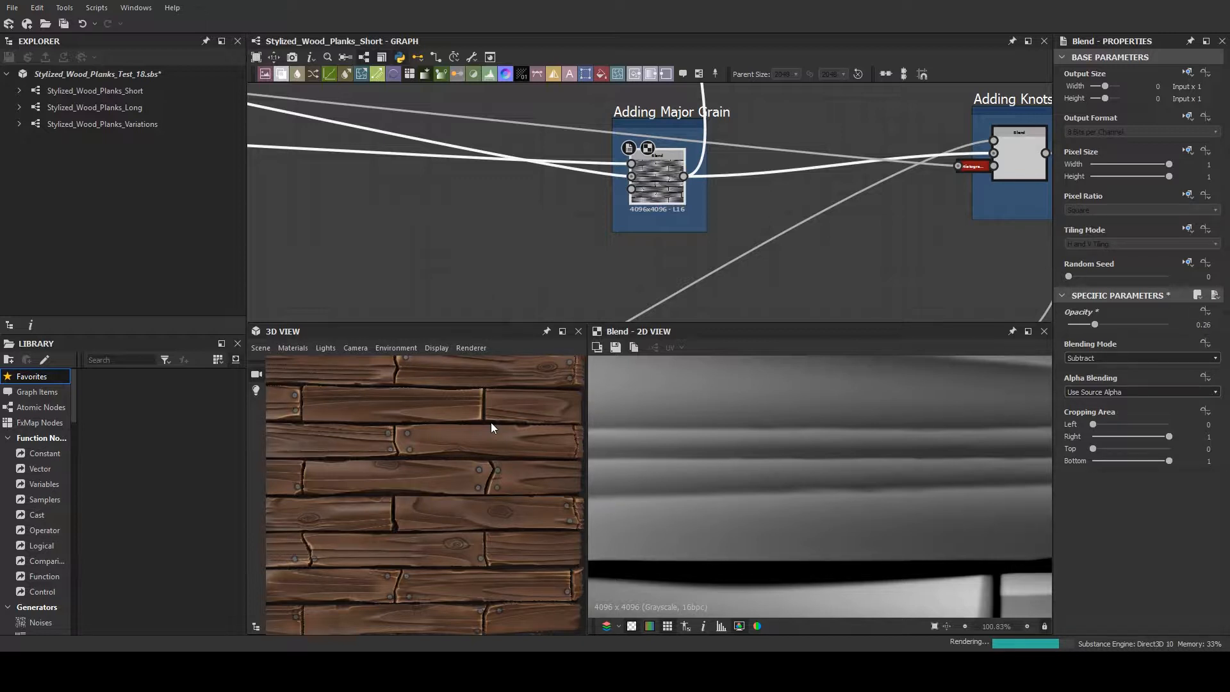
{"action": "key", "text": "ctrl+z"}
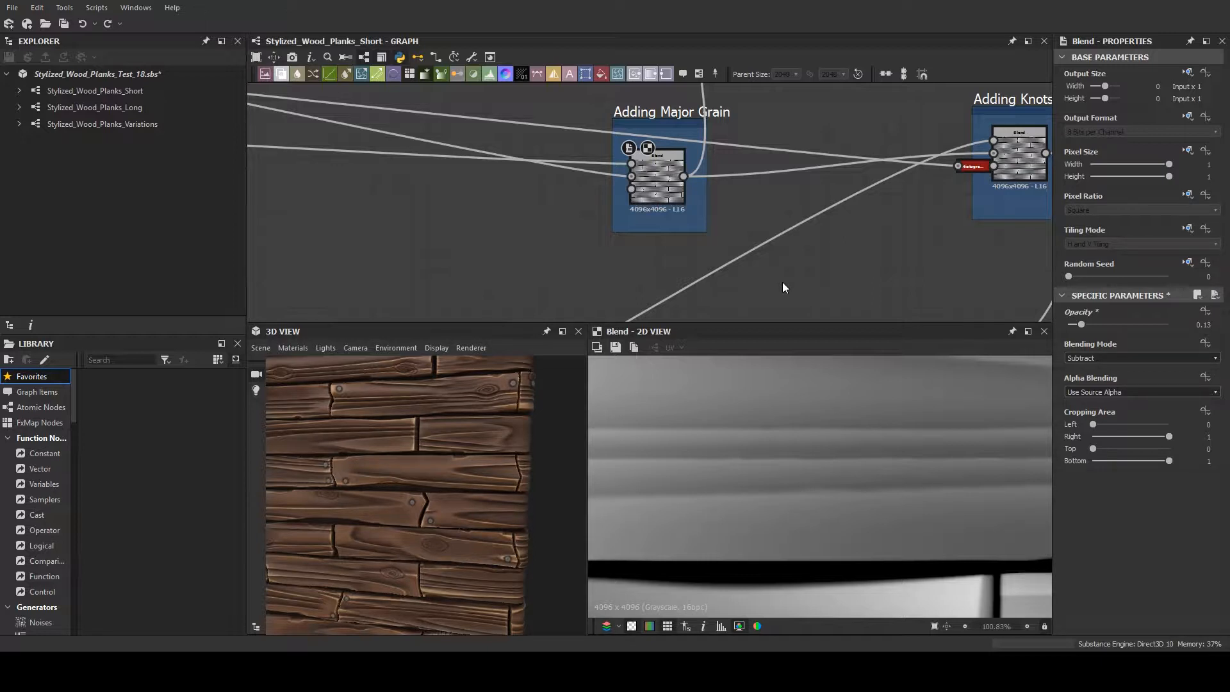
- Survey the whole graph and the blending chain around Adding Major Grain, and view the 3D planks around the cube's corner
{"action": "key", "text": "f"}
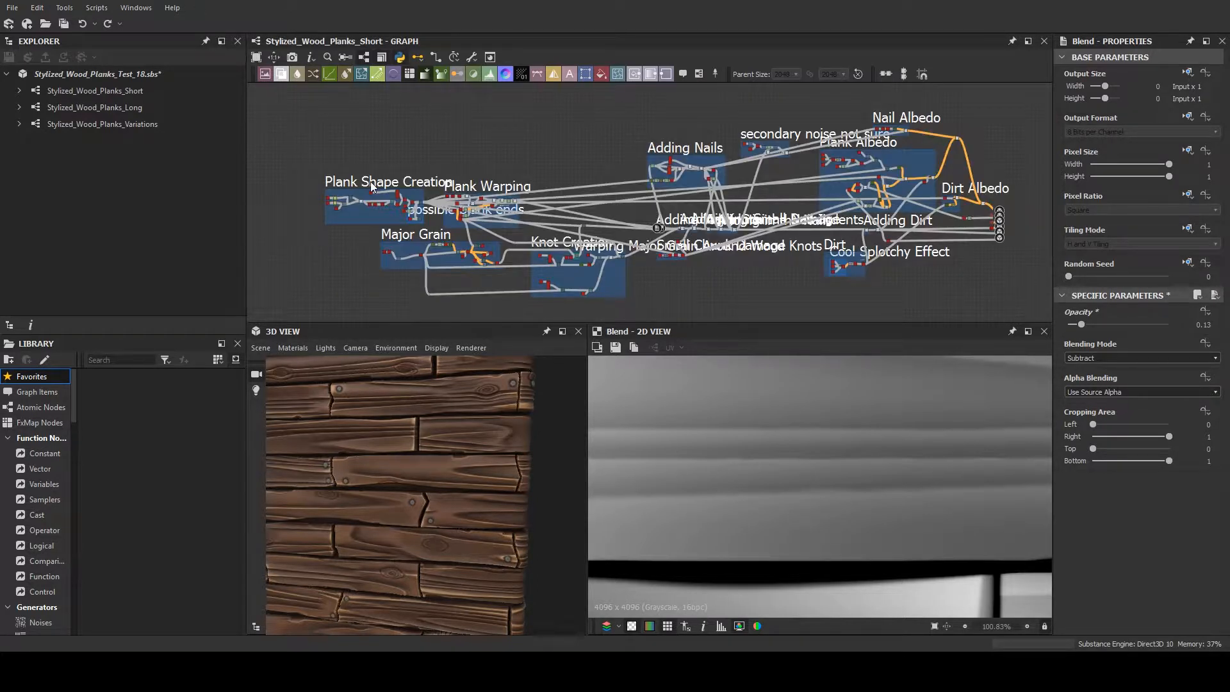
{"action": "scroll", "coordinate": [536, 270], "scroll_direction": "up", "scroll_amount": 3}
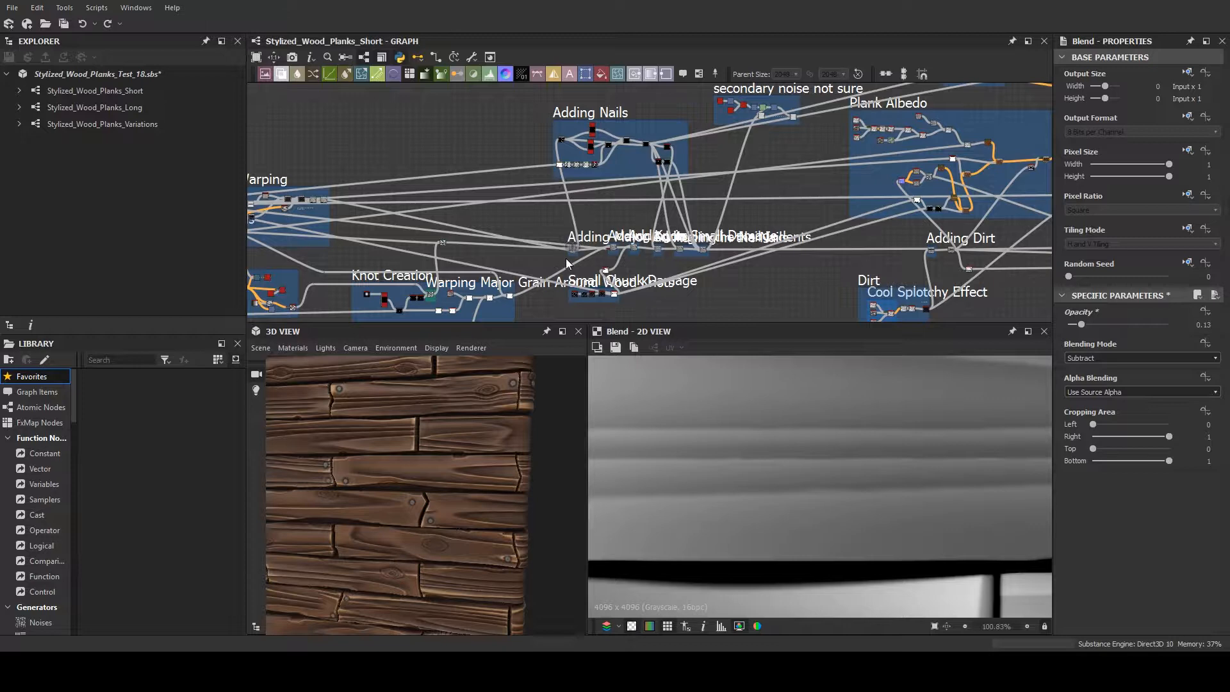
{"action": "scroll", "coordinate": [567, 259], "scroll_direction": "up", "scroll_amount": 2}
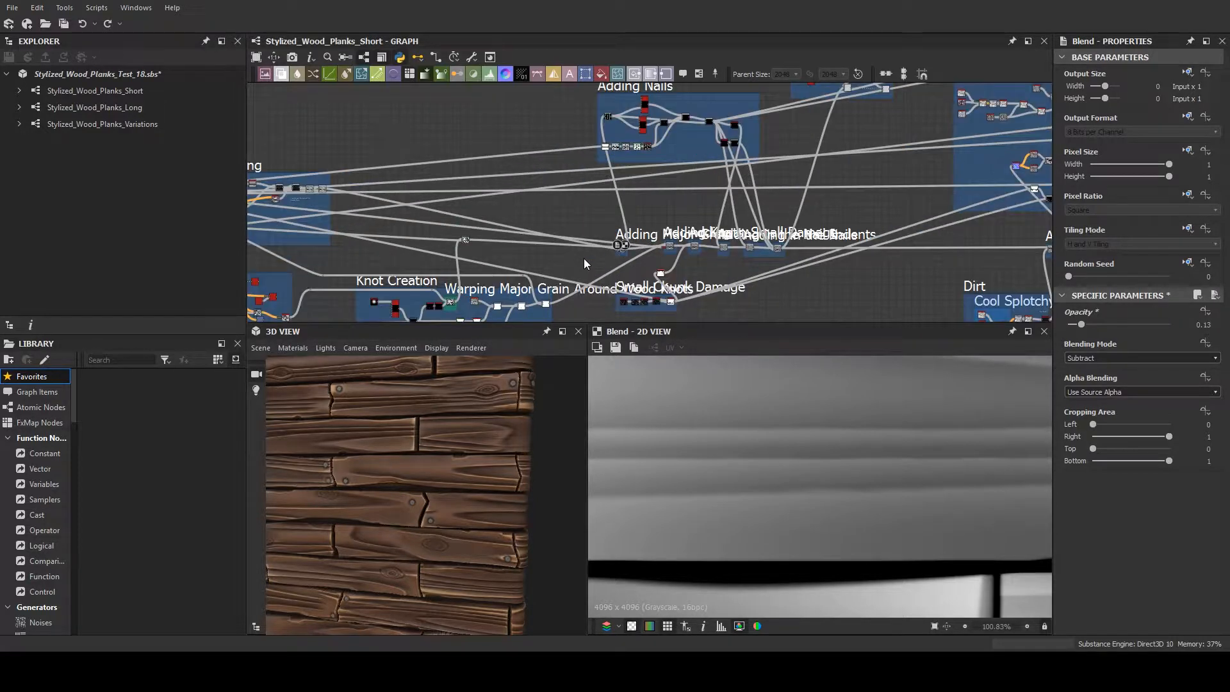
{"action": "scroll", "coordinate": [583, 259], "scroll_direction": "up", "scroll_amount": 1}
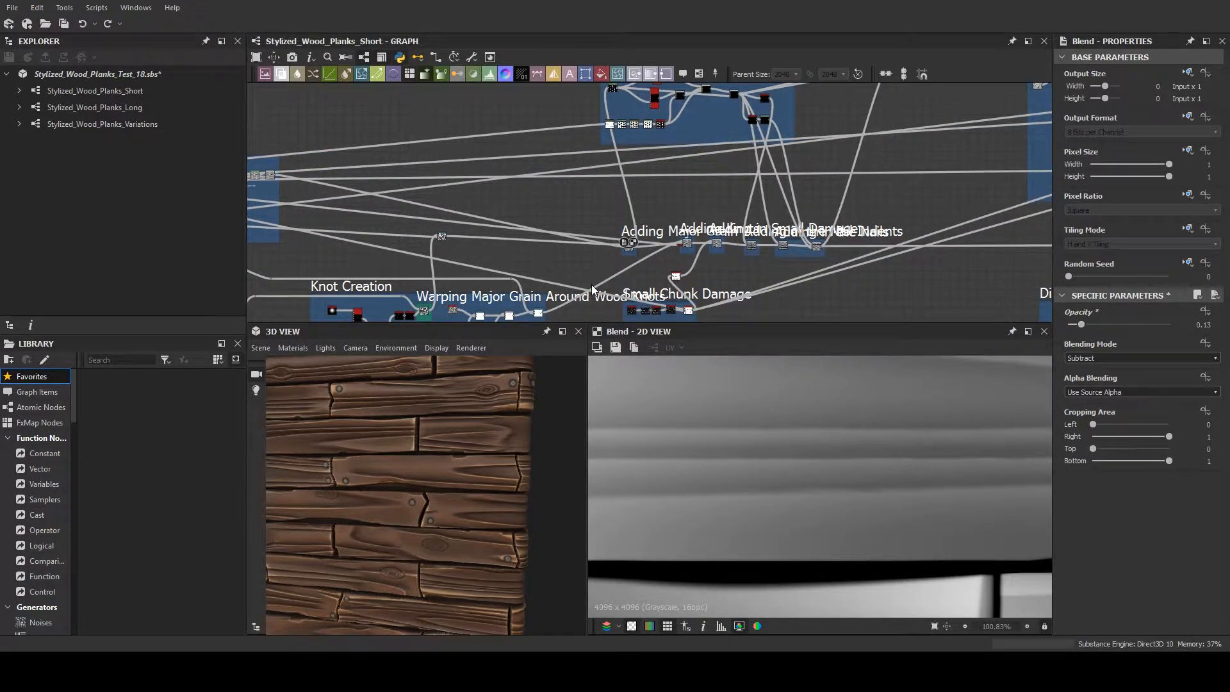
{"action": "scroll", "coordinate": [565, 263], "scroll_direction": "down", "scroll_amount": 1}
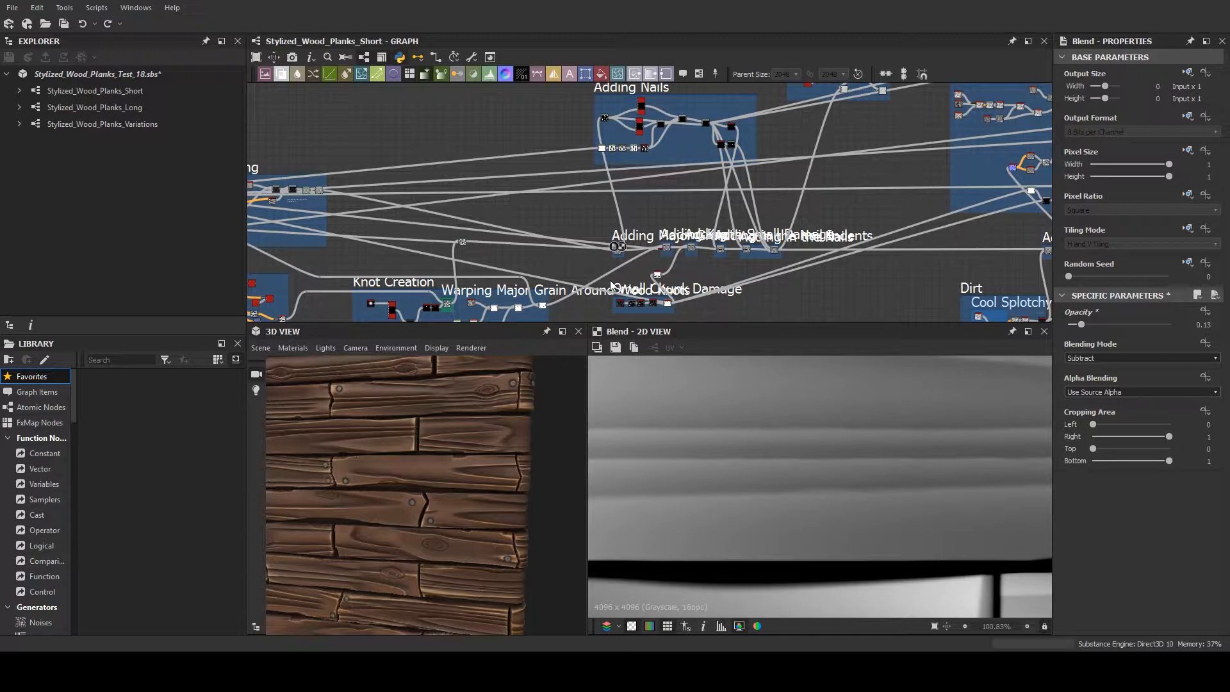
{"action": "scroll", "coordinate": [582, 248], "scroll_direction": "down", "scroll_amount": 5}
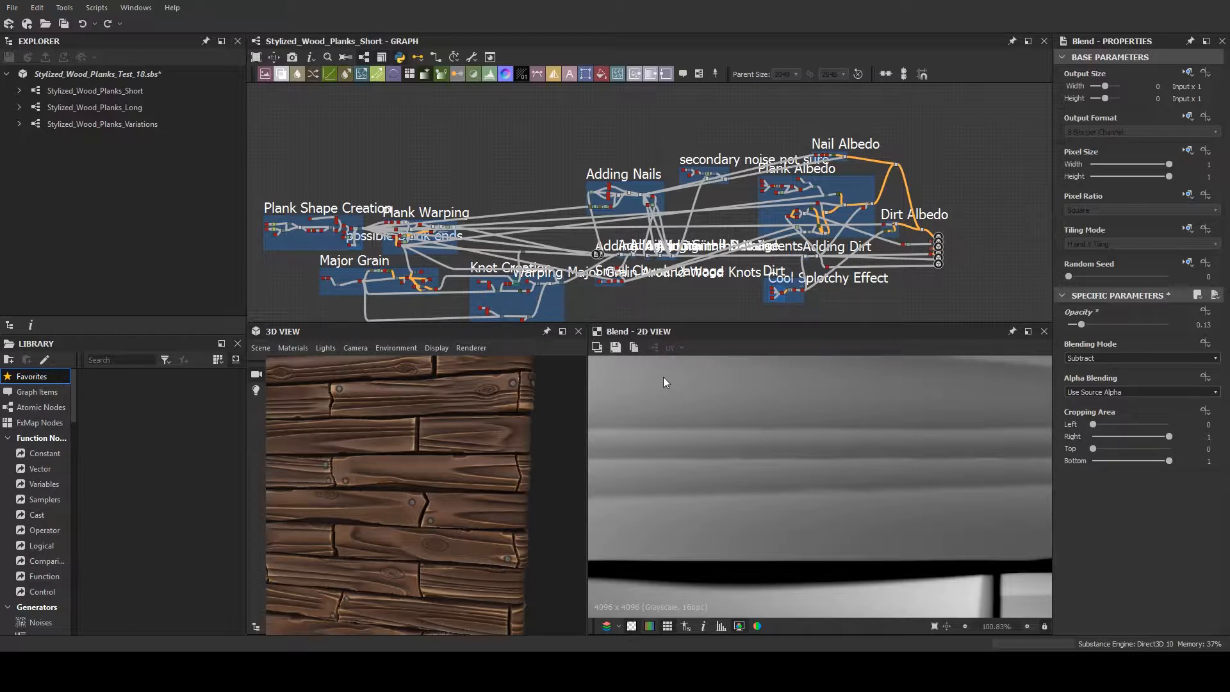
{"action": "scroll", "coordinate": [526, 435], "scroll_direction": "up", "scroll_amount": 2}
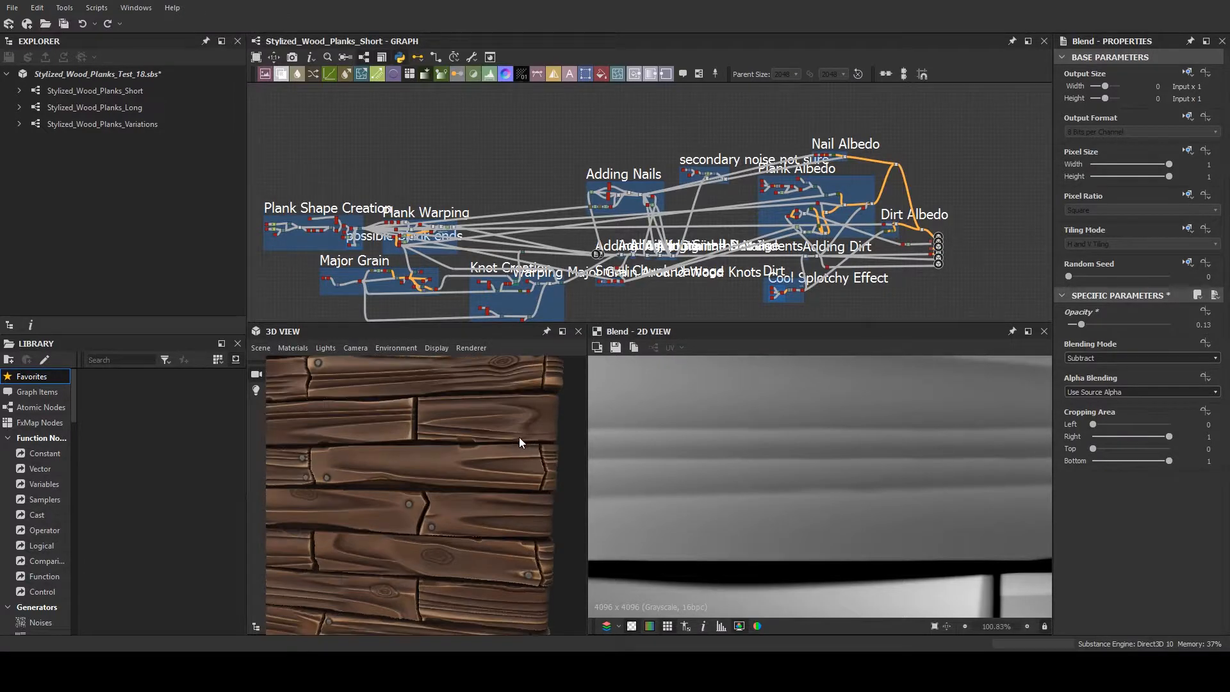
{"action": "left_click_drag", "start_coordinate": [519, 437], "coordinate": [542, 438]}
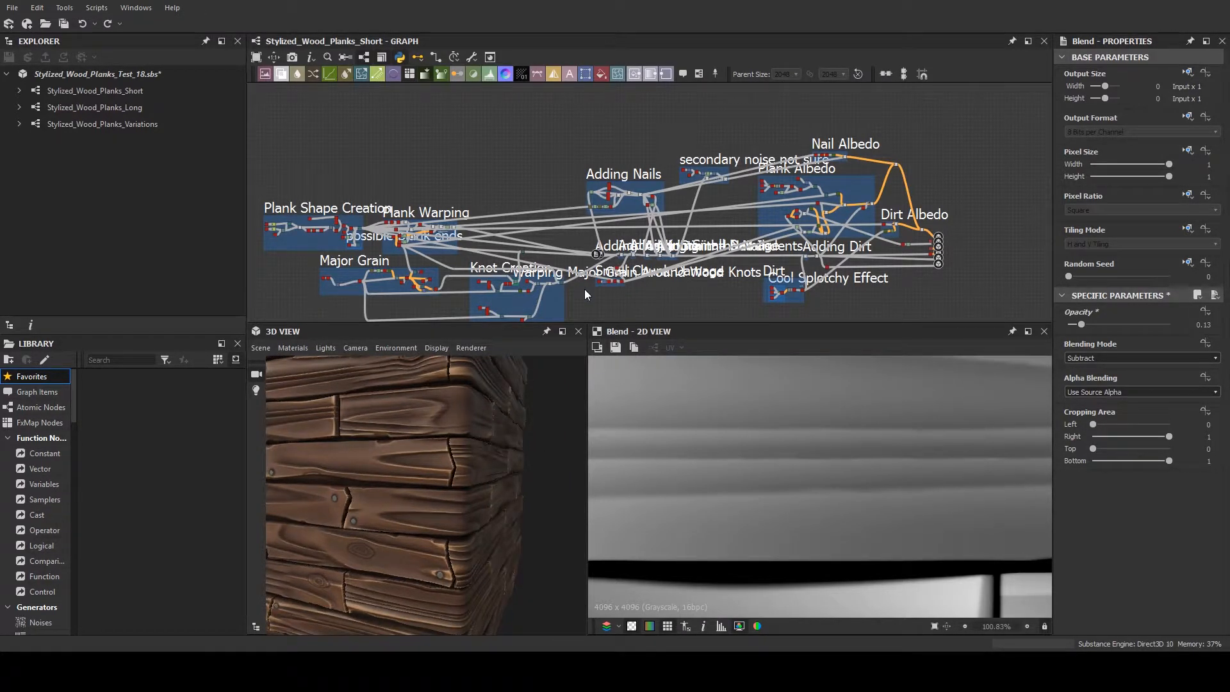
- Move the Adding Major Grain frame with its Blend node slightly farther from the Adding Knots frame
{"action": "scroll", "coordinate": [584, 295], "scroll_direction": "up", "scroll_amount": 2}
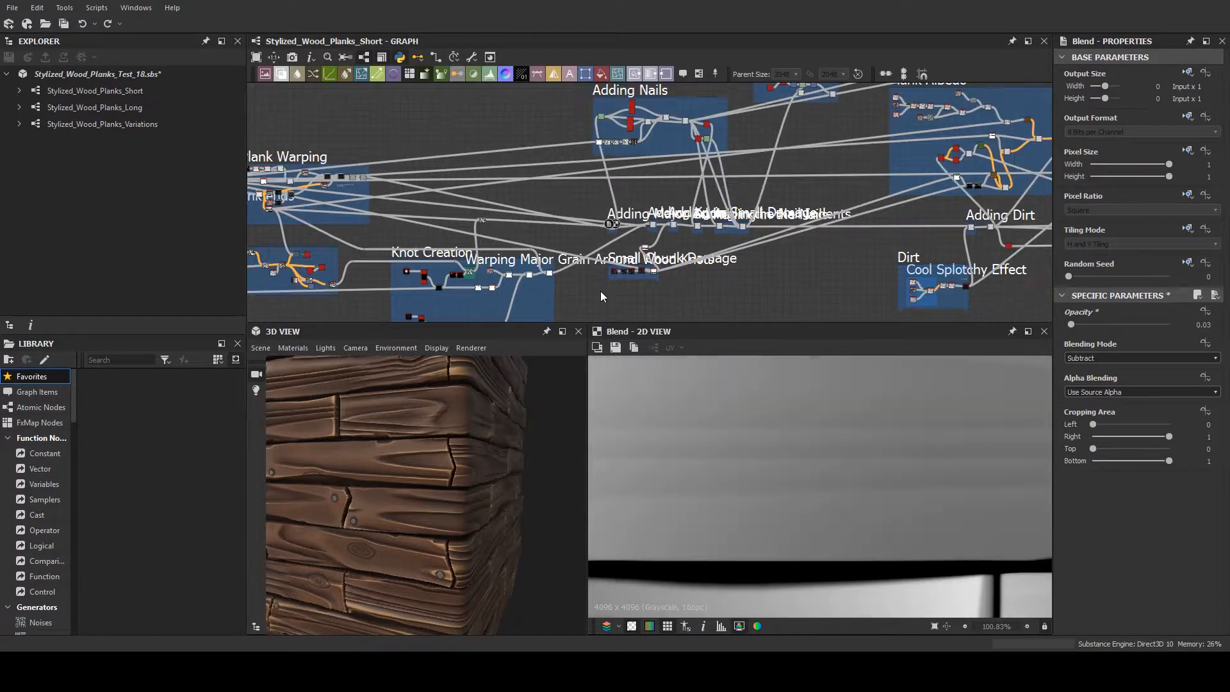
{"action": "scroll", "coordinate": [601, 292], "scroll_direction": "down", "scroll_amount": 3}
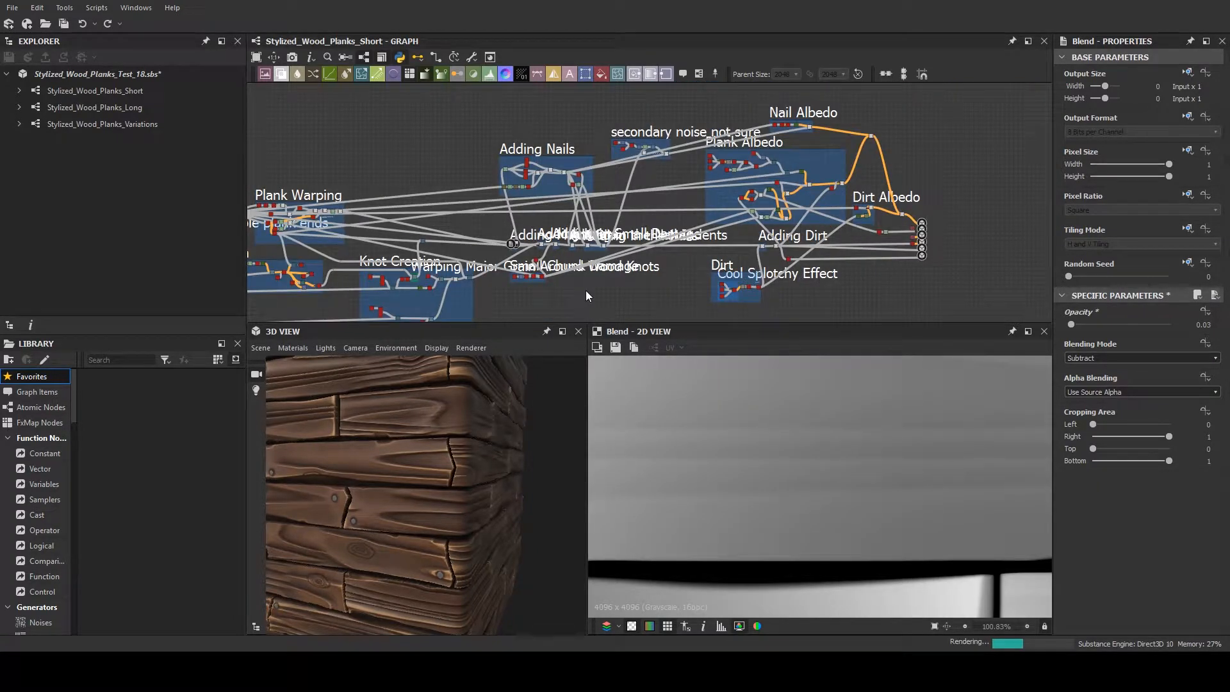
{"action": "scroll", "coordinate": [585, 290], "scroll_direction": "up", "scroll_amount": 3}
{"action": "scroll", "coordinate": [515, 230], "scroll_direction": "up", "scroll_amount": 2}
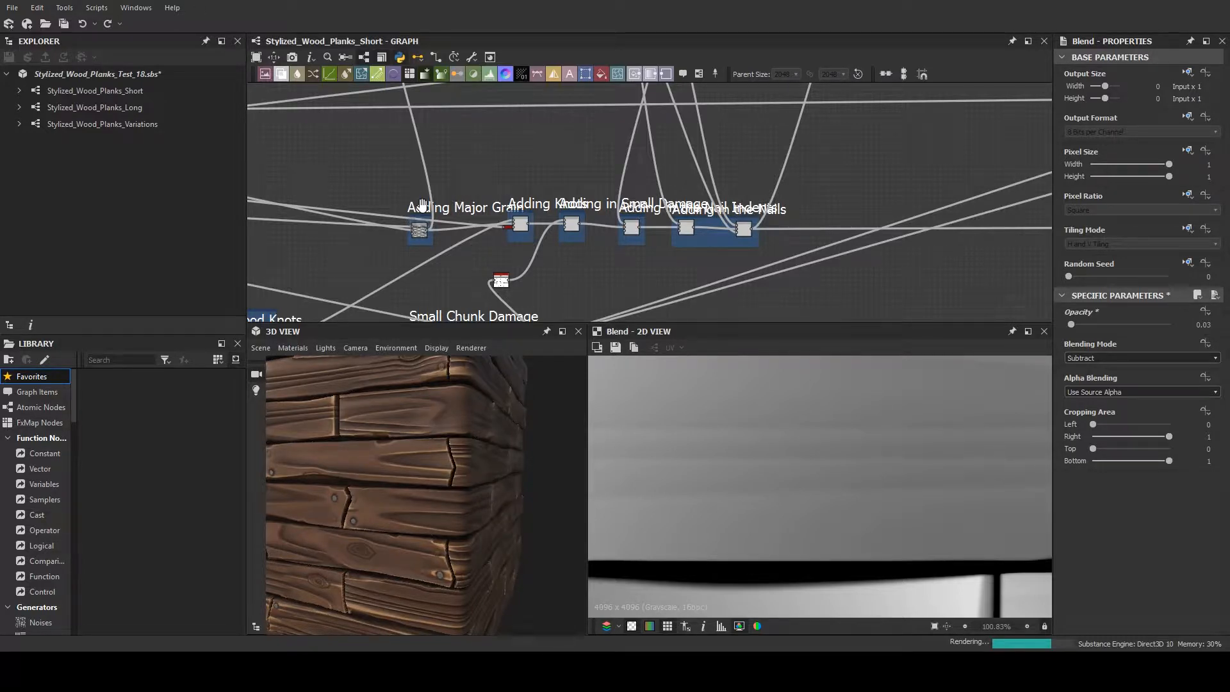
{"action": "left_click_drag", "start_coordinate": [422, 205], "coordinate": [415, 192]}
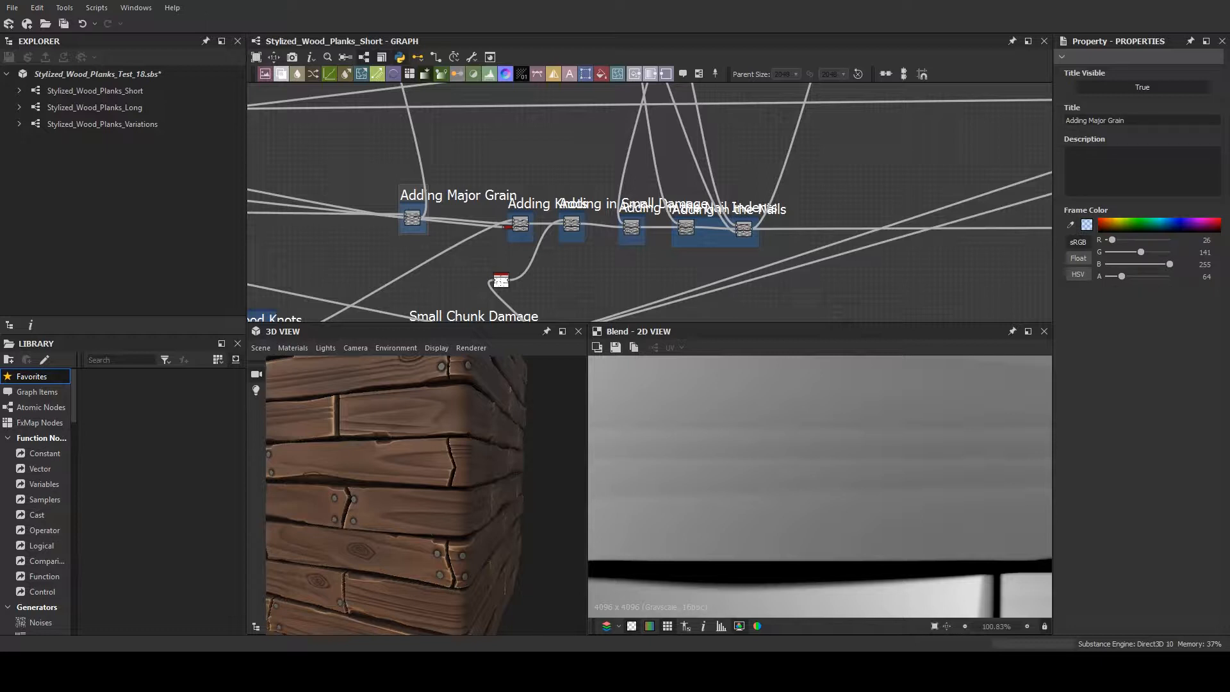
- Select the Adding Major Grain Blend node and trace its incoming connection back to the warped grain node
{"action": "scroll", "coordinate": [406, 205], "scroll_direction": "up", "scroll_amount": 5}
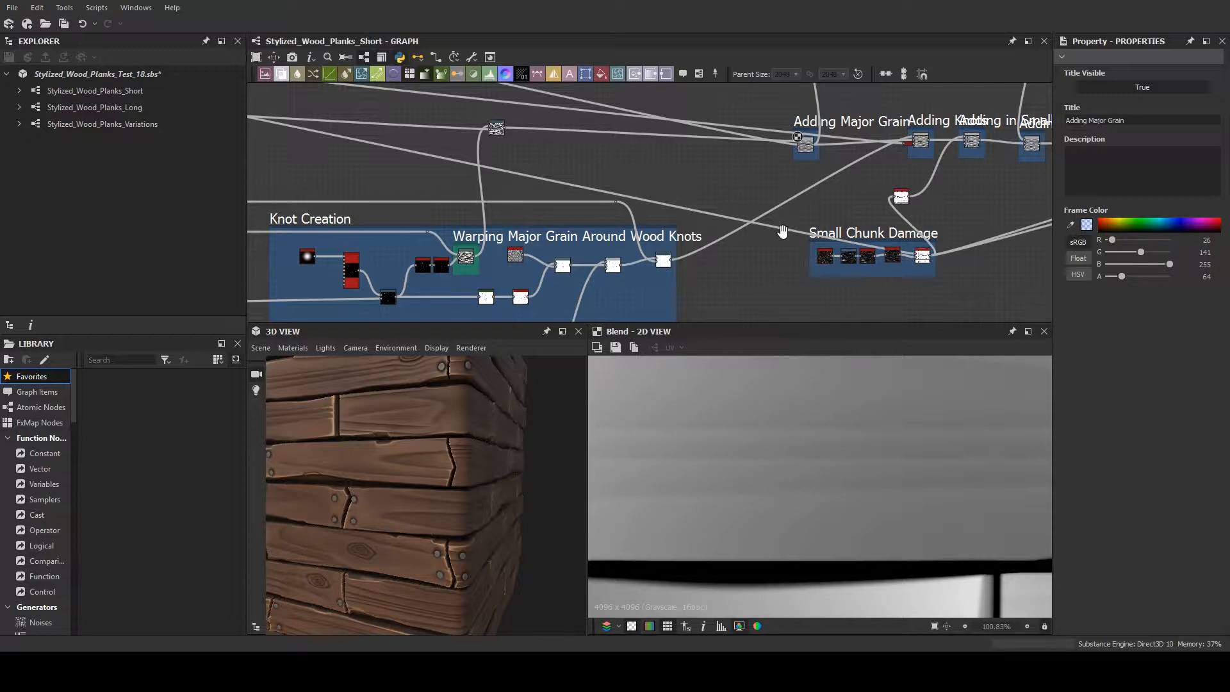
{"action": "middle_click_drag", "start_coordinate": [782, 231], "coordinate": [771, 249]}
{"action": "scroll", "coordinate": [794, 168], "scroll_direction": "up", "scroll_amount": 4}
{"action": "left_click", "coordinate": [794, 169]}
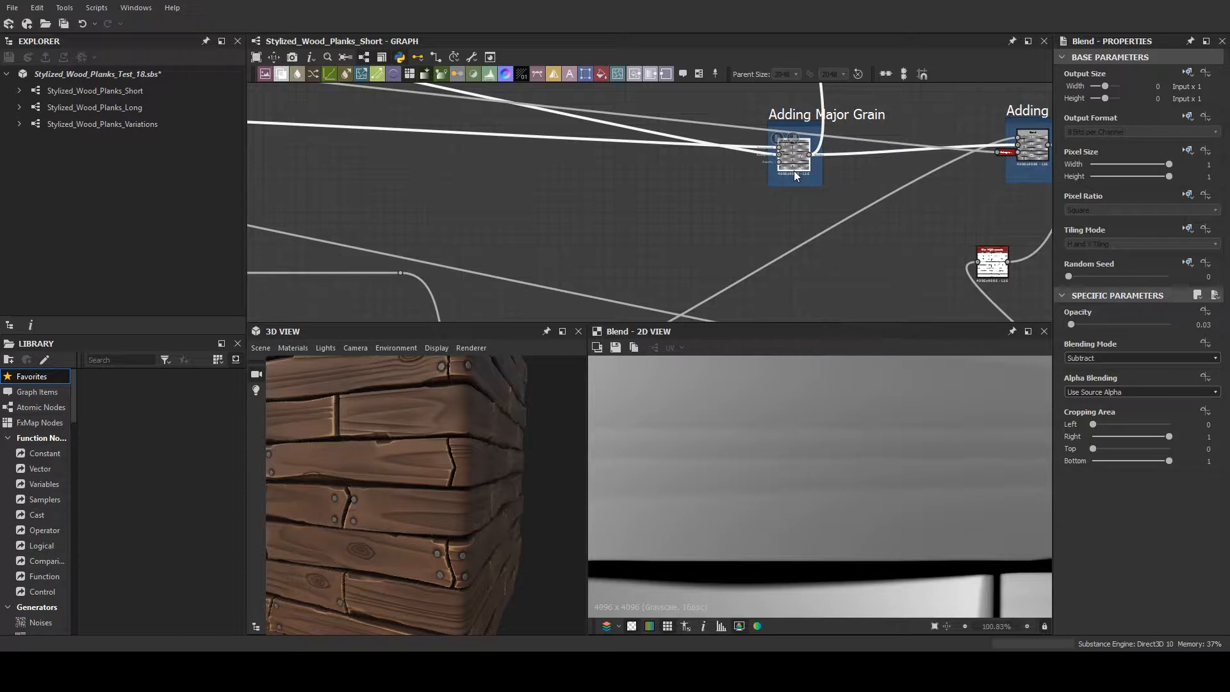
{"action": "middle_click_drag", "start_coordinate": [937, 149], "coordinate": [1061, 174]}
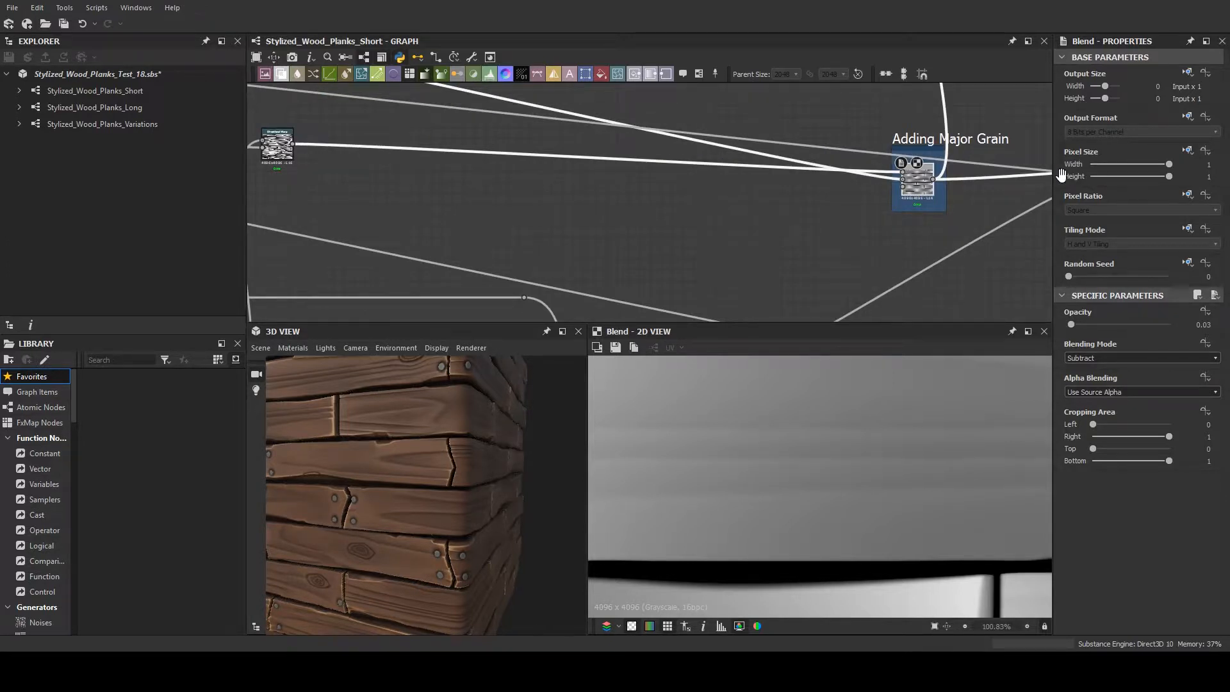
{"action": "scroll", "coordinate": [849, 217], "scroll_direction": "down", "scroll_amount": 3}
{"action": "middle_click_drag", "start_coordinate": [415, 203], "coordinate": [497, 197]}
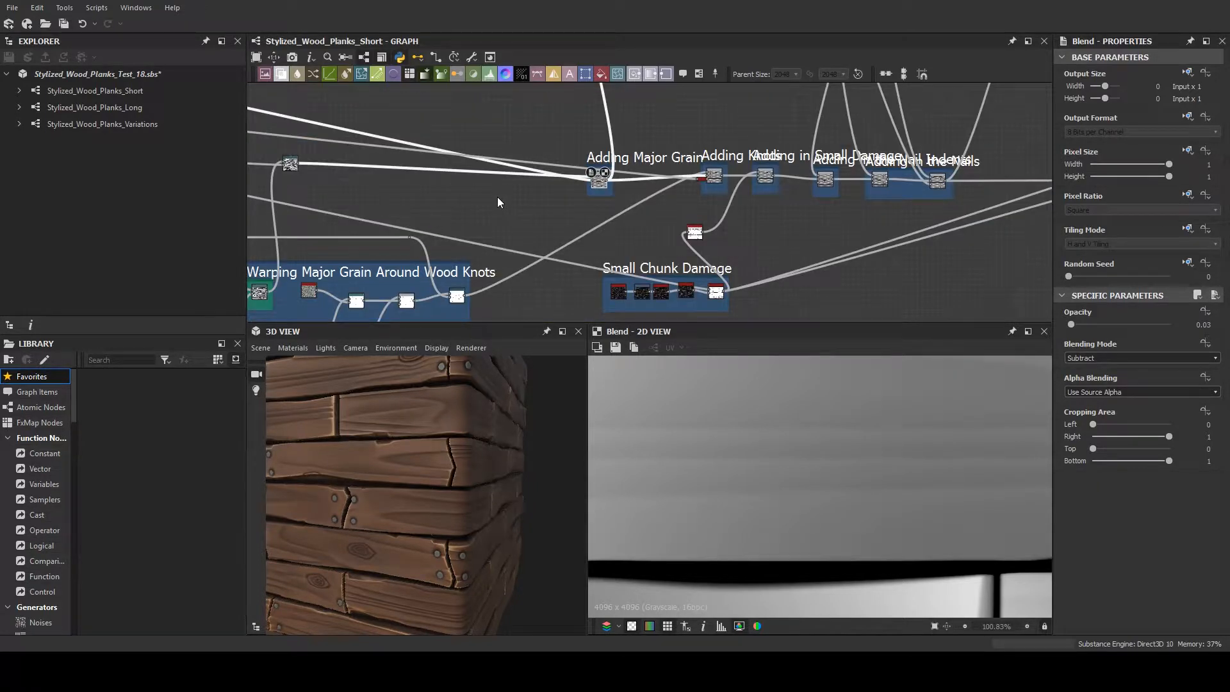
- Examine the chain of Blend nodes from Adding Major Grain through knots, small damage, nail indents and nails
{"action": "scroll", "coordinate": [689, 205], "scroll_direction": "up", "scroll_amount": 1}
{"action": "scroll", "coordinate": [689, 205], "scroll_direction": "up", "scroll_amount": 2}
{"action": "middle_click_drag", "start_coordinate": [638, 197], "coordinate": [551, 192]}
{"action": "scroll", "coordinate": [552, 192], "scroll_direction": "down", "scroll_amount": 1}
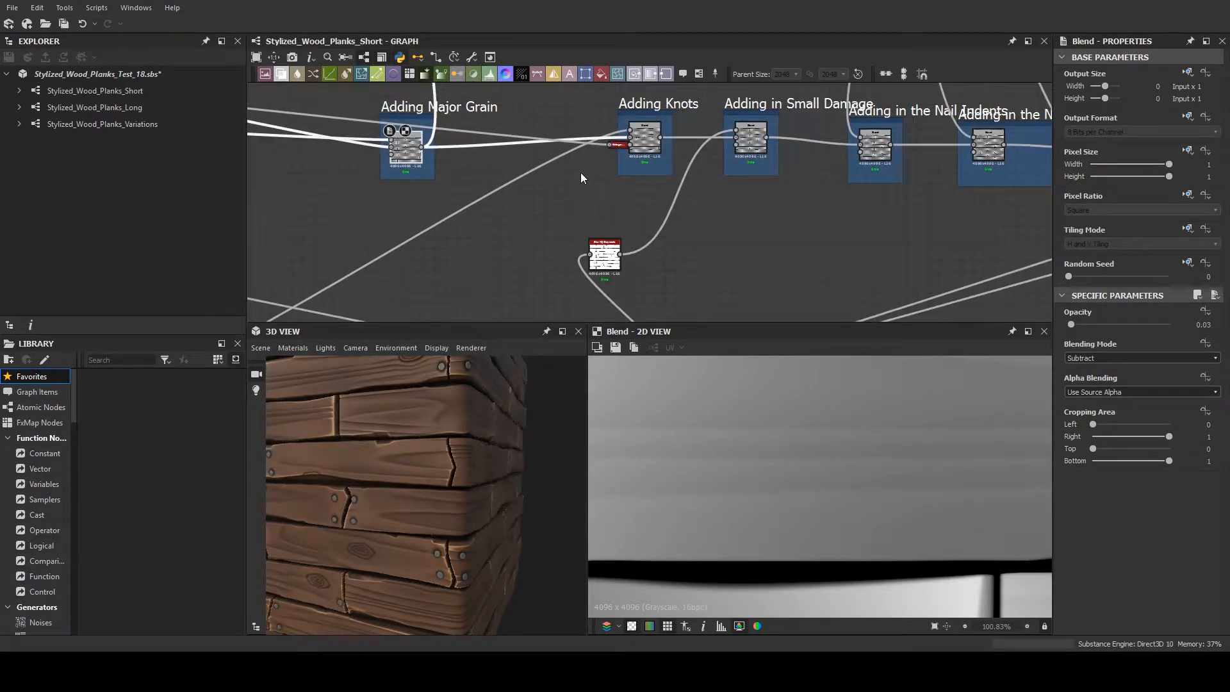
{"action": "scroll", "coordinate": [601, 169], "scroll_direction": "down", "scroll_amount": 1}
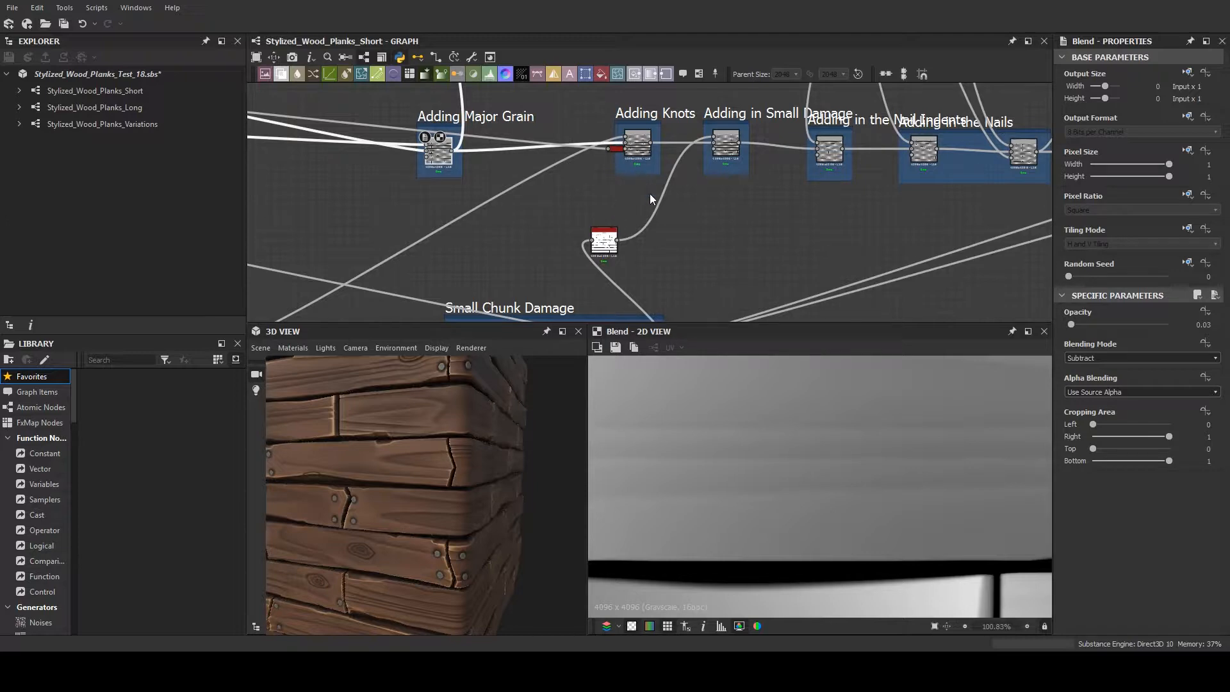
{"action": "scroll", "coordinate": [655, 160], "scroll_direction": "down", "scroll_amount": 1}
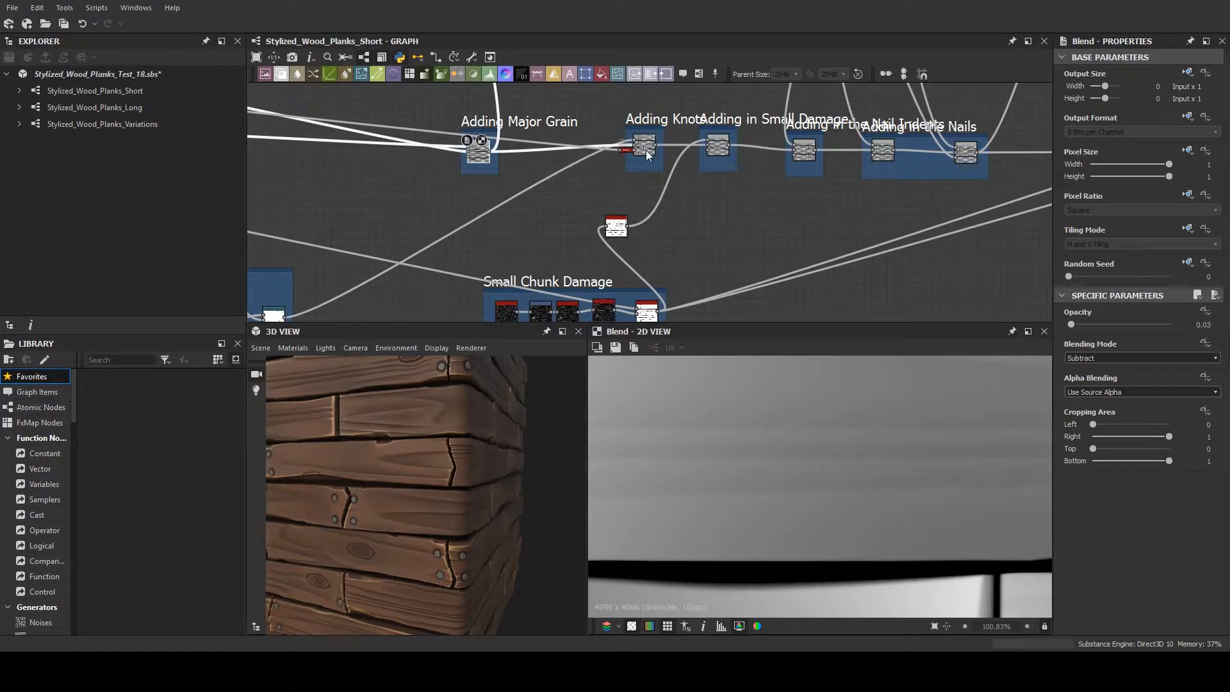
{"action": "scroll", "coordinate": [646, 150], "scroll_direction": "up", "scroll_amount": 5}
{"action": "middle_click_drag", "start_coordinate": [647, 220], "coordinate": [643, 284]}
{"action": "scroll", "coordinate": [636, 247], "scroll_direction": "down", "scroll_amount": 3}
{"action": "scroll", "coordinate": [636, 247], "scroll_direction": "down", "scroll_amount": 5}
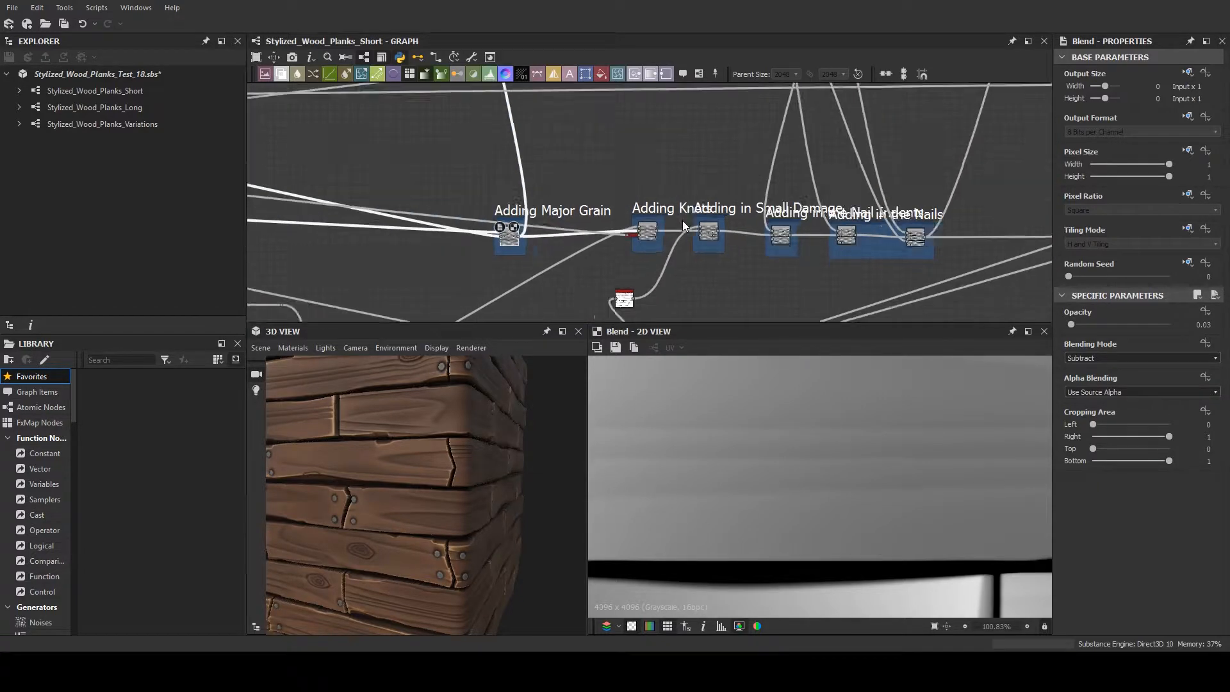
{"action": "scroll", "coordinate": [689, 218], "scroll_direction": "up", "scroll_amount": 7}
{"action": "scroll", "coordinate": [693, 208], "scroll_direction": "down", "scroll_amount": 5}
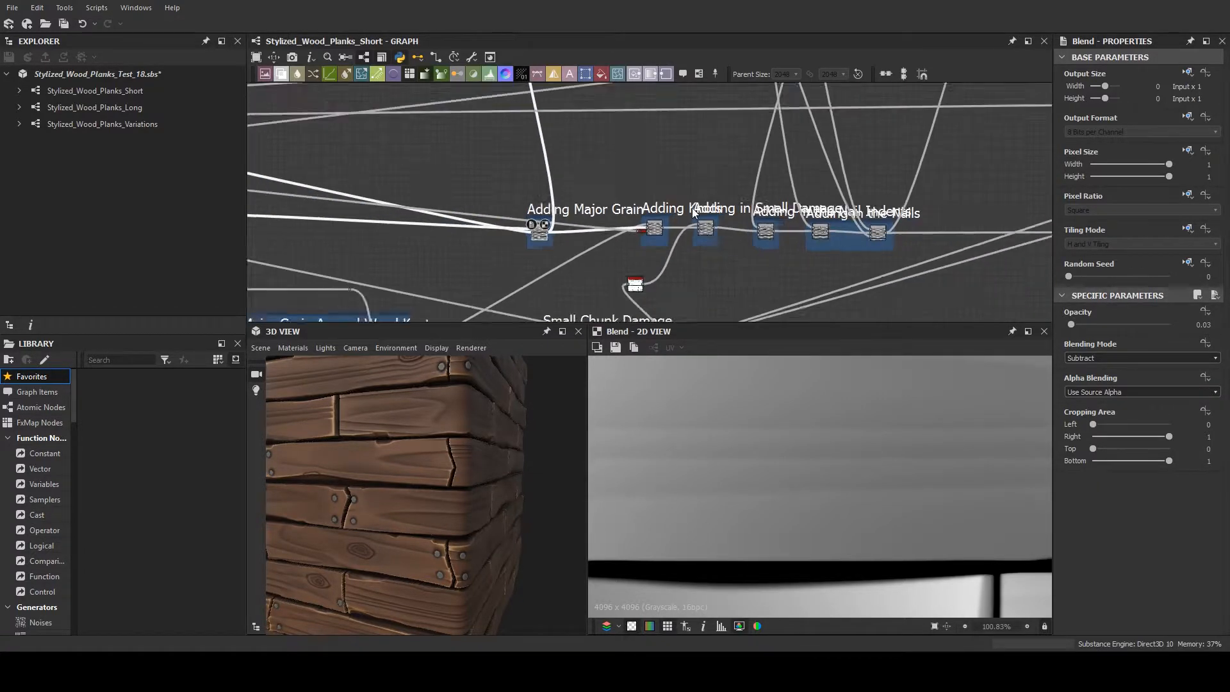
{"action": "scroll", "coordinate": [800, 264], "scroll_direction": "up", "scroll_amount": 6}
{"action": "scroll", "coordinate": [756, 271], "scroll_direction": "up", "scroll_amount": 2}
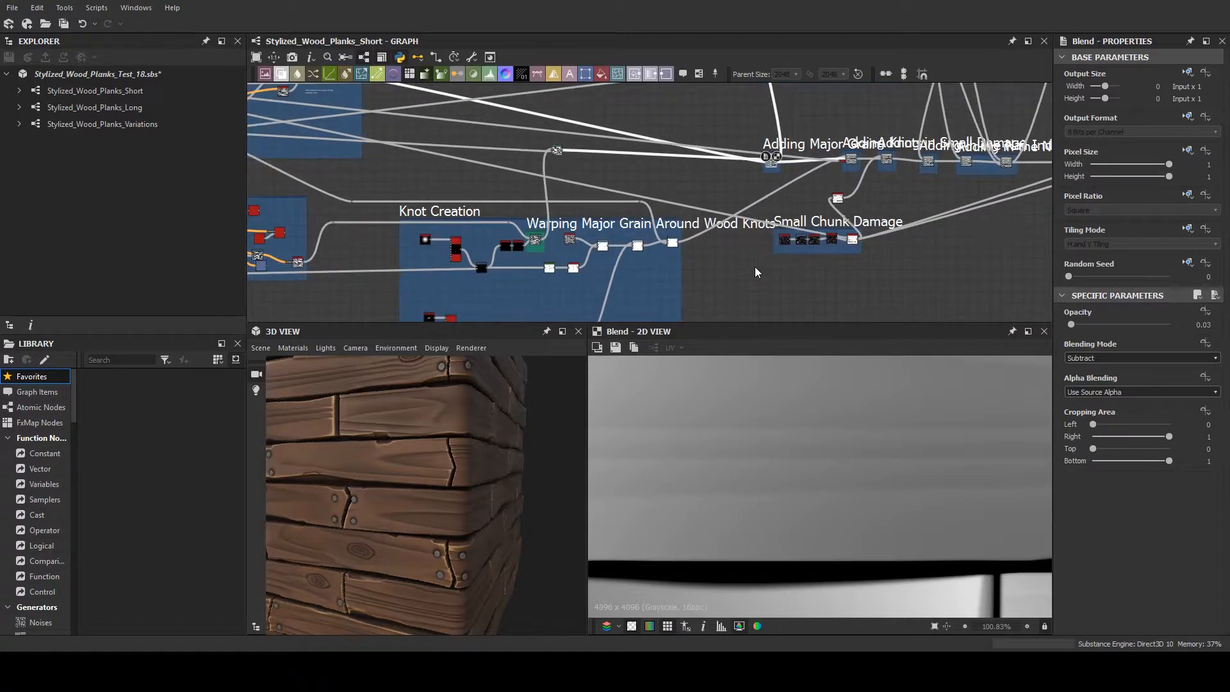
- Move the Knot Creation frame with its nodes lower in the graph, below the connections running past it
{"action": "left_click", "coordinate": [437, 255]}
{"action": "left_click_drag", "start_coordinate": [437, 254], "coordinate": [443, 317]}
{"action": "middle_click_drag", "start_coordinate": [402, 237], "coordinate": [408, 206]}
{"action": "scroll", "coordinate": [408, 207], "scroll_direction": "up", "scroll_amount": 3}
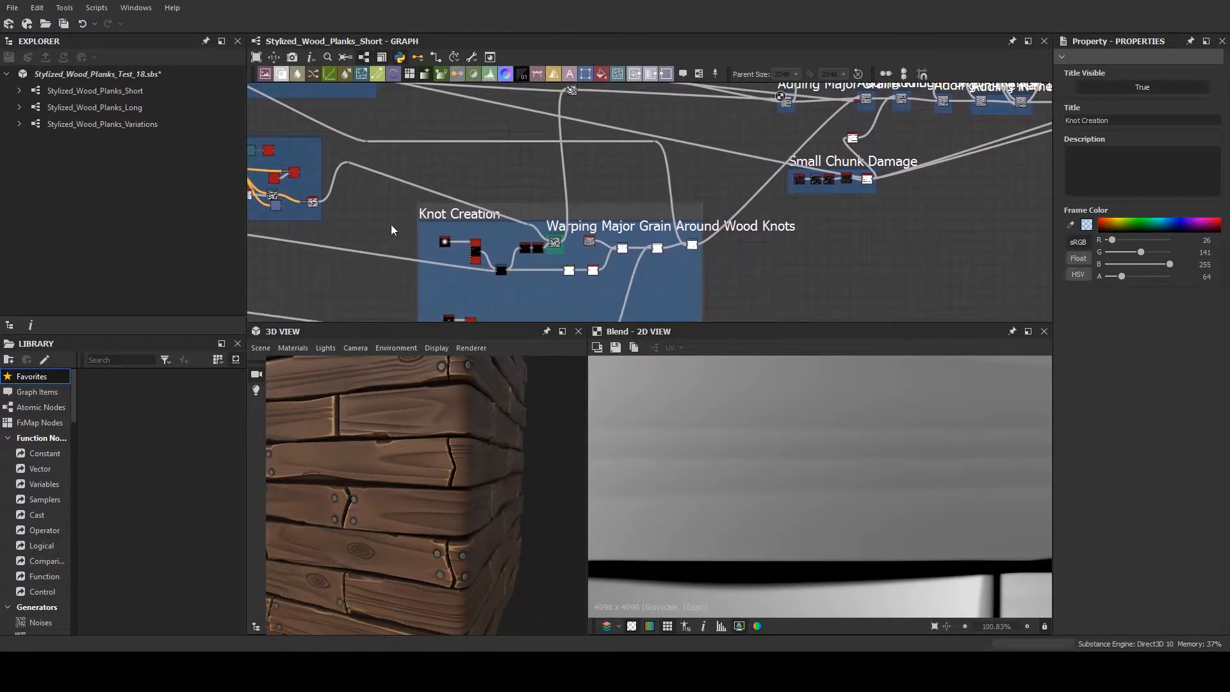
- Examine the wood knots close up on the 3D planks, along with the node layout of the Knot Creation frame
{"action": "scroll", "coordinate": [384, 506], "scroll_direction": "up", "scroll_amount": 4}
{"action": "left_click_drag", "start_coordinate": [366, 527], "coordinate": [380, 497]}
{"action": "middle_click_drag", "start_coordinate": [560, 220], "coordinate": [557, 154]}
{"action": "middle_click_drag", "start_coordinate": [575, 264], "coordinate": [558, 225]}
{"action": "scroll", "coordinate": [563, 223], "scroll_direction": "down", "scroll_amount": 2}
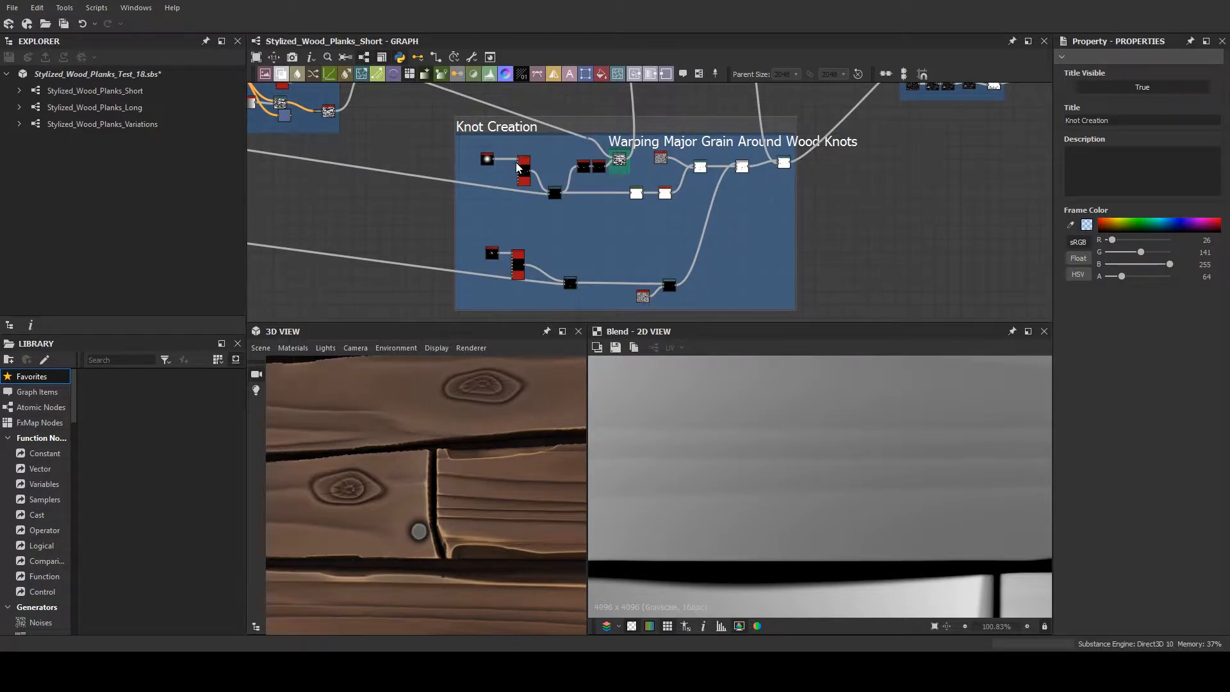
- Preview the Shape node at the start of the Knot Creation frame in the 2D view
{"action": "scroll", "coordinate": [514, 163], "scroll_direction": "up", "scroll_amount": 3}
{"action": "double_click", "coordinate": [466, 165]}
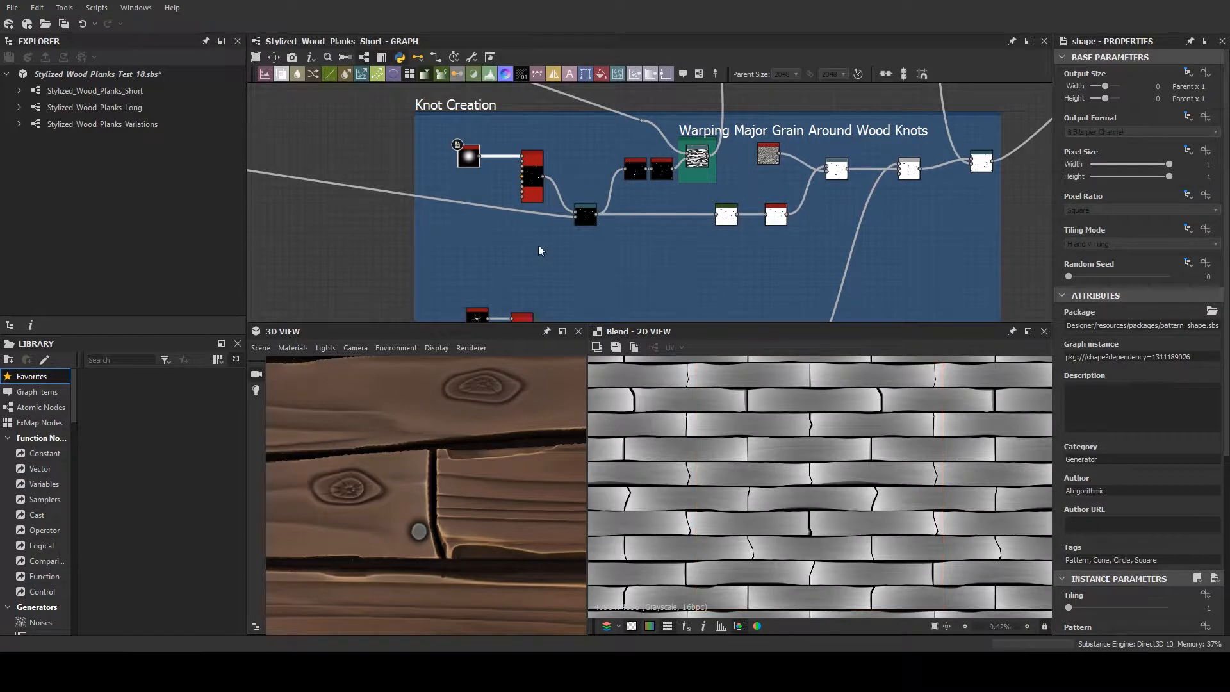
{"action": "double_click", "coordinate": [467, 155]}
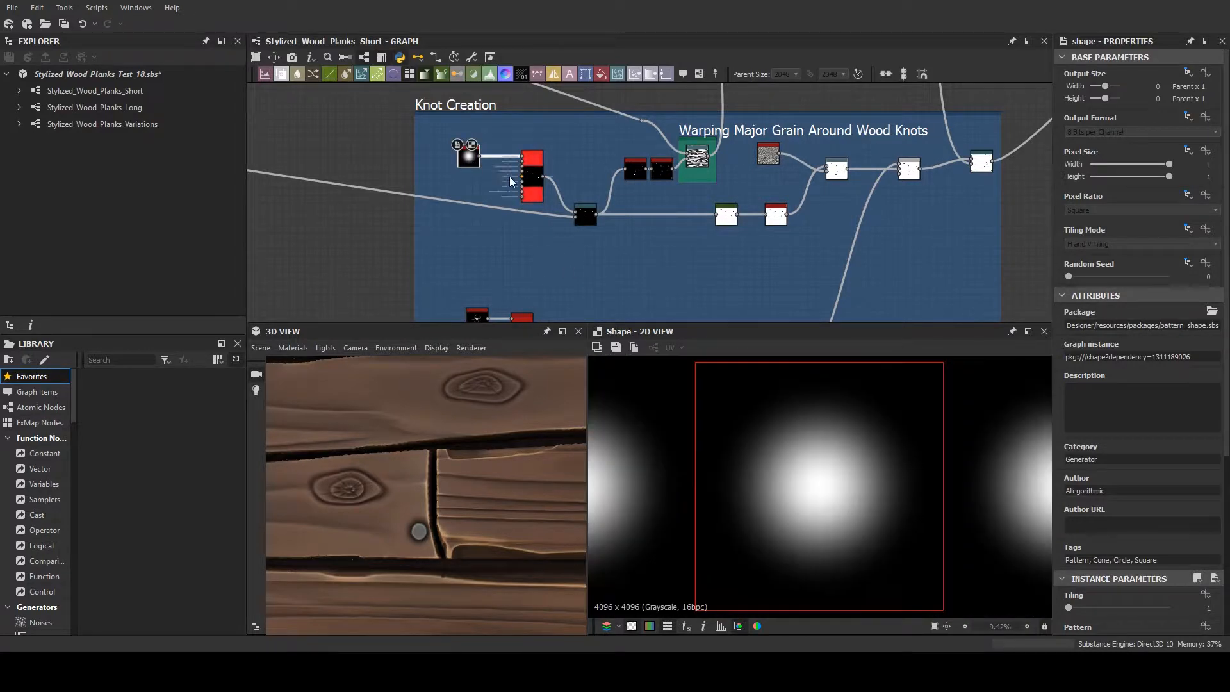
- Inspect the settings of the upper Tile Sampler in the Knot Creation frame and preview its scattered knot shapes
{"action": "left_click", "coordinate": [537, 195]}
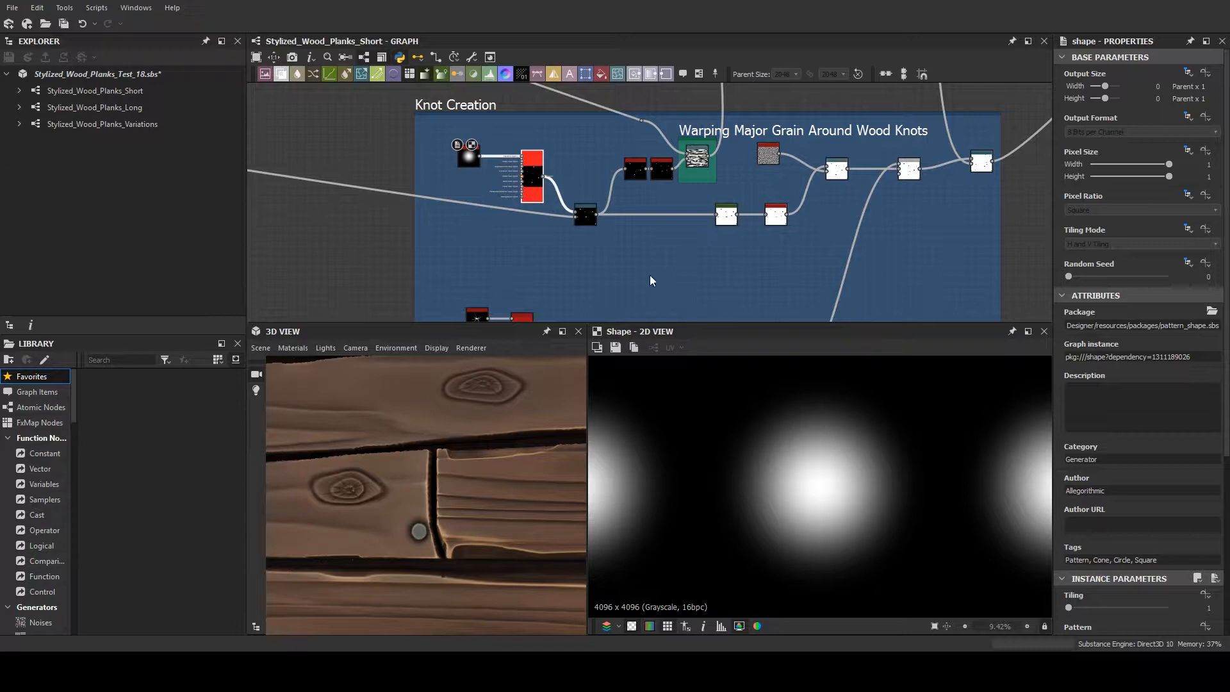
{"action": "left_click", "coordinate": [540, 177]}
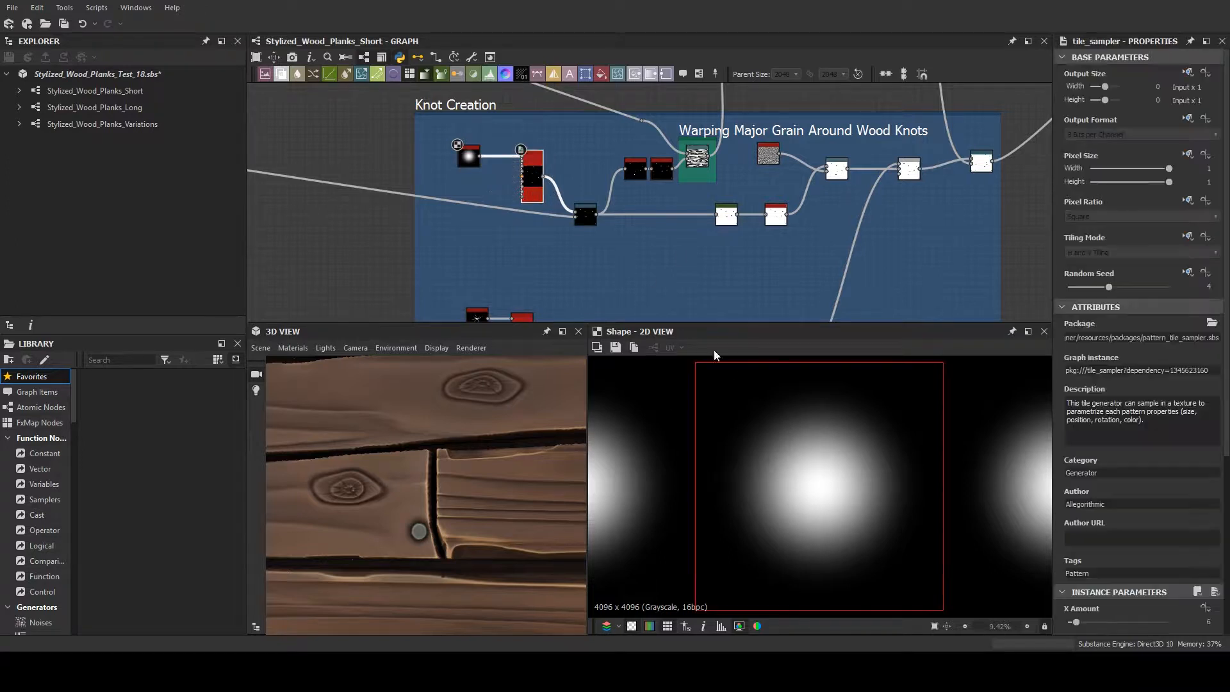
{"action": "scroll", "coordinate": [746, 412], "scroll_direction": "down", "scroll_amount": 2}
{"action": "scroll", "coordinate": [747, 414], "scroll_direction": "up", "scroll_amount": 2}
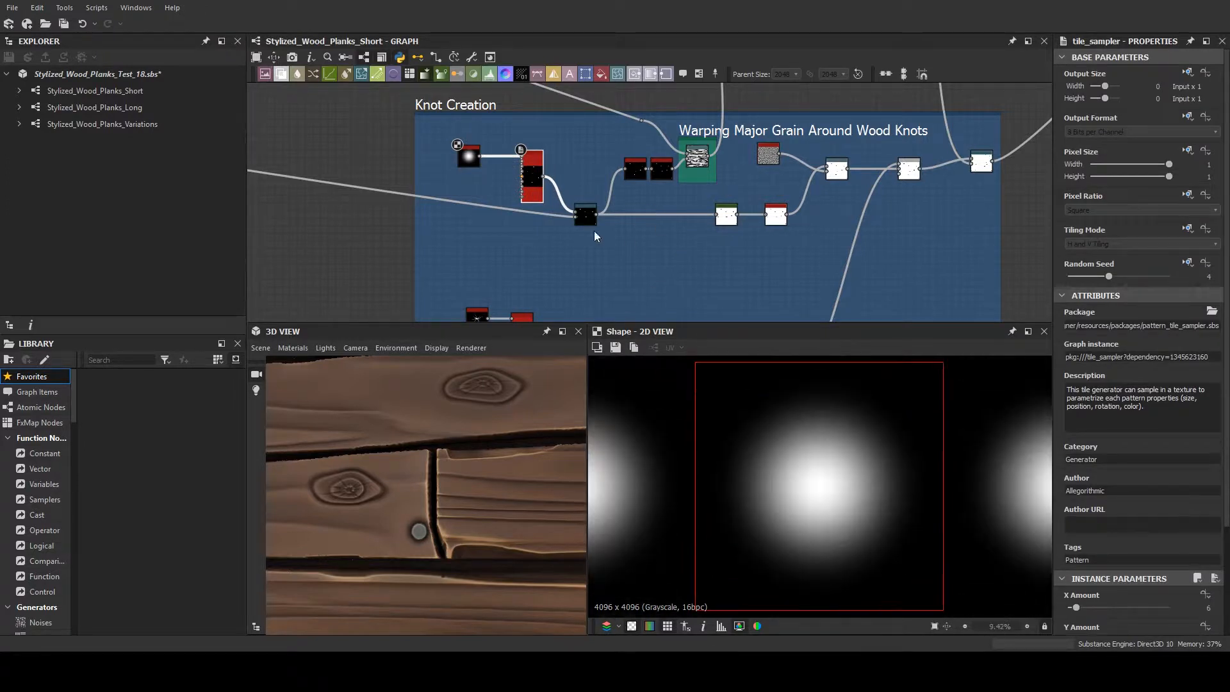
{"action": "double_click", "coordinate": [541, 178]}
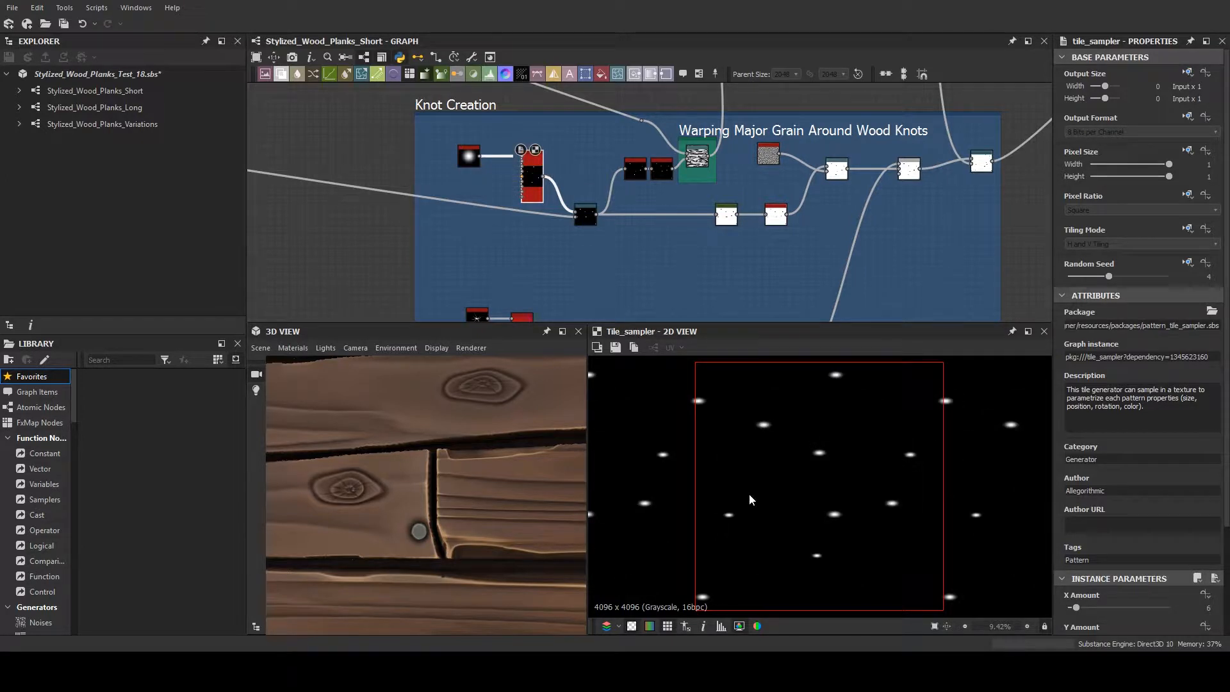
- Preview the Blur HQ Grayscale node that feeds the Warp and examine its connections
{"action": "left_click", "coordinate": [664, 171]}
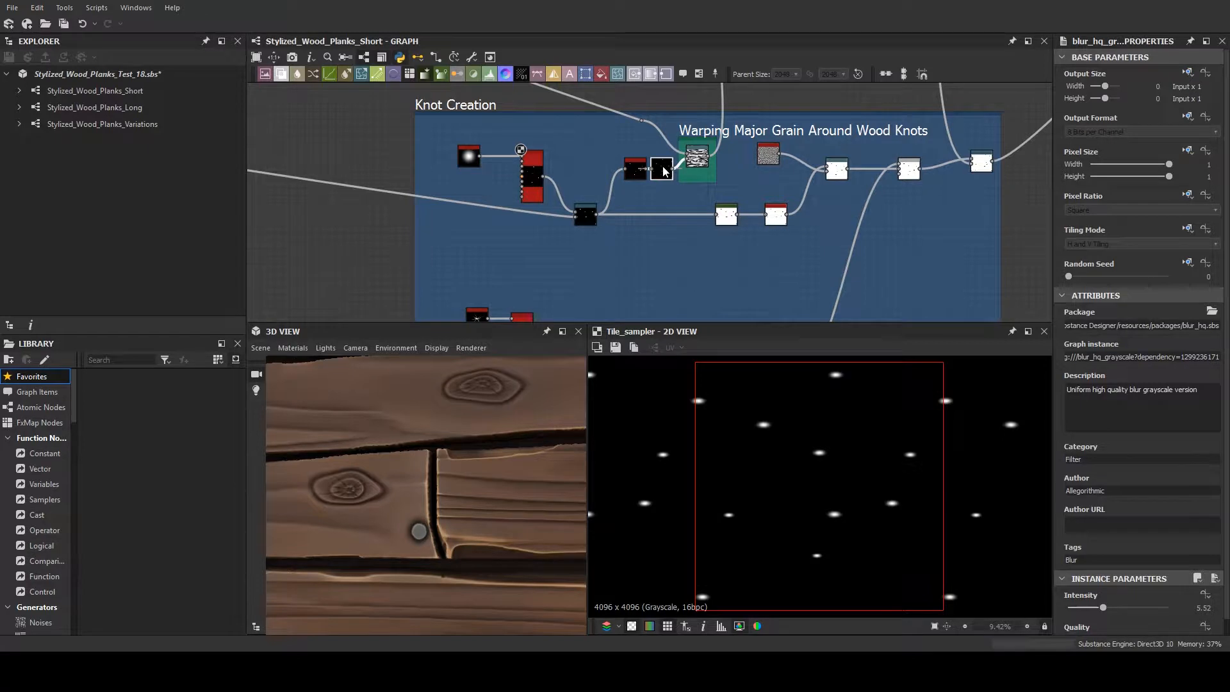
{"action": "double_click", "coordinate": [663, 170]}
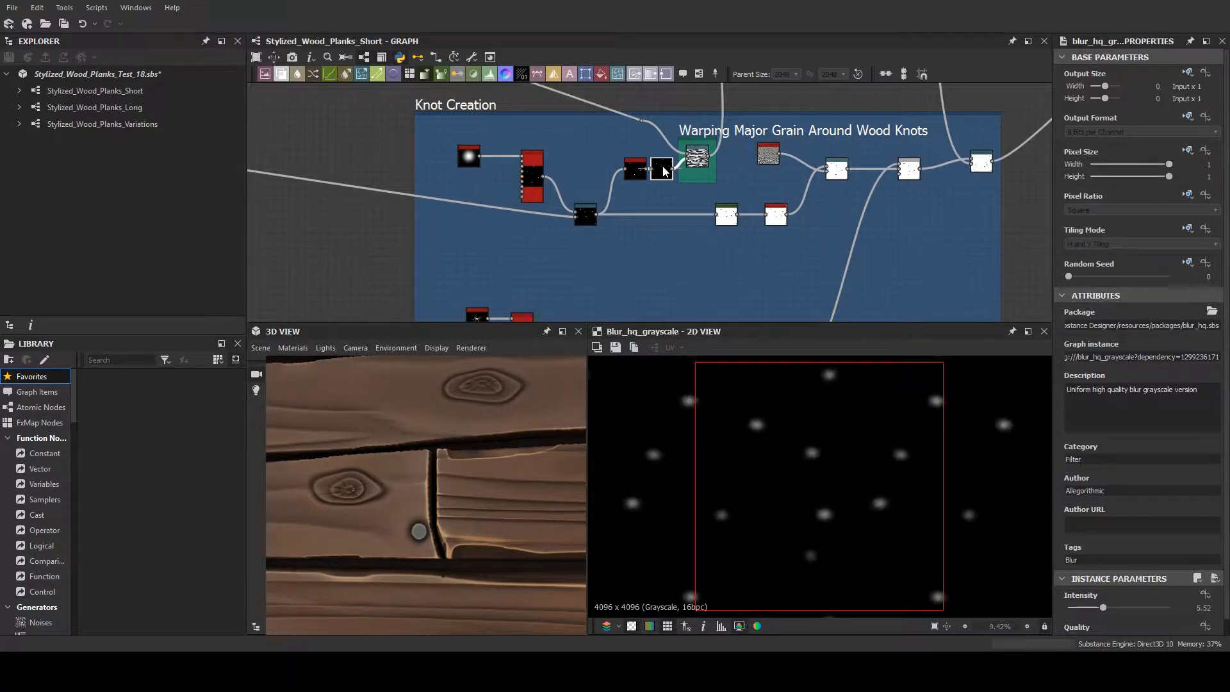
{"action": "scroll", "coordinate": [695, 163], "scroll_direction": "up", "scroll_amount": 6}
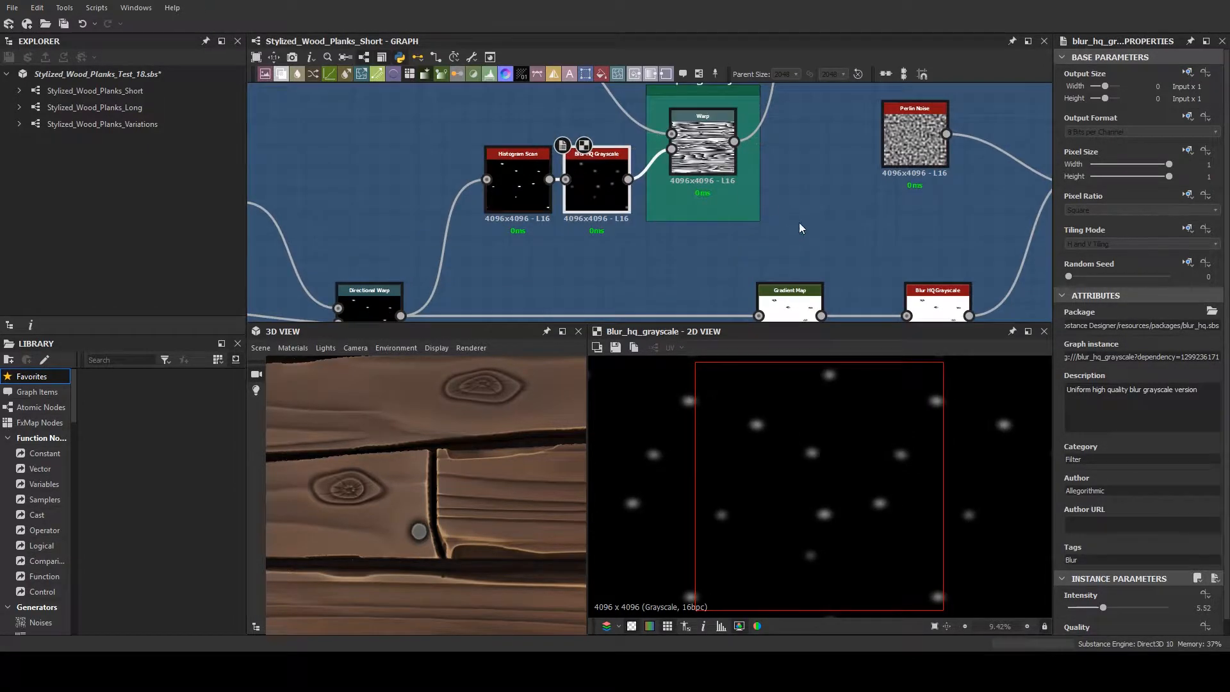
- Preview the Warp node that bends the major grain around the knots, and select the Blur HQ Grayscale node driving it
{"action": "scroll", "coordinate": [736, 197], "scroll_direction": "down", "scroll_amount": 3}
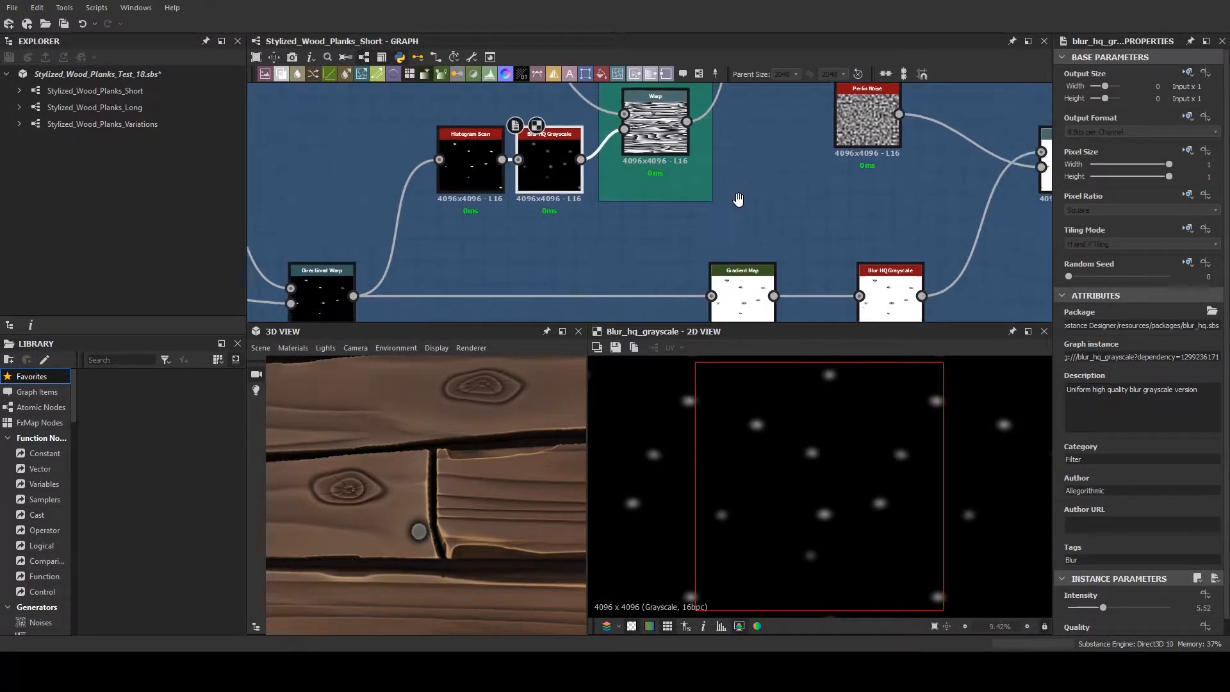
{"action": "left_click", "coordinate": [670, 170]}
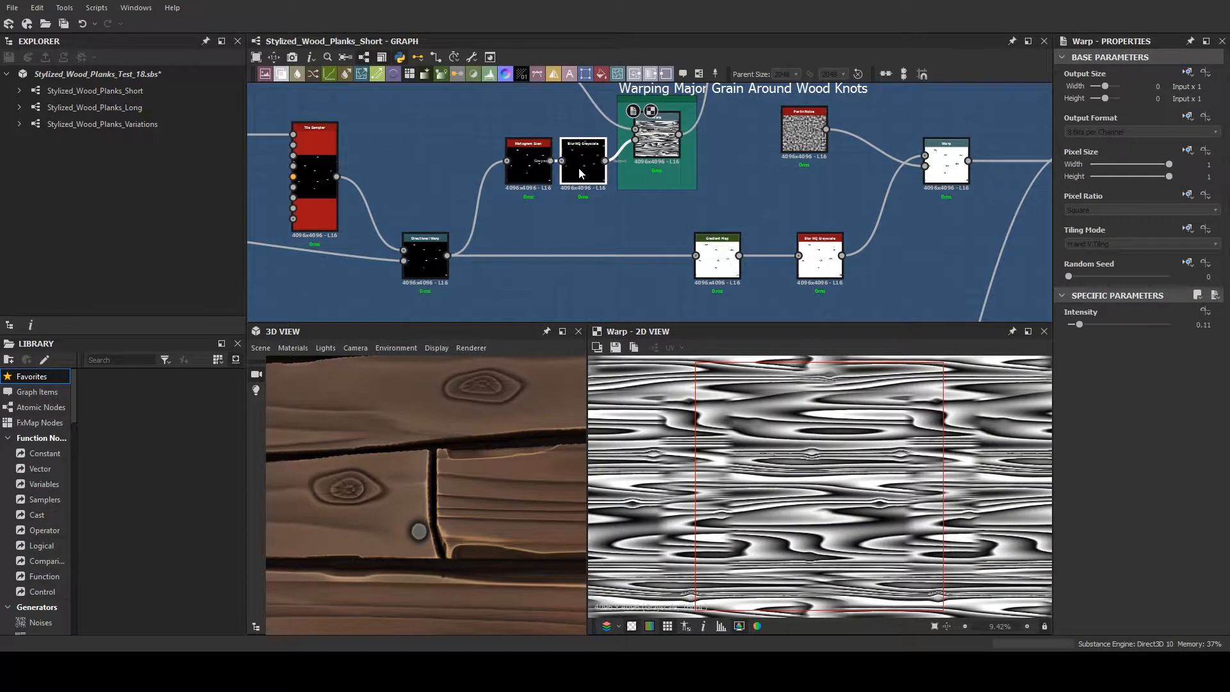
{"action": "left_click", "coordinate": [580, 173]}
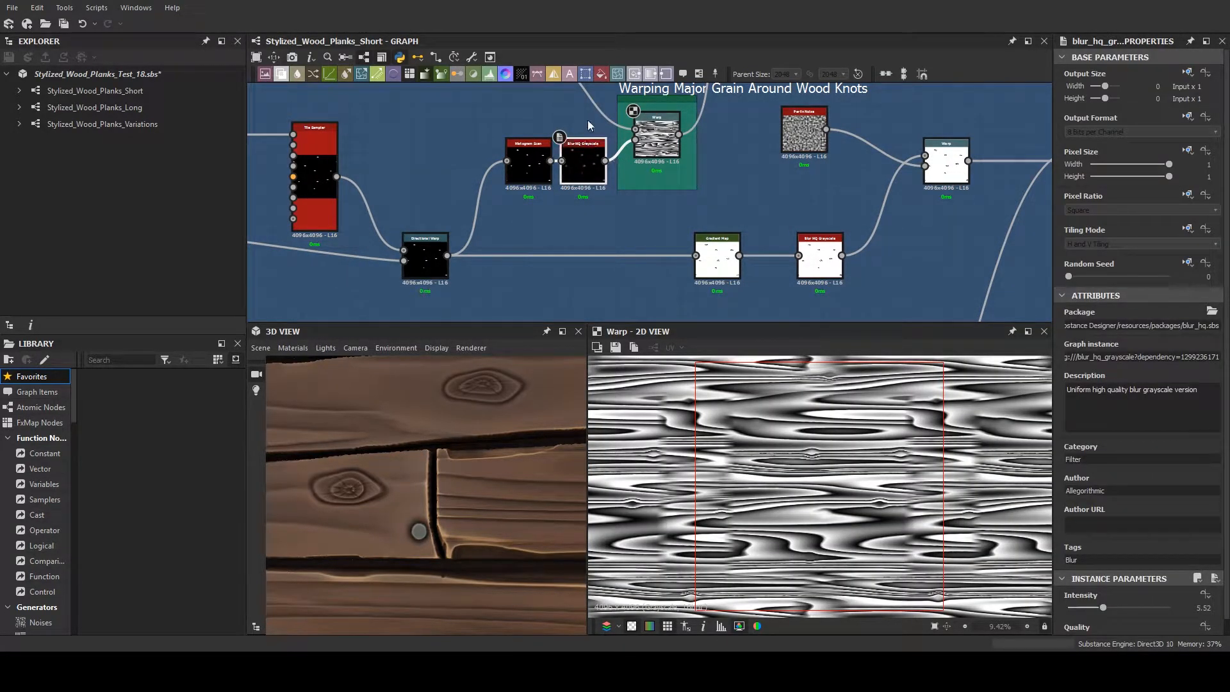
- Preview the Blur HQ Grayscale node feeding the Warp in the 2D view, and examine the grain around the knots on the 3D planks
{"action": "double_click", "coordinate": [586, 163]}
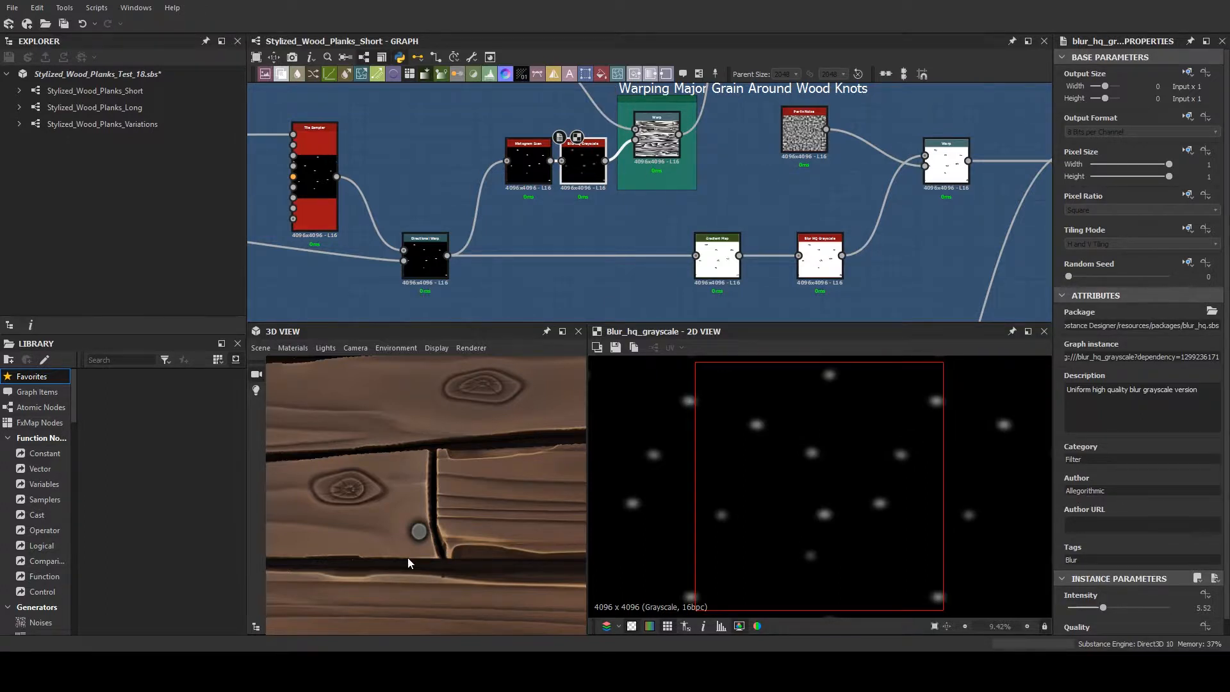
{"action": "scroll", "coordinate": [404, 555], "scroll_direction": "down", "scroll_amount": 6}
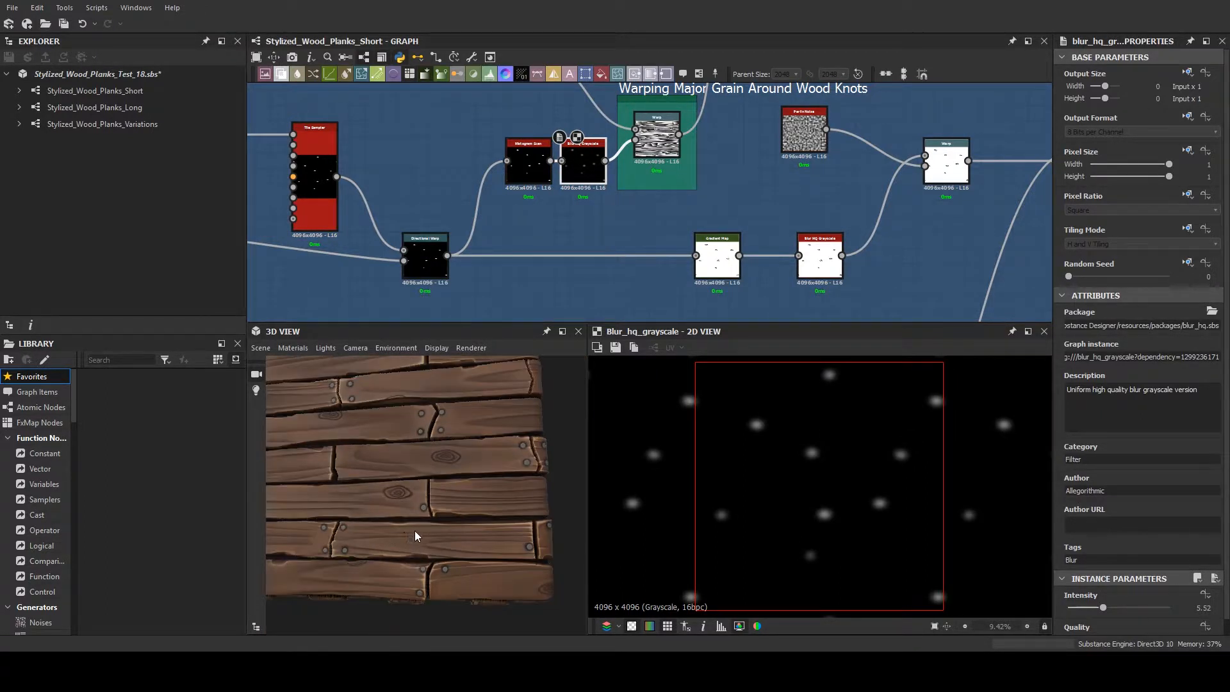
{"action": "middle_click_drag", "start_coordinate": [414, 535], "coordinate": [440, 527]}
{"action": "scroll", "coordinate": [369, 479], "scroll_direction": "up", "scroll_amount": 8}
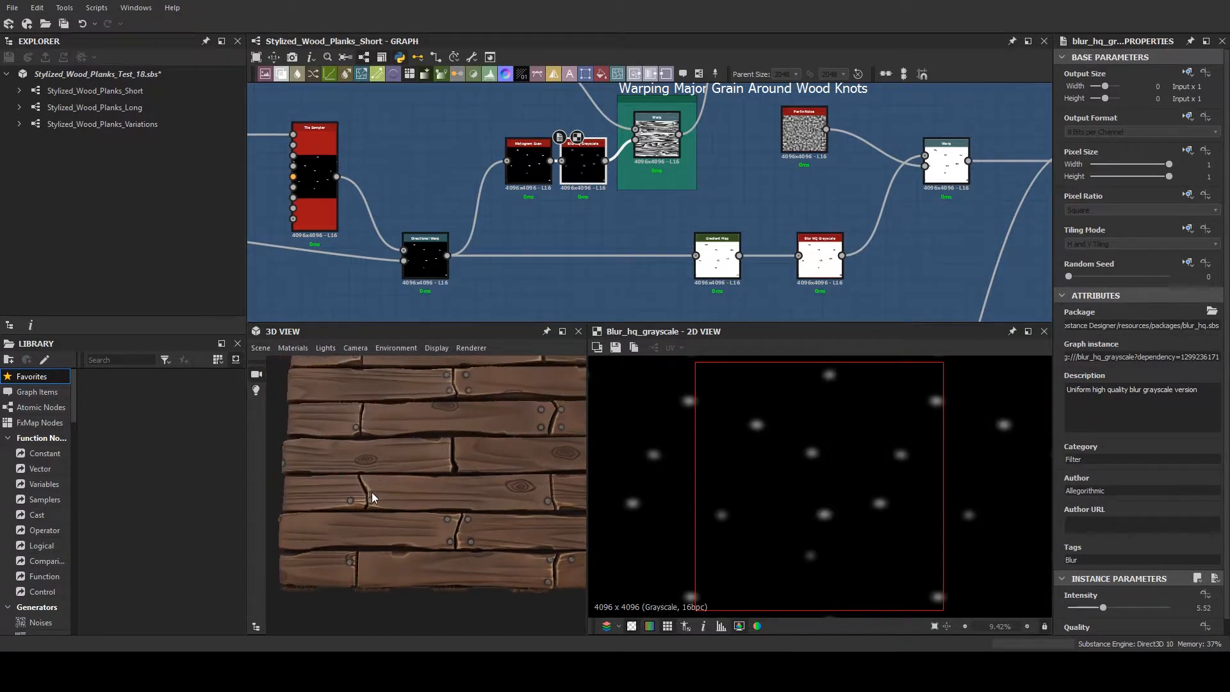
{"action": "scroll", "coordinate": [385, 480], "scroll_direction": "up", "scroll_amount": 3}
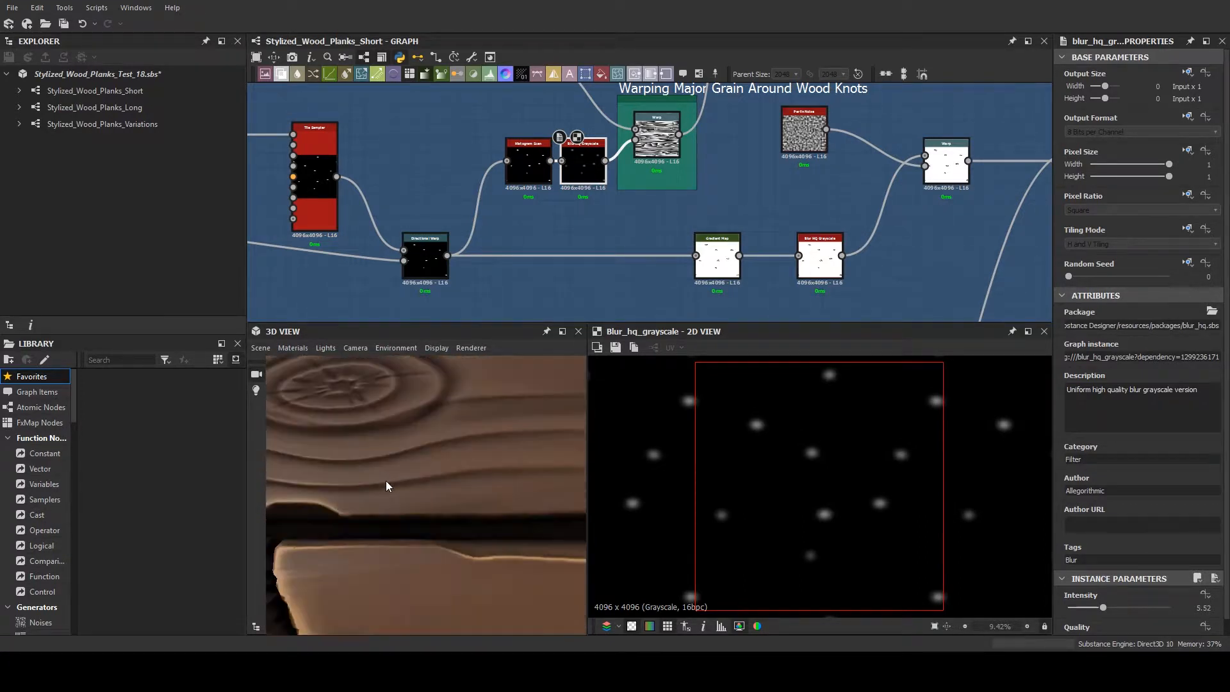
{"action": "scroll", "coordinate": [386, 481], "scroll_direction": "down", "scroll_amount": 3}
{"action": "middle_click_drag", "start_coordinate": [385, 480], "coordinate": [409, 471]}
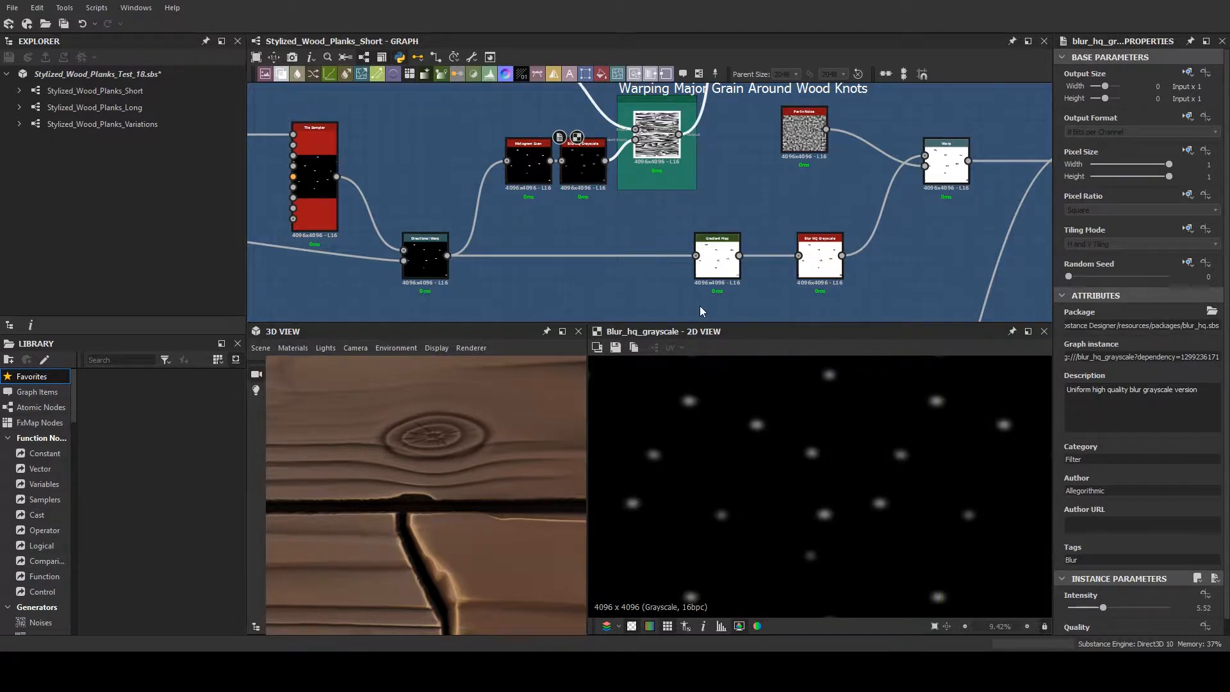
- Preview the Warp node under Warping Major Grain Around Wood Knots and examine the grain bending around a knot up close
{"action": "double_click", "coordinate": [669, 151]}
{"action": "middle_click_drag", "start_coordinate": [731, 148], "coordinate": [730, 183]}
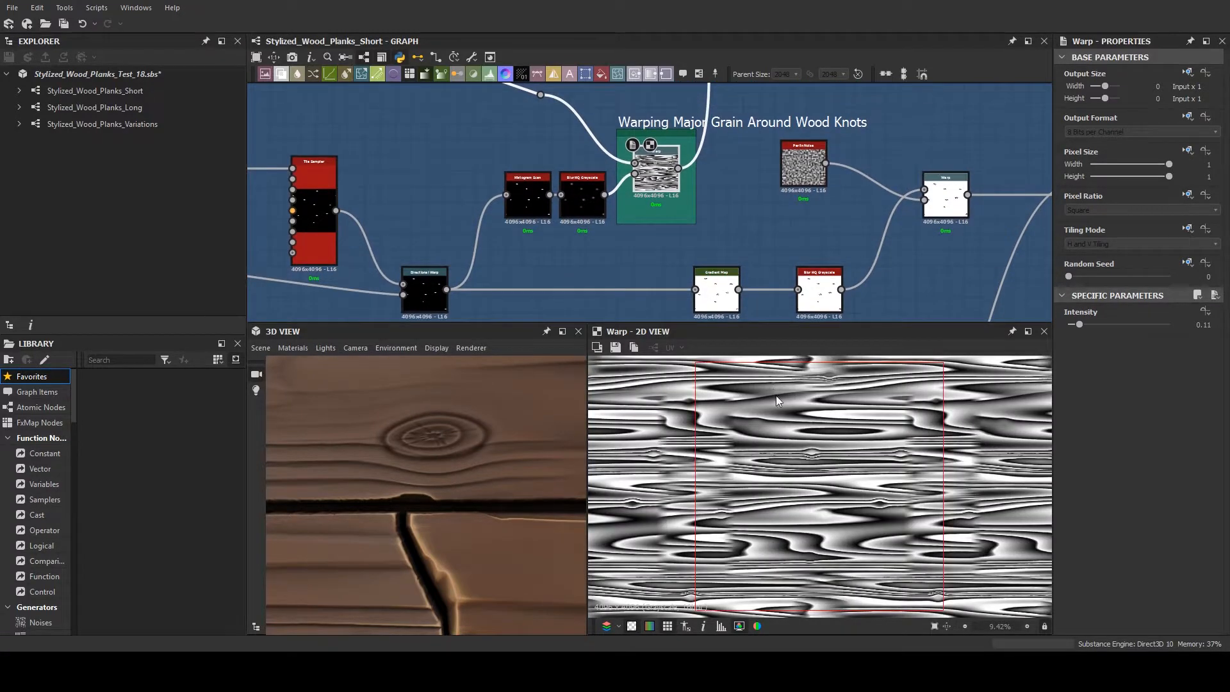
{"action": "scroll", "coordinate": [775, 395], "scroll_direction": "up", "scroll_amount": 5}
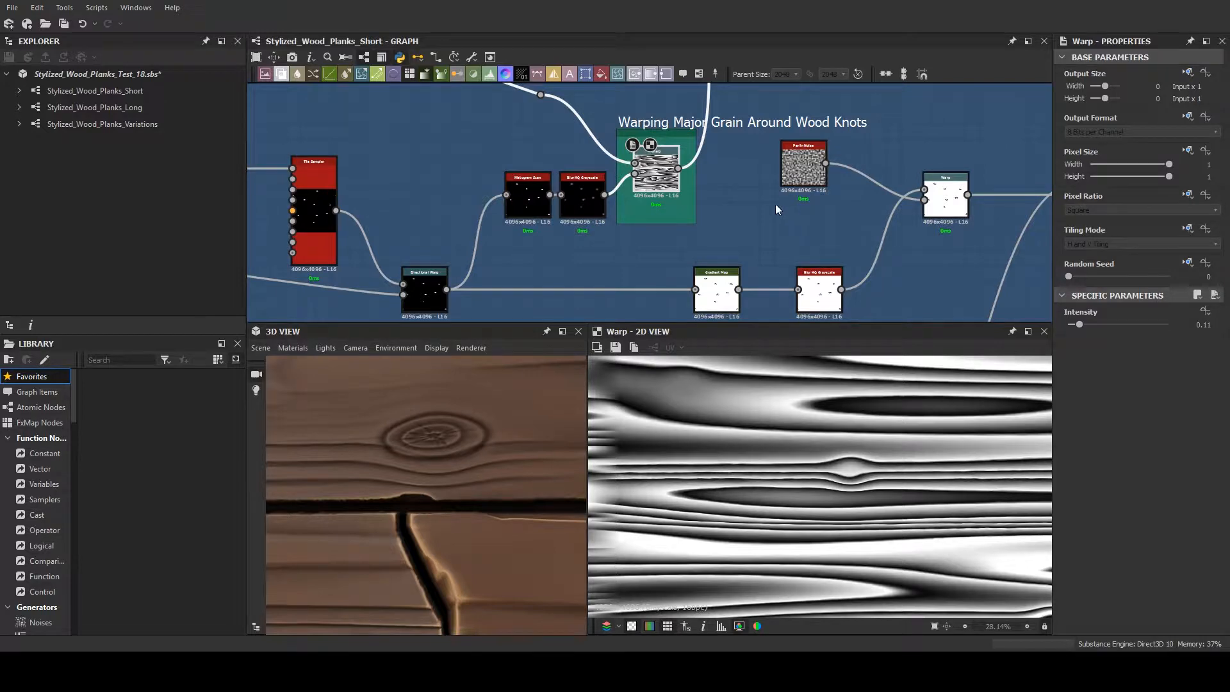
- Preview the Gradient Map node and examine its concentric knot rings up close in the 2D view
{"action": "scroll", "coordinate": [775, 205], "scroll_direction": "down", "scroll_amount": 1}
{"action": "middle_click_drag", "start_coordinate": [775, 205], "coordinate": [647, 202]}
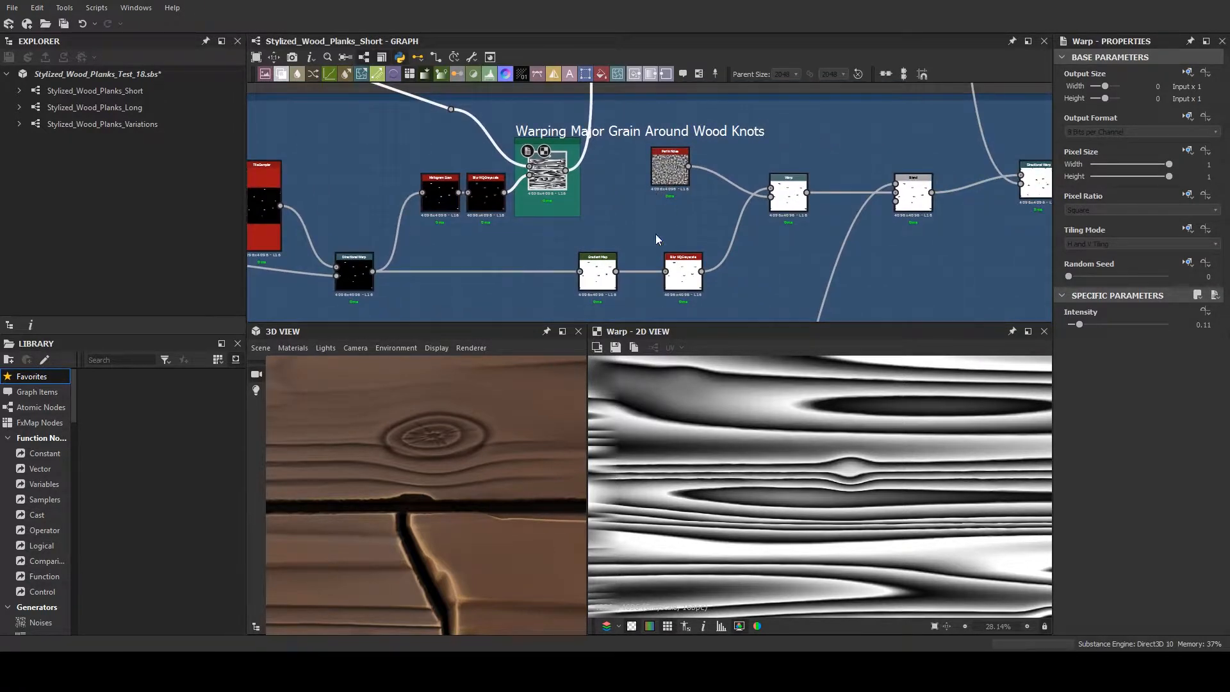
{"action": "double_click", "coordinate": [608, 275]}
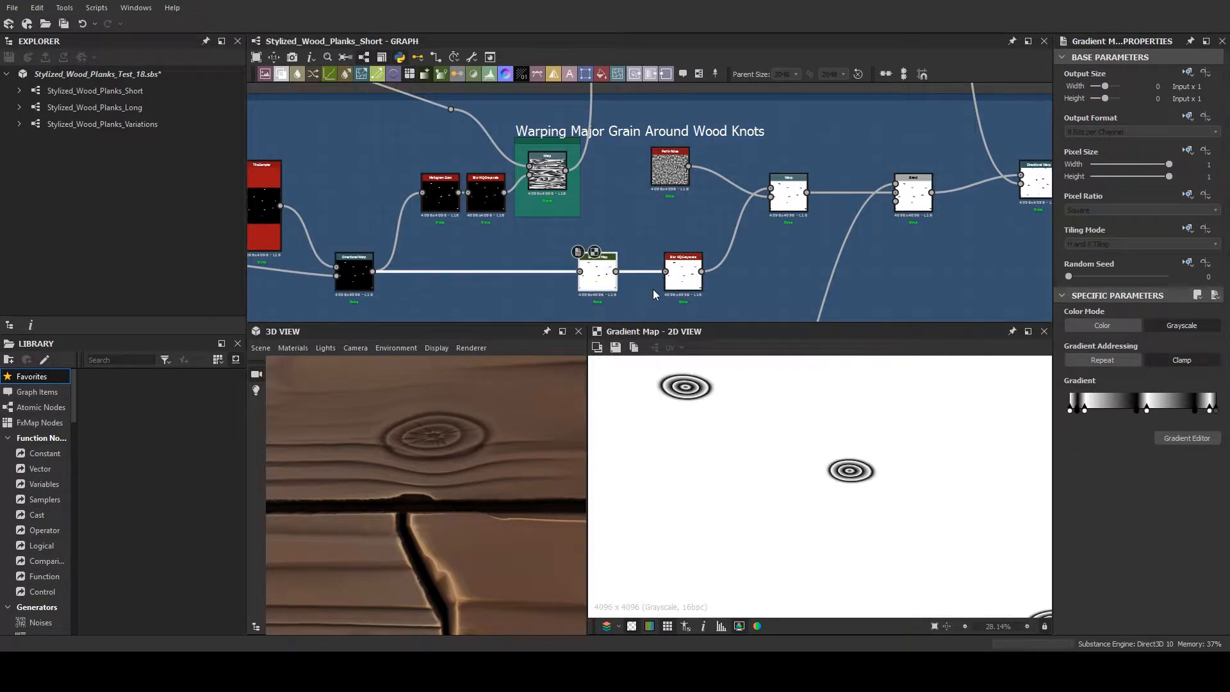
{"action": "scroll", "coordinate": [694, 390], "scroll_direction": "up", "scroll_amount": 4}
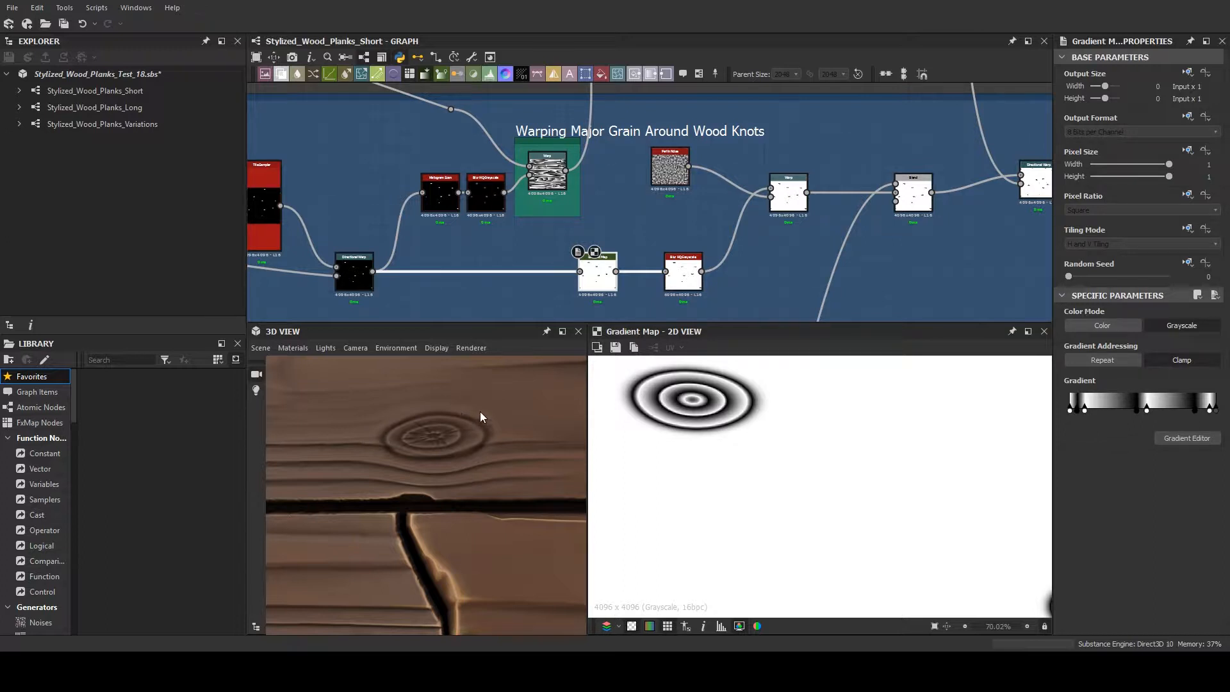
- Preview the Subtract Blend node ahead of the final Directional Warp and examine the cracks cut into a knot's rings
{"action": "scroll", "coordinate": [820, 274], "scroll_direction": "down", "scroll_amount": 1}
{"action": "scroll", "coordinate": [820, 274], "scroll_direction": "down", "scroll_amount": 1}
{"action": "middle_click_drag", "start_coordinate": [846, 242], "coordinate": [708, 217]}
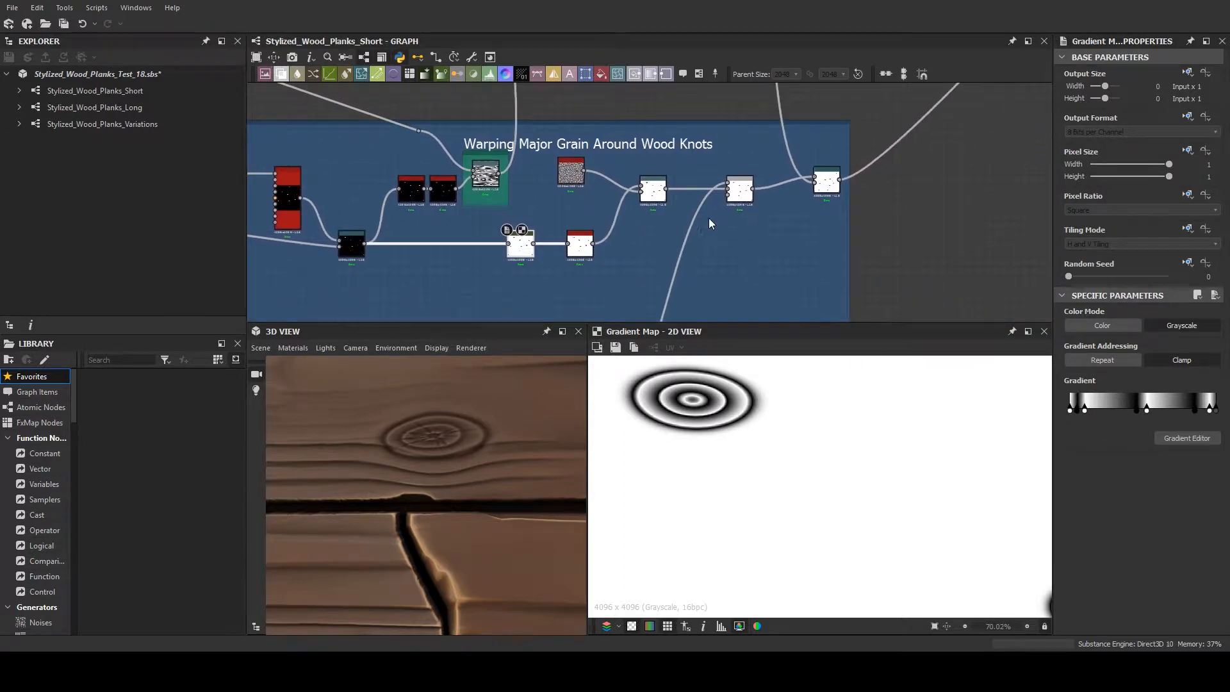
{"action": "left_click", "coordinate": [738, 192]}
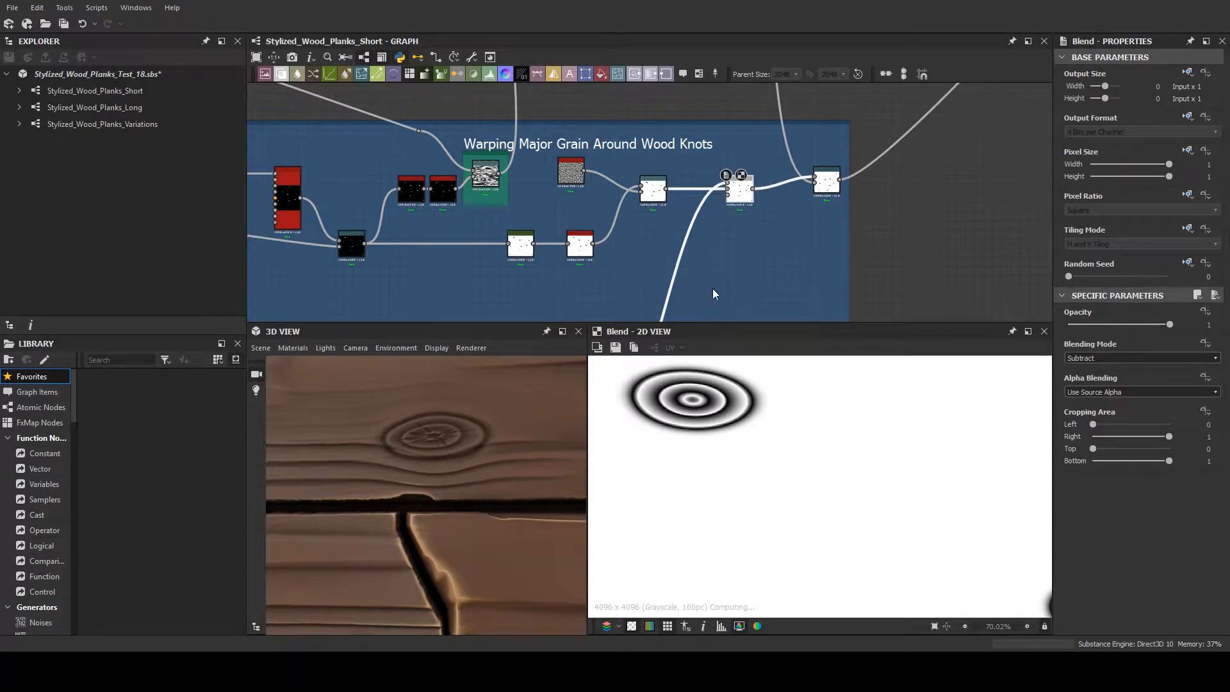
{"action": "middle_click_drag", "start_coordinate": [712, 288], "coordinate": [725, 266]}
{"action": "scroll", "coordinate": [717, 390], "scroll_direction": "up", "scroll_amount": 3}
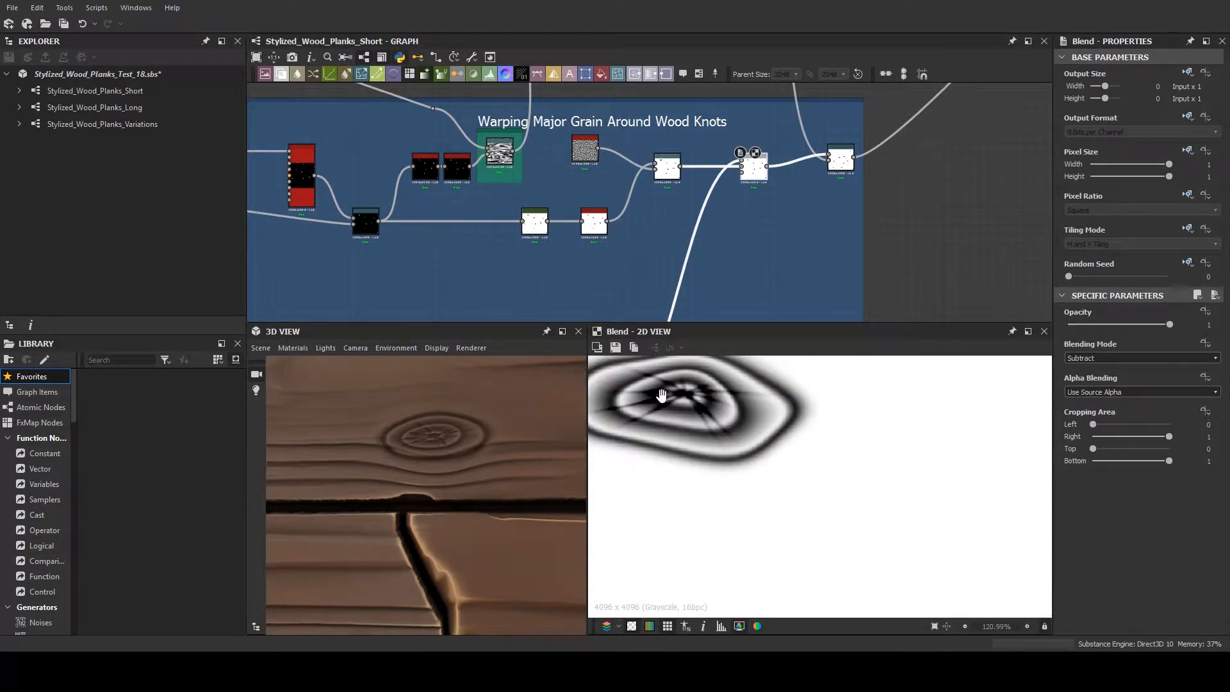
- Trace the Blend's lower input back to the Starburst node and preview its full crack pattern in the 2D view
{"action": "scroll", "coordinate": [690, 282], "scroll_direction": "down", "scroll_amount": 1}
{"action": "scroll", "coordinate": [714, 253], "scroll_direction": "down", "scroll_amount": 1}
{"action": "middle_click_drag", "start_coordinate": [713, 254], "coordinate": [738, 194]}
{"action": "scroll", "coordinate": [769, 258], "scroll_direction": "up", "scroll_amount": 3}
{"action": "scroll", "coordinate": [737, 193], "scroll_direction": "up", "scroll_amount": 2}
{"action": "middle_click_drag", "start_coordinate": [575, 170], "coordinate": [466, 157]}
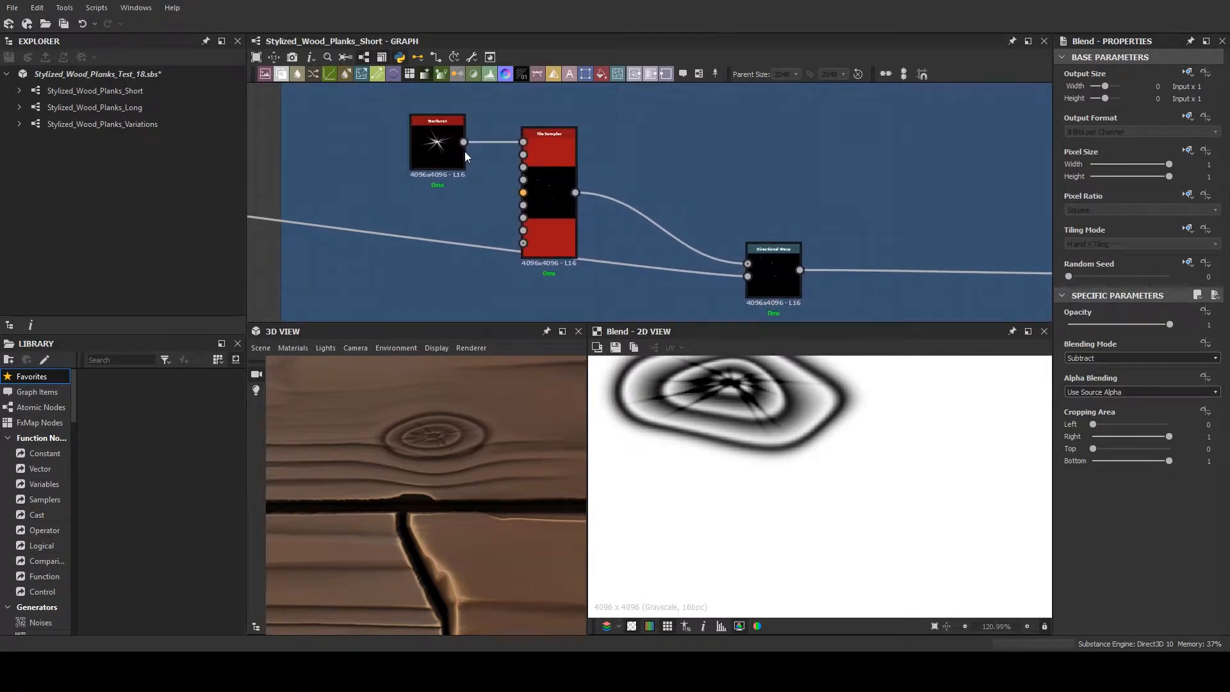
{"action": "left_click", "coordinate": [431, 137]}
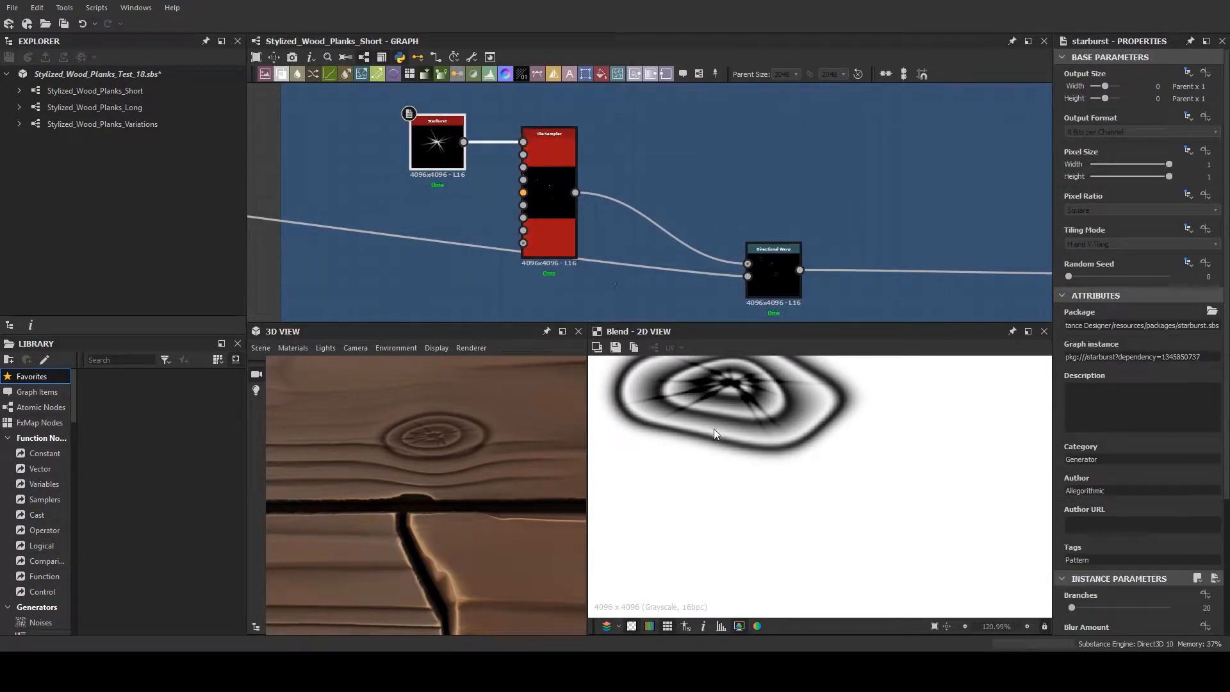
{"action": "double_click", "coordinate": [429, 131]}
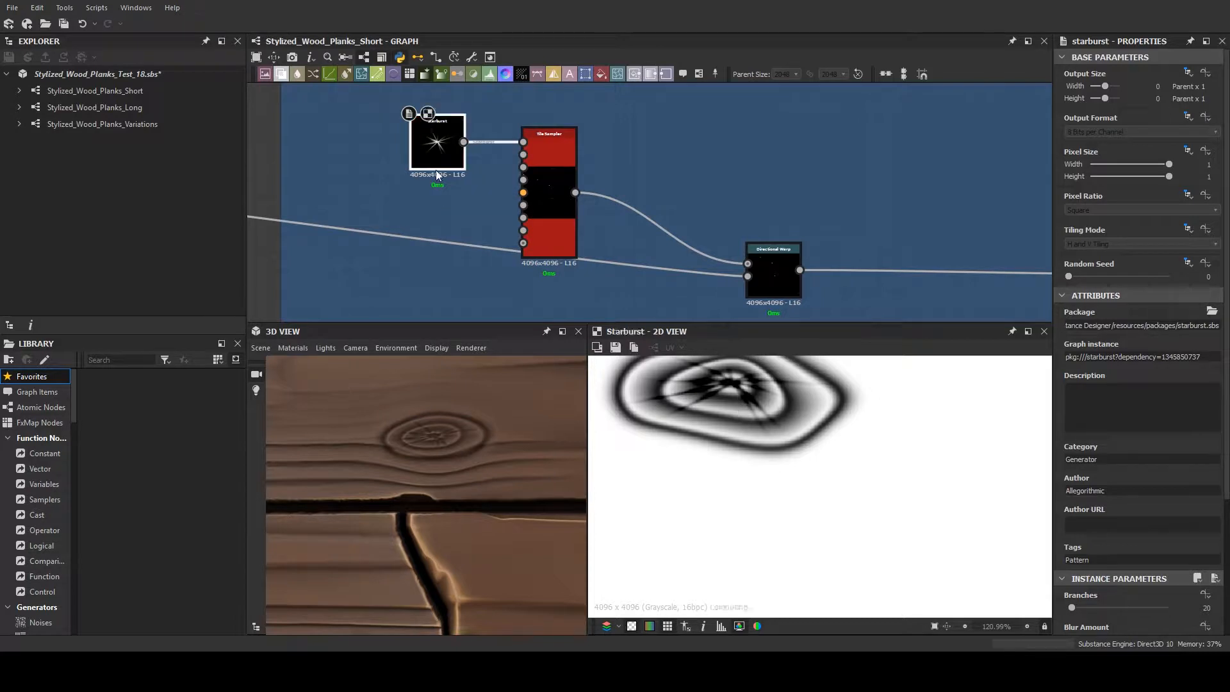
{"action": "scroll", "coordinate": [762, 488], "scroll_direction": "down", "scroll_amount": 5}
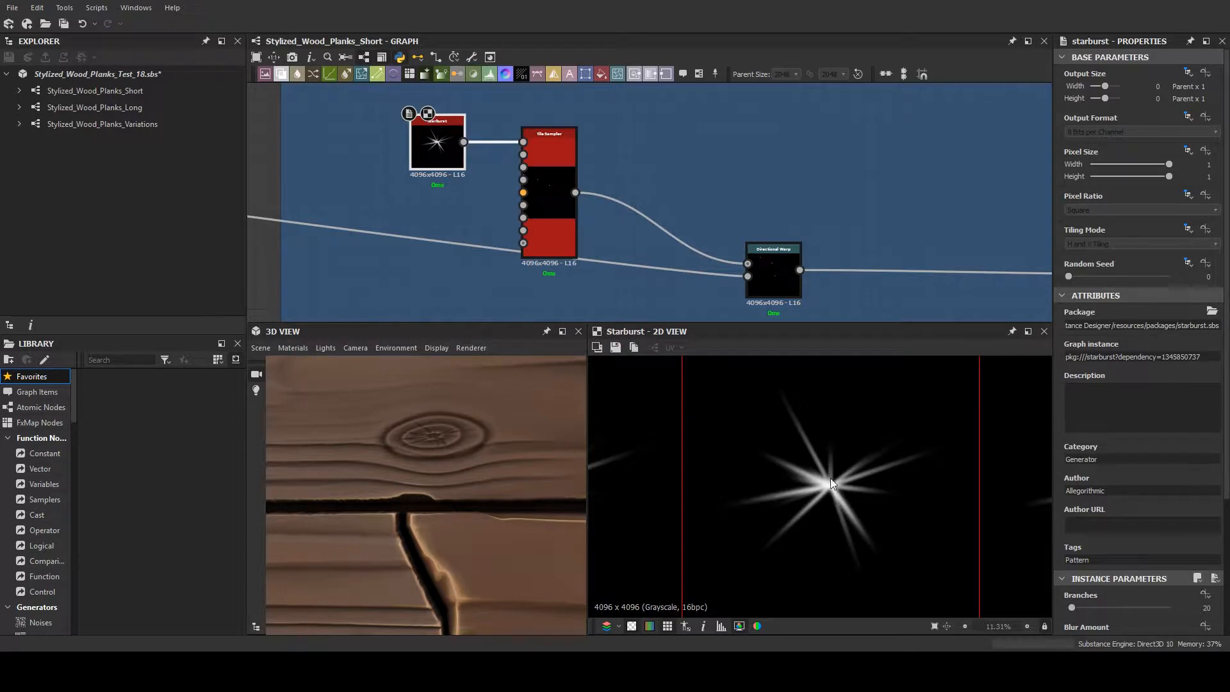
- Preview the Warp node driven by noise at the end of the starburst branch and examine one distorted crack shape
{"action": "scroll", "coordinate": [829, 225], "scroll_direction": "down", "scroll_amount": 2}
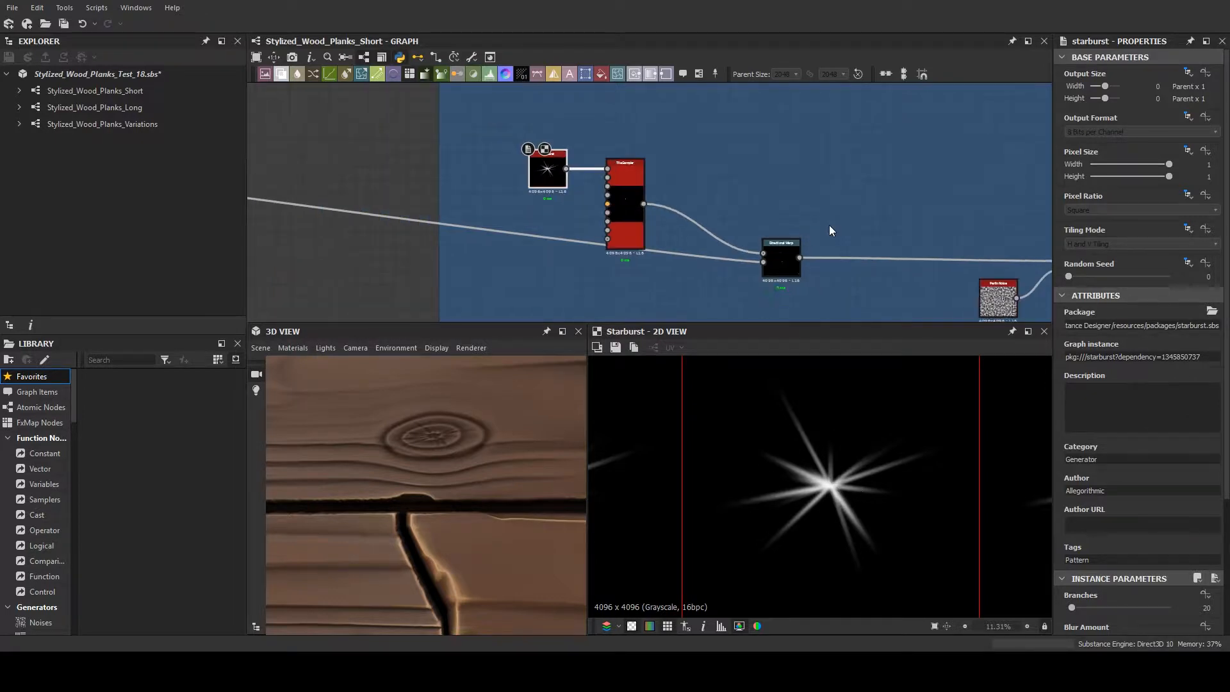
{"action": "middle_click_drag", "start_coordinate": [835, 225], "coordinate": [447, 182]}
{"action": "double_click", "coordinate": [702, 219]}
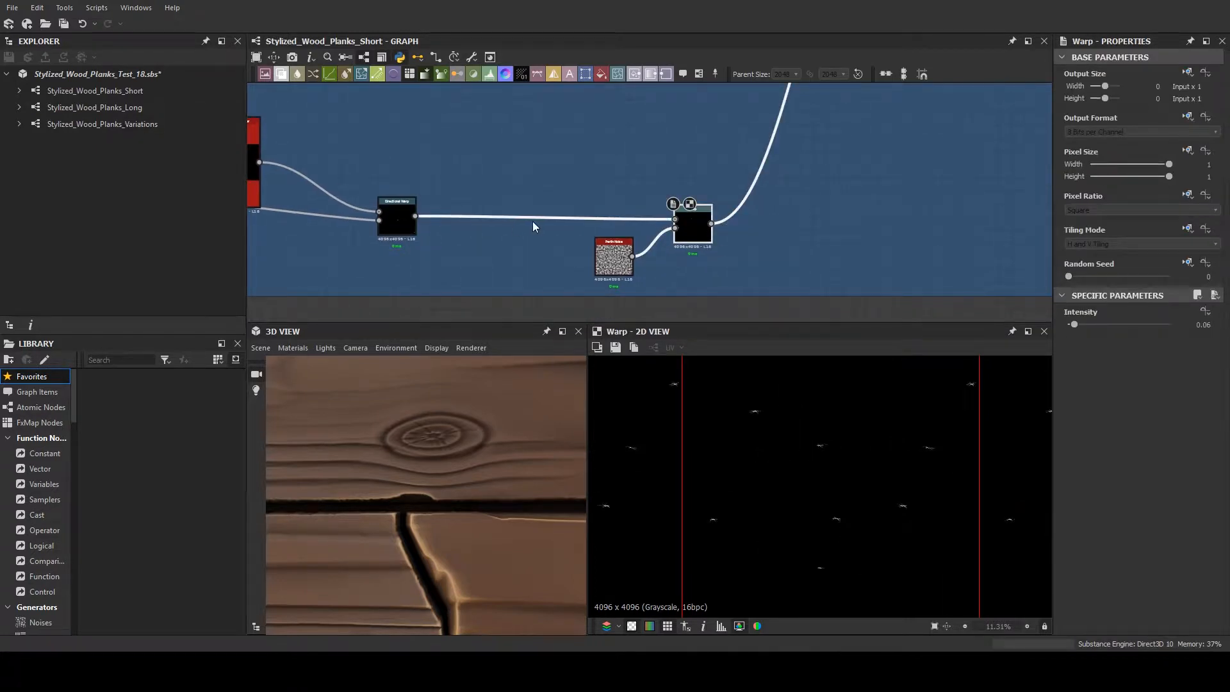
{"action": "scroll", "coordinate": [832, 449], "scroll_direction": "up", "scroll_amount": 5}
{"action": "middle_click_drag", "start_coordinate": [903, 447], "coordinate": [891, 440]}
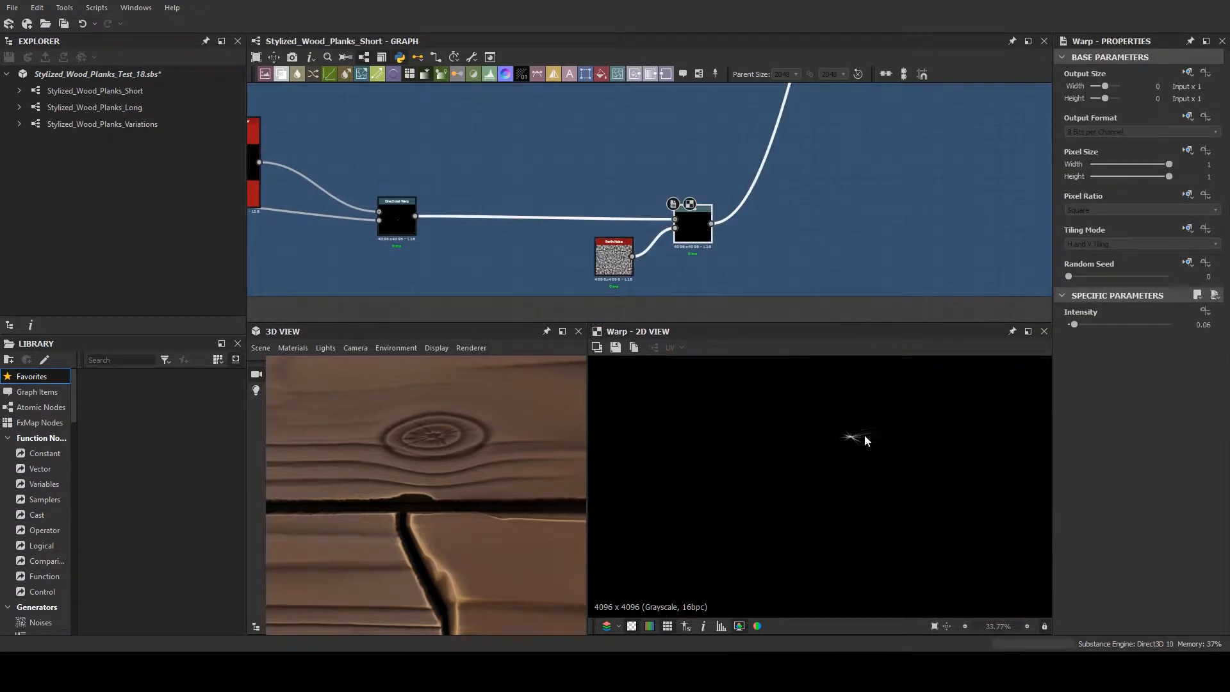
- Return to the Tile Sampler fed by the Starburst node and show its settings
{"action": "scroll", "coordinate": [864, 436], "scroll_direction": "down", "scroll_amount": 3}
{"action": "scroll", "coordinate": [796, 407], "scroll_direction": "down", "scroll_amount": 2}
{"action": "scroll", "coordinate": [428, 128], "scroll_direction": "down", "scroll_amount": 4}
{"action": "scroll", "coordinate": [352, 164], "scroll_direction": "up", "scroll_amount": 1}
{"action": "middle_click_drag", "start_coordinate": [352, 164], "coordinate": [421, 267]}
{"action": "scroll", "coordinate": [436, 212], "scroll_direction": "up", "scroll_amount": 5}
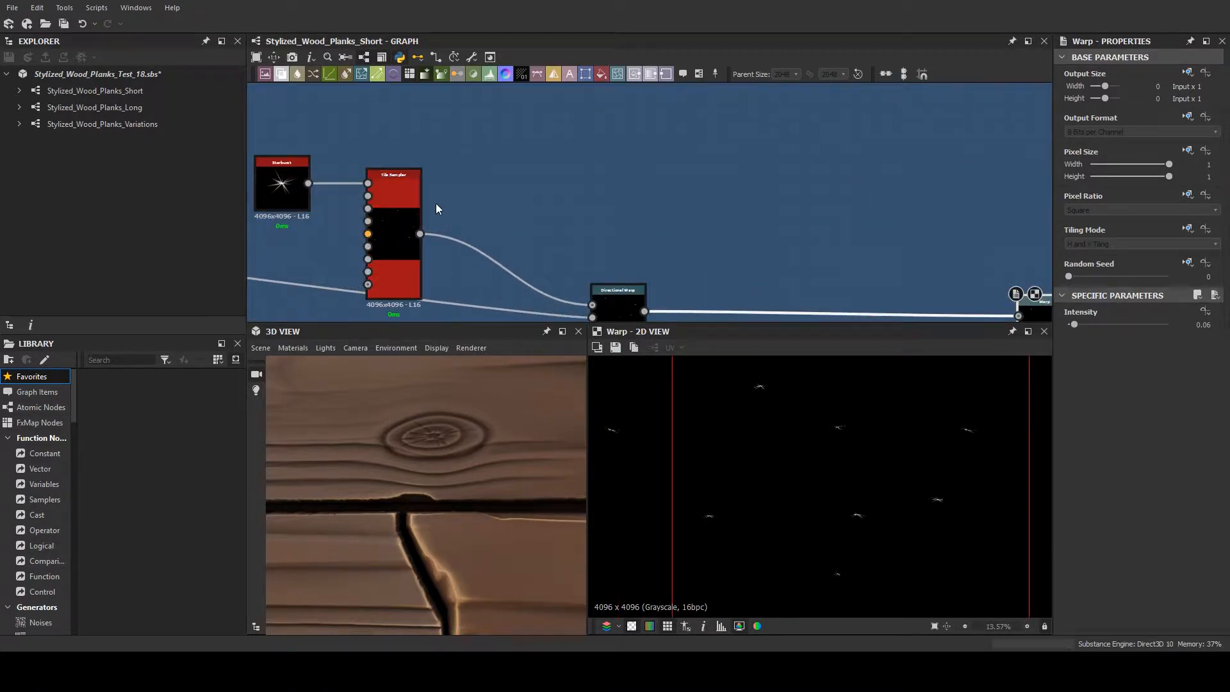
{"action": "left_click", "coordinate": [395, 227]}
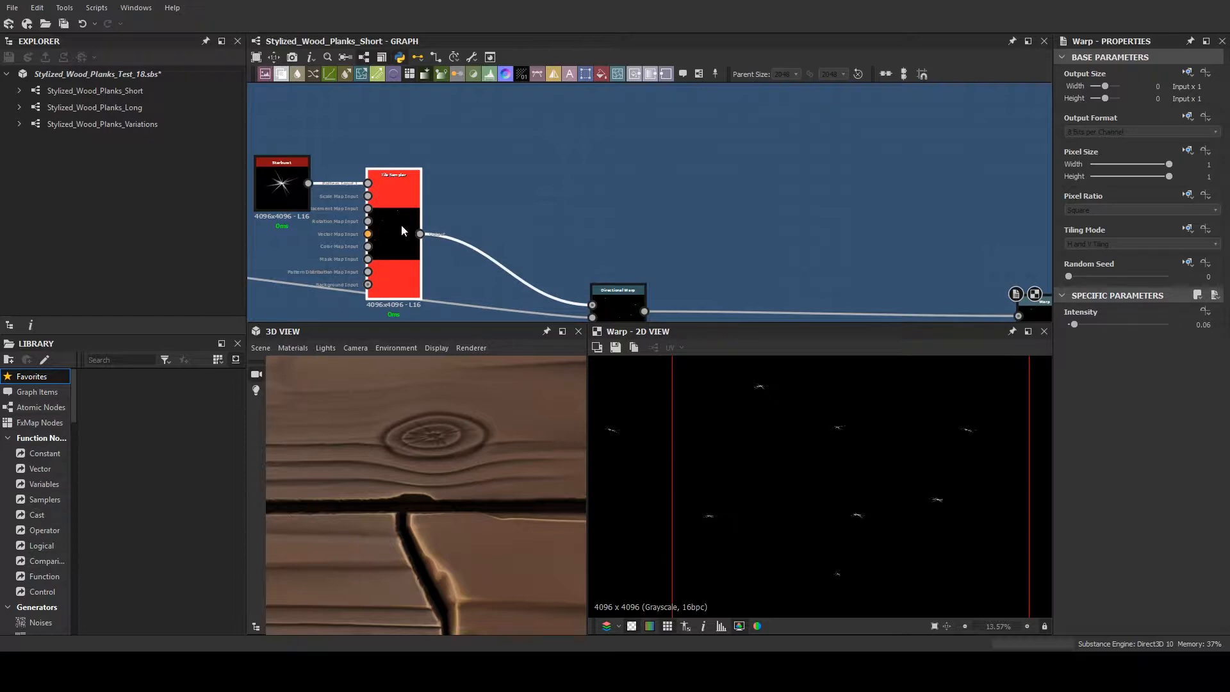
- Follow the starburst branch to the Subtract Blend node and preview the cracks combined with the knot rings
{"action": "middle_click_drag", "start_coordinate": [675, 244], "coordinate": [411, 204]}
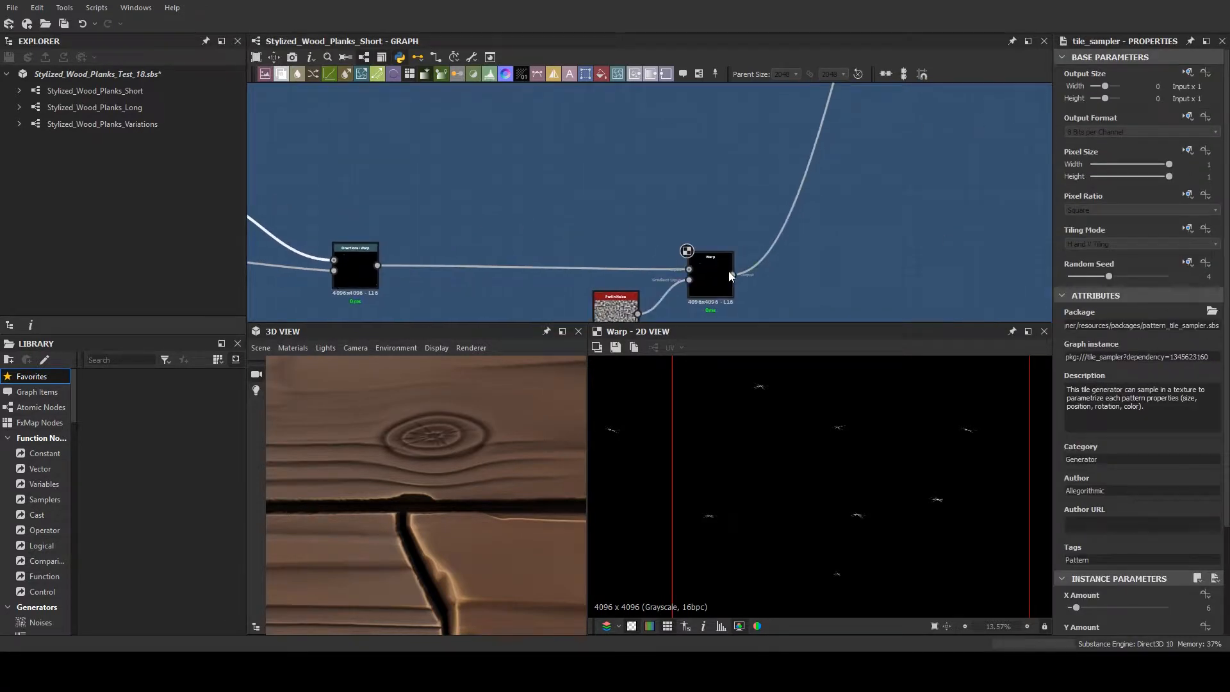
{"action": "middle_click_drag", "start_coordinate": [799, 172], "coordinate": [776, 307]}
{"action": "middle_click_drag", "start_coordinate": [787, 204], "coordinate": [646, 334]}
{"action": "left_click", "coordinate": [796, 179]}
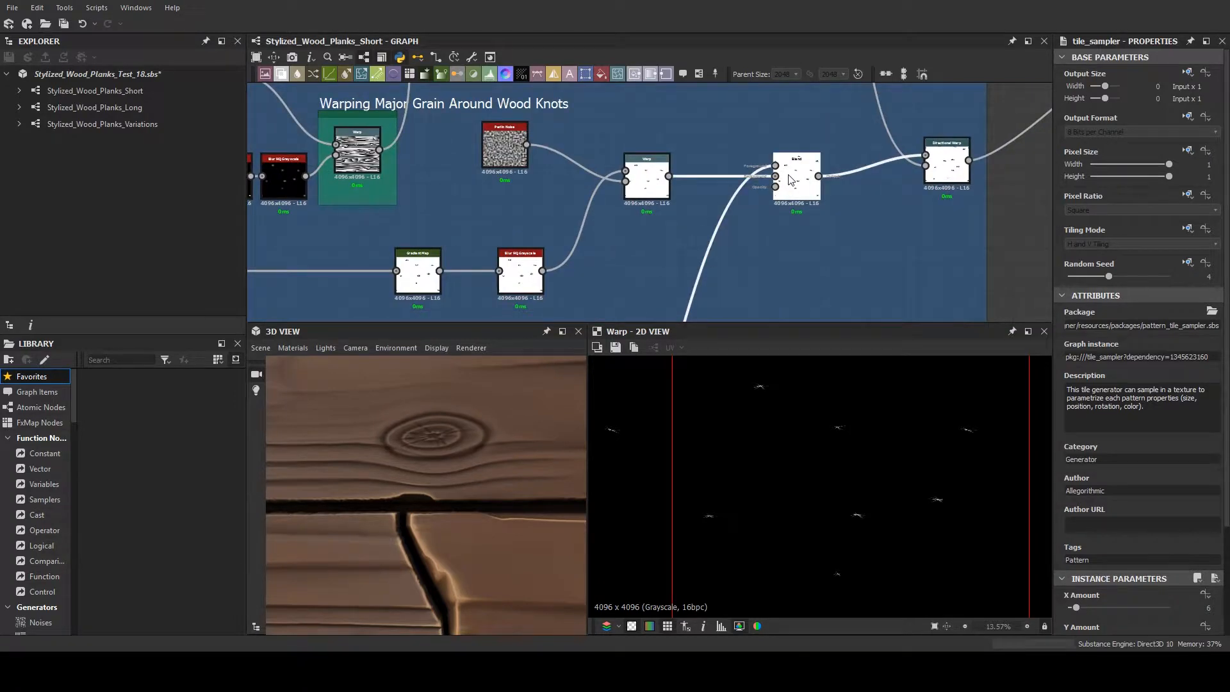
{"action": "scroll", "coordinate": [849, 436], "scroll_direction": "up", "scroll_amount": 3}
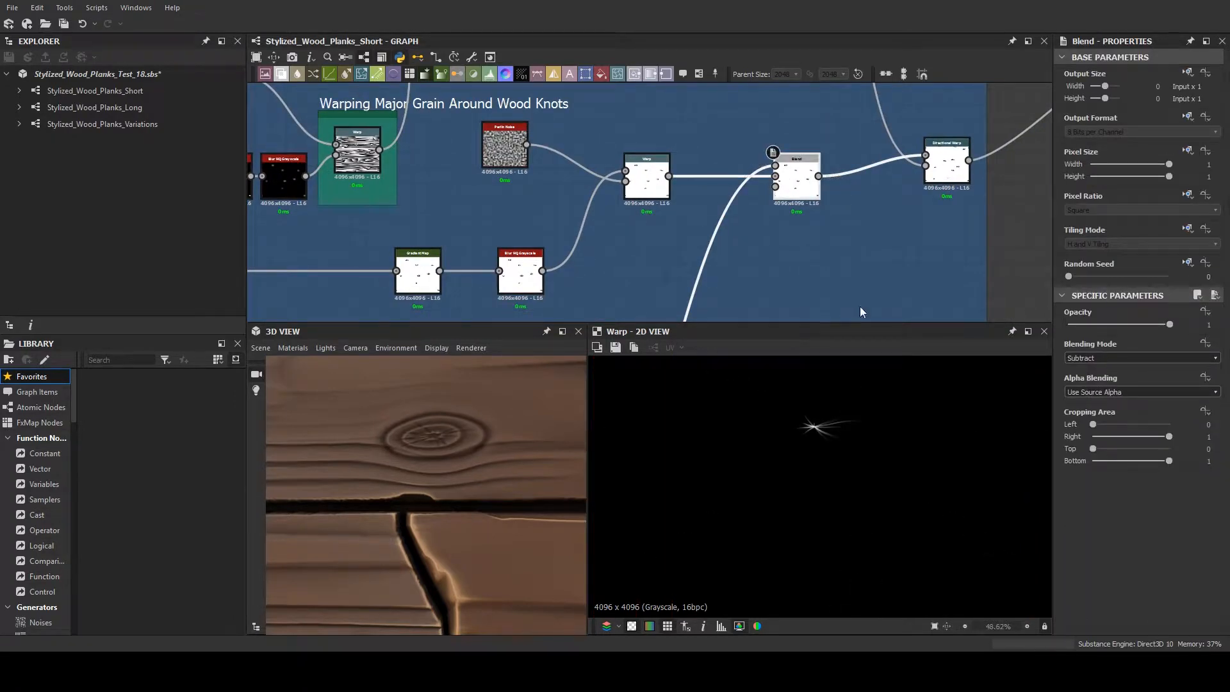
{"action": "middle_click_drag", "start_coordinate": [901, 219], "coordinate": [827, 235]}
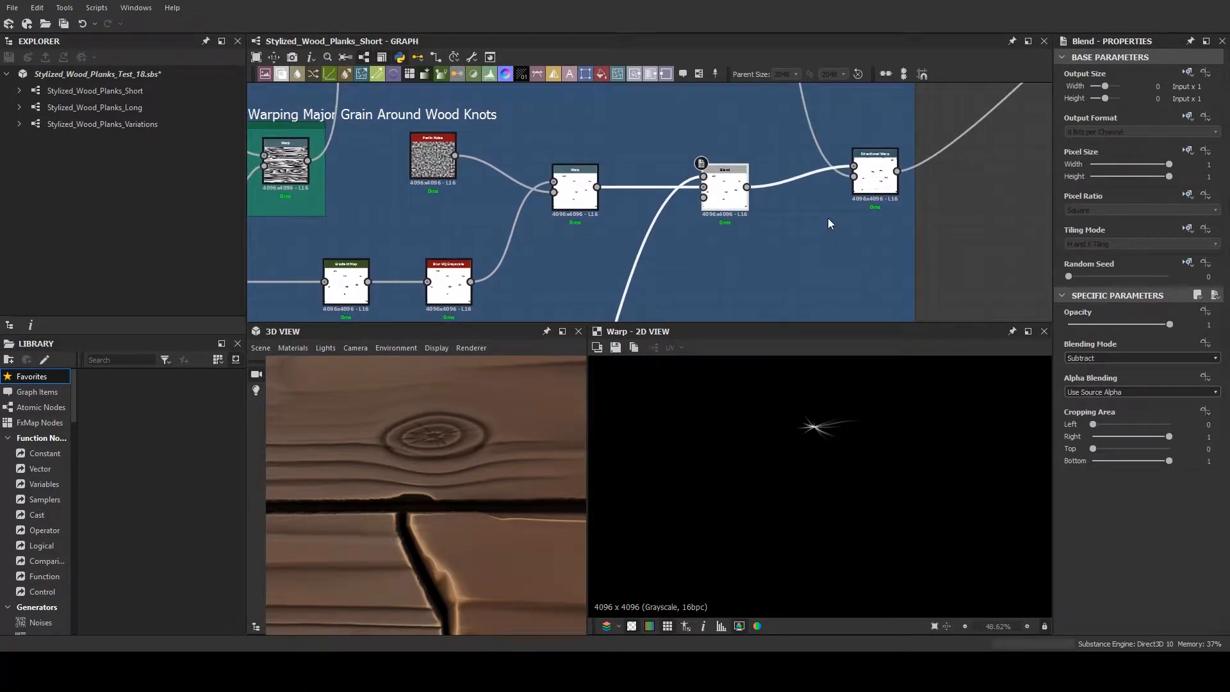
{"action": "double_click", "coordinate": [716, 185]}
{"action": "middle_click_drag", "start_coordinate": [818, 207], "coordinate": [787, 215]}
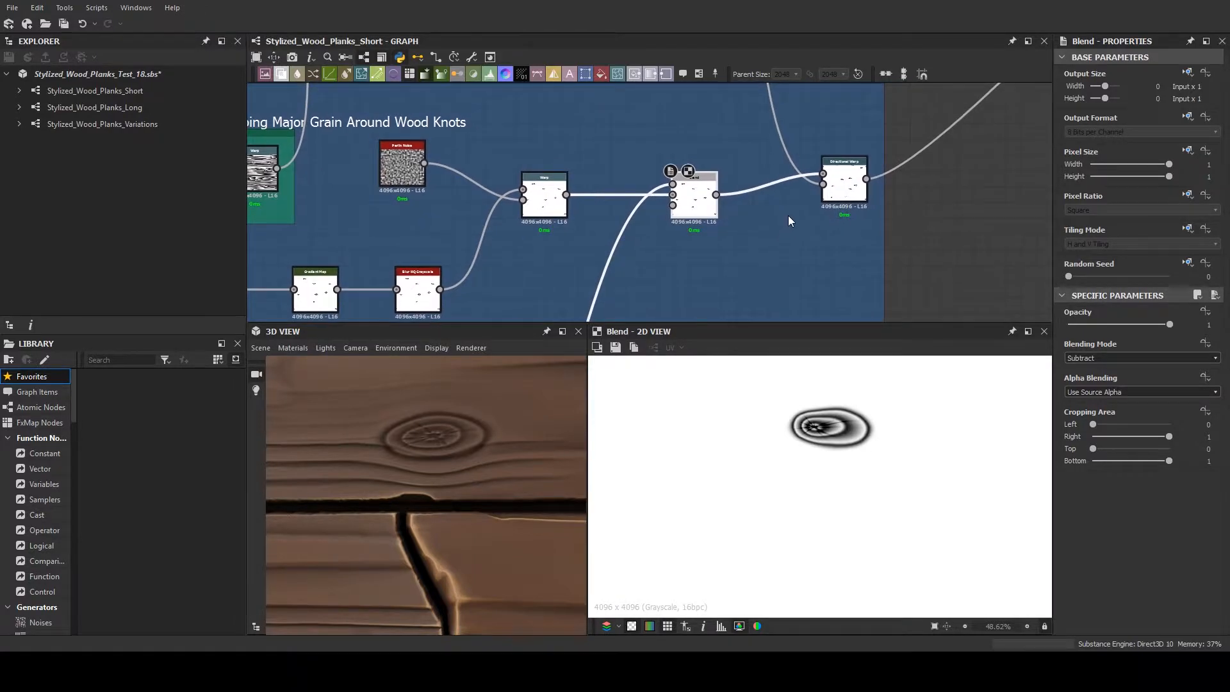
- Preview the final Directional Warp node of the knot frame and inspect how it offsets and splits the knots across the tile
{"action": "scroll", "coordinate": [788, 215], "scroll_direction": "down", "scroll_amount": 1}
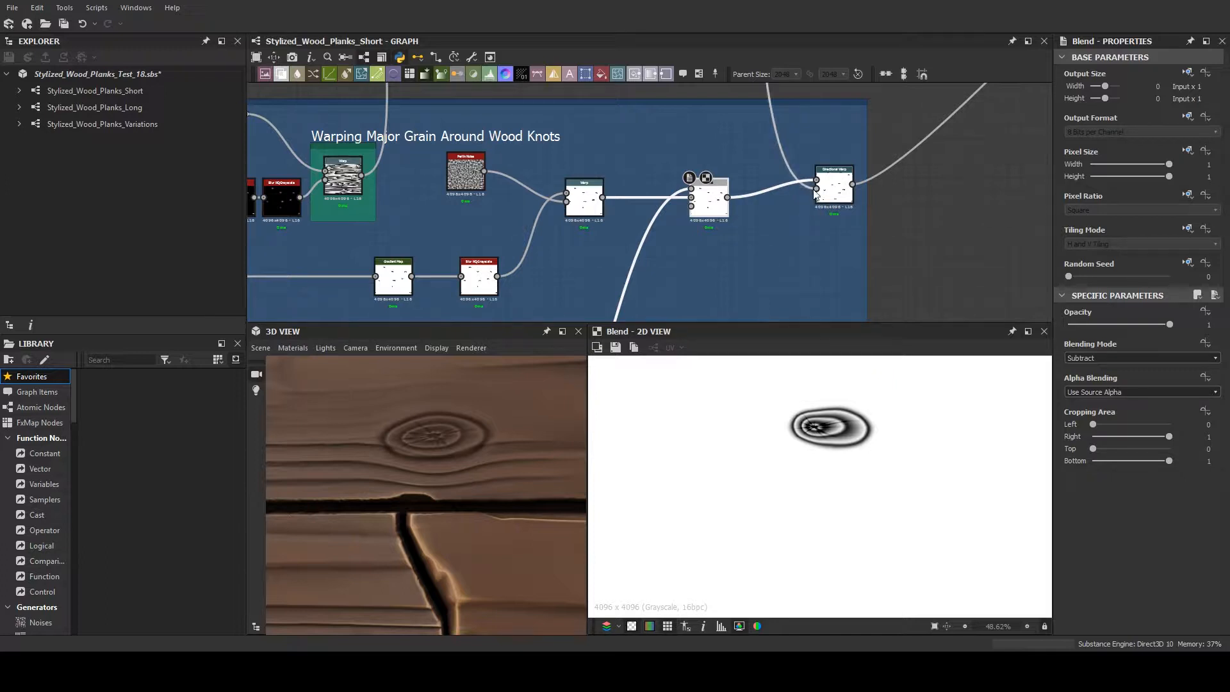
{"action": "left_click", "coordinate": [835, 188]}
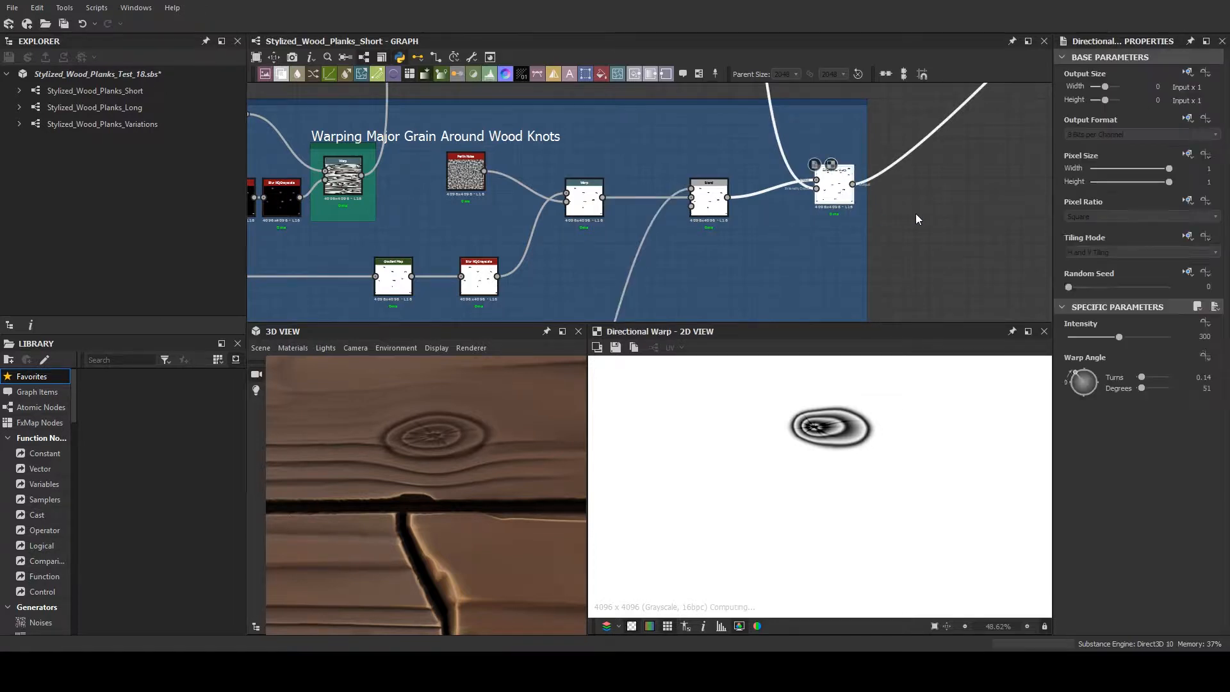
{"action": "middle_click_drag", "start_coordinate": [915, 213], "coordinate": [776, 242]}
{"action": "scroll", "coordinate": [881, 559], "scroll_direction": "down", "scroll_amount": 5}
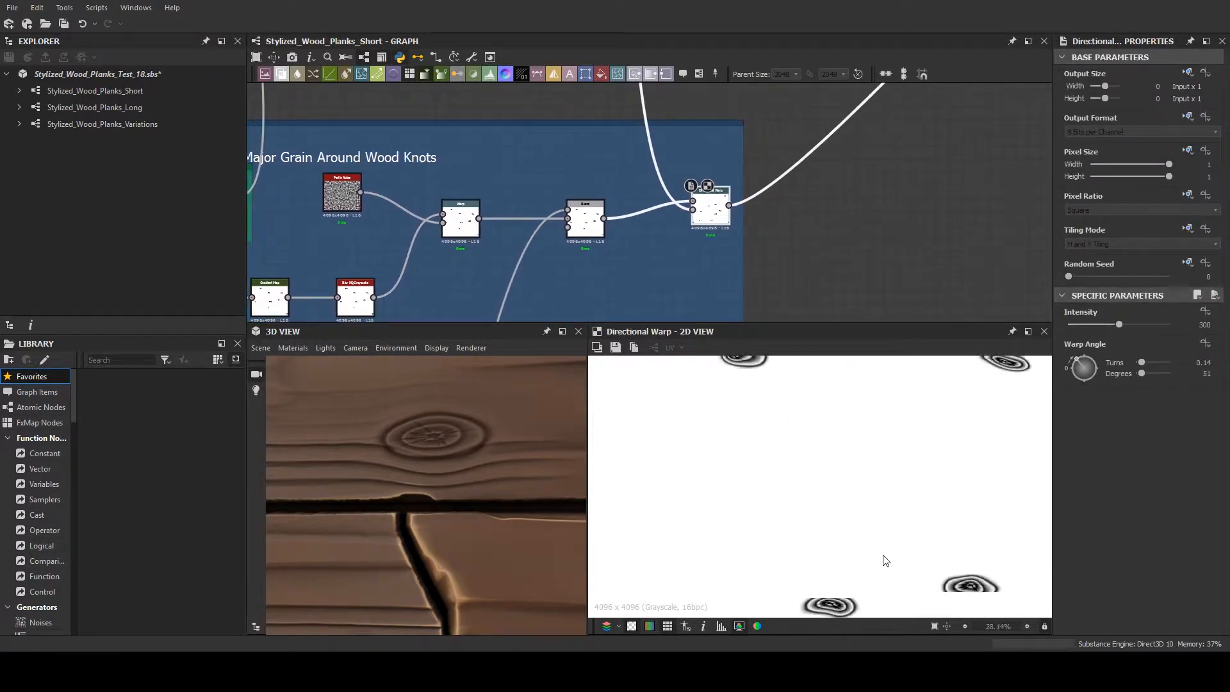
{"action": "scroll", "coordinate": [836, 415], "scroll_direction": "up", "scroll_amount": 3}
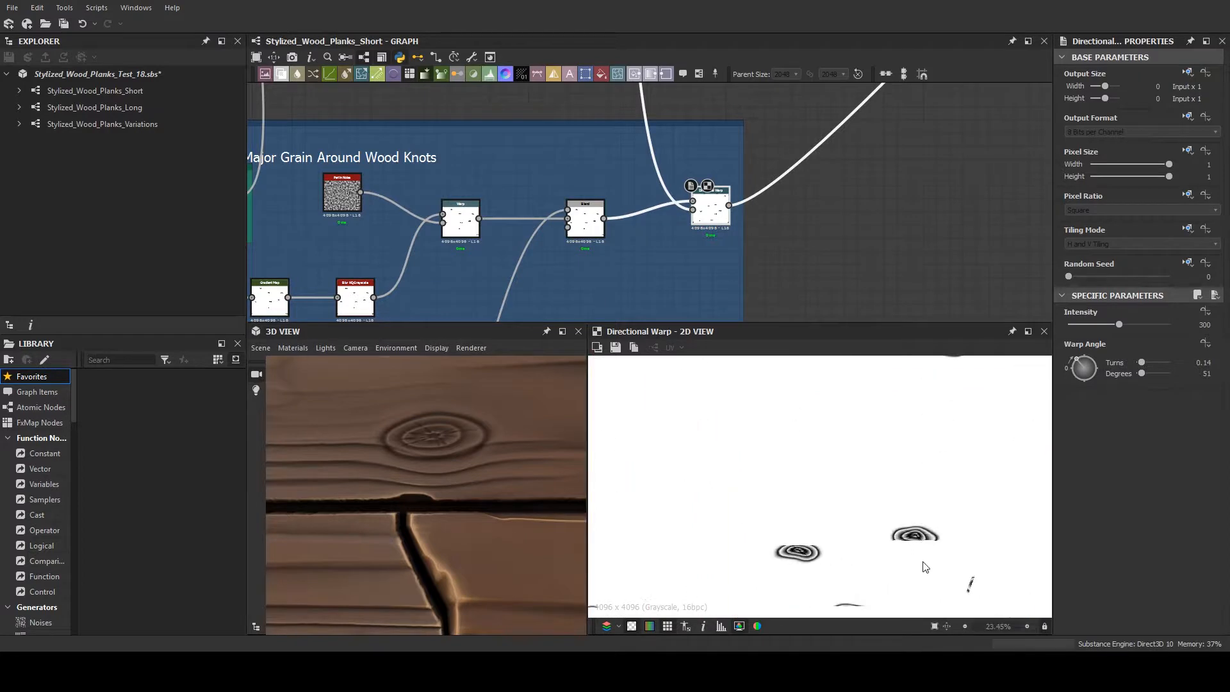
{"action": "middle_click_drag", "start_coordinate": [933, 480], "coordinate": [801, 462]}
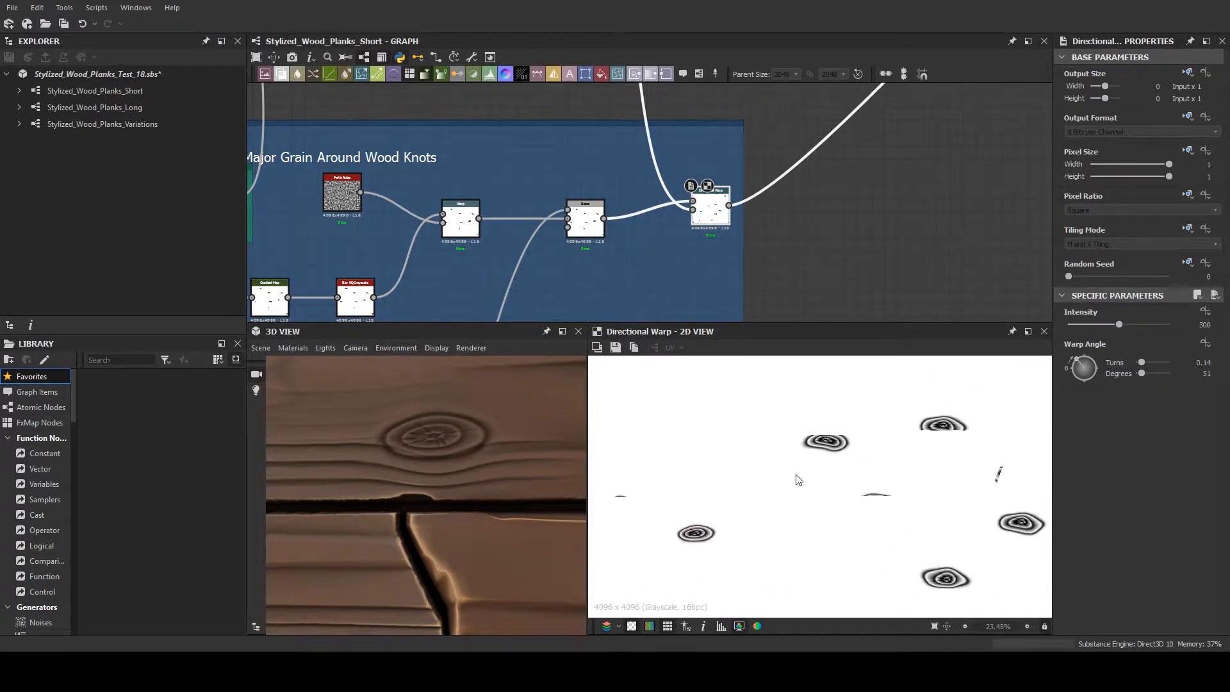
{"action": "middle_click_drag", "start_coordinate": [897, 488], "coordinate": [795, 487]}
- Preview the Blend node's unwarped knots again to compare them with the Directional Warp result
{"action": "scroll", "coordinate": [793, 296], "scroll_direction": "up", "scroll_amount": 1}
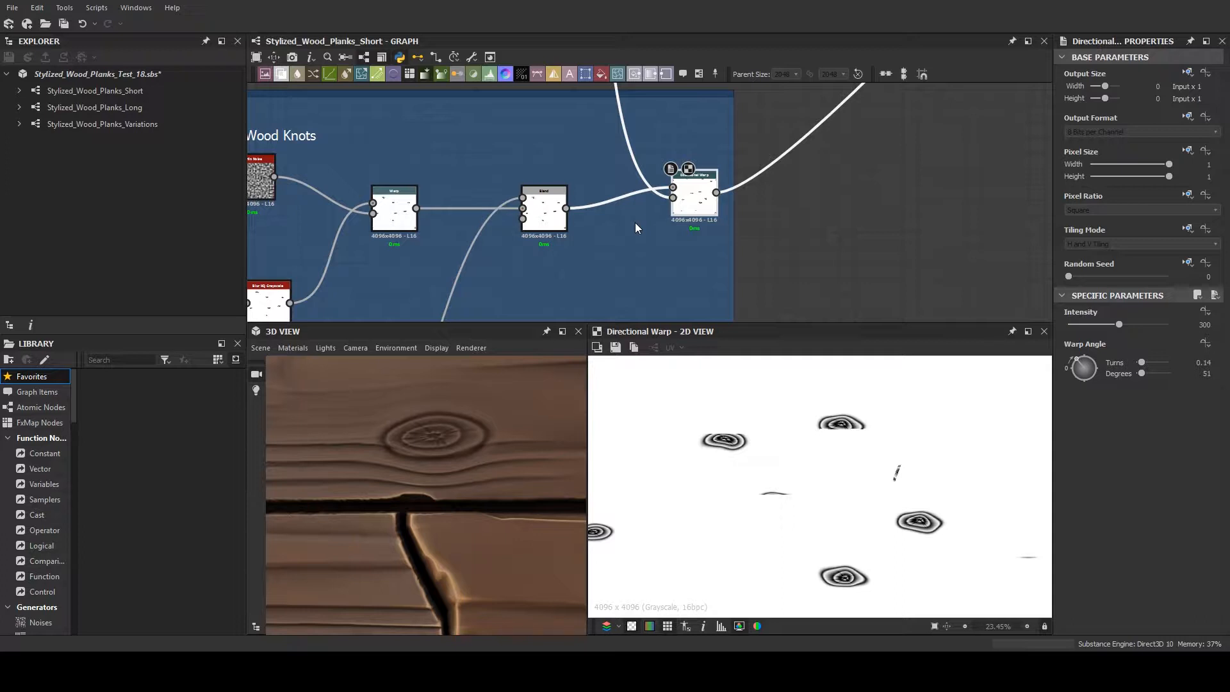
{"action": "left_click", "coordinate": [544, 221]}
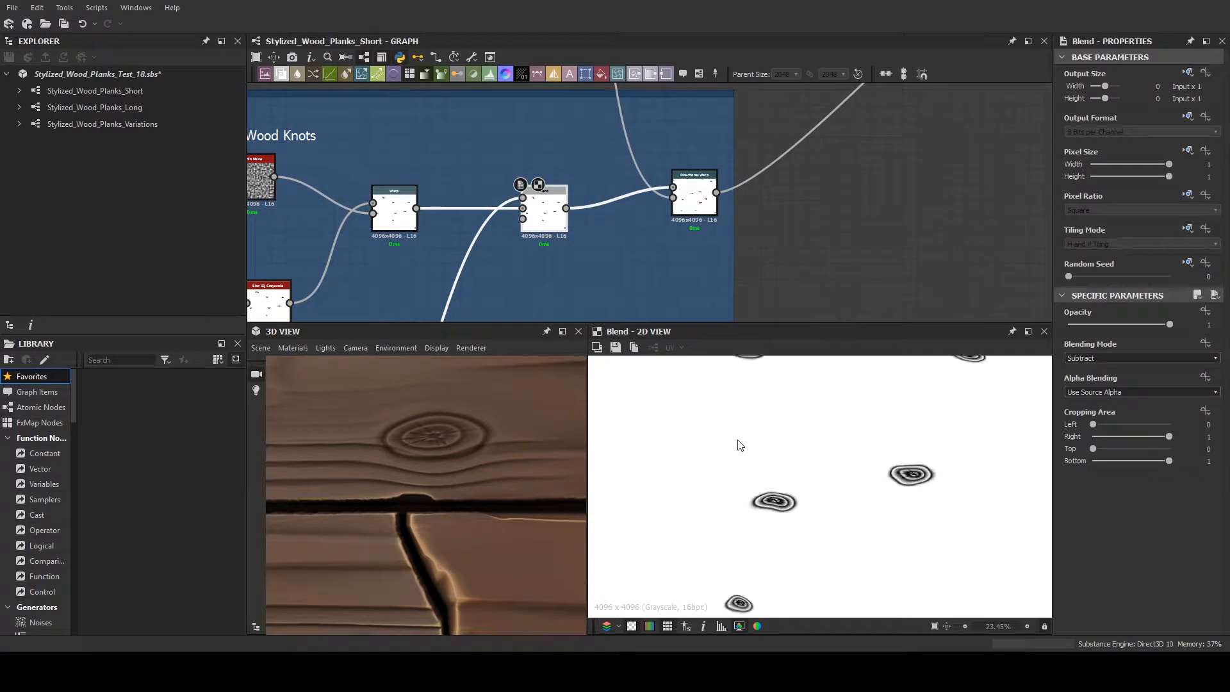
{"action": "scroll", "coordinate": [760, 497], "scroll_direction": "up", "scroll_amount": 3}
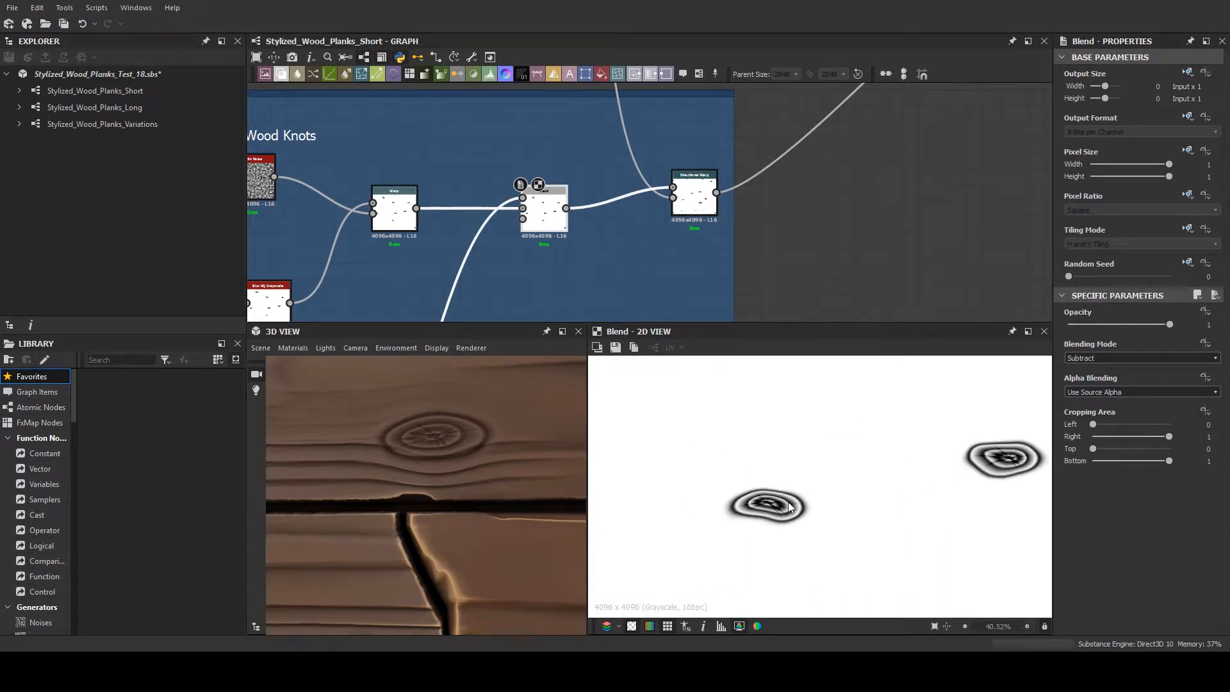
- Preview the knot frame's Directional Warp result again and follow its output connection to the Adding Knots frame
{"action": "double_click", "coordinate": [696, 200]}
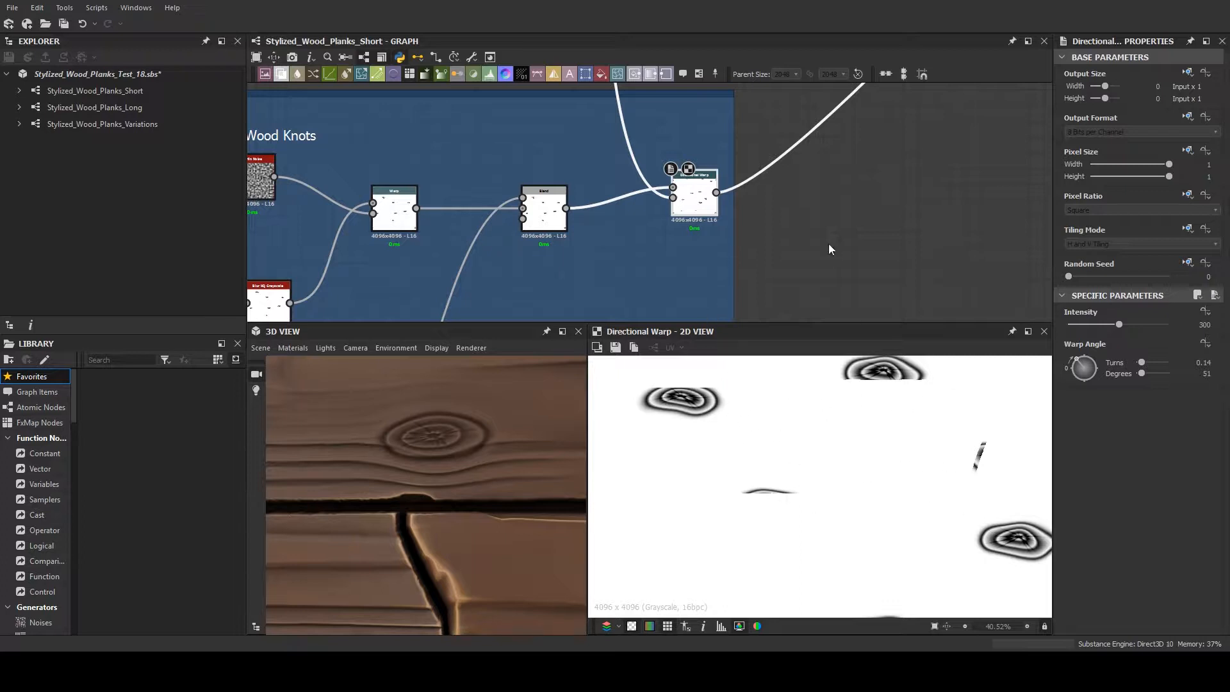
{"action": "middle_click_drag", "start_coordinate": [842, 203], "coordinate": [656, 258]}
{"action": "scroll", "coordinate": [686, 213], "scroll_direction": "down", "scroll_amount": 5}
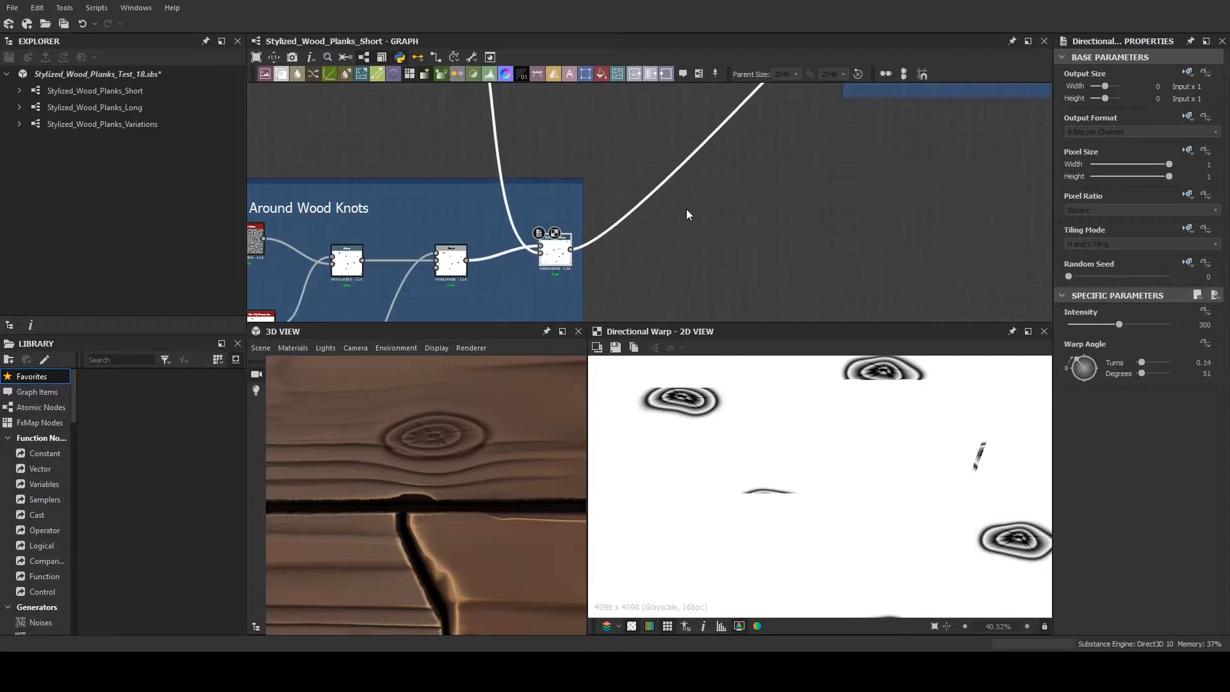
{"action": "middle_click_drag", "start_coordinate": [663, 142], "coordinate": [543, 233]}
{"action": "scroll", "coordinate": [648, 250], "scroll_direction": "down", "scroll_amount": 3}
{"action": "scroll", "coordinate": [559, 246], "scroll_direction": "up", "scroll_amount": 3}
{"action": "scroll", "coordinate": [667, 166], "scroll_direction": "up", "scroll_amount": 3}
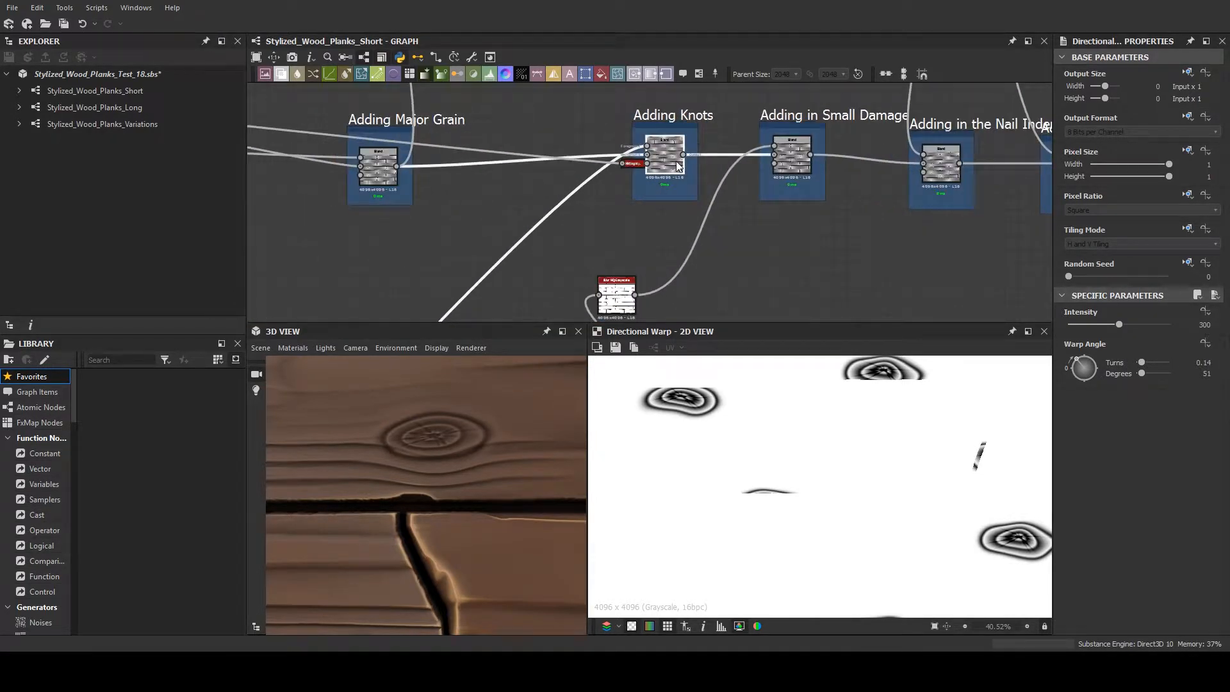
- Preview the Blend node in the Adding Knots frame and closely inspect the knot blended onto the plank height map
{"action": "double_click", "coordinate": [675, 160]}
{"action": "scroll", "coordinate": [729, 432], "scroll_direction": "down", "scroll_amount": 3}
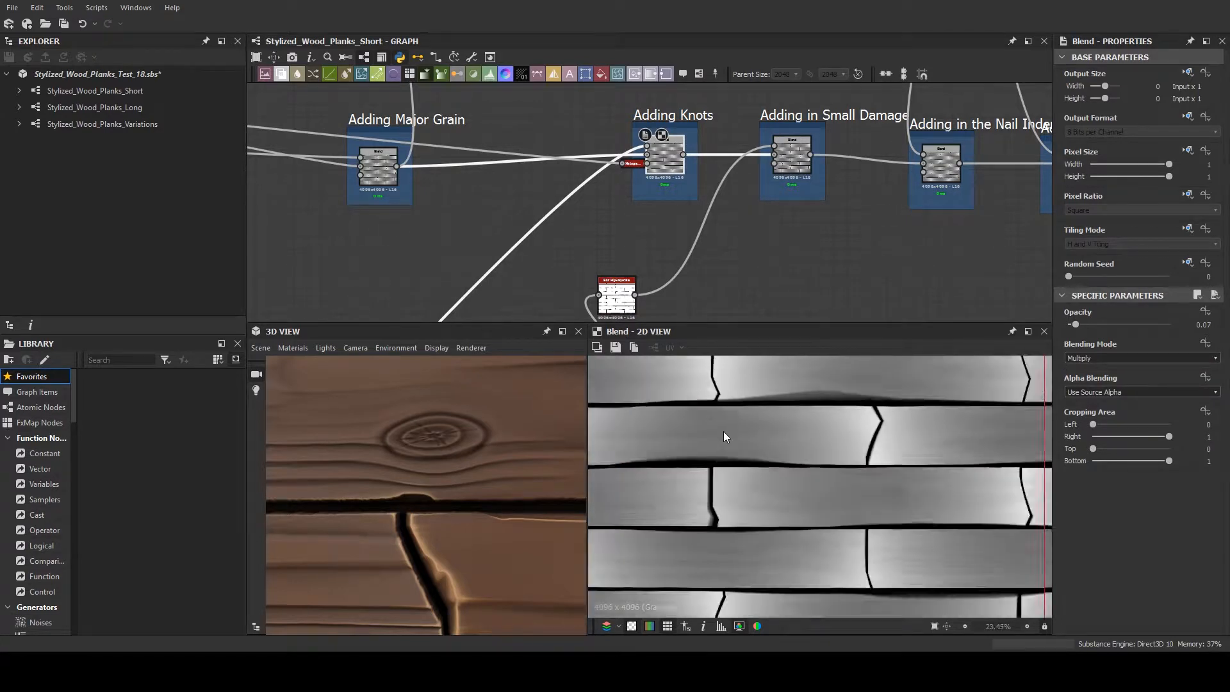
{"action": "scroll", "coordinate": [733, 433], "scroll_direction": "up", "scroll_amount": 5}
{"action": "middle_click_drag", "start_coordinate": [720, 408], "coordinate": [719, 416]}
{"action": "scroll", "coordinate": [670, 410], "scroll_direction": "down", "scroll_amount": 1}
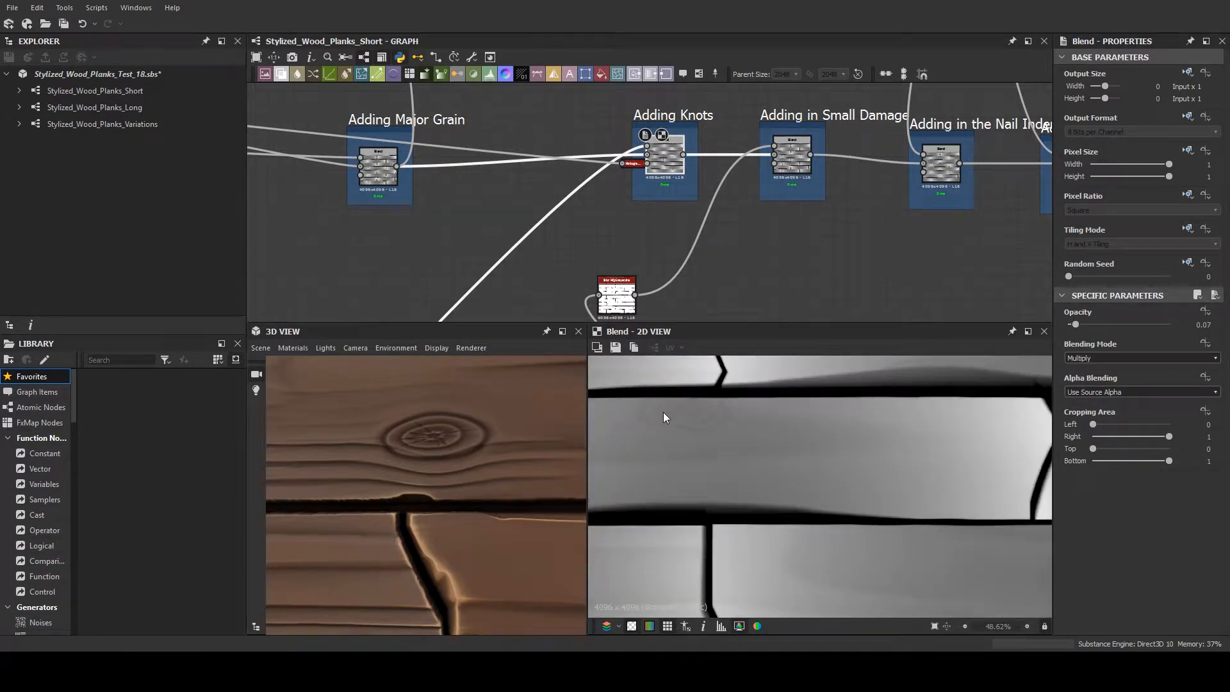
{"action": "scroll", "coordinate": [452, 449], "scroll_direction": "down", "scroll_amount": 3}
{"action": "scroll", "coordinate": [437, 446], "scroll_direction": "up", "scroll_amount": 4}
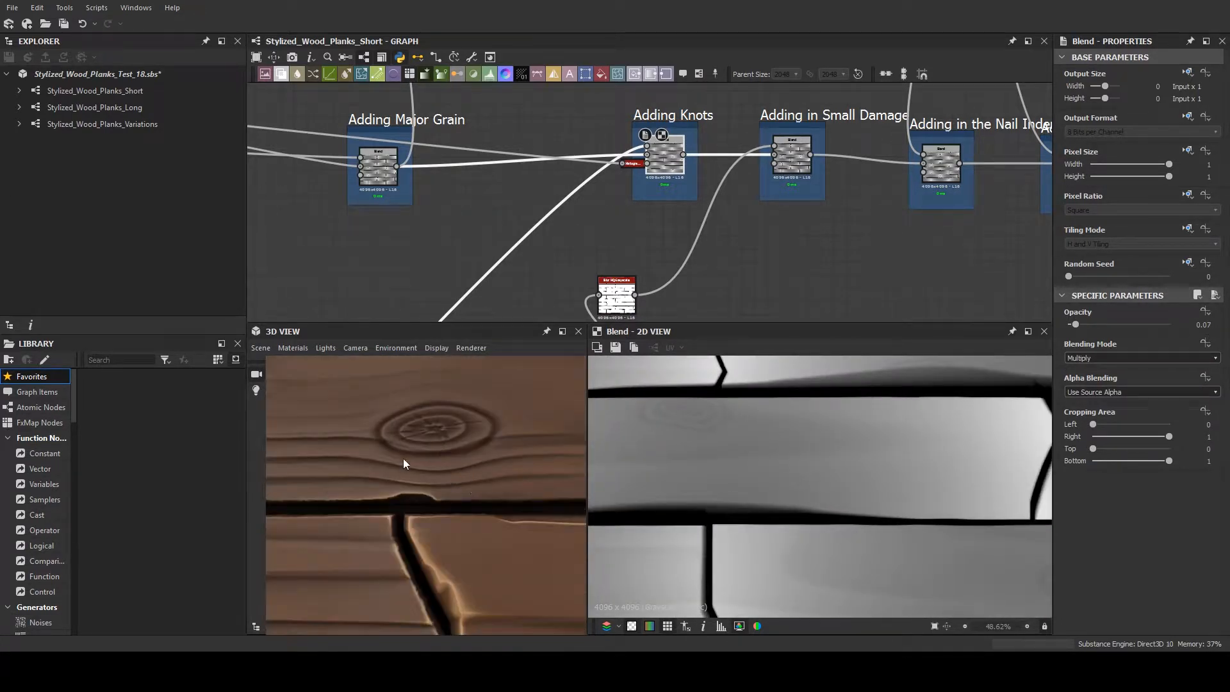
- Preview the Blend node in the Adding in Small Damage frame and view its effect across several planks
{"action": "double_click", "coordinate": [799, 160]}
{"action": "scroll", "coordinate": [802, 401], "scroll_direction": "down", "scroll_amount": 2}
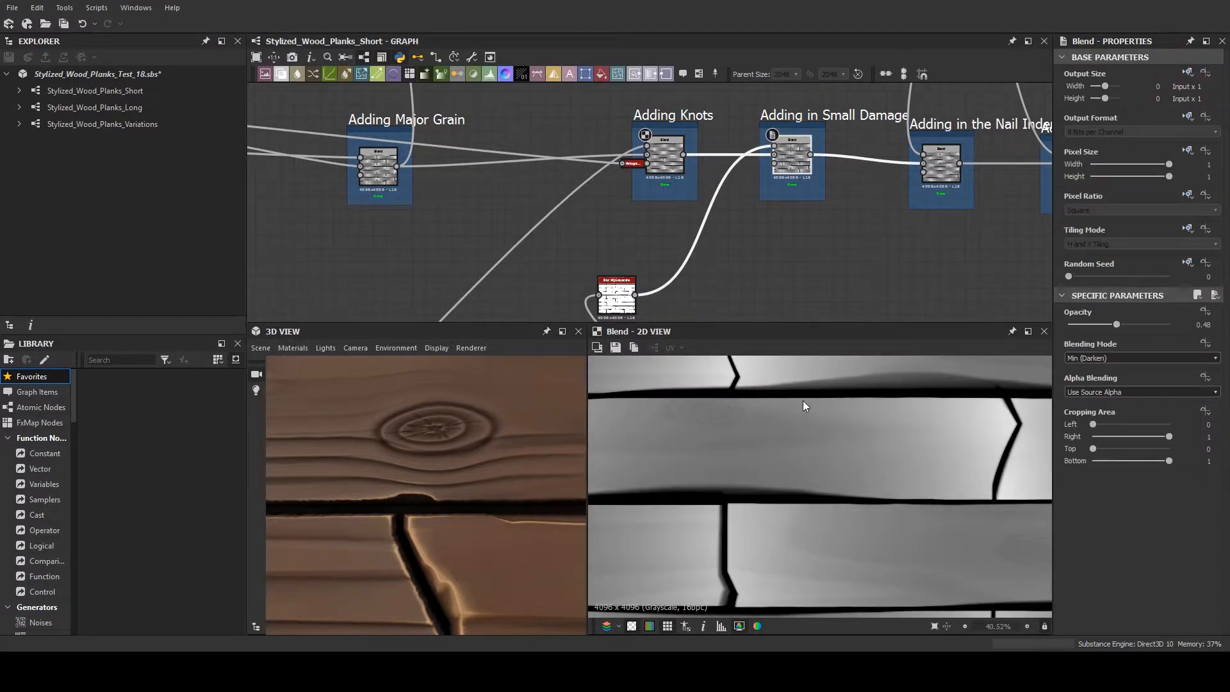
{"action": "scroll", "coordinate": [803, 398], "scroll_direction": "down", "scroll_amount": 1}
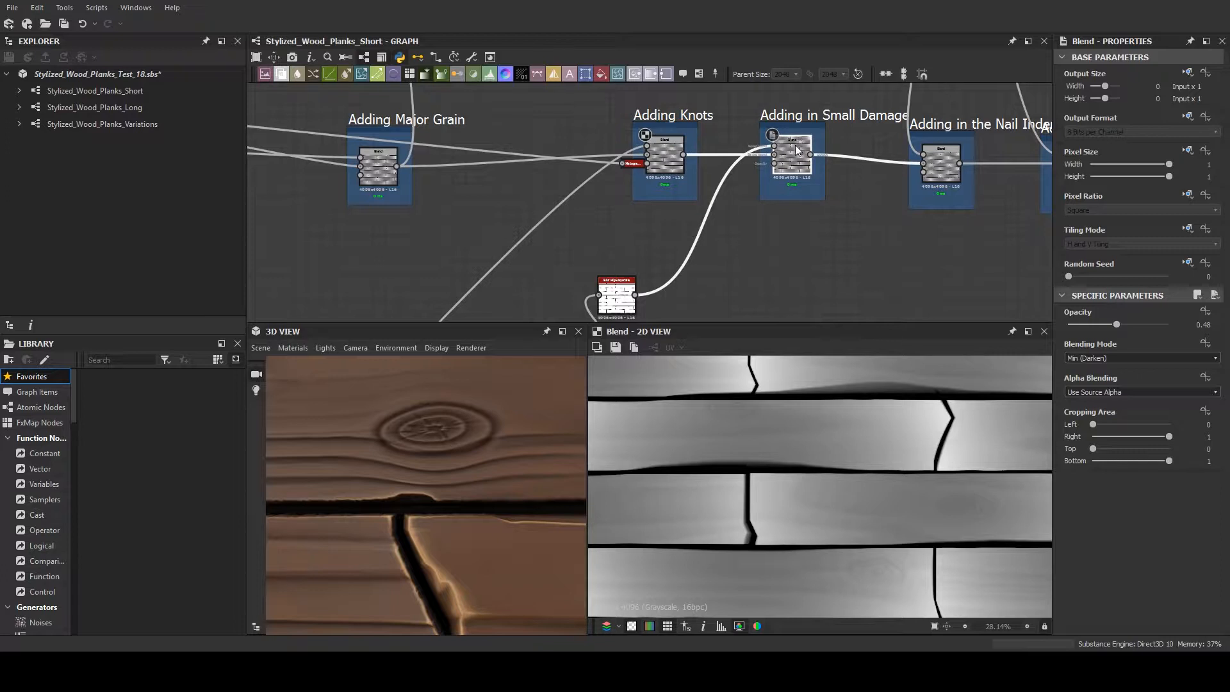
- Closely inspect the small damage along the plank edges in the Adding in Small Damage Blend result
{"action": "scroll", "coordinate": [848, 387], "scroll_direction": "down", "scroll_amount": 1}
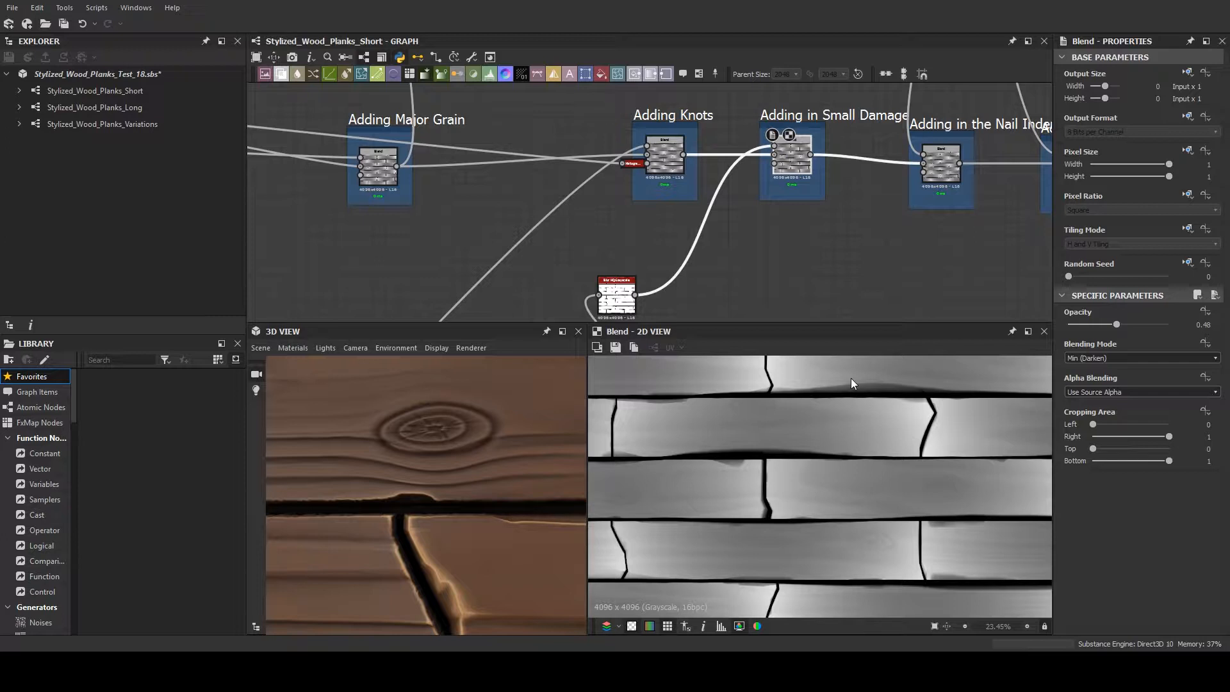
{"action": "left_click_drag", "start_coordinate": [791, 178], "coordinate": [785, 173]}
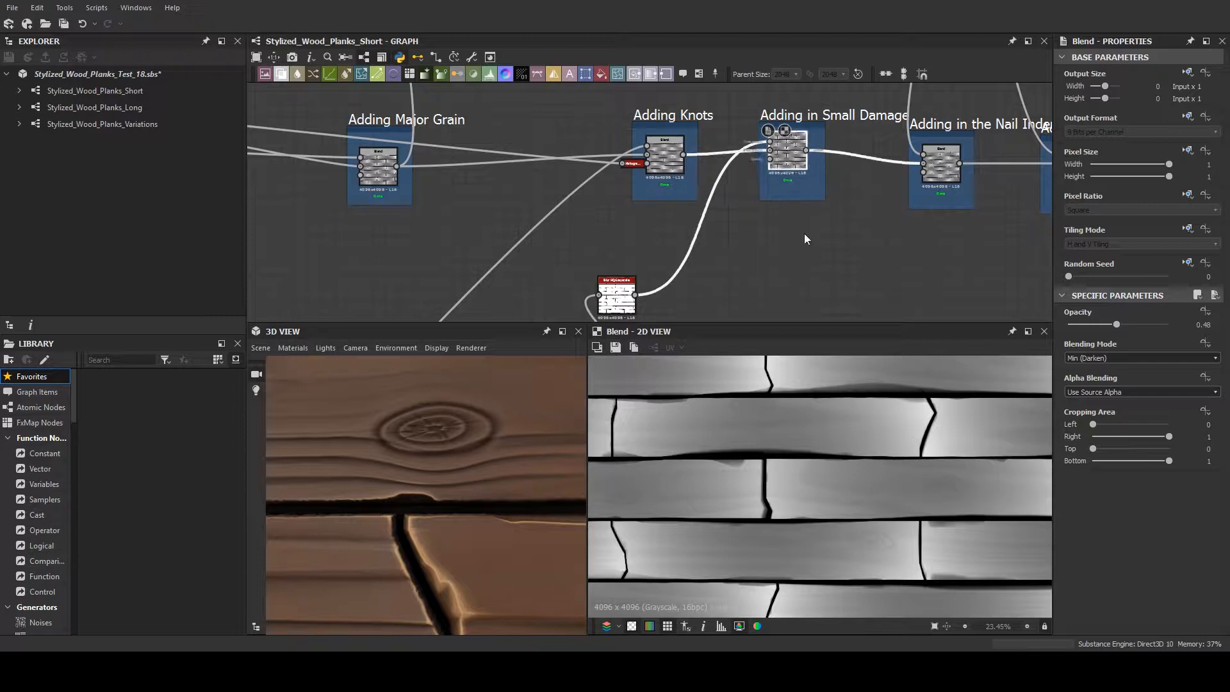
{"action": "scroll", "coordinate": [817, 417], "scroll_direction": "up", "scroll_amount": 2}
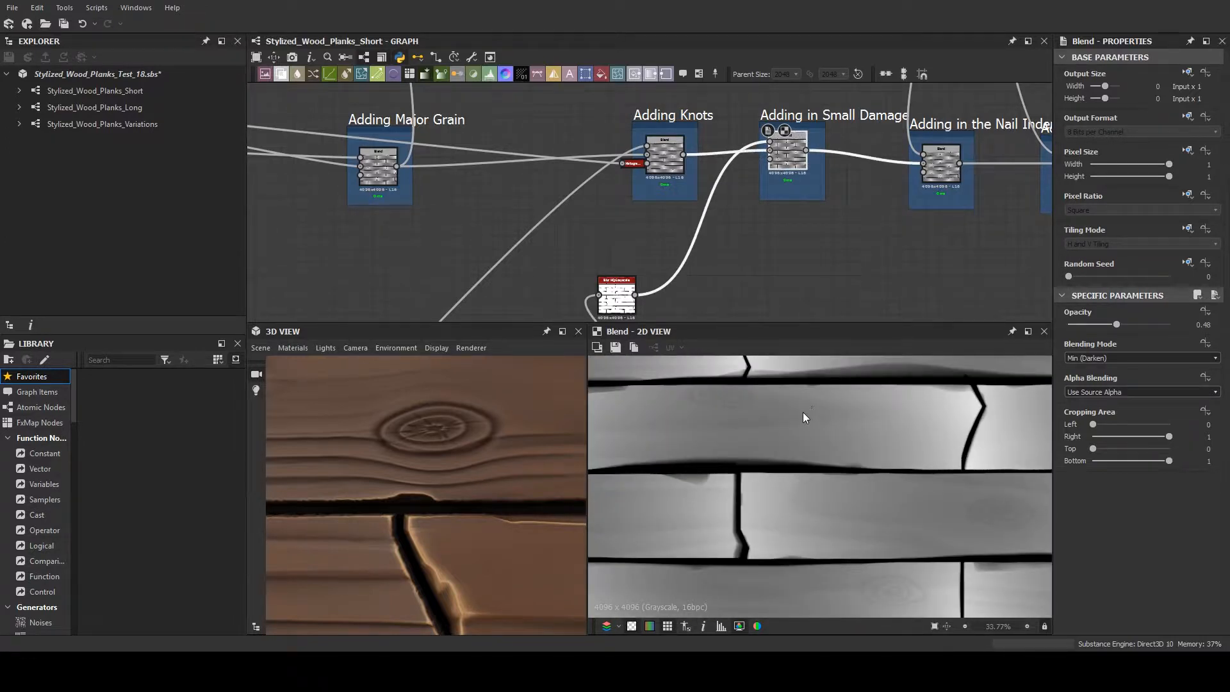
{"action": "scroll", "coordinate": [803, 412], "scroll_direction": "up", "scroll_amount": 5}
{"action": "scroll", "coordinate": [817, 397], "scroll_direction": "up", "scroll_amount": 1}
{"action": "mouse_move", "coordinate": [817, 397]}
{"action": "middle_mouse_down"}
{"action": "mouse_move", "coordinate": [790, 406]}
{"action": "mouse_move", "coordinate": [815, 411]}
{"action": "middle_mouse_up"}
{"action": "scroll", "coordinate": [832, 404], "scroll_direction": "down", "scroll_amount": 4}
{"action": "scroll", "coordinate": [810, 404], "scroll_direction": "up", "scroll_amount": 4}
{"action": "scroll", "coordinate": [809, 401], "scroll_direction": "down", "scroll_amount": 2}
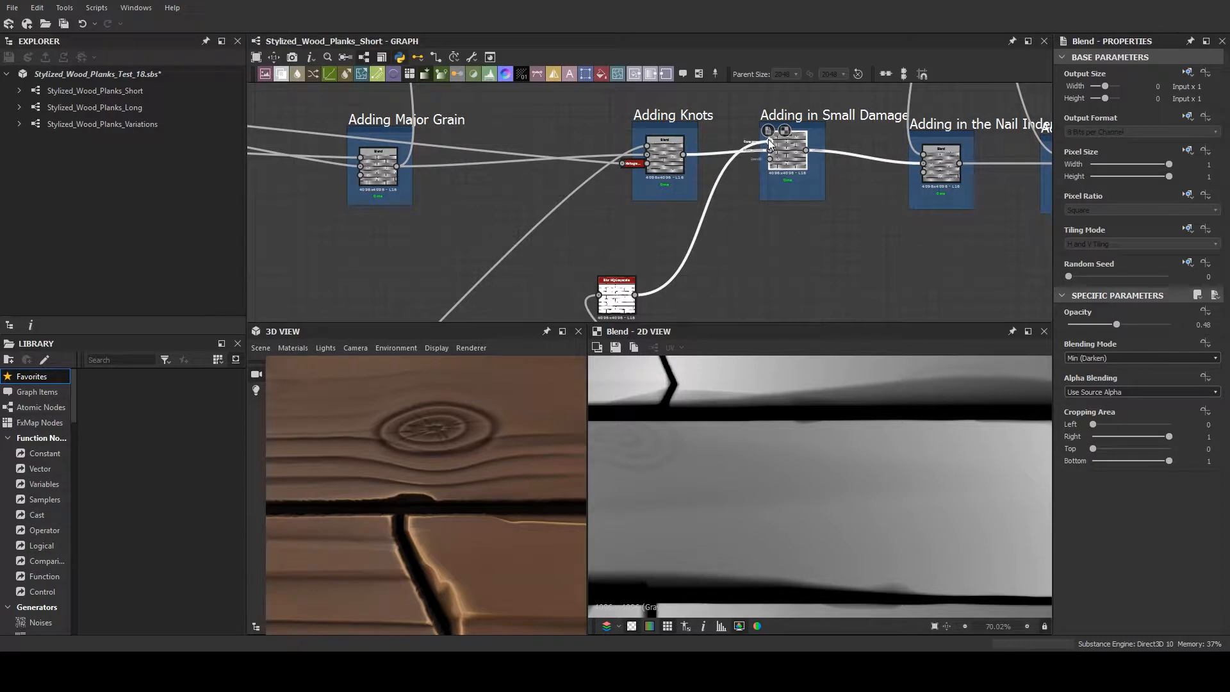
- Preview the Blur HQ Grayscale node feeding the small damage Blend and compare its mask with the 3D planks
{"action": "double_click", "coordinate": [616, 296]}
{"action": "scroll", "coordinate": [791, 415], "scroll_direction": "down", "scroll_amount": 1}
{"action": "scroll", "coordinate": [819, 430], "scroll_direction": "down", "scroll_amount": 8}
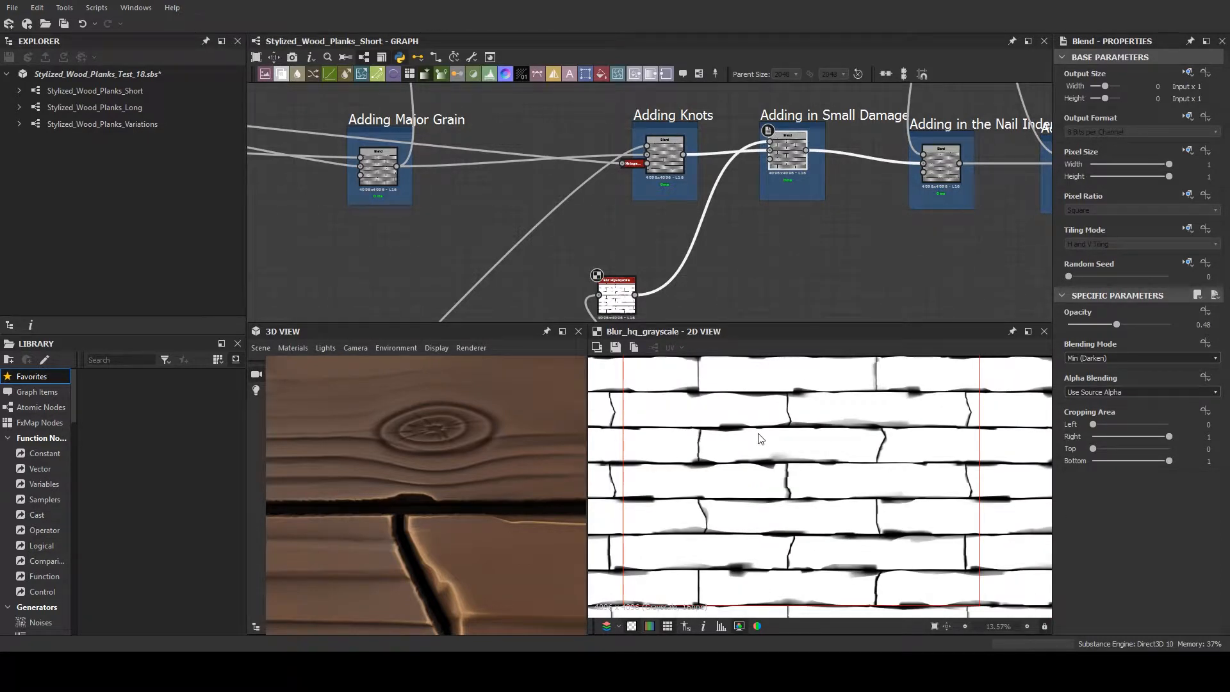
{"action": "scroll", "coordinate": [475, 427], "scroll_direction": "down", "scroll_amount": 5}
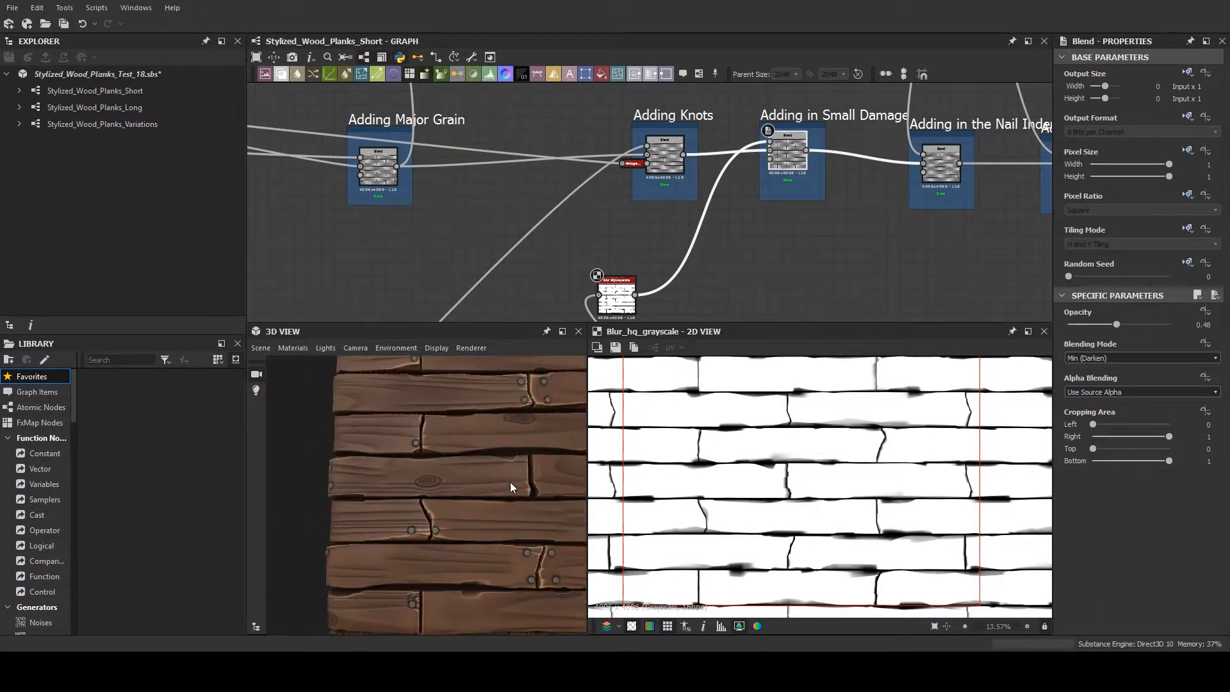
{"action": "mouse_move", "coordinate": [428, 484]}
{"action": "left_mouse_down"}
{"action": "mouse_move", "coordinate": [373, 457]}
{"action": "mouse_move", "coordinate": [420, 474]}
{"action": "left_mouse_up"}
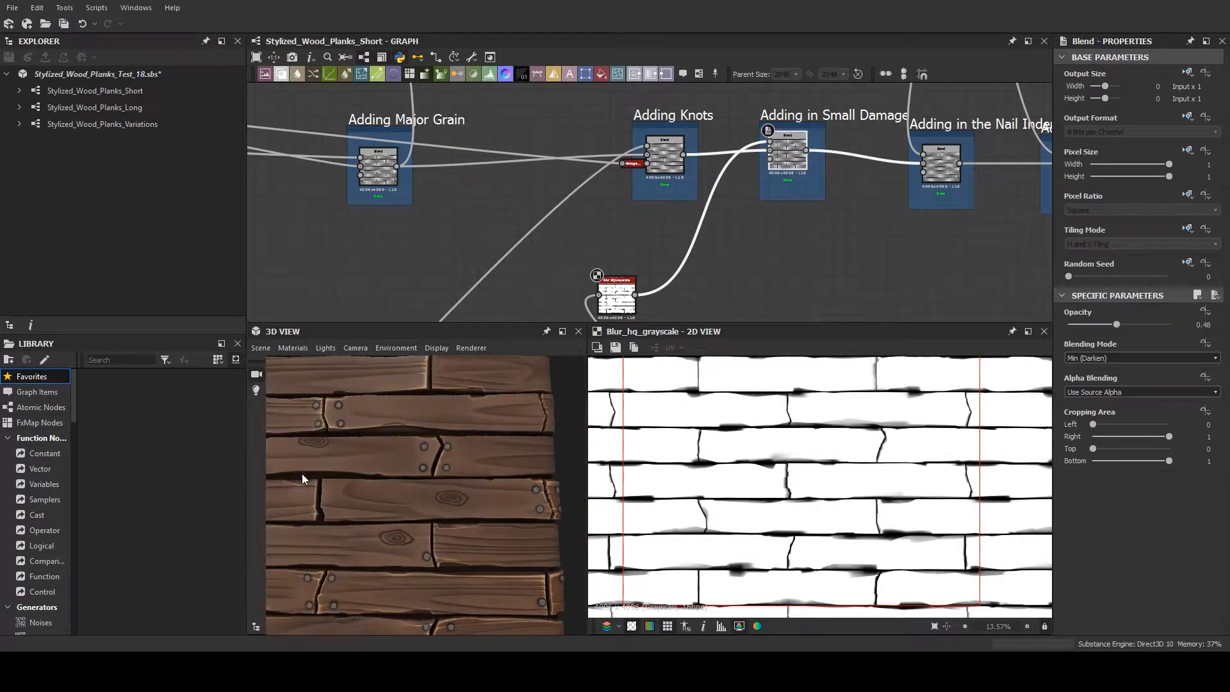
{"action": "left_click_drag", "start_coordinate": [305, 480], "coordinate": [356, 480]}
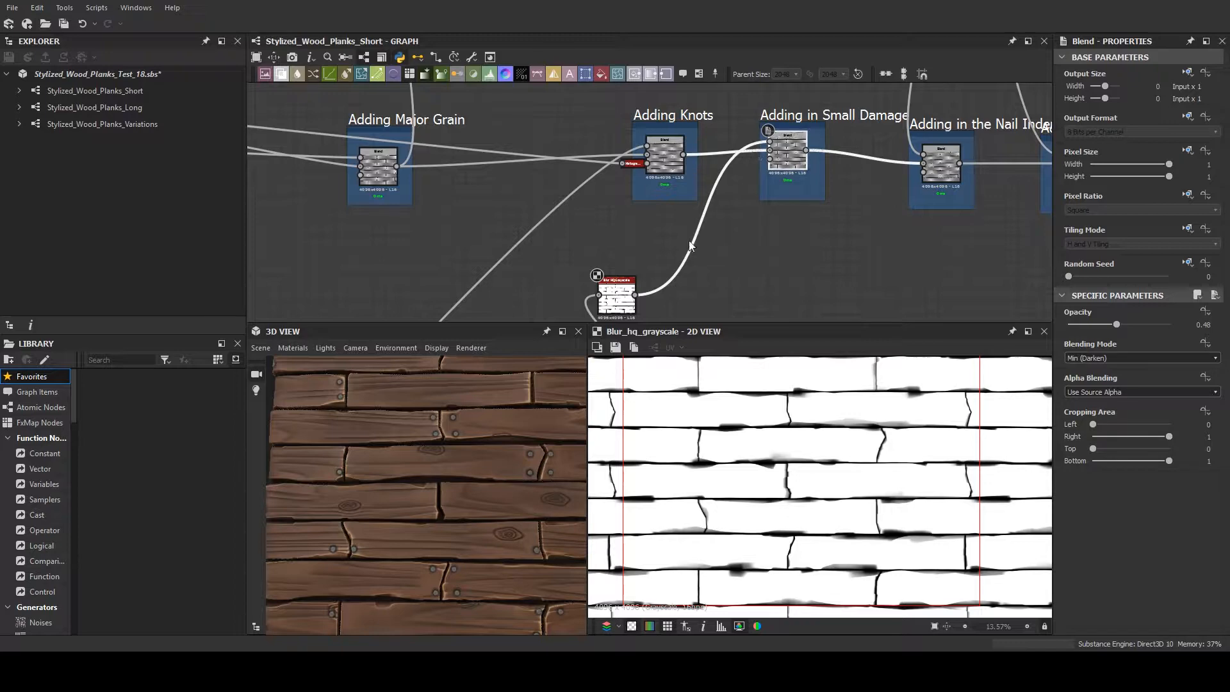
- Trace the damage mask back to the Small Chunk Damage frame and preview its Crystal 1 noise node
{"action": "scroll", "coordinate": [702, 258], "scroll_direction": "down", "scroll_amount": 2}
{"action": "middle_click_drag", "start_coordinate": [706, 250], "coordinate": [729, 101]}
{"action": "scroll", "coordinate": [709, 256], "scroll_direction": "up", "scroll_amount": 1}
{"action": "scroll", "coordinate": [602, 247], "scroll_direction": "up", "scroll_amount": 3}
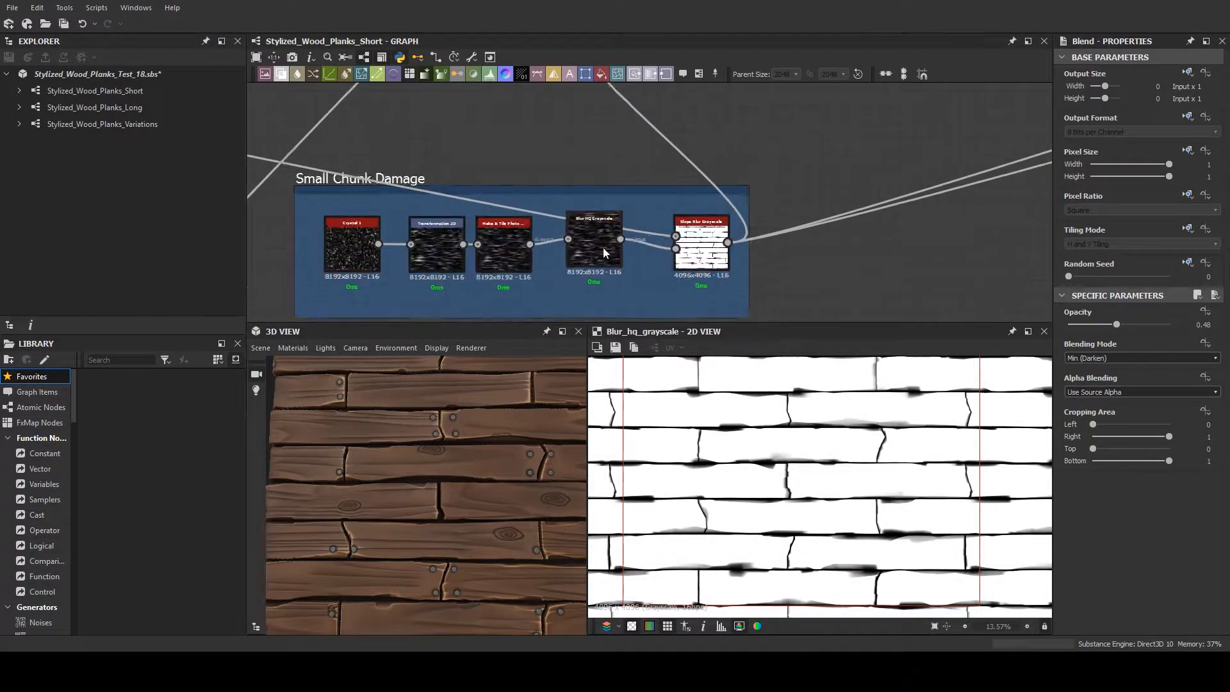
{"action": "middle_click_drag", "start_coordinate": [605, 251], "coordinate": [728, 258]}
{"action": "scroll", "coordinate": [980, 258], "scroll_direction": "down", "scroll_amount": 1}
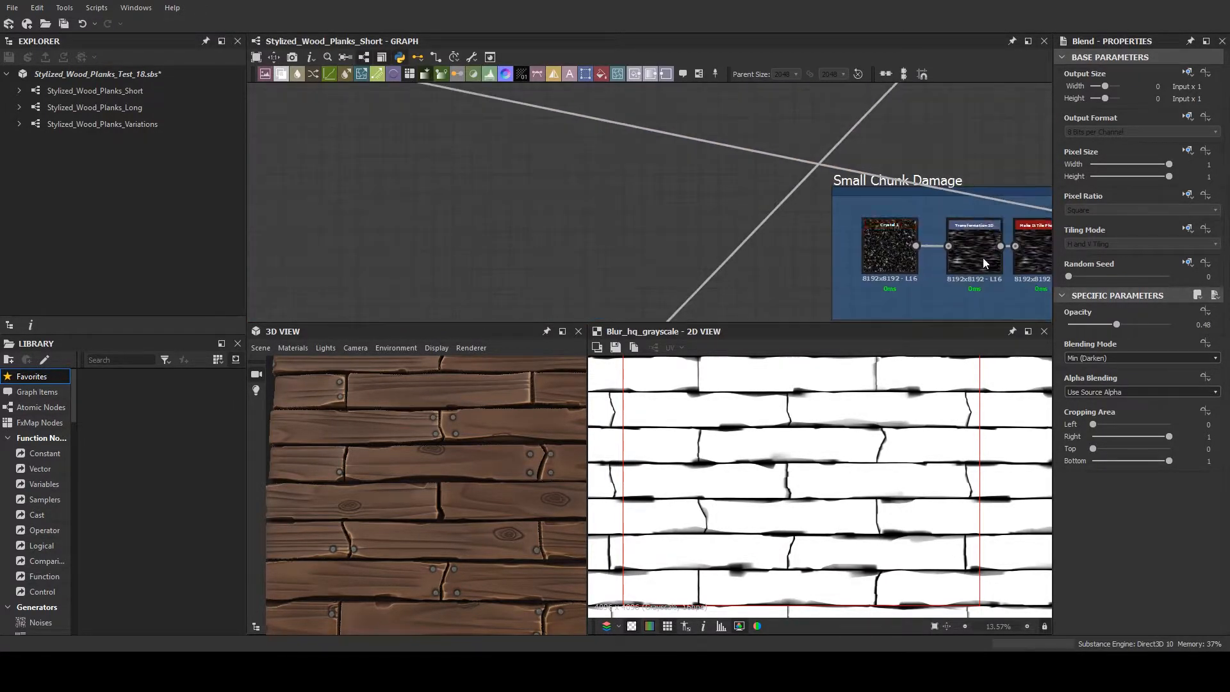
{"action": "middle_click_drag", "start_coordinate": [876, 255], "coordinate": [507, 236]}
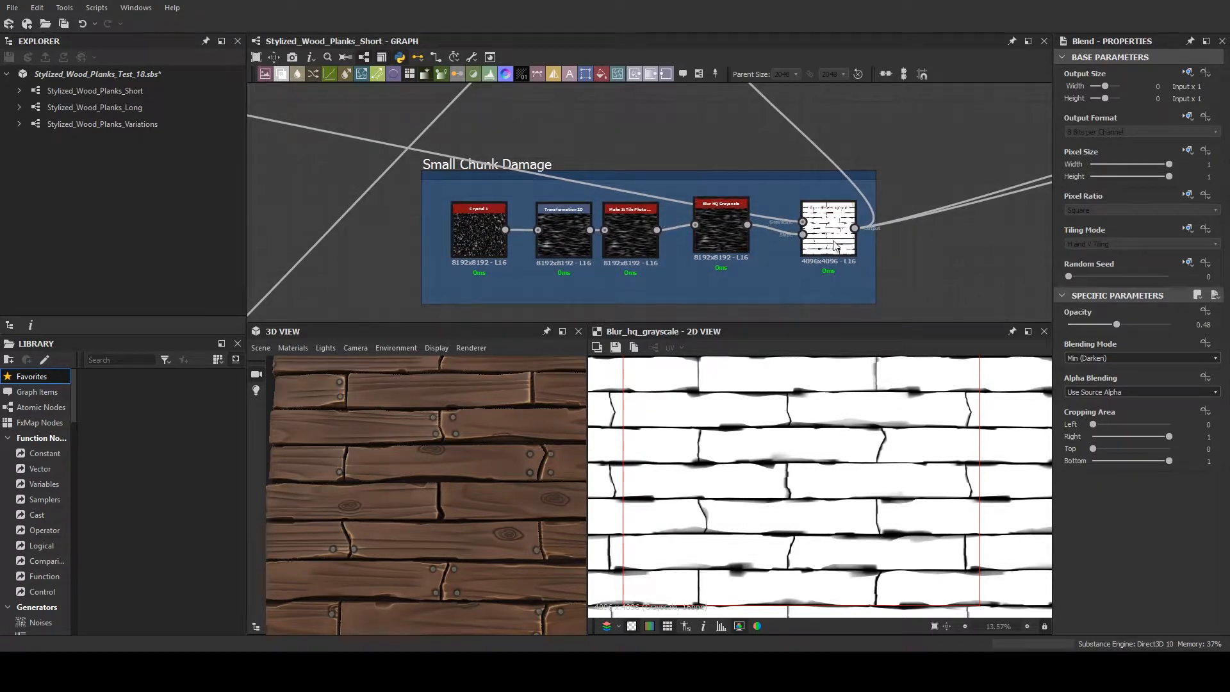
{"action": "left_click", "coordinate": [487, 233]}
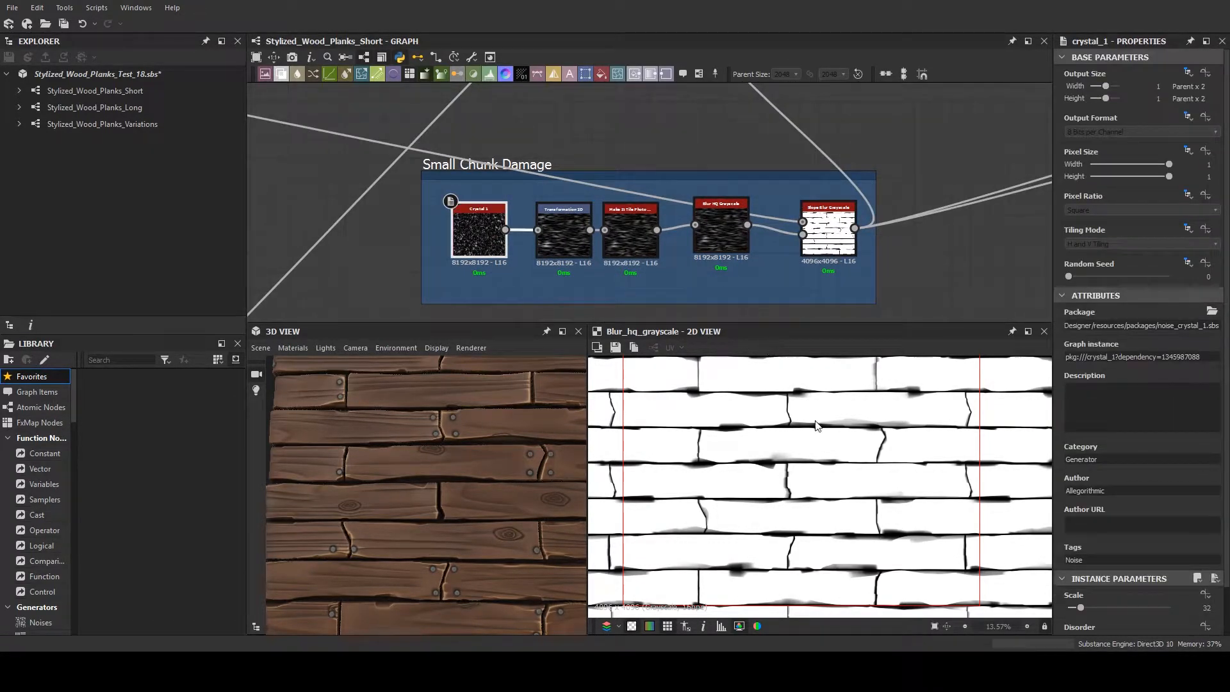
{"action": "double_click", "coordinate": [493, 242]}
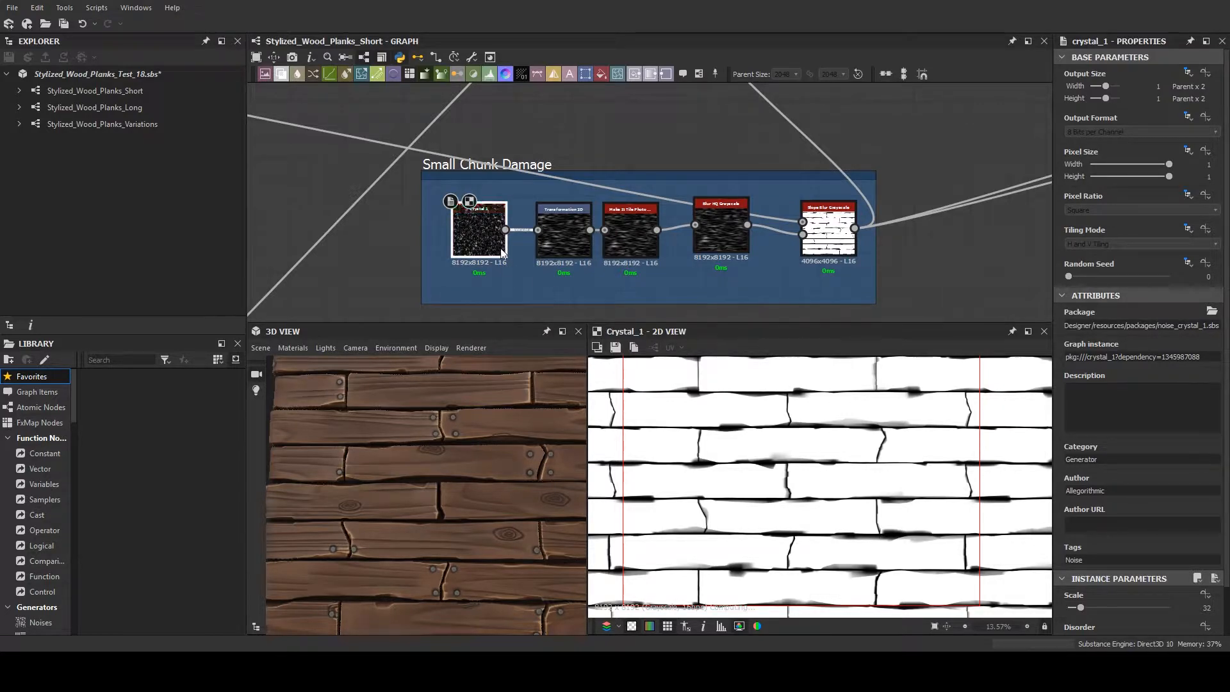
{"action": "left_click_drag", "start_coordinate": [475, 232], "coordinate": [474, 227]}
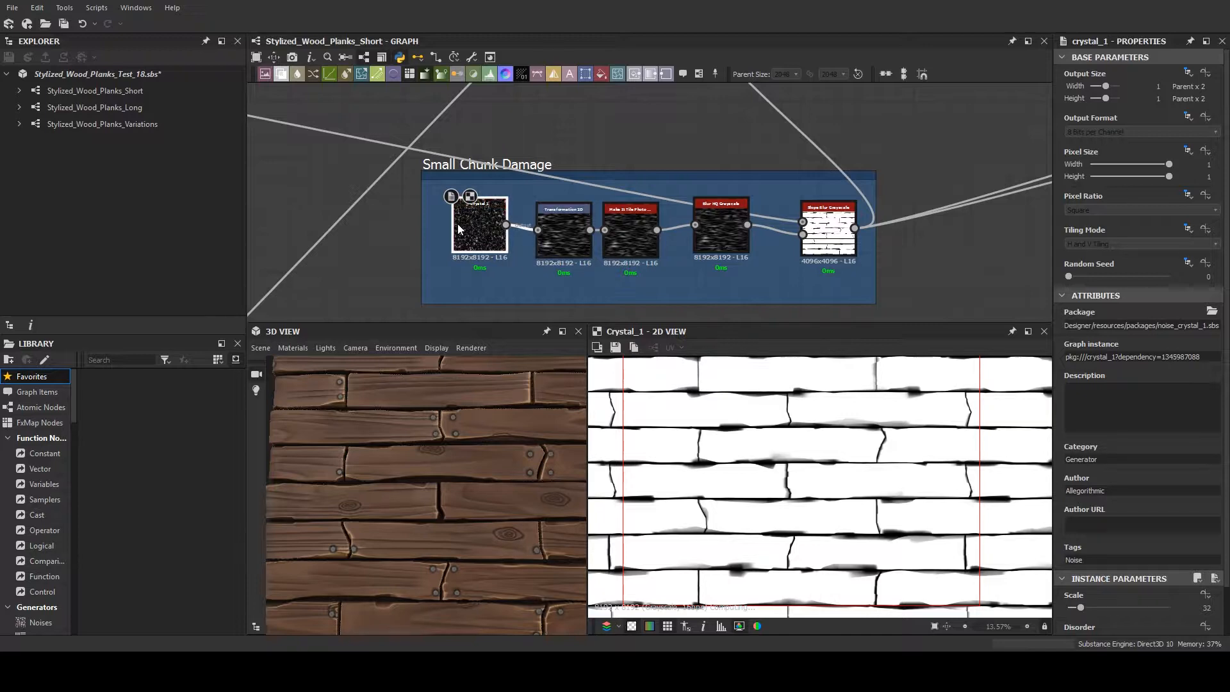
{"action": "left_click_drag", "start_coordinate": [457, 225], "coordinate": [465, 224]}
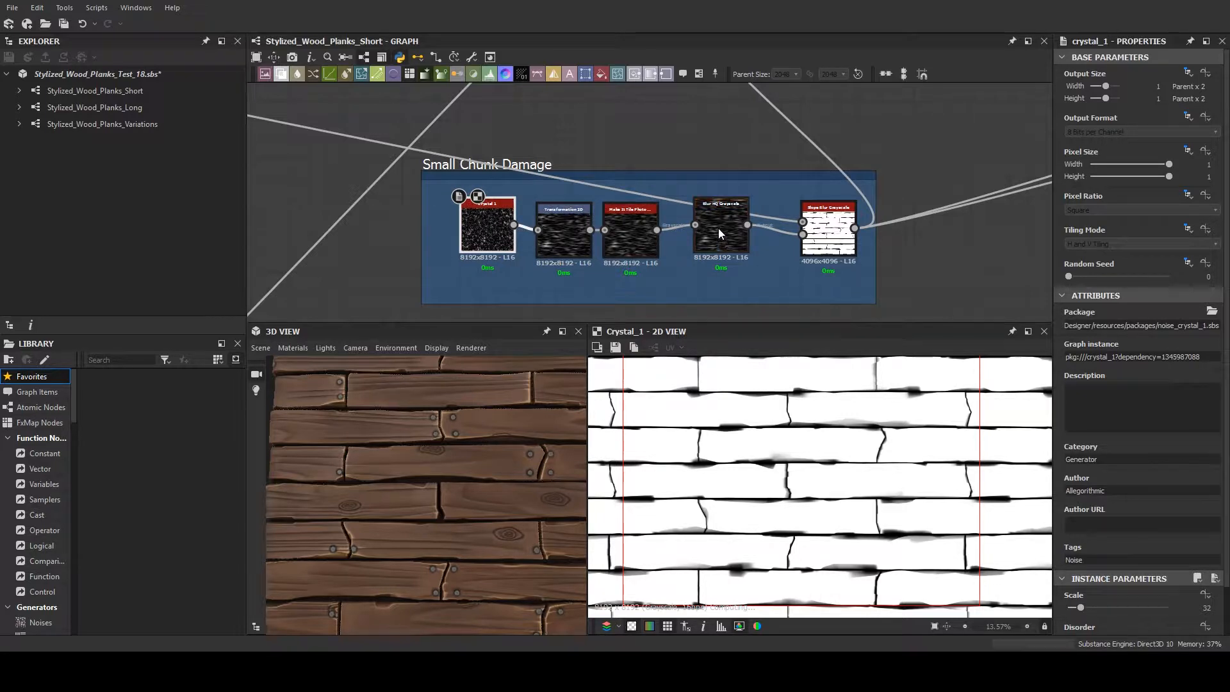
- Preview the Slope Blur Grayscale node that ends the Small Chunk Damage chain
{"action": "mouse_move", "coordinate": [718, 228]}
{"action": "left_mouse_down"}
{"action": "mouse_move", "coordinate": [721, 209]}
{"action": "mouse_move", "coordinate": [717, 228]}
{"action": "left_mouse_up"}
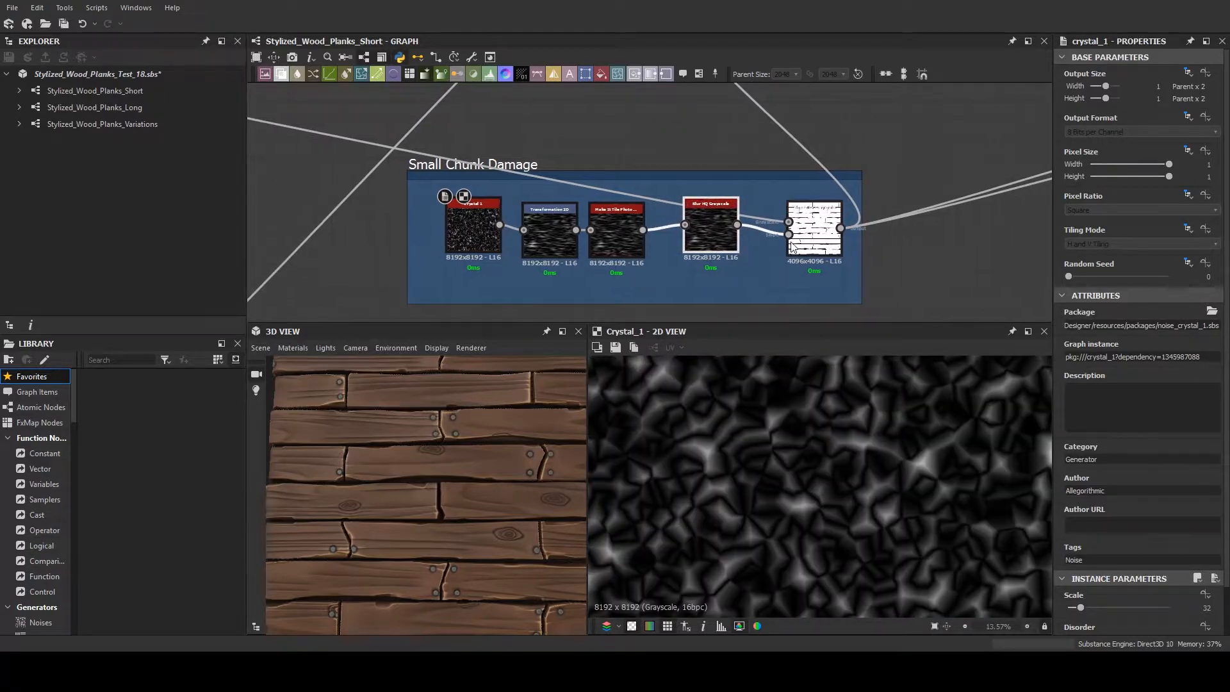
{"action": "left_click", "coordinate": [815, 224]}
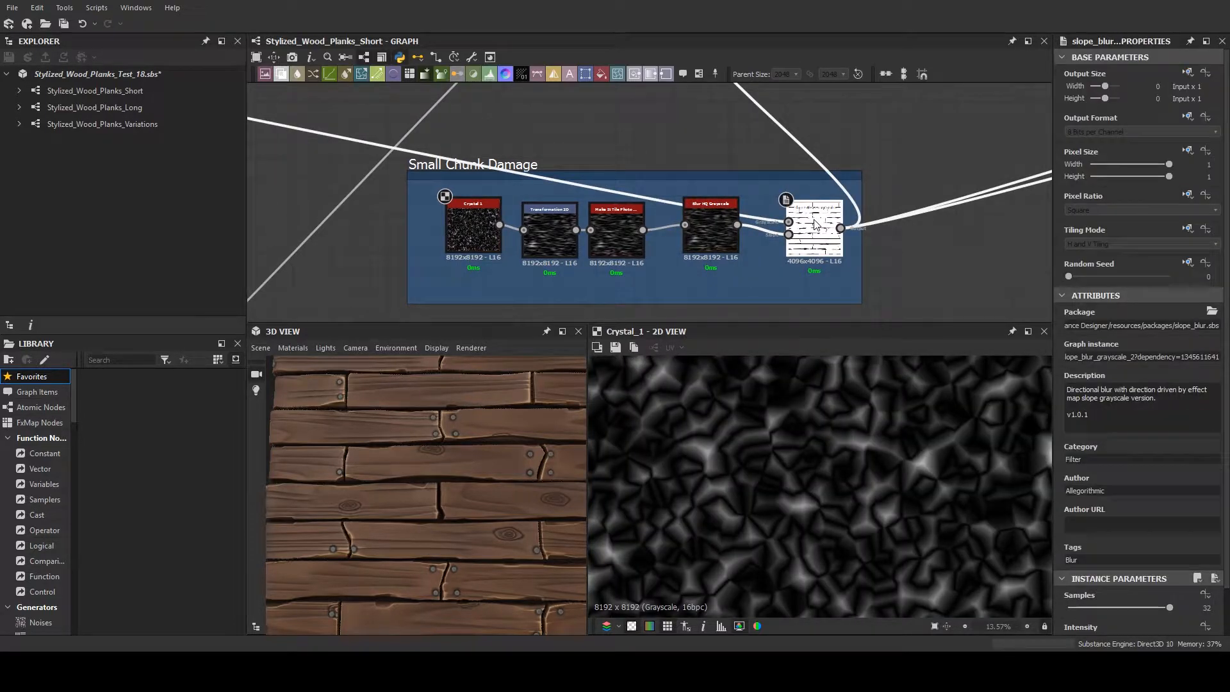
{"action": "double_click", "coordinate": [815, 224]}
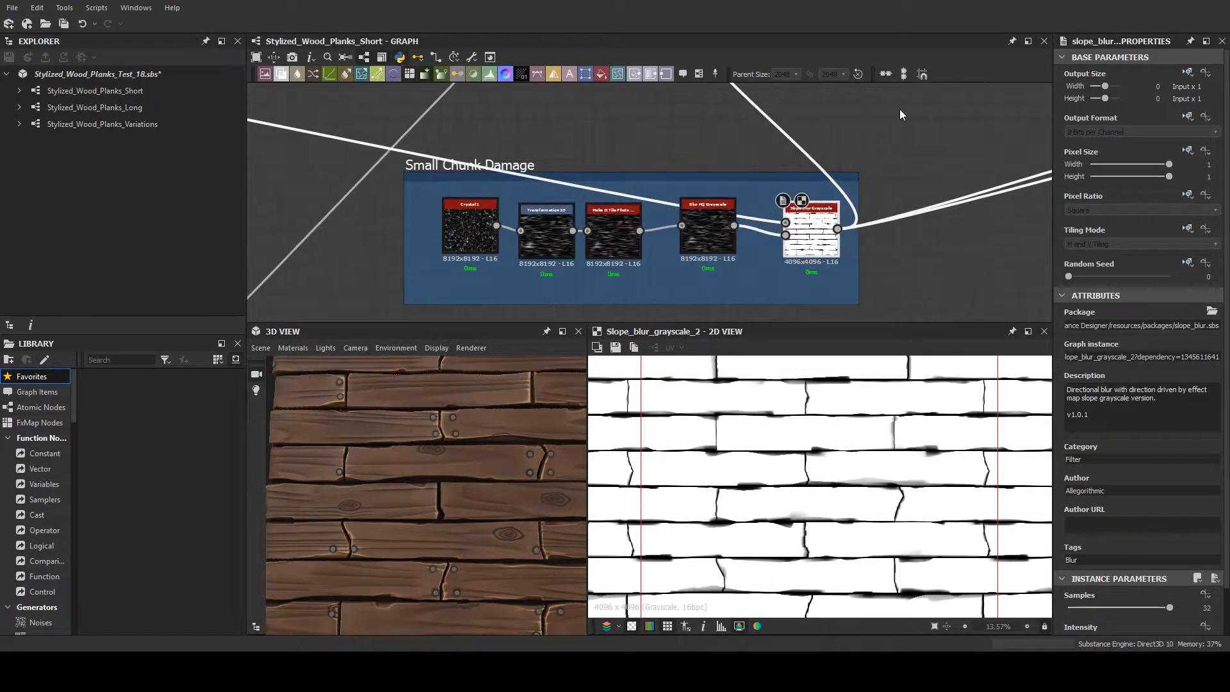
- Return to the Adding in Small Damage frame and examine the chipped plank edges up close on the 3D model
{"action": "mouse_move", "coordinate": [892, 129]}
{"action": "middle_mouse_down"}
{"action": "mouse_move", "coordinate": [763, 228]}
{"action": "mouse_move", "coordinate": [745, 276]}
{"action": "middle_mouse_up"}
{"action": "scroll", "coordinate": [922, 461], "scroll_direction": "up", "scroll_amount": 1}
{"action": "scroll", "coordinate": [775, 231], "scroll_direction": "down", "scroll_amount": 1}
{"action": "scroll", "coordinate": [772, 221], "scroll_direction": "down", "scroll_amount": 1}
{"action": "mouse_move", "coordinate": [796, 109]}
{"action": "middle_mouse_down"}
{"action": "mouse_move", "coordinate": [762, 209]}
{"action": "mouse_move", "coordinate": [728, 225]}
{"action": "middle_mouse_up"}
{"action": "scroll", "coordinate": [768, 211], "scroll_direction": "up", "scroll_amount": 3}
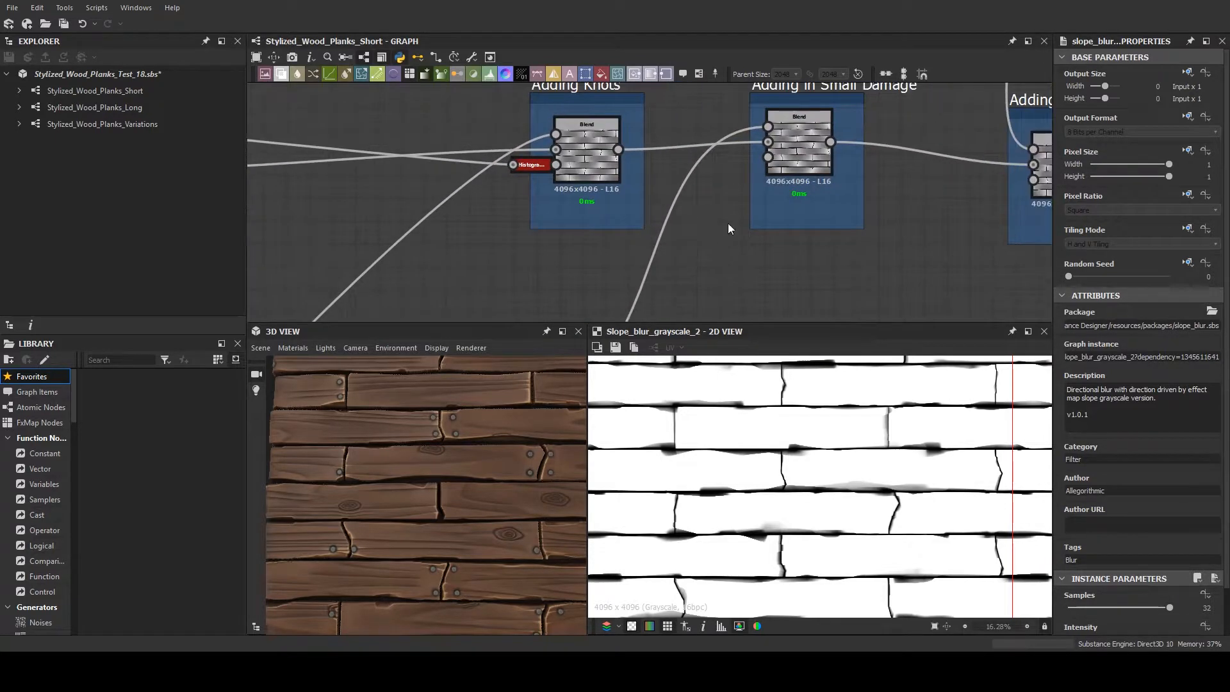
{"action": "middle_click_drag", "start_coordinate": [566, 147], "coordinate": [549, 168]}
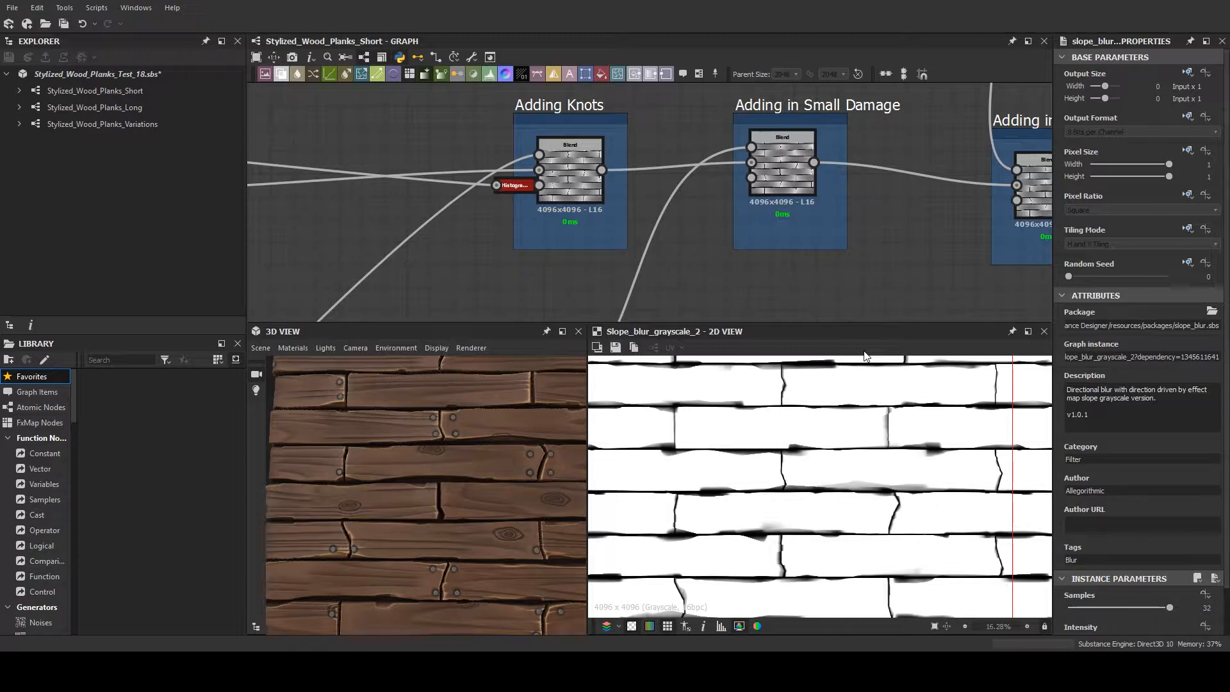
{"action": "left_click_drag", "start_coordinate": [390, 556], "coordinate": [443, 419]}
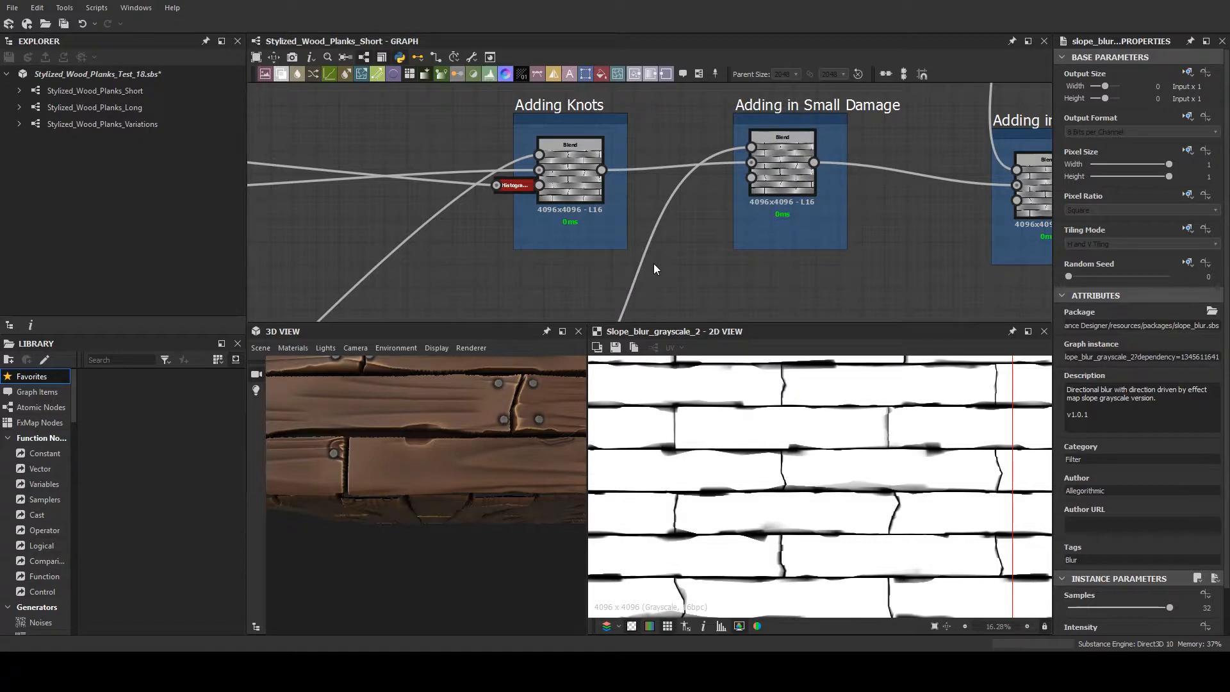
- Preview the Blend node in the Adding in the Nail Indents frame and compare it with the nails on the 3D planks
{"action": "middle_click_drag", "start_coordinate": [693, 240], "coordinate": [585, 258]}
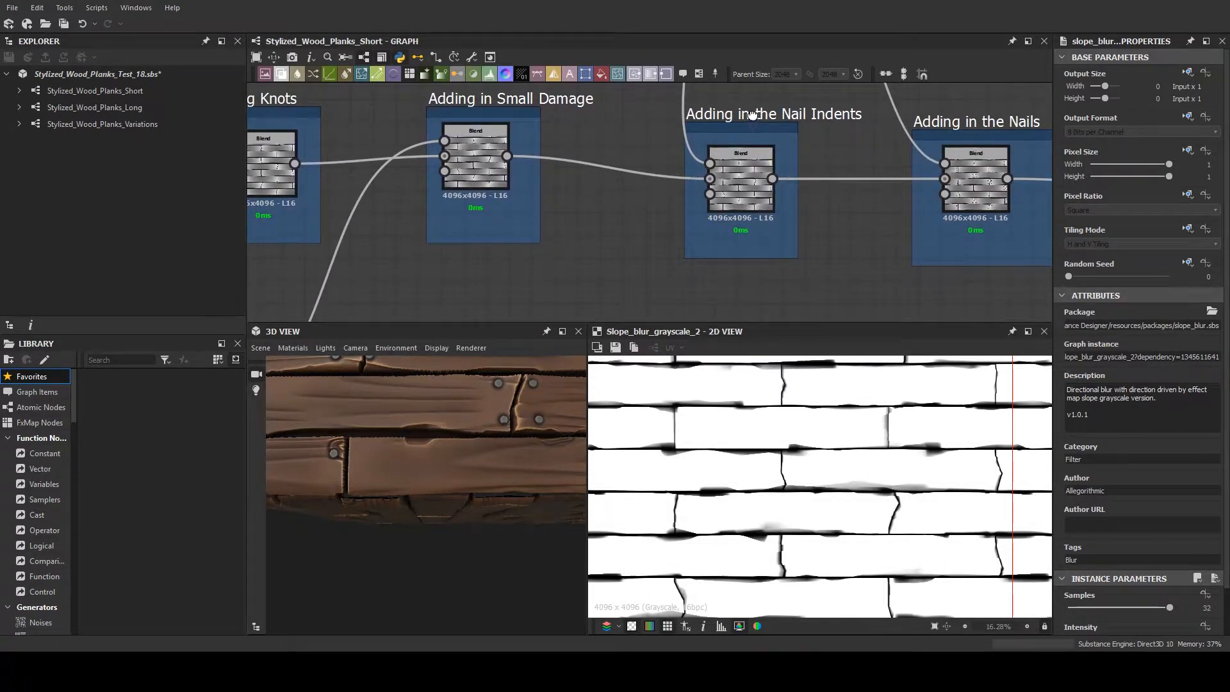
{"action": "left_click_drag", "start_coordinate": [750, 123], "coordinate": [747, 109]}
{"action": "middle_click_drag", "start_coordinate": [779, 130], "coordinate": [694, 167]}
{"action": "scroll", "coordinate": [641, 190], "scroll_direction": "down", "scroll_amount": 1}
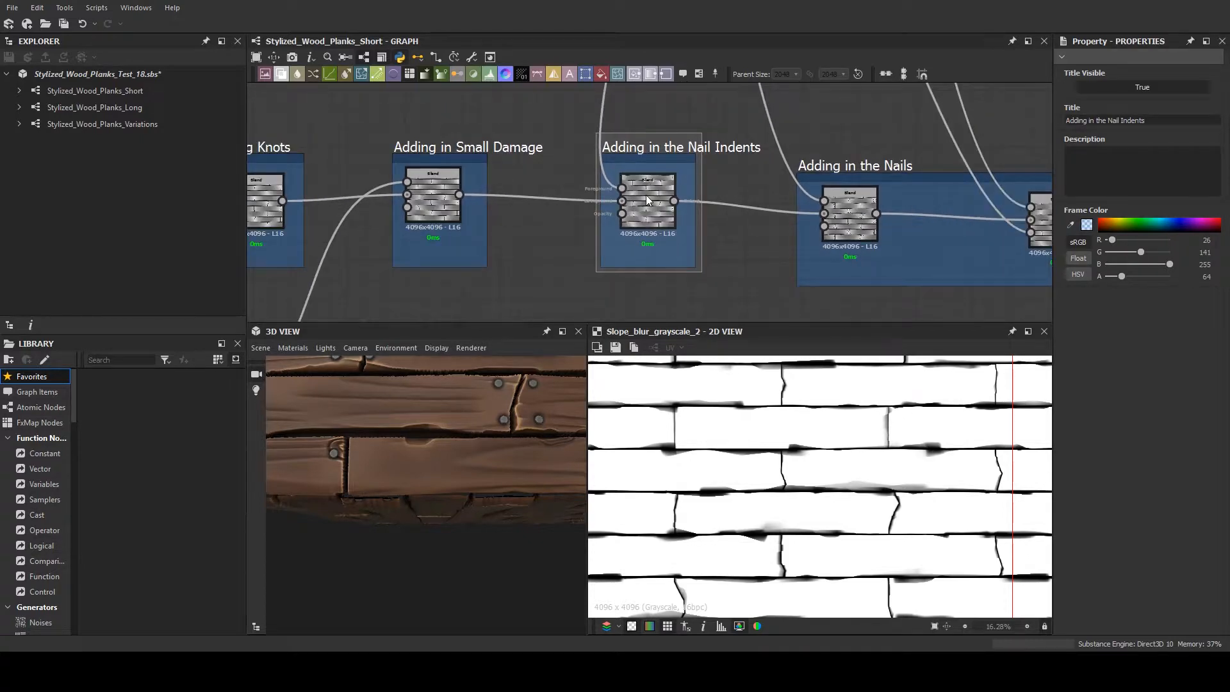
{"action": "left_click", "coordinate": [645, 196]}
{"action": "scroll", "coordinate": [679, 200], "scroll_direction": "down", "scroll_amount": 1}
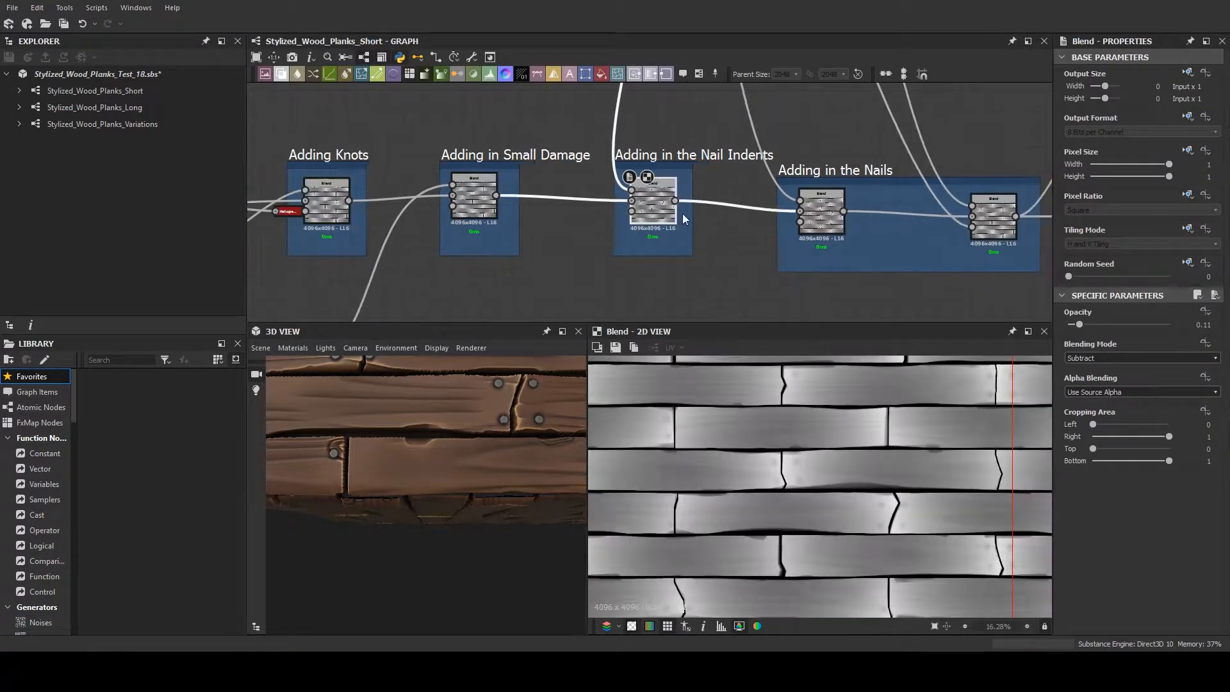
{"action": "scroll", "coordinate": [506, 413], "scroll_direction": "up", "scroll_amount": 4}
{"action": "scroll", "coordinate": [628, 449], "scroll_direction": "down", "scroll_amount": 1}
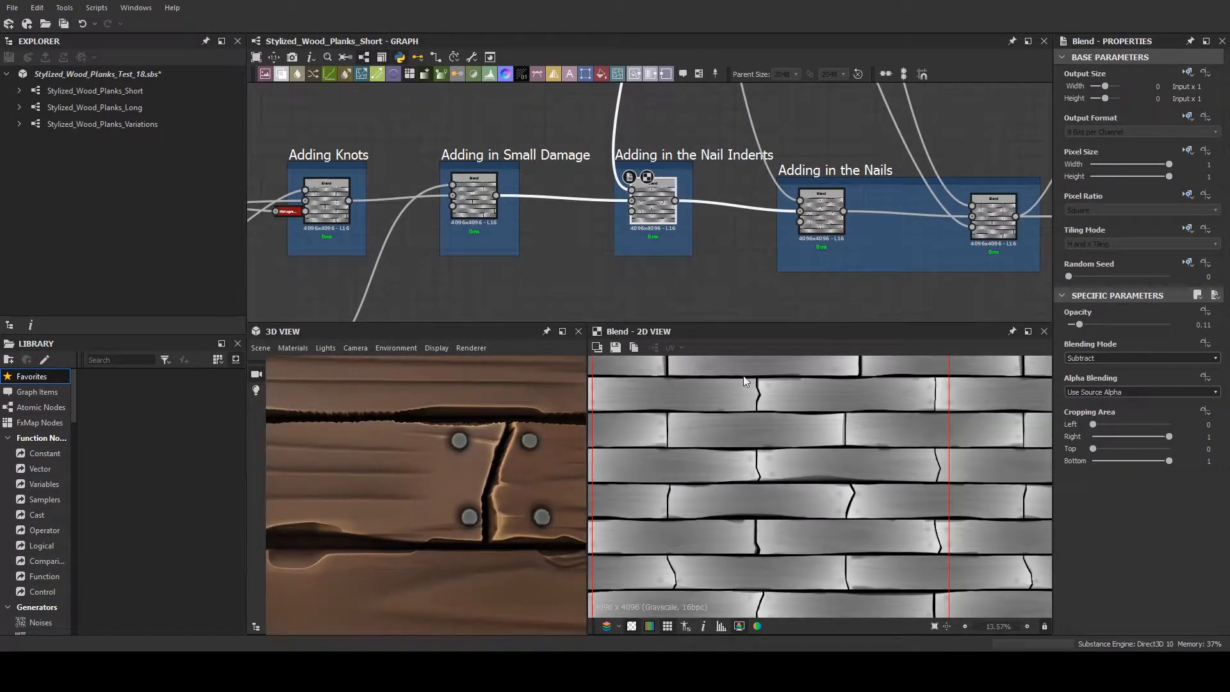
- Trace the nail indent input back to the Adding Nails frame and select its first Levels node
{"action": "middle_click_drag", "start_coordinate": [645, 137], "coordinate": [654, 291]}
{"action": "middle_click_drag", "start_coordinate": [651, 175], "coordinate": [654, 279]}
{"action": "middle_click_drag", "start_coordinate": [656, 136], "coordinate": [660, 210]}
{"action": "middle_click_drag", "start_coordinate": [663, 262], "coordinate": [681, 328]}
{"action": "middle_click_drag", "start_coordinate": [496, 210], "coordinate": [655, 270]}
{"action": "scroll", "coordinate": [655, 270], "scroll_direction": "down", "scroll_amount": 1}
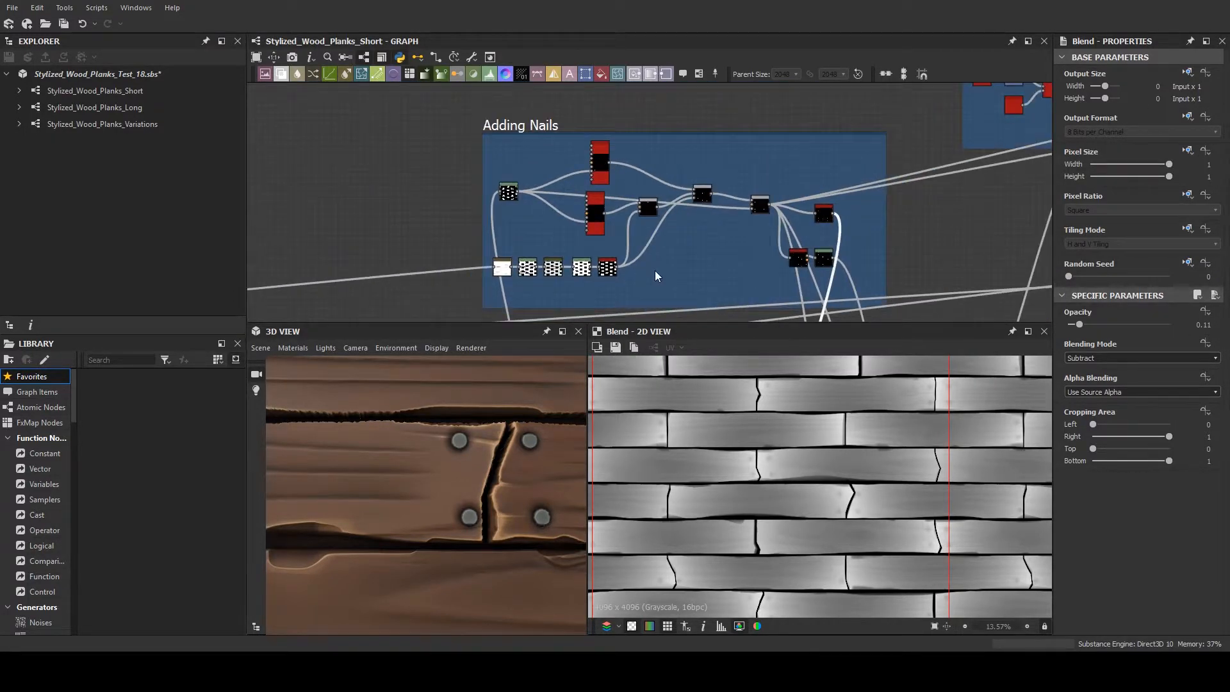
{"action": "scroll", "coordinate": [655, 270], "scroll_direction": "up", "scroll_amount": 1}
{"action": "scroll", "coordinate": [435, 179], "scroll_direction": "up", "scroll_amount": 4}
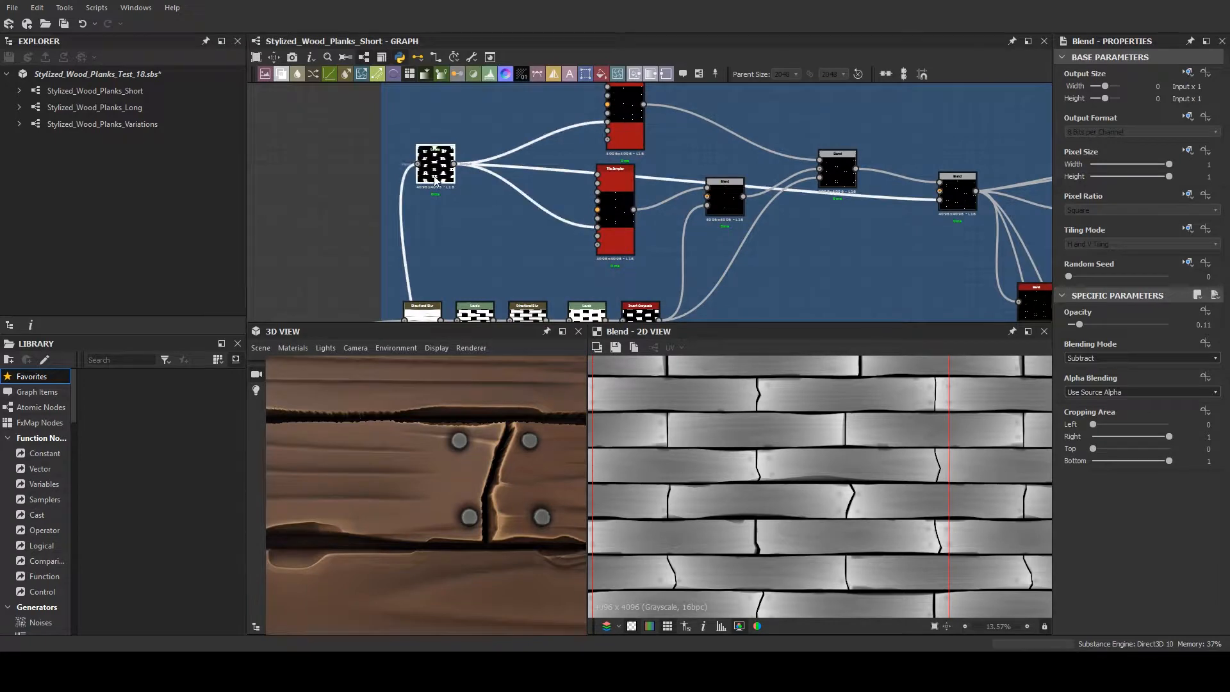
{"action": "scroll", "coordinate": [570, 229], "scroll_direction": "down", "scroll_amount": 2}
{"action": "middle_click_drag", "start_coordinate": [544, 240], "coordinate": [575, 222]}
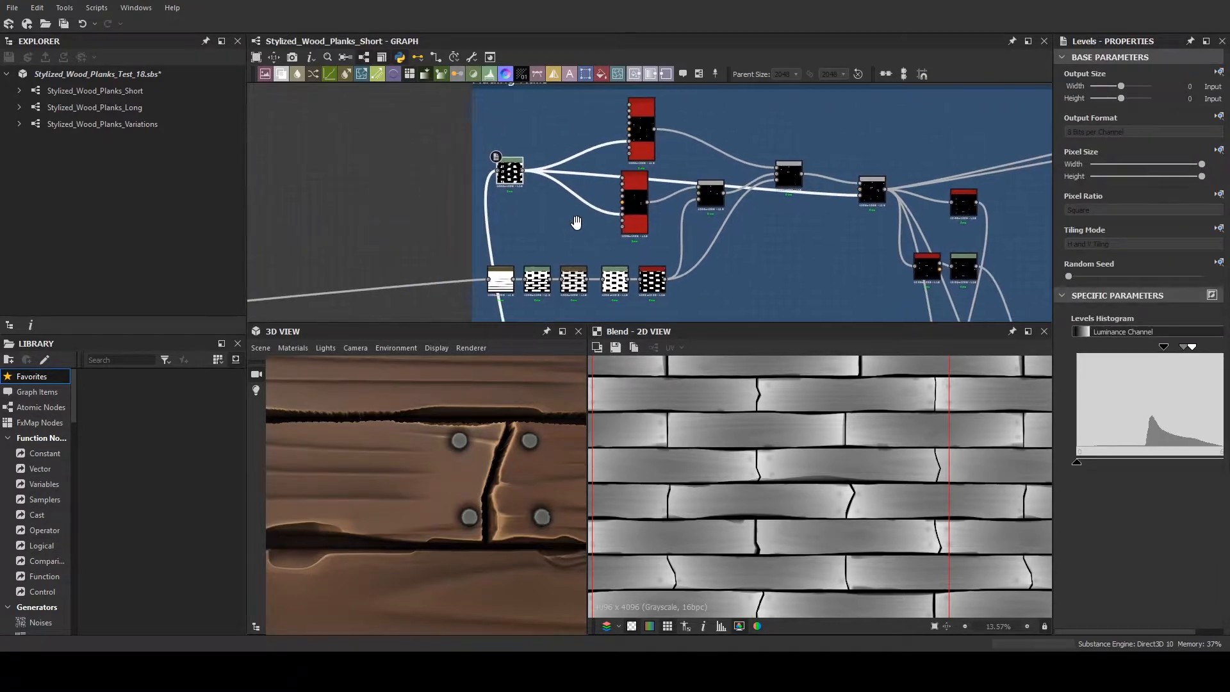
- Follow the Levels node's input to its source at Adding Major Grain, and preview the Levels mask of the plank ends
{"action": "scroll", "coordinate": [540, 239], "scroll_direction": "down", "scroll_amount": 2}
{"action": "scroll", "coordinate": [539, 238], "scroll_direction": "down", "scroll_amount": 5}
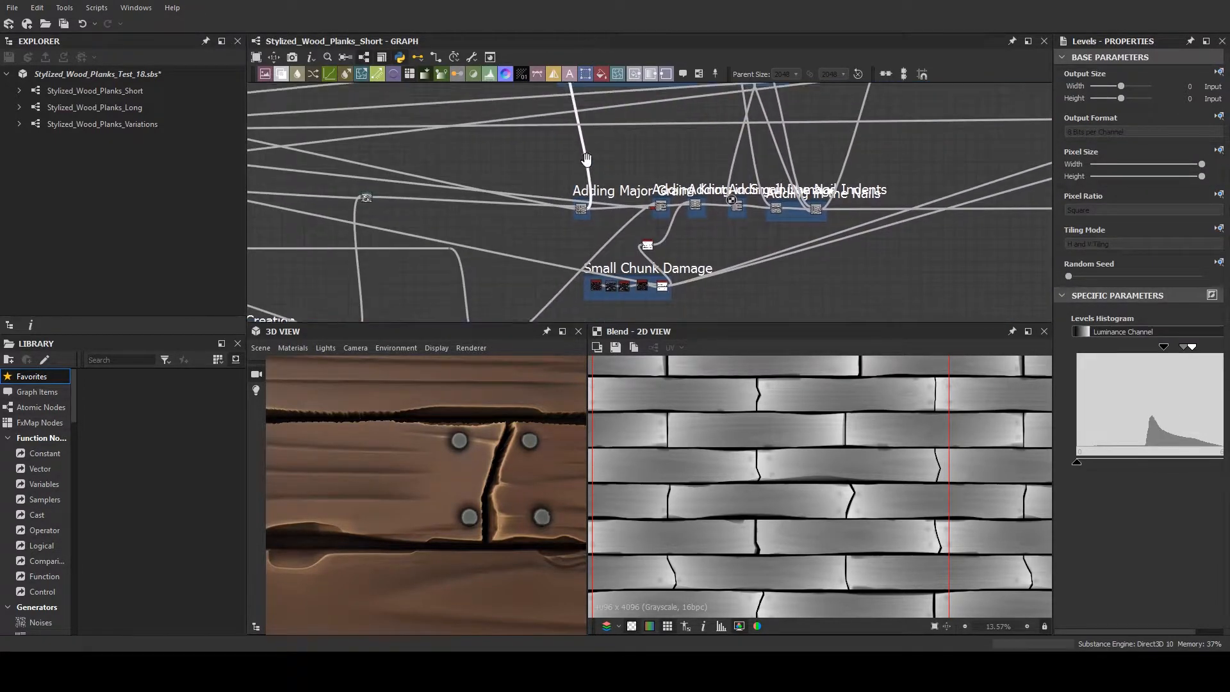
{"action": "scroll", "coordinate": [600, 260], "scroll_direction": "up", "scroll_amount": 4}
{"action": "scroll", "coordinate": [577, 251], "scroll_direction": "up", "scroll_amount": 5}
{"action": "double_click", "coordinate": [536, 225]}
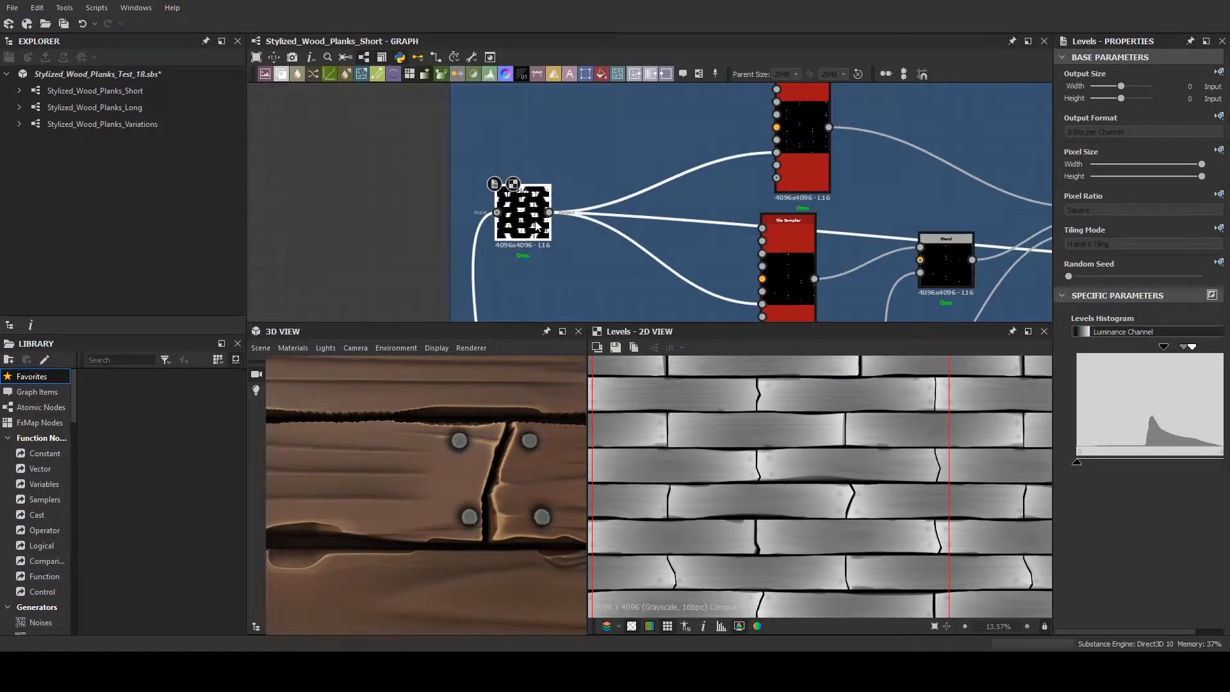
{"action": "scroll", "coordinate": [756, 413], "scroll_direction": "down", "scroll_amount": 2}
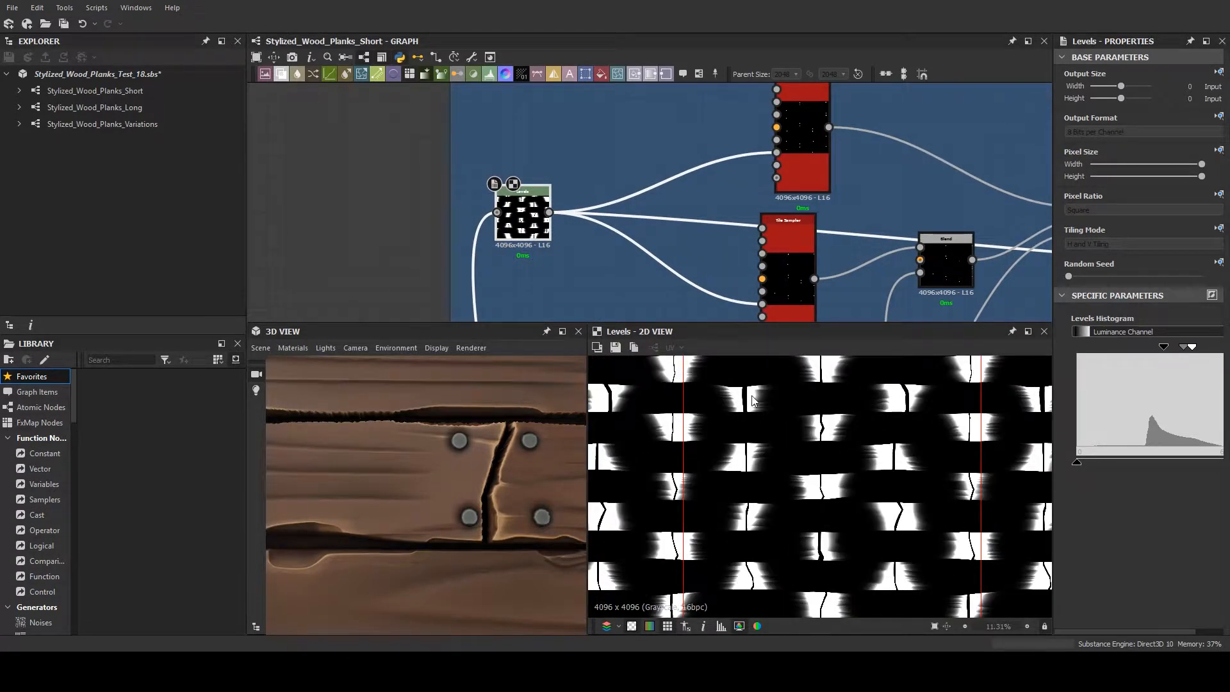
{"action": "scroll", "coordinate": [528, 487], "scroll_direction": "down", "scroll_amount": 5}
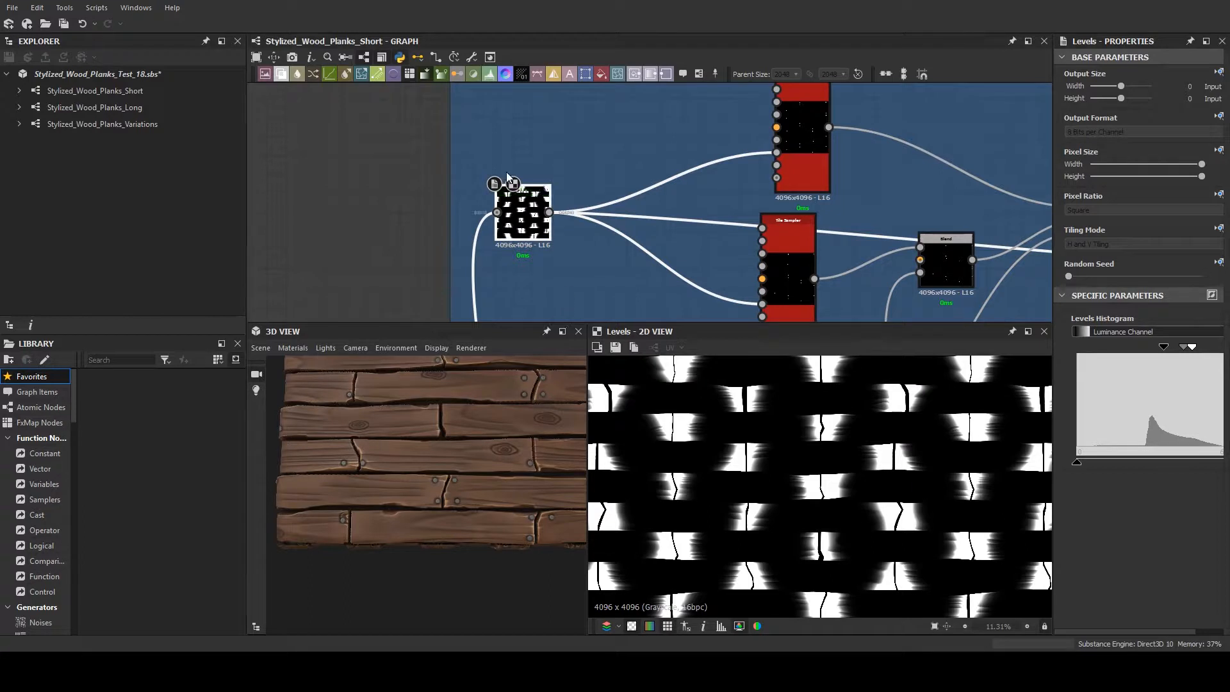
- Compare the source Blend with the Levels mask and examine where the mask enters the upper Tile Sampler's Mask Map Input
{"action": "double_click", "coordinate": [498, 212]}
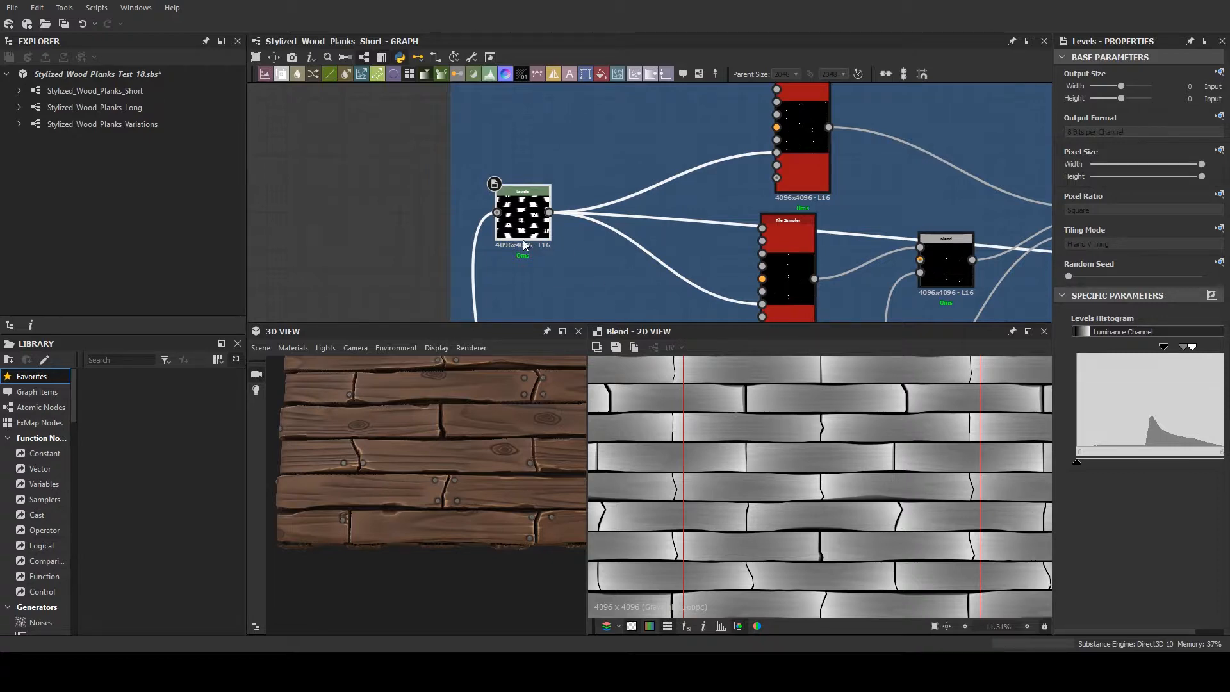
{"action": "double_click", "coordinate": [521, 215]}
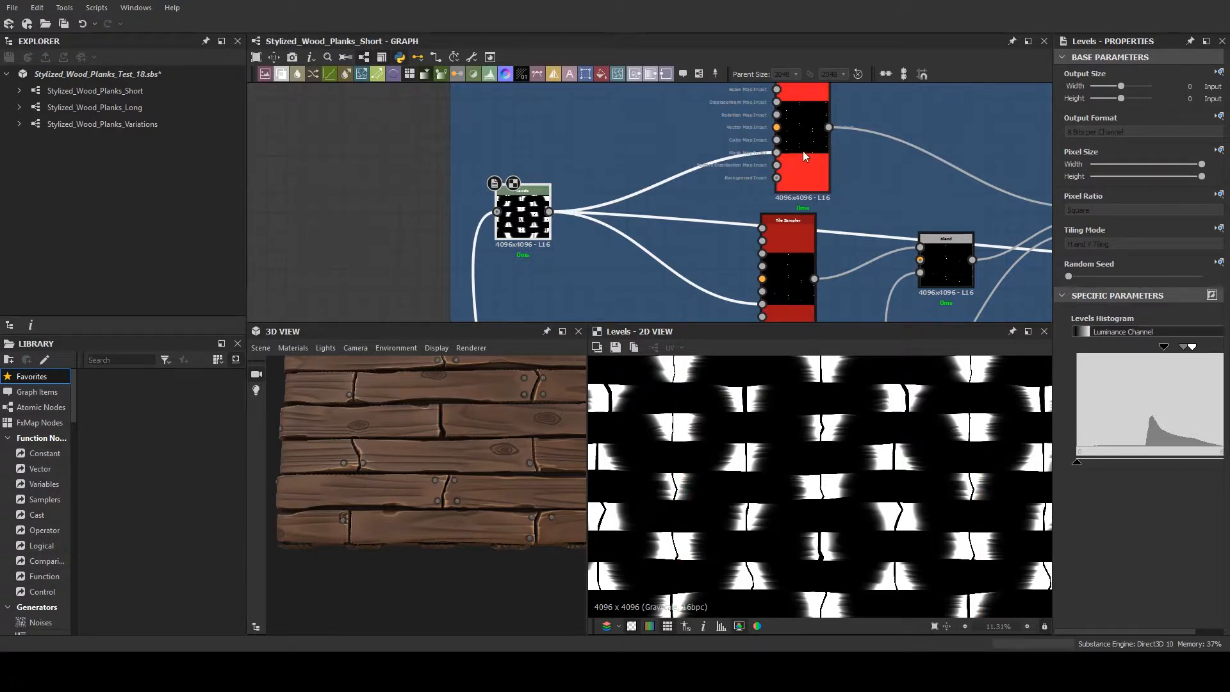
{"action": "middle_click_drag", "start_coordinate": [630, 175], "coordinate": [527, 244]}
{"action": "scroll", "coordinate": [628, 199], "scroll_direction": "up", "scroll_amount": 4}
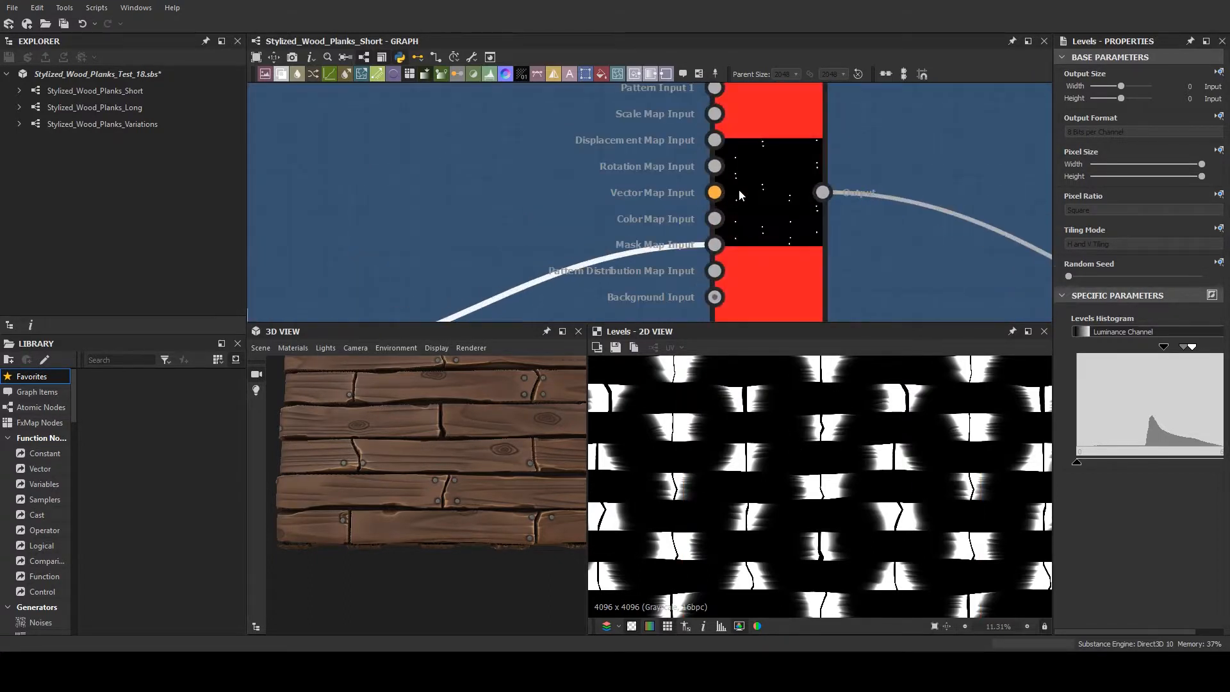
- Preview the upper Tile Sampler in the Adding Nails frame and examine its dot pattern and X and Y Amount parameters
{"action": "left_click", "coordinate": [763, 186]}
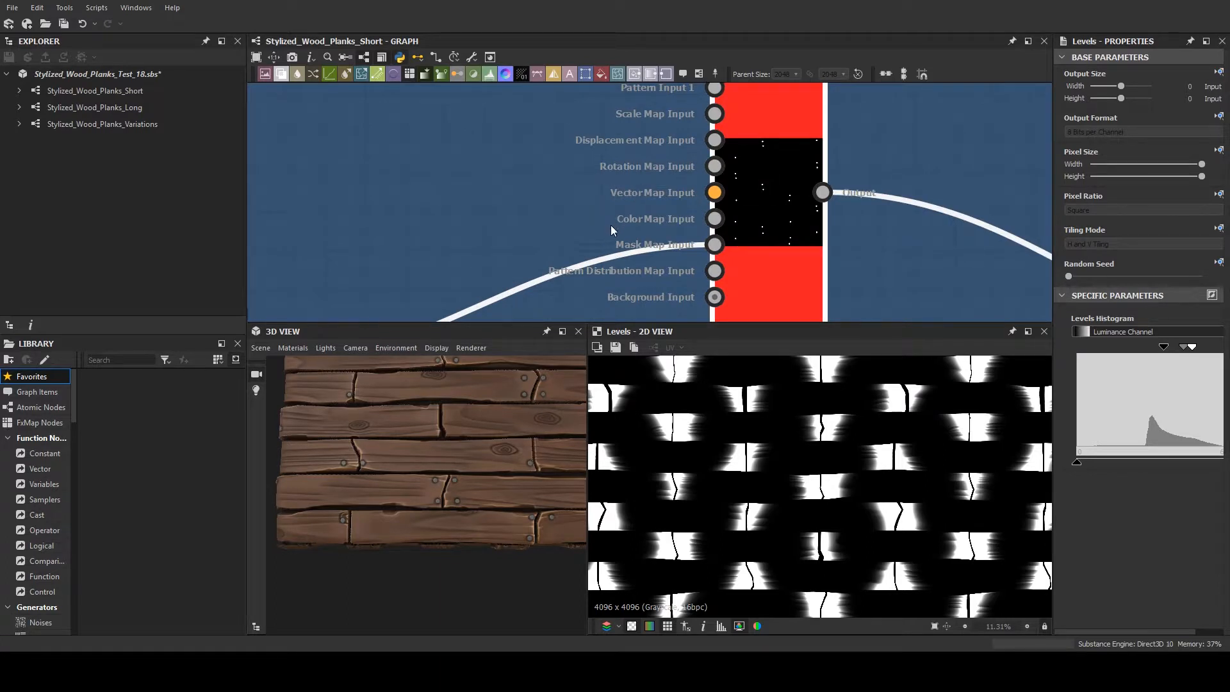
{"action": "scroll", "coordinate": [648, 189], "scroll_direction": "down", "scroll_amount": 1}
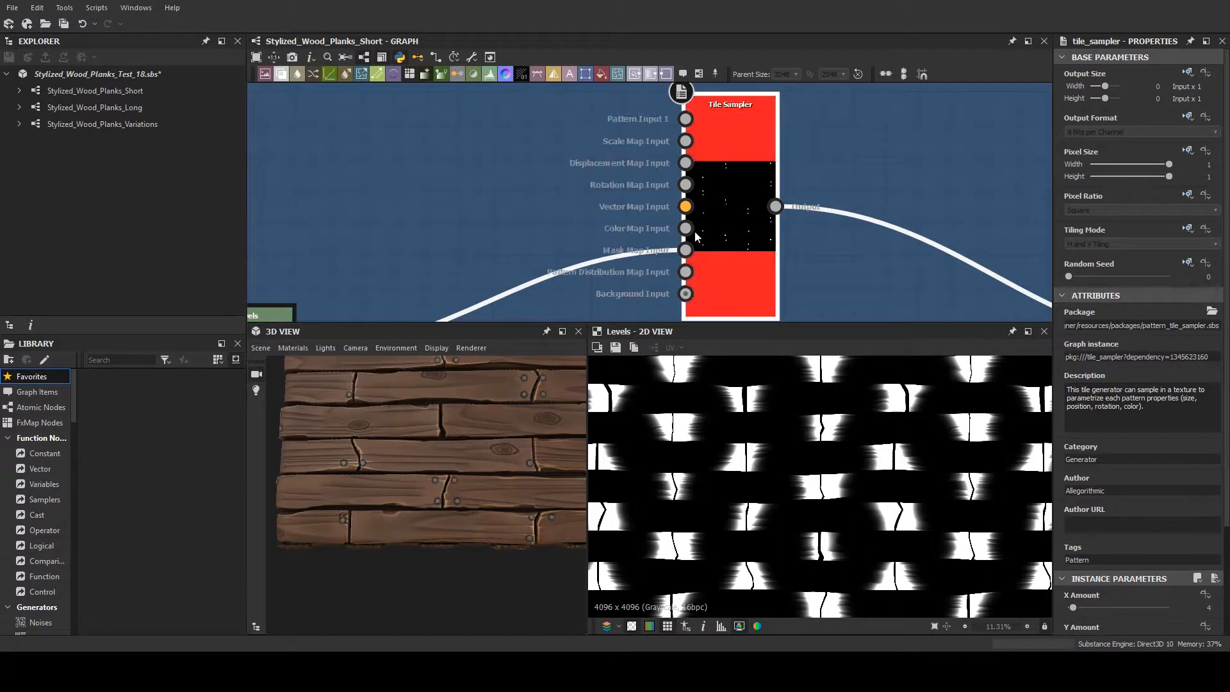
{"action": "double_click", "coordinate": [724, 205]}
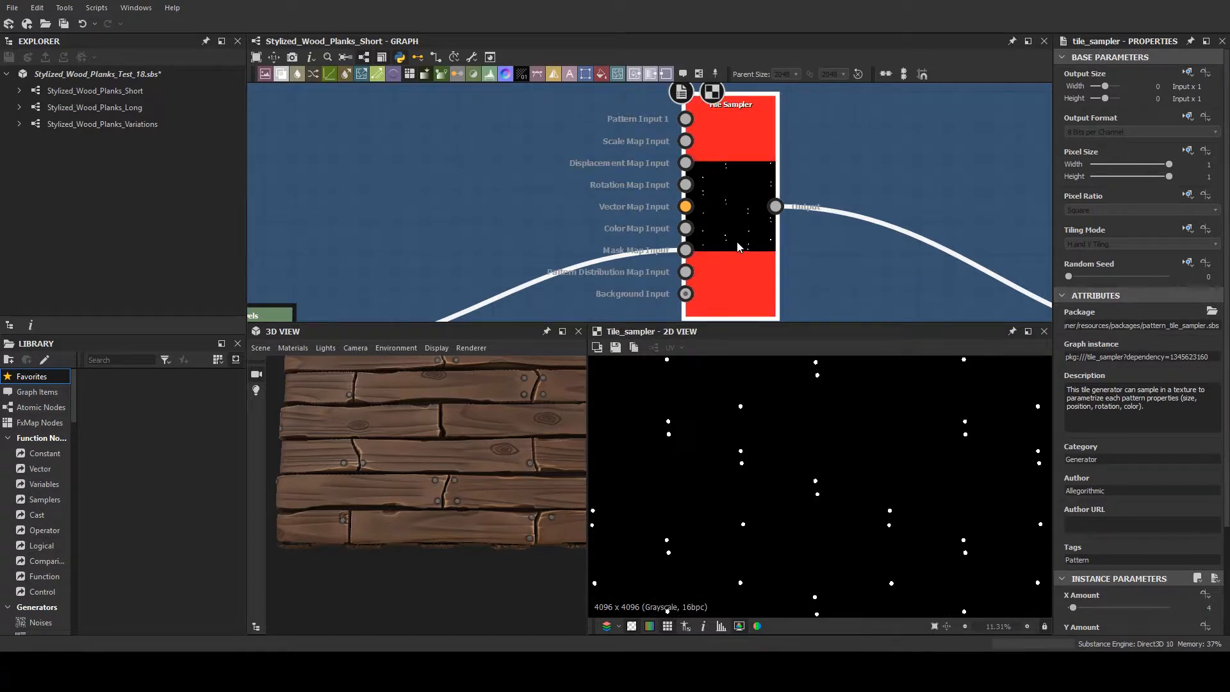
{"action": "scroll", "coordinate": [766, 479], "scroll_direction": "up", "scroll_amount": 5}
{"action": "scroll", "coordinate": [706, 438], "scroll_direction": "down", "scroll_amount": 5}
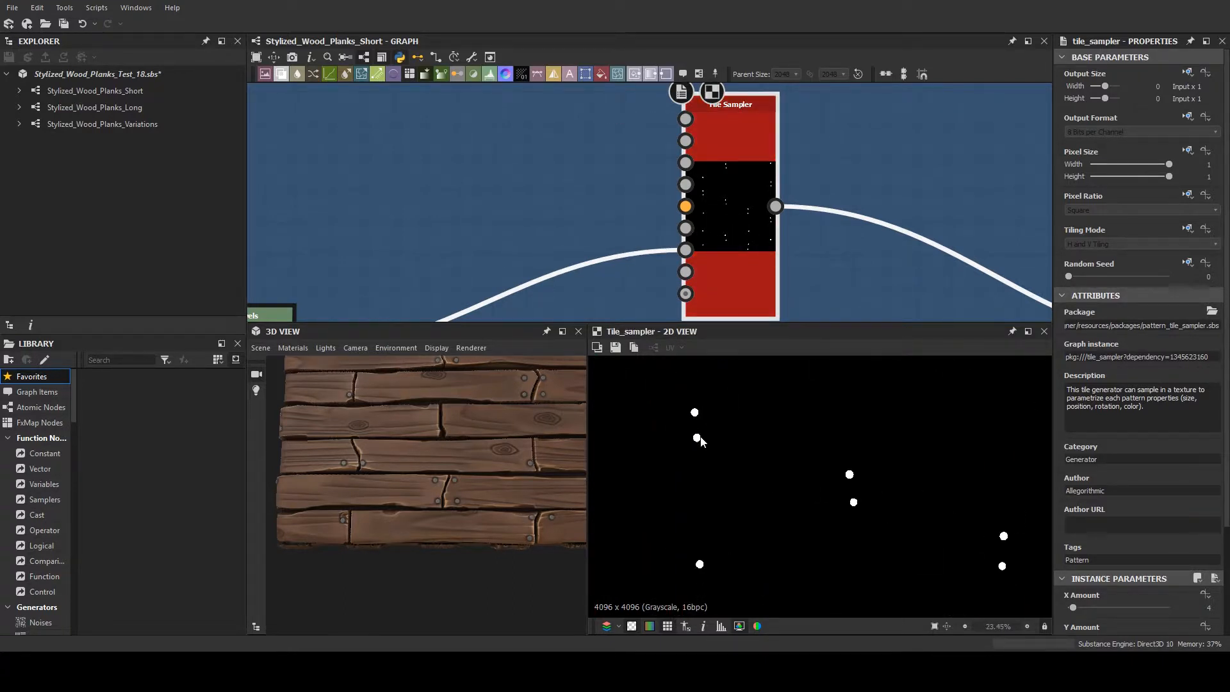
{"action": "scroll", "coordinate": [786, 287], "scroll_direction": "down", "scroll_amount": 1}
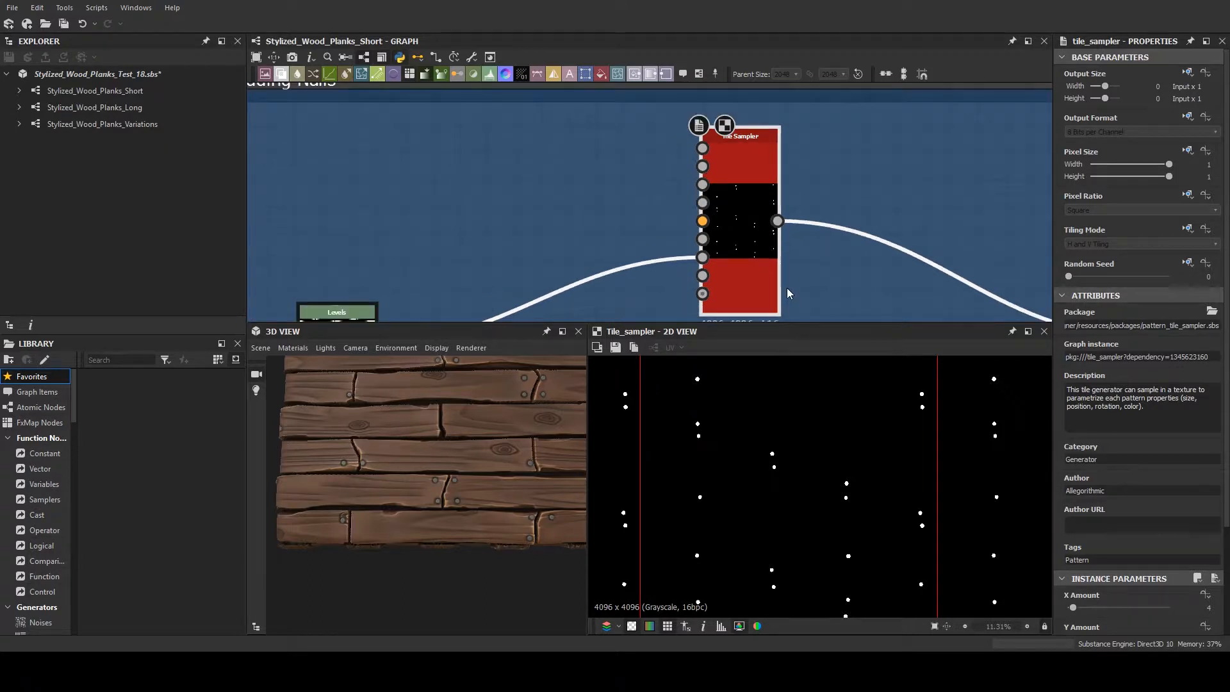
{"action": "scroll", "coordinate": [1172, 448], "scroll_direction": "down", "scroll_amount": 3}
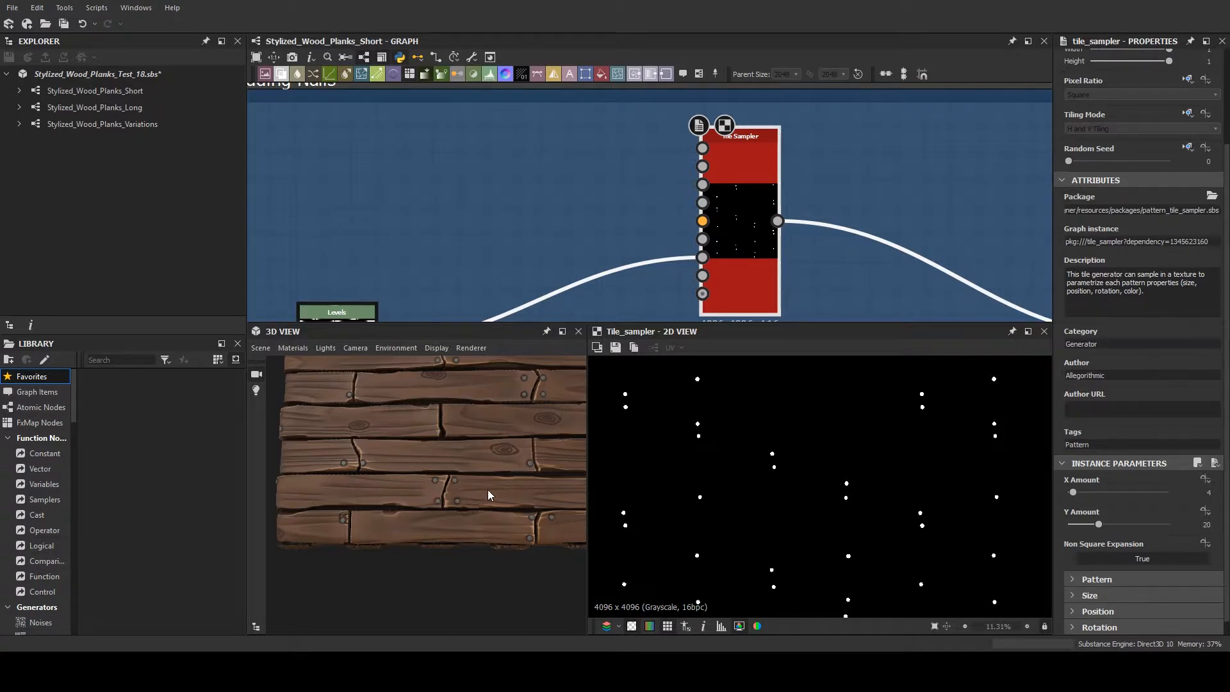
- Expand the Tile Sampler's Position parameters and examine its random position and offset settings alongside the tiled dot pattern
{"action": "double_click", "coordinate": [736, 179]}
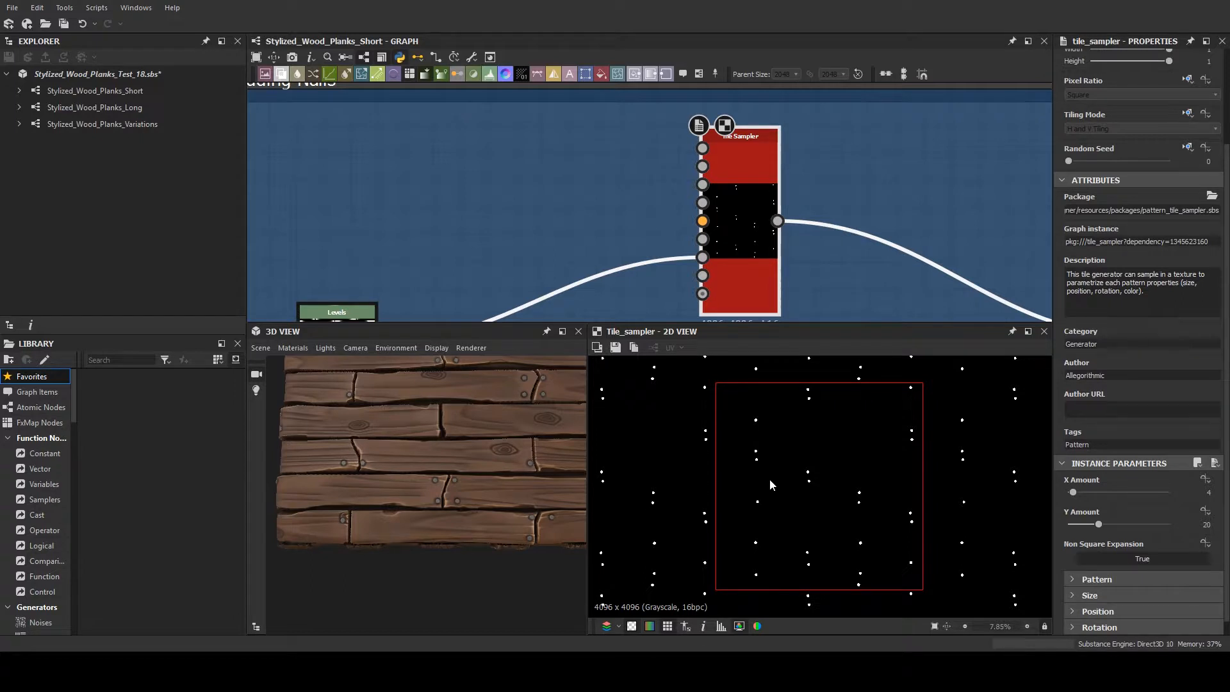
{"action": "scroll", "coordinate": [1086, 501], "scroll_direction": "down", "scroll_amount": 1}
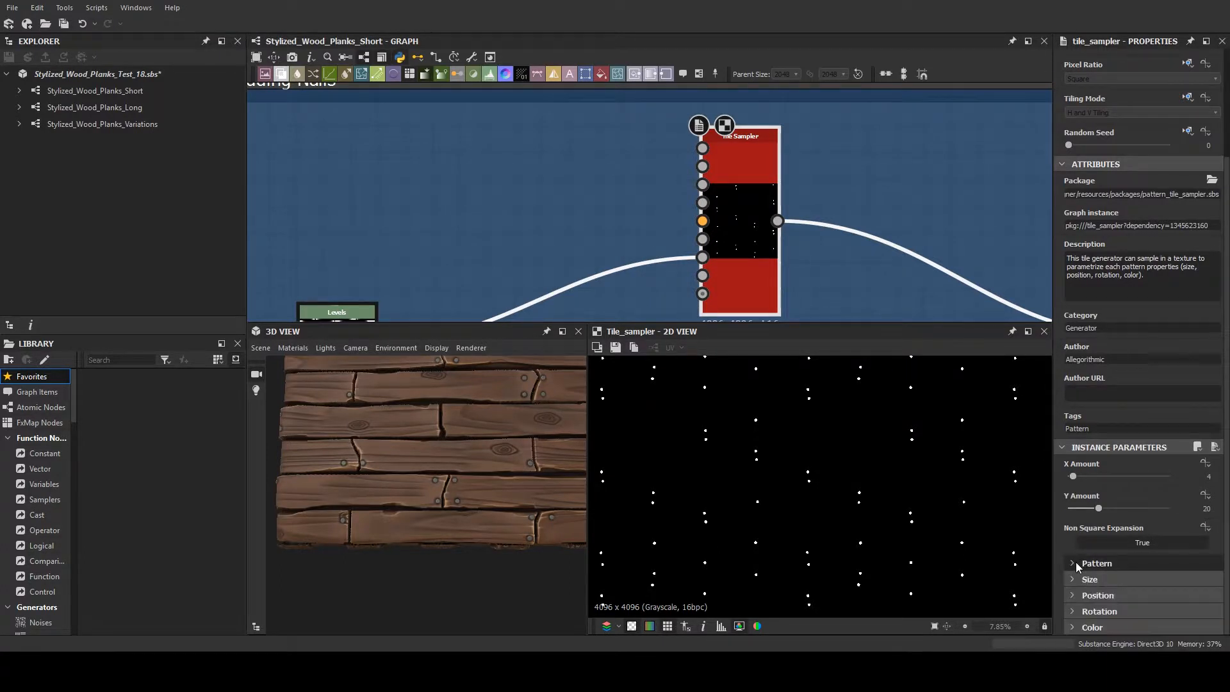
{"action": "left_click", "coordinate": [1073, 593]}
{"action": "scroll", "coordinate": [1077, 583], "scroll_direction": "down", "scroll_amount": 3}
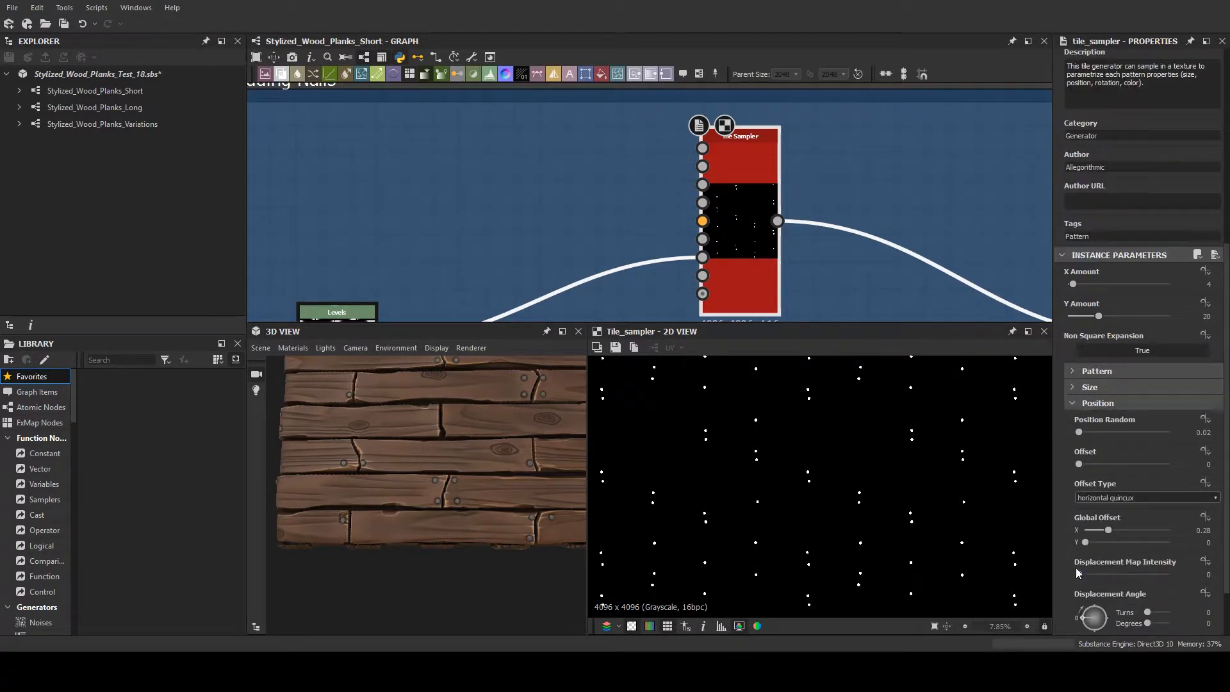
{"action": "scroll", "coordinate": [1076, 564], "scroll_direction": "down", "scroll_amount": 1}
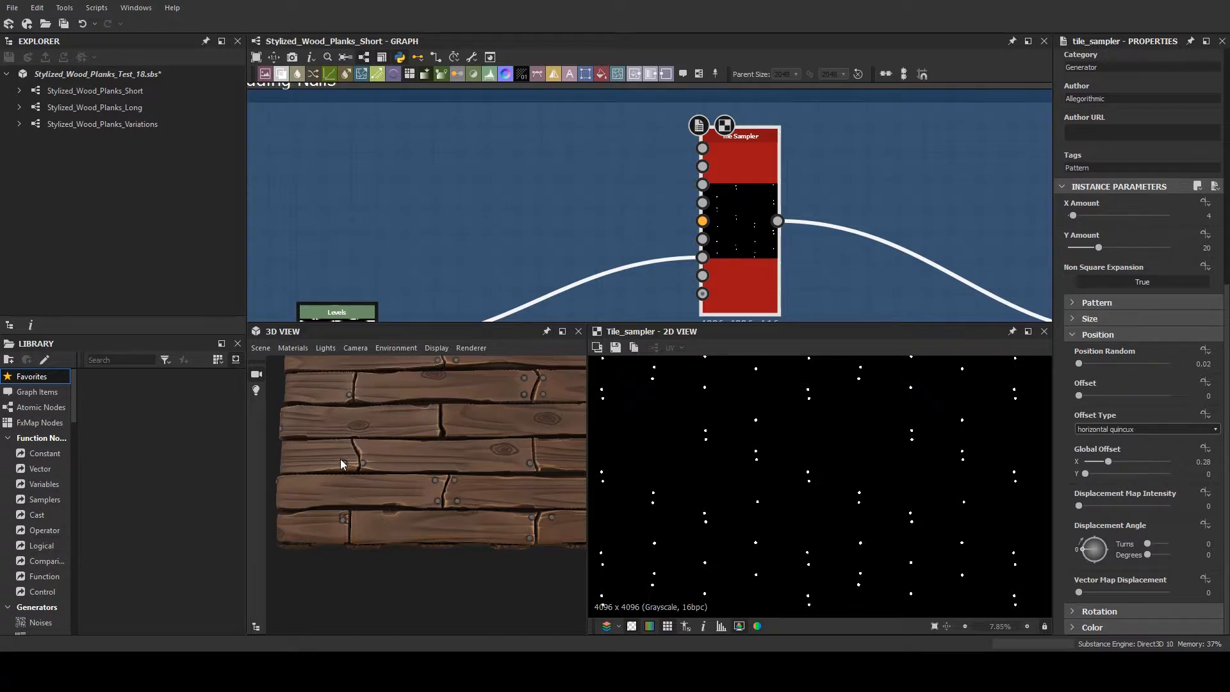
- Trace the Tile Sampler's output to the last Blend node combining the nail masks, and preview the combined mask
{"action": "middle_click_drag", "start_coordinate": [821, 210], "coordinate": [463, 135]}
{"action": "scroll", "coordinate": [464, 134], "scroll_direction": "down", "scroll_amount": 3}
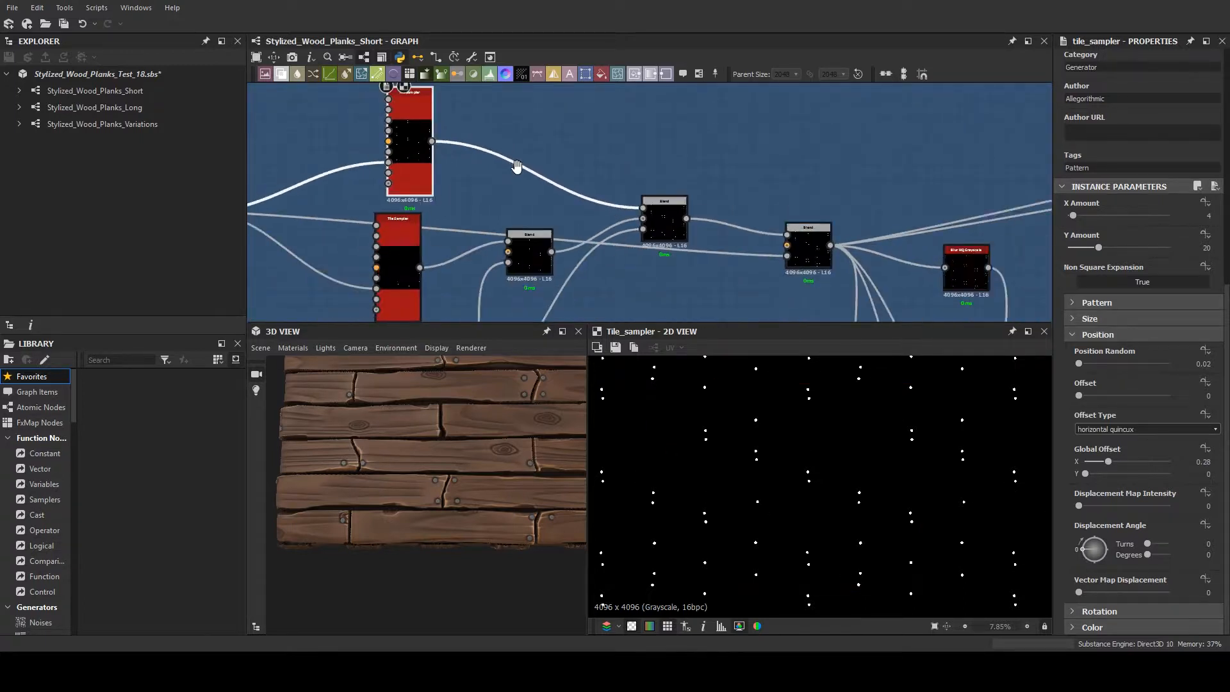
{"action": "middle_click_drag", "start_coordinate": [516, 165], "coordinate": [450, 109]}
{"action": "left_click", "coordinate": [736, 199]}
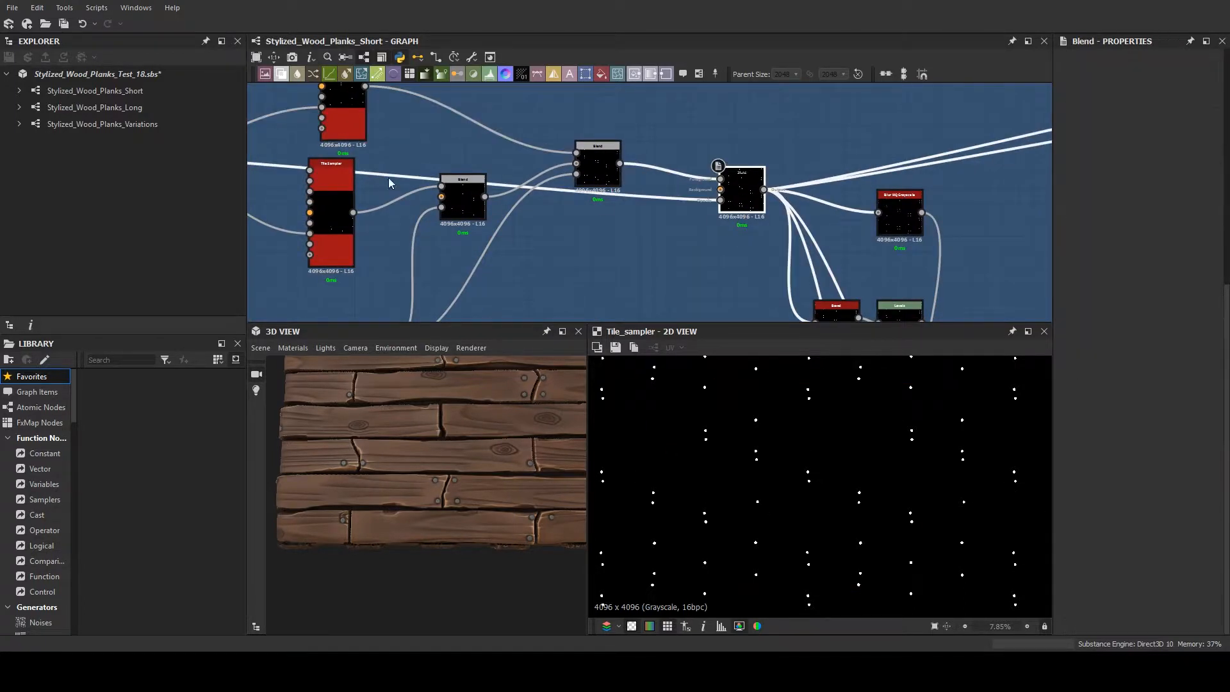
{"action": "middle_click_drag", "start_coordinate": [749, 231], "coordinate": [618, 234]}
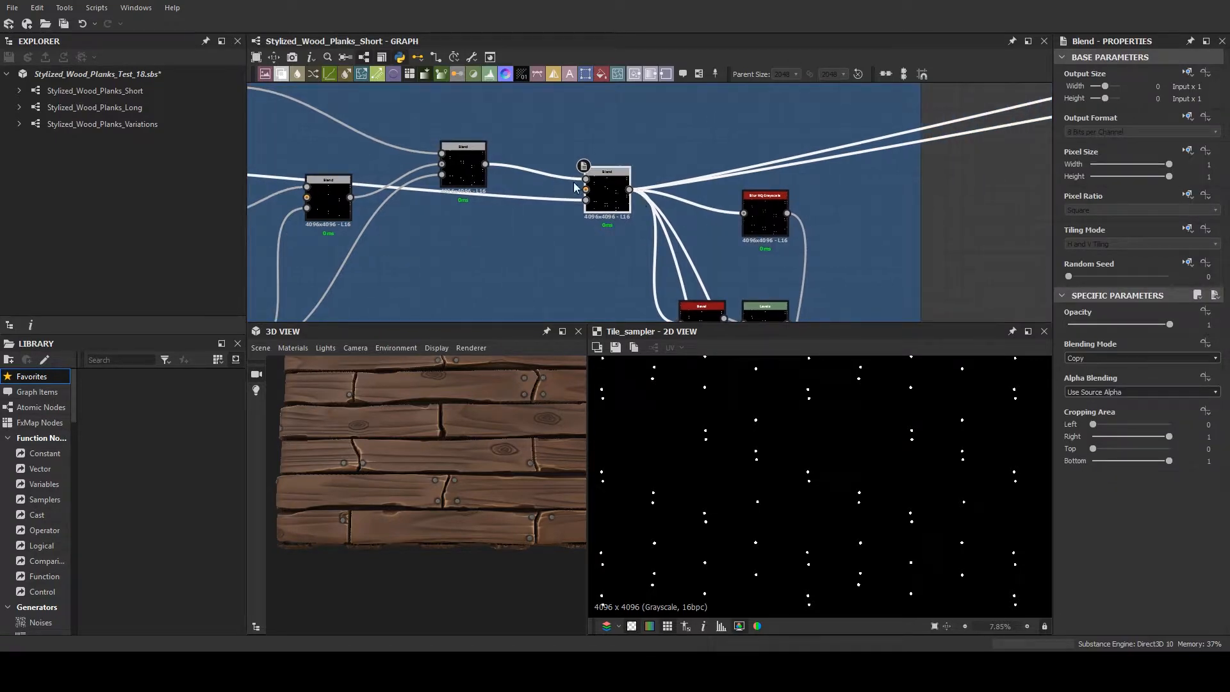
{"action": "double_click", "coordinate": [609, 188]}
- Follow the combined nail mask to the Adding in the Nails frame and preview the frame's first Blend node
{"action": "middle_click_drag", "start_coordinate": [517, 213], "coordinate": [527, 135]}
{"action": "scroll", "coordinate": [663, 229], "scroll_direction": "down", "scroll_amount": 1}
{"action": "scroll", "coordinate": [663, 231], "scroll_direction": "down", "scroll_amount": 1}
{"action": "middle_click_drag", "start_coordinate": [595, 190], "coordinate": [451, 101]}
{"action": "scroll", "coordinate": [563, 192], "scroll_direction": "down", "scroll_amount": 6}
{"action": "middle_click_drag", "start_coordinate": [607, 197], "coordinate": [571, 114]}
{"action": "scroll", "coordinate": [605, 260], "scroll_direction": "up", "scroll_amount": 9}
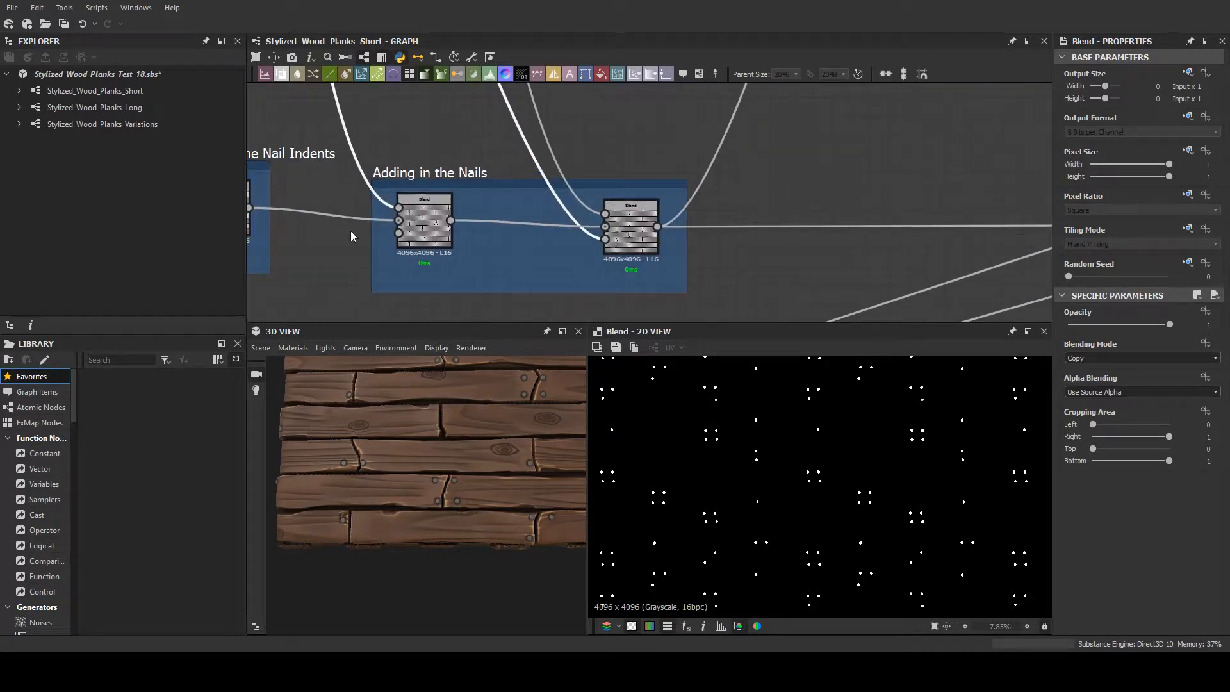
{"action": "left_click", "coordinate": [424, 233]}
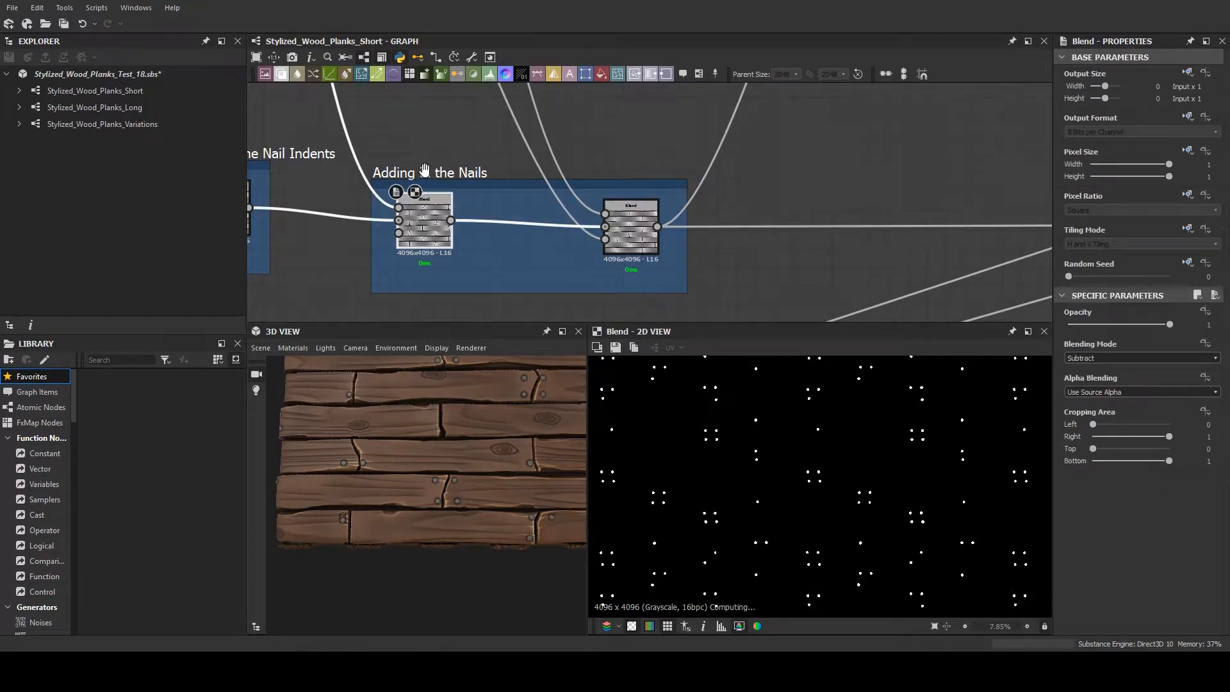
- Nudge the Adding in the Nails frame slightly lower in the graph and compare the nail holes with the 3D planks up close
{"action": "left_click_drag", "start_coordinate": [423, 185], "coordinate": [429, 204]}
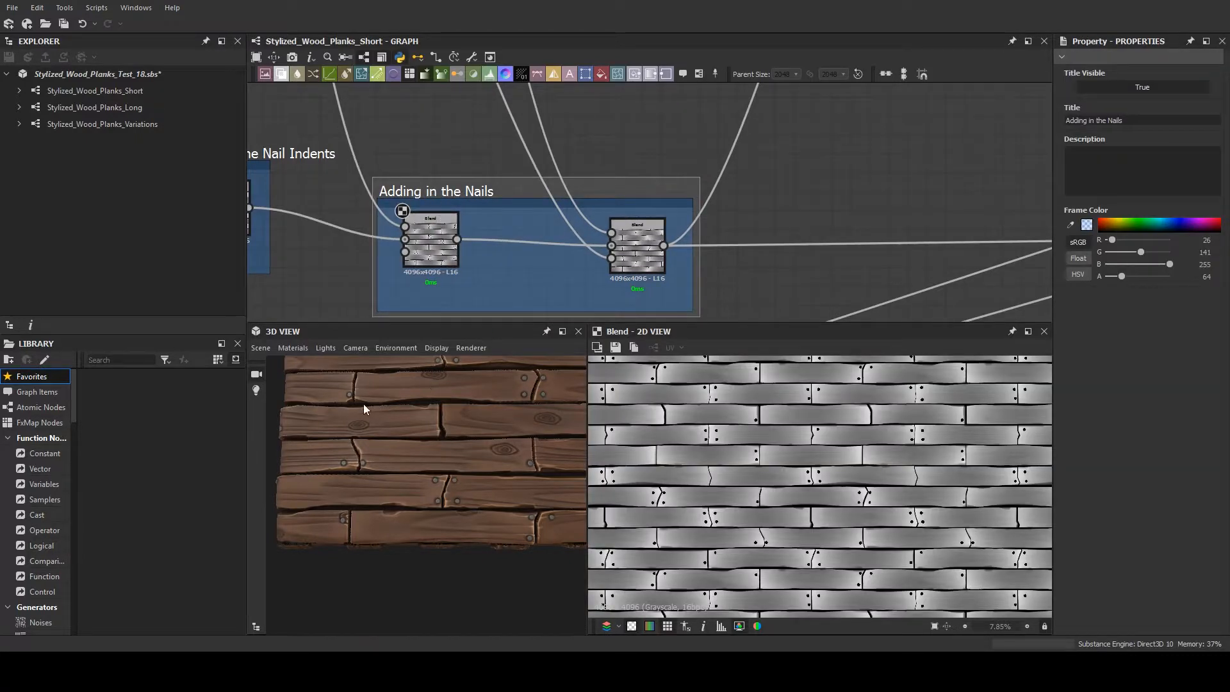
{"action": "scroll", "coordinate": [364, 403], "scroll_direction": "up", "scroll_amount": 5}
{"action": "scroll", "coordinate": [648, 455], "scroll_direction": "up", "scroll_amount": 5}
{"action": "scroll", "coordinate": [744, 451], "scroll_direction": "up", "scroll_amount": 5}
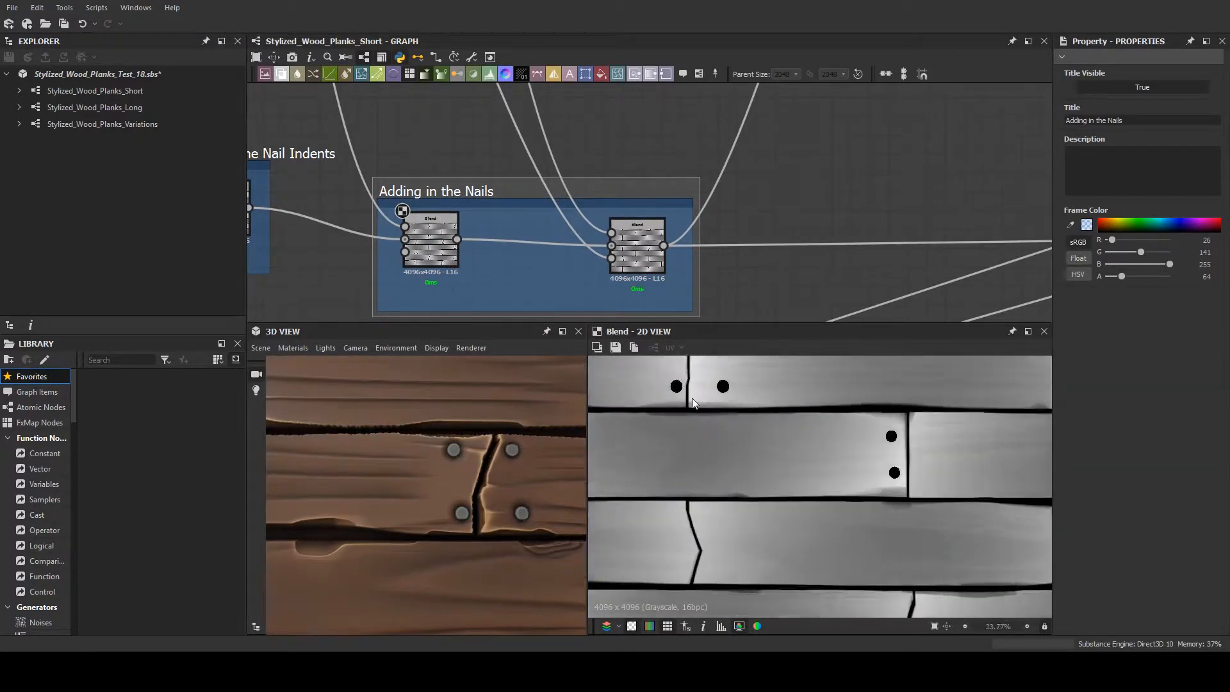
- Preview the second Blend in Adding in the Nails, and compare the Adding in the Nail Indents Blend with the 3D planks
{"action": "left_click", "coordinate": [636, 249]}
{"action": "double_click", "coordinate": [636, 252]}
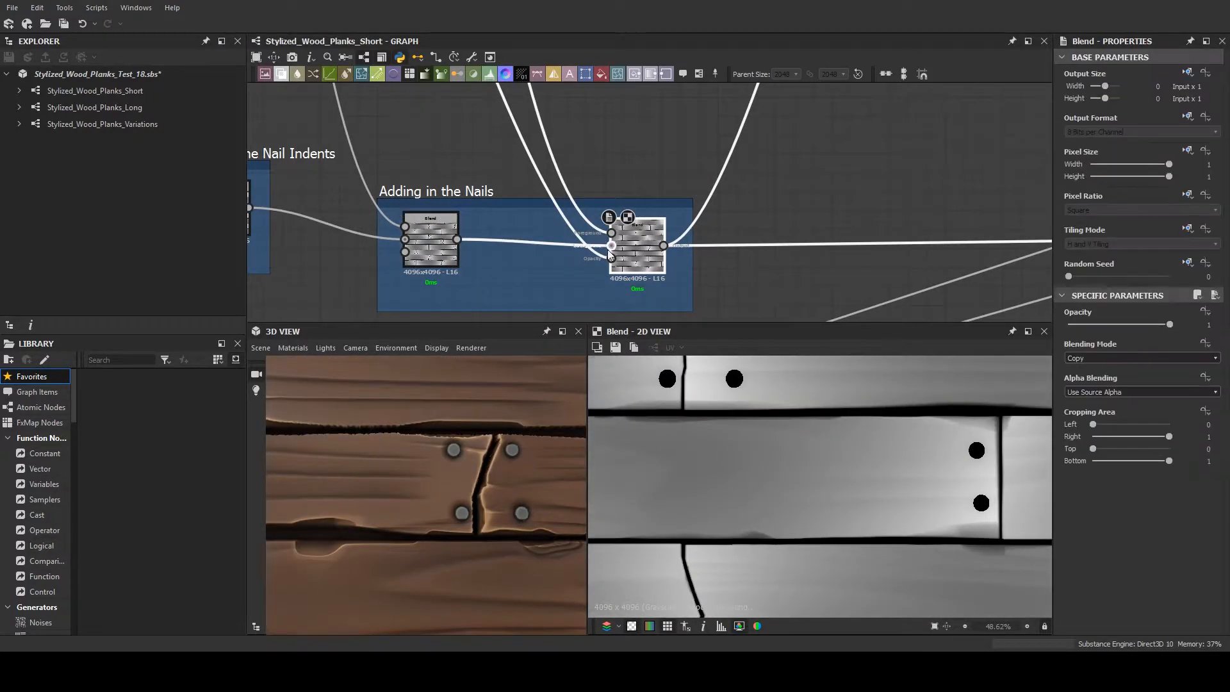
{"action": "middle_click_drag", "start_coordinate": [534, 266], "coordinate": [715, 272]}
{"action": "double_click", "coordinate": [398, 222]}
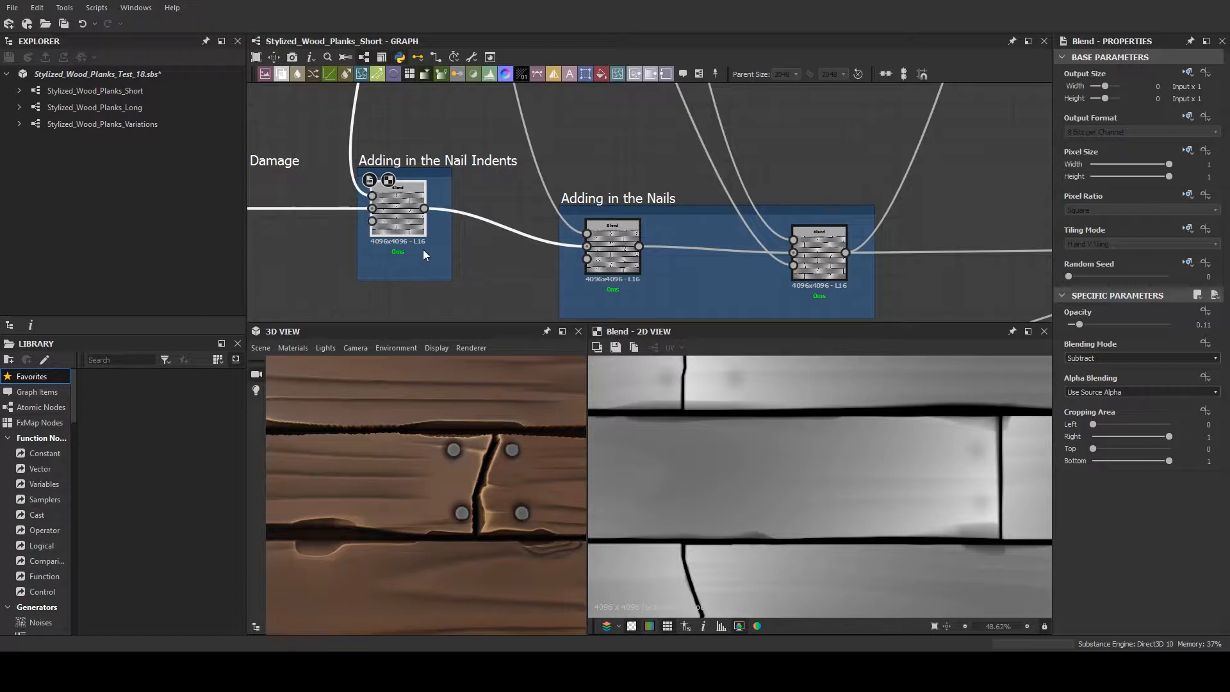
{"action": "left_click_drag", "start_coordinate": [456, 468], "coordinate": [442, 474]}
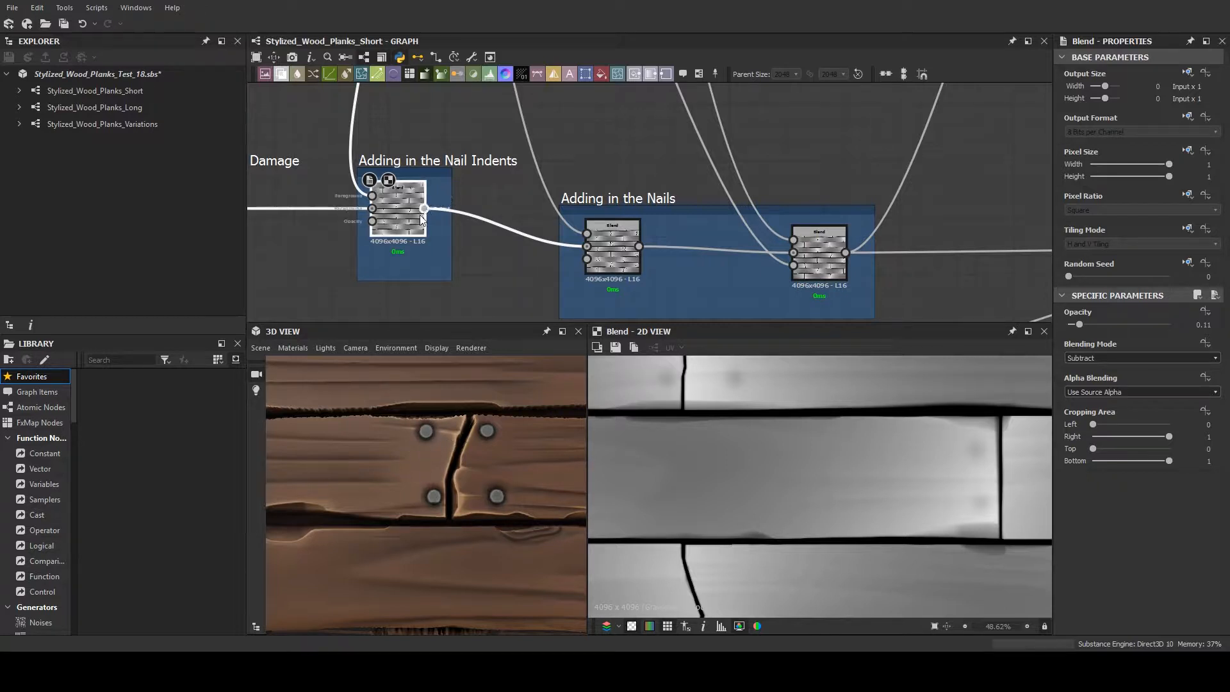
- Nudge the Nail Indents Blend lower in its frame, preview its Blur HQ Grayscale input, and examine the 3D nails up close
{"action": "left_click_drag", "start_coordinate": [383, 205], "coordinate": [394, 223]}
{"action": "left_click", "coordinate": [383, 216]}
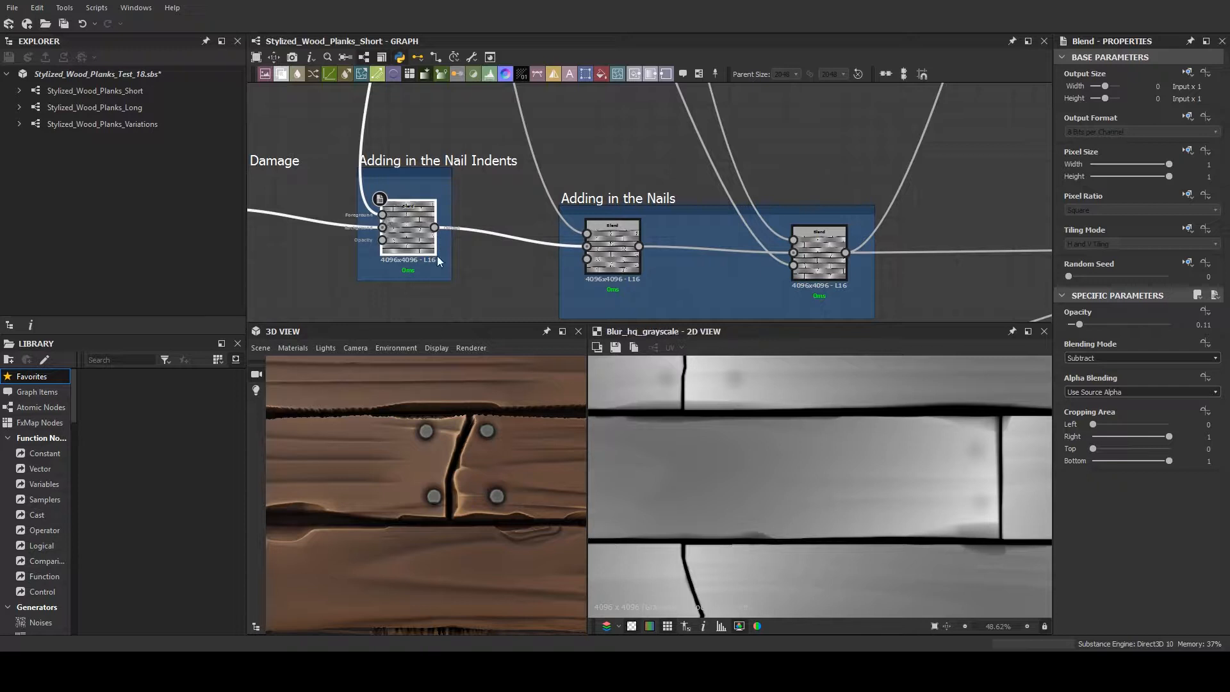
{"action": "middle_click_drag", "start_coordinate": [683, 415], "coordinate": [683, 459]}
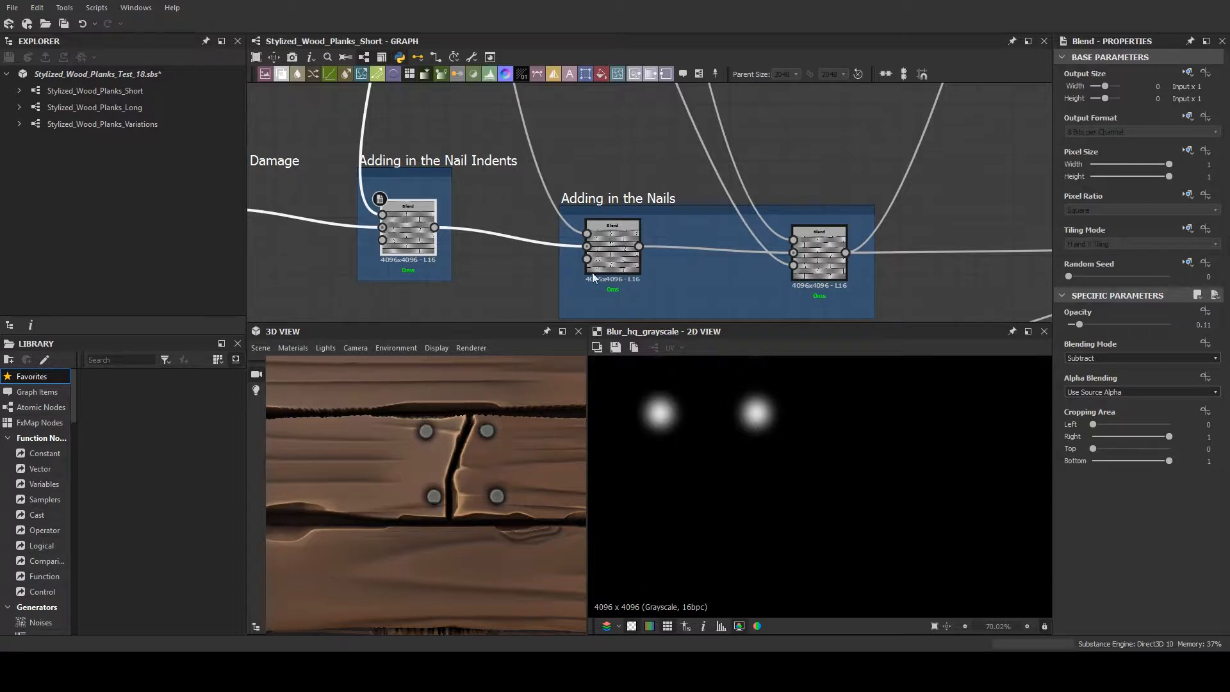
{"action": "scroll", "coordinate": [456, 478], "scroll_direction": "down", "scroll_amount": 4}
{"action": "left_click_drag", "start_coordinate": [456, 477], "coordinate": [414, 462]}
{"action": "scroll", "coordinate": [467, 475], "scroll_direction": "up", "scroll_amount": 4}
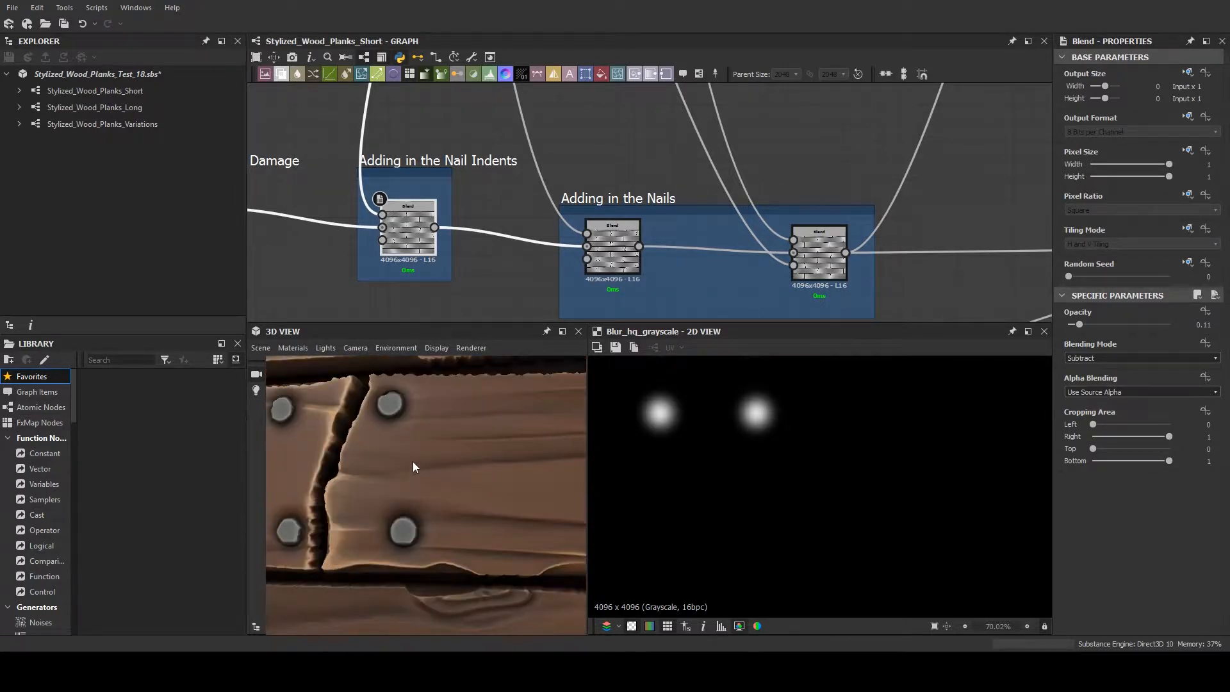
- Preview the second Blend in Adding in the Nails and examine where its output continues in the graph toward Adding Dirt
{"action": "left_click", "coordinate": [816, 268]}
{"action": "scroll", "coordinate": [885, 275], "scroll_direction": "down", "scroll_amount": 3}
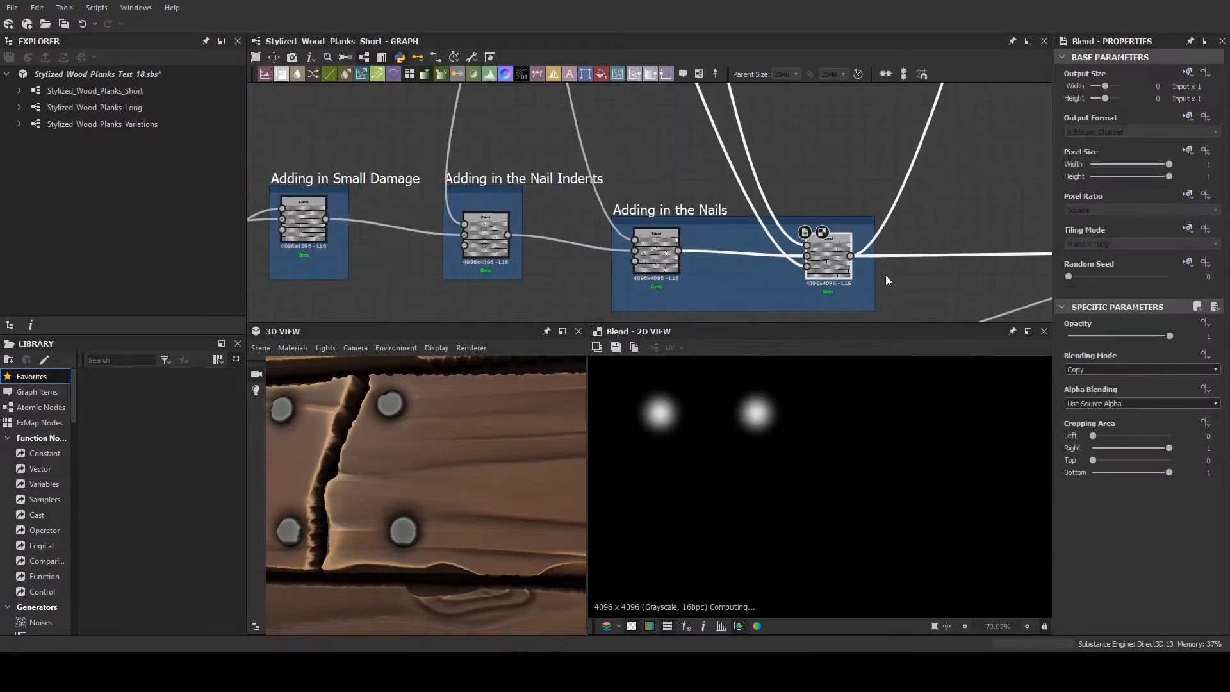
{"action": "middle_click_drag", "start_coordinate": [887, 275], "coordinate": [506, 250]}
{"action": "scroll", "coordinate": [503, 248], "scroll_direction": "down", "scroll_amount": 2}
{"action": "scroll", "coordinate": [766, 279], "scroll_direction": "down", "scroll_amount": 4}
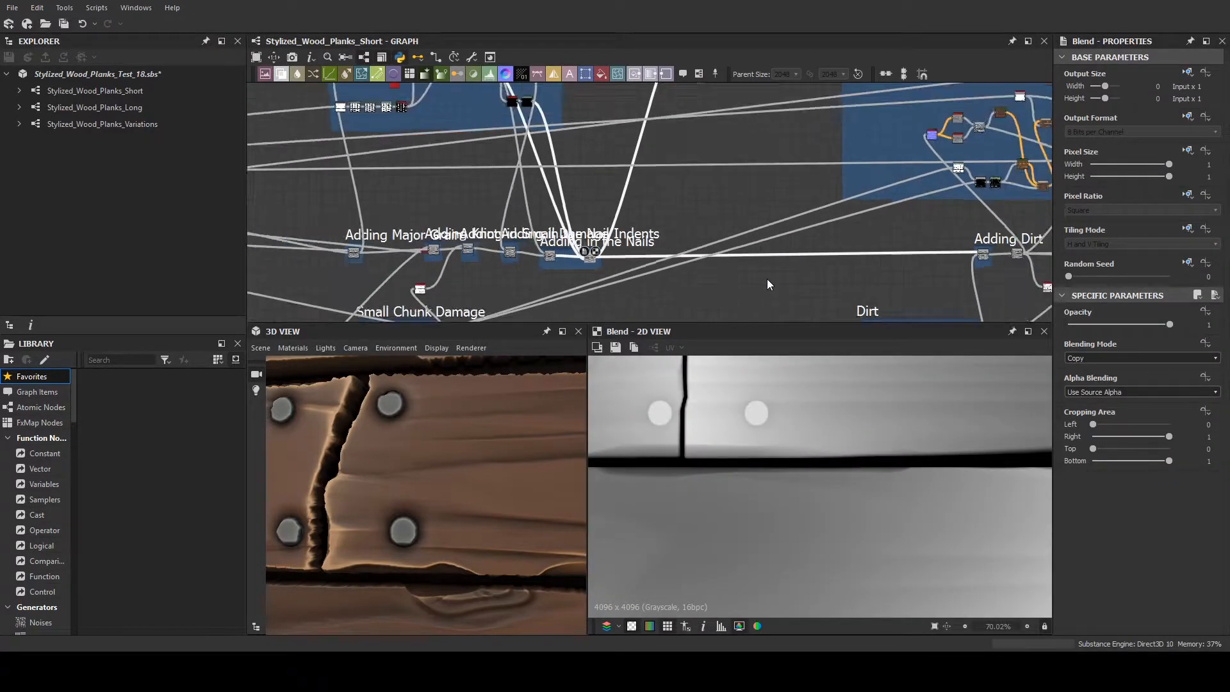
{"action": "middle_click_drag", "start_coordinate": [531, 243], "coordinate": [558, 245]}
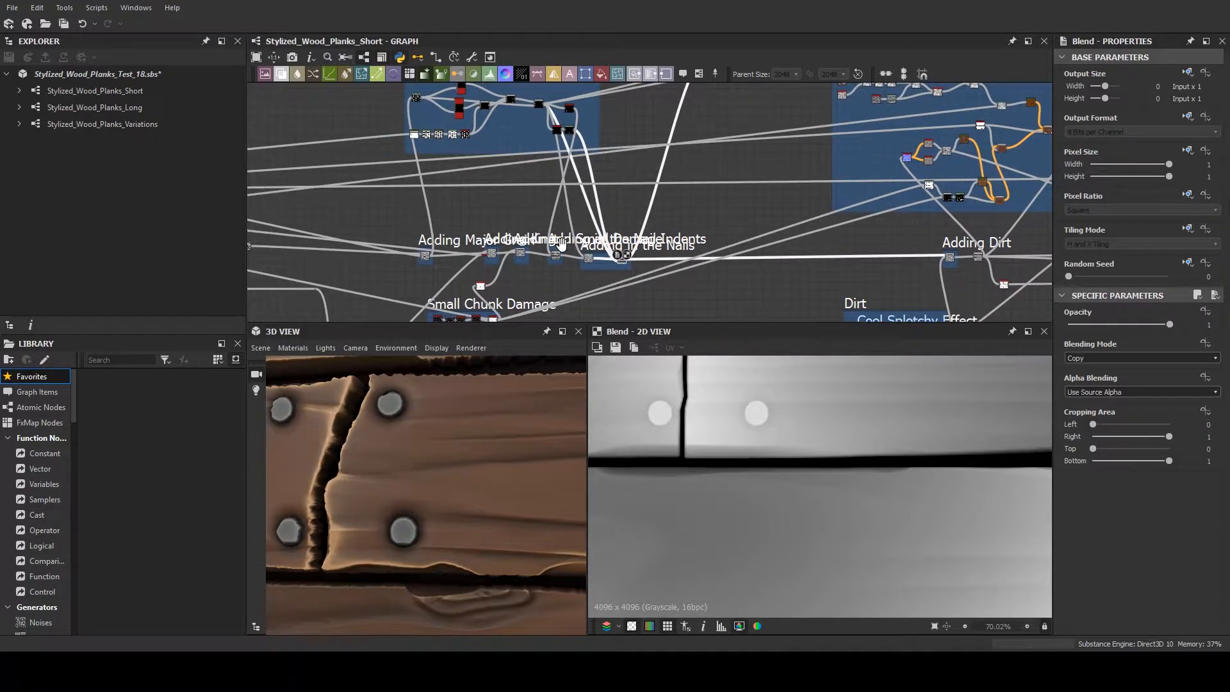
- Preview the Blend in Adding in the Nail Indents and lower the frame's upper edge closer to the node
{"action": "scroll", "coordinate": [730, 315], "scroll_direction": "up", "scroll_amount": 5}
{"action": "scroll", "coordinate": [729, 316], "scroll_direction": "up", "scroll_amount": 3}
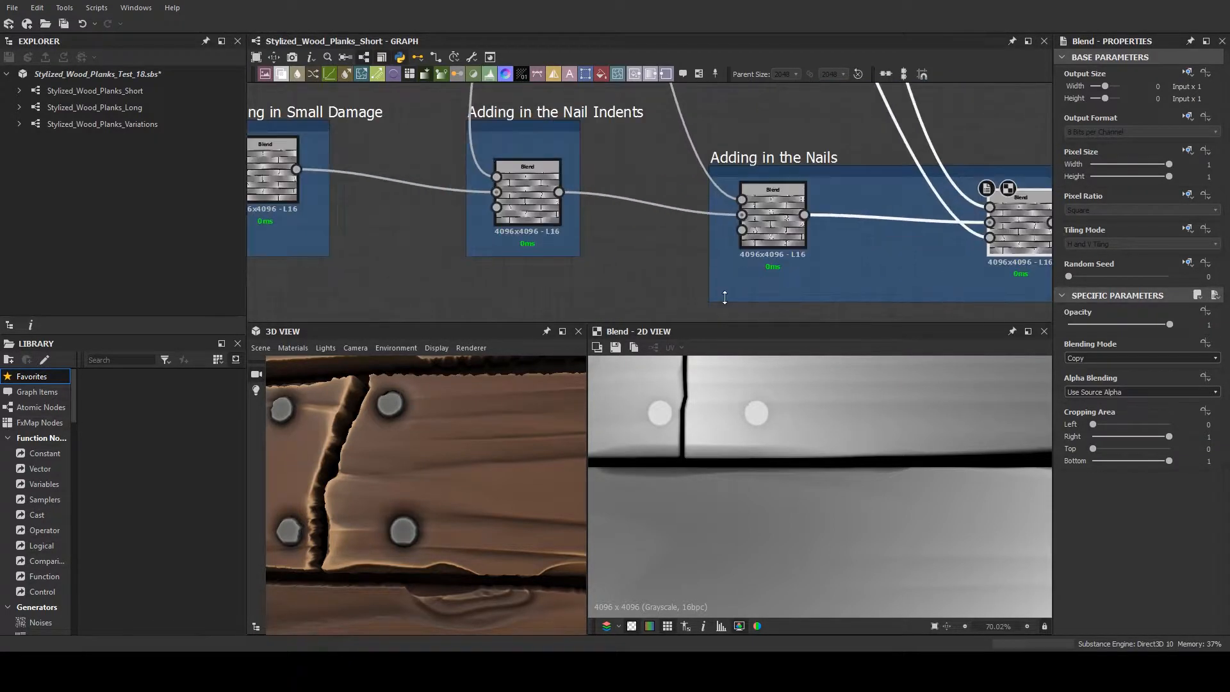
{"action": "left_click", "coordinate": [770, 228]}
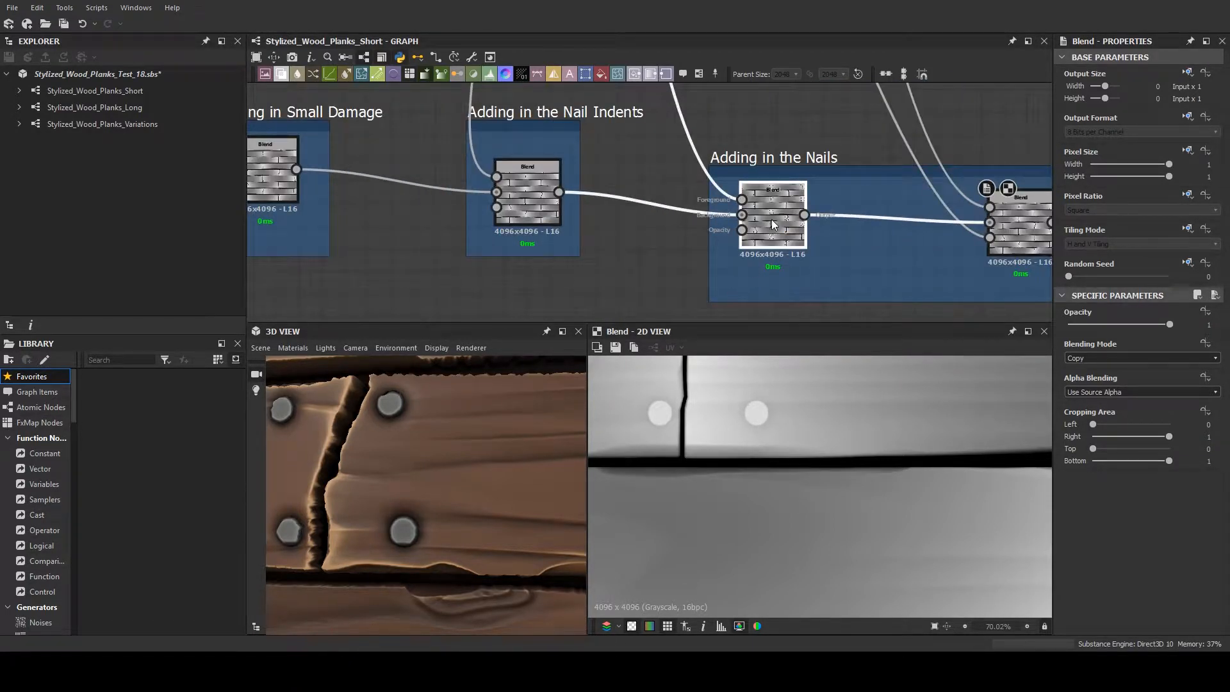
{"action": "left_click", "coordinate": [539, 200]}
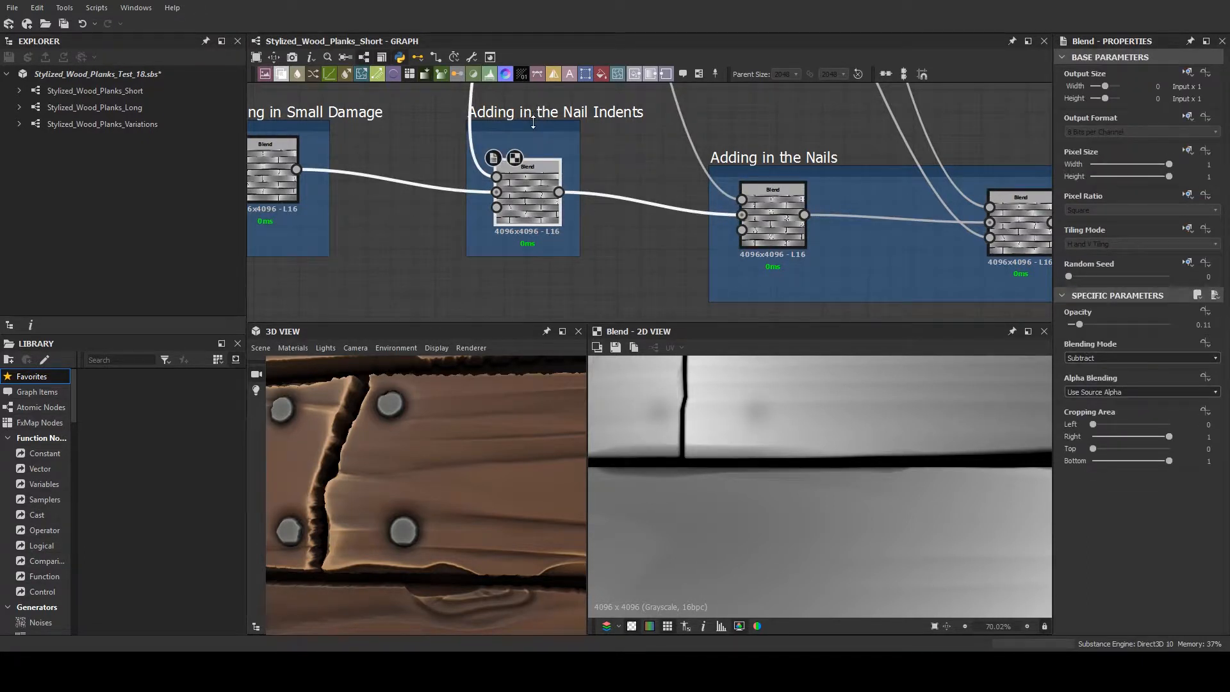
{"action": "left_click_drag", "start_coordinate": [535, 122], "coordinate": [538, 139]}
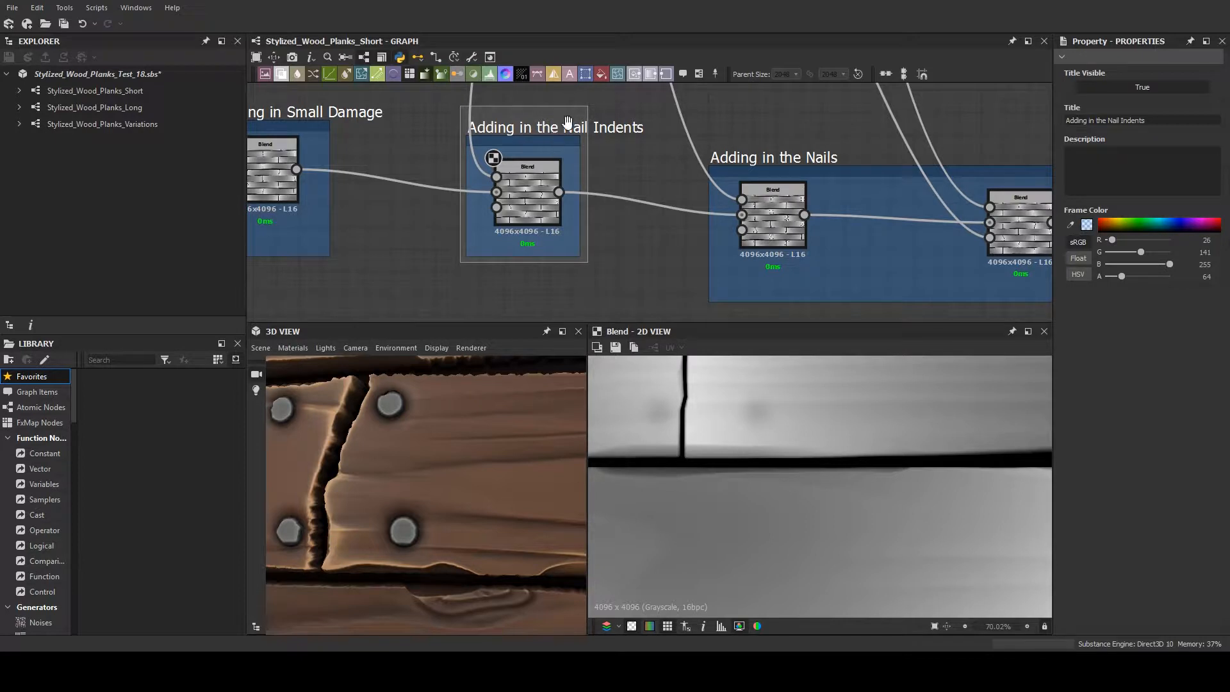
- Compare the Nail Indents Blend with its Small Damage background input, and select the first Blend in Adding in the Nails
{"action": "middle_click_drag", "start_coordinate": [634, 158], "coordinate": [805, 173]}
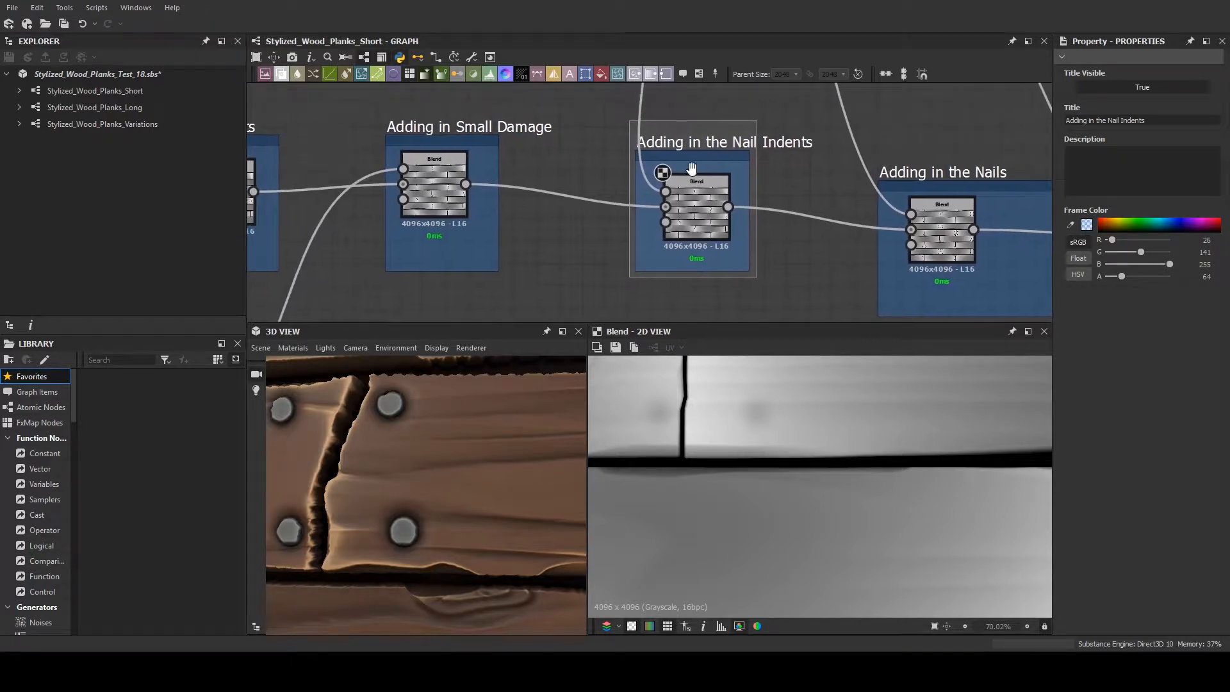
{"action": "left_click", "coordinate": [695, 184]}
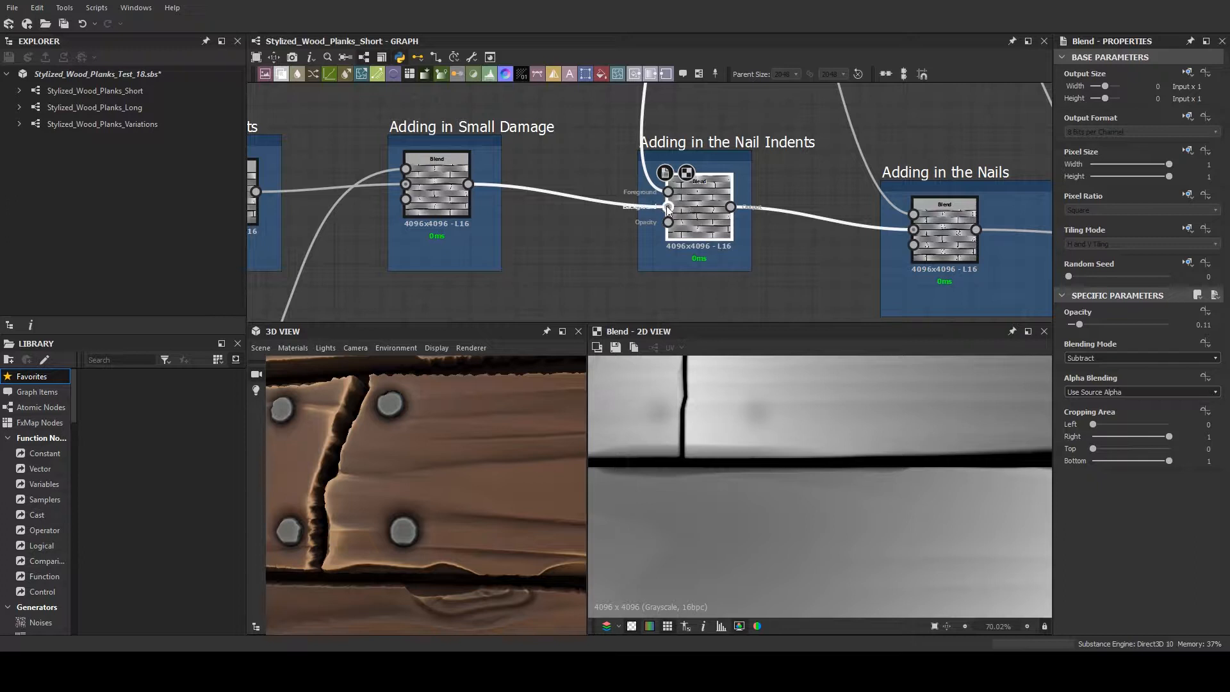
{"action": "middle_click_drag", "start_coordinate": [529, 262], "coordinate": [632, 280]}
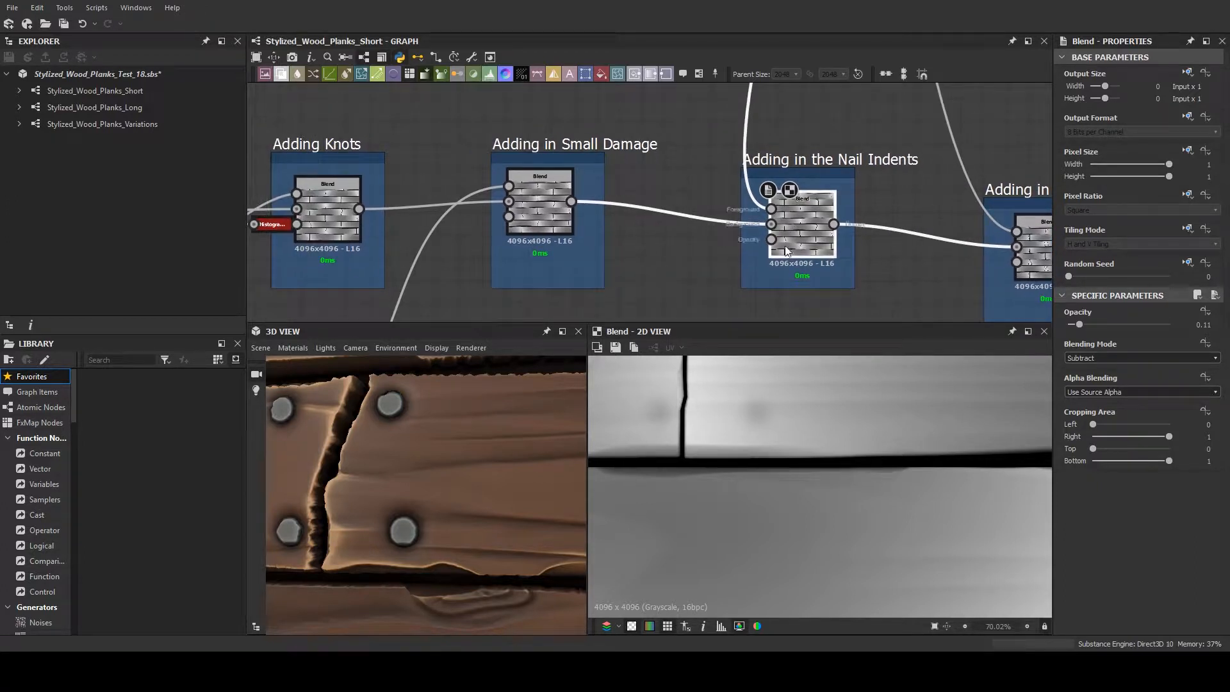
{"action": "middle_click_drag", "start_coordinate": [992, 264], "coordinate": [705, 243]}
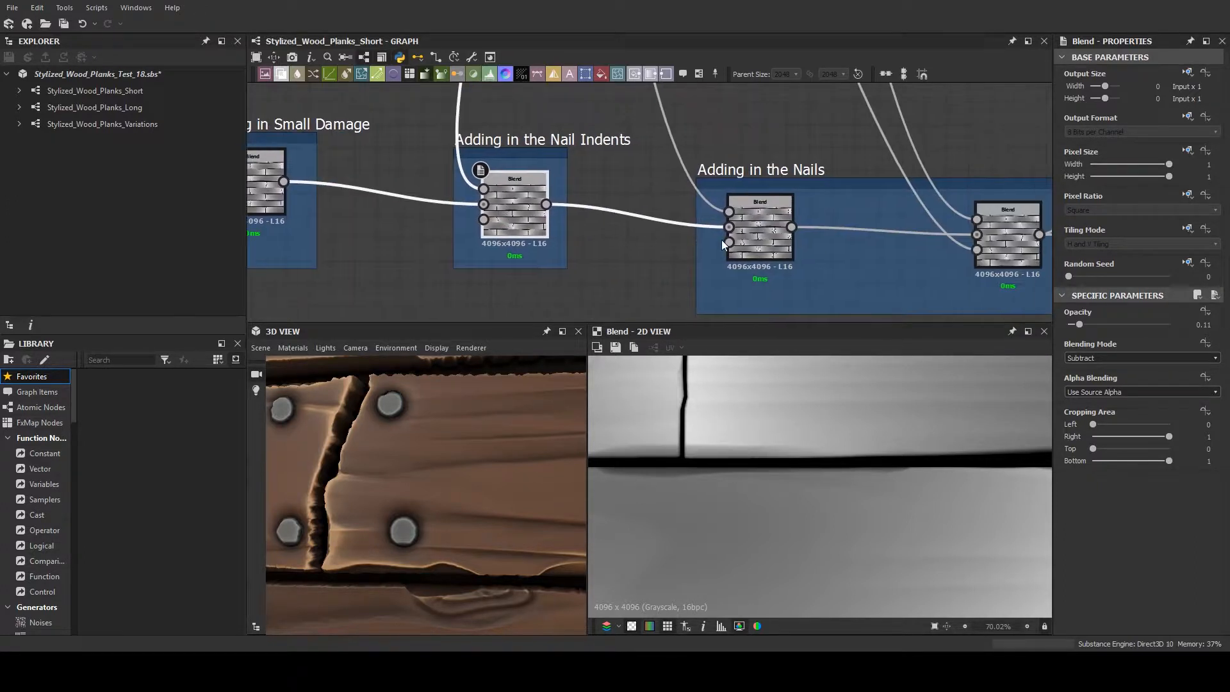
{"action": "double_click", "coordinate": [727, 231]}
{"action": "scroll", "coordinate": [752, 233], "scroll_direction": "down", "scroll_amount": 2}
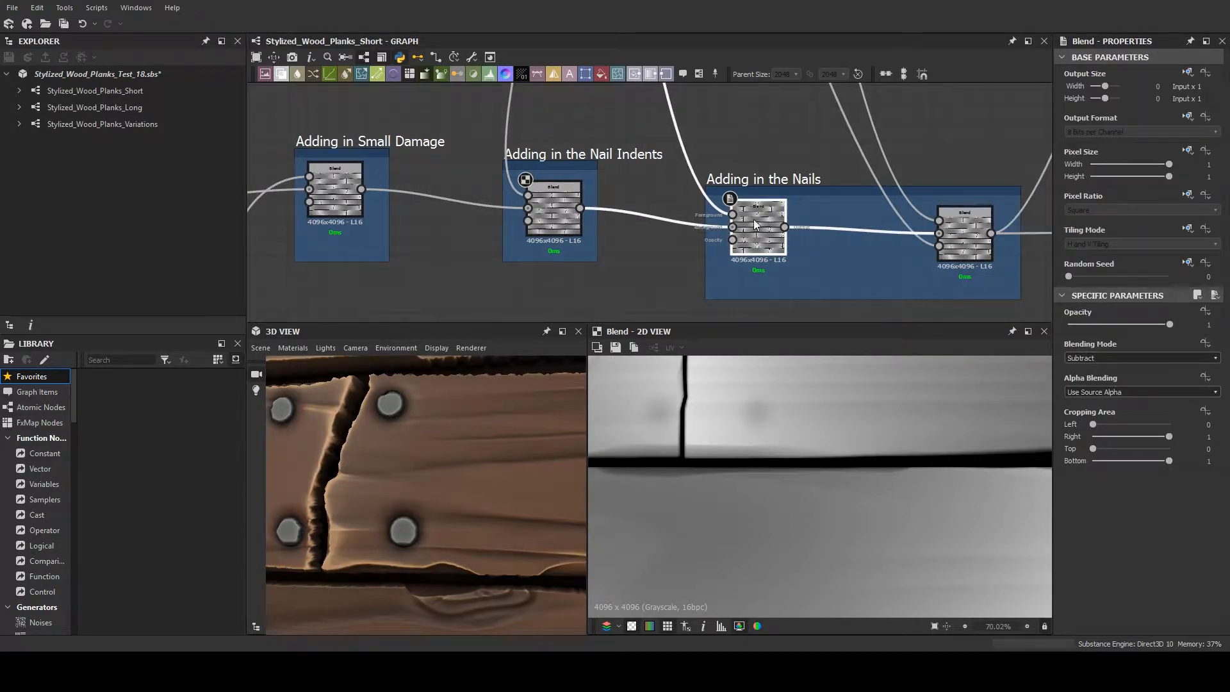
- Preview the foreground input of the first Blend in Adding in the Nails, with the tiled nail pattern in full view
{"action": "scroll", "coordinate": [752, 233], "scroll_direction": "up", "scroll_amount": 2}
{"action": "scroll", "coordinate": [783, 443], "scroll_direction": "down", "scroll_amount": 5}
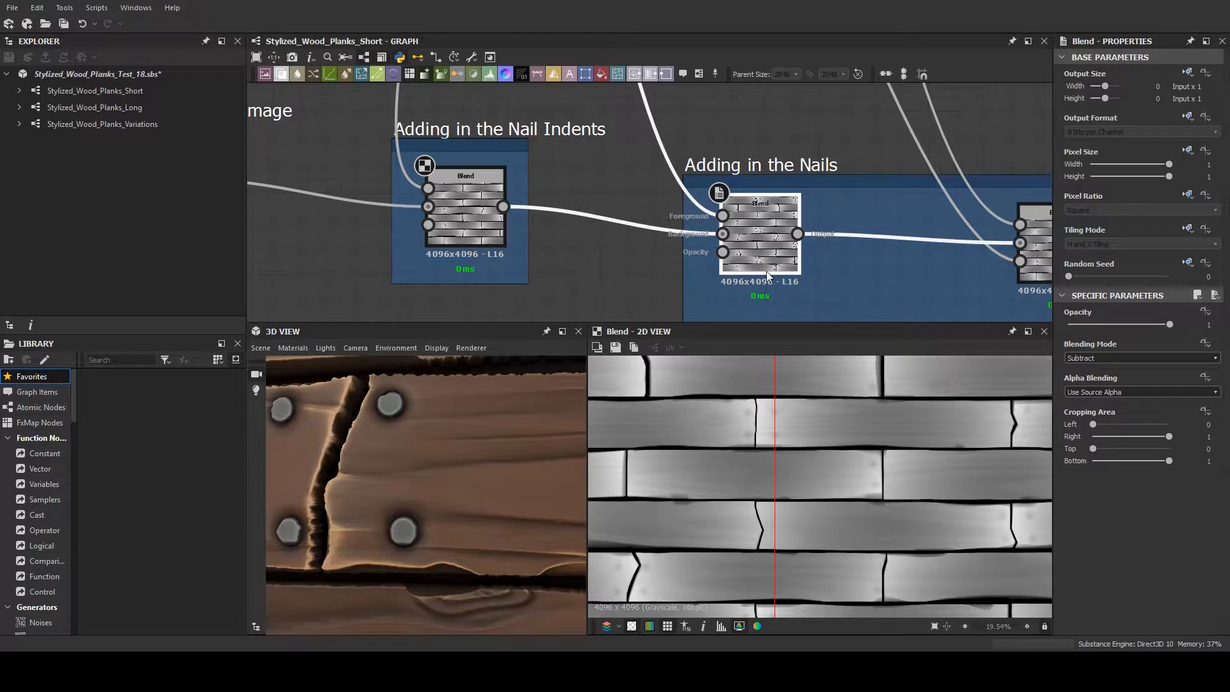
{"action": "double_click", "coordinate": [723, 219]}
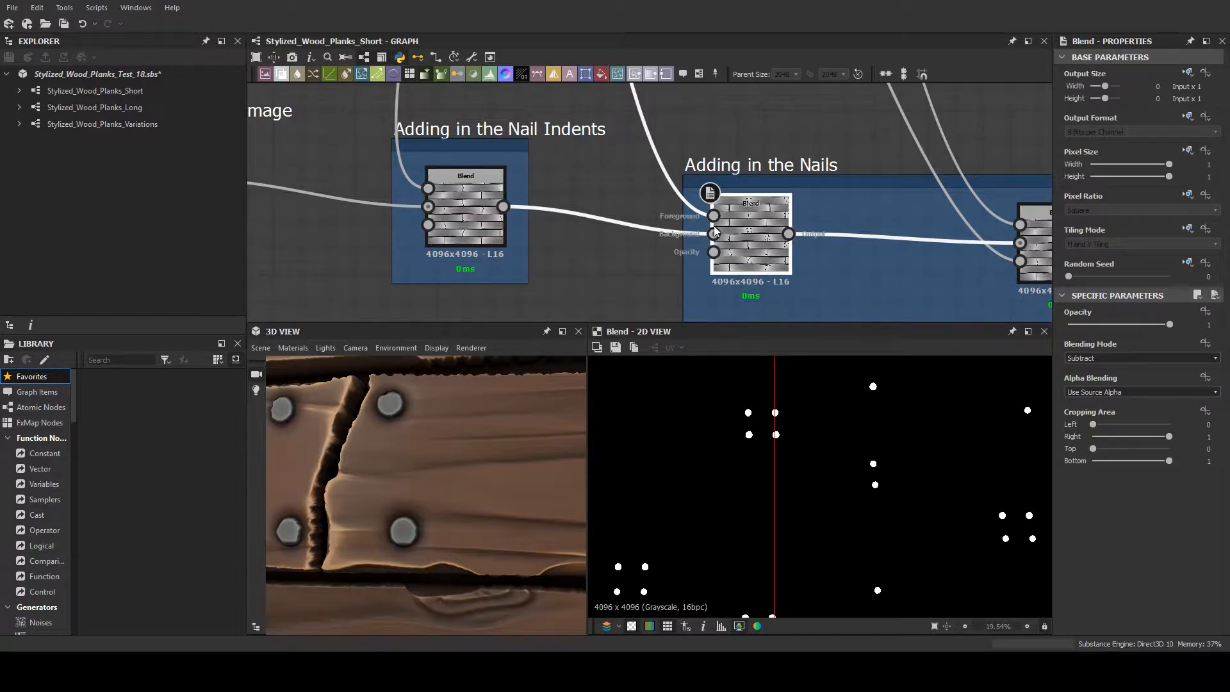
- Lower both Blends in Adding in the Nails to the same height inside the frame and preview the second Blend's foreground input
{"action": "middle_click_drag", "start_coordinate": [786, 228], "coordinate": [602, 212]}
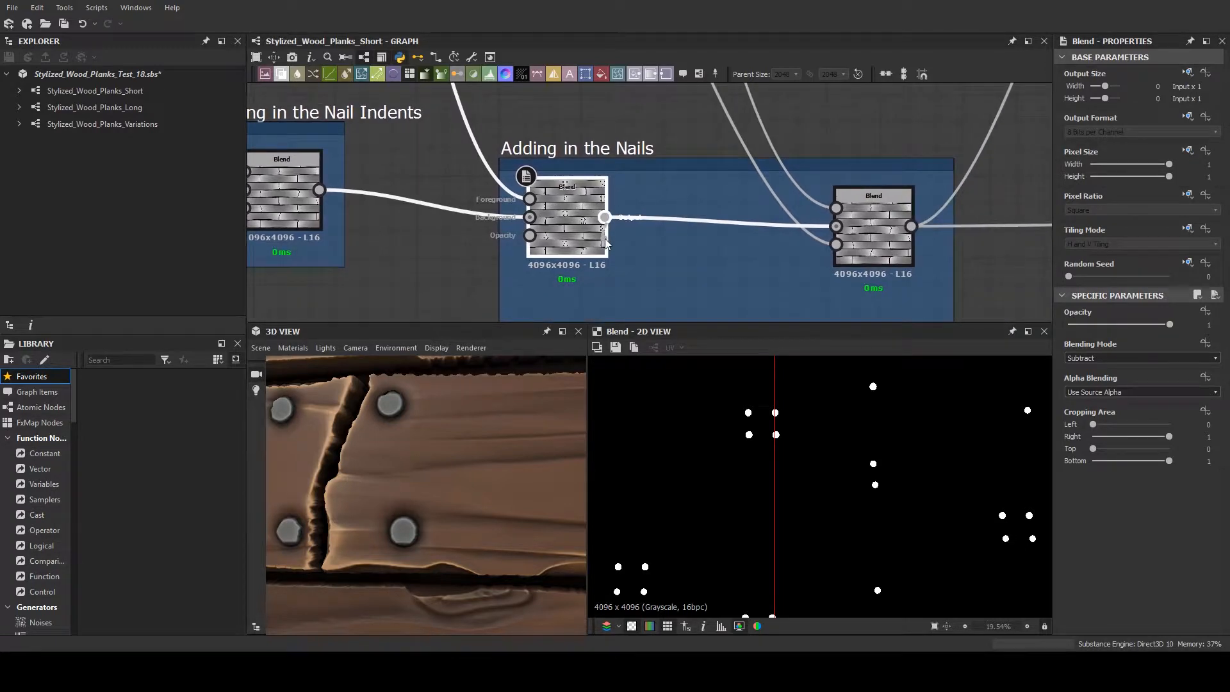
{"action": "left_click_drag", "start_coordinate": [566, 230], "coordinate": [567, 258]}
{"action": "middle_click_drag", "start_coordinate": [641, 256], "coordinate": [580, 230]}
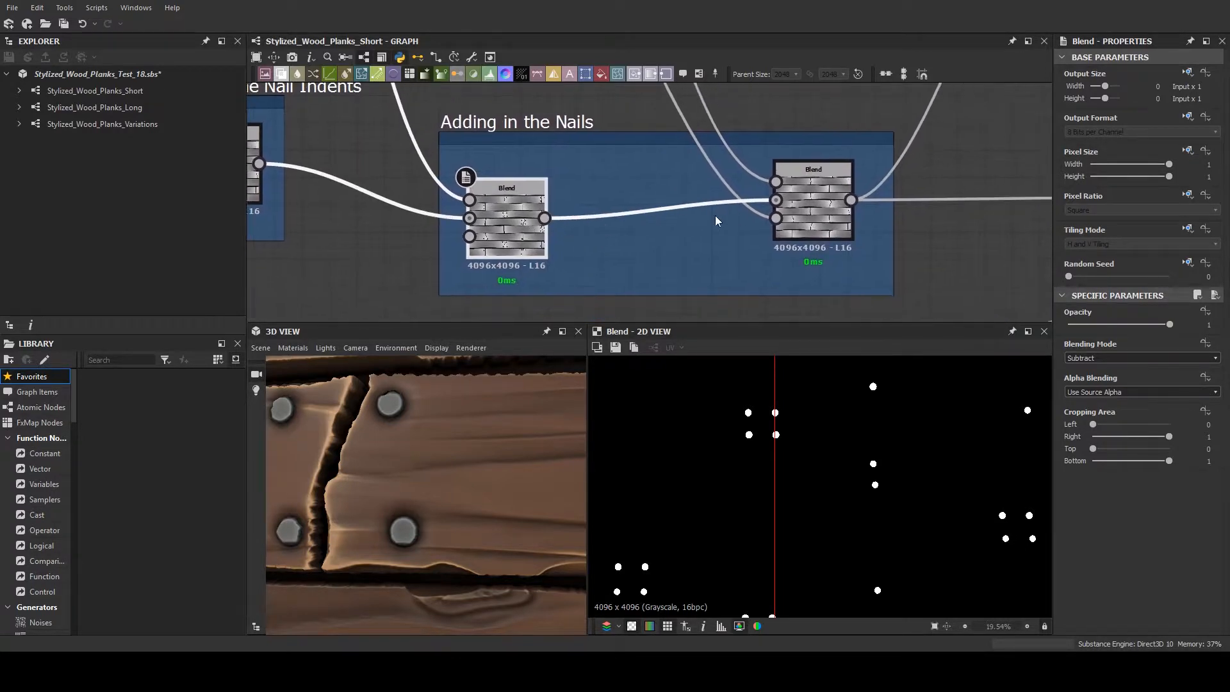
{"action": "left_click", "coordinate": [810, 221]}
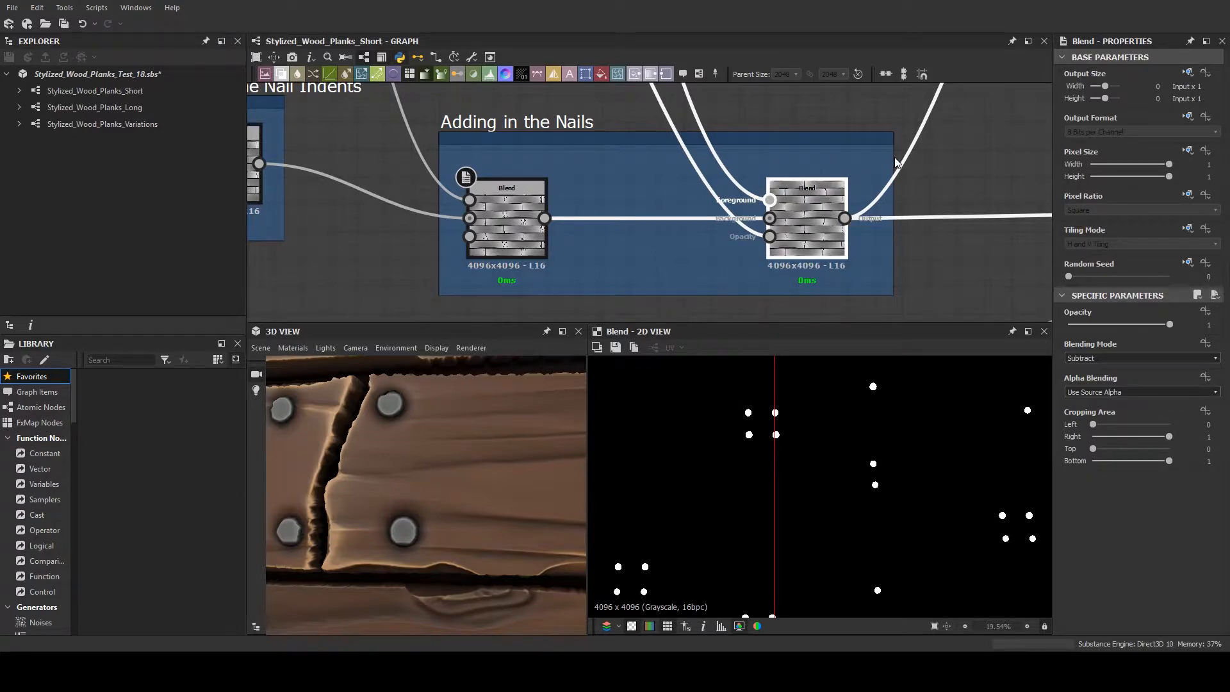
{"action": "scroll", "coordinate": [945, 160], "scroll_direction": "down", "scroll_amount": 4}
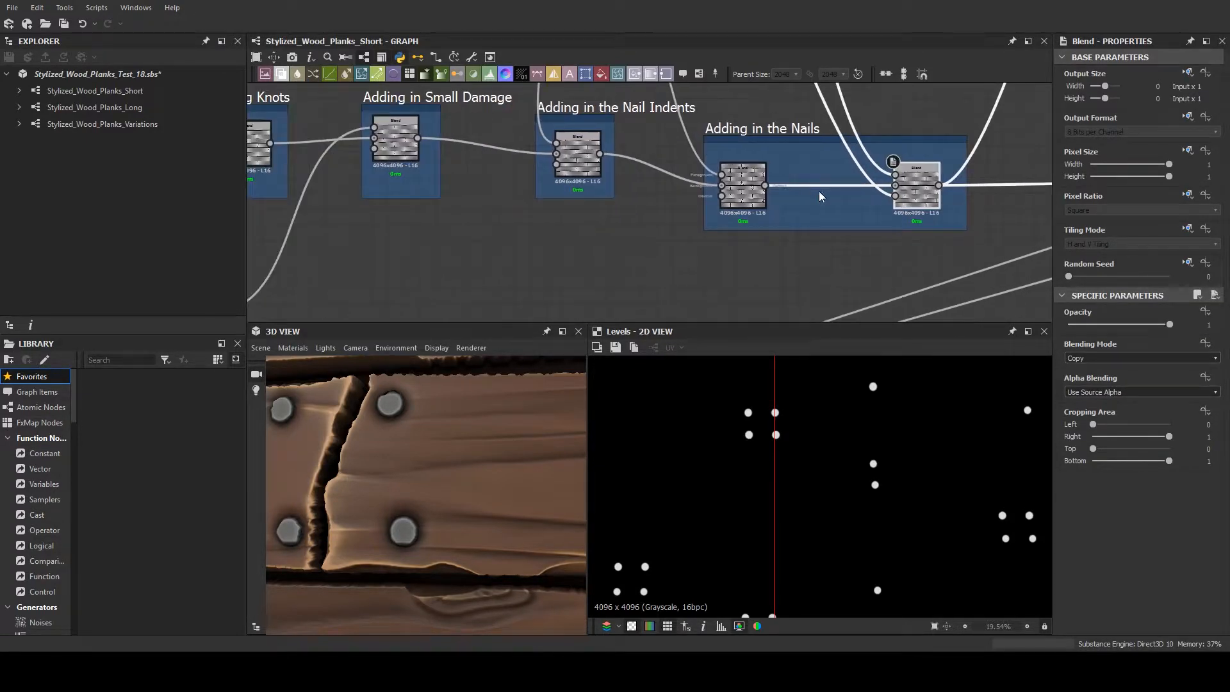
- Examine the chain of height blend frames from Adding Knots through Small Damage and Nail Indents to Adding in the Nails
{"action": "mouse_move", "coordinate": [650, 223]}
{"action": "middle_mouse_down"}
{"action": "mouse_move", "coordinate": [763, 223]}
{"action": "mouse_move", "coordinate": [635, 218]}
{"action": "middle_mouse_up"}
{"action": "middle_click_drag", "start_coordinate": [710, 232], "coordinate": [343, 239]}
{"action": "scroll", "coordinate": [609, 234], "scroll_direction": "down", "scroll_amount": 3}
{"action": "middle_click_drag", "start_coordinate": [614, 267], "coordinate": [735, 282]}
{"action": "scroll", "coordinate": [557, 254], "scroll_direction": "down", "scroll_amount": 1}
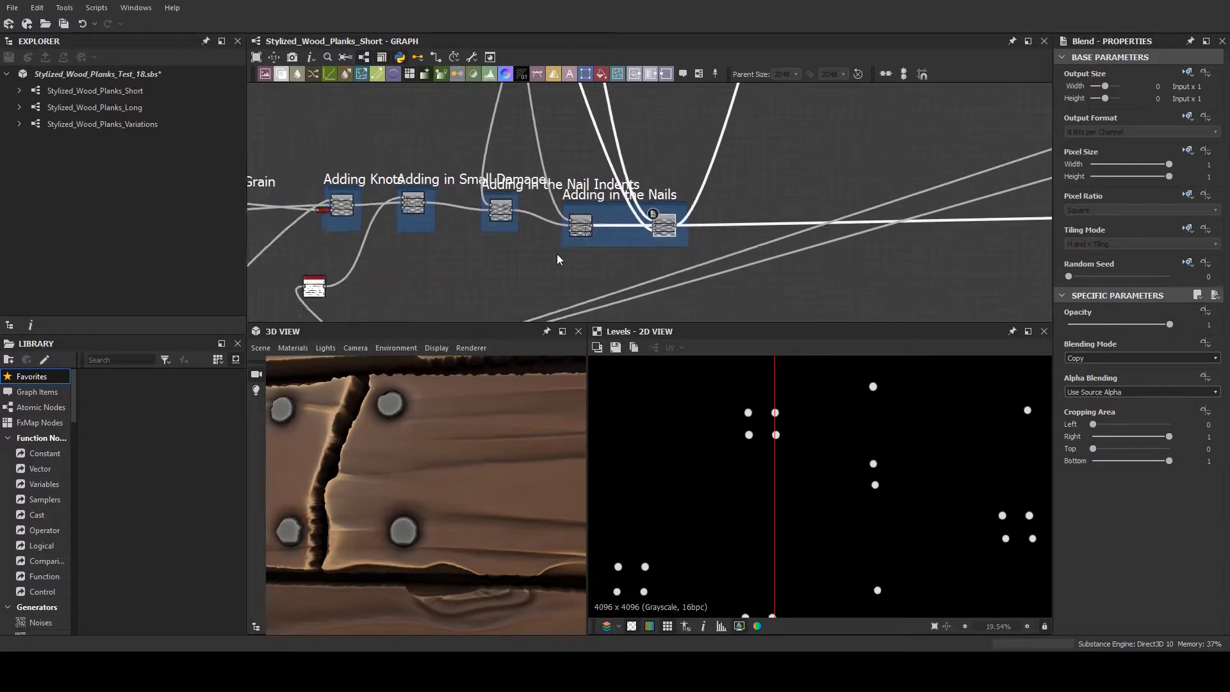
{"action": "scroll", "coordinate": [556, 254], "scroll_direction": "down", "scroll_amount": 3}
{"action": "scroll", "coordinate": [600, 244], "scroll_direction": "up", "scroll_amount": 3}
{"action": "scroll", "coordinate": [601, 240], "scroll_direction": "up", "scroll_amount": 2}
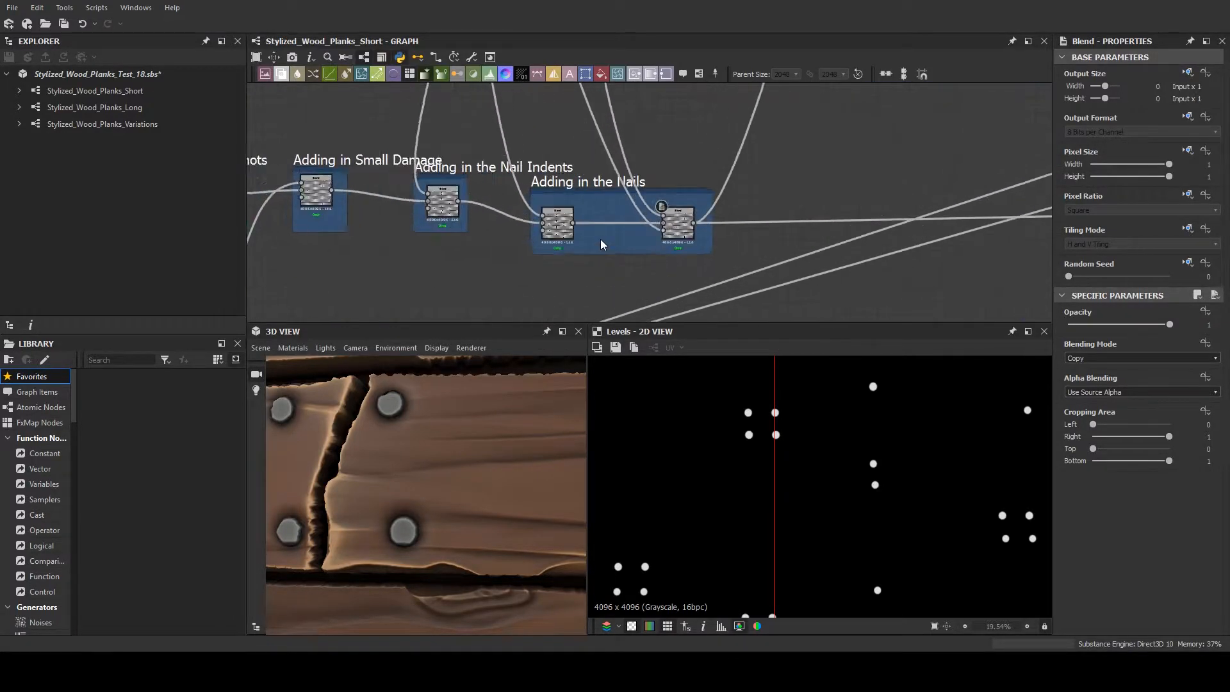
- Move the Adding in the Nails frame up and align it level with the Adding in the Nail Indents frame
{"action": "scroll", "coordinate": [601, 244], "scroll_direction": "up", "scroll_amount": 2}
{"action": "left_click", "coordinate": [562, 157]}
{"action": "left_click_drag", "start_coordinate": [561, 156], "coordinate": [561, 142]}
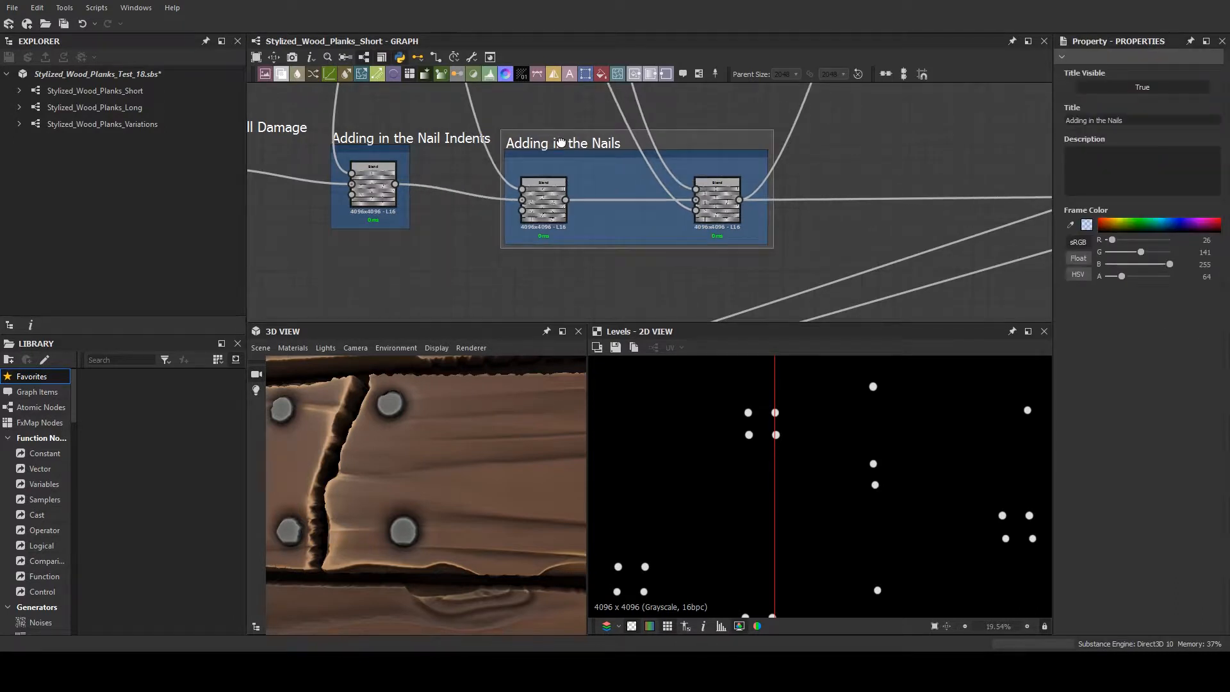
{"action": "scroll", "coordinate": [562, 139], "scroll_direction": "down", "scroll_amount": 3}
{"action": "scroll", "coordinate": [449, 139], "scroll_direction": "up", "scroll_amount": 3}
{"action": "left_click", "coordinate": [456, 139]}
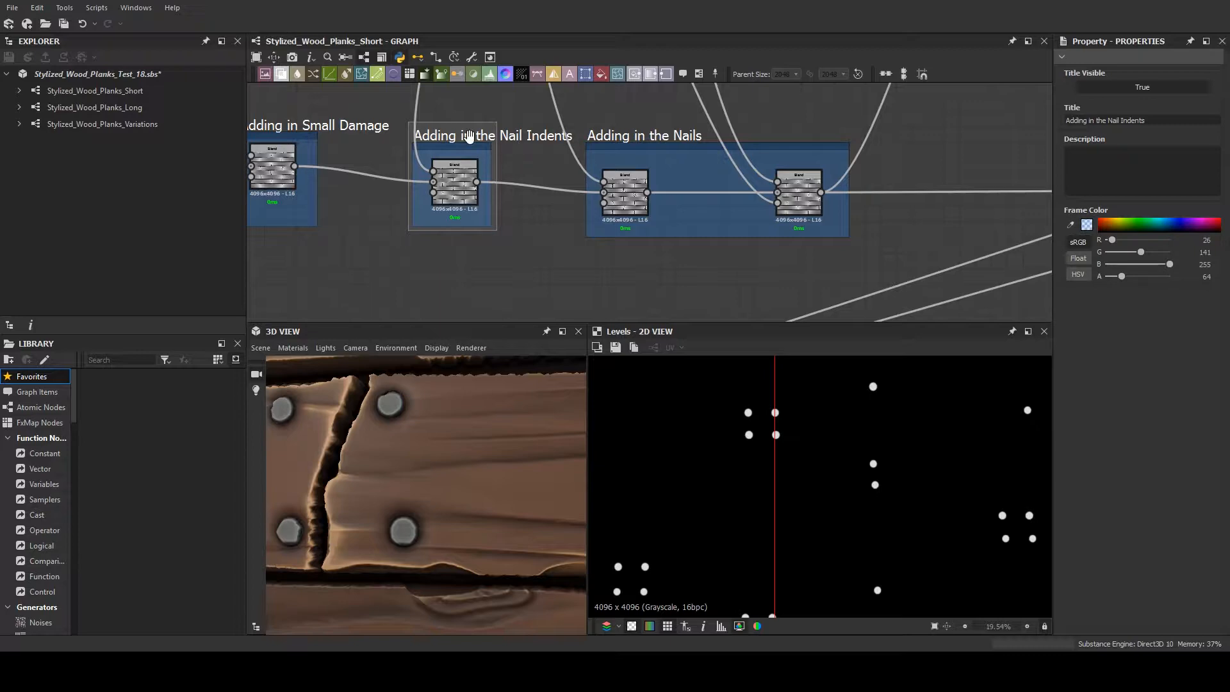
{"action": "left_click", "coordinate": [621, 139]}
- Fit the whole graph in view and examine the path from Knot Creation past Small Chunk Damage to Adding in the Nails
{"action": "scroll", "coordinate": [628, 268], "scroll_direction": "down", "scroll_amount": 6}
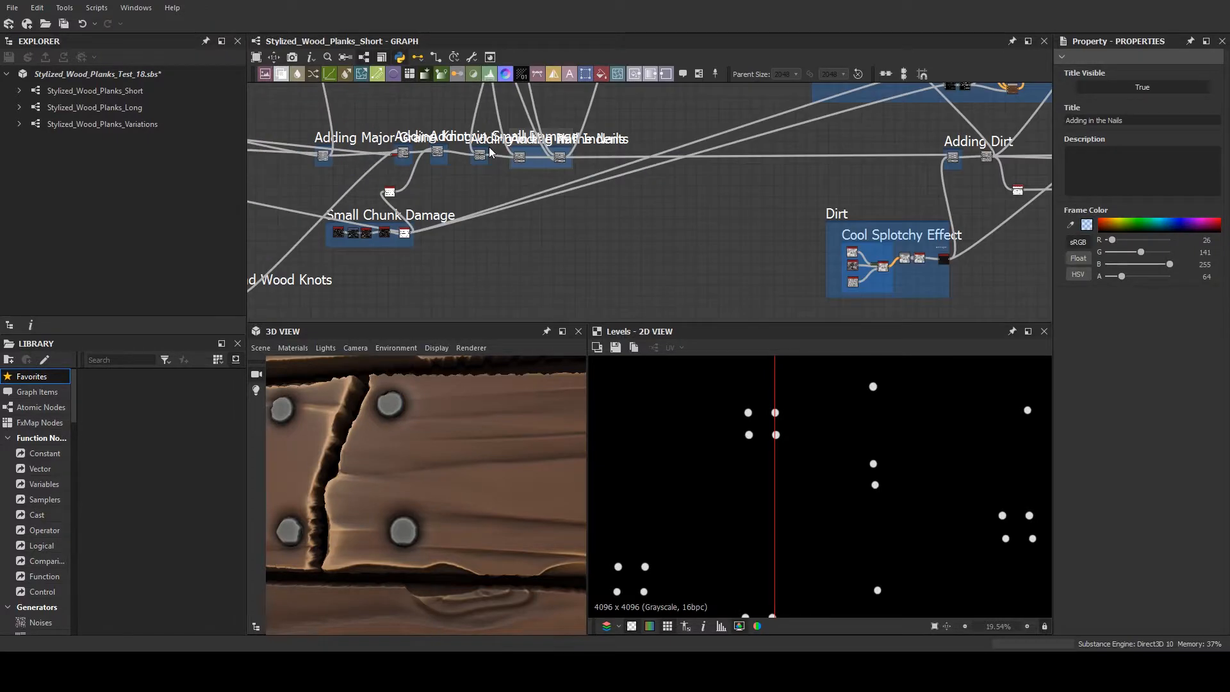
{"action": "key", "text": "f"}
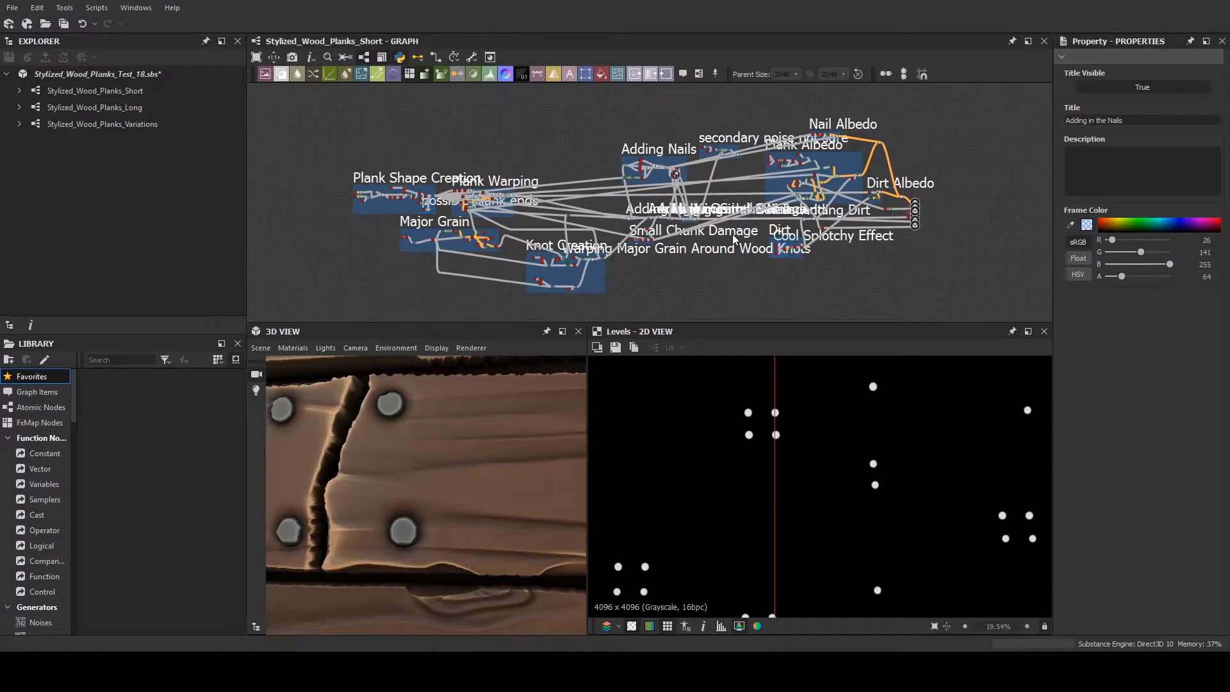
{"action": "scroll", "coordinate": [591, 255], "scroll_direction": "up", "scroll_amount": 4}
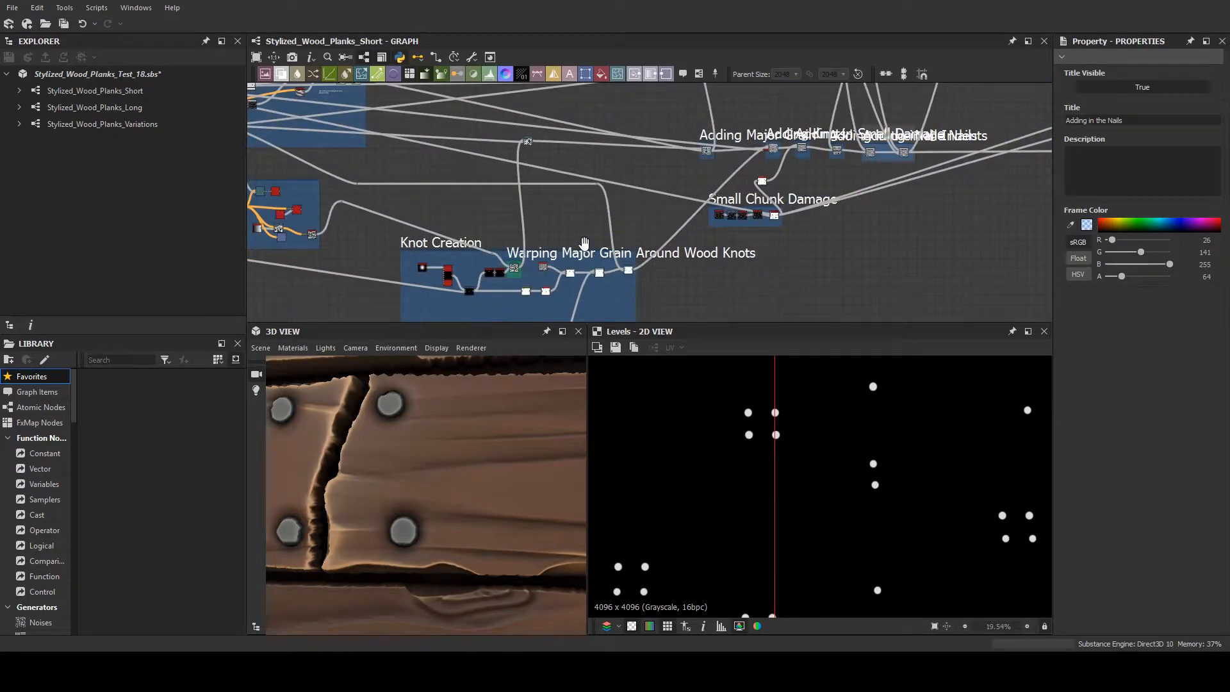
{"action": "scroll", "coordinate": [560, 222], "scroll_direction": "up", "scroll_amount": 3}
{"action": "middle_click_drag", "start_coordinate": [560, 223], "coordinate": [458, 250]}
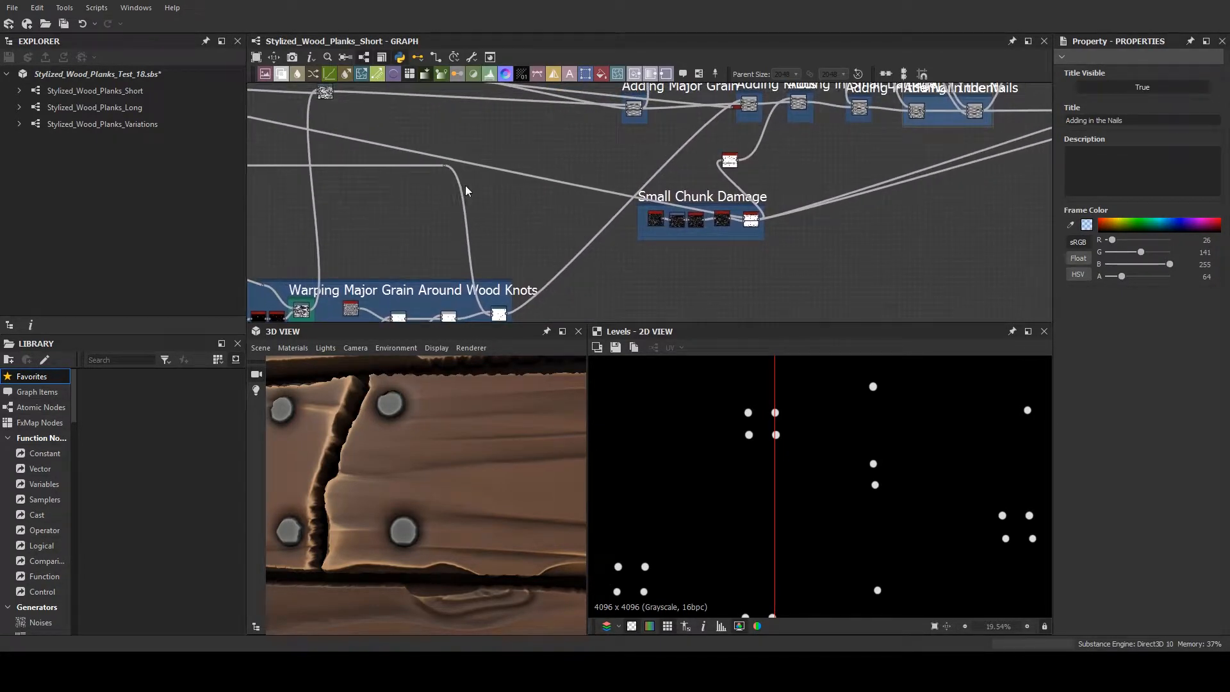
{"action": "middle_click_drag", "start_coordinate": [509, 211], "coordinate": [434, 236]}
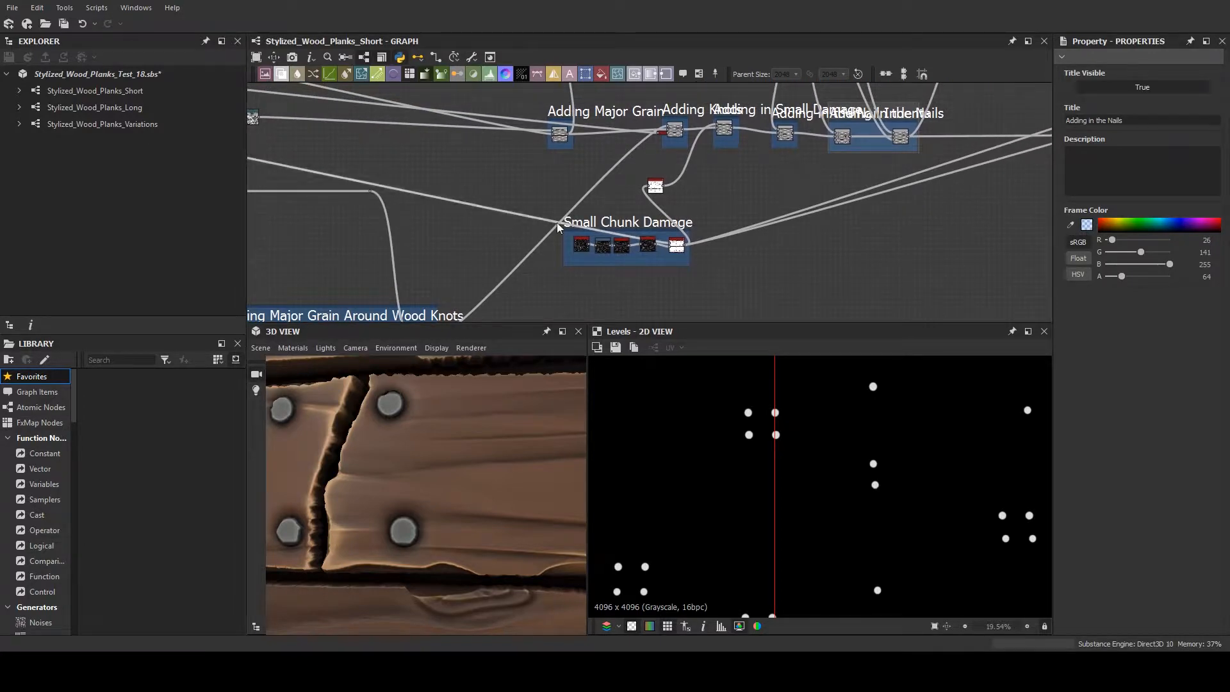
{"action": "scroll", "coordinate": [695, 208], "scroll_direction": "up", "scroll_amount": 1}
{"action": "middle_click_drag", "start_coordinate": [696, 208], "coordinate": [532, 248]}
{"action": "scroll", "coordinate": [632, 214], "scroll_direction": "up", "scroll_amount": 4}
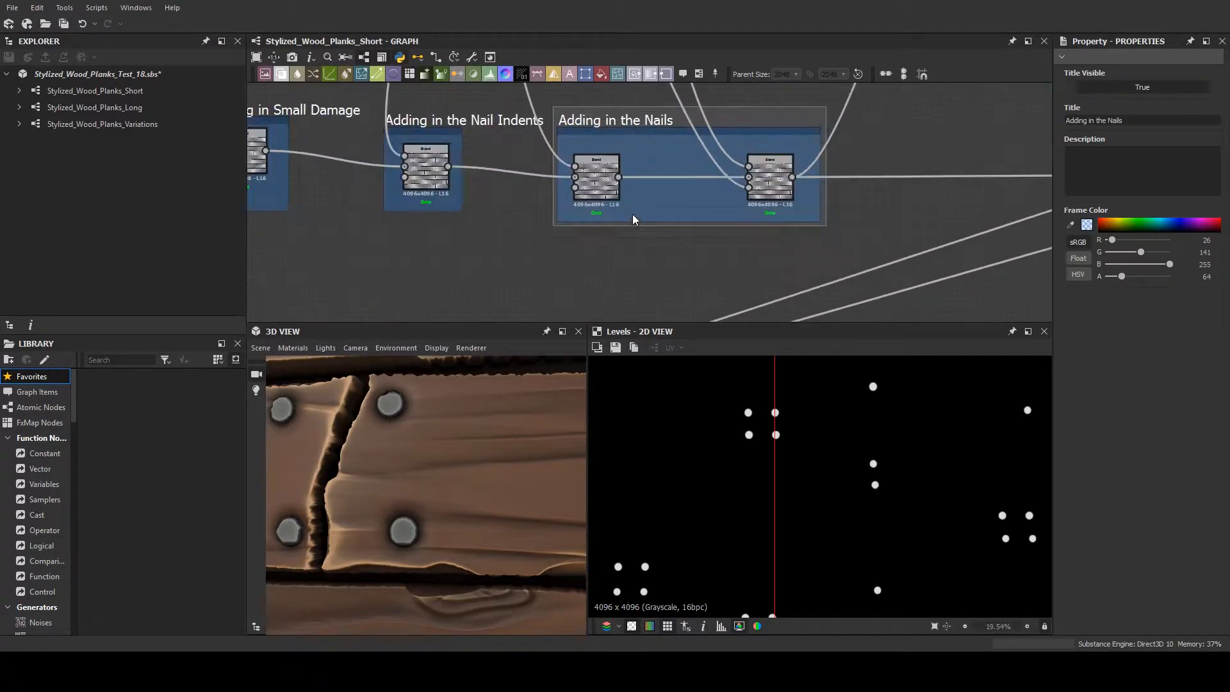
- Trace the height chain from the Adding in the Nails frame across the graph to Adding Dirt
{"action": "scroll", "coordinate": [628, 209], "scroll_direction": "down", "scroll_amount": 4}
{"action": "middle_click_drag", "start_coordinate": [666, 213], "coordinate": [742, 249]}
{"action": "scroll", "coordinate": [640, 290], "scroll_direction": "down", "scroll_amount": 1}
{"action": "scroll", "coordinate": [659, 171], "scroll_direction": "down", "scroll_amount": 4}
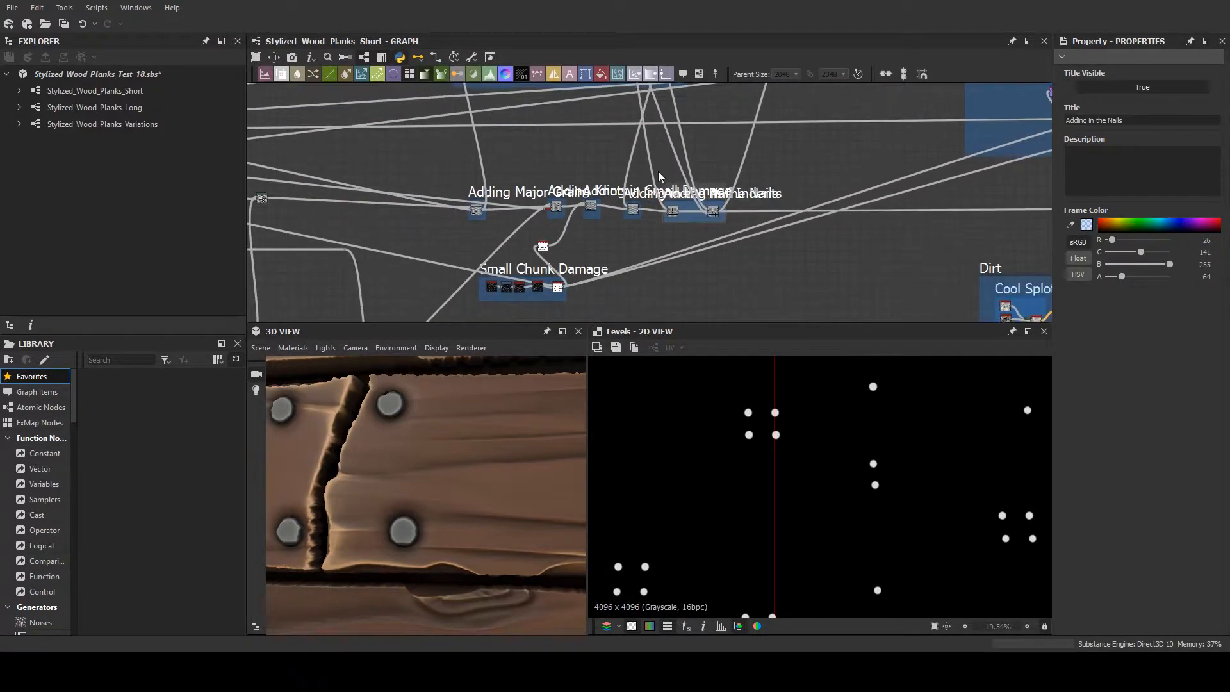
{"action": "middle_click_drag", "start_coordinate": [655, 138], "coordinate": [608, 261]}
{"action": "middle_click_drag", "start_coordinate": [511, 268], "coordinate": [574, 311]}
{"action": "scroll", "coordinate": [573, 312], "scroll_direction": "down", "scroll_amount": 1}
{"action": "middle_click_drag", "start_coordinate": [837, 258], "coordinate": [577, 167]}
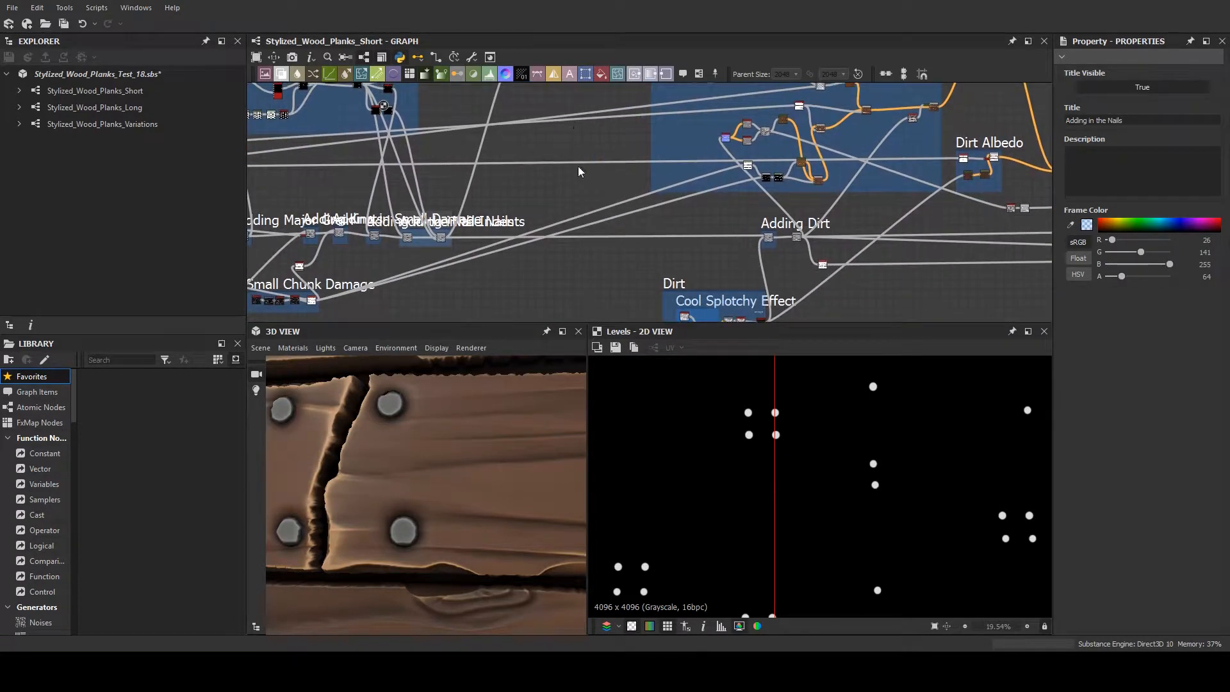
- Preview the Dirt Height Histogram Range node at the end of the Dirt frame and inspect its texture
{"action": "middle_click_drag", "start_coordinate": [641, 241], "coordinate": [664, 286]}
{"action": "middle_click_drag", "start_coordinate": [591, 257], "coordinate": [586, 196]}
{"action": "scroll", "coordinate": [543, 233], "scroll_direction": "up", "scroll_amount": 3}
{"action": "scroll", "coordinate": [544, 232], "scroll_direction": "up", "scroll_amount": 1}
{"action": "middle_click_drag", "start_coordinate": [960, 295], "coordinate": [607, 189]}
{"action": "scroll", "coordinate": [602, 198], "scroll_direction": "up", "scroll_amount": 5}
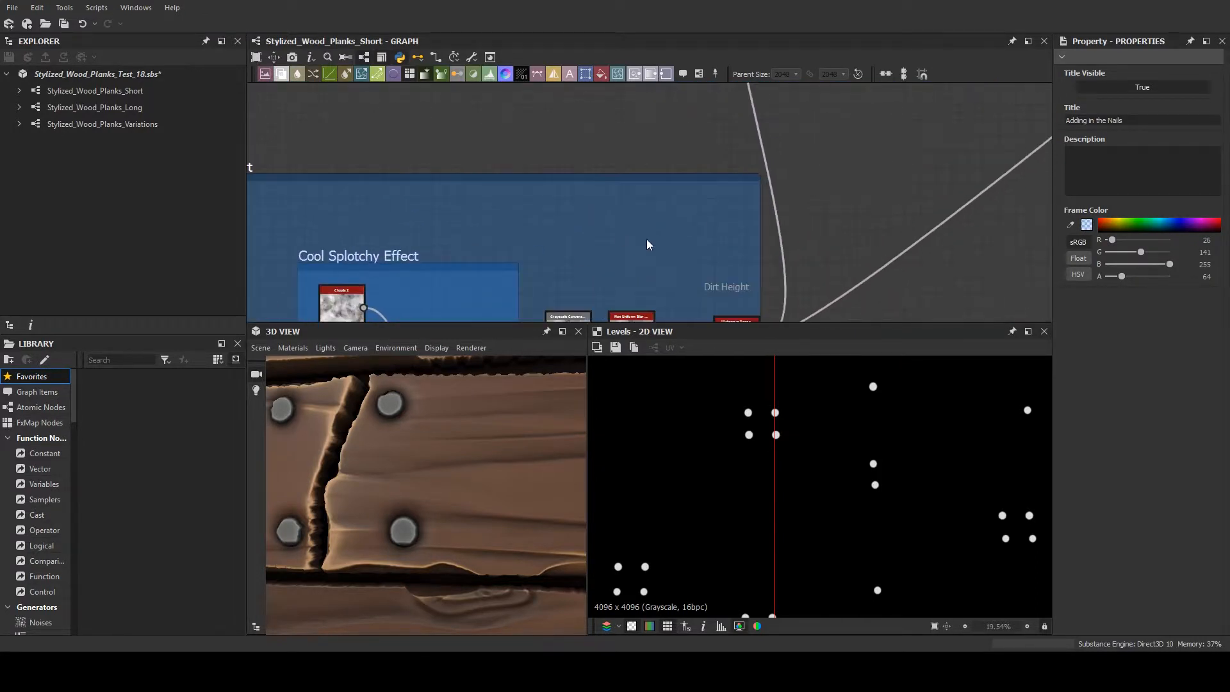
{"action": "middle_click_drag", "start_coordinate": [653, 244], "coordinate": [558, 118]}
{"action": "double_click", "coordinate": [634, 203]}
{"action": "scroll", "coordinate": [800, 487], "scroll_direction": "down", "scroll_amount": 4}
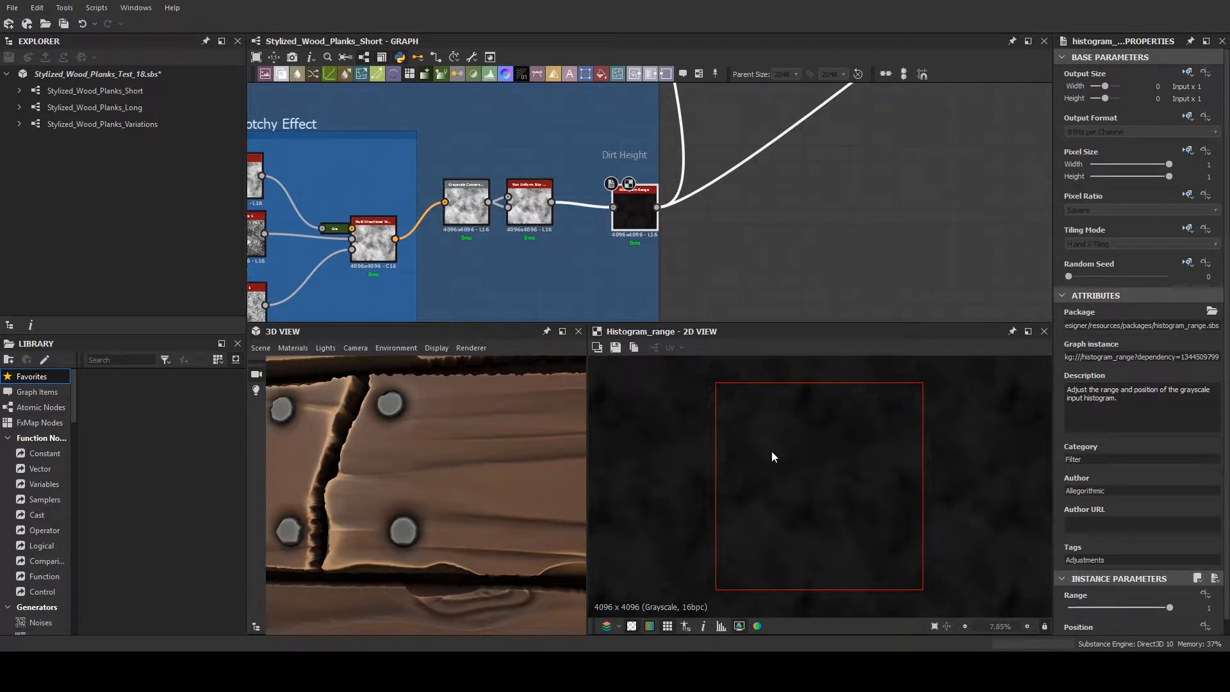
{"action": "scroll", "coordinate": [791, 487], "scroll_direction": "up", "scroll_amount": 3}
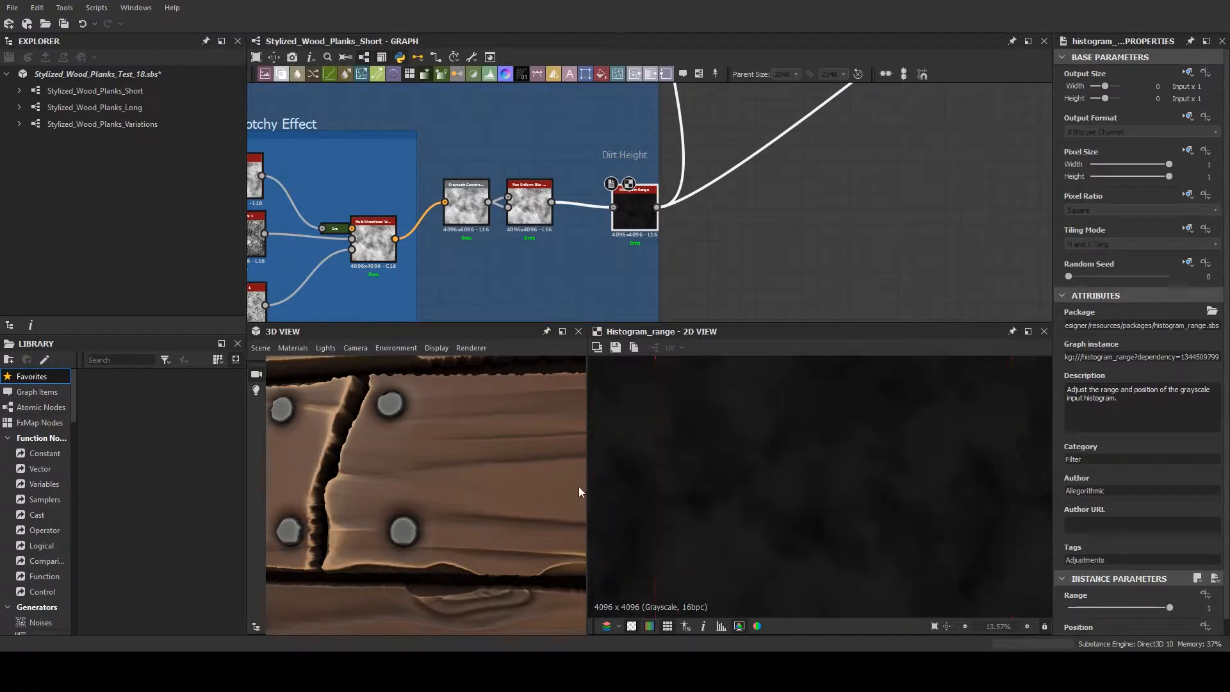
- Examine the gaps between the planks up close in the 3D model
{"action": "scroll", "coordinate": [505, 485], "scroll_direction": "down", "scroll_amount": 4}
{"action": "left_click_drag", "start_coordinate": [504, 485], "coordinate": [475, 494]}
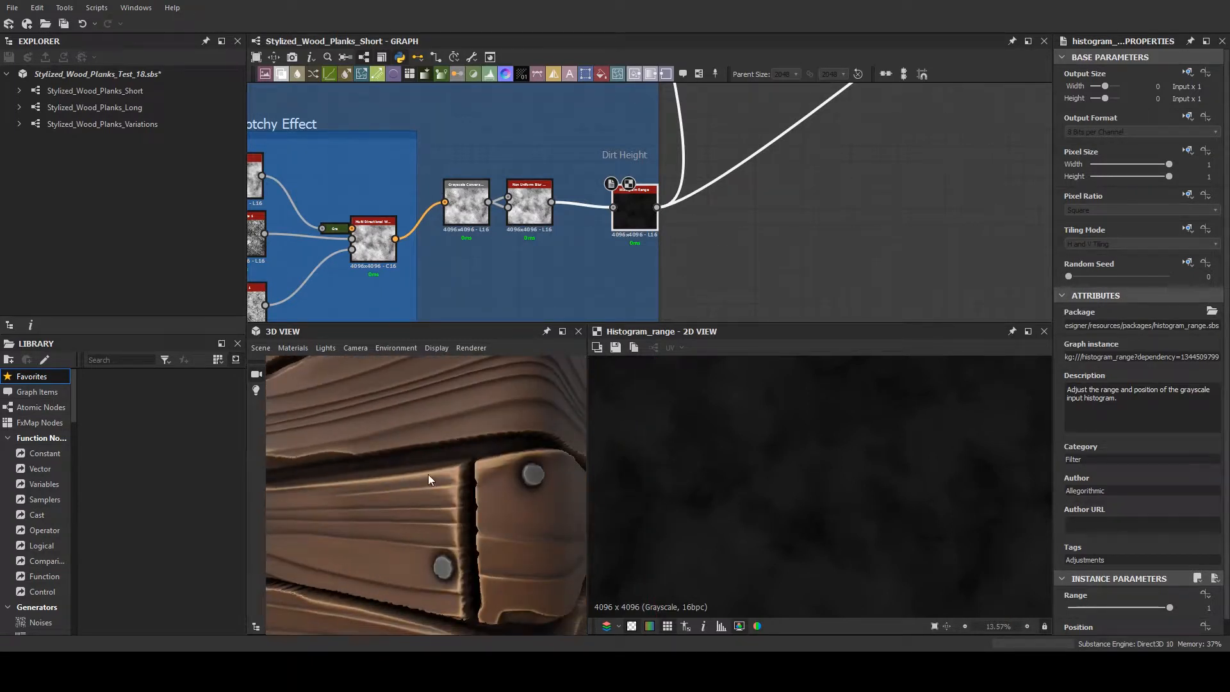
{"action": "scroll", "coordinate": [436, 462], "scroll_direction": "up", "scroll_amount": 5}
{"action": "scroll", "coordinate": [436, 462], "scroll_direction": "down", "scroll_amount": 2}
{"action": "middle_click_drag", "start_coordinate": [436, 462], "coordinate": [434, 465]}
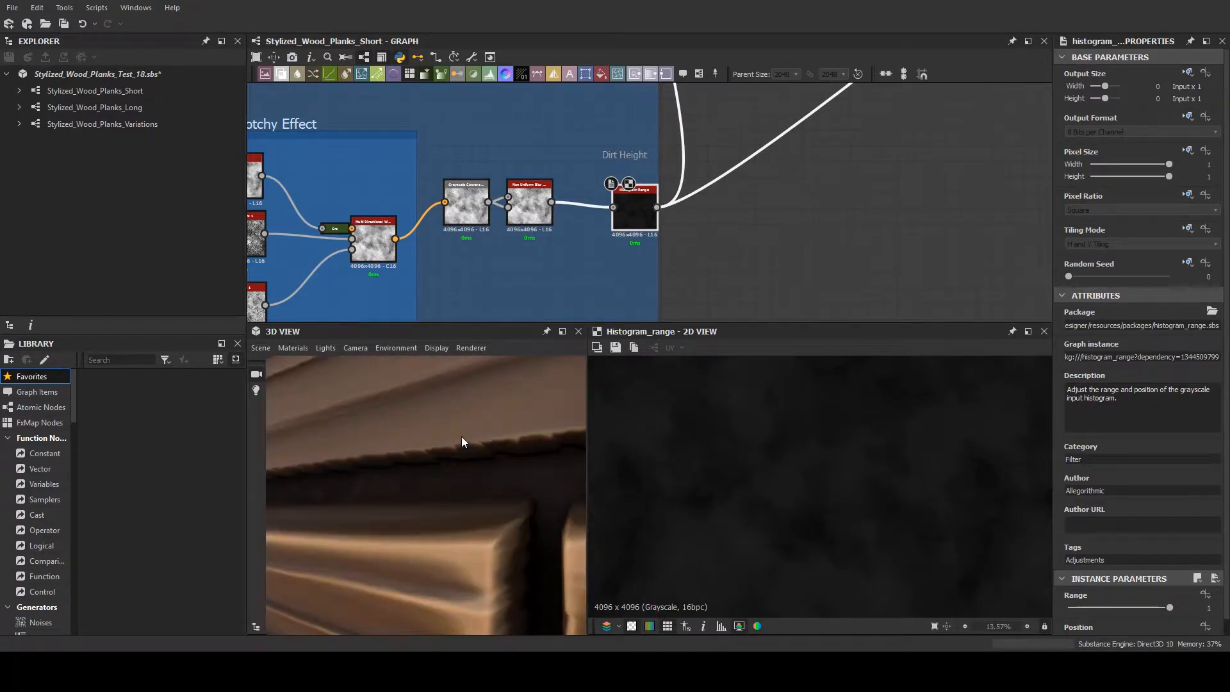
{"action": "scroll", "coordinate": [447, 482], "scroll_direction": "down", "scroll_amount": 3}
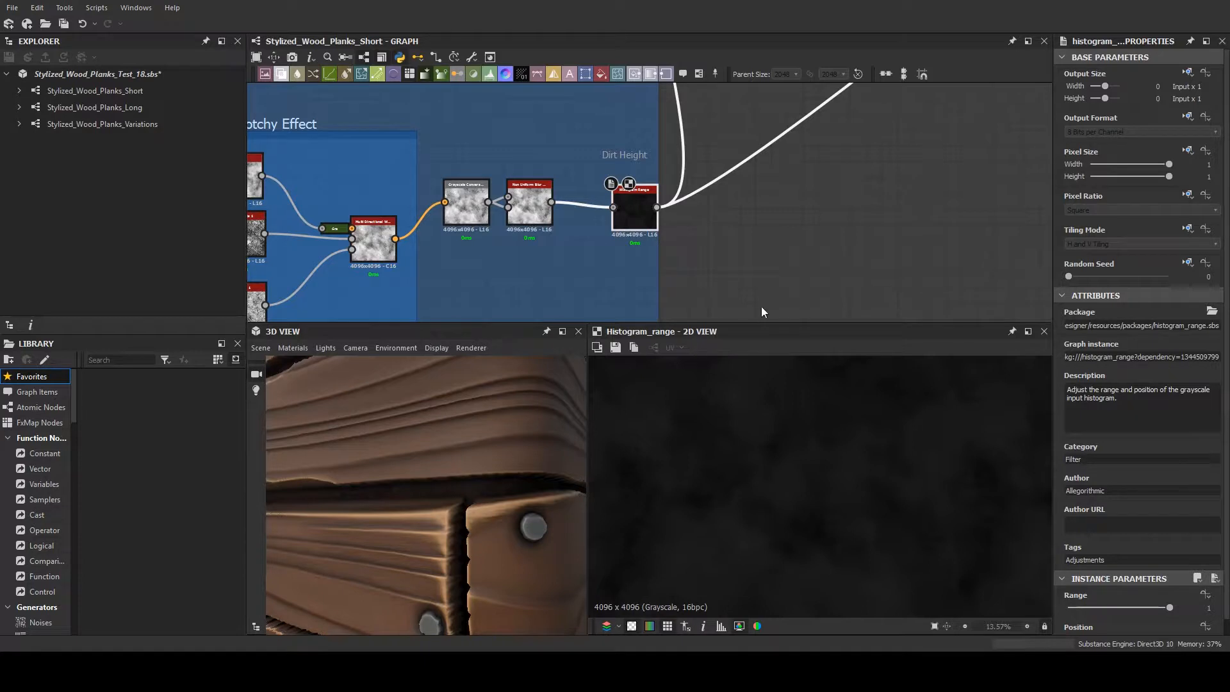
- Trace the Dirt Height output to the Adding Dirt frame and up to the Dirt Albedo frame
{"action": "scroll", "coordinate": [762, 306], "scroll_direction": "down", "scroll_amount": 4}
{"action": "middle_click_drag", "start_coordinate": [870, 156], "coordinate": [474, 362]}
{"action": "scroll", "coordinate": [496, 240], "scroll_direction": "down", "scroll_amount": 1}
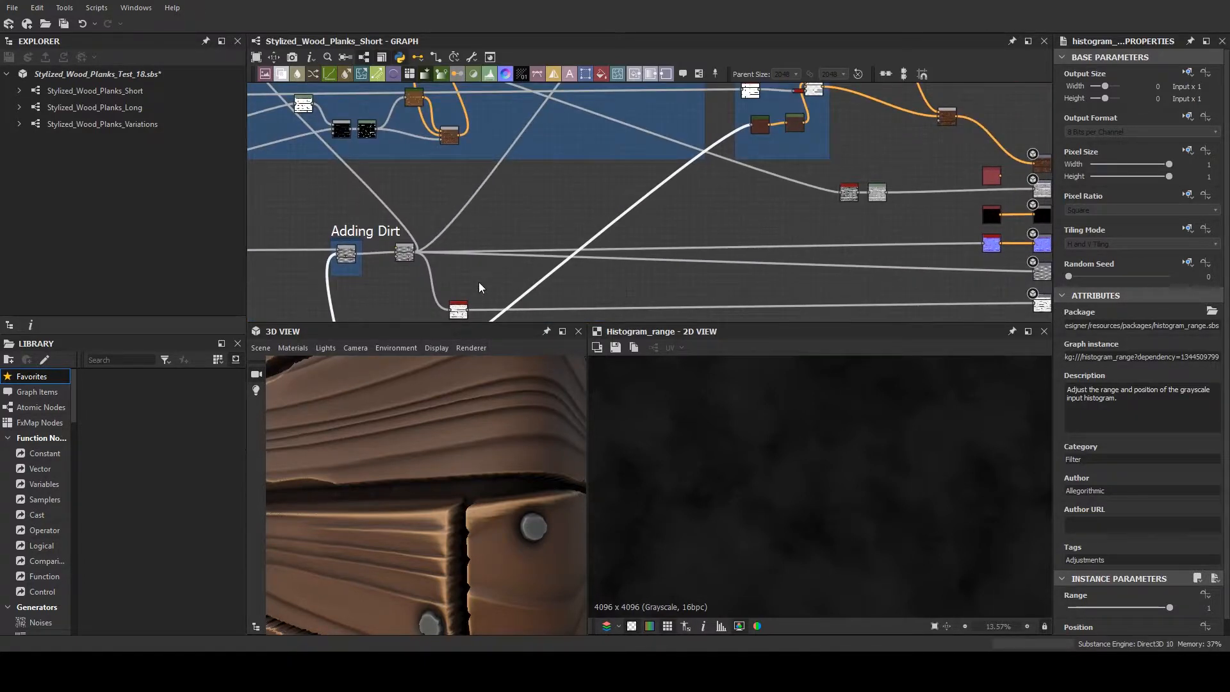
{"action": "middle_click_drag", "start_coordinate": [479, 282], "coordinate": [465, 315]}
{"action": "middle_click_drag", "start_coordinate": [504, 229], "coordinate": [837, 280]}
{"action": "scroll", "coordinate": [678, 248], "scroll_direction": "down", "scroll_amount": 1}
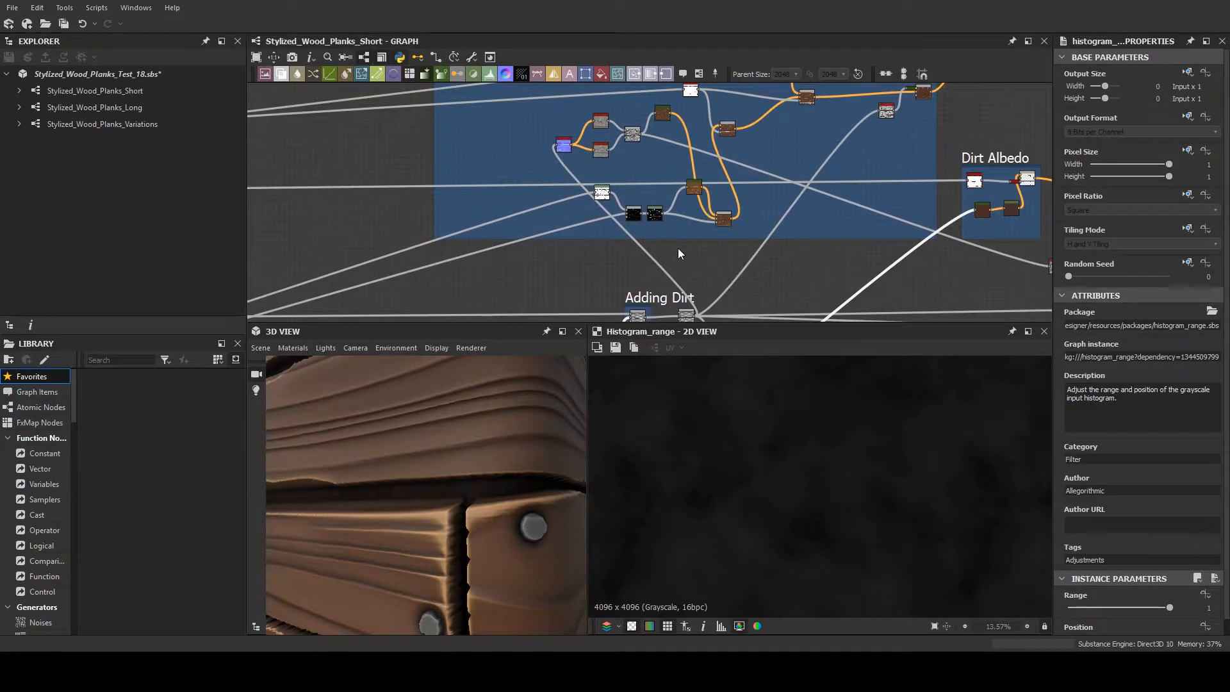
{"action": "middle_click_drag", "start_coordinate": [677, 248], "coordinate": [593, 268]}
{"action": "scroll", "coordinate": [711, 243], "scroll_direction": "down", "scroll_amount": 2}
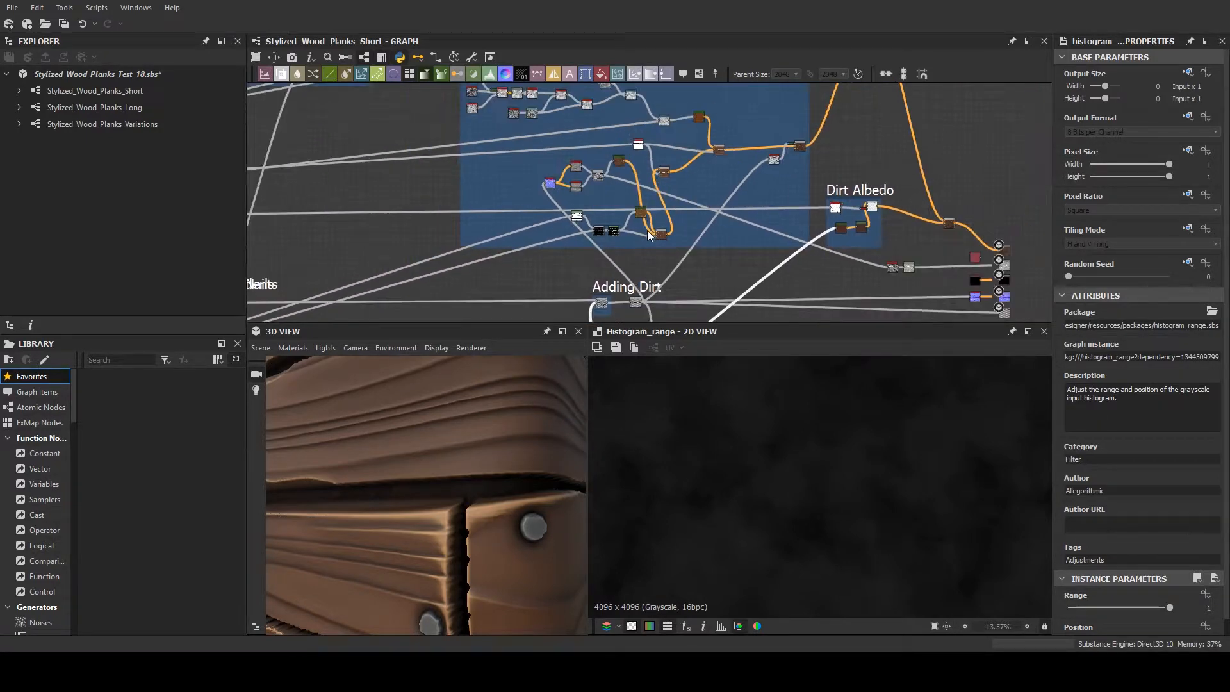
- Examine how the Plank Albedo, Dirt Albedo and Adding Dirt branches connect to the graph's output nodes
{"action": "middle_click_drag", "start_coordinate": [991, 255], "coordinate": [865, 237]}
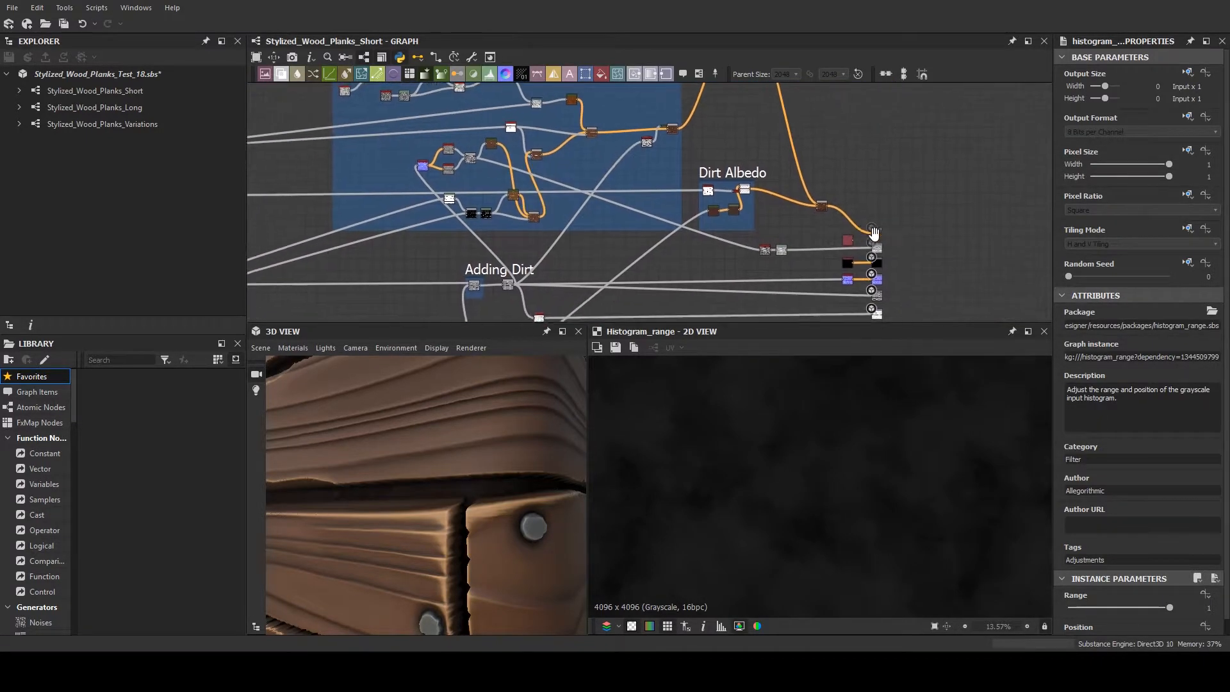
{"action": "middle_click_drag", "start_coordinate": [603, 179], "coordinate": [529, 190]}
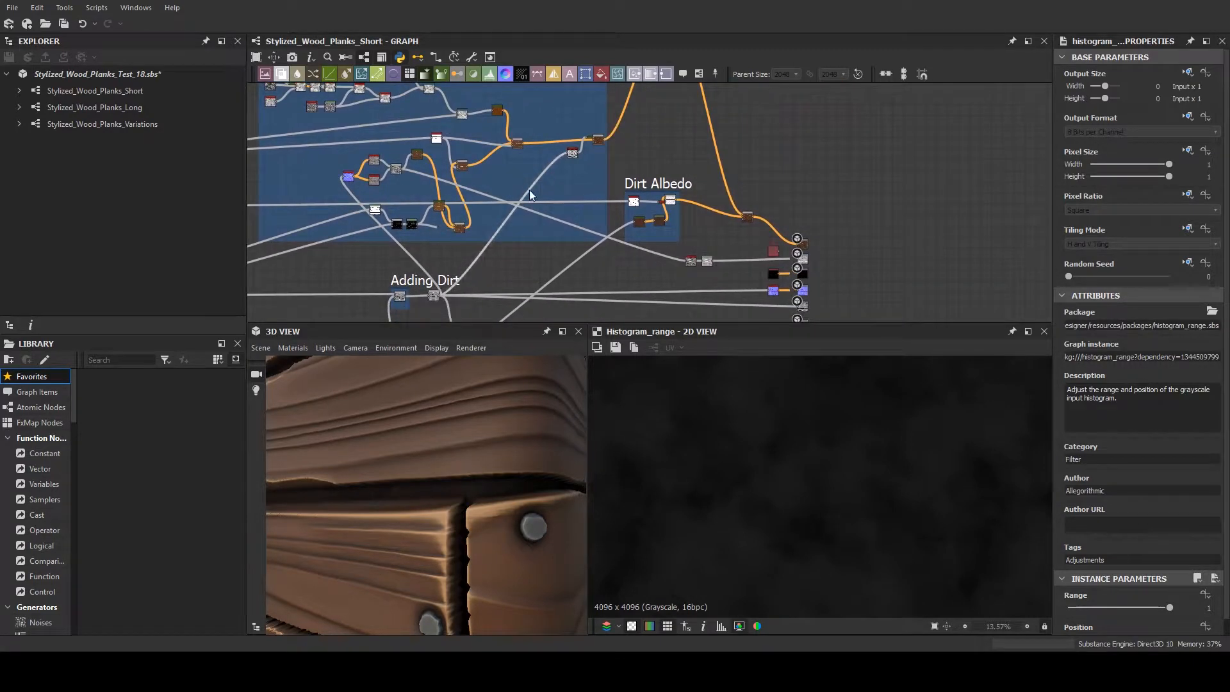
{"action": "middle_click_drag", "start_coordinate": [478, 235], "coordinate": [537, 233]}
{"action": "scroll", "coordinate": [537, 234], "scroll_direction": "down", "scroll_amount": 4}
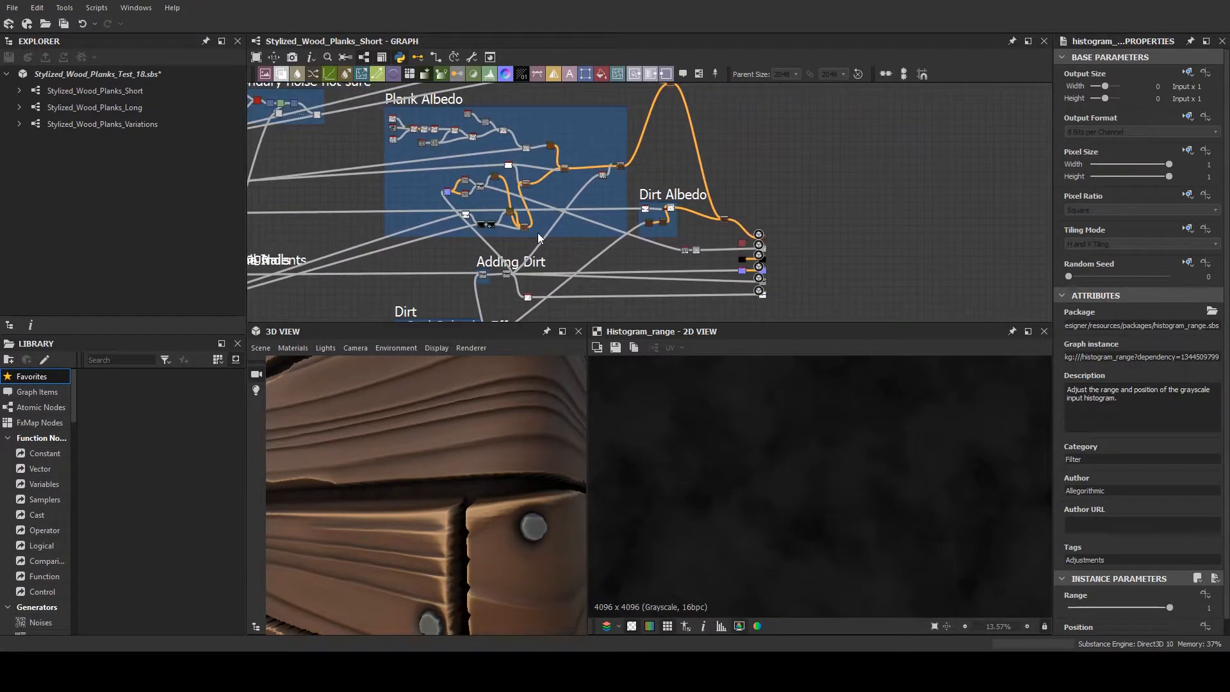
{"action": "scroll", "coordinate": [537, 234], "scroll_direction": "up", "scroll_amount": 5}
{"action": "scroll", "coordinate": [537, 234], "scroll_direction": "down", "scroll_amount": 1}
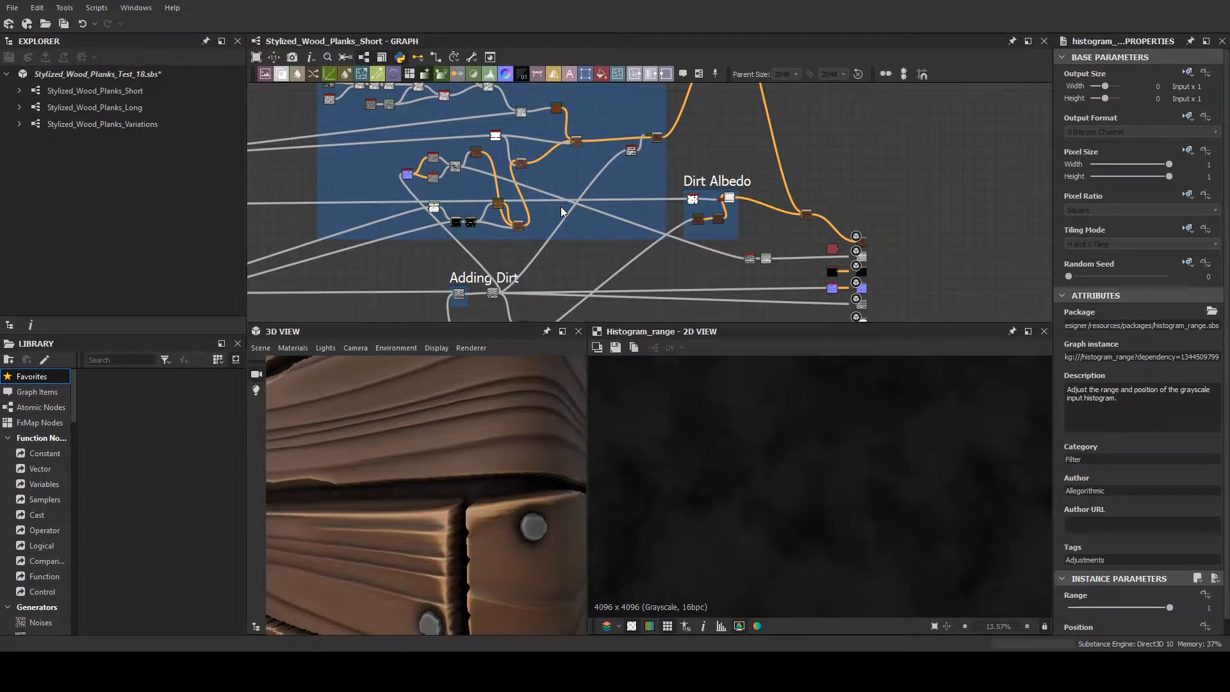
{"action": "middle_click_drag", "start_coordinate": [666, 273], "coordinate": [576, 141]}
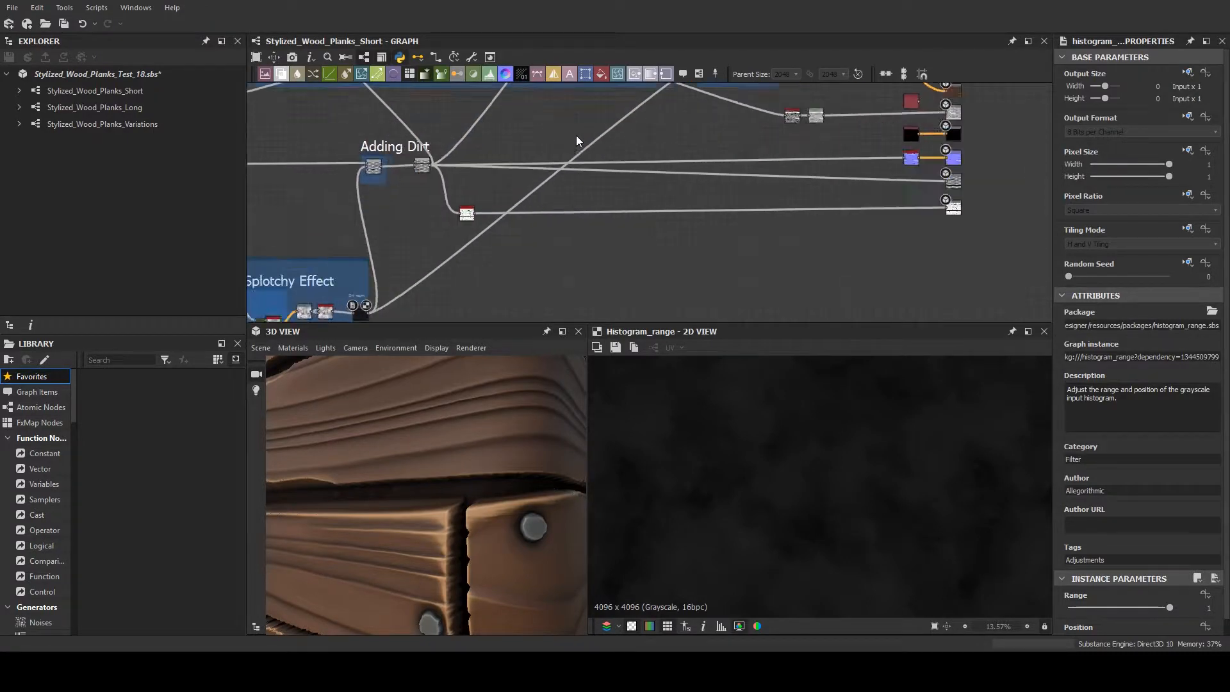
{"action": "scroll", "coordinate": [575, 141], "scroll_direction": "up", "scroll_amount": 1}
{"action": "middle_click_drag", "start_coordinate": [577, 186], "coordinate": [342, 208]}
{"action": "middle_click_drag", "start_coordinate": [683, 211], "coordinate": [1050, 220]}
{"action": "scroll", "coordinate": [724, 200], "scroll_direction": "down", "scroll_amount": 4}
{"action": "middle_click_drag", "start_coordinate": [755, 240], "coordinate": [609, 199]}
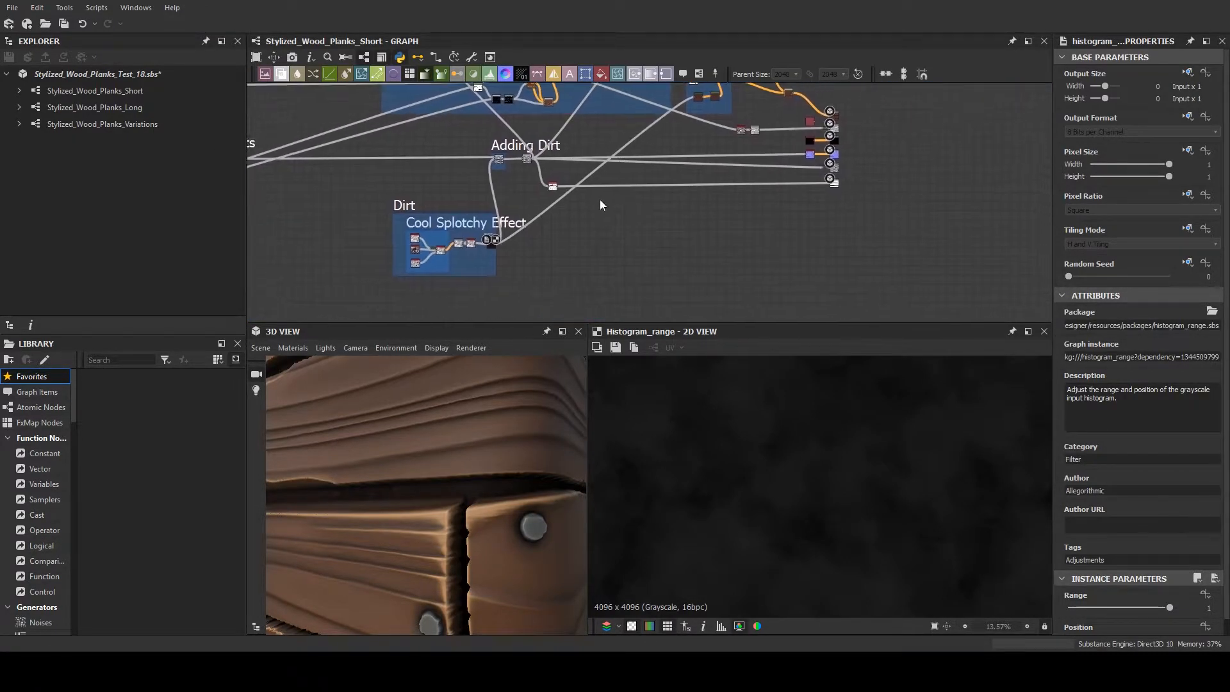
- Move the node following Adding Dirt, together with the red-headed node branching from it, close to the graph's output nodes
{"action": "scroll", "coordinate": [600, 205], "scroll_direction": "up", "scroll_amount": 3}
{"action": "middle_click_drag", "start_coordinate": [812, 162], "coordinate": [662, 192]}
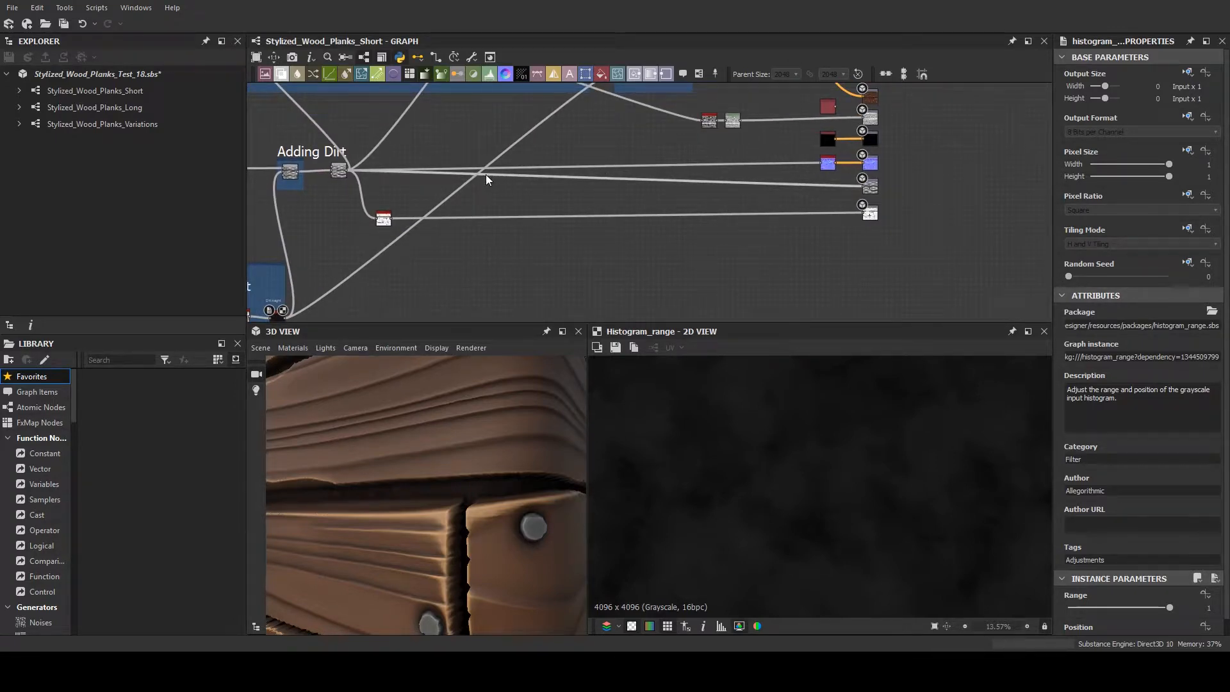
{"action": "left_click_drag", "start_coordinate": [375, 172], "coordinate": [344, 239]}
{"action": "left_click_drag", "start_coordinate": [340, 174], "coordinate": [666, 199]}
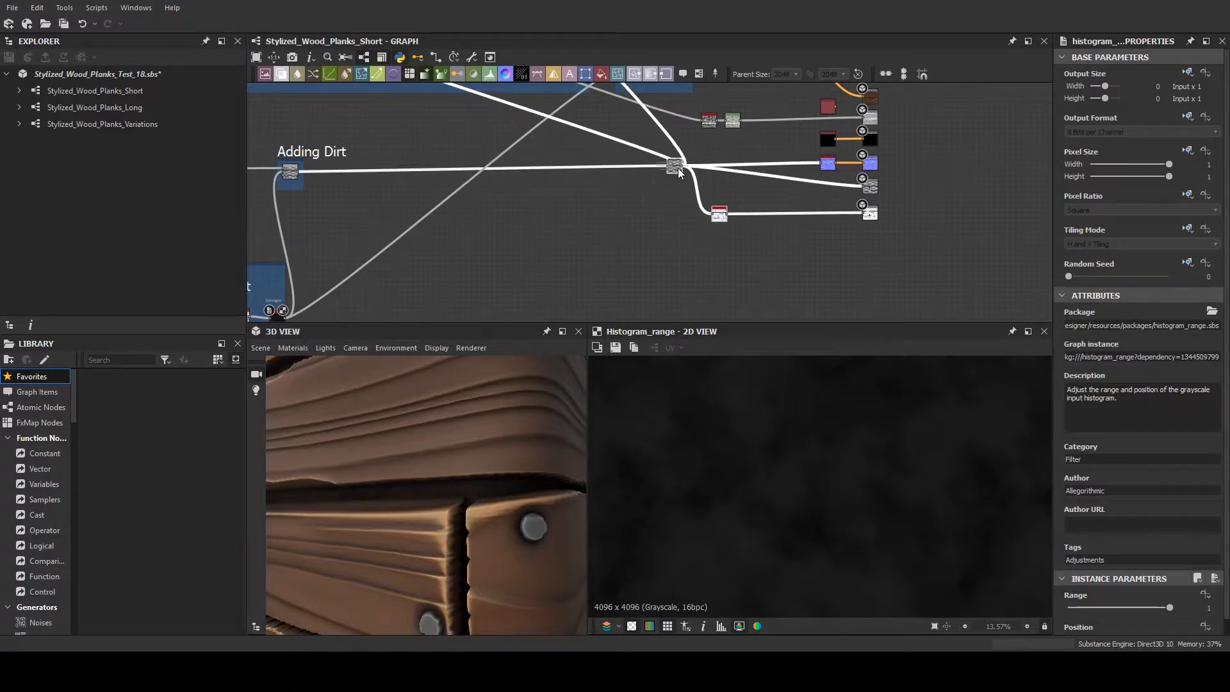
- Enlarge the graph view and bring the output nodes into view around Base Color, Roughness, Metallic and Normal
{"action": "scroll", "coordinate": [855, 198], "scroll_direction": "up", "scroll_amount": 3}
{"action": "scroll", "coordinate": [634, 224], "scroll_direction": "down", "scroll_amount": 4}
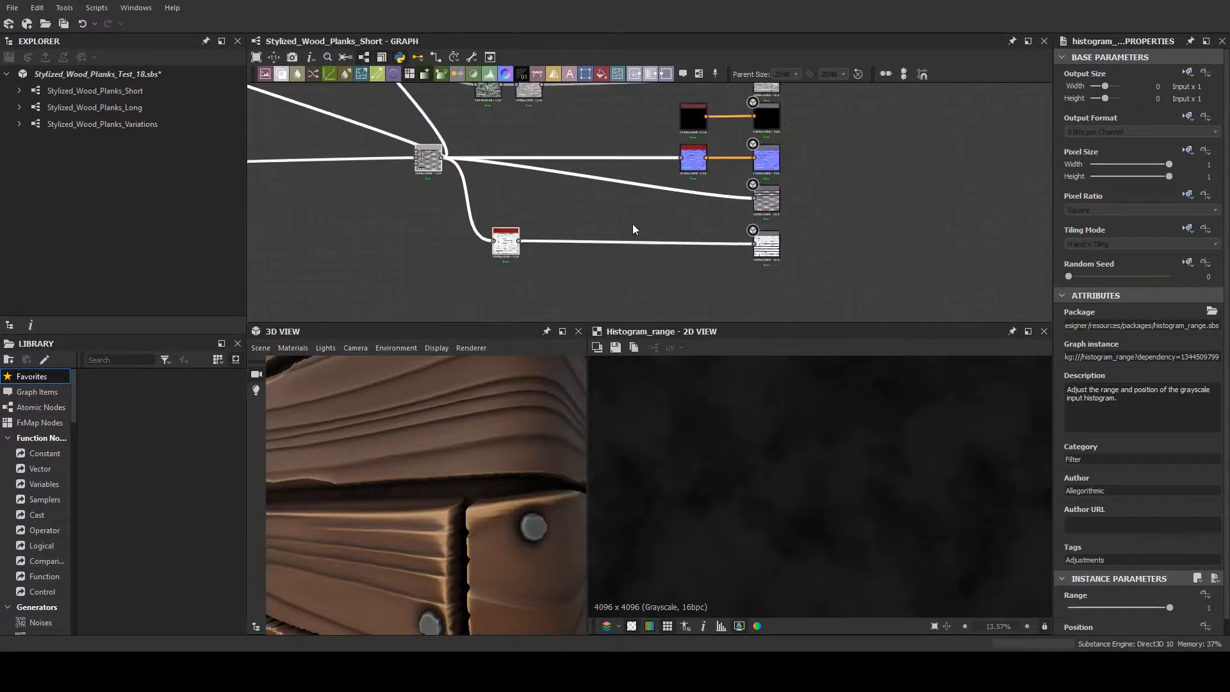
{"action": "left_click_drag", "start_coordinate": [649, 294], "coordinate": [728, 103]}
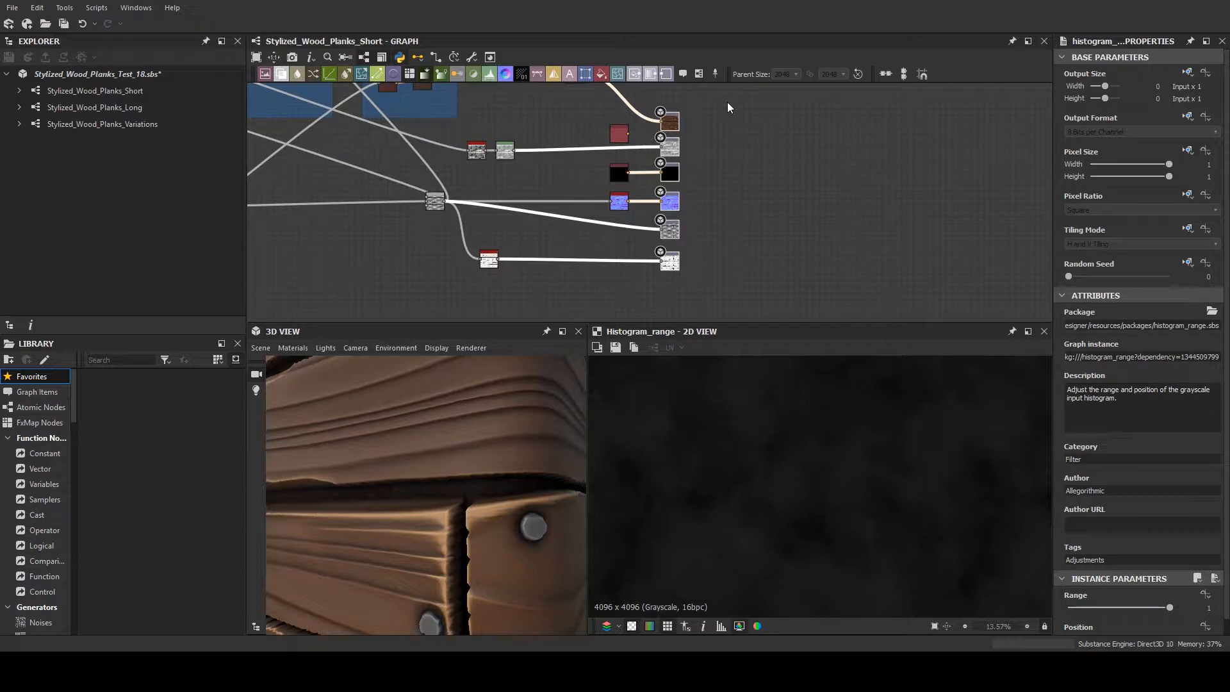
{"action": "scroll", "coordinate": [730, 109], "scroll_direction": "up", "scroll_amount": 5}
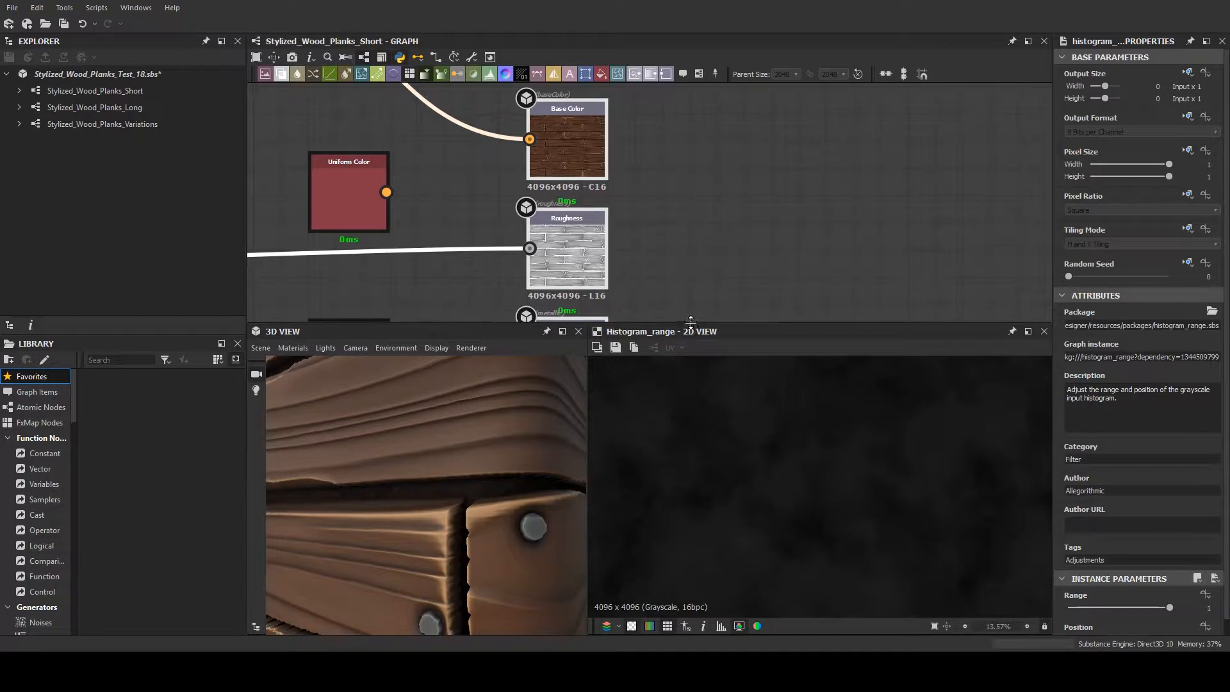
{"action": "left_click_drag", "start_coordinate": [689, 324], "coordinate": [691, 437]}
{"action": "scroll", "coordinate": [687, 155], "scroll_direction": "down", "scroll_amount": 4}
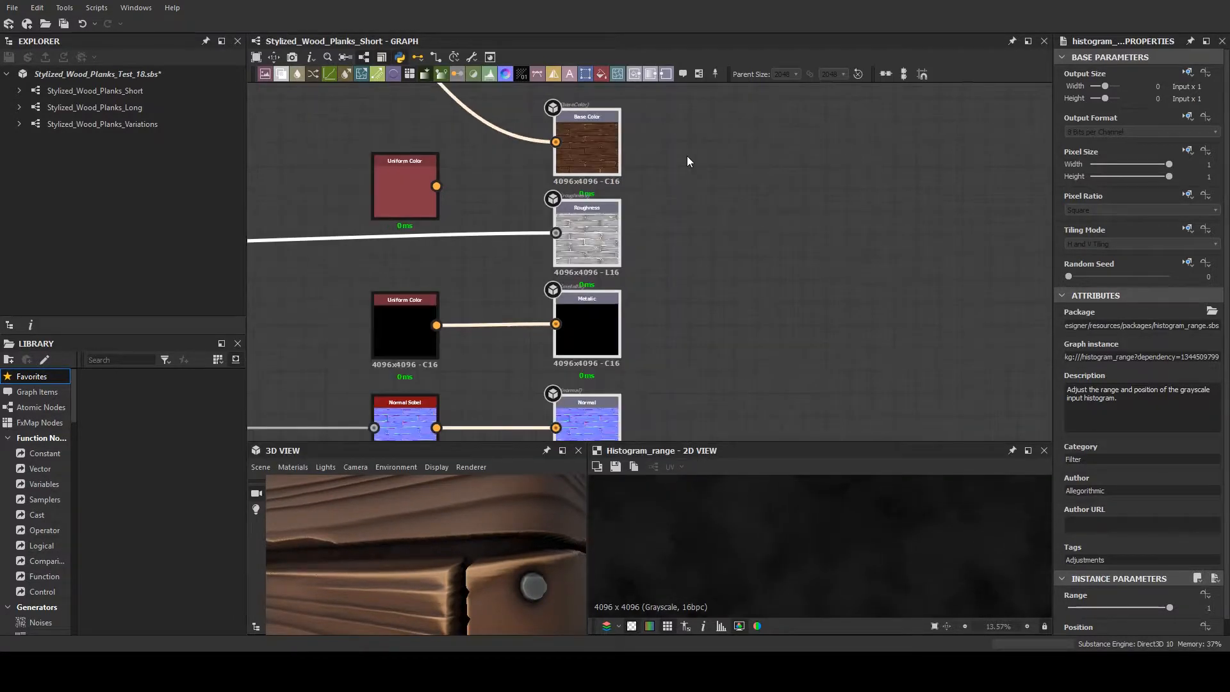
- Preview the Base Color output in the 2D view and look through the remaining output nodes below it
{"action": "left_click", "coordinate": [594, 139]}
{"action": "scroll", "coordinate": [613, 223], "scroll_direction": "up", "scroll_amount": 5}
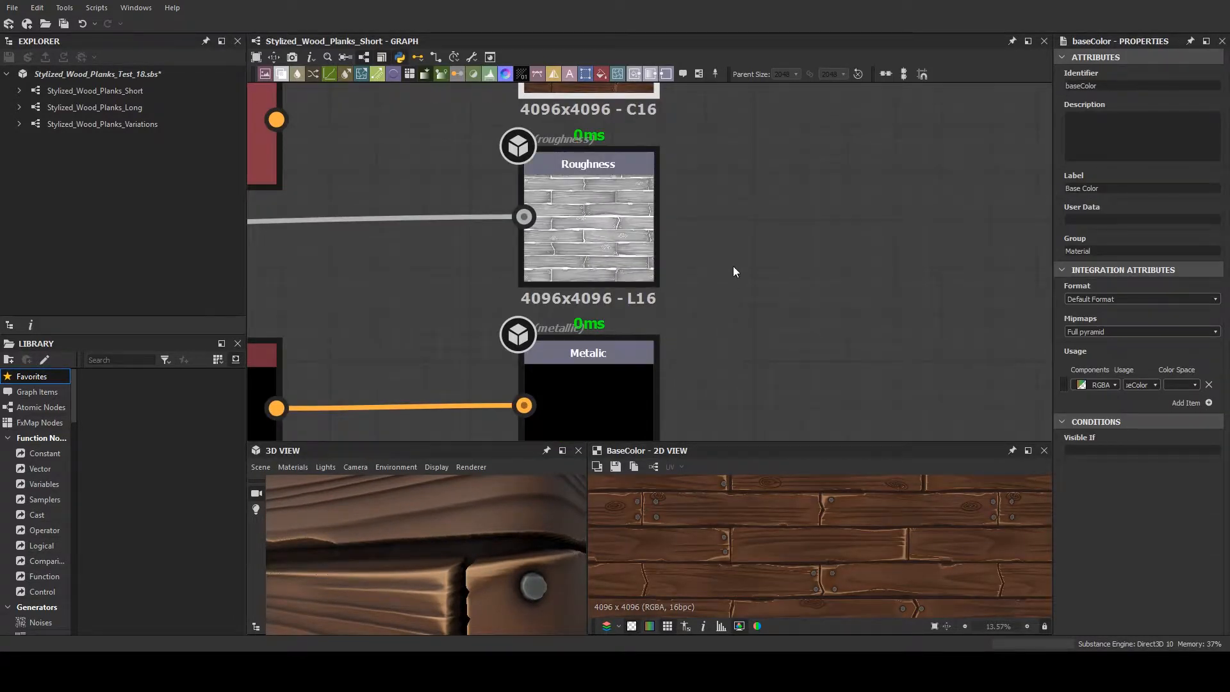
{"action": "middle_click_drag", "start_coordinate": [733, 276], "coordinate": [741, 101]}
{"action": "middle_click_drag", "start_coordinate": [635, 362], "coordinate": [752, 180]}
{"action": "middle_click_drag", "start_coordinate": [803, 332], "coordinate": [776, 189]}
{"action": "middle_click_drag", "start_coordinate": [675, 286], "coordinate": [787, 159]}
- Trace the links feeding the Roughness, Normal, Height and Ambient Occlusion outputs back to their source nodes
{"action": "scroll", "coordinate": [824, 338], "scroll_direction": "down", "scroll_amount": 2}
{"action": "middle_click_drag", "start_coordinate": [845, 334], "coordinate": [955, 335]}
{"action": "scroll", "coordinate": [683, 329], "scroll_direction": "down", "scroll_amount": 2}
{"action": "middle_click_drag", "start_coordinate": [558, 319], "coordinate": [739, 312]}
{"action": "middle_click_drag", "start_coordinate": [378, 313], "coordinate": [124, 296]}
{"action": "scroll", "coordinate": [437, 305], "scroll_direction": "down", "scroll_amount": 2}
{"action": "middle_click_drag", "start_coordinate": [438, 304], "coordinate": [622, 359]}
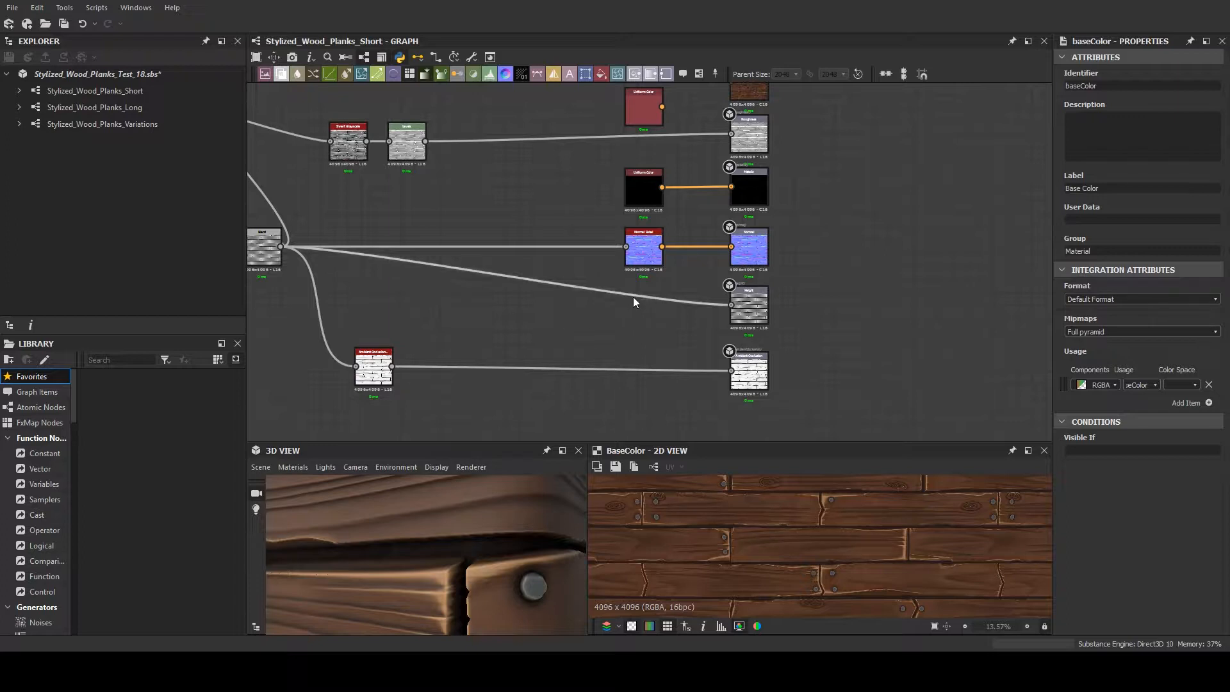
{"action": "scroll", "coordinate": [659, 260], "scroll_direction": "up", "scroll_amount": 3}
{"action": "middle_click_drag", "start_coordinate": [685, 262], "coordinate": [942, 302]}
{"action": "scroll", "coordinate": [942, 301], "scroll_direction": "down", "scroll_amount": 2}
{"action": "middle_click_drag", "start_coordinate": [603, 288], "coordinate": [417, 294]}
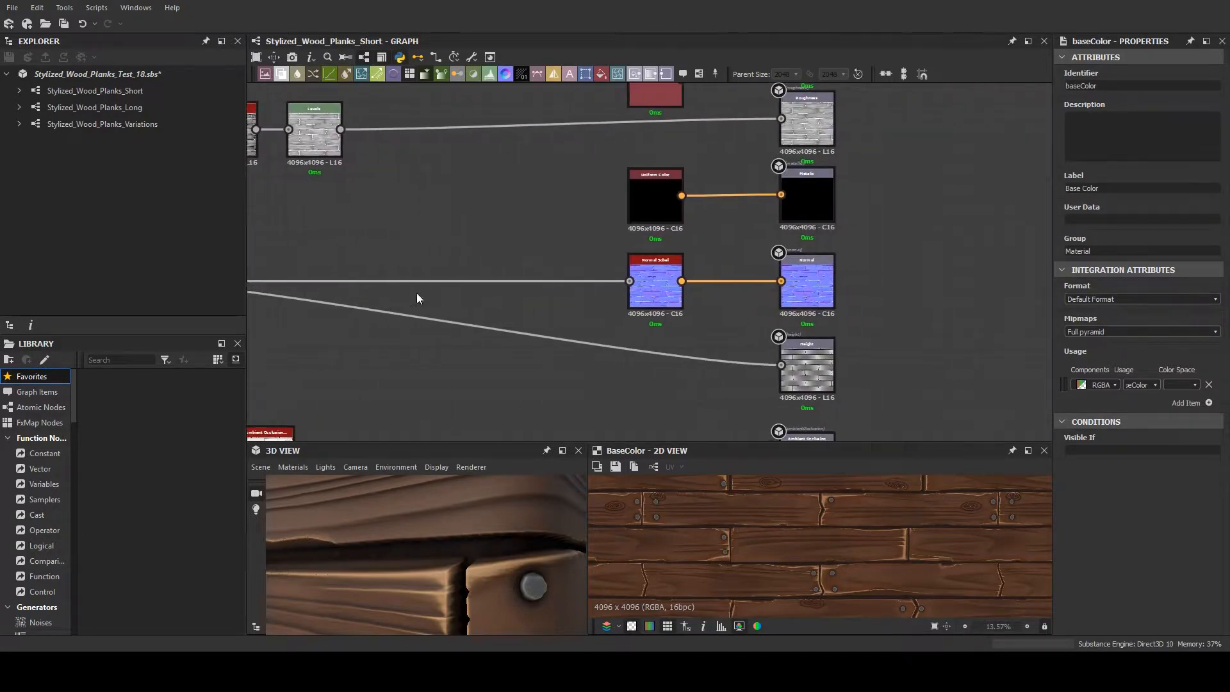
- Preview the Normal Sobel node, examine its normal map up close, and give the 2D view more height
{"action": "left_click", "coordinate": [645, 282]}
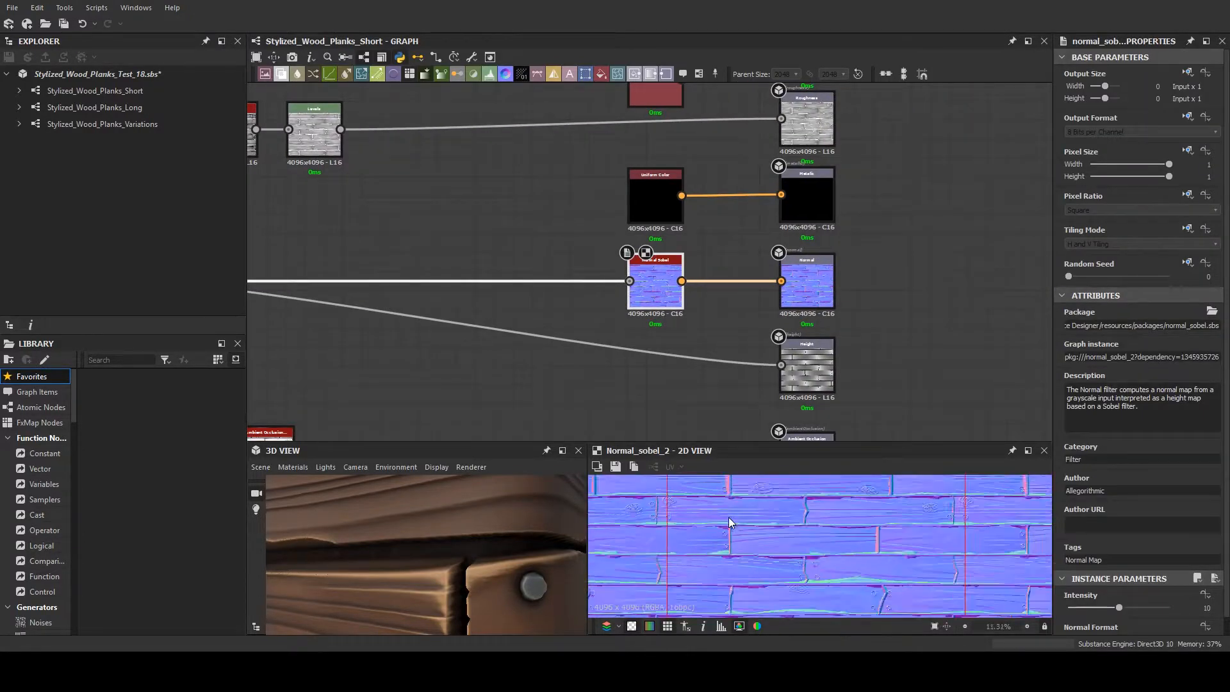
{"action": "scroll", "coordinate": [756, 522], "scroll_direction": "up", "scroll_amount": 5}
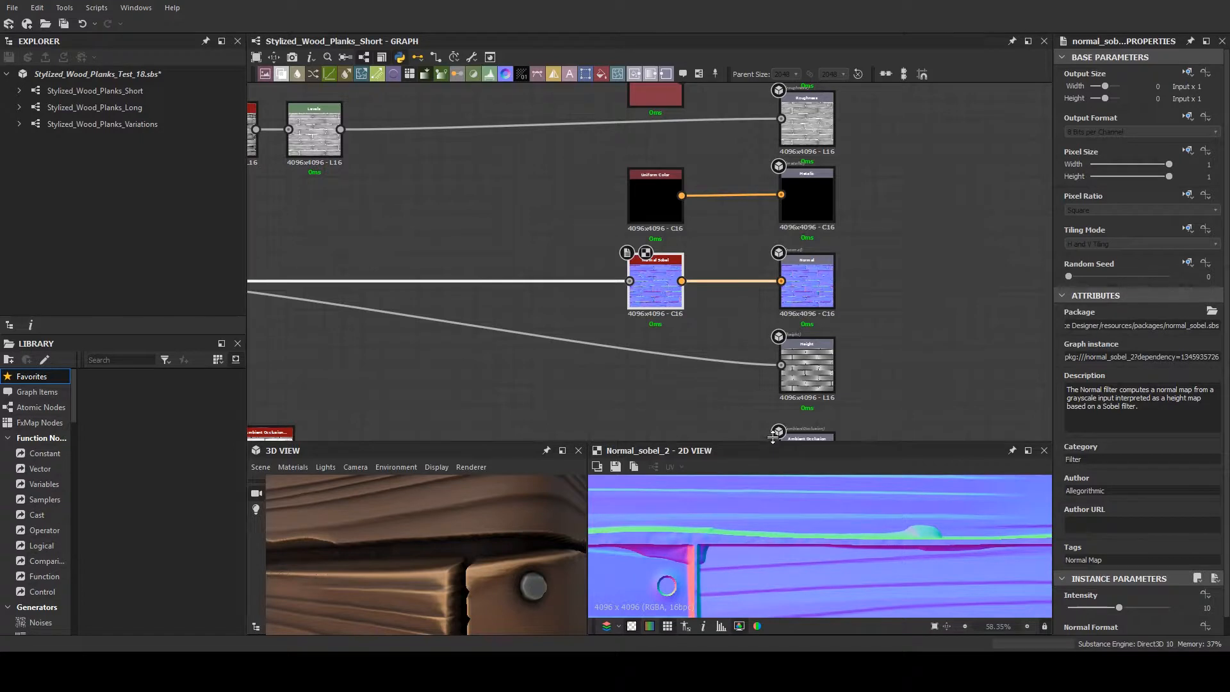
{"action": "left_click_drag", "start_coordinate": [774, 444], "coordinate": [774, 407]}
{"action": "scroll", "coordinate": [736, 382], "scroll_direction": "down", "scroll_amount": 1}
{"action": "middle_click_drag", "start_coordinate": [715, 356], "coordinate": [786, 292]}
- Preview the Blend node that feeds the Normal Sobel, Height and Ambient Occlusion branches
{"action": "left_click", "coordinate": [349, 211]}
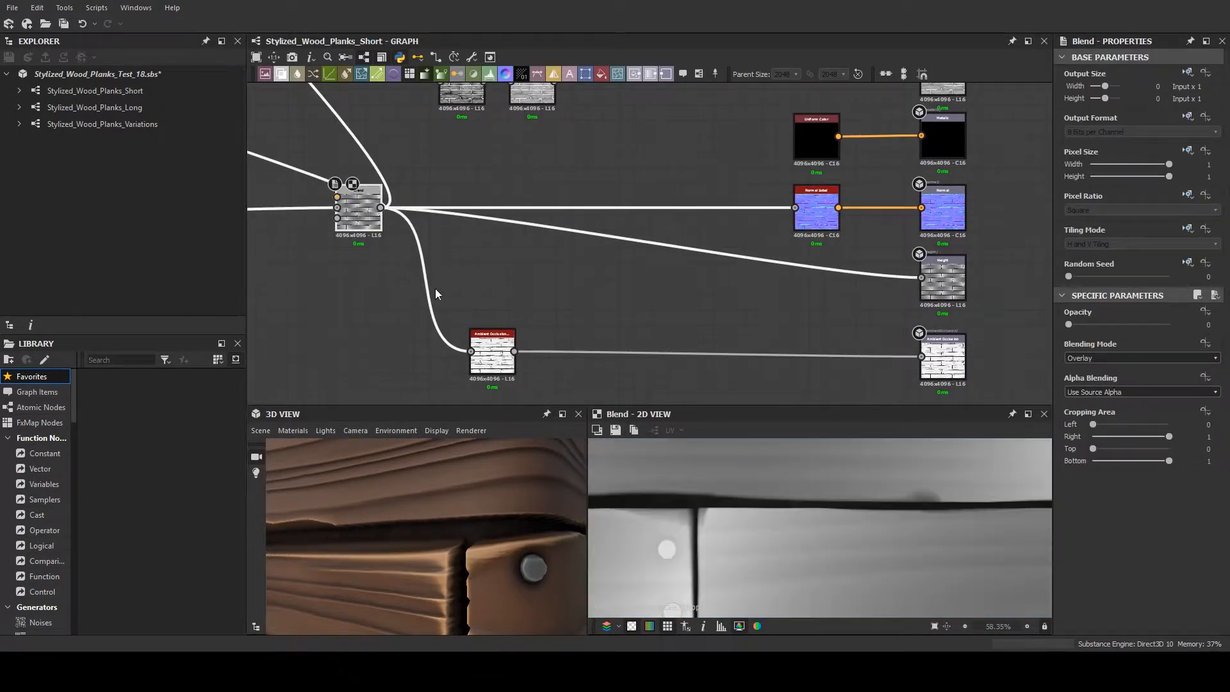
{"action": "scroll", "coordinate": [530, 314], "scroll_direction": "down", "scroll_amount": 1}
{"action": "middle_click_drag", "start_coordinate": [505, 279], "coordinate": [465, 286]}
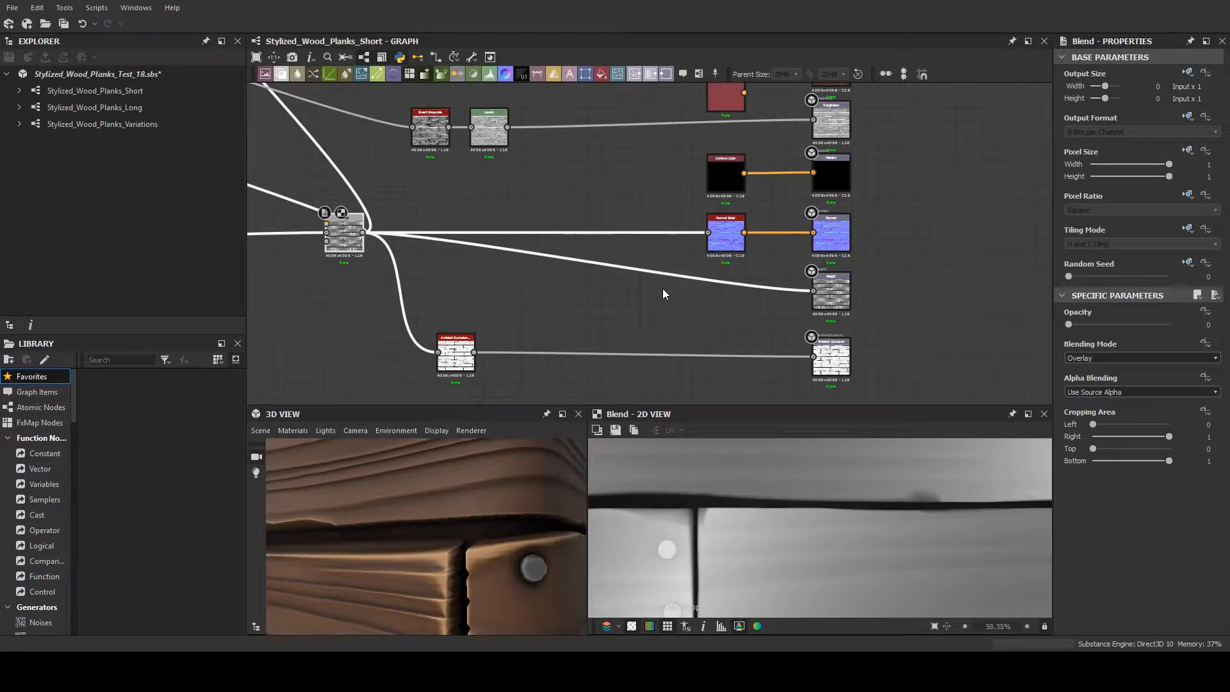
- Bring the Normal Sobel result back into the 2D view and examine a wider area of the planks
{"action": "scroll", "coordinate": [550, 280], "scroll_direction": "up", "scroll_amount": 5}
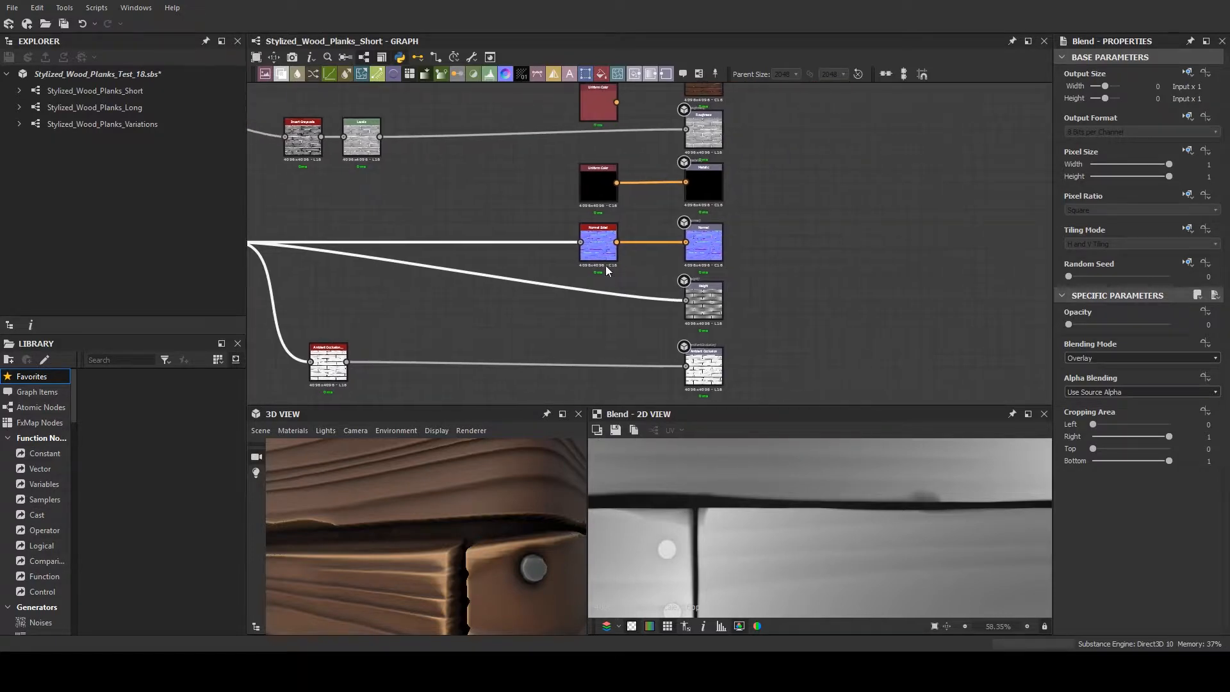
{"action": "double_click", "coordinate": [598, 240]}
{"action": "scroll", "coordinate": [689, 375], "scroll_direction": "down", "scroll_amount": 5}
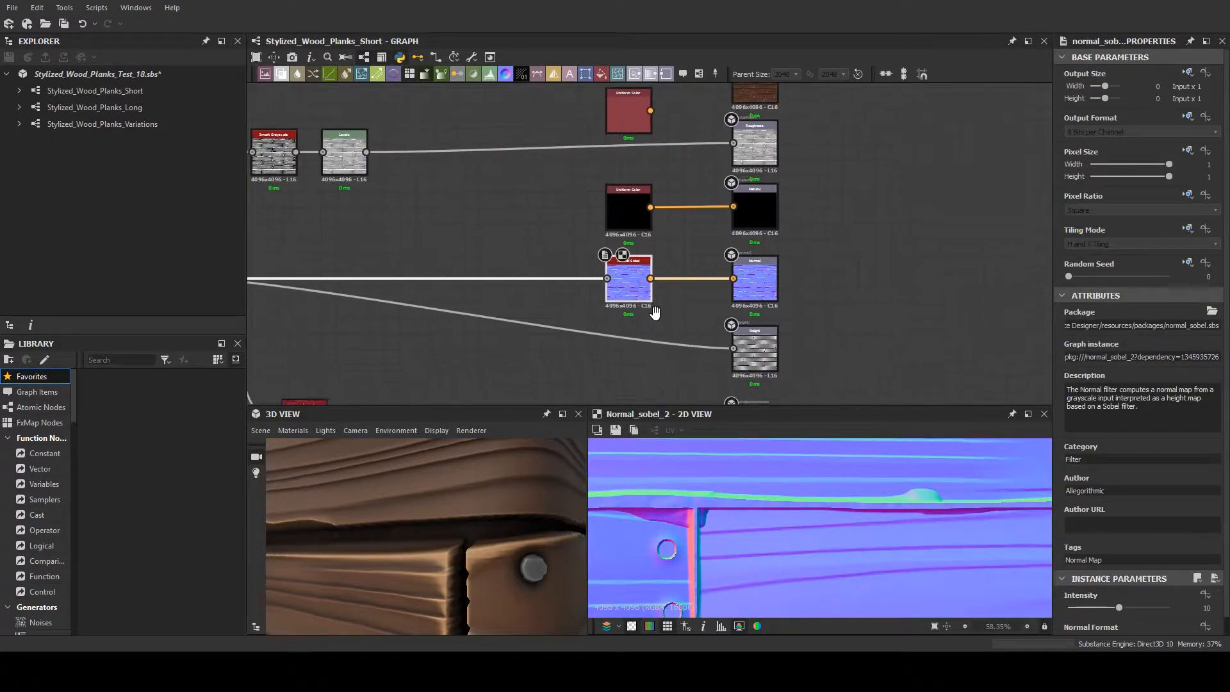
{"action": "scroll", "coordinate": [732, 482], "scroll_direction": "down", "scroll_amount": 2}
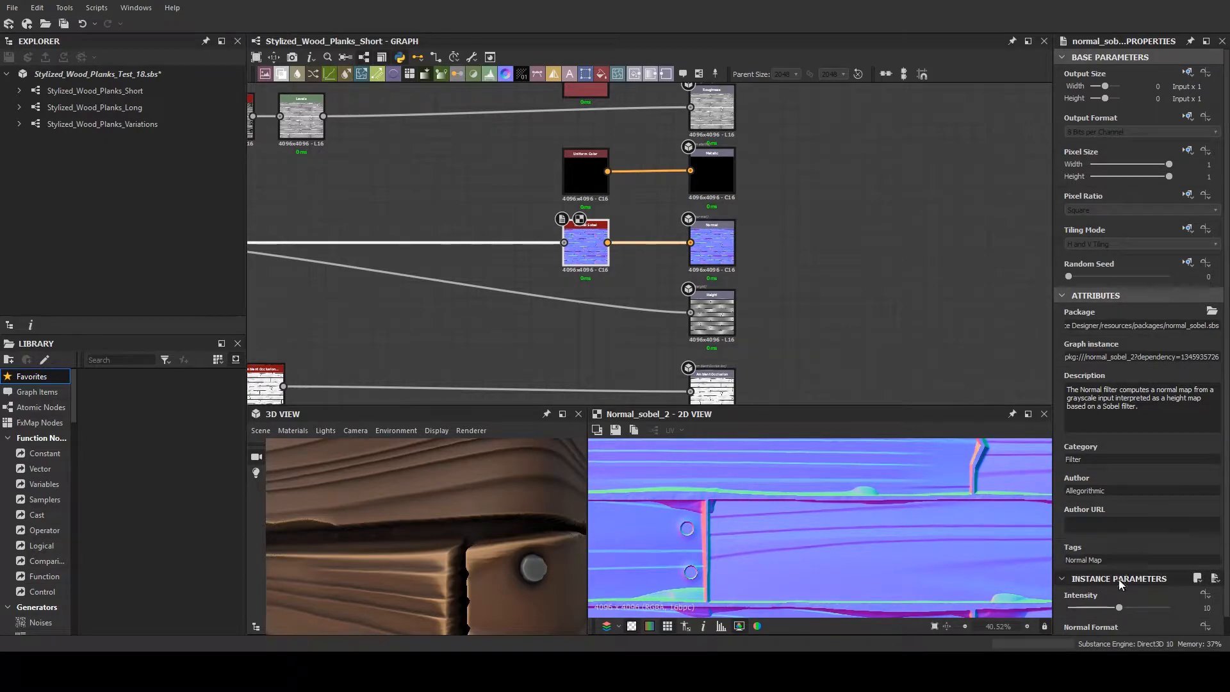
{"action": "scroll", "coordinate": [650, 280], "scroll_direction": "up", "scroll_amount": 3}
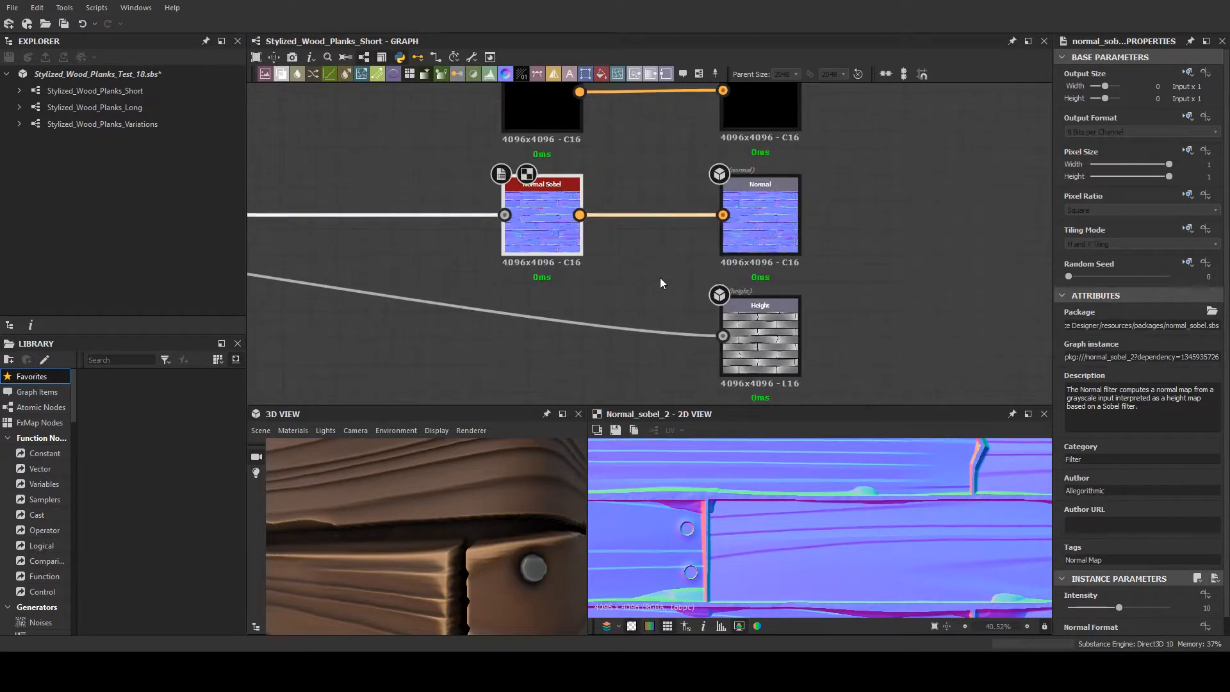
- Preview the Ambient Occlusion output in the 2D view and follow its link back towards the Blend node
{"action": "middle_click_drag", "start_coordinate": [659, 277], "coordinate": [639, 133]}
{"action": "double_click", "coordinate": [740, 323]}
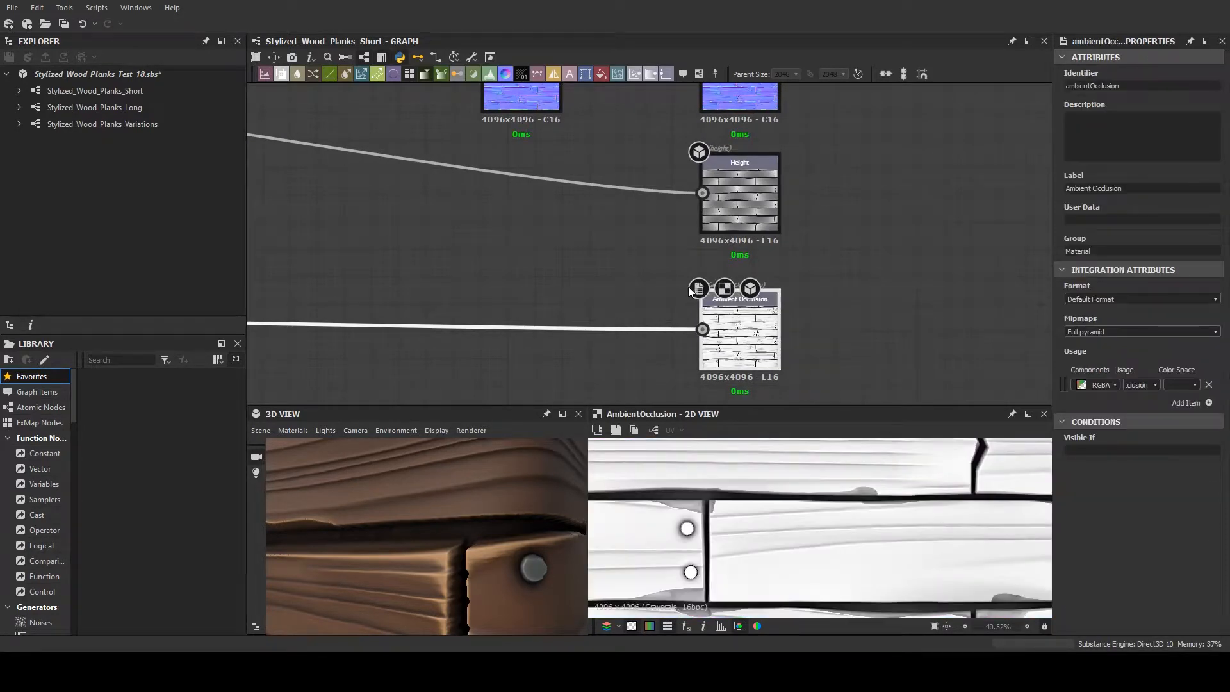
{"action": "scroll", "coordinate": [609, 268], "scroll_direction": "down", "scroll_amount": 3}
{"action": "middle_click_drag", "start_coordinate": [610, 267], "coordinate": [774, 340]}
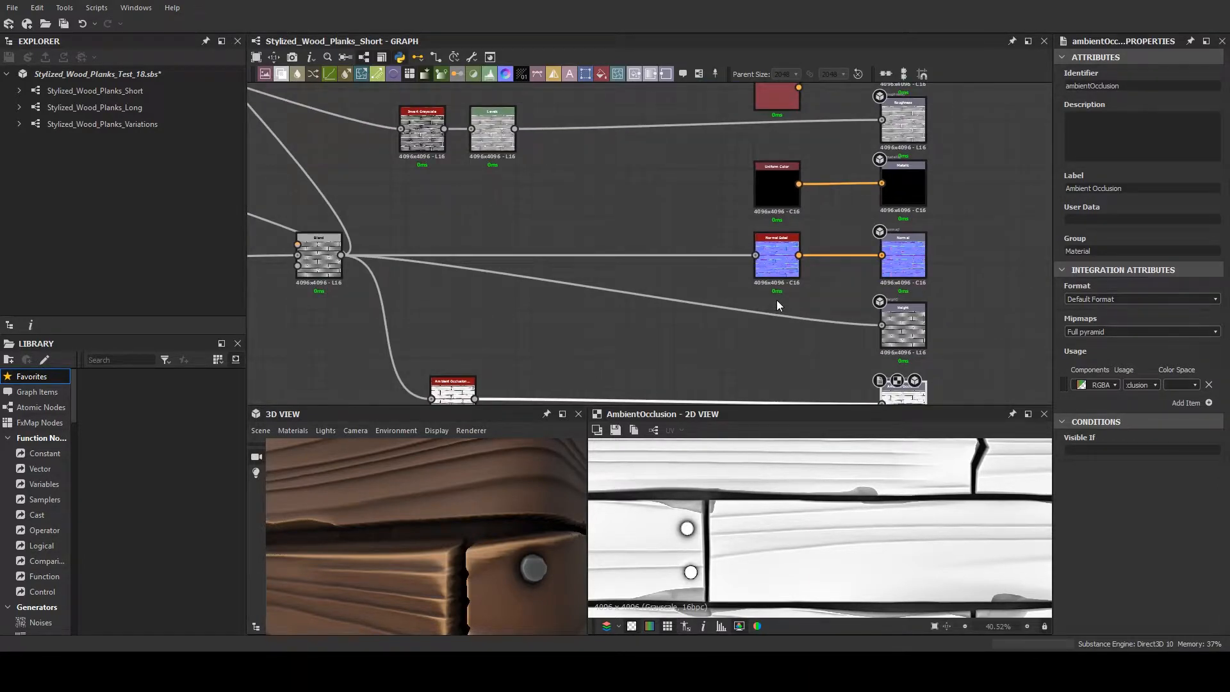
- Preview the ambient occlusion filter node placed between the Blend node and the Ambient Occlusion output
{"action": "middle_click_drag", "start_coordinate": [666, 397], "coordinate": [603, 236]}
{"action": "scroll", "coordinate": [486, 316], "scroll_direction": "up", "scroll_amount": 3}
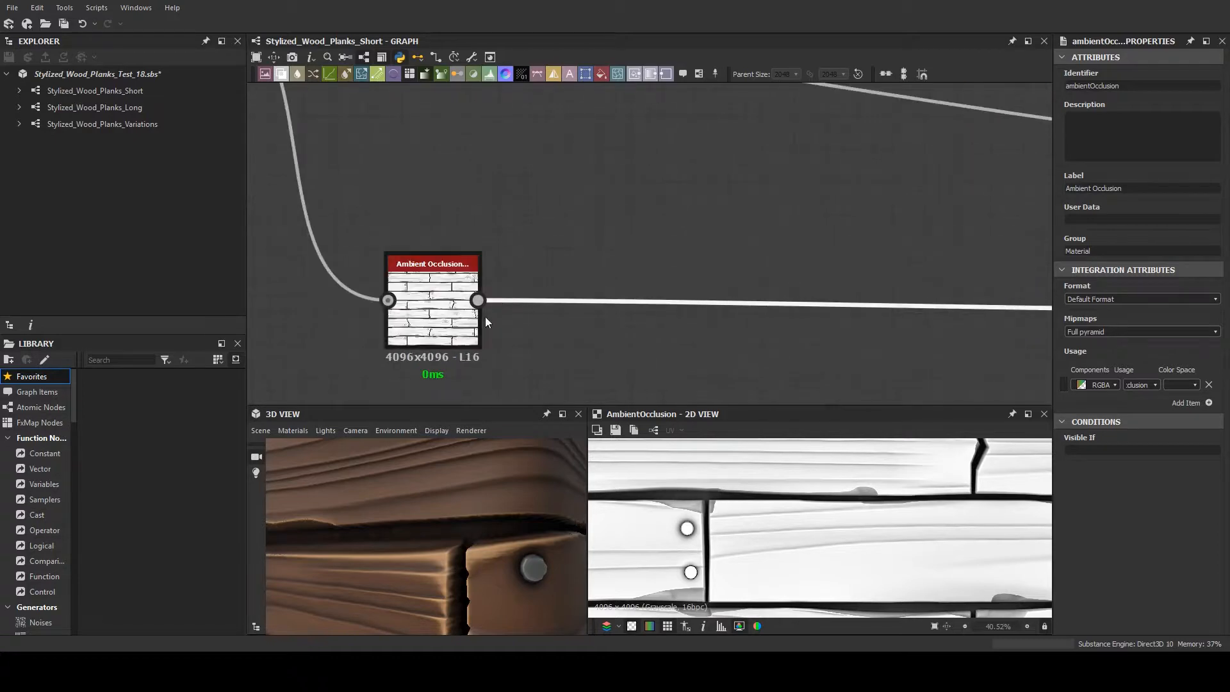
{"action": "left_click", "coordinate": [475, 315]}
{"action": "scroll", "coordinate": [619, 321], "scroll_direction": "down", "scroll_amount": 3}
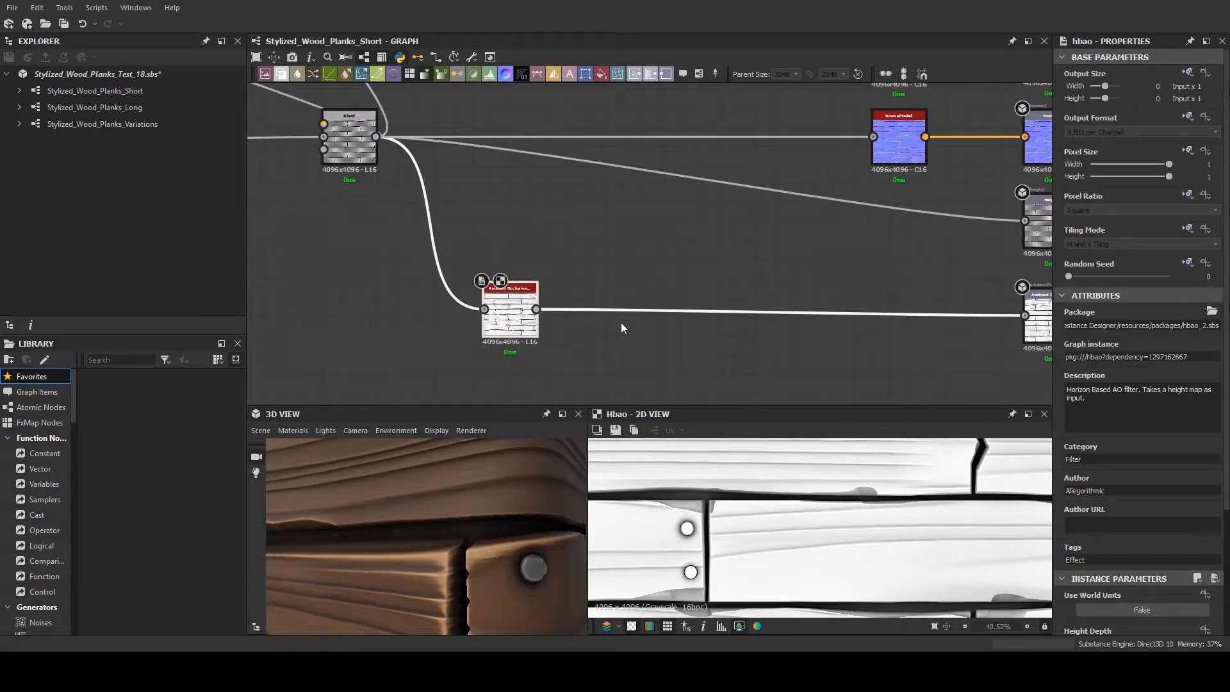
{"action": "scroll", "coordinate": [621, 322], "scroll_direction": "down", "scroll_amount": 2}
- Follow the graph back from the output nodes to the Plank Albedo and Nail Albedo frames
{"action": "middle_click_drag", "start_coordinate": [580, 251], "coordinate": [625, 329]}
{"action": "scroll", "coordinate": [625, 319], "scroll_direction": "down", "scroll_amount": 3}
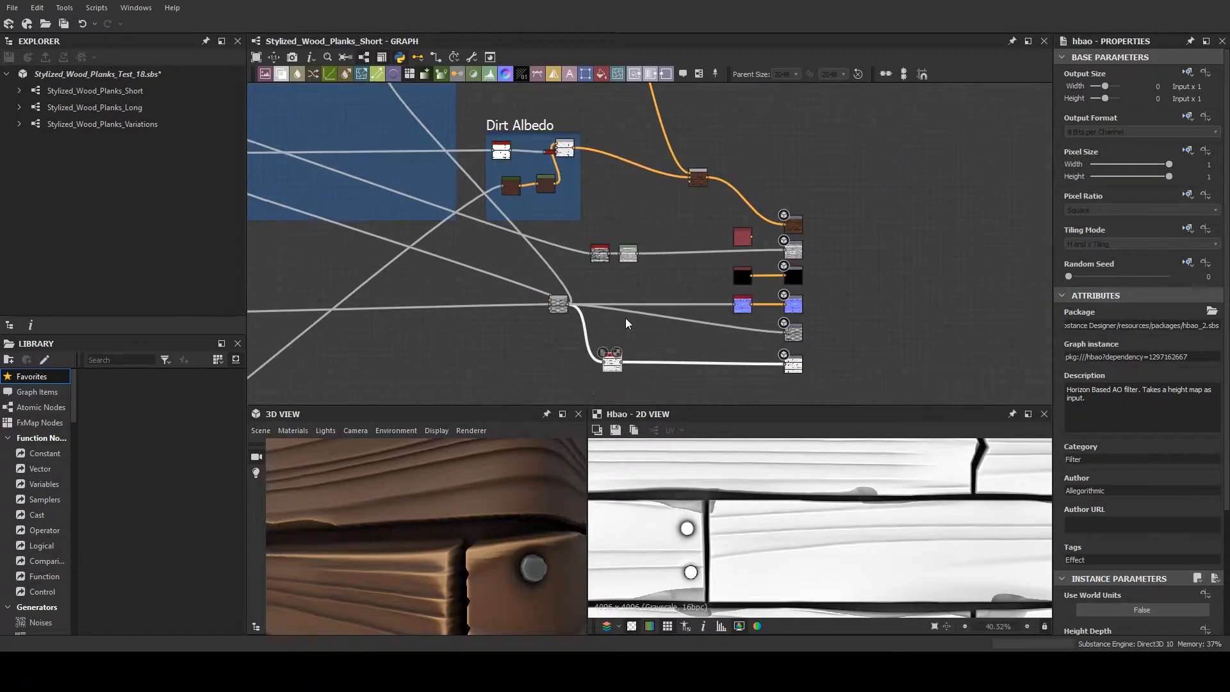
{"action": "middle_click_drag", "start_coordinate": [534, 213], "coordinate": [796, 278]}
{"action": "scroll", "coordinate": [796, 278], "scroll_direction": "up", "scroll_amount": 1}
{"action": "middle_click_drag", "start_coordinate": [609, 215], "coordinate": [1188, 312]}
{"action": "scroll", "coordinate": [926, 363], "scroll_direction": "up", "scroll_amount": 5}
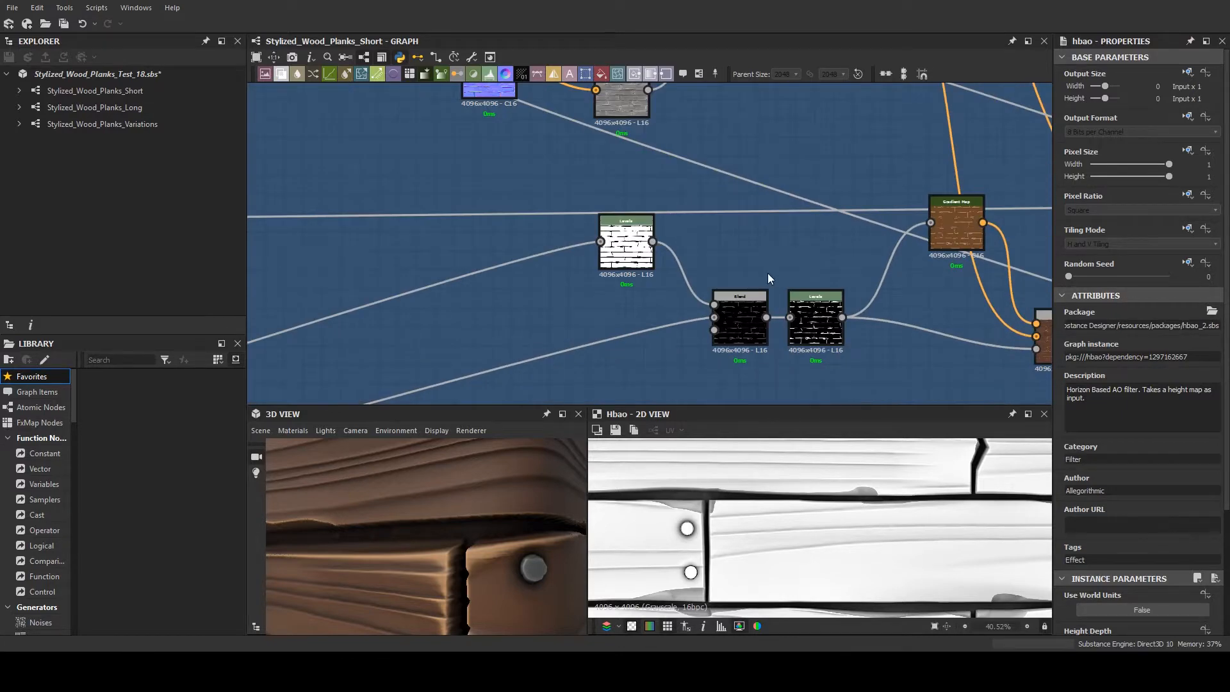
{"action": "scroll", "coordinate": [744, 273], "scroll_direction": "down", "scroll_amount": 6}
{"action": "middle_click_drag", "start_coordinate": [750, 307], "coordinate": [762, 465]}
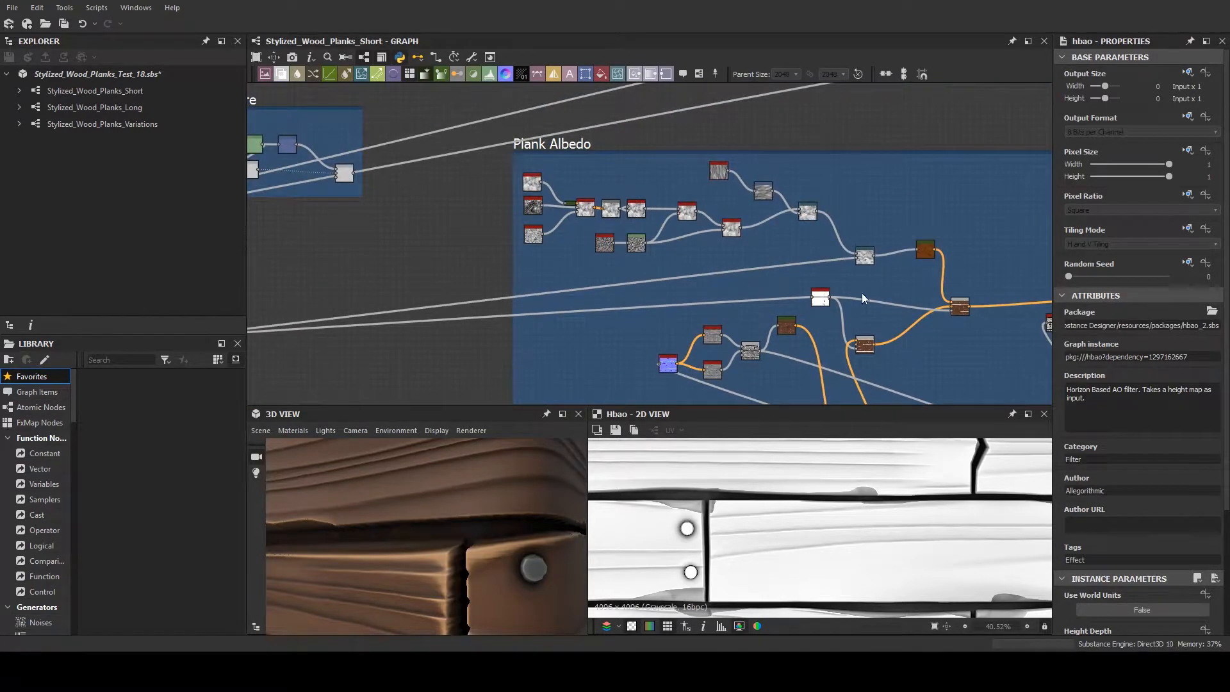
{"action": "scroll", "coordinate": [862, 106], "scroll_direction": "up", "scroll_amount": 2}
{"action": "middle_click_drag", "start_coordinate": [862, 106], "coordinate": [860, 302]}
{"action": "scroll", "coordinate": [859, 301], "scroll_direction": "down", "scroll_amount": 1}
{"action": "middle_click_drag", "start_coordinate": [821, 155], "coordinate": [775, 54]}
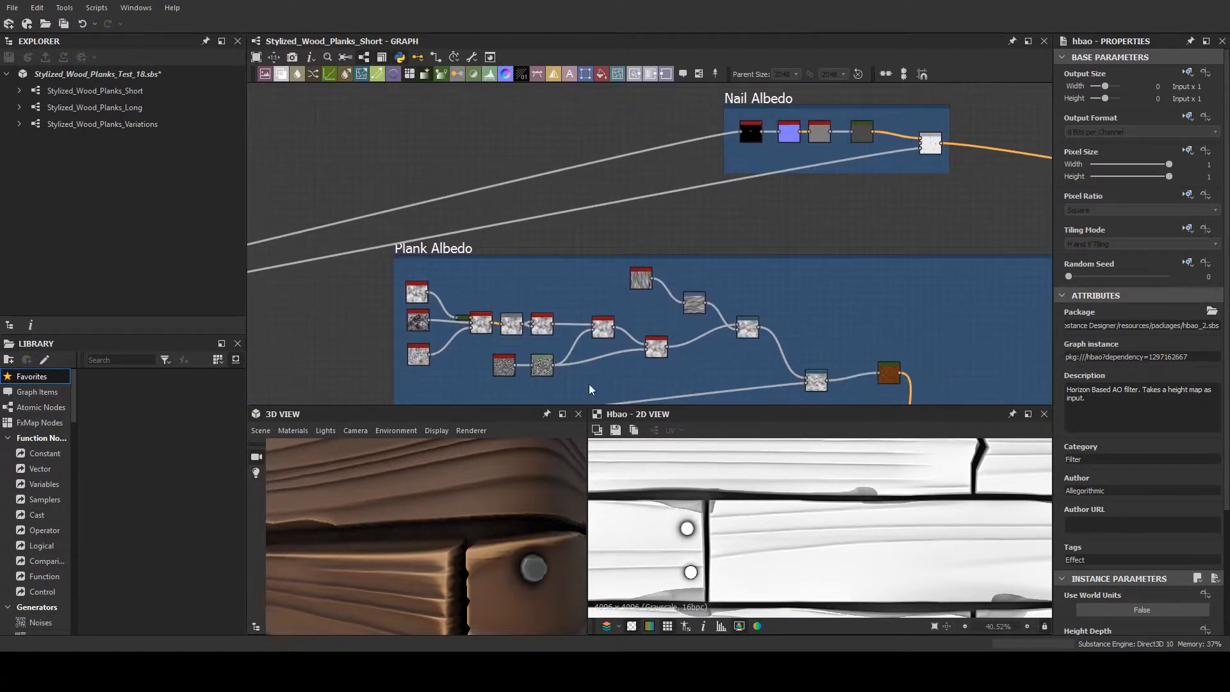
- Examine the node branches inside the Plank Albedo frame, down to the Normal Sobel and Curvature Smooth nodes
{"action": "scroll", "coordinate": [555, 332], "scroll_direction": "up", "scroll_amount": 5}
{"action": "middle_click_drag", "start_coordinate": [849, 393], "coordinate": [448, 207]}
{"action": "middle_click_drag", "start_coordinate": [480, 261], "coordinate": [534, 171]}
{"action": "scroll", "coordinate": [775, 324], "scroll_direction": "up", "scroll_amount": 1}
{"action": "scroll", "coordinate": [754, 312], "scroll_direction": "down", "scroll_amount": 3}
{"action": "middle_click_drag", "start_coordinate": [721, 303], "coordinate": [641, 206]}
{"action": "middle_click_drag", "start_coordinate": [450, 258], "coordinate": [664, 221]}
{"action": "scroll", "coordinate": [677, 264], "scroll_direction": "down", "scroll_amount": 3}
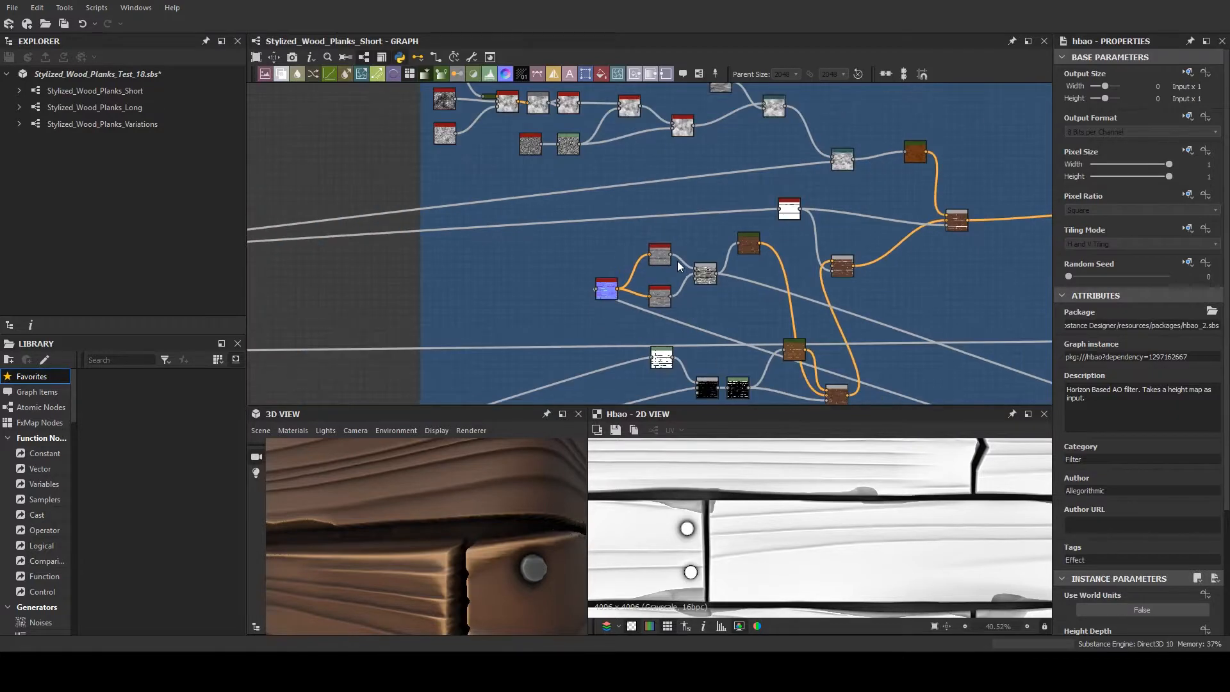
{"action": "scroll", "coordinate": [678, 260], "scroll_direction": "down", "scroll_amount": 3}
{"action": "scroll", "coordinate": [782, 295], "scroll_direction": "up", "scroll_amount": 5}
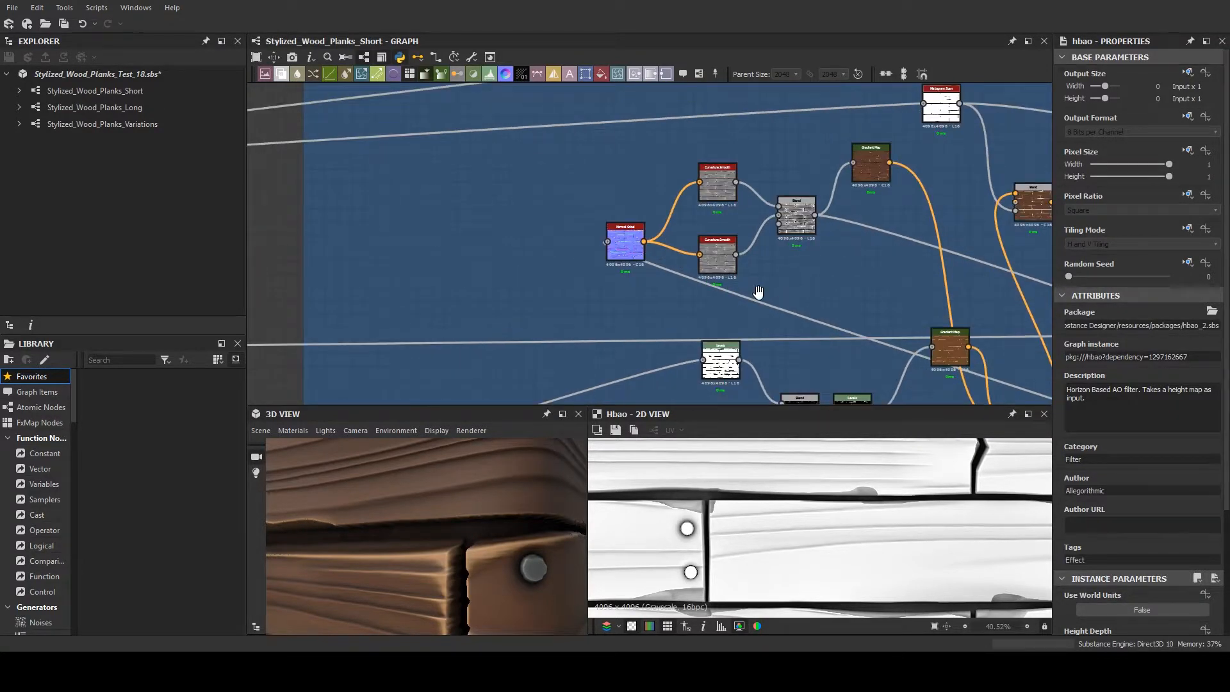
- Examine the lower Plank Albedo branch of Levels, Blend and Gradient Map nodes
{"action": "middle_click_drag", "start_coordinate": [757, 292], "coordinate": [631, 254]}
{"action": "scroll", "coordinate": [631, 263], "scroll_direction": "up", "scroll_amount": 3}
{"action": "scroll", "coordinate": [629, 266], "scroll_direction": "down", "scroll_amount": 2}
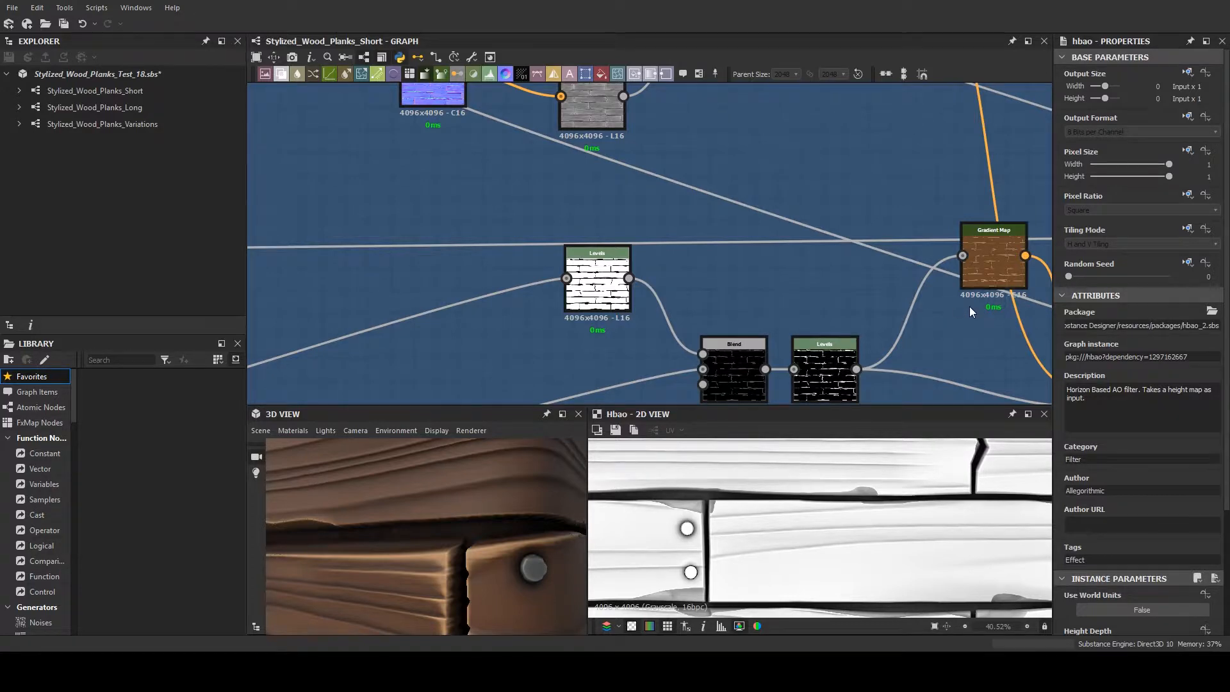
{"action": "scroll", "coordinate": [970, 312], "scroll_direction": "up", "scroll_amount": 2}
{"action": "middle_click_drag", "start_coordinate": [970, 310], "coordinate": [735, 265]}
{"action": "scroll", "coordinate": [735, 265], "scroll_direction": "down", "scroll_amount": 3}
{"action": "middle_click_drag", "start_coordinate": [578, 269], "coordinate": [628, 256]}
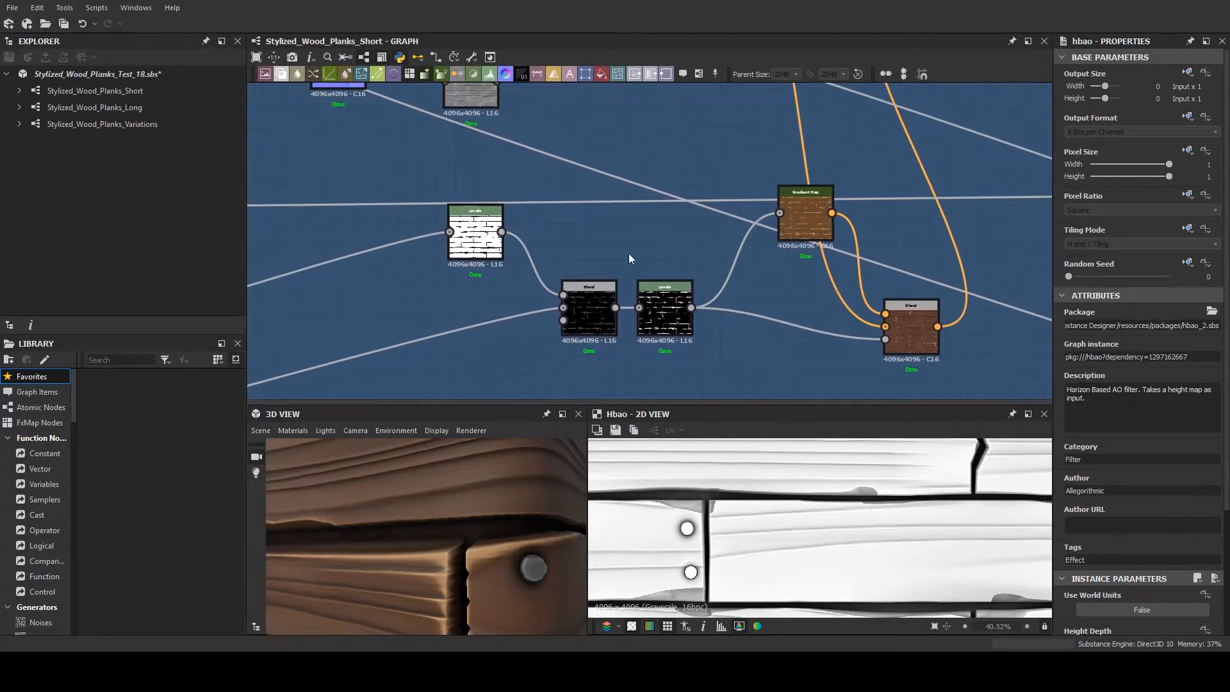
{"action": "middle_click_drag", "start_coordinate": [479, 245], "coordinate": [722, 261]}
- Examine the Curvature Smooth pair and how its Blend and Gradient Map connect within the Plank Albedo frame
{"action": "middle_click_drag", "start_coordinate": [656, 195], "coordinate": [546, 297]}
{"action": "scroll", "coordinate": [612, 211], "scroll_direction": "up", "scroll_amount": 1}
{"action": "scroll", "coordinate": [610, 257], "scroll_direction": "down", "scroll_amount": 2}
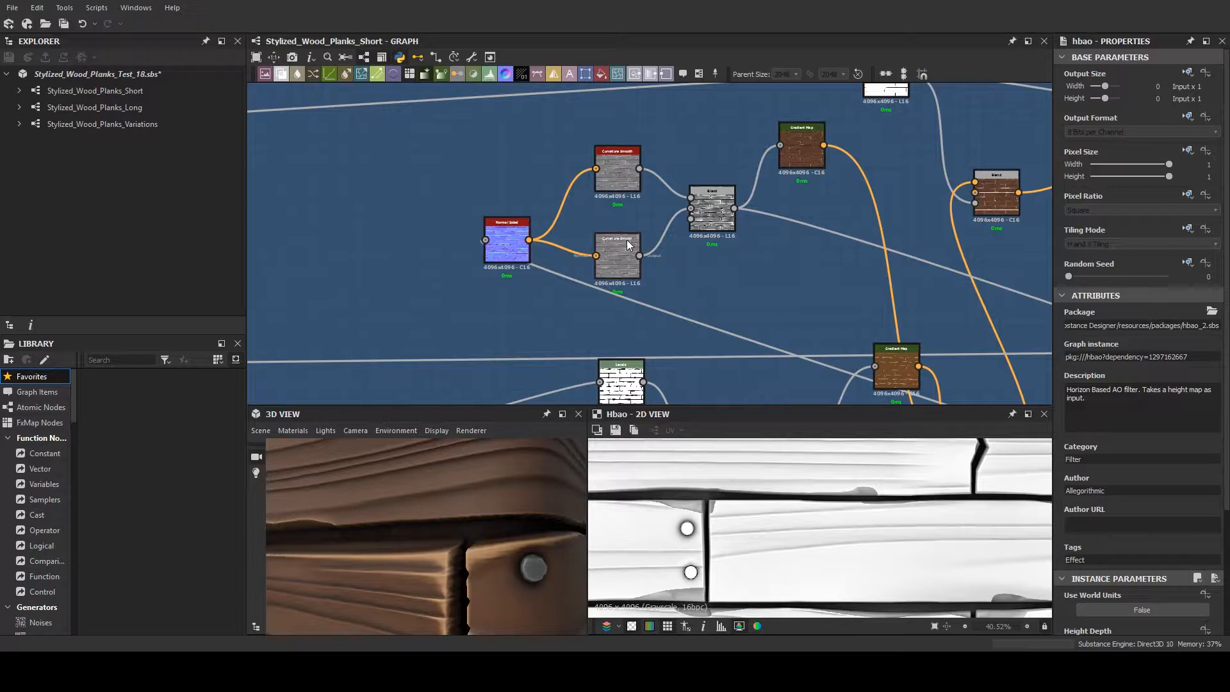
{"action": "left_click", "coordinate": [631, 183]}
{"action": "scroll", "coordinate": [652, 232], "scroll_direction": "down", "scroll_amount": 2}
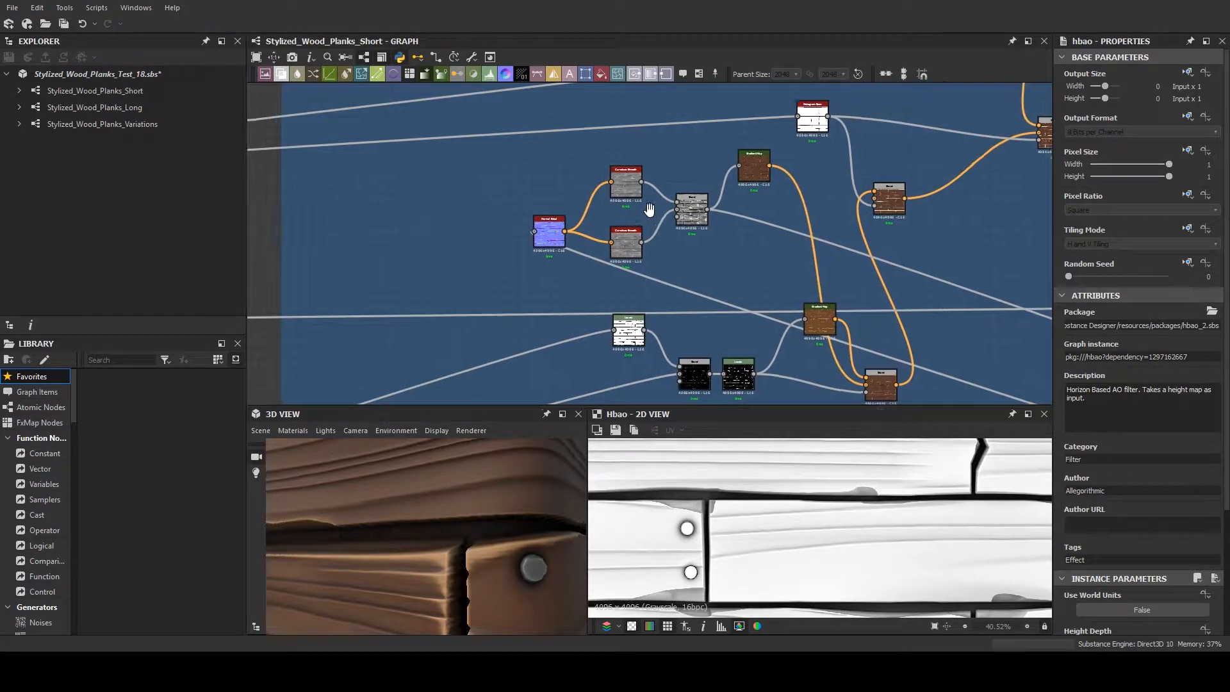
{"action": "middle_click_drag", "start_coordinate": [653, 208], "coordinate": [563, 198]}
{"action": "scroll", "coordinate": [609, 228], "scroll_direction": "down", "scroll_amount": 1}
{"action": "middle_click_drag", "start_coordinate": [623, 225], "coordinate": [537, 168]}
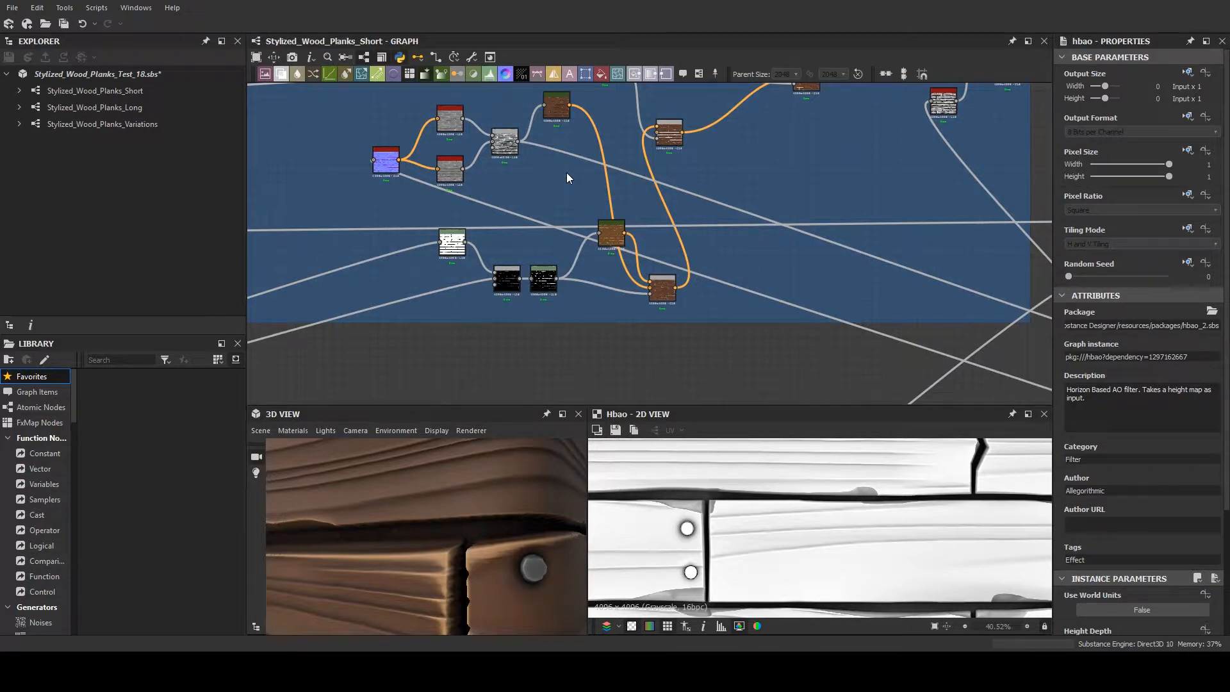
- Examine the upper grunge branch of the Plank Albedo frame up to its orange-brown gradient and final blends
{"action": "scroll", "coordinate": [561, 183], "scroll_direction": "down", "scroll_amount": 1}
{"action": "middle_click_drag", "start_coordinate": [561, 184], "coordinate": [782, 372]}
{"action": "scroll", "coordinate": [638, 251], "scroll_direction": "up", "scroll_amount": 3}
{"action": "scroll", "coordinate": [610, 182], "scroll_direction": "down", "scroll_amount": 1}
{"action": "middle_click_drag", "start_coordinate": [610, 182], "coordinate": [687, 251]}
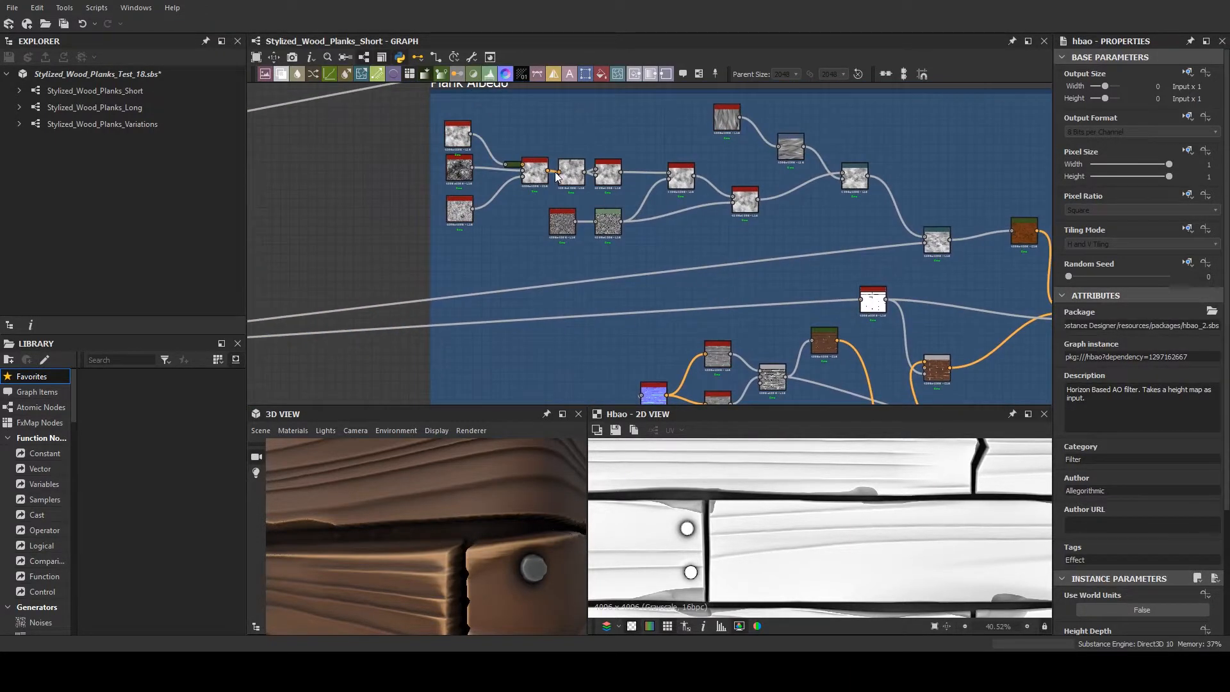
{"action": "scroll", "coordinate": [529, 164], "scroll_direction": "up", "scroll_amount": 7}
{"action": "scroll", "coordinate": [530, 169], "scroll_direction": "down", "scroll_amount": 2}
{"action": "scroll", "coordinate": [568, 187], "scroll_direction": "down", "scroll_amount": 4}
{"action": "middle_click_drag", "start_coordinate": [585, 214], "coordinate": [779, 239]}
{"action": "scroll", "coordinate": [780, 239], "scroll_direction": "down", "scroll_amount": 2}
{"action": "middle_click_drag", "start_coordinate": [1024, 307], "coordinate": [639, 196]}
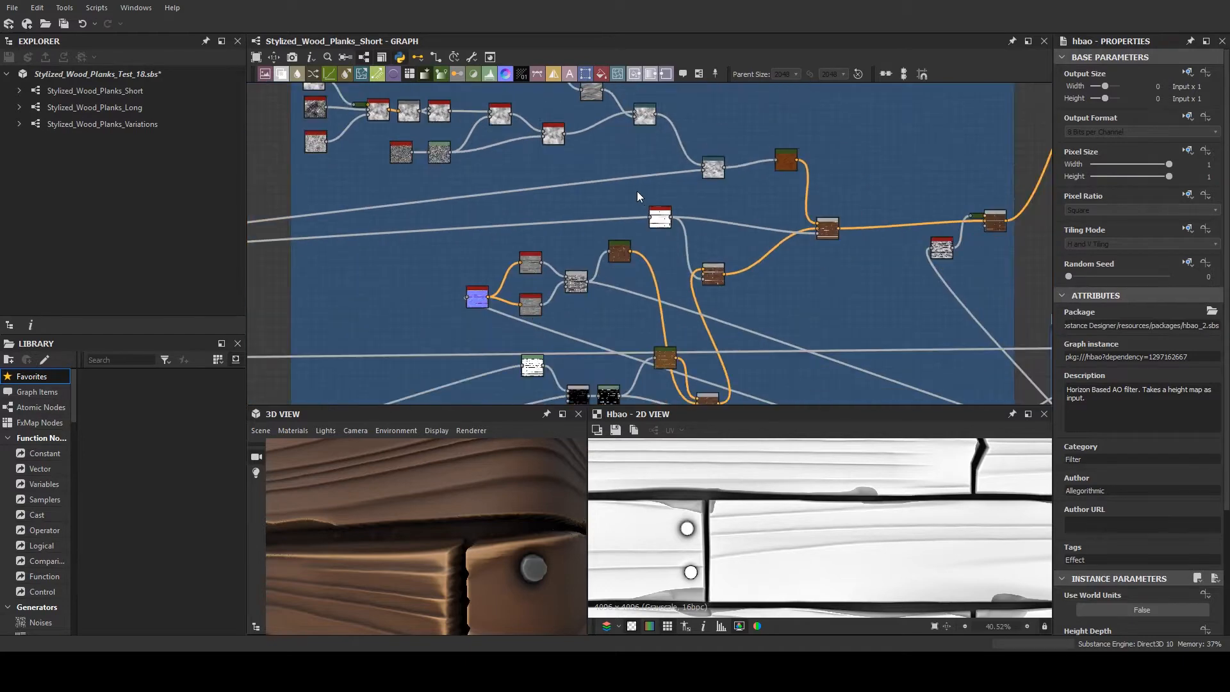
- Preview the Levels node that starts the lower Plank Albedo branch in the 2D view
{"action": "middle_click_drag", "start_coordinate": [565, 333], "coordinate": [484, 234]}
{"action": "middle_click_drag", "start_coordinate": [342, 195], "coordinate": [552, 203]}
{"action": "scroll", "coordinate": [552, 203], "scroll_direction": "down", "scroll_amount": 1}
{"action": "scroll", "coordinate": [770, 290], "scroll_direction": "down", "scroll_amount": 3}
{"action": "middle_click_drag", "start_coordinate": [770, 301], "coordinate": [566, 320]}
{"action": "scroll", "coordinate": [563, 246], "scroll_direction": "up", "scroll_amount": 3}
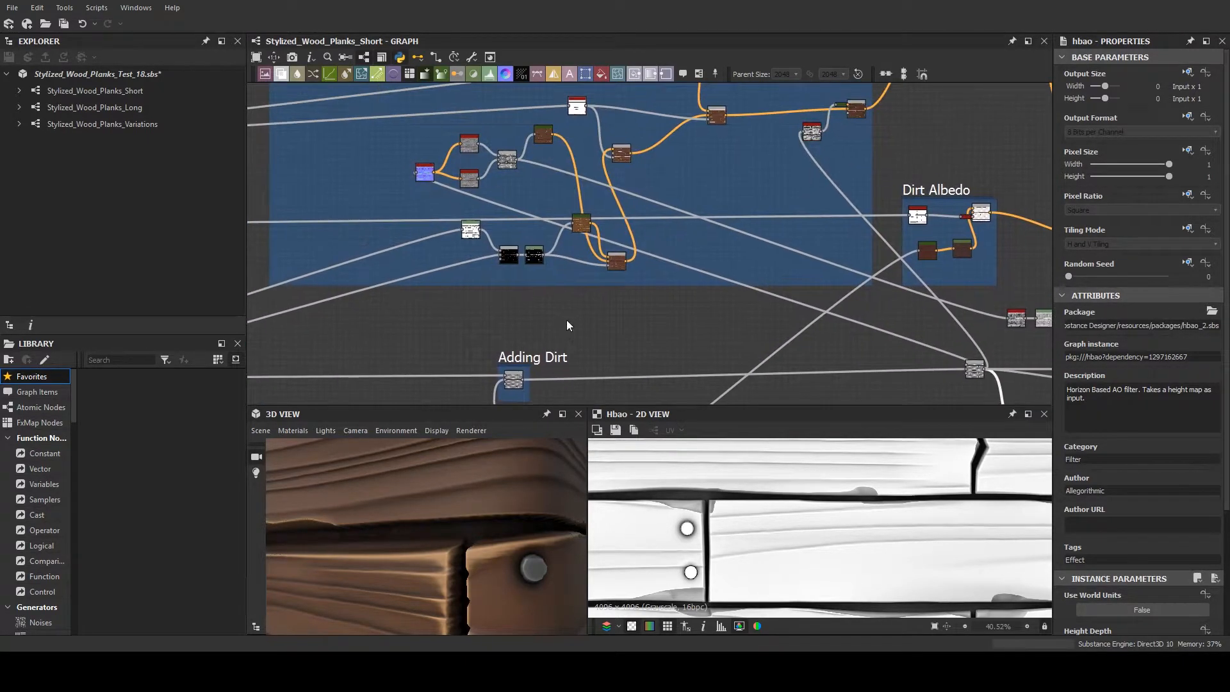
{"action": "middle_click_drag", "start_coordinate": [556, 222], "coordinate": [574, 324]}
{"action": "scroll", "coordinate": [540, 340], "scroll_direction": "up", "scroll_amount": 5}
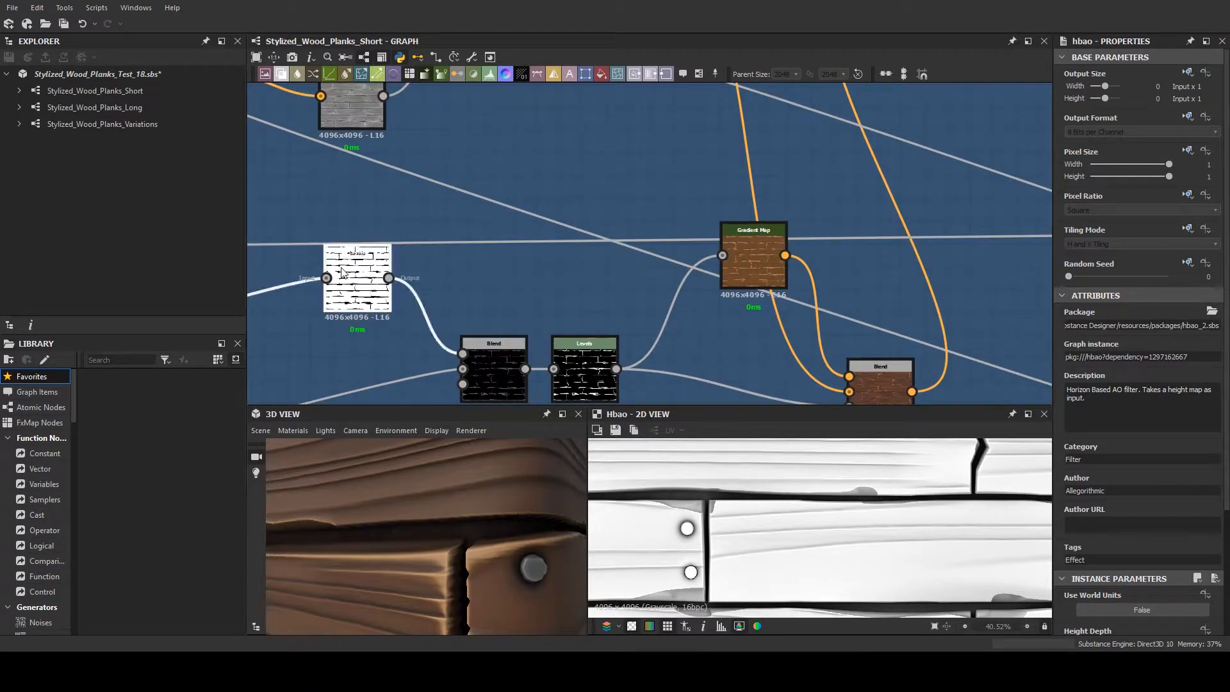
{"action": "left_click", "coordinate": [383, 274]}
{"action": "scroll", "coordinate": [383, 274], "scroll_direction": "down", "scroll_amount": 2}
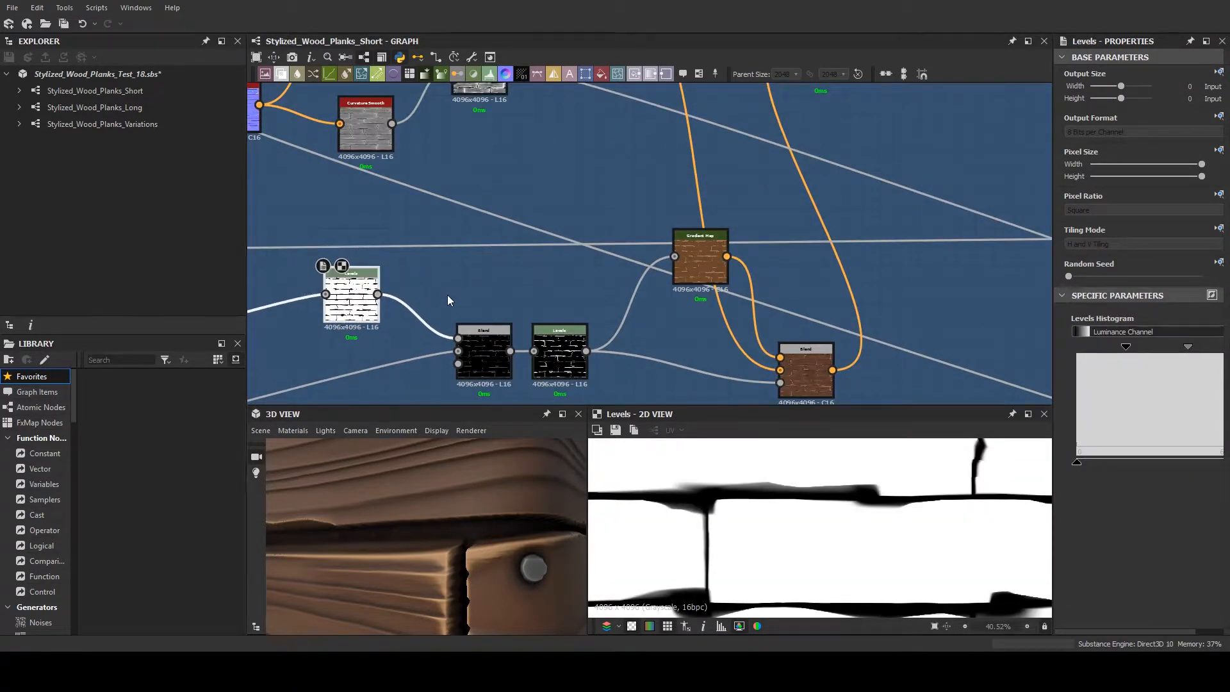
- Examine the first Levels node of the lower Plank Albedo branch and its full plank mask in the 2D view
{"action": "scroll", "coordinate": [467, 277], "scroll_direction": "down", "scroll_amount": 3}
{"action": "middle_click_drag", "start_coordinate": [468, 276], "coordinate": [729, 282]}
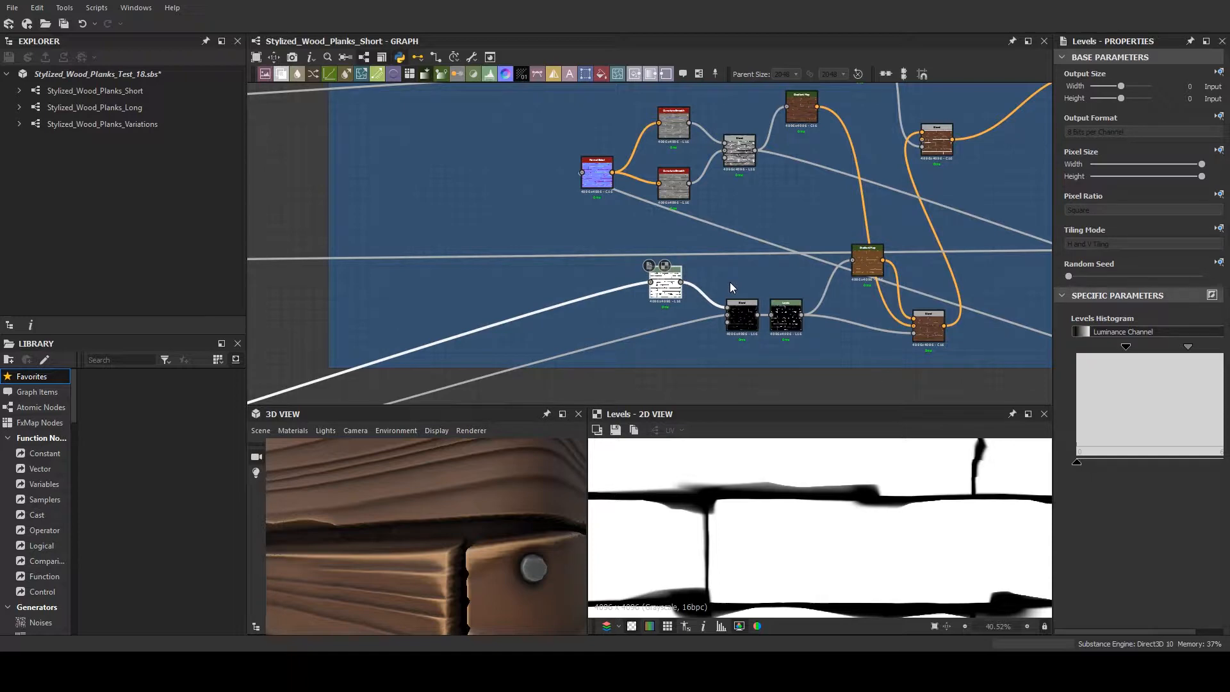
{"action": "scroll", "coordinate": [778, 292], "scroll_direction": "up", "scroll_amount": 6}
{"action": "middle_click_drag", "start_coordinate": [716, 264], "coordinate": [588, 201]}
{"action": "scroll", "coordinate": [588, 201], "scroll_direction": "down", "scroll_amount": 1}
{"action": "middle_click_drag", "start_coordinate": [482, 184], "coordinate": [515, 200]}
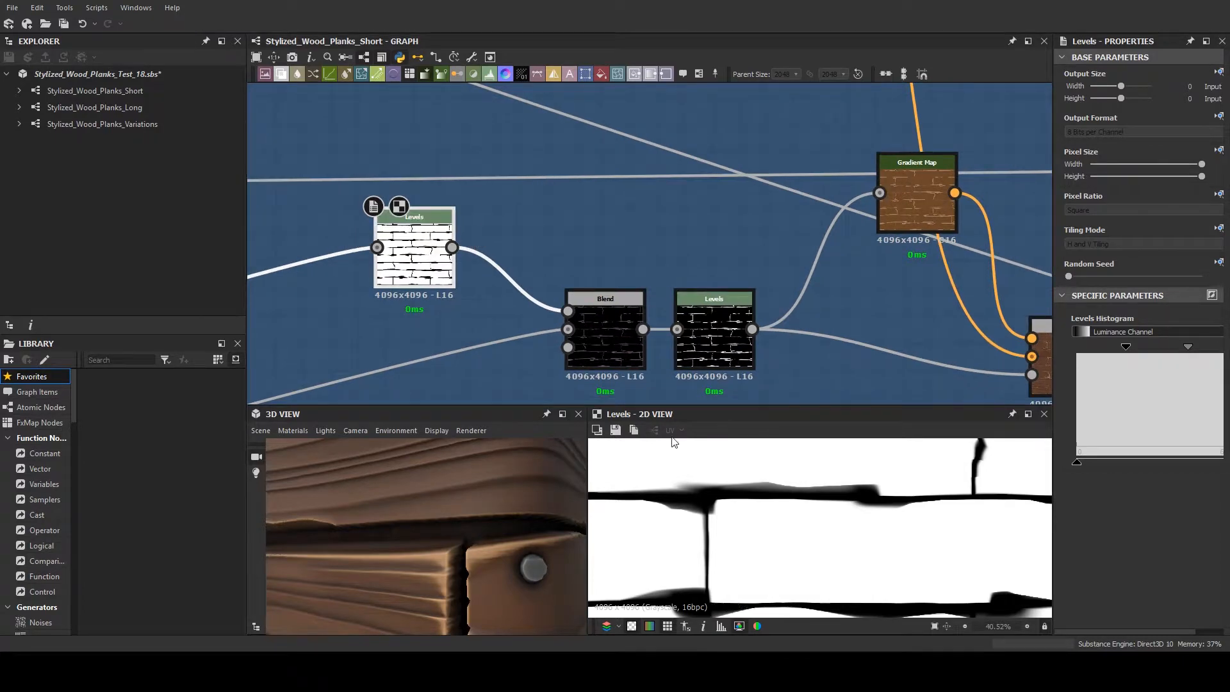
{"action": "scroll", "coordinate": [839, 525], "scroll_direction": "down", "scroll_amount": 8}
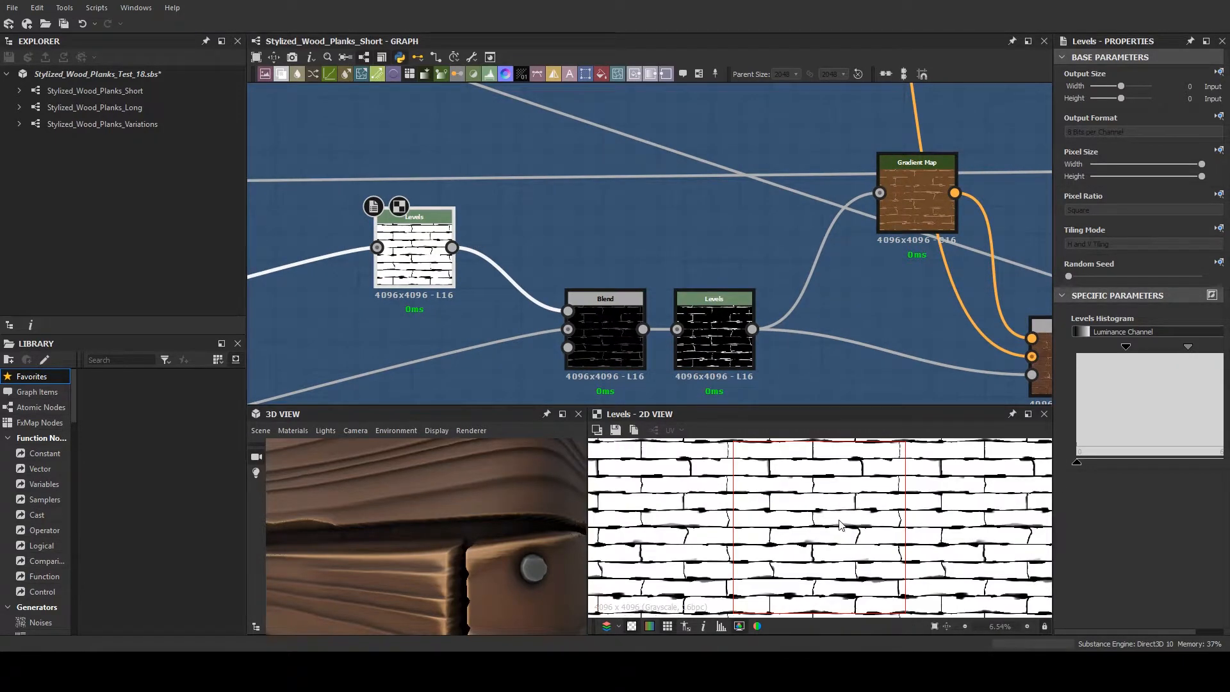
{"action": "scroll", "coordinate": [839, 526], "scroll_direction": "up", "scroll_amount": 1}
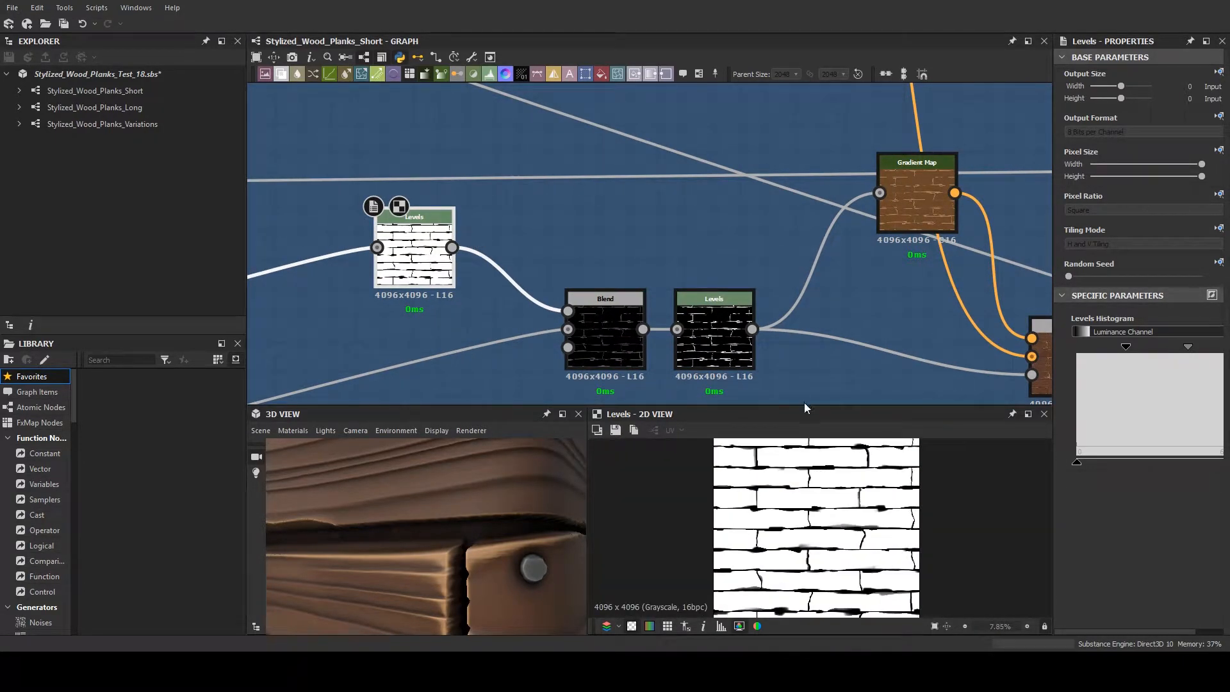
- Enlarge the 3D and 2D views, and preview the lower branch's Subtract Blend and the Levels node after it
{"action": "left_click_drag", "start_coordinate": [805, 406], "coordinate": [793, 328]}
{"action": "middle_click_drag", "start_coordinate": [689, 245], "coordinate": [668, 146]}
{"action": "double_click", "coordinate": [556, 231]}
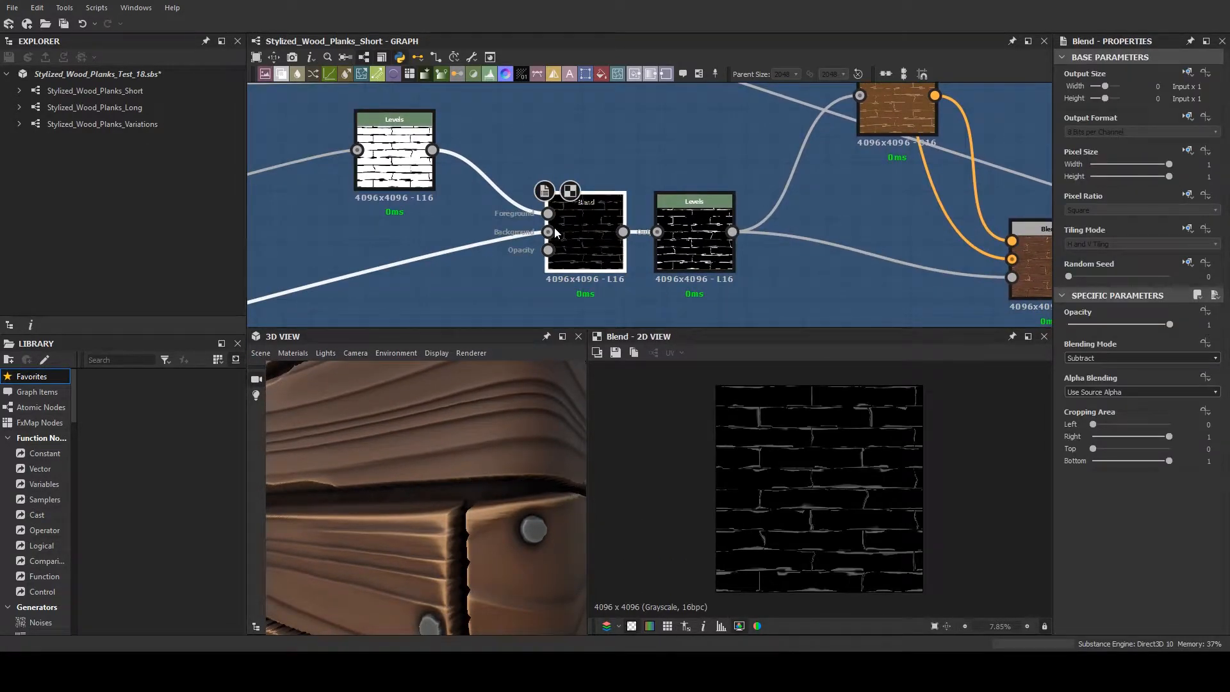
{"action": "double_click", "coordinate": [710, 240]}
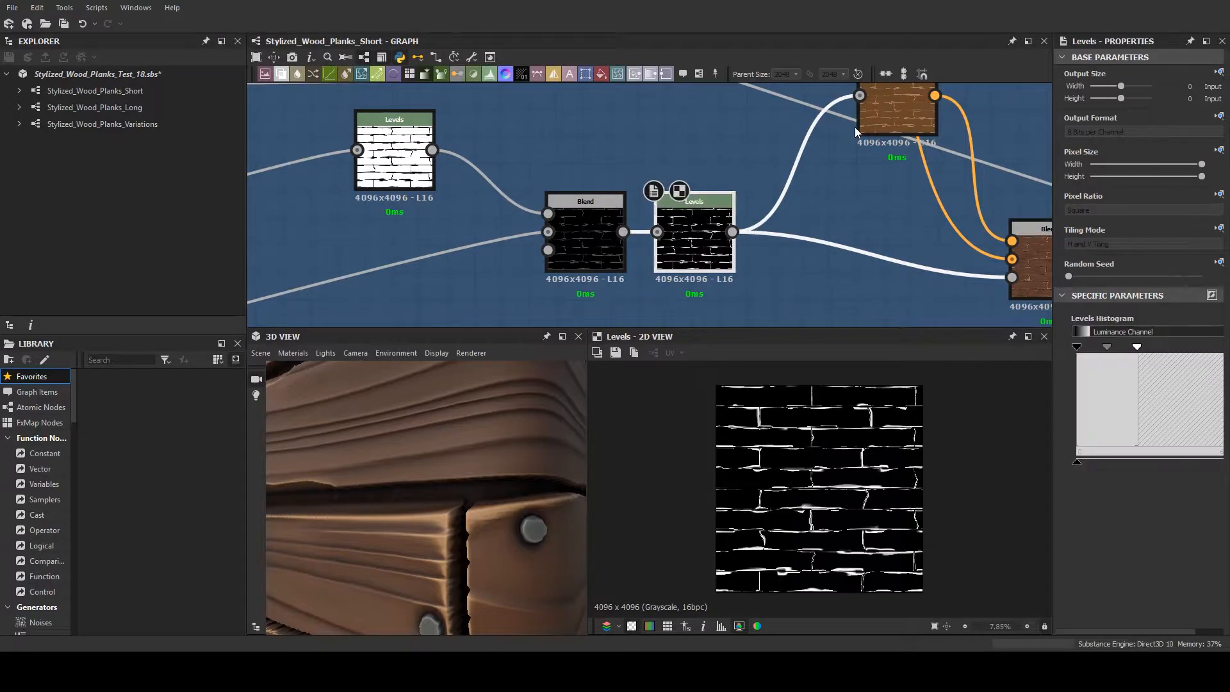
{"action": "scroll", "coordinate": [832, 490], "scroll_direction": "up", "scroll_amount": 3}
- Preview the Normal Sobel node and the brown Gradient Map of the curvature branch in the 2D view
{"action": "middle_click_drag", "start_coordinate": [826, 221], "coordinate": [816, 436]}
{"action": "scroll", "coordinate": [810, 385], "scroll_direction": "down", "scroll_amount": 2}
{"action": "scroll", "coordinate": [777, 267], "scroll_direction": "down", "scroll_amount": 7}
{"action": "scroll", "coordinate": [771, 238], "scroll_direction": "up", "scroll_amount": 5}
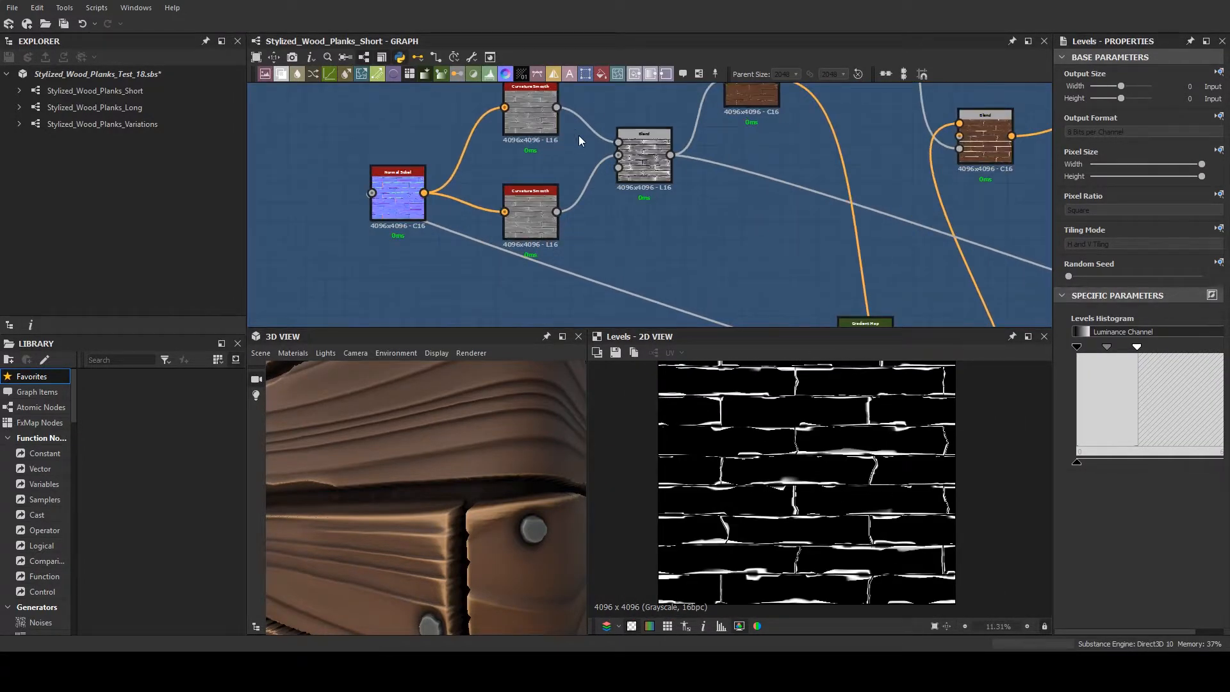
{"action": "scroll", "coordinate": [578, 136], "scroll_direction": "up", "scroll_amount": 3}
{"action": "double_click", "coordinate": [371, 263]}
- Preview the curvature branch's Normal Sobel node again and examine its plank normals up close
{"action": "scroll", "coordinate": [707, 214], "scroll_direction": "down", "scroll_amount": 2}
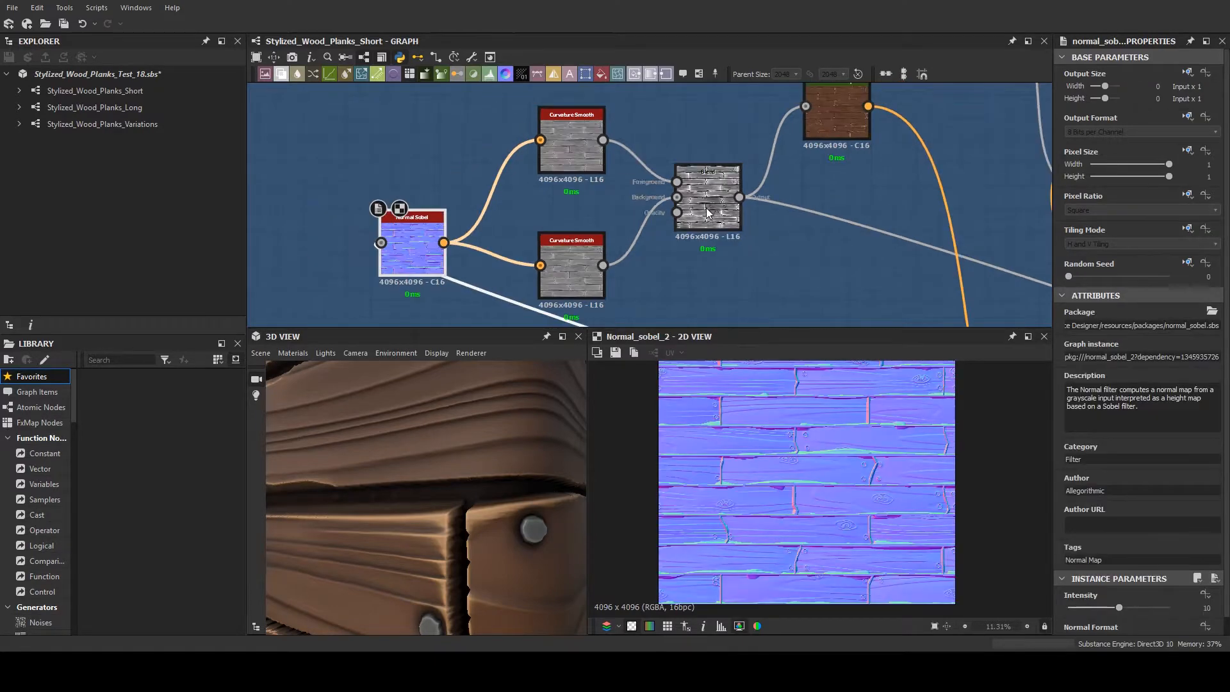
{"action": "middle_click_drag", "start_coordinate": [757, 197], "coordinate": [606, 30]}
{"action": "double_click", "coordinate": [768, 178]}
{"action": "scroll", "coordinate": [713, 221], "scroll_direction": "down", "scroll_amount": 2}
{"action": "scroll", "coordinate": [711, 221], "scroll_direction": "down", "scroll_amount": 1}
{"action": "scroll", "coordinate": [630, 166], "scroll_direction": "down", "scroll_amount": 4}
{"action": "middle_click_drag", "start_coordinate": [631, 167], "coordinate": [581, 224]}
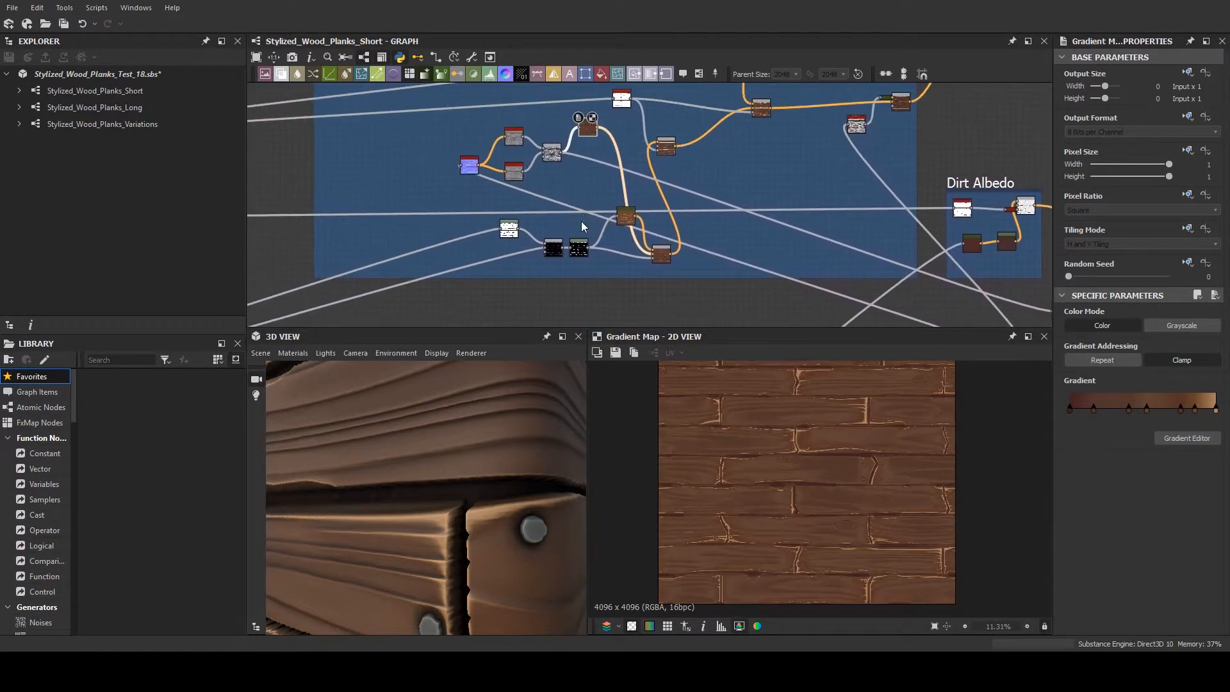
{"action": "scroll", "coordinate": [488, 153], "scroll_direction": "up", "scroll_amount": 6}
{"action": "scroll", "coordinate": [408, 191], "scroll_direction": "down", "scroll_amount": 3}
{"action": "double_click", "coordinate": [414, 193]}
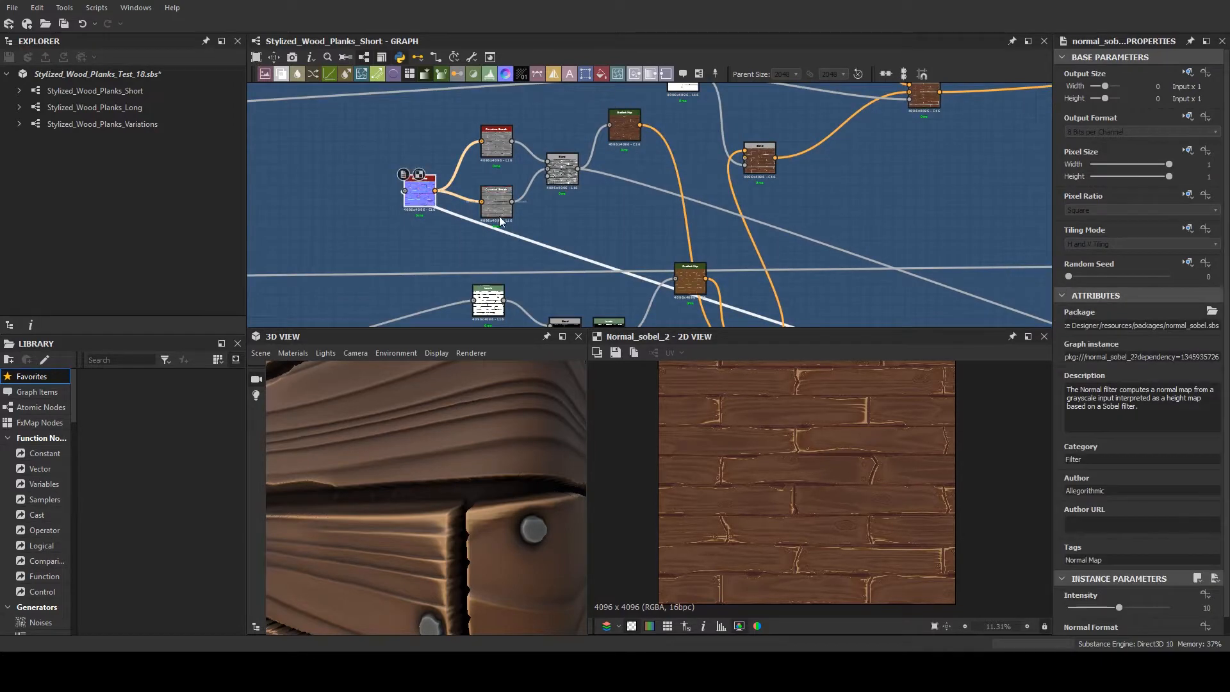
{"action": "scroll", "coordinate": [497, 178], "scroll_direction": "up", "scroll_amount": 2}
{"action": "scroll", "coordinate": [454, 171], "scroll_direction": "up", "scroll_amount": 3}
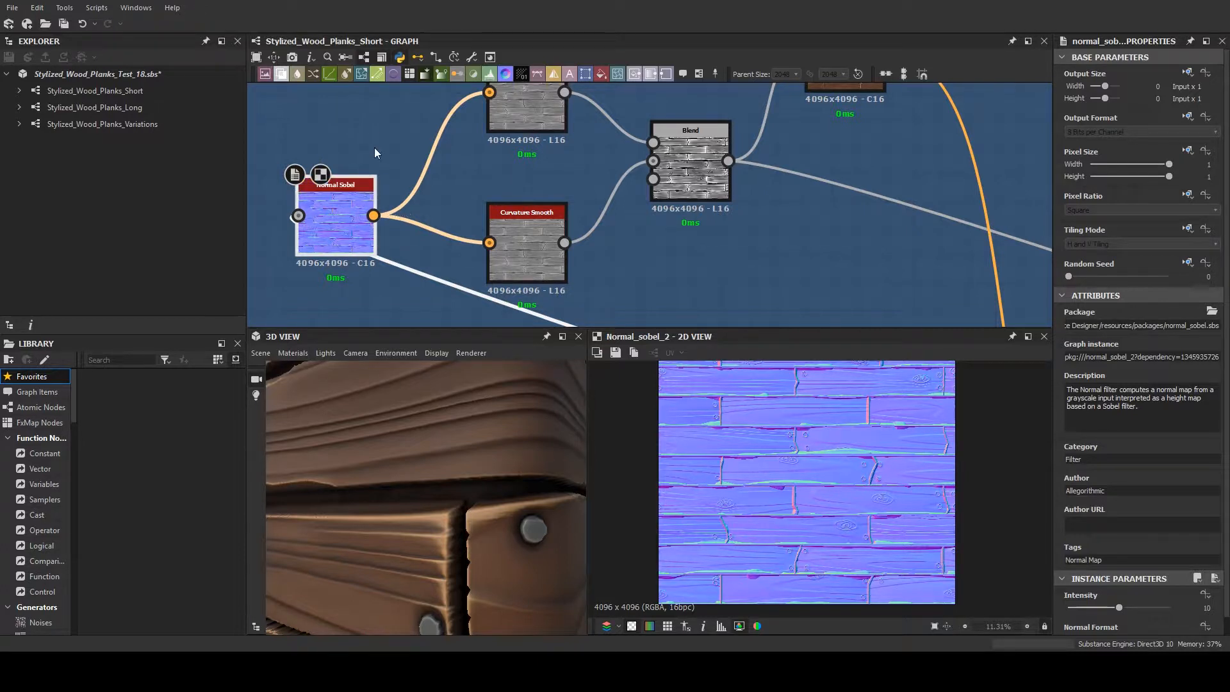
{"action": "middle_click_drag", "start_coordinate": [376, 146], "coordinate": [379, 154]}
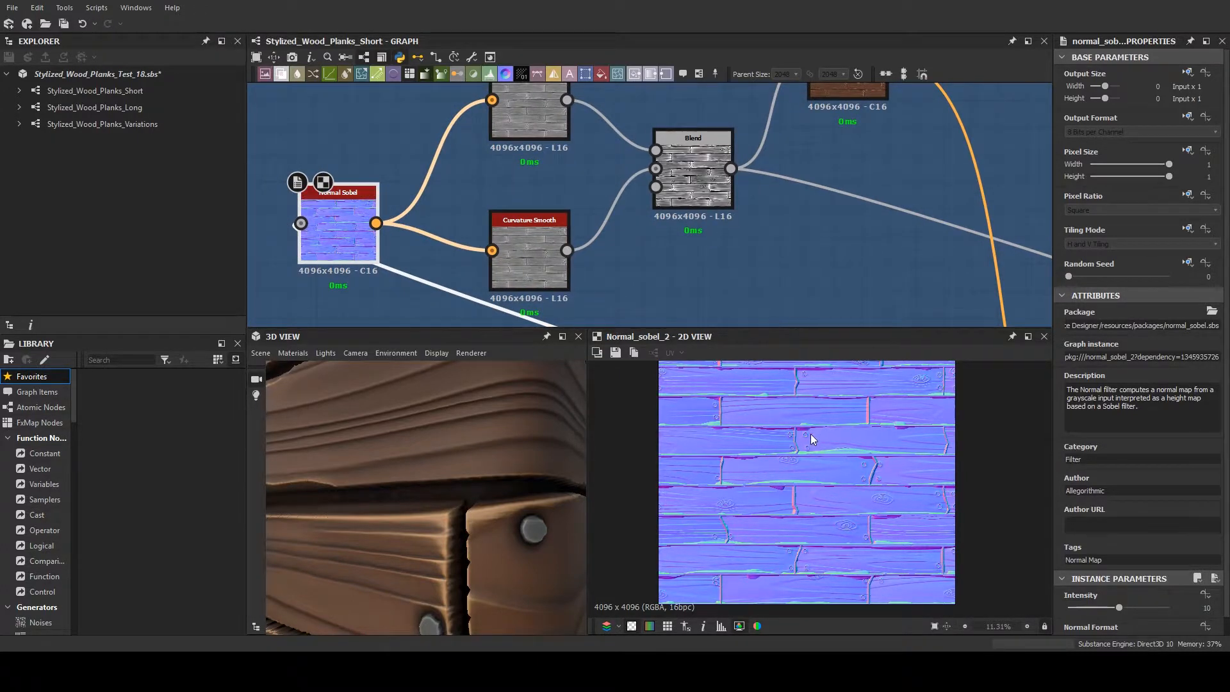
{"action": "scroll", "coordinate": [809, 434], "scroll_direction": "up", "scroll_amount": 5}
{"action": "middle_click_drag", "start_coordinate": [568, 197], "coordinate": [590, 235]}
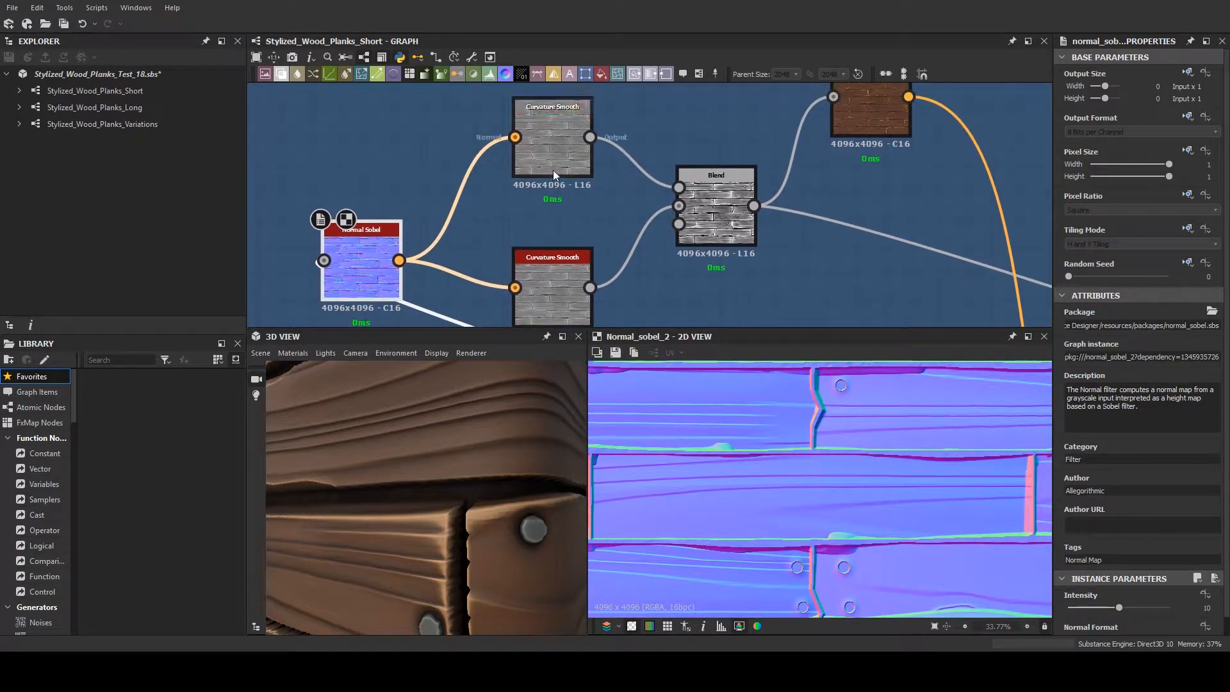
- Move the Normal Sobel node level with the gap between the two Curvature Smooth nodes and preview both curvature maps
{"action": "left_click_drag", "start_coordinate": [353, 239], "coordinate": [316, 184]}
{"action": "double_click", "coordinate": [563, 145]}
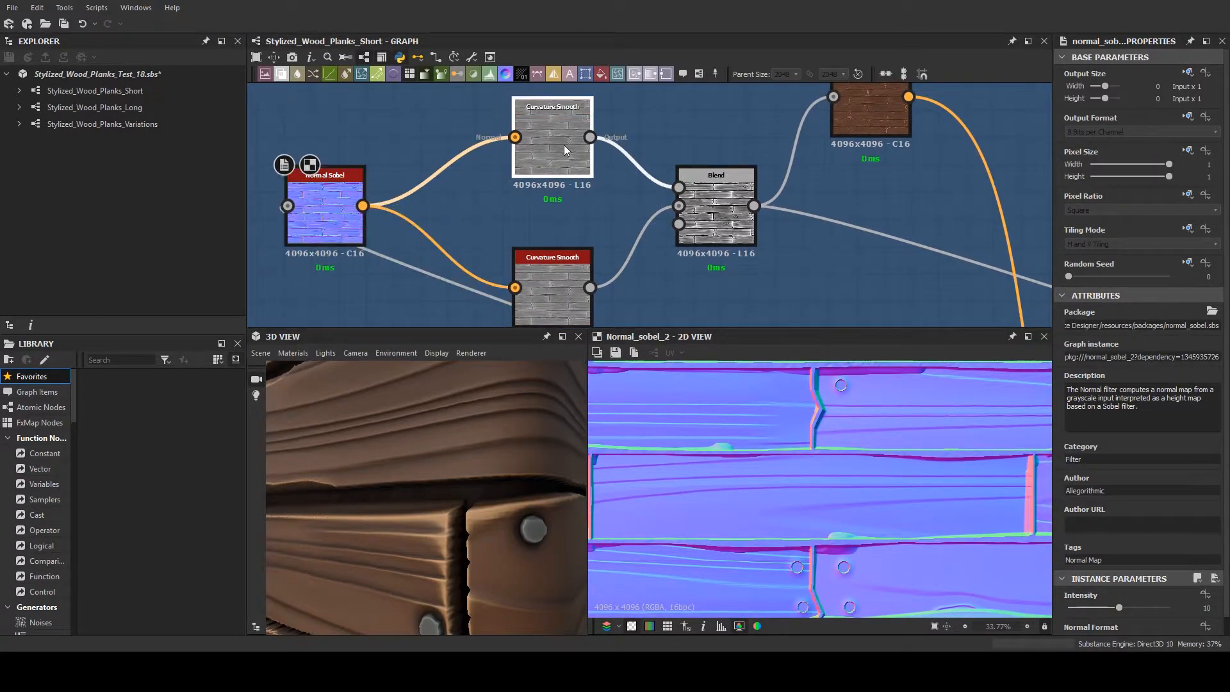
{"action": "scroll", "coordinate": [759, 420], "scroll_direction": "up", "scroll_amount": 3}
{"action": "scroll", "coordinate": [813, 436], "scroll_direction": "up", "scroll_amount": 2}
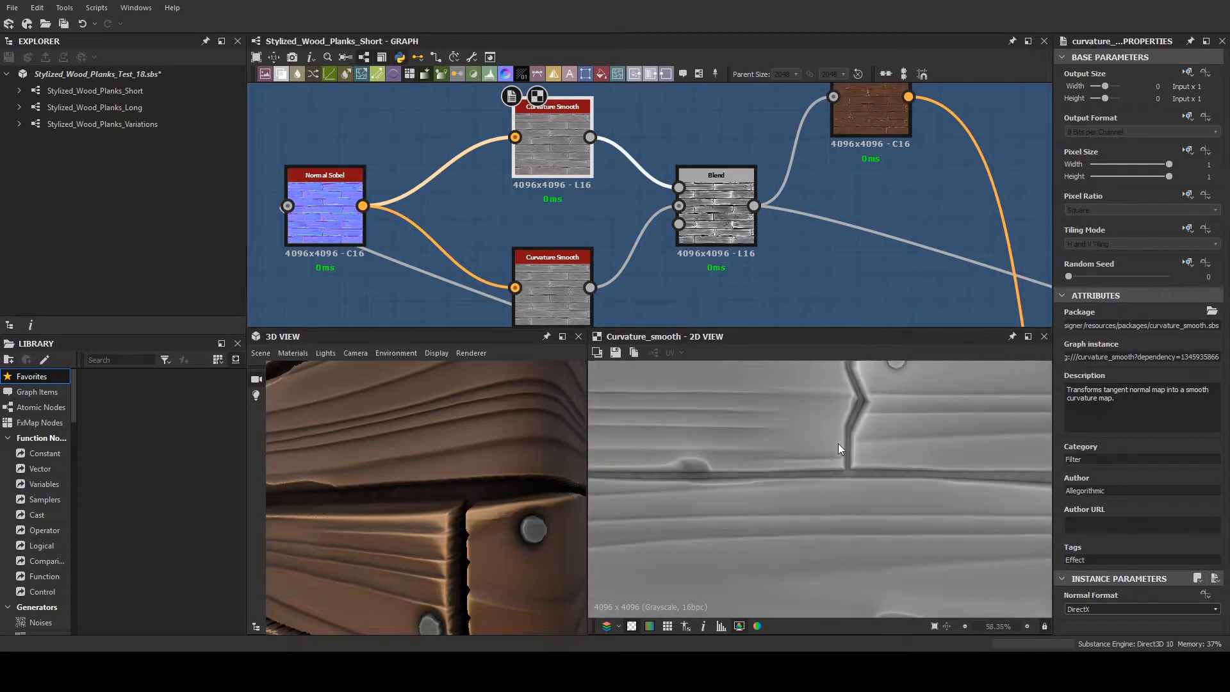
{"action": "left_click", "coordinate": [545, 301]}
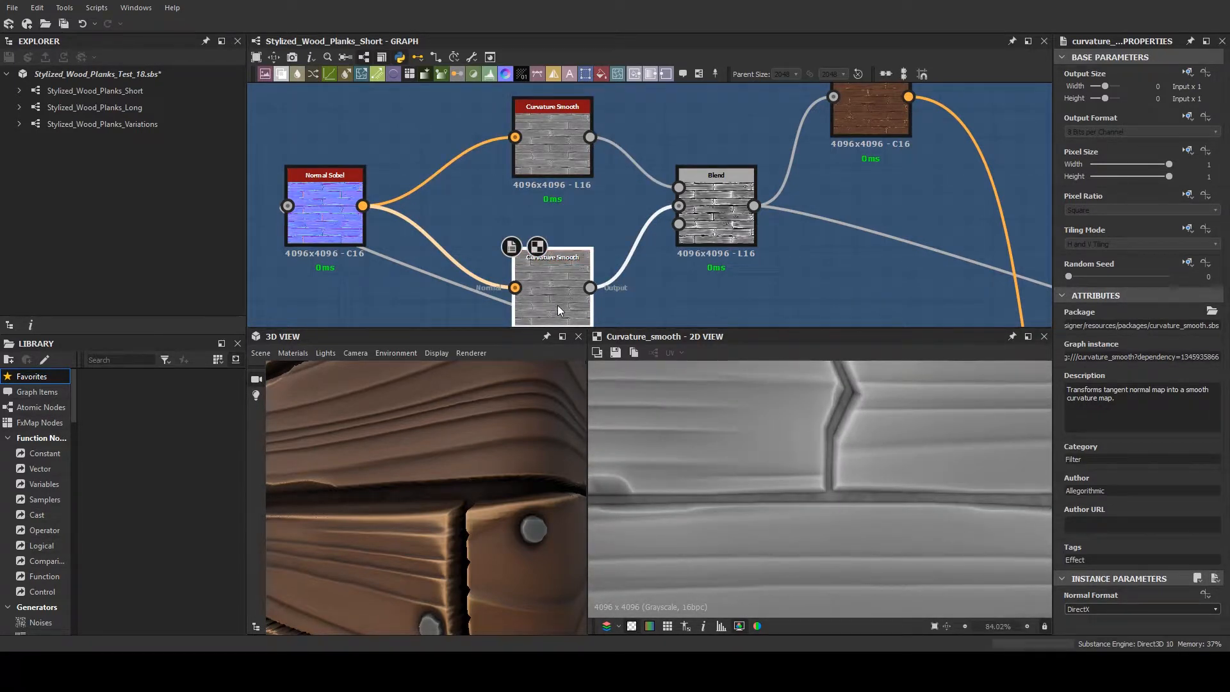
- Preview the Add Sub Blend of the two Curvature Smooth nodes and inspect its plank edges up close
{"action": "left_click_drag", "start_coordinate": [737, 238], "coordinate": [728, 239]}
{"action": "scroll", "coordinate": [840, 403], "scroll_direction": "down", "scroll_amount": 5}
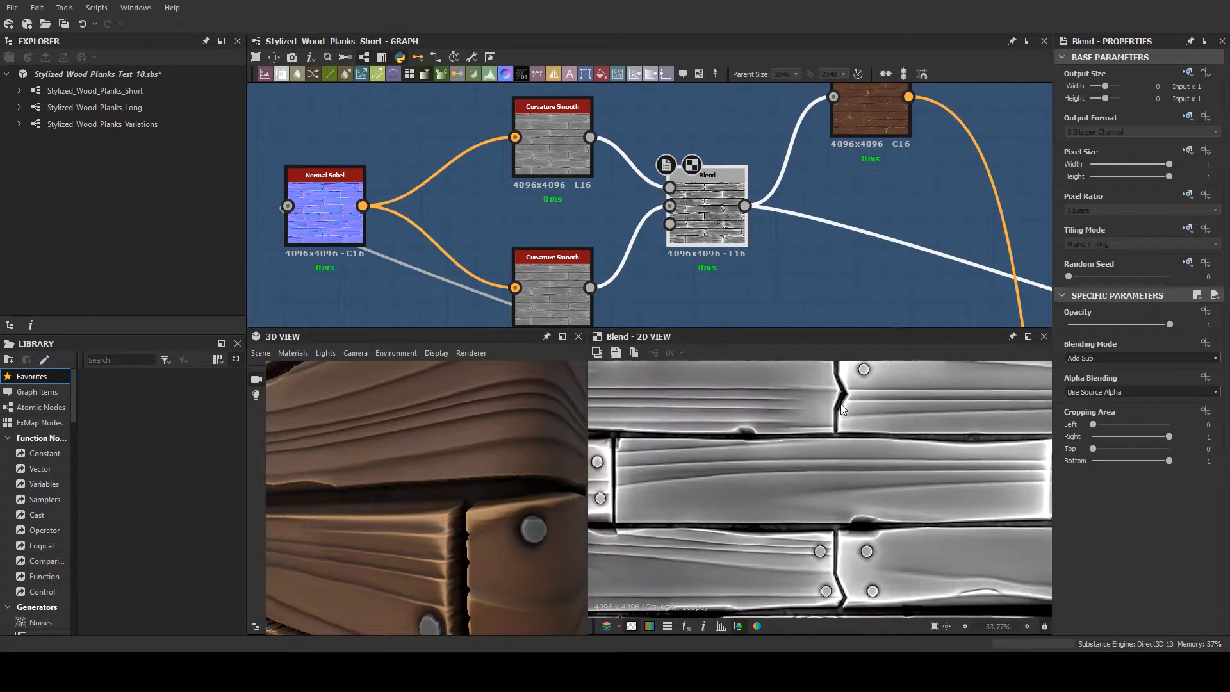
{"action": "scroll", "coordinate": [835, 274], "scroll_direction": "down", "scroll_amount": 2}
{"action": "scroll", "coordinate": [879, 427], "scroll_direction": "down", "scroll_amount": 2}
{"action": "scroll", "coordinate": [777, 454], "scroll_direction": "up", "scroll_amount": 4}
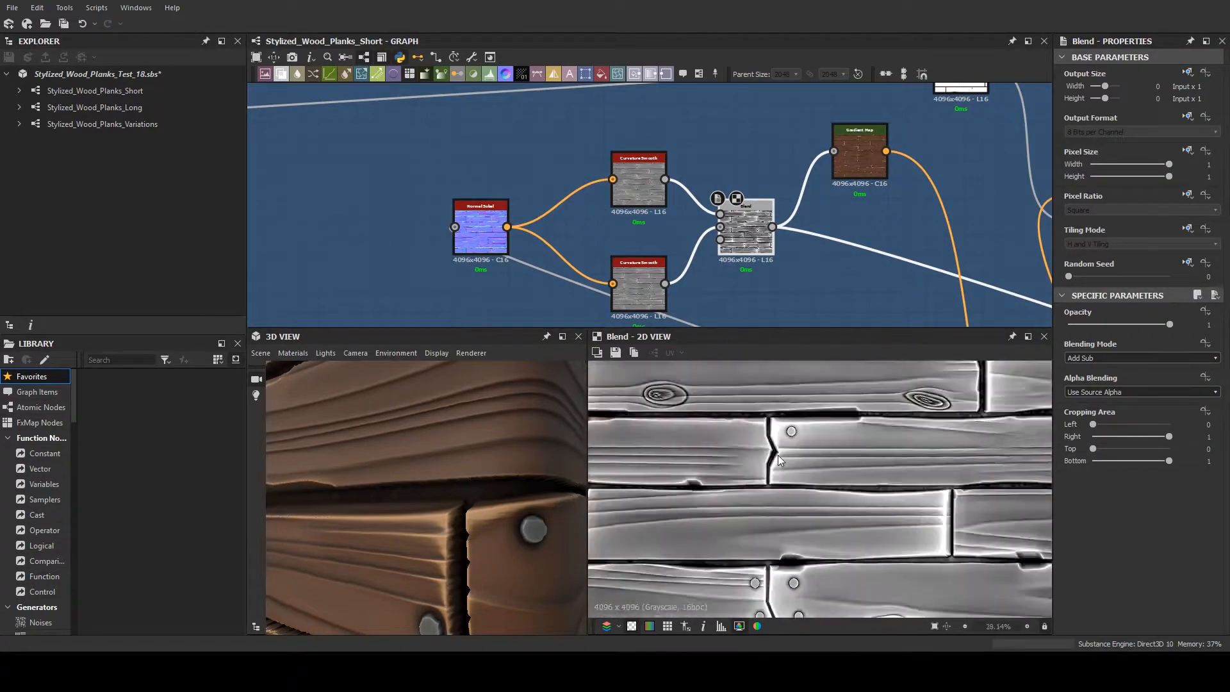
{"action": "middle_click_drag", "start_coordinate": [855, 424], "coordinate": [755, 456]}
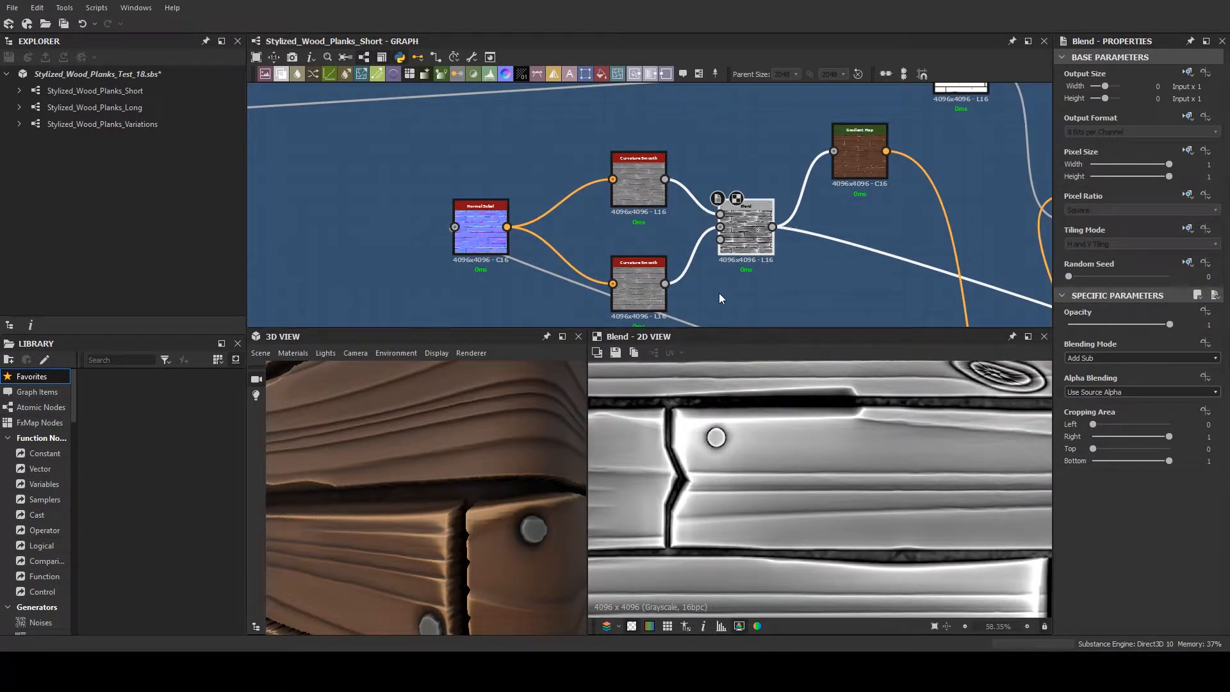
- Examine the Add Sub Blend's connections in the curvature branch and its contrast across the planks in the 2D view
{"action": "middle_click_drag", "start_coordinate": [724, 310], "coordinate": [645, 280]}
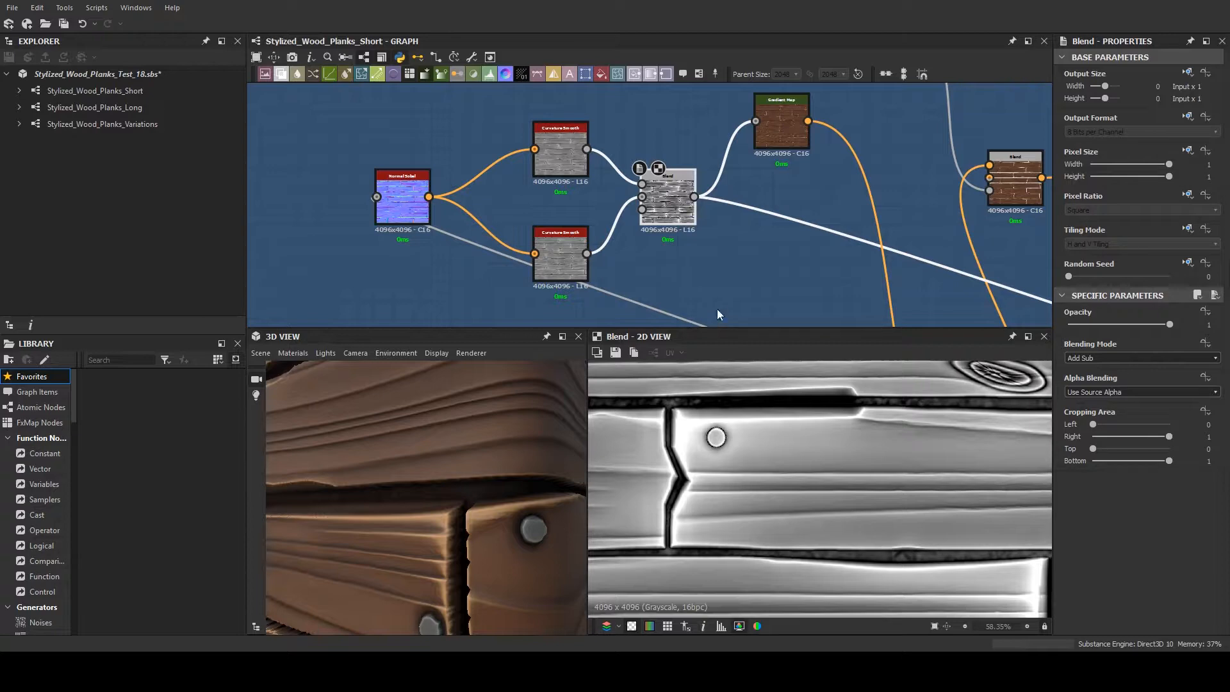
{"action": "scroll", "coordinate": [716, 295], "scroll_direction": "up", "scroll_amount": 1}
{"action": "scroll", "coordinate": [716, 295], "scroll_direction": "down", "scroll_amount": 1}
{"action": "middle_click_drag", "start_coordinate": [714, 275], "coordinate": [700, 296]}
{"action": "scroll", "coordinate": [699, 296], "scroll_direction": "down", "scroll_amount": 1}
{"action": "scroll", "coordinate": [698, 286], "scroll_direction": "down", "scroll_amount": 1}
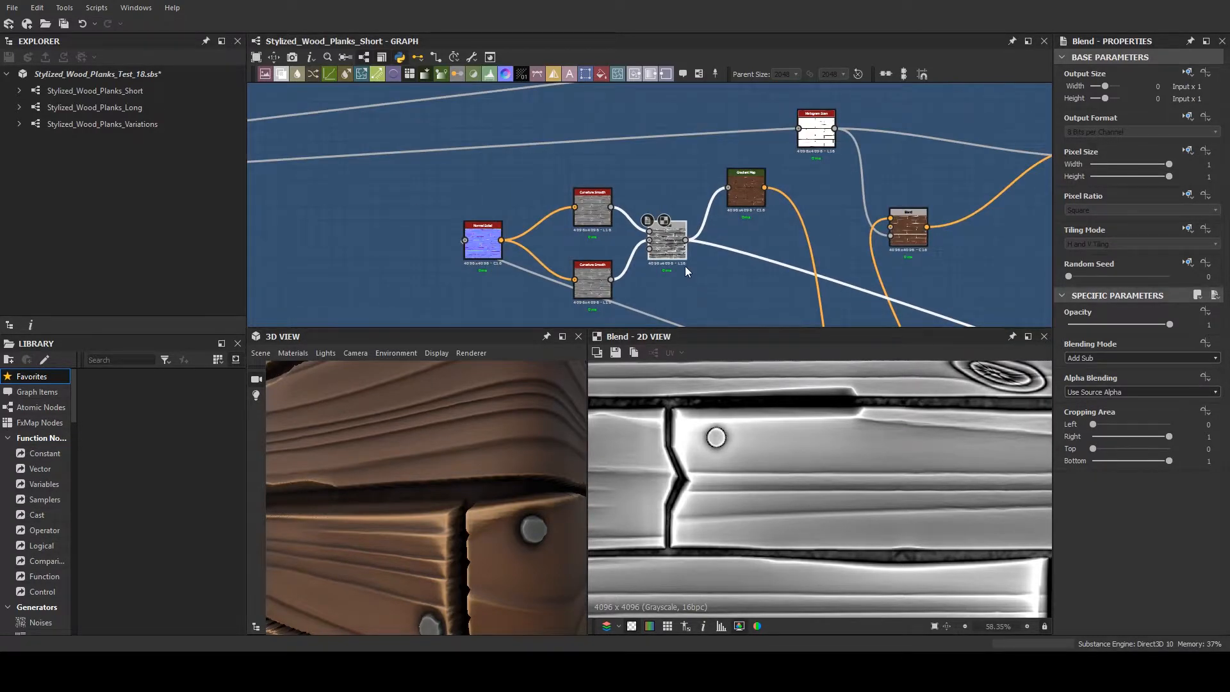
{"action": "scroll", "coordinate": [689, 282], "scroll_direction": "up", "scroll_amount": 1}
{"action": "scroll", "coordinate": [716, 381], "scroll_direction": "up", "scroll_amount": 1}
{"action": "scroll", "coordinate": [733, 399], "scroll_direction": "down", "scroll_amount": 8}
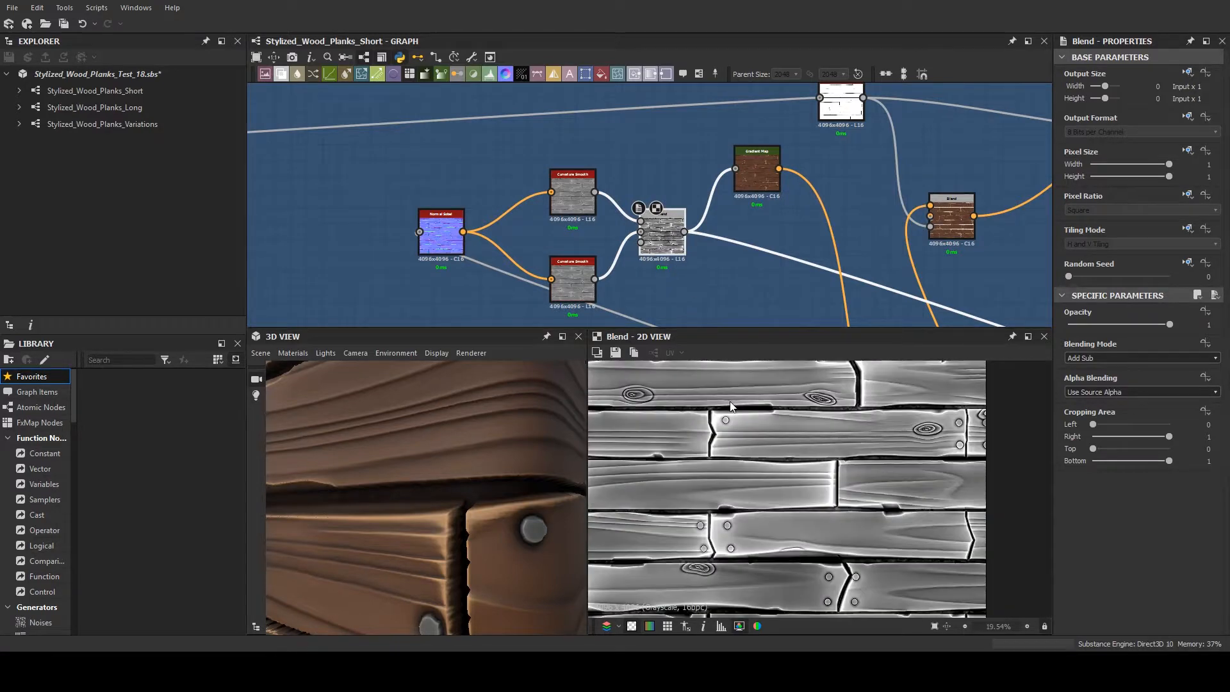
{"action": "scroll", "coordinate": [809, 447], "scroll_direction": "up", "scroll_amount": 1}
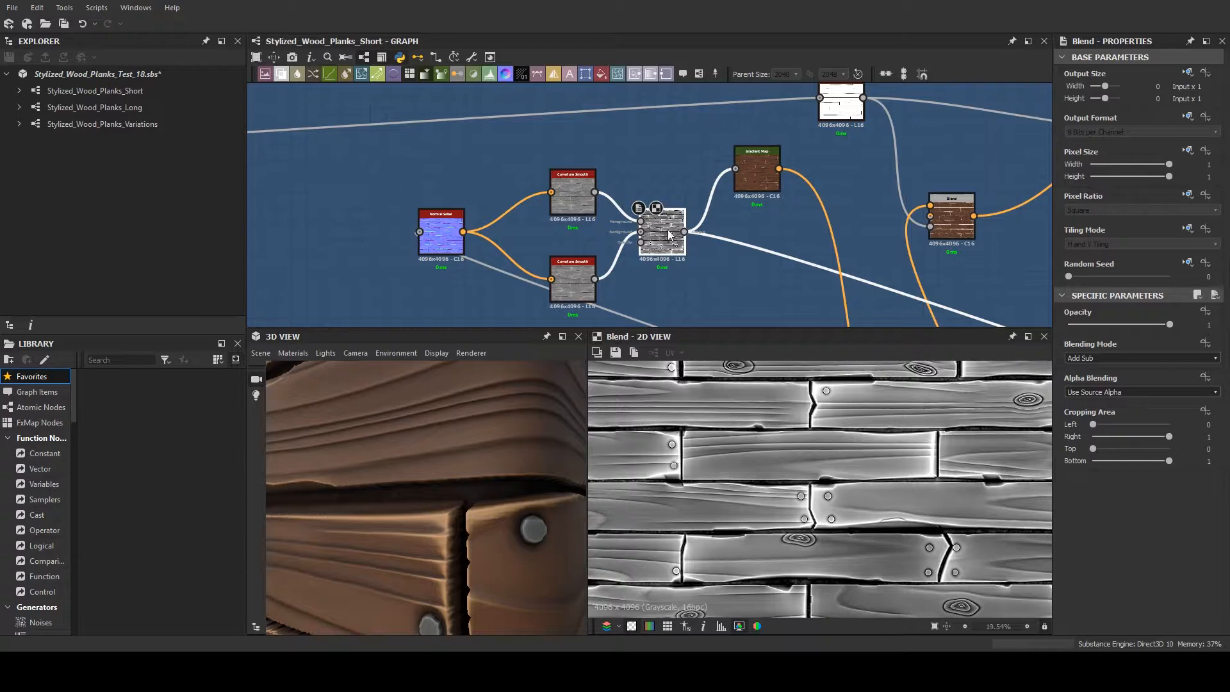
- Inspect the plank edges, cracks and nails on the 3D model from different distances
{"action": "scroll", "coordinate": [464, 441], "scroll_direction": "down", "scroll_amount": 5}
{"action": "left_click_drag", "start_coordinate": [463, 442], "coordinate": [511, 468]}
{"action": "scroll", "coordinate": [470, 436], "scroll_direction": "up", "scroll_amount": 5}
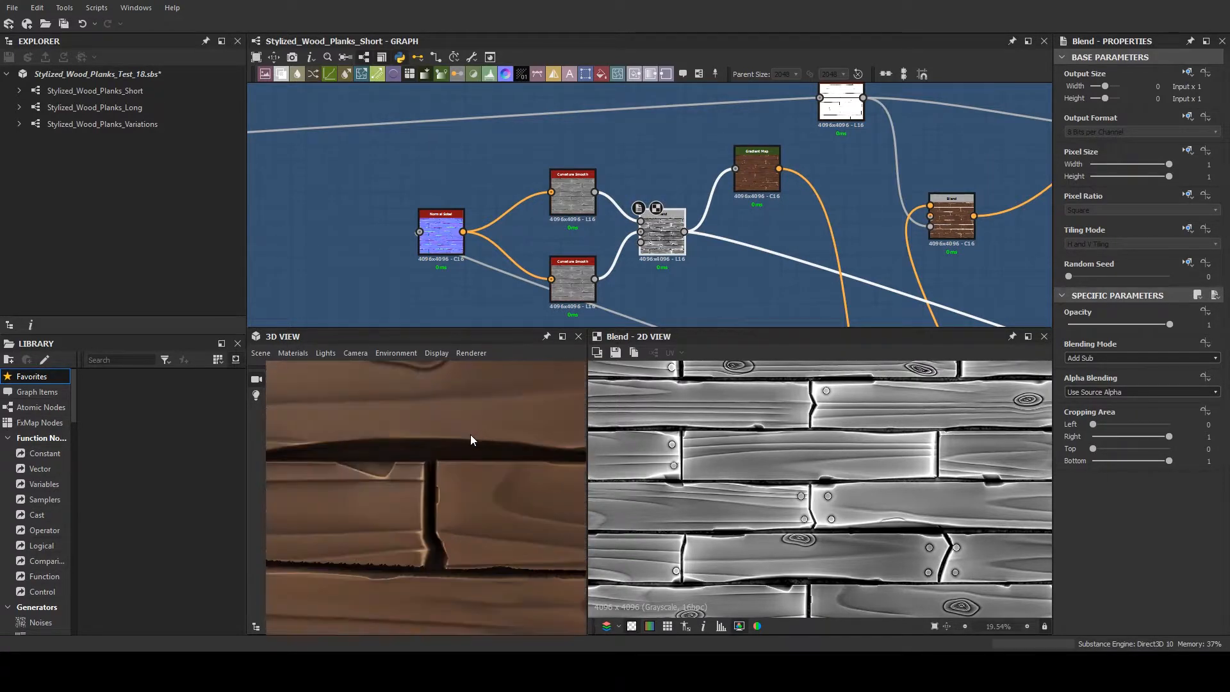
{"action": "middle_click_drag", "start_coordinate": [470, 434], "coordinate": [472, 524]}
{"action": "scroll", "coordinate": [470, 521], "scroll_direction": "down", "scroll_amount": 5}
{"action": "left_click_drag", "start_coordinate": [461, 501], "coordinate": [430, 478]}
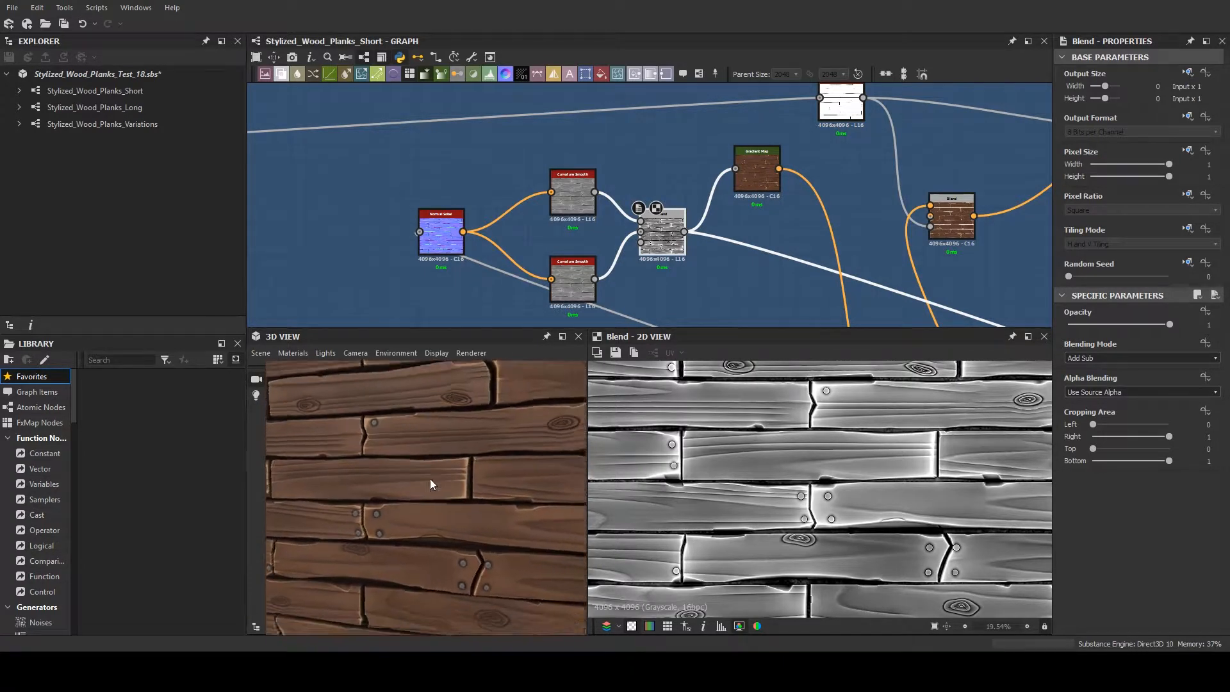
{"action": "scroll", "coordinate": [459, 475], "scroll_direction": "up", "scroll_amount": 3}
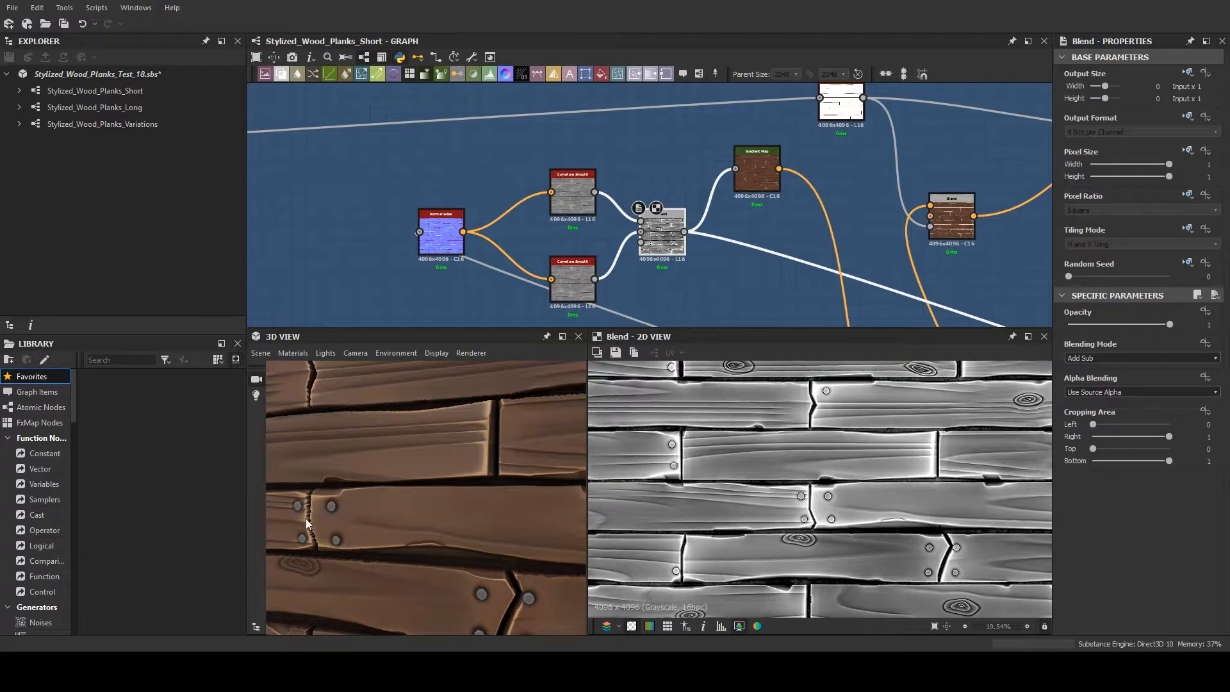
- Preview the curvature branch's brown Gradient Map over the full tile and examine its place in the Plank Albedo frame
{"action": "double_click", "coordinate": [757, 178]}
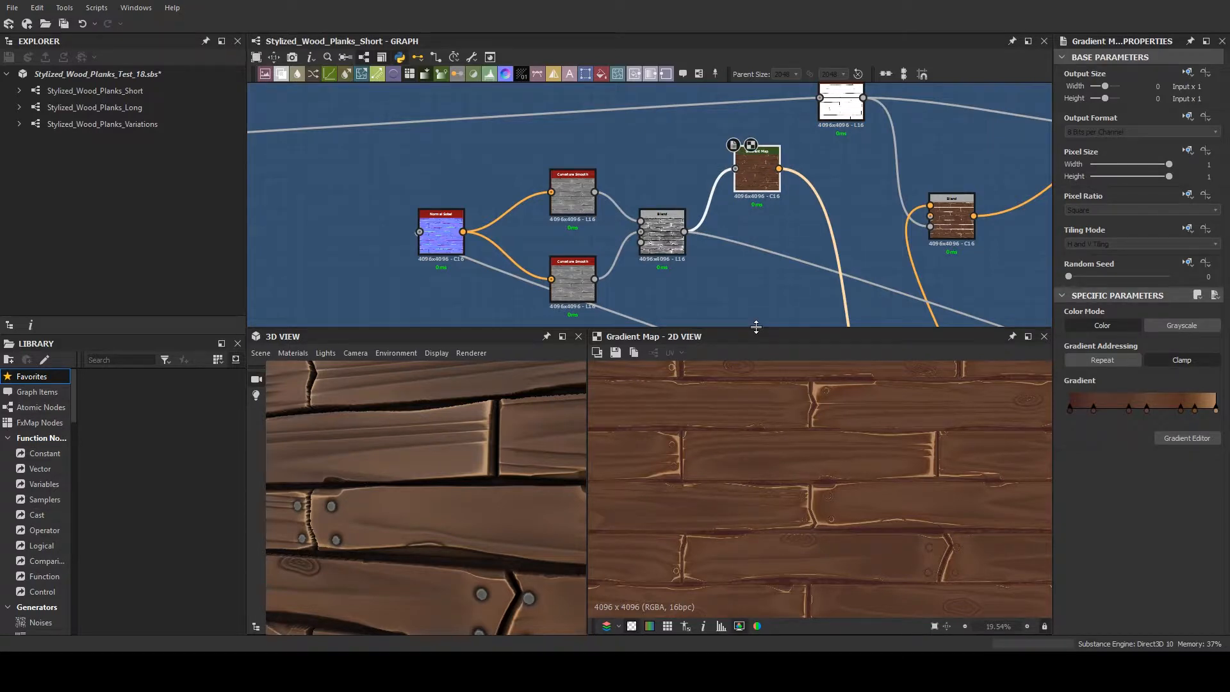
{"action": "scroll", "coordinate": [789, 383], "scroll_direction": "down", "scroll_amount": 3}
{"action": "scroll", "coordinate": [748, 276], "scroll_direction": "down", "scroll_amount": 2}
{"action": "scroll", "coordinate": [764, 406], "scroll_direction": "down", "scroll_amount": 3}
{"action": "scroll", "coordinate": [764, 406], "scroll_direction": "up", "scroll_amount": 3}
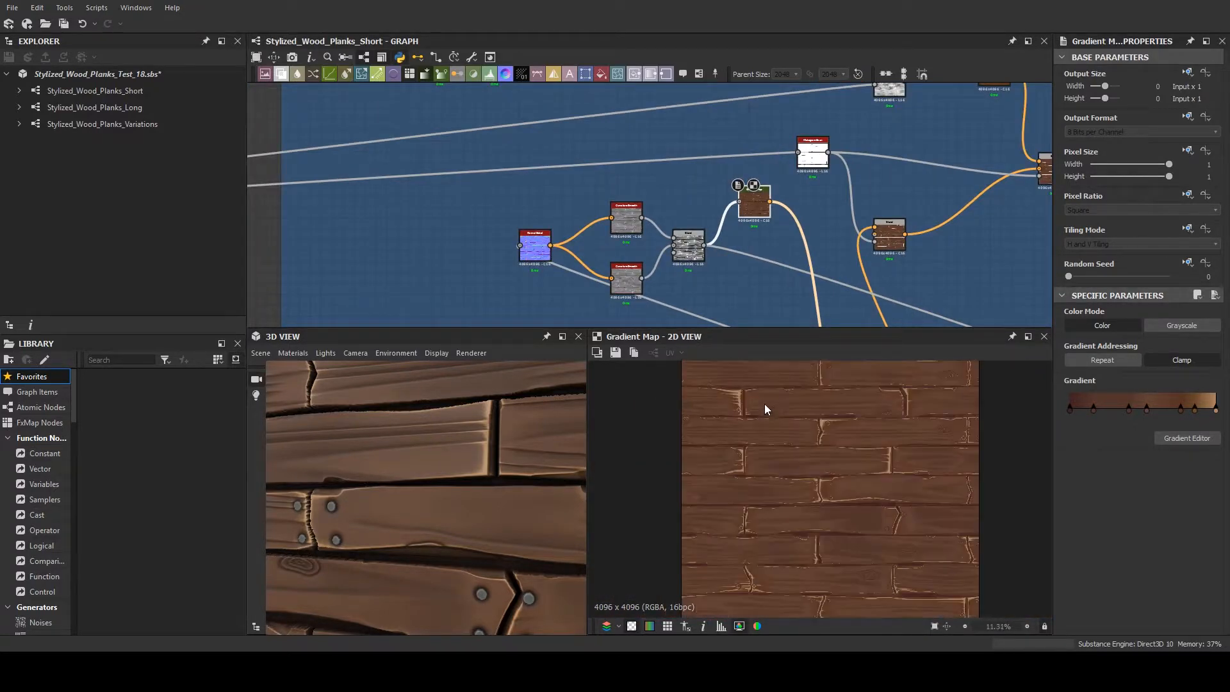
{"action": "scroll", "coordinate": [765, 409], "scroll_direction": "down", "scroll_amount": 1}
{"action": "scroll", "coordinate": [421, 296], "scroll_direction": "down", "scroll_amount": 3}
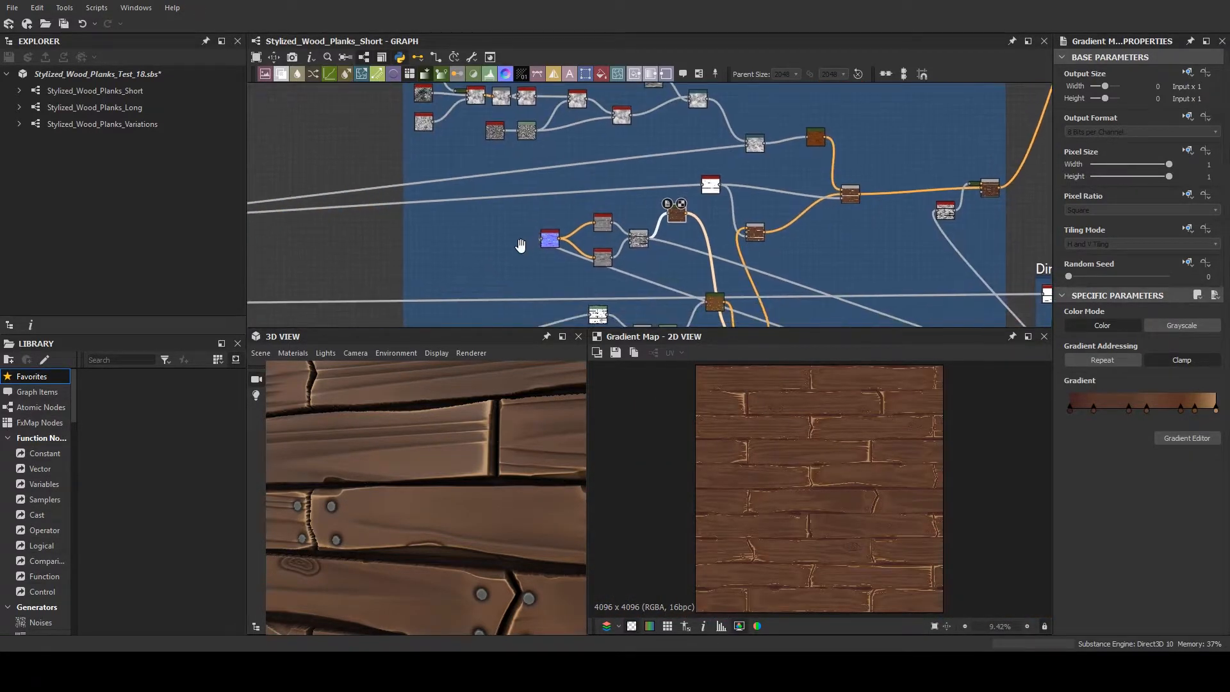
{"action": "scroll", "coordinate": [536, 230], "scroll_direction": "up", "scroll_amount": 5}
{"action": "scroll", "coordinate": [480, 229], "scroll_direction": "up", "scroll_amount": 1}
{"action": "middle_click_drag", "start_coordinate": [587, 224], "coordinate": [596, 223]}
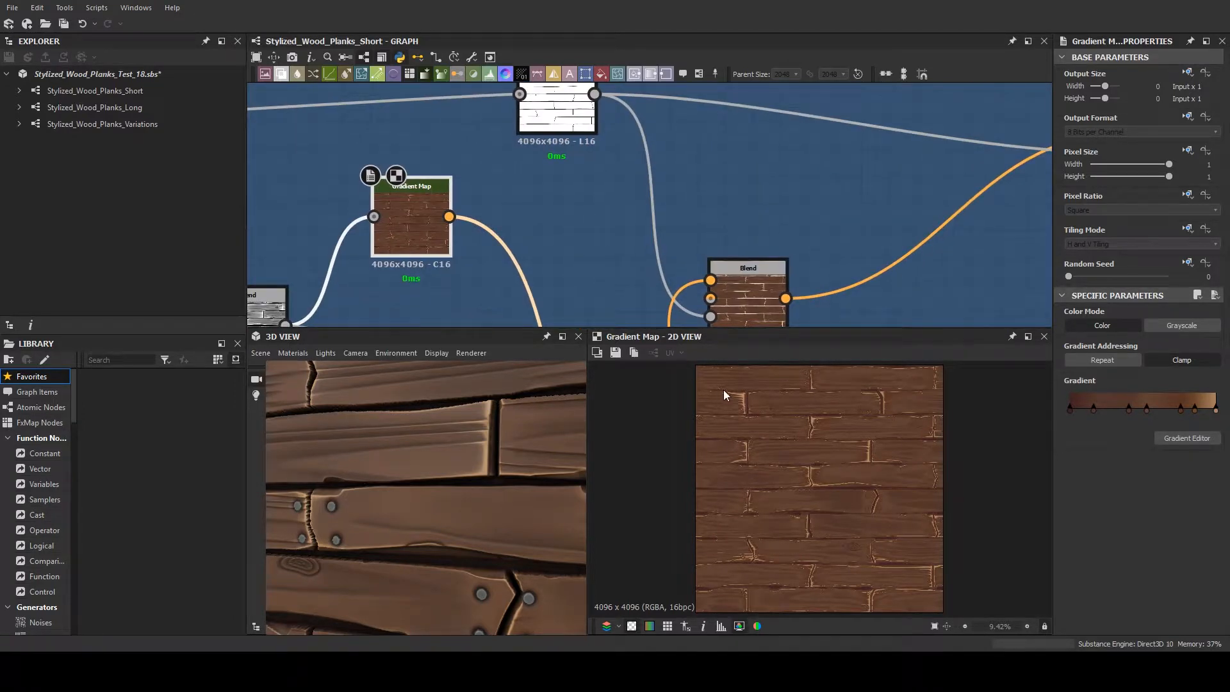
{"action": "middle_click_drag", "start_coordinate": [500, 262], "coordinate": [709, 314]}
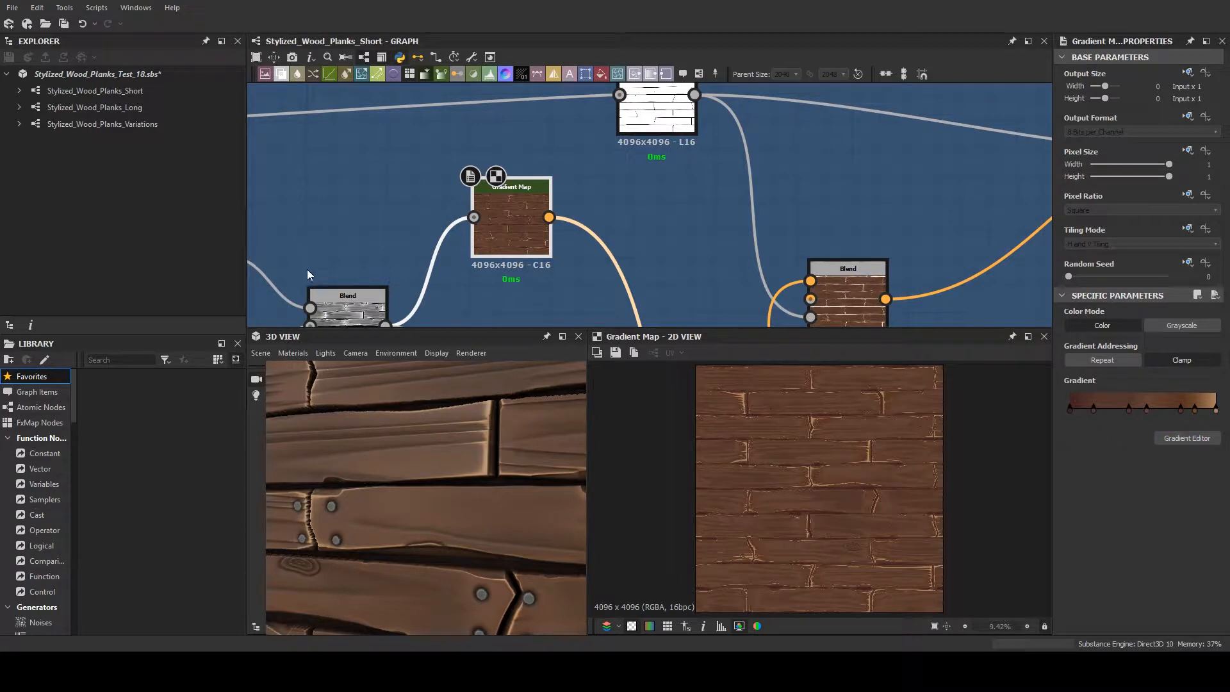
- Compare a close-up preview of the Add Sub Blend with the gradient settings of the Gradient Map it feeds
{"action": "middle_click_drag", "start_coordinate": [644, 269], "coordinate": [861, 185]}
{"action": "left_click", "coordinate": [563, 253]}
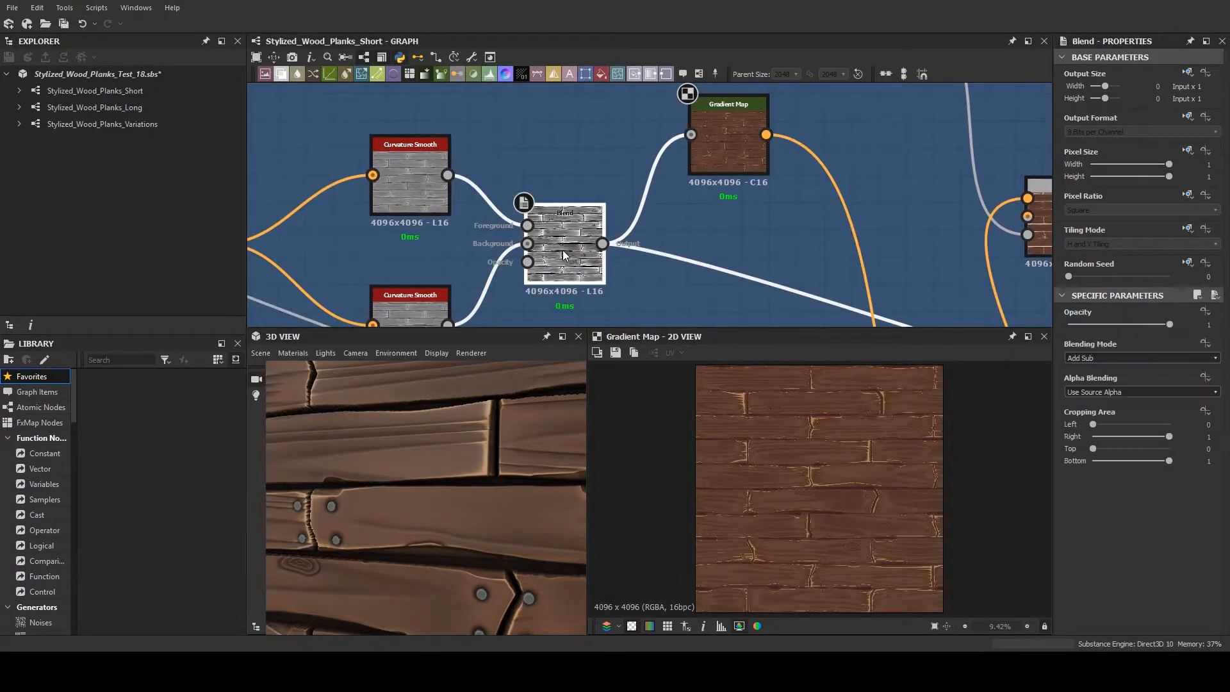
{"action": "double_click", "coordinate": [570, 256]}
{"action": "left_click", "coordinate": [709, 157]}
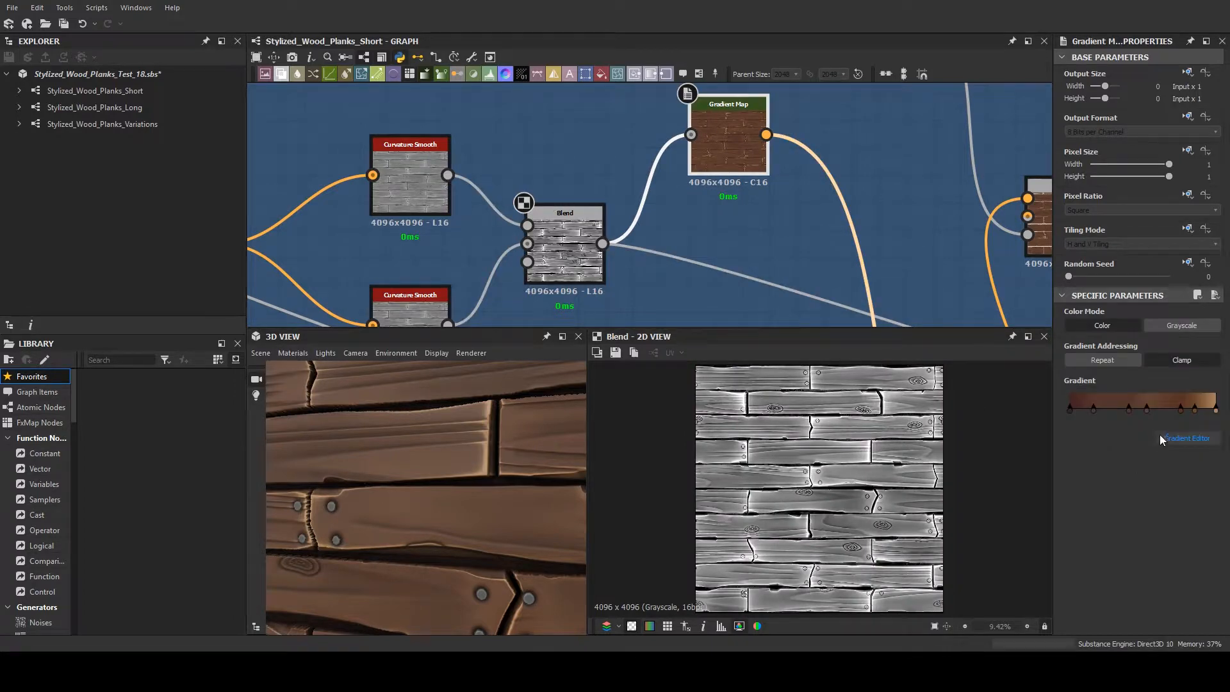
{"action": "scroll", "coordinate": [776, 451], "scroll_direction": "up", "scroll_amount": 4}
{"action": "scroll", "coordinate": [859, 448], "scroll_direction": "up", "scroll_amount": 4}
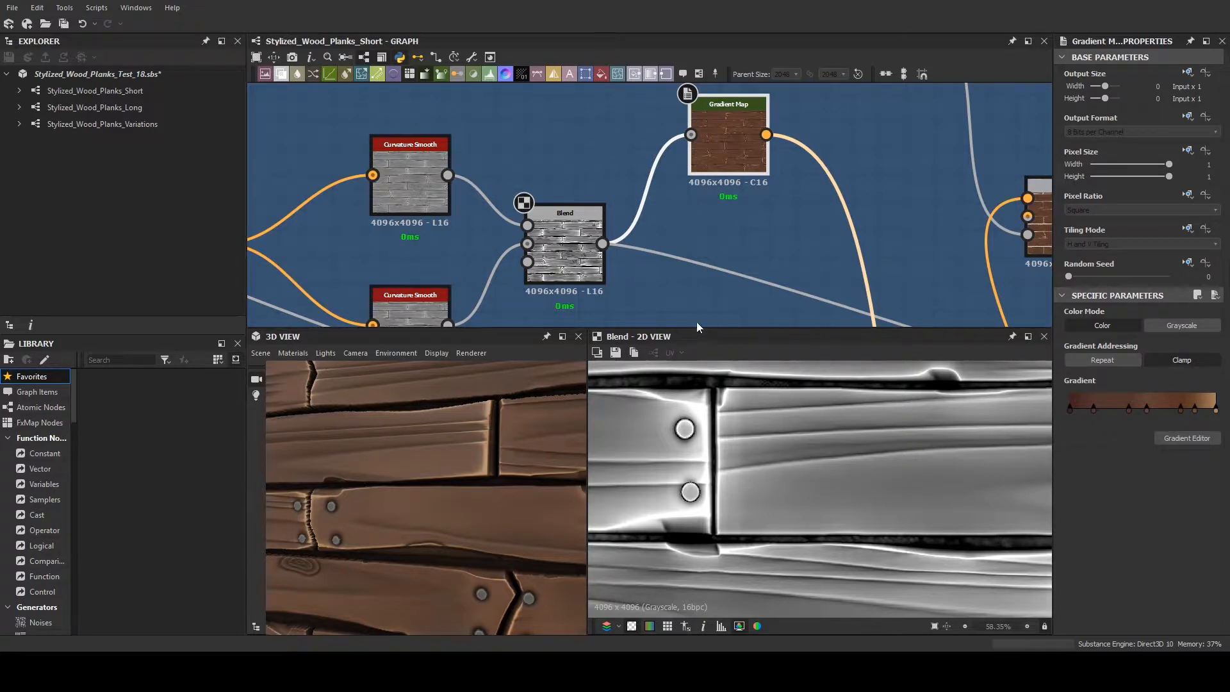
{"action": "scroll", "coordinate": [727, 171], "scroll_direction": "up", "scroll_amount": 3}
{"action": "scroll", "coordinate": [726, 168], "scroll_direction": "up", "scroll_amount": 4}
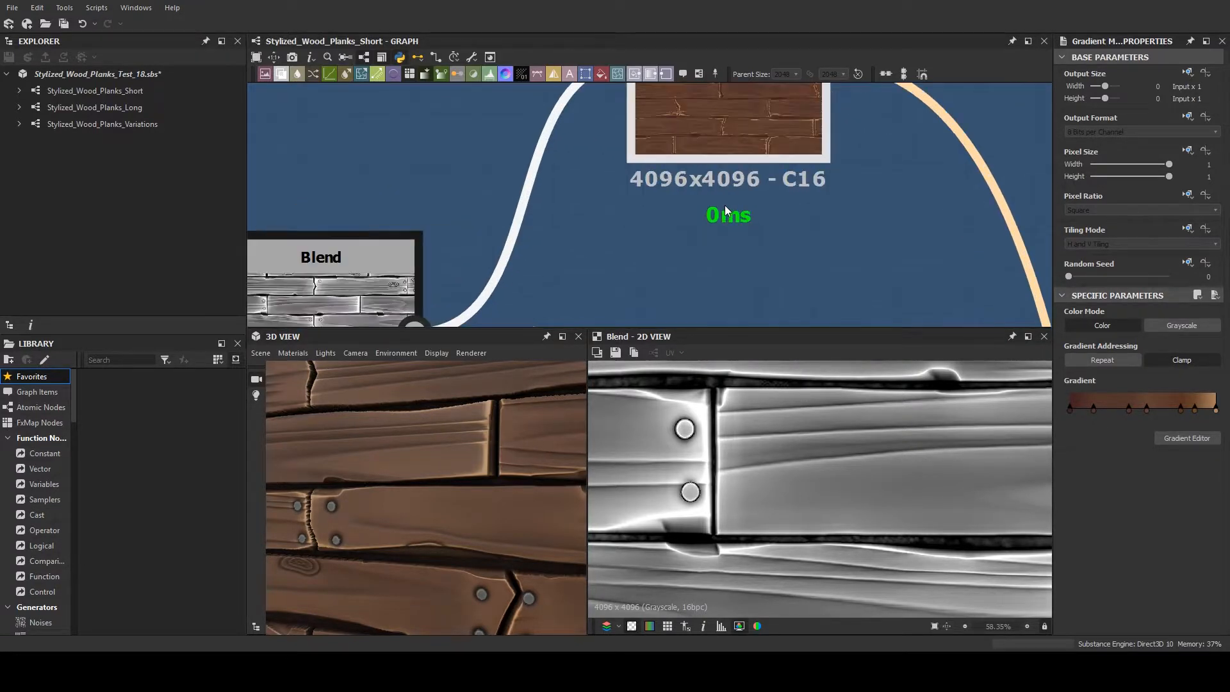
- Preview the curvature branch's brown Gradient Map and examine its plank edges, cracks and nails at several zoom levels in the 2D view
{"action": "middle_click_drag", "start_coordinate": [807, 229], "coordinate": [596, 261]}
{"action": "scroll", "coordinate": [597, 261], "scroll_direction": "down", "scroll_amount": 2}
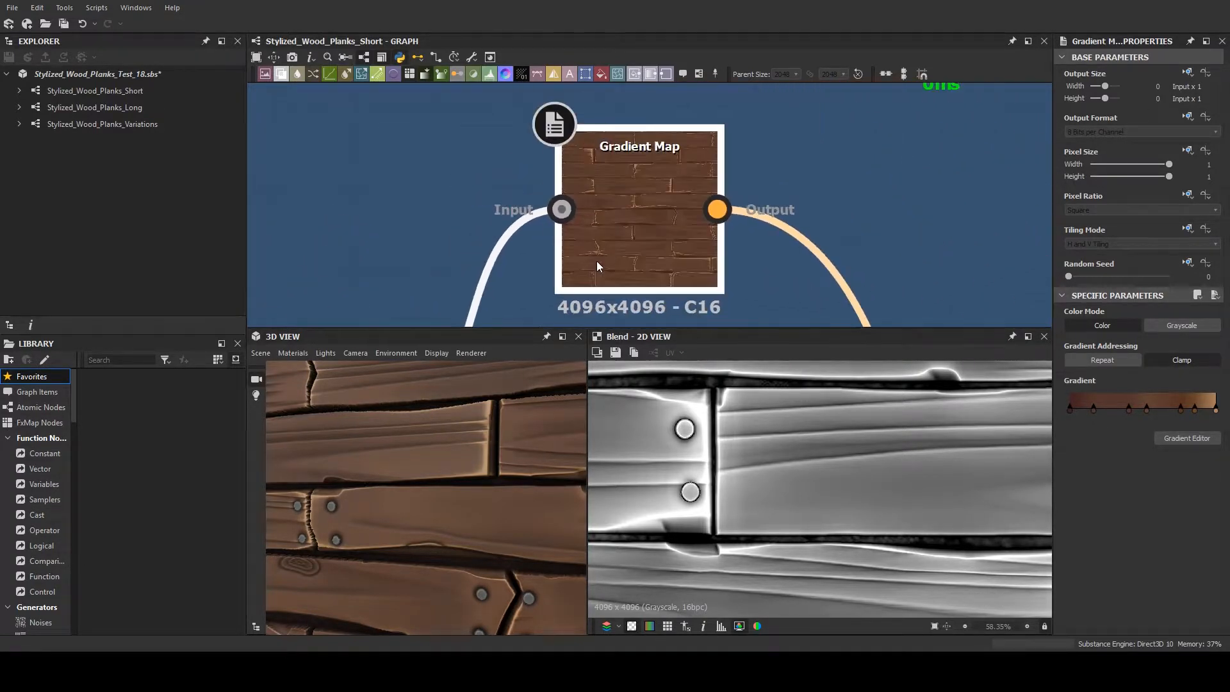
{"action": "double_click", "coordinate": [636, 241]}
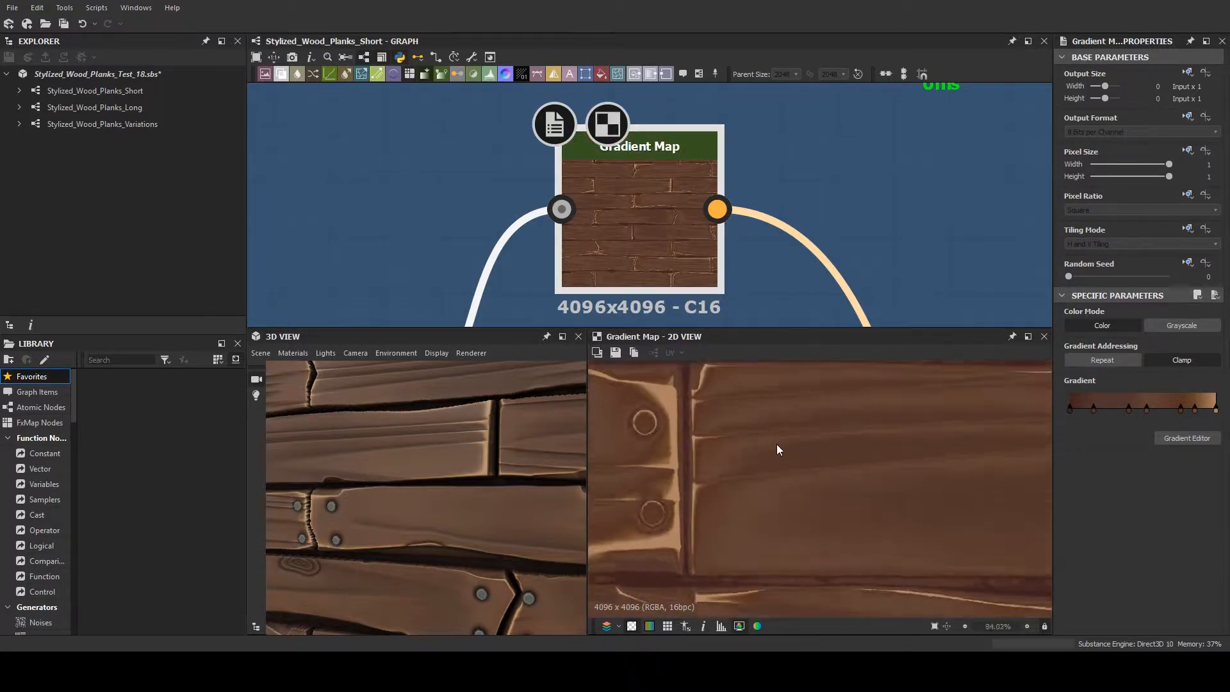
{"action": "scroll", "coordinate": [776, 444], "scroll_direction": "down", "scroll_amount": 4}
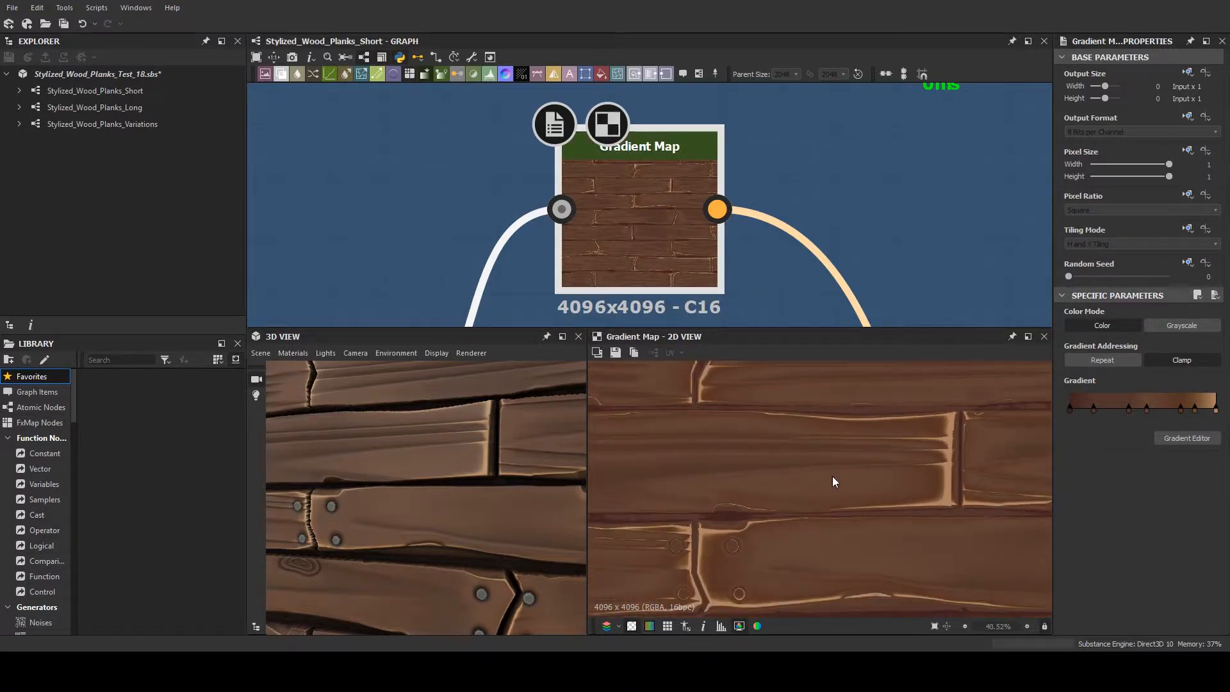
{"action": "scroll", "coordinate": [835, 476], "scroll_direction": "down", "scroll_amount": 2}
{"action": "scroll", "coordinate": [839, 473], "scroll_direction": "up", "scroll_amount": 2}
{"action": "middle_click_drag", "start_coordinate": [811, 474], "coordinate": [840, 404]}
{"action": "scroll", "coordinate": [750, 482], "scroll_direction": "up", "scroll_amount": 2}
{"action": "scroll", "coordinate": [737, 484], "scroll_direction": "down", "scroll_amount": 2}
{"action": "middle_click_drag", "start_coordinate": [738, 484], "coordinate": [692, 493]}
{"action": "scroll", "coordinate": [694, 488], "scroll_direction": "down", "scroll_amount": 1}
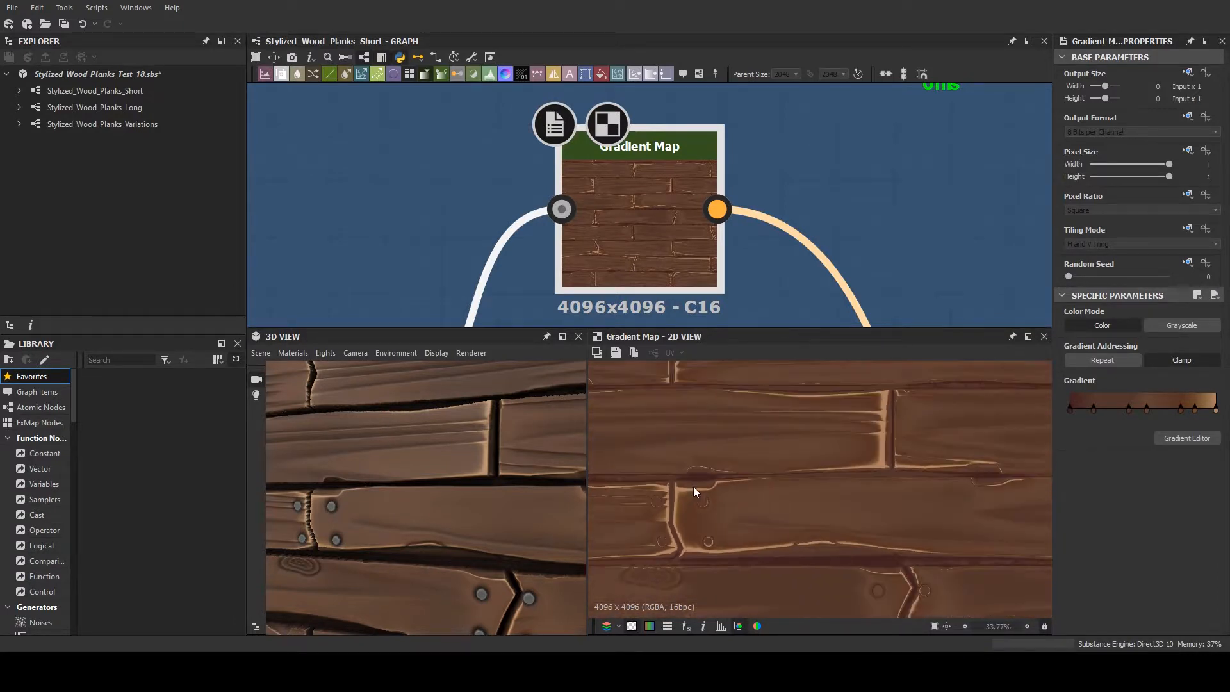
{"action": "scroll", "coordinate": [741, 487], "scroll_direction": "down", "scroll_amount": 4}
{"action": "scroll", "coordinate": [744, 474], "scroll_direction": "up", "scroll_amount": 6}
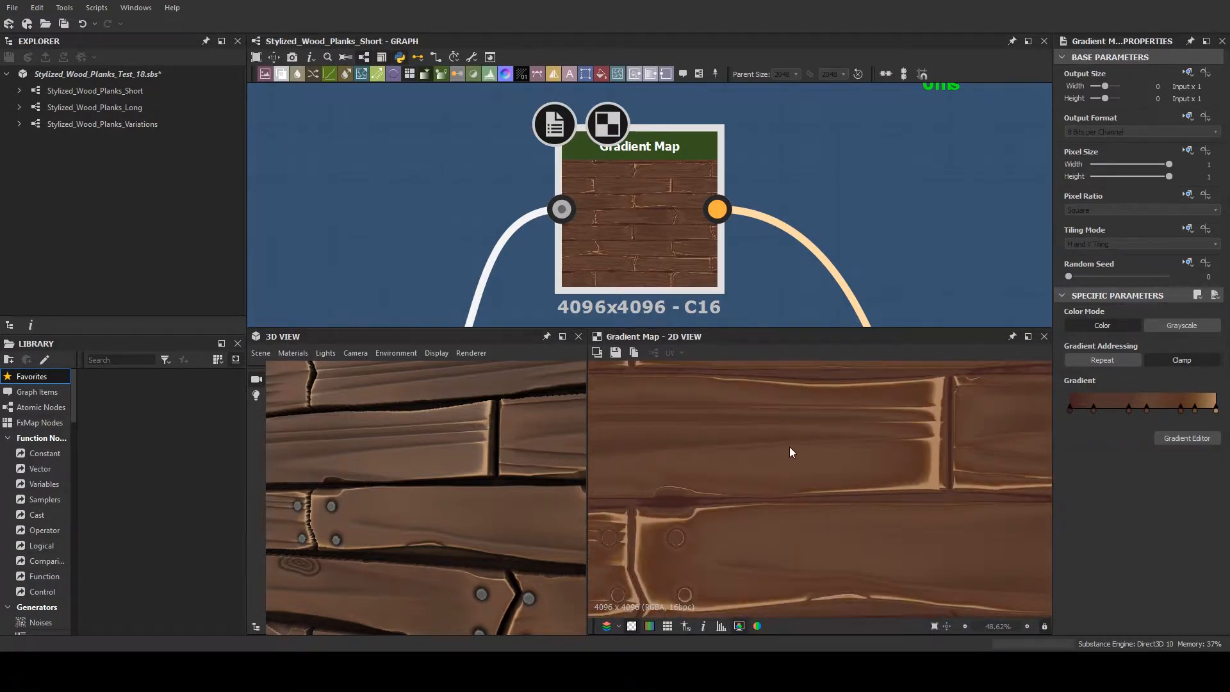
{"action": "scroll", "coordinate": [789, 221], "scroll_direction": "down", "scroll_amount": 4}
{"action": "scroll", "coordinate": [786, 240], "scroll_direction": "up", "scroll_amount": 4}
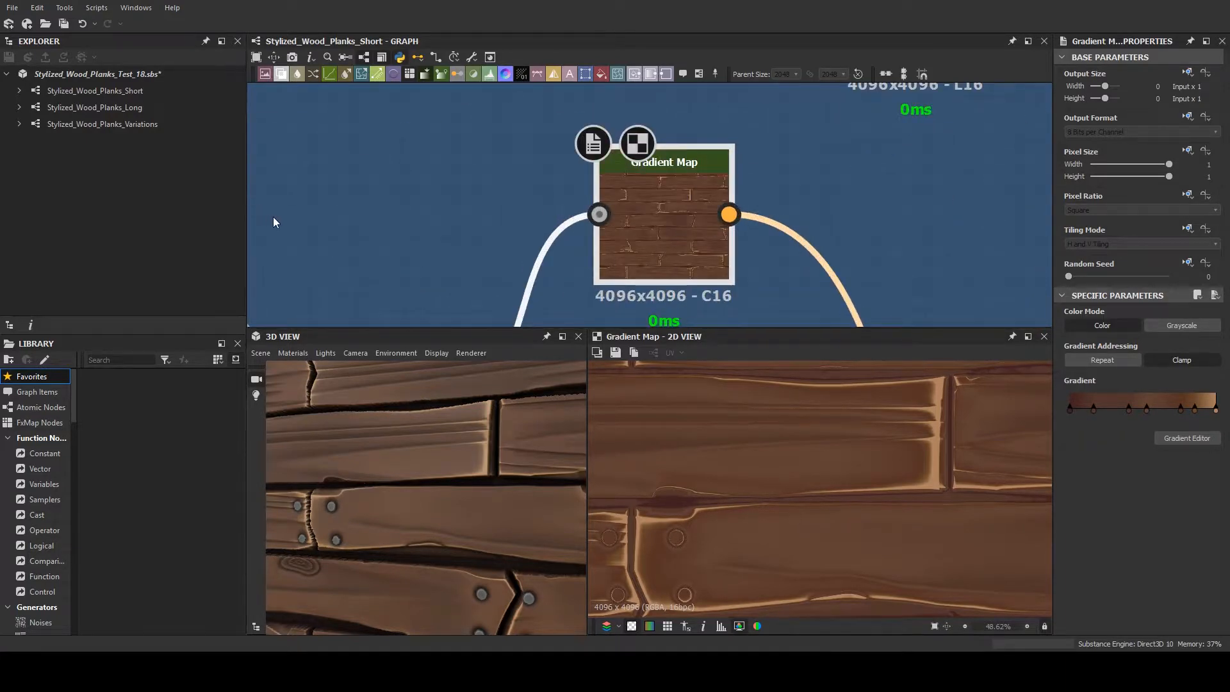
- Duplicate the curvature branch's Gradient Map and place the copy in the empty area above the Add Sub Blend
{"action": "scroll", "coordinate": [916, 198], "scroll_direction": "down", "scroll_amount": 3}
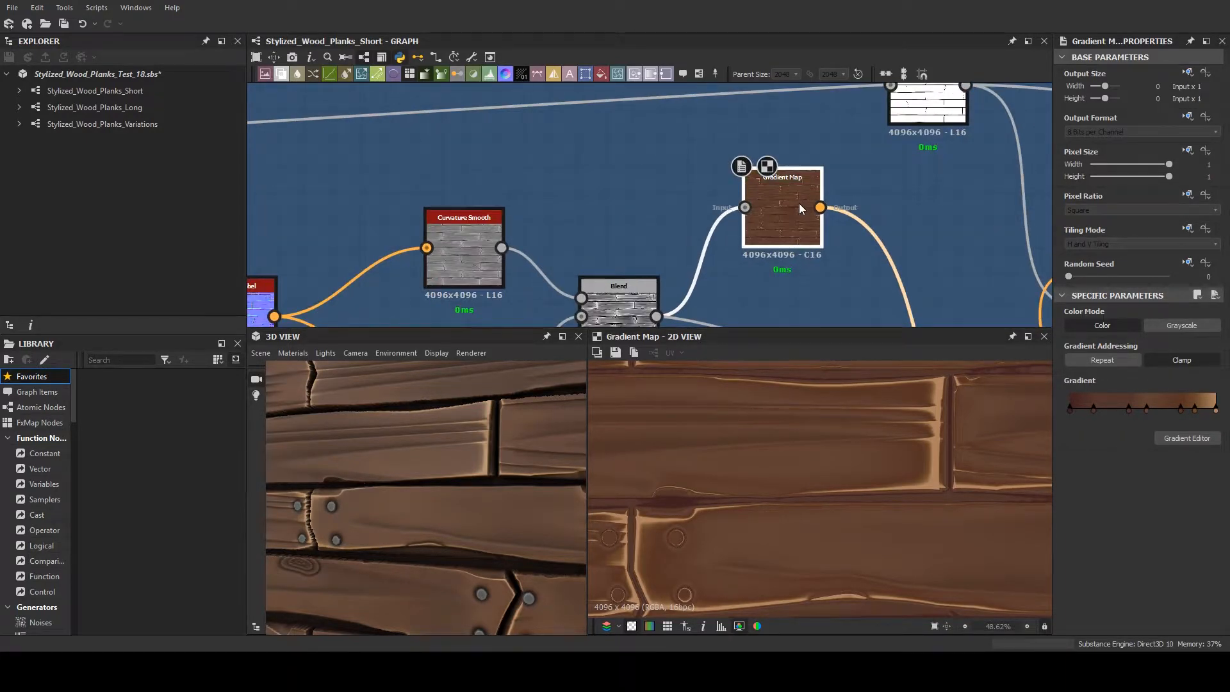
{"action": "key", "text": "ctrl+d"}
{"action": "left_click_drag", "start_coordinate": [640, 202], "coordinate": [665, 150]}
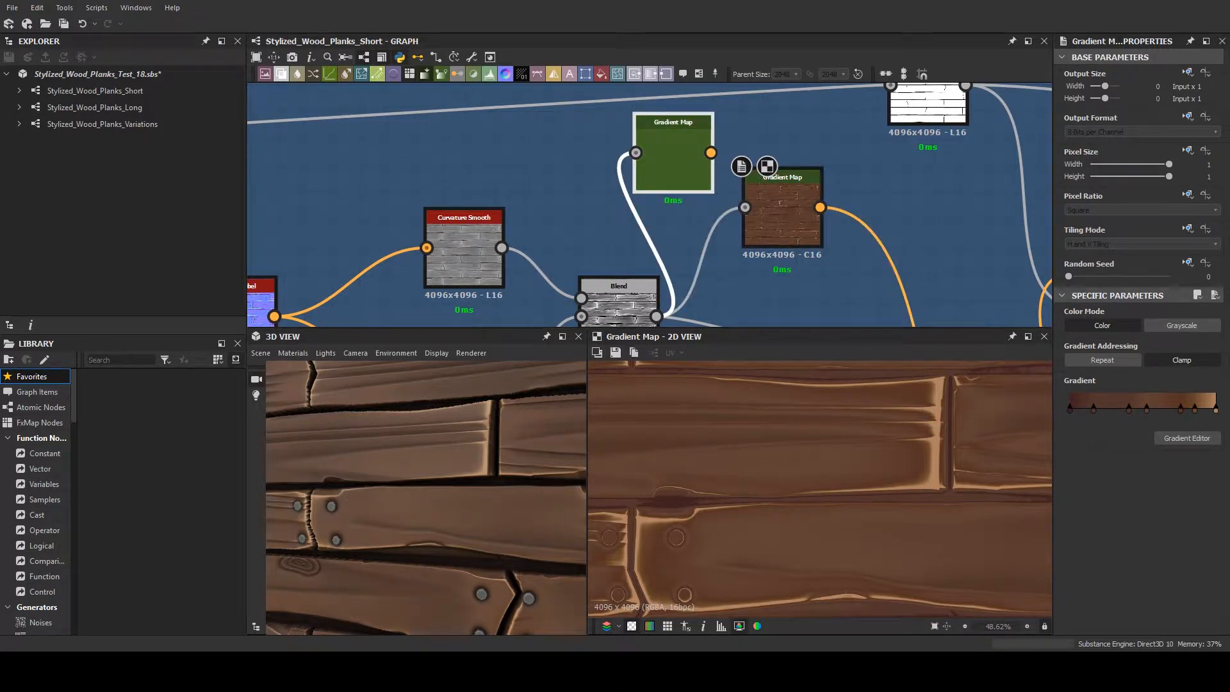
{"action": "left_click", "coordinate": [672, 152]}
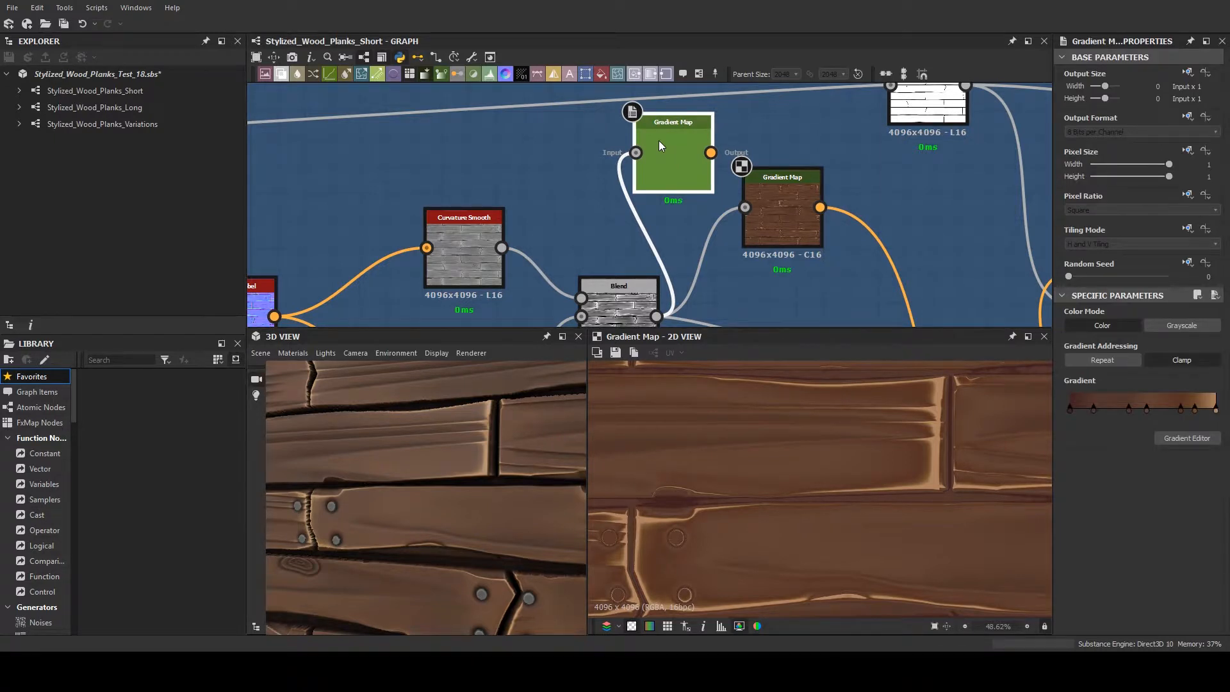
{"action": "middle_click_drag", "start_coordinate": [695, 140], "coordinate": [813, 149]}
- Add a Perlin Noise node, connect it to the duplicated Gradient Map's input and preview the resulting colours
{"action": "left_click", "coordinate": [898, 136]}
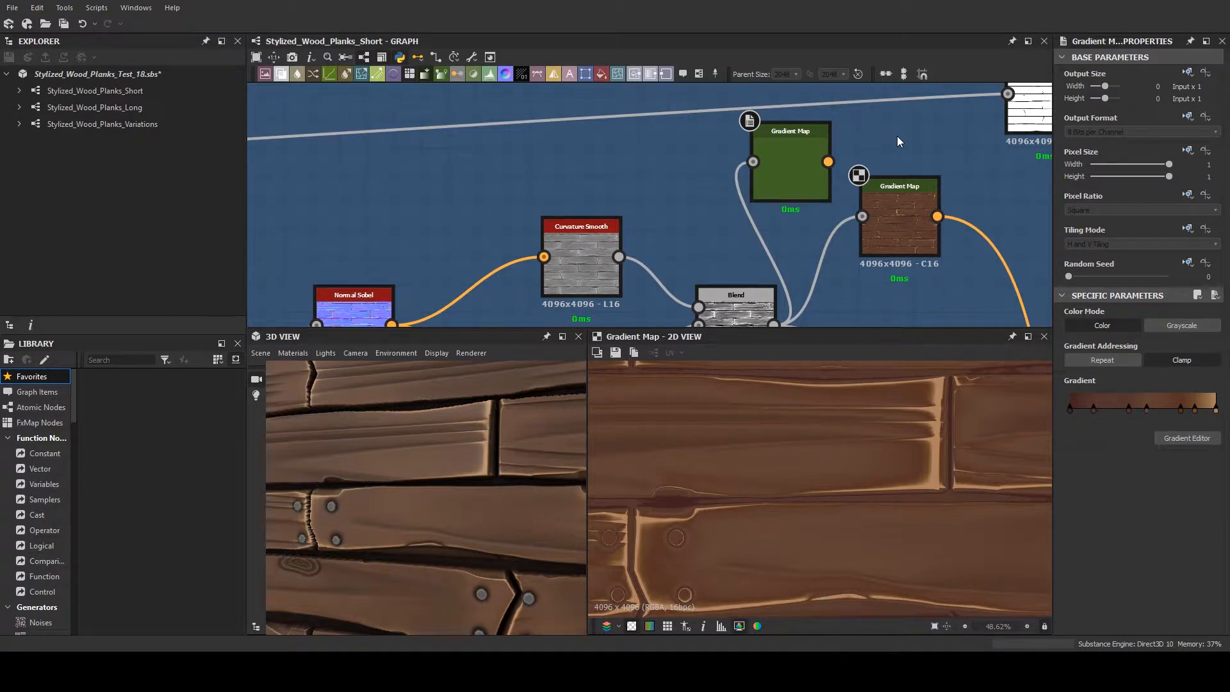
{"action": "key", "text": "Return"}
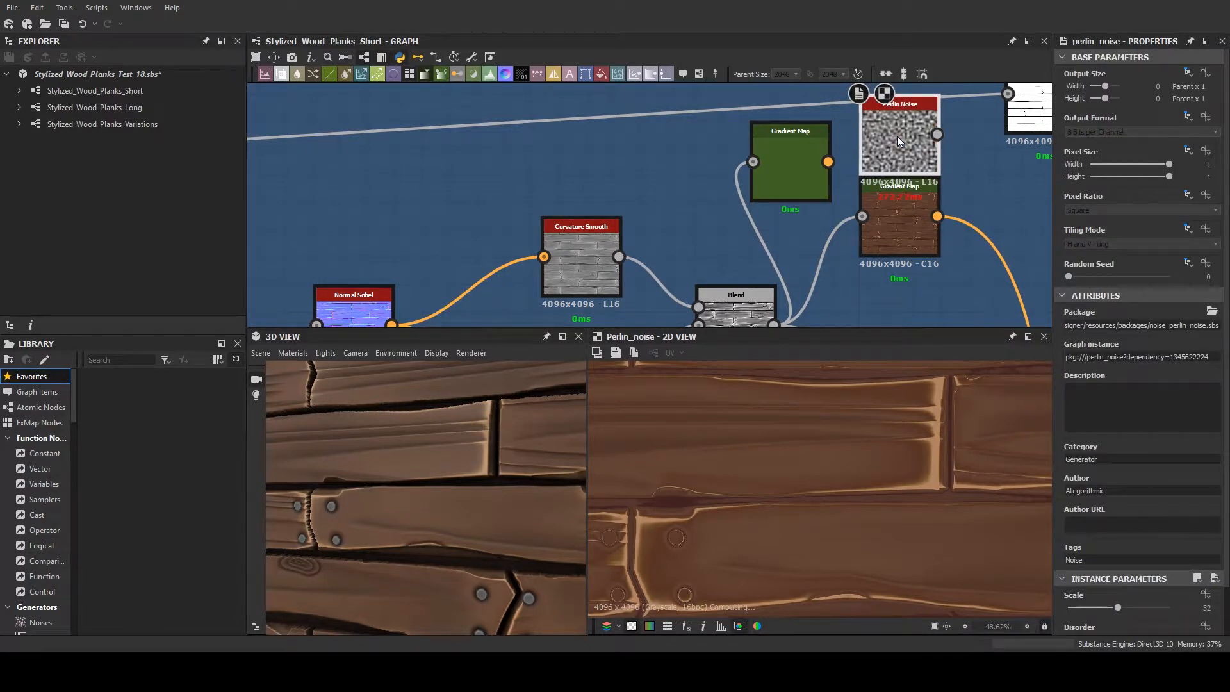
{"action": "left_click_drag", "start_coordinate": [896, 136], "coordinate": [766, 163]}
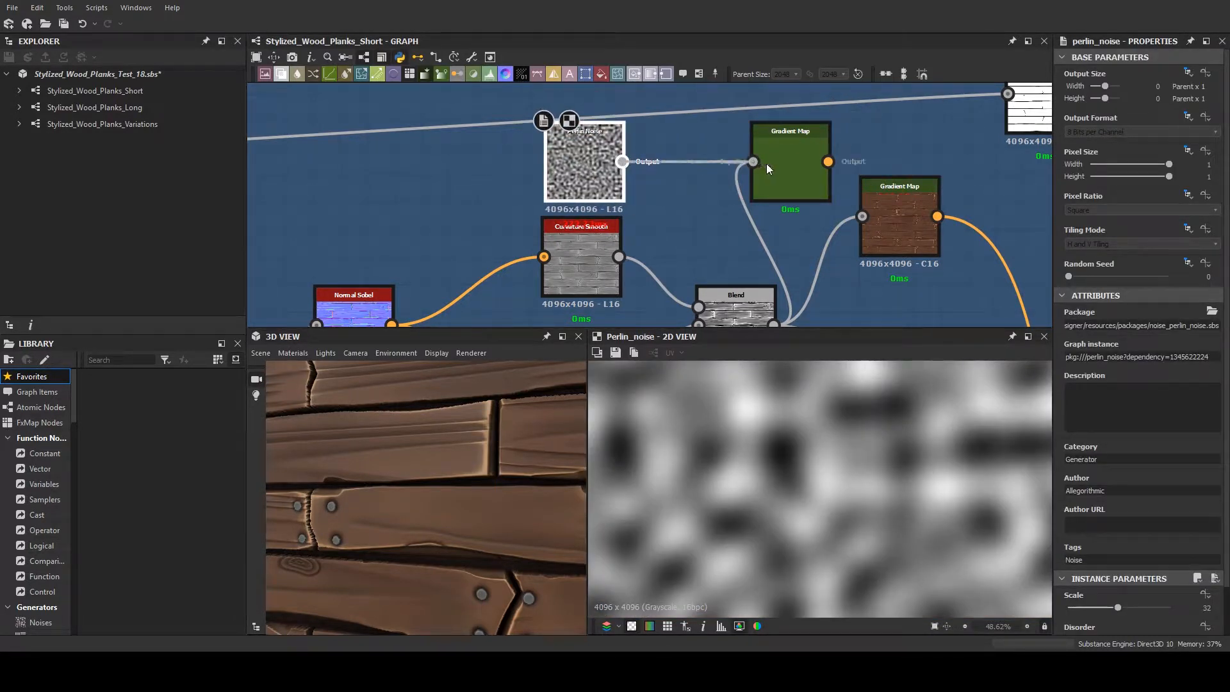
{"action": "double_click", "coordinate": [786, 163]}
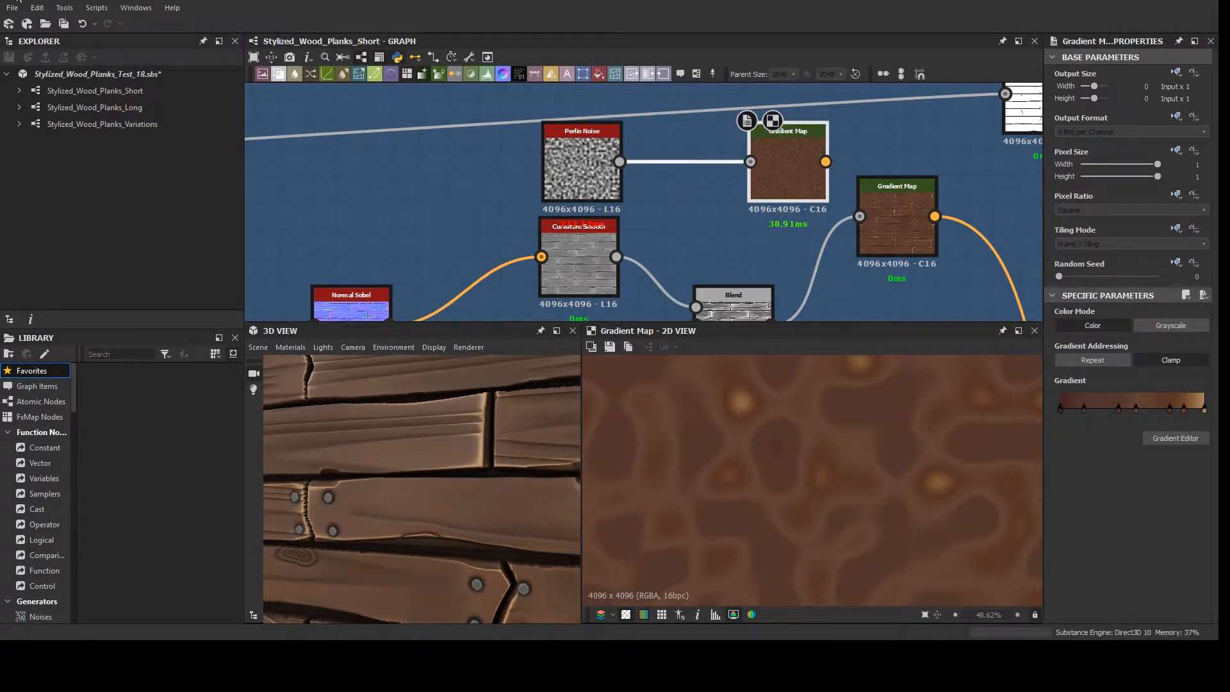
- Narrow the application window to just over half the screen and sample a new gradient from the screen into the duplicated Gradient Map
{"action": "left_click_drag", "start_coordinate": [1218, 640], "coordinate": [676, 623]}
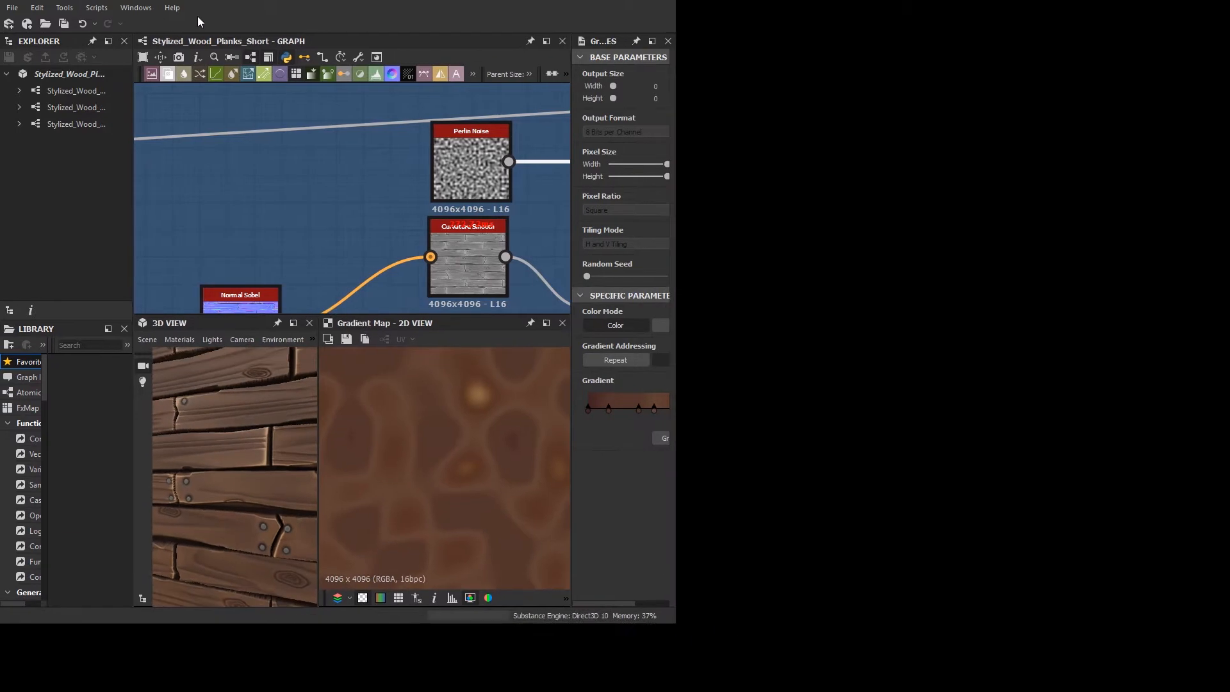
{"action": "scroll", "coordinate": [404, 217], "scroll_direction": "down", "scroll_amount": 3}
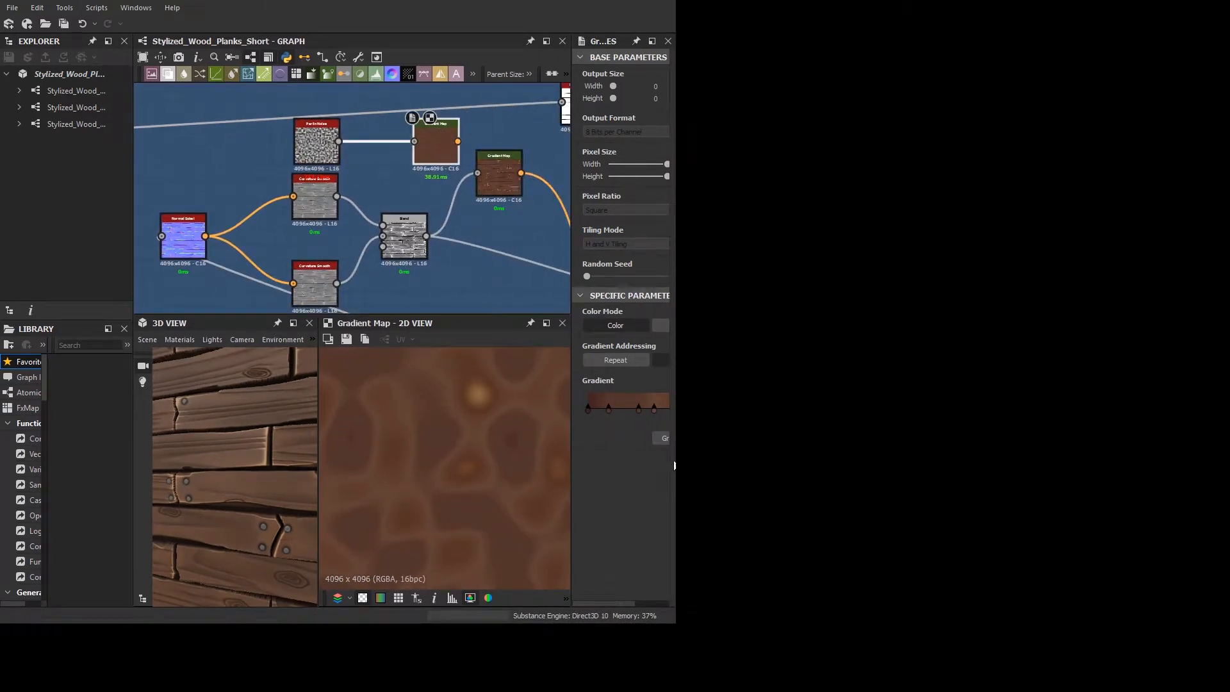
{"action": "left_click_drag", "start_coordinate": [671, 458], "coordinate": [735, 460]}
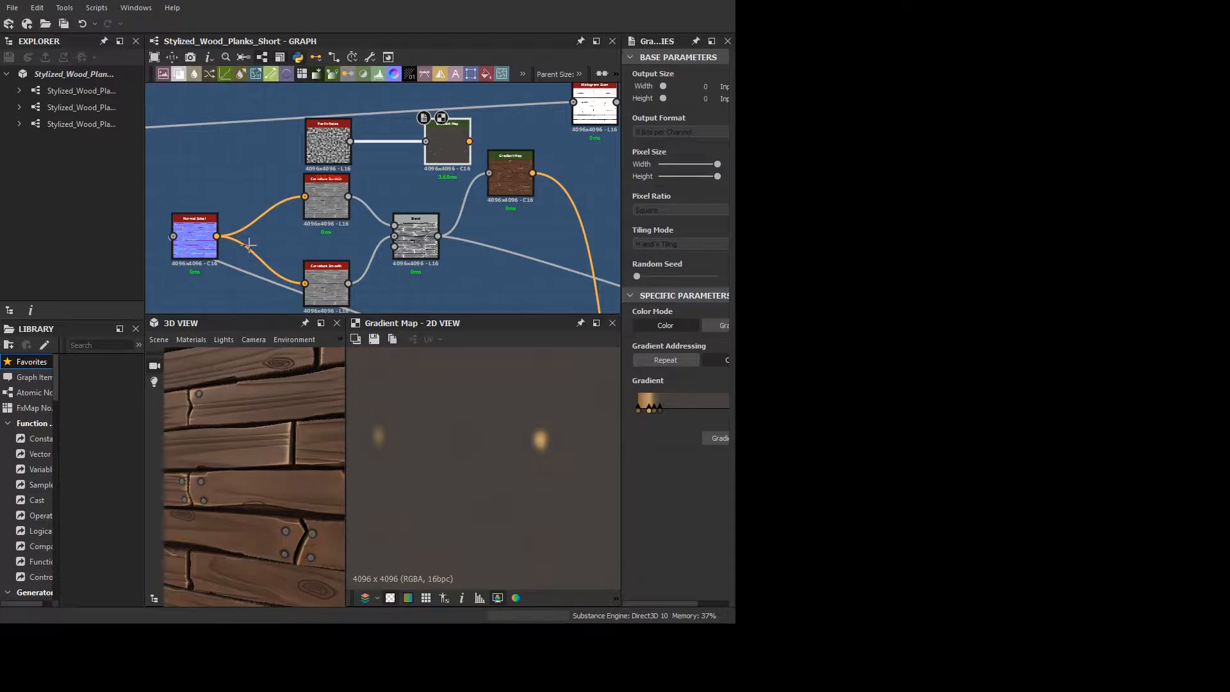
{"action": "left_click_drag", "start_coordinate": [230, 248], "coordinate": [141, 247]}
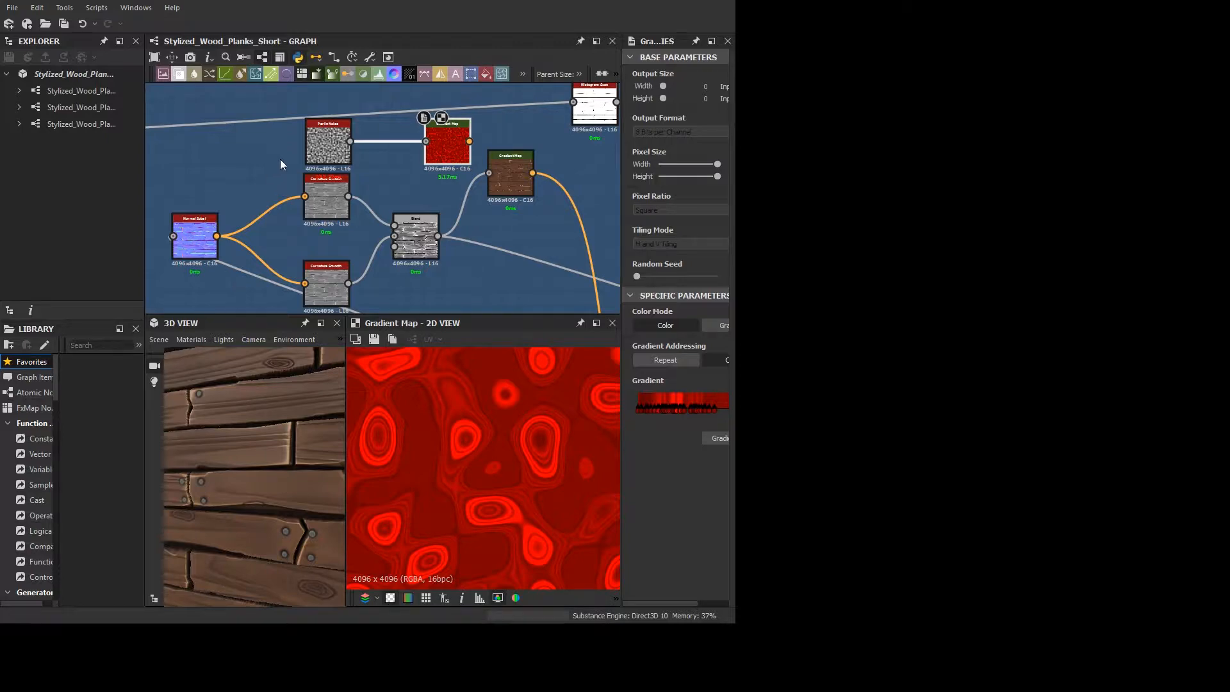
- Restore the application window to its full size
{"action": "middle_click_drag", "start_coordinate": [437, 206], "coordinate": [368, 218]}
{"action": "scroll", "coordinate": [367, 219], "scroll_direction": "down", "scroll_amount": 1}
{"action": "double_click", "coordinate": [530, 1]}
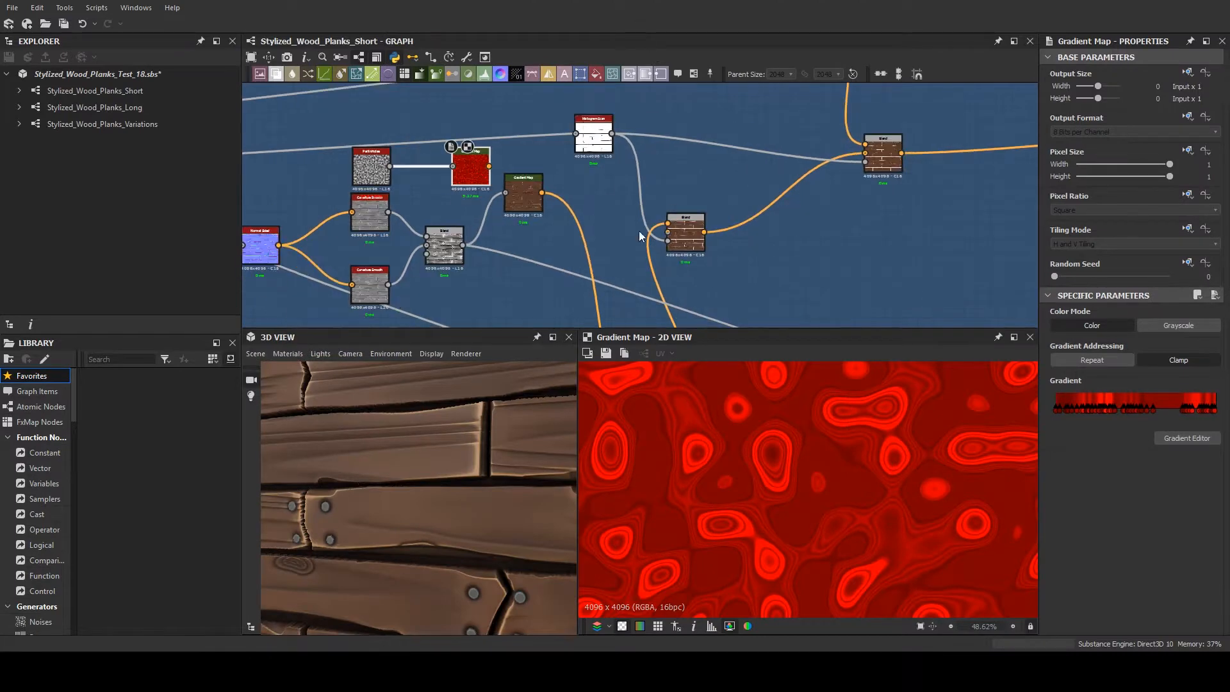
- Delete the Perlin Noise node together with the duplicated Gradient Map it feeds
{"action": "middle_click_drag", "start_coordinate": [607, 206], "coordinate": [596, 251]}
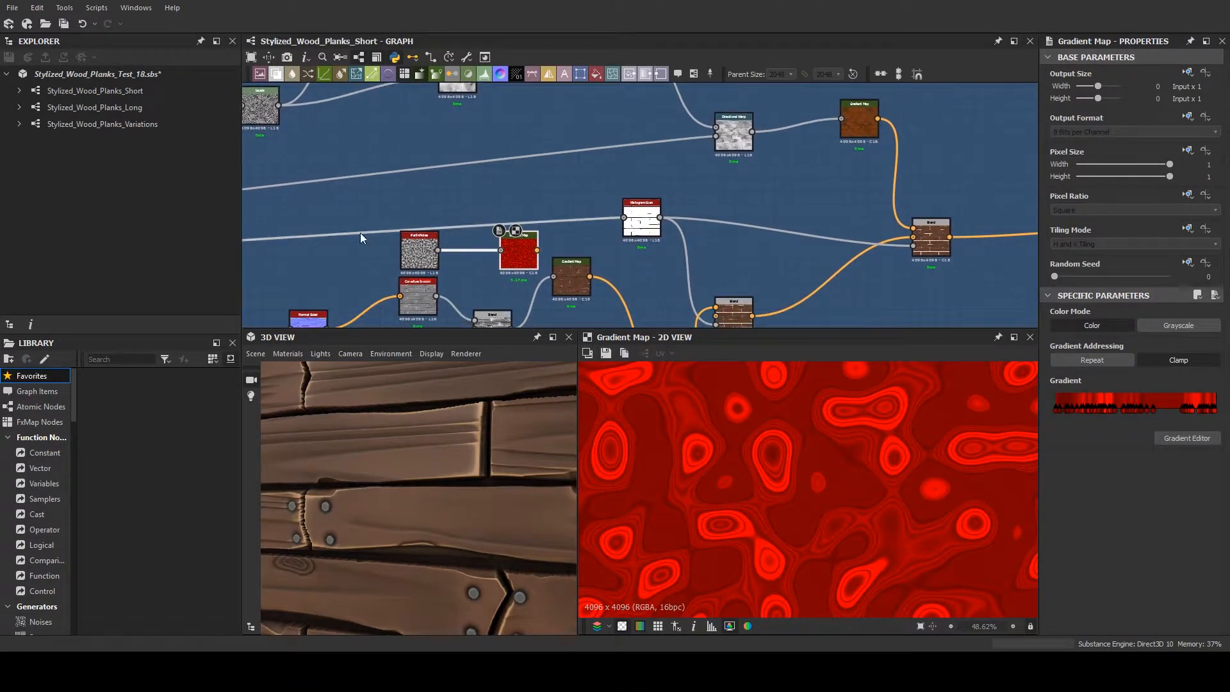
{"action": "left_click_drag", "start_coordinate": [379, 241], "coordinate": [440, 252]}
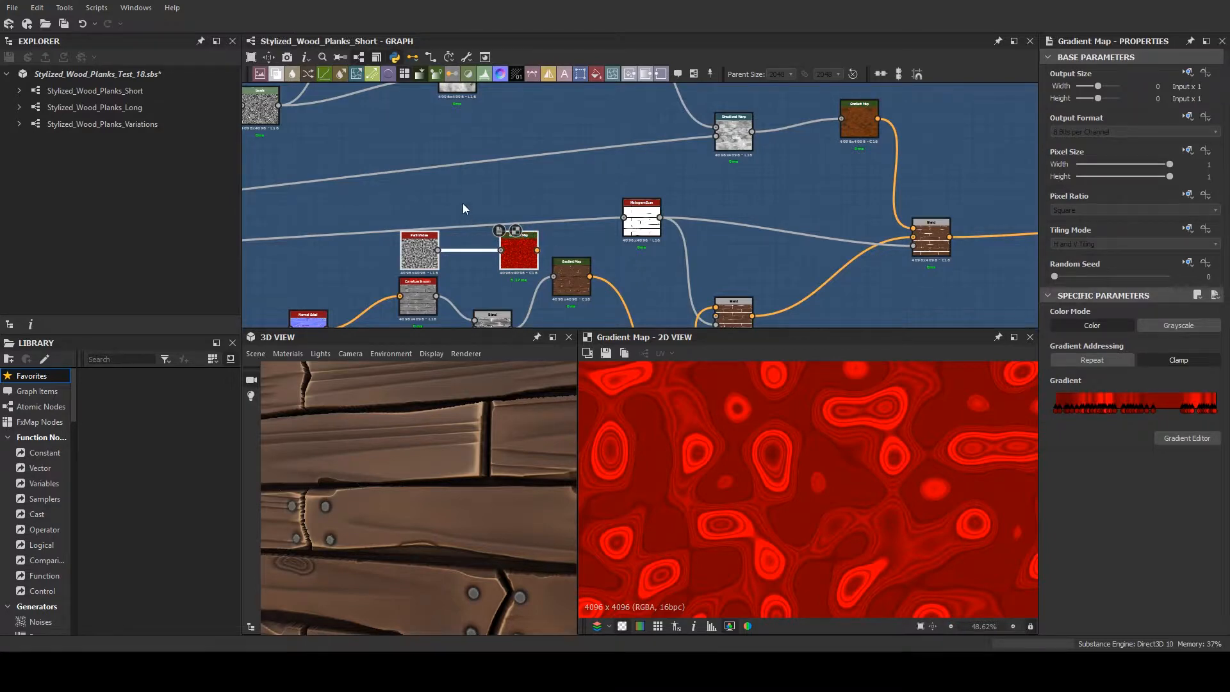
{"action": "key", "text": "Delete"}
- Compare 2D previews of the plank-edge mask's Gradient Map, the curvature branch's Gradient Map and the Blend that combines them
{"action": "middle_click_drag", "start_coordinate": [507, 278], "coordinate": [452, 196]}
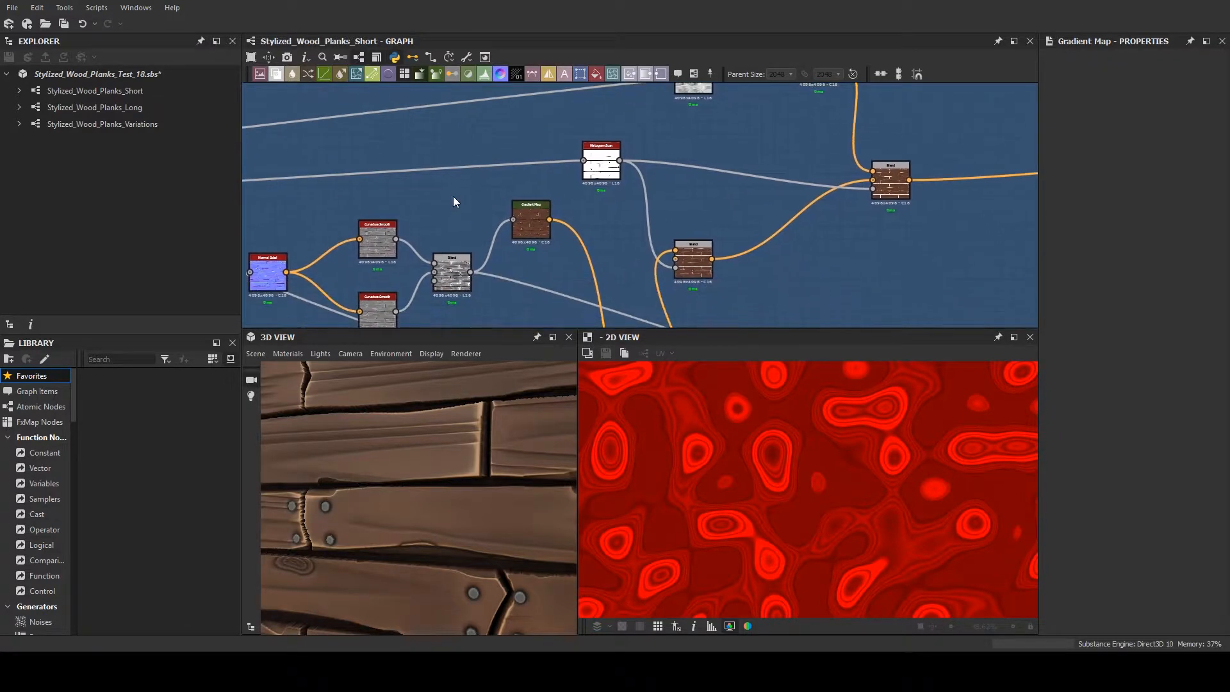
{"action": "scroll", "coordinate": [546, 244], "scroll_direction": "down", "scroll_amount": 4}
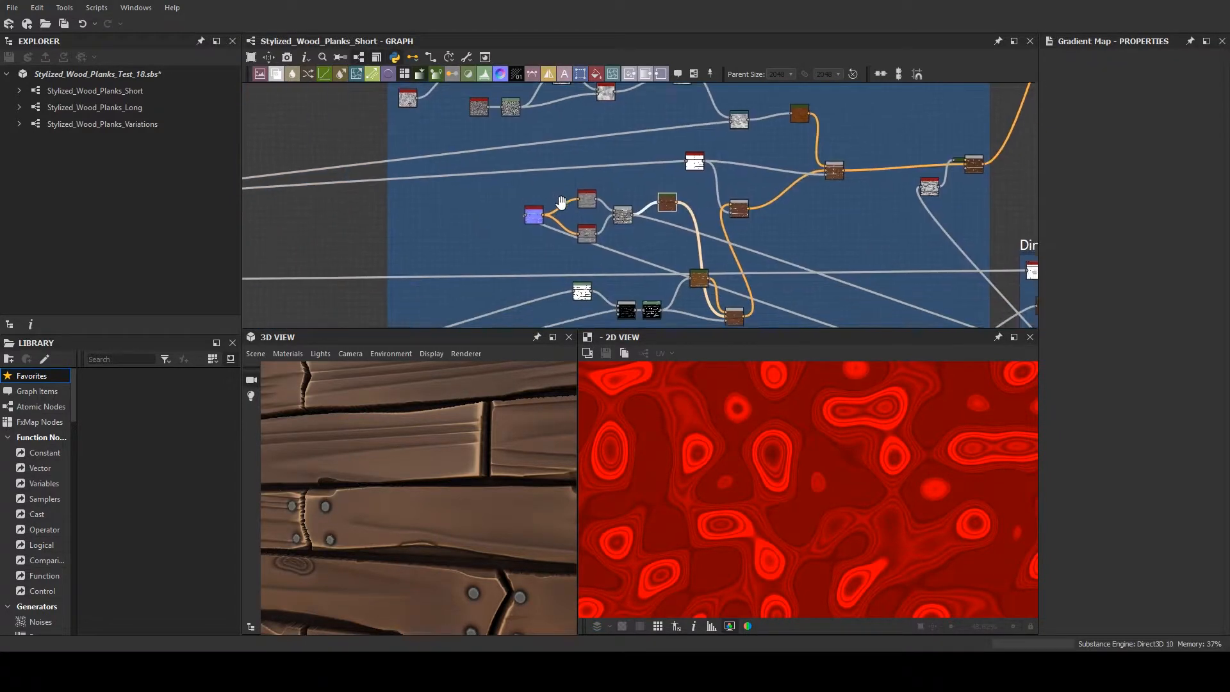
{"action": "scroll", "coordinate": [713, 243], "scroll_direction": "up", "scroll_amount": 3}
{"action": "middle_click_drag", "start_coordinate": [561, 203], "coordinate": [705, 221]}
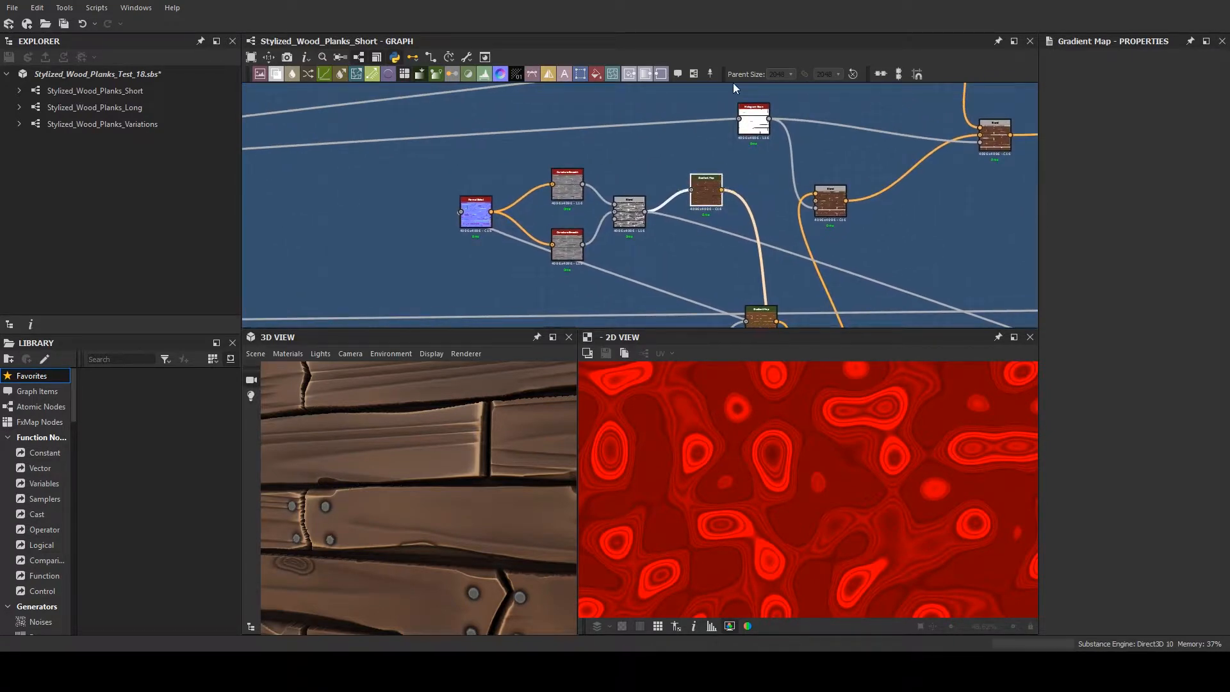
{"action": "scroll", "coordinate": [923, 233], "scroll_direction": "up", "scroll_amount": 1}
{"action": "middle_click_drag", "start_coordinate": [923, 233], "coordinate": [826, 123]}
{"action": "scroll", "coordinate": [801, 173], "scroll_direction": "down", "scroll_amount": 1}
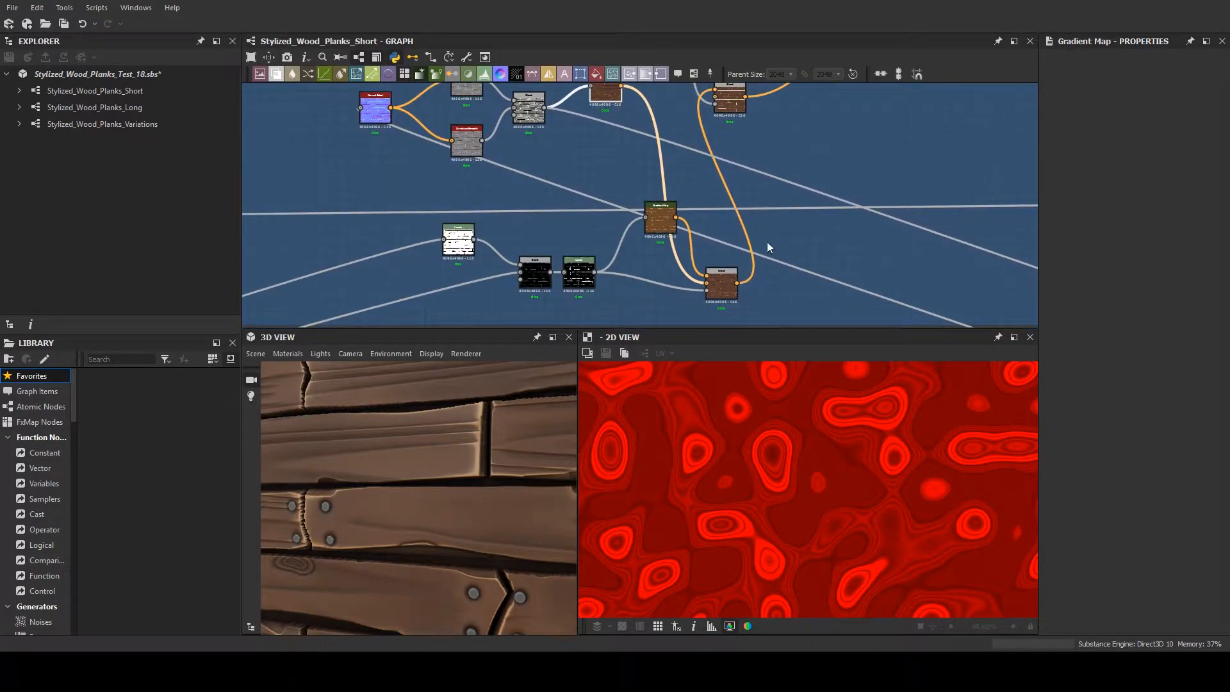
{"action": "double_click", "coordinate": [664, 222]}
{"action": "double_click", "coordinate": [717, 295]}
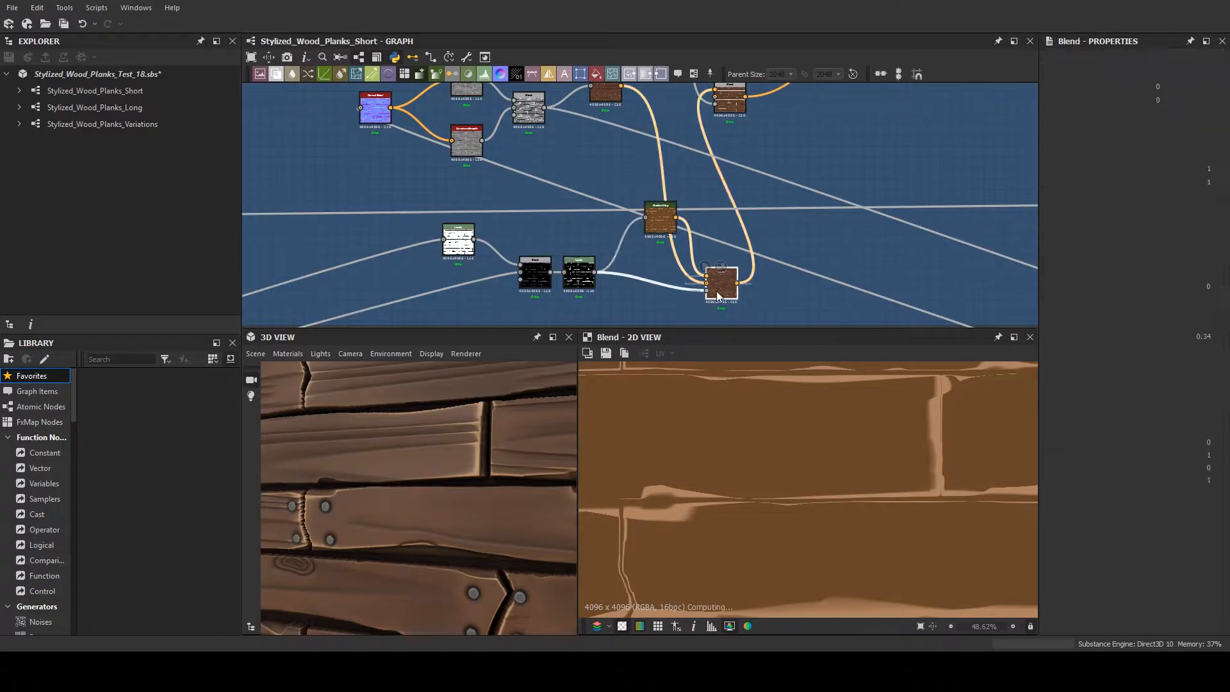
{"action": "double_click", "coordinate": [605, 102]}
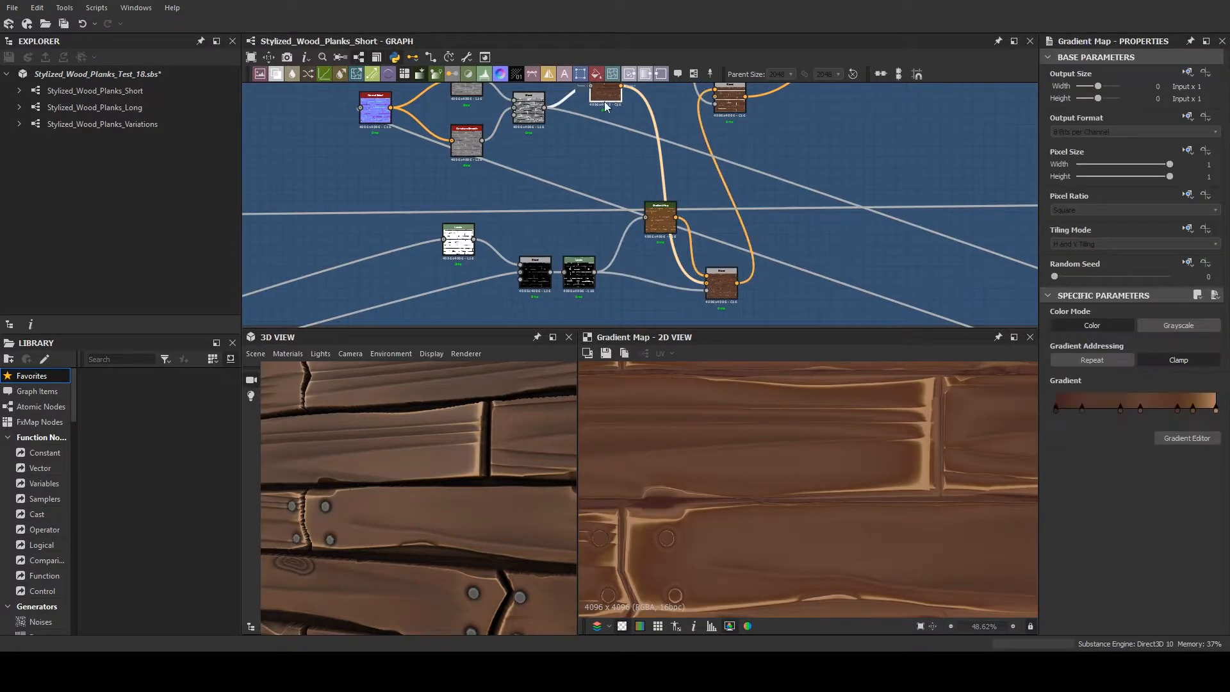
{"action": "double_click", "coordinate": [721, 285]}
- Examine the blended edge colour over more planks in the 2D view and around the cracked, nailed plank ends on the 3D model
{"action": "scroll", "coordinate": [797, 505], "scroll_direction": "down", "scroll_amount": 1}
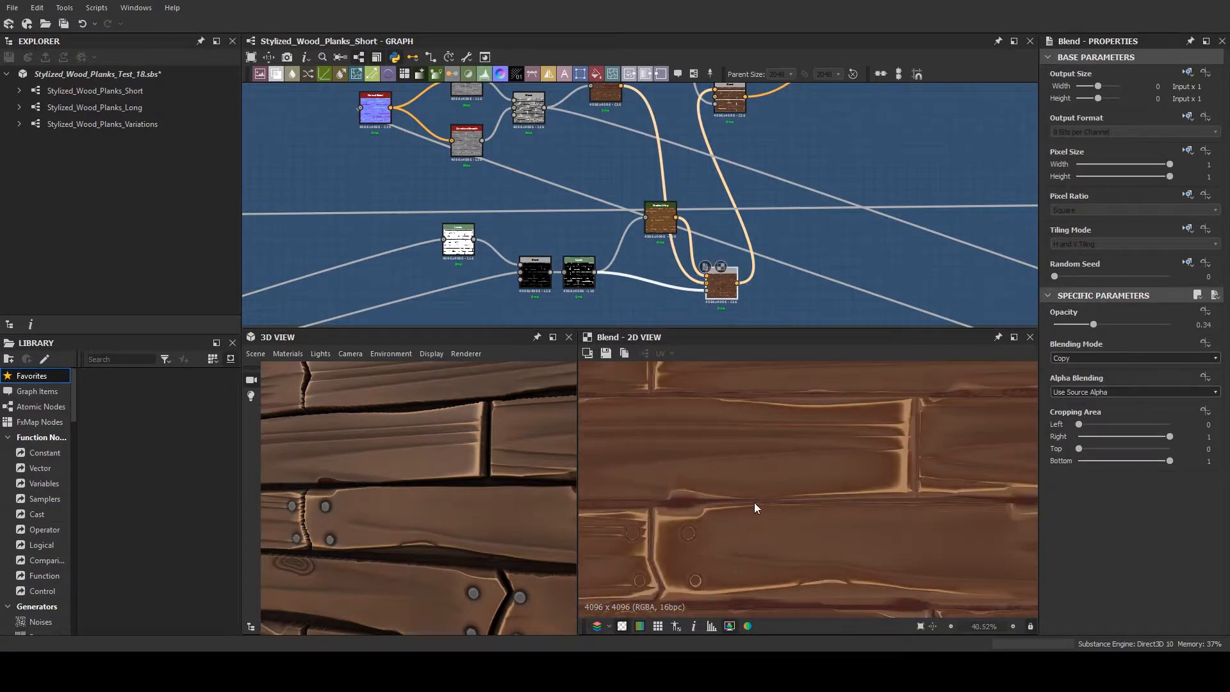
{"action": "scroll", "coordinate": [418, 513], "scroll_direction": "down", "scroll_amount": 3}
{"action": "middle_click_drag", "start_coordinate": [417, 514], "coordinate": [440, 504]}
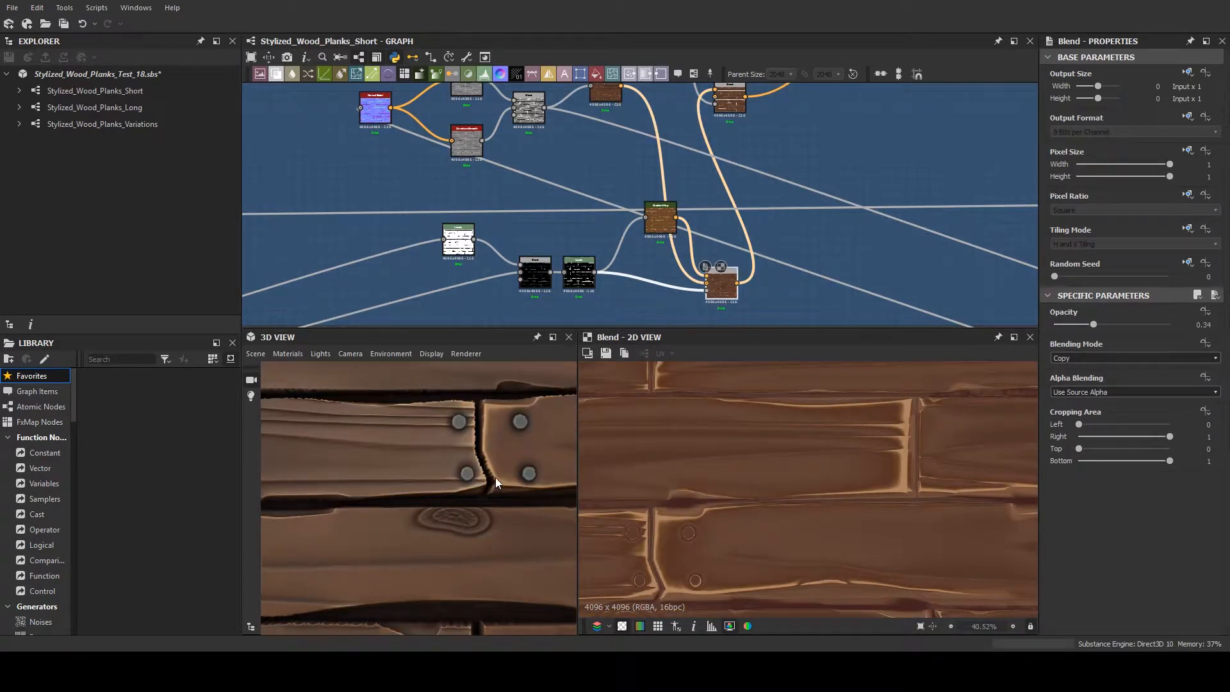
{"action": "scroll", "coordinate": [482, 448], "scroll_direction": "down", "scroll_amount": 4}
{"action": "middle_click_drag", "start_coordinate": [481, 448], "coordinate": [497, 450]}
{"action": "scroll", "coordinate": [498, 449], "scroll_direction": "up", "scroll_amount": 4}
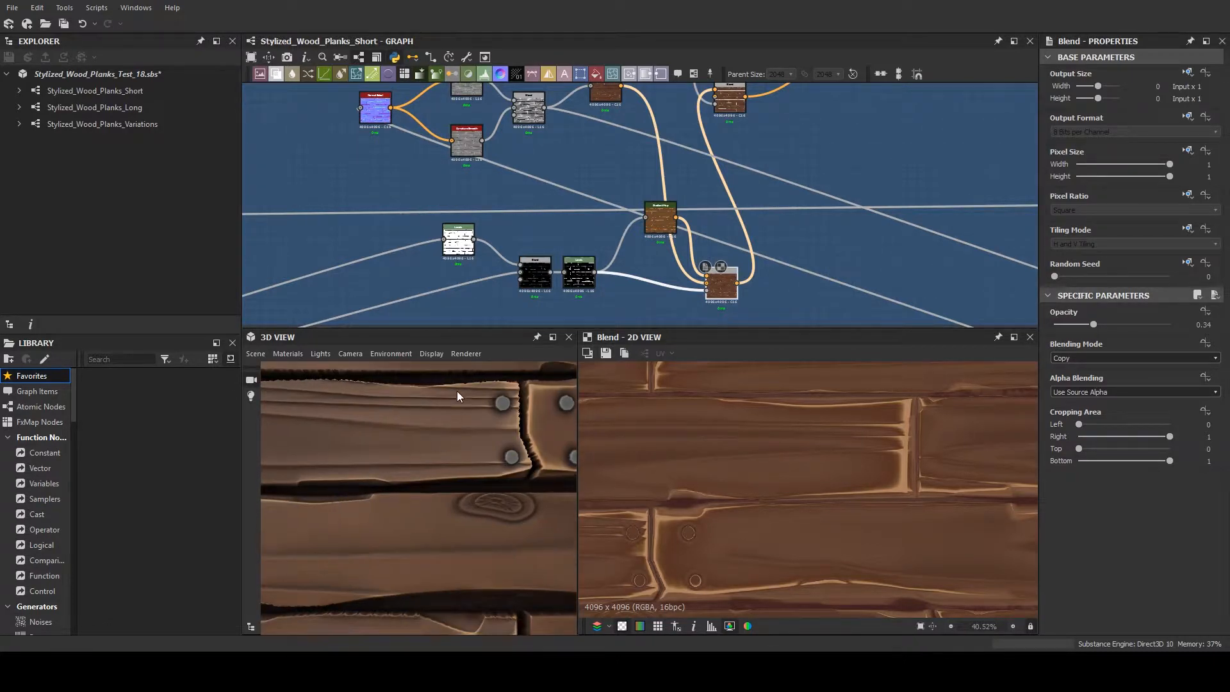
- Trace how the edge mask is built by previewing the white-plank Levels, the Subtract Blend and the Levels after it
{"action": "double_click", "coordinate": [579, 273]}
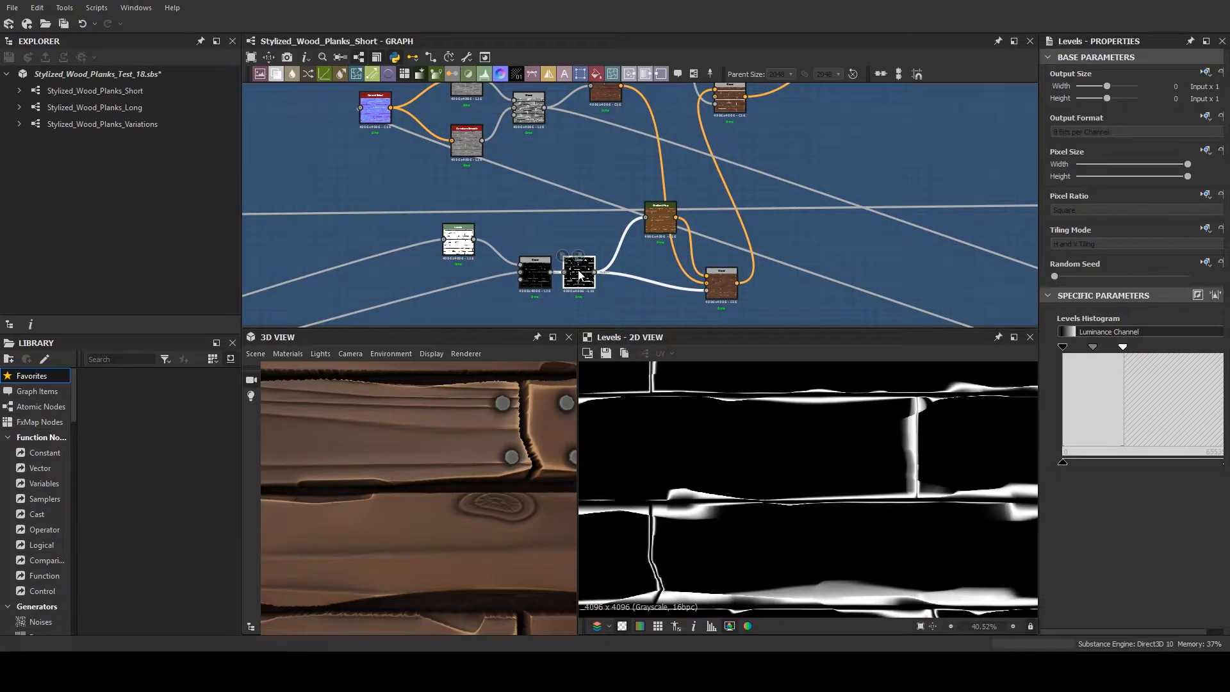
{"action": "double_click", "coordinate": [544, 280]}
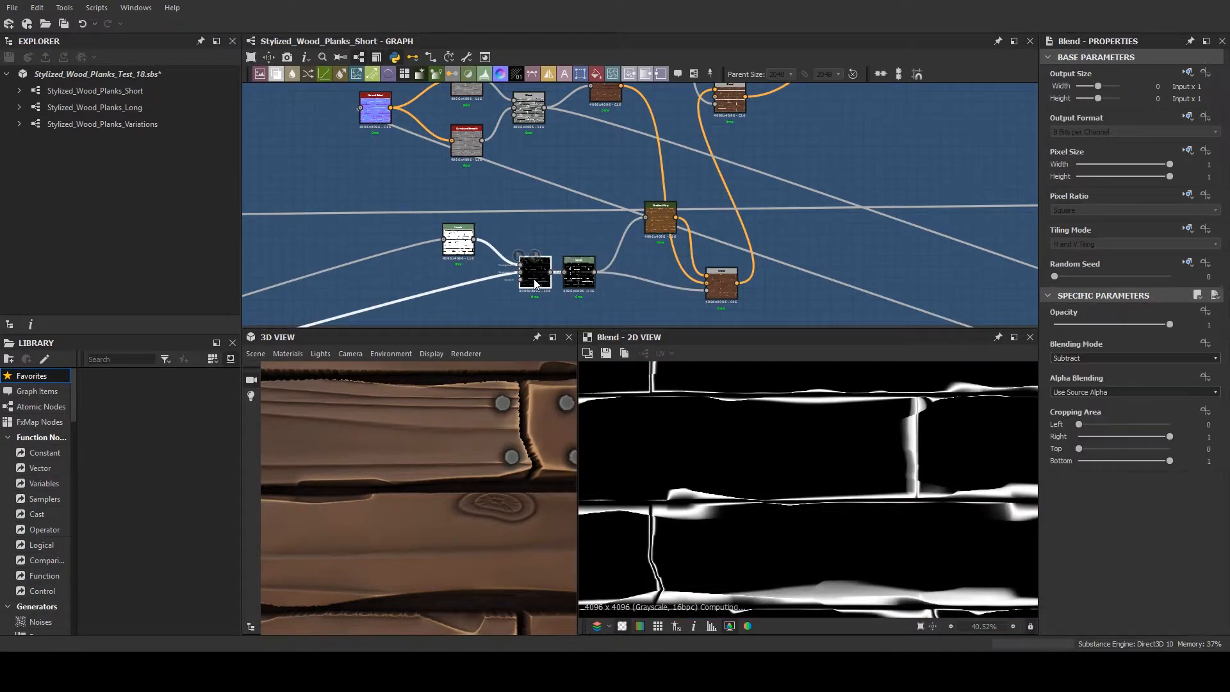
{"action": "double_click", "coordinate": [454, 238]}
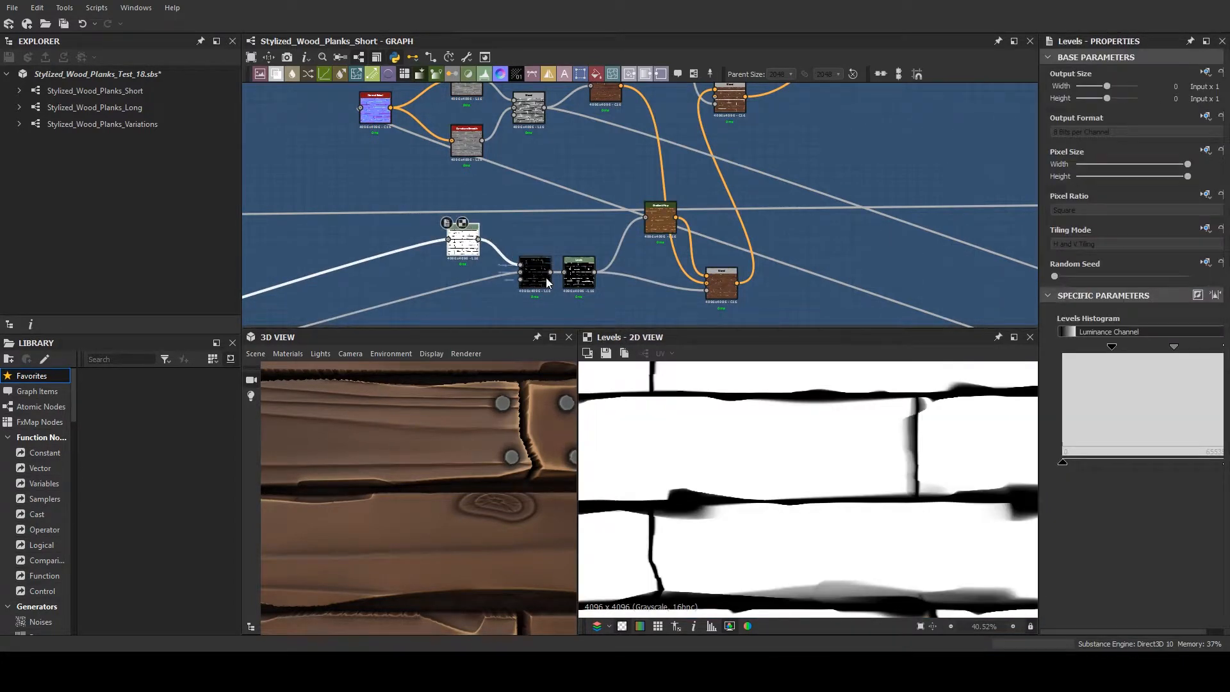
{"action": "double_click", "coordinate": [546, 278]}
{"action": "scroll", "coordinate": [551, 277], "scroll_direction": "up", "scroll_amount": 2}
{"action": "double_click", "coordinate": [589, 275]}
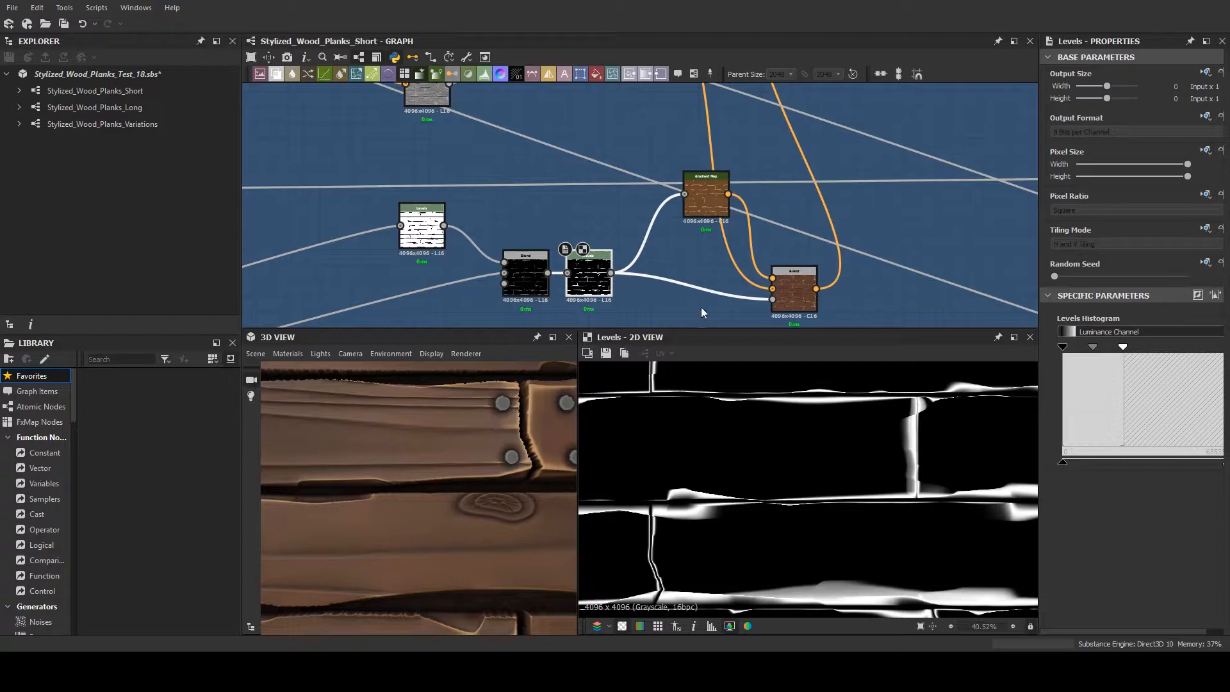
- Preview the edge mask's two-tone brown Gradient Map and check the settings of the Copy Blend it feeds
{"action": "double_click", "coordinate": [778, 291]}
{"action": "double_click", "coordinate": [711, 197]}
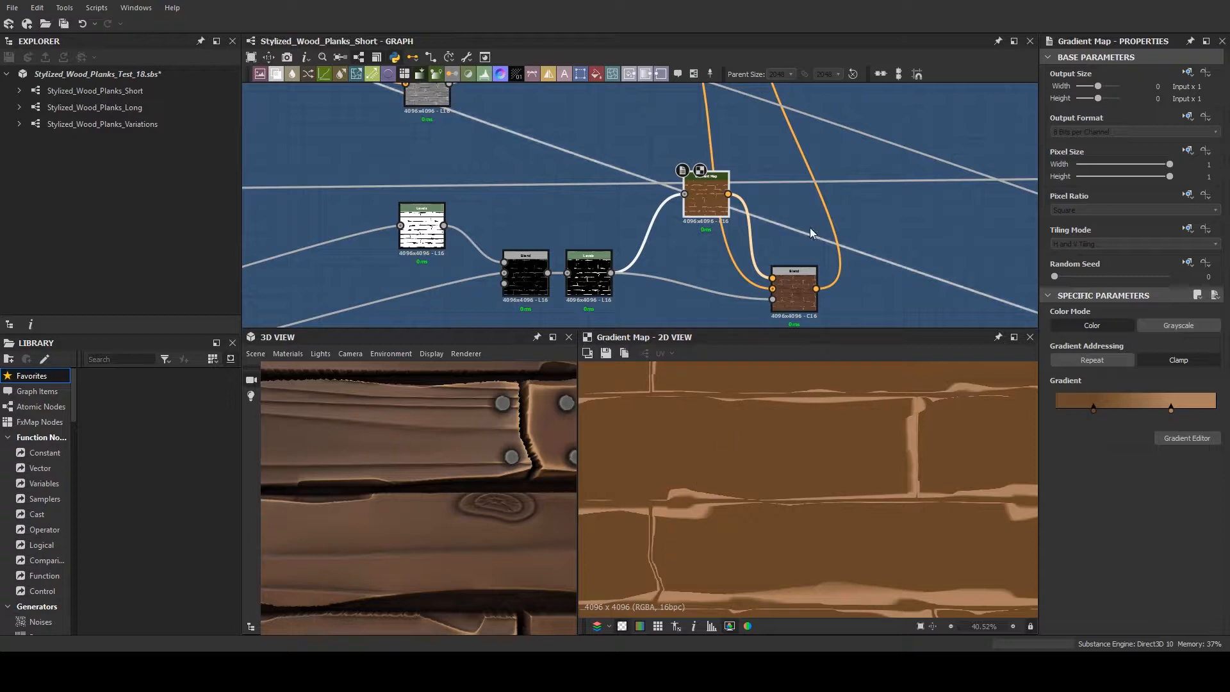
{"action": "double_click", "coordinate": [798, 287]}
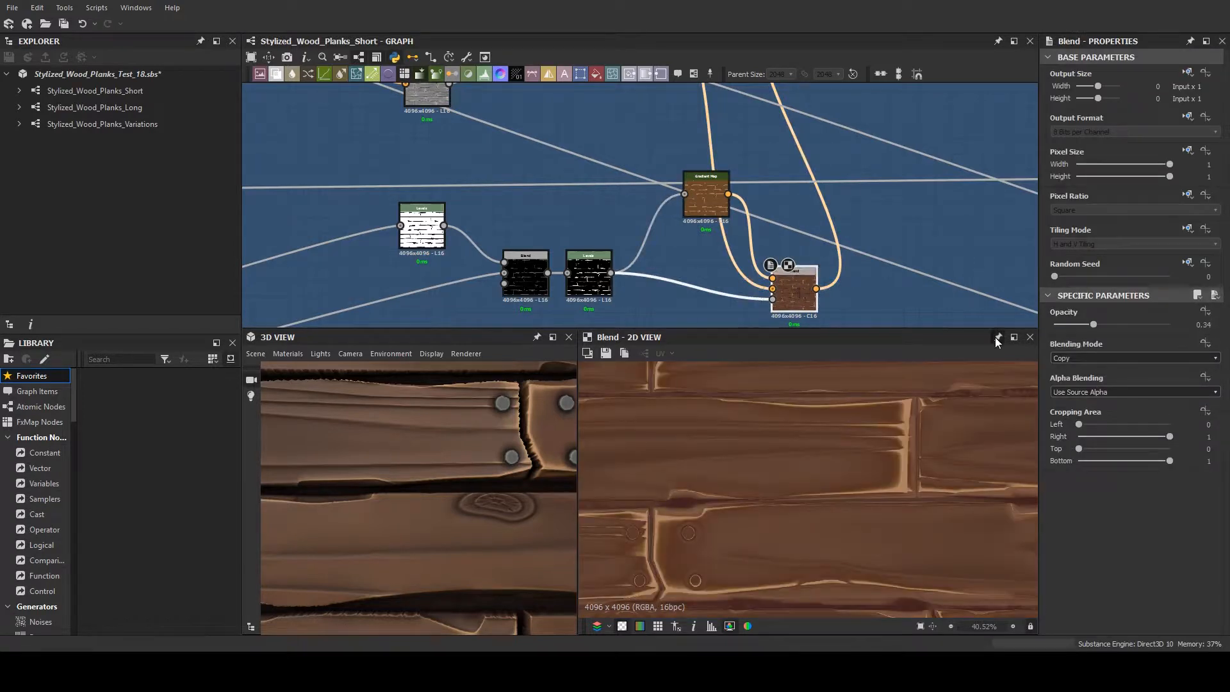
- Examine the edge colour from the Copy Blend across more planks in the 2D view, close up and from further out
{"action": "middle_click_drag", "start_coordinate": [881, 447], "coordinate": [921, 439]}
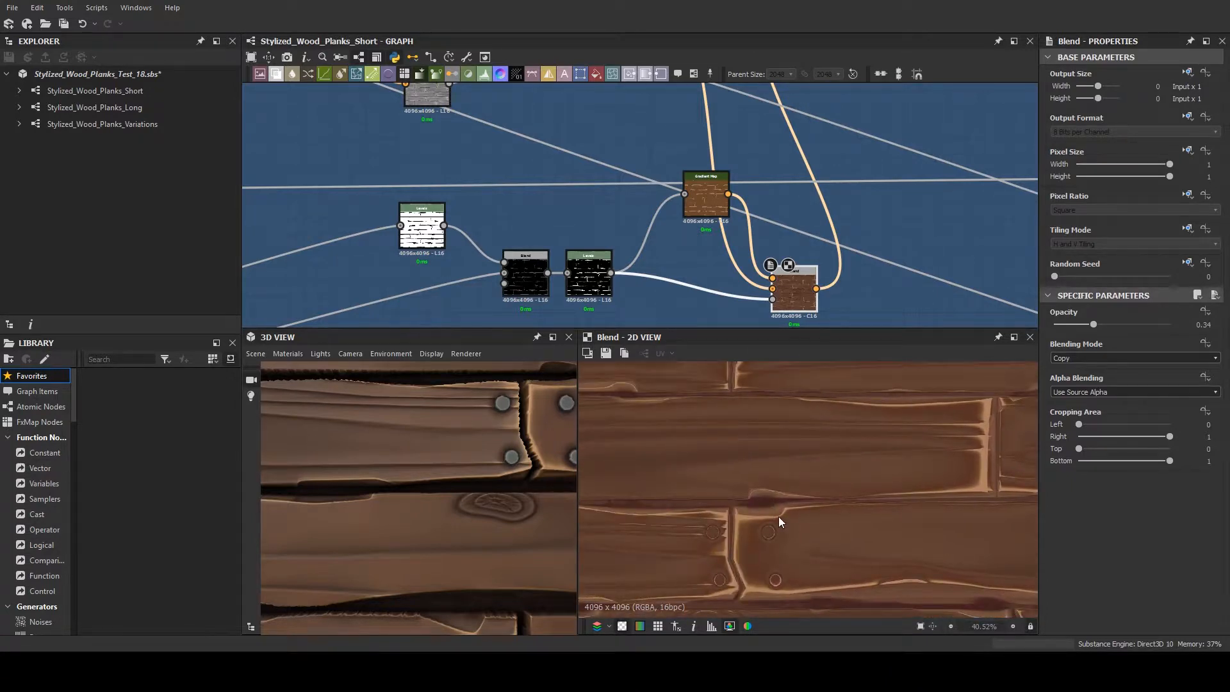
{"action": "middle_click_drag", "start_coordinate": [794, 276], "coordinate": [600, 282]}
{"action": "scroll", "coordinate": [749, 533], "scroll_direction": "down", "scroll_amount": 4}
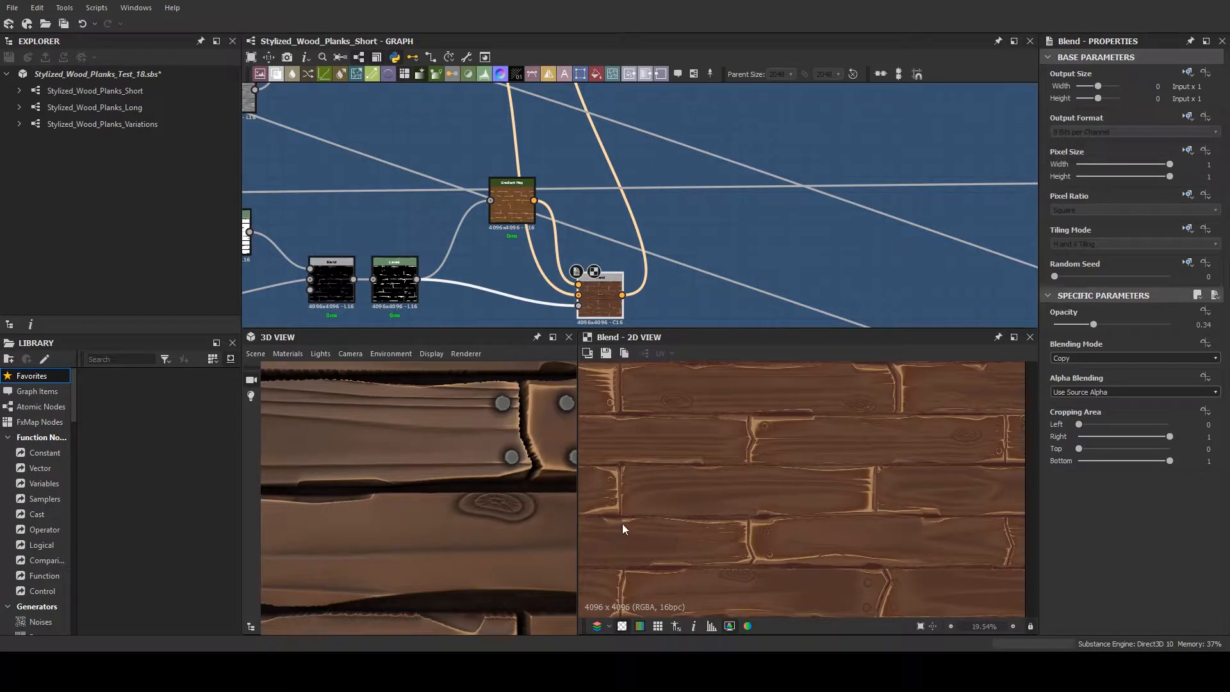
{"action": "scroll", "coordinate": [624, 519], "scroll_direction": "up", "scroll_amount": 1}
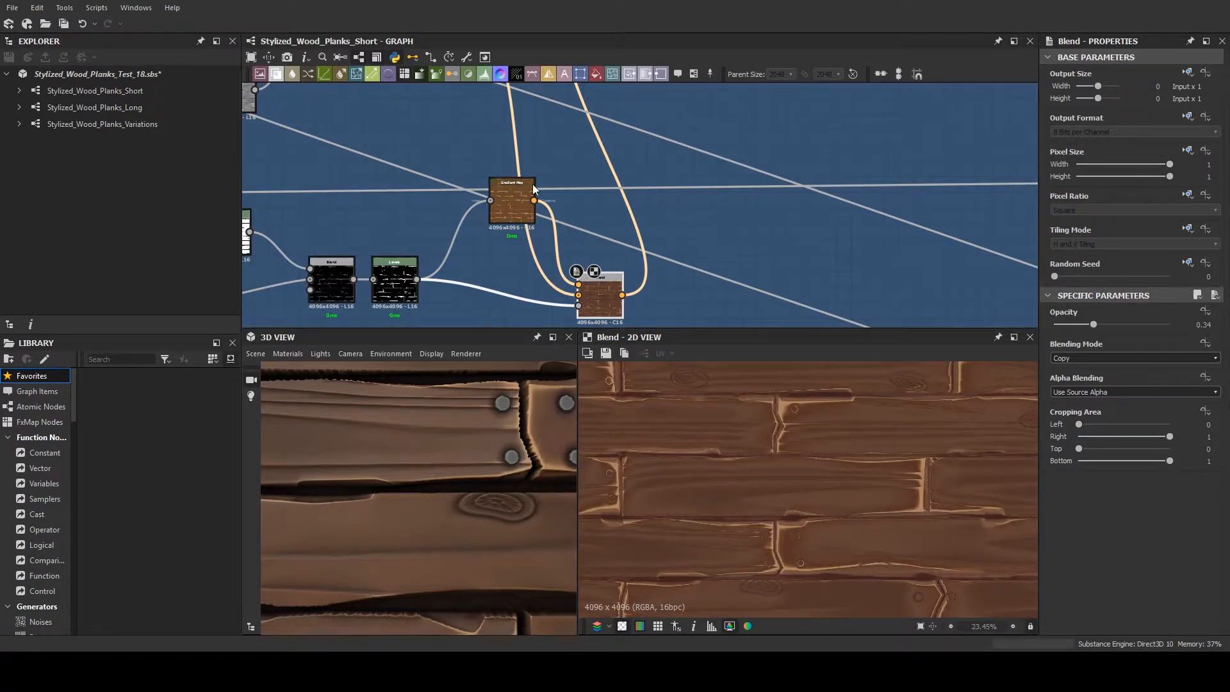
- Preview the downstream Blend that masks the gaps out of the plank colour and inspect the cracked plank joint in 2D
{"action": "middle_click_drag", "start_coordinate": [513, 187], "coordinate": [581, 319]}
{"action": "scroll", "coordinate": [505, 204], "scroll_direction": "down", "scroll_amount": 2}
{"action": "scroll", "coordinate": [581, 318], "scroll_direction": "down", "scroll_amount": 1}
{"action": "double_click", "coordinate": [670, 224]}
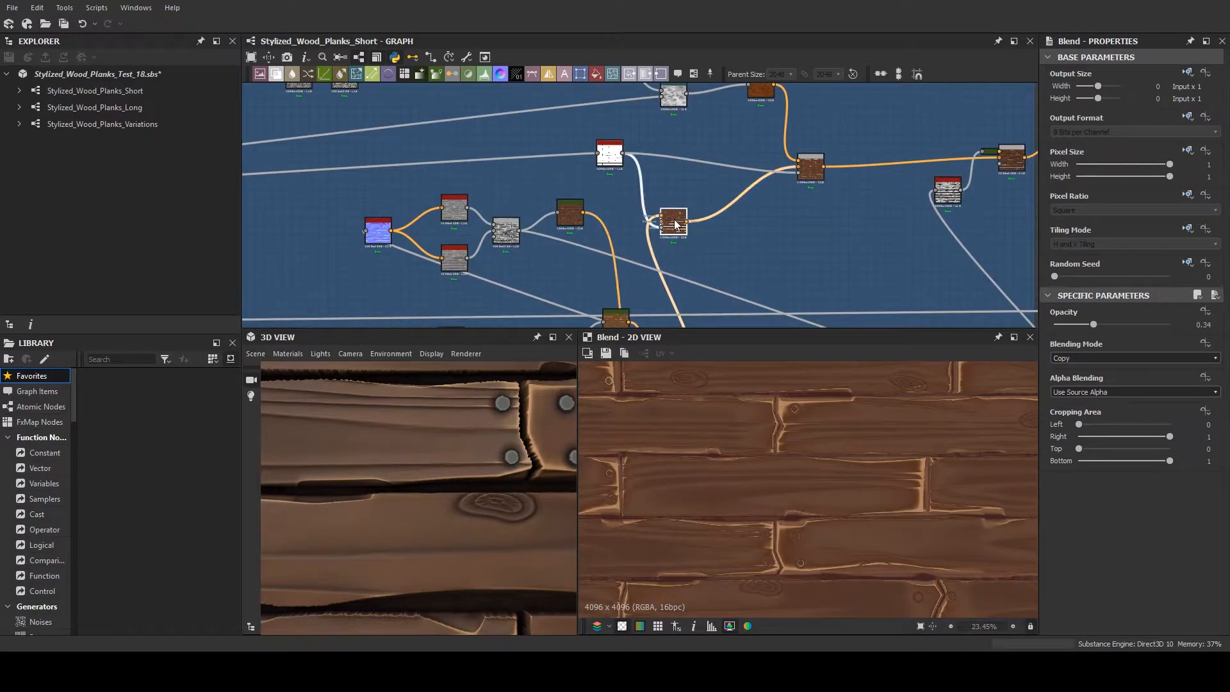
{"action": "scroll", "coordinate": [770, 462], "scroll_direction": "up", "scroll_amount": 4}
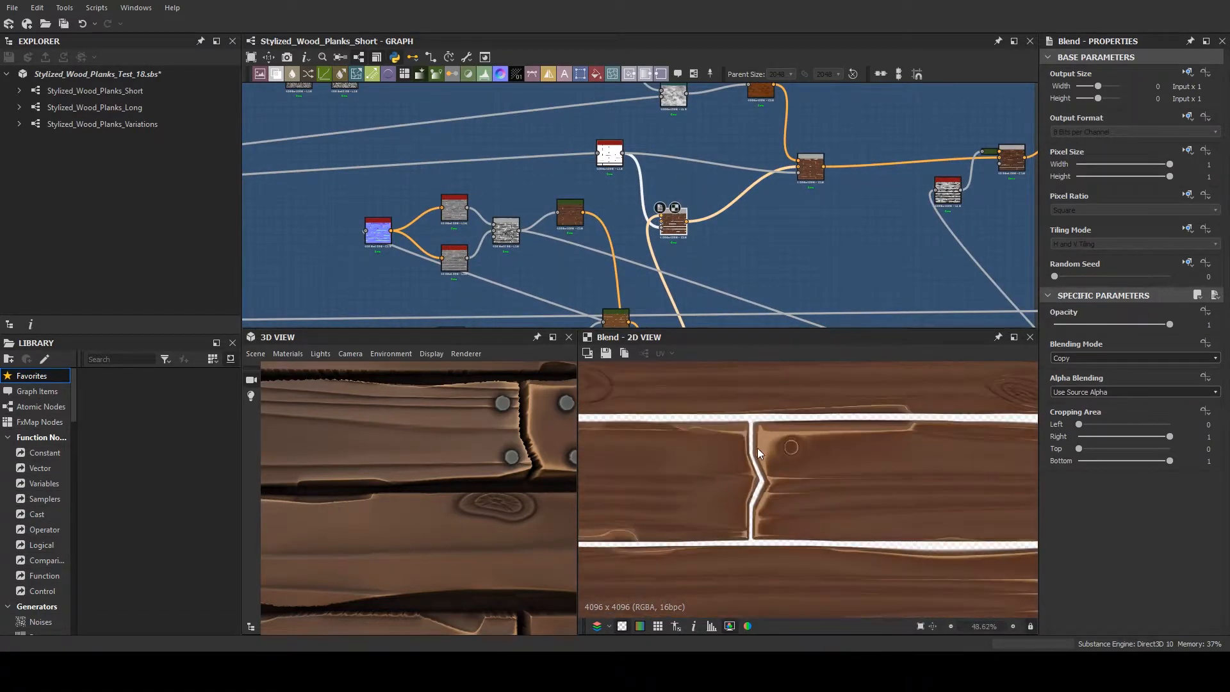
{"action": "middle_click_drag", "start_coordinate": [753, 268], "coordinate": [721, 304]}
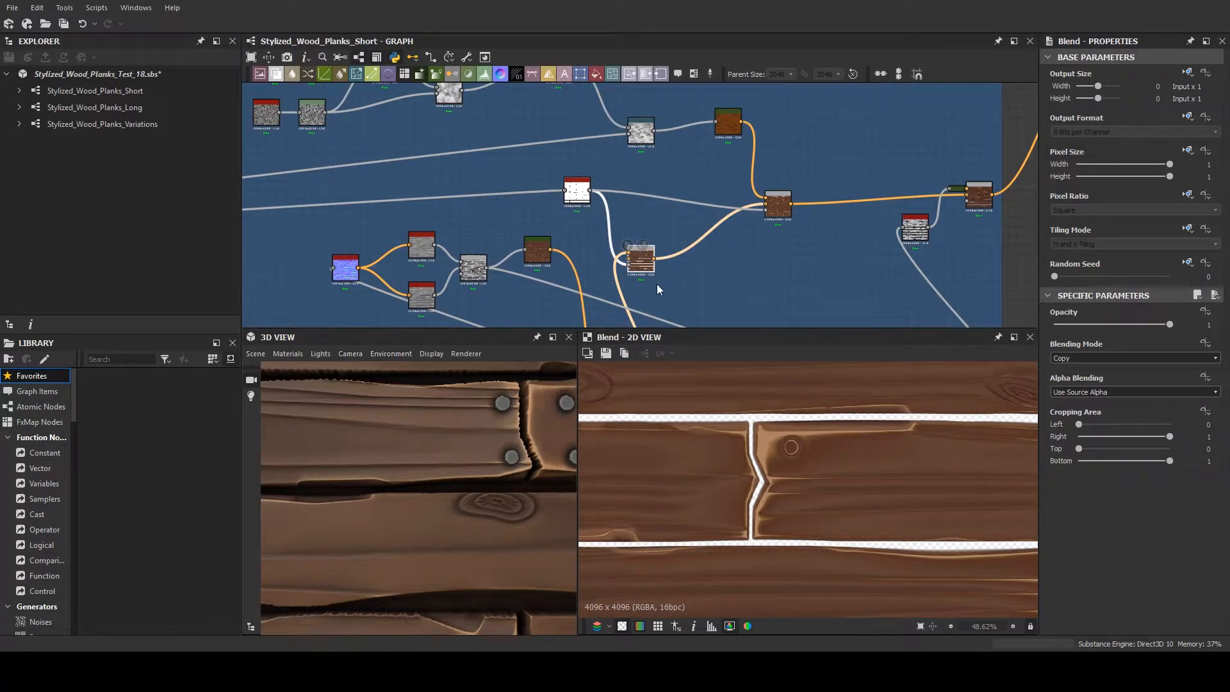
{"action": "middle_click_drag", "start_coordinate": [731, 266], "coordinate": [722, 319]}
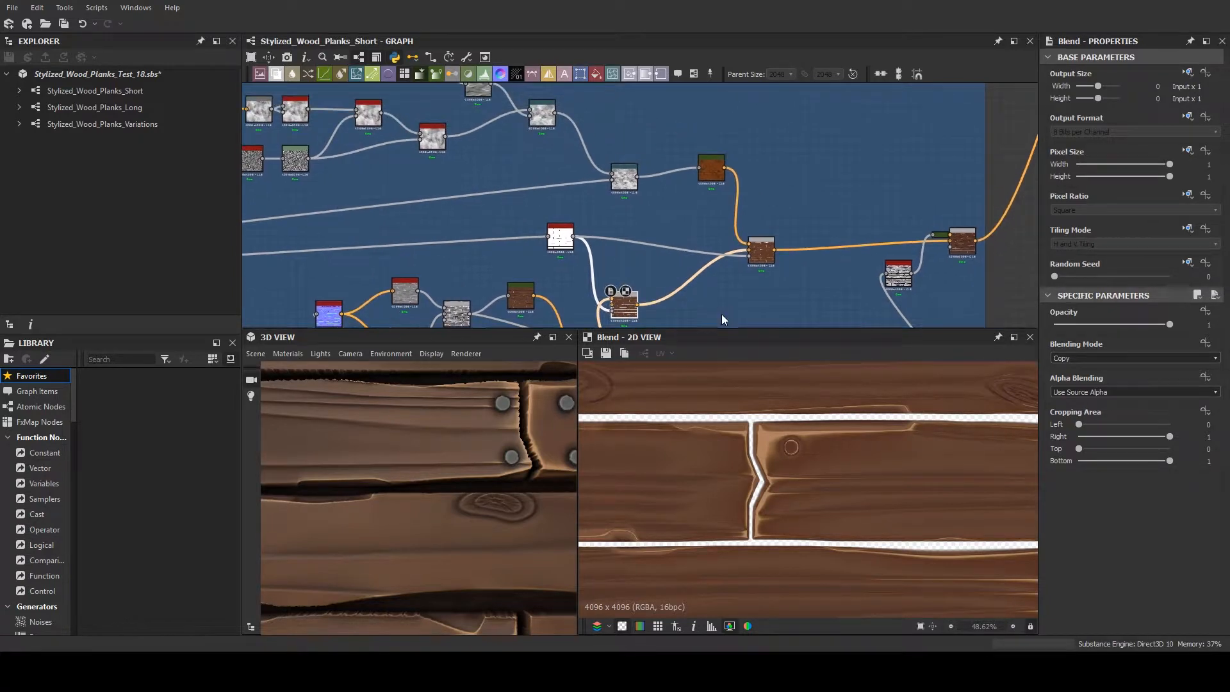
- Compare 2D previews of the blotchy orange-brown Gradient Map and the gap-masked plank Blend it is layered over
{"action": "left_click", "coordinate": [714, 179]}
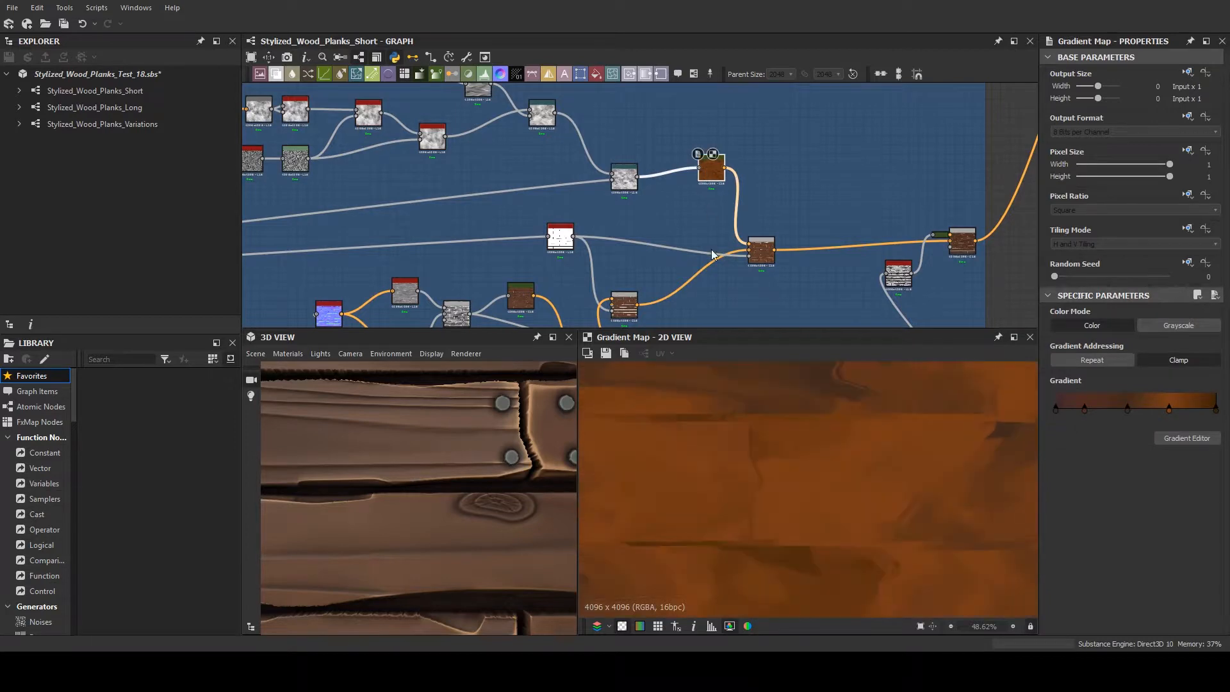
{"action": "scroll", "coordinate": [713, 259], "scroll_direction": "down", "scroll_amount": 1}
{"action": "scroll", "coordinate": [818, 417], "scroll_direction": "down", "scroll_amount": 2}
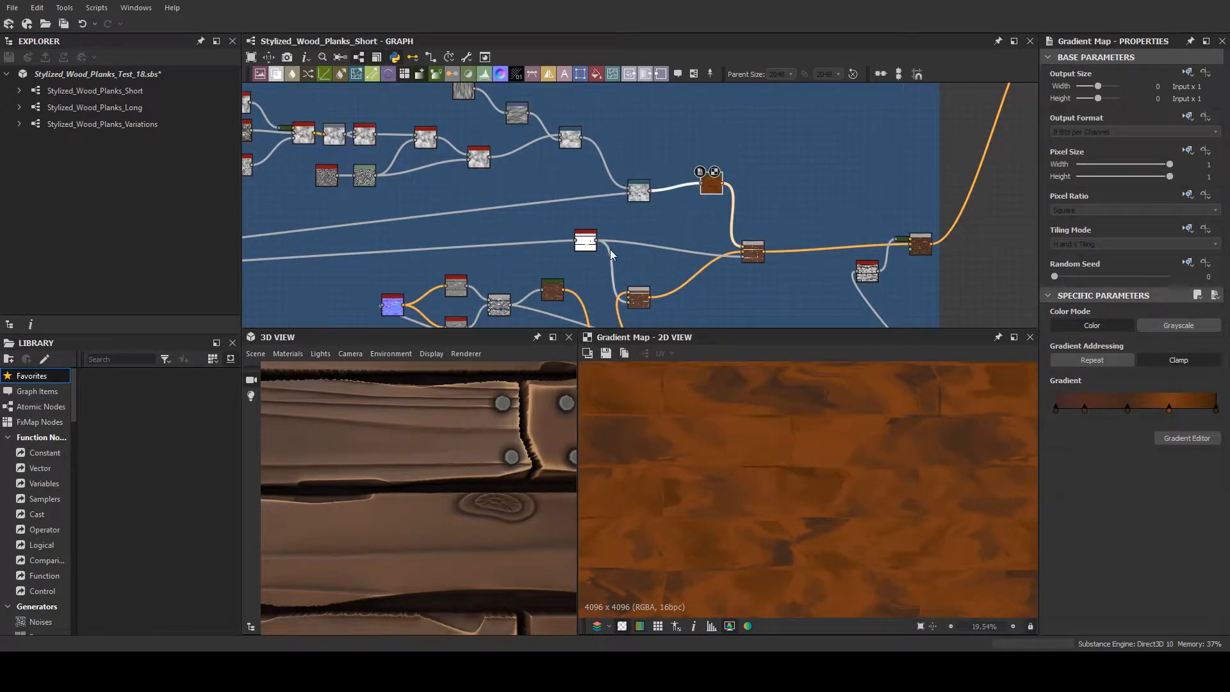
{"action": "middle_click_drag", "start_coordinate": [673, 247], "coordinate": [768, 271]}
{"action": "left_click", "coordinate": [843, 278]}
{"action": "middle_click_drag", "start_coordinate": [843, 297], "coordinate": [772, 238]}
{"action": "left_click", "coordinate": [658, 263]}
{"action": "scroll", "coordinate": [744, 434], "scroll_direction": "up", "scroll_amount": 2}
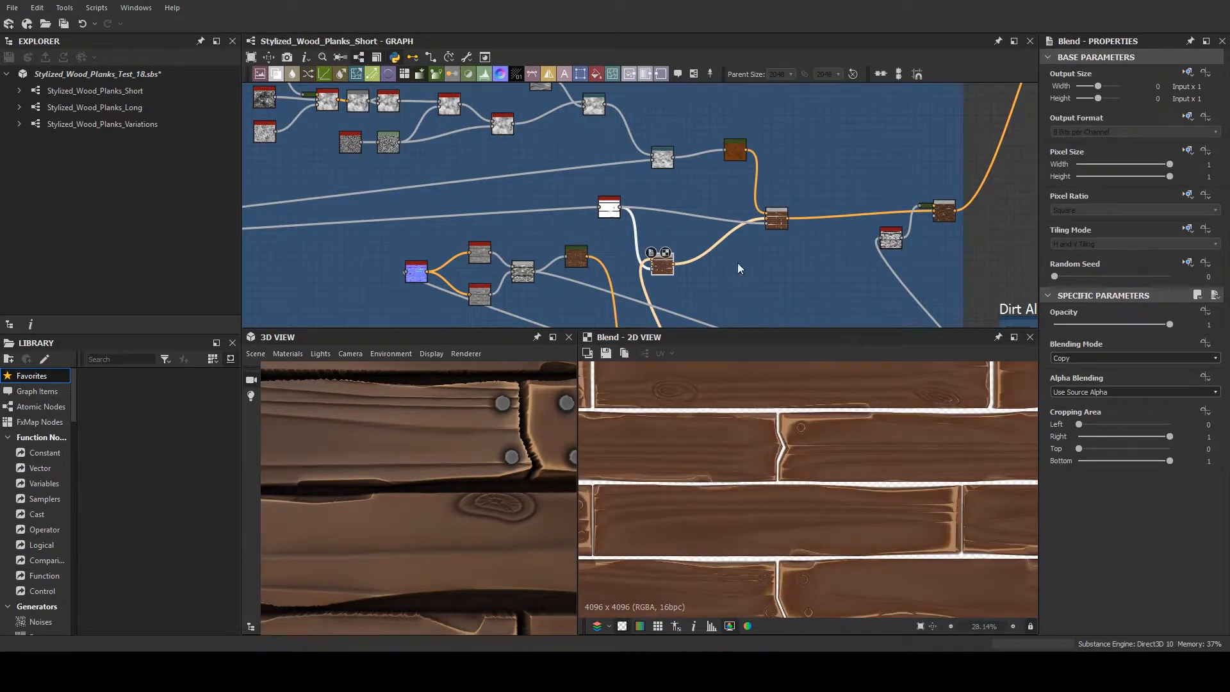
{"action": "scroll", "coordinate": [737, 263], "scroll_direction": "down", "scroll_amount": 1}
{"action": "scroll", "coordinate": [783, 401], "scroll_direction": "down", "scroll_amount": 3}
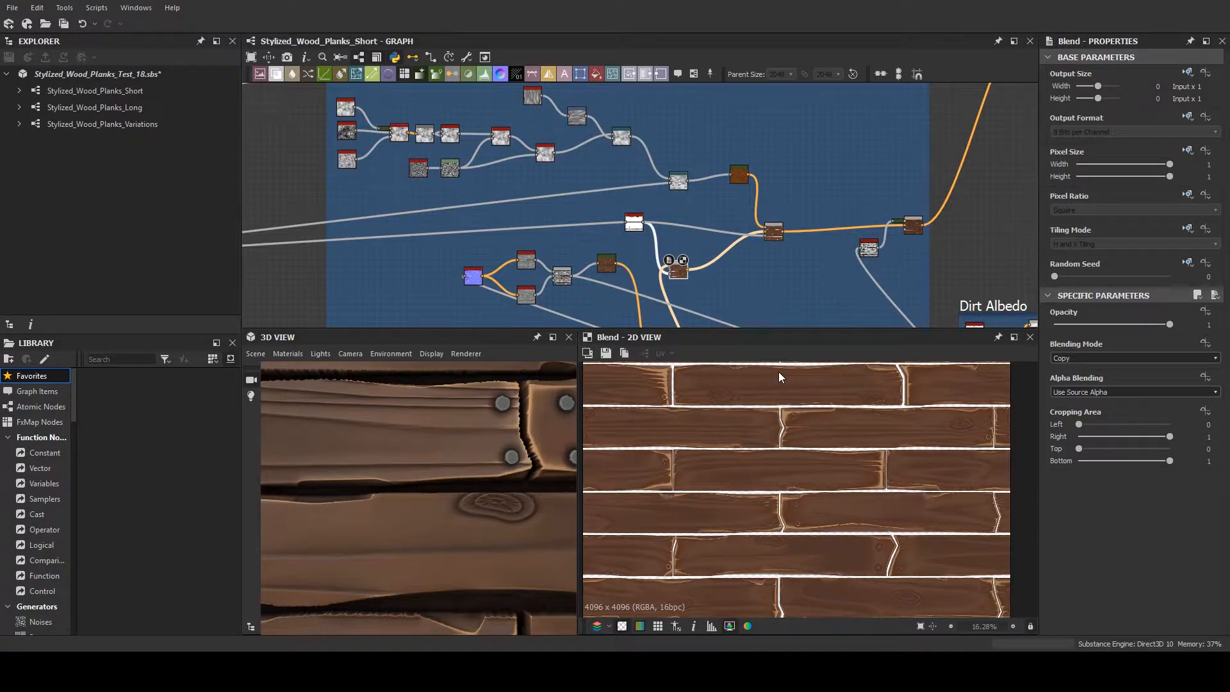
{"action": "scroll", "coordinate": [755, 195], "scroll_direction": "up", "scroll_amount": 2}
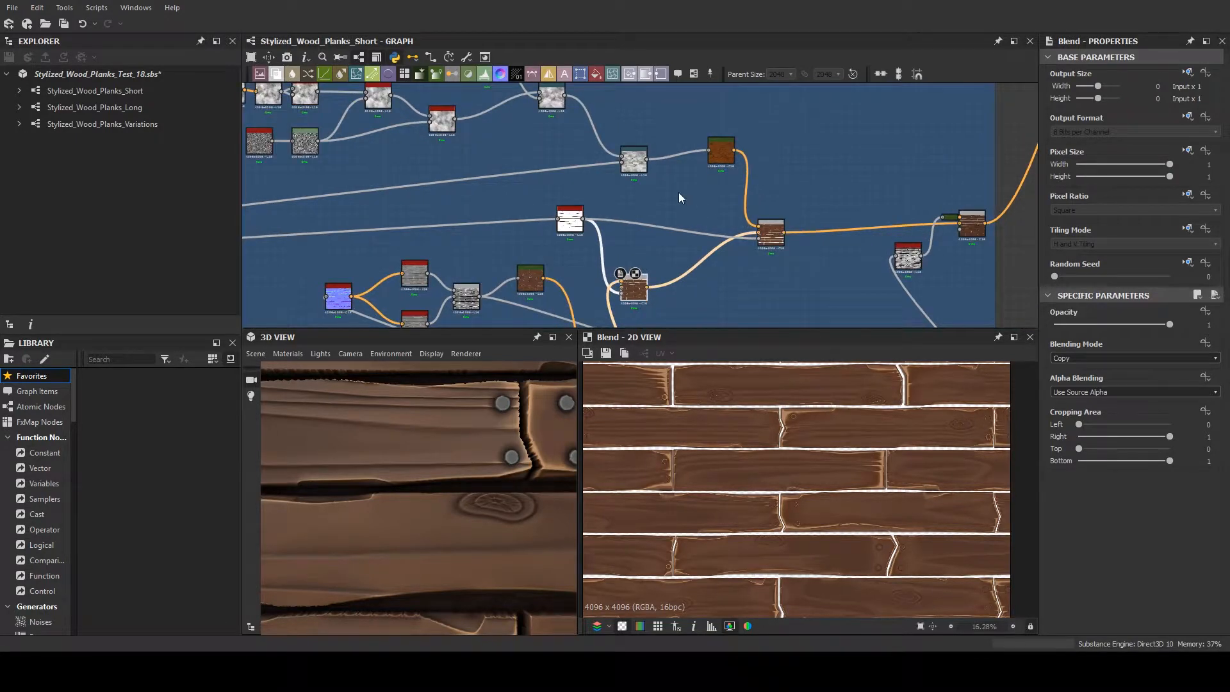
- Preview the orange-brown Gradient Map and the Copy Blend that mixes it into the planks, checking the colour in 2D and 3D
{"action": "double_click", "coordinate": [713, 166]}
{"action": "scroll", "coordinate": [781, 557], "scroll_direction": "down", "scroll_amount": 2}
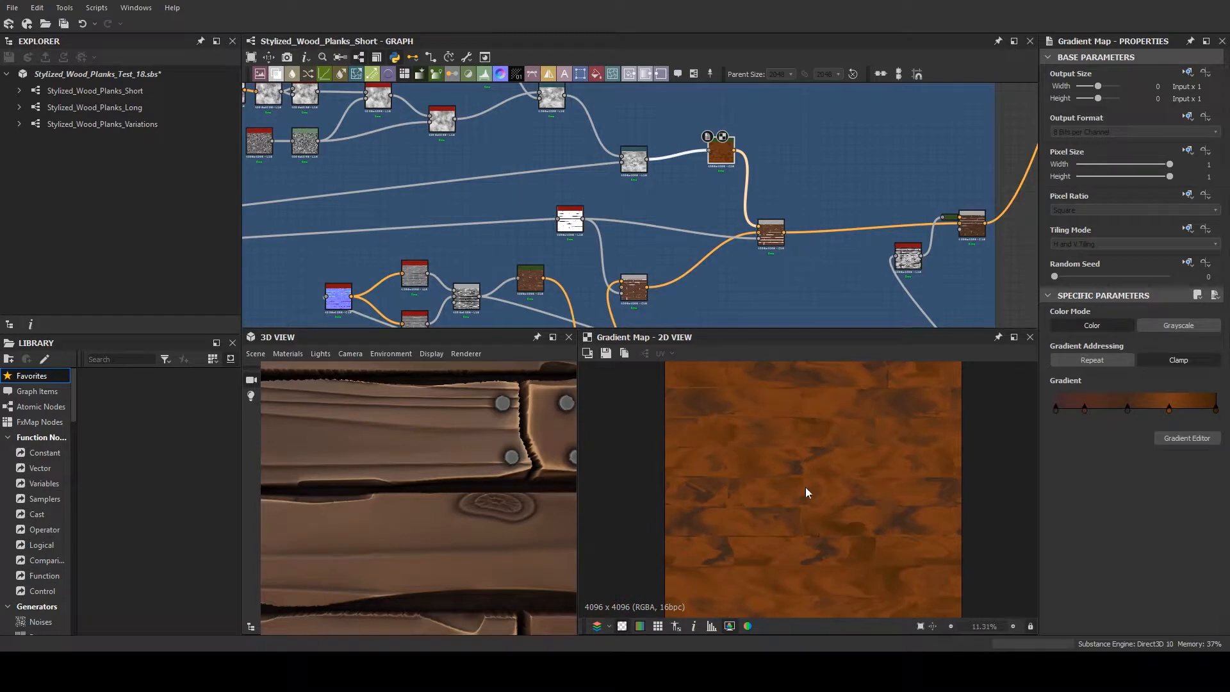
{"action": "middle_click_drag", "start_coordinate": [651, 246], "coordinate": [711, 332]}
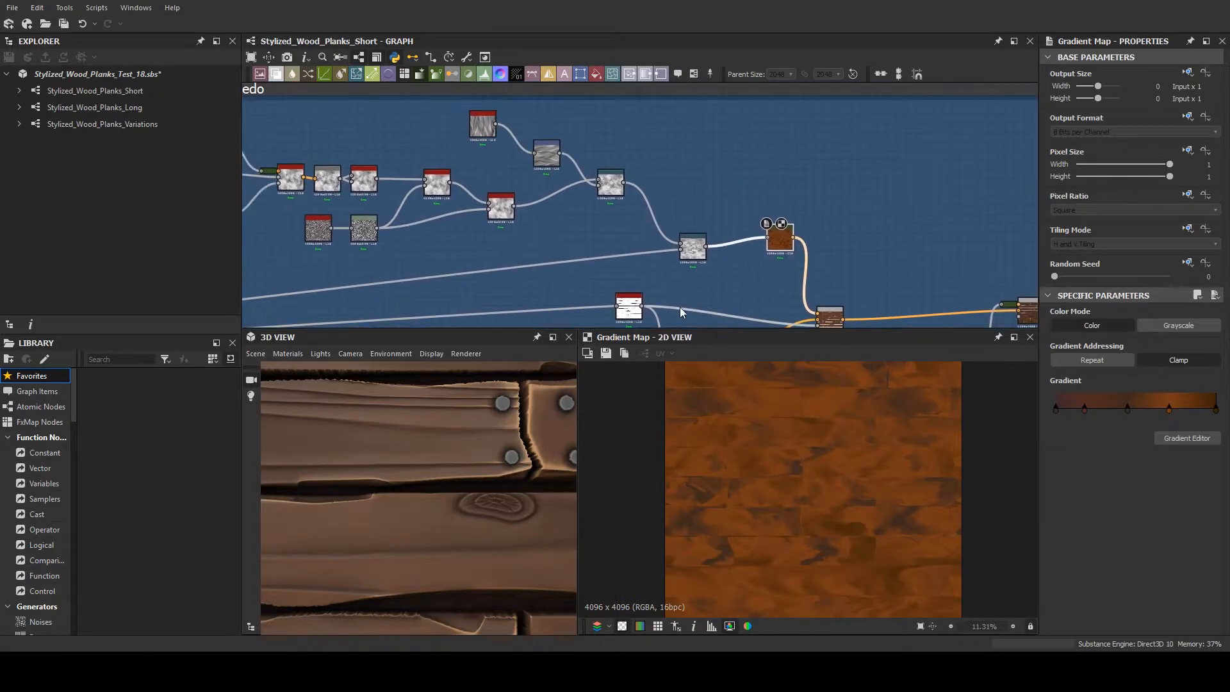
{"action": "left_click", "coordinate": [834, 326]}
{"action": "double_click", "coordinate": [832, 325]}
{"action": "scroll", "coordinate": [466, 424], "scroll_direction": "down", "scroll_amount": 5}
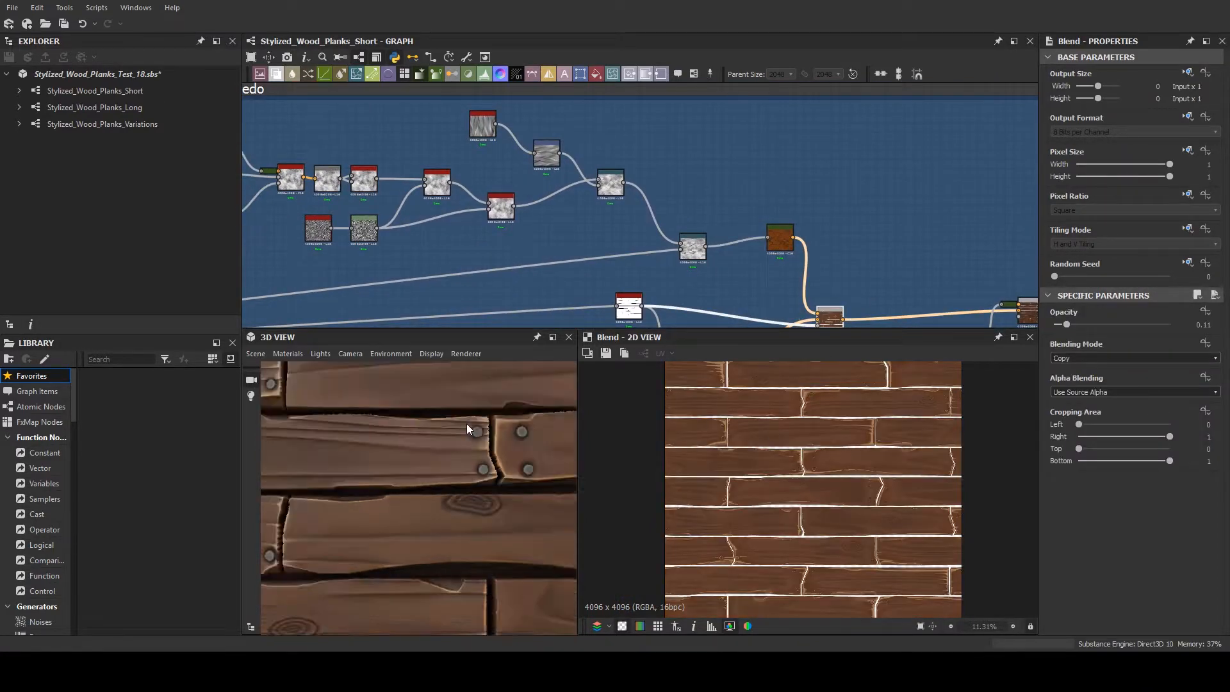
{"action": "middle_click_drag", "start_coordinate": [466, 424], "coordinate": [453, 441]}
{"action": "scroll", "coordinate": [867, 463], "scroll_direction": "up", "scroll_amount": 5}
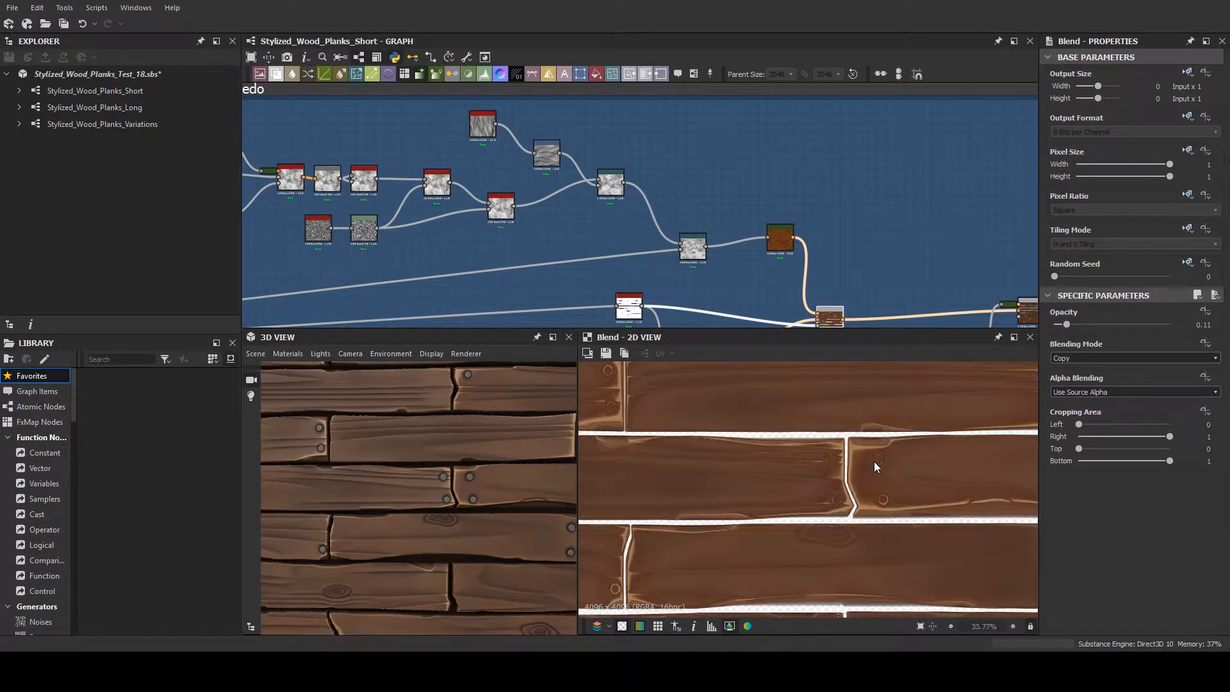
- Try an opacity of 0.5 on the orange-brown colour Blend, inspect the planks in 2D and 3D, and undo the change
{"action": "left_click_drag", "start_coordinate": [1081, 325], "coordinate": [1110, 324]}
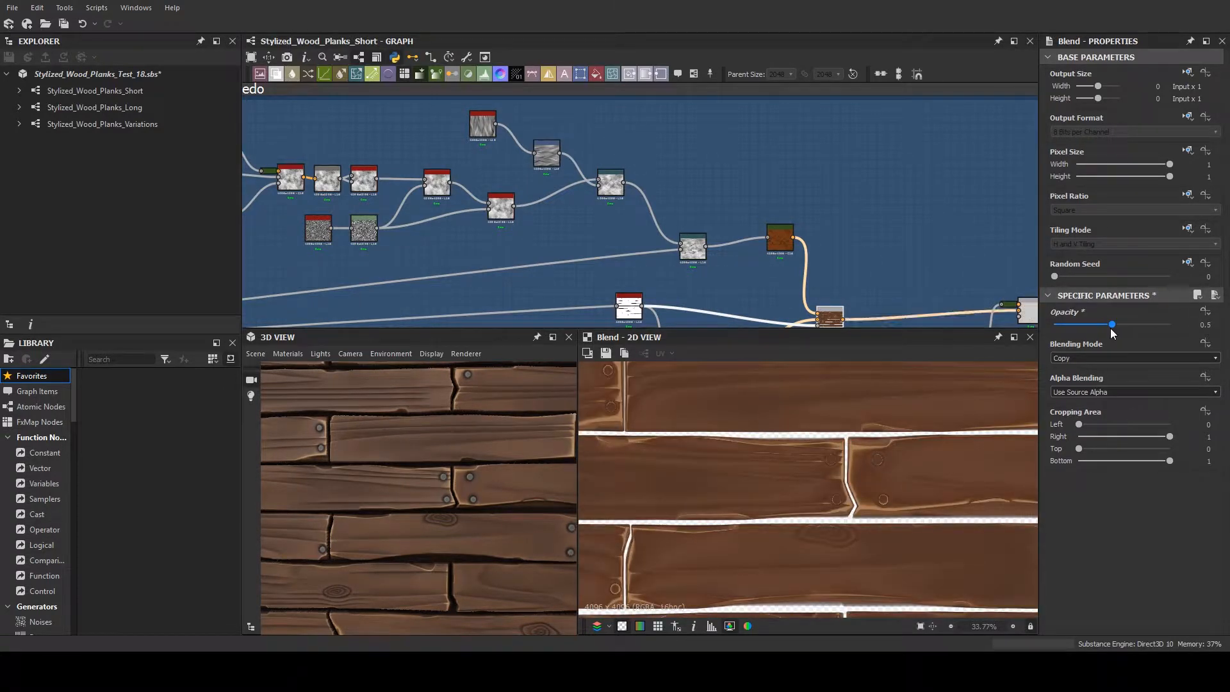
{"action": "scroll", "coordinate": [764, 408], "scroll_direction": "down", "scroll_amount": 2}
{"action": "scroll", "coordinate": [456, 430], "scroll_direction": "down", "scroll_amount": 3}
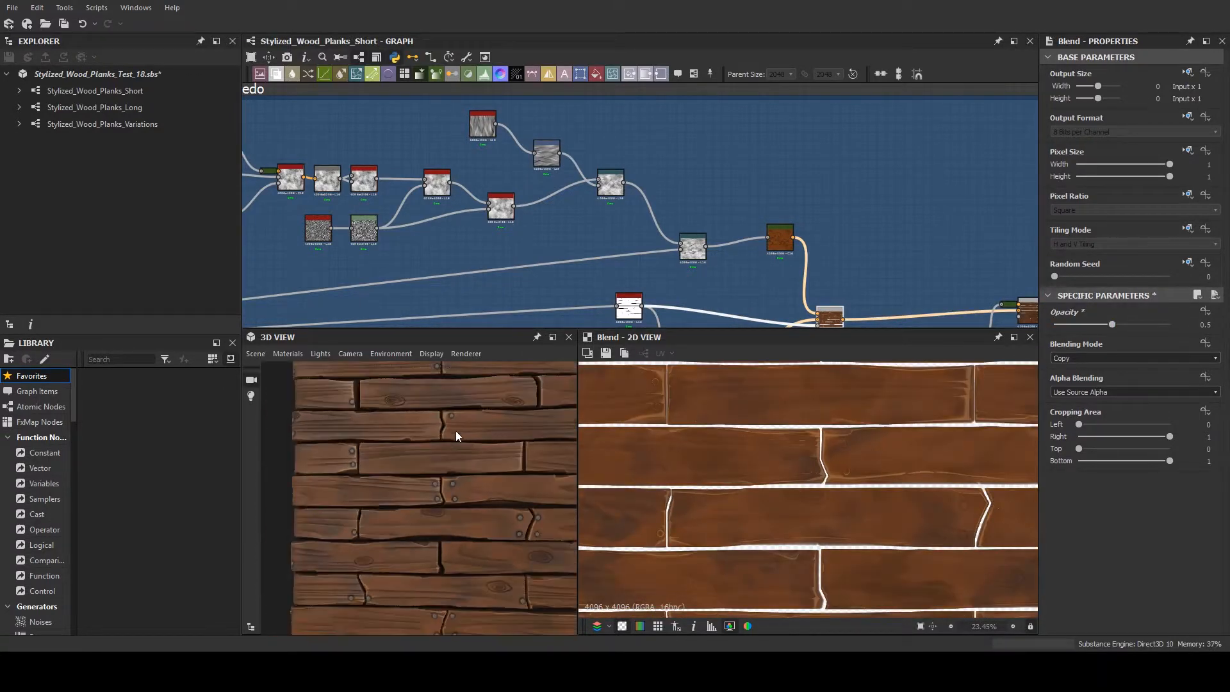
{"action": "mouse_move", "coordinate": [455, 431]}
{"action": "left_mouse_down"}
{"action": "mouse_move", "coordinate": [432, 428]}
{"action": "mouse_move", "coordinate": [459, 464]}
{"action": "mouse_move", "coordinate": [467, 456]}
{"action": "mouse_move", "coordinate": [447, 447]}
{"action": "left_mouse_up"}
{"action": "scroll", "coordinate": [459, 464], "scroll_direction": "up", "scroll_amount": 4}
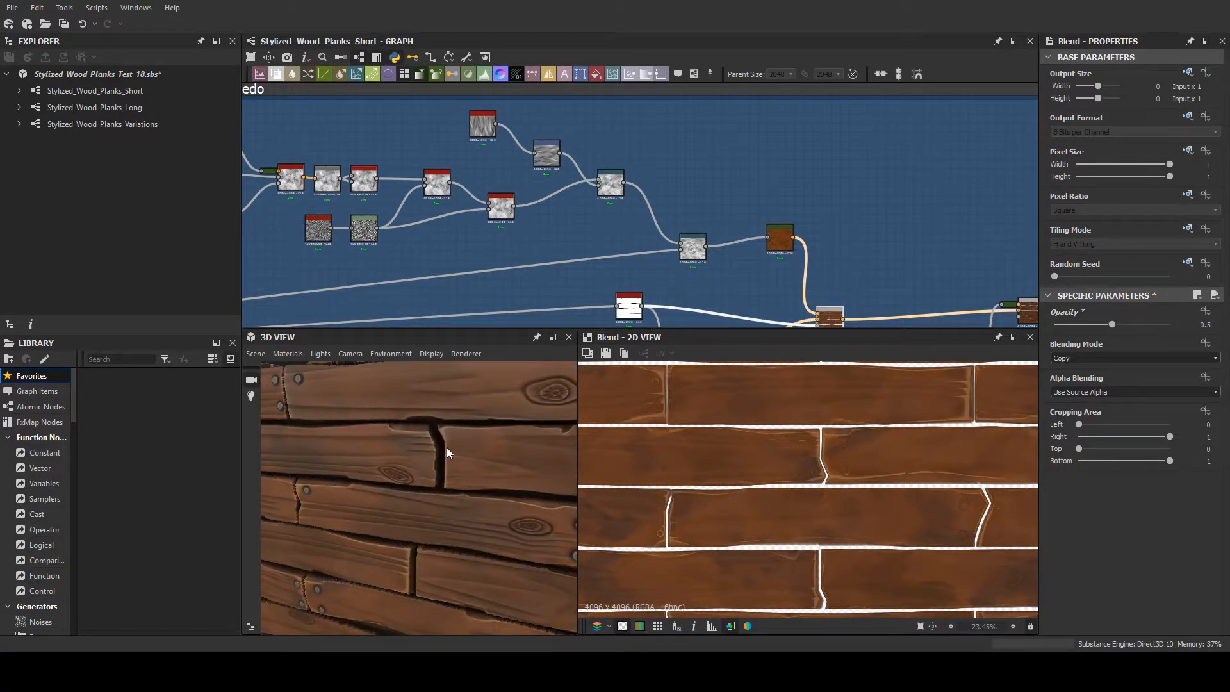
{"action": "scroll", "coordinate": [447, 447], "scroll_direction": "down", "scroll_amount": 4}
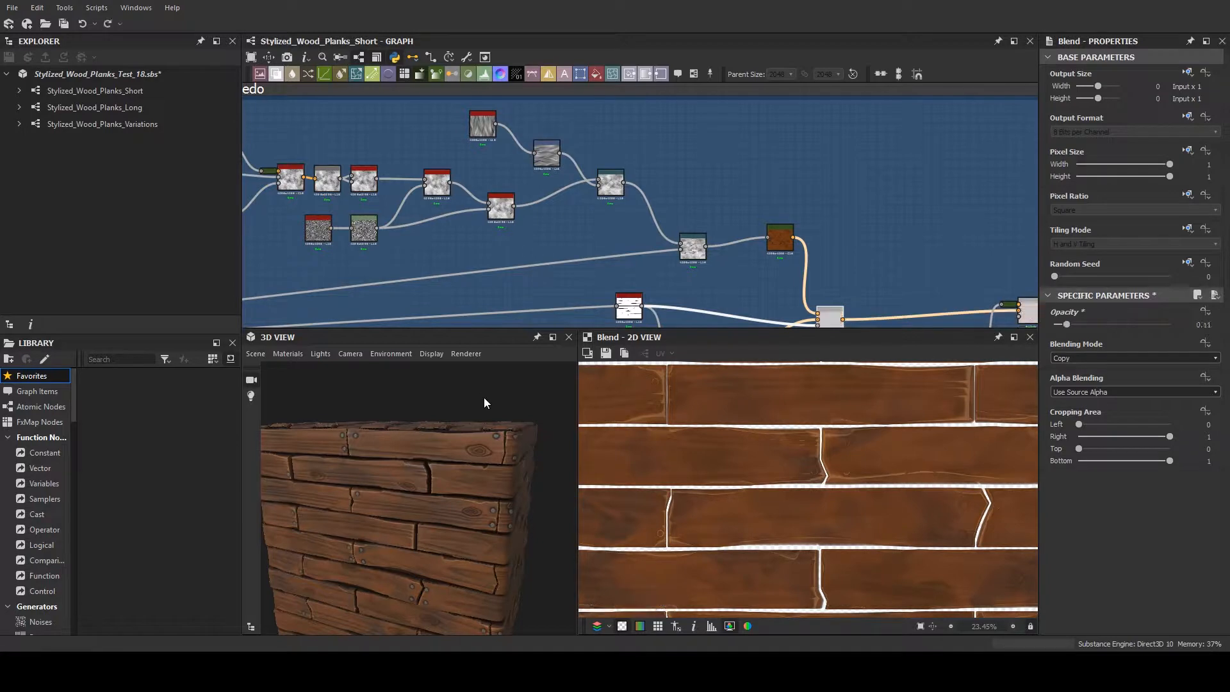
{"action": "key", "text": "ctrl+z"}
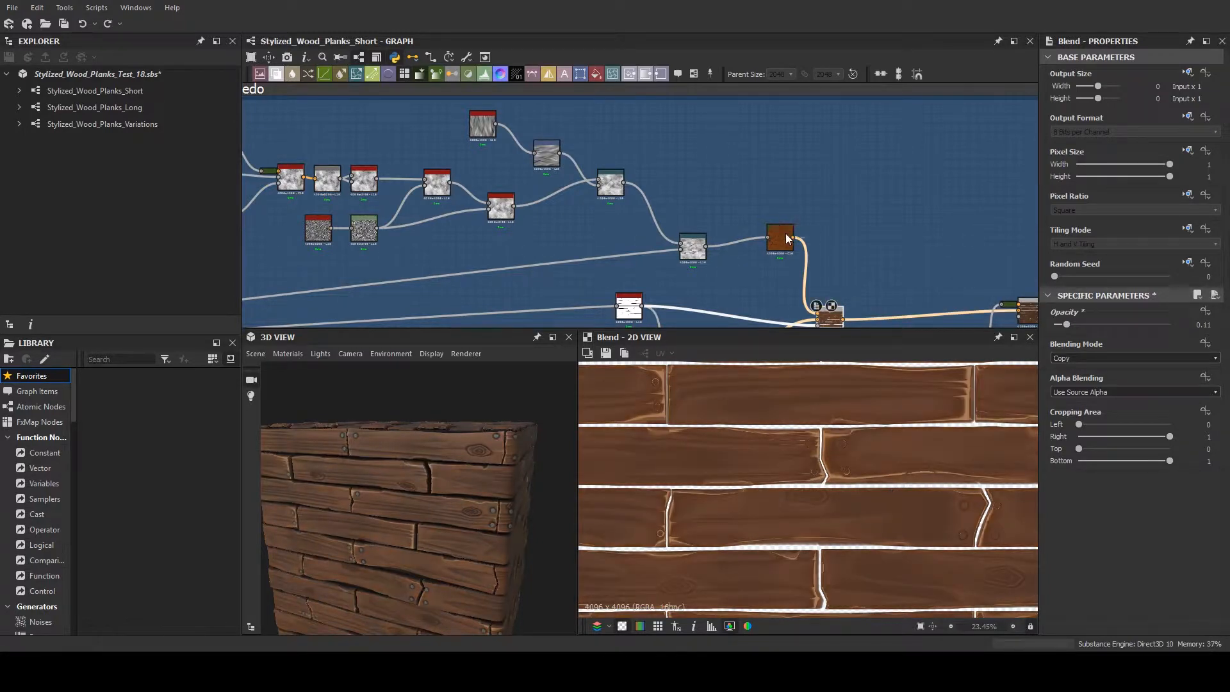
- Preview the orange-brown Gradient Map and tidy the layout by moving it closer to the grayscale node feeding it
{"action": "double_click", "coordinate": [780, 239]}
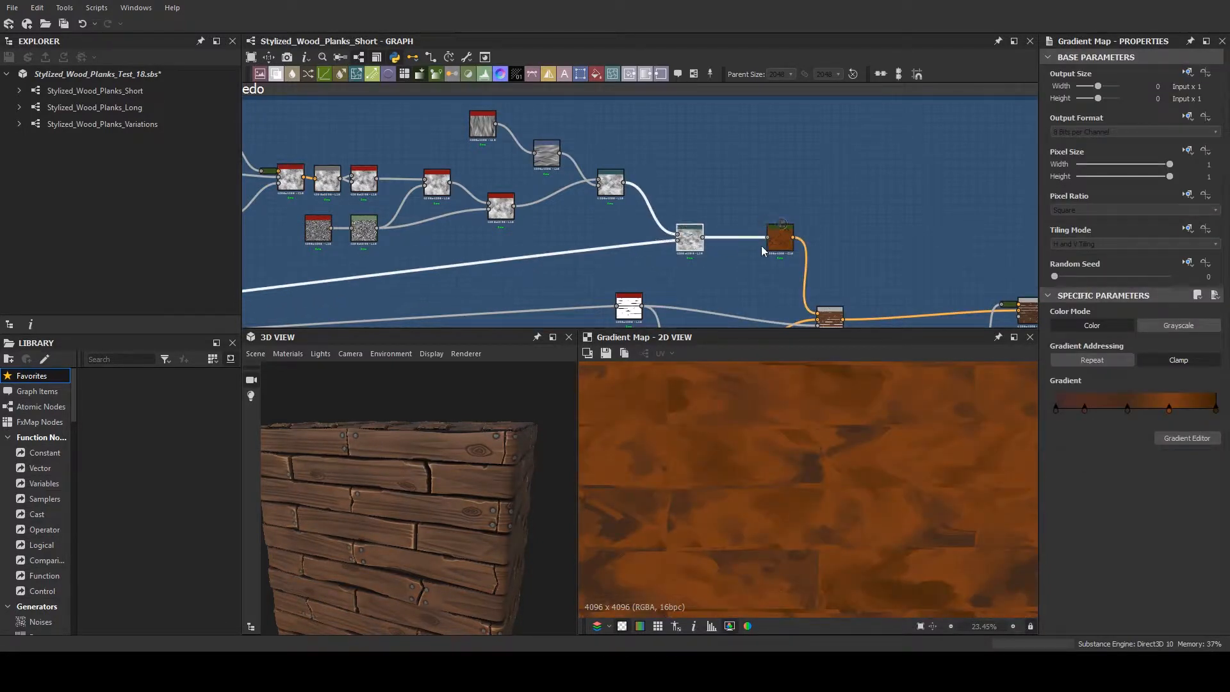
{"action": "left_click_drag", "start_coordinate": [780, 239], "coordinate": [767, 248]}
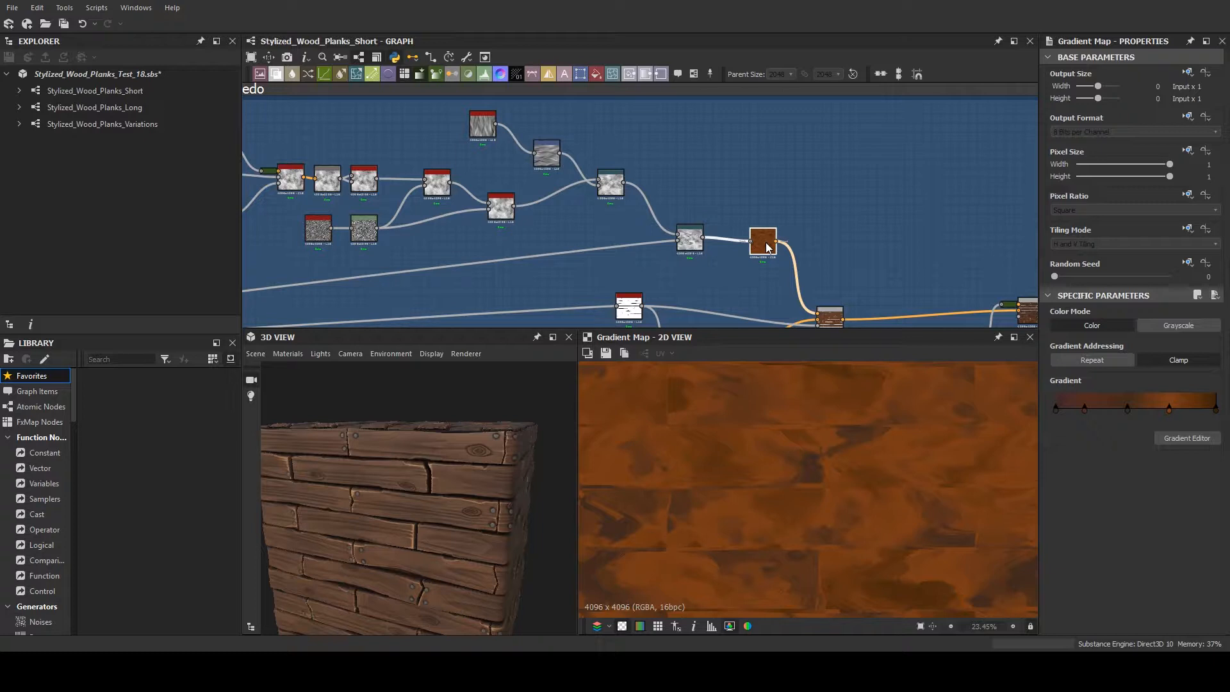
{"action": "middle_click_drag", "start_coordinate": [777, 292], "coordinate": [712, 267]}
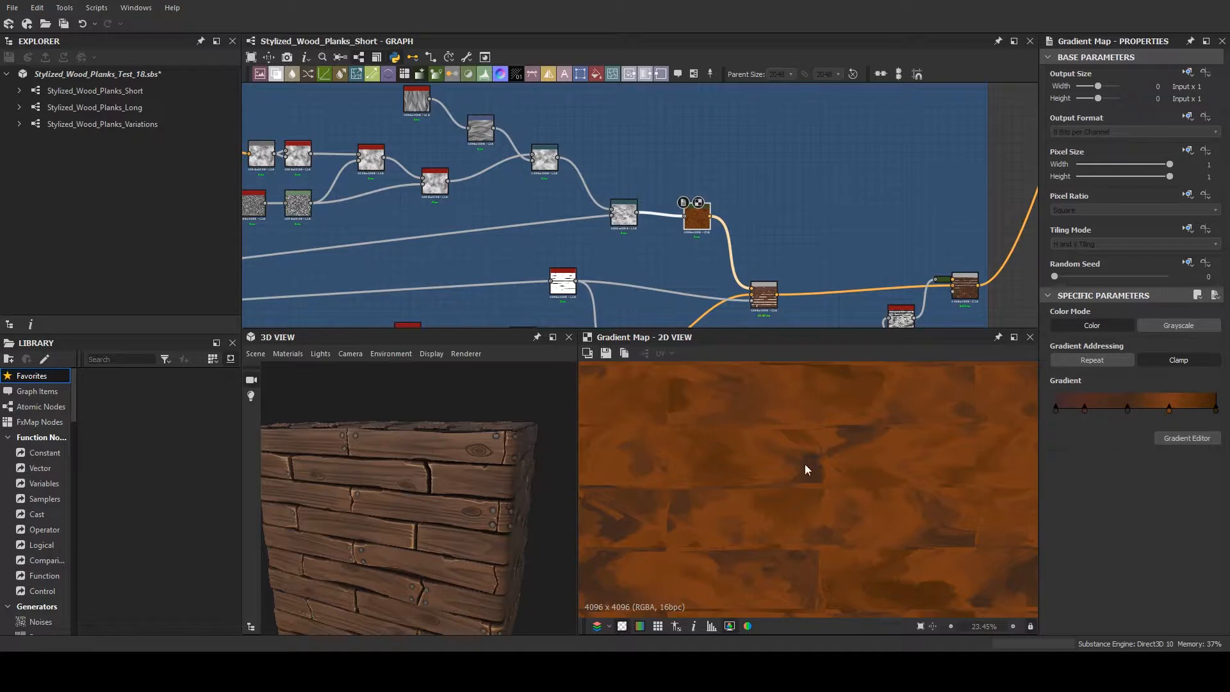
- Preview the Blend that layers the orange-brown colour, followed by the last Blend in the plank colour chain
{"action": "left_click", "coordinate": [764, 286]}
{"action": "middle_click_drag", "start_coordinate": [812, 291], "coordinate": [625, 245]}
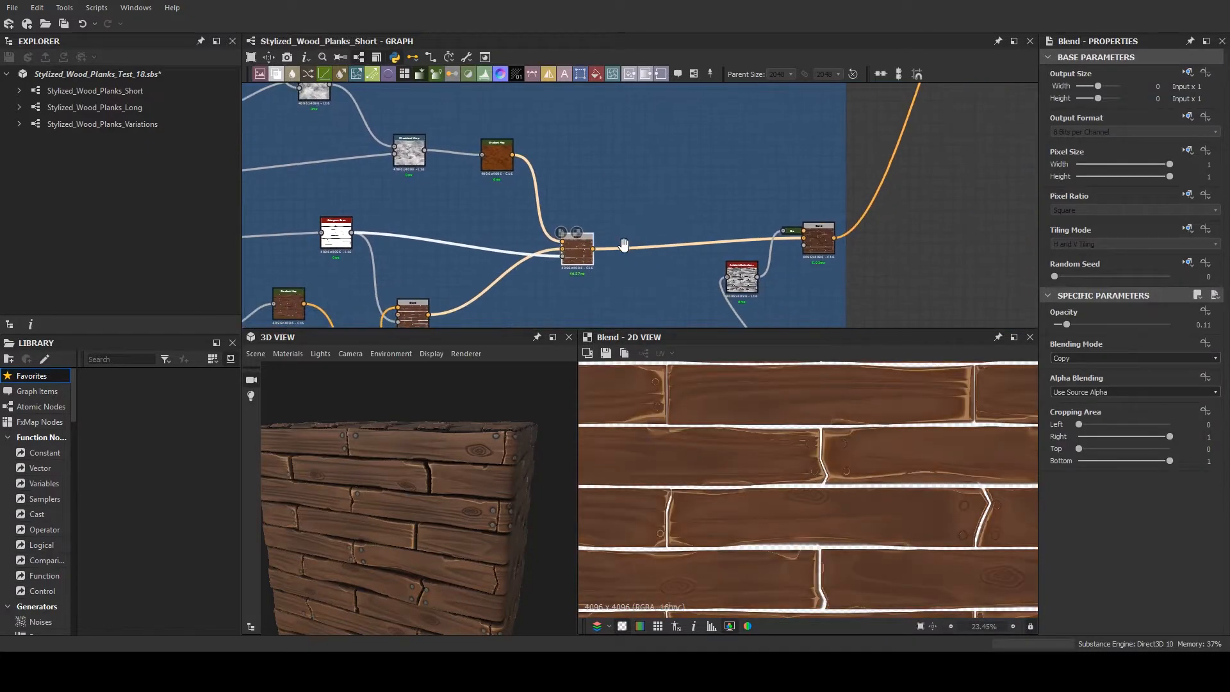
{"action": "scroll", "coordinate": [666, 256], "scroll_direction": "down", "scroll_amount": 3}
{"action": "scroll", "coordinate": [750, 274], "scroll_direction": "up", "scroll_amount": 11}
{"action": "left_click", "coordinate": [774, 197]}
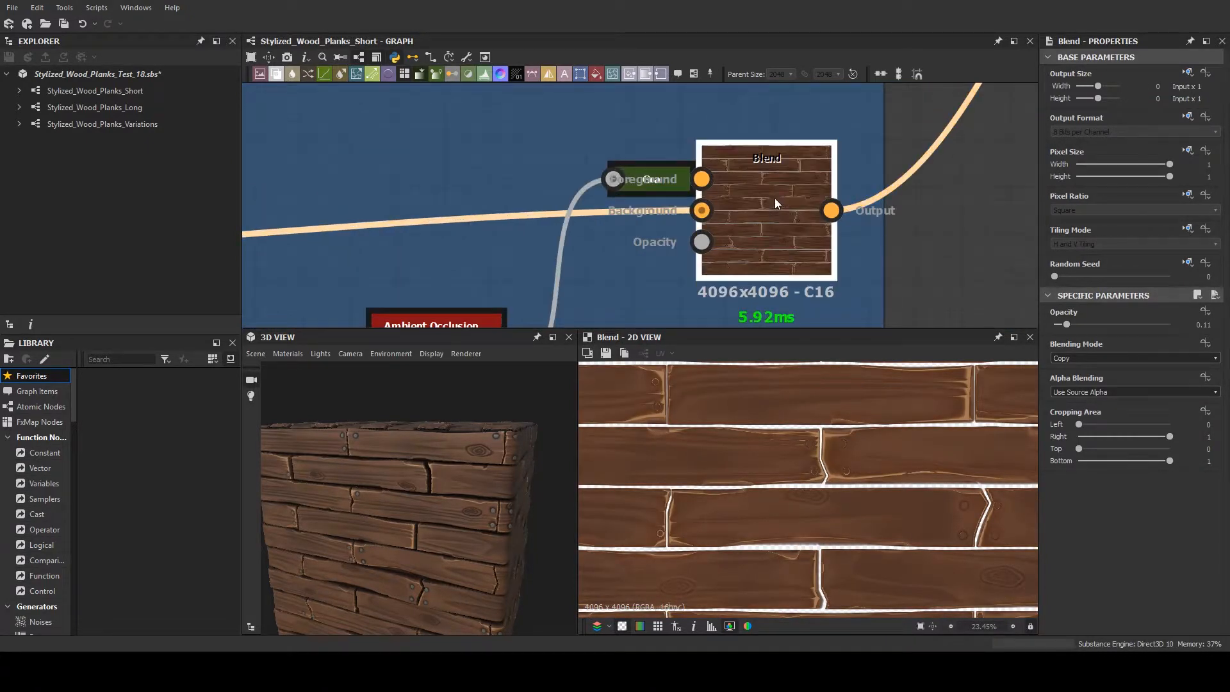
{"action": "scroll", "coordinate": [774, 203], "scroll_direction": "down", "scroll_amount": 5}
- Preview the Ambient Occlusion node and the Multiply Blend that darkens the plank colour with it
{"action": "left_click", "coordinate": [667, 263]}
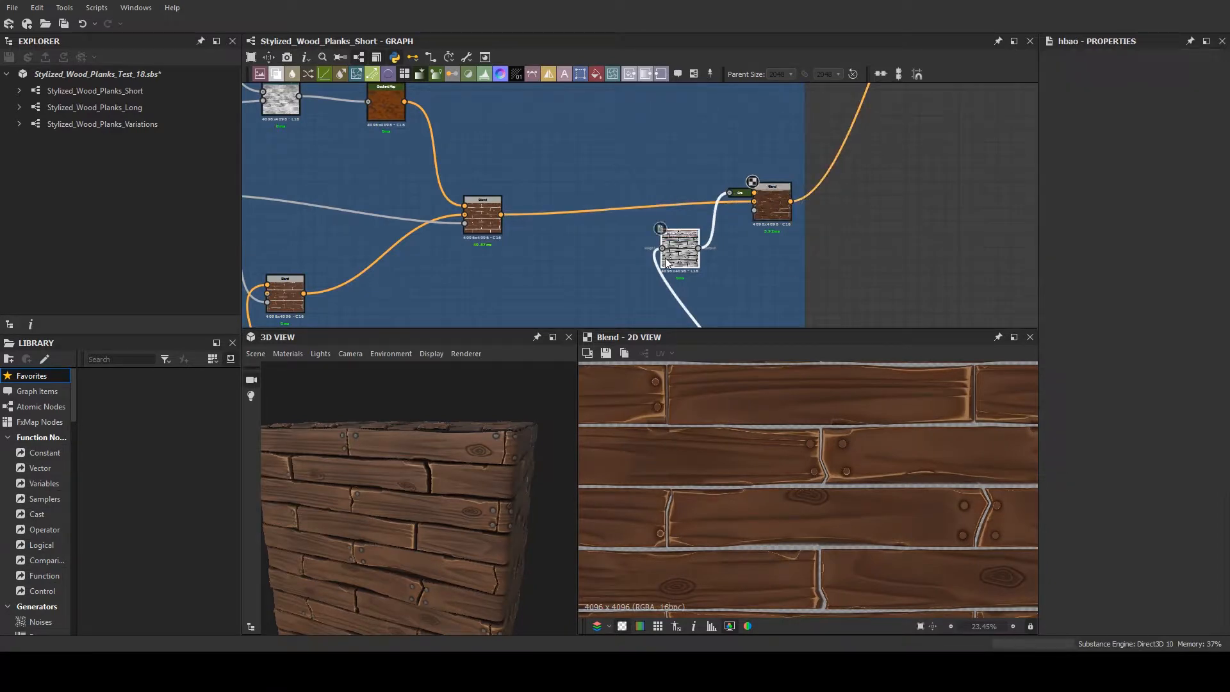
{"action": "scroll", "coordinate": [705, 272], "scroll_direction": "up", "scroll_amount": 3}
{"action": "left_click_drag", "start_coordinate": [637, 272], "coordinate": [468, 260]}
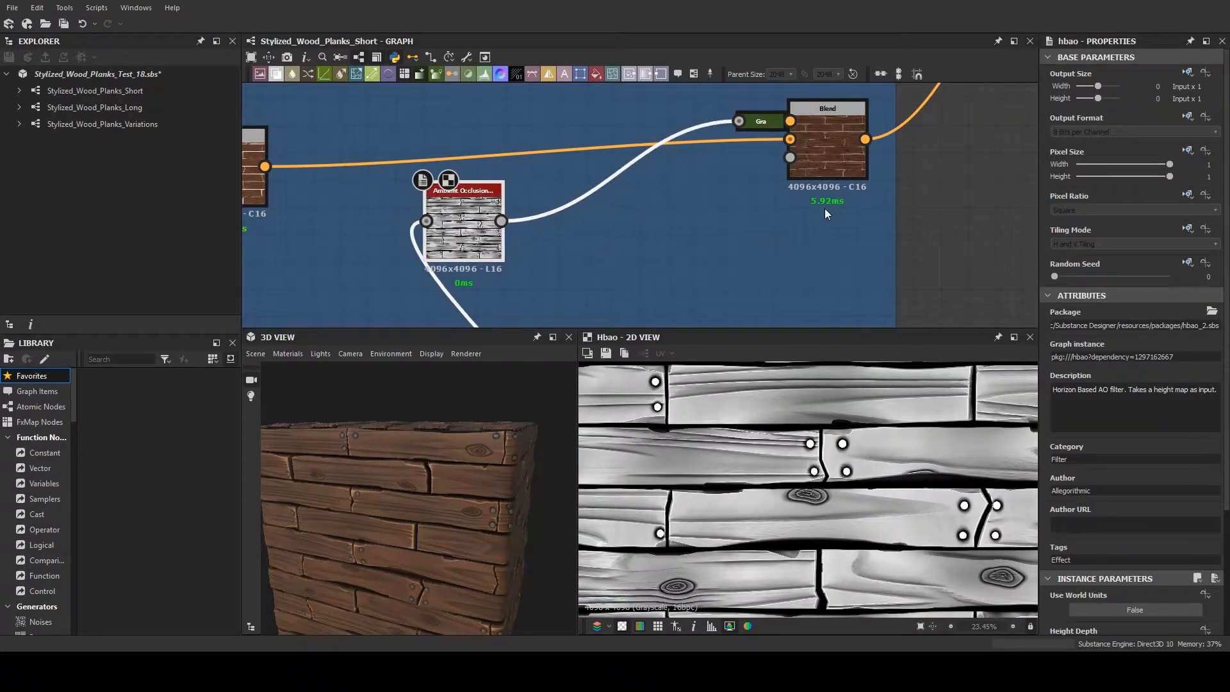
{"action": "left_click", "coordinate": [842, 148]}
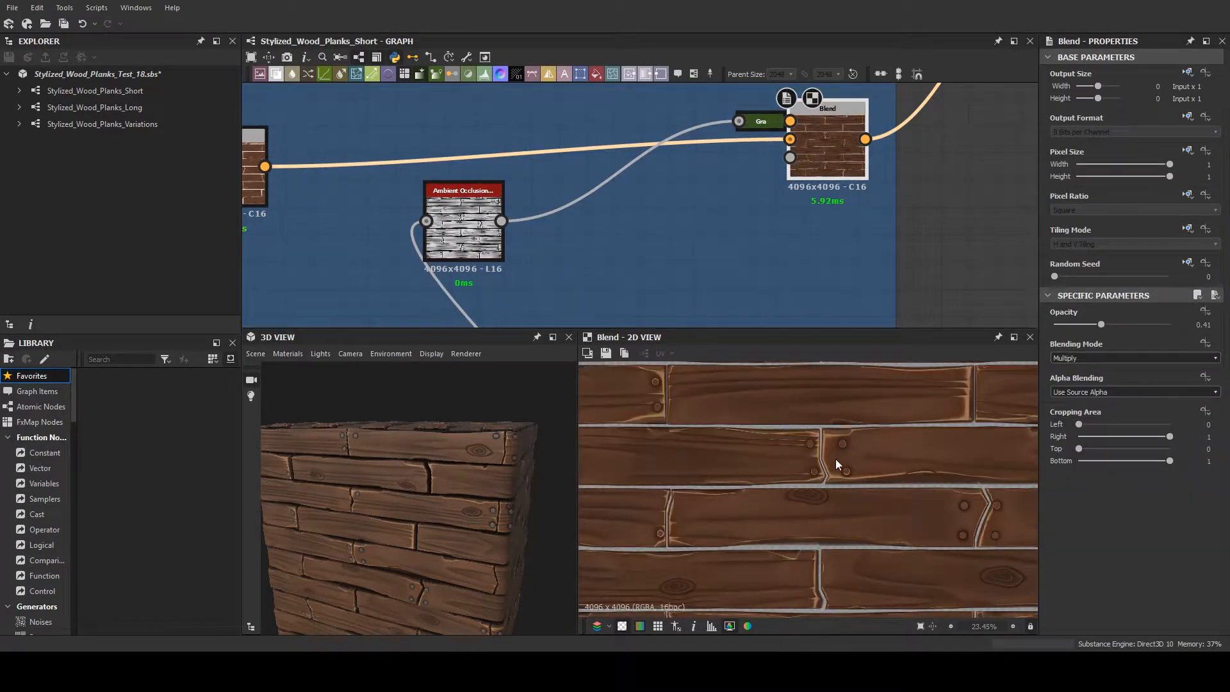
- Examine the occlusion shading around the nails, knots and plank gaps in the 2D view at several zoom levels
{"action": "scroll", "coordinate": [834, 463], "scroll_direction": "up", "scroll_amount": 2}
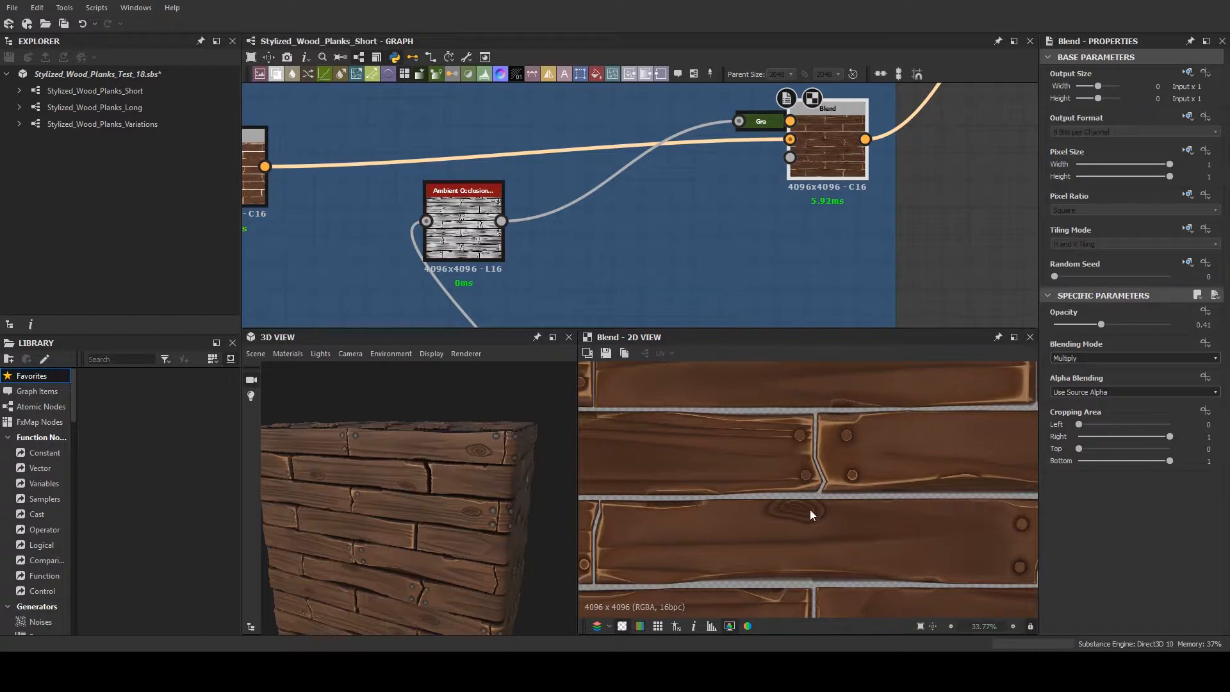
{"action": "scroll", "coordinate": [793, 515], "scroll_direction": "down", "scroll_amount": 5}
{"action": "scroll", "coordinate": [794, 513], "scroll_direction": "up", "scroll_amount": 5}
{"action": "scroll", "coordinate": [793, 498], "scroll_direction": "down", "scroll_amount": 3}
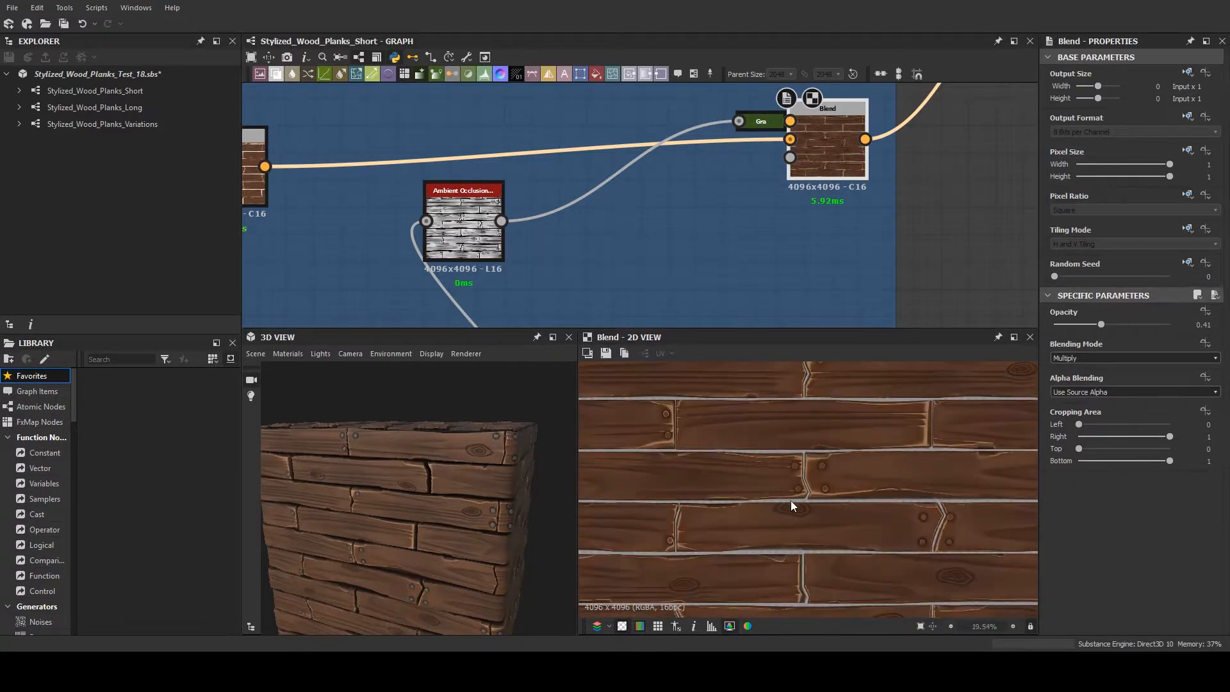
{"action": "scroll", "coordinate": [789, 509], "scroll_direction": "up", "scroll_amount": 4}
{"action": "scroll", "coordinate": [787, 517], "scroll_direction": "down", "scroll_amount": 2}
- Shift the Nail Albedo frame slightly and move its end Blend node closer to the Gradient Map before it
{"action": "scroll", "coordinate": [843, 186], "scroll_direction": "down", "scroll_amount": 3}
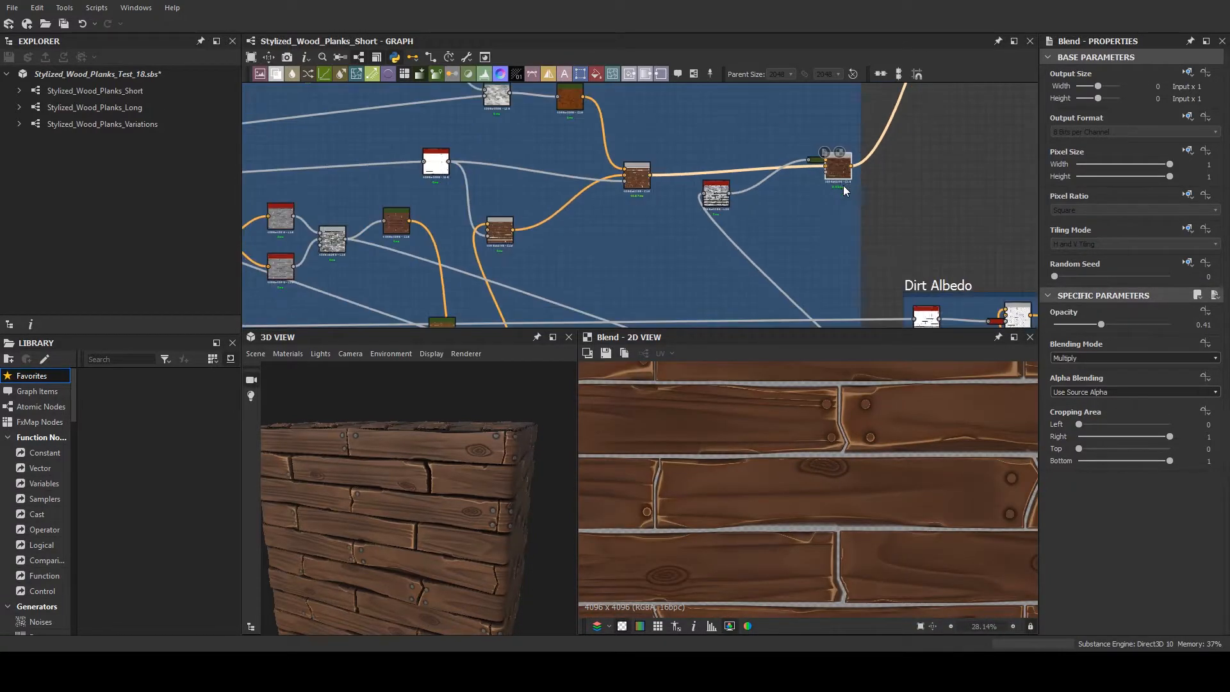
{"action": "middle_click_drag", "start_coordinate": [741, 225], "coordinate": [716, 326]}
{"action": "scroll", "coordinate": [716, 325], "scroll_direction": "down", "scroll_amount": 2}
{"action": "scroll", "coordinate": [832, 198], "scroll_direction": "down", "scroll_amount": 3}
{"action": "middle_click_drag", "start_coordinate": [832, 198], "coordinate": [680, 326]}
{"action": "scroll", "coordinate": [704, 260], "scroll_direction": "up", "scroll_amount": 4}
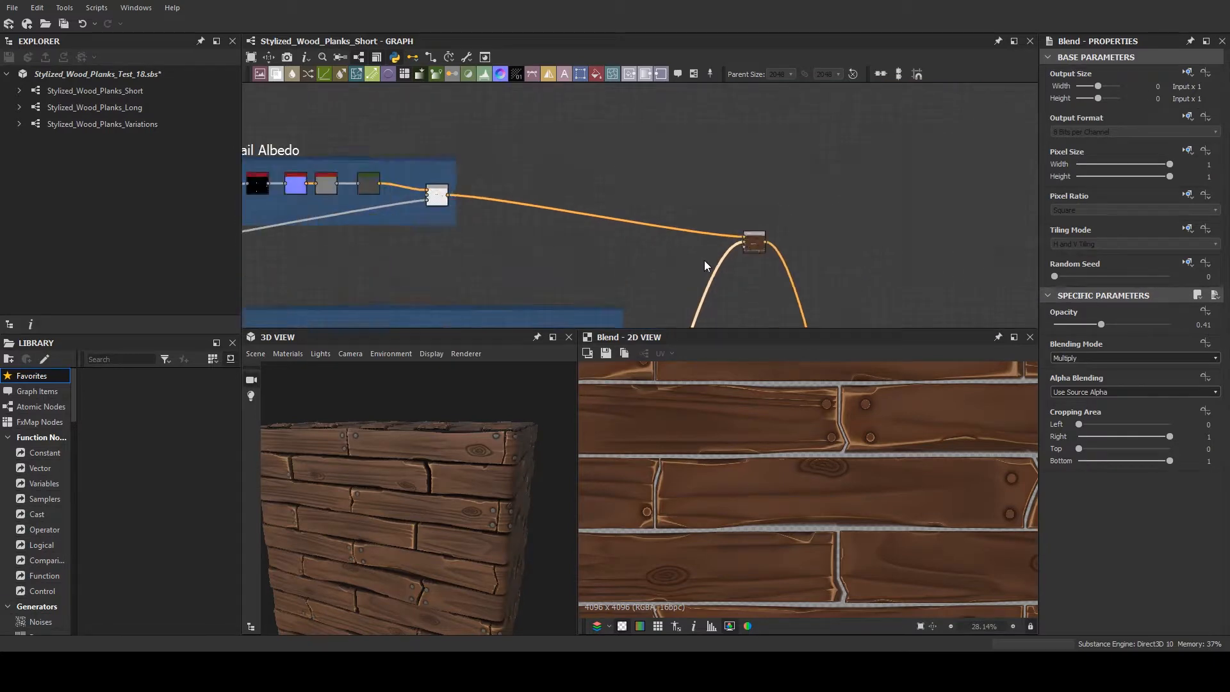
{"action": "scroll", "coordinate": [717, 257], "scroll_direction": "up", "scroll_amount": 3}
{"action": "scroll", "coordinate": [730, 251], "scroll_direction": "down", "scroll_amount": 4}
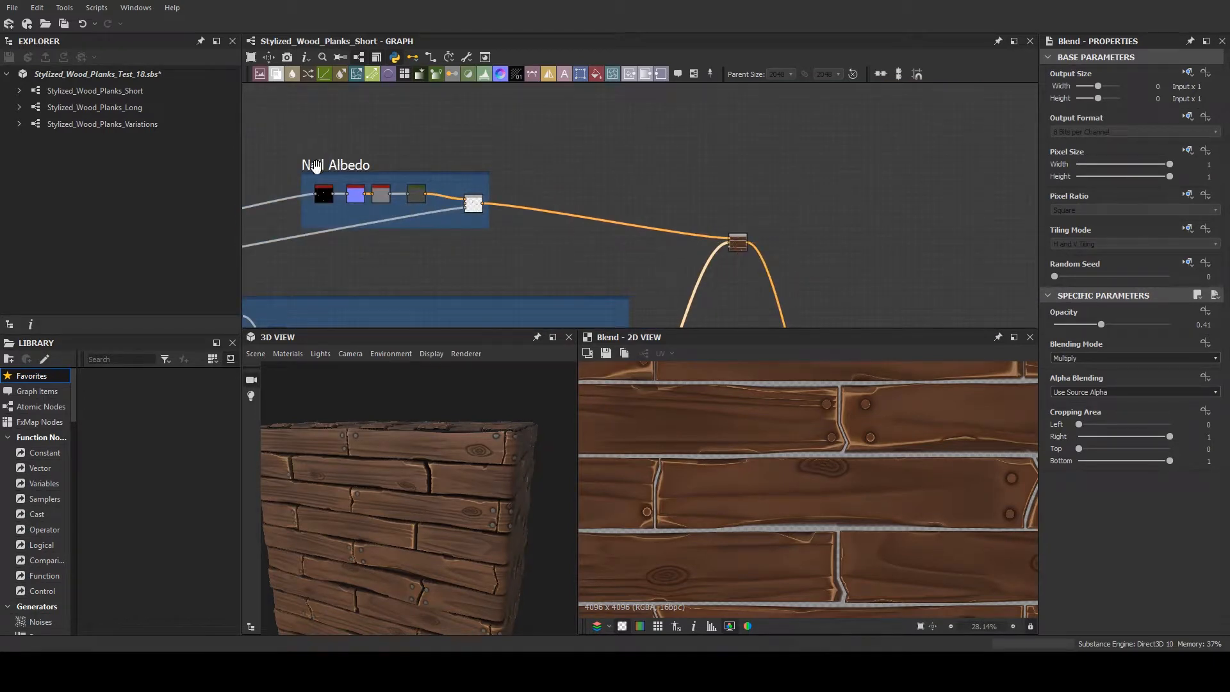
{"action": "left_click_drag", "start_coordinate": [315, 165], "coordinate": [325, 181]}
{"action": "left_click_drag", "start_coordinate": [482, 222], "coordinate": [467, 218]}
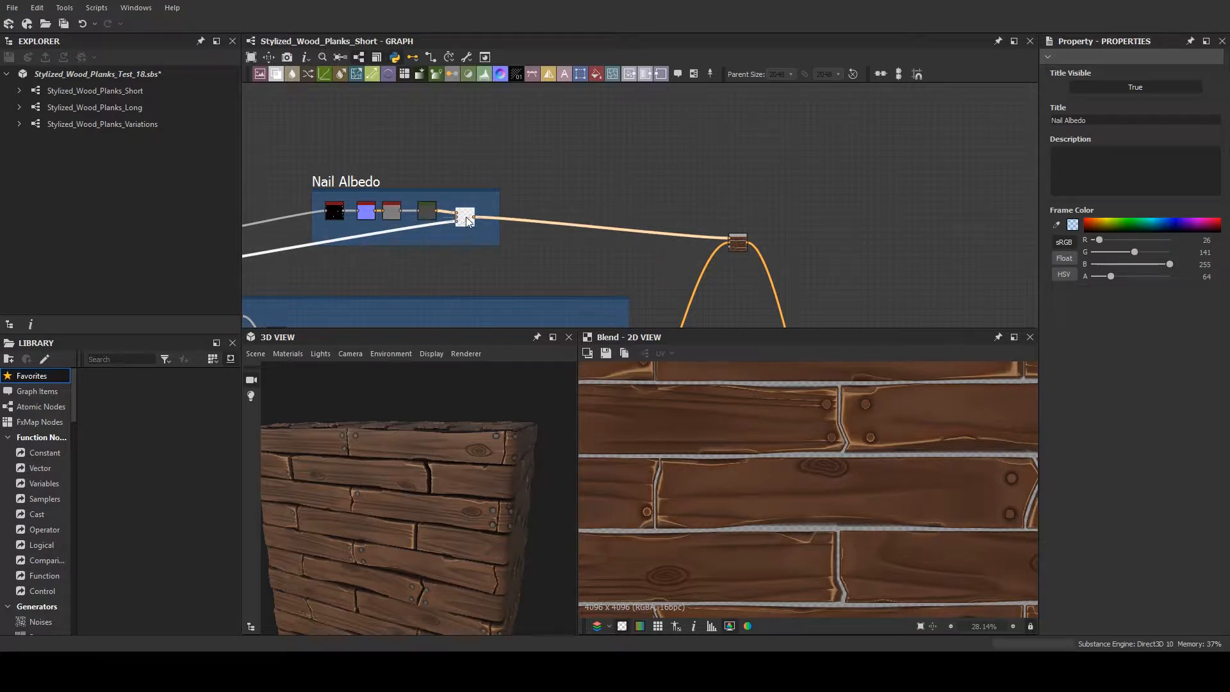
- Preview the Blur HQ Grayscale, Normal, Curvature Smooth and Gradient Map nodes in the Nail Albedo frame, and inspect a nail up close
{"action": "scroll", "coordinate": [382, 216], "scroll_direction": "up", "scroll_amount": 5}
{"action": "middle_click_drag", "start_coordinate": [382, 216], "coordinate": [531, 234]}
{"action": "double_click", "coordinate": [394, 217]}
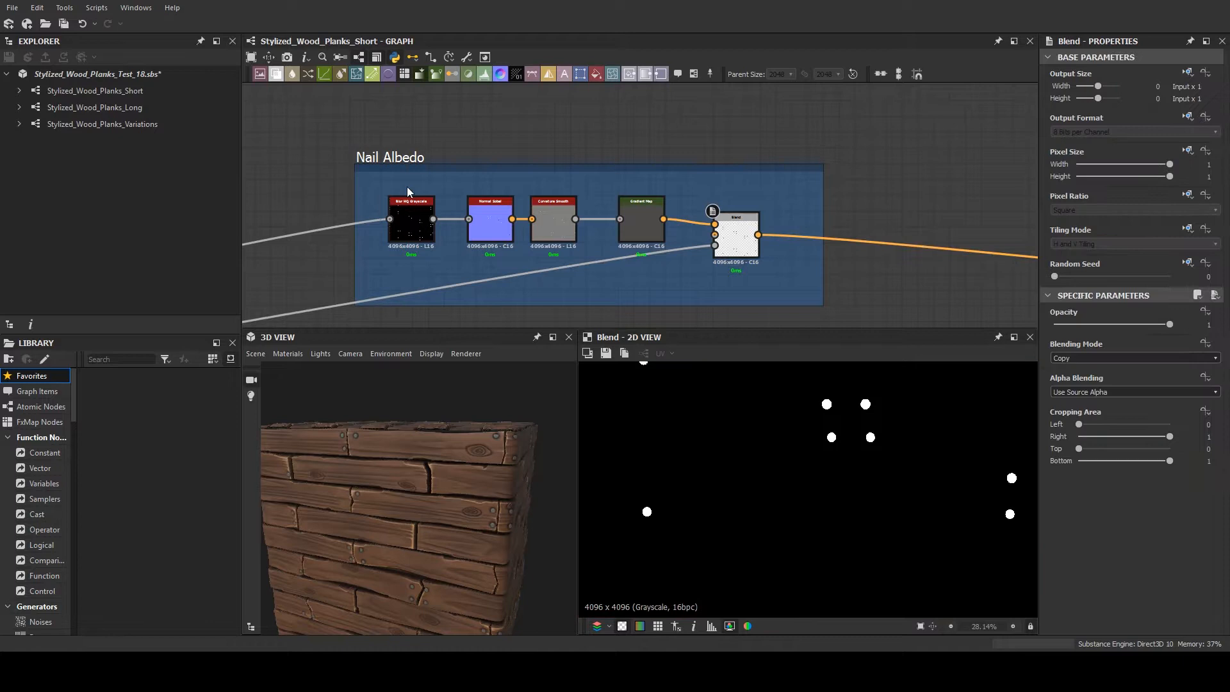
{"action": "double_click", "coordinate": [506, 228]}
{"action": "double_click", "coordinate": [554, 224]}
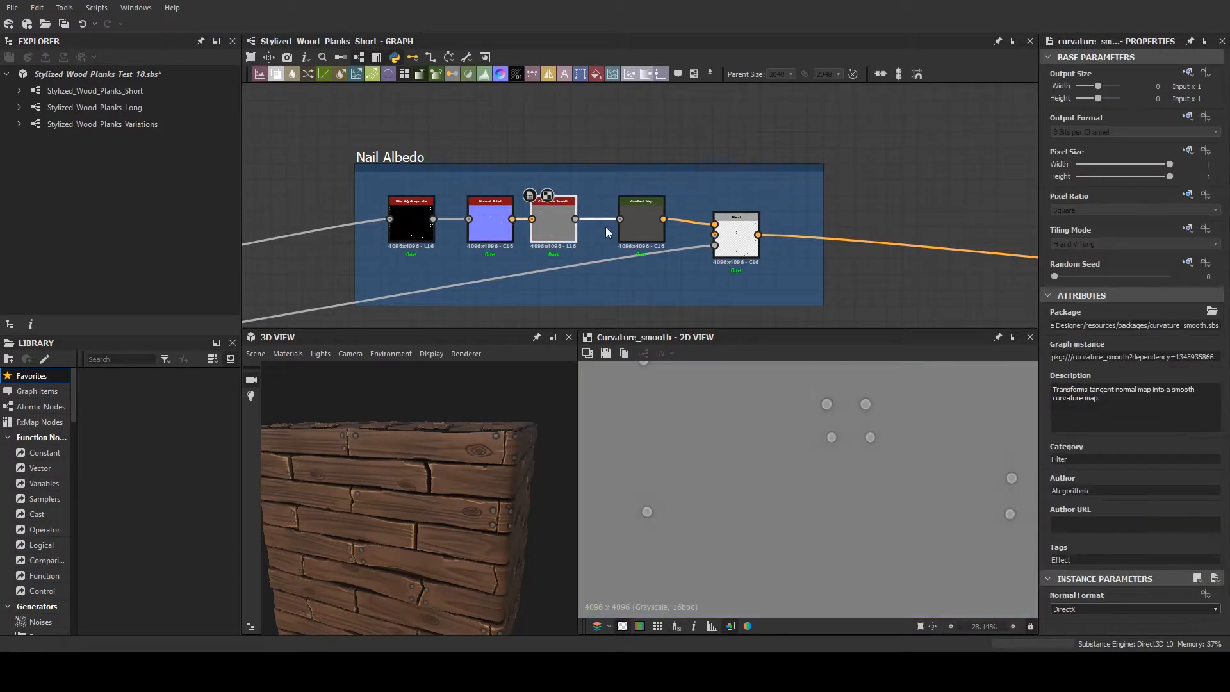
{"action": "double_click", "coordinate": [651, 223]}
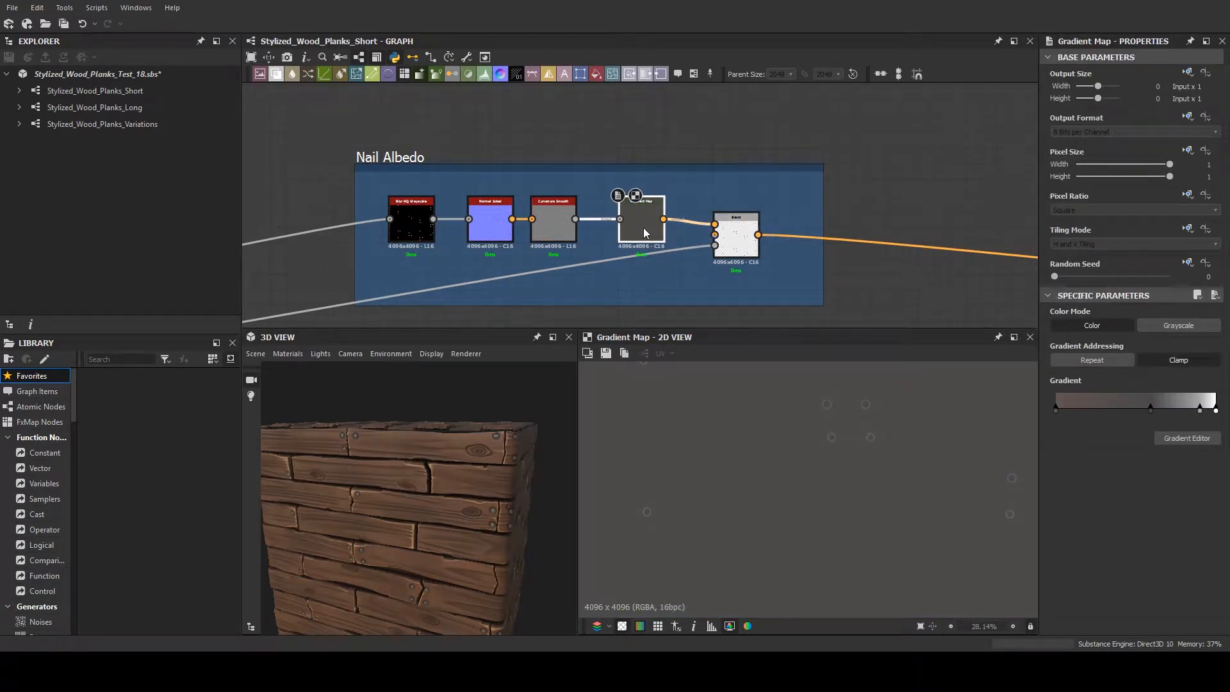
{"action": "scroll", "coordinate": [871, 429], "scroll_direction": "up", "scroll_amount": 10}
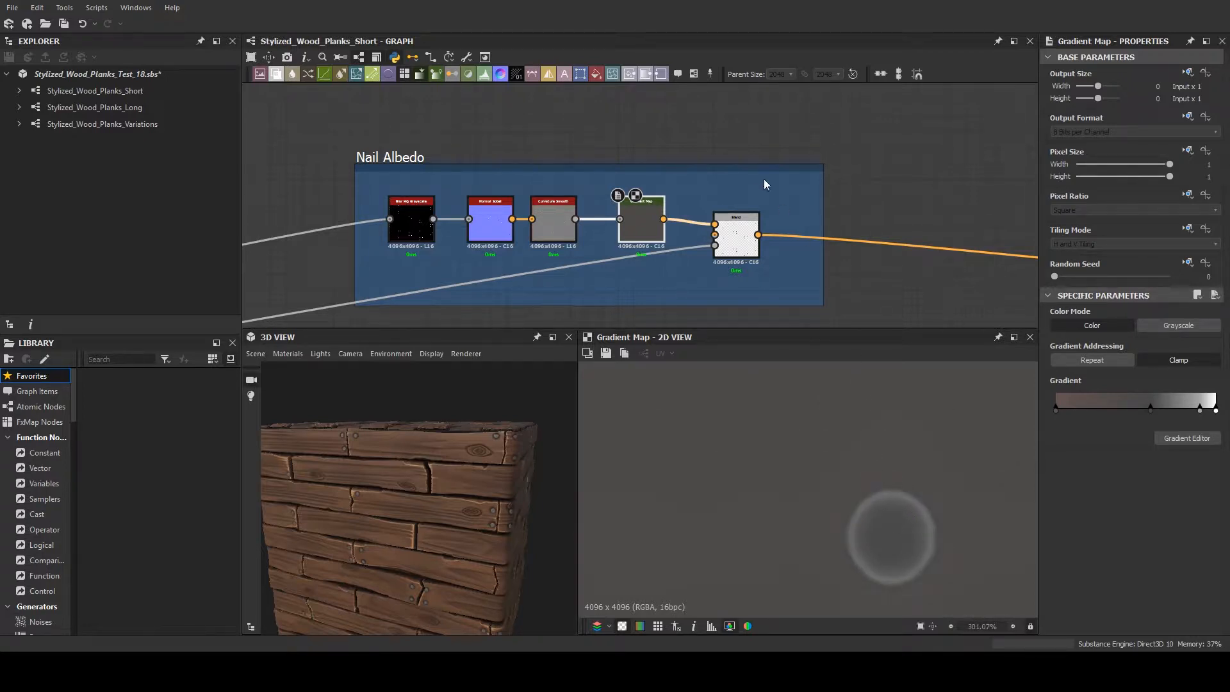
- Preview the Nail Albedo's end Blend and the Blend node after it that layers the nail colour over the planks
{"action": "double_click", "coordinate": [736, 235]}
{"action": "scroll", "coordinate": [852, 276], "scroll_direction": "down", "scroll_amount": 3}
{"action": "middle_click_drag", "start_coordinate": [852, 276], "coordinate": [270, 154]}
{"action": "scroll", "coordinate": [910, 534], "scroll_direction": "down", "scroll_amount": 4}
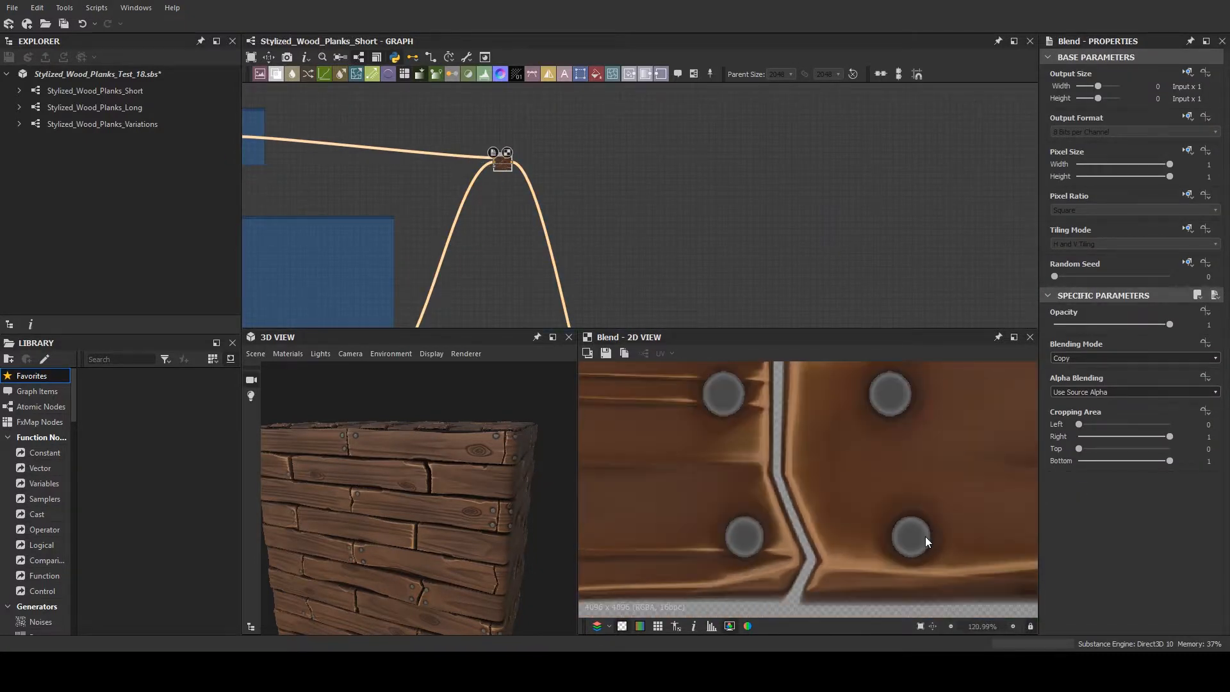
{"action": "scroll", "coordinate": [924, 536], "scroll_direction": "down", "scroll_amount": 2}
{"action": "scroll", "coordinate": [666, 225], "scroll_direction": "down", "scroll_amount": 4}
- Preview the Invert Grayscale node that begins the roughness chain
{"action": "middle_click_drag", "start_coordinate": [660, 221], "coordinate": [588, 106]}
{"action": "scroll", "coordinate": [628, 273], "scroll_direction": "up", "scroll_amount": 6}
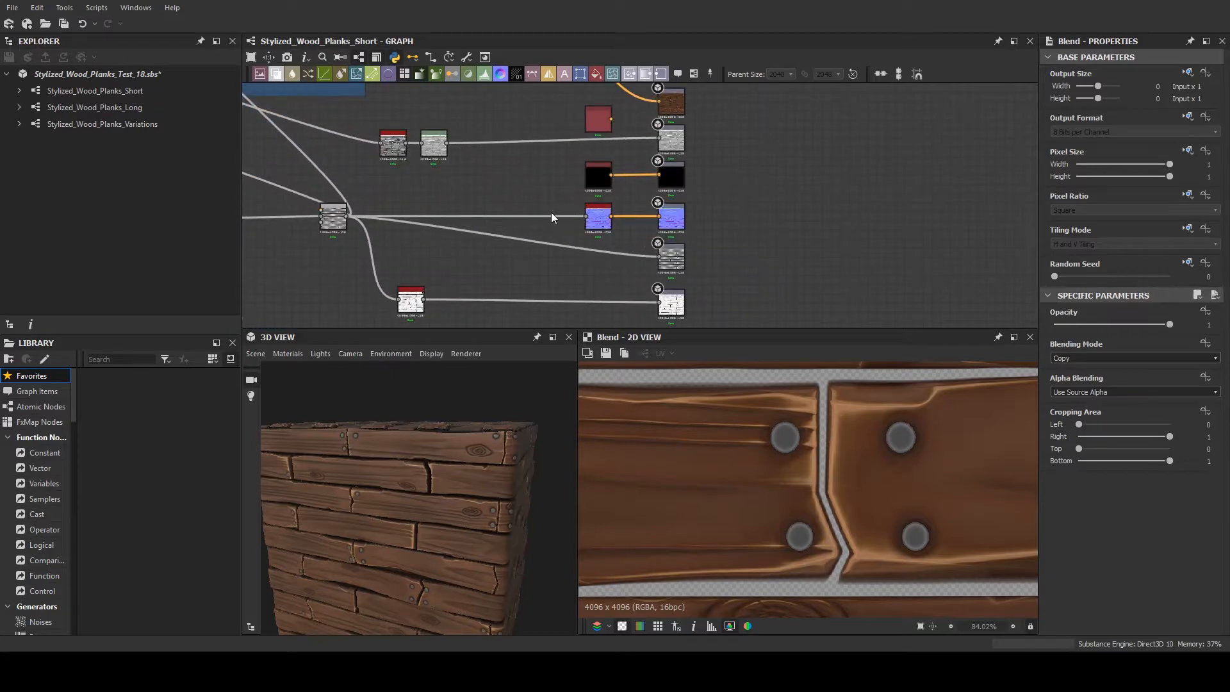
{"action": "middle_click_drag", "start_coordinate": [436, 213], "coordinate": [633, 299]}
{"action": "scroll", "coordinate": [659, 256], "scroll_direction": "up", "scroll_amount": 5}
{"action": "double_click", "coordinate": [510, 203]}
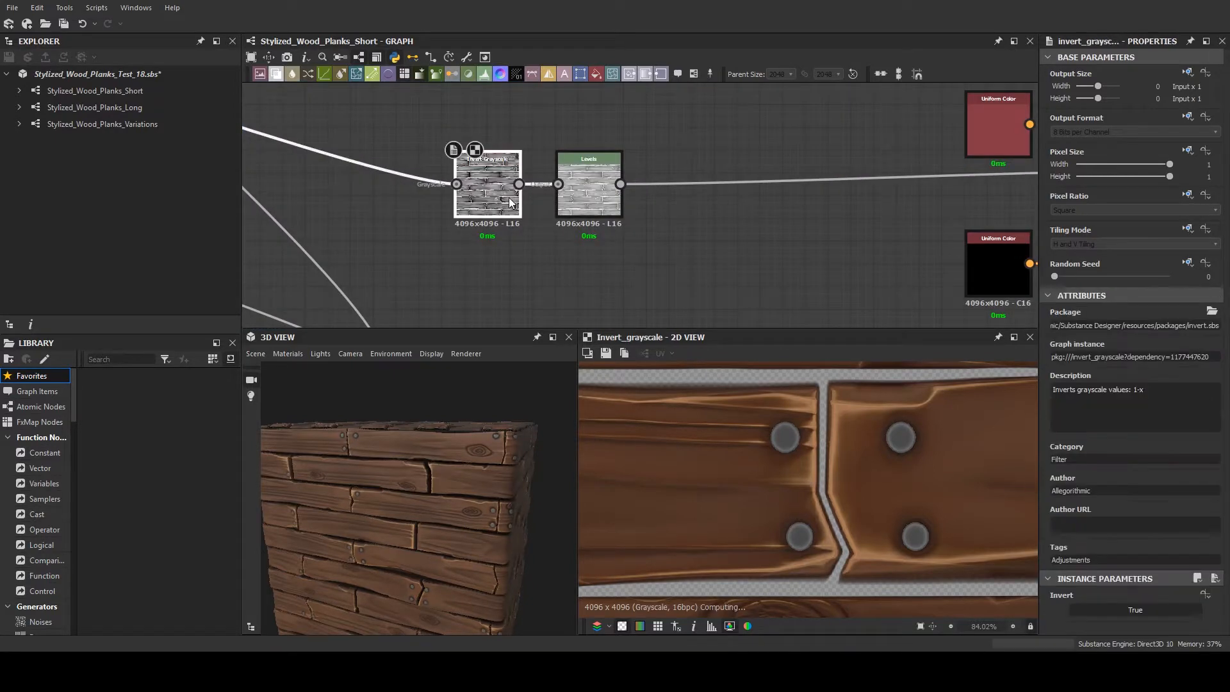
{"action": "scroll", "coordinate": [743, 441], "scroll_direction": "down", "scroll_amount": 4}
{"action": "scroll", "coordinate": [650, 213], "scroll_direction": "down", "scroll_amount": 4}
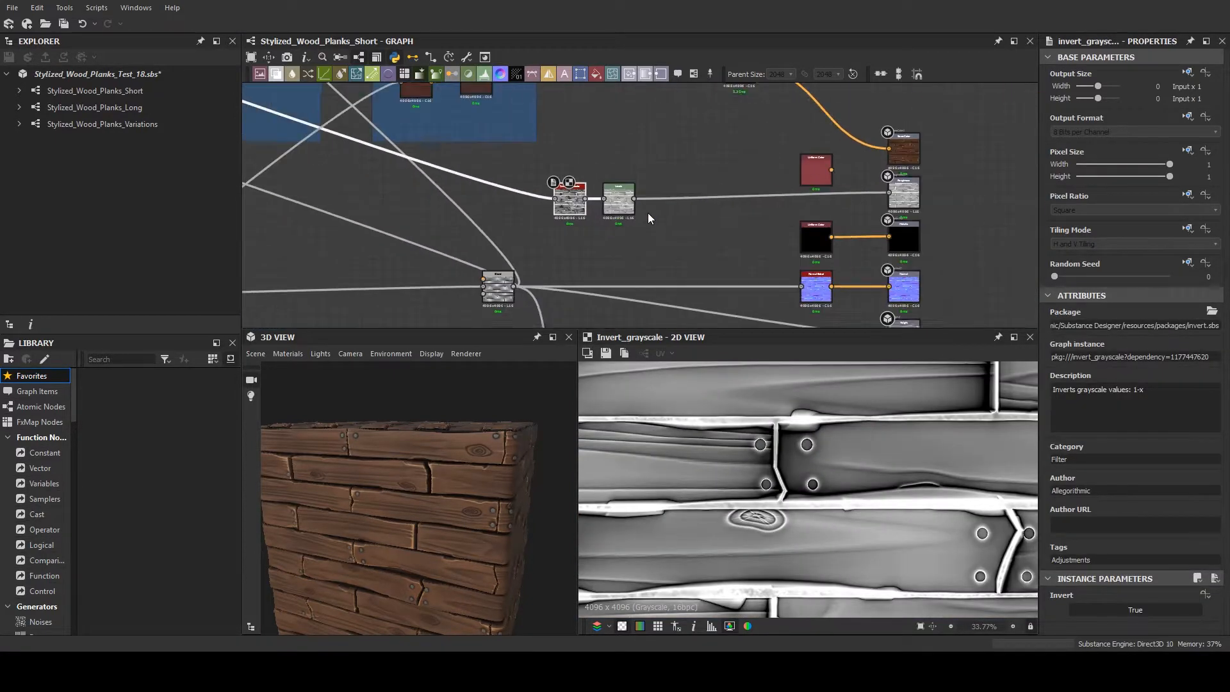
- Trace the Invert Grayscale input back to the Plank Albedo frame and preview the Add Sub Blend that combines the two Curvature Smooth nodes
{"action": "middle_click_drag", "start_coordinate": [647, 212], "coordinate": [883, 297]}
{"action": "scroll", "coordinate": [513, 249], "scroll_direction": "down", "scroll_amount": 3}
{"action": "middle_click_drag", "start_coordinate": [514, 249], "coordinate": [881, 320]}
{"action": "scroll", "coordinate": [537, 190], "scroll_direction": "up", "scroll_amount": 2}
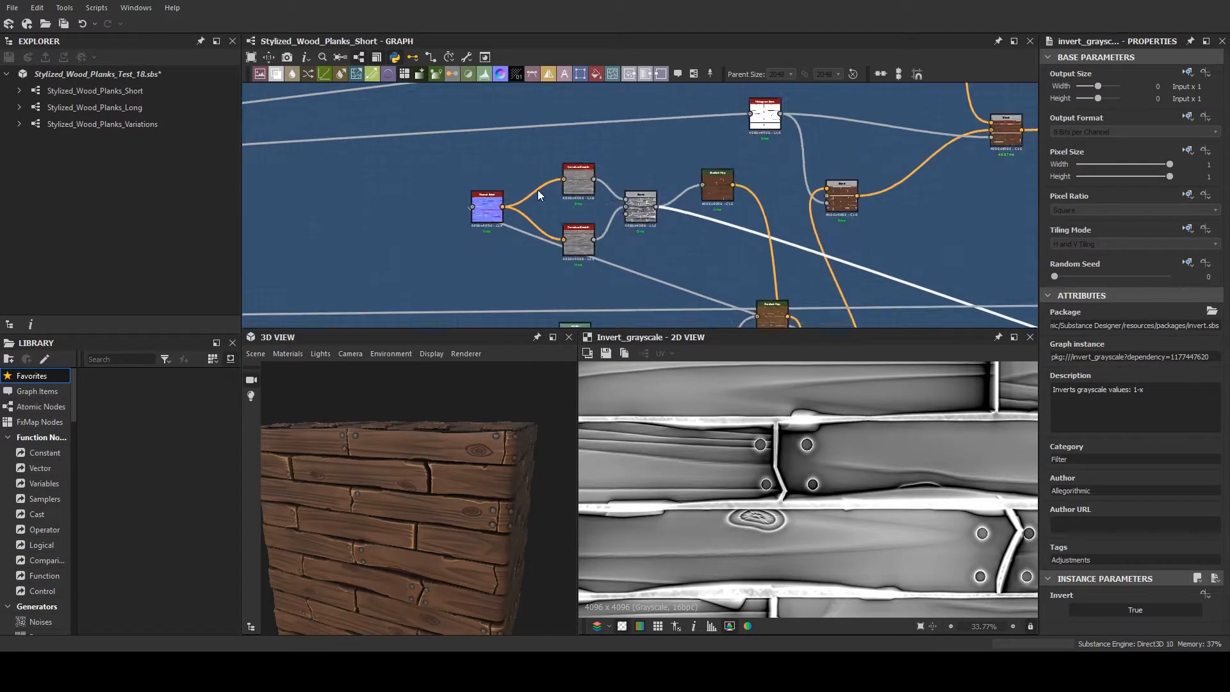
{"action": "scroll", "coordinate": [686, 218], "scroll_direction": "up", "scroll_amount": 4}
{"action": "left_click", "coordinate": [686, 218]}
{"action": "scroll", "coordinate": [773, 234], "scroll_direction": "down", "scroll_amount": 5}
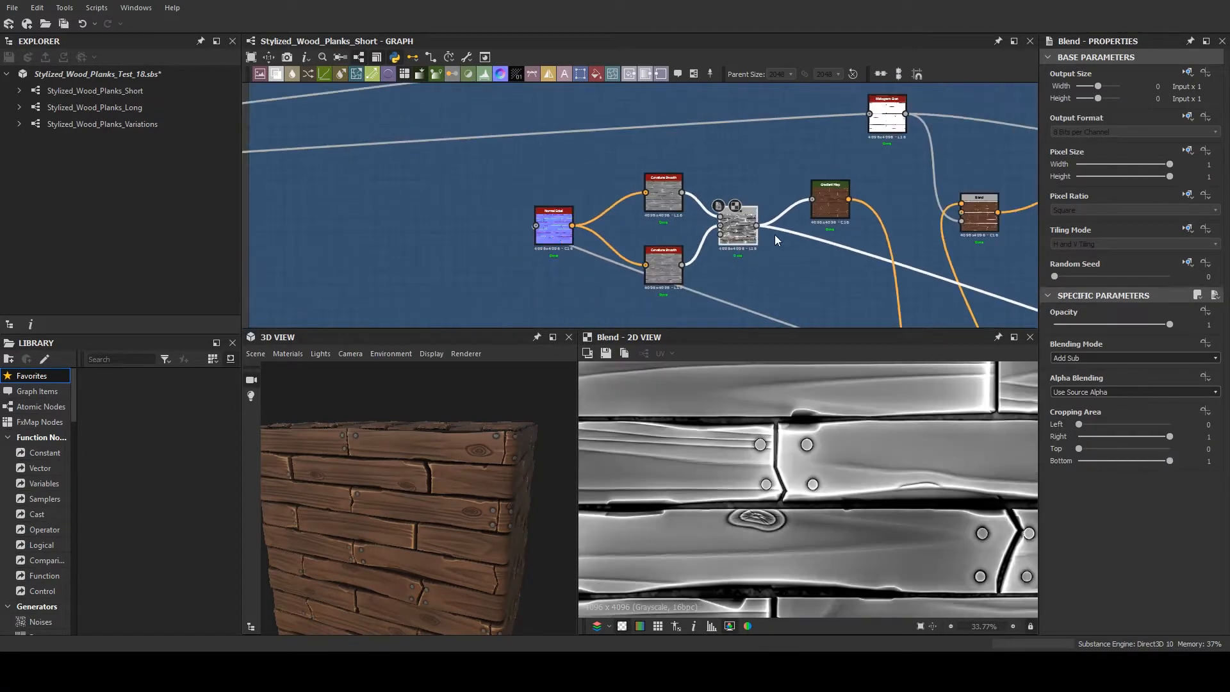
{"action": "middle_click_drag", "start_coordinate": [774, 235], "coordinate": [528, 179]}
{"action": "scroll", "coordinate": [800, 489], "scroll_direction": "down", "scroll_amount": 3}
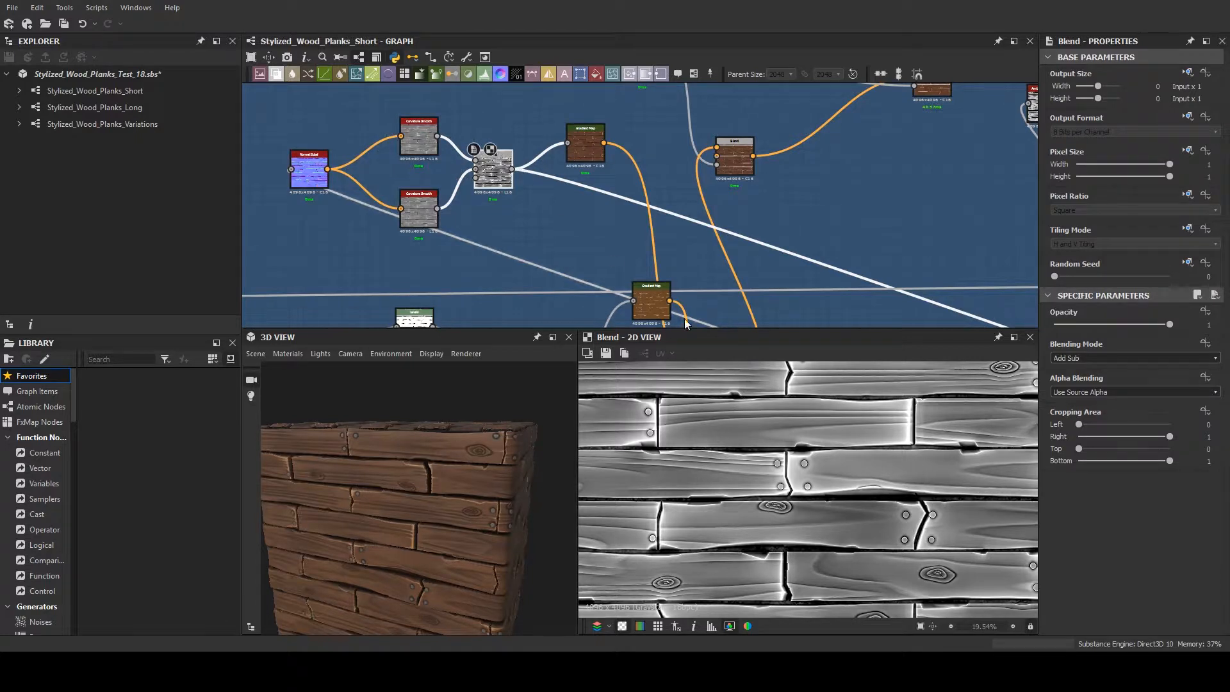
- Compare the Invert Grayscale and Levels nodes of the roughness chain in the 2D view
{"action": "middle_click_drag", "start_coordinate": [858, 249], "coordinate": [386, 159]}
{"action": "scroll", "coordinate": [601, 246], "scroll_direction": "up", "scroll_amount": 5}
{"action": "left_click", "coordinate": [557, 259]}
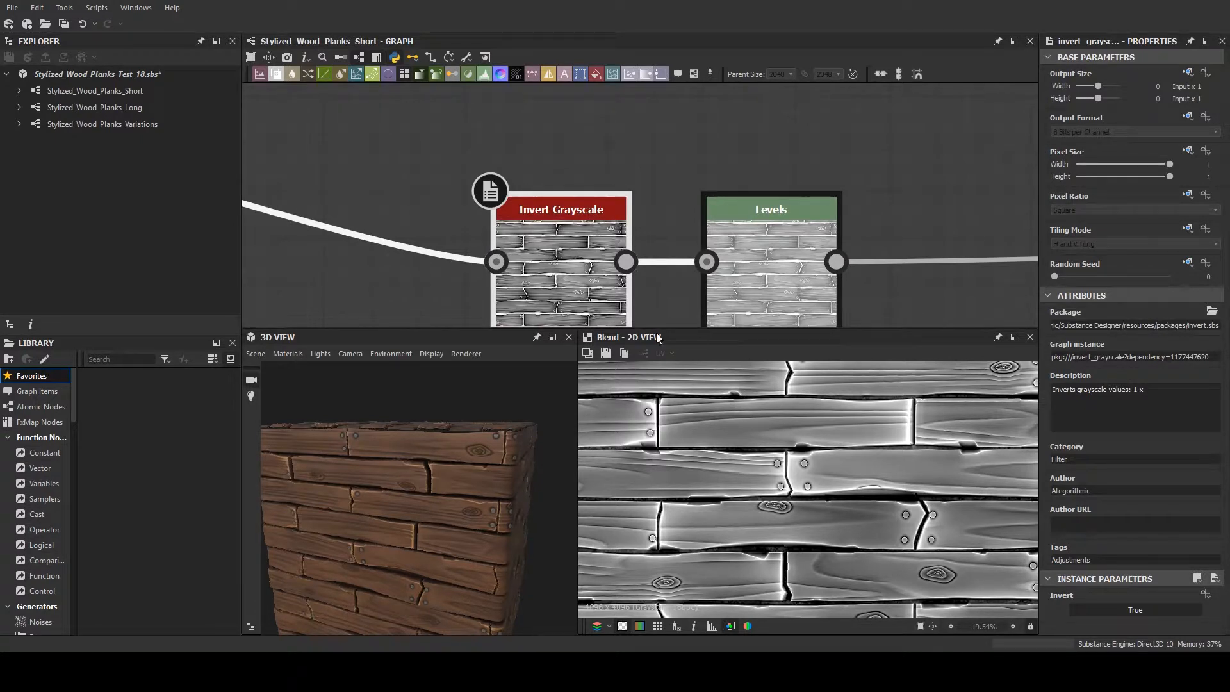
{"action": "double_click", "coordinate": [751, 315]}
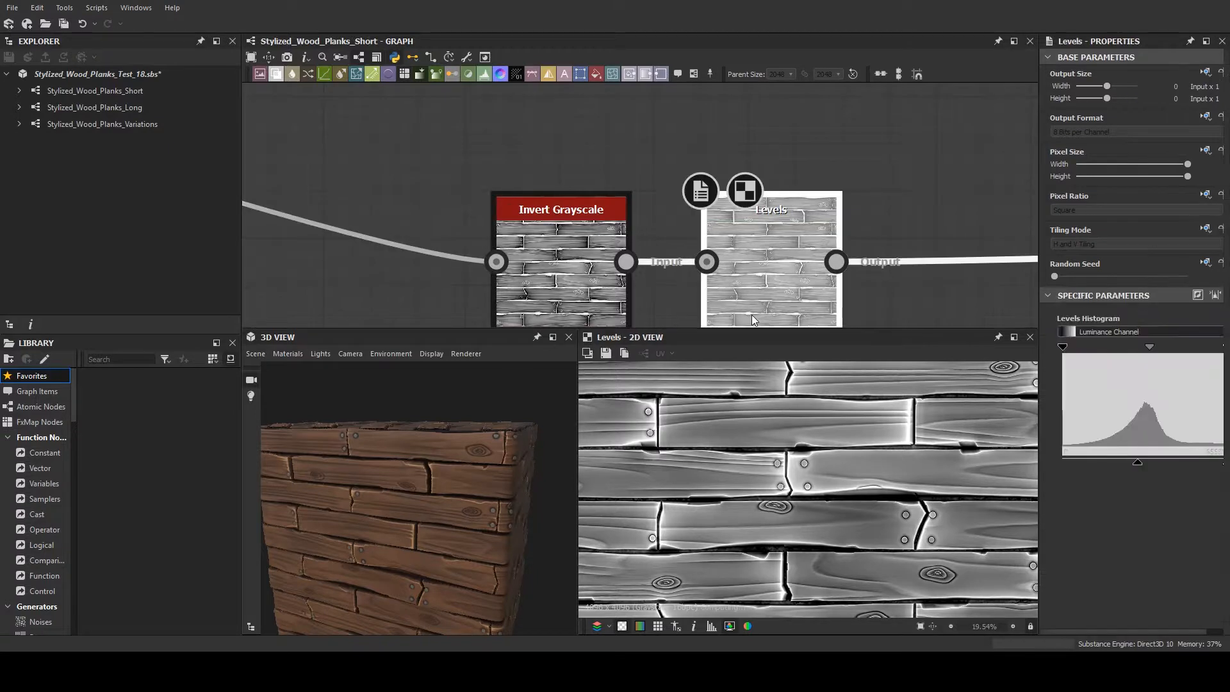
{"action": "double_click", "coordinate": [561, 279]}
{"action": "double_click", "coordinate": [496, 265]}
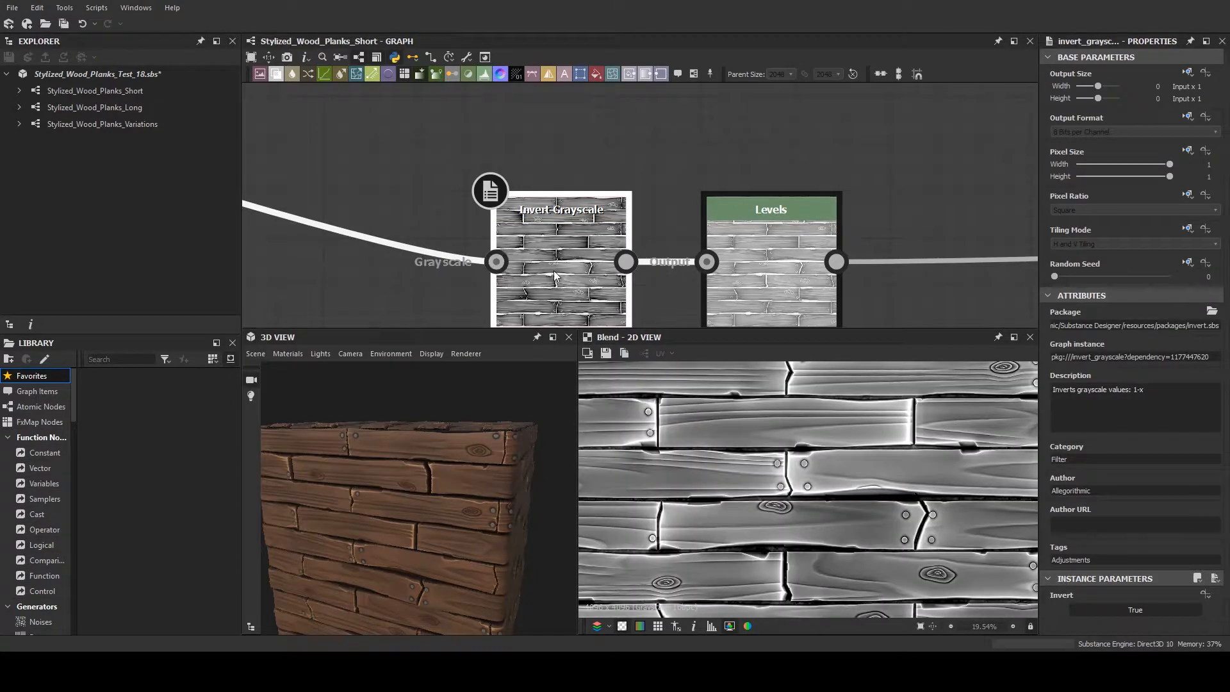
{"action": "double_click", "coordinate": [554, 272]}
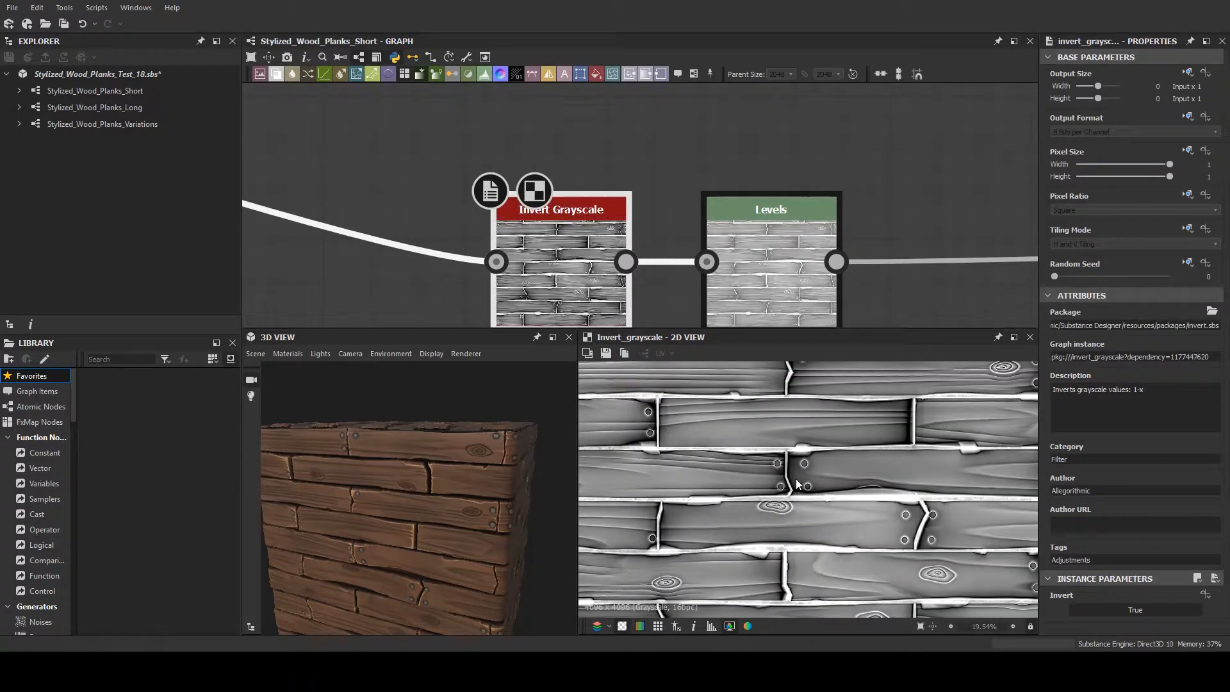
{"action": "double_click", "coordinate": [775, 312]}
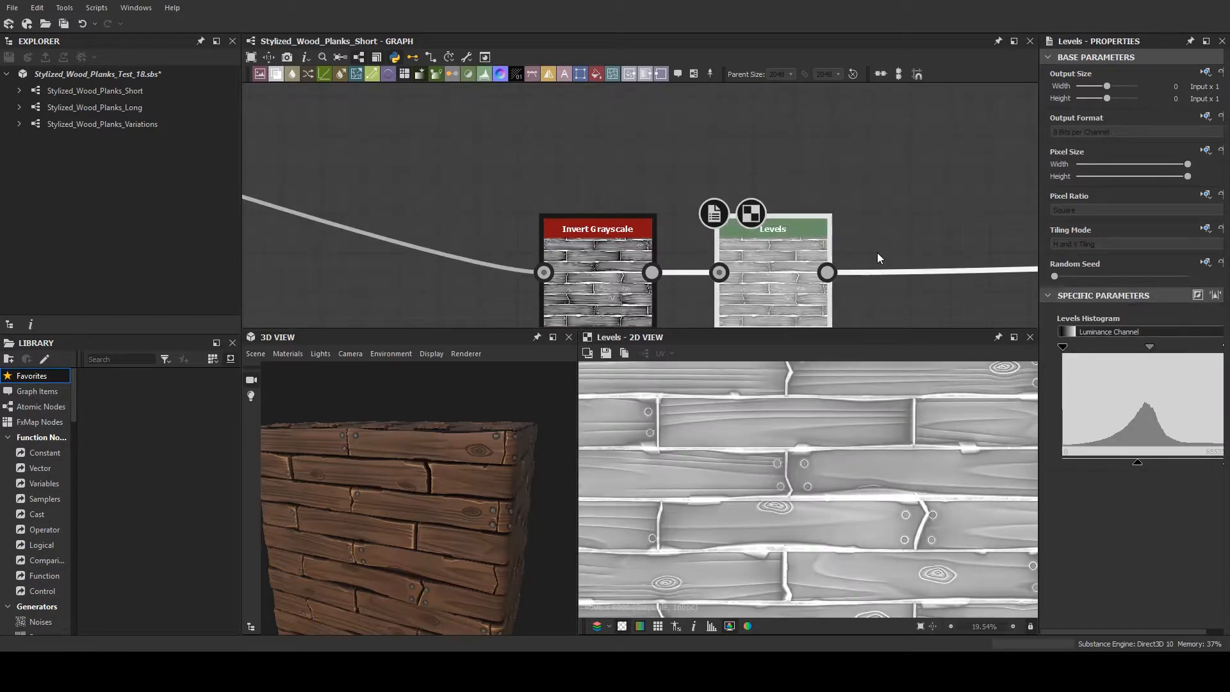
- Follow the Levels connection towards the outputs and examine the plank surface up close in the 3D view
{"action": "middle_click_drag", "start_coordinate": [878, 252], "coordinate": [433, 179]}
{"action": "scroll", "coordinate": [433, 179], "scroll_direction": "down", "scroll_amount": 1}
{"action": "middle_click_drag", "start_coordinate": [628, 211], "coordinate": [356, 235]}
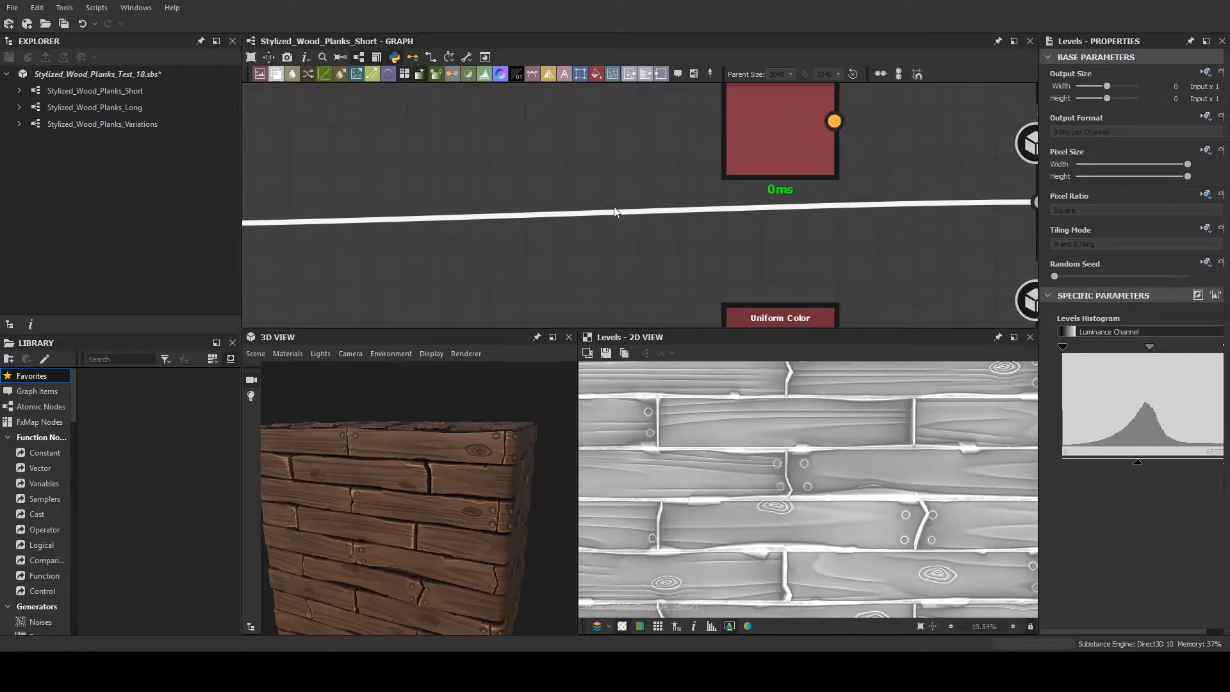
{"action": "left_click_drag", "start_coordinate": [448, 411], "coordinate": [493, 382]}
{"action": "scroll", "coordinate": [471, 420], "scroll_direction": "down", "scroll_amount": 3}
{"action": "scroll", "coordinate": [466, 454], "scroll_direction": "up", "scroll_amount": 6}
{"action": "middle_click_drag", "start_coordinate": [493, 382], "coordinate": [456, 474]}
{"action": "right_click_drag", "start_coordinate": [462, 459], "coordinate": [690, 466], "text": "ctrl+shift"}
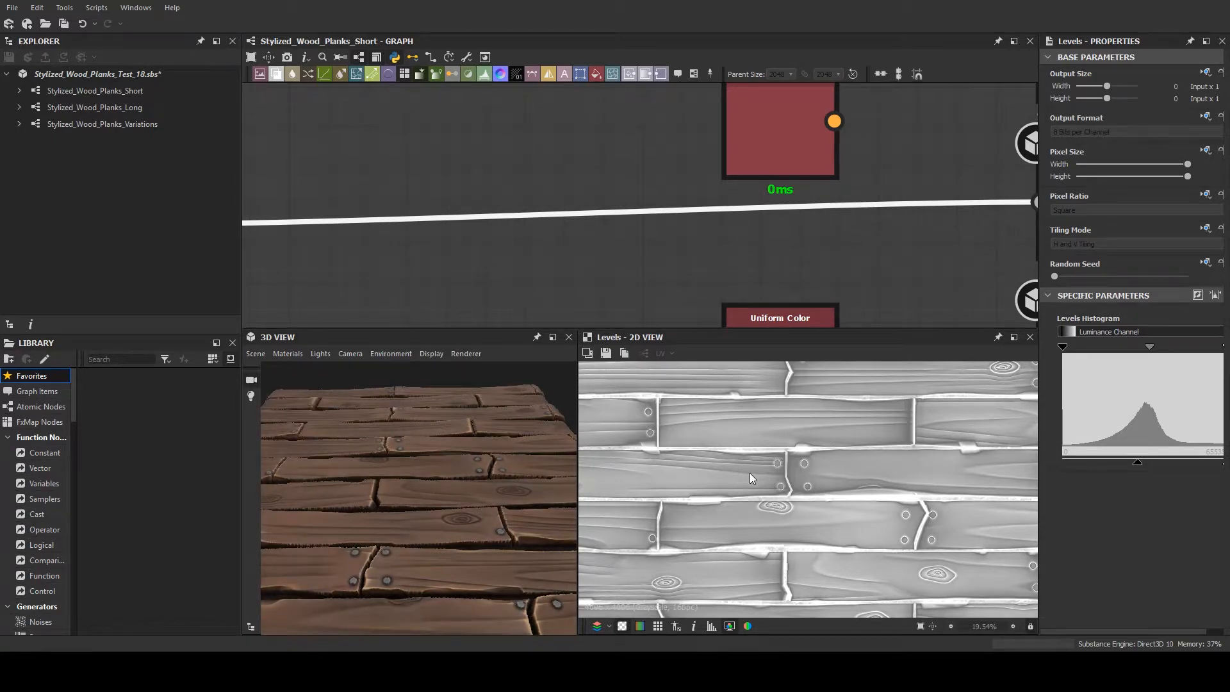
- Move the unconnected red Uniform Color node away from the outputs to just above the Levels node
{"action": "scroll", "coordinate": [804, 268], "scroll_direction": "down", "scroll_amount": 5}
{"action": "middle_click_drag", "start_coordinate": [805, 268], "coordinate": [759, 273]}
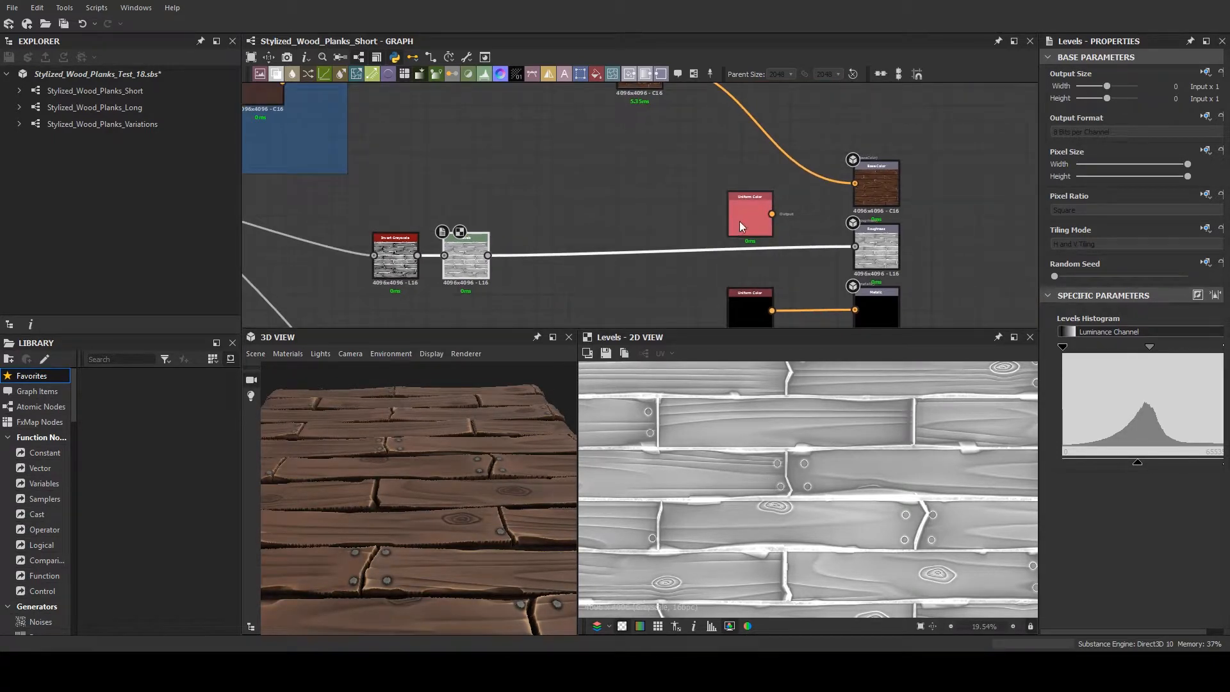
{"action": "left_click_drag", "start_coordinate": [738, 227], "coordinate": [470, 190]}
{"action": "left_click", "coordinate": [470, 267]}
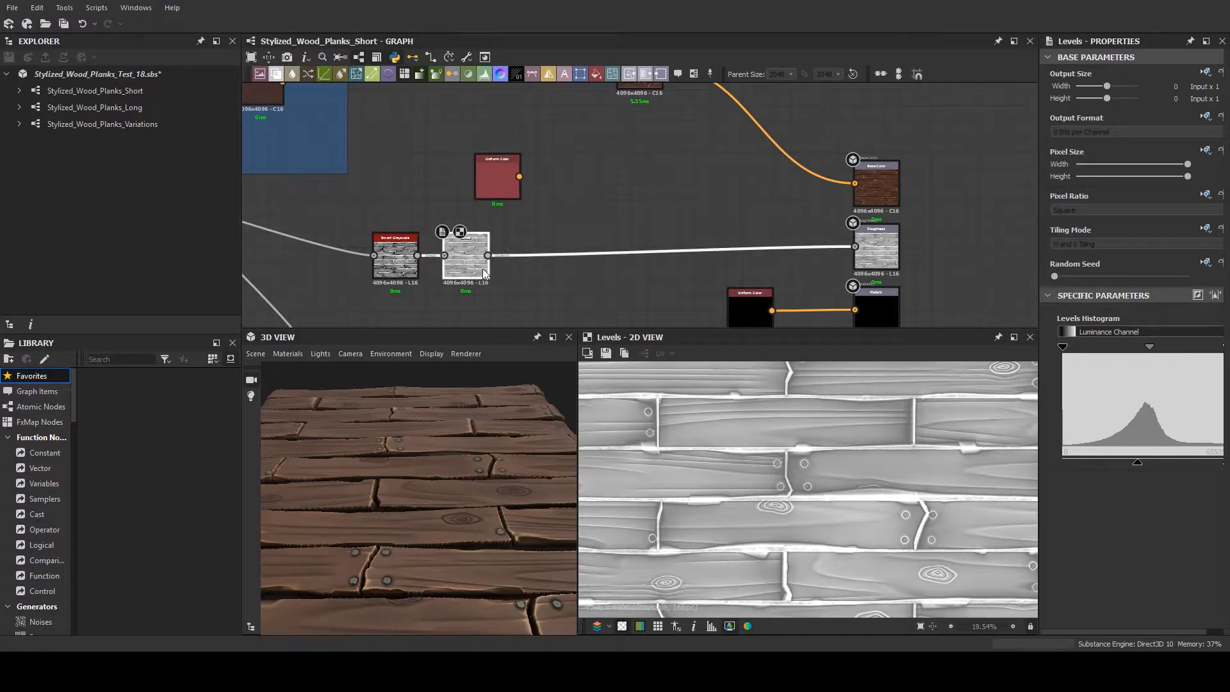
- Preview the Roughness output node fed by the Levels node
{"action": "scroll", "coordinate": [461, 267], "scroll_direction": "up", "scroll_amount": 2}
{"action": "scroll", "coordinate": [460, 267], "scroll_direction": "up", "scroll_amount": 4}
{"action": "scroll", "coordinate": [535, 263], "scroll_direction": "down", "scroll_amount": 5}
{"action": "middle_click_drag", "start_coordinate": [676, 261], "coordinate": [492, 247]}
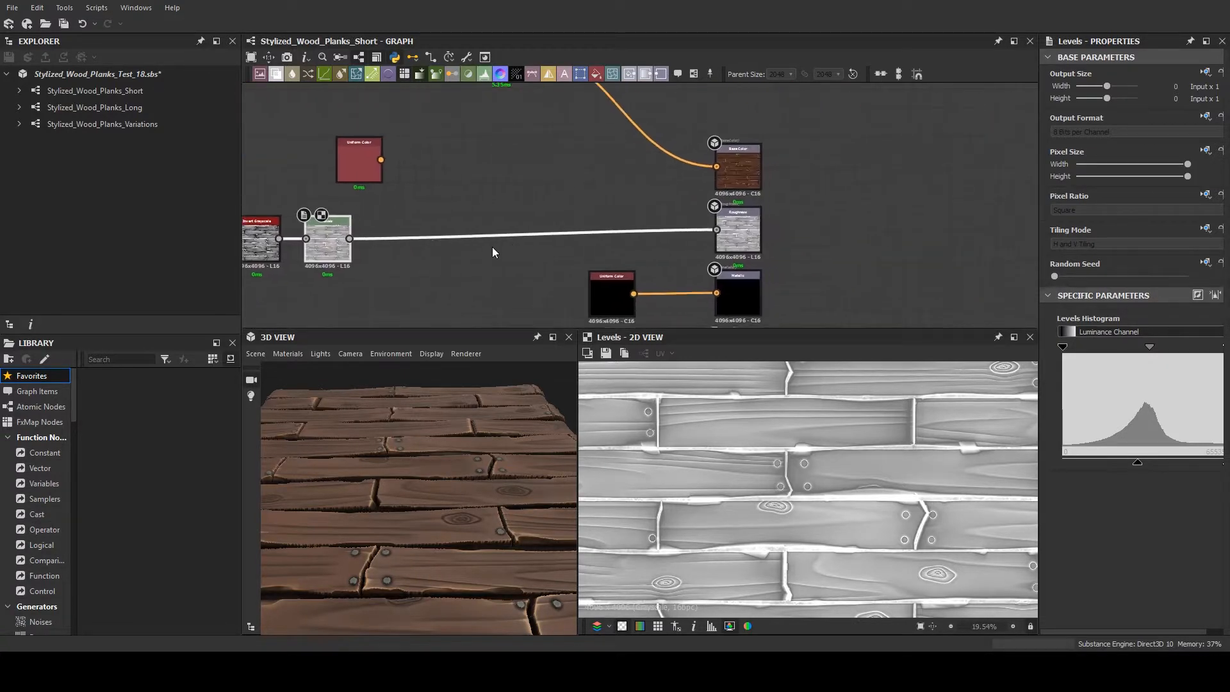
{"action": "left_click", "coordinate": [748, 233]}
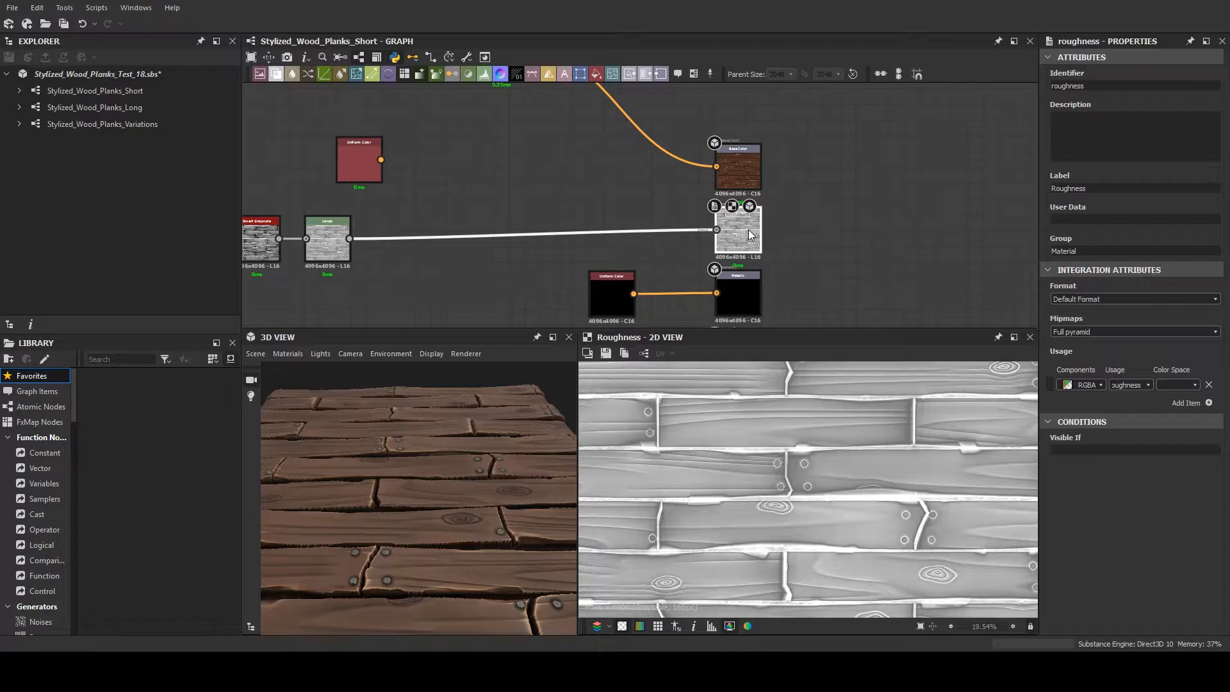
- Examine the graph's output nodes and the connections that feed them at several zoom levels
{"action": "scroll", "coordinate": [750, 236], "scroll_direction": "down", "scroll_amount": 6}
{"action": "scroll", "coordinate": [858, 287], "scroll_direction": "down", "scroll_amount": 2}
{"action": "middle_click_drag", "start_coordinate": [838, 278], "coordinate": [778, 246]}
{"action": "scroll", "coordinate": [771, 247], "scroll_direction": "up", "scroll_amount": 5}
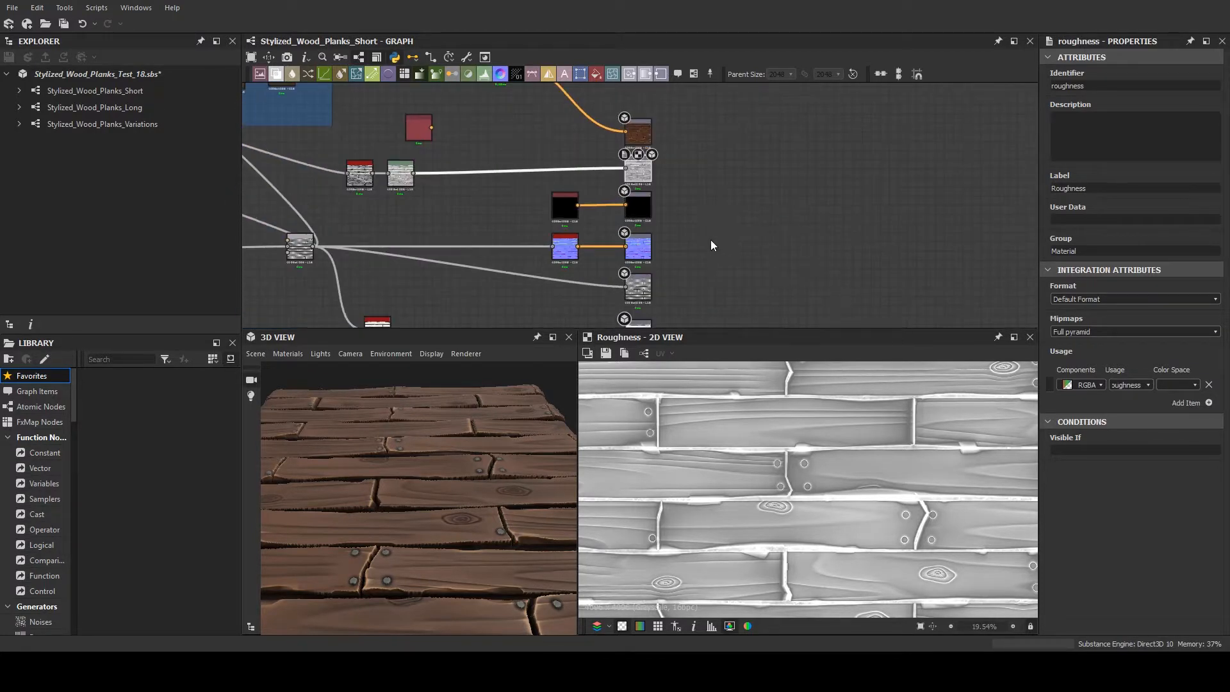
{"action": "scroll", "coordinate": [709, 243], "scroll_direction": "down", "scroll_amount": 3}
{"action": "scroll", "coordinate": [705, 241], "scroll_direction": "up", "scroll_amount": 3}
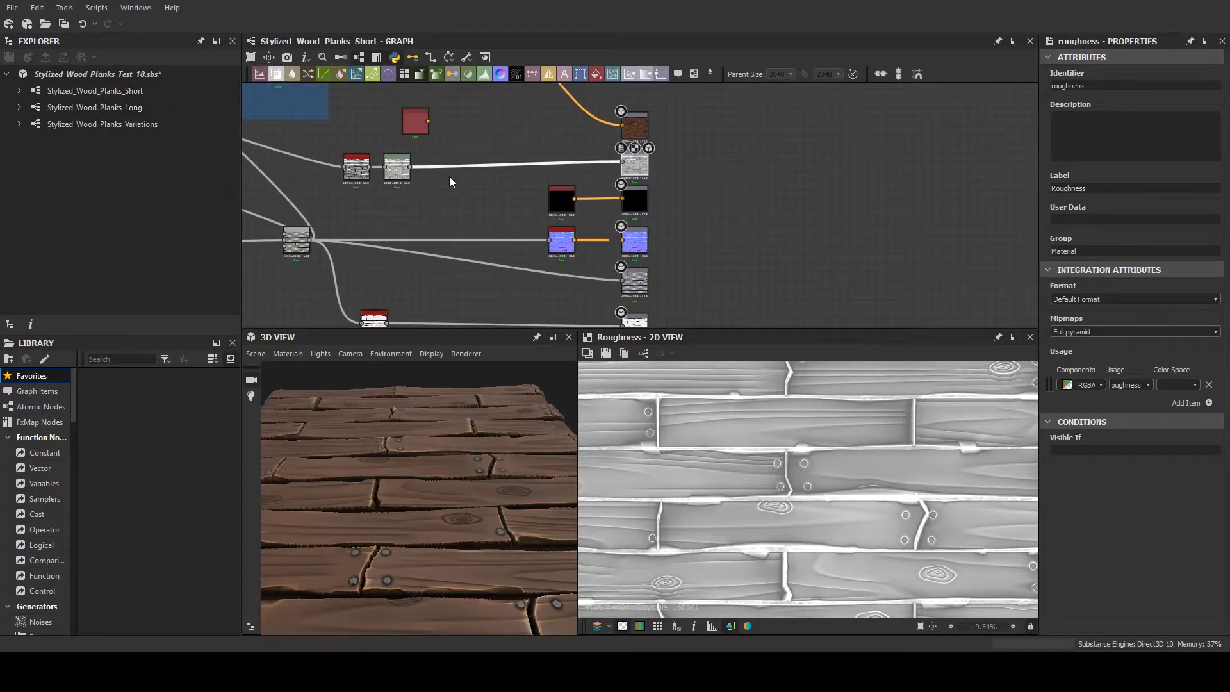
{"action": "scroll", "coordinate": [536, 225], "scroll_direction": "down", "scroll_amount": 3}
{"action": "scroll", "coordinate": [636, 249], "scroll_direction": "up", "scroll_amount": 3}
{"action": "scroll", "coordinate": [689, 255], "scroll_direction": "down", "scroll_amount": 3}
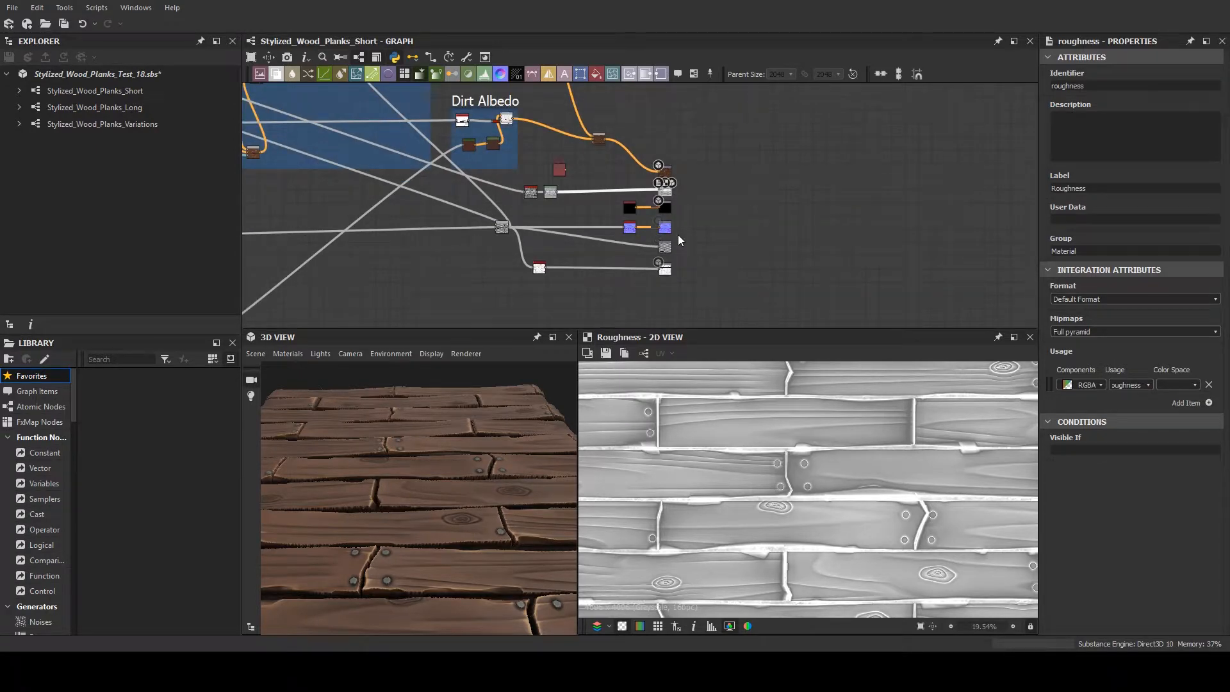
{"action": "scroll", "coordinate": [417, 256], "scroll_direction": "down", "scroll_amount": 2}
- Inspect the complete plank material on the 3D cube from several angles and distances
{"action": "scroll", "coordinate": [443, 452], "scroll_direction": "down", "scroll_amount": 4}
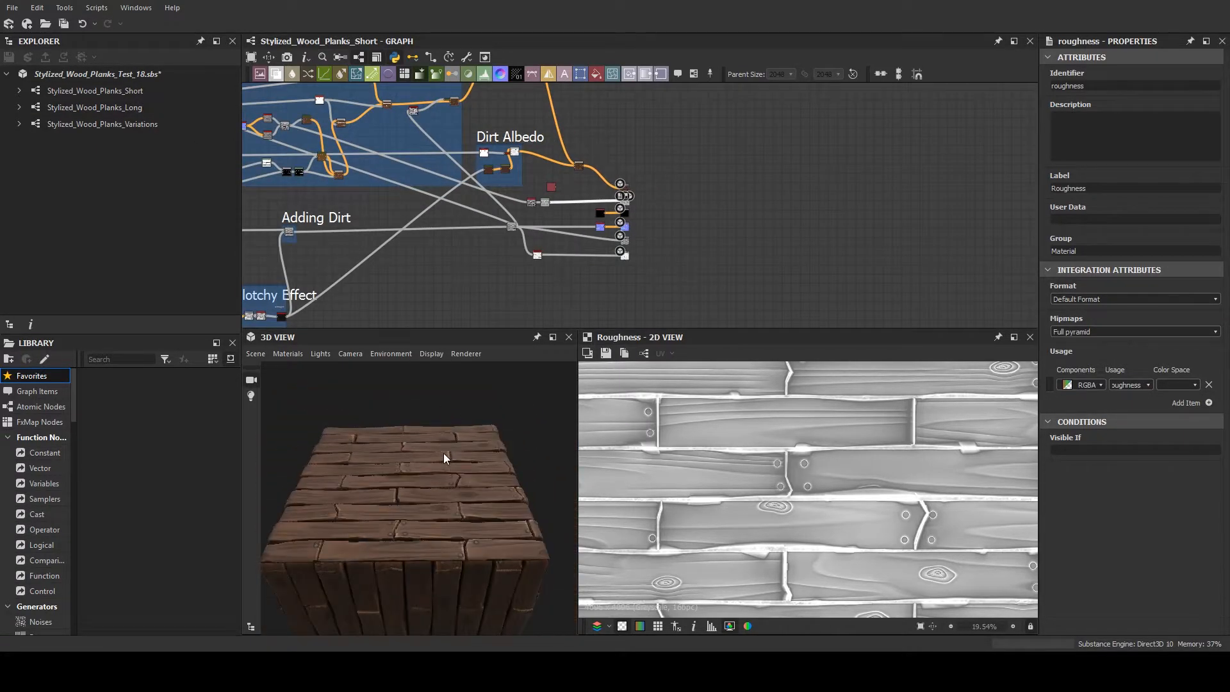
{"action": "left_click_drag", "start_coordinate": [444, 452], "coordinate": [439, 513]}
{"action": "middle_click_drag", "start_coordinate": [439, 514], "coordinate": [444, 440]}
{"action": "scroll", "coordinate": [445, 462], "scroll_direction": "up", "scroll_amount": 4}
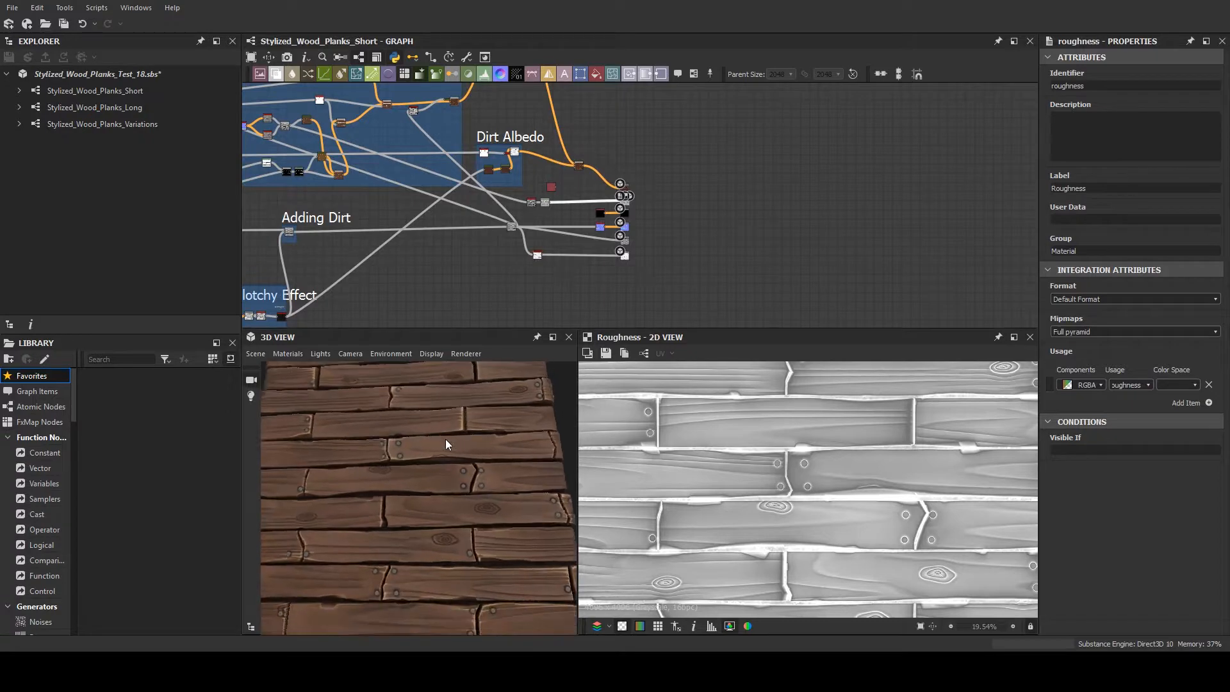
{"action": "left_click_drag", "start_coordinate": [428, 454], "coordinate": [421, 474]}
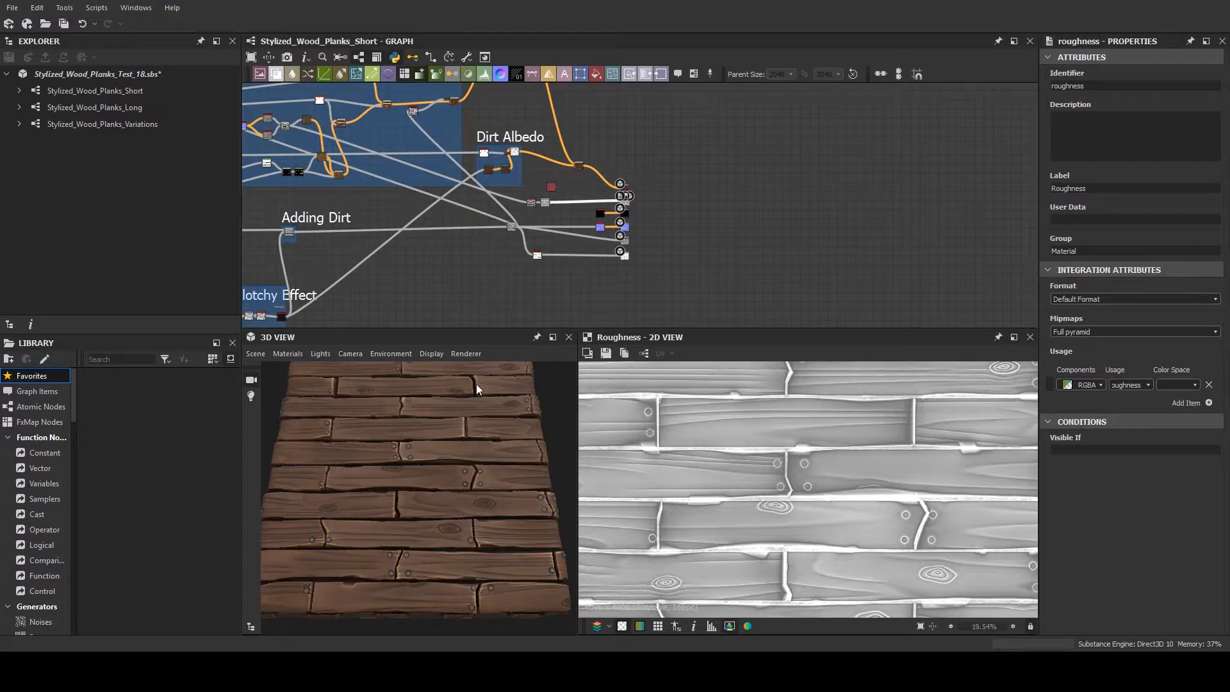
{"action": "mouse_move", "coordinate": [474, 493]}
{"action": "left_mouse_down"}
{"action": "mouse_move", "coordinate": [453, 517]}
{"action": "mouse_move", "coordinate": [459, 477]}
{"action": "left_mouse_up"}
{"action": "scroll", "coordinate": [458, 477], "scroll_direction": "up", "scroll_amount": 2}
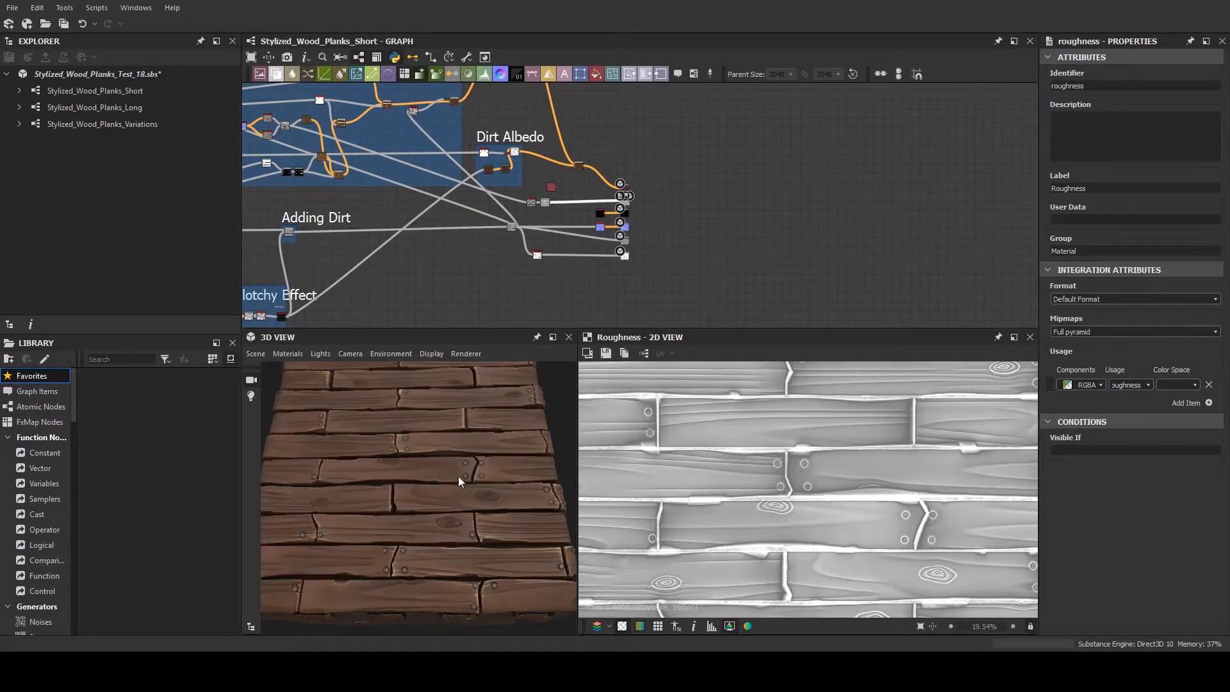
- Open the Stylized_Wood_Planks_Variations graph and look over its frames and 3D preview
{"action": "left_click", "coordinate": [126, 128]}
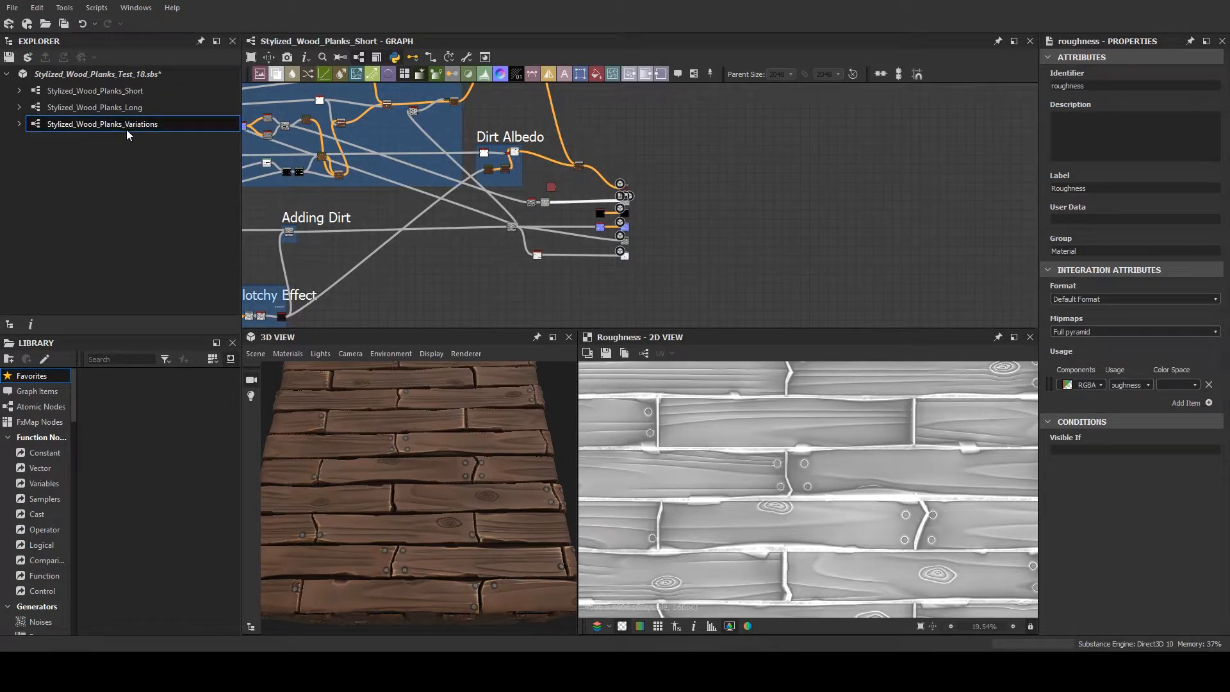
{"action": "double_click", "coordinate": [128, 129]}
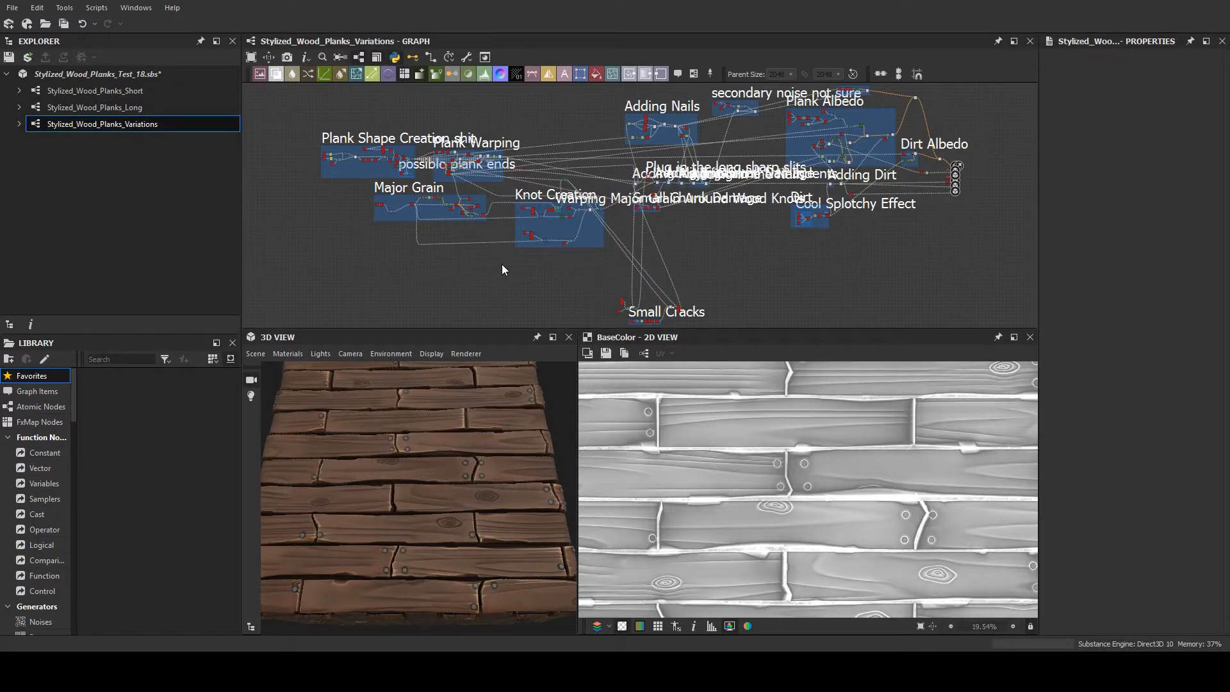
{"action": "scroll", "coordinate": [621, 274], "scroll_direction": "up", "scroll_amount": 2}
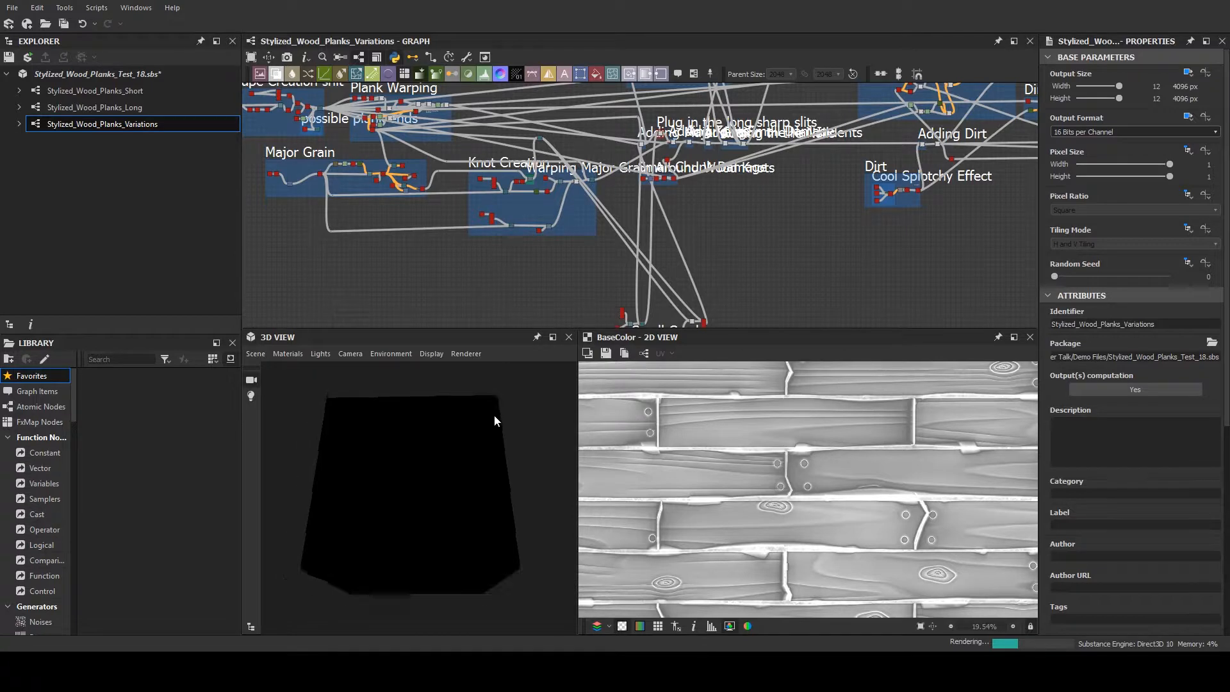
{"action": "scroll", "coordinate": [490, 430], "scroll_direction": "up", "scroll_amount": 3}
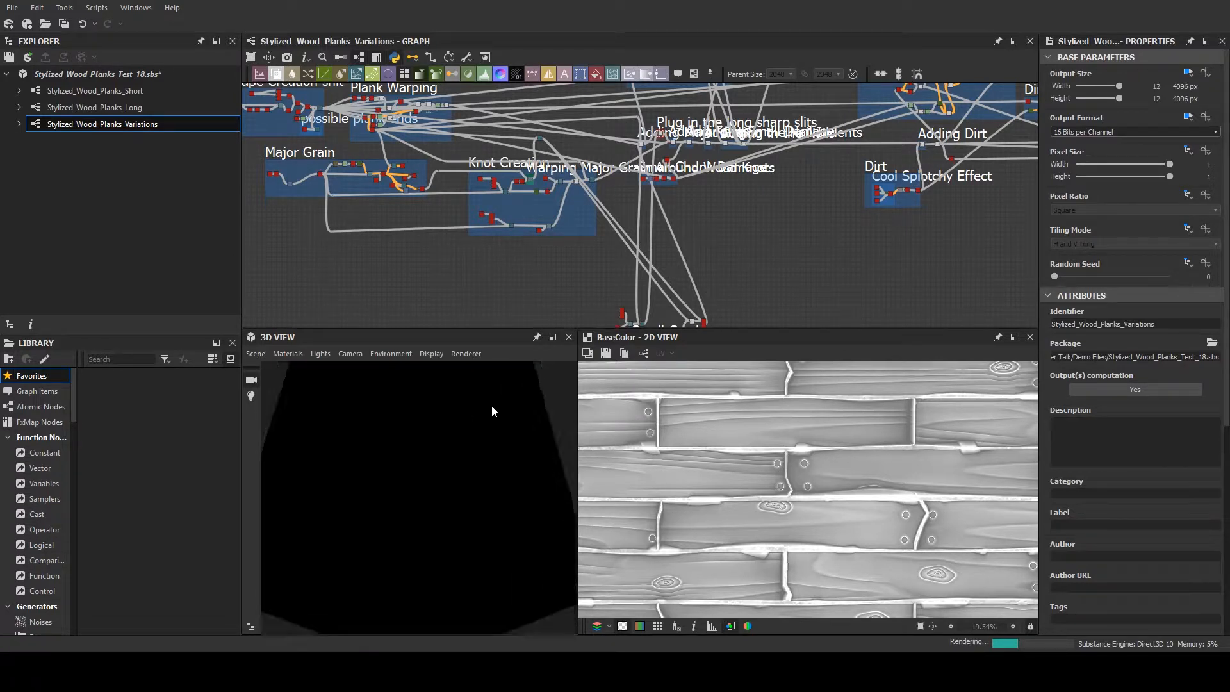
{"action": "scroll", "coordinate": [491, 416], "scroll_direction": "down", "scroll_amount": 3}
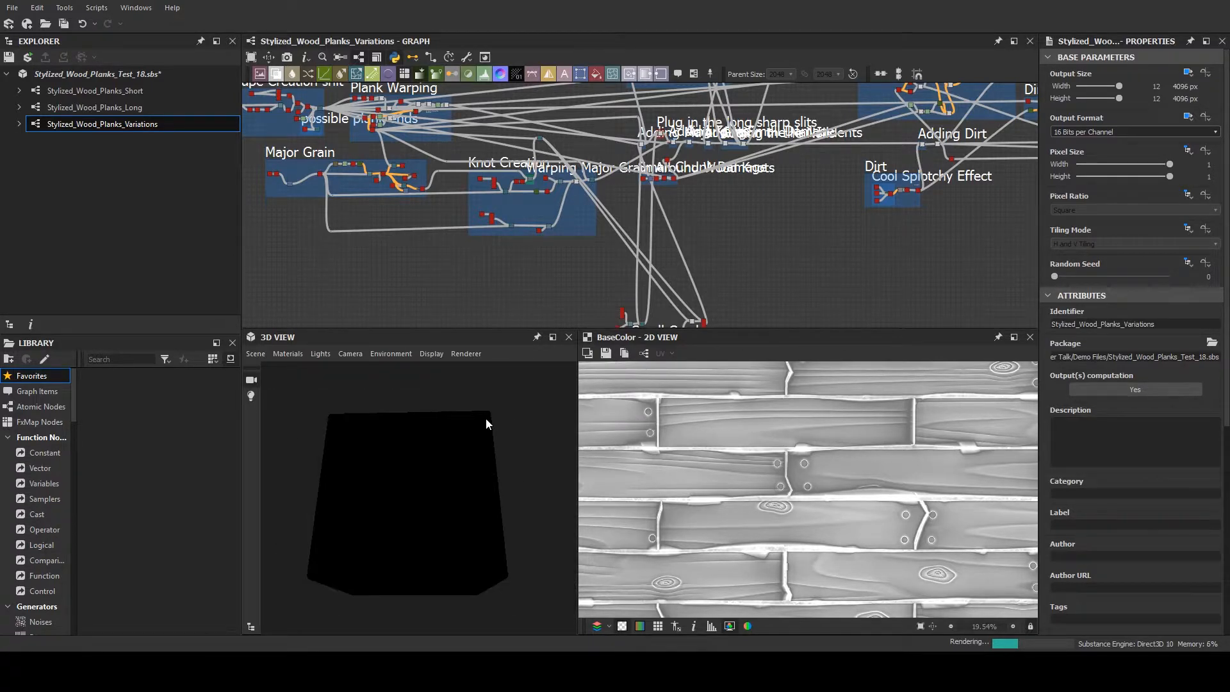
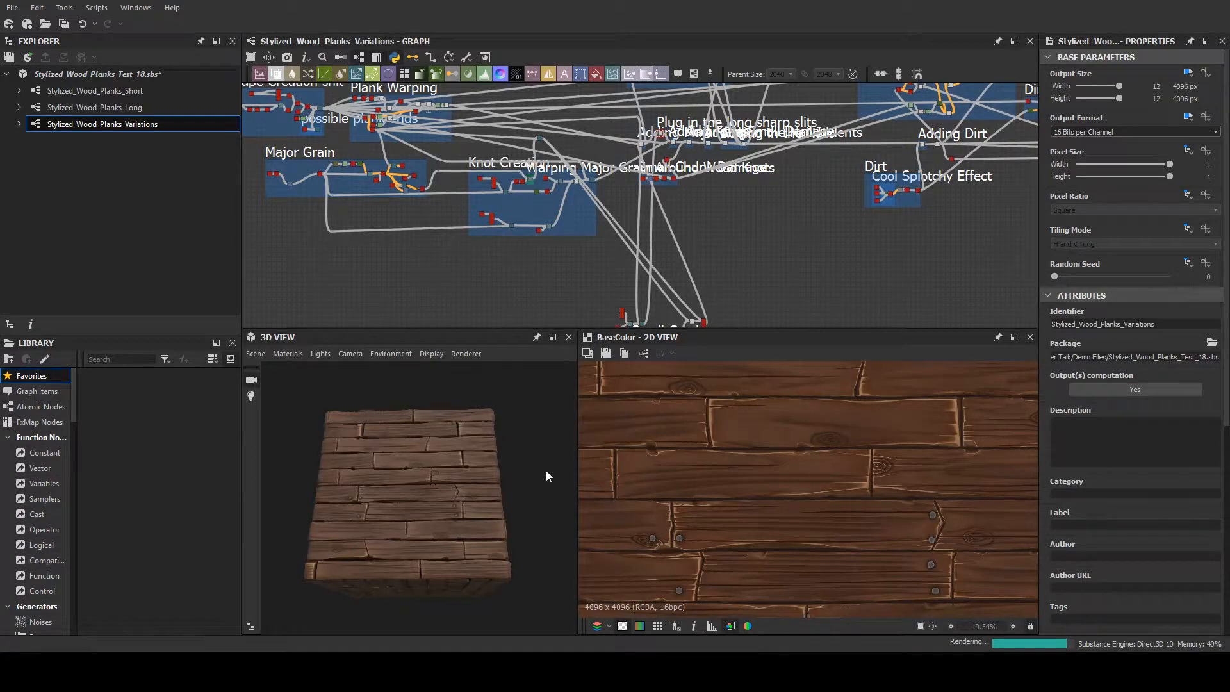
- Inspect the Variations graph's plank material on the 3D cube up close and from different angles
{"action": "scroll", "coordinate": [423, 480], "scroll_direction": "up", "scroll_amount": 5}
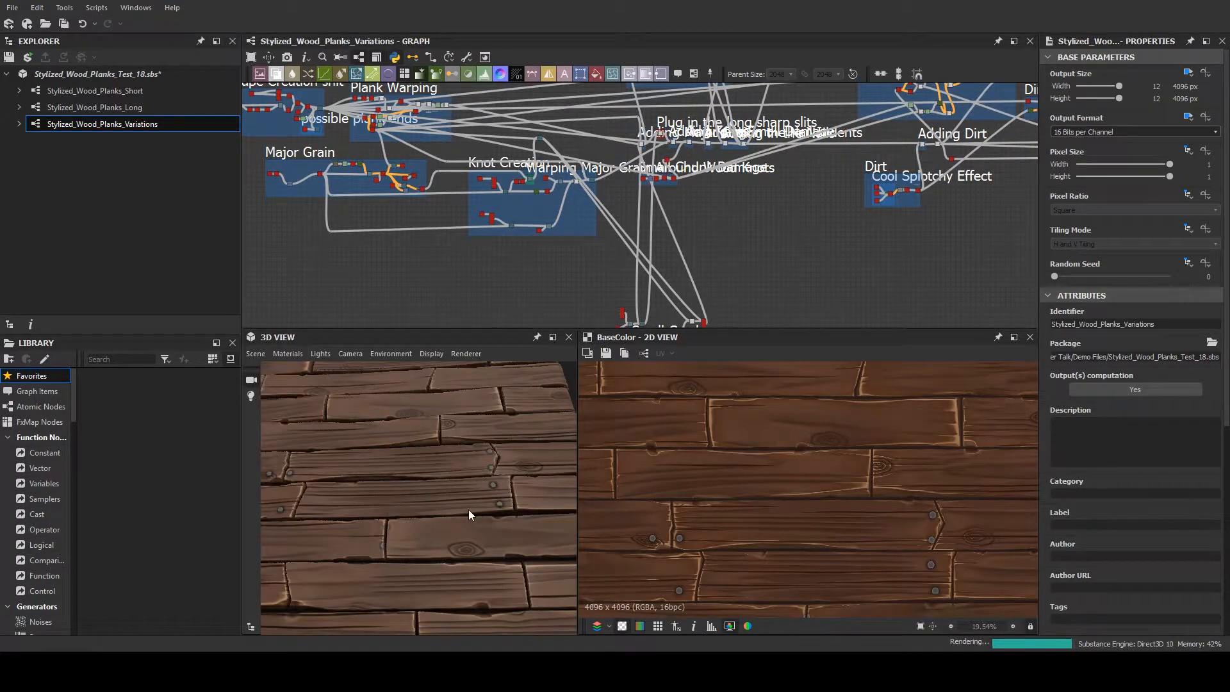
{"action": "left_click_drag", "start_coordinate": [422, 500], "coordinate": [362, 426]}
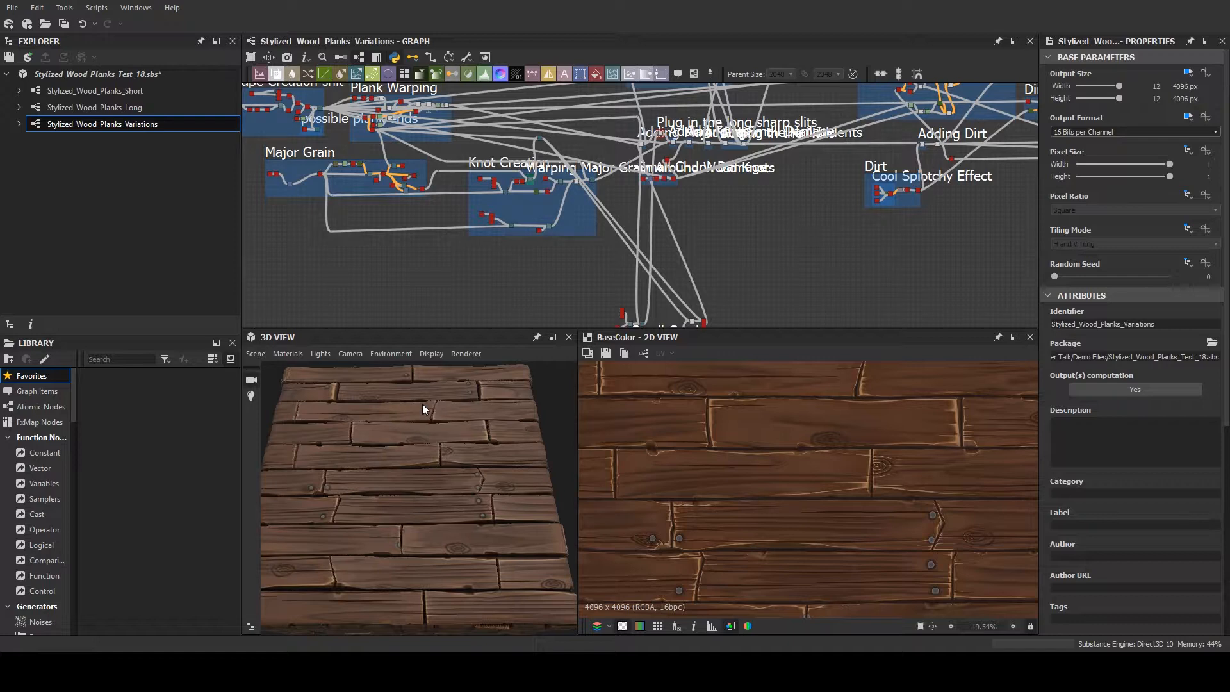
{"action": "left_click_drag", "start_coordinate": [422, 408], "coordinate": [410, 543]}
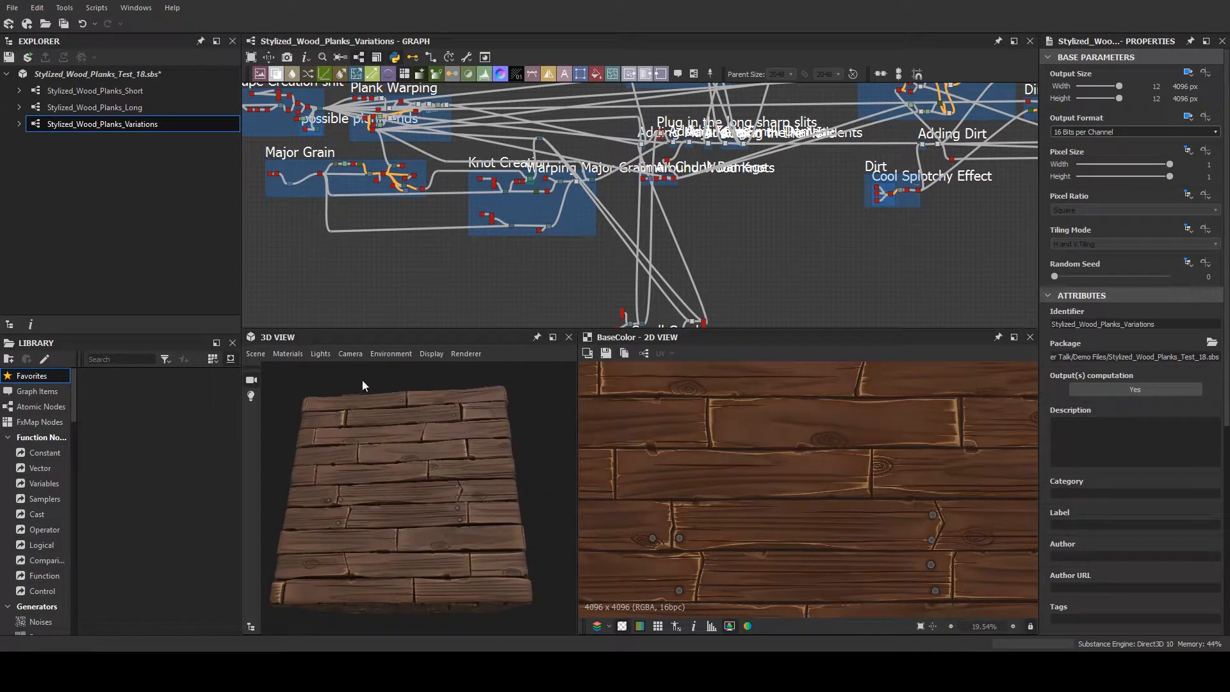
- Open the Stylized_Wood_Planks_Long graph and look over its Plank Albedo area
{"action": "double_click", "coordinate": [161, 113]}
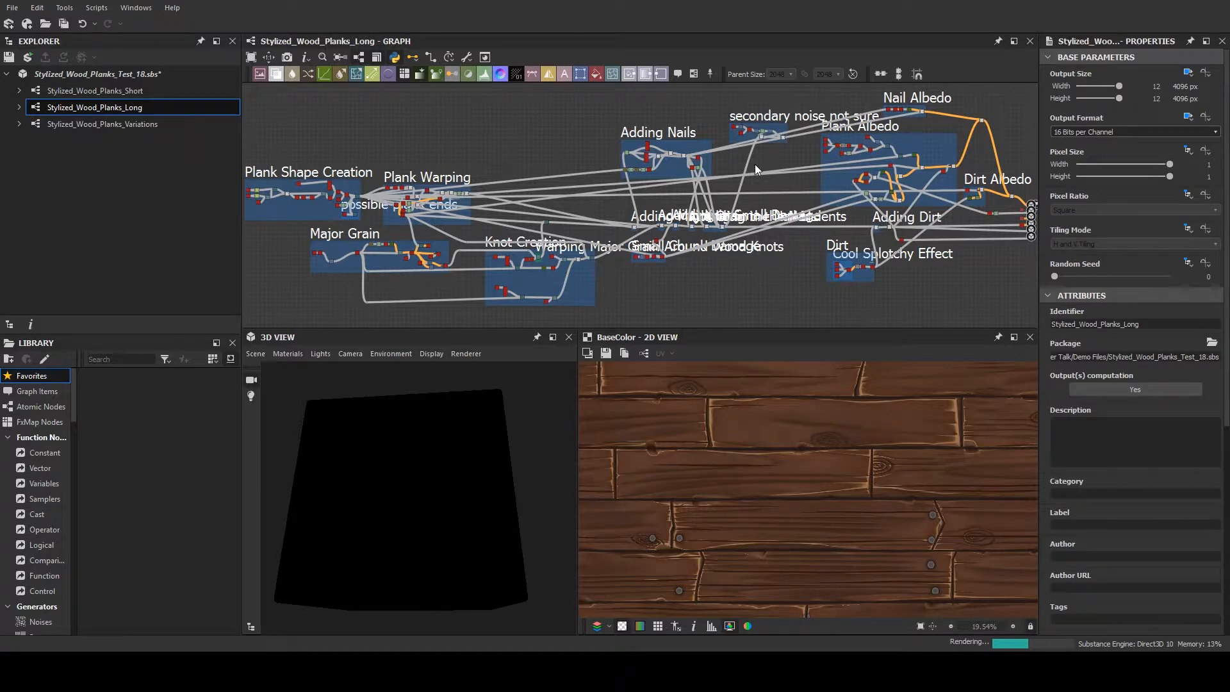
{"action": "middle_click_drag", "start_coordinate": [714, 166], "coordinate": [494, 176]}
{"action": "scroll", "coordinate": [645, 187], "scroll_direction": "up", "scroll_amount": 4}
{"action": "scroll", "coordinate": [563, 199], "scroll_direction": "up", "scroll_amount": 1}
{"action": "middle_click_drag", "start_coordinate": [563, 200], "coordinate": [643, 219]}
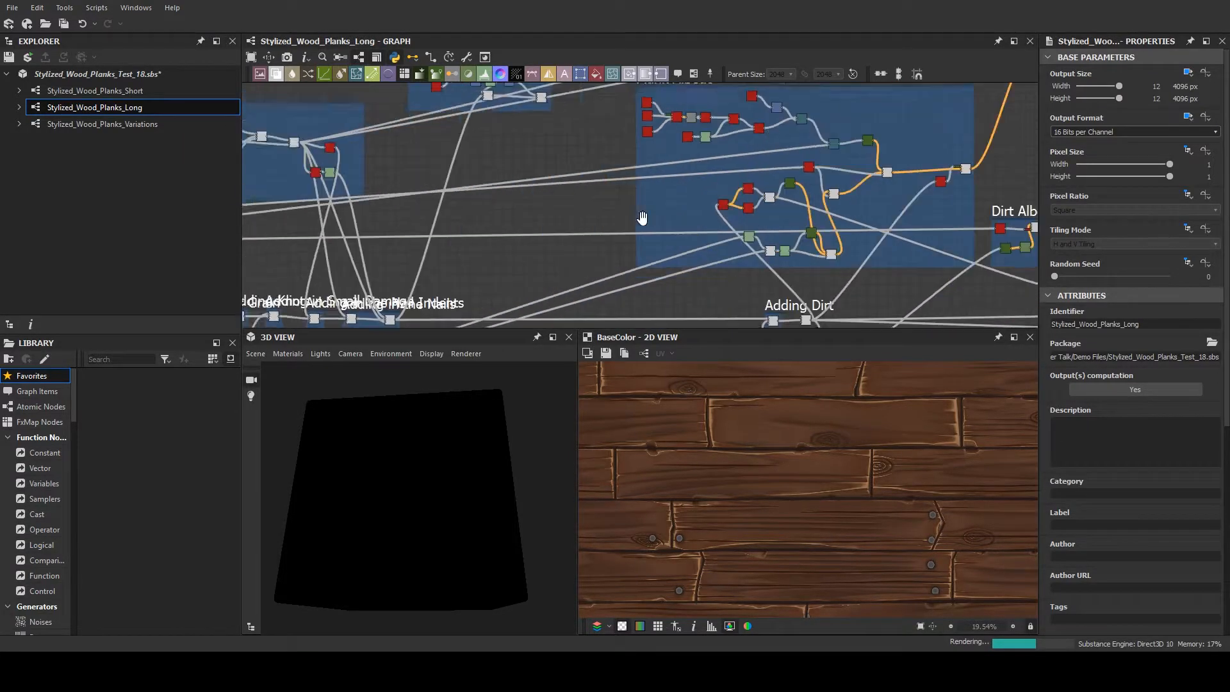
- Insert an HSL node between the final Blend node and the Base Color output
{"action": "scroll", "coordinate": [987, 112], "scroll_direction": "down", "scroll_amount": 1}
{"action": "middle_click_drag", "start_coordinate": [986, 112], "coordinate": [647, 138]}
{"action": "scroll", "coordinate": [717, 226], "scroll_direction": "up", "scroll_amount": 1}
{"action": "scroll", "coordinate": [756, 240], "scroll_direction": "up", "scroll_amount": 6}
{"action": "scroll", "coordinate": [755, 240], "scroll_direction": "down", "scroll_amount": 1}
{"action": "middle_click_drag", "start_coordinate": [735, 232], "coordinate": [607, 162]}
{"action": "scroll", "coordinate": [678, 207], "scroll_direction": "up", "scroll_amount": 2}
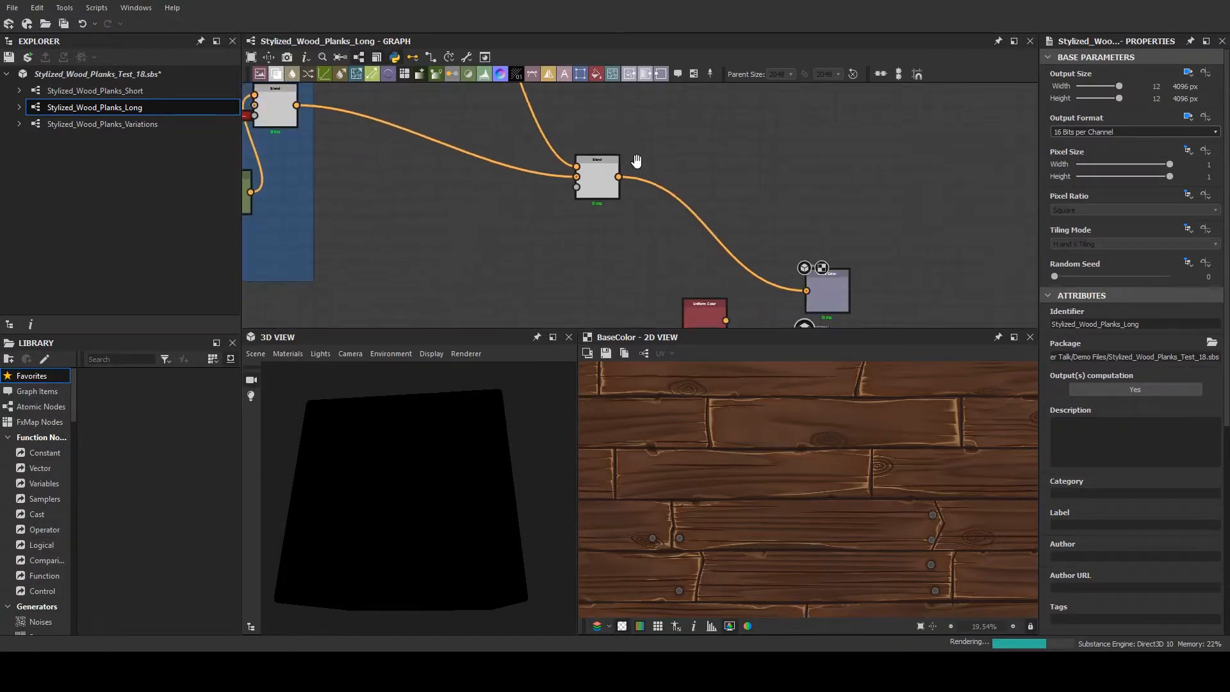
{"action": "middle_click_drag", "start_coordinate": [698, 173], "coordinate": [702, 140]}
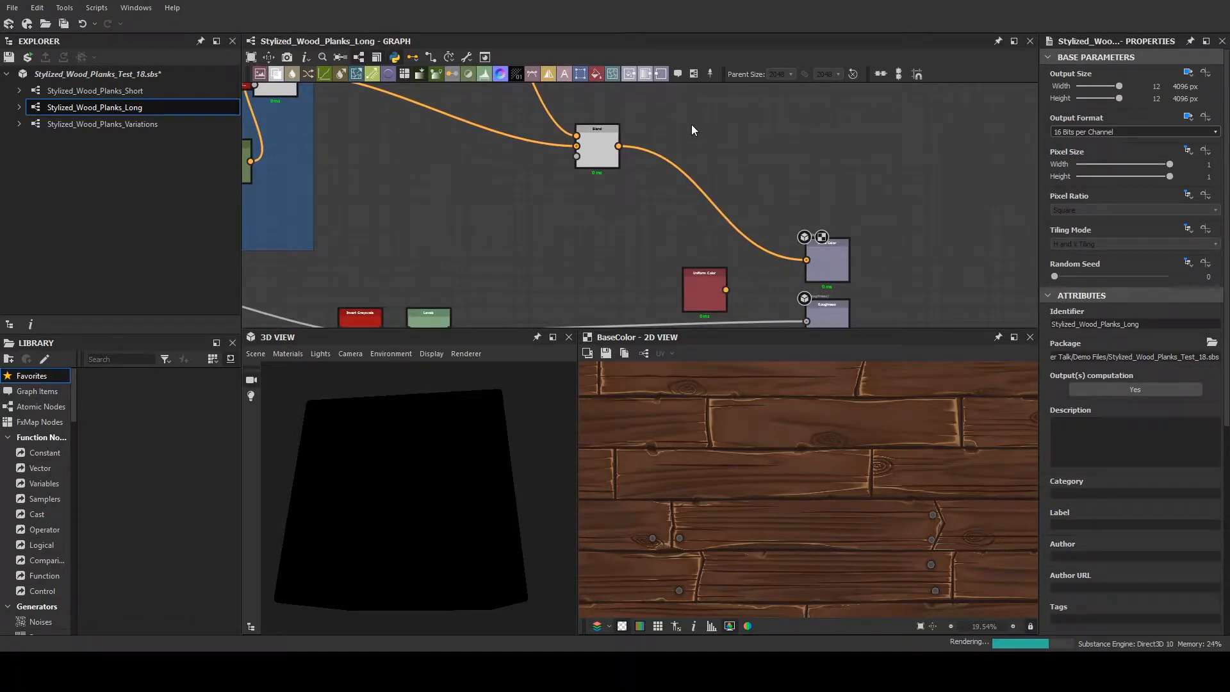
{"action": "key", "text": "h"}
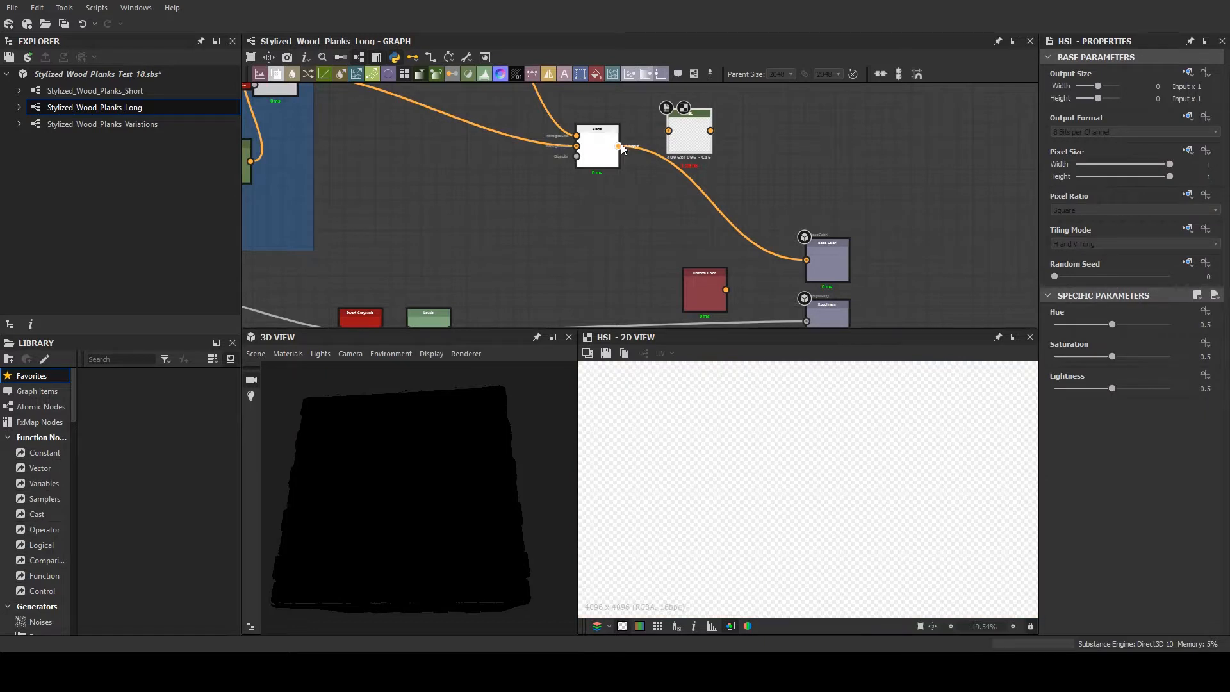
{"action": "left_click_drag", "start_coordinate": [619, 146], "coordinate": [668, 131]}
{"action": "left_click_drag", "start_coordinate": [743, 218], "coordinate": [807, 259]}
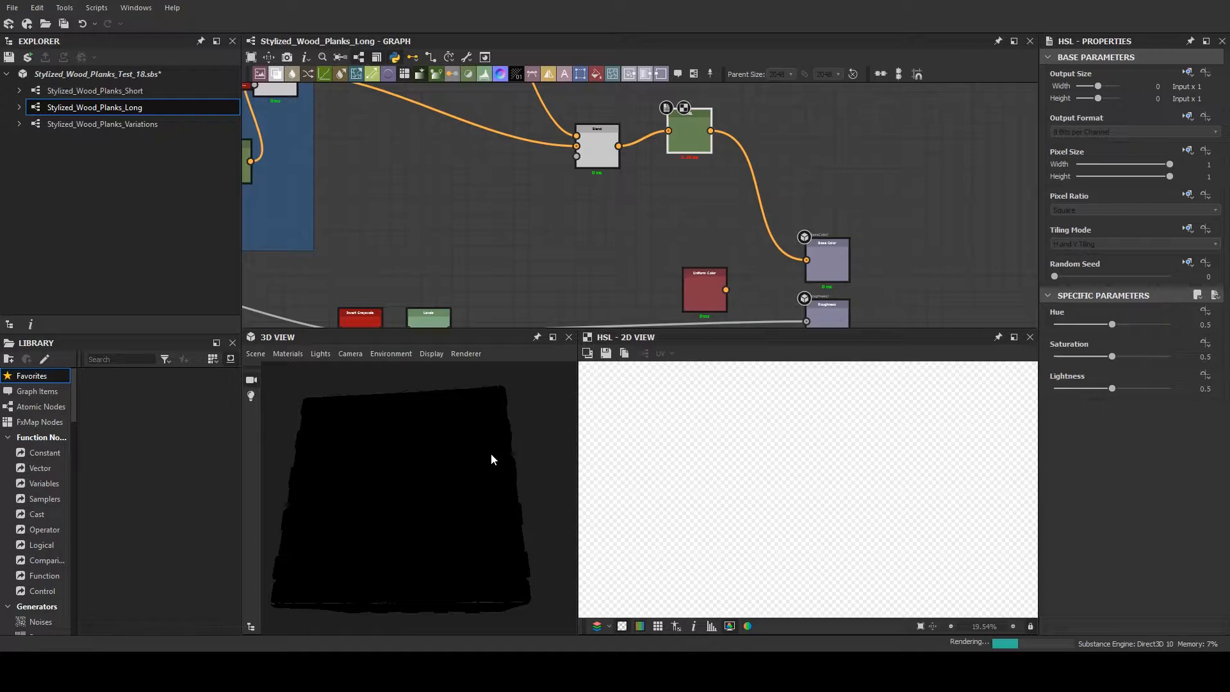
- Delete the Stylized_Wood_Planks_Variations and Stylized_Wood_Planks_Short graphs from the package
{"action": "left_click", "coordinate": [136, 124]}
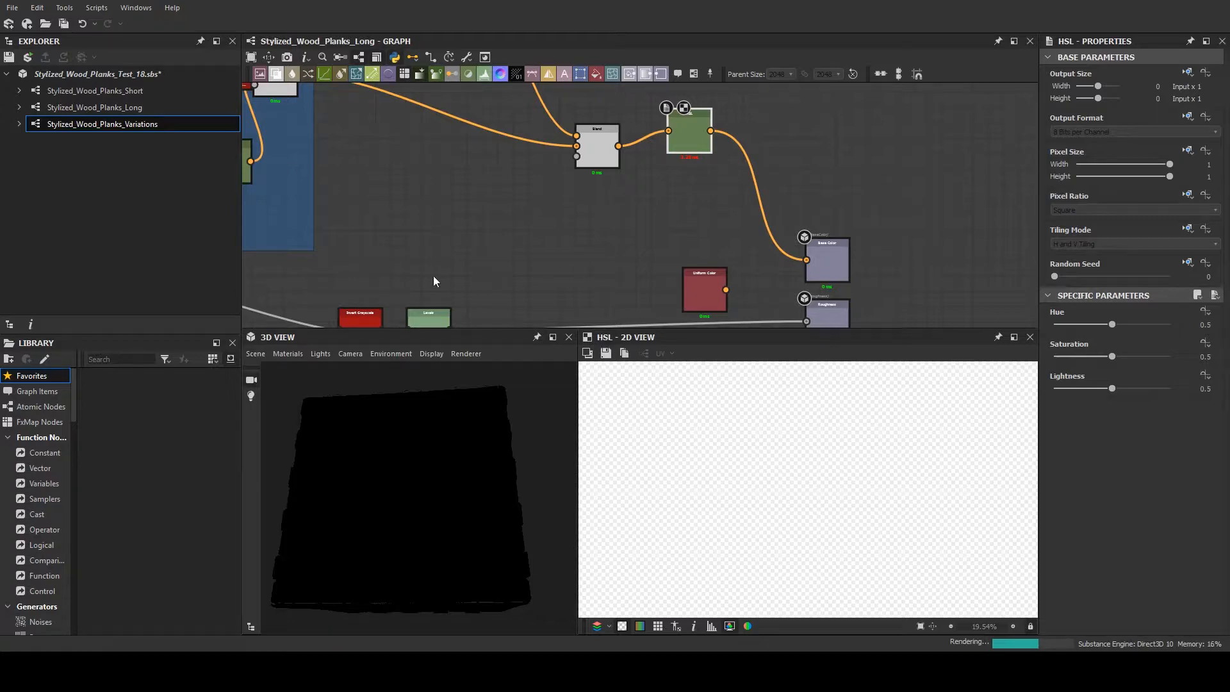
{"action": "key", "text": "Delete"}
{"action": "left_click", "coordinate": [163, 91]}
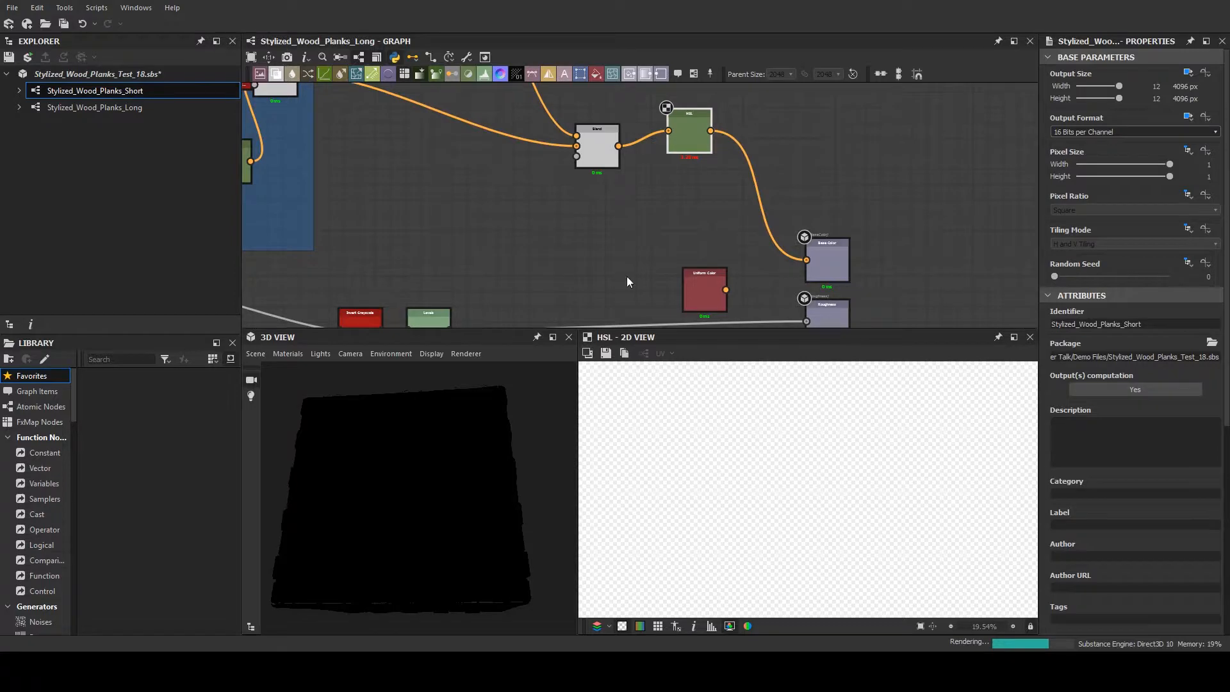
{"action": "key", "text": "Delete"}
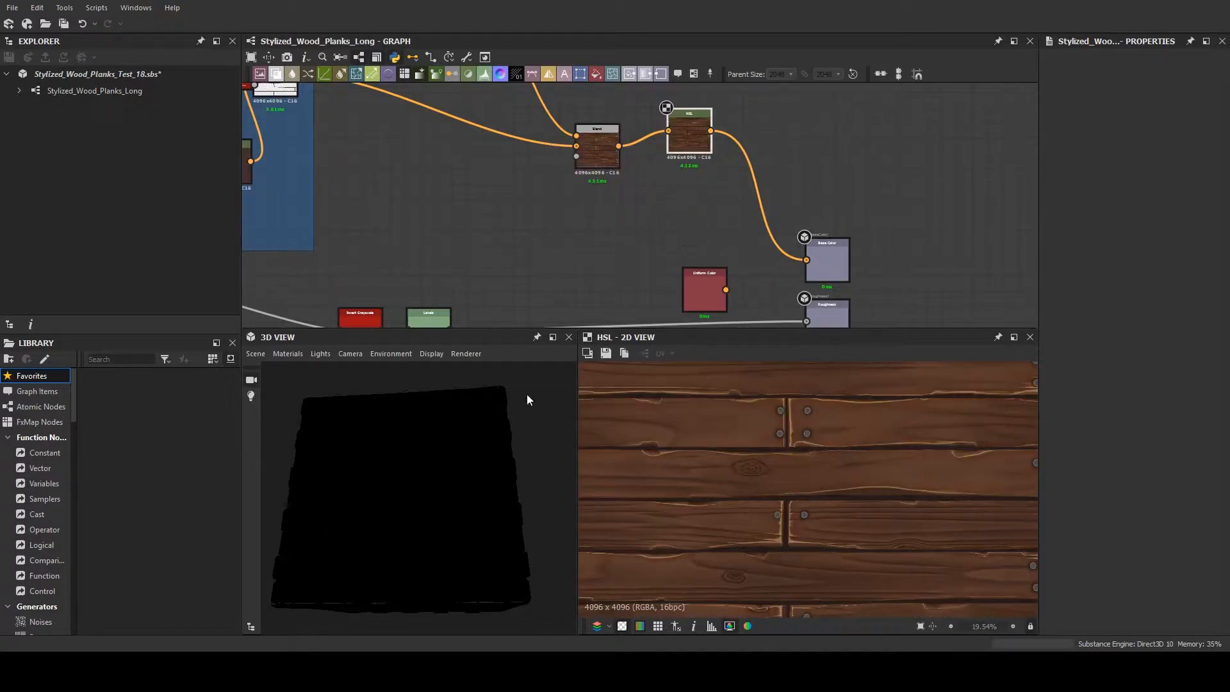
- Inspect the long plank material on the 3D cube and the HSL node's connections to Base Color
{"action": "scroll", "coordinate": [512, 426], "scroll_direction": "down", "scroll_amount": 3}
{"action": "left_click_drag", "start_coordinate": [464, 533], "coordinate": [580, 356]}
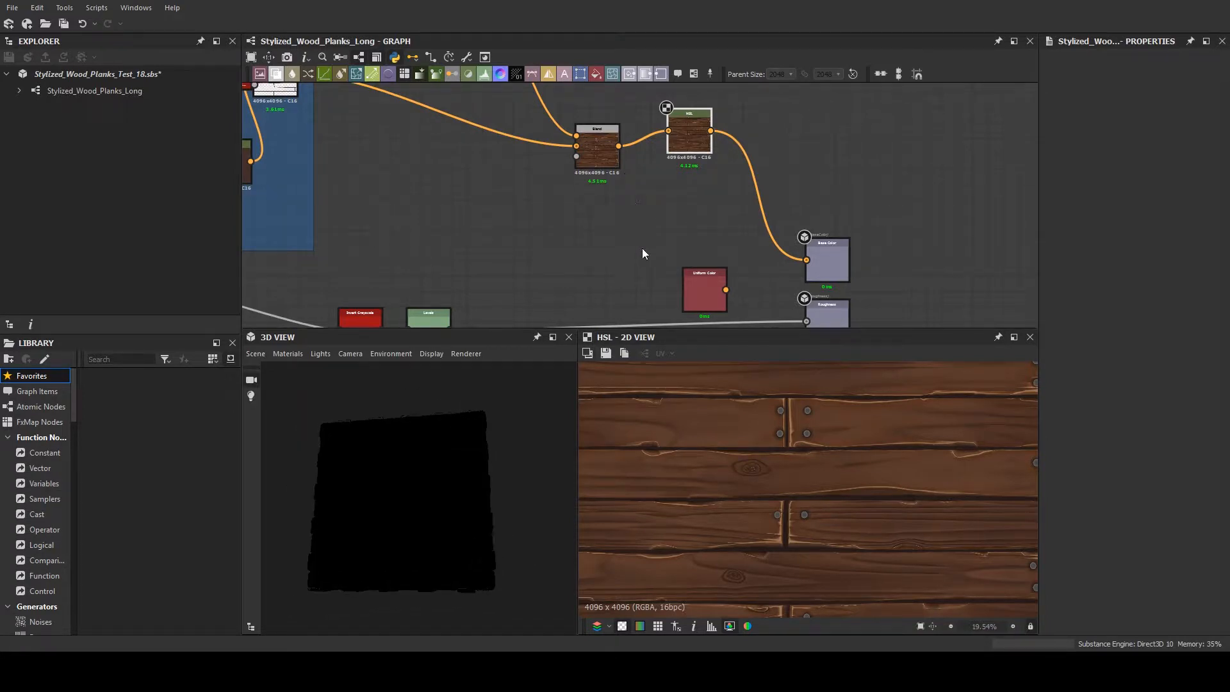
{"action": "scroll", "coordinate": [558, 251], "scroll_direction": "down", "scroll_amount": 1}
{"action": "middle_click_drag", "start_coordinate": [558, 250], "coordinate": [647, 254]}
{"action": "middle_click_drag", "start_coordinate": [754, 241], "coordinate": [588, 236]}
{"action": "left_click_drag", "start_coordinate": [588, 173], "coordinate": [607, 191]}
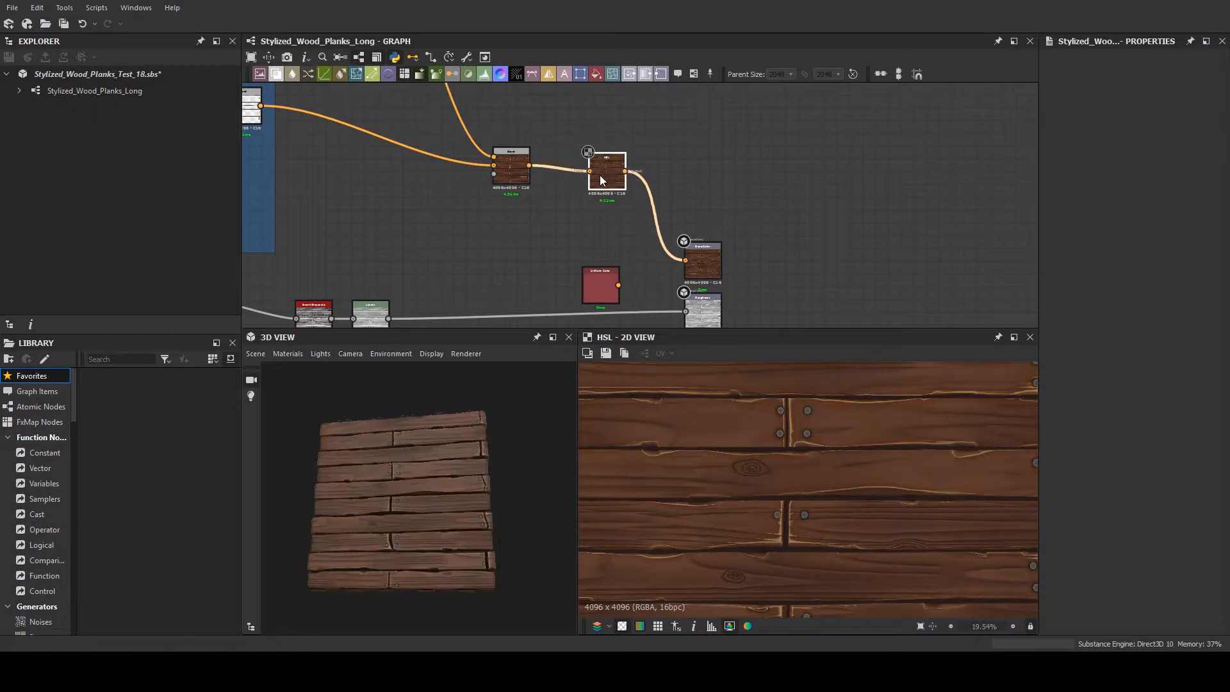
{"action": "scroll", "coordinate": [489, 538], "scroll_direction": "up", "scroll_amount": 3}
{"action": "left_click_drag", "start_coordinate": [489, 538], "coordinate": [551, 378]}
- Set the HSL node's Hue to 0.66 and check the recolored planks on the cube
{"action": "left_click", "coordinate": [605, 172]}
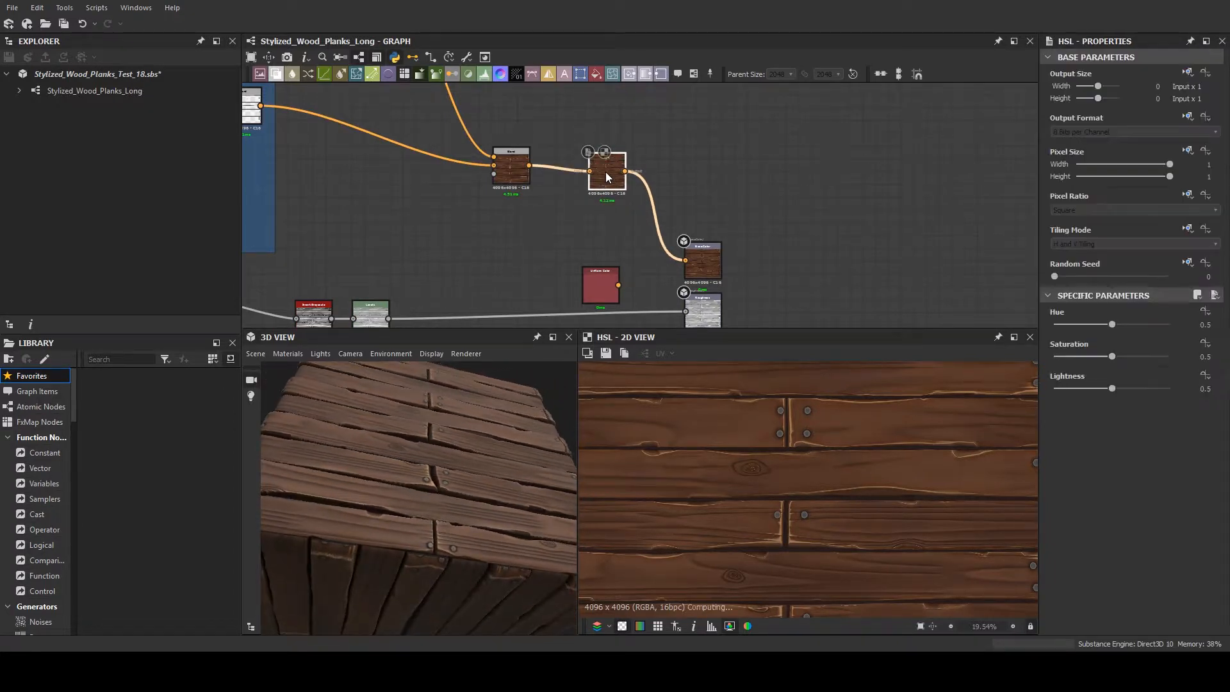
{"action": "left_click_drag", "start_coordinate": [389, 447], "coordinate": [392, 494]}
{"action": "scroll", "coordinate": [644, 203], "scroll_direction": "up", "scroll_amount": 3}
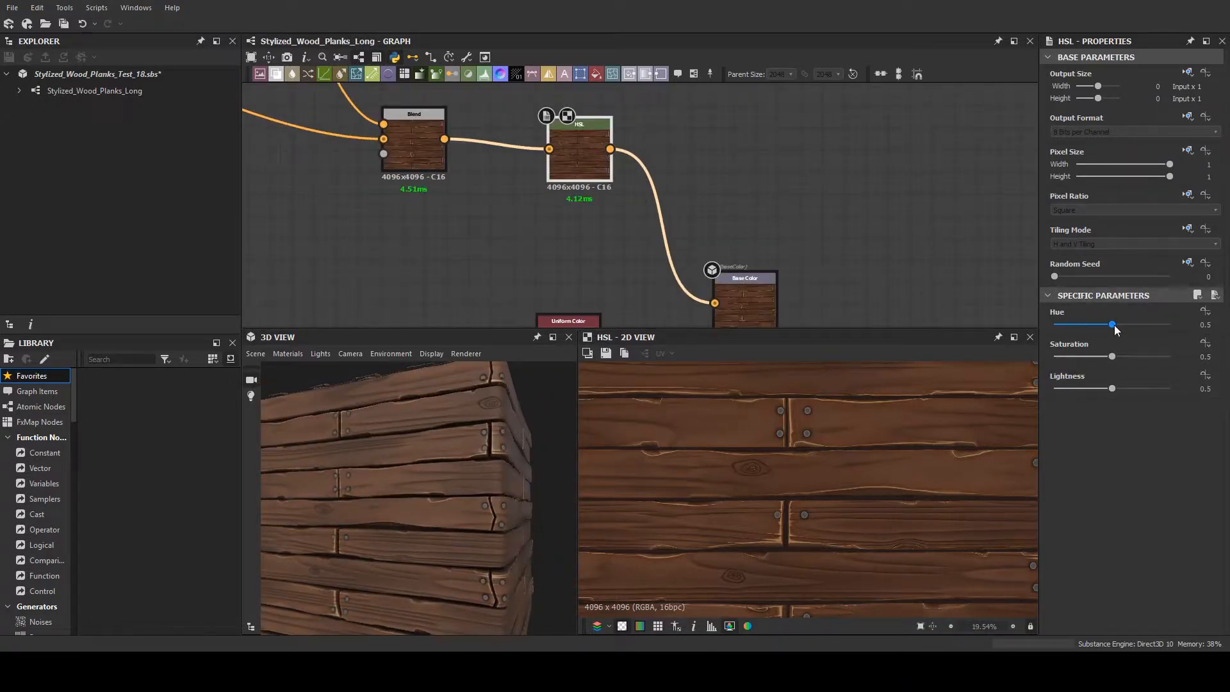
{"action": "left_click_drag", "start_coordinate": [1112, 325], "coordinate": [1131, 309]}
{"action": "left_click_drag", "start_coordinate": [493, 520], "coordinate": [466, 561]}
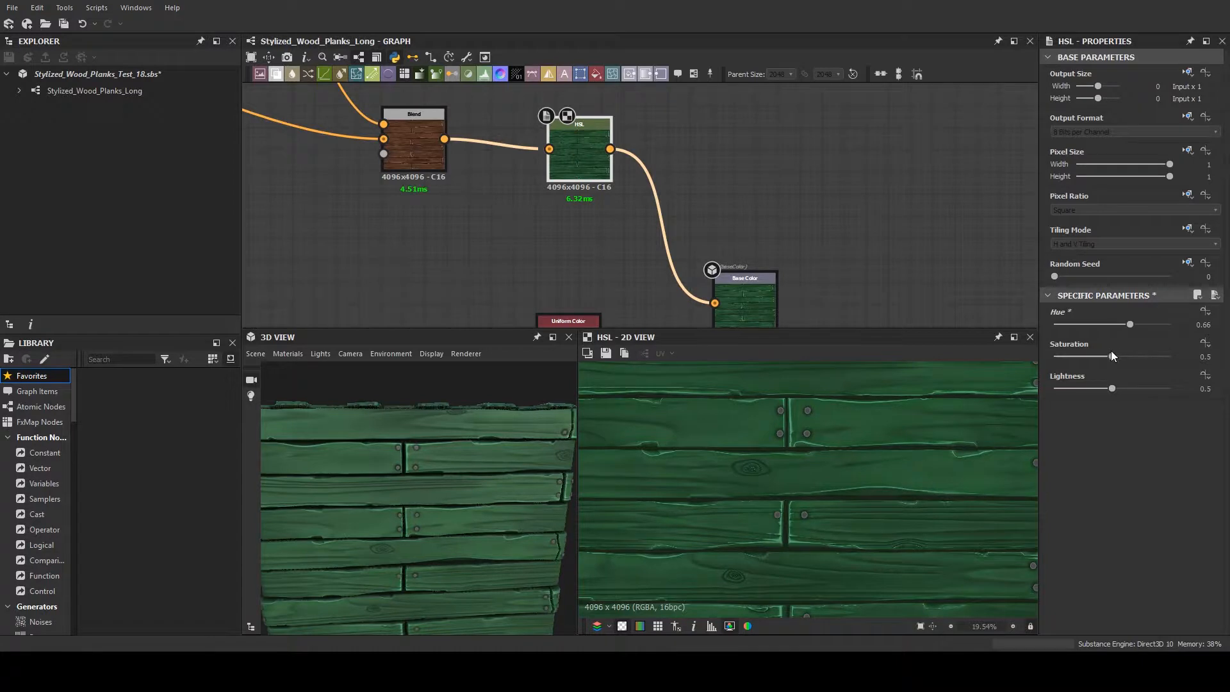
- Set the HSL node's Saturation to 0.13, Lightness to 0.58 and Hue to 0.5
{"action": "left_click_drag", "start_coordinate": [1146, 356], "coordinate": [1071, 371]}
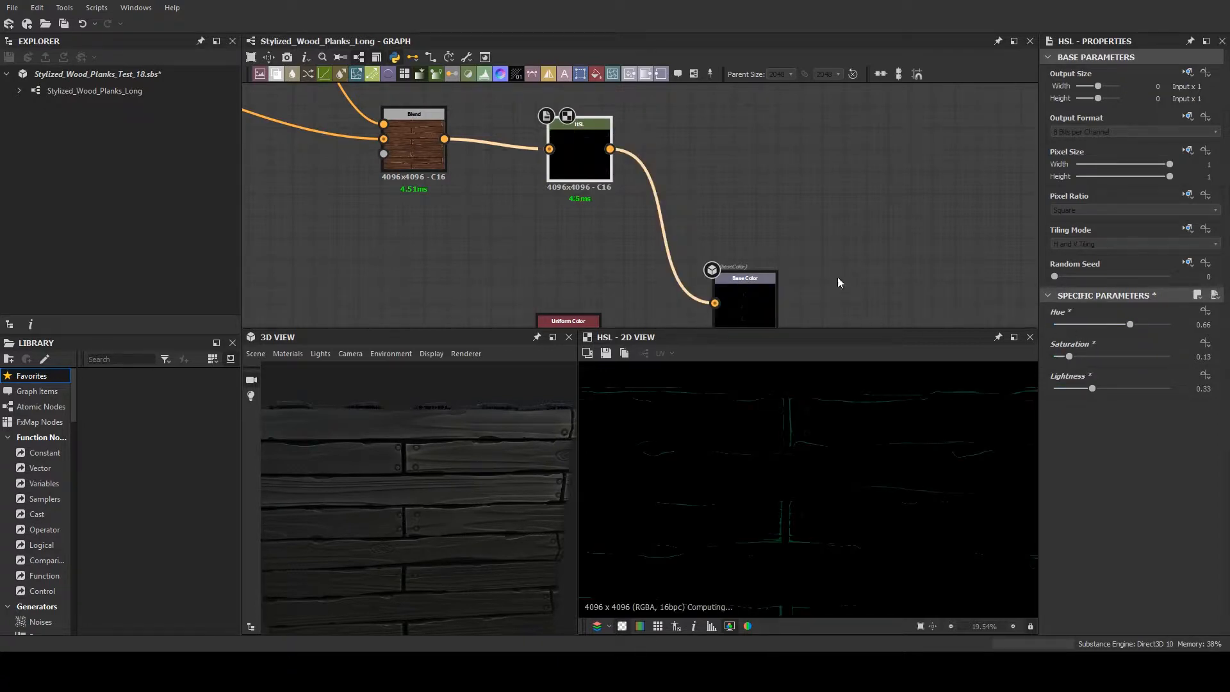
{"action": "scroll", "coordinate": [835, 274], "scroll_direction": "down", "scroll_amount": 2}
{"action": "scroll", "coordinate": [831, 282], "scroll_direction": "down", "scroll_amount": 4}
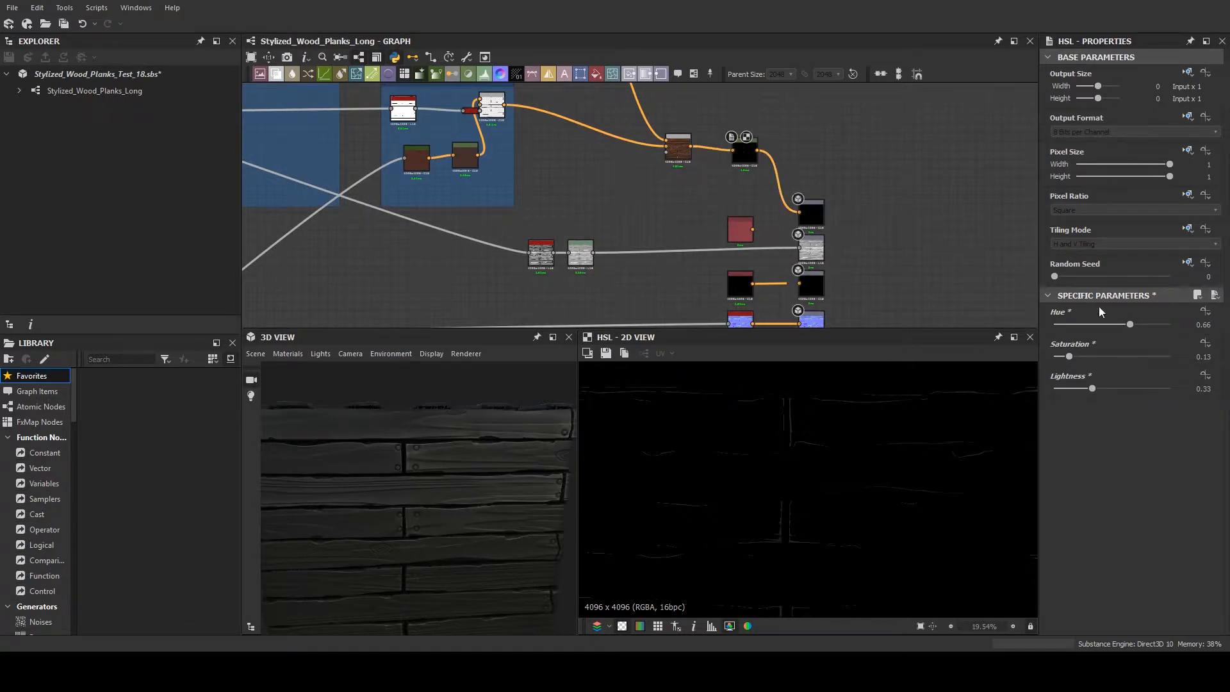
{"action": "left_click", "coordinate": [1121, 388]}
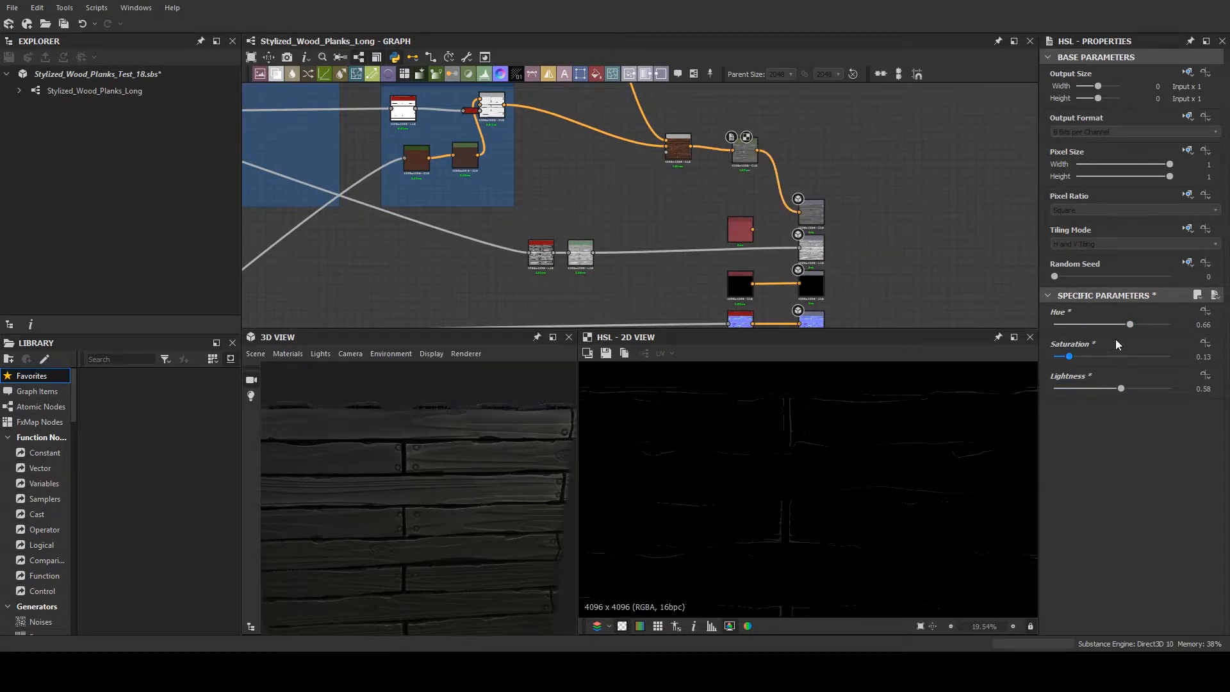
{"action": "left_click", "coordinate": [1112, 324]}
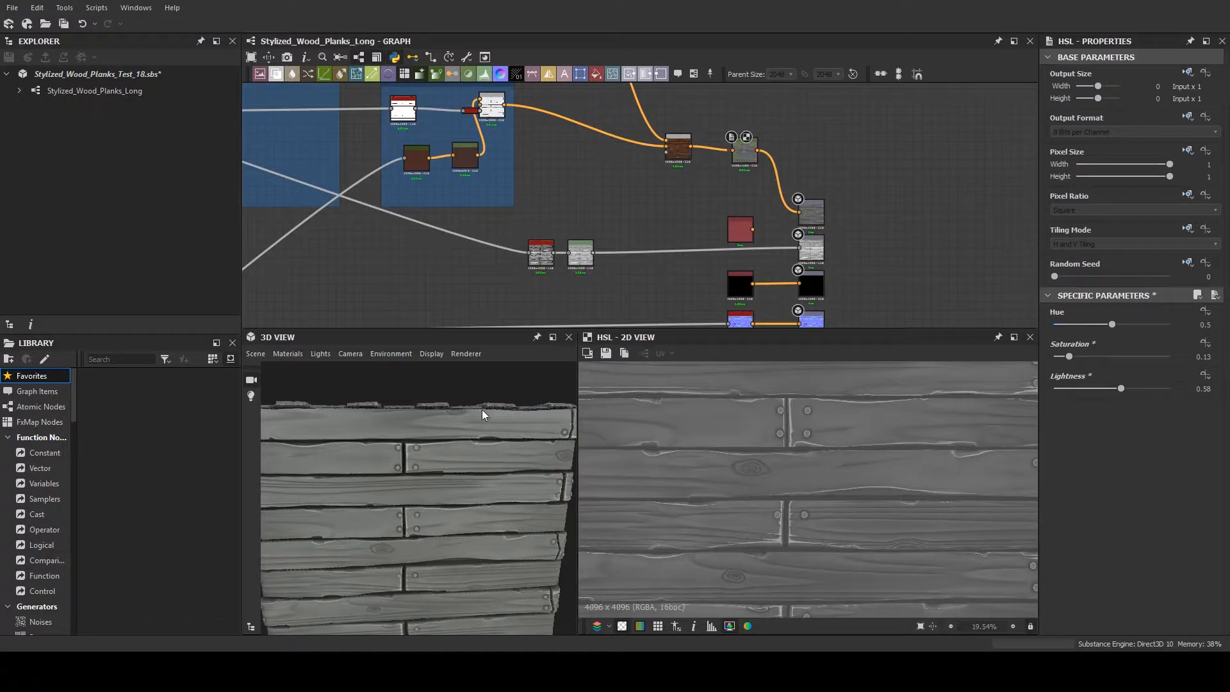
- Inspect the desaturated planks on the 3D cube from a distance and around its corner
{"action": "scroll", "coordinate": [508, 498], "scroll_direction": "down", "scroll_amount": 5}
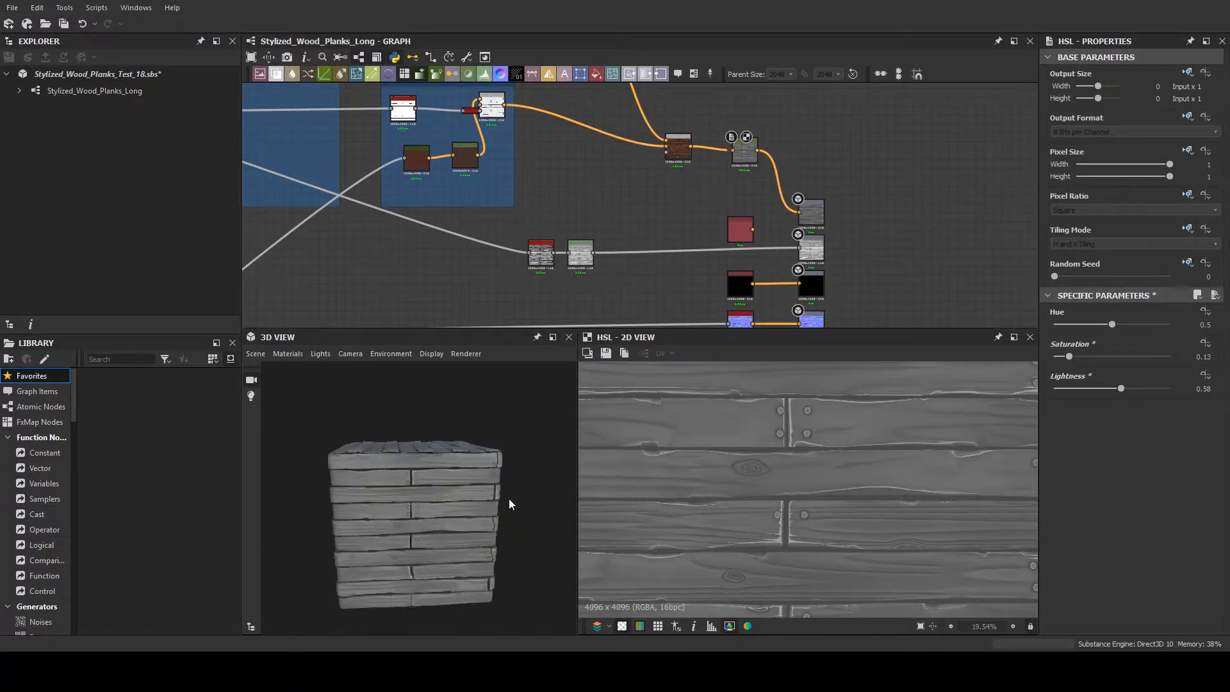
{"action": "scroll", "coordinate": [506, 488], "scroll_direction": "up", "scroll_amount": 6}
{"action": "left_click_drag", "start_coordinate": [486, 488], "coordinate": [578, 423]}
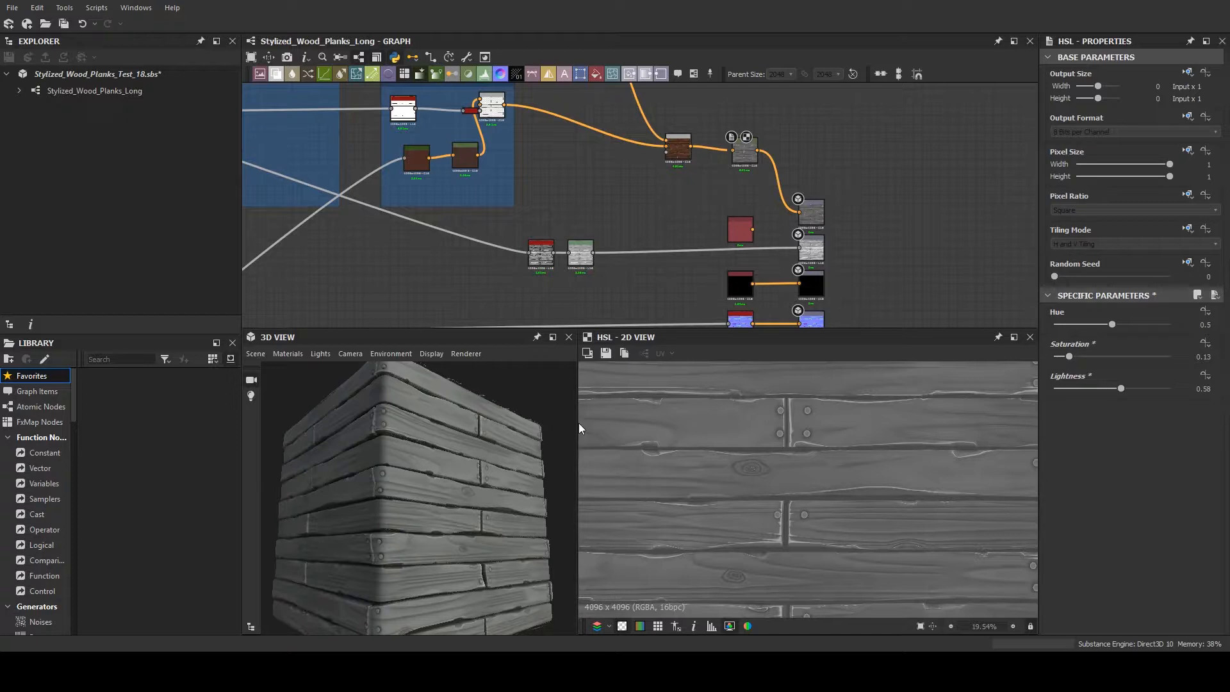
- Add a new graph with output nodes to the package and delete the Stylized_Wood_Planks_Long graph
{"action": "left_click", "coordinate": [51, 75]}
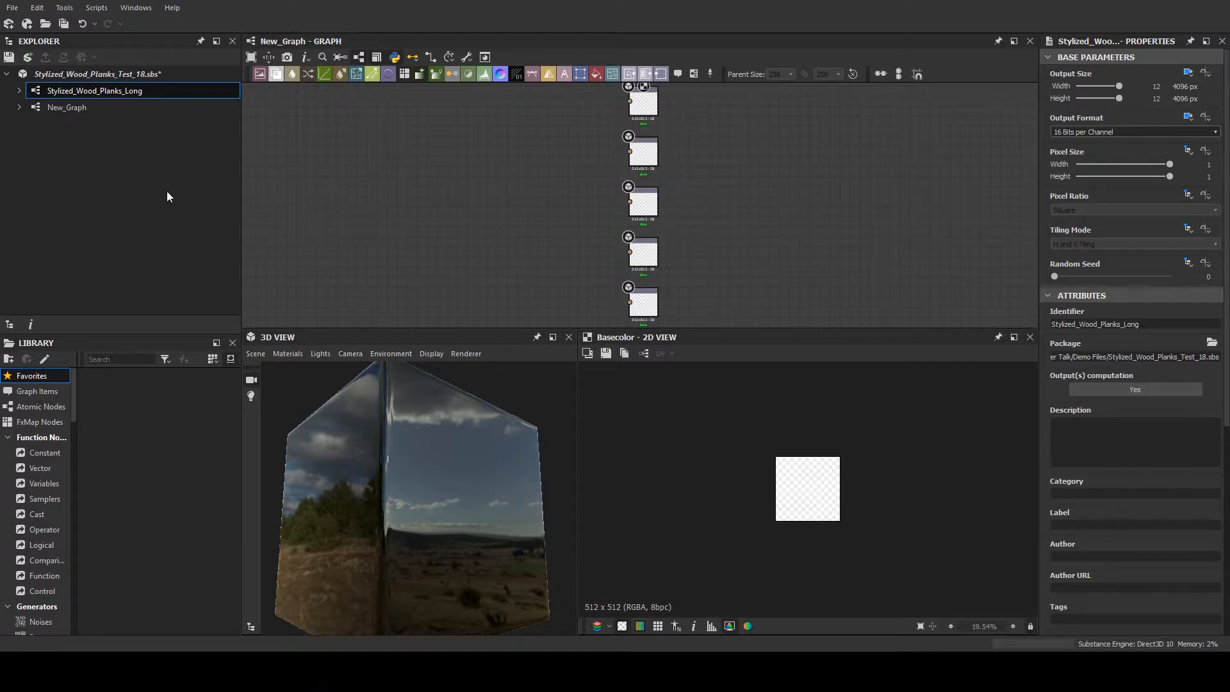
{"action": "key", "text": "Delete"}
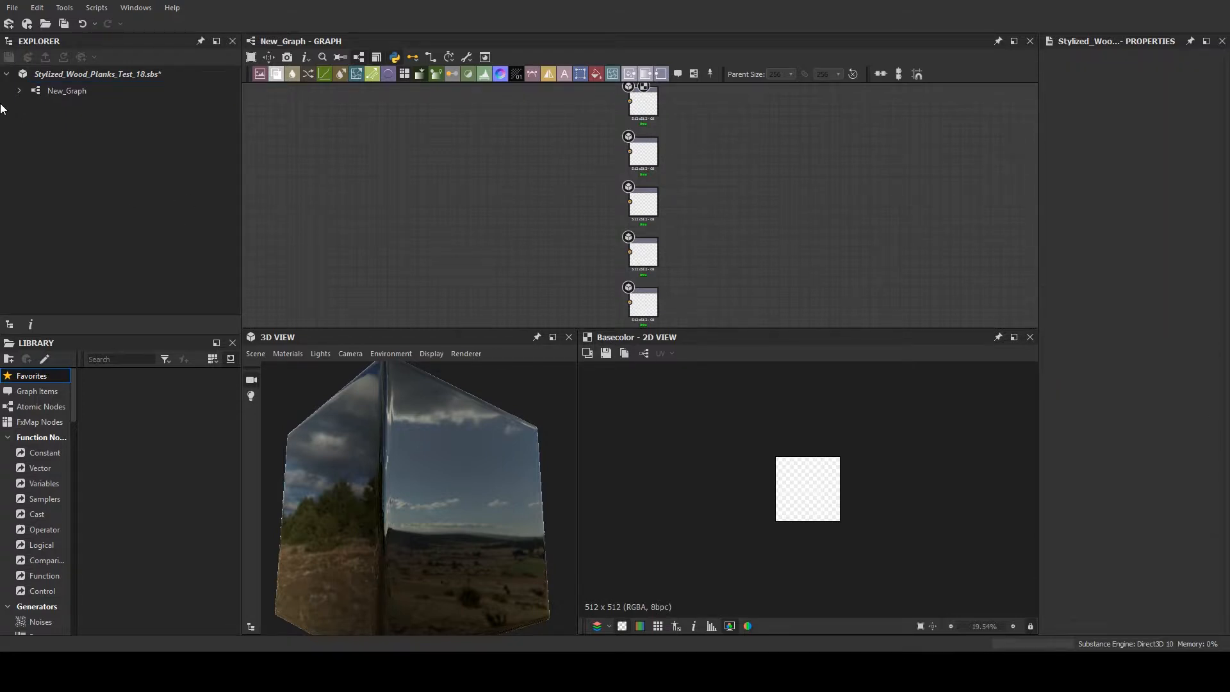
{"action": "left_click", "coordinate": [79, 95]}
{"action": "scroll", "coordinate": [474, 189], "scroll_direction": "down", "scroll_amount": 1}
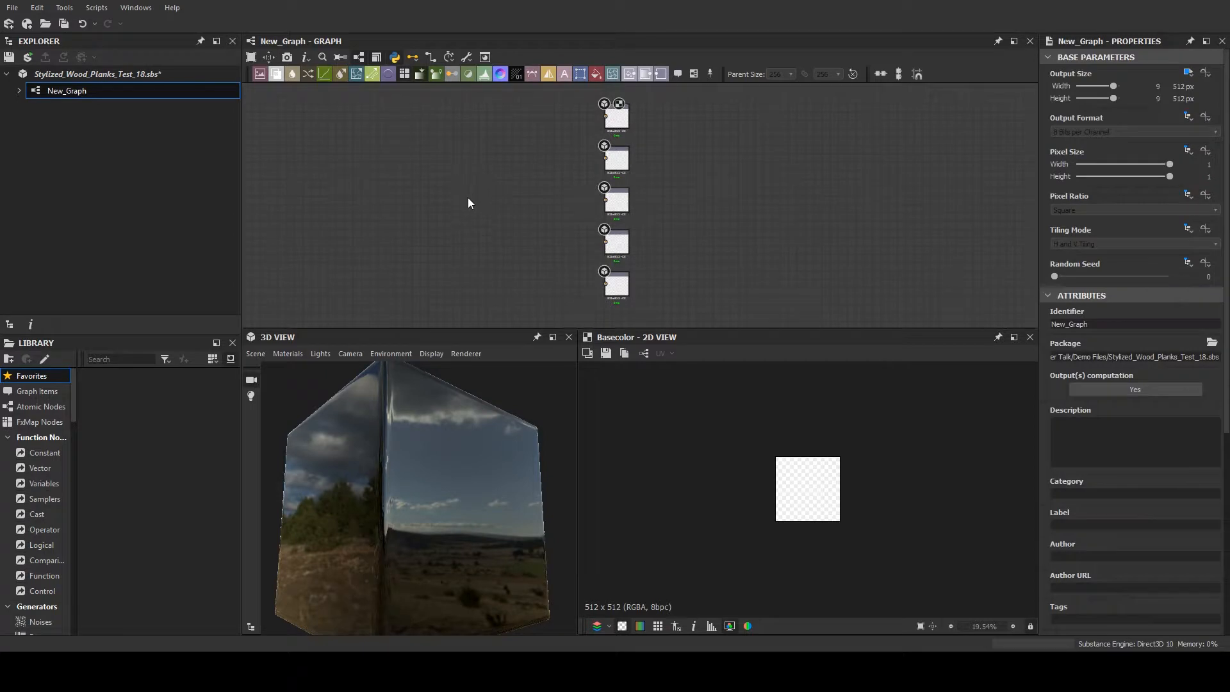
- Add the Bricks 001 material from the library's PBR Materials to the new graph and preview it in 2D
{"action": "left_click_drag", "start_coordinate": [74, 460], "coordinate": [131, 460]}
{"action": "scroll", "coordinate": [84, 475], "scroll_direction": "down", "scroll_amount": 10}
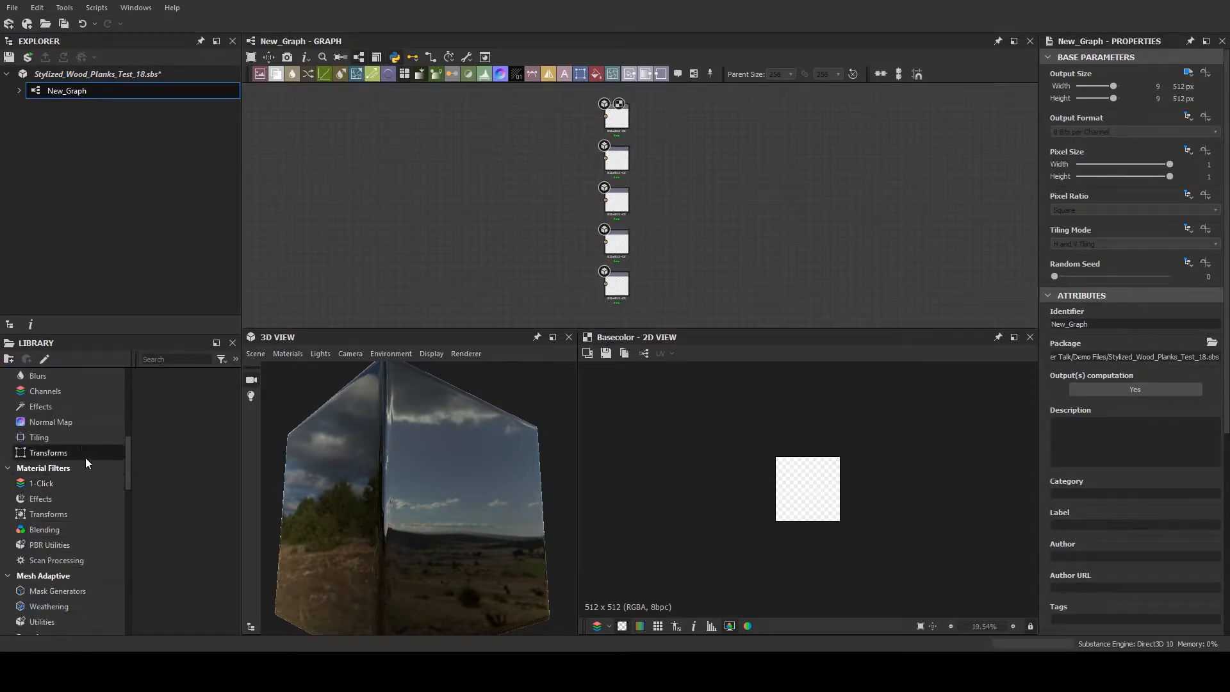
{"action": "scroll", "coordinate": [86, 457], "scroll_direction": "down", "scroll_amount": 10}
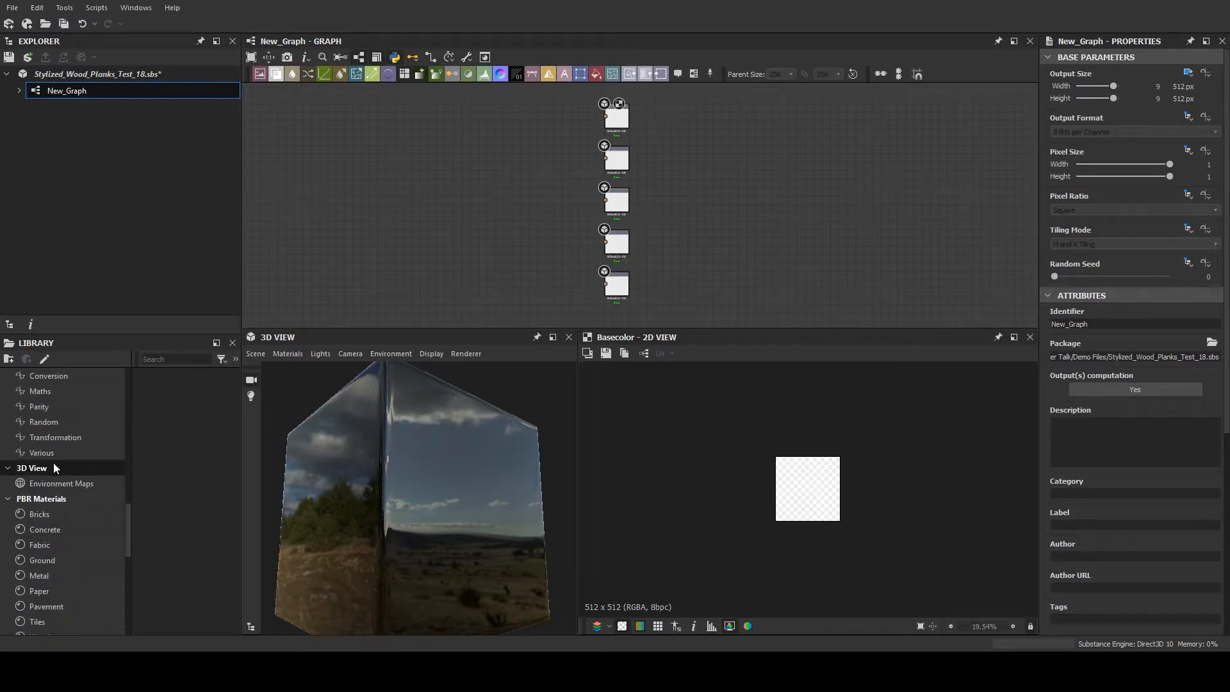
{"action": "scroll", "coordinate": [51, 474], "scroll_direction": "down", "scroll_amount": 3}
{"action": "scroll", "coordinate": [51, 474], "scroll_direction": "up", "scroll_amount": 8}
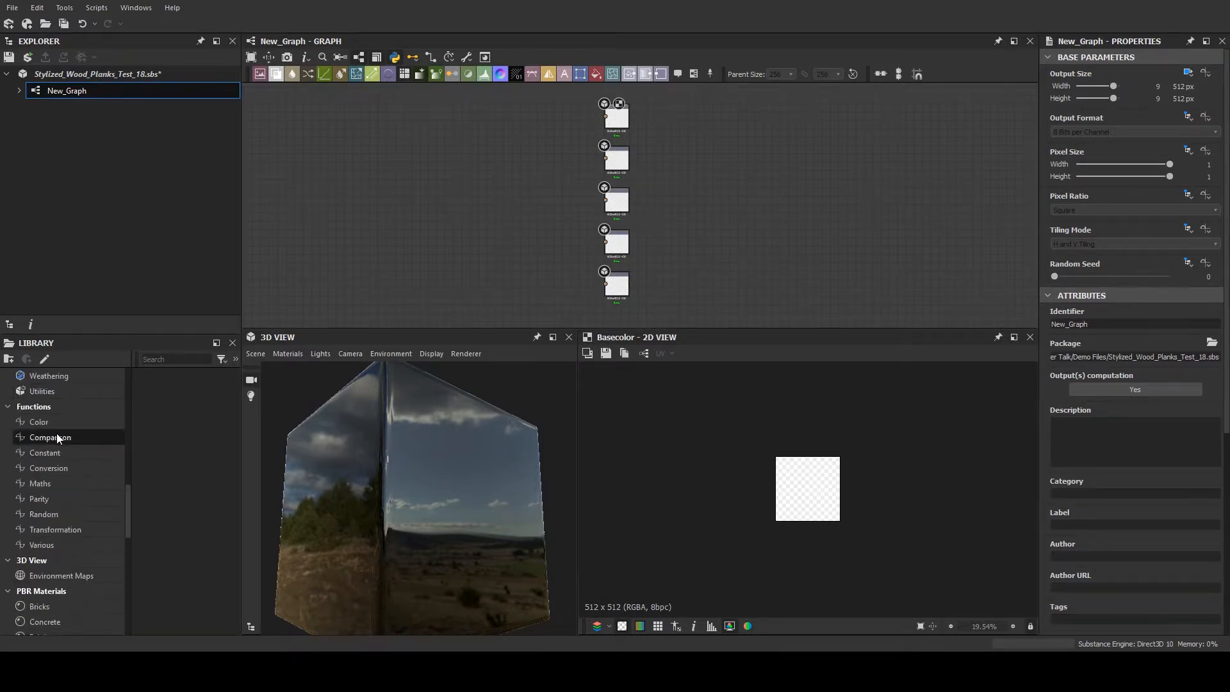
{"action": "scroll", "coordinate": [56, 449], "scroll_direction": "up", "scroll_amount": 10}
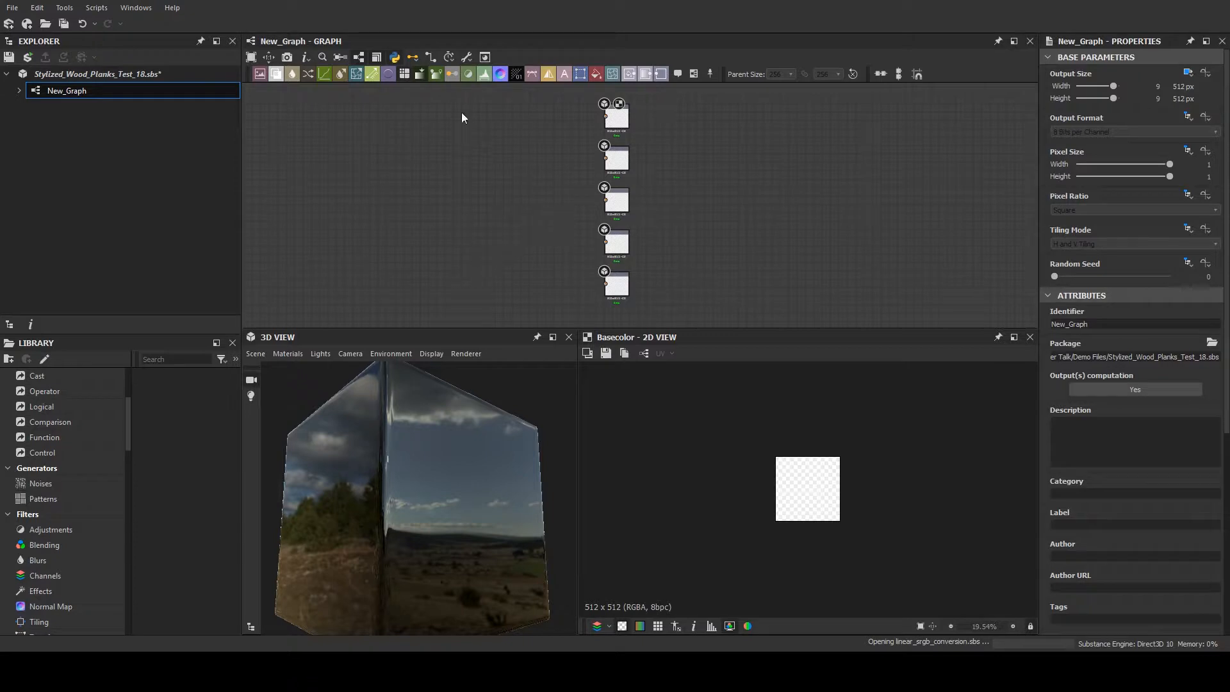
{"action": "scroll", "coordinate": [461, 121], "scroll_direction": "up", "scroll_amount": 2}
{"action": "scroll", "coordinate": [378, 261], "scroll_direction": "up", "scroll_amount": 7}
{"action": "double_click", "coordinate": [312, 308]}
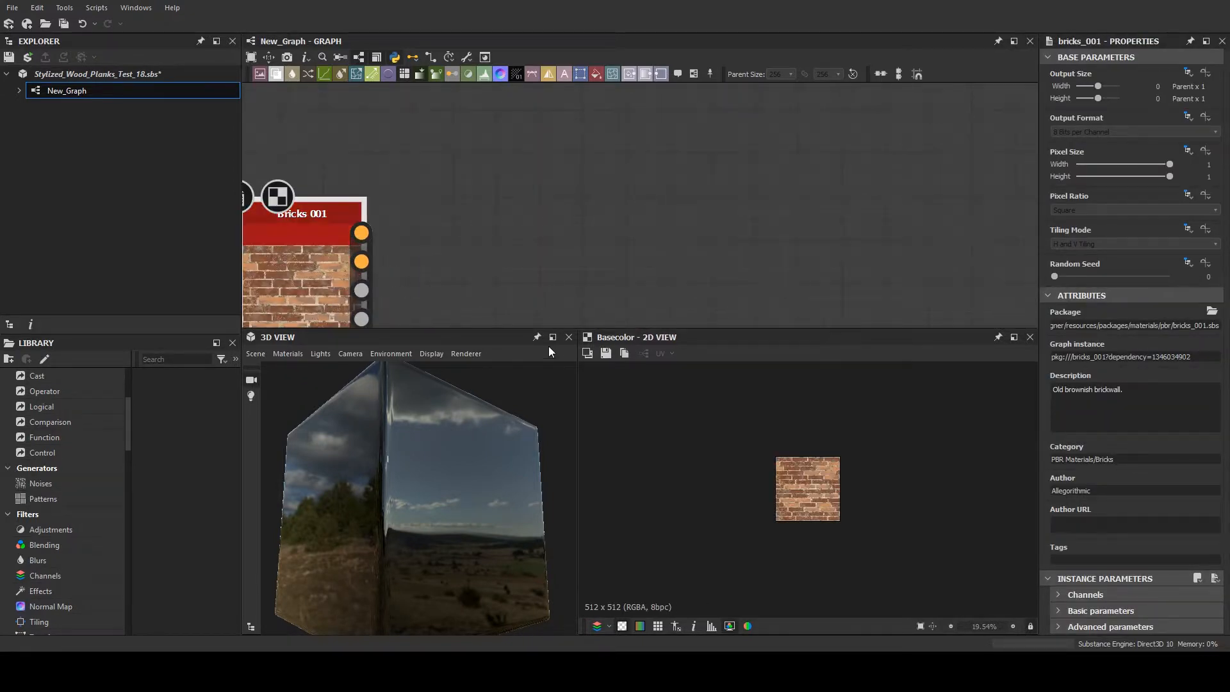
{"action": "left_click_drag", "start_coordinate": [486, 407], "coordinate": [456, 448]}
{"action": "scroll", "coordinate": [456, 448], "scroll_direction": "up", "scroll_amount": 2}
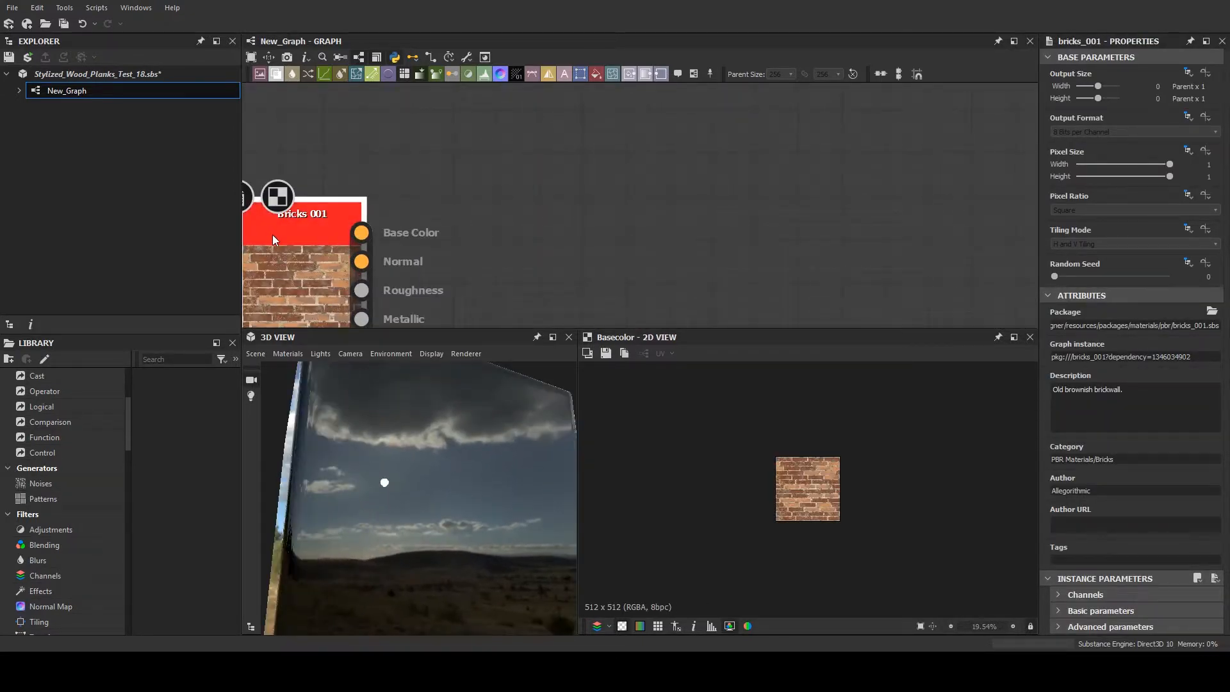
- Connect the Bricks 001 node's Base Color to the graph's Normal and Base Color output nodes
{"action": "scroll", "coordinate": [474, 263], "scroll_direction": "down", "scroll_amount": 3}
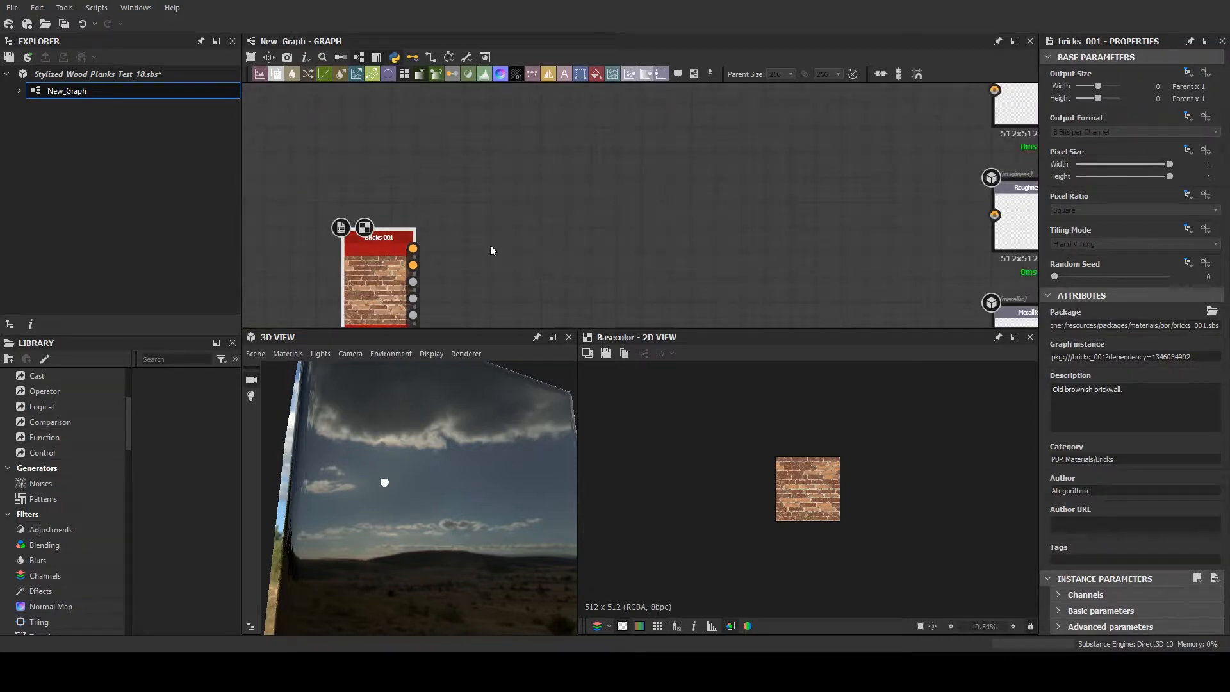
{"action": "scroll", "coordinate": [473, 265], "scroll_direction": "down", "scroll_amount": 3}
{"action": "left_click_drag", "start_coordinate": [416, 269], "coordinate": [914, 132]}
{"action": "scroll", "coordinate": [775, 187], "scroll_direction": "up", "scroll_amount": 2}
{"action": "left_click_drag", "start_coordinate": [509, 194], "coordinate": [776, 233]}
{"action": "scroll", "coordinate": [779, 233], "scroll_direction": "down", "scroll_amount": 4}
{"action": "scroll", "coordinate": [807, 272], "scroll_direction": "up", "scroll_amount": 2}
{"action": "middle_click_drag", "start_coordinate": [783, 109], "coordinate": [771, 209]}
{"action": "scroll", "coordinate": [778, 210], "scroll_direction": "down", "scroll_amount": 1}
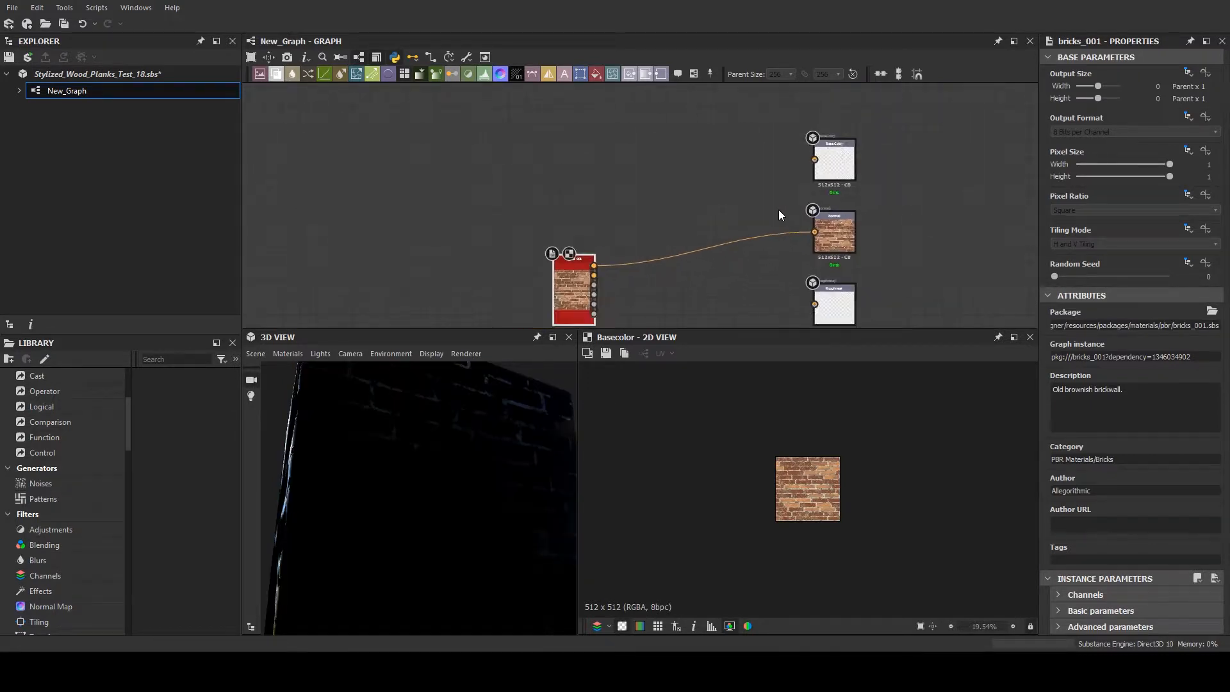
{"action": "scroll", "coordinate": [778, 210], "scroll_direction": "up", "scroll_amount": 1}
{"action": "left_click_drag", "start_coordinate": [818, 139], "coordinate": [817, 150]}
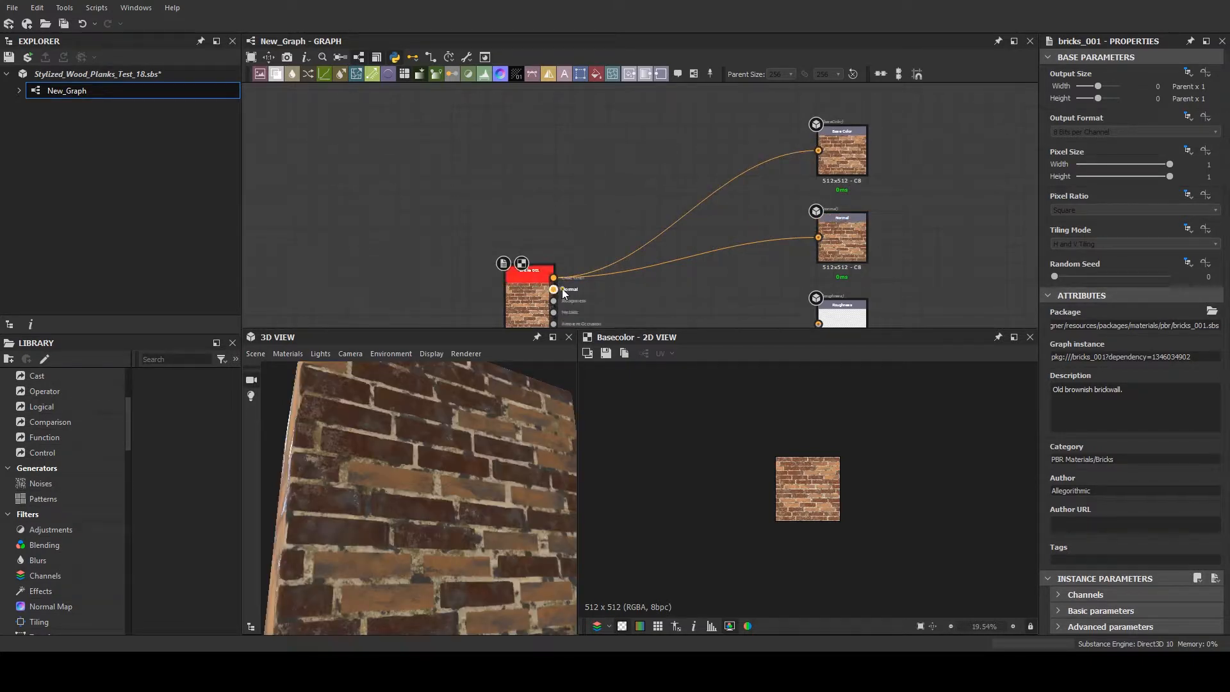
- Connect the Bricks 001 node's Normal, Roughness, Metallic and Height outputs to the graph's matching output nodes
{"action": "left_click_drag", "start_coordinate": [554, 289], "coordinate": [818, 237]}
{"action": "middle_click_drag", "start_coordinate": [542, 278], "coordinate": [529, 194]}
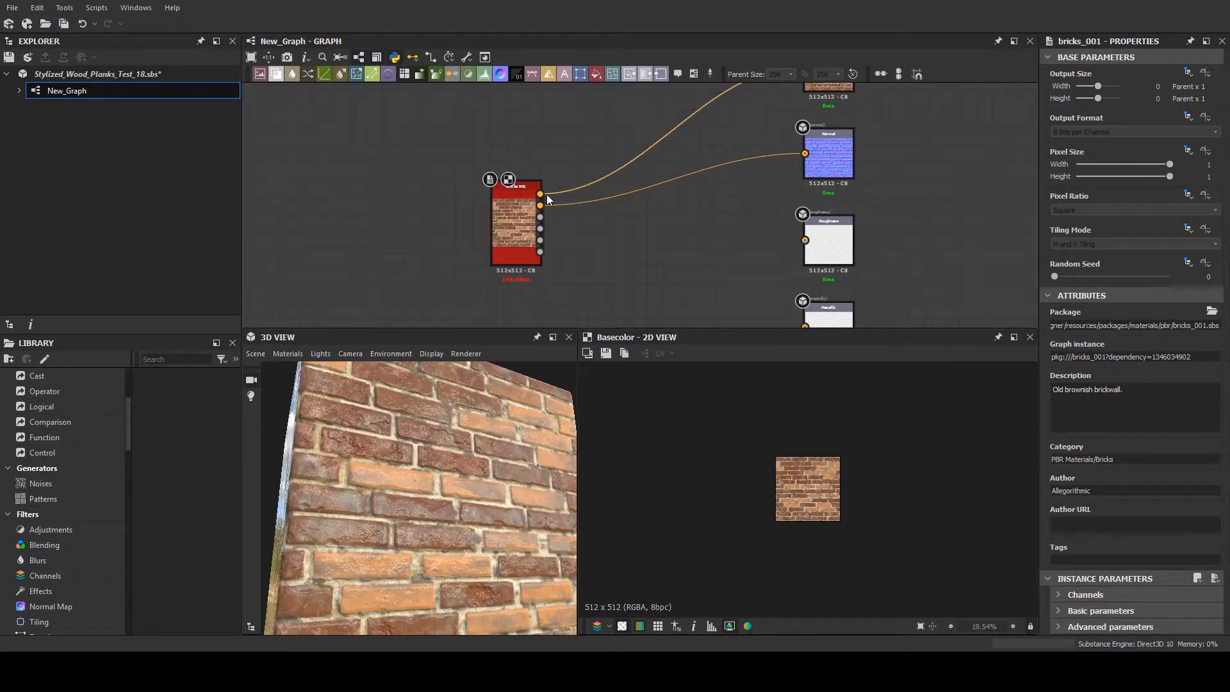
{"action": "key", "text": "3"}
{"action": "left_click_drag", "start_coordinate": [542, 224], "coordinate": [806, 242]}
{"action": "scroll", "coordinate": [730, 255], "scroll_direction": "down", "scroll_amount": 1}
{"action": "left_click_drag", "start_coordinate": [572, 230], "coordinate": [789, 314]}
{"action": "middle_click_drag", "start_coordinate": [709, 296], "coordinate": [669, 148]}
{"action": "scroll", "coordinate": [655, 214], "scroll_direction": "down", "scroll_amount": 1}
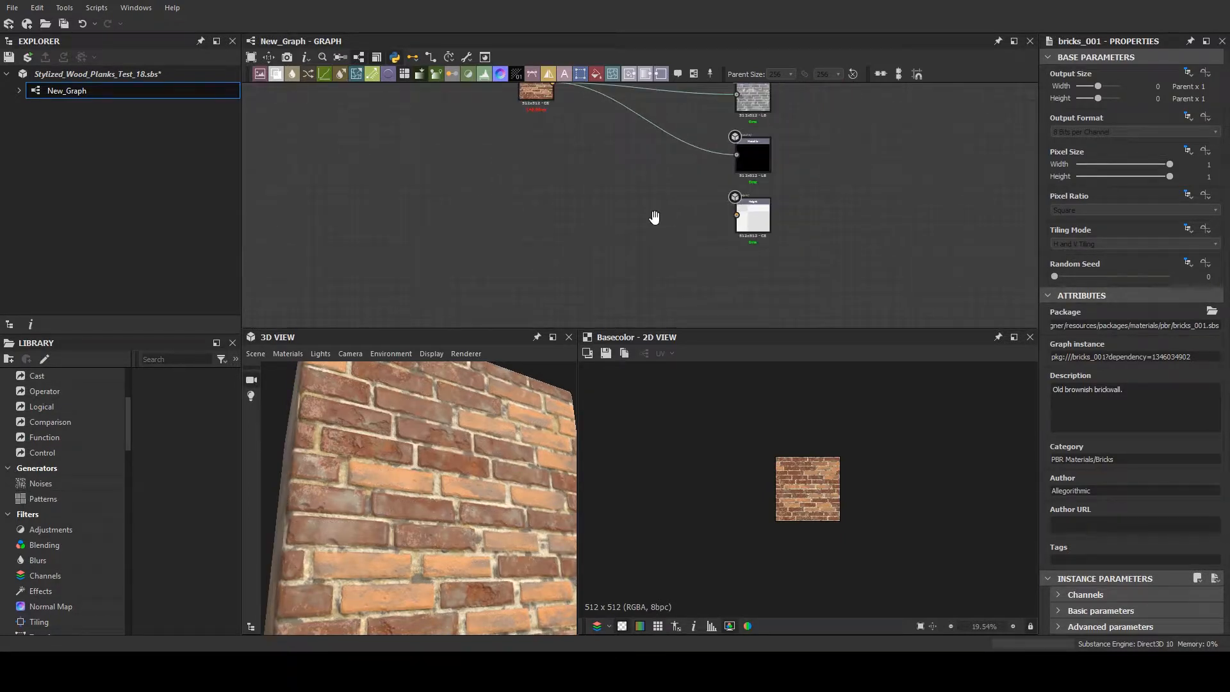
{"action": "middle_click_drag", "start_coordinate": [655, 215], "coordinate": [674, 274]}
{"action": "left_click_drag", "start_coordinate": [572, 141], "coordinate": [755, 274]}
{"action": "scroll", "coordinate": [506, 307], "scroll_direction": "down", "scroll_amount": 2}
- Set the 3D material's height Scale to 10 and look across the displaced bricks at a low angle
{"action": "left_click_drag", "start_coordinate": [432, 416], "coordinate": [352, 512]}
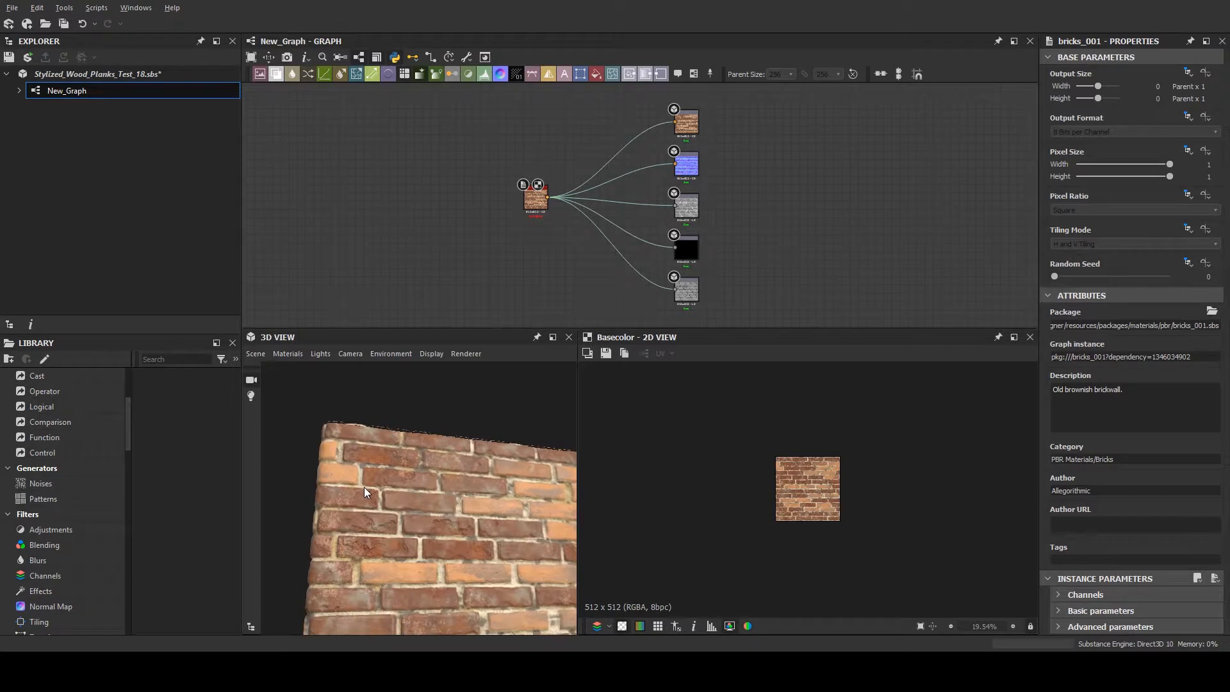
{"action": "left_click", "coordinate": [351, 374]}
{"action": "left_click_drag", "start_coordinate": [1086, 181], "coordinate": [1172, 181]}
{"action": "left_click_drag", "start_coordinate": [346, 448], "coordinate": [438, 500]}
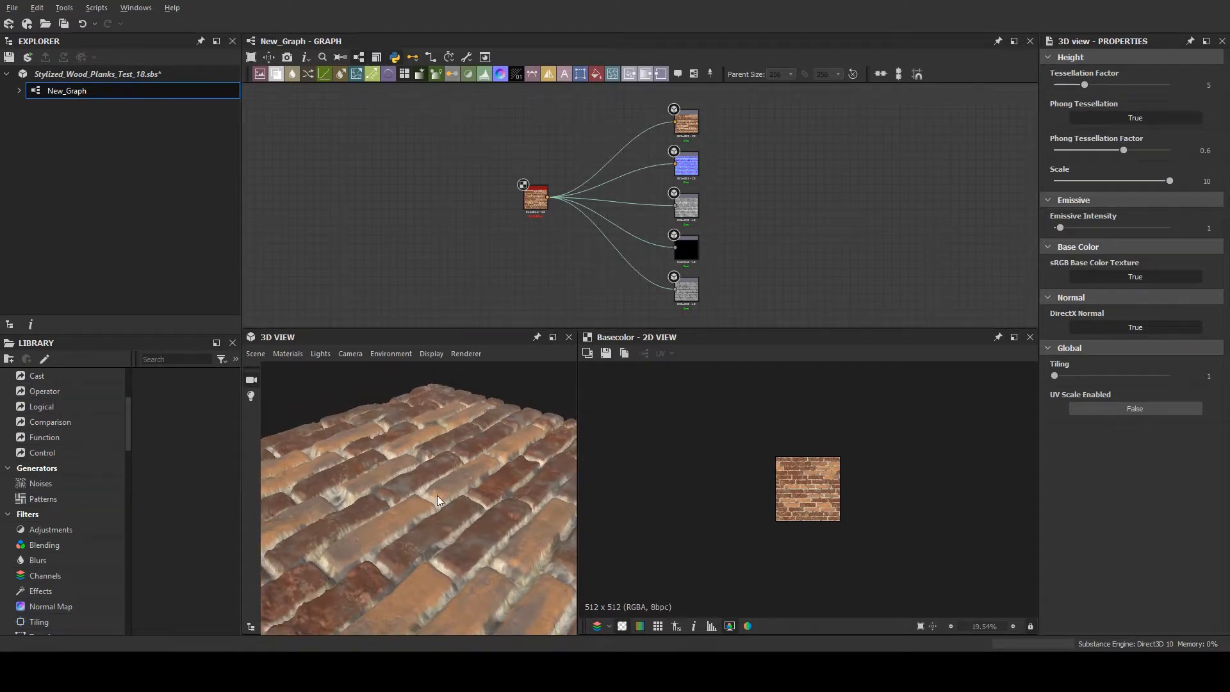
{"action": "left_click", "coordinate": [1196, 86]}
- Move the Bricks 001 node away from the output nodes and add a Water Level material filter above it
{"action": "left_click_drag", "start_coordinate": [536, 201], "coordinate": [478, 219]}
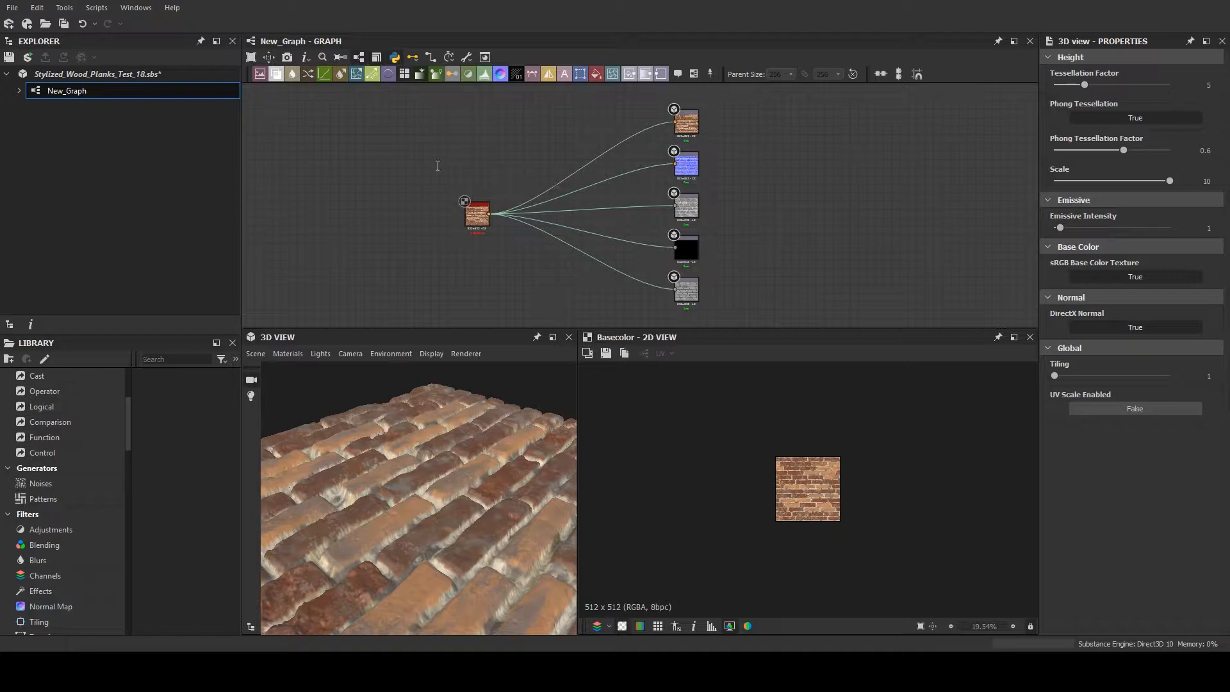
{"action": "scroll", "coordinate": [500, 153], "scroll_direction": "up", "scroll_amount": 6}
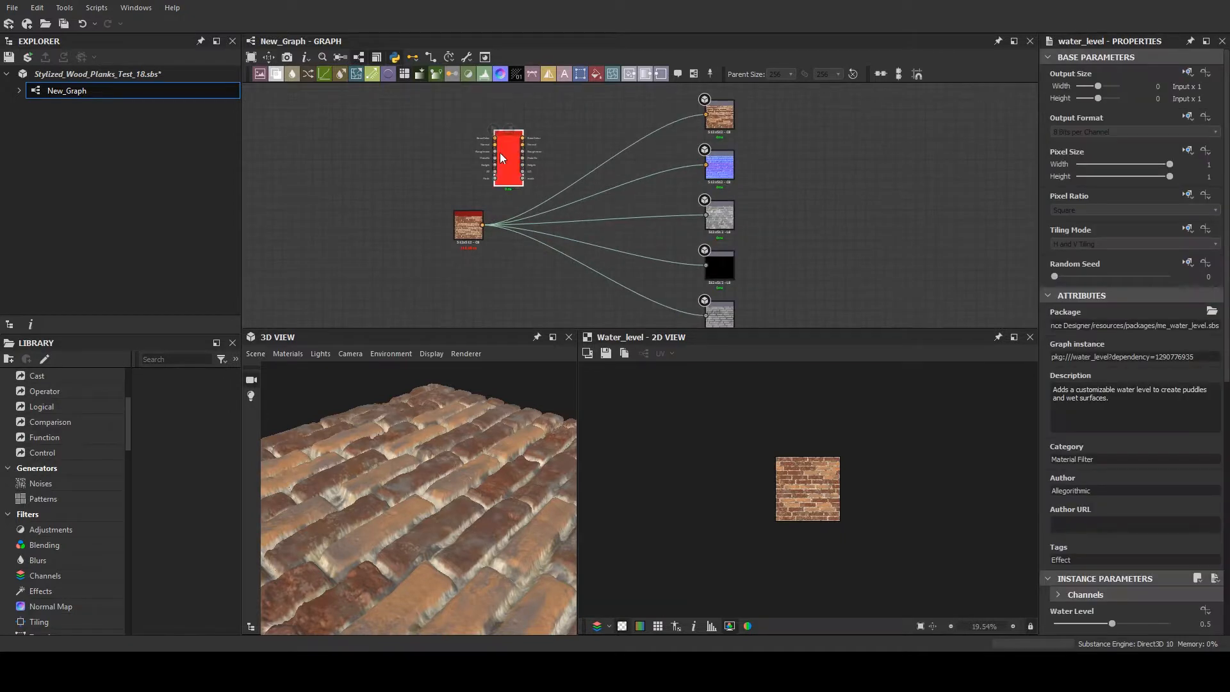
{"action": "scroll", "coordinate": [493, 297], "scroll_direction": "down", "scroll_amount": 1}
- Connect Bricks 001 to the Water Level node's Base Color, Normal, Roughness, Metallic and Height inputs and preview the filter in 2D
{"action": "middle_click_drag", "start_coordinate": [433, 244], "coordinate": [466, 235]}
{"action": "mouse_move", "coordinate": [464, 307]}
{"action": "left_mouse_down"}
{"action": "mouse_move", "coordinate": [488, 96]}
{"action": "mouse_move", "coordinate": [464, 306]}
{"action": "left_mouse_up"}
{"action": "left_click_drag", "start_coordinate": [489, 166], "coordinate": [464, 305]}
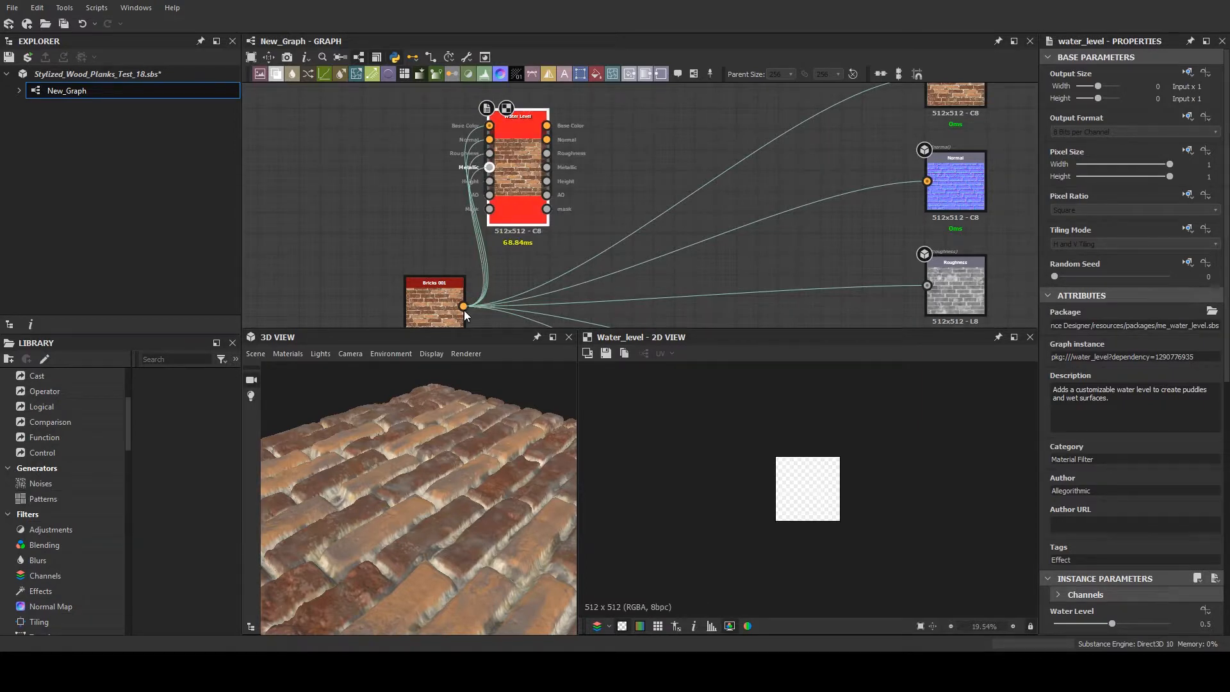
{"action": "left_click_drag", "start_coordinate": [489, 182], "coordinate": [464, 308]}
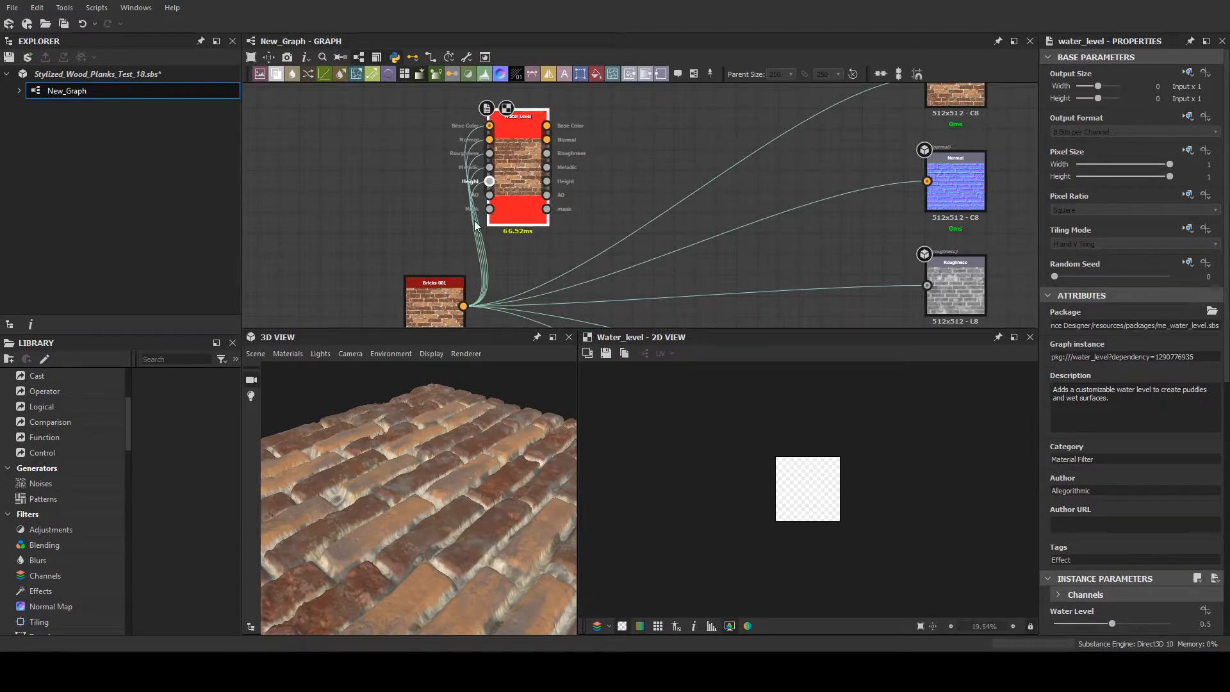
{"action": "double_click", "coordinate": [517, 159]}
{"action": "scroll", "coordinate": [564, 159], "scroll_direction": "up", "scroll_amount": 1}
{"action": "scroll", "coordinate": [602, 156], "scroll_direction": "down", "scroll_amount": 2}
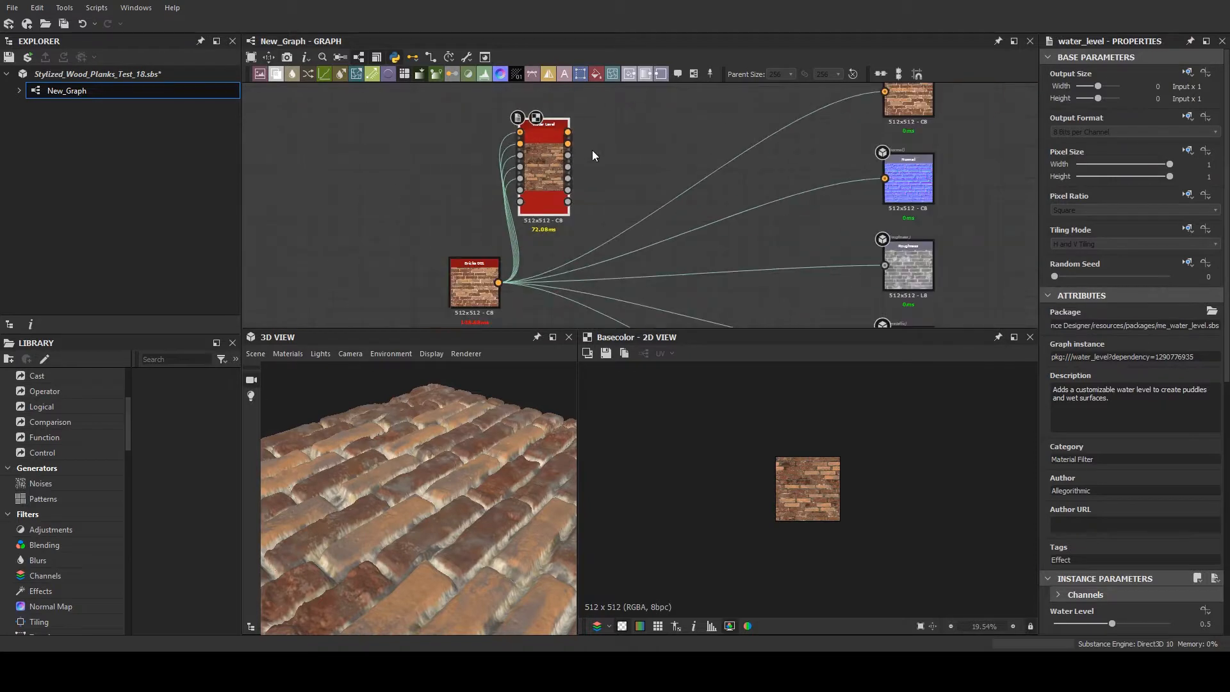
- Connect the Water Level node's Base Color, Normal, Roughness, Metallic and Height outputs to the graph's matching output nodes
{"action": "left_click_drag", "start_coordinate": [568, 132], "coordinate": [903, 100]}
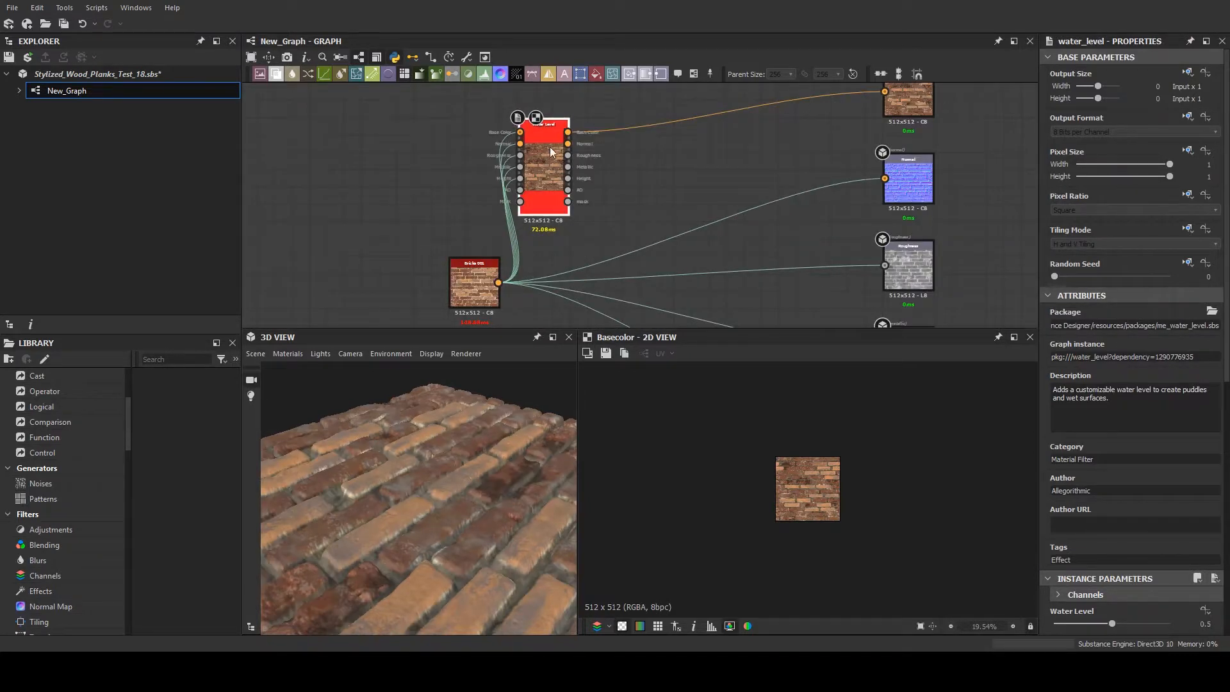
{"action": "left_click_drag", "start_coordinate": [568, 144], "coordinate": [885, 178]}
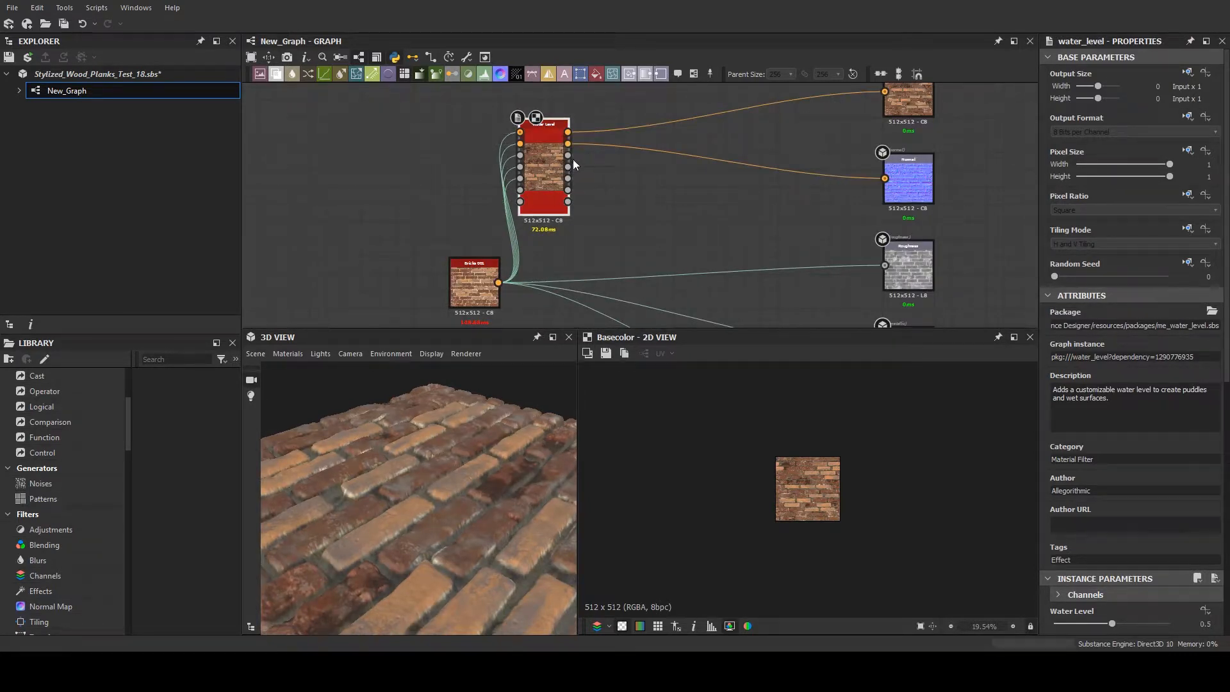
{"action": "left_click_drag", "start_coordinate": [833, 220], "coordinate": [884, 265]}
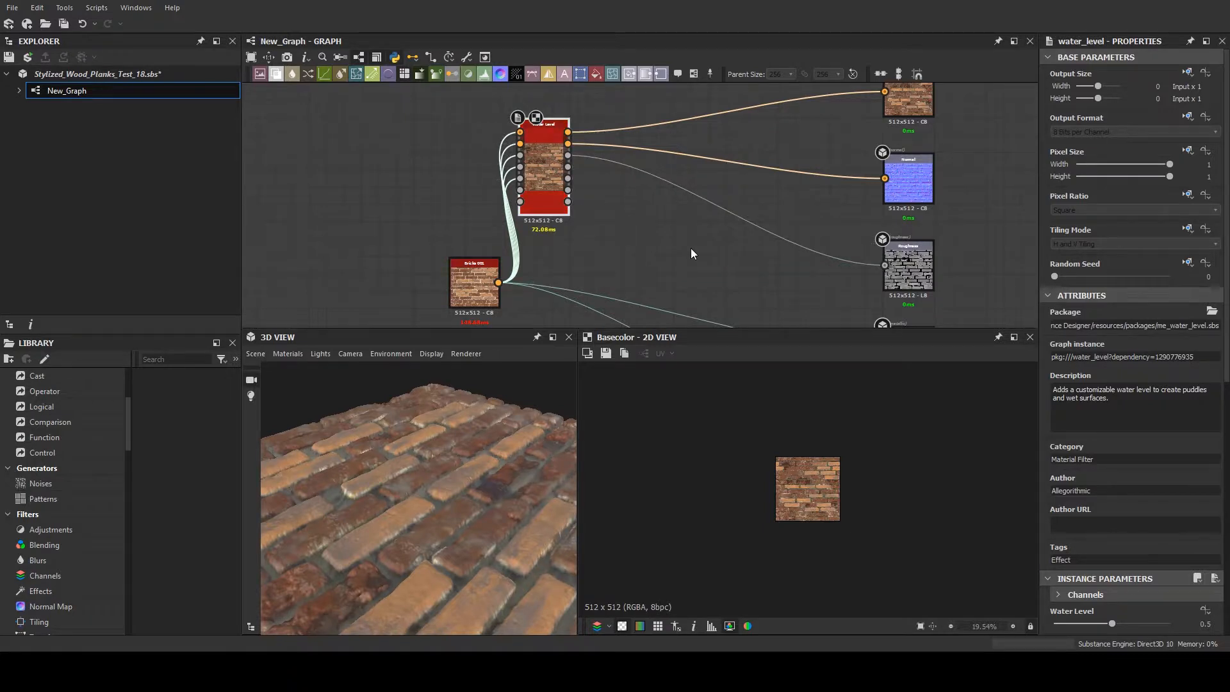
{"action": "middle_click_drag", "start_coordinate": [690, 248], "coordinate": [689, 221]}
{"action": "left_click_drag", "start_coordinate": [567, 140], "coordinate": [887, 310]}
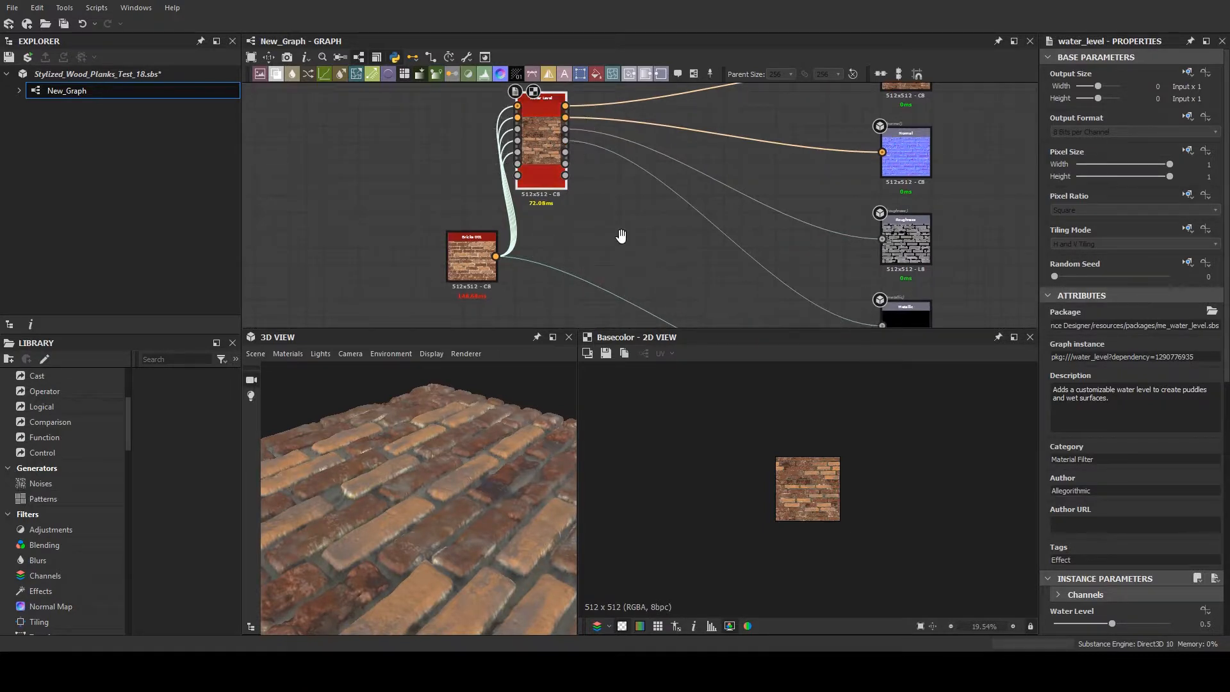
{"action": "scroll", "coordinate": [620, 236], "scroll_direction": "down", "scroll_amount": 1}
{"action": "left_click_drag", "start_coordinate": [560, 133], "coordinate": [809, 330]}
{"action": "middle_click_drag", "start_coordinate": [776, 285], "coordinate": [749, 236]}
{"action": "scroll", "coordinate": [749, 236], "scroll_direction": "down", "scroll_amount": 2}
{"action": "left_click_drag", "start_coordinate": [770, 271], "coordinate": [782, 279]}
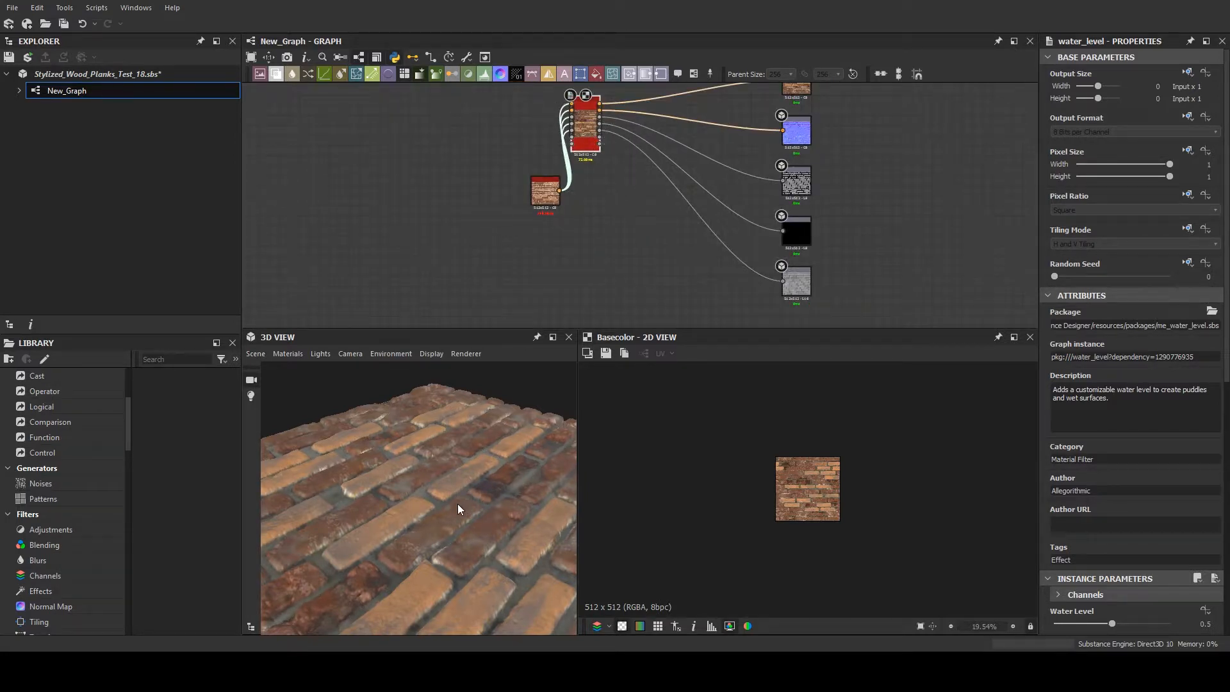
- Inspect the water between the bricks up close in 3D and move the Bricks 001 node beside the Water Level node
{"action": "mouse_move", "coordinate": [458, 509]}
{"action": "left_mouse_down"}
{"action": "mouse_move", "coordinate": [479, 485]}
{"action": "mouse_move", "coordinate": [485, 501]}
{"action": "mouse_move", "coordinate": [429, 477]}
{"action": "mouse_move", "coordinate": [540, 482]}
{"action": "mouse_move", "coordinate": [467, 430]}
{"action": "mouse_move", "coordinate": [476, 532]}
{"action": "mouse_move", "coordinate": [476, 502]}
{"action": "left_mouse_up"}
{"action": "scroll", "coordinate": [596, 116], "scroll_direction": "up", "scroll_amount": 7}
{"action": "scroll", "coordinate": [504, 316], "scroll_direction": "down", "scroll_amount": 4}
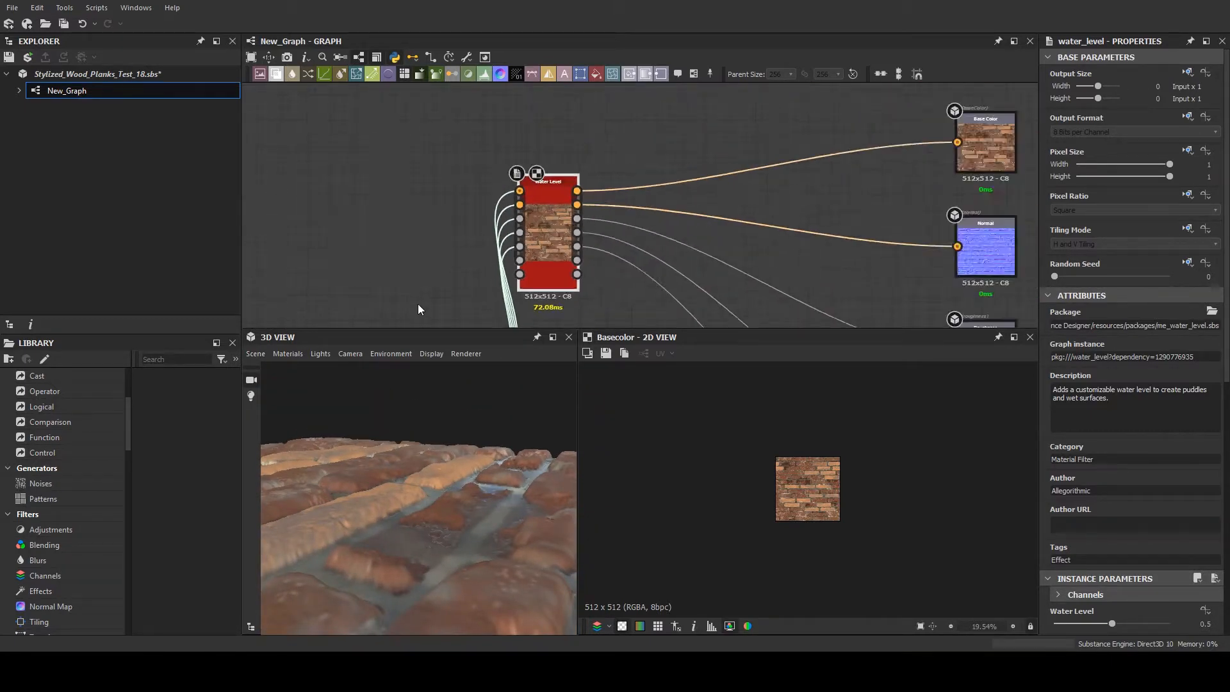
{"action": "scroll", "coordinate": [418, 304], "scroll_direction": "down", "scroll_amount": 3}
{"action": "left_click_drag", "start_coordinate": [439, 284], "coordinate": [422, 215]}
{"action": "scroll", "coordinate": [473, 212], "scroll_direction": "up", "scroll_amount": 4}
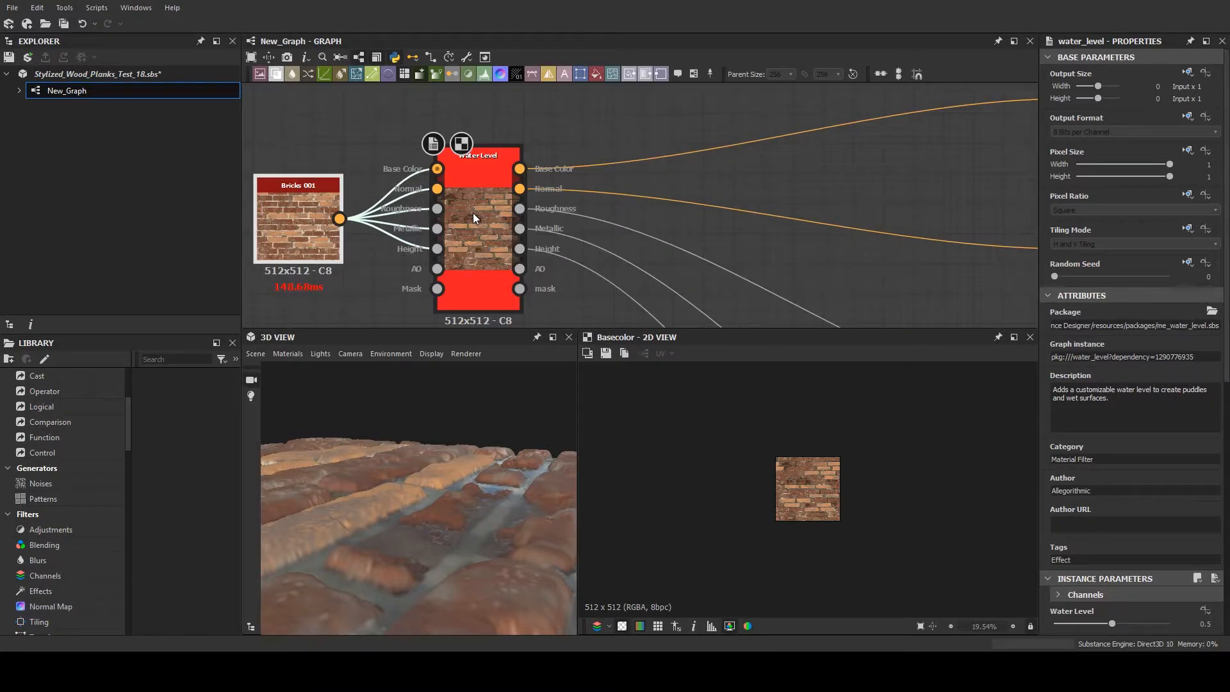
- Set the Water Level filter's water level to 0.58 after trying 0.25, checking the puddles in the 3D view
{"action": "left_click", "coordinate": [473, 213]}
{"action": "scroll", "coordinate": [1063, 507], "scroll_direction": "down", "scroll_amount": 5}
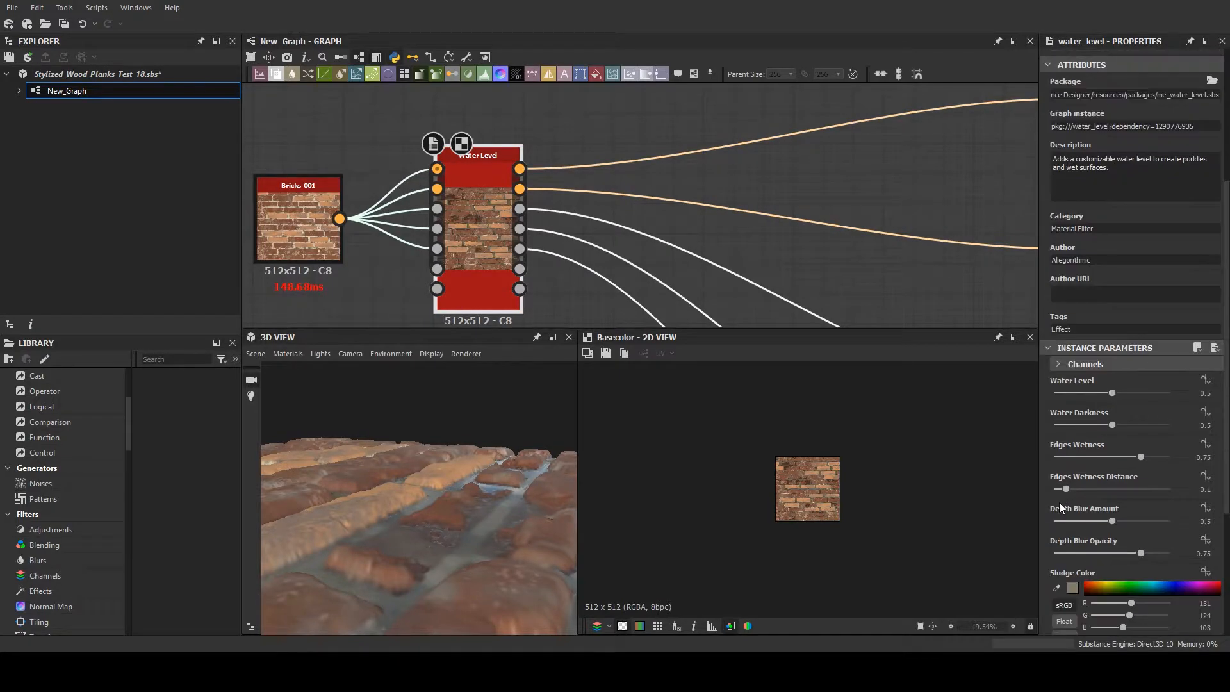
{"action": "left_click", "coordinate": [1082, 392]}
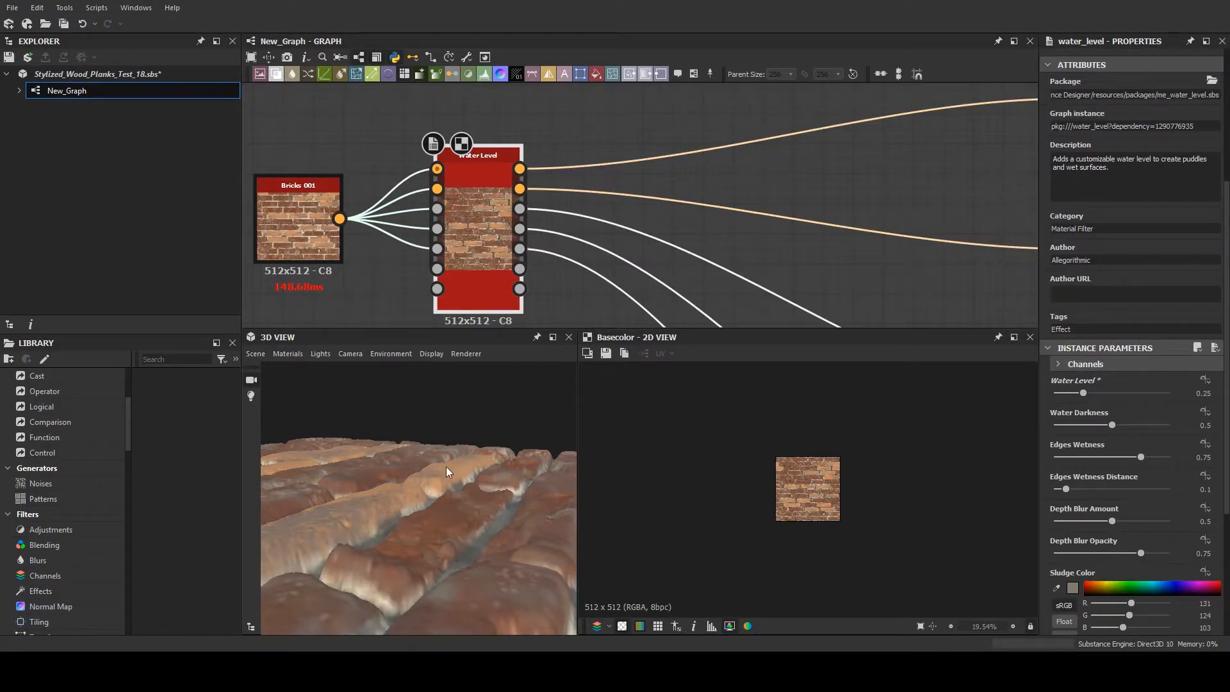
{"action": "left_click", "coordinate": [1126, 394]}
{"action": "left_click_drag", "start_coordinate": [1126, 393], "coordinate": [1120, 394]}
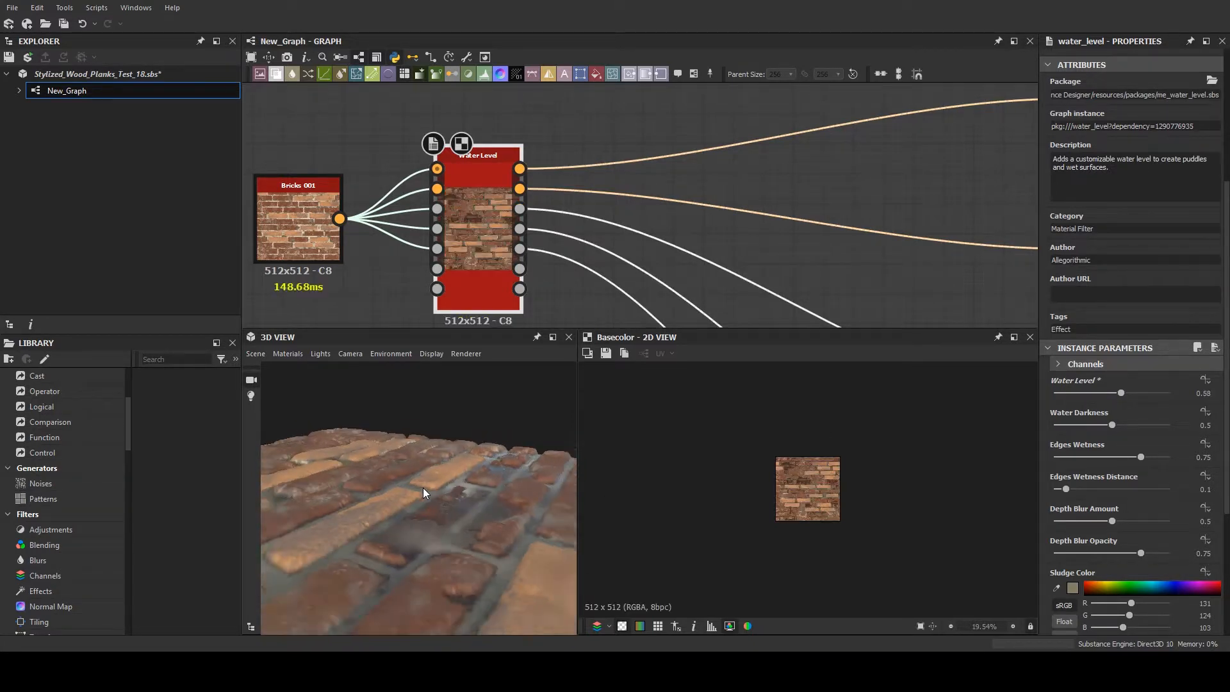
{"action": "left_click_drag", "start_coordinate": [409, 505], "coordinate": [436, 475]}
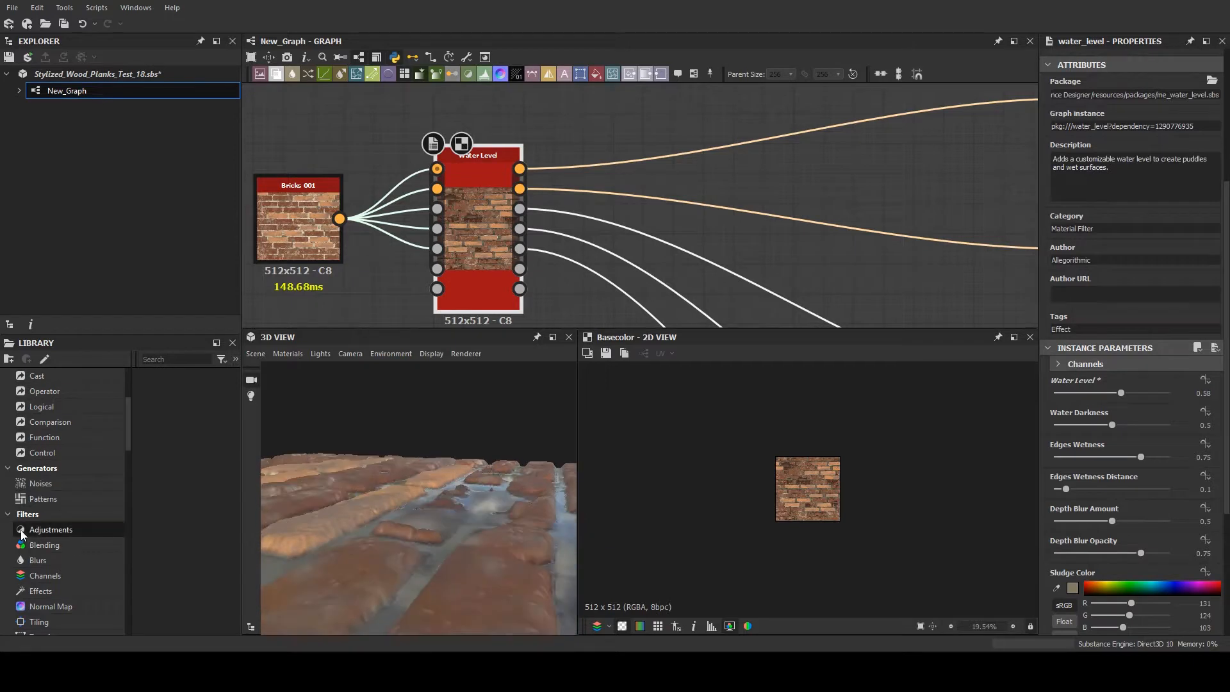
- Apply the terrace environment map from the library's Environment Maps to the 3D view
{"action": "scroll", "coordinate": [52, 518], "scroll_direction": "down", "scroll_amount": 4}
{"action": "scroll", "coordinate": [57, 506], "scroll_direction": "down", "scroll_amount": 10}
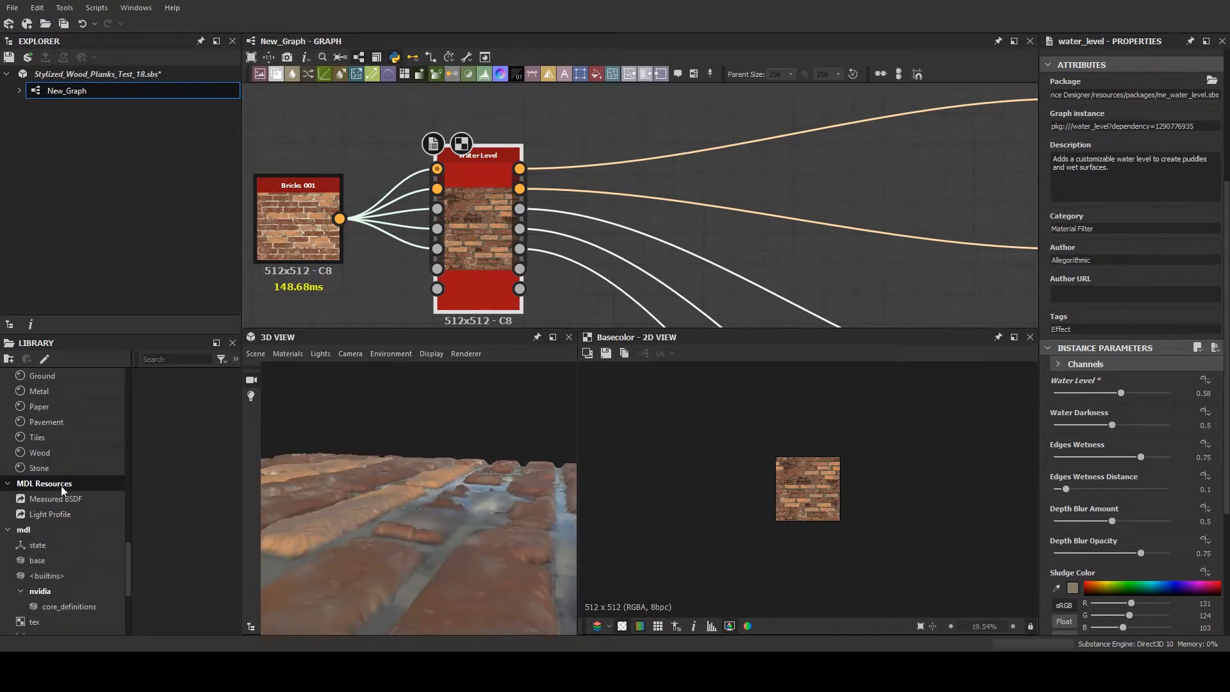
{"action": "scroll", "coordinate": [57, 506], "scroll_direction": "up", "scroll_amount": 12}
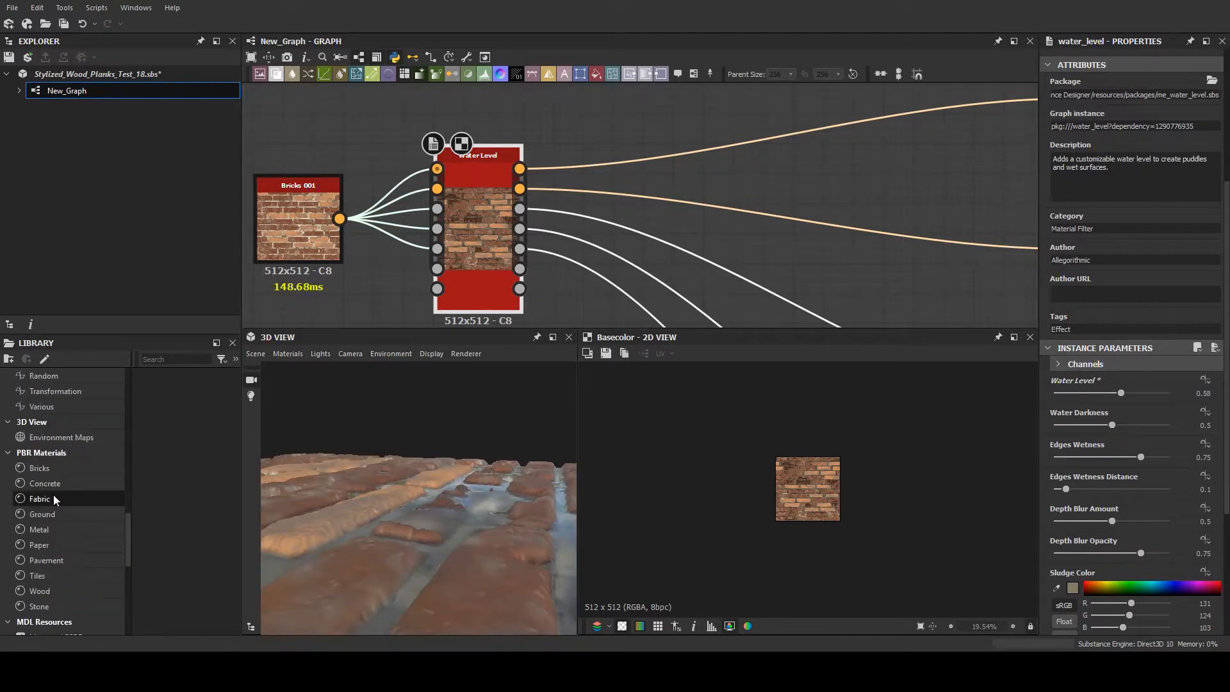
{"action": "scroll", "coordinate": [55, 493], "scroll_direction": "down", "scroll_amount": 2}
{"action": "left_click", "coordinate": [60, 574]}
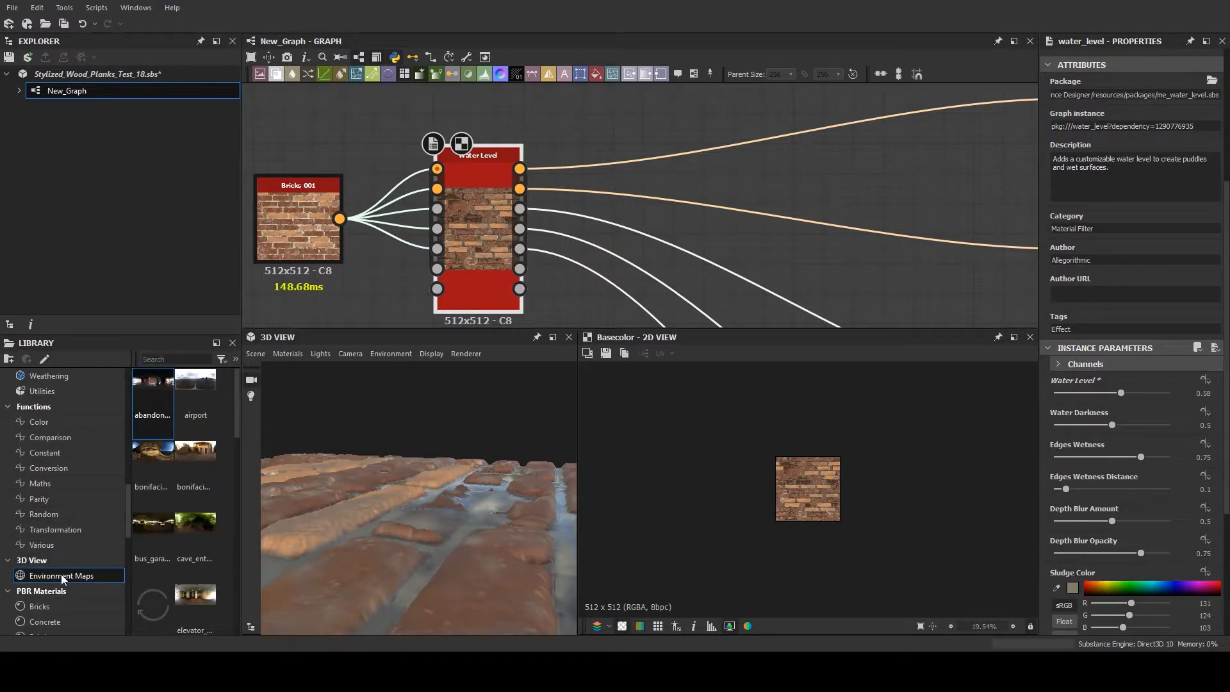
{"action": "left_click_drag", "start_coordinate": [174, 526], "coordinate": [440, 489]}
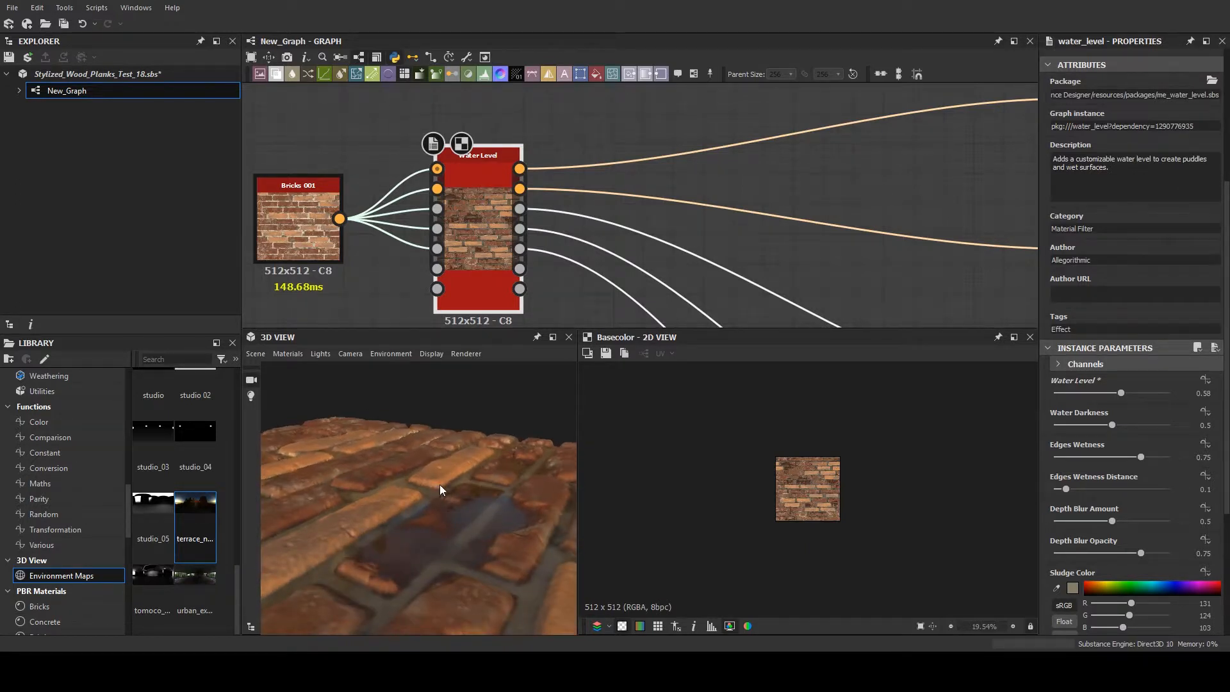
- Set the Water Level filter's Frost to 0.82 and Frost Cracks to 0.77, checking the frozen puddles in 3D
{"action": "scroll", "coordinate": [1102, 524], "scroll_direction": "down", "scroll_amount": 5}
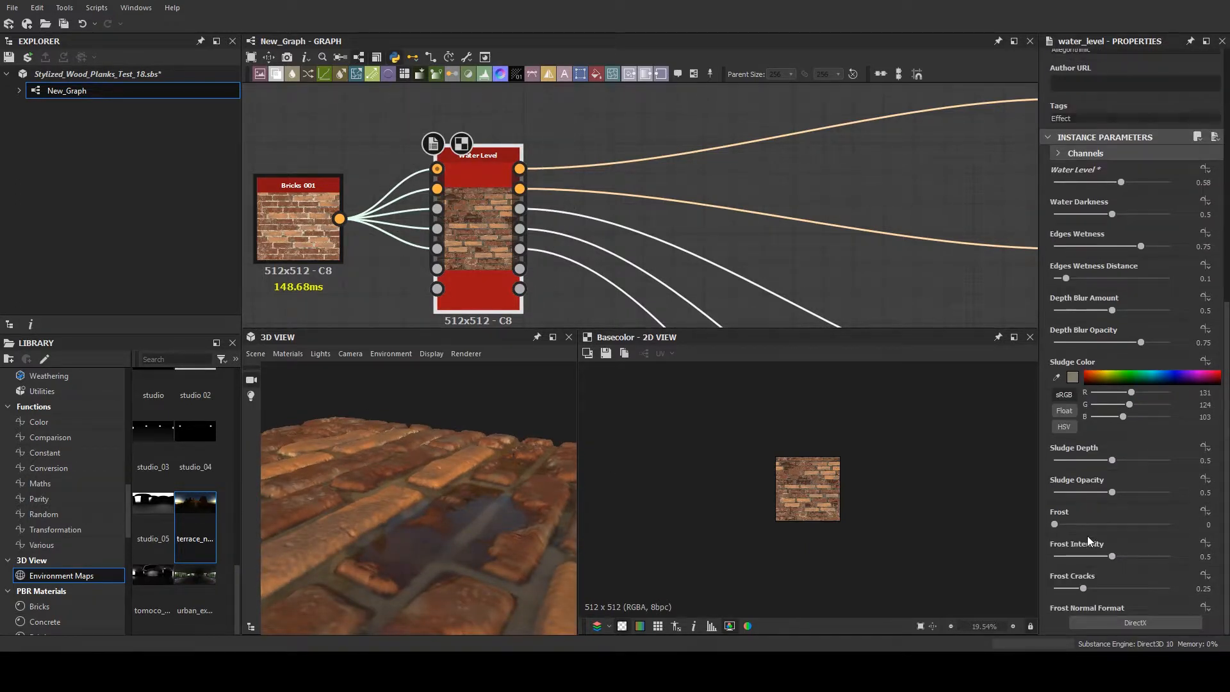
{"action": "left_click_drag", "start_coordinate": [1093, 586], "coordinate": [1109, 587]}
{"action": "left_click_drag", "start_coordinate": [1090, 524], "coordinate": [1147, 524]}
{"action": "left_click_drag", "start_coordinate": [365, 507], "coordinate": [441, 557]}
{"action": "left_click_drag", "start_coordinate": [1112, 591], "coordinate": [1143, 586]}
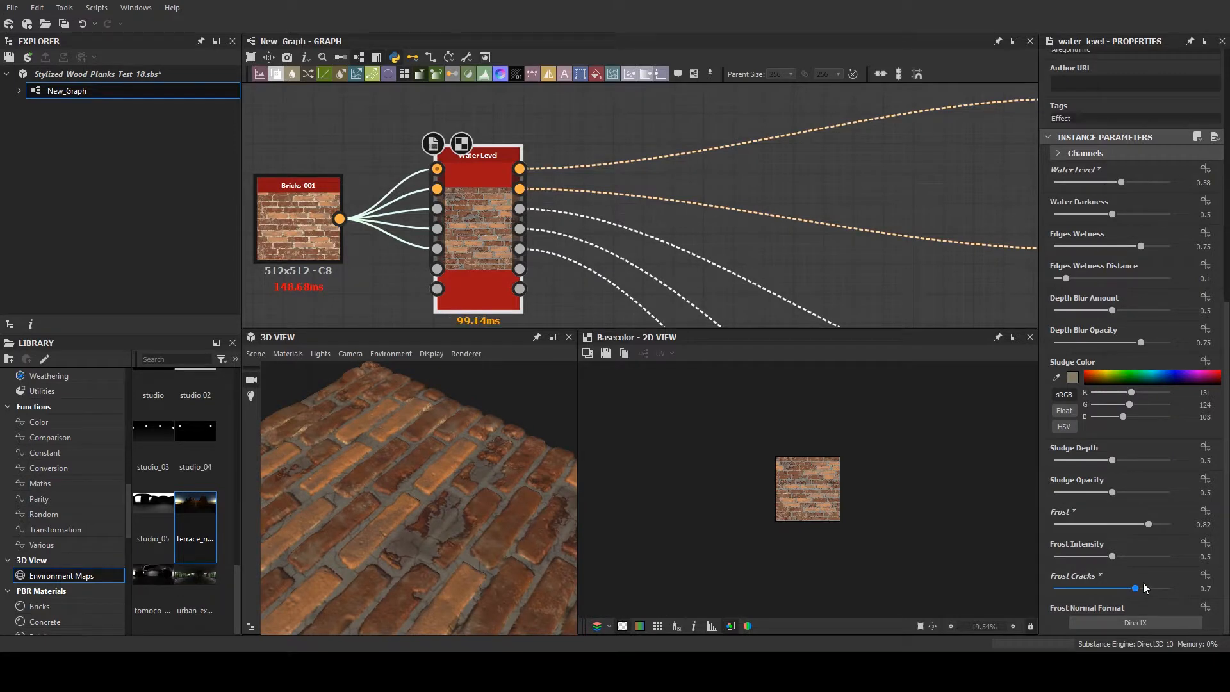
{"action": "left_click_drag", "start_coordinate": [397, 512], "coordinate": [440, 509]}
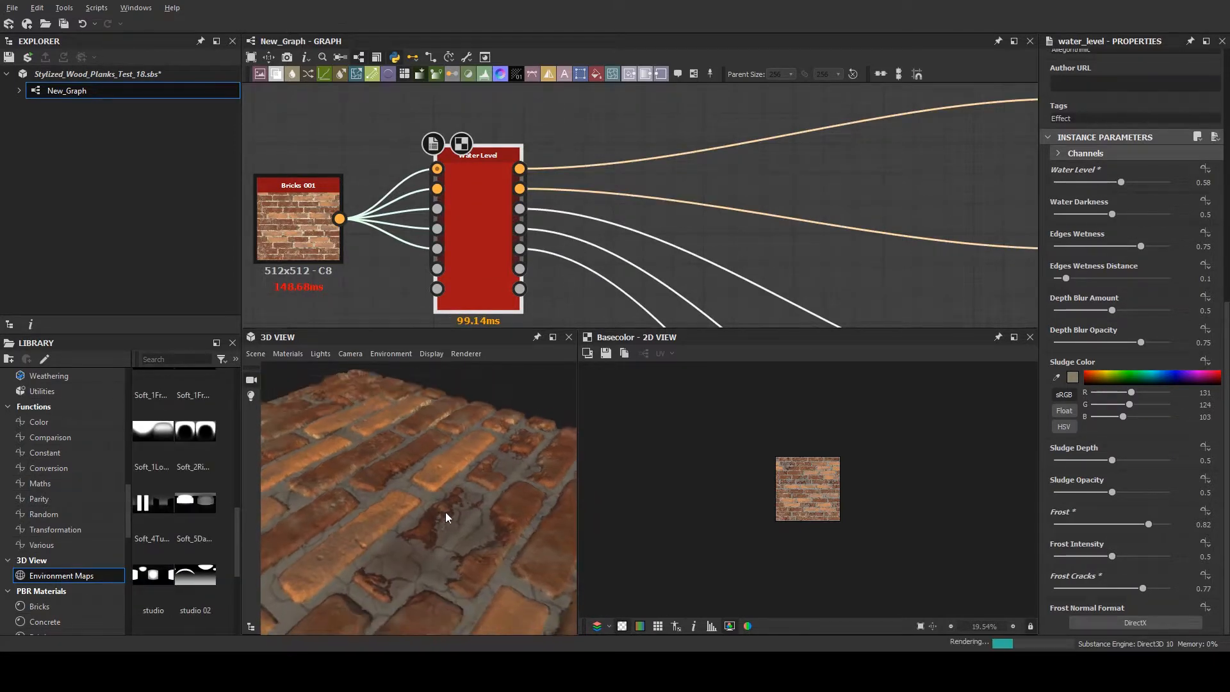
- Add the Concrete 006 material from the library's PBR Materials to the graph below the Water Level node
{"action": "scroll", "coordinate": [373, 247], "scroll_direction": "down", "scroll_amount": 3}
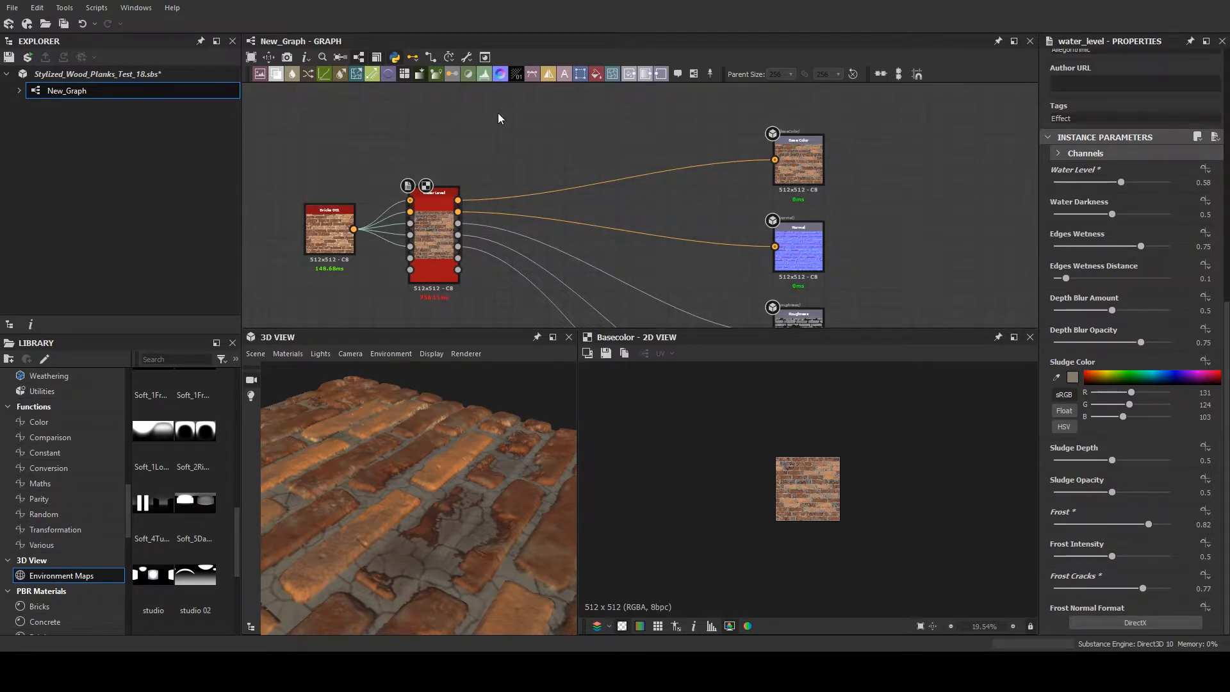
{"action": "scroll", "coordinate": [51, 541], "scroll_direction": "down", "scroll_amount": 3}
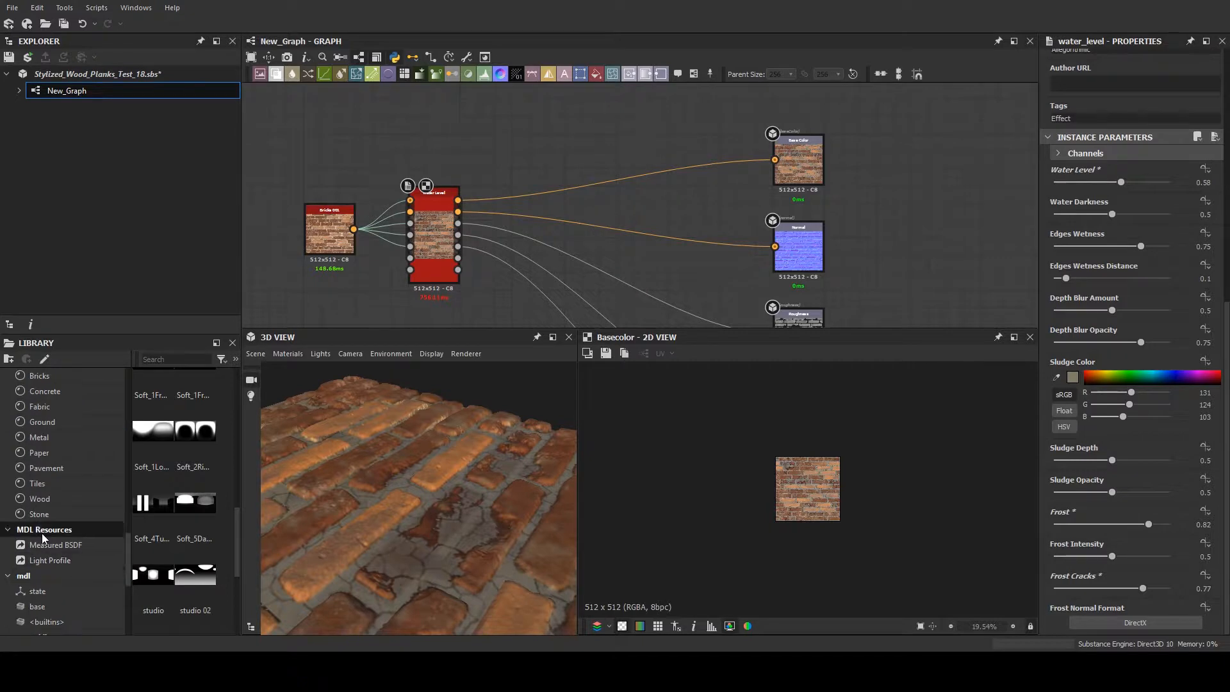
{"action": "left_click", "coordinate": [41, 452]}
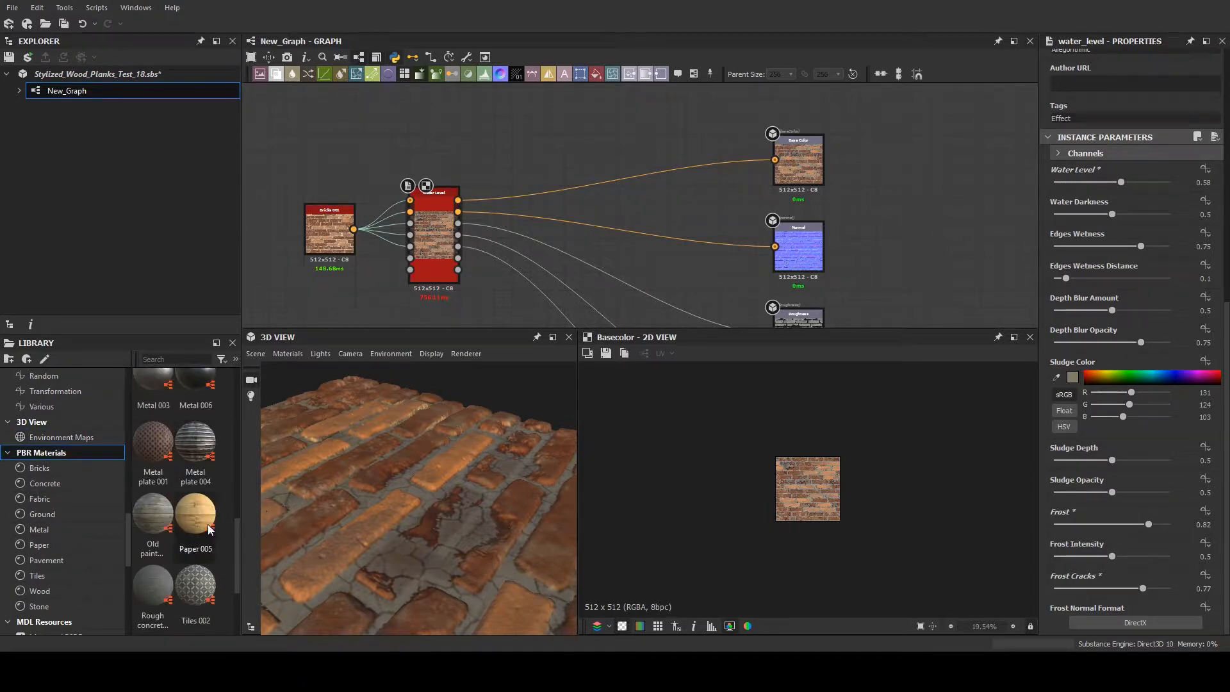
{"action": "scroll", "coordinate": [200, 525], "scroll_direction": "up", "scroll_amount": 10}
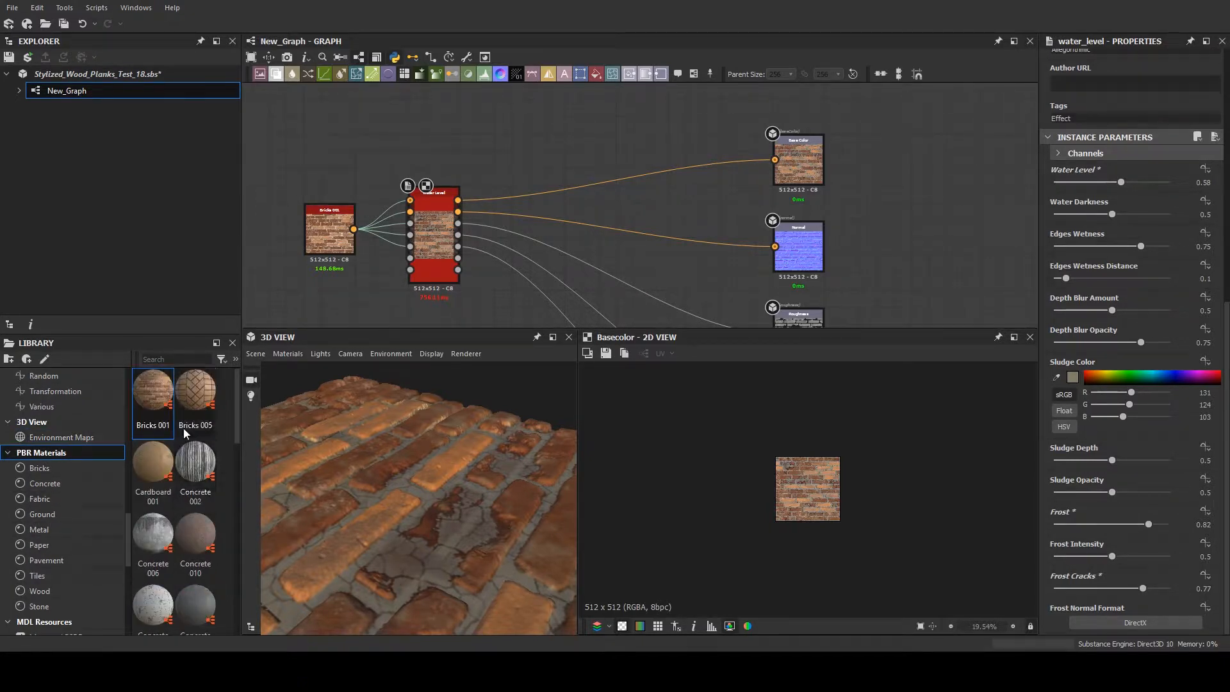
{"action": "left_click_drag", "start_coordinate": [174, 552], "coordinate": [461, 280]}
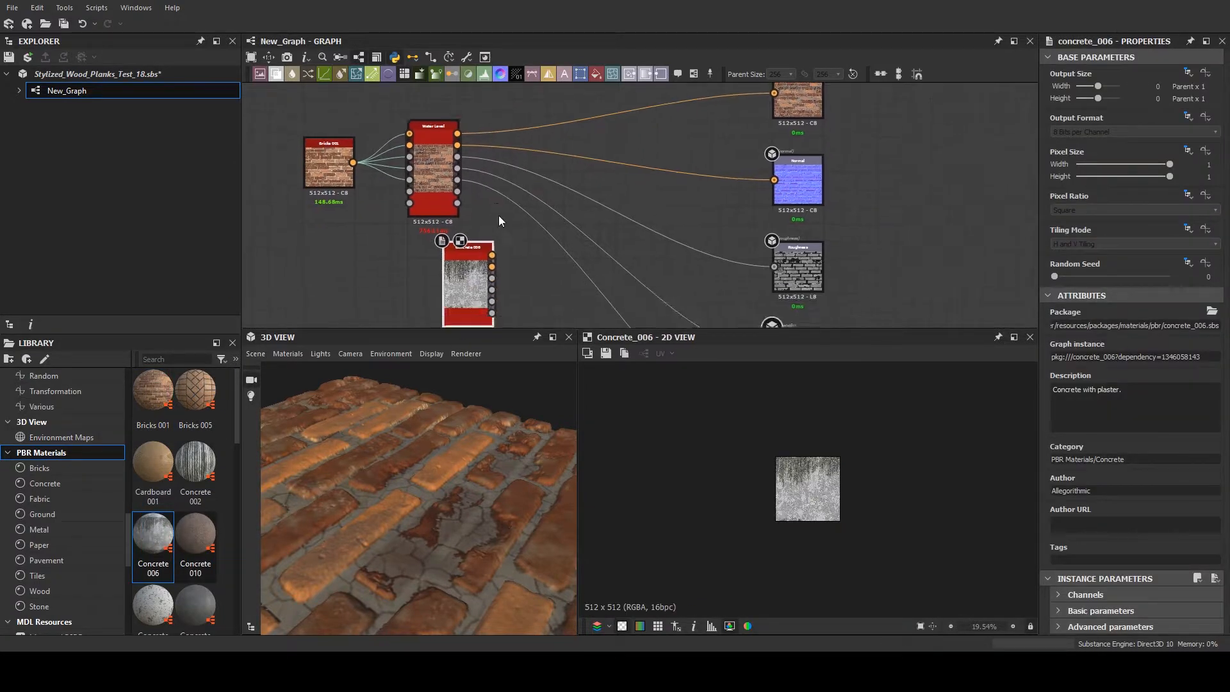
- Add a Height Blend node and place it between the material nodes and the output nodes
{"action": "scroll", "coordinate": [498, 215], "scroll_direction": "up", "scroll_amount": 1}
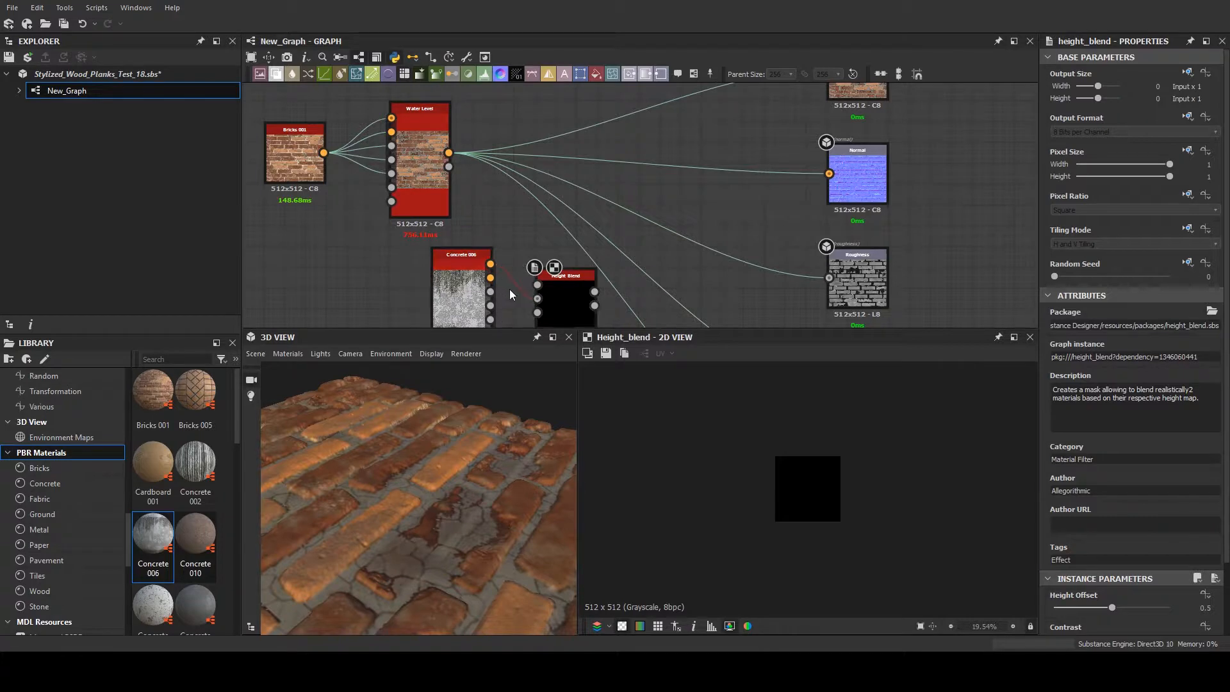
{"action": "middle_click_drag", "start_coordinate": [568, 278], "coordinate": [573, 264]}
{"action": "left_click_drag", "start_coordinate": [581, 280], "coordinate": [591, 220]}
- Connect the Water Level material to the Height Blend's Height Top and Concrete 006 to its Height Bottom
{"action": "scroll", "coordinate": [557, 236], "scroll_direction": "up", "scroll_amount": 3}
{"action": "scroll", "coordinate": [471, 241], "scroll_direction": "down", "scroll_amount": 3}
{"action": "left_click_drag", "start_coordinate": [423, 142], "coordinate": [520, 210]}
{"action": "left_click", "coordinate": [436, 285]}
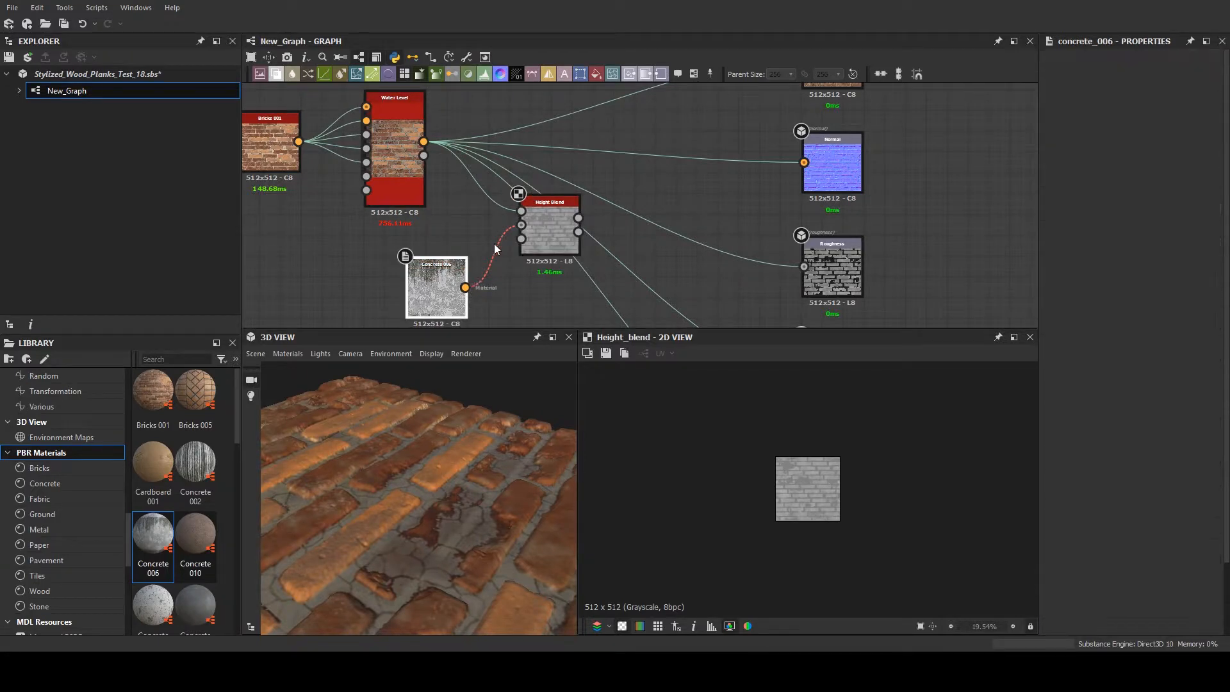
{"action": "left_click", "coordinate": [539, 221]}
{"action": "scroll", "coordinate": [539, 222], "scroll_direction": "up", "scroll_amount": 5}
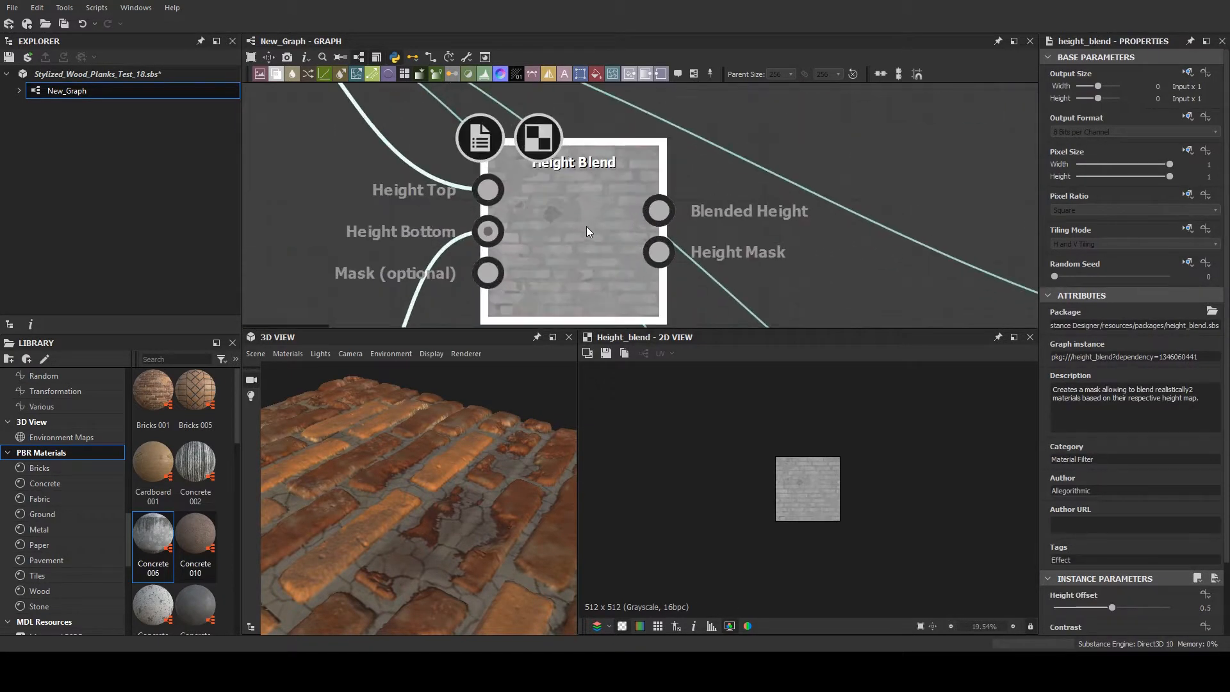
- Preview the Height Blend's blended height in the 2D view and set its Height Offset to 0.22
{"action": "double_click", "coordinate": [586, 226]}
{"action": "scroll", "coordinate": [1155, 458], "scroll_direction": "down", "scroll_amount": 3}
{"action": "left_click_drag", "start_coordinate": [1121, 524], "coordinate": [1081, 526]}
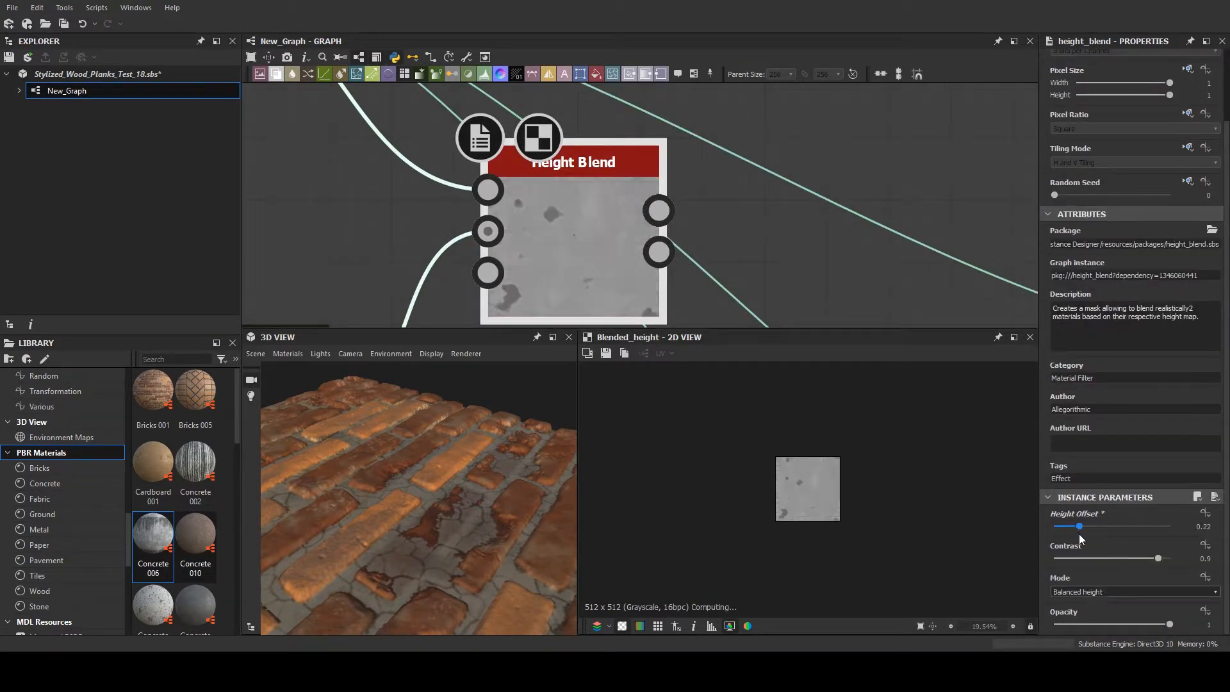
- Swap the Height Blend inputs, connecting Concrete 006 to Height Top and the Water Level material to Height Bottom
{"action": "scroll", "coordinate": [340, 328], "scroll_direction": "down", "scroll_amount": 5}
{"action": "middle_click_drag", "start_coordinate": [344, 279], "coordinate": [404, 286]}
{"action": "middle_click_drag", "start_coordinate": [466, 317], "coordinate": [467, 273]}
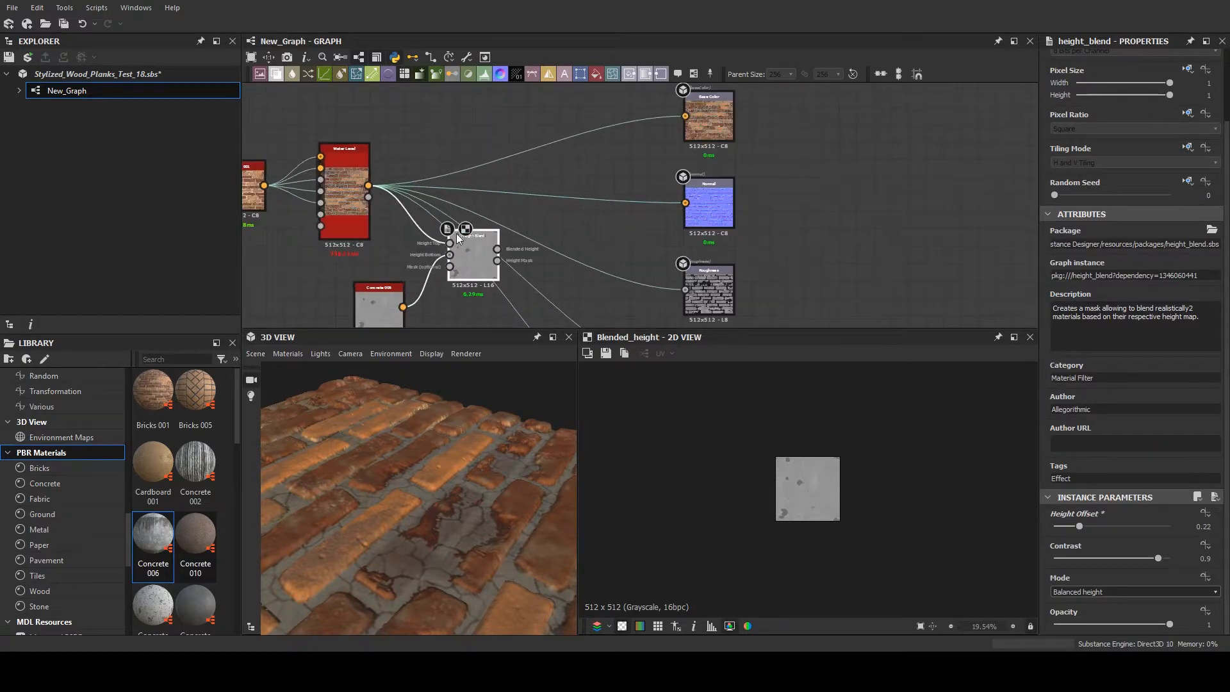
{"action": "scroll", "coordinate": [449, 253], "scroll_direction": "up", "scroll_amount": 2}
{"action": "left_click_drag", "start_coordinate": [455, 235], "coordinate": [454, 236], "text": "shift"}
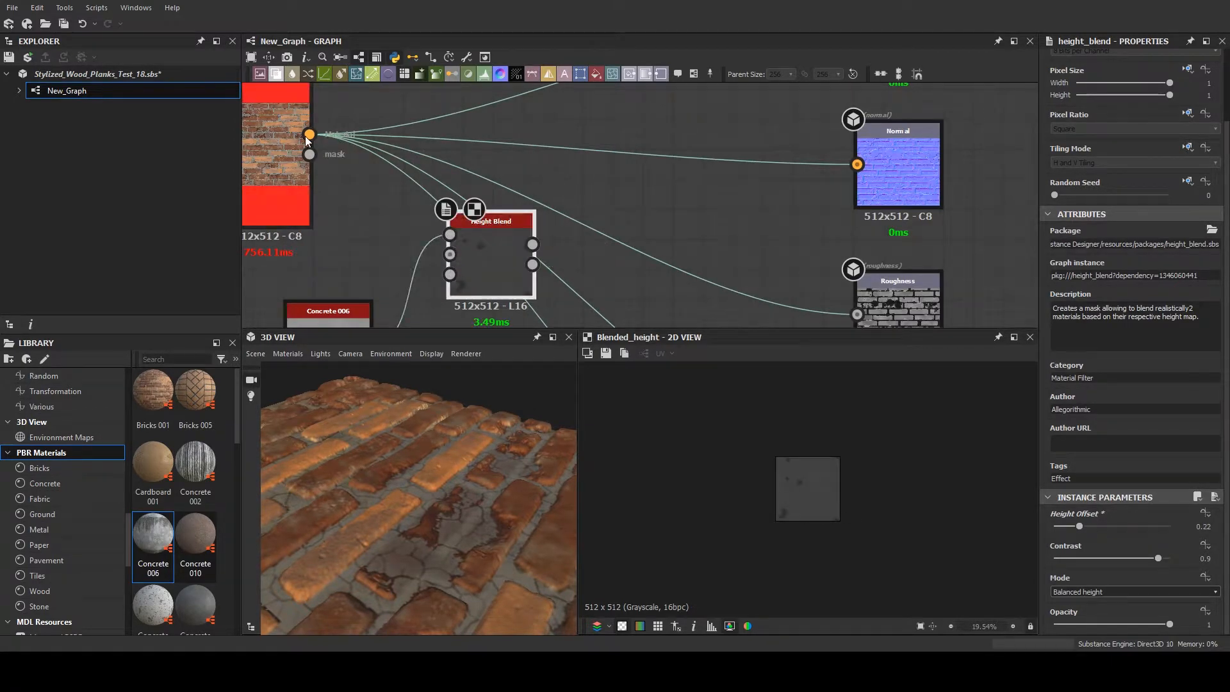
{"action": "left_click_drag", "start_coordinate": [309, 135], "coordinate": [455, 256]}
{"action": "scroll", "coordinate": [493, 266], "scroll_direction": "up", "scroll_amount": 3}
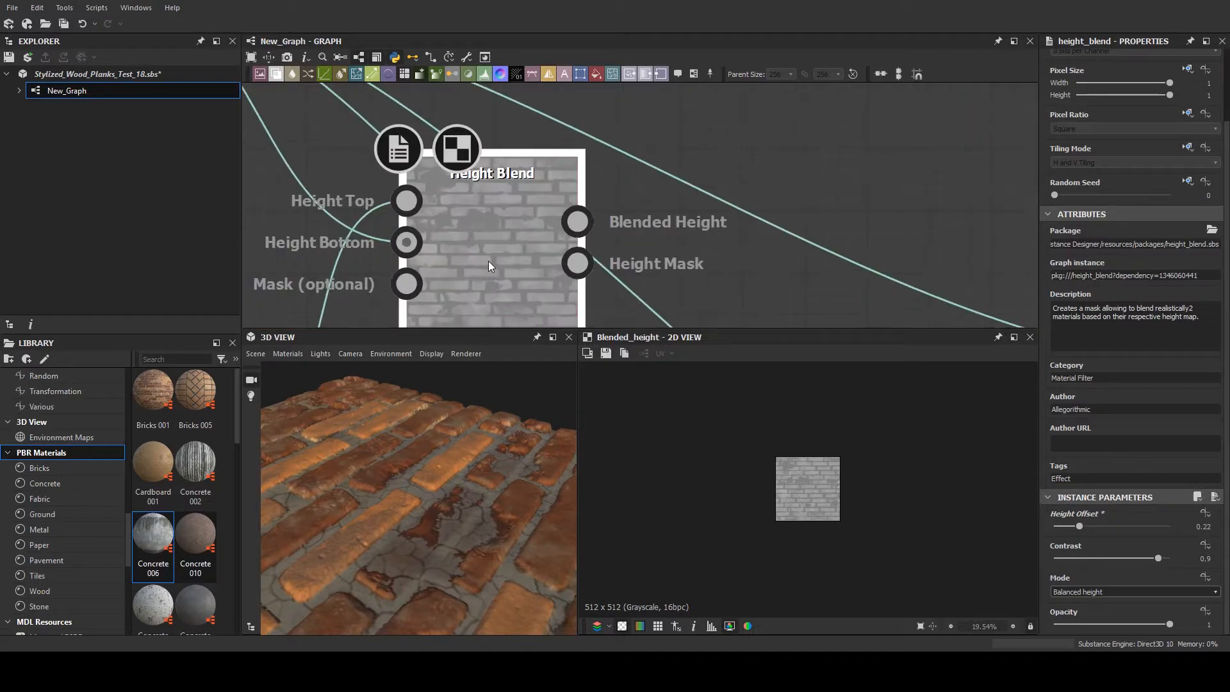
- Set the Height Blend's Contrast to 0.57 and its Height Offset to 0.22
{"action": "left_click", "coordinate": [1065, 526]}
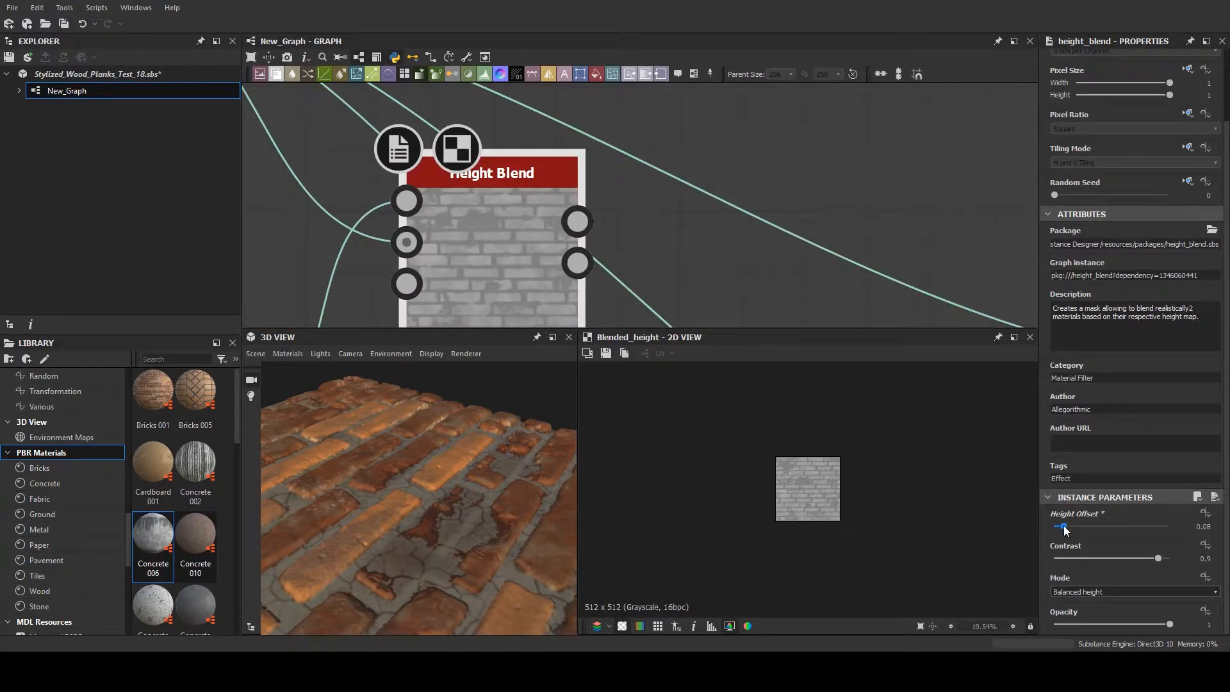
{"action": "mouse_move", "coordinate": [1064, 527]}
{"action": "left_mouse_down"}
{"action": "mouse_move", "coordinate": [1147, 527]}
{"action": "mouse_move", "coordinate": [1070, 526]}
{"action": "left_mouse_up"}
{"action": "left_click", "coordinate": [1071, 558]}
{"action": "left_click_drag", "start_coordinate": [1079, 557], "coordinate": [1079, 531]}
{"action": "scroll", "coordinate": [445, 201], "scroll_direction": "down", "scroll_amount": 5}
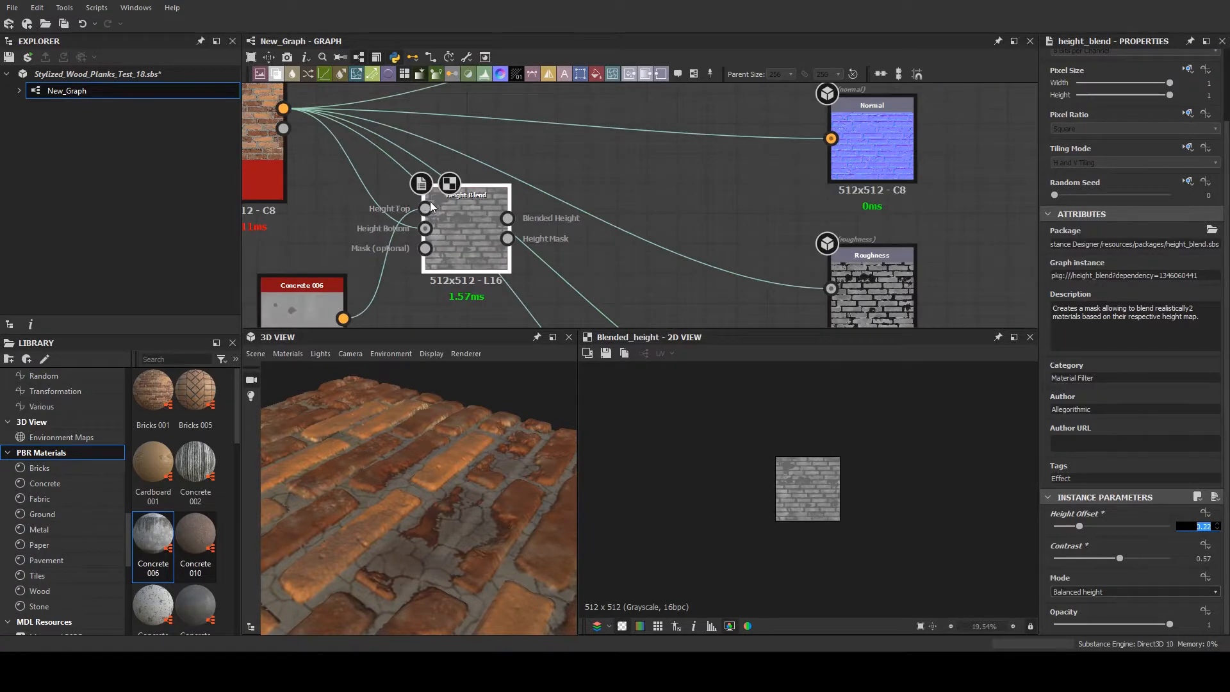
{"action": "left_click", "coordinate": [430, 205]}
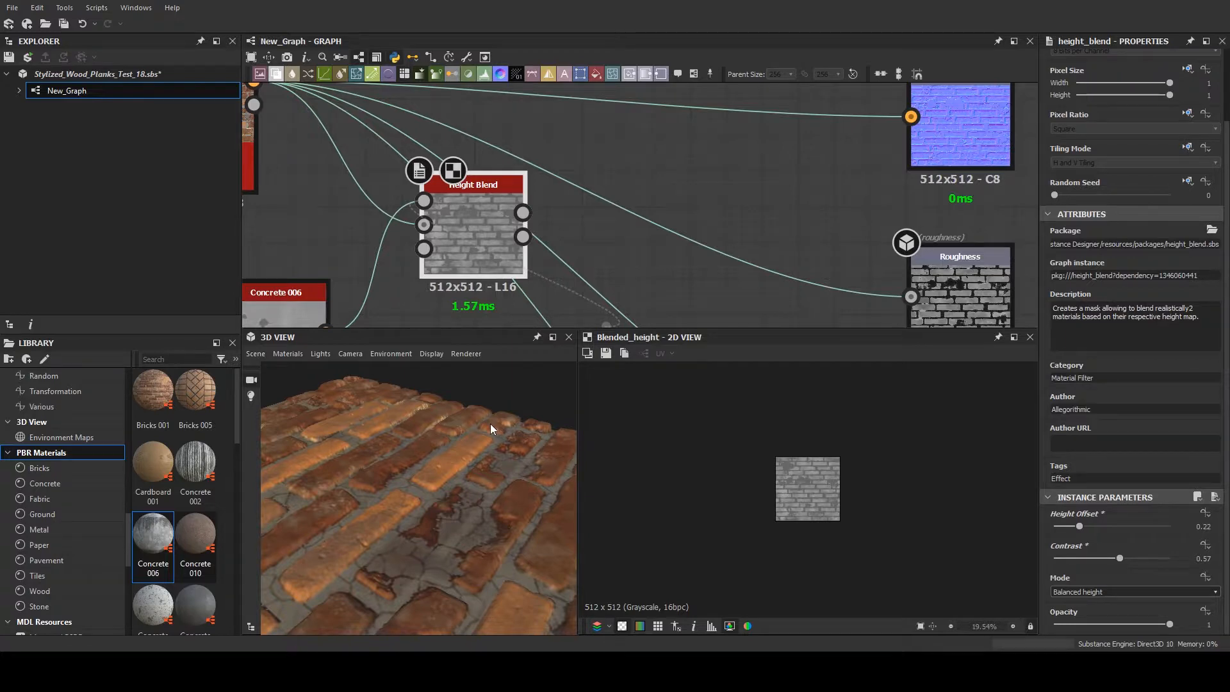
{"action": "scroll", "coordinate": [425, 269], "scroll_direction": "down", "scroll_amount": 5}
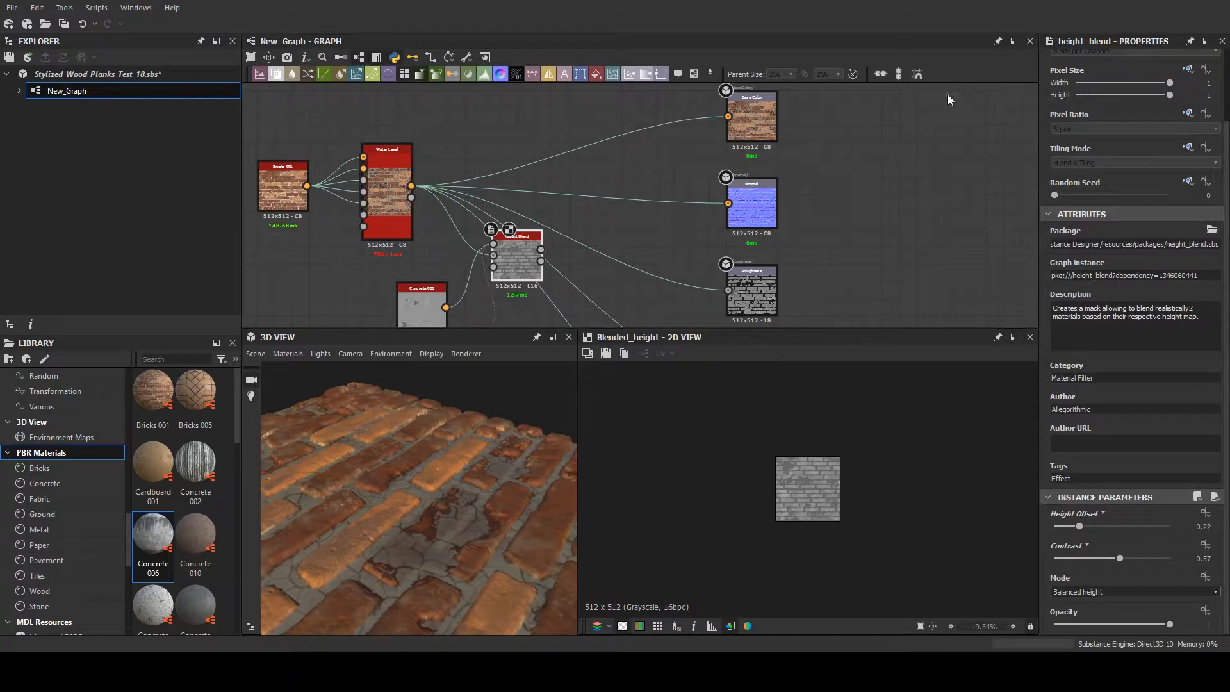
{"action": "scroll", "coordinate": [558, 279], "scroll_direction": "down", "scroll_amount": 2}
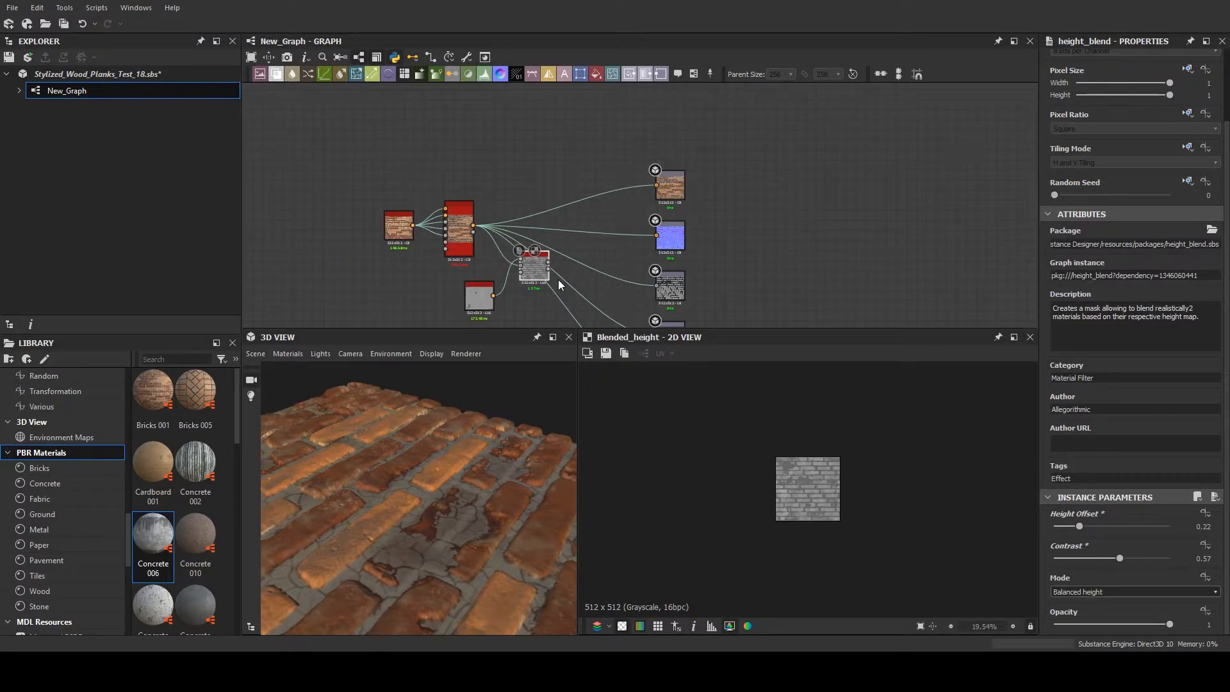
{"action": "scroll", "coordinate": [558, 280], "scroll_direction": "up", "scroll_amount": 3}
{"action": "scroll", "coordinate": [620, 192], "scroll_direction": "down", "scroll_amount": 5}
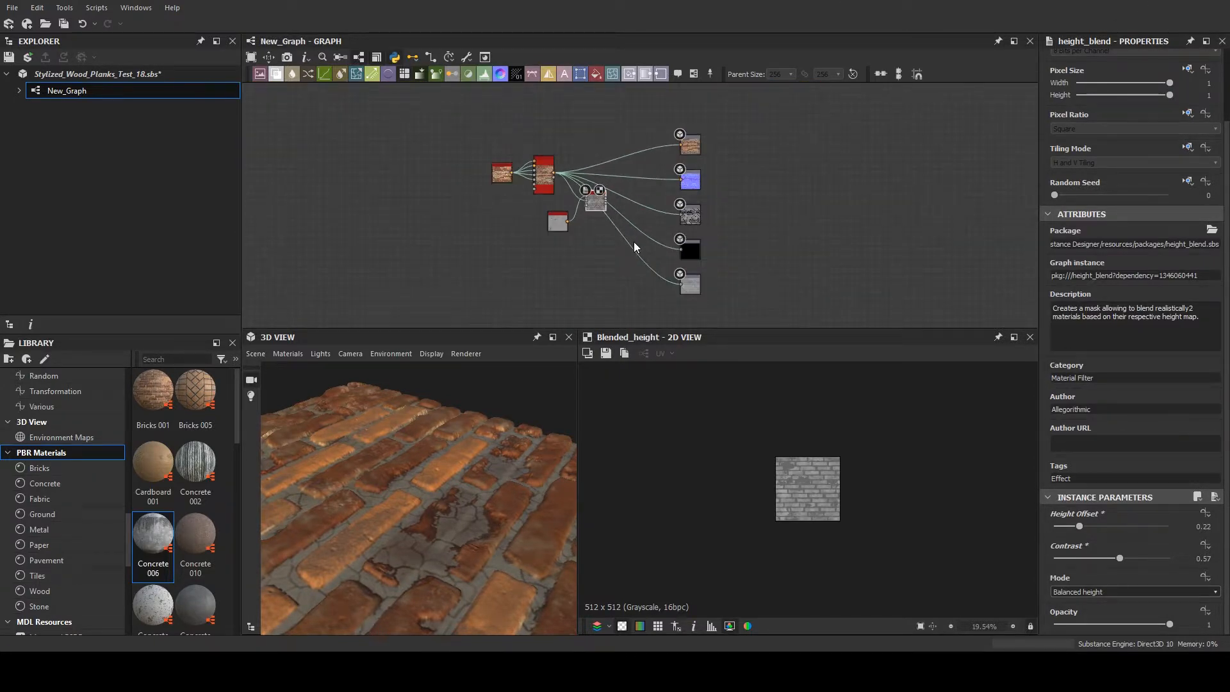
{"action": "scroll", "coordinate": [487, 554], "scroll_direction": "up", "scroll_amount": 3}
{"action": "scroll", "coordinate": [487, 553], "scroll_direction": "down", "scroll_amount": 5}
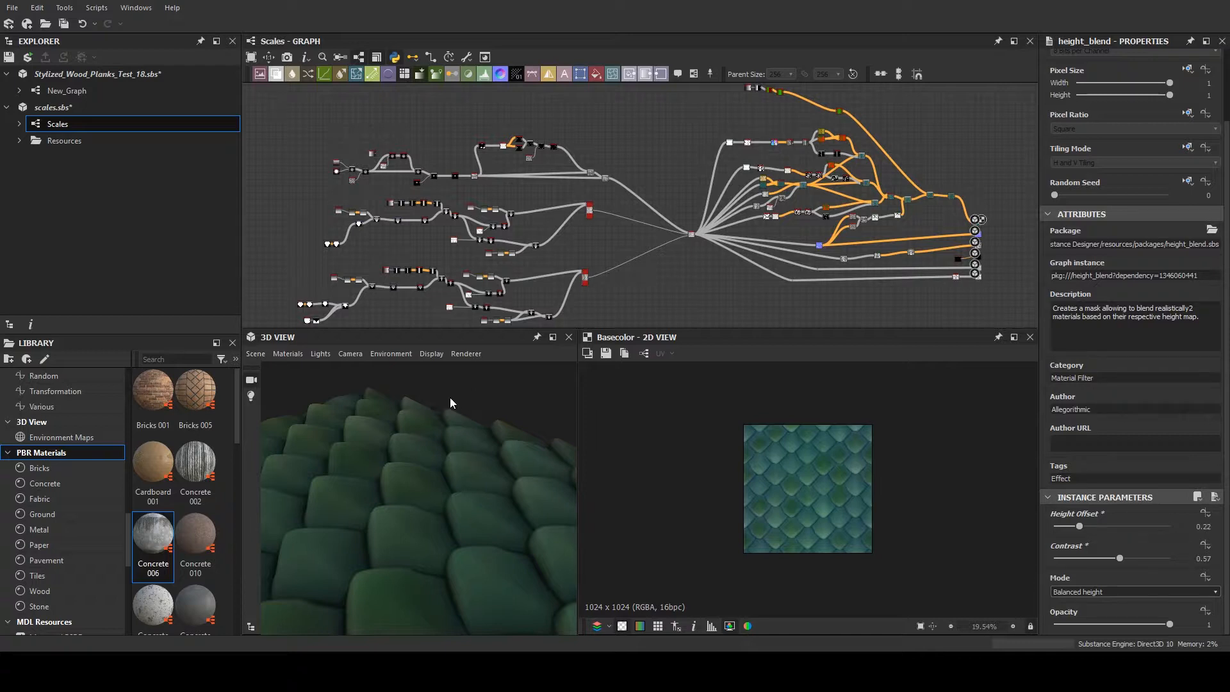
- Inspect the Scales material in the 3D view on a rounded cube and a cylinder
{"action": "scroll", "coordinate": [393, 453], "scroll_direction": "down", "scroll_amount": 2}
{"action": "scroll", "coordinate": [391, 455], "scroll_direction": "down", "scroll_amount": 3}
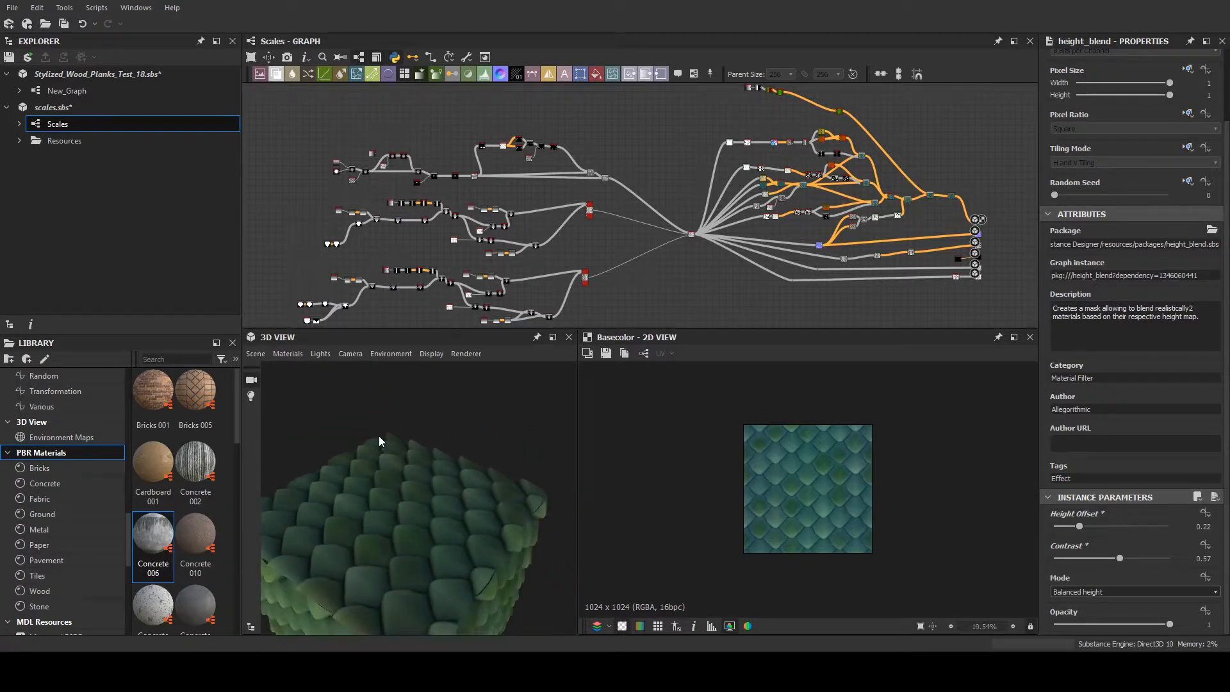
{"action": "left_click_drag", "start_coordinate": [390, 439], "coordinate": [417, 443]}
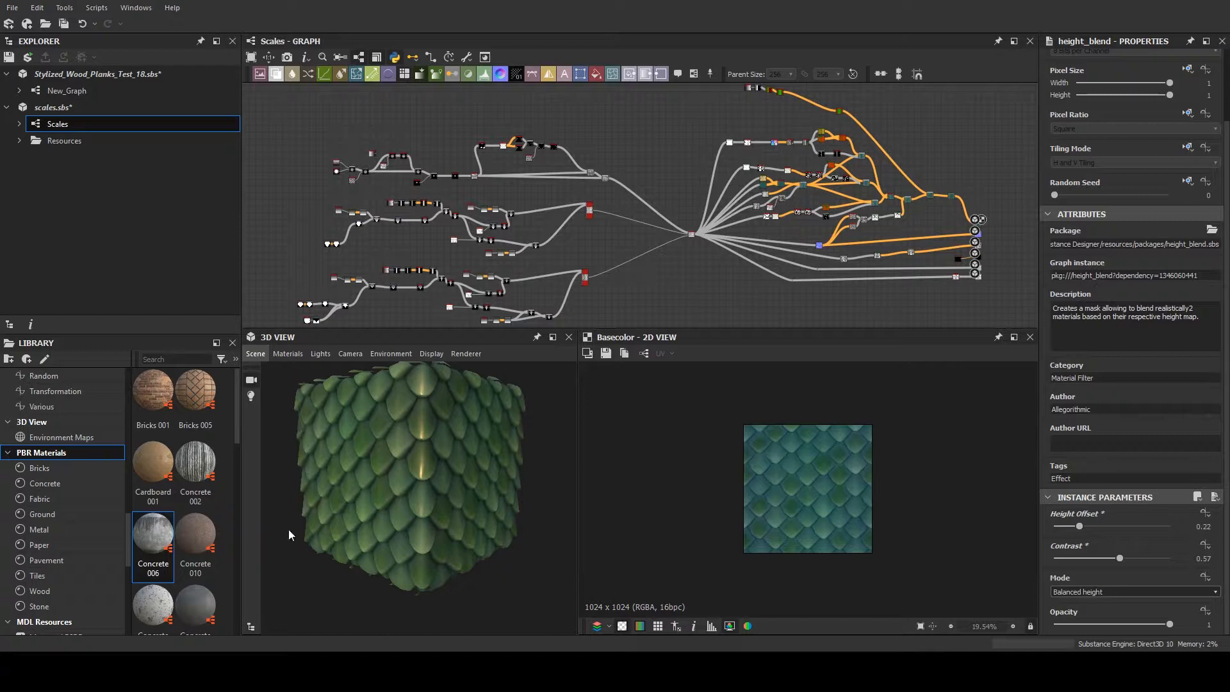
{"action": "left_click_drag", "start_coordinate": [291, 527], "coordinate": [409, 511]}
{"action": "scroll", "coordinate": [442, 486], "scroll_direction": "up", "scroll_amount": 3}
{"action": "scroll", "coordinate": [442, 485], "scroll_direction": "down", "scroll_amount": 3}
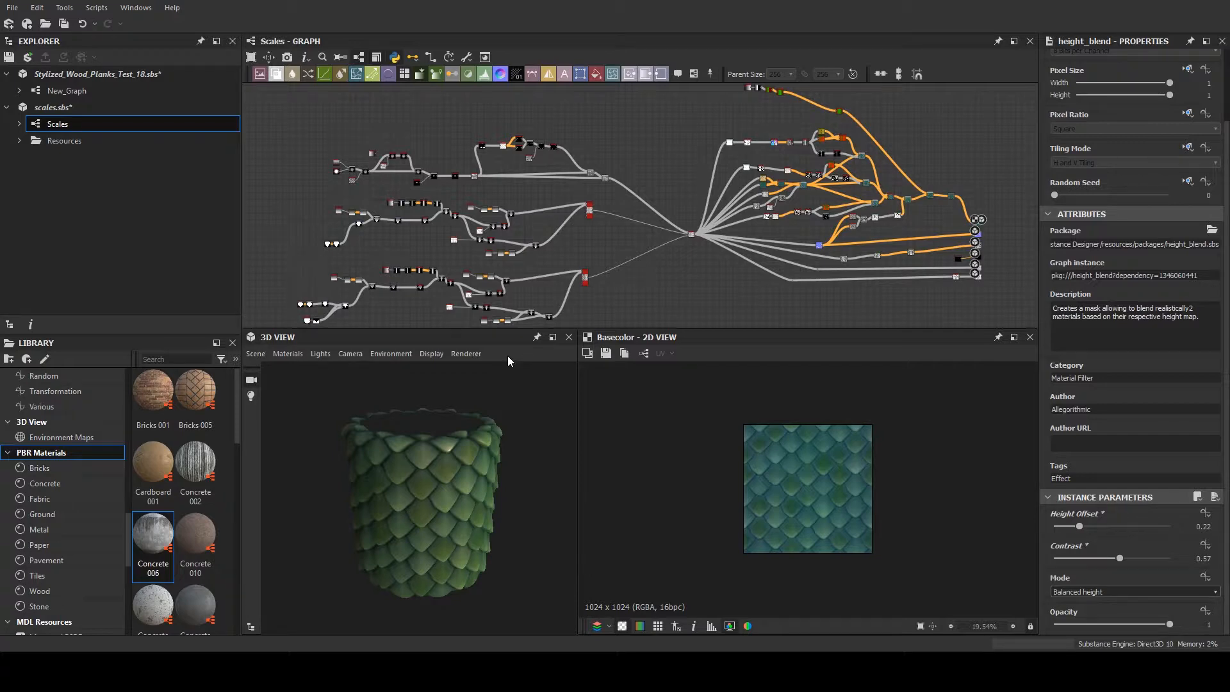
- Examine the node branches of the Scales graph and compare them with the scales on the 3D cylinder
{"action": "scroll", "coordinate": [548, 289], "scroll_direction": "up", "scroll_amount": 3}
{"action": "scroll", "coordinate": [599, 229], "scroll_direction": "up", "scroll_amount": 3}
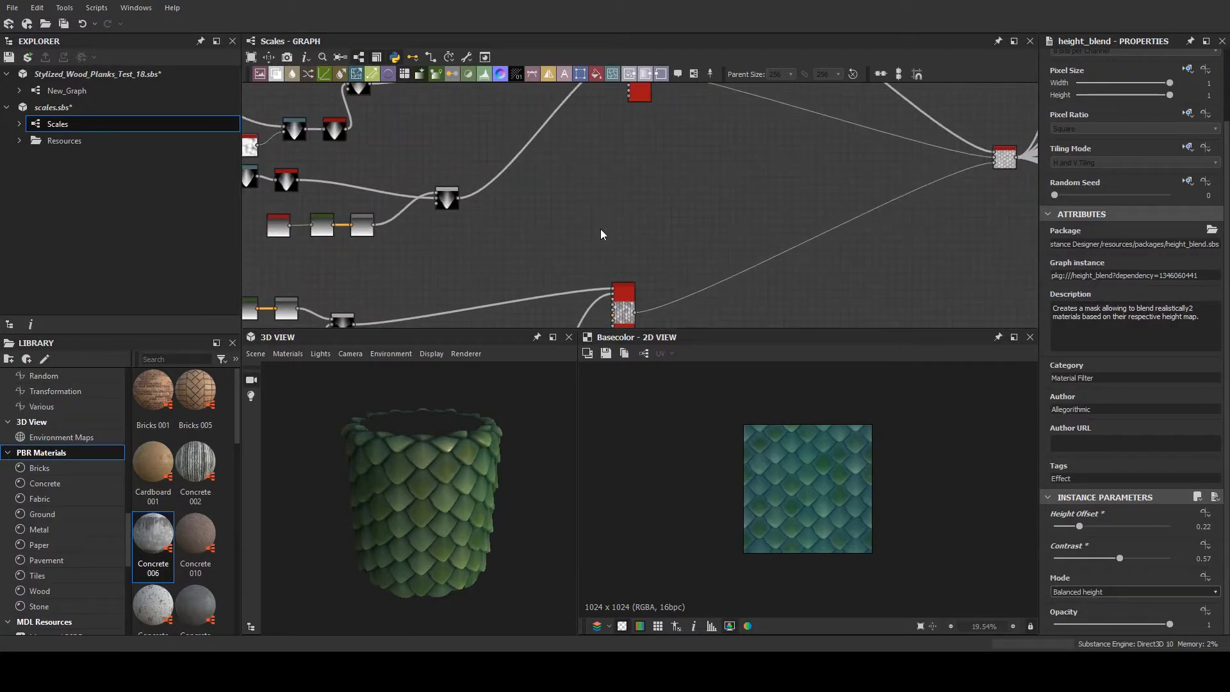
{"action": "scroll", "coordinate": [600, 228], "scroll_direction": "down", "scroll_amount": 1}
{"action": "middle_click_drag", "start_coordinate": [601, 205], "coordinate": [748, 162]}
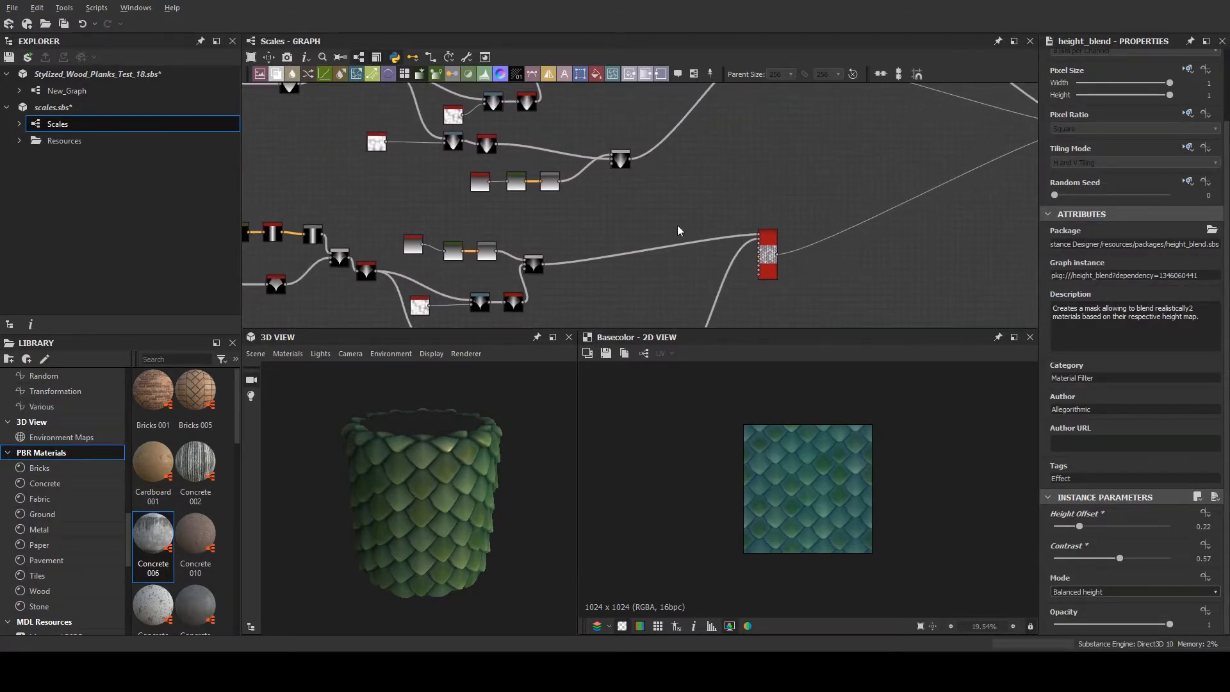
{"action": "left_click_drag", "start_coordinate": [405, 446], "coordinate": [435, 402]}
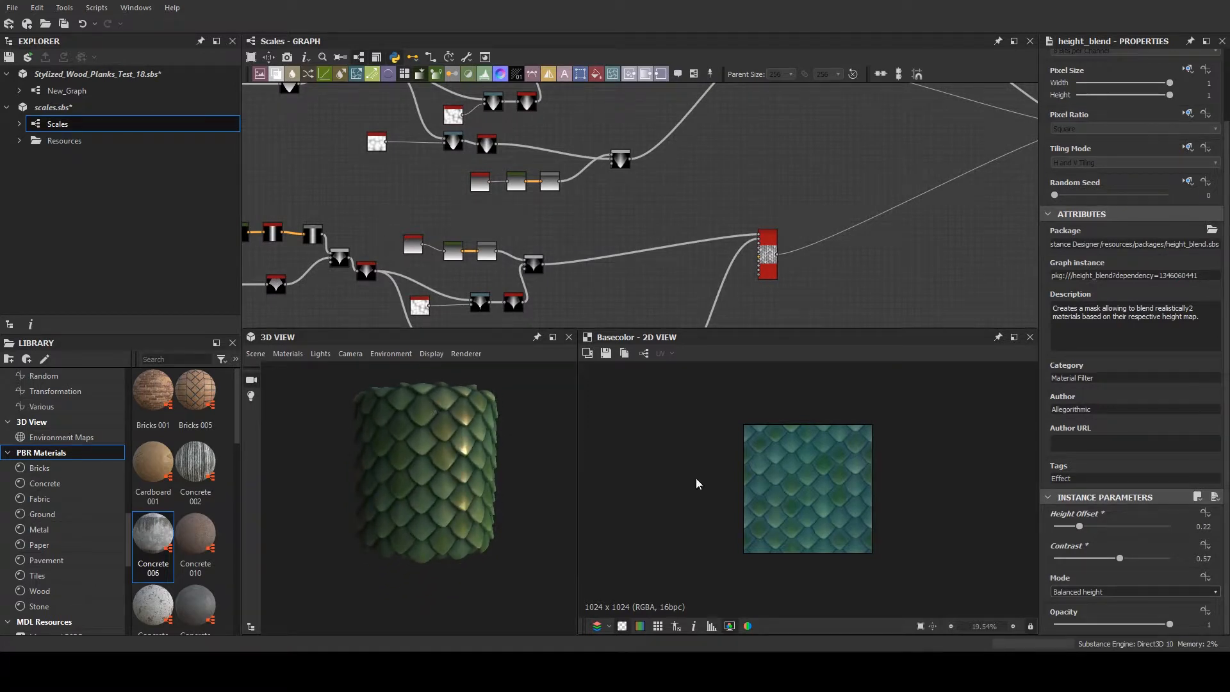
- Show the Scales graph's input parameters in preview mode and review the exposed controls from X Amount to Height Depth
{"action": "left_click", "coordinate": [917, 285]}
{"action": "scroll", "coordinate": [1171, 386], "scroll_direction": "down", "scroll_amount": 2}
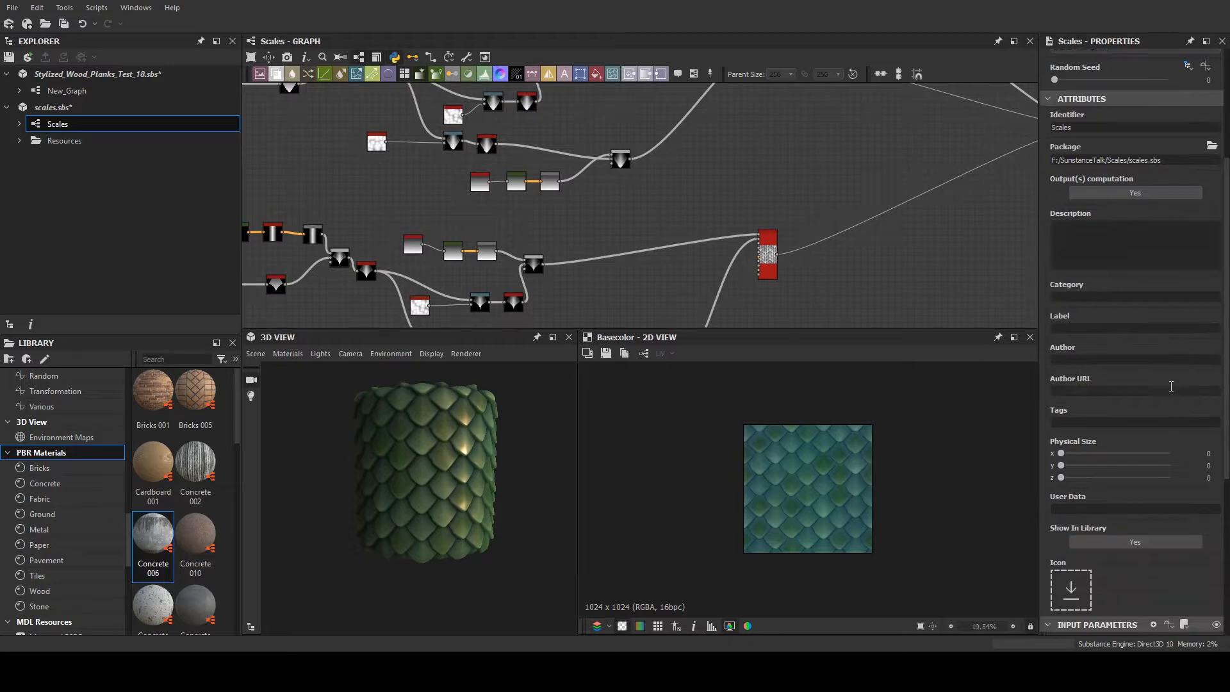
{"action": "scroll", "coordinate": [1178, 415], "scroll_direction": "down", "scroll_amount": 3}
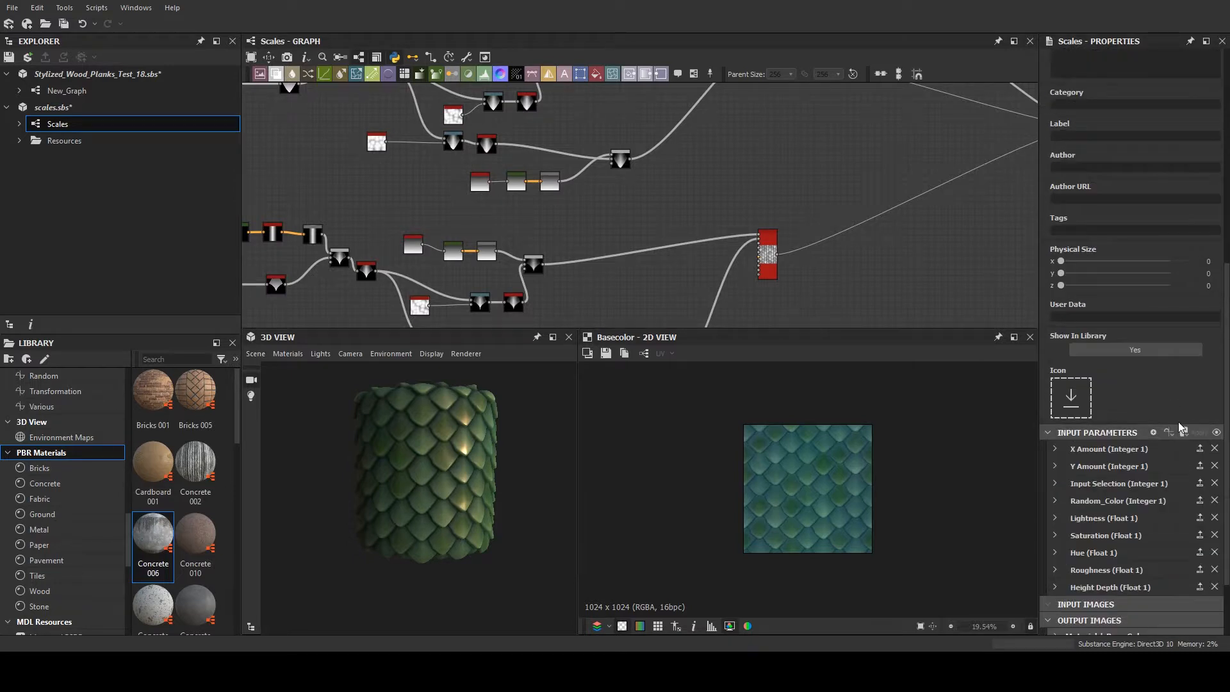
{"action": "left_click", "coordinate": [1212, 432]}
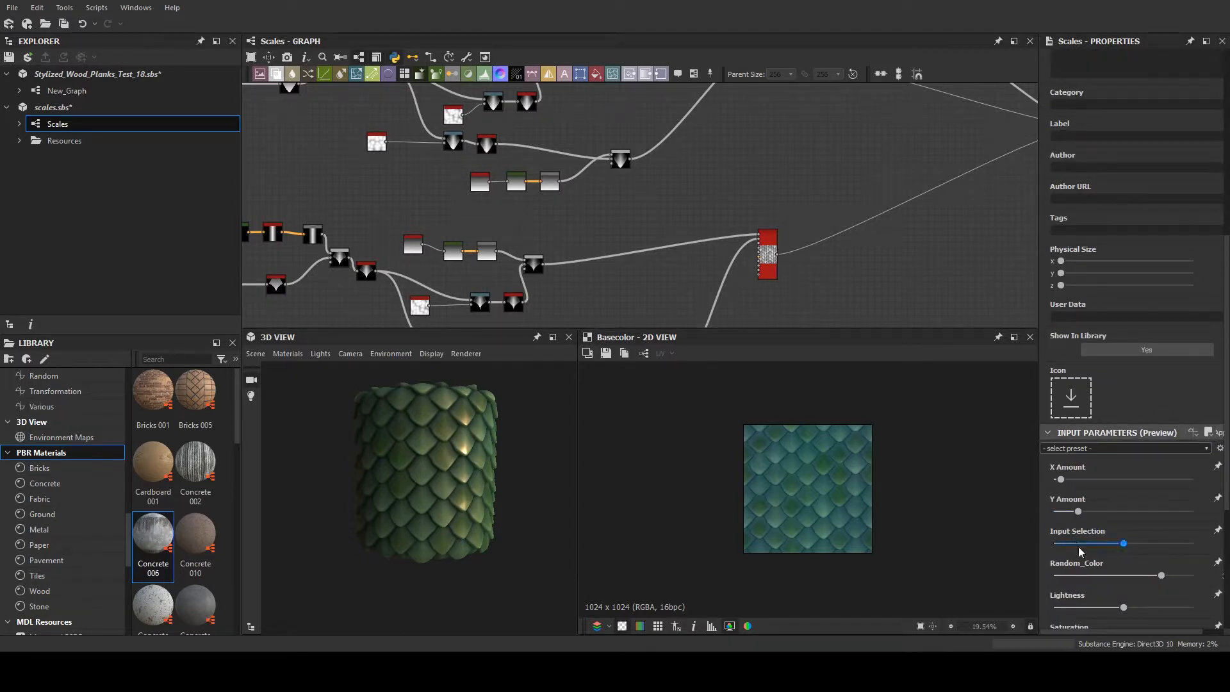
{"action": "scroll", "coordinate": [1095, 586], "scroll_direction": "down", "scroll_amount": 2}
{"action": "scroll", "coordinate": [1100, 588], "scroll_direction": "down", "scroll_amount": 2}
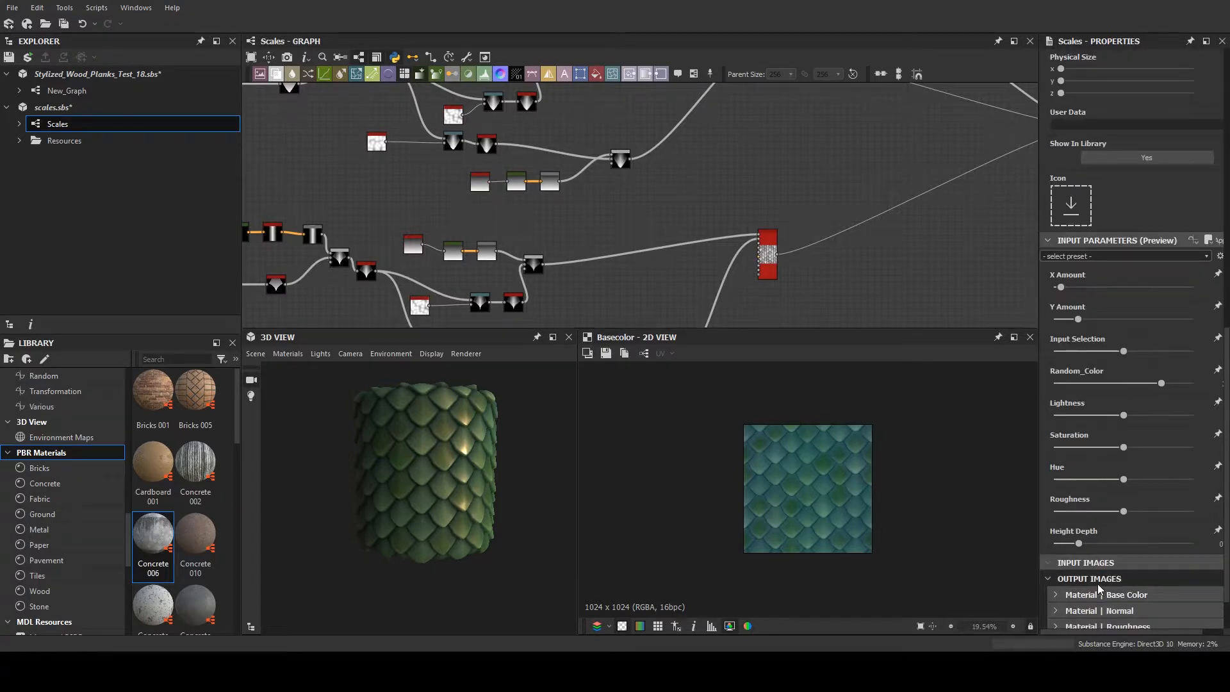
{"action": "scroll", "coordinate": [1061, 387], "scroll_direction": "up", "scroll_amount": 1}
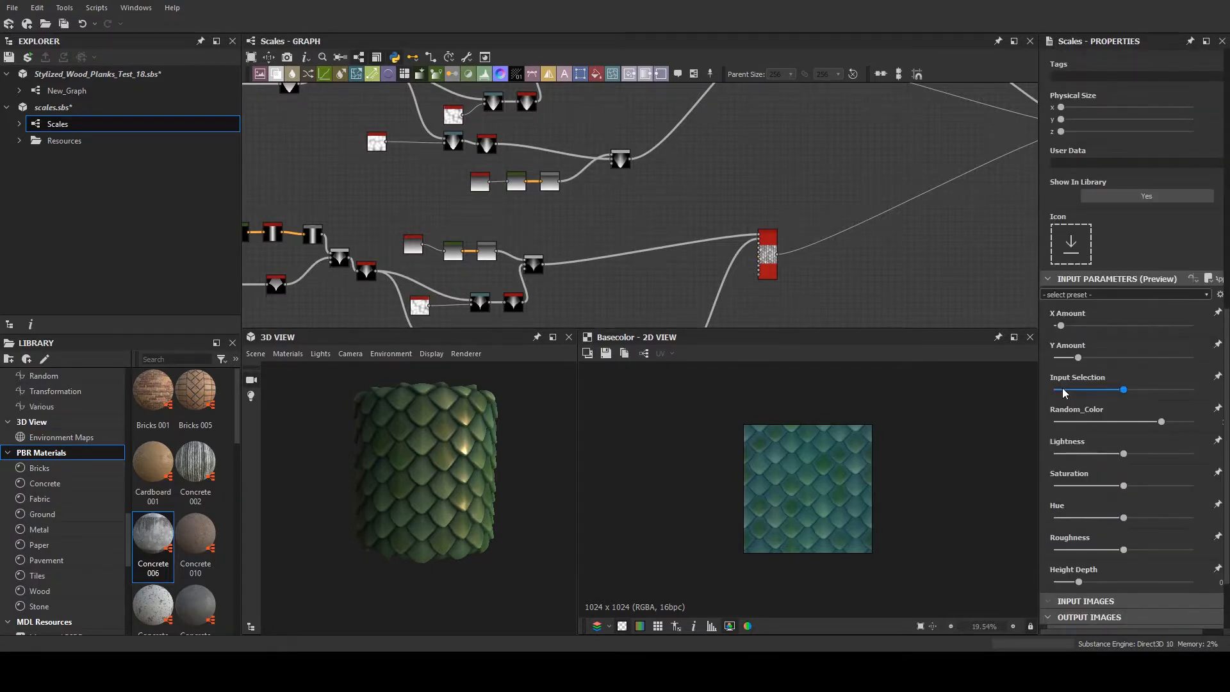
{"action": "scroll", "coordinate": [1059, 385], "scroll_direction": "down", "scroll_amount": 1}
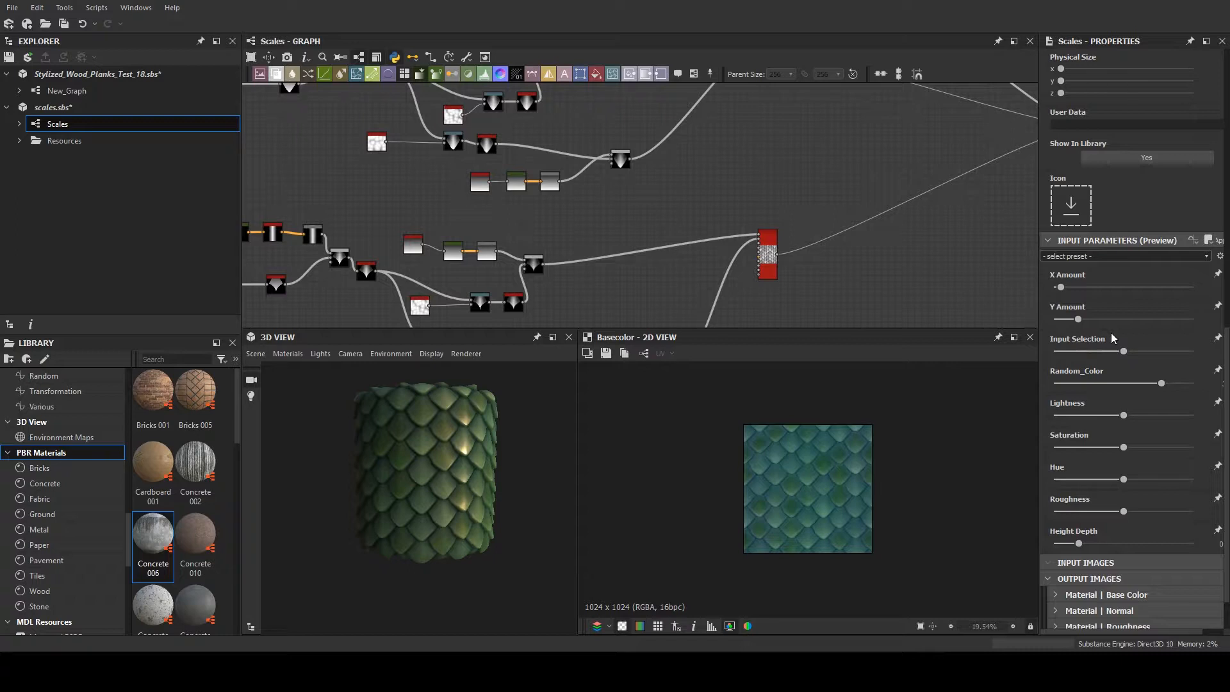
{"action": "scroll", "coordinate": [1101, 309], "scroll_direction": "up", "scroll_amount": 1}
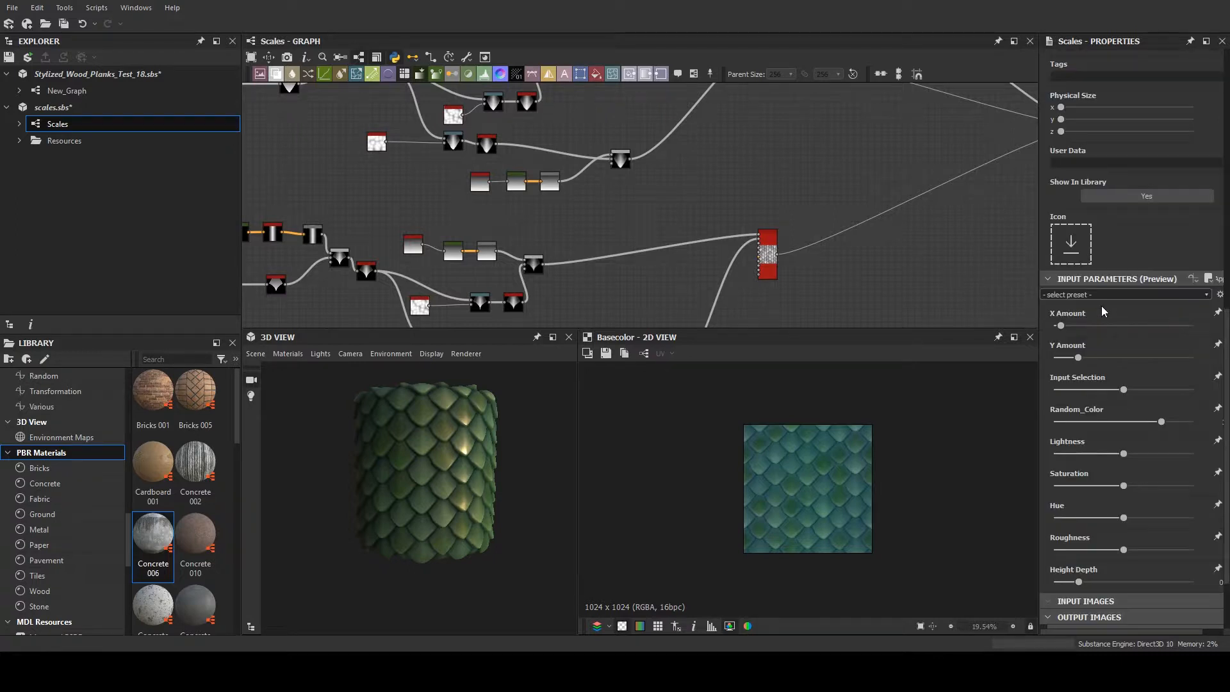
{"action": "scroll", "coordinate": [1203, 305], "scroll_direction": "up", "scroll_amount": 1}
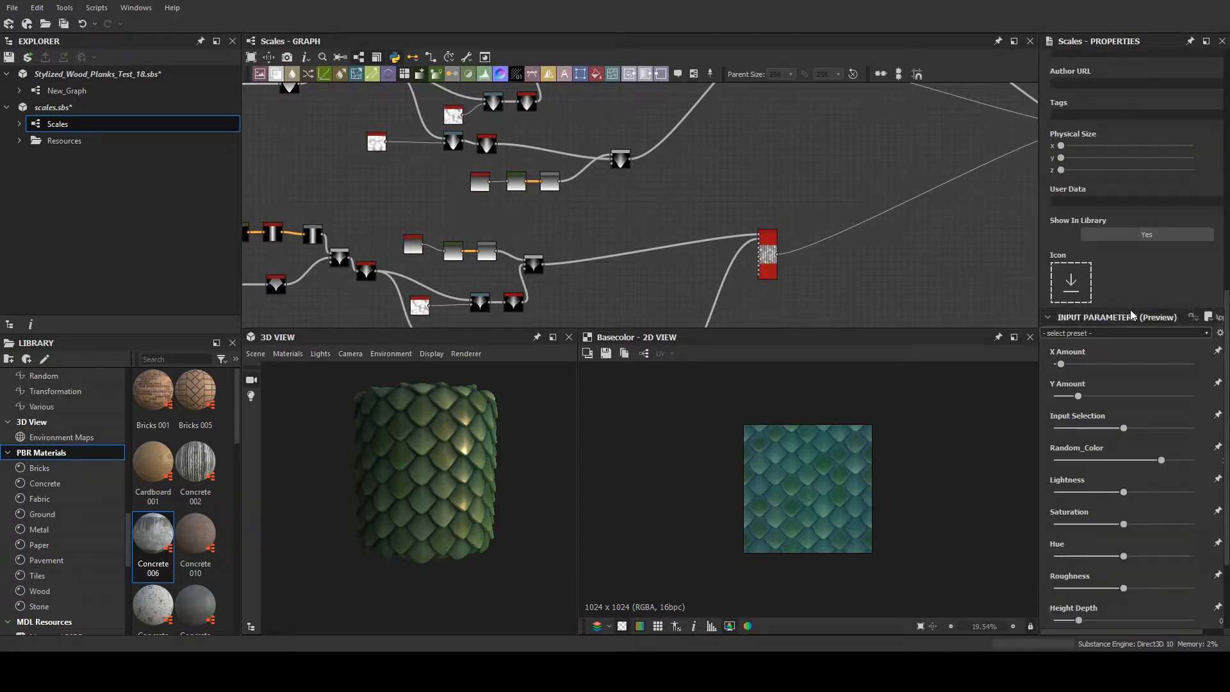
- Inspect the Multi Switch Grayscale node that joins the three scale branches, viewing its output in 2D and its parameters
{"action": "middle_click_drag", "start_coordinate": [785, 285], "coordinate": [513, 299]}
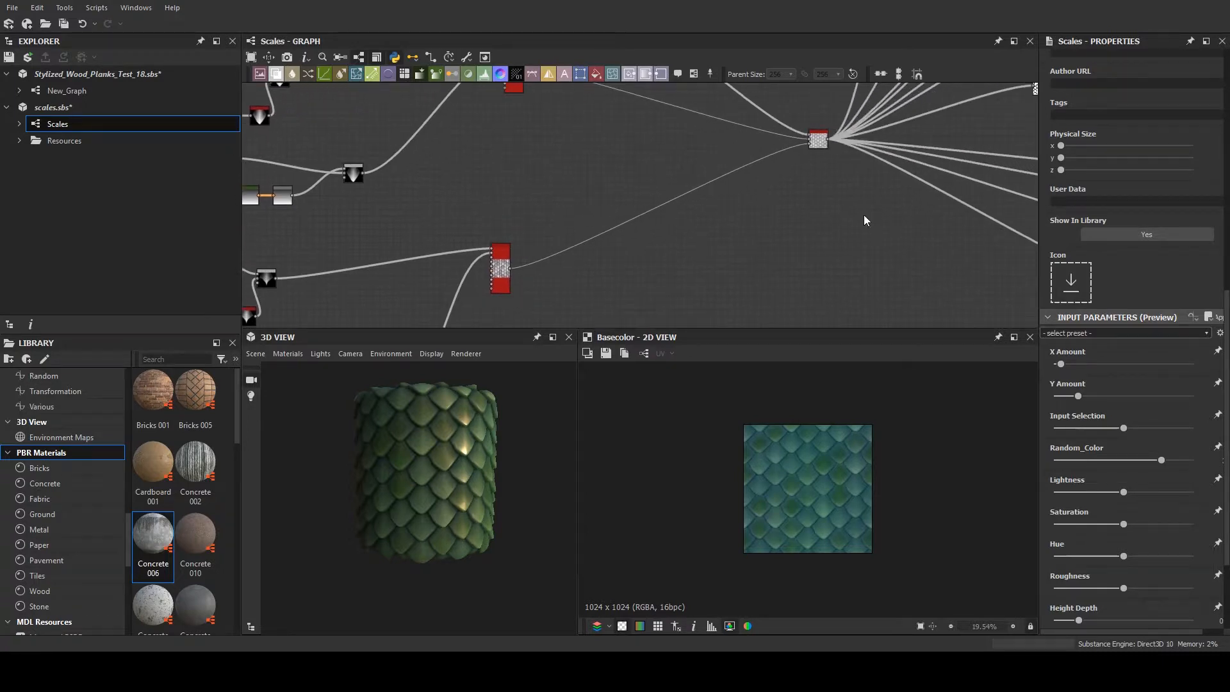
{"action": "middle_click_drag", "start_coordinate": [902, 214], "coordinate": [853, 274]}
{"action": "scroll", "coordinate": [737, 204], "scroll_direction": "up", "scroll_amount": 3}
{"action": "scroll", "coordinate": [755, 203], "scroll_direction": "up", "scroll_amount": 3}
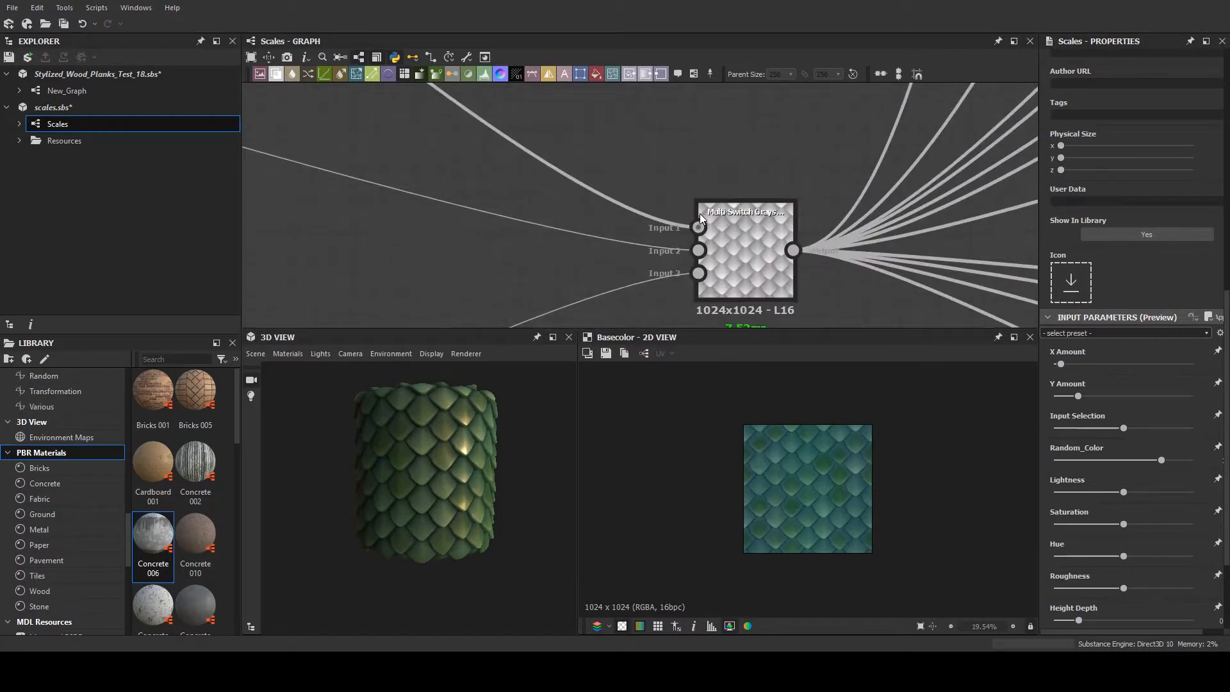
{"action": "double_click", "coordinate": [736, 228]}
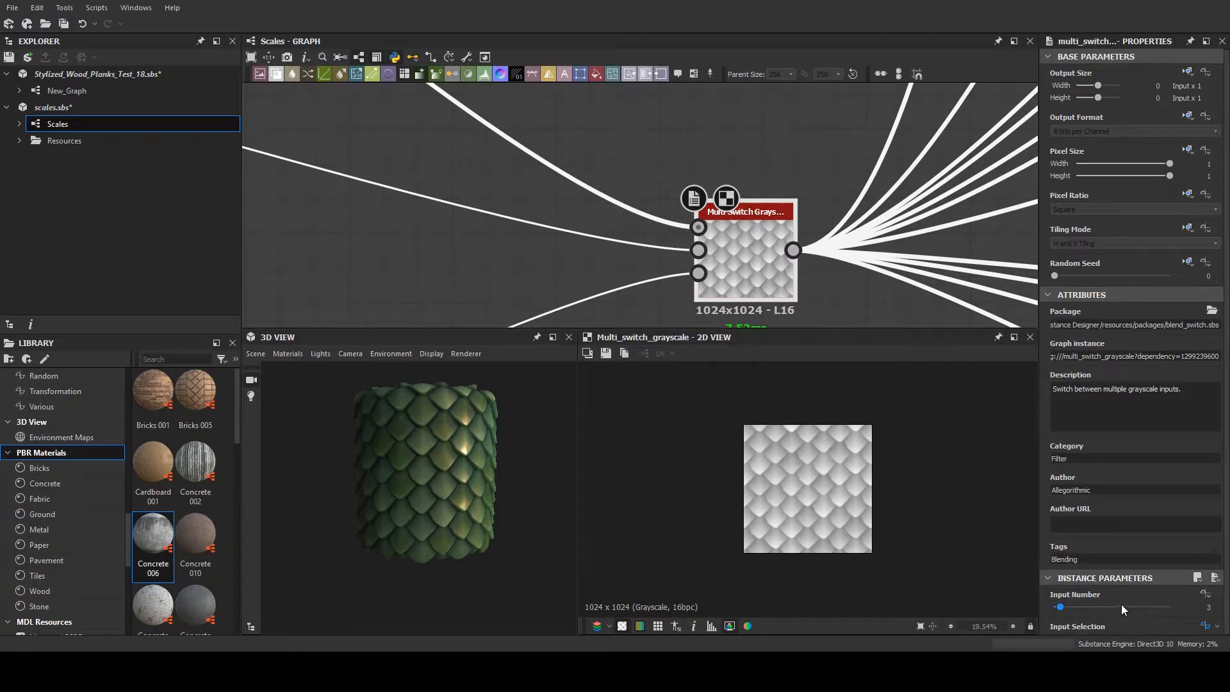
- Preview the Scales graph's input parameters again and raise Input Selection to its maximum, checking the scale shape in 3D
{"action": "left_click", "coordinate": [842, 312]}
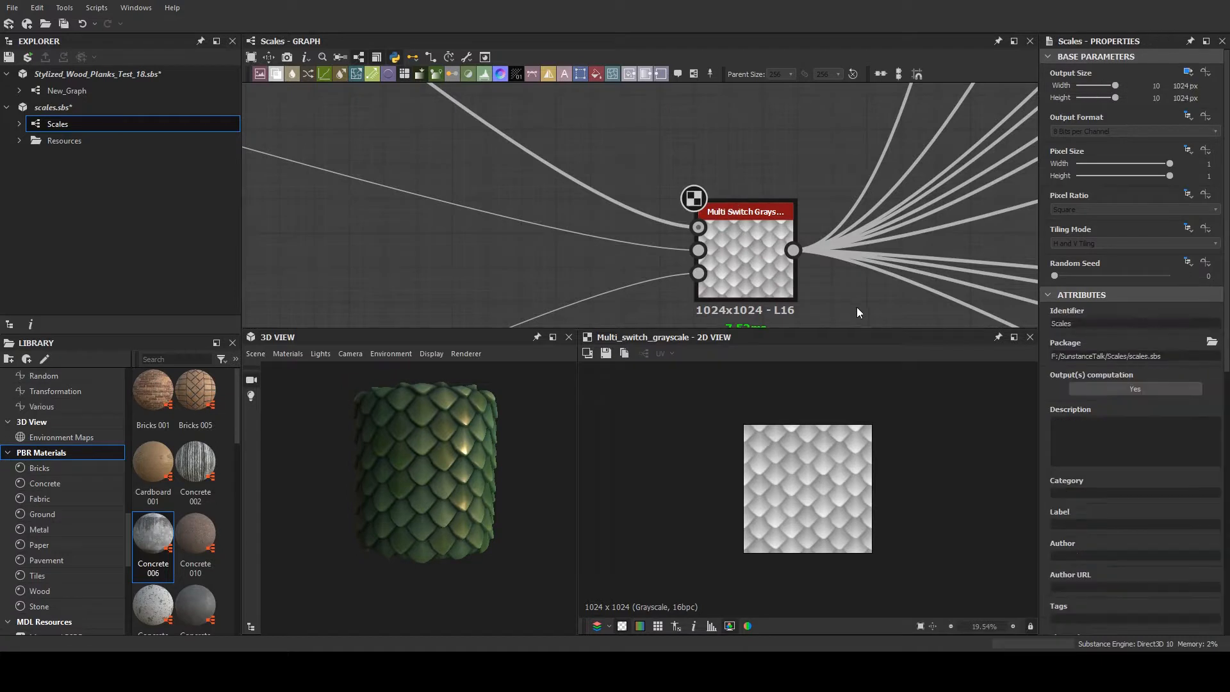
{"action": "scroll", "coordinate": [1197, 398], "scroll_direction": "down", "scroll_amount": 3}
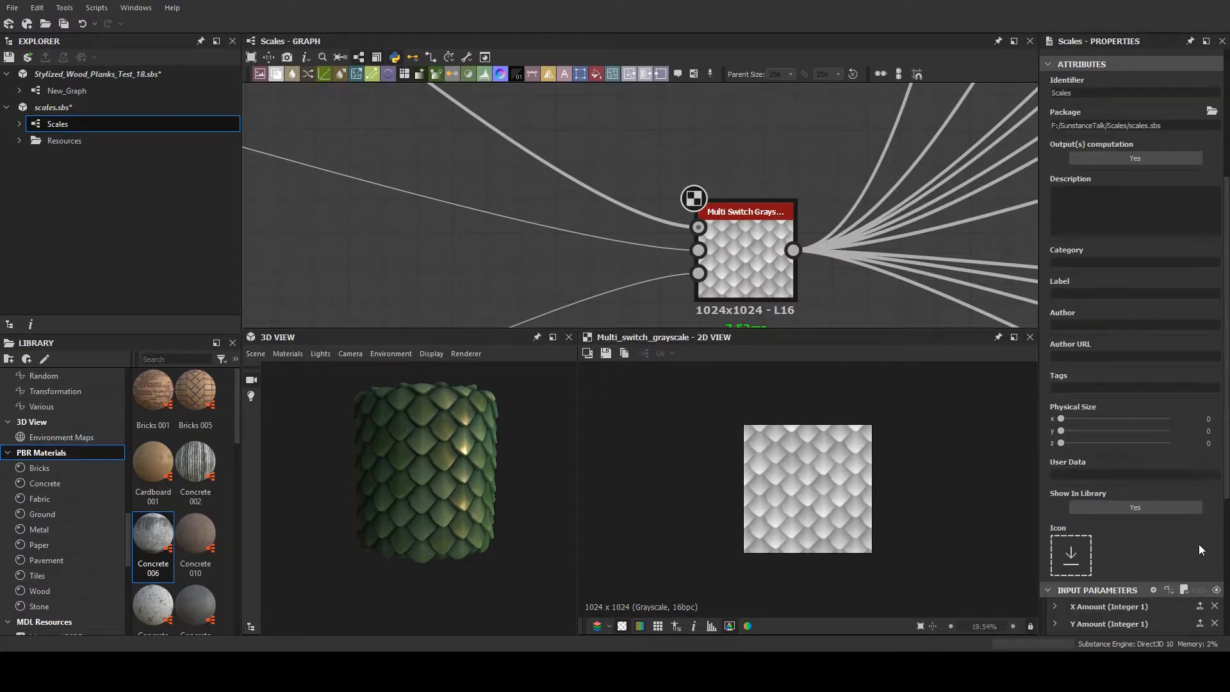
{"action": "scroll", "coordinate": [1196, 545], "scroll_direction": "down", "scroll_amount": 5}
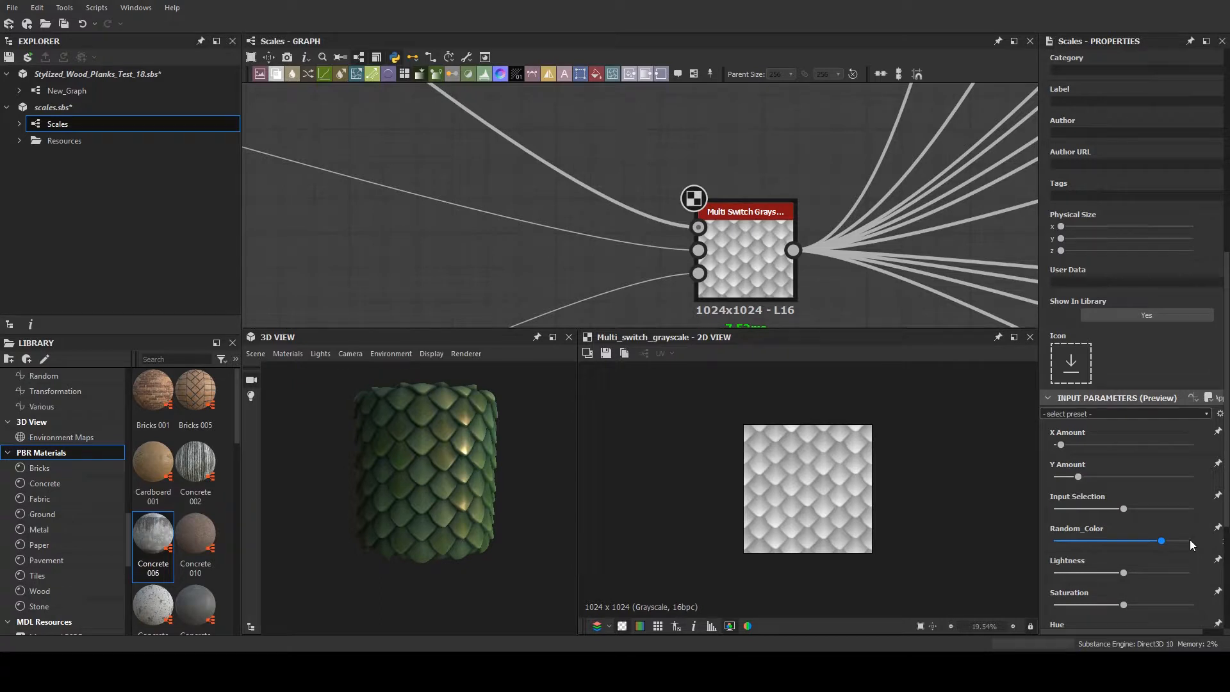
{"action": "scroll", "coordinate": [1173, 510], "scroll_direction": "down", "scroll_amount": 1}
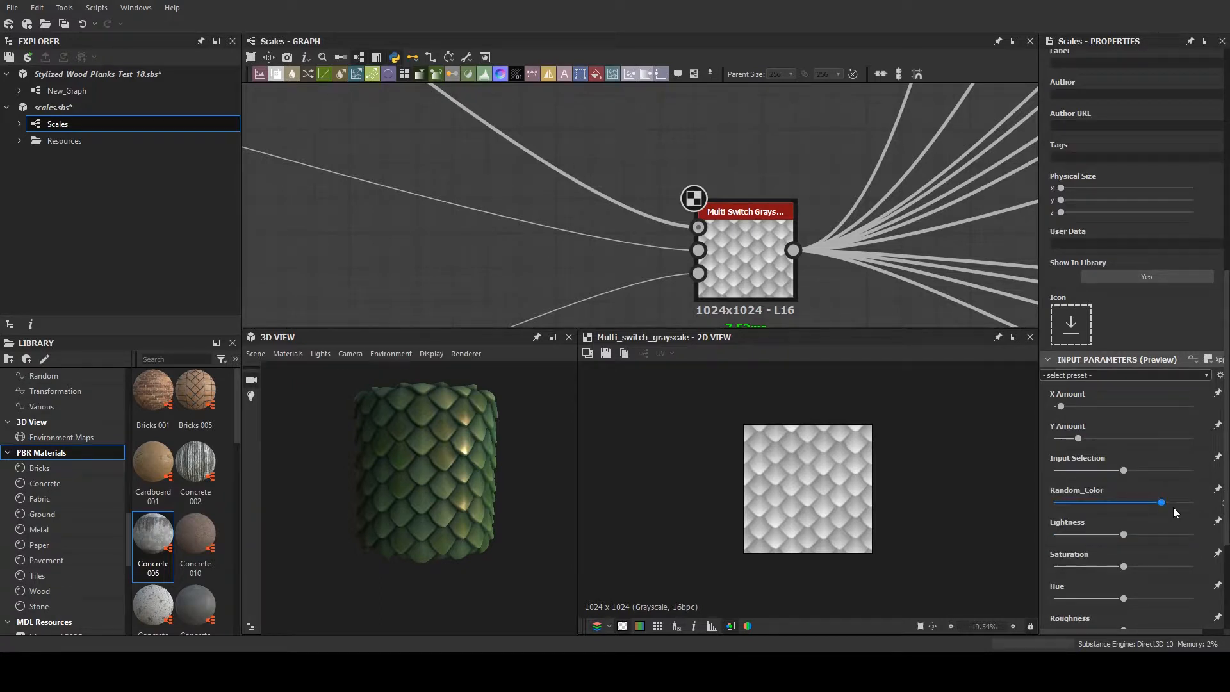
{"action": "scroll", "coordinate": [1174, 509], "scroll_direction": "down", "scroll_amount": 1}
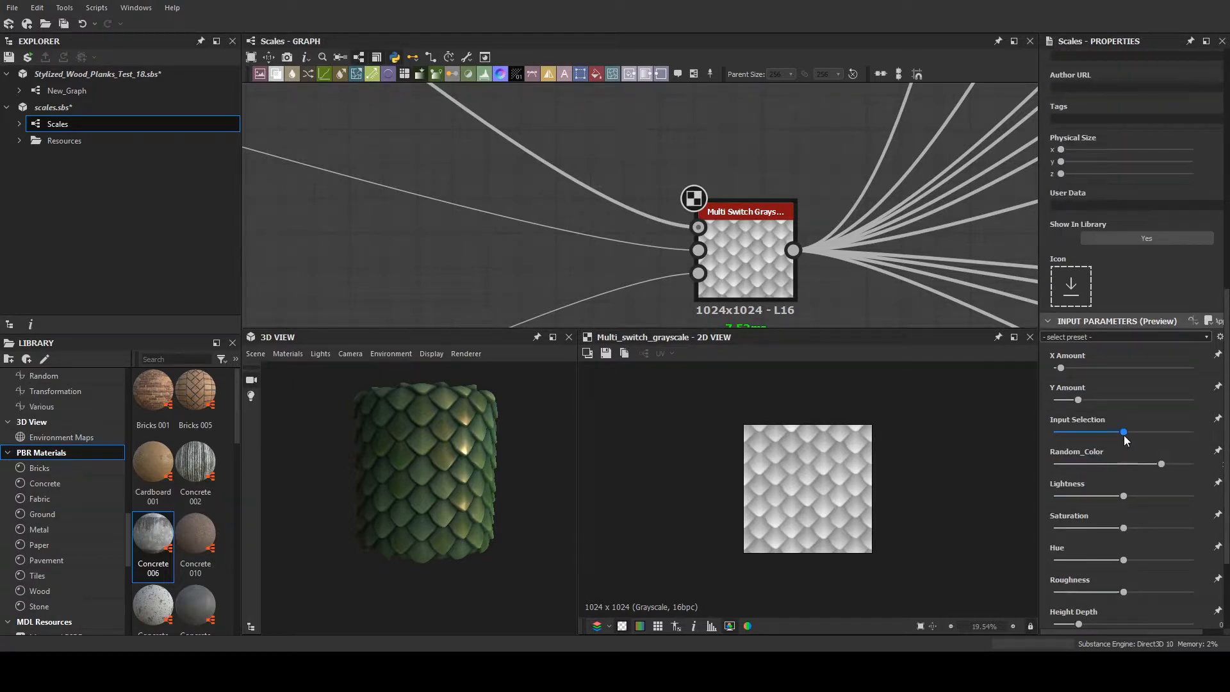
{"action": "left_click_drag", "start_coordinate": [1124, 432], "coordinate": [1177, 429]}
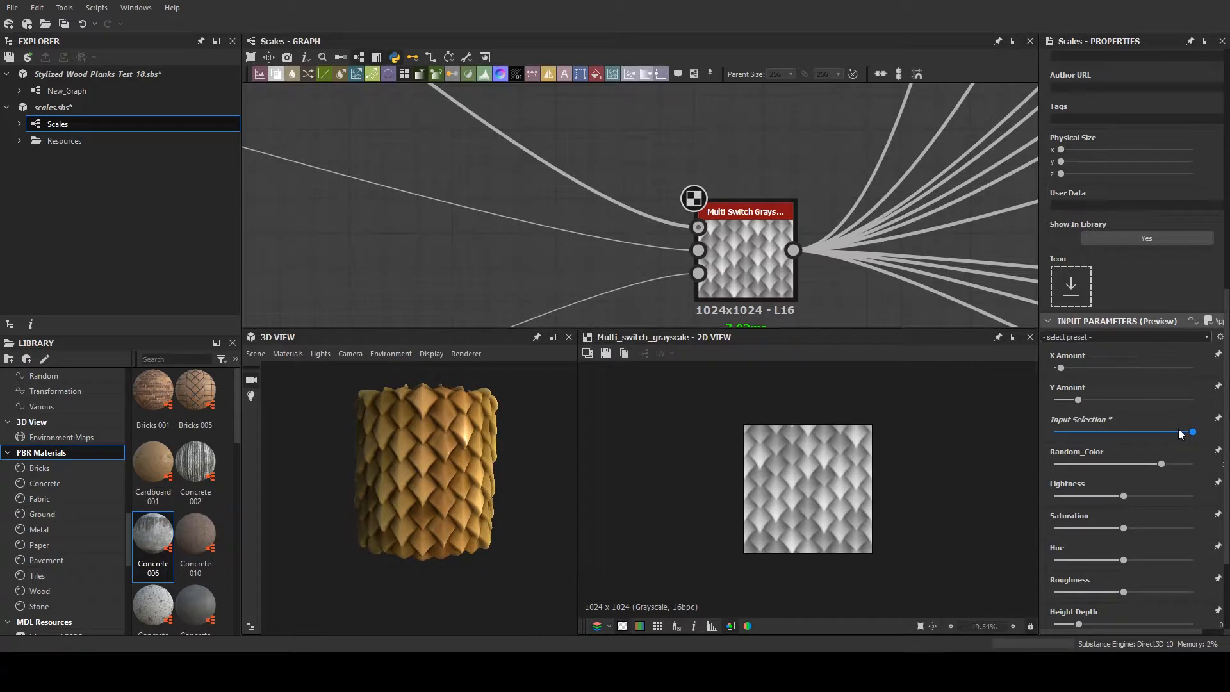
{"action": "scroll", "coordinate": [375, 429], "scroll_direction": "down", "scroll_amount": 2}
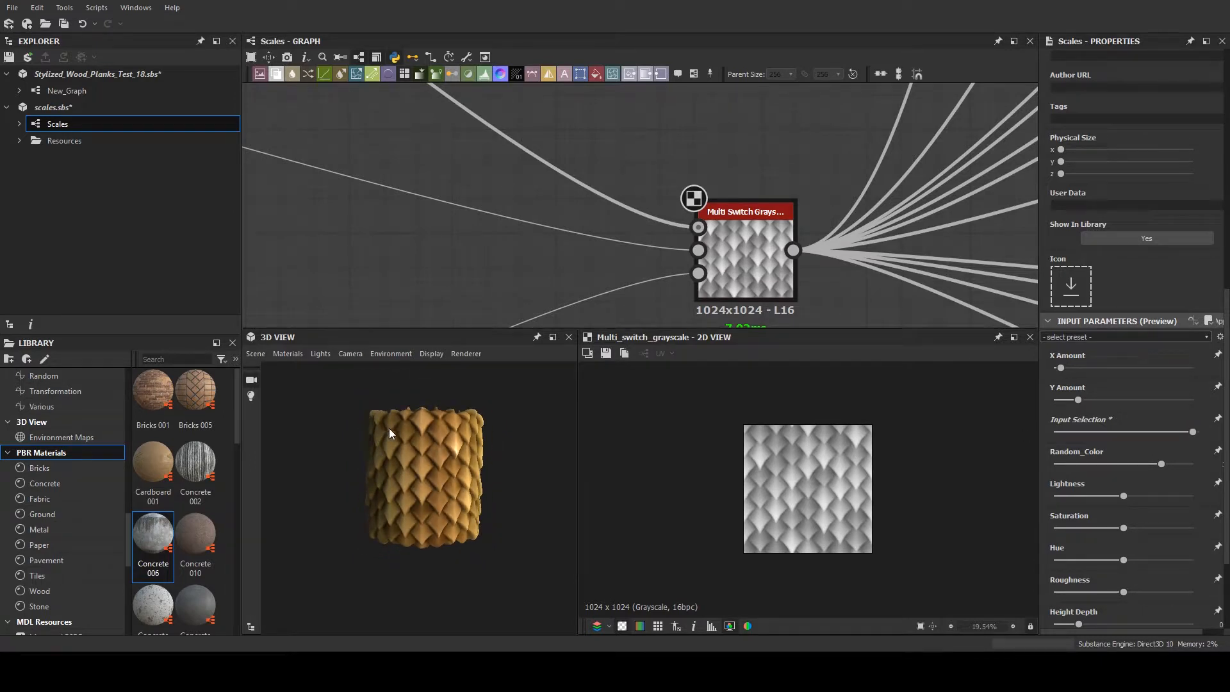
- Trace the Scales graph from the Multi Switch Grayscale node through its outgoing connections and back to the three scale branches
{"action": "left_click_drag", "start_coordinate": [389, 428], "coordinate": [413, 494]}
{"action": "scroll", "coordinate": [567, 274], "scroll_direction": "down", "scroll_amount": 3}
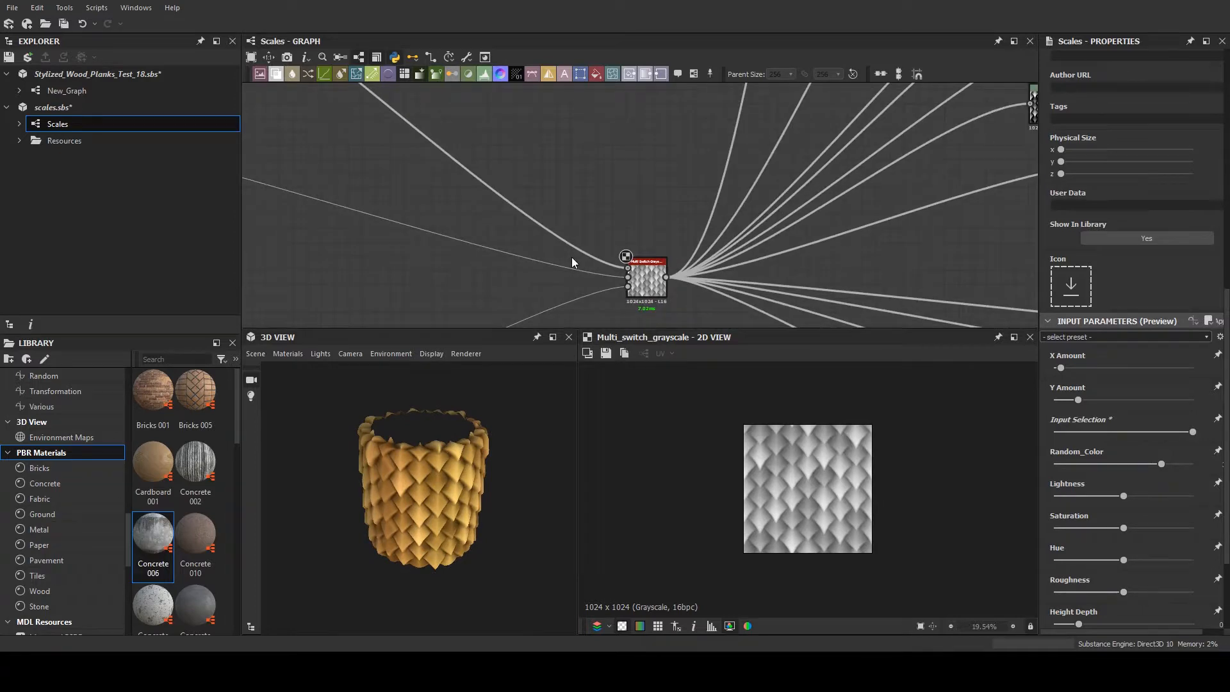
{"action": "scroll", "coordinate": [572, 247], "scroll_direction": "down", "scroll_amount": 2}
{"action": "middle_click_drag", "start_coordinate": [558, 237], "coordinate": [167, 240]}
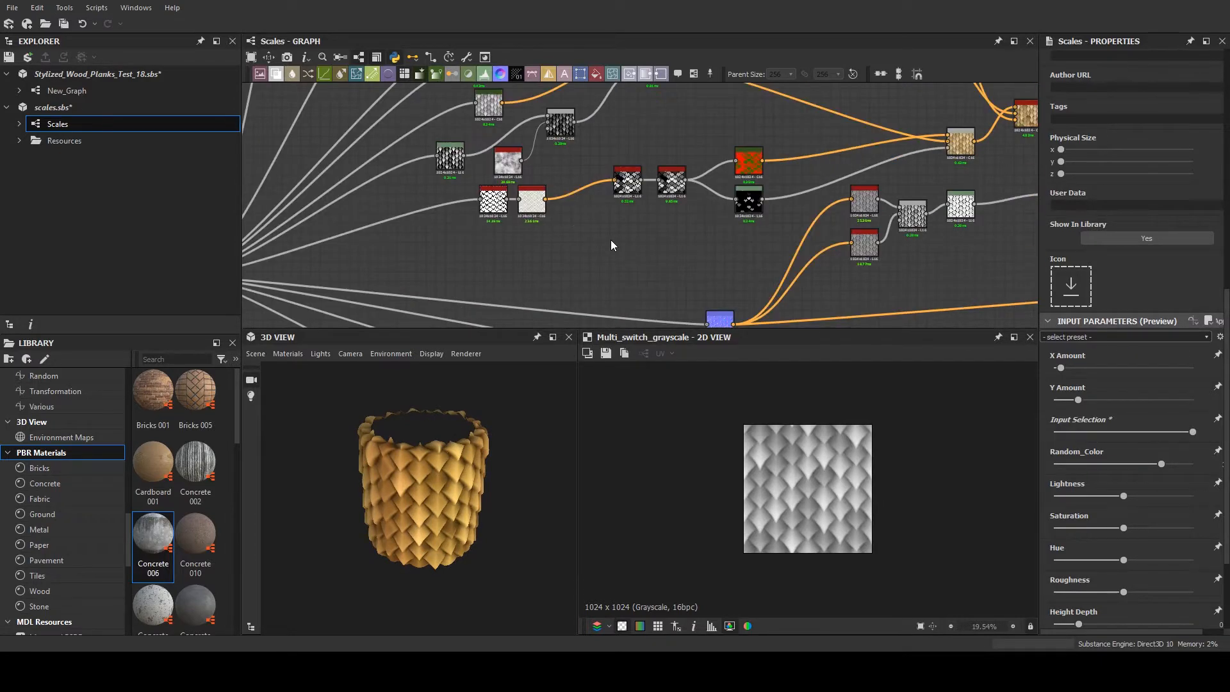
{"action": "scroll", "coordinate": [602, 239], "scroll_direction": "down", "scroll_amount": 4}
{"action": "middle_click_drag", "start_coordinate": [472, 210], "coordinate": [640, 229]}
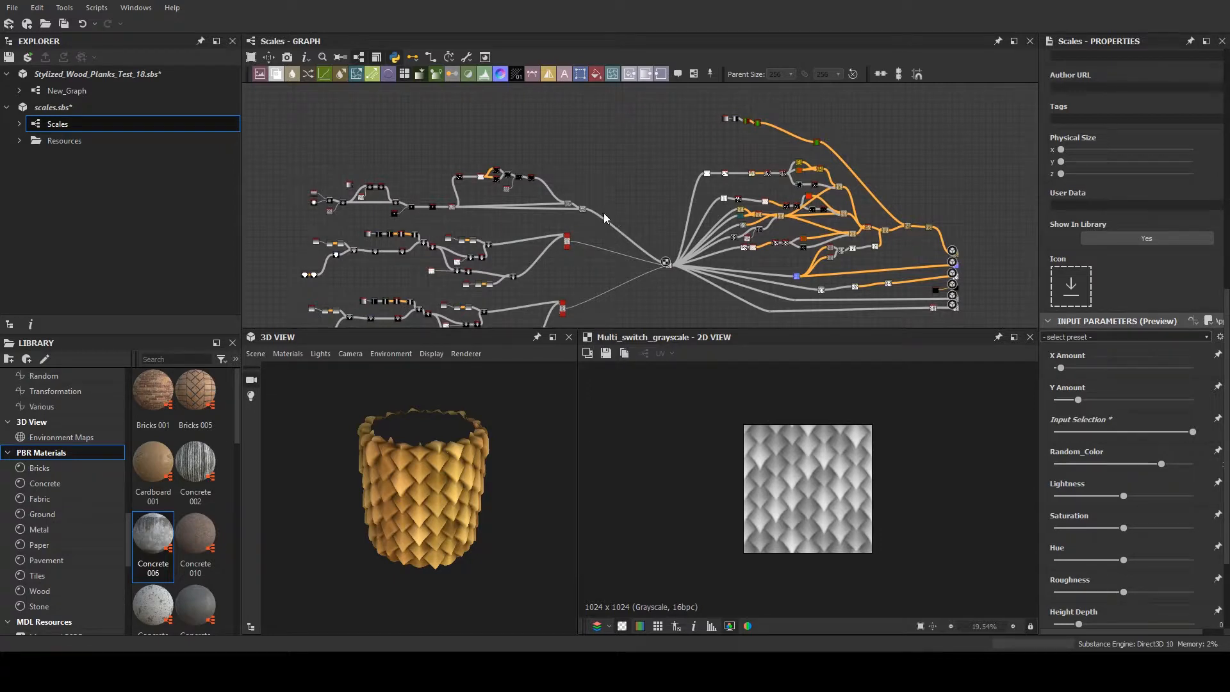
{"action": "scroll", "coordinate": [578, 199], "scroll_direction": "up", "scroll_amount": 4}
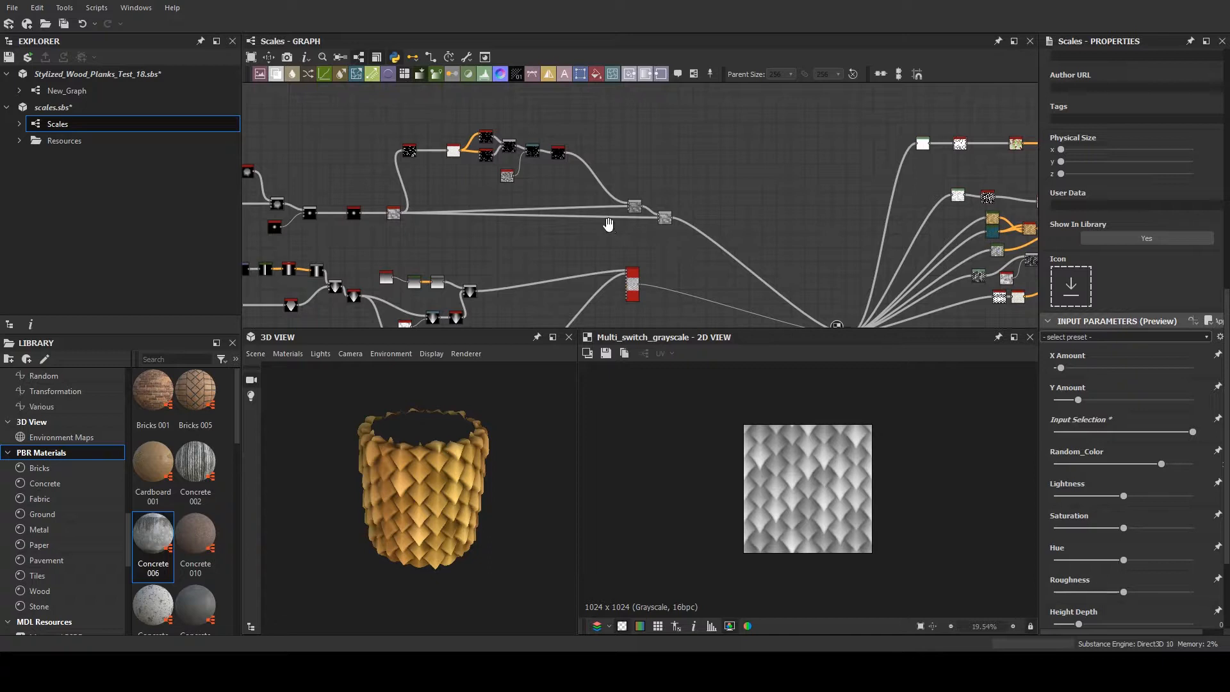
{"action": "scroll", "coordinate": [627, 225], "scroll_direction": "down", "scroll_amount": 3}
{"action": "middle_click_drag", "start_coordinate": [659, 228], "coordinate": [656, 185]}
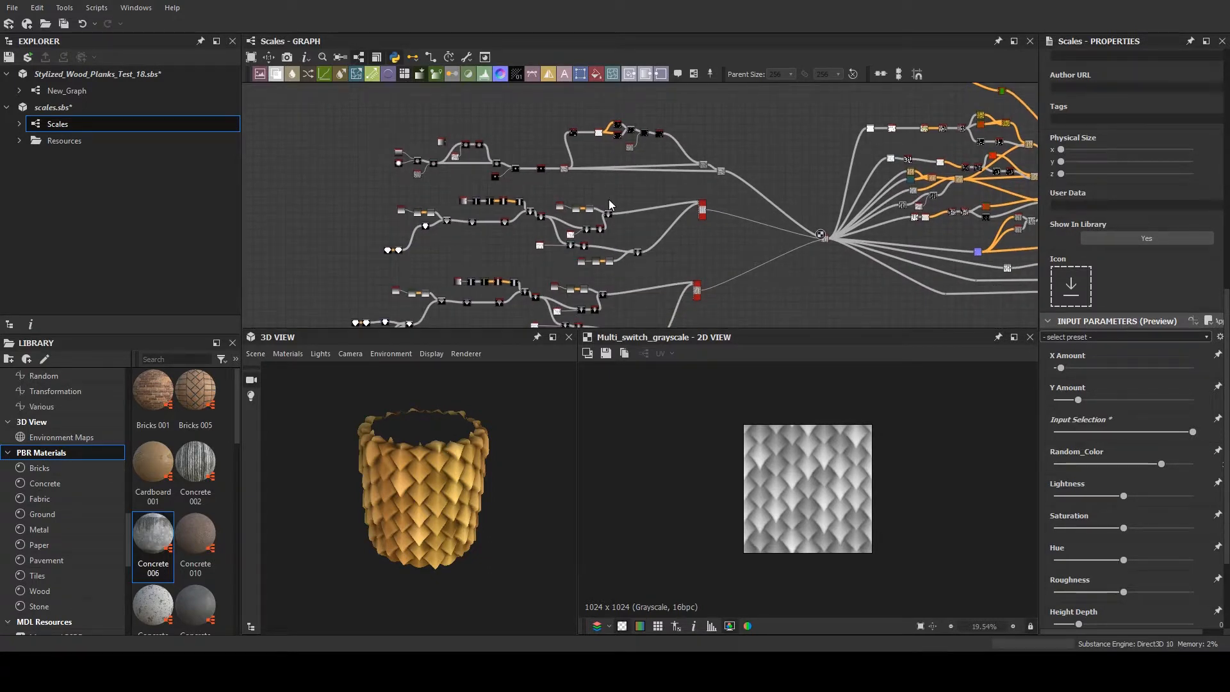
- Inspect the Bitmap, Grayscale Conversion, Transformation 2D, Shape and Blend nodes that start the lowest scale branch
{"action": "scroll", "coordinate": [609, 205], "scroll_direction": "up", "scroll_amount": 6}
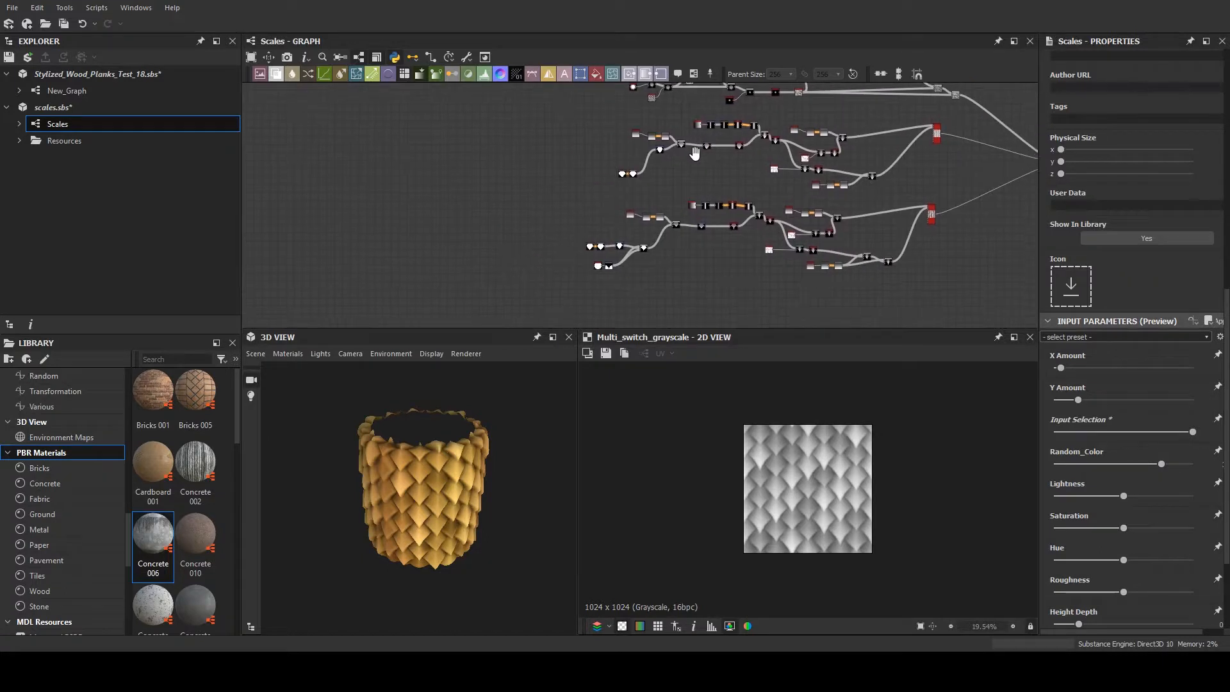
{"action": "scroll", "coordinate": [673, 211], "scroll_direction": "up", "scroll_amount": 5}
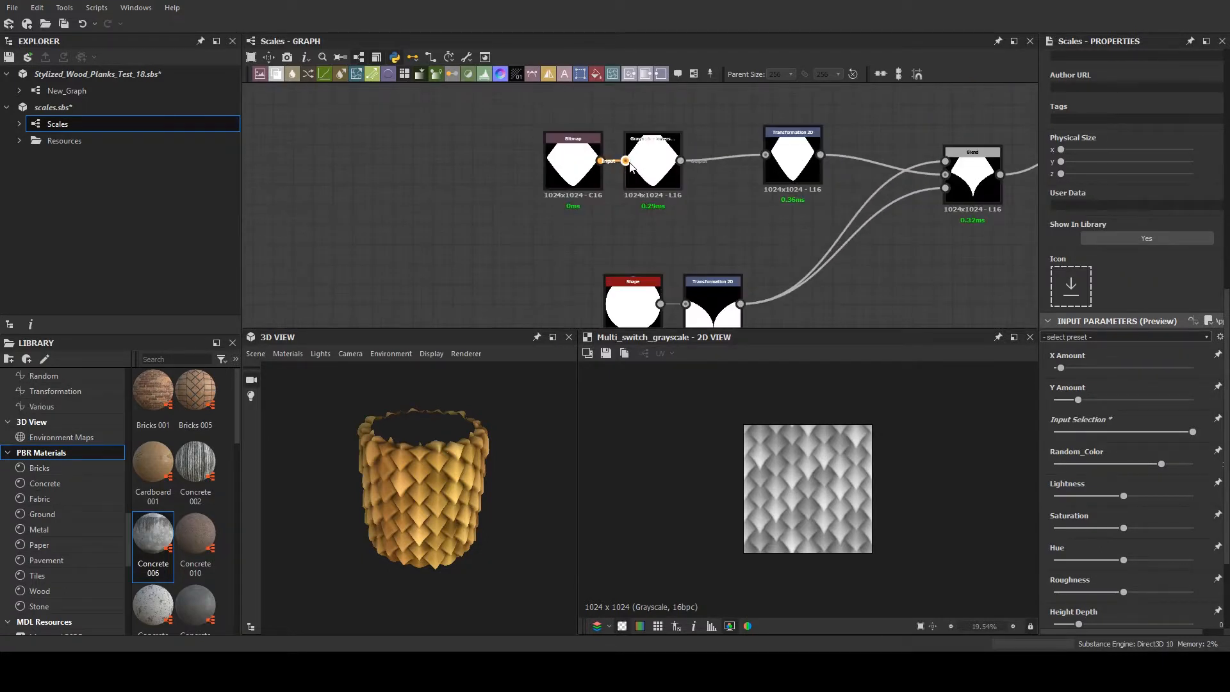
{"action": "middle_click_drag", "start_coordinate": [716, 187], "coordinate": [666, 189]}
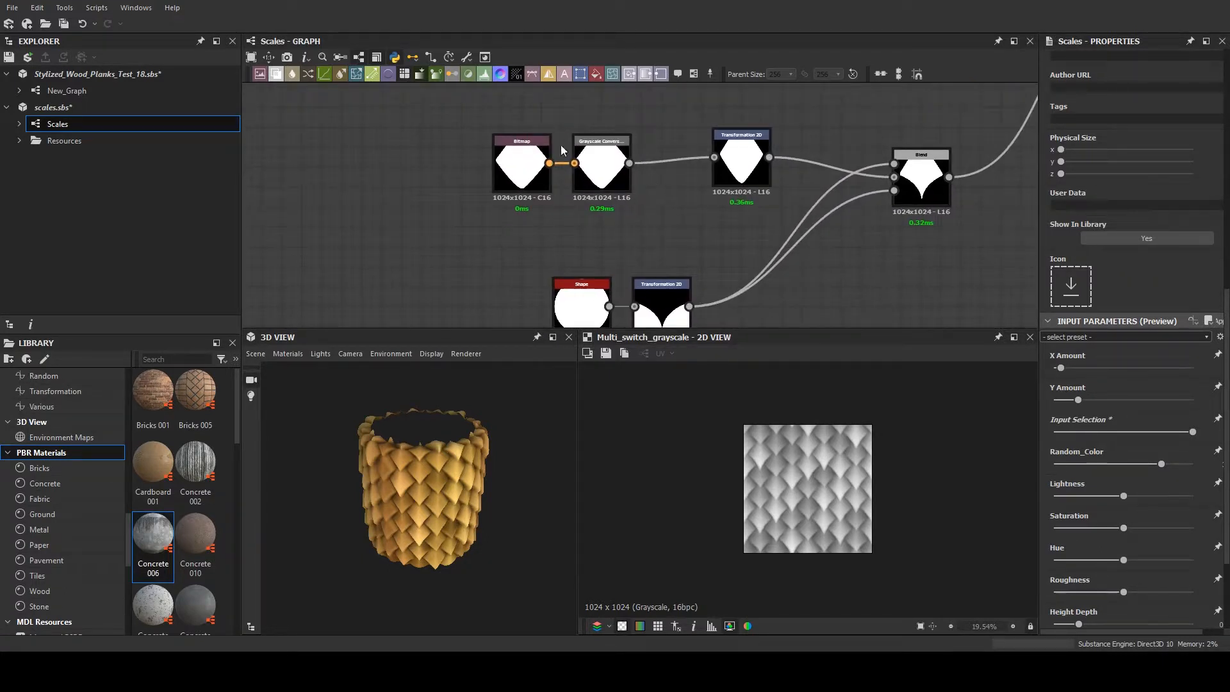
{"action": "scroll", "coordinate": [705, 192], "scroll_direction": "down", "scroll_amount": 8}
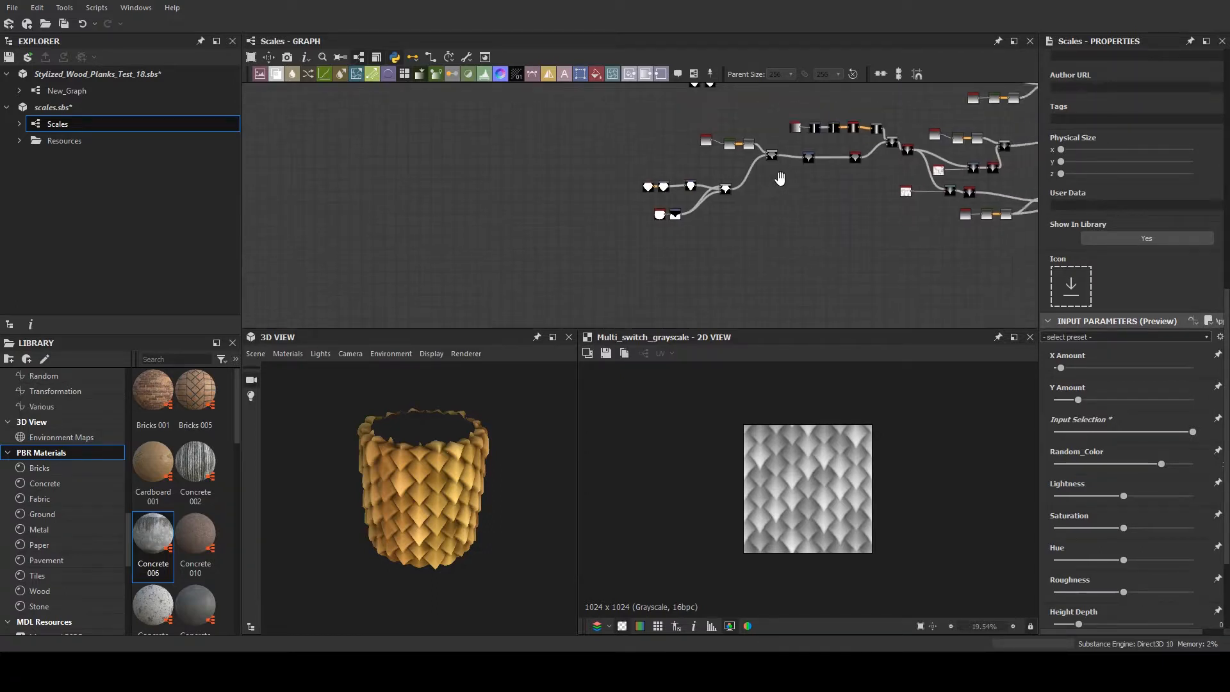
{"action": "middle_click_drag", "start_coordinate": [724, 203], "coordinate": [739, 236]}
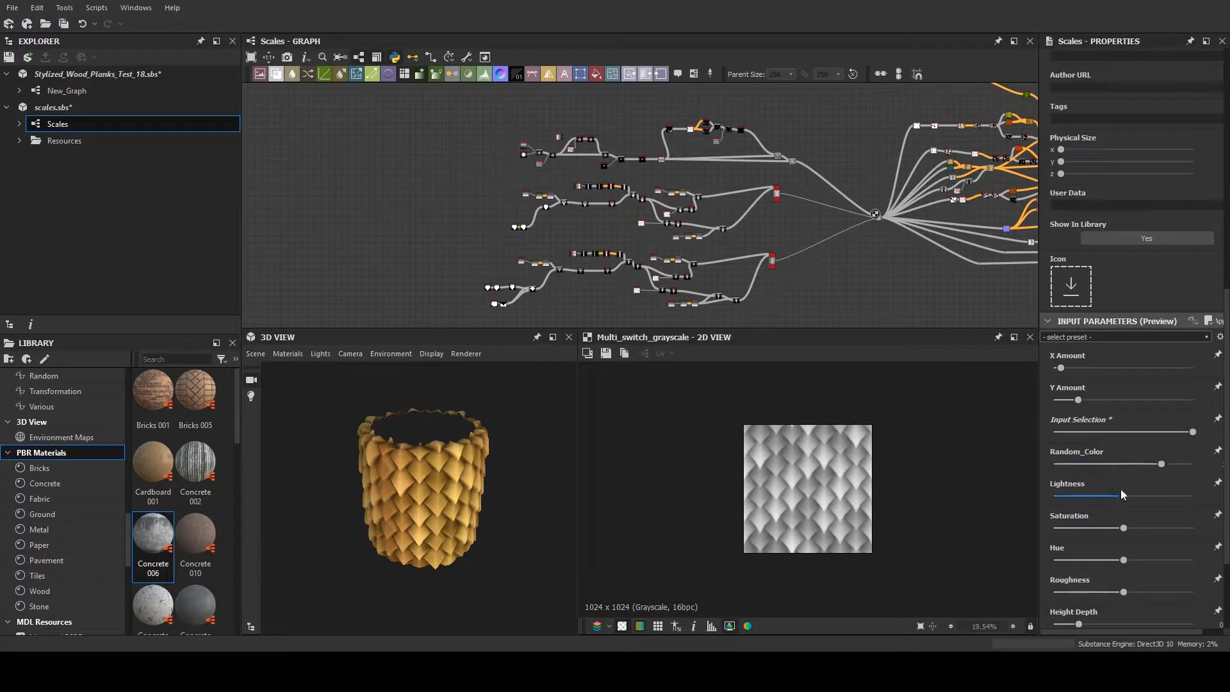
- Cycle Input Selection through its middle and minimum positions and return it to maximum, comparing the scale variations in 3D and 2D
{"action": "scroll", "coordinate": [1123, 389], "scroll_direction": "down", "scroll_amount": 2}
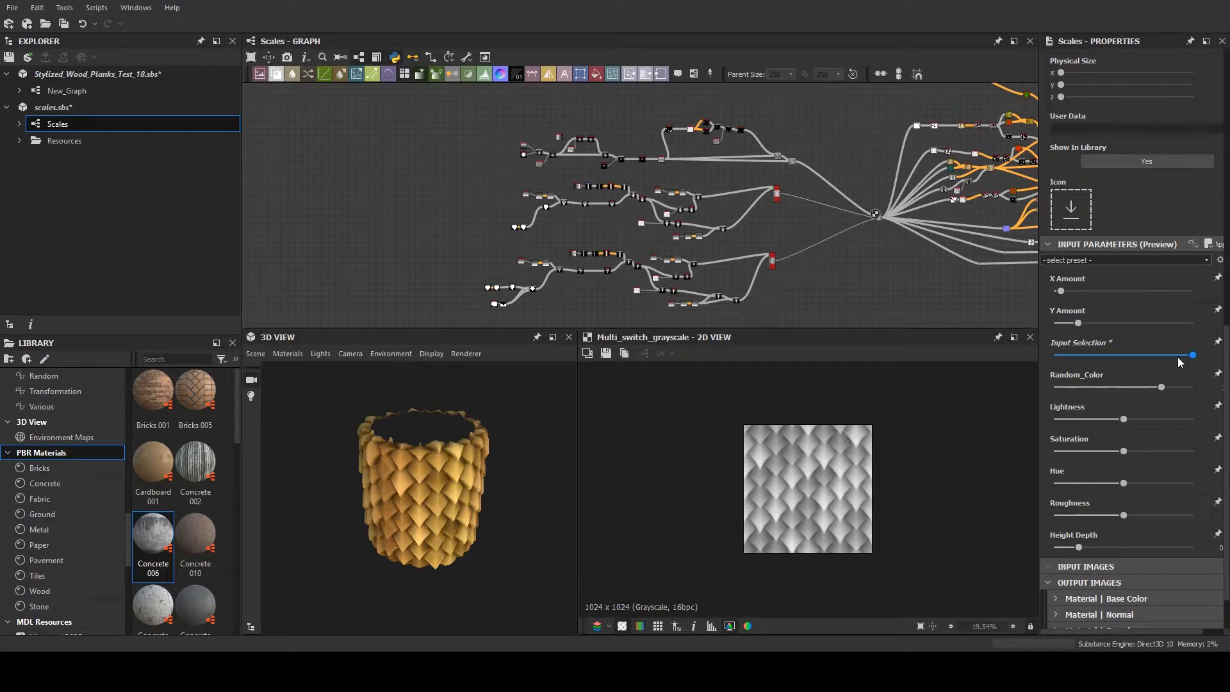
{"action": "key", "text": "ctrl+z"}
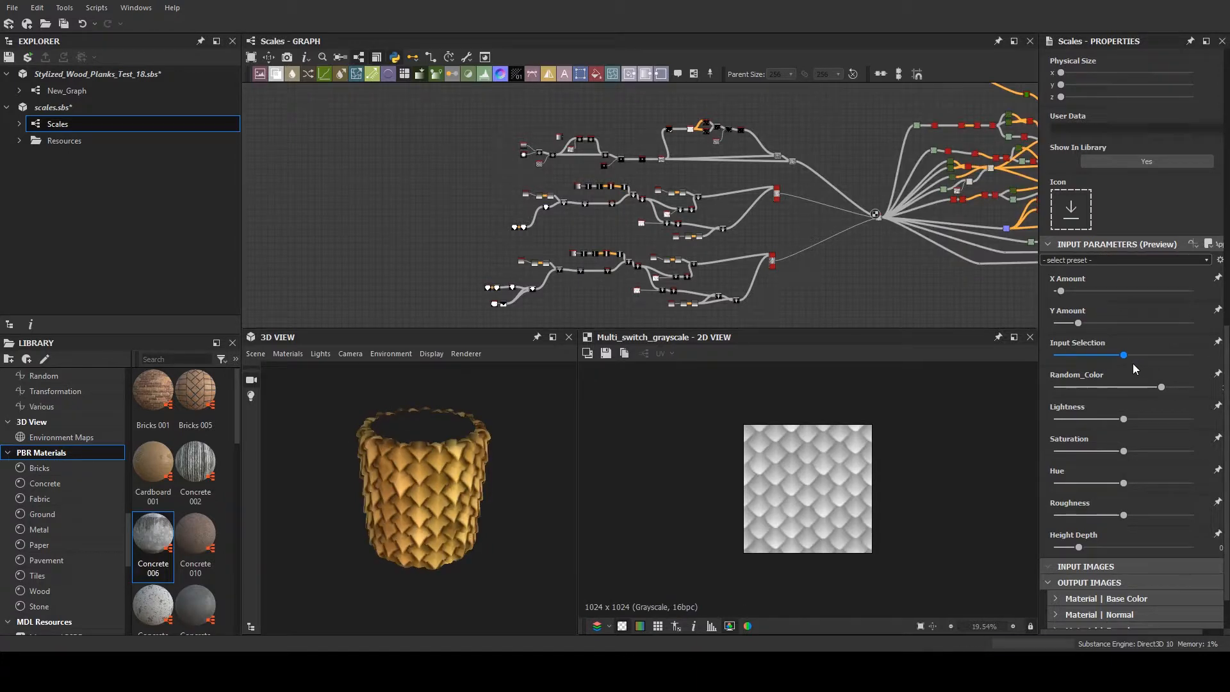
{"action": "left_click_drag", "start_coordinate": [1132, 363], "coordinate": [1029, 359]}
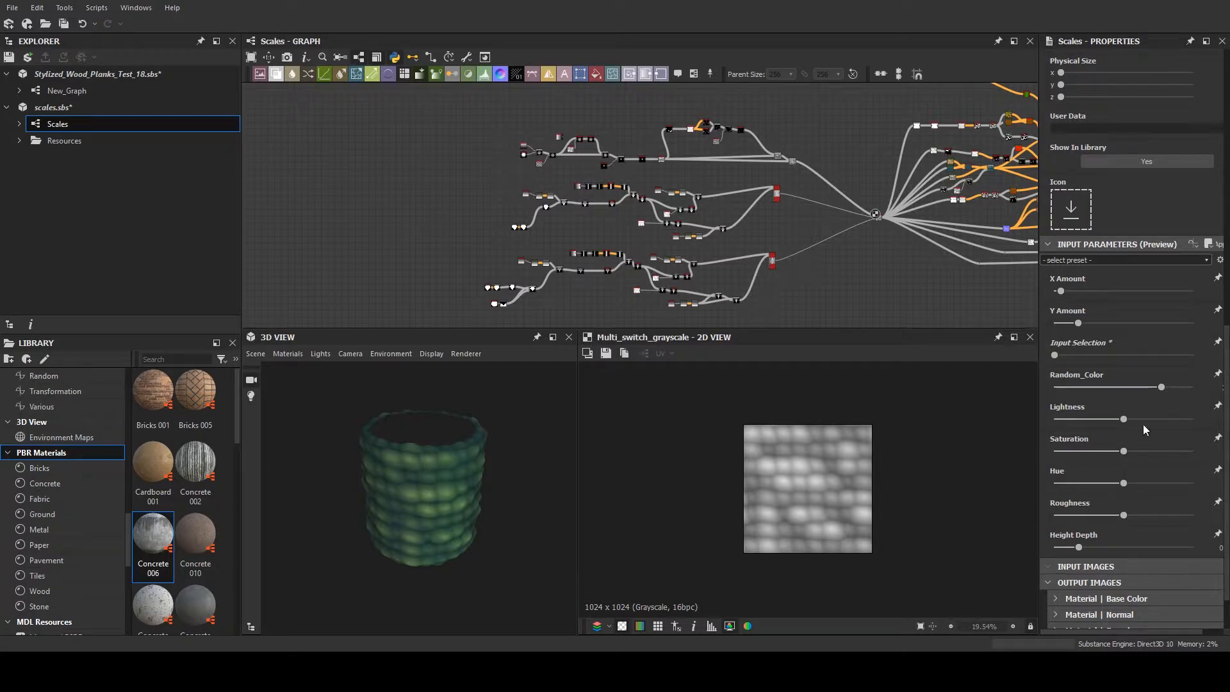
{"action": "left_click_drag", "start_coordinate": [1058, 356], "coordinate": [1096, 349]}
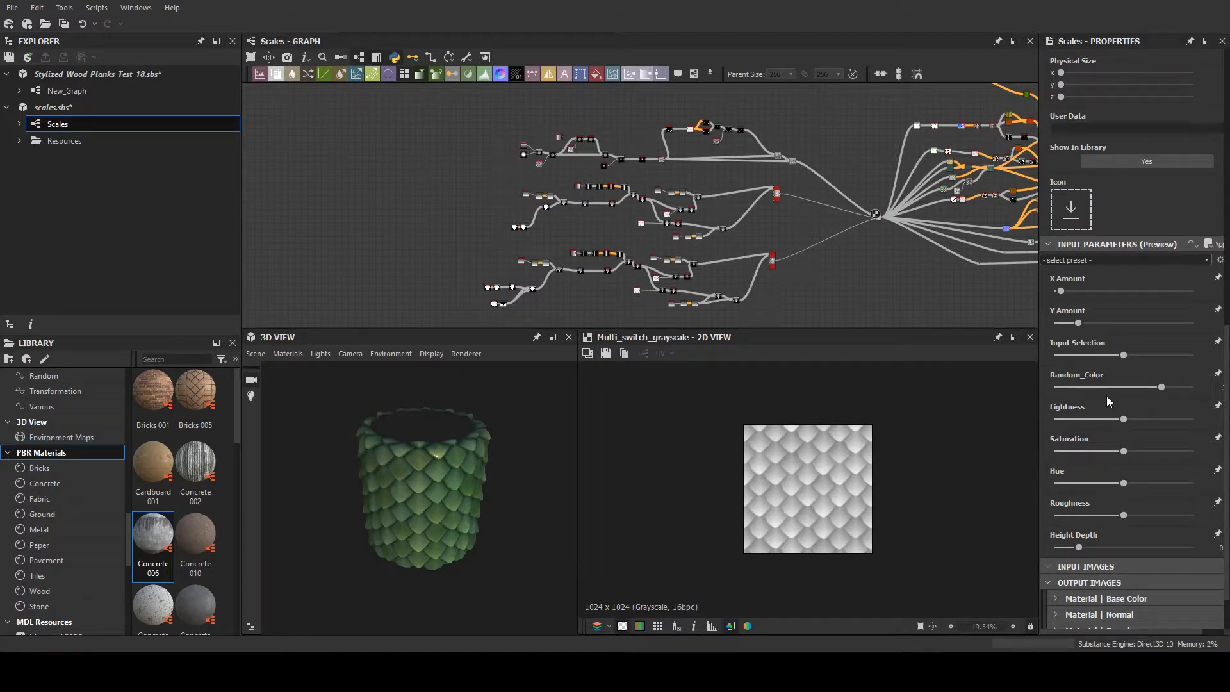
{"action": "left_click_drag", "start_coordinate": [1123, 356], "coordinate": [1192, 354]}
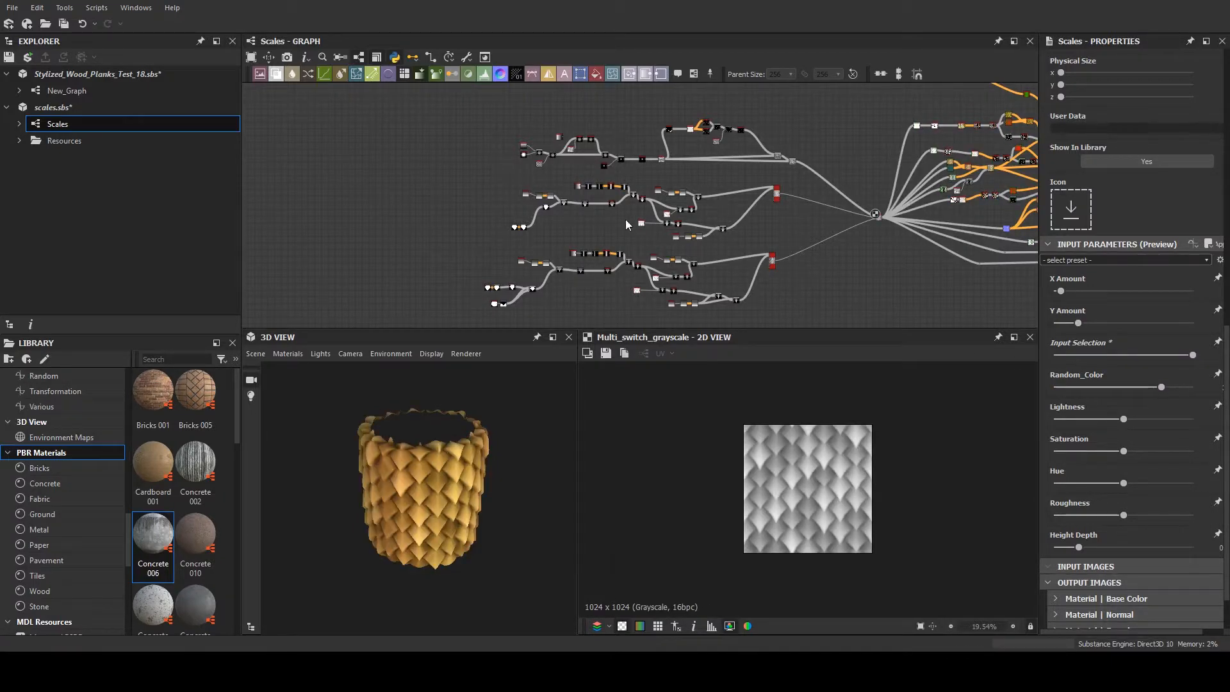
- Follow the lowest scale branch back through its Blur HQ Grayscale and Transformation 2D nodes to the gradient blend
{"action": "scroll", "coordinate": [640, 224], "scroll_direction": "up", "scroll_amount": 3}
{"action": "middle_click_drag", "start_coordinate": [653, 243], "coordinate": [607, 229]}
{"action": "scroll", "coordinate": [616, 155], "scroll_direction": "down", "scroll_amount": 2}
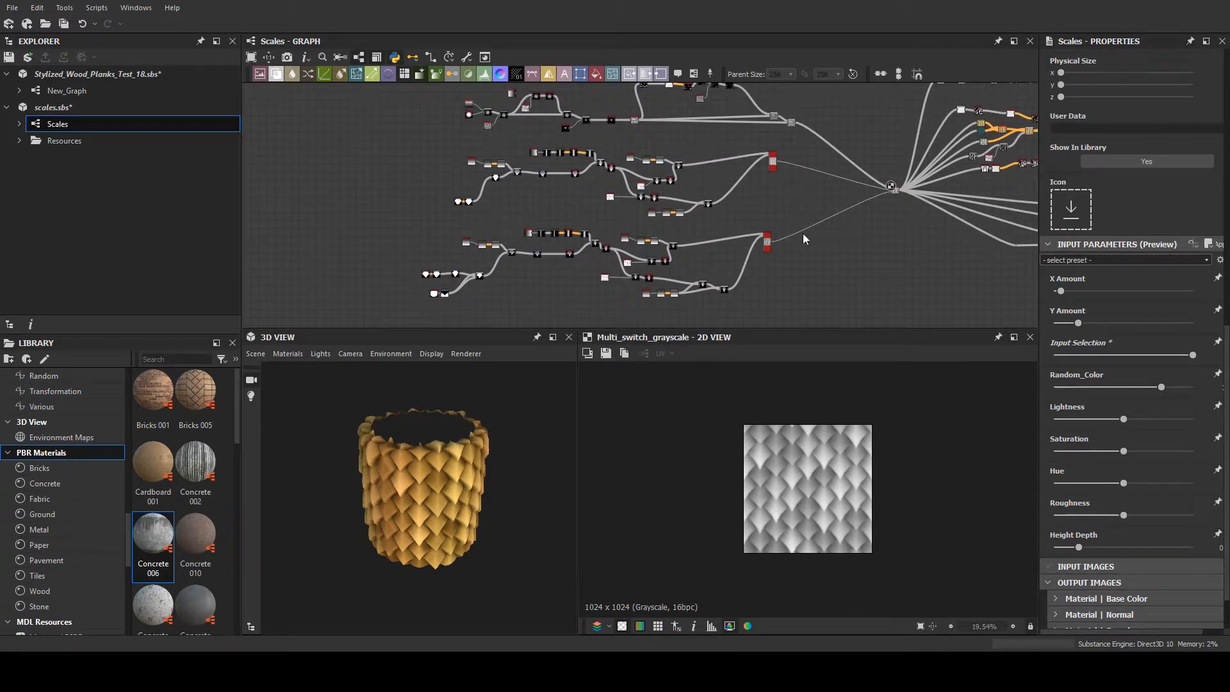
{"action": "scroll", "coordinate": [594, 178], "scroll_direction": "up", "scroll_amount": 6}
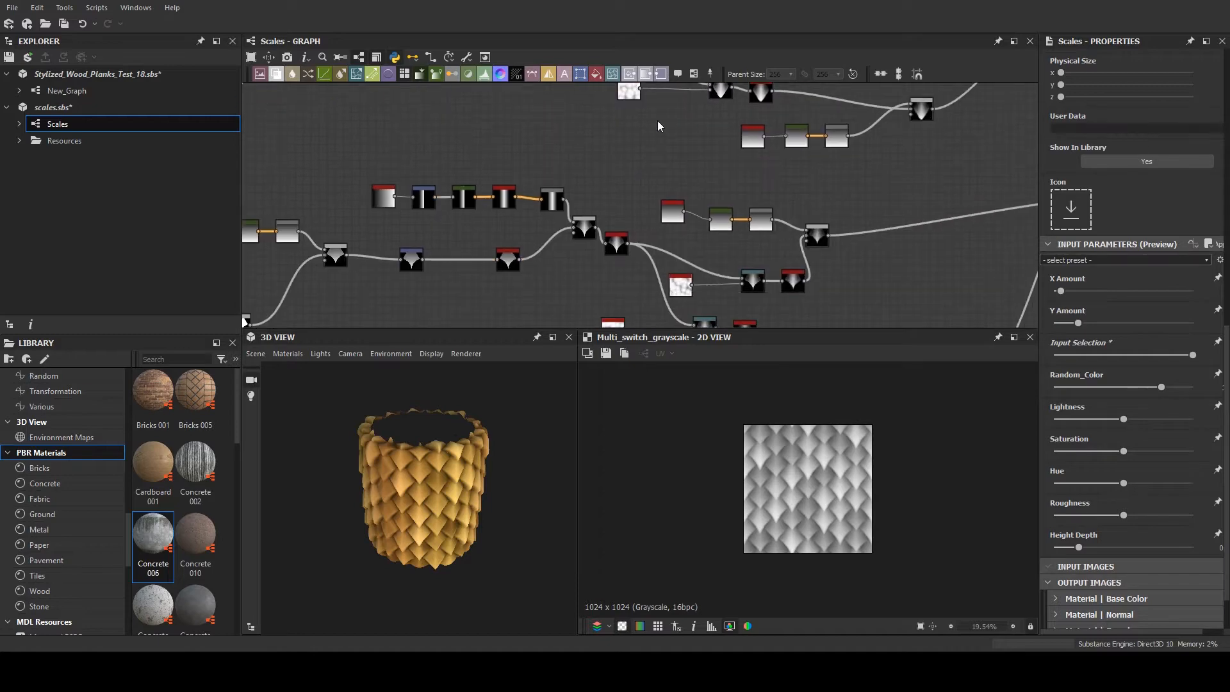
{"action": "scroll", "coordinate": [629, 187], "scroll_direction": "up", "scroll_amount": 3}
{"action": "middle_click_drag", "start_coordinate": [755, 181], "coordinate": [877, 106]}
{"action": "middle_click_drag", "start_coordinate": [525, 217], "coordinate": [773, 149]}
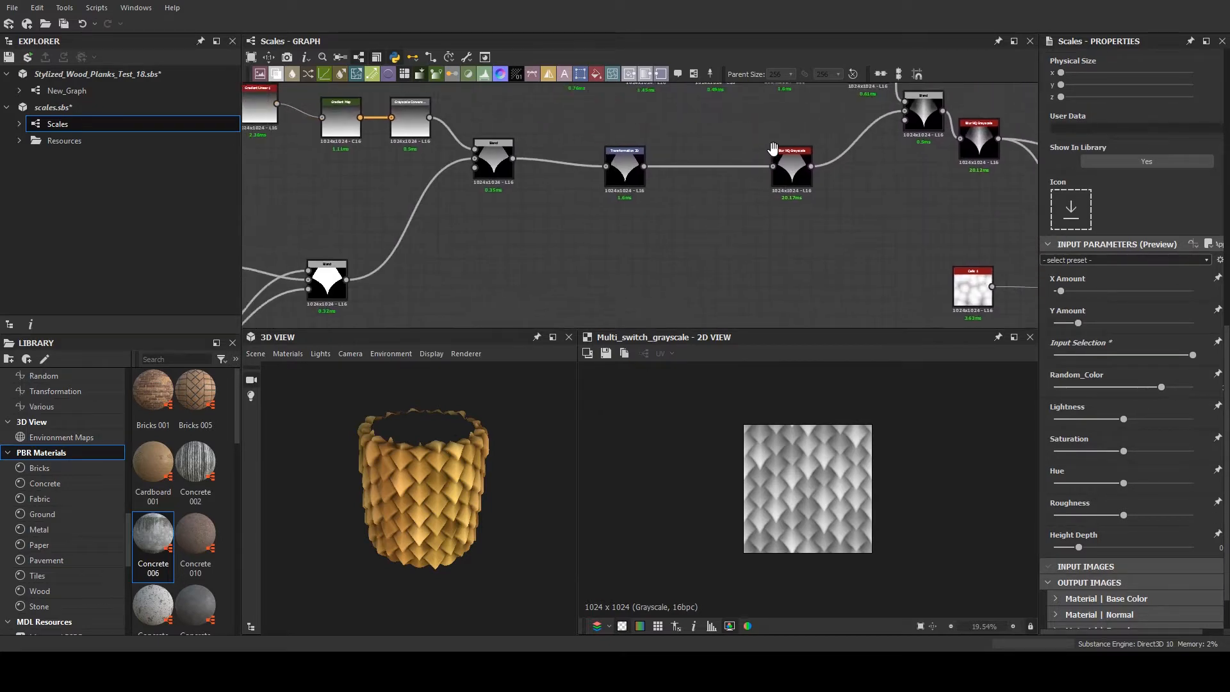
{"action": "left_click_drag", "start_coordinate": [773, 148], "coordinate": [806, 140]}
- Examine how the Bitmap shape and the transformed Shape node are blended into the pointed scale, and compare with the middle branch
{"action": "scroll", "coordinate": [595, 160], "scroll_direction": "up", "scroll_amount": 2}
{"action": "scroll", "coordinate": [596, 160], "scroll_direction": "down", "scroll_amount": 6}
{"action": "middle_click_drag", "start_coordinate": [537, 183], "coordinate": [606, 164]}
{"action": "scroll", "coordinate": [410, 199], "scroll_direction": "up", "scroll_amount": 5}
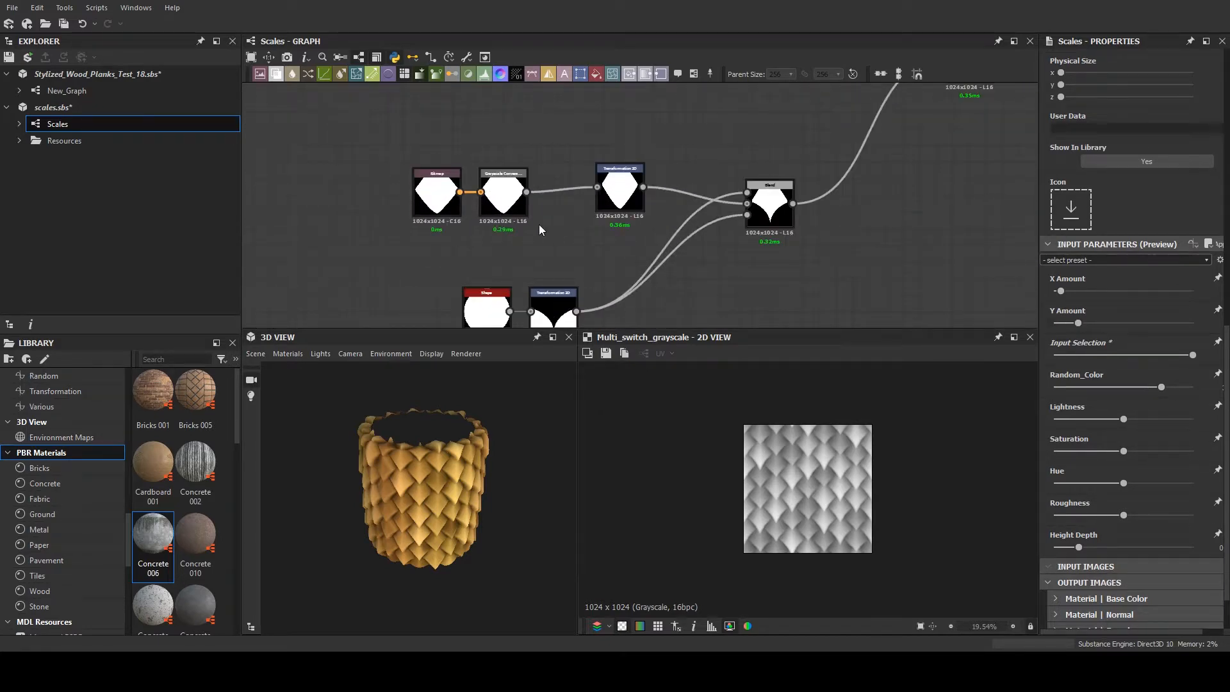
{"action": "middle_click_drag", "start_coordinate": [501, 239], "coordinate": [450, 197]}
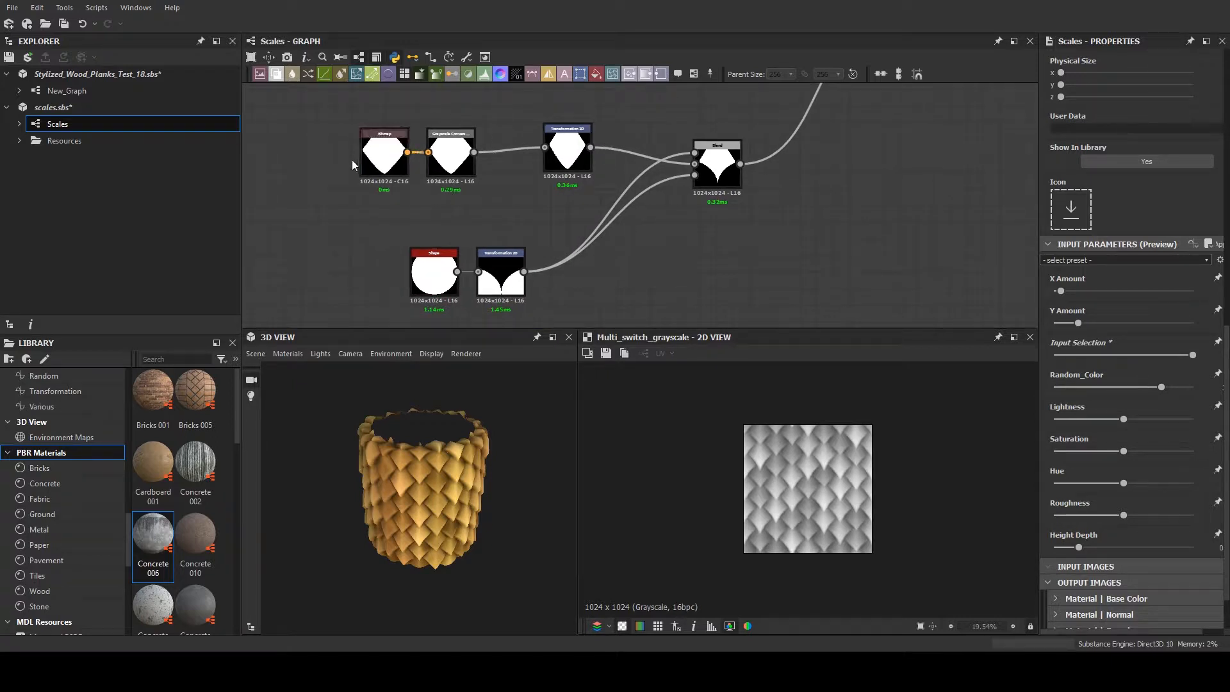
{"action": "scroll", "coordinate": [349, 158], "scroll_direction": "up", "scroll_amount": 2}
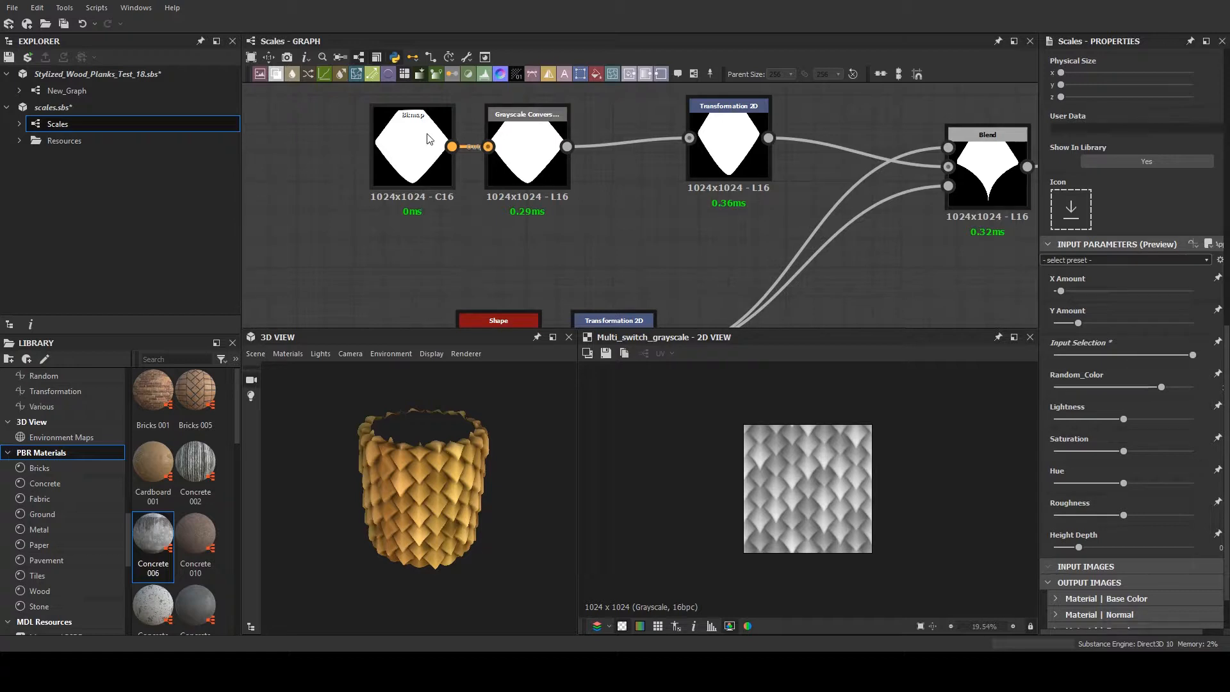
{"action": "scroll", "coordinate": [428, 131], "scroll_direction": "down", "scroll_amount": 1}
{"action": "scroll", "coordinate": [429, 132], "scroll_direction": "down", "scroll_amount": 1}
{"action": "scroll", "coordinate": [425, 136], "scroll_direction": "up", "scroll_amount": 1}
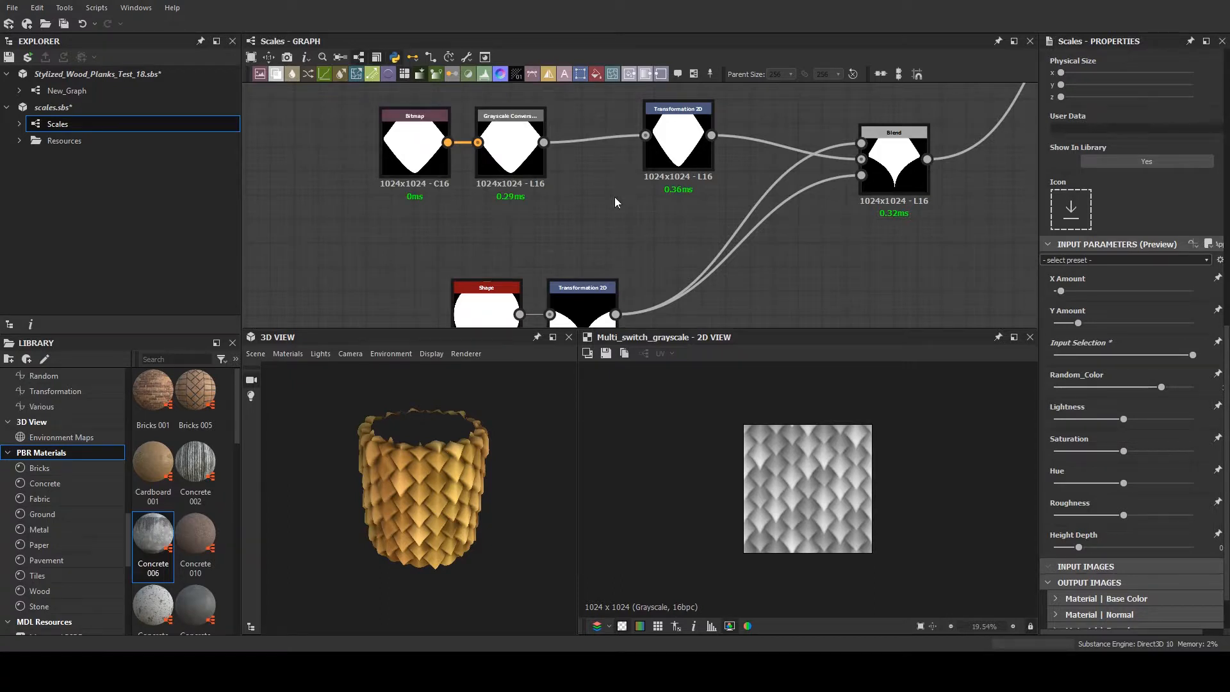
{"action": "scroll", "coordinate": [584, 196], "scroll_direction": "down", "scroll_amount": 2}
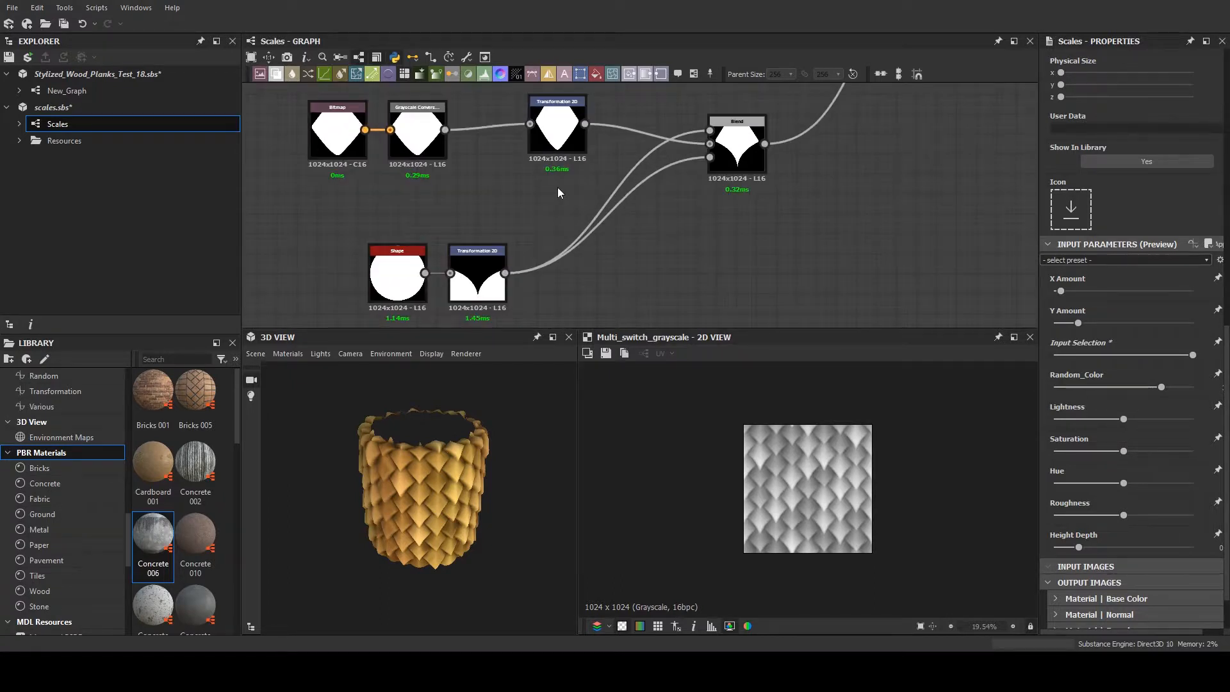
{"action": "scroll", "coordinate": [558, 192], "scroll_direction": "down", "scroll_amount": 3}
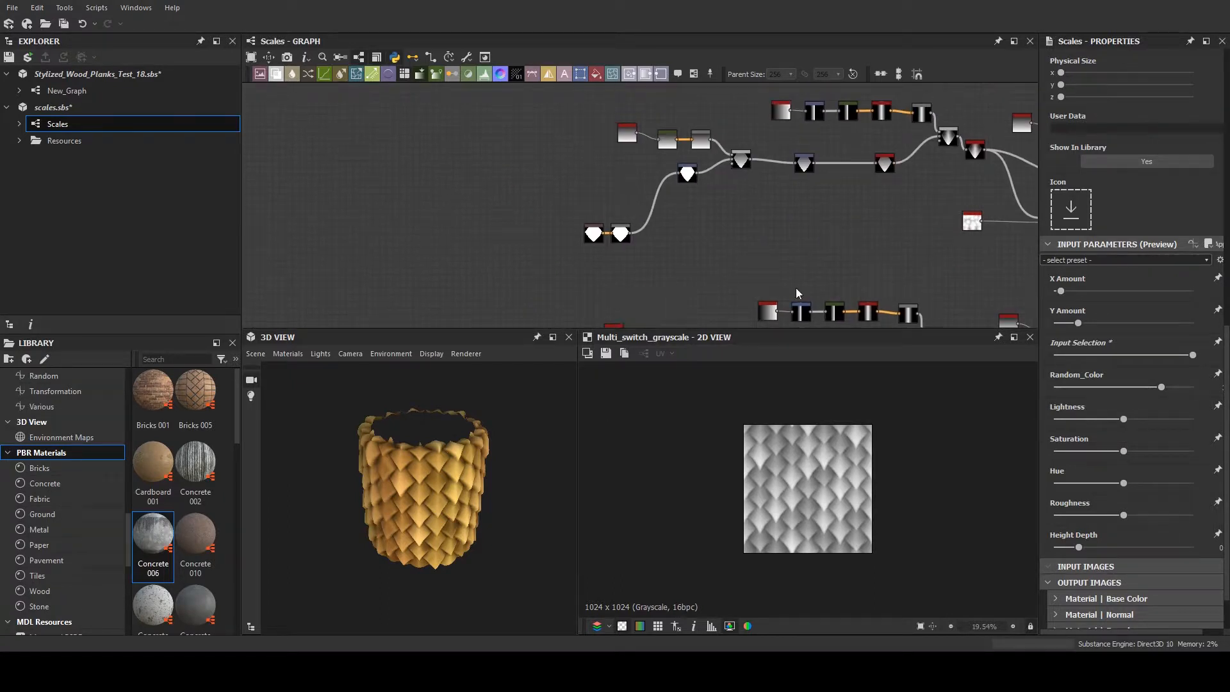
- Set Input Selection to its middle position and revisit the lowest branch's Bitmap and Shape nodes
{"action": "left_click_drag", "start_coordinate": [1192, 355], "coordinate": [1130, 357]}
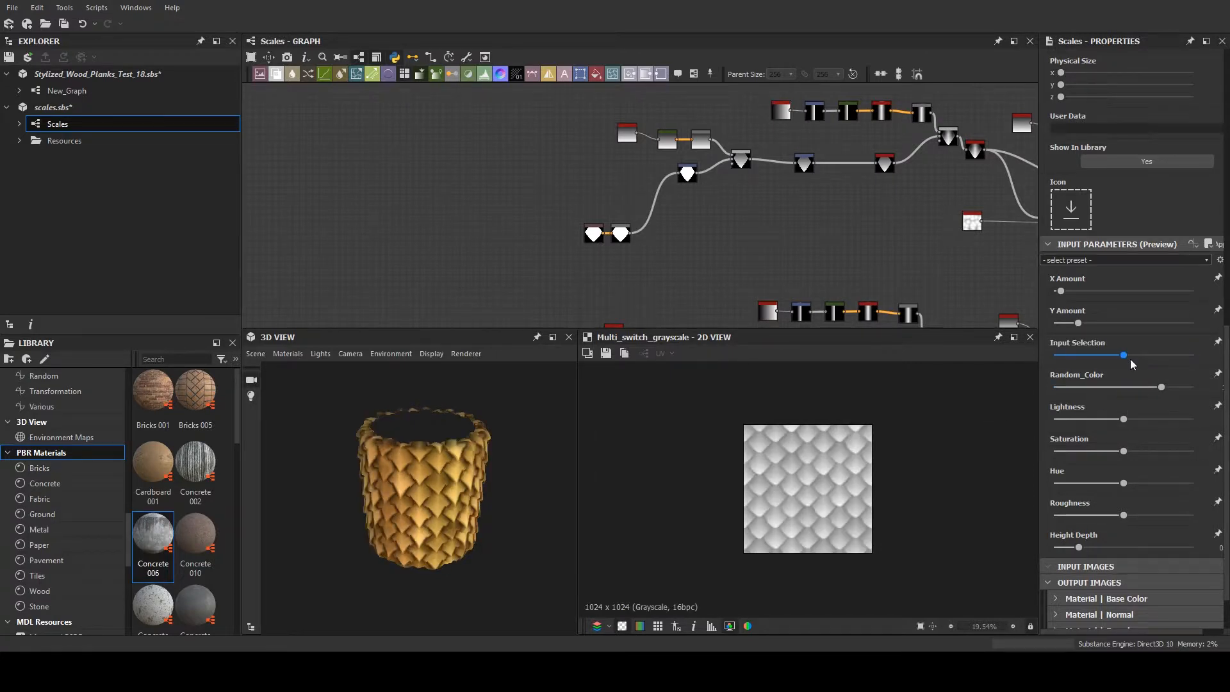
{"action": "middle_click_drag", "start_coordinate": [653, 252], "coordinate": [621, 146]}
{"action": "scroll", "coordinate": [609, 227], "scroll_direction": "up", "scroll_amount": 1}
{"action": "scroll", "coordinate": [610, 229], "scroll_direction": "up", "scroll_amount": 1}
{"action": "middle_click_drag", "start_coordinate": [612, 248], "coordinate": [608, 108]}
{"action": "scroll", "coordinate": [581, 230], "scroll_direction": "up", "scroll_amount": 2}
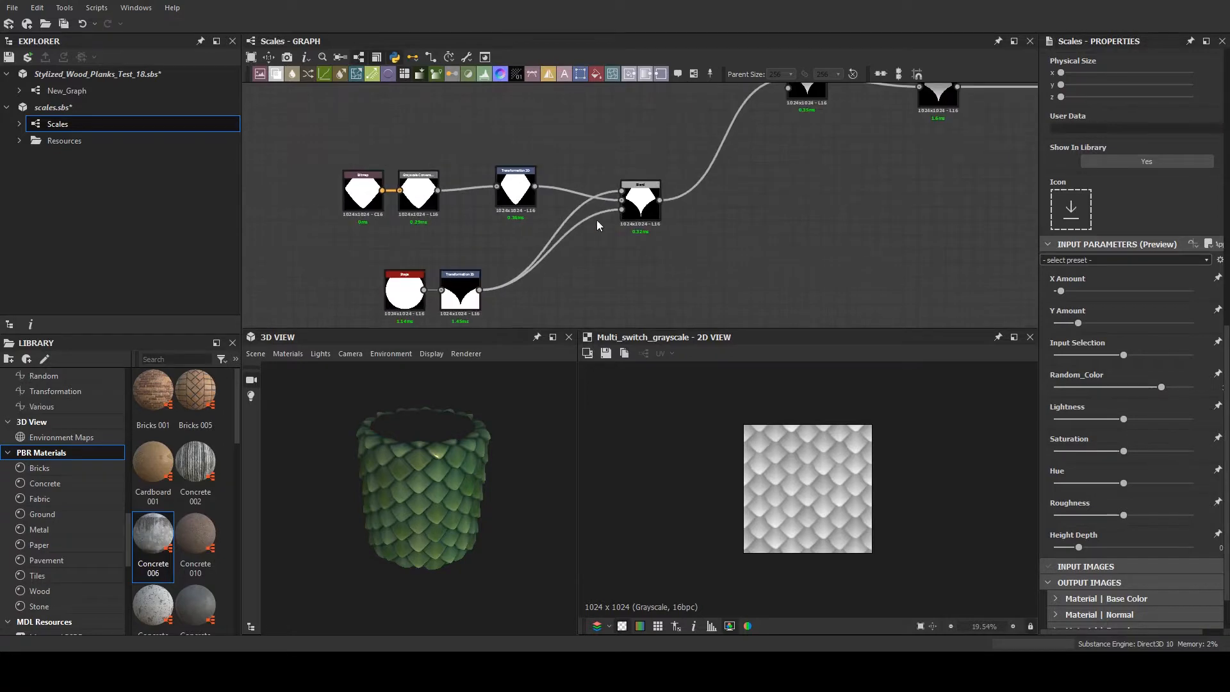
- Follow the pointed scale shape through its transform and blur to the Blend with the mirrored gradient
{"action": "middle_click_drag", "start_coordinate": [682, 235], "coordinate": [551, 285]}
{"action": "middle_click_drag", "start_coordinate": [824, 195], "coordinate": [568, 223]}
{"action": "left_click_drag", "start_coordinate": [740, 212], "coordinate": [615, 248]}
{"action": "scroll", "coordinate": [658, 221], "scroll_direction": "down", "scroll_amount": 2}
{"action": "scroll", "coordinate": [648, 172], "scroll_direction": "up", "scroll_amount": 2}
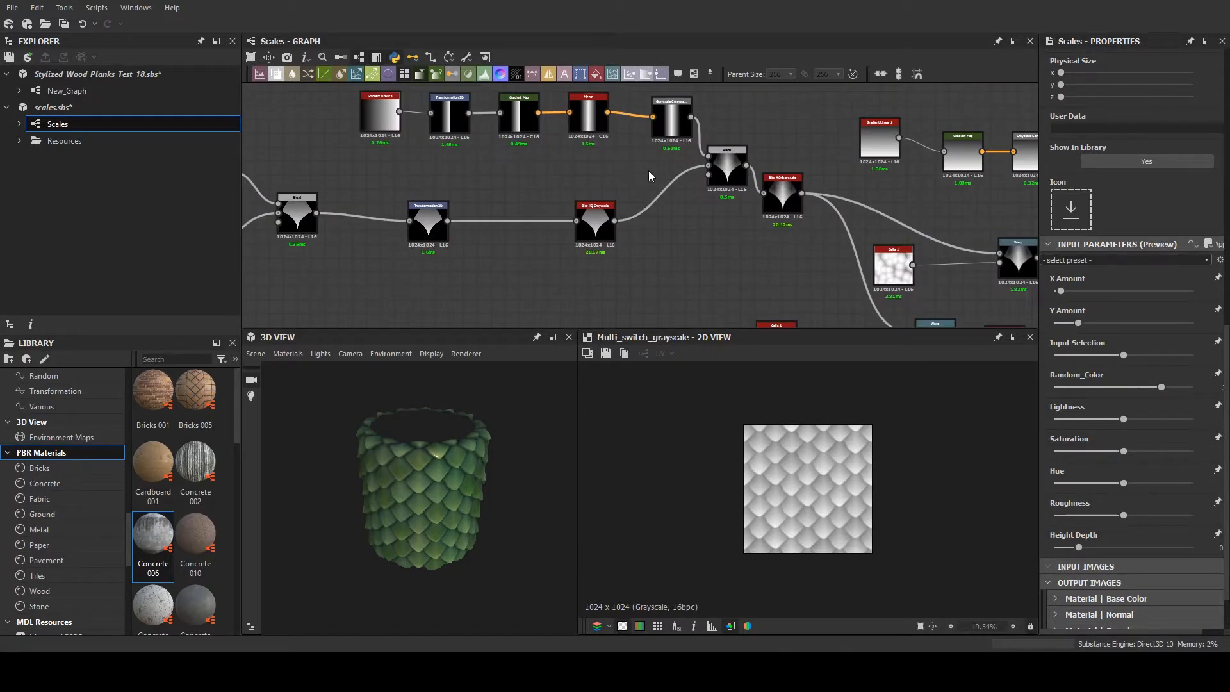
{"action": "middle_click_drag", "start_coordinate": [648, 163], "coordinate": [650, 239]}
{"action": "scroll", "coordinate": [650, 239], "scroll_direction": "down", "scroll_amount": 1}
{"action": "scroll", "coordinate": [667, 225], "scroll_direction": "up", "scroll_amount": 4}
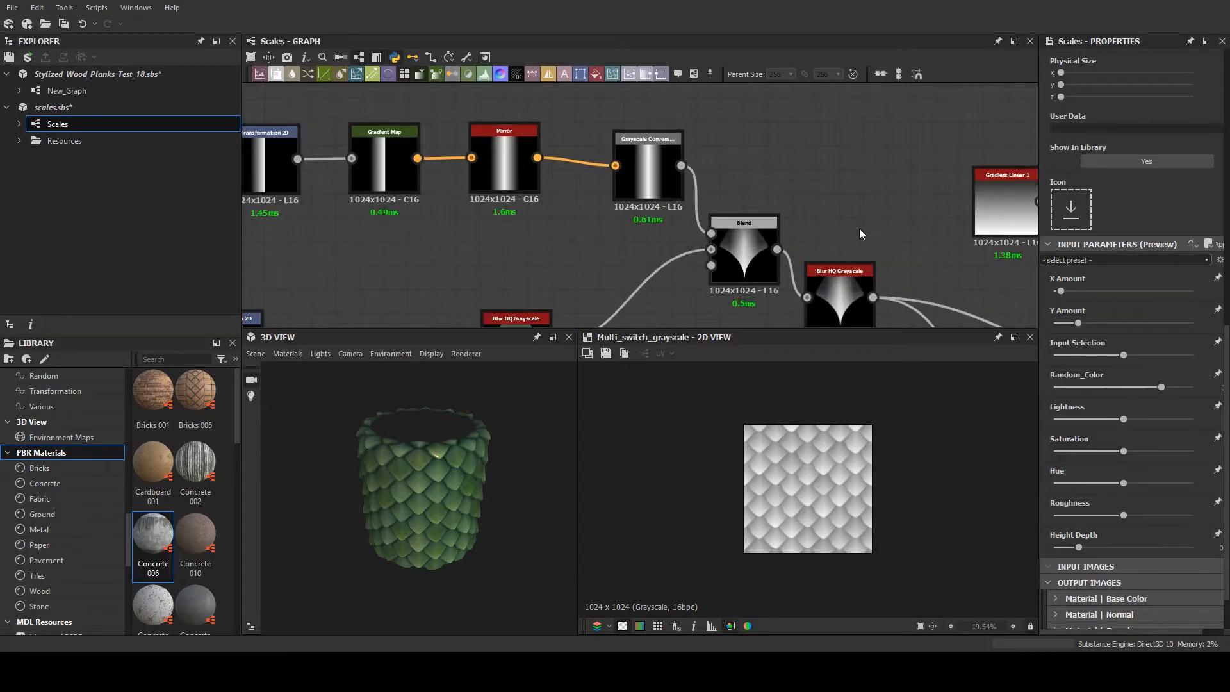
{"action": "middle_click_drag", "start_coordinate": [833, 215], "coordinate": [720, 141]}
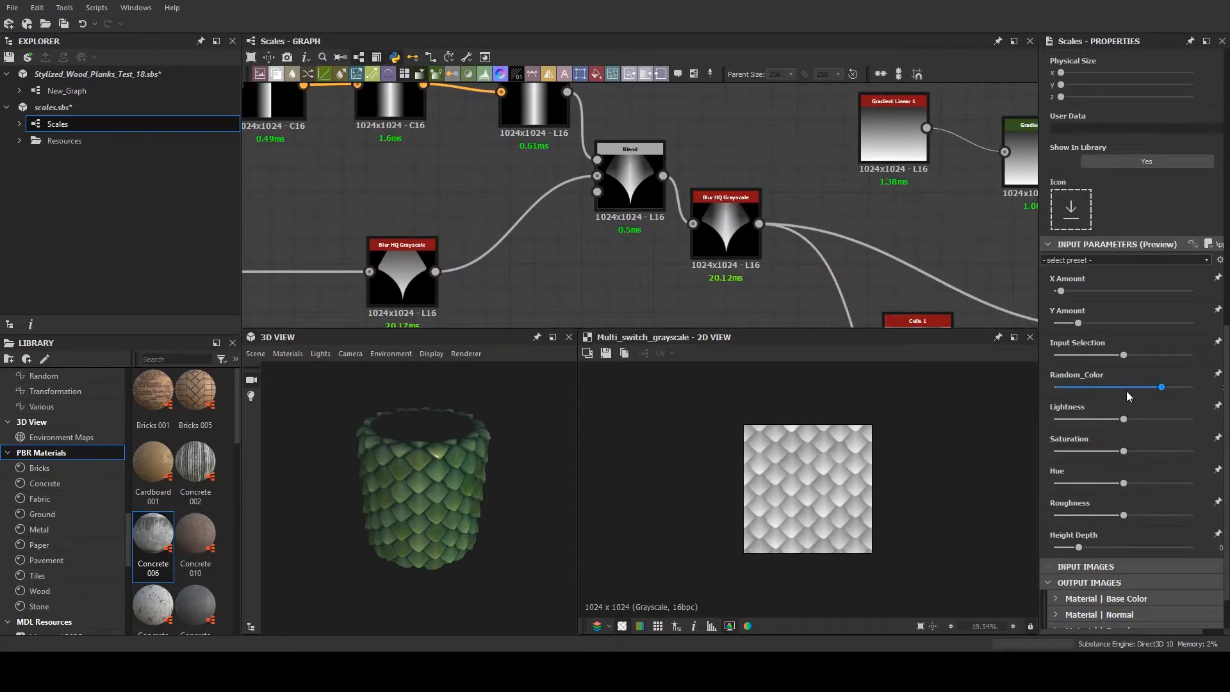
- Raise Input Selection to its maximum and inspect the pointed scales up close on the 3D cylinder
{"action": "left_click", "coordinate": [1192, 355]}
{"action": "scroll", "coordinate": [398, 459], "scroll_direction": "up", "scroll_amount": 5}
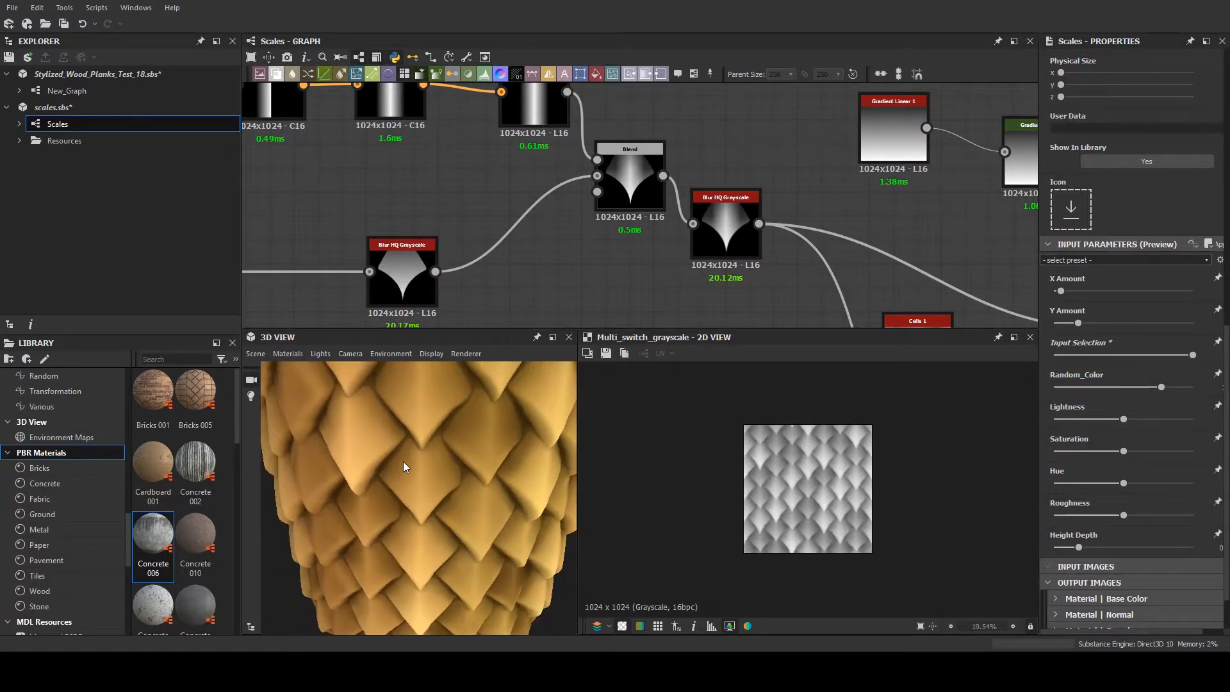
{"action": "left_click_drag", "start_coordinate": [406, 461], "coordinate": [511, 402]}
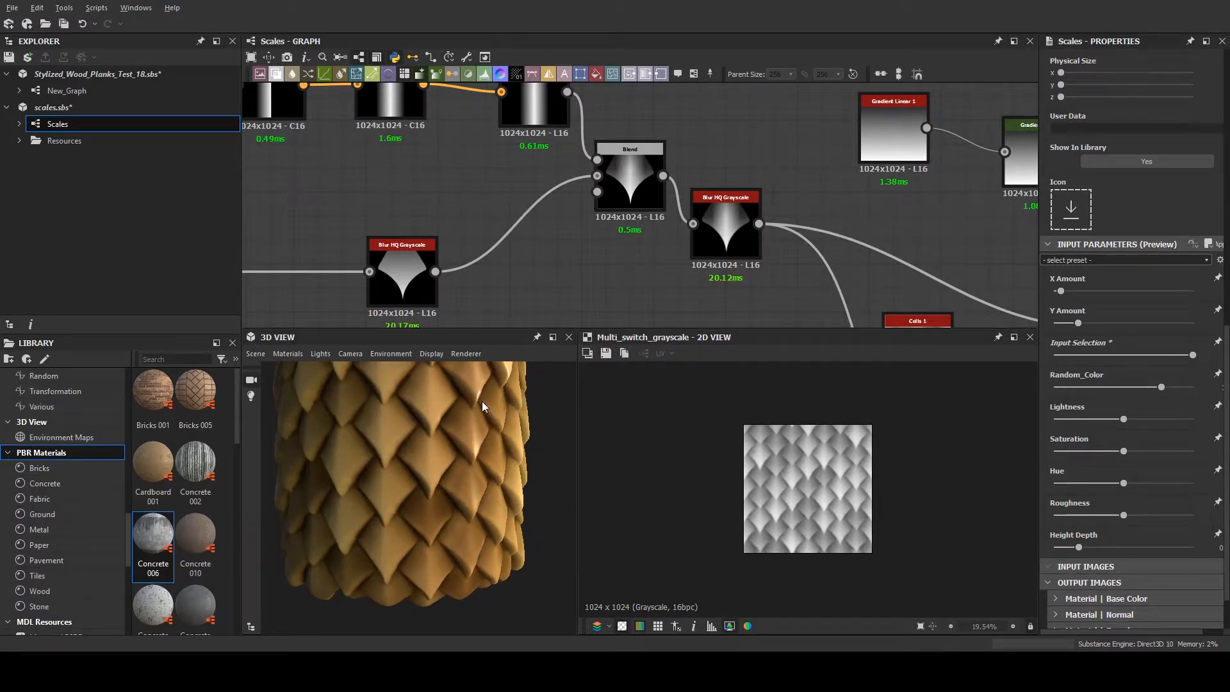
- Examine the Cells 1, Warp, Blur HQ Grayscale and gradient Blend nodes that refine the pointed scale in the lowest branch
{"action": "middle_click_drag", "start_coordinate": [770, 241], "coordinate": [395, 237]}
{"action": "scroll", "coordinate": [570, 199], "scroll_direction": "down", "scroll_amount": 4}
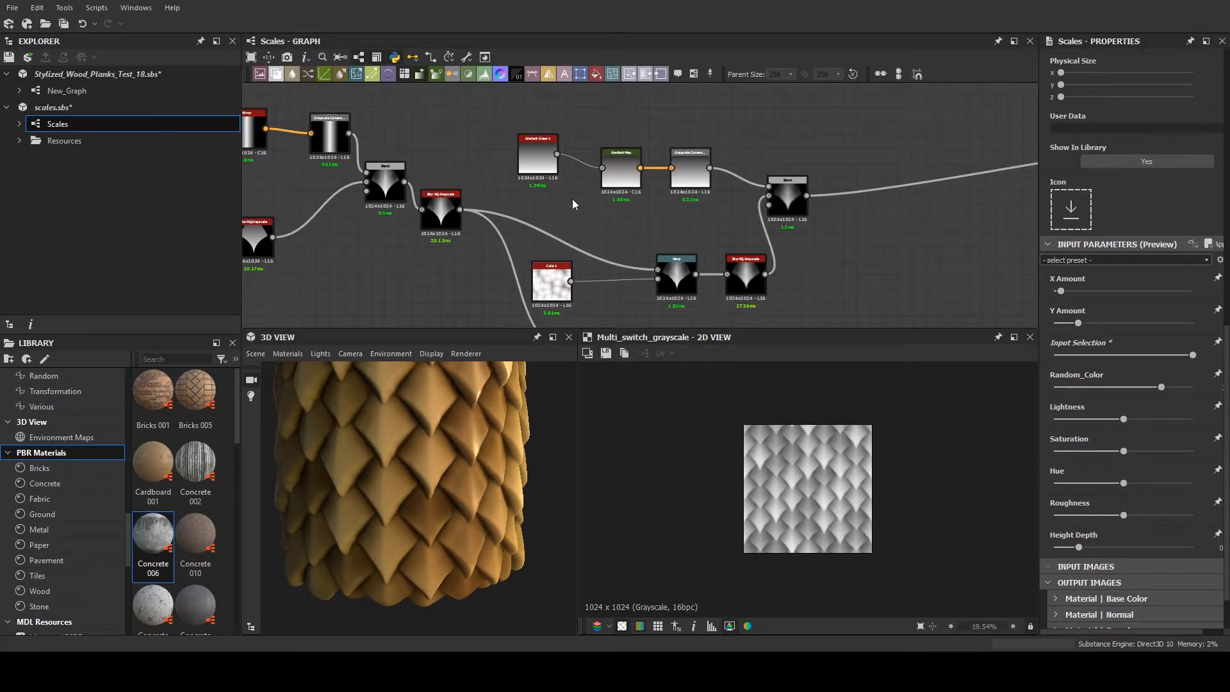
{"action": "mouse_move", "coordinate": [668, 213]}
{"action": "middle_mouse_down"}
{"action": "mouse_move", "coordinate": [616, 189]}
{"action": "mouse_move", "coordinate": [655, 206]}
{"action": "middle_mouse_up"}
{"action": "scroll", "coordinate": [634, 215], "scroll_direction": "up", "scroll_amount": 3}
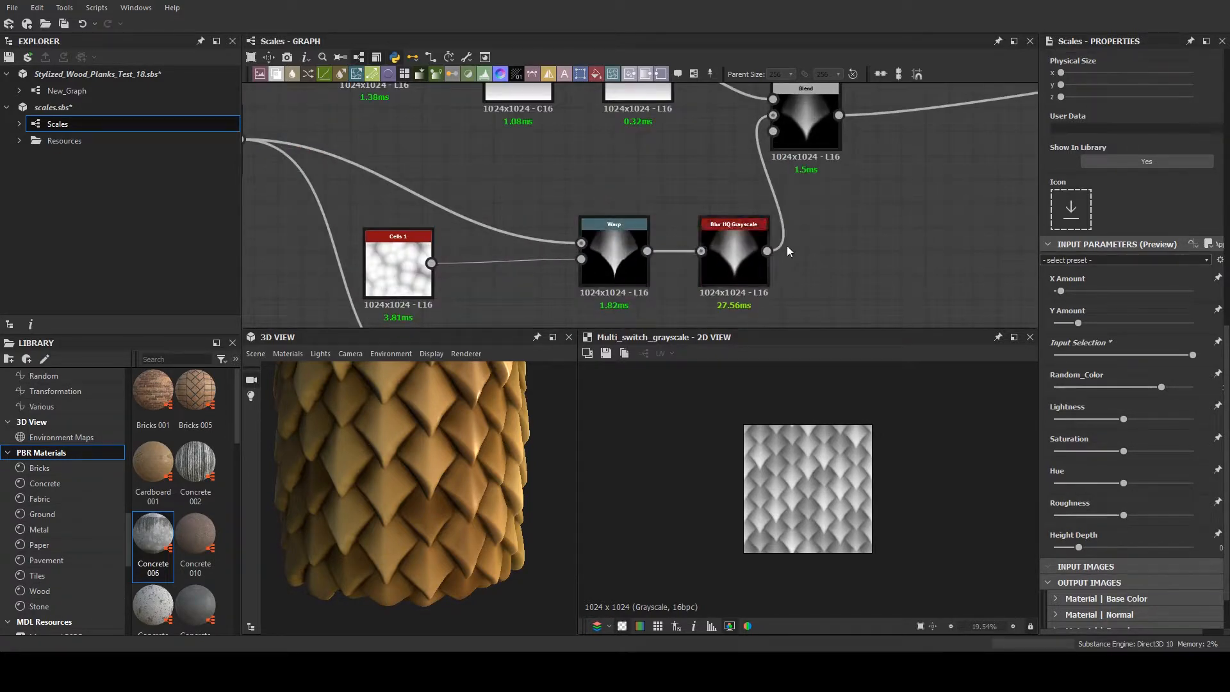
{"action": "scroll", "coordinate": [786, 236], "scroll_direction": "down", "scroll_amount": 7}
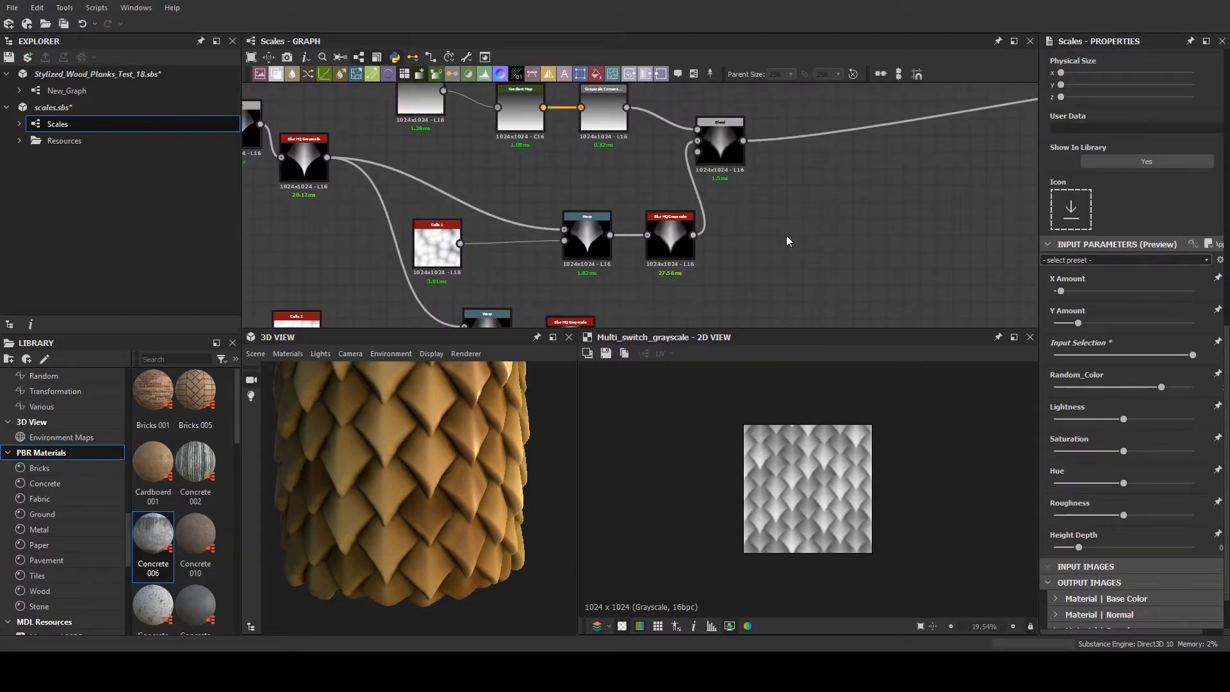
{"action": "scroll", "coordinate": [664, 246], "scroll_direction": "down", "scroll_amount": 6}
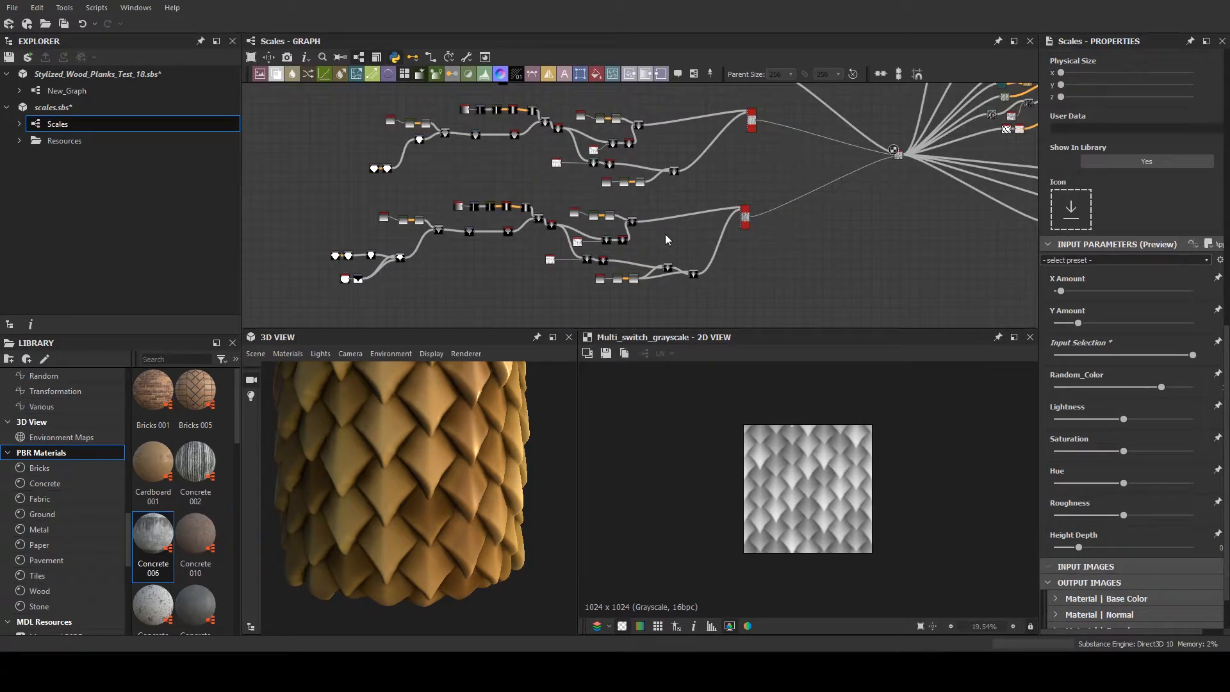
- Review the two lower scale-shape branches of the Scales graph and the full cylinder in the 3D view
{"action": "scroll", "coordinate": [677, 260], "scroll_direction": "down", "scroll_amount": 2}
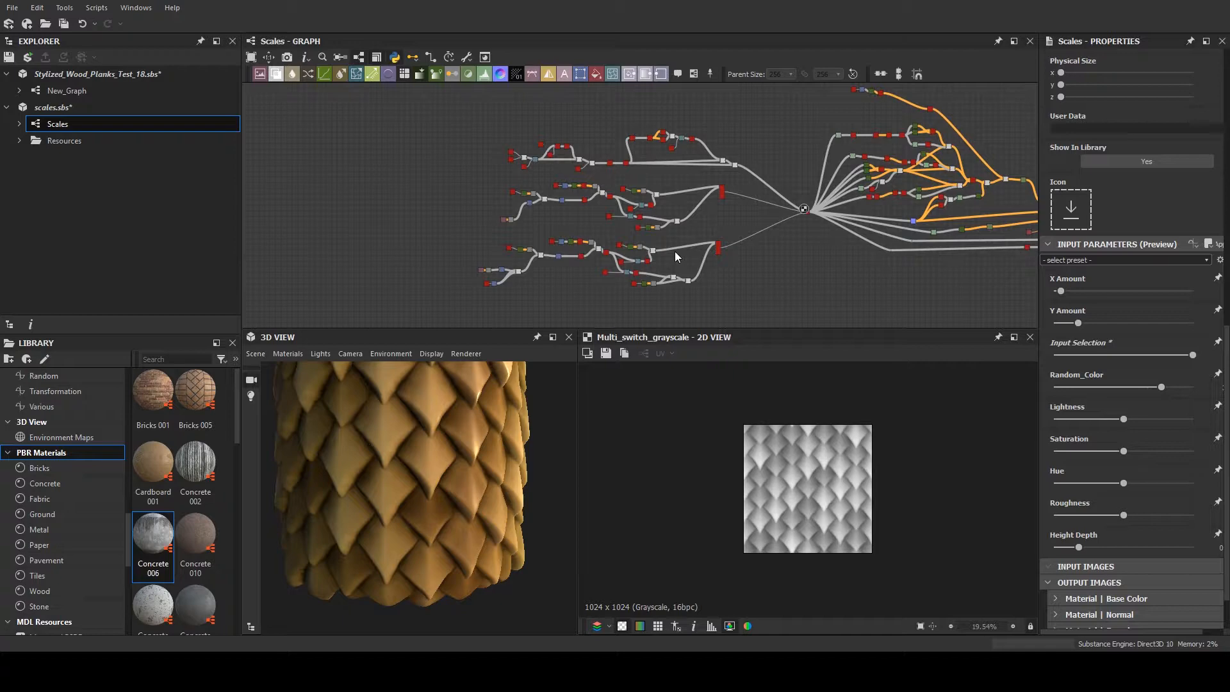
{"action": "scroll", "coordinate": [682, 238], "scroll_direction": "up", "scroll_amount": 3}
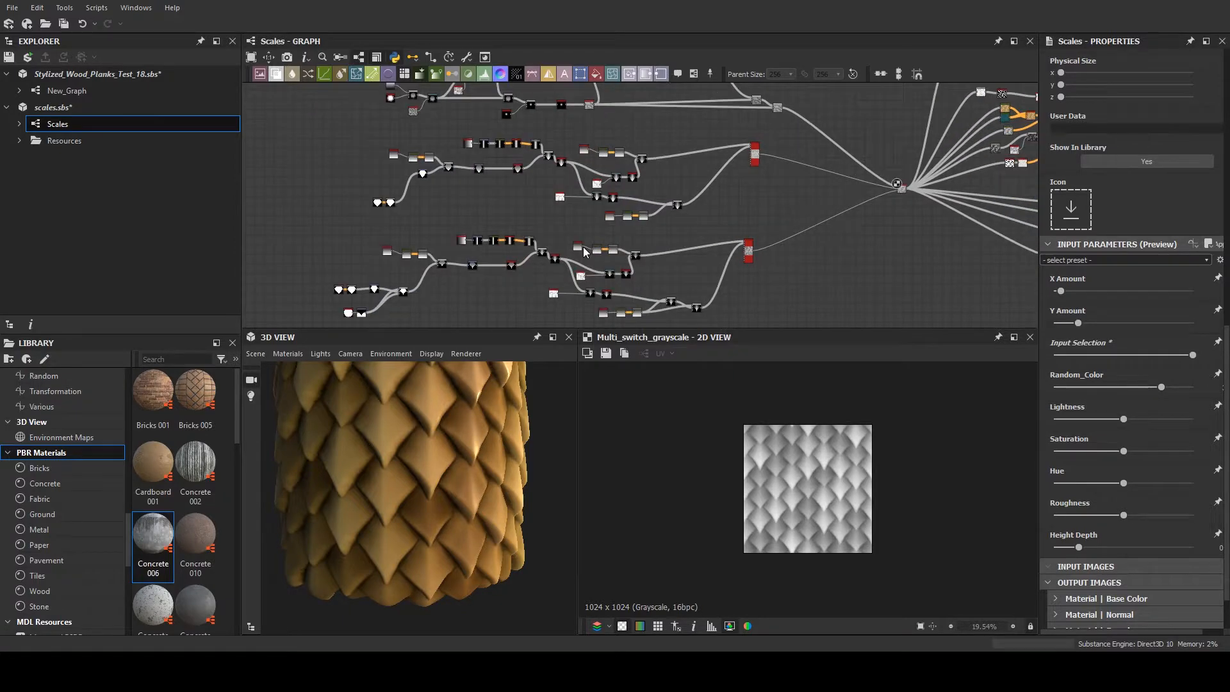
{"action": "scroll", "coordinate": [581, 250], "scroll_direction": "up", "scroll_amount": 4}
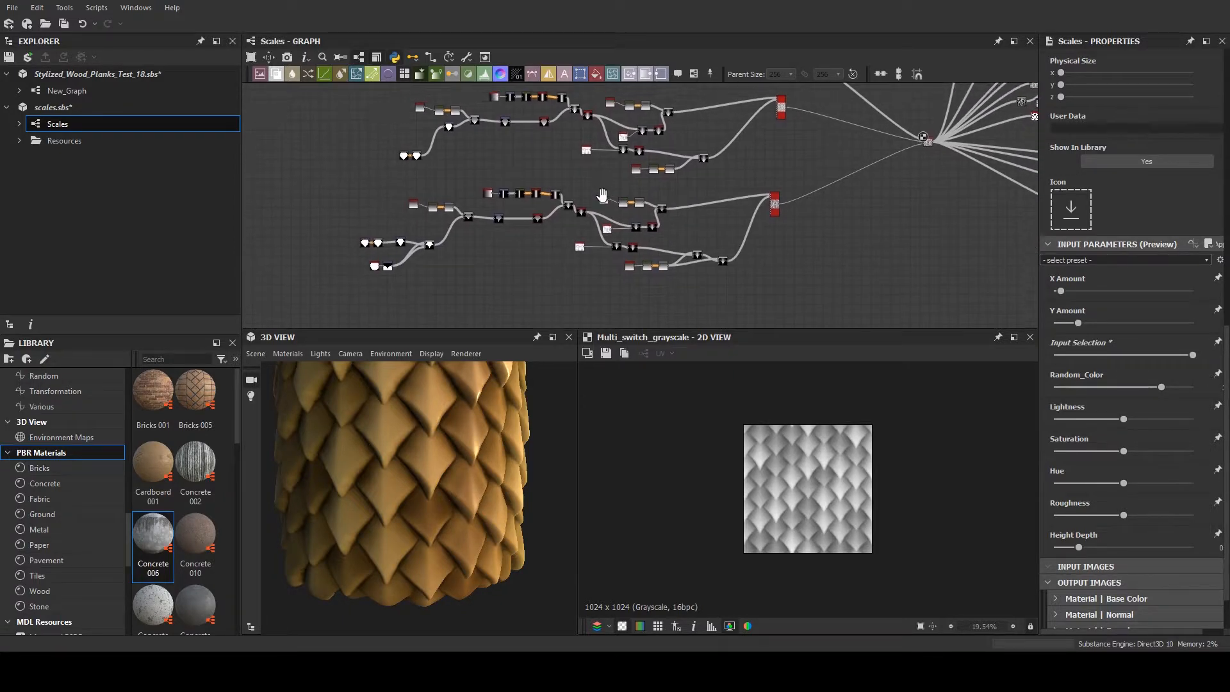
{"action": "scroll", "coordinate": [569, 195], "scroll_direction": "down", "scroll_amount": 3}
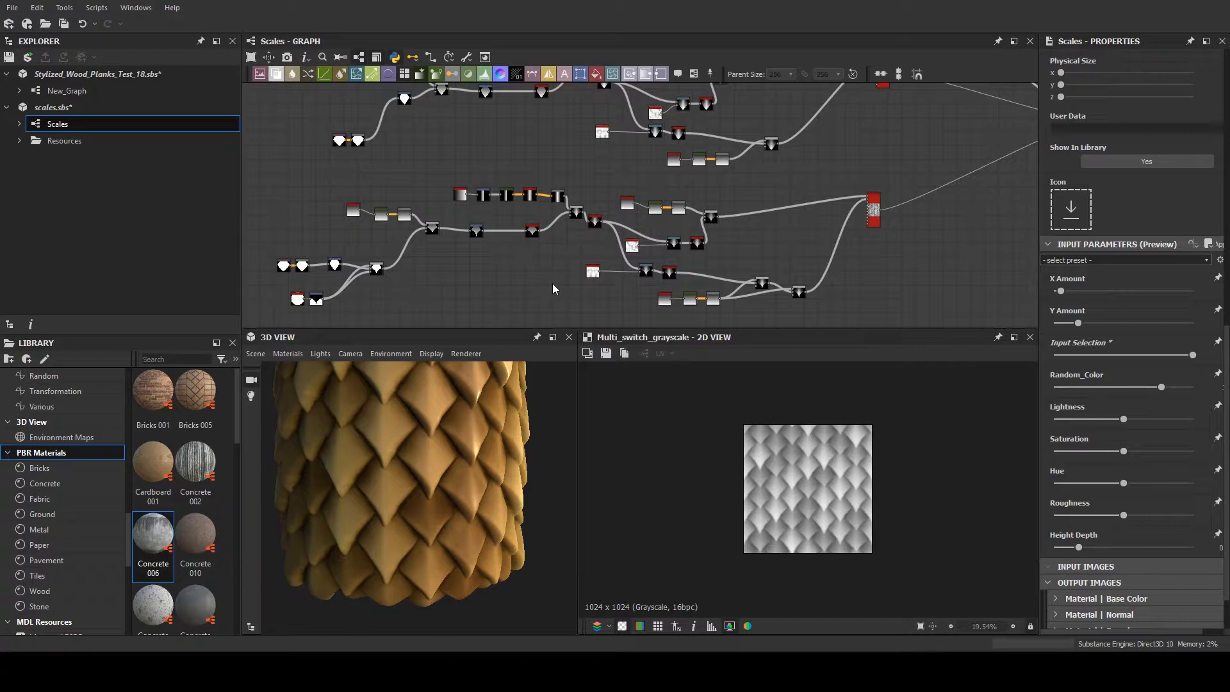
{"action": "scroll", "coordinate": [564, 278], "scroll_direction": "down", "scroll_amount": 1}
{"action": "scroll", "coordinate": [493, 426], "scroll_direction": "down", "scroll_amount": 3}
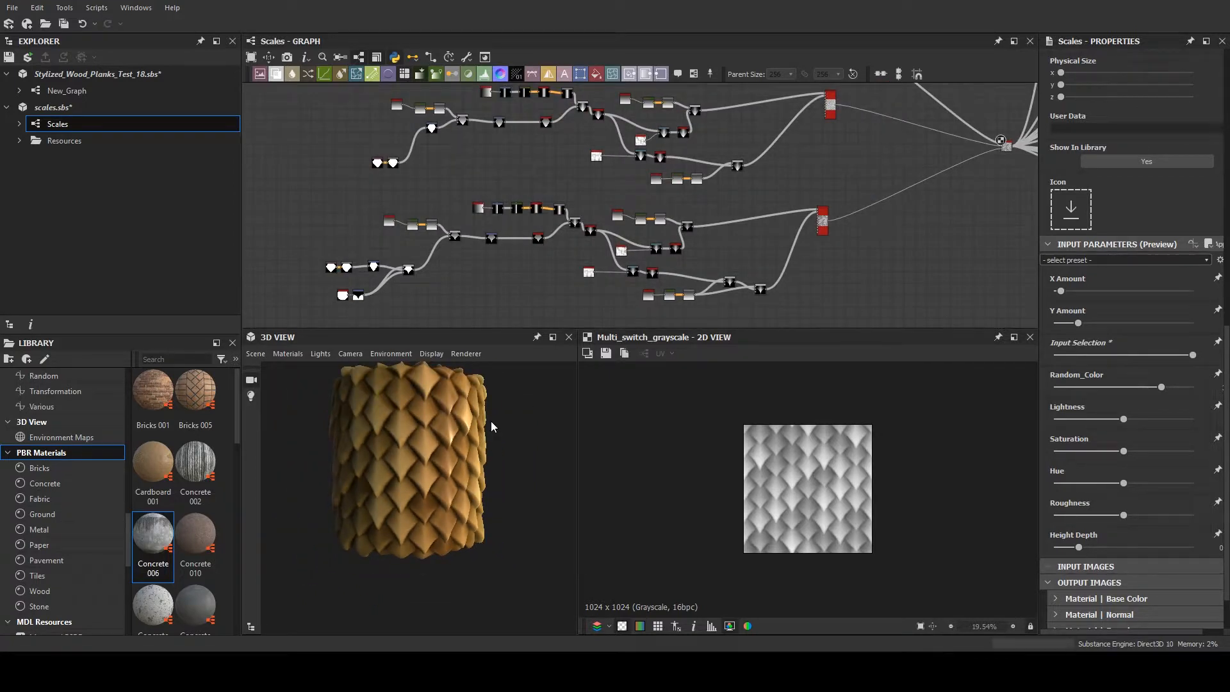
- Inspect the Multi Switch Grayscale node that joins the three scale-shape branches
{"action": "middle_click_drag", "start_coordinate": [769, 211], "coordinate": [604, 246]}
{"action": "middle_click_drag", "start_coordinate": [725, 196], "coordinate": [562, 225]}
{"action": "scroll", "coordinate": [633, 210], "scroll_direction": "up", "scroll_amount": 5}
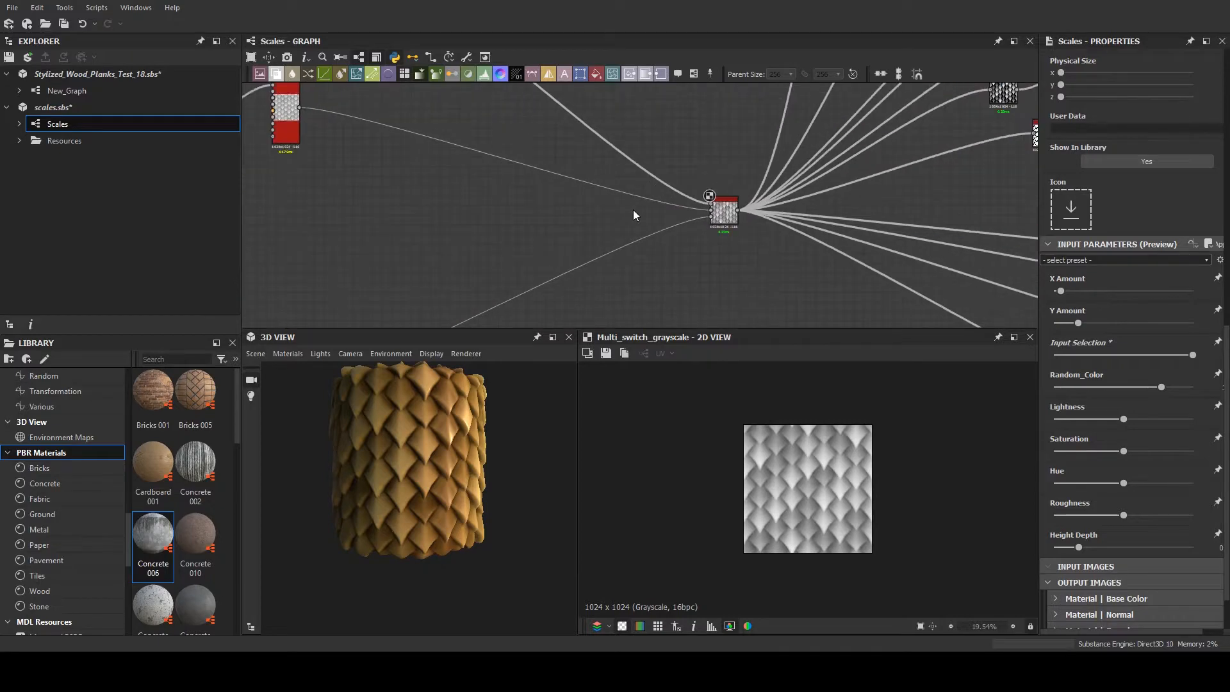
{"action": "scroll", "coordinate": [728, 211], "scroll_direction": "up", "scroll_amount": 4}
{"action": "left_click", "coordinate": [748, 205]}
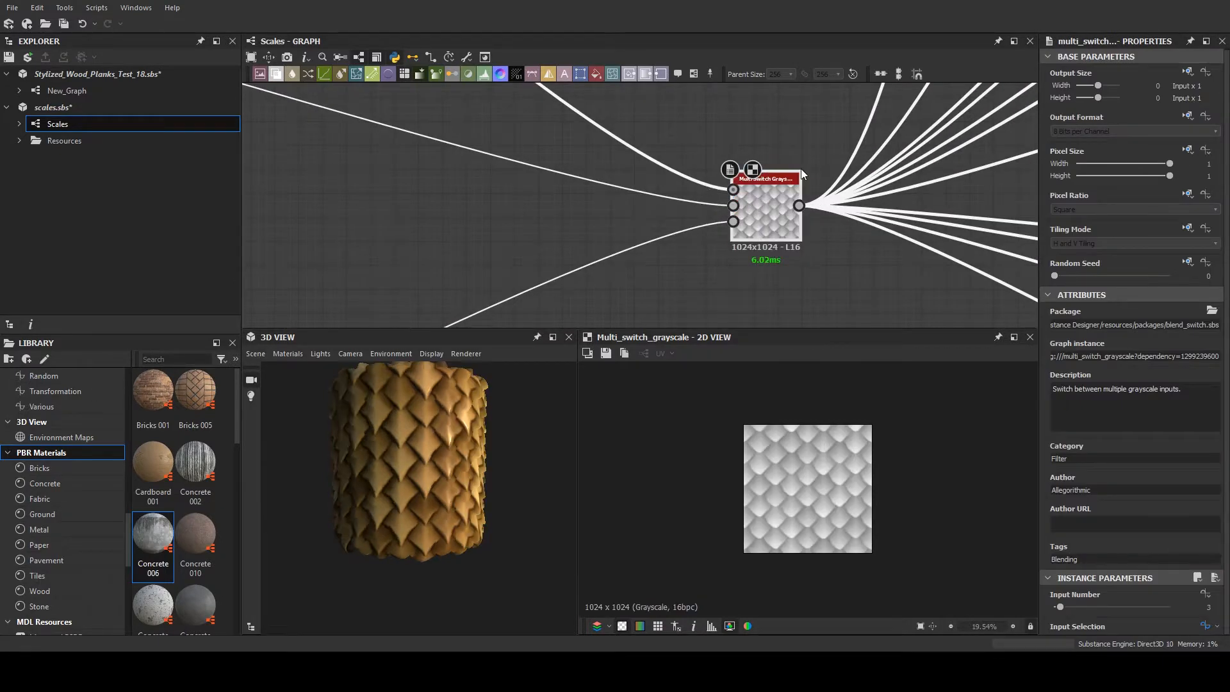
{"action": "middle_click_drag", "start_coordinate": [801, 168], "coordinate": [640, 190]}
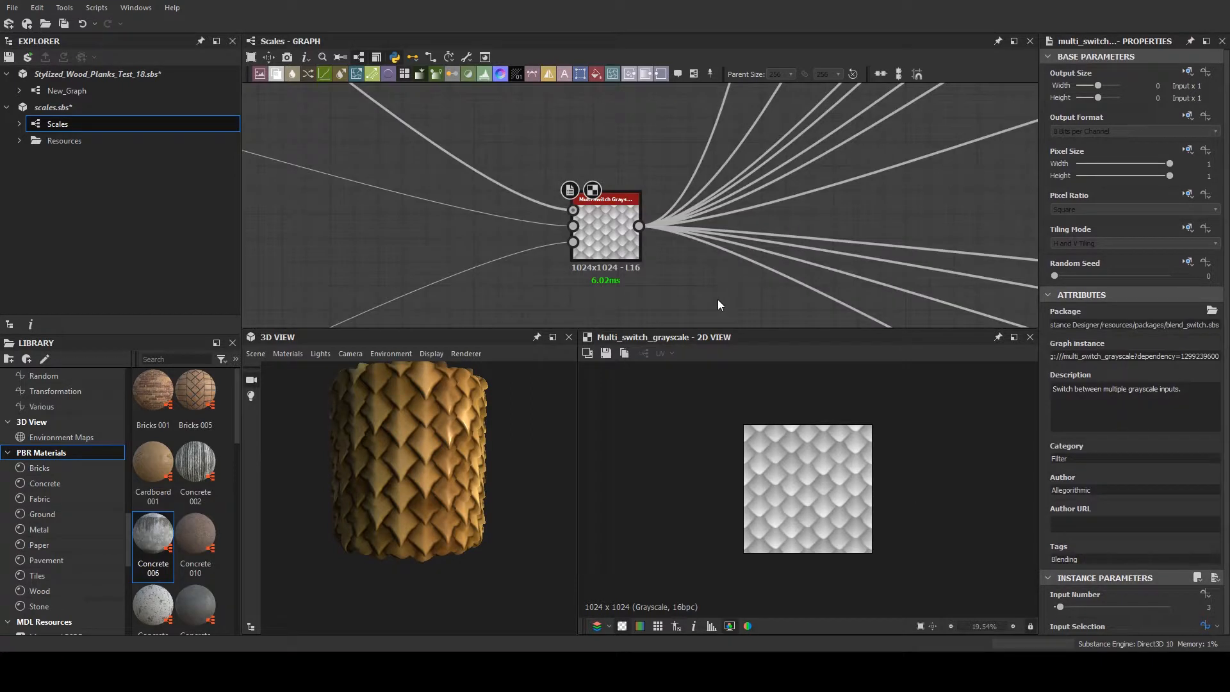
- Return to the Scales graph's input parameters and try out Input Selection, ending at its middle position
{"action": "left_click", "coordinate": [734, 315]}
{"action": "scroll", "coordinate": [1181, 413], "scroll_direction": "down", "scroll_amount": 8}
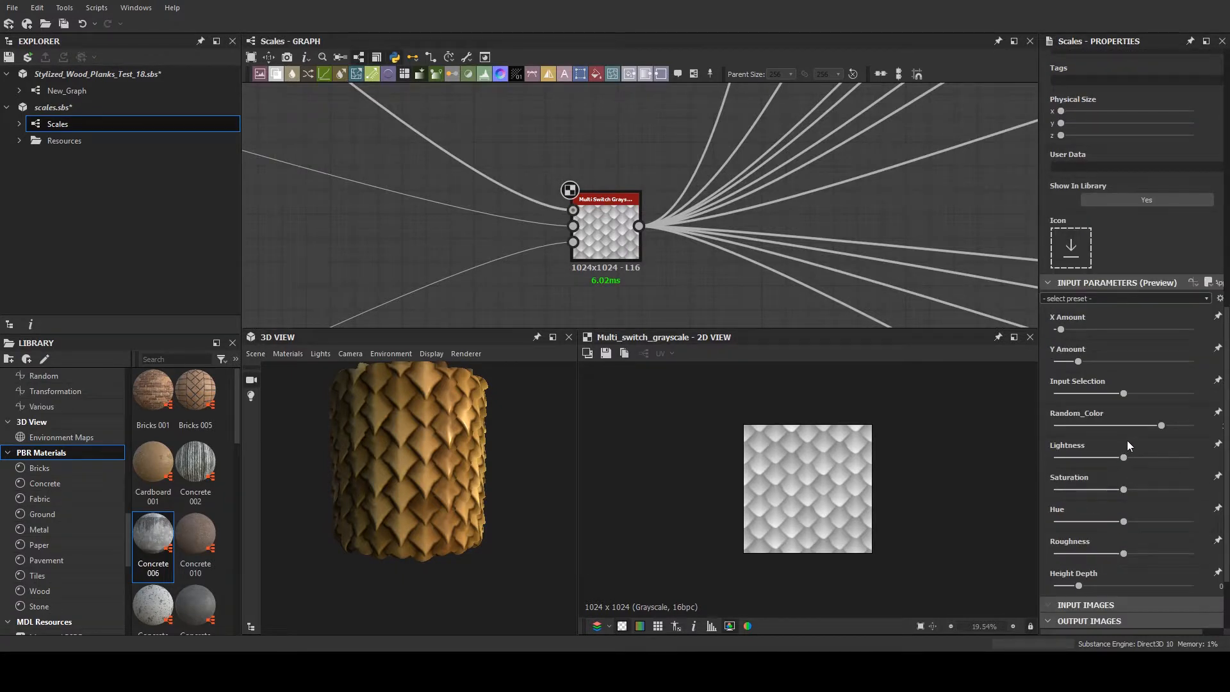
{"action": "scroll", "coordinate": [1124, 442], "scroll_direction": "down", "scroll_amount": 2}
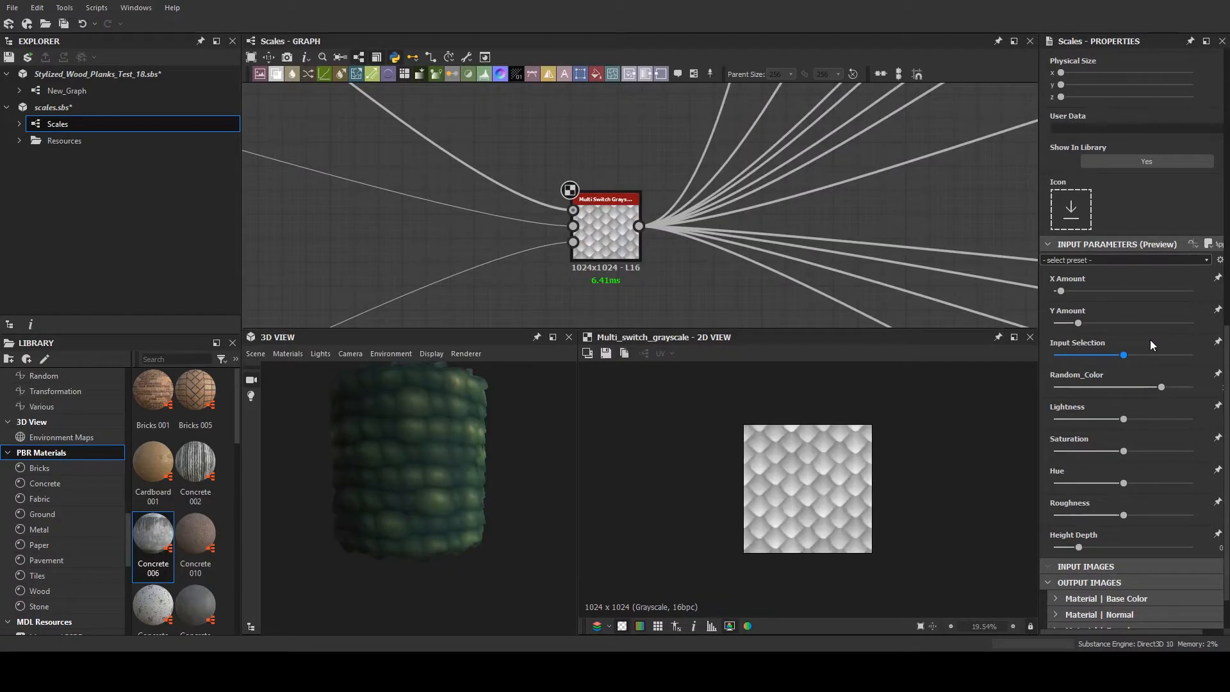
- Trace the Multi Switch Grayscale output into the branches that build the colour masks and gradients
{"action": "middle_click_drag", "start_coordinate": [616, 178], "coordinate": [508, 213]}
{"action": "scroll", "coordinate": [525, 198], "scroll_direction": "down", "scroll_amount": 3}
{"action": "middle_click_drag", "start_coordinate": [649, 204], "coordinate": [541, 267]}
{"action": "middle_click_drag", "start_coordinate": [697, 176], "coordinate": [671, 199]}
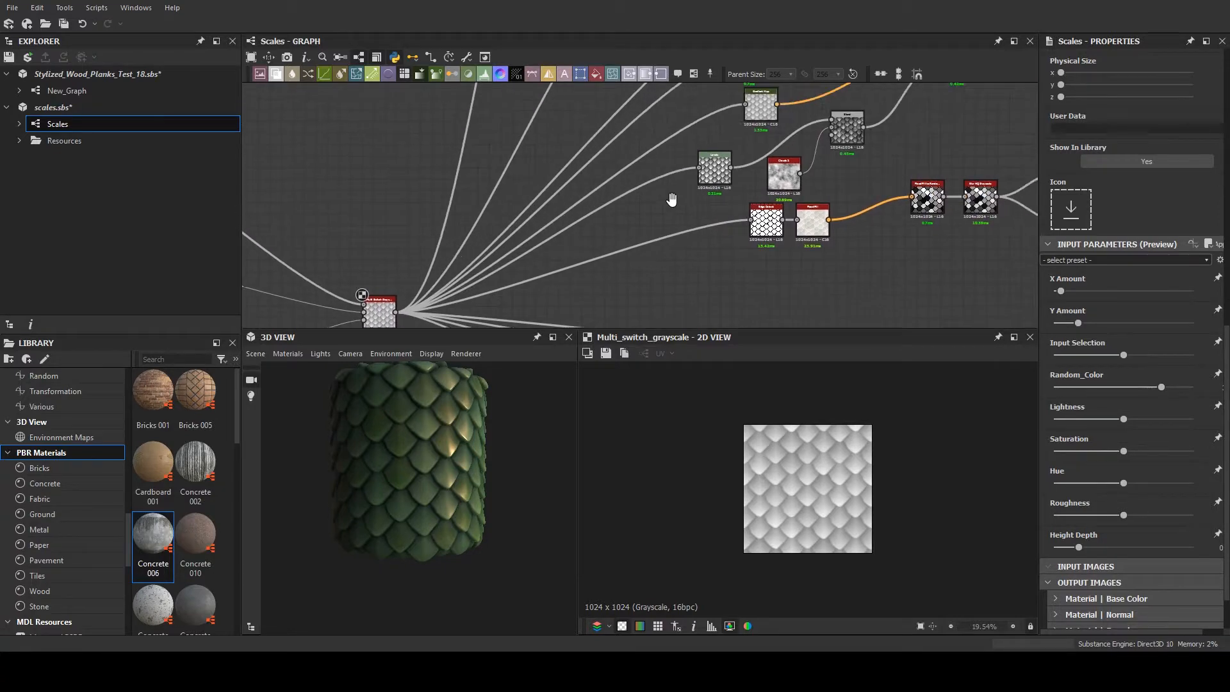
{"action": "scroll", "coordinate": [671, 200], "scroll_direction": "down", "scroll_amount": 2}
{"action": "middle_click_drag", "start_coordinate": [765, 218], "coordinate": [700, 255]}
{"action": "middle_click_drag", "start_coordinate": [664, 149], "coordinate": [666, 206]}
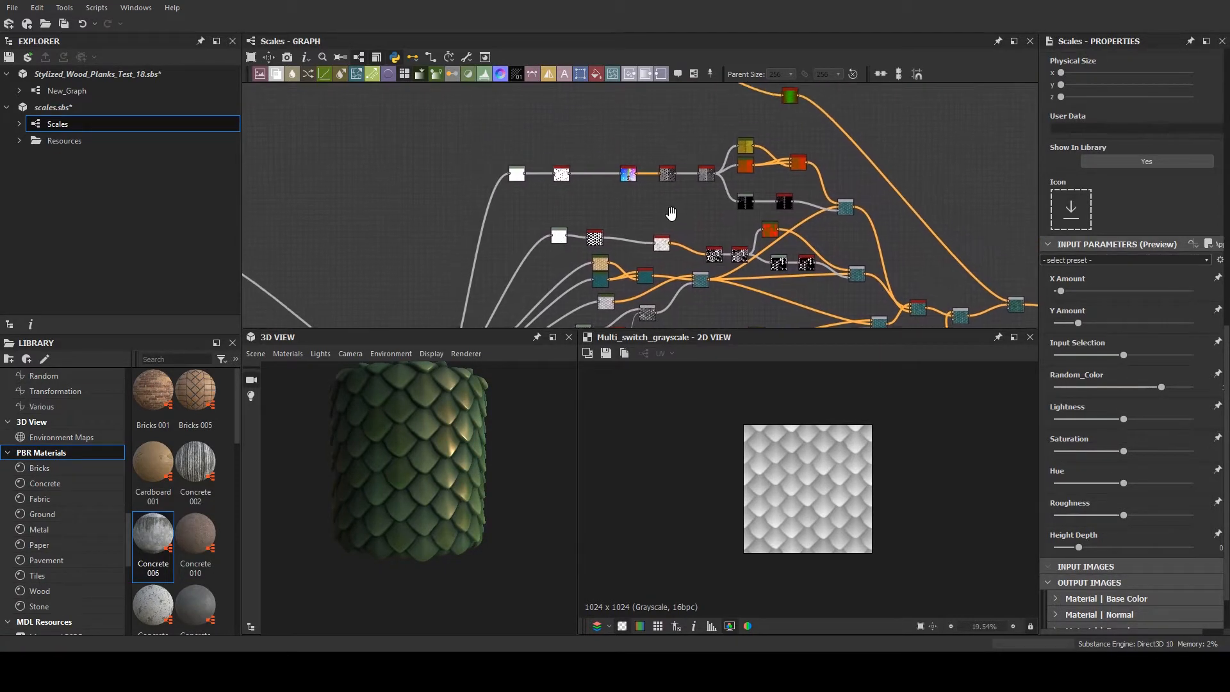
- Examine the colour Blend whose opacity comes from the Levels and Blur HQ Grayscale mask, plus the neighbouring mask branch
{"action": "scroll", "coordinate": [787, 231], "scroll_direction": "up", "scroll_amount": 3}
{"action": "middle_click_drag", "start_coordinate": [808, 232], "coordinate": [444, 205]}
{"action": "scroll", "coordinate": [628, 198], "scroll_direction": "up", "scroll_amount": 3}
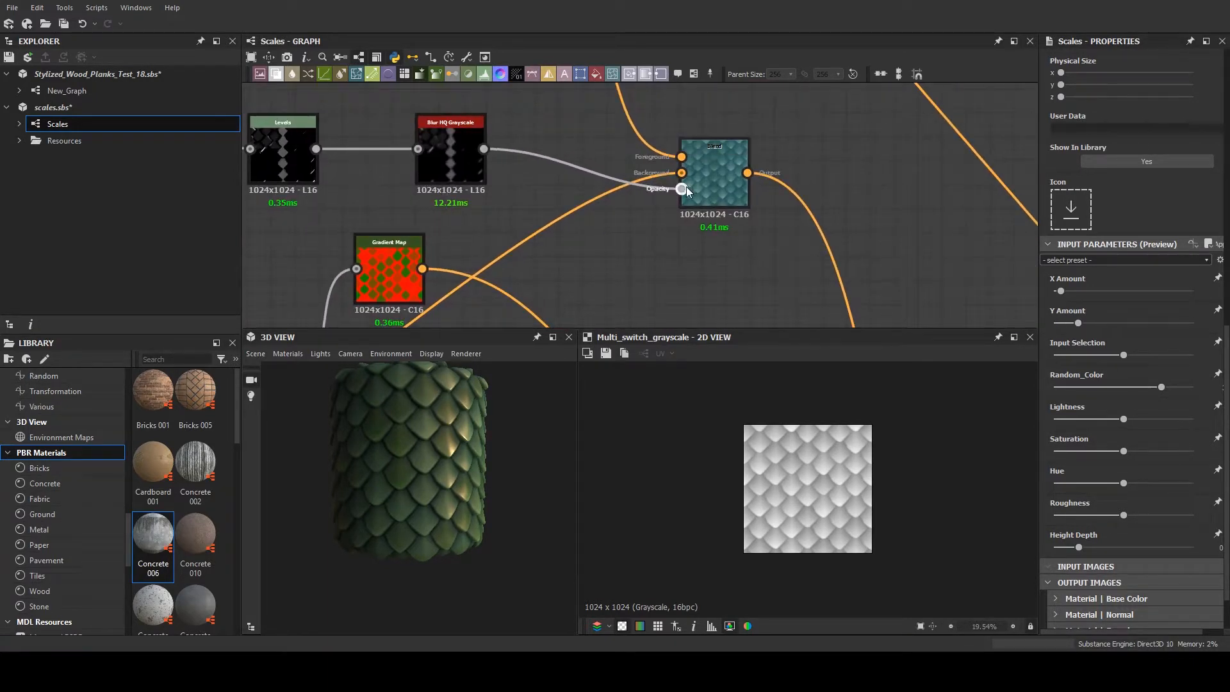
{"action": "scroll", "coordinate": [698, 180], "scroll_direction": "down", "scroll_amount": 2}
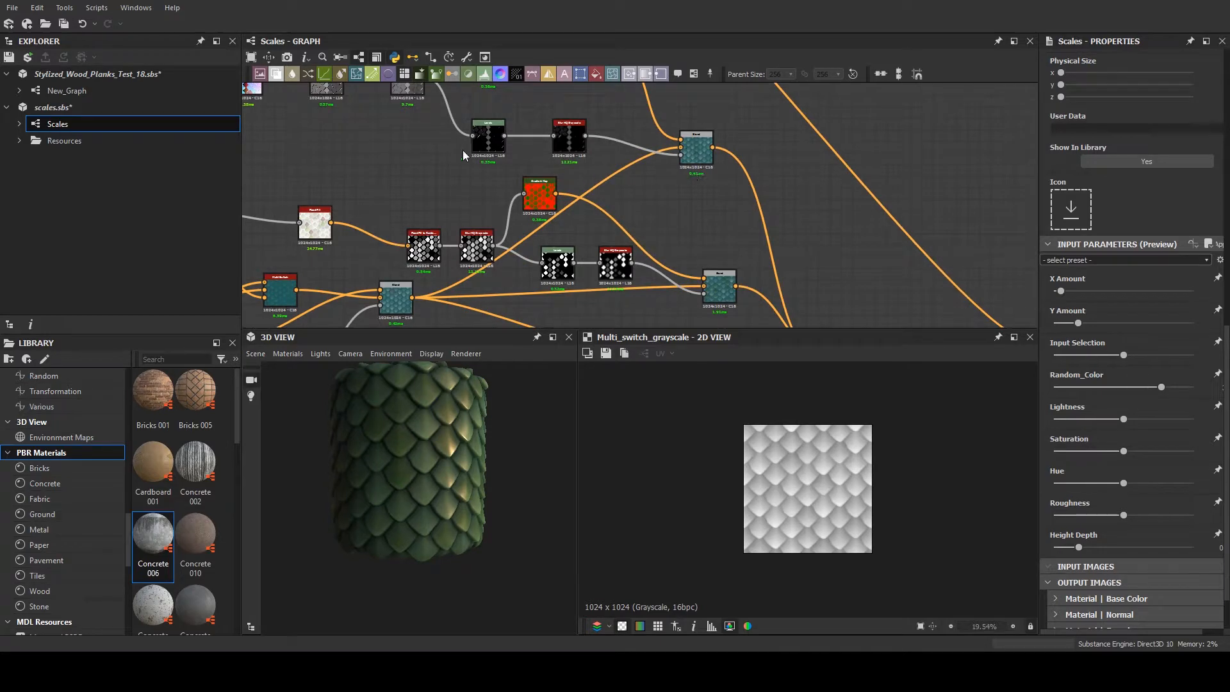
{"action": "middle_click_drag", "start_coordinate": [492, 173], "coordinate": [656, 162]}
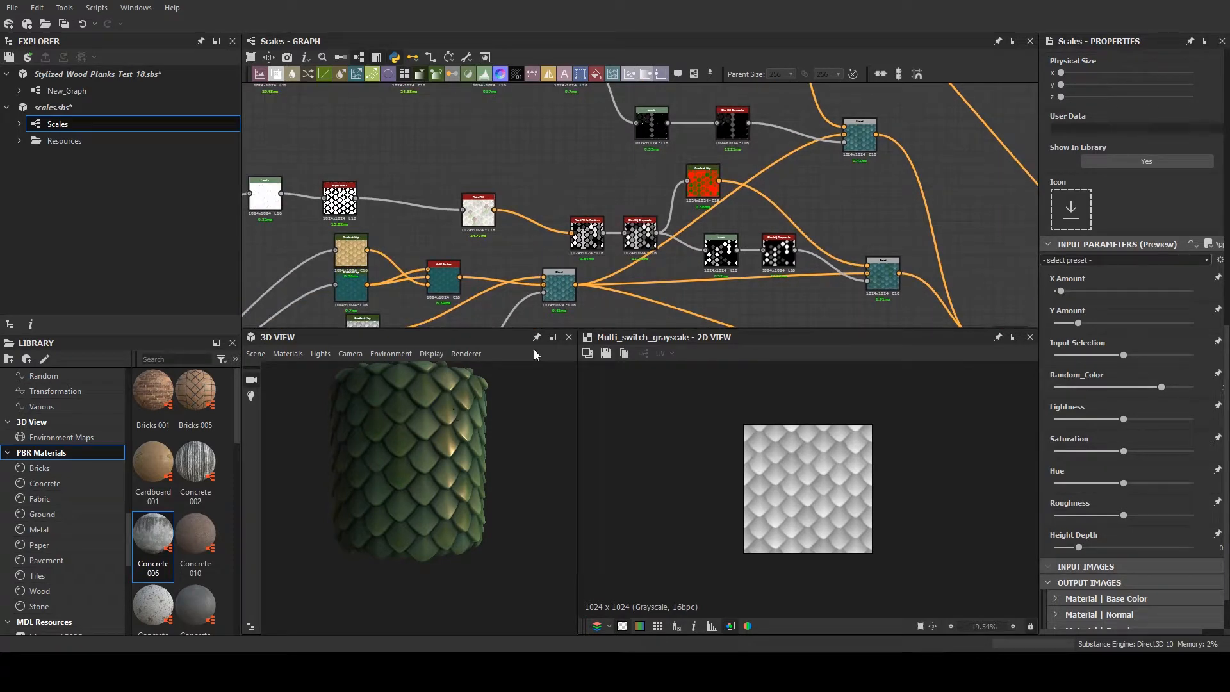
- Follow the colour chain towards the material outputs and inspect the HSL node's Hue, Saturation and Lightness parameters
{"action": "mouse_move", "coordinate": [884, 259]}
{"action": "middle_mouse_down"}
{"action": "mouse_move", "coordinate": [778, 232]}
{"action": "mouse_move", "coordinate": [581, 129]}
{"action": "middle_mouse_up"}
{"action": "middle_click_drag", "start_coordinate": [809, 197], "coordinate": [440, 152]}
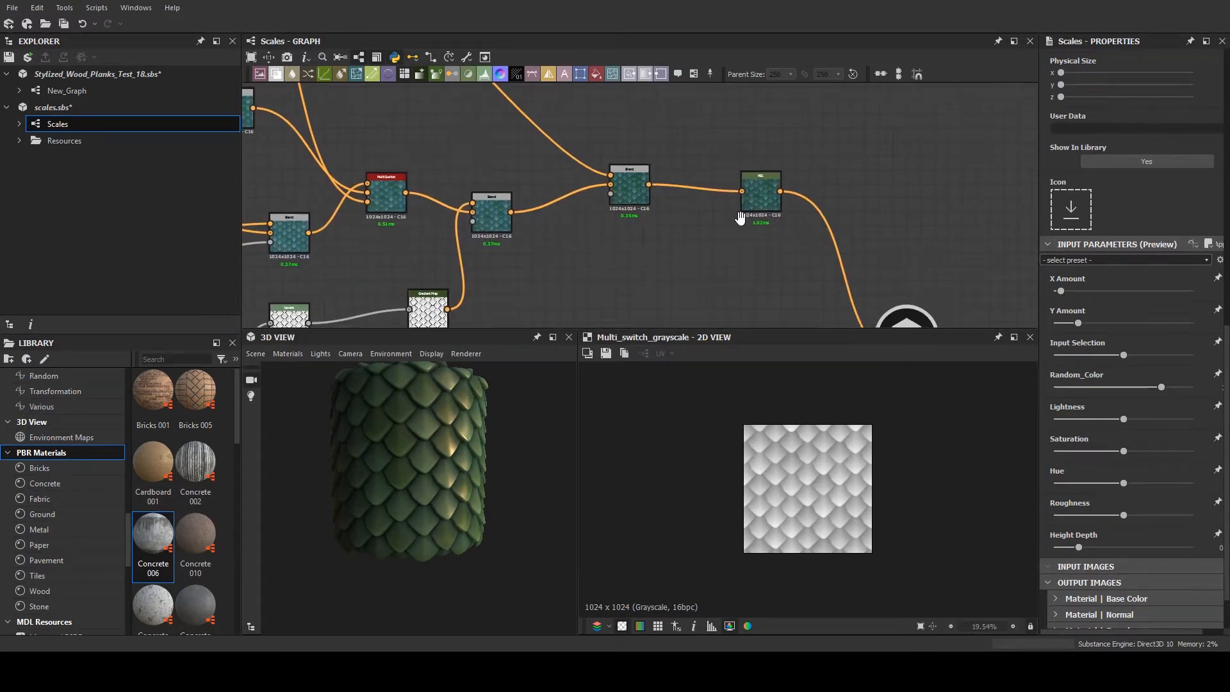
{"action": "mouse_move", "coordinate": [739, 216]}
{"action": "middle_mouse_down"}
{"action": "mouse_move", "coordinate": [696, 144]}
{"action": "mouse_move", "coordinate": [738, 186]}
{"action": "mouse_move", "coordinate": [689, 84]}
{"action": "middle_mouse_up"}
{"action": "scroll", "coordinate": [732, 140], "scroll_direction": "down", "scroll_amount": 5}
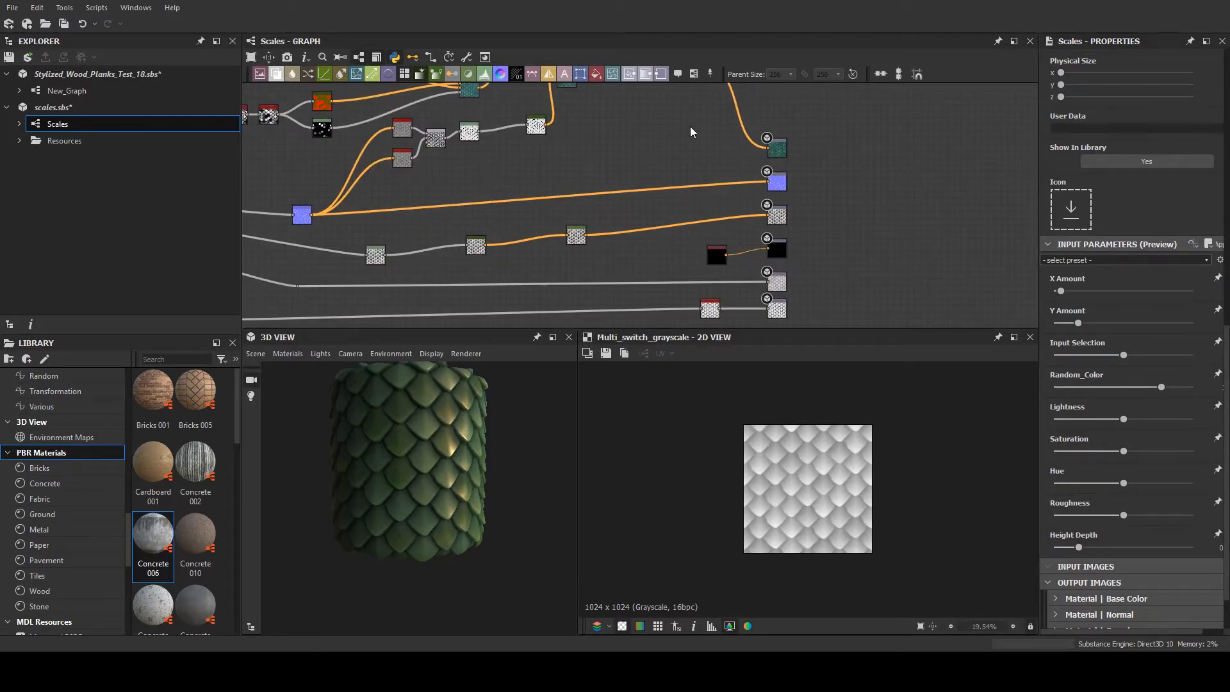
{"action": "scroll", "coordinate": [725, 193], "scroll_direction": "up", "scroll_amount": 8}
{"action": "left_click", "coordinate": [756, 156]}
{"action": "double_click", "coordinate": [756, 152]}
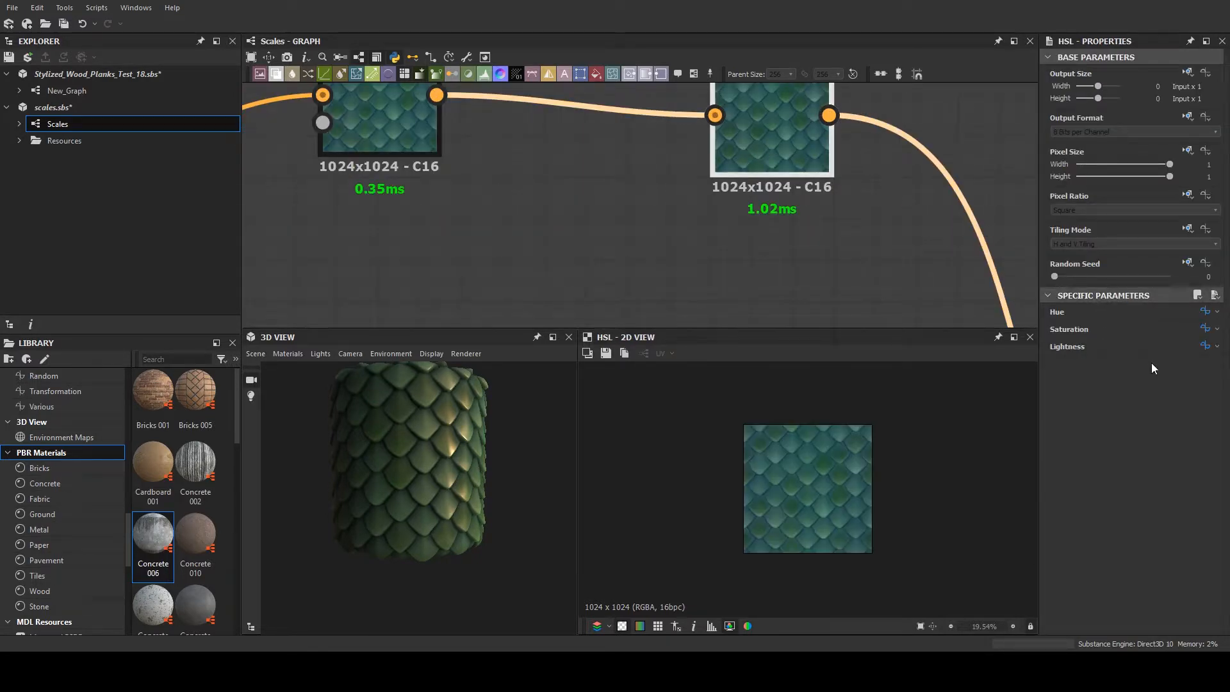
- Switch the Scales graph's input parameters to preview mode and raise X Amount slightly to narrow the scales
{"action": "left_click", "coordinate": [687, 235]}
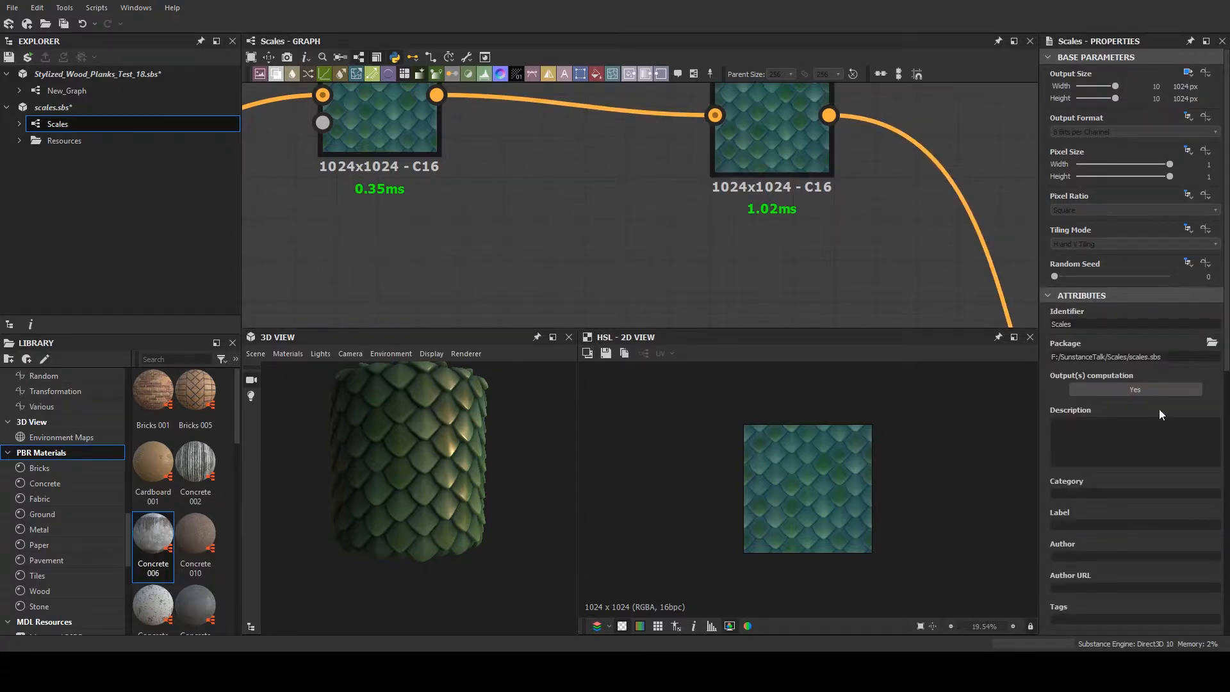
{"action": "scroll", "coordinate": [1155, 407], "scroll_direction": "down", "scroll_amount": 10}
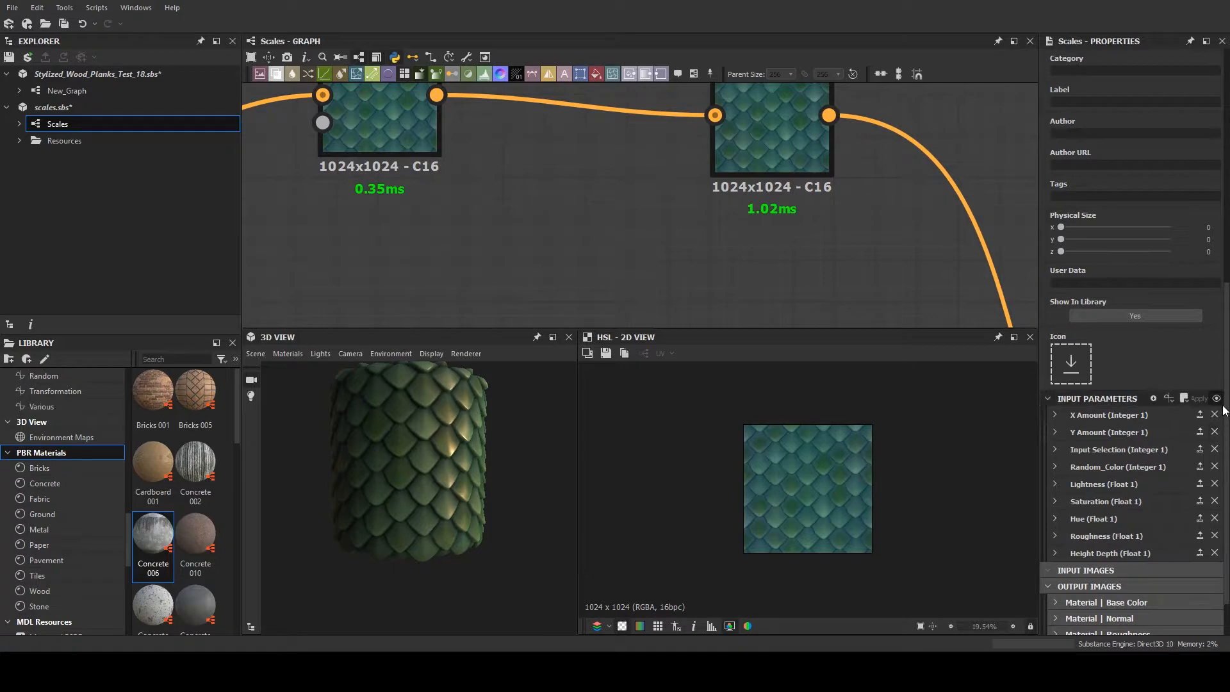
{"action": "left_click", "coordinate": [1216, 398]}
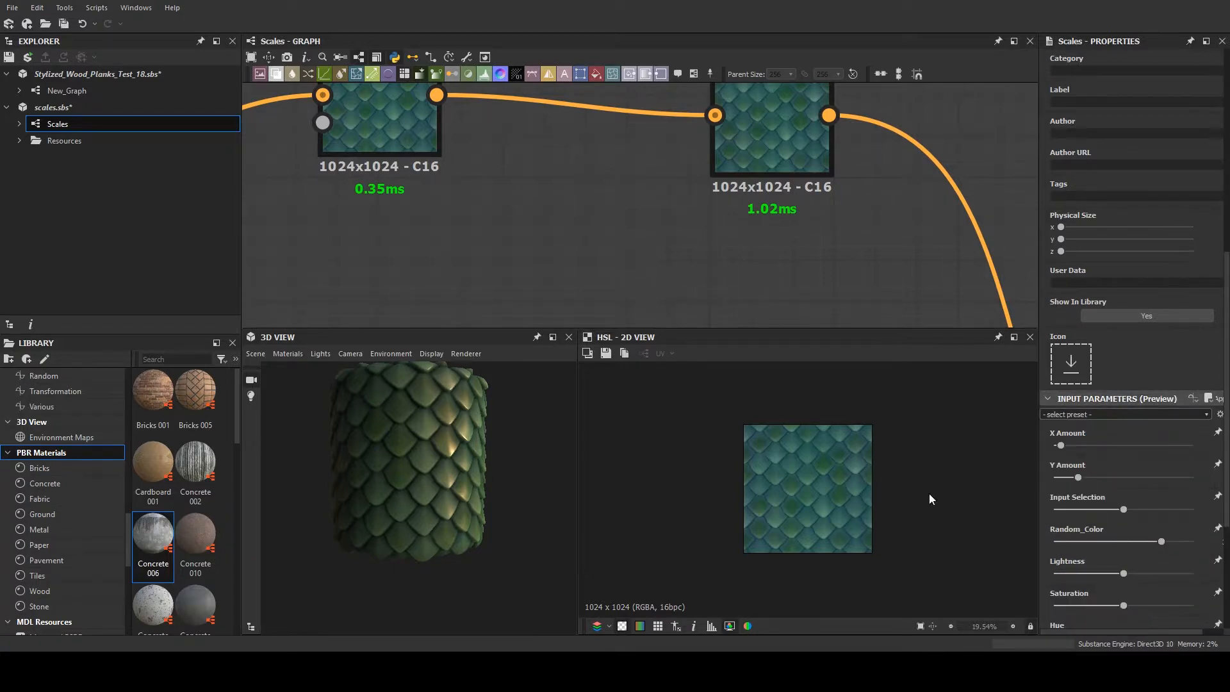
{"action": "scroll", "coordinate": [1127, 479], "scroll_direction": "down", "scroll_amount": 3}
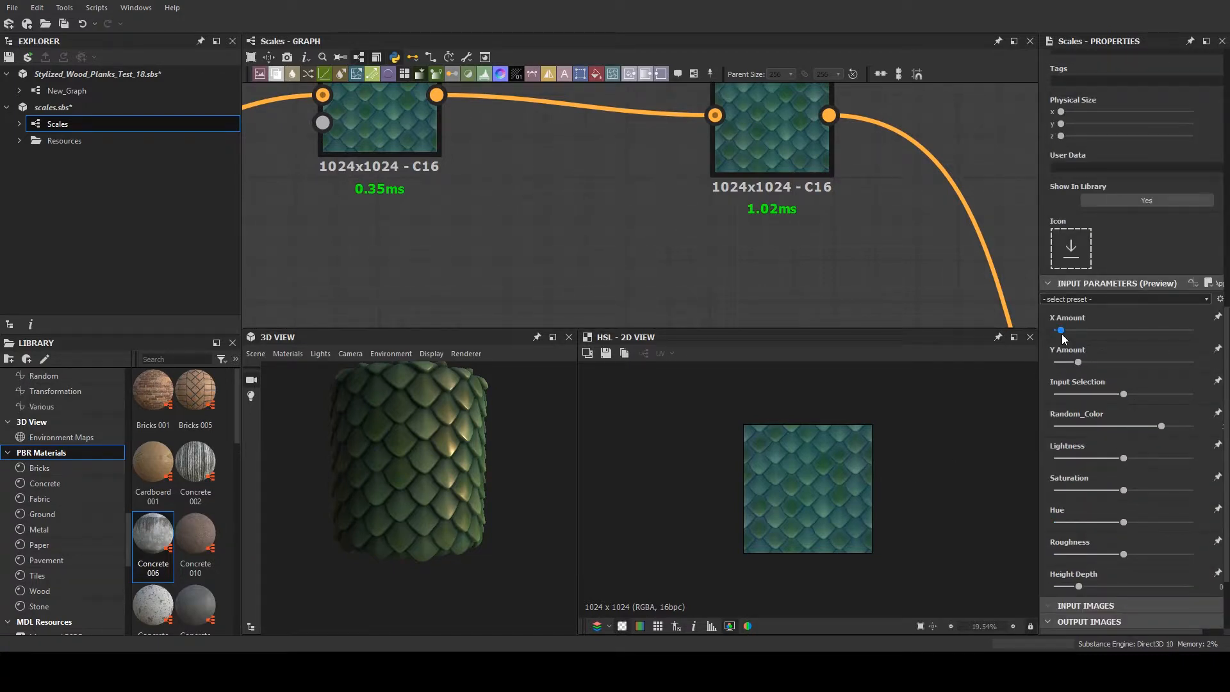
{"action": "mouse_move", "coordinate": [1060, 330]}
{"action": "left_mouse_down"}
{"action": "mouse_move", "coordinate": [1096, 329]}
{"action": "mouse_move", "coordinate": [1063, 335]}
{"action": "left_mouse_up"}
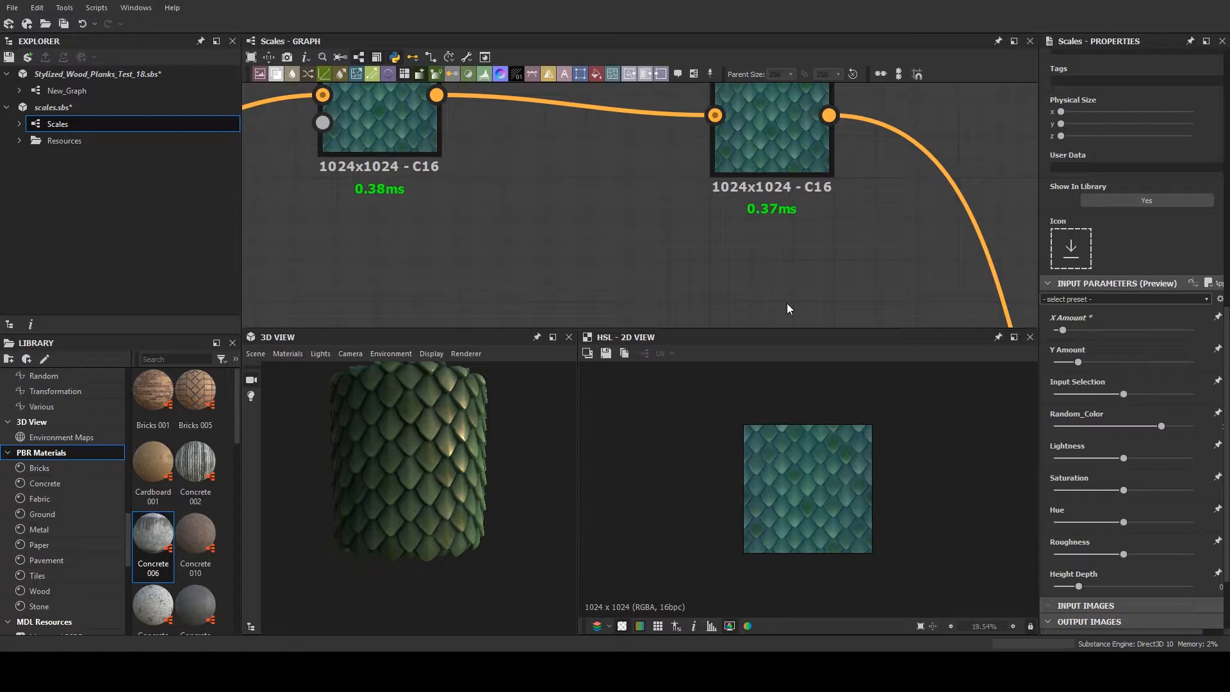
- Lower Hue, Saturation and Random_Color and raise Lightness slightly to turn the scales a pale tan
{"action": "scroll", "coordinate": [635, 218], "scroll_direction": "down", "scroll_amount": 3}
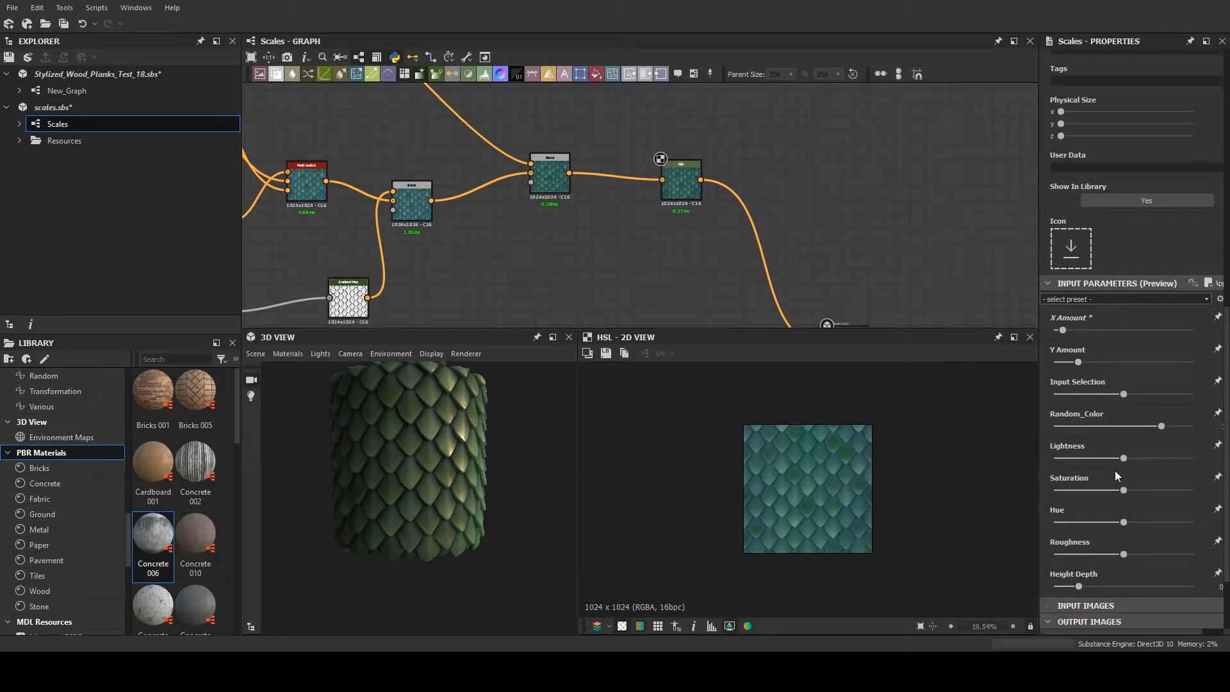
{"action": "left_click_drag", "start_coordinate": [1123, 522], "coordinate": [1139, 457]}
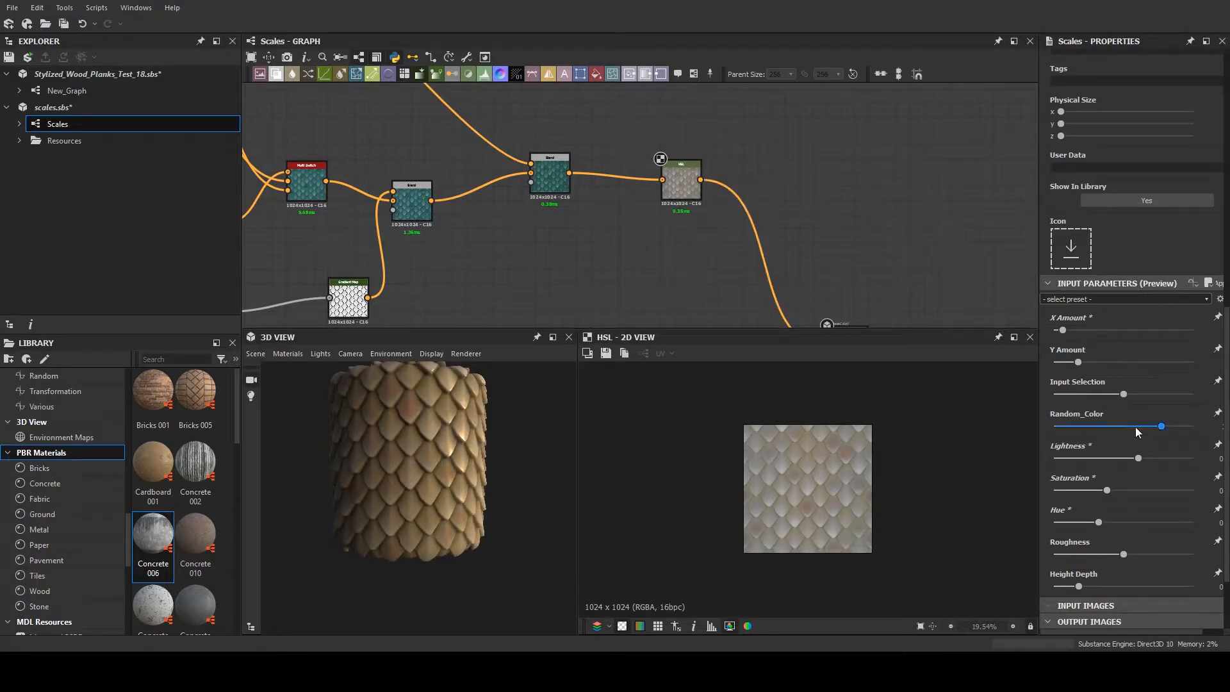
{"action": "mouse_move", "coordinate": [1135, 426]}
{"action": "left_mouse_down"}
{"action": "mouse_move", "coordinate": [1118, 436]}
{"action": "mouse_move", "coordinate": [1142, 426]}
{"action": "left_mouse_up"}
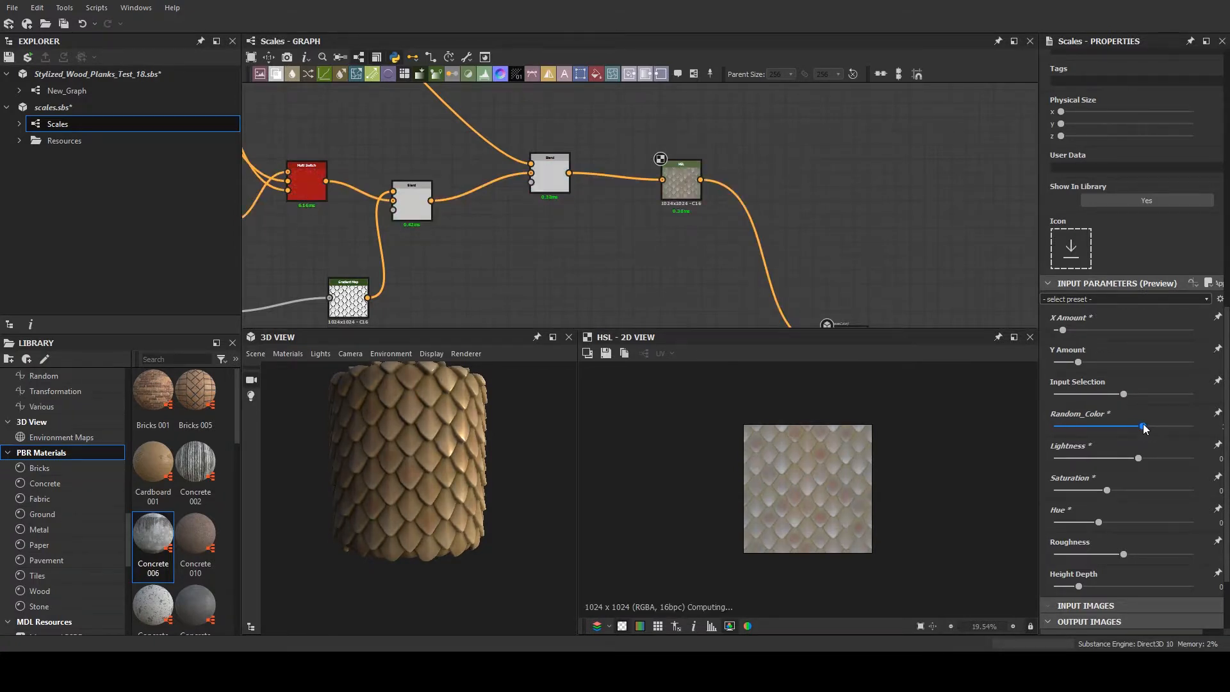
{"action": "scroll", "coordinate": [1131, 456], "scroll_direction": "down", "scroll_amount": 1}
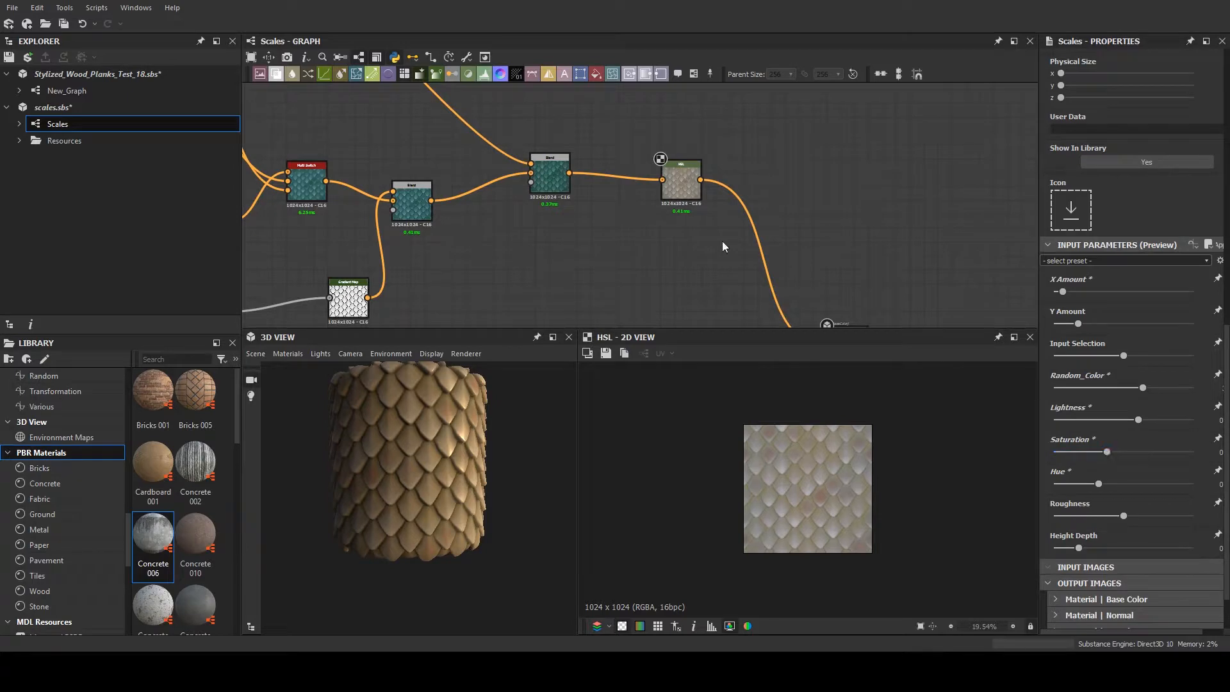
- Survey the whole Scales graph, from the material outputs back to the three scale-shape branches
{"action": "scroll", "coordinate": [721, 243], "scroll_direction": "down", "scroll_amount": 4}
{"action": "scroll", "coordinate": [668, 250], "scroll_direction": "down", "scroll_amount": 4}
{"action": "middle_click_drag", "start_coordinate": [667, 250], "coordinate": [777, 219]}
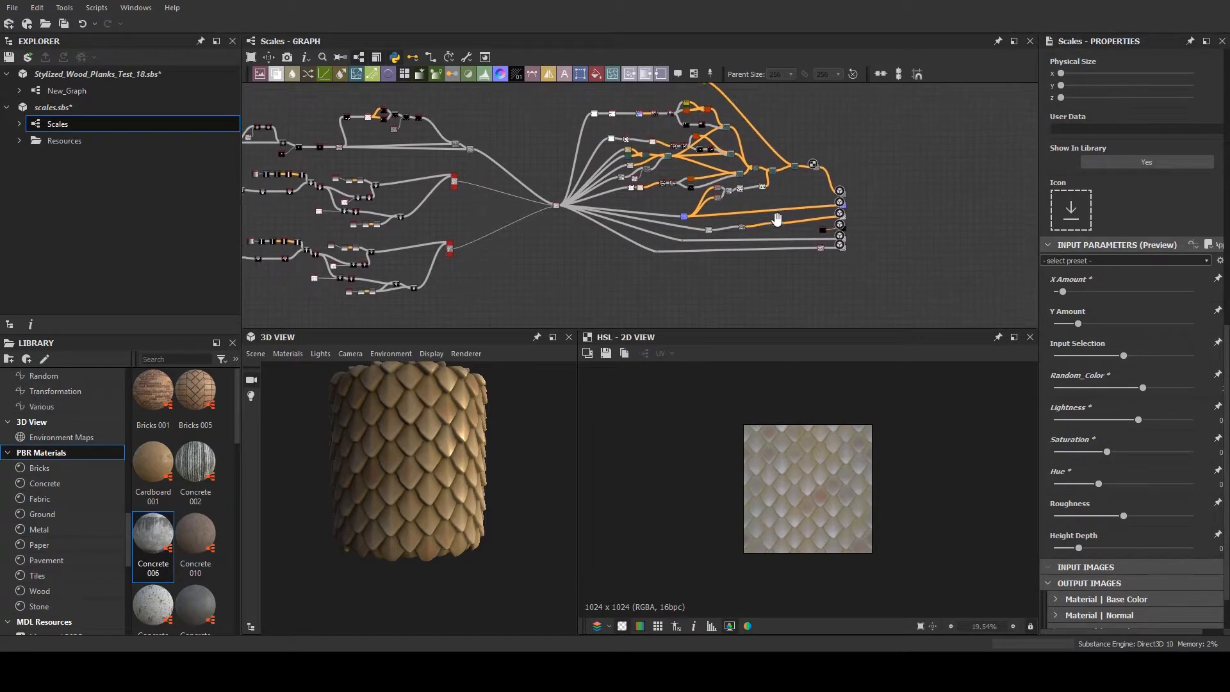
{"action": "middle_click_drag", "start_coordinate": [530, 231], "coordinate": [725, 215]}
{"action": "scroll", "coordinate": [711, 214], "scroll_direction": "down", "scroll_amount": 2}
{"action": "scroll", "coordinate": [673, 214], "scroll_direction": "up", "scroll_amount": 3}
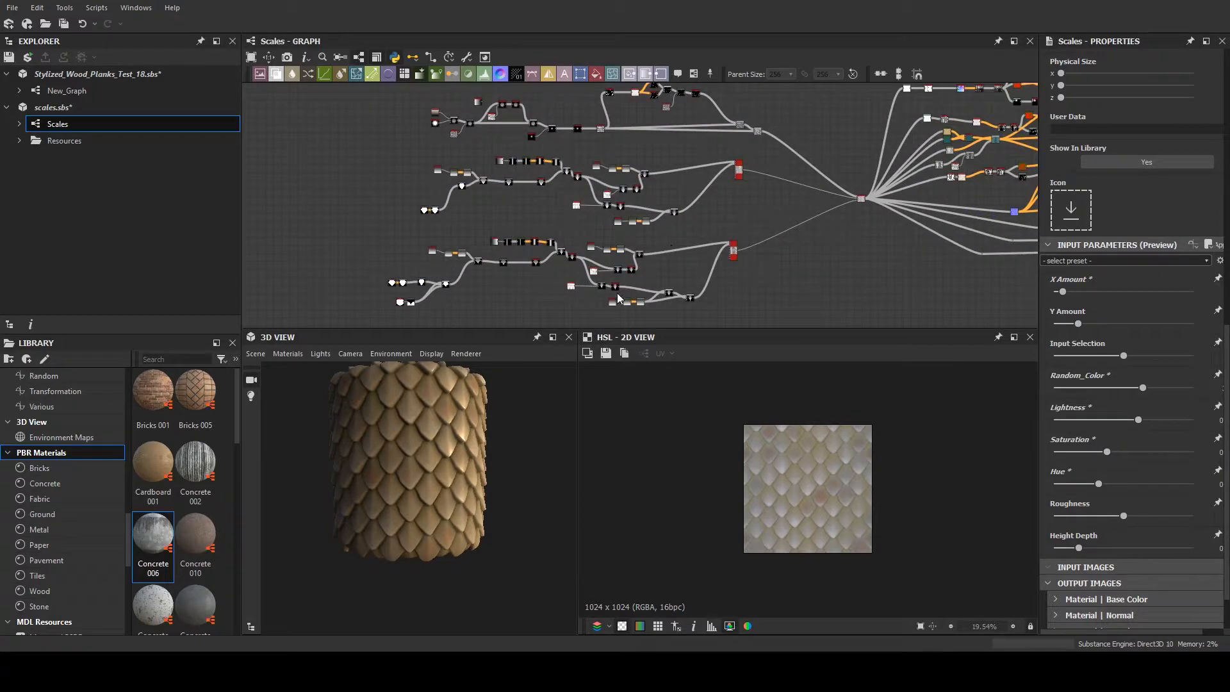
{"action": "scroll", "coordinate": [410, 474], "scroll_direction": "up", "scroll_amount": 3}
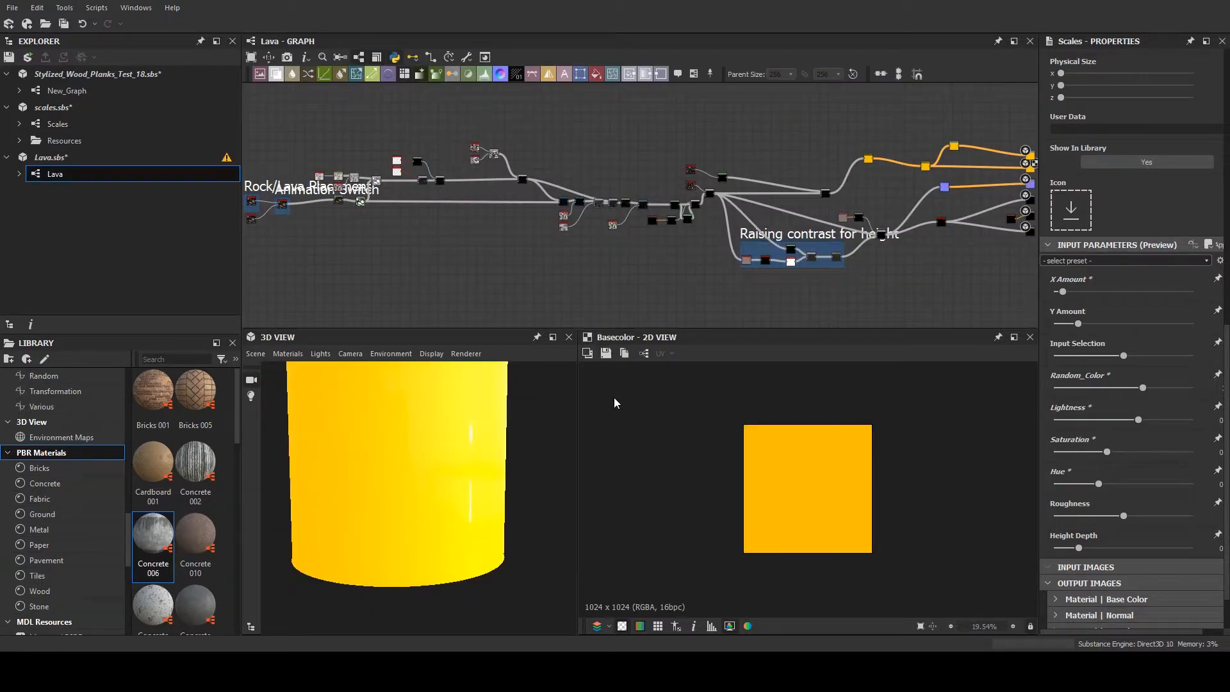
- Look over the Lava graph from its material outputs back past the "Raising contrast for height" frame
{"action": "middle_click_drag", "start_coordinate": [890, 297], "coordinate": [775, 271]}
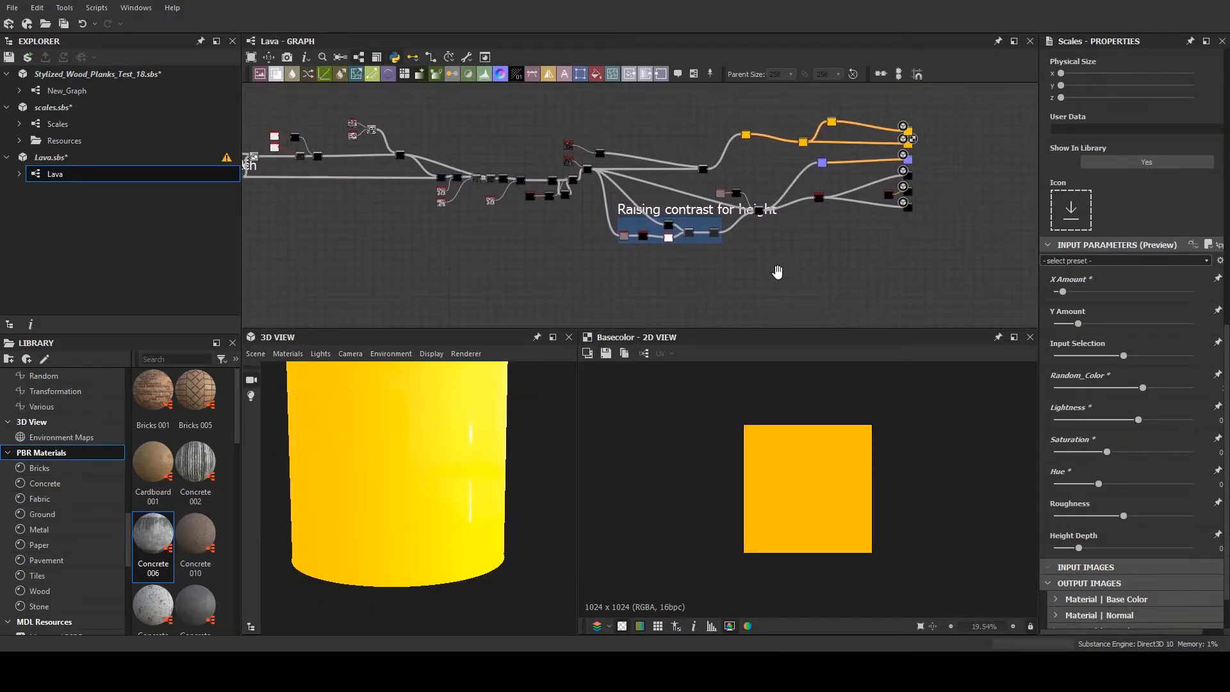
{"action": "scroll", "coordinate": [728, 250], "scroll_direction": "up", "scroll_amount": 1}
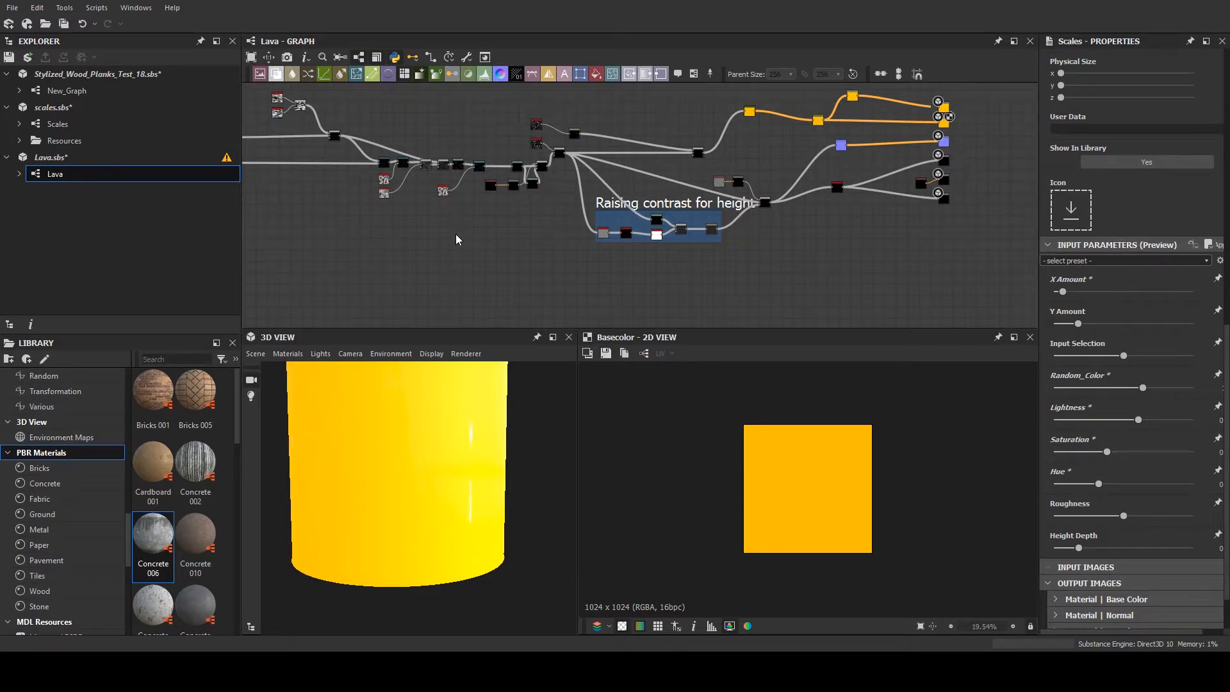
{"action": "middle_click_drag", "start_coordinate": [456, 235], "coordinate": [476, 219]}
- Close the Lava.sbs package and select the scales.sbs package
{"action": "left_click", "coordinate": [38, 161]}
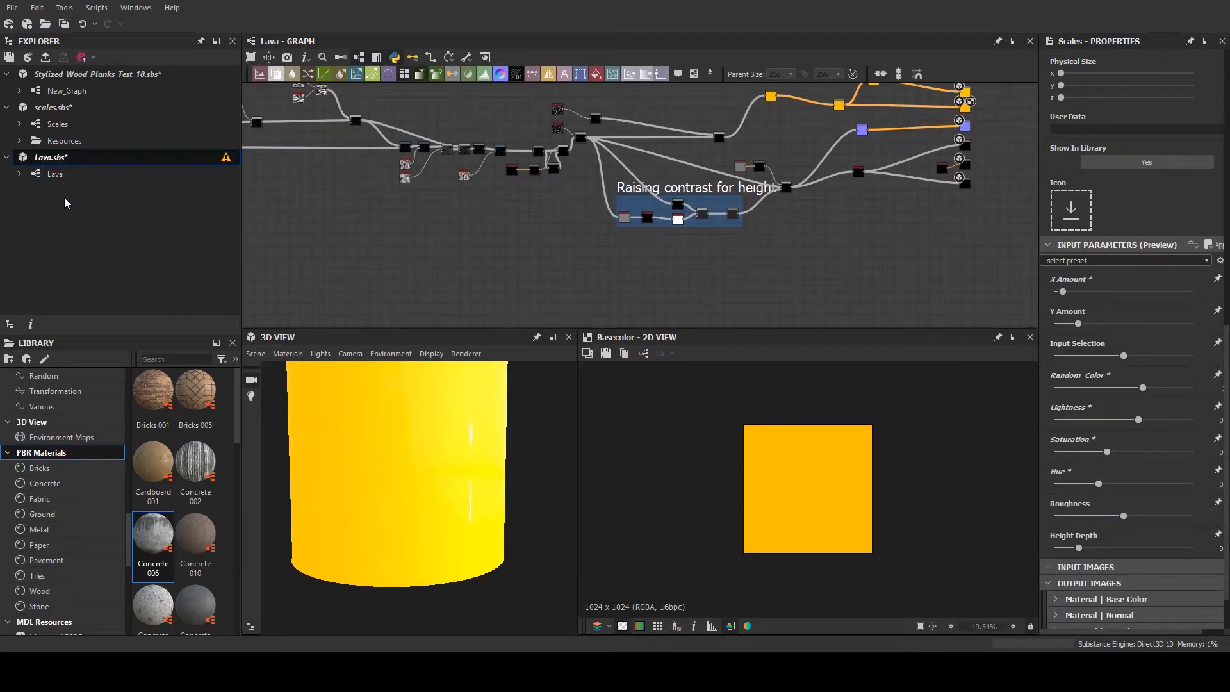
{"action": "left_click", "coordinate": [91, 351]}
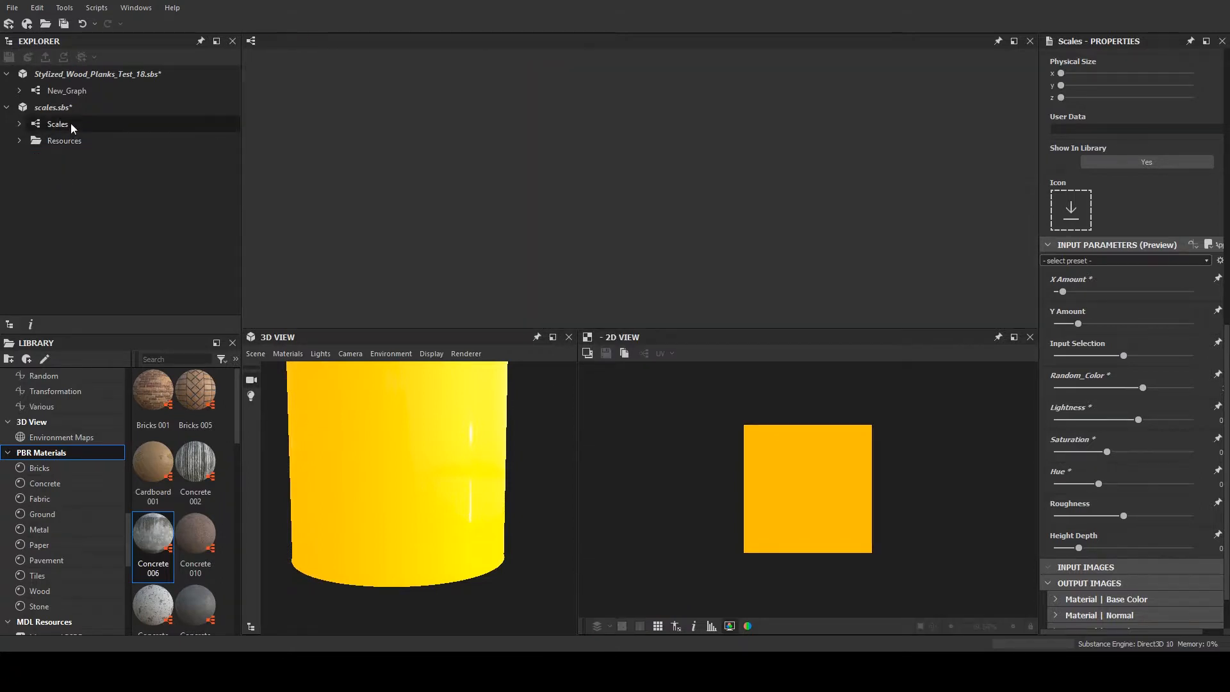
{"action": "left_click", "coordinate": [70, 109]}
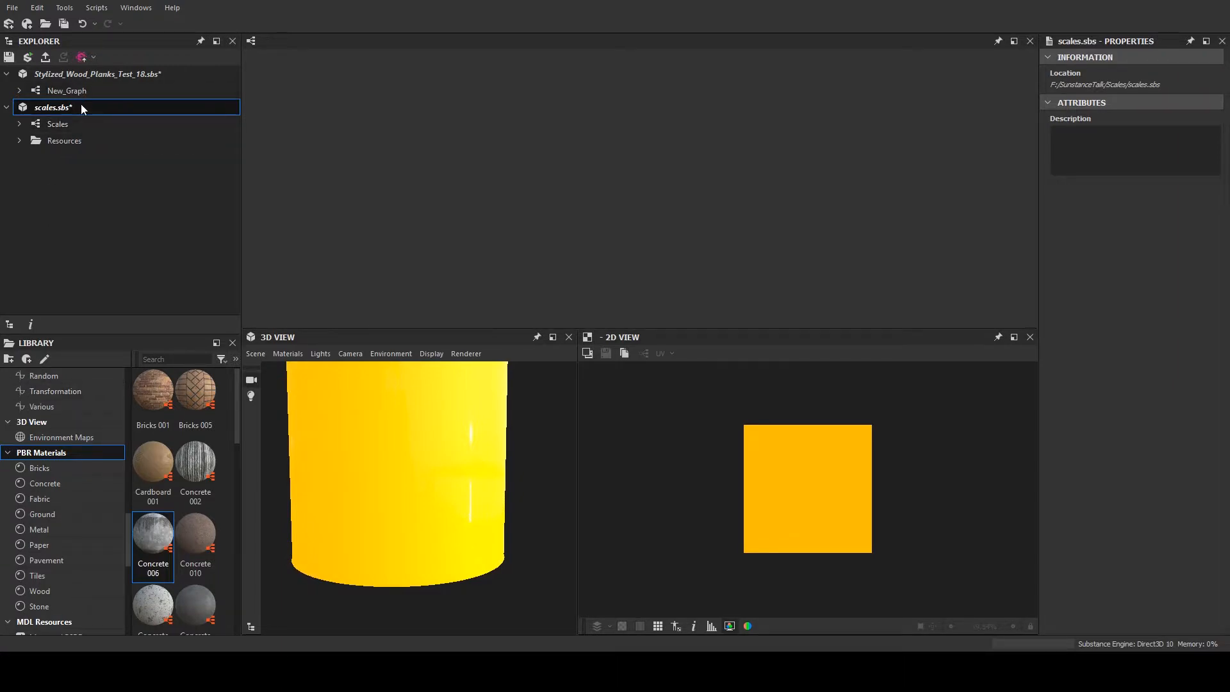
- Close the scales.sbs and Stylized_Wood_Planks_Test_18.sbs packages and load Dishonored_Tile_1.sbs in their place
{"action": "left_click", "coordinate": [221, 225]}
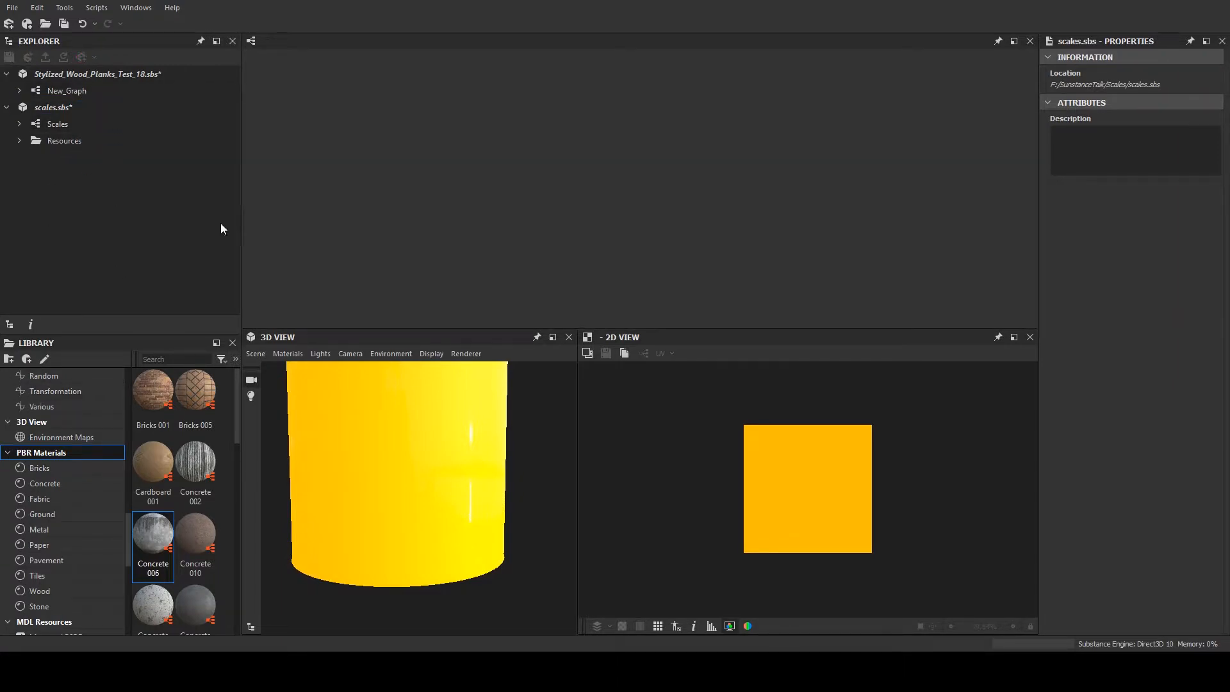
{"action": "left_click", "coordinate": [108, 76]}
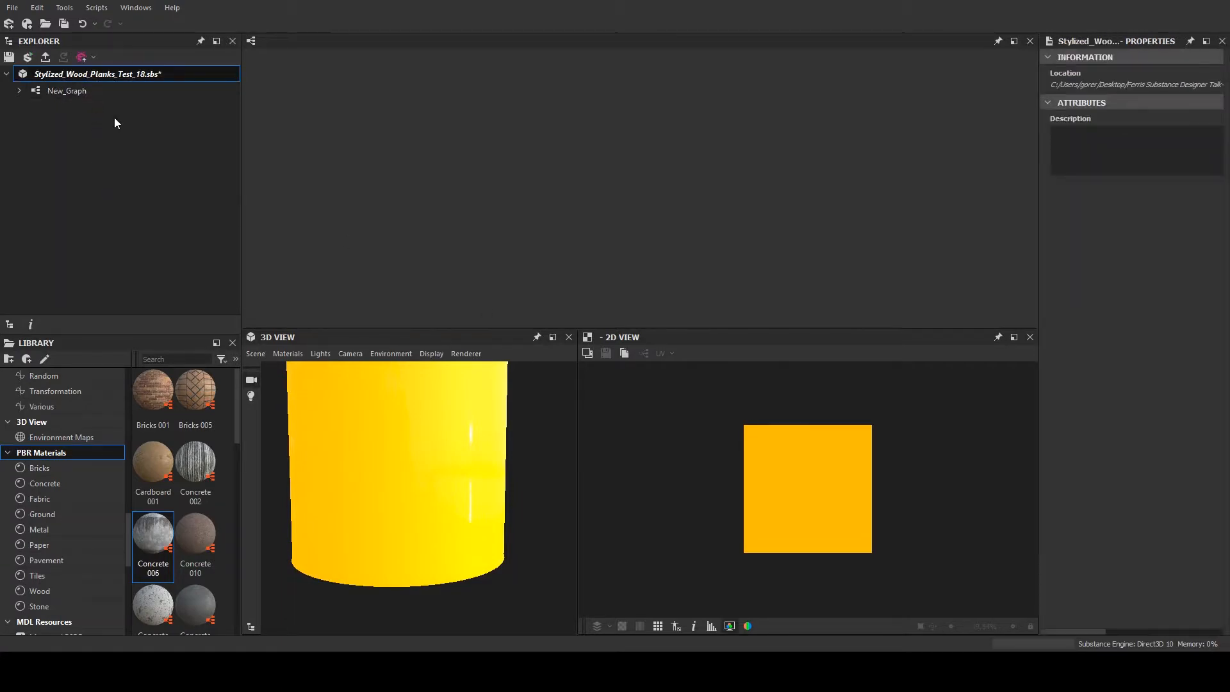
{"action": "left_click", "coordinate": [137, 272]}
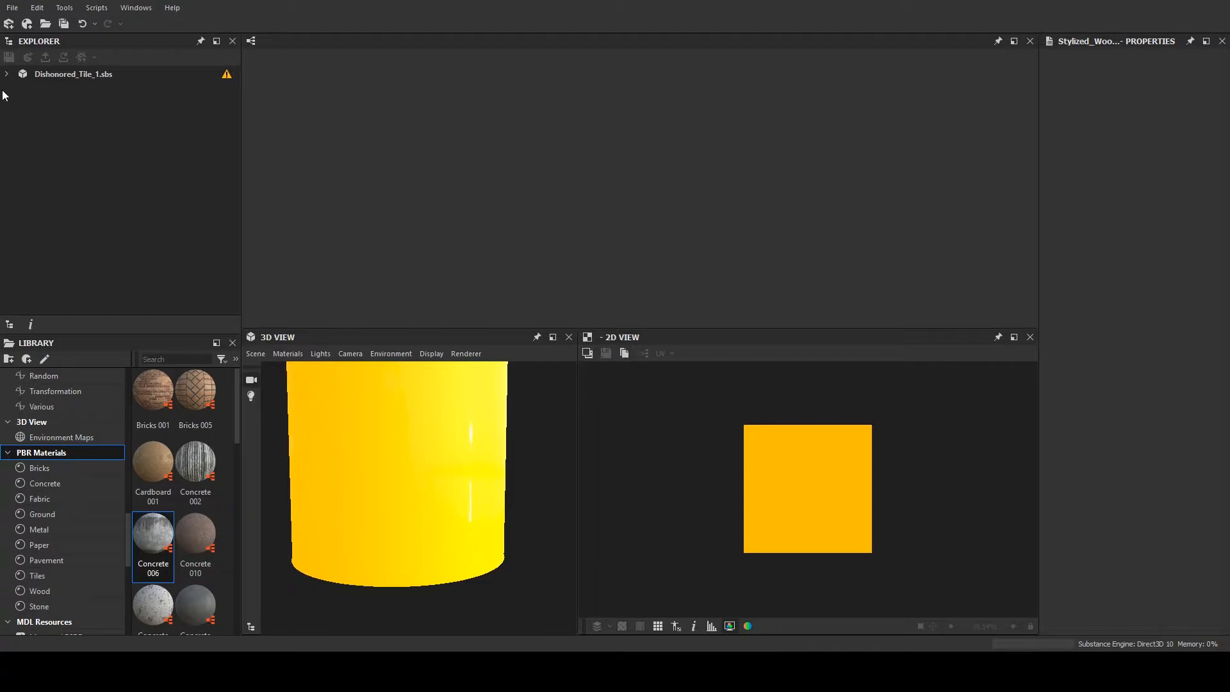
- Expand the Dishonored_Tile_1.sbs package and open its Dishonored_Tile_1 graph
{"action": "left_click", "coordinate": [90, 75]}
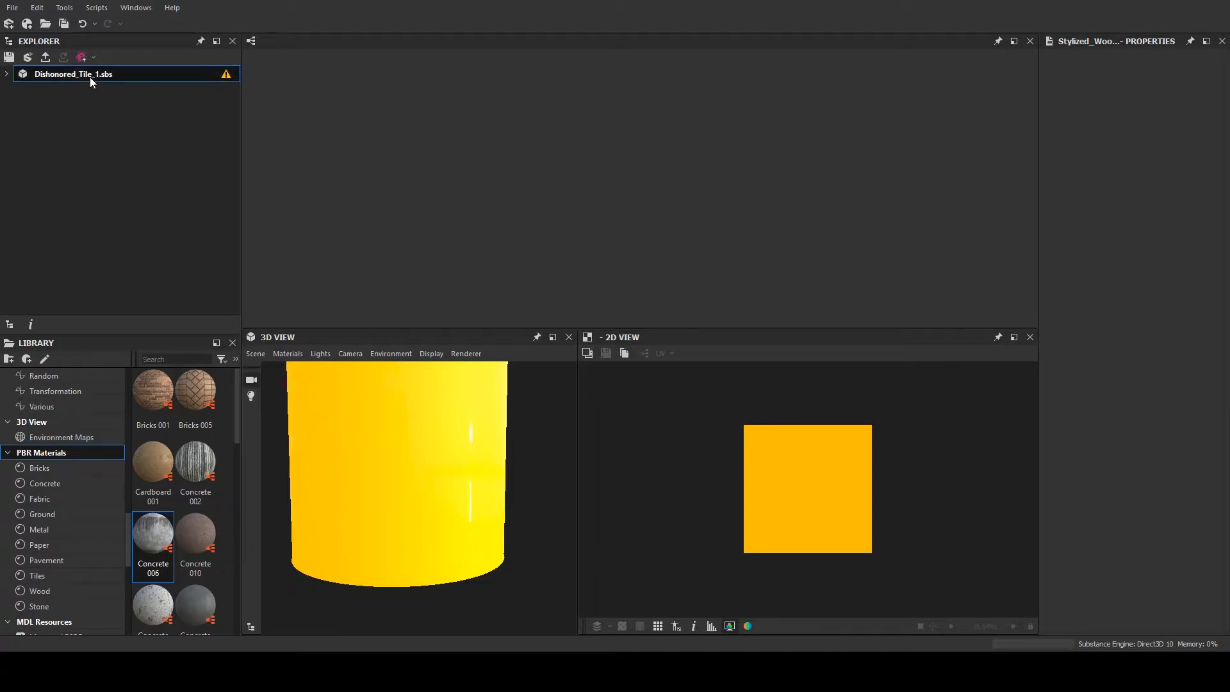
{"action": "left_click", "coordinate": [6, 74]}
{"action": "left_click", "coordinate": [51, 91]}
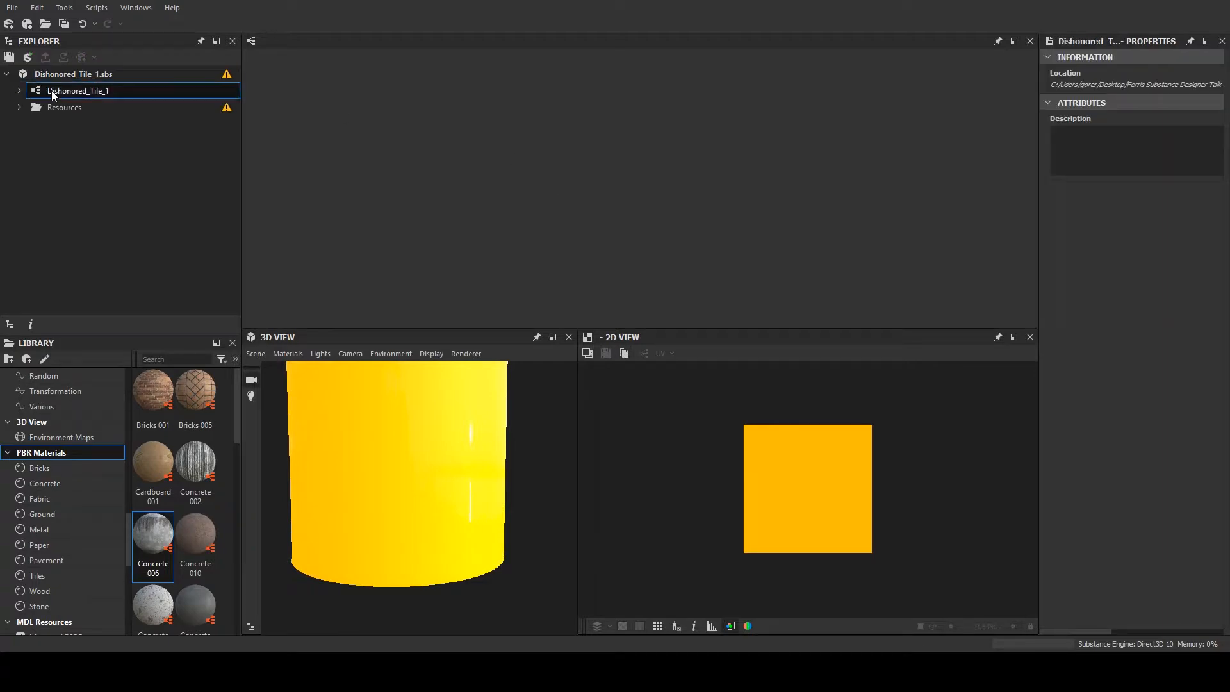
{"action": "double_click", "coordinate": [105, 90]}
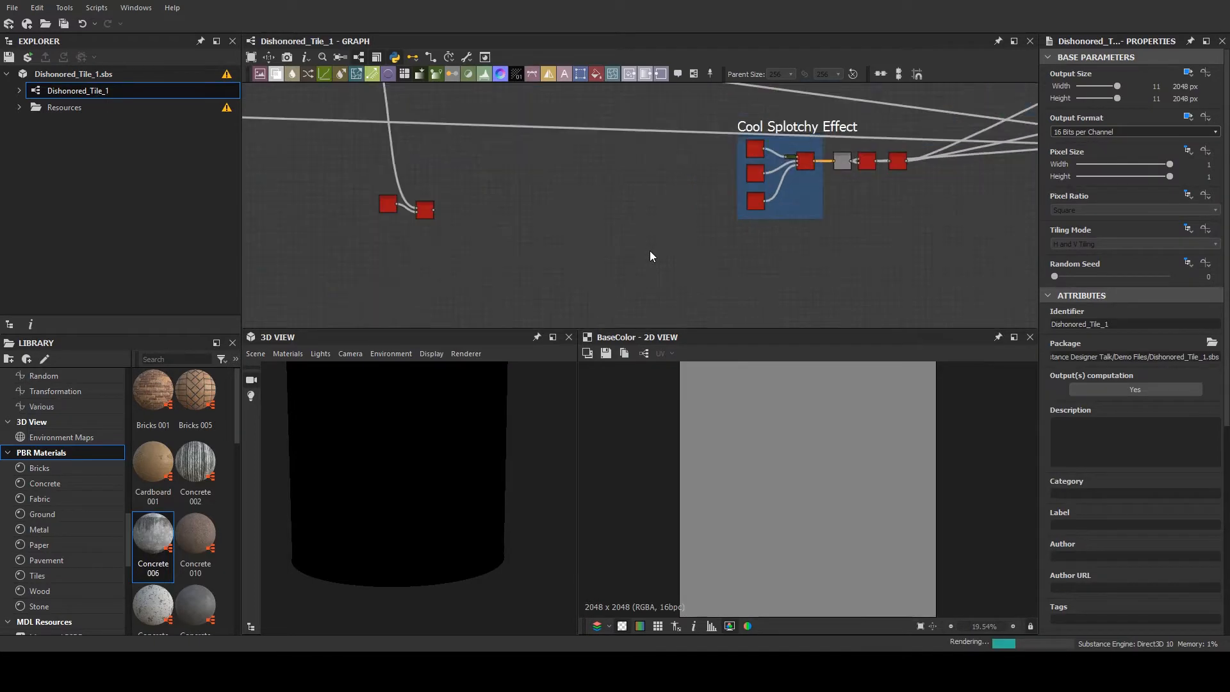
- Inspect the cracked tile material on the 3D cylinder up close and from another angle
{"action": "scroll", "coordinate": [586, 207], "scroll_direction": "down", "scroll_amount": 8}
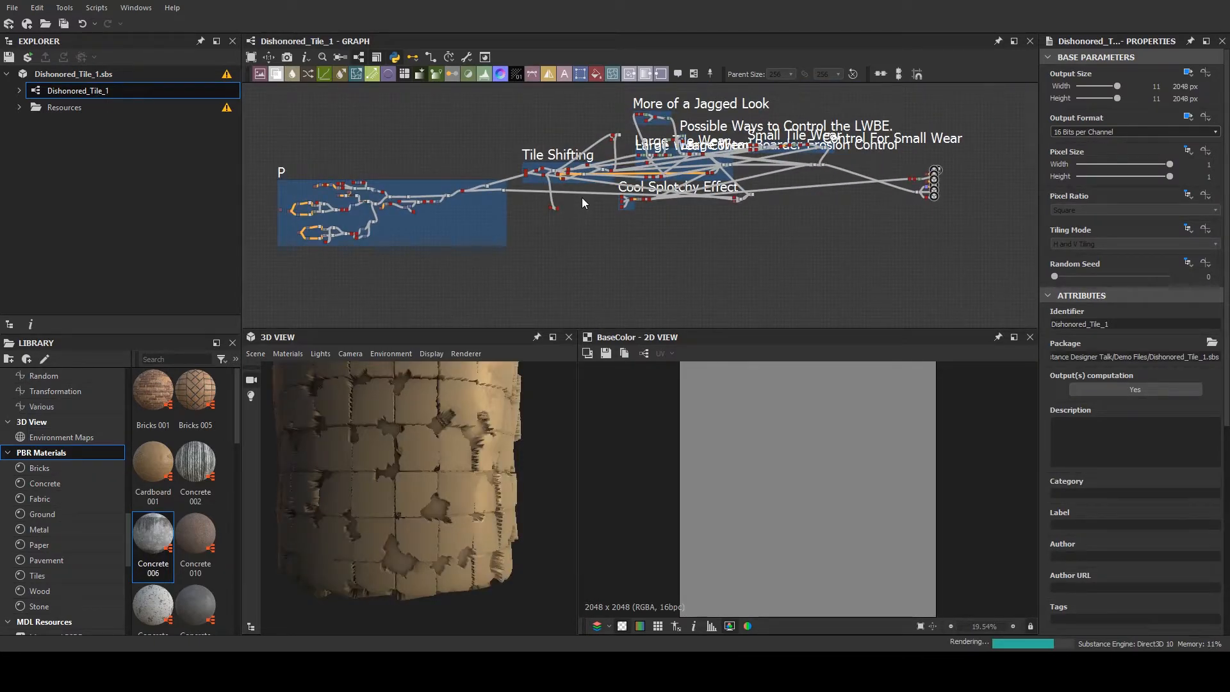
{"action": "scroll", "coordinate": [439, 517], "scroll_direction": "up", "scroll_amount": 5}
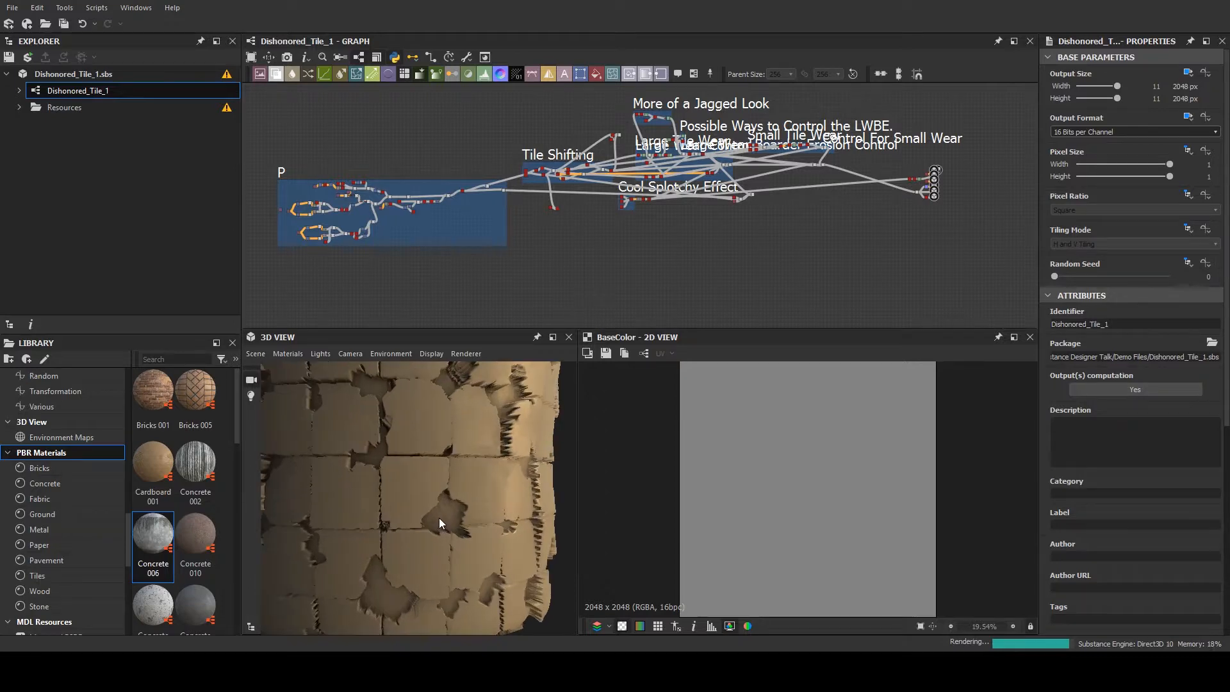
{"action": "mouse_move", "coordinate": [414, 490]}
{"action": "left_mouse_down"}
{"action": "mouse_move", "coordinate": [405, 477]}
{"action": "mouse_move", "coordinate": [347, 516]}
{"action": "mouse_move", "coordinate": [395, 511]}
{"action": "mouse_move", "coordinate": [401, 481]}
{"action": "left_mouse_up"}
{"action": "scroll", "coordinate": [395, 511], "scroll_direction": "up", "scroll_amount": 4}
{"action": "scroll", "coordinate": [401, 482], "scroll_direction": "down", "scroll_amount": 5}
{"action": "scroll", "coordinate": [746, 151], "scroll_direction": "up", "scroll_amount": 10}
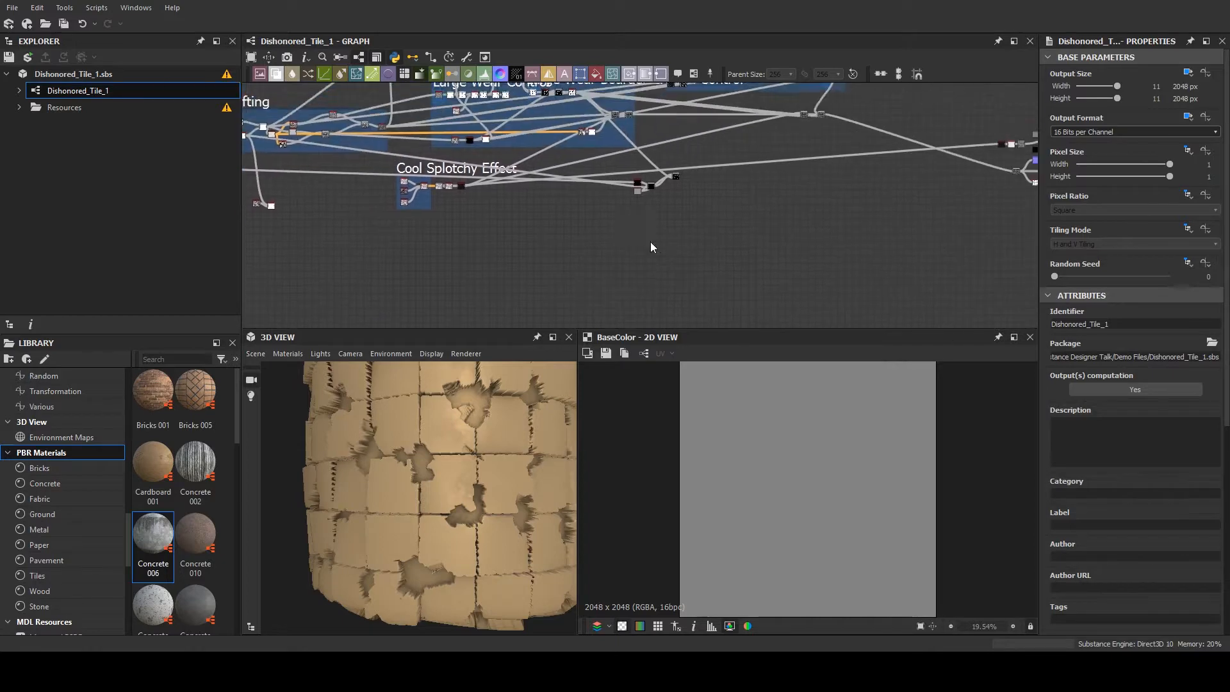
- Look over the Dishonored_Tile_1 graph from the "Cool Splotchy Effect" frame across the wear frames to the material outputs
{"action": "scroll", "coordinate": [631, 177], "scroll_direction": "up", "scroll_amount": 2}
{"action": "scroll", "coordinate": [605, 160], "scroll_direction": "down", "scroll_amount": 8}
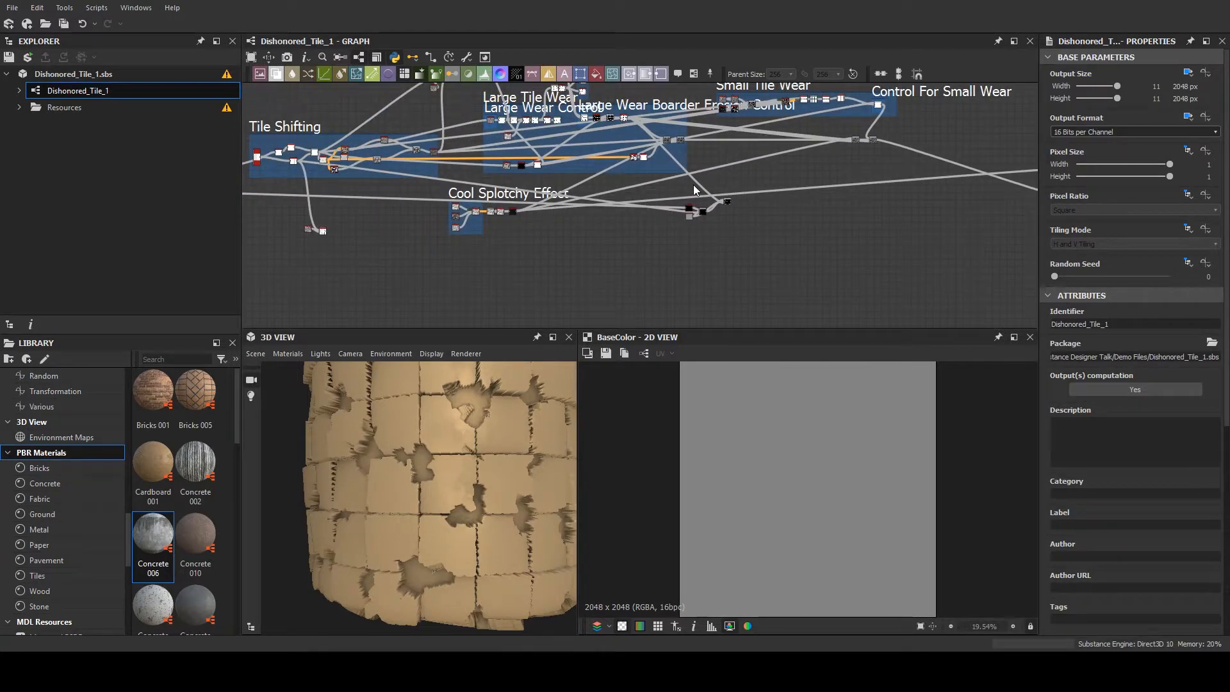
{"action": "scroll", "coordinate": [540, 219], "scroll_direction": "up", "scroll_amount": 5}
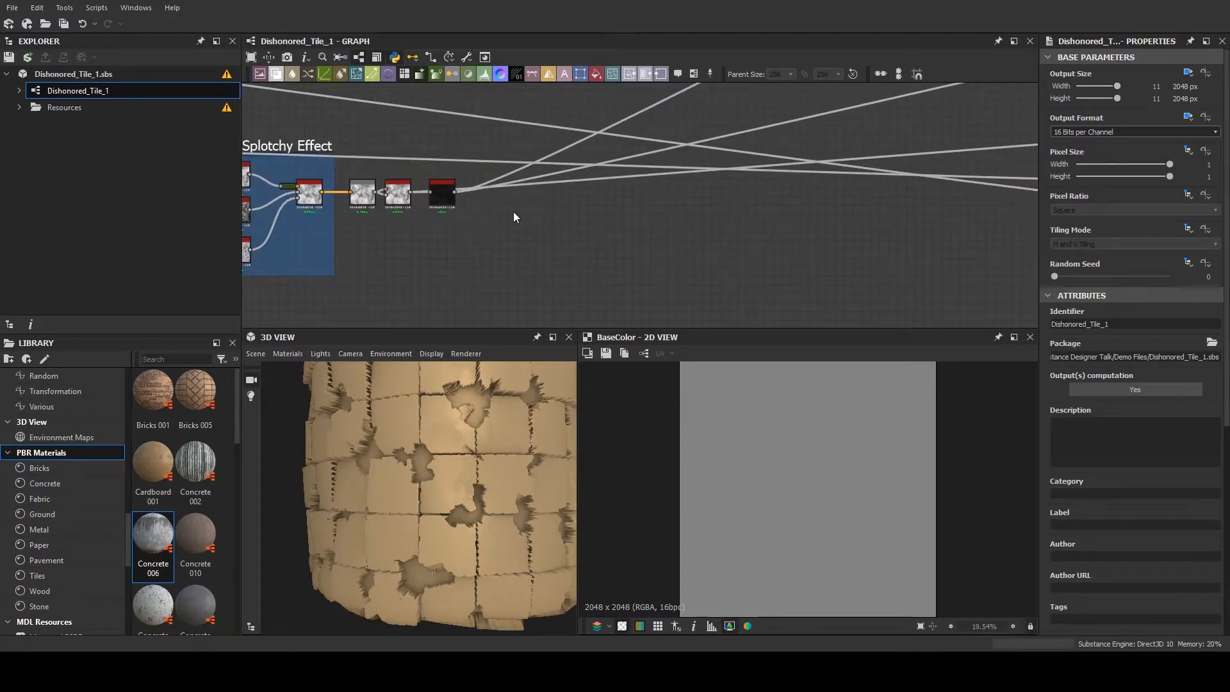
{"action": "scroll", "coordinate": [564, 204], "scroll_direction": "down", "scroll_amount": 5}
{"action": "scroll", "coordinate": [571, 194], "scroll_direction": "up", "scroll_amount": 2}
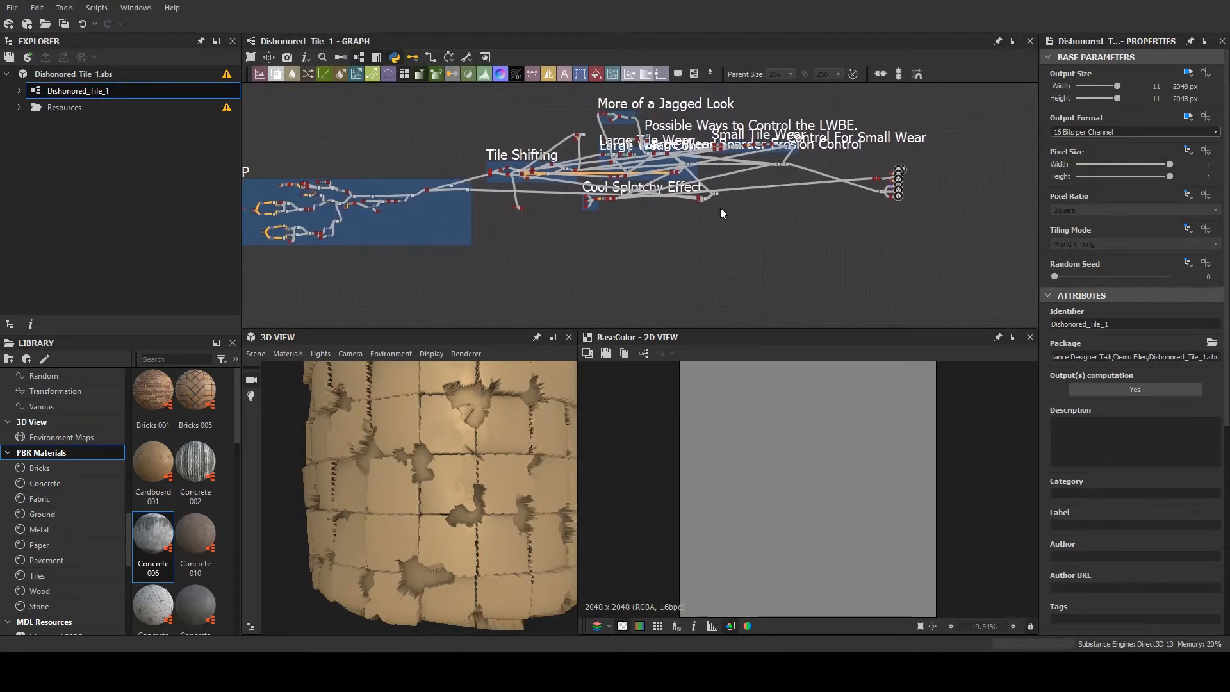
{"action": "scroll", "coordinate": [750, 199], "scroll_direction": "up", "scroll_amount": 2}
{"action": "scroll", "coordinate": [780, 192], "scroll_direction": "down", "scroll_amount": 3}
{"action": "scroll", "coordinate": [728, 260], "scroll_direction": "up", "scroll_amount": 5}
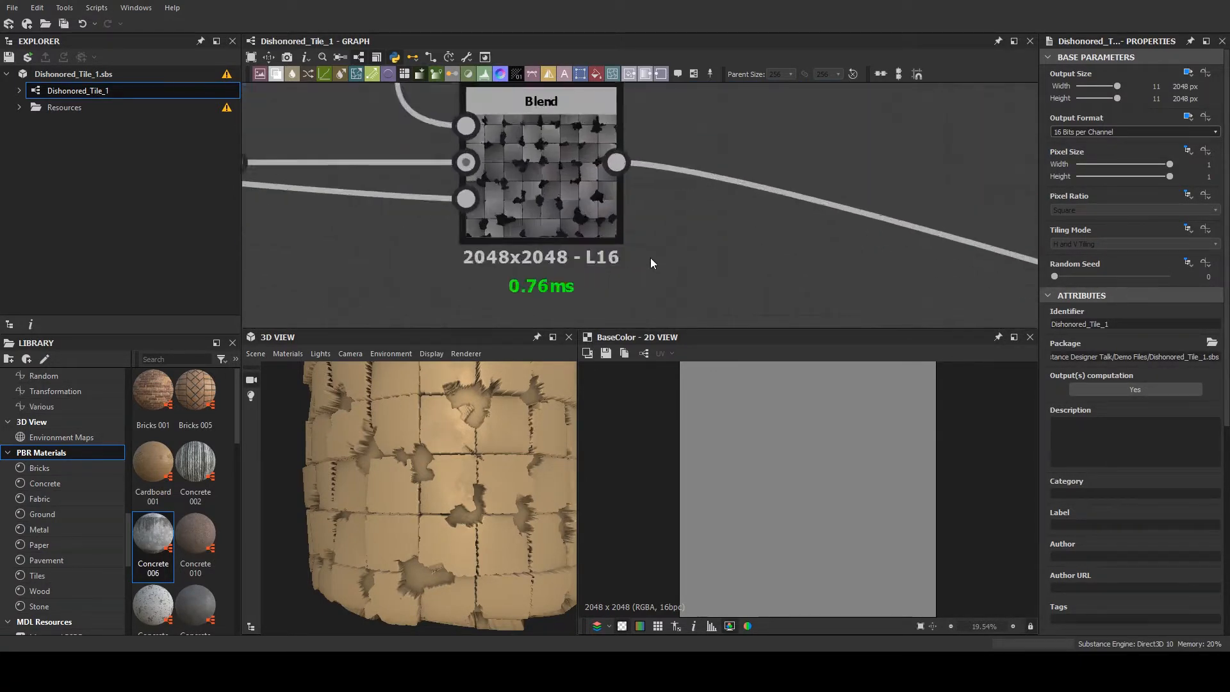
{"action": "scroll", "coordinate": [679, 223], "scroll_direction": "down", "scroll_amount": 5}
{"action": "scroll", "coordinate": [676, 218], "scroll_direction": "up", "scroll_amount": 5}
{"action": "scroll", "coordinate": [679, 212], "scroll_direction": "down", "scroll_amount": 6}
{"action": "scroll", "coordinate": [782, 256], "scroll_direction": "up", "scroll_amount": 4}
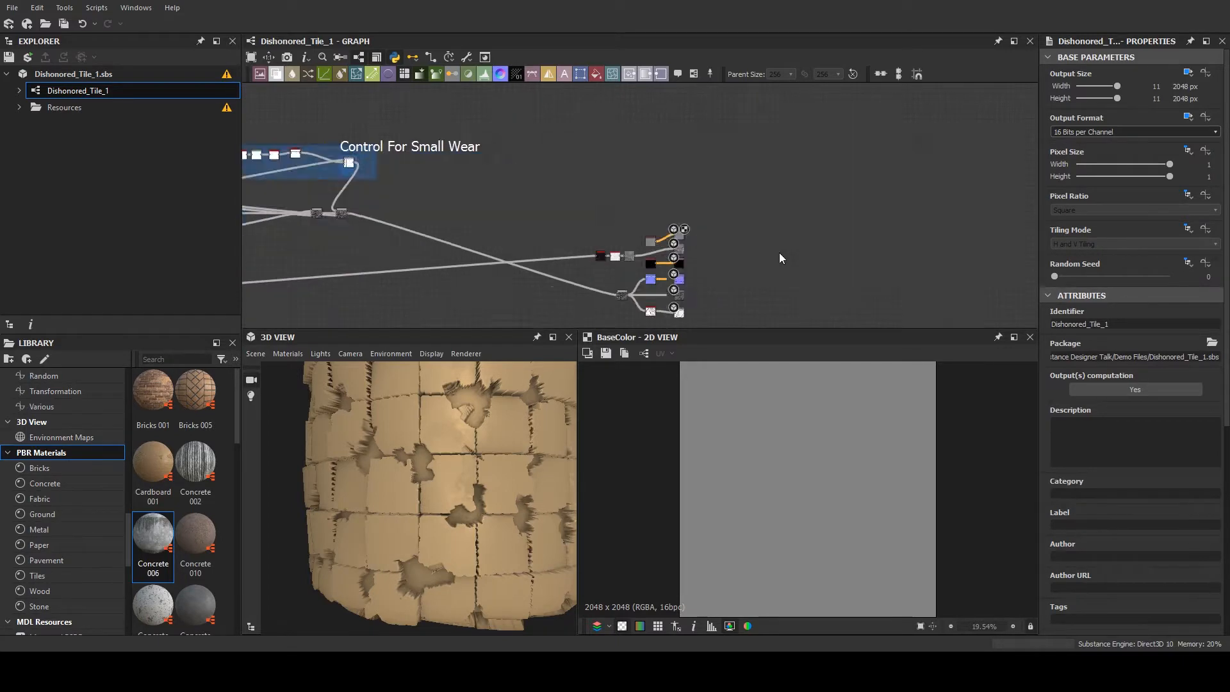
- Preview the Invert Grayscale node and the adjacent Min (Darken) Blend node fed by the "Cool Splotchy Effect" branch
{"action": "middle_click_drag", "start_coordinate": [440, 254], "coordinate": [1022, 173]}
{"action": "middle_click_drag", "start_coordinate": [370, 231], "coordinate": [748, 211]}
{"action": "scroll", "coordinate": [499, 265], "scroll_direction": "up", "scroll_amount": 1}
{"action": "scroll", "coordinate": [497, 266], "scroll_direction": "up", "scroll_amount": 1}
{"action": "middle_click_drag", "start_coordinate": [497, 266], "coordinate": [666, 280]}
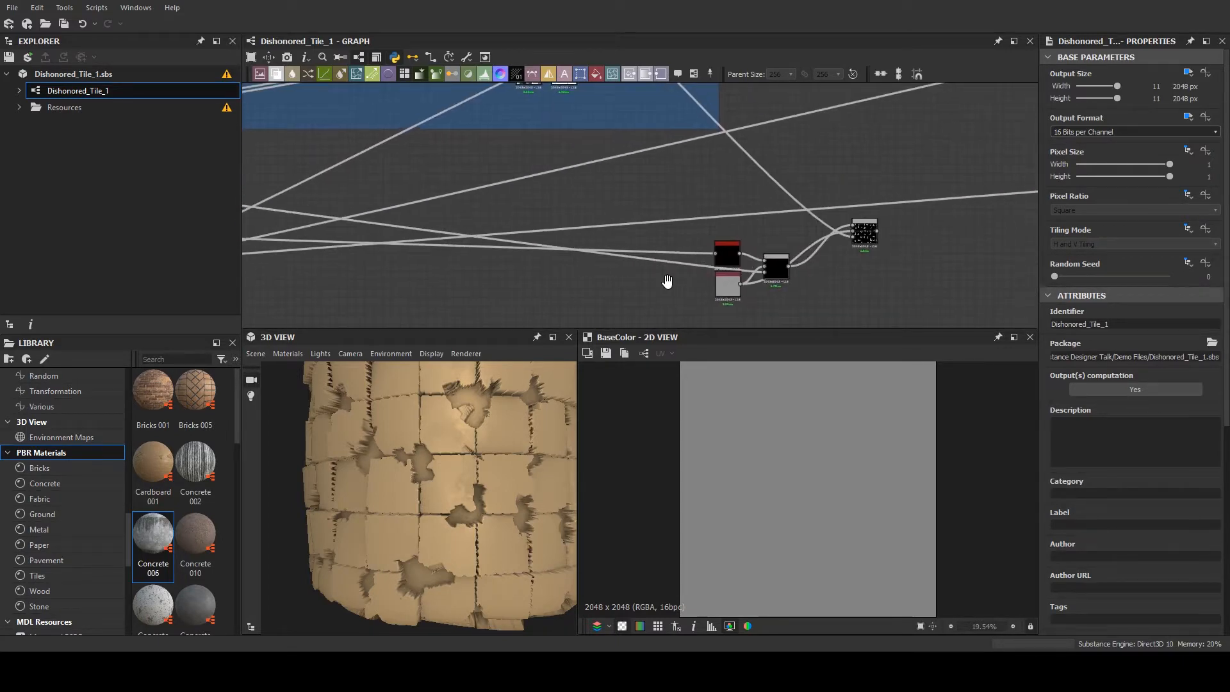
{"action": "scroll", "coordinate": [663, 272], "scroll_direction": "down", "scroll_amount": 1}
{"action": "double_click", "coordinate": [710, 259]}
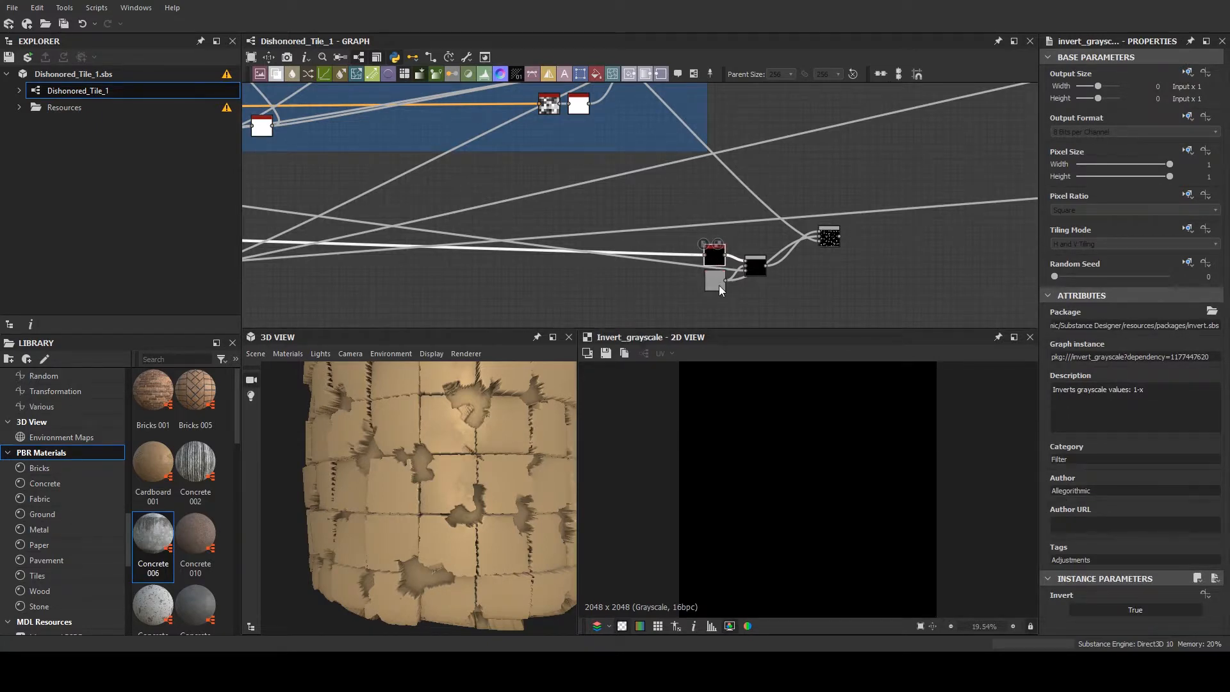
{"action": "double_click", "coordinate": [753, 271]}
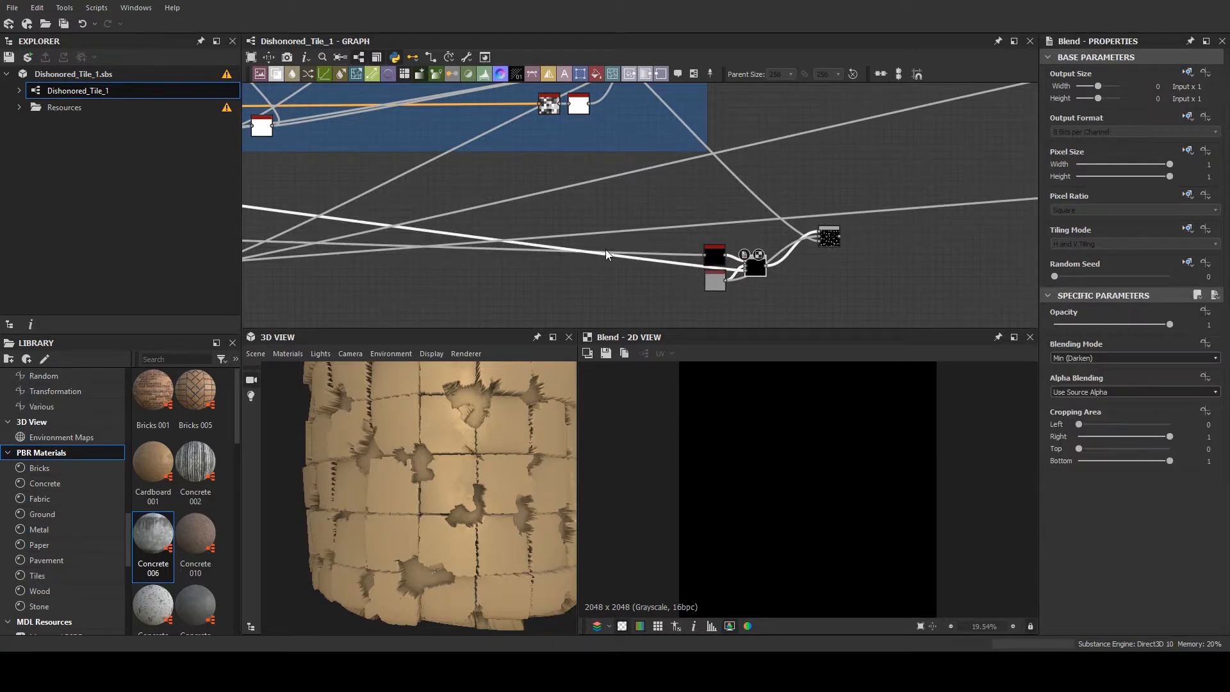
- Trace the graph back through "Tile Shifting" to the start of the "P" frame and preview the Shape_2_Filled_1 bitmap node
{"action": "mouse_move", "coordinate": [605, 249]}
{"action": "middle_mouse_down"}
{"action": "mouse_move", "coordinate": [968, 278]}
{"action": "mouse_move", "coordinate": [713, 250]}
{"action": "mouse_move", "coordinate": [851, 250]}
{"action": "mouse_move", "coordinate": [999, 289]}
{"action": "middle_mouse_up"}
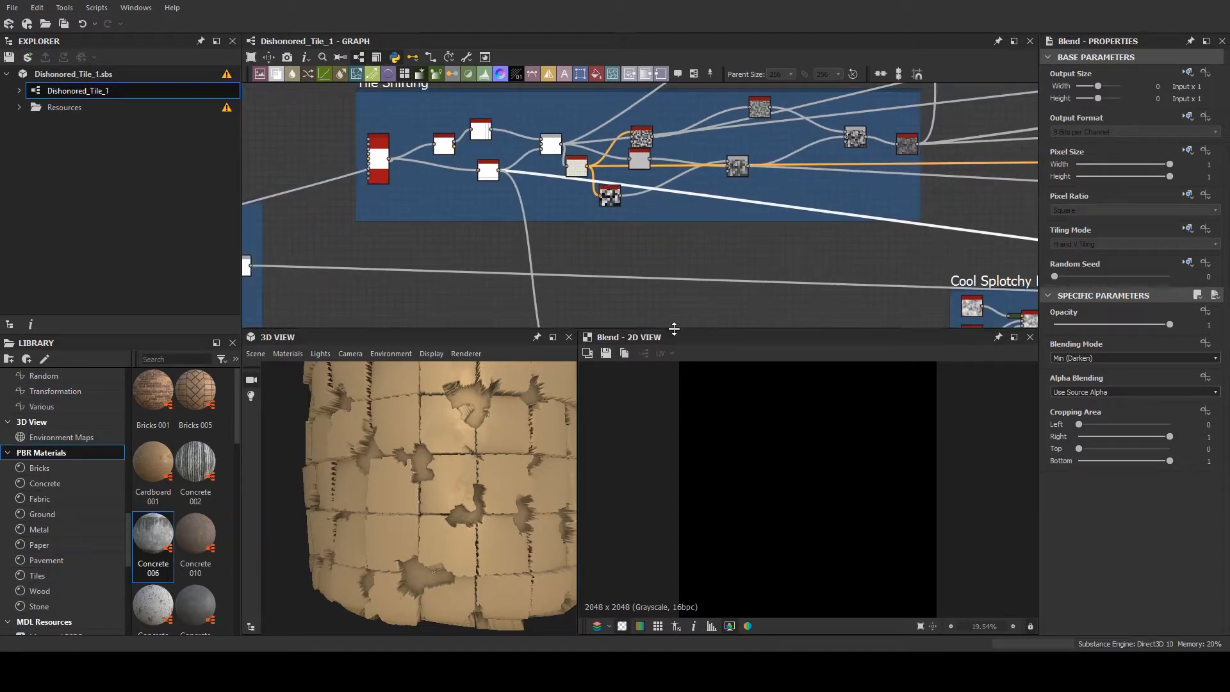
{"action": "middle_click_drag", "start_coordinate": [467, 163], "coordinate": [814, 197]}
{"action": "middle_click_drag", "start_coordinate": [410, 269], "coordinate": [985, 172]}
{"action": "middle_click_drag", "start_coordinate": [448, 223], "coordinate": [970, 234]}
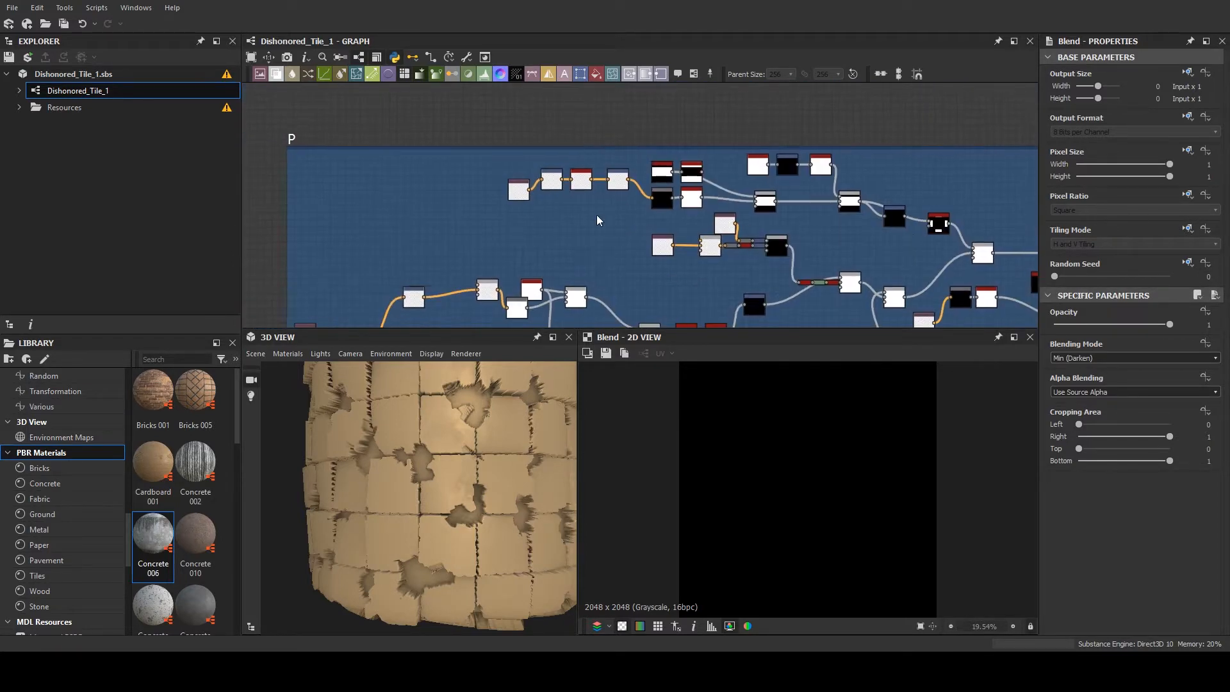
{"action": "middle_click_drag", "start_coordinate": [429, 264], "coordinate": [779, 104]}
{"action": "scroll", "coordinate": [675, 160], "scroll_direction": "down", "scroll_amount": 3}
{"action": "scroll", "coordinate": [675, 163], "scroll_direction": "up", "scroll_amount": 3}
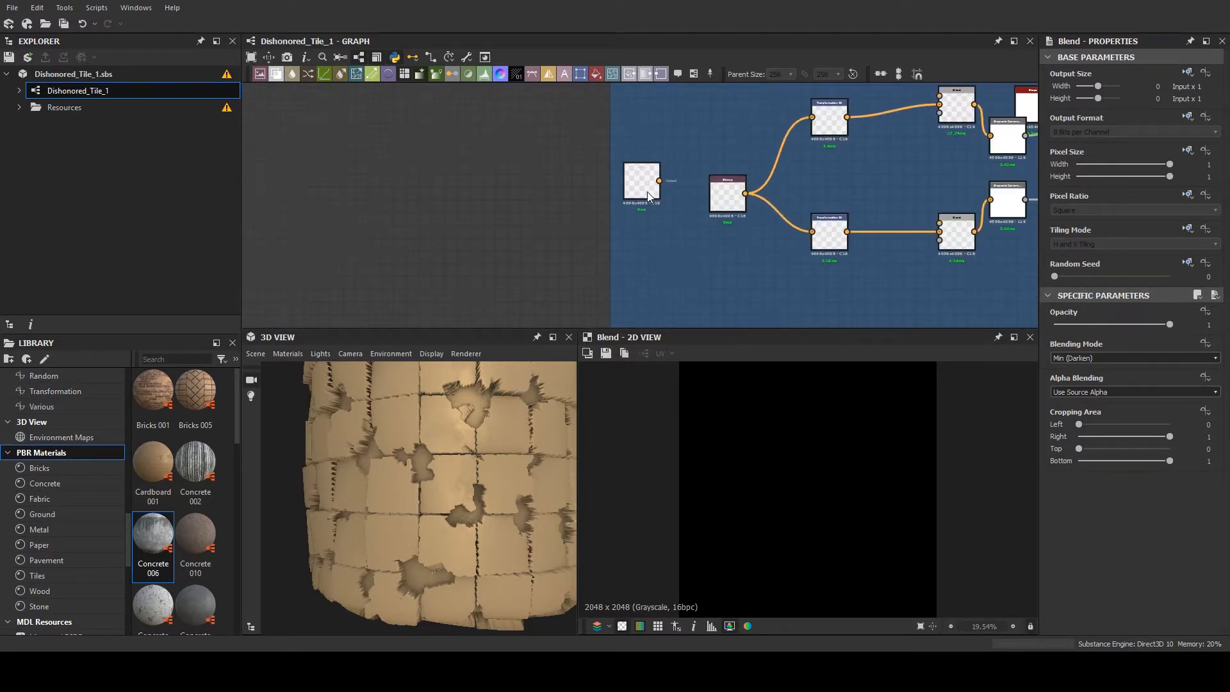
{"action": "double_click", "coordinate": [641, 183]}
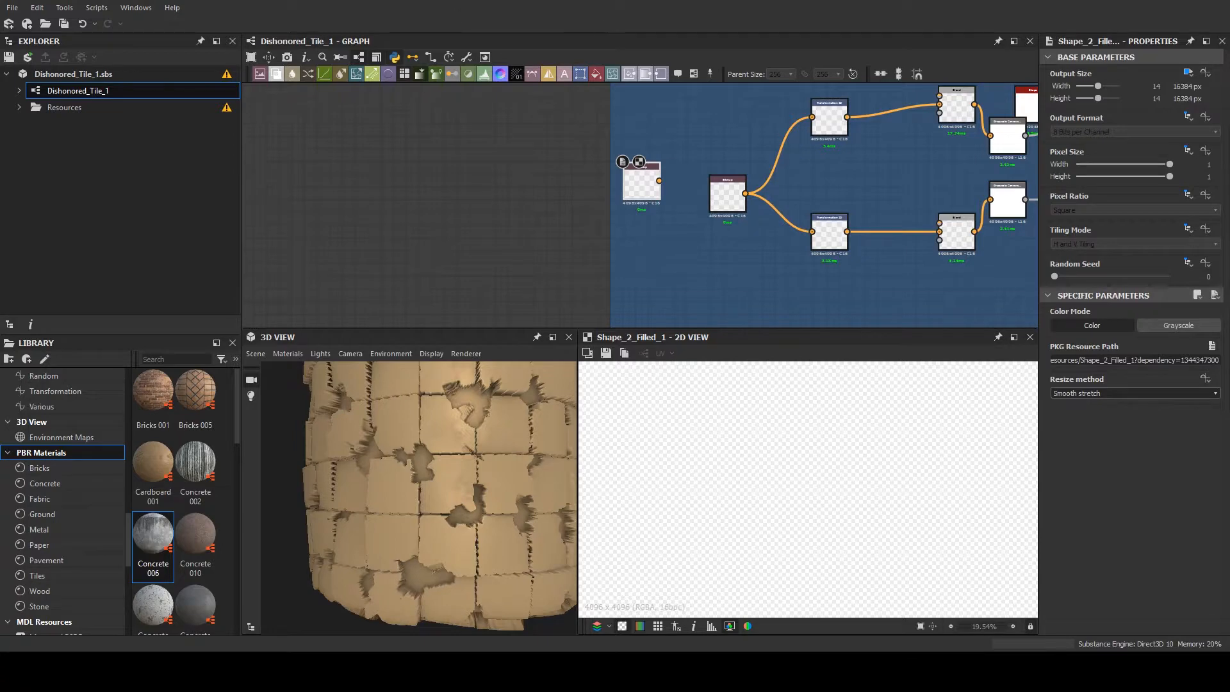
- Open New_Graph from the Brick.sbs package and frame the brick cylinder in the 3D view
{"action": "left_click", "coordinate": [46, 74]}
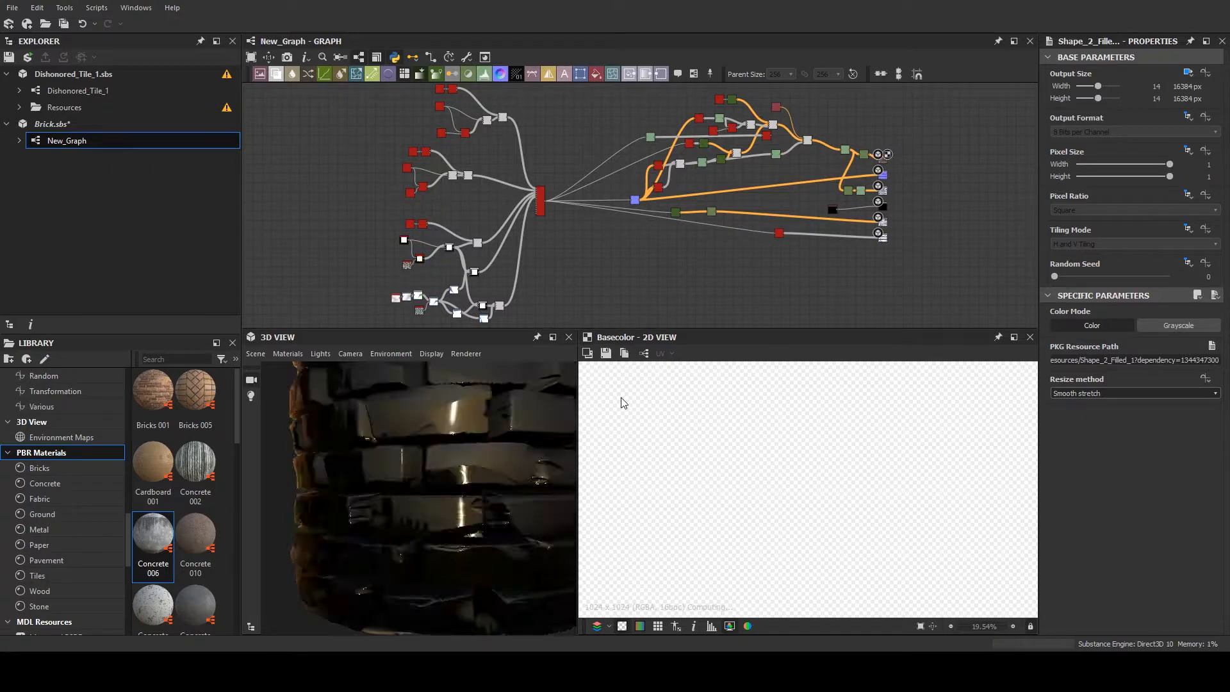
{"action": "scroll", "coordinate": [509, 406], "scroll_direction": "down", "scroll_amount": 5}
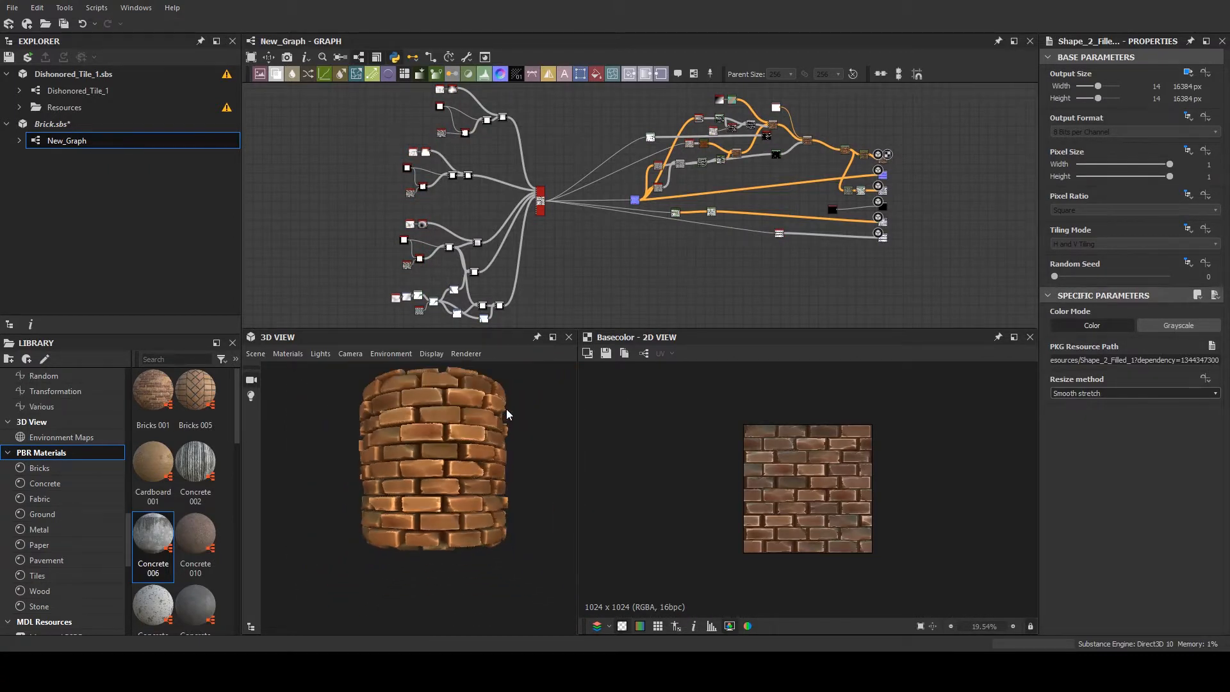
{"action": "scroll", "coordinate": [507, 409], "scroll_direction": "up", "scroll_amount": 1}
{"action": "middle_click_drag", "start_coordinate": [507, 410], "coordinate": [483, 447]}
{"action": "scroll", "coordinate": [475, 443], "scroll_direction": "down", "scroll_amount": 1}
{"action": "scroll", "coordinate": [474, 443], "scroll_direction": "up", "scroll_amount": 2}
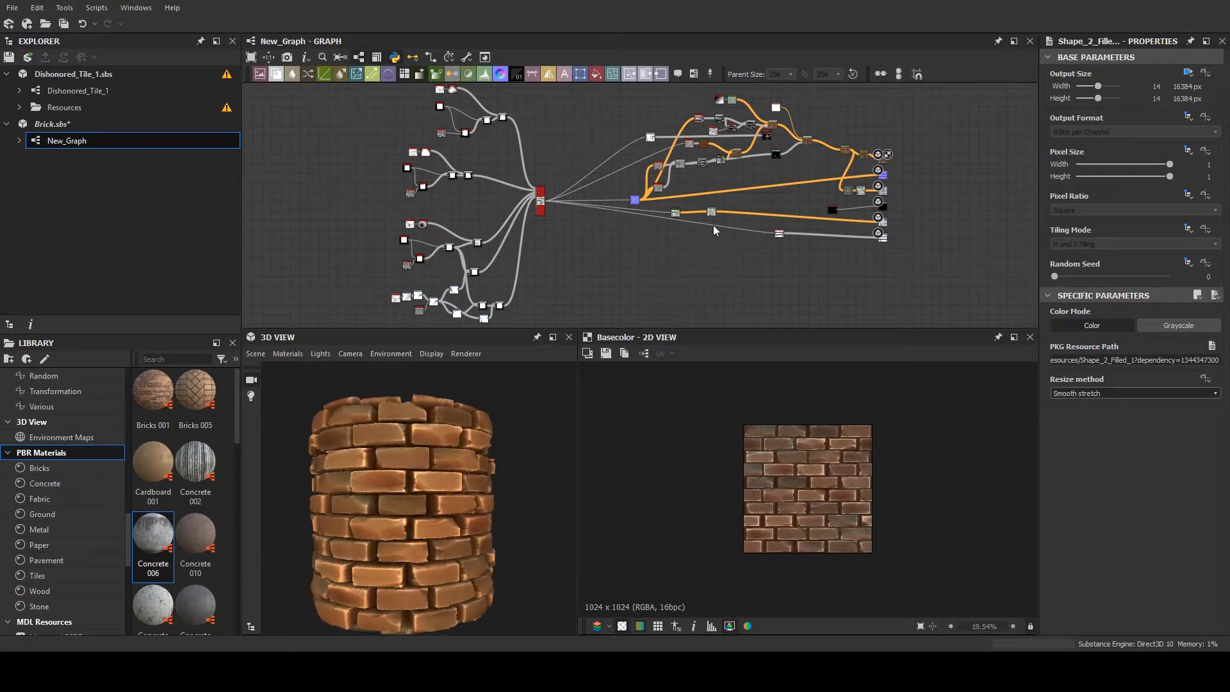
- Examine the brick graph's base color branch, previewing the Copy Blend node and the Add Sub Blend node after it
{"action": "scroll", "coordinate": [730, 203], "scroll_direction": "up", "scroll_amount": 4}
{"action": "middle_click_drag", "start_coordinate": [761, 174], "coordinate": [693, 290]}
{"action": "middle_click_drag", "start_coordinate": [705, 222], "coordinate": [708, 260]}
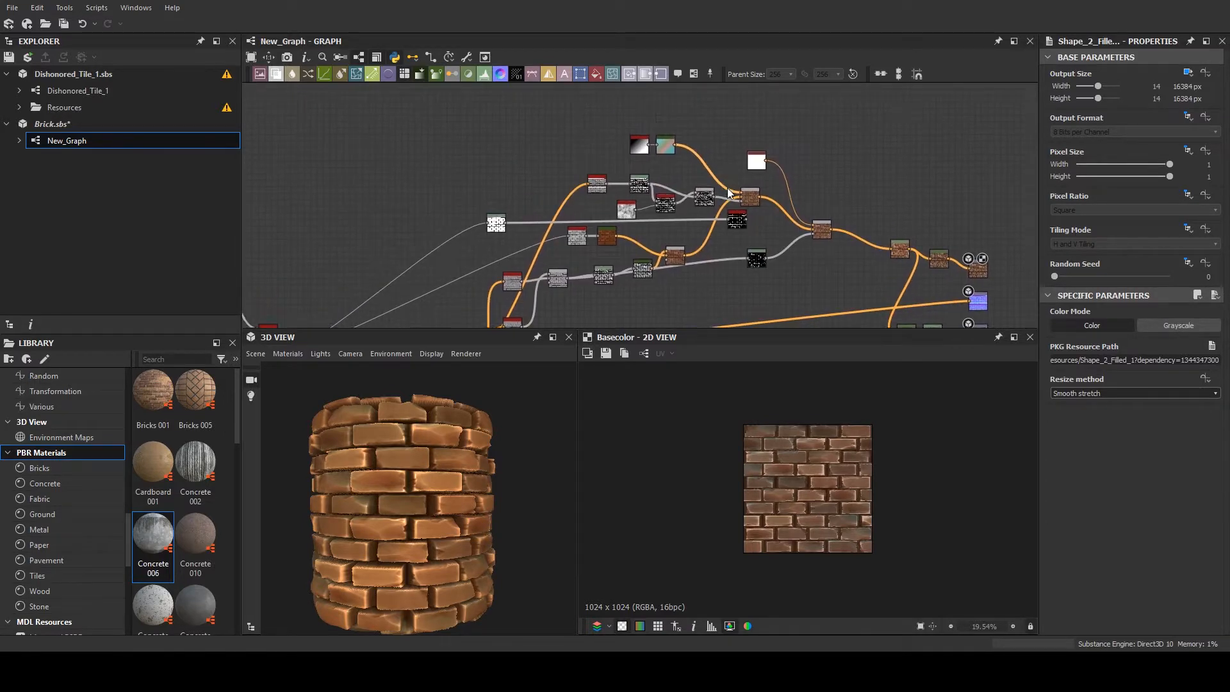
{"action": "scroll", "coordinate": [647, 147], "scroll_direction": "up", "scroll_amount": 5}
{"action": "middle_click_drag", "start_coordinate": [721, 185], "coordinate": [618, 132]}
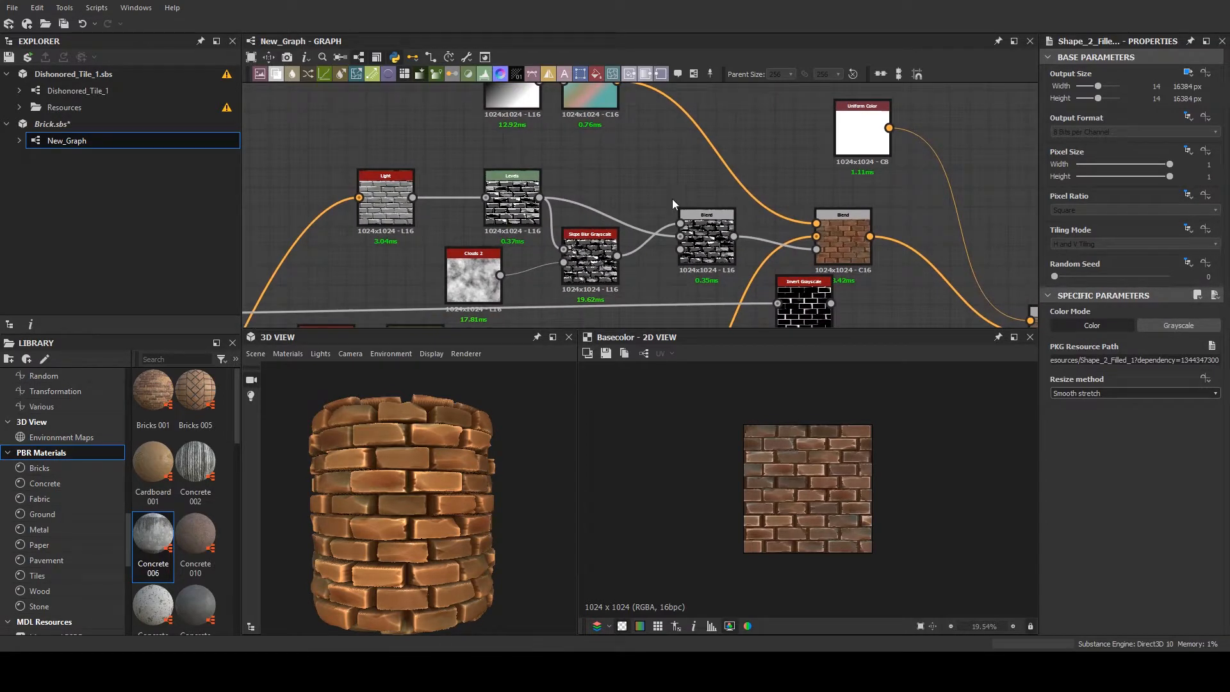
{"action": "left_click", "coordinate": [845, 243]}
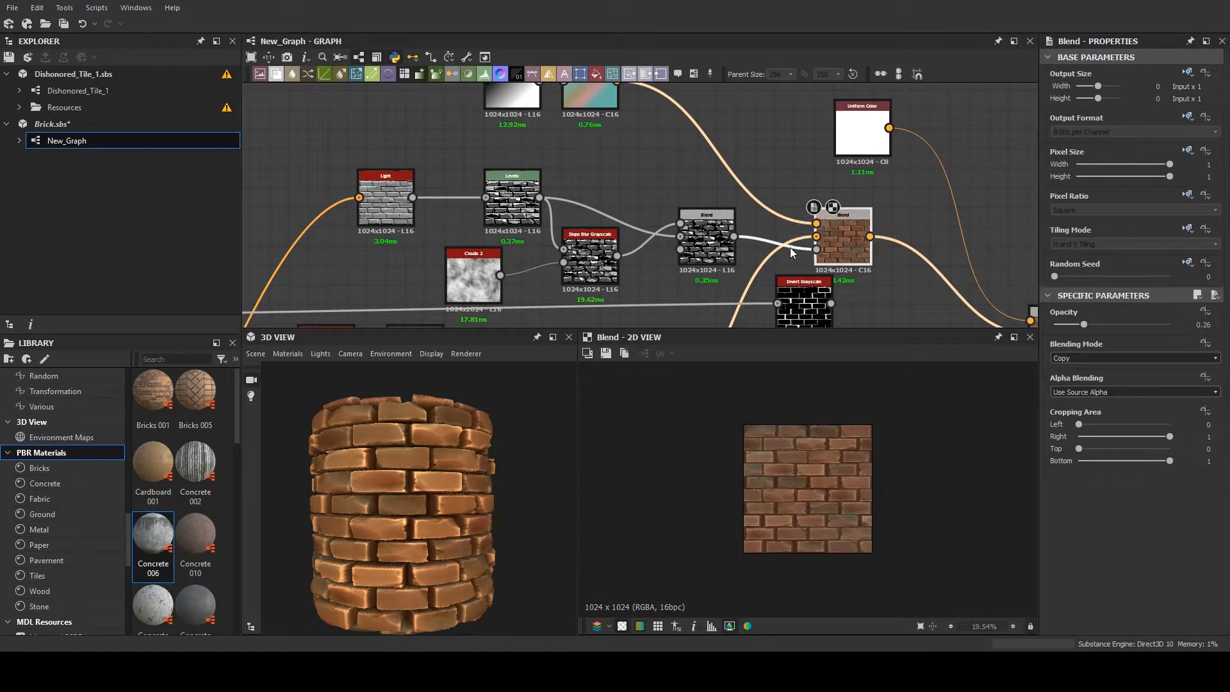
{"action": "middle_click_drag", "start_coordinate": [789, 247], "coordinate": [691, 180]}
{"action": "scroll", "coordinate": [398, 229], "scroll_direction": "down", "scroll_amount": 3}
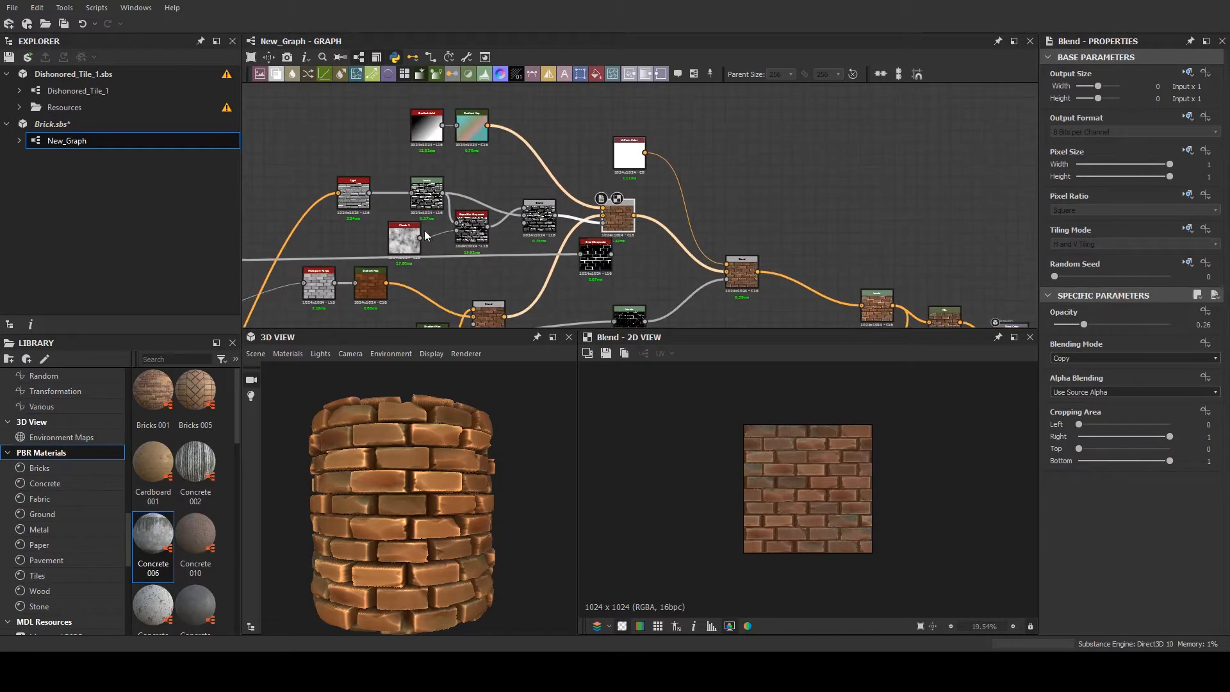
{"action": "left_click", "coordinate": [734, 271]}
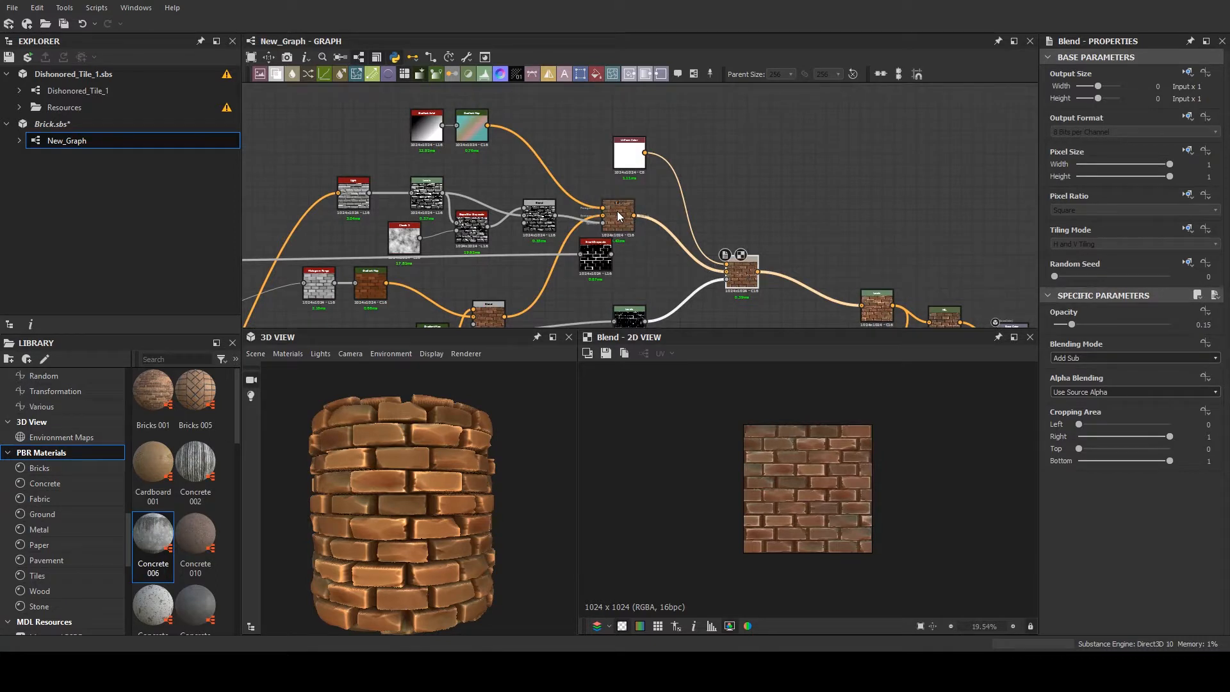
- Inspect the brick material's color variation and edges on the 3D cylinder from several angles and distances
{"action": "scroll", "coordinate": [580, 214], "scroll_direction": "up", "scroll_amount": 2}
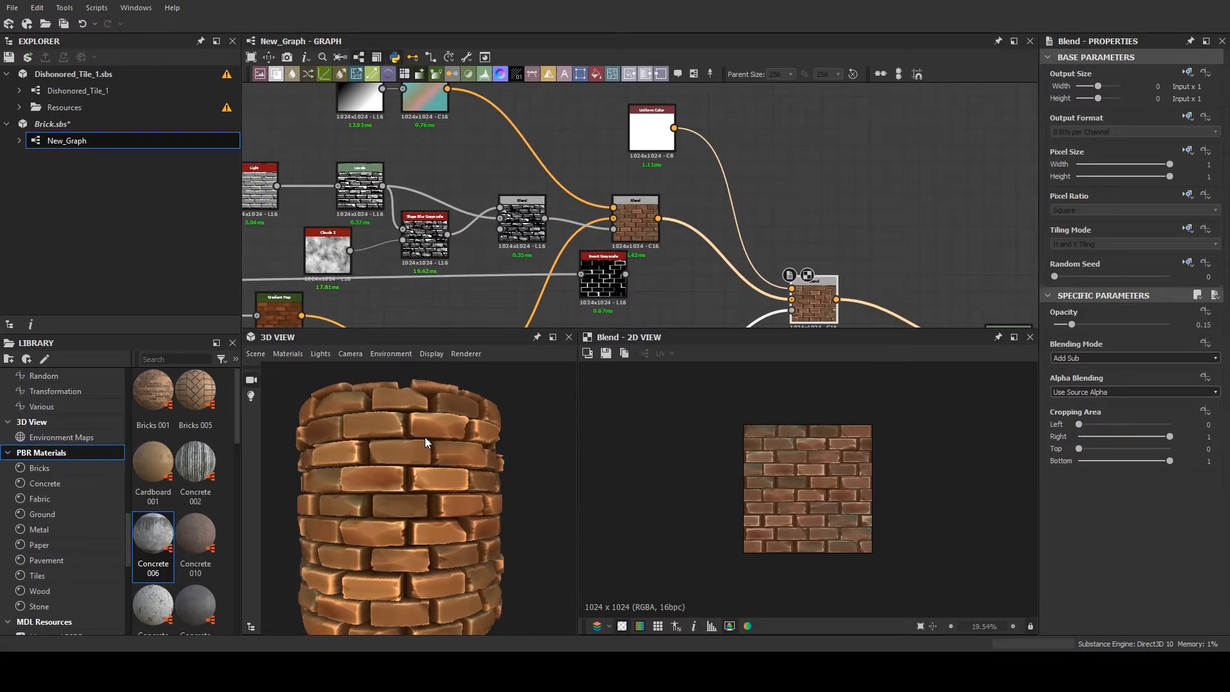
{"action": "left_click_drag", "start_coordinate": [427, 437], "coordinate": [456, 461]}
{"action": "scroll", "coordinate": [452, 460], "scroll_direction": "down", "scroll_amount": 3}
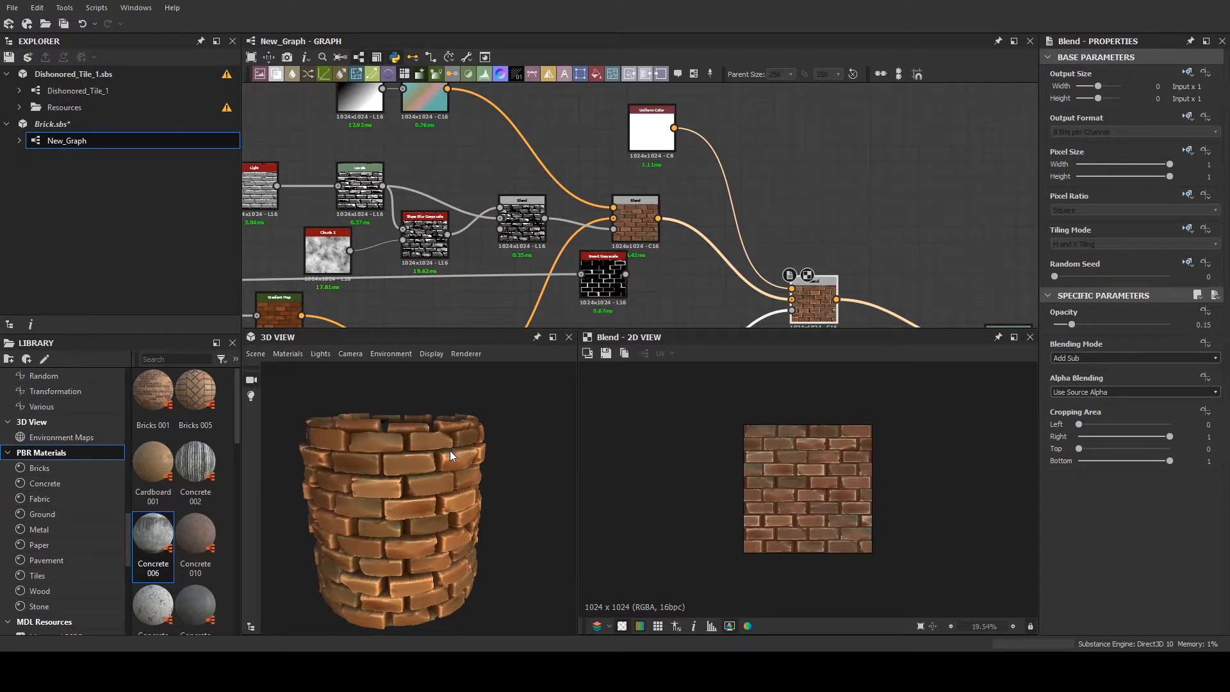
{"action": "scroll", "coordinate": [446, 455], "scroll_direction": "down", "scroll_amount": 3}
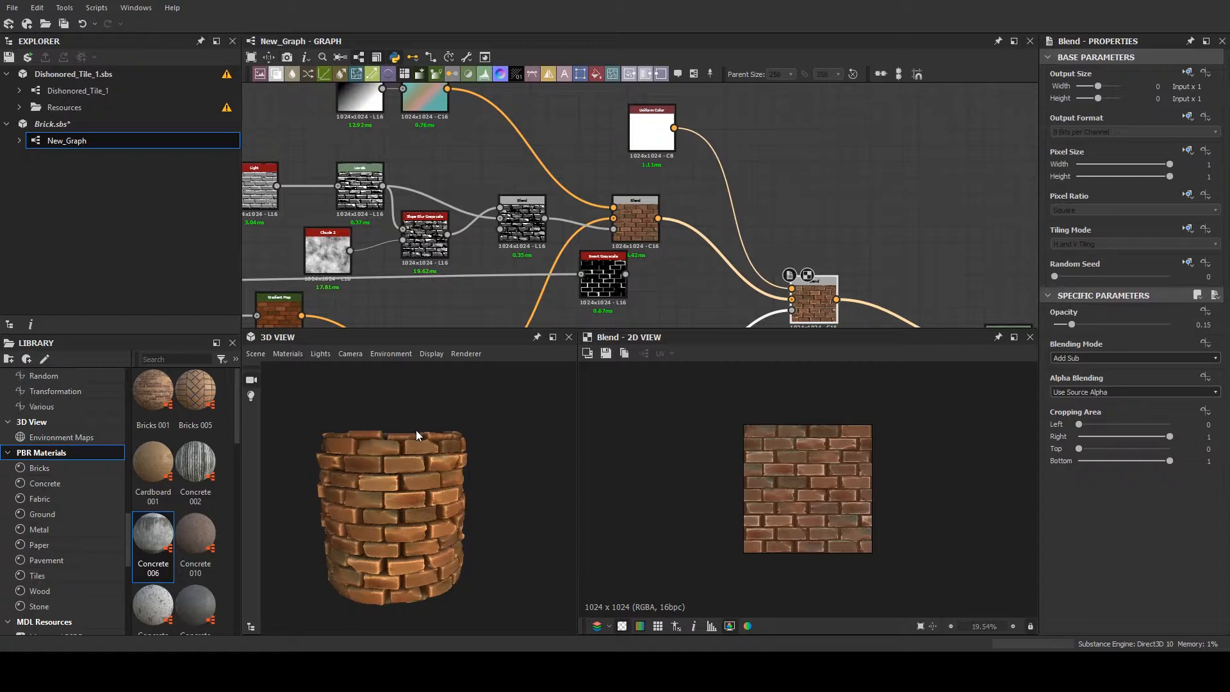
{"action": "middle_click_drag", "start_coordinate": [431, 489], "coordinate": [453, 476]}
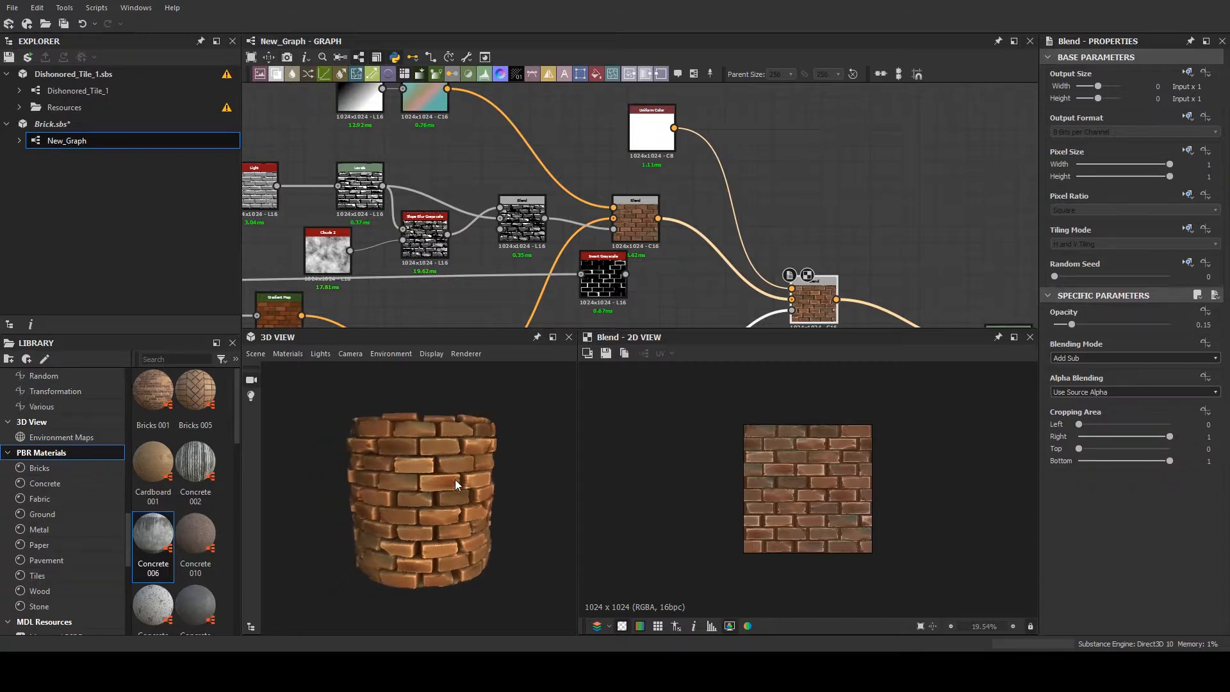
{"action": "scroll", "coordinate": [453, 477], "scroll_direction": "up", "scroll_amount": 3}
{"action": "scroll", "coordinate": [451, 475], "scroll_direction": "up", "scroll_amount": 2}
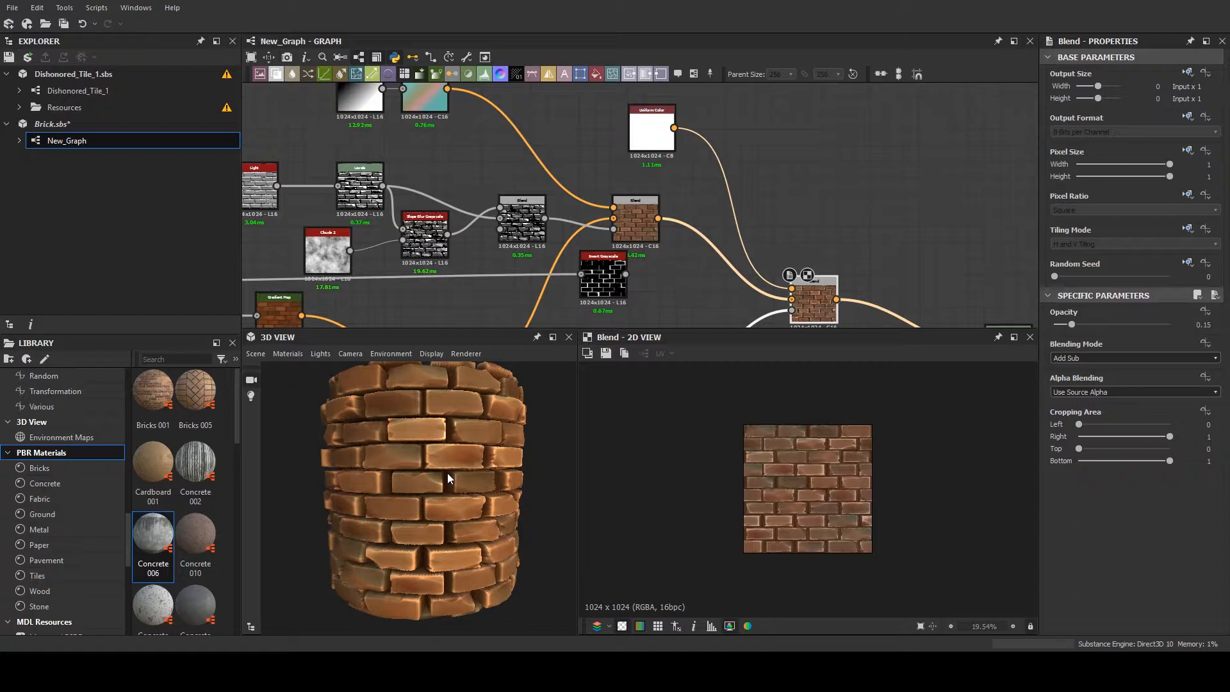
{"action": "scroll", "coordinate": [447, 473], "scroll_direction": "down", "scroll_amount": 3}
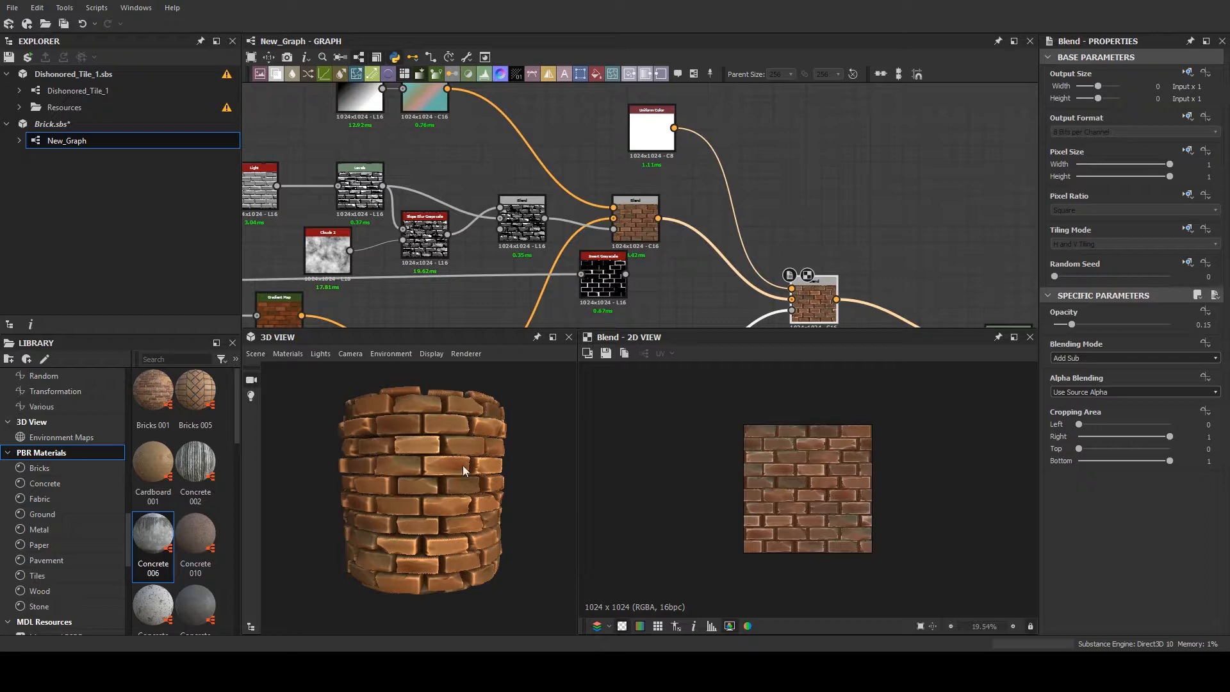
- Examine the brick graph's overall layout, from the shape branches feeding the Tile Sampler to the base color branch and output nodes
{"action": "scroll", "coordinate": [462, 479], "scroll_direction": "down", "scroll_amount": 2}
{"action": "scroll", "coordinate": [532, 205], "scroll_direction": "down", "scroll_amount": 3}
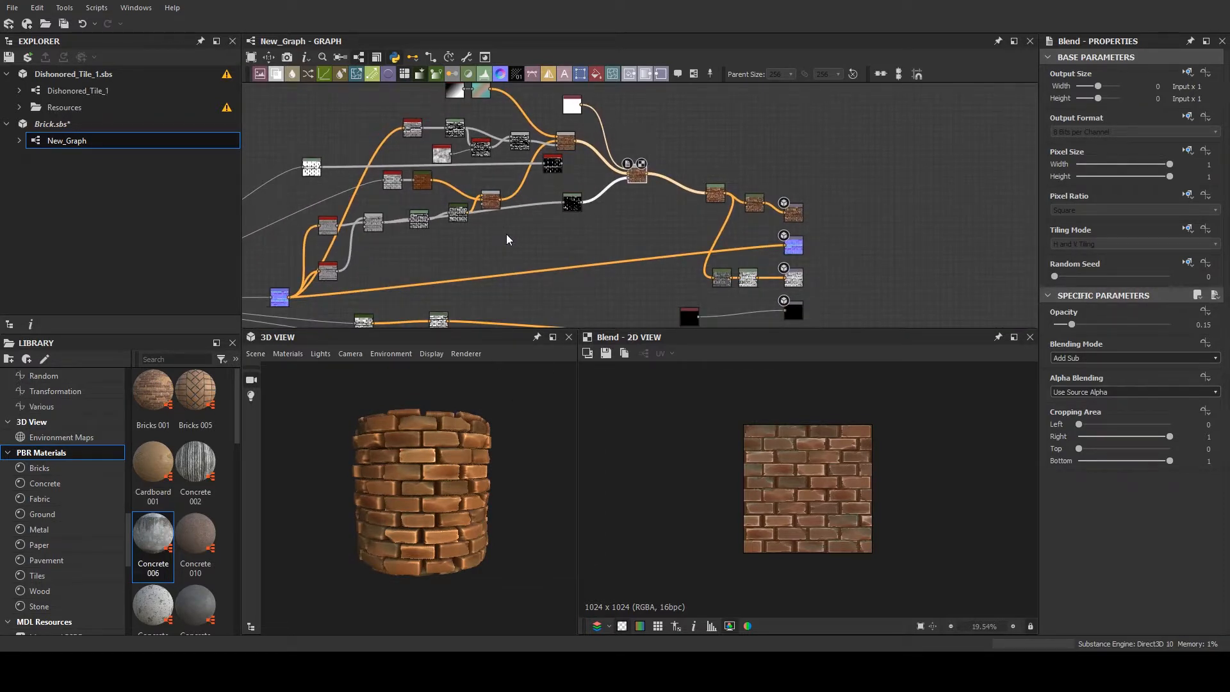
{"action": "scroll", "coordinate": [506, 239], "scroll_direction": "down", "scroll_amount": 3}
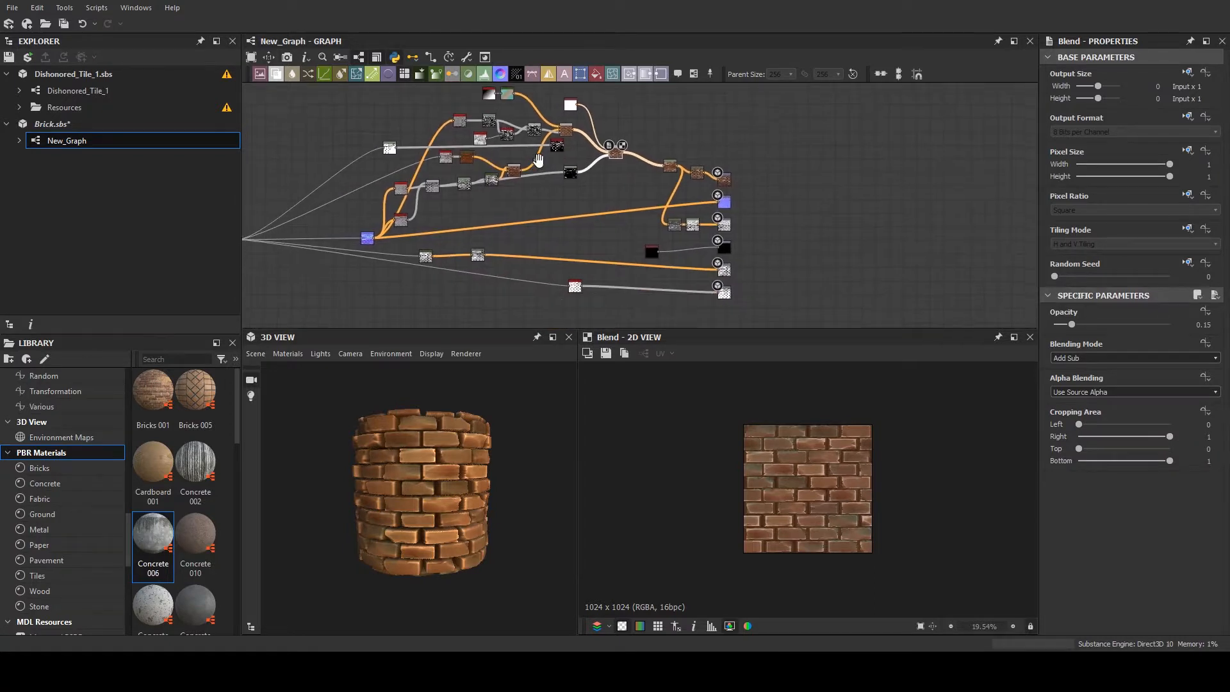
{"action": "scroll", "coordinate": [531, 198], "scroll_direction": "down", "scroll_amount": 2}
{"action": "scroll", "coordinate": [636, 206], "scroll_direction": "down", "scroll_amount": 3}
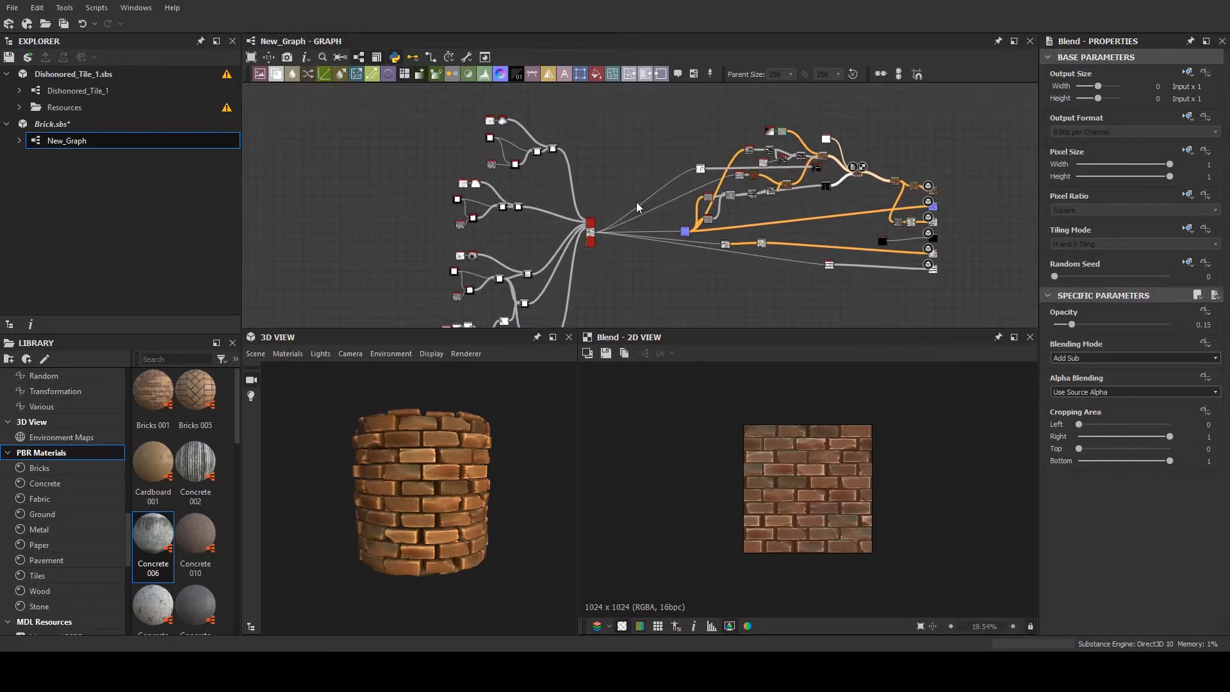
{"action": "scroll", "coordinate": [570, 195], "scroll_direction": "up", "scroll_amount": 3}
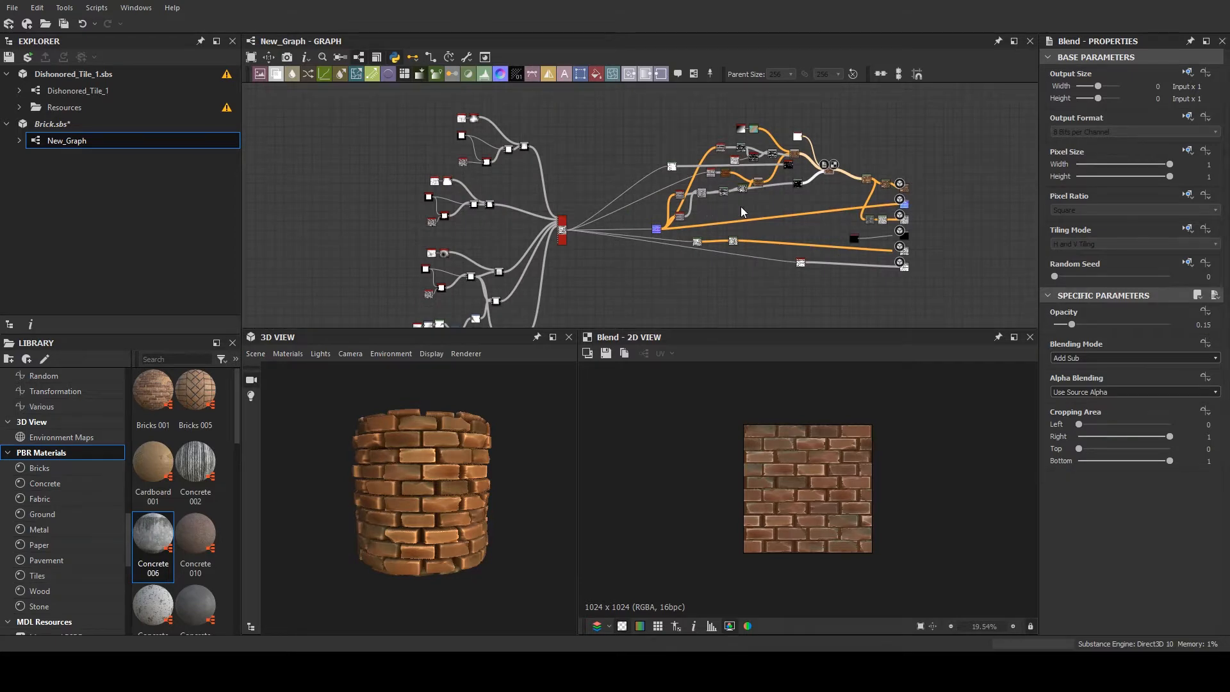
{"action": "scroll", "coordinate": [780, 194], "scroll_direction": "up", "scroll_amount": 4}
{"action": "middle_click_drag", "start_coordinate": [831, 202], "coordinate": [666, 216]}
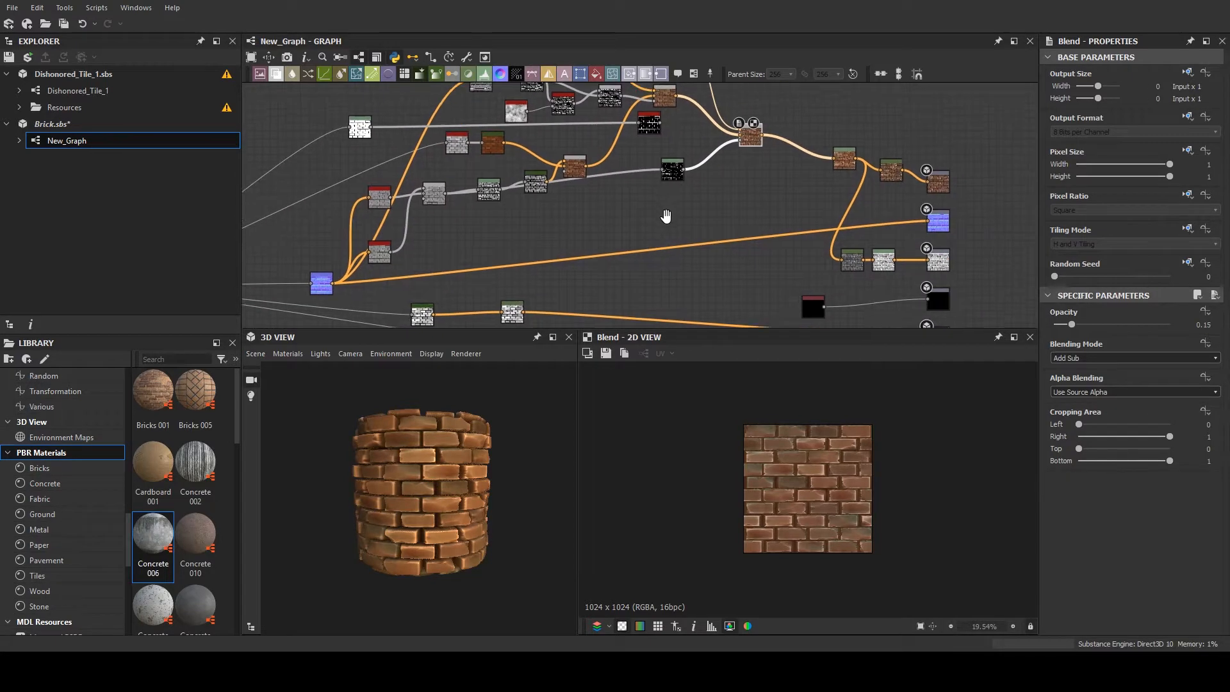
{"action": "scroll", "coordinate": [766, 213], "scroll_direction": "up", "scroll_amount": 2}
{"action": "middle_click_drag", "start_coordinate": [766, 212], "coordinate": [767, 277]}
{"action": "middle_click_drag", "start_coordinate": [662, 160], "coordinate": [742, 184]}
{"action": "scroll", "coordinate": [696, 255], "scroll_direction": "up", "scroll_amount": 1}
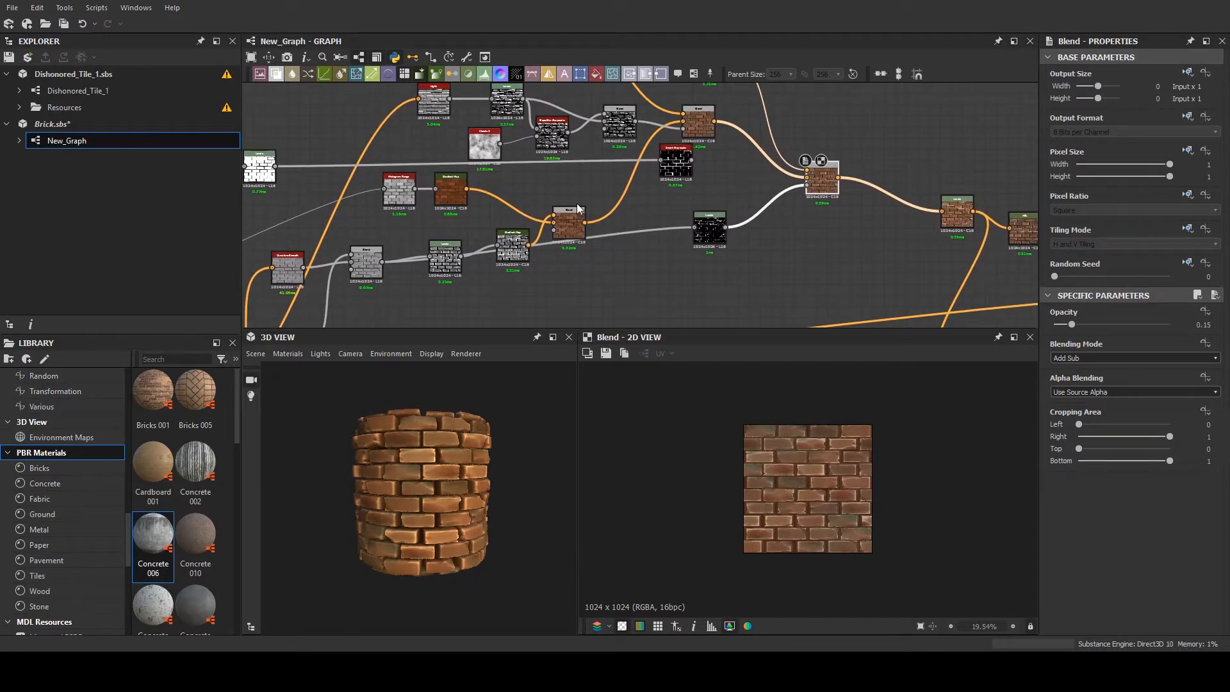
- Trace back to the uppermost brick shape branch and preview its Polygon 2, Slope Blur Grayscale and two Blend nodes
{"action": "scroll", "coordinate": [577, 209], "scroll_direction": "down", "scroll_amount": 3}
{"action": "middle_click_drag", "start_coordinate": [574, 202], "coordinate": [650, 198]}
{"action": "scroll", "coordinate": [470, 191], "scroll_direction": "down", "scroll_amount": 1}
{"action": "scroll", "coordinate": [481, 312], "scroll_direction": "down", "scroll_amount": 1}
{"action": "scroll", "coordinate": [444, 221], "scroll_direction": "up", "scroll_amount": 3}
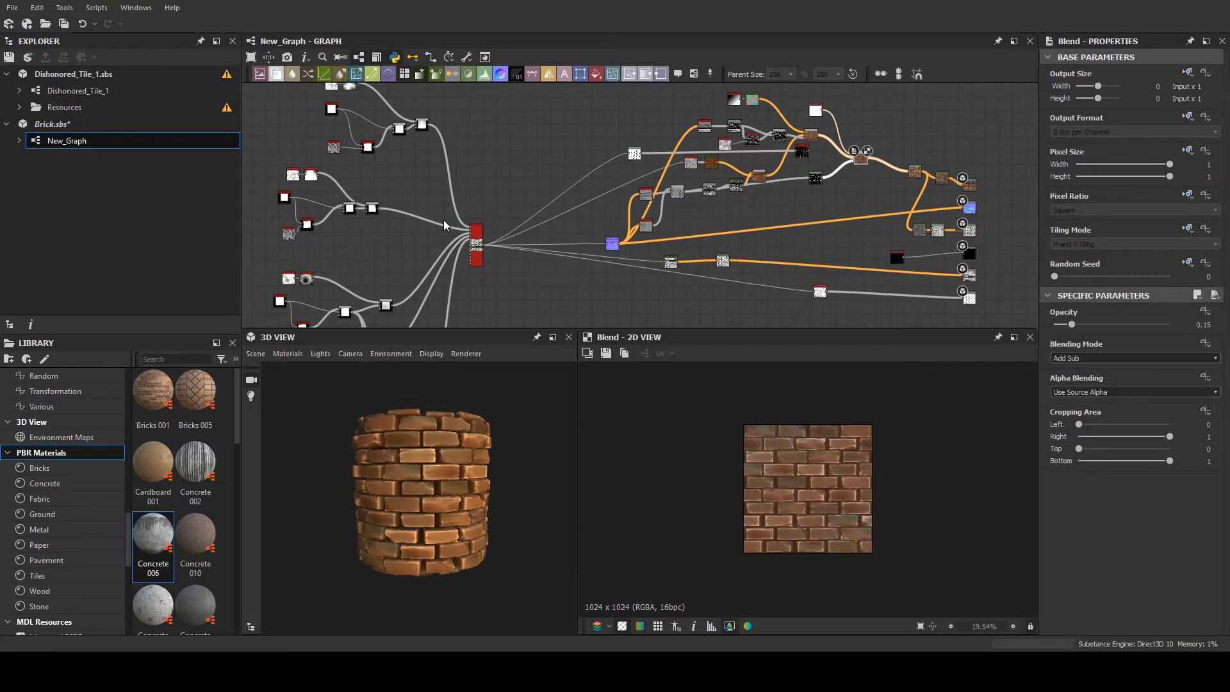
{"action": "scroll", "coordinate": [443, 220], "scroll_direction": "down", "scroll_amount": 1}
{"action": "middle_click_drag", "start_coordinate": [443, 220], "coordinate": [596, 236]}
{"action": "scroll", "coordinate": [504, 150], "scroll_direction": "up", "scroll_amount": 5}
{"action": "double_click", "coordinate": [505, 134]}
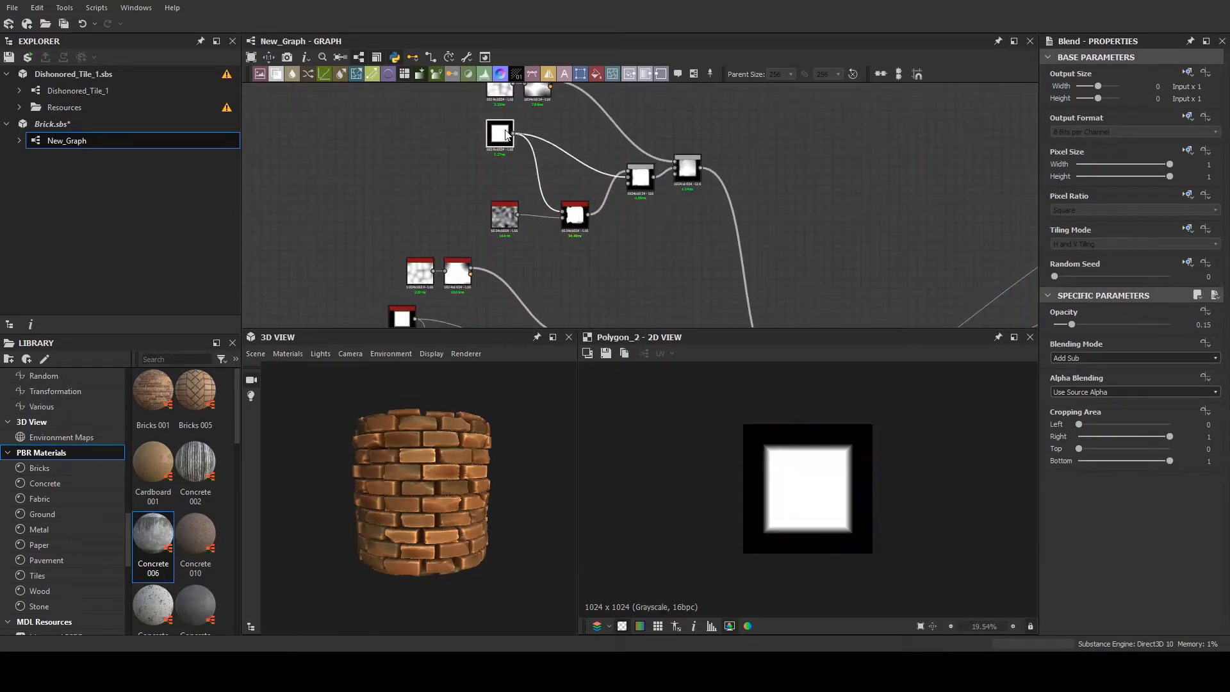
{"action": "scroll", "coordinate": [594, 188], "scroll_direction": "up", "scroll_amount": 1}
{"action": "double_click", "coordinate": [572, 213]}
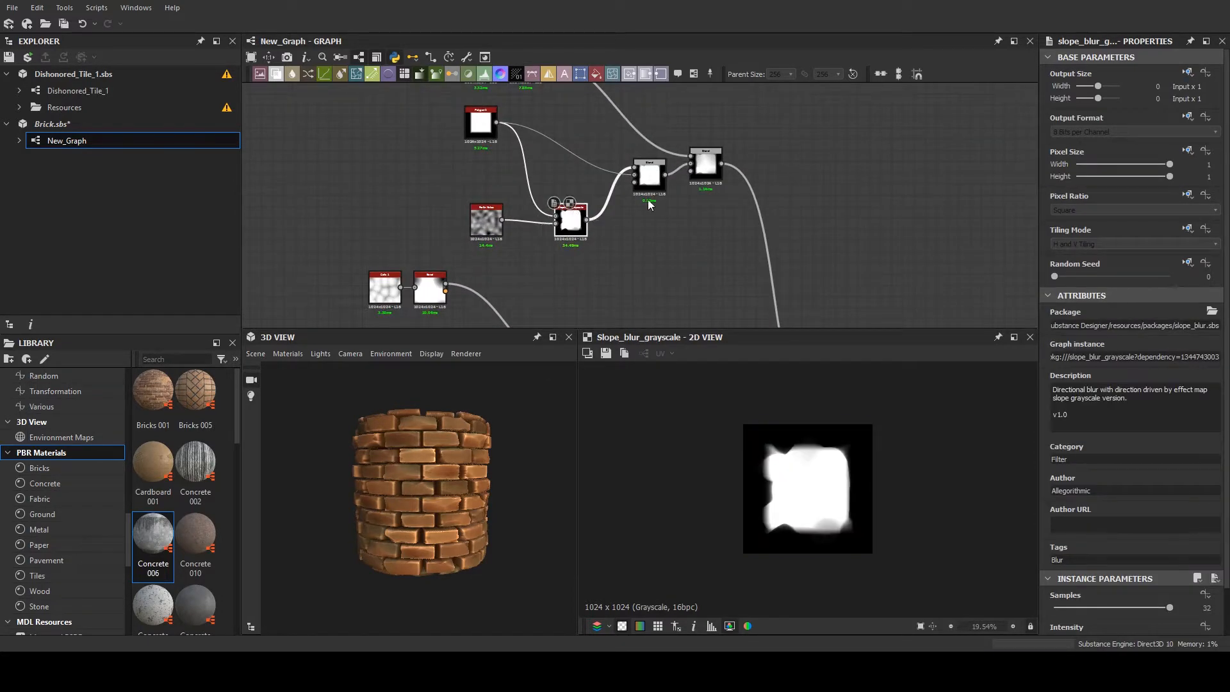
{"action": "double_click", "coordinate": [649, 176]}
{"action": "double_click", "coordinate": [700, 172]}
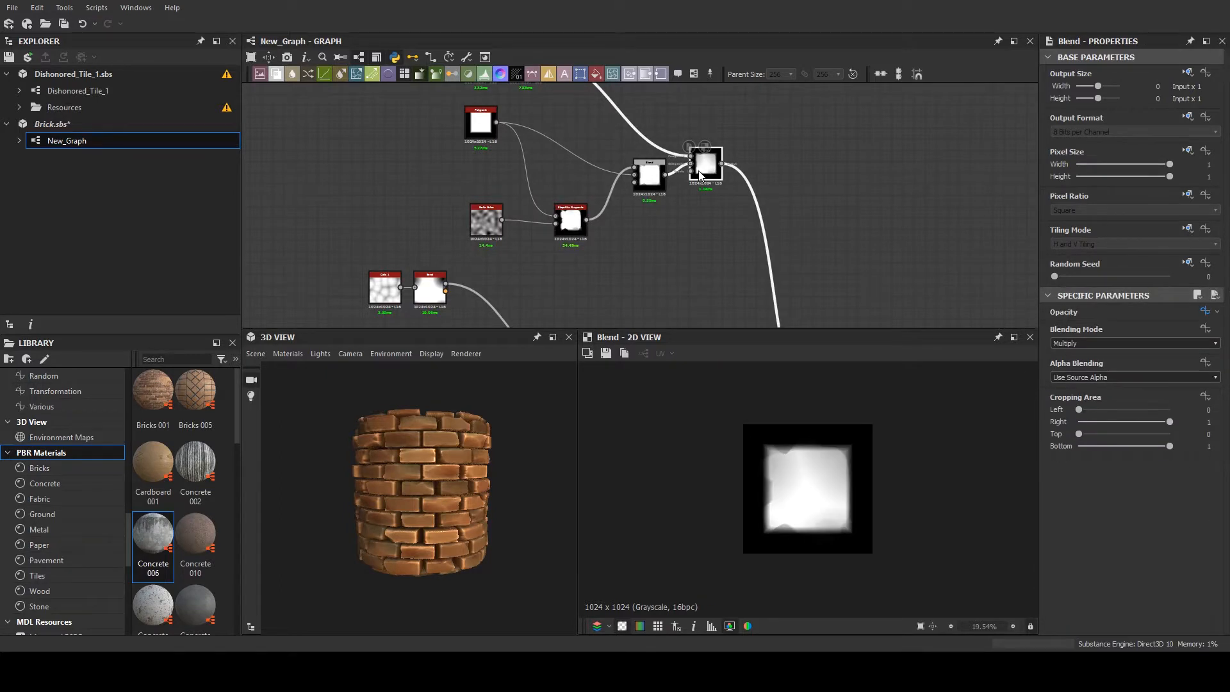
- Enlarge the 2D preview of the brick shape and preview the Tile Sampler node that combines the shape branches
{"action": "middle_click_drag", "start_coordinate": [741, 235], "coordinate": [672, 129]}
{"action": "scroll", "coordinate": [672, 130], "scroll_direction": "down", "scroll_amount": 1}
{"action": "scroll", "coordinate": [870, 502], "scroll_direction": "up", "scroll_amount": 5}
{"action": "scroll", "coordinate": [740, 197], "scroll_direction": "down", "scroll_amount": 1}
{"action": "mouse_move", "coordinate": [737, 194]}
{"action": "middle_mouse_down"}
{"action": "mouse_move", "coordinate": [742, 205]}
{"action": "mouse_move", "coordinate": [736, 188]}
{"action": "middle_mouse_up"}
{"action": "left_click", "coordinate": [760, 305]}
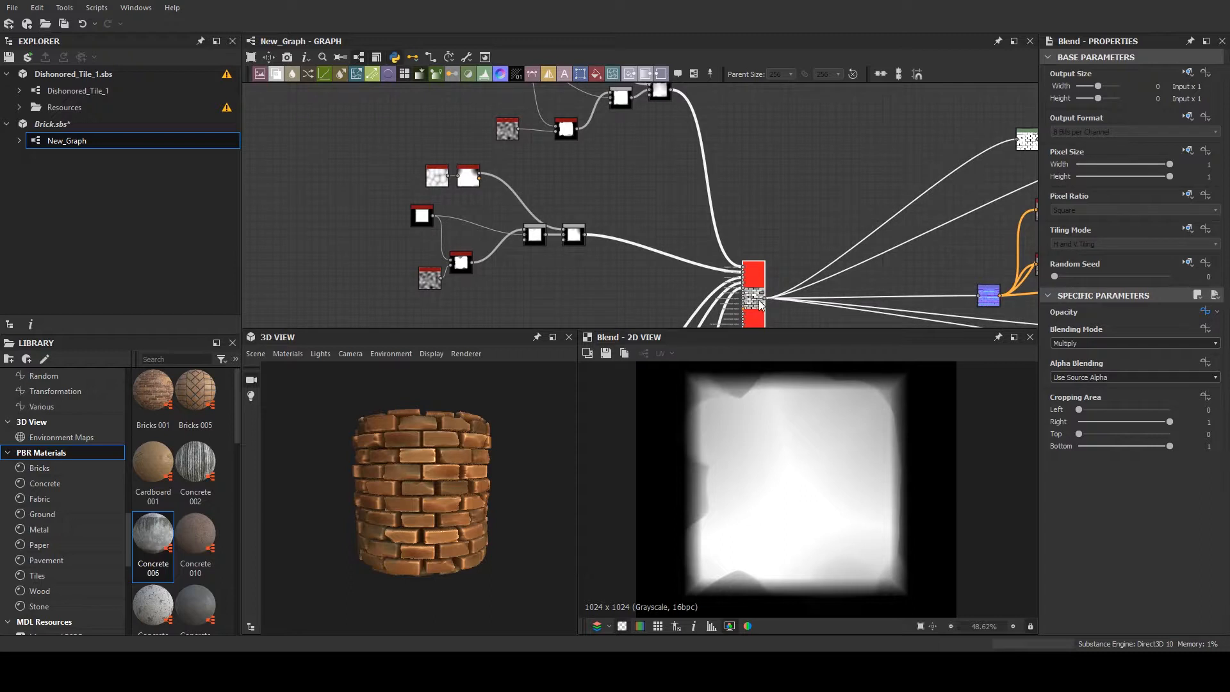
{"action": "left_click", "coordinate": [760, 301]}
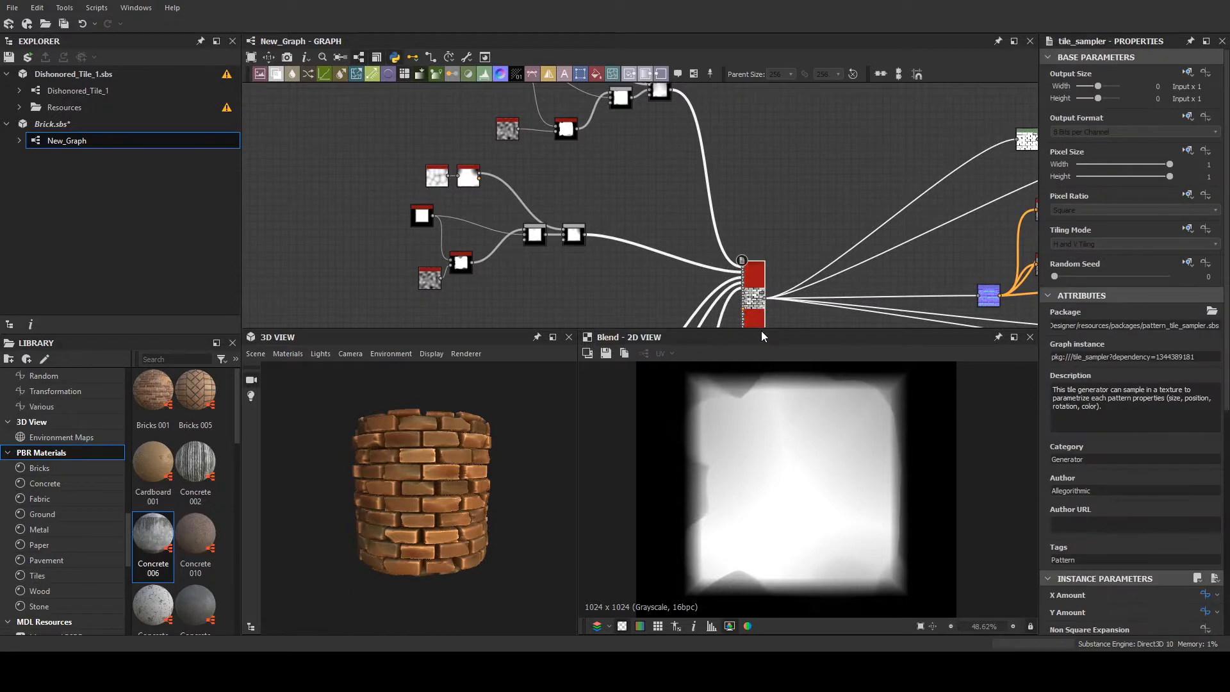
{"action": "double_click", "coordinate": [762, 297]}
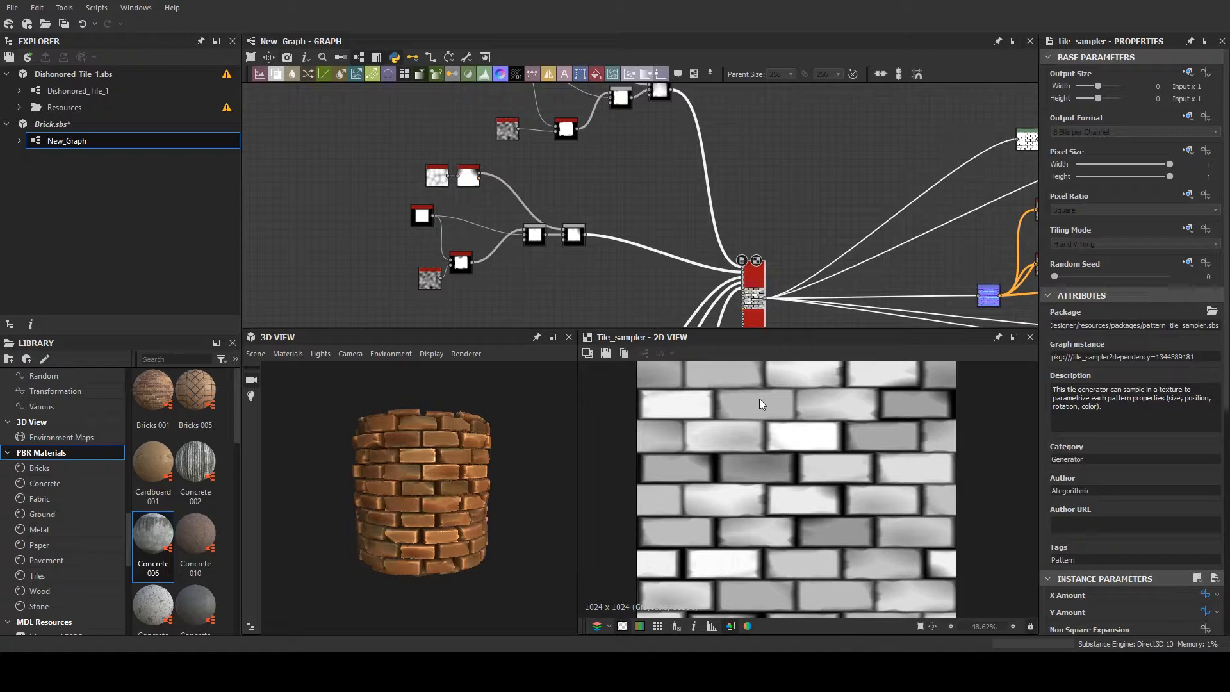
- Follow the Tile Sampler output into the color branch and preview the Levels node after Light, and the Light node itself
{"action": "scroll", "coordinate": [743, 227], "scroll_direction": "down", "scroll_amount": 5}
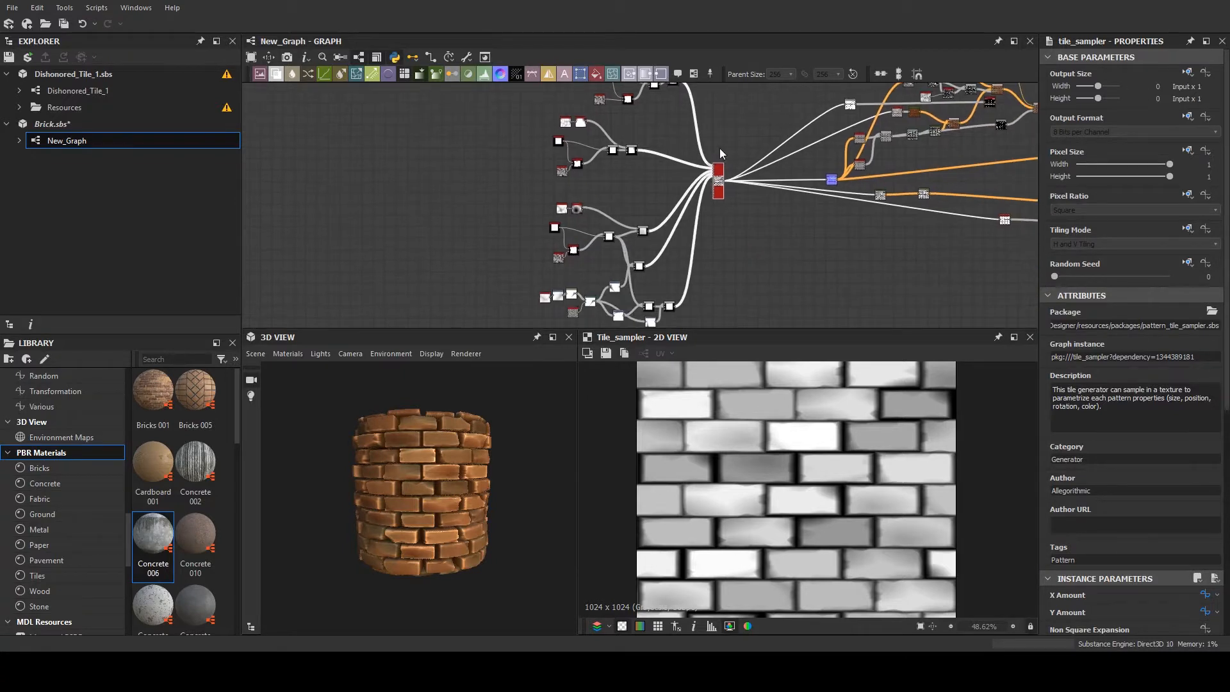
{"action": "scroll", "coordinate": [651, 252], "scroll_direction": "up", "scroll_amount": 6}
{"action": "middle_click_drag", "start_coordinate": [656, 264], "coordinate": [660, 115]}
{"action": "middle_click_drag", "start_coordinate": [678, 211], "coordinate": [559, 296]}
{"action": "scroll", "coordinate": [739, 219], "scroll_direction": "down", "scroll_amount": 5}
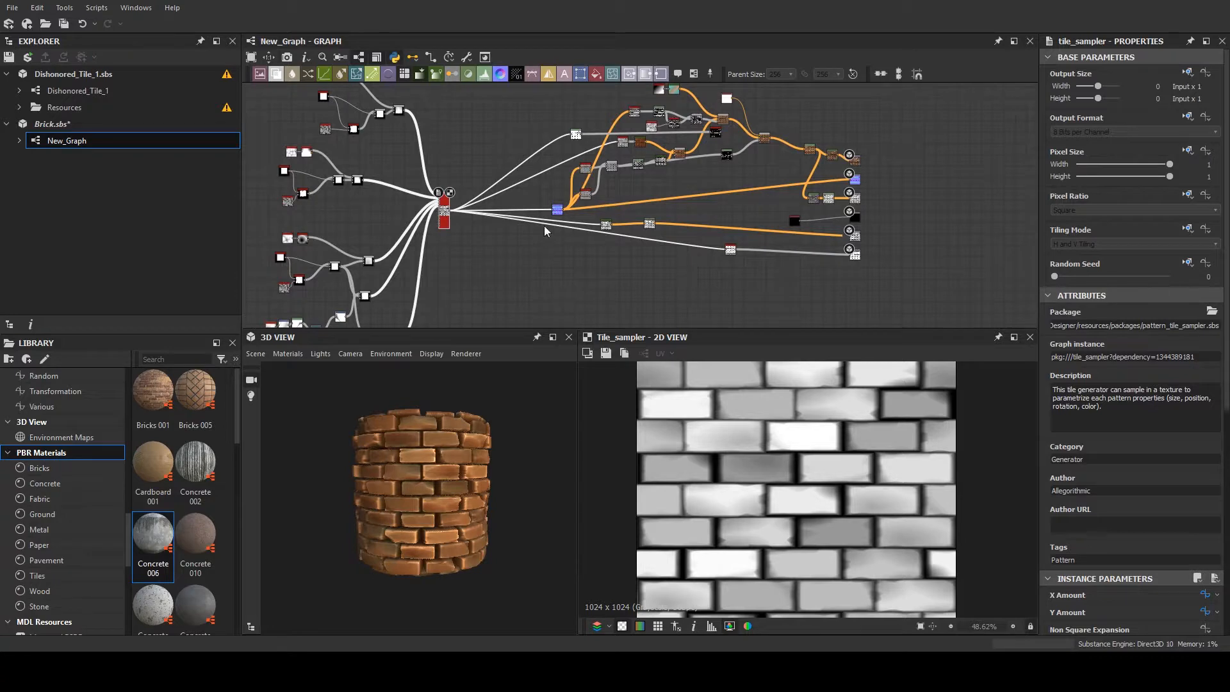
{"action": "scroll", "coordinate": [544, 225], "scroll_direction": "up", "scroll_amount": 6}
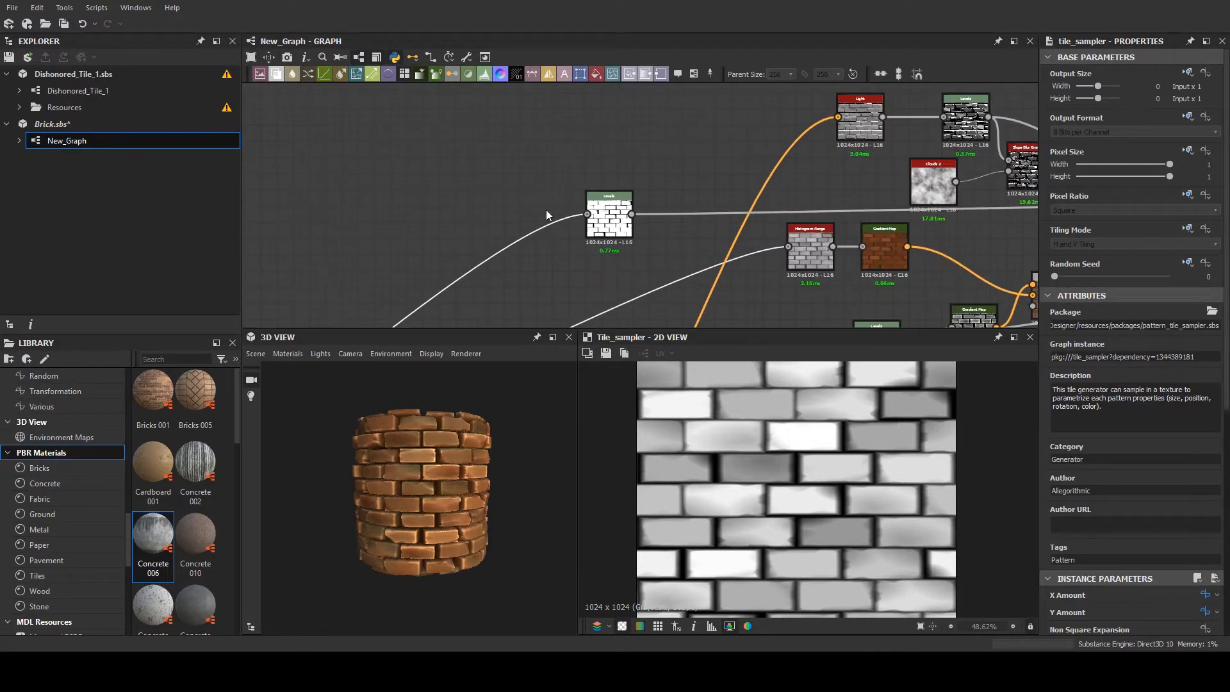
{"action": "left_click", "coordinate": [608, 218]}
{"action": "middle_click_drag", "start_coordinate": [638, 236], "coordinate": [342, 278]}
{"action": "left_click", "coordinate": [670, 163]}
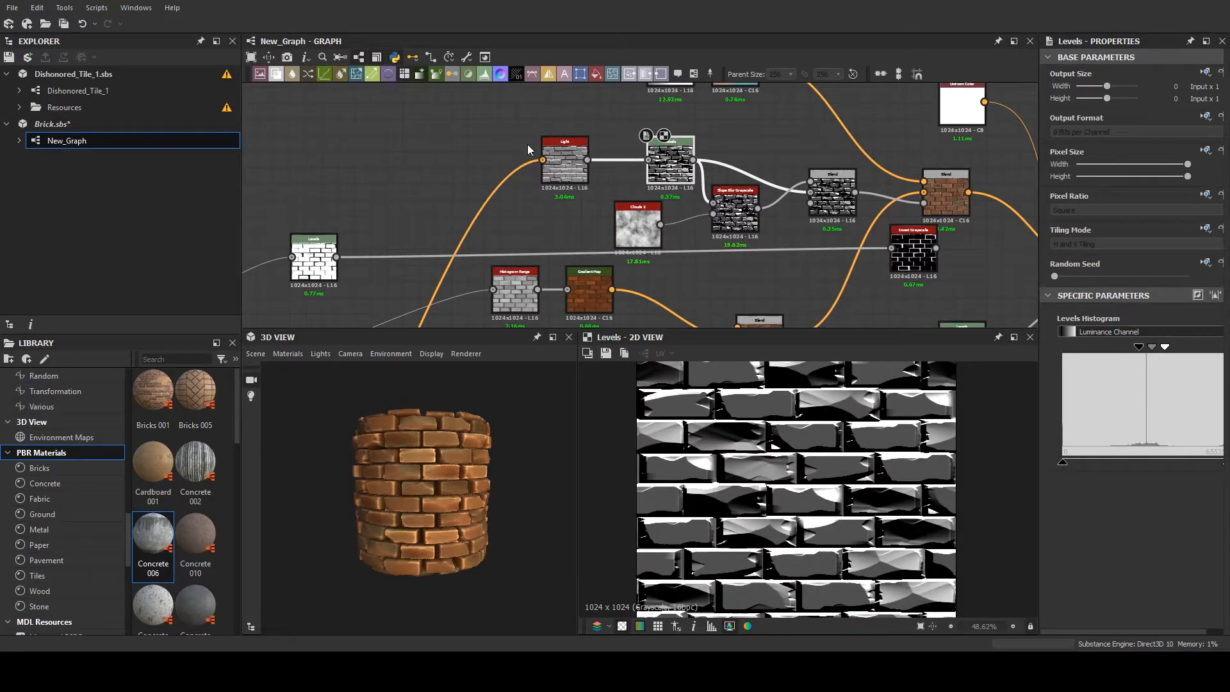
{"action": "left_click", "coordinate": [556, 157]}
- Preview the edge highlight mask through the Levels, Slope Blur Grayscale and Min (Darken) Blend nodes after the Light node
{"action": "middle_click_drag", "start_coordinate": [705, 200], "coordinate": [366, 146]}
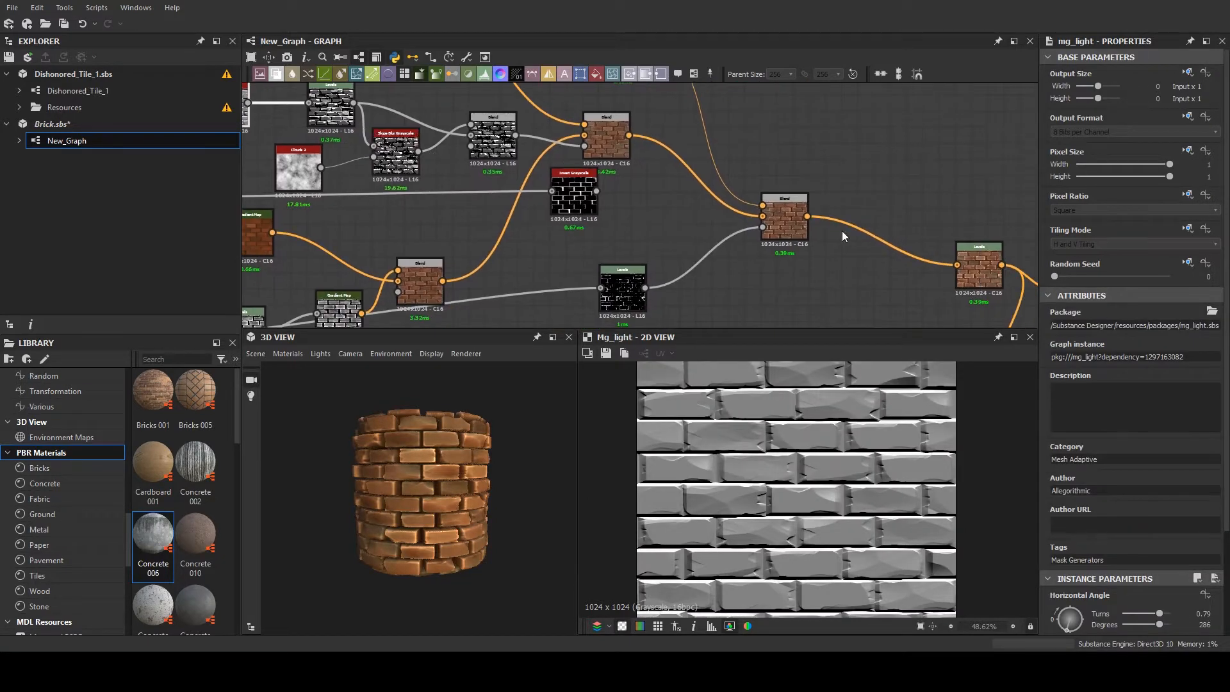
{"action": "middle_click_drag", "start_coordinate": [878, 231], "coordinate": [972, 258]}
{"action": "middle_click_drag", "start_coordinate": [331, 180], "coordinate": [475, 195]}
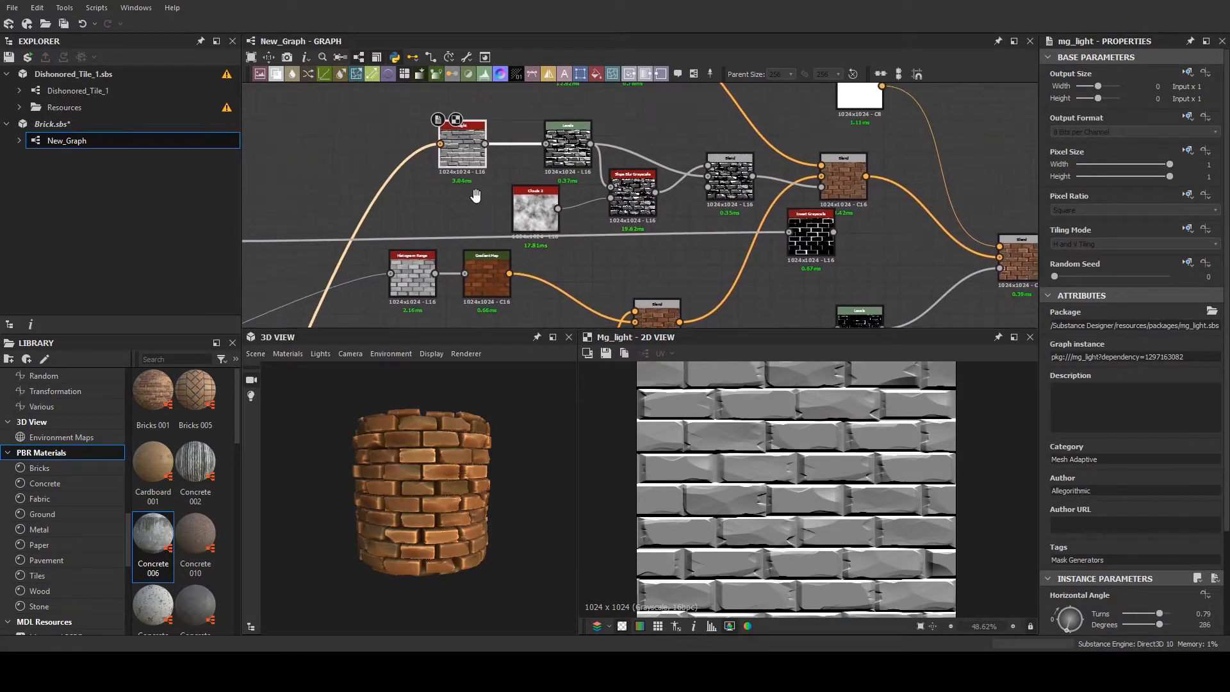
{"action": "left_click", "coordinate": [561, 149]}
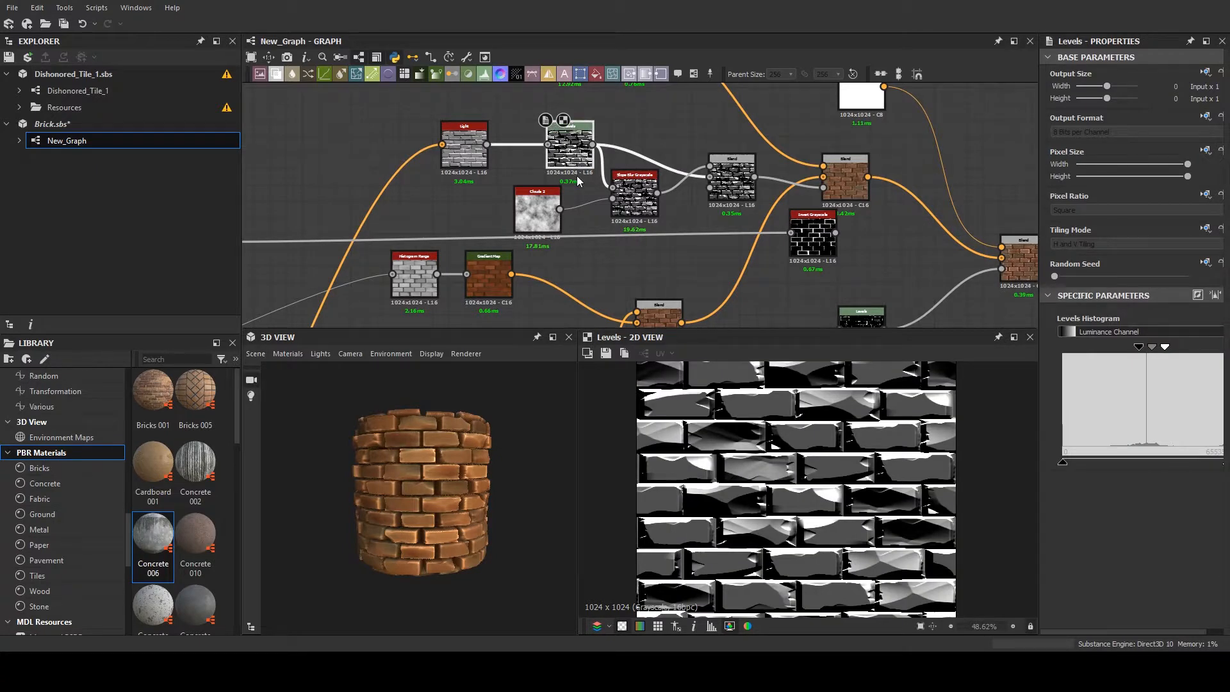
{"action": "left_click", "coordinate": [639, 210]}
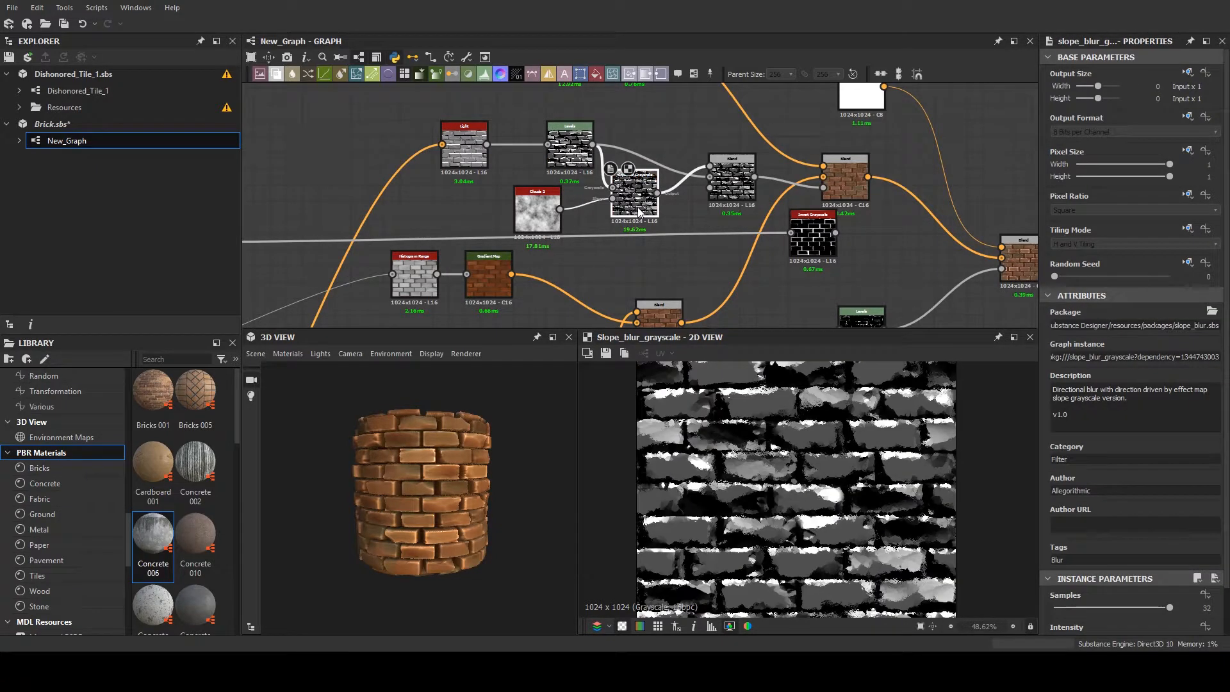
{"action": "left_click", "coordinate": [727, 181]}
{"action": "scroll", "coordinate": [597, 182], "scroll_direction": "up", "scroll_amount": 3}
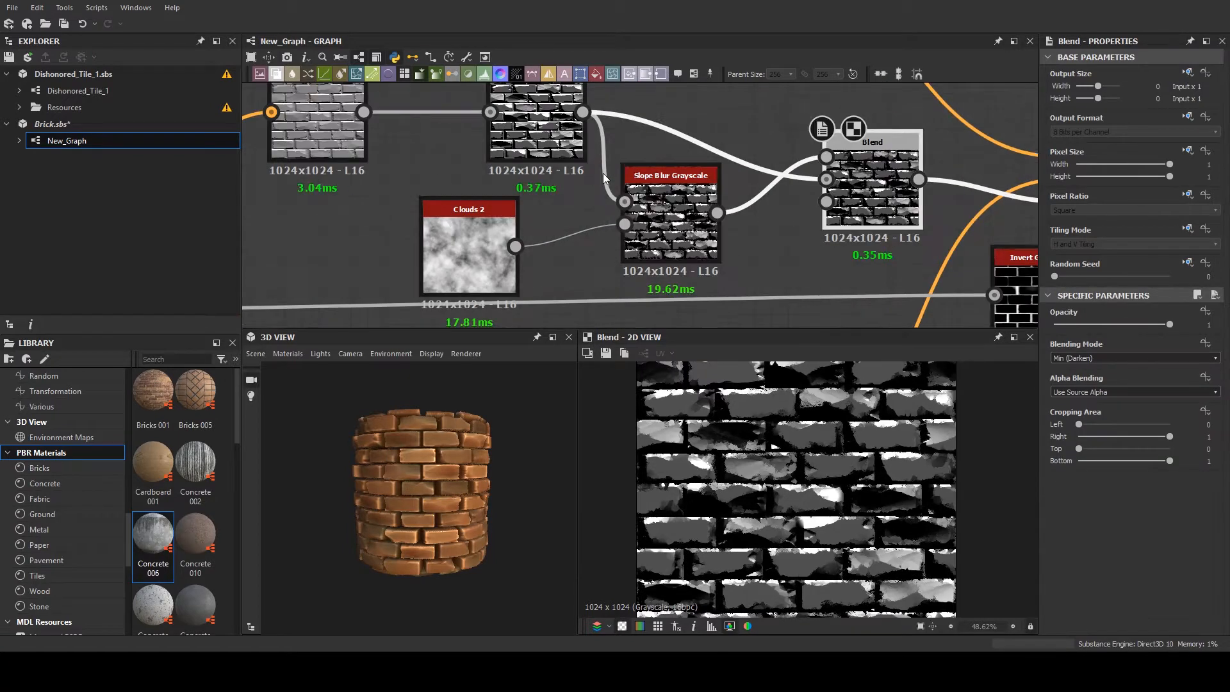
{"action": "middle_click_drag", "start_coordinate": [747, 196], "coordinate": [555, 201]}
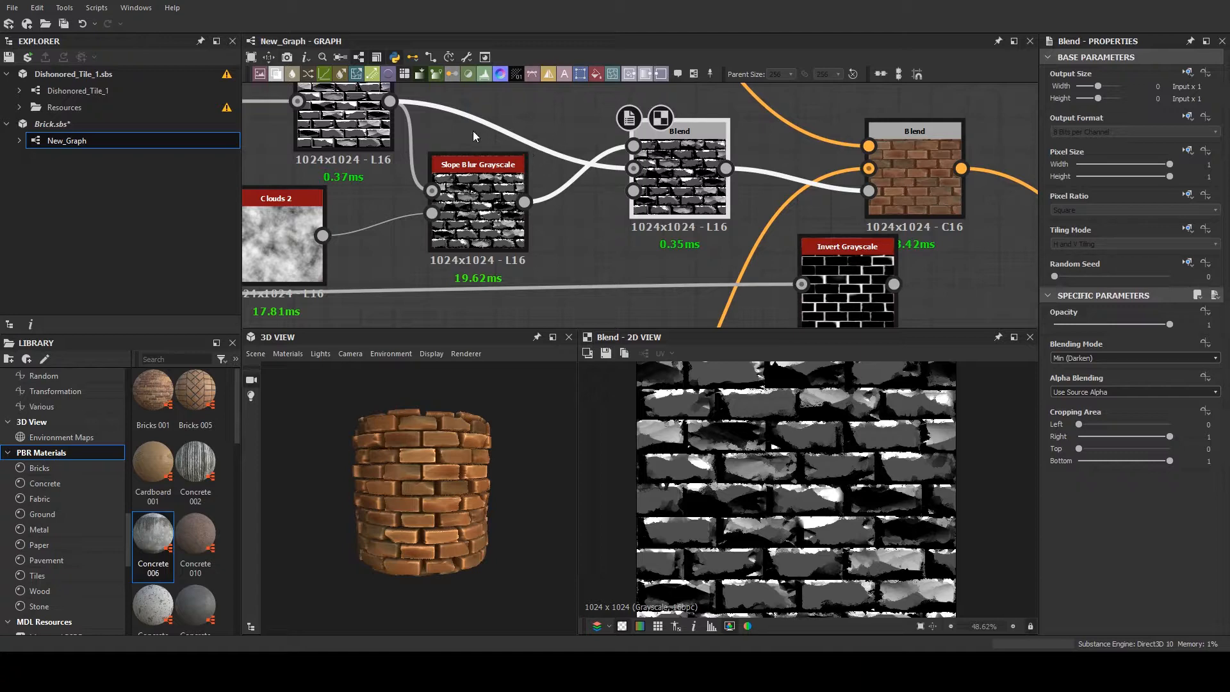
- Trace the graph back from the highlight mask to the Tile Sampler node and preview its brick pattern
{"action": "scroll", "coordinate": [518, 160], "scroll_direction": "down", "scroll_amount": 4}
{"action": "mouse_move", "coordinate": [551, 157]}
{"action": "middle_mouse_down"}
{"action": "mouse_move", "coordinate": [754, 118]}
{"action": "mouse_move", "coordinate": [761, 151]}
{"action": "middle_mouse_up"}
{"action": "middle_click_drag", "start_coordinate": [569, 183], "coordinate": [795, 114]}
{"action": "scroll", "coordinate": [582, 208], "scroll_direction": "down", "scroll_amount": 5}
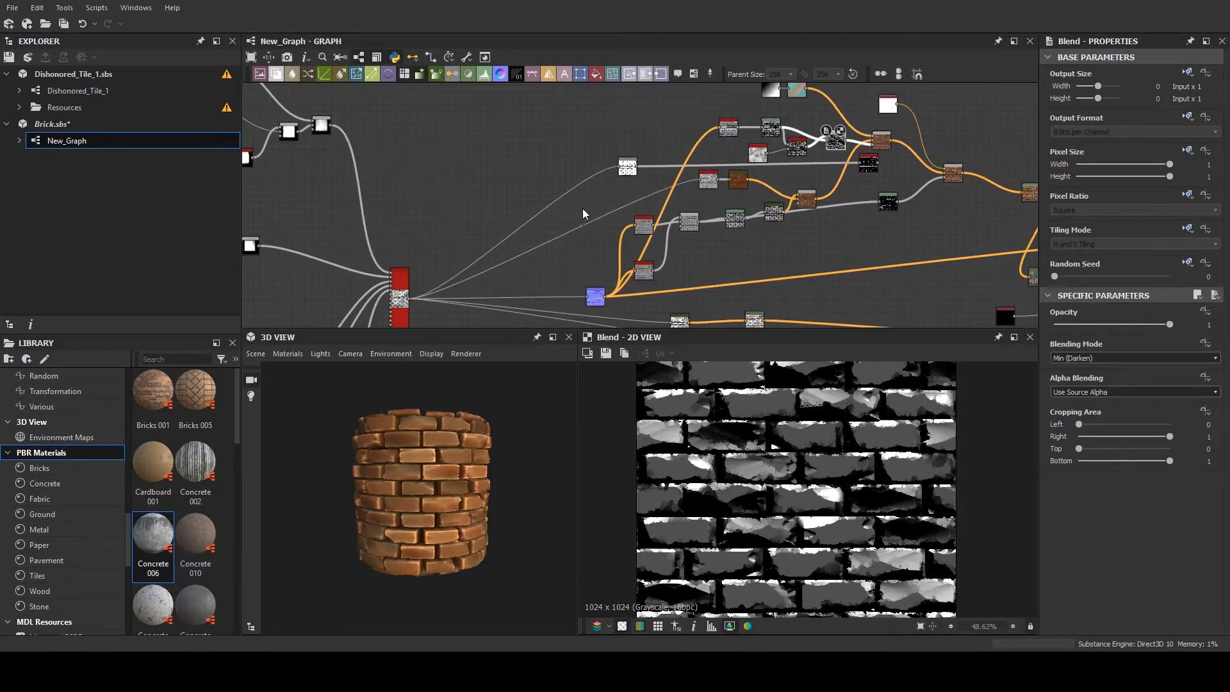
{"action": "middle_click_drag", "start_coordinate": [574, 207], "coordinate": [755, 141]}
{"action": "scroll", "coordinate": [574, 200], "scroll_direction": "up", "scroll_amount": 5}
{"action": "scroll", "coordinate": [613, 231], "scroll_direction": "up", "scroll_amount": 1}
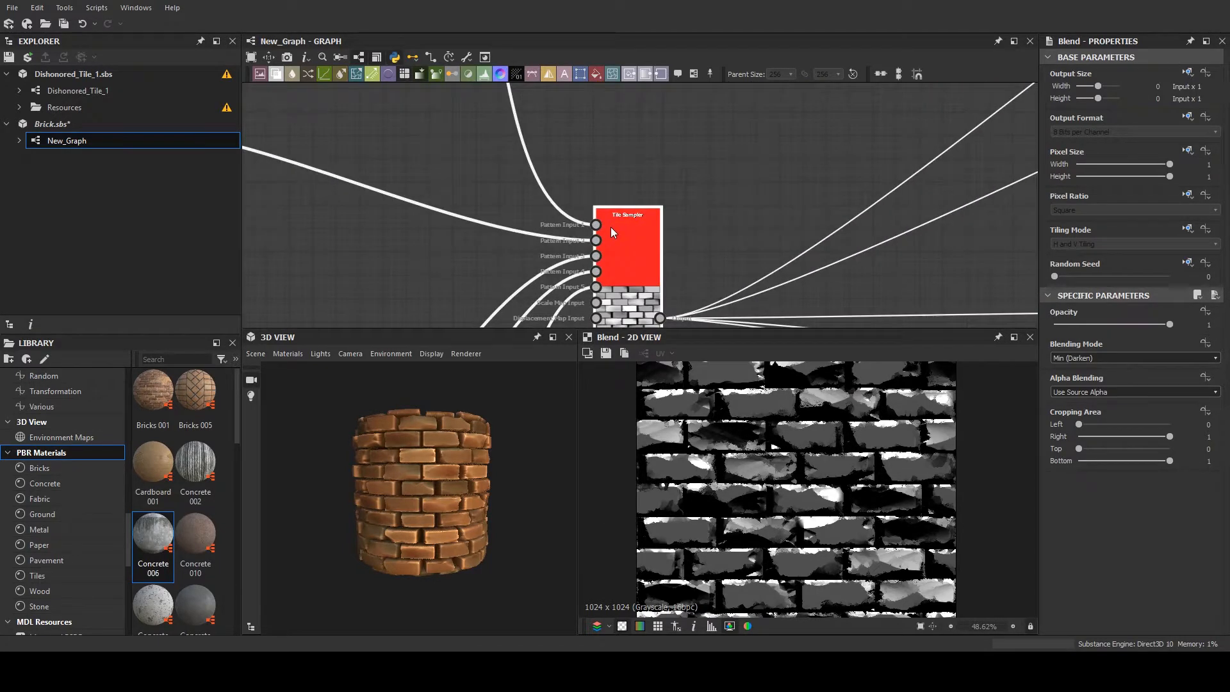
{"action": "double_click", "coordinate": [613, 232]}
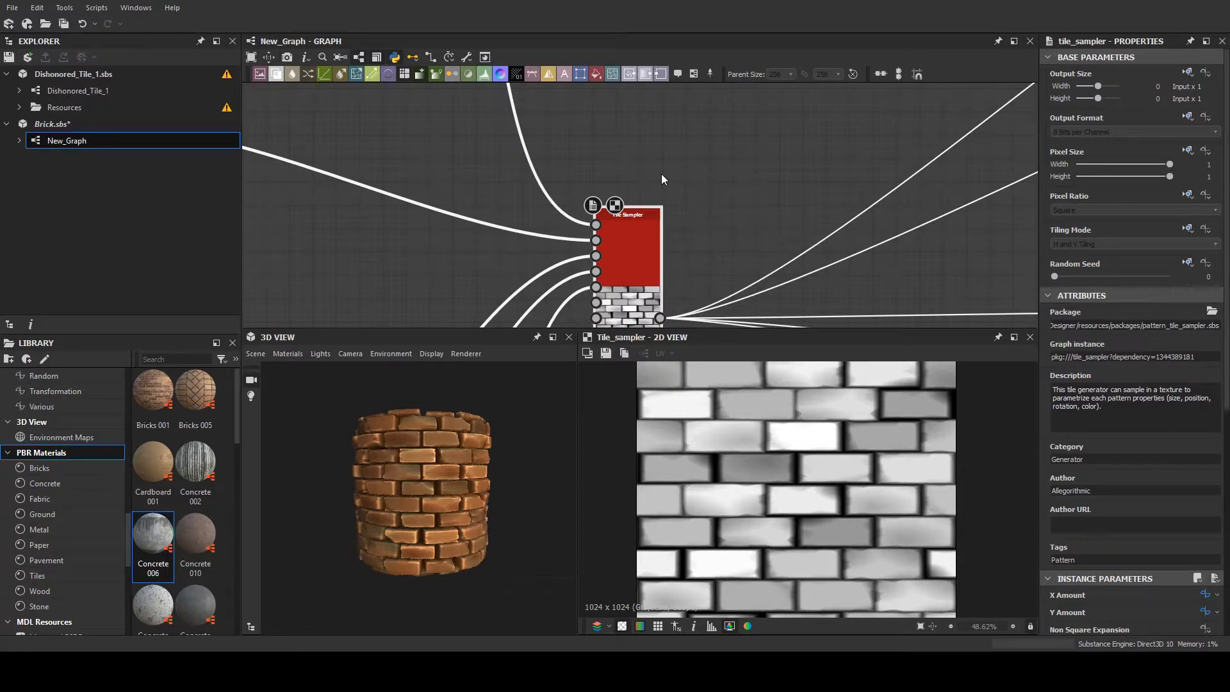
- Add a Tile Generator node in an empty graph area and set its X Amount to 4 and Y Amount to 12
{"action": "scroll", "coordinate": [666, 211], "scroll_direction": "down", "scroll_amount": 5}
{"action": "scroll", "coordinate": [440, 194], "scroll_direction": "up", "scroll_amount": 2}
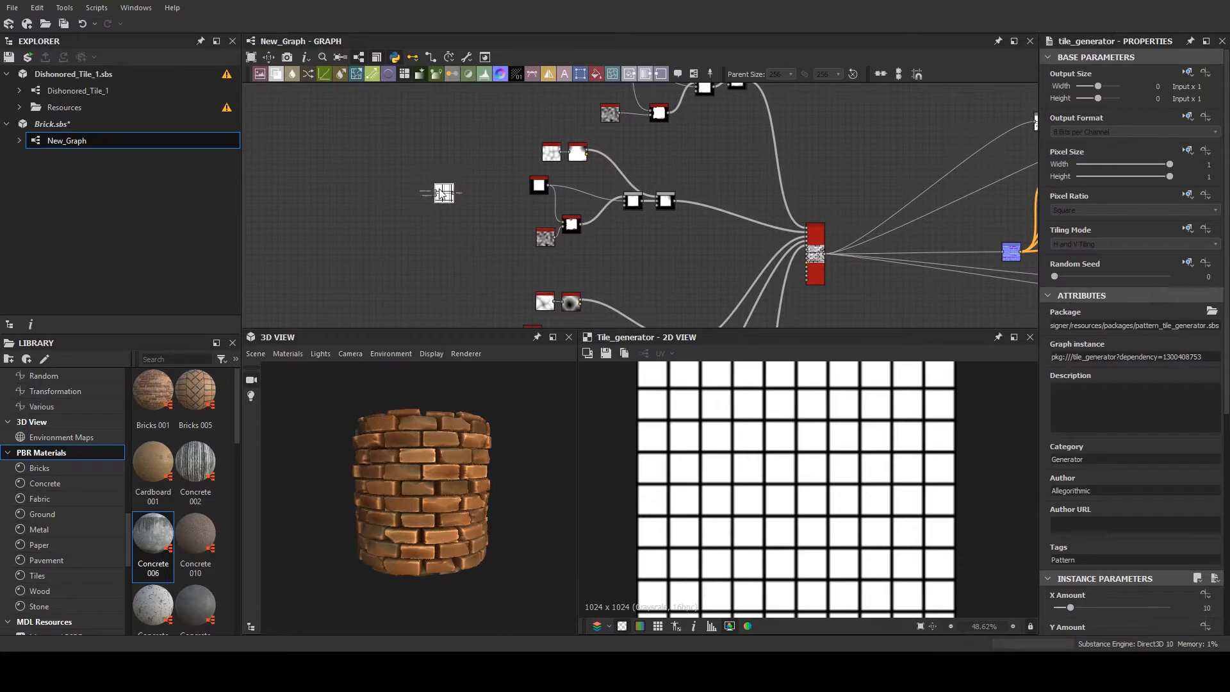
{"action": "scroll", "coordinate": [439, 190], "scroll_direction": "up", "scroll_amount": 4}
{"action": "scroll", "coordinate": [439, 195], "scroll_direction": "up", "scroll_amount": 5}
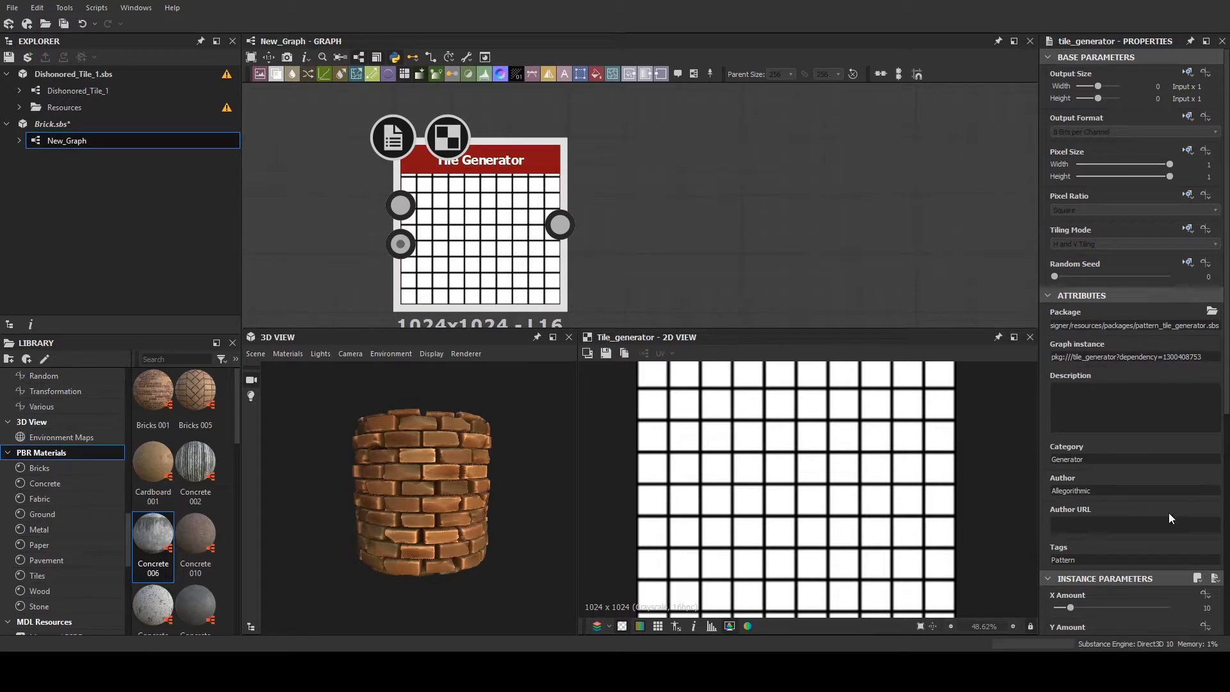
{"action": "scroll", "coordinate": [1085, 509], "scroll_direction": "down", "scroll_amount": 2}
{"action": "left_click_drag", "start_coordinate": [1069, 454], "coordinate": [1074, 485]}
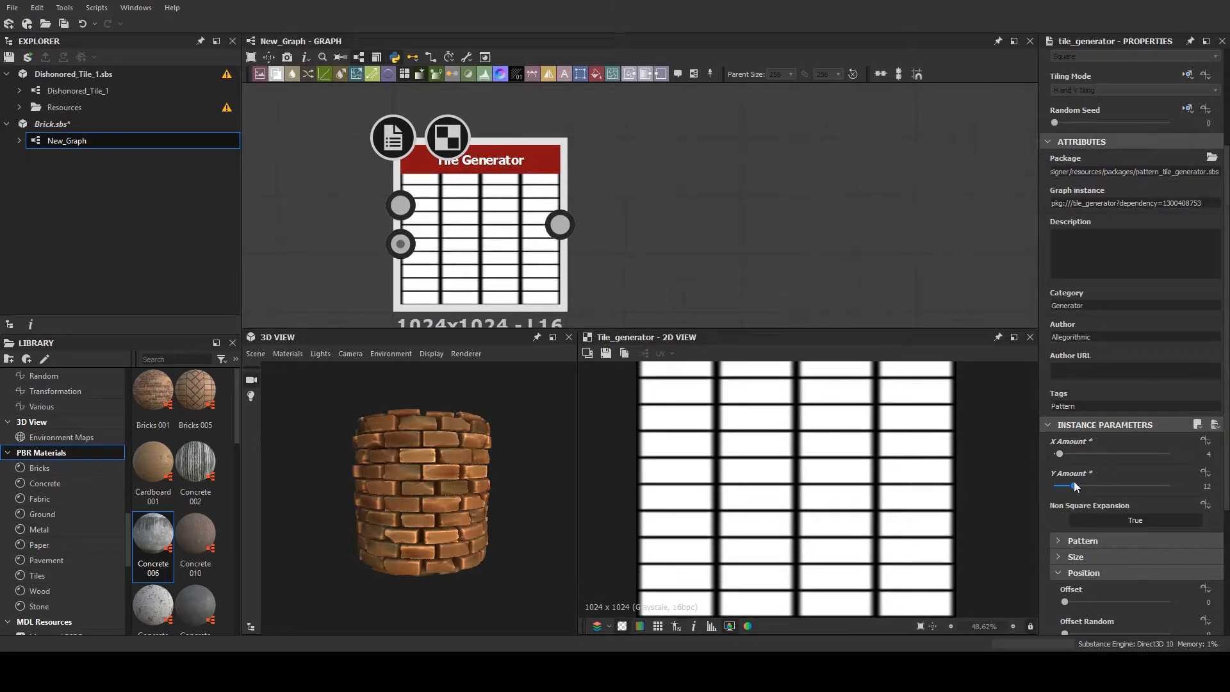
- Expand the Tile Generator's Pattern and Size parameters and set the Brick pattern's Pattern Specific value to 0.31
{"action": "scroll", "coordinate": [1063, 466], "scroll_direction": "down", "scroll_amount": 2}
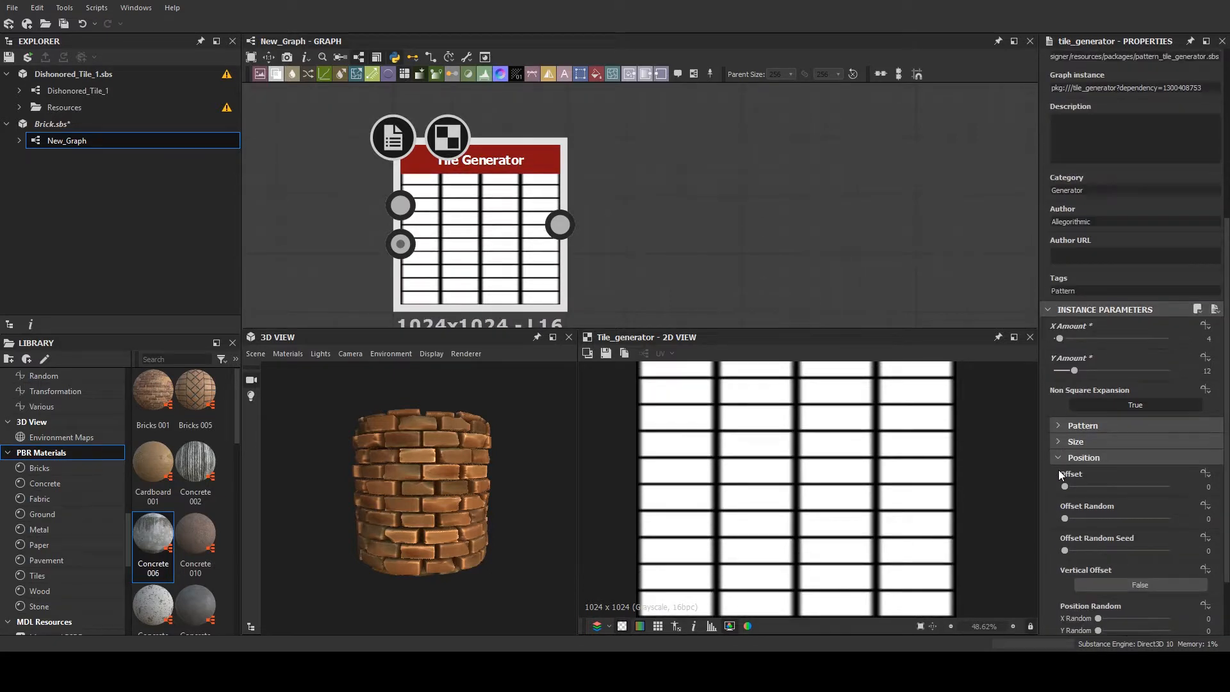
{"action": "left_click", "coordinate": [1058, 426]}
{"action": "scroll", "coordinate": [1058, 531], "scroll_direction": "down", "scroll_amount": 7}
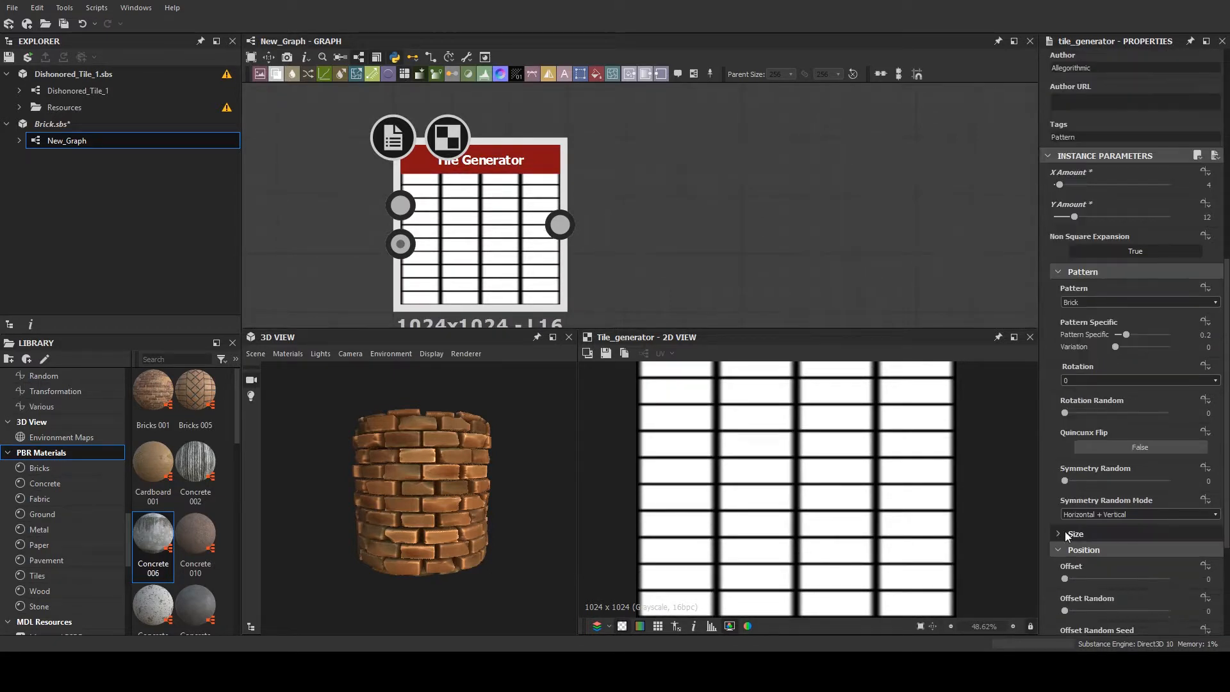
{"action": "scroll", "coordinate": [1062, 528], "scroll_direction": "up", "scroll_amount": 5}
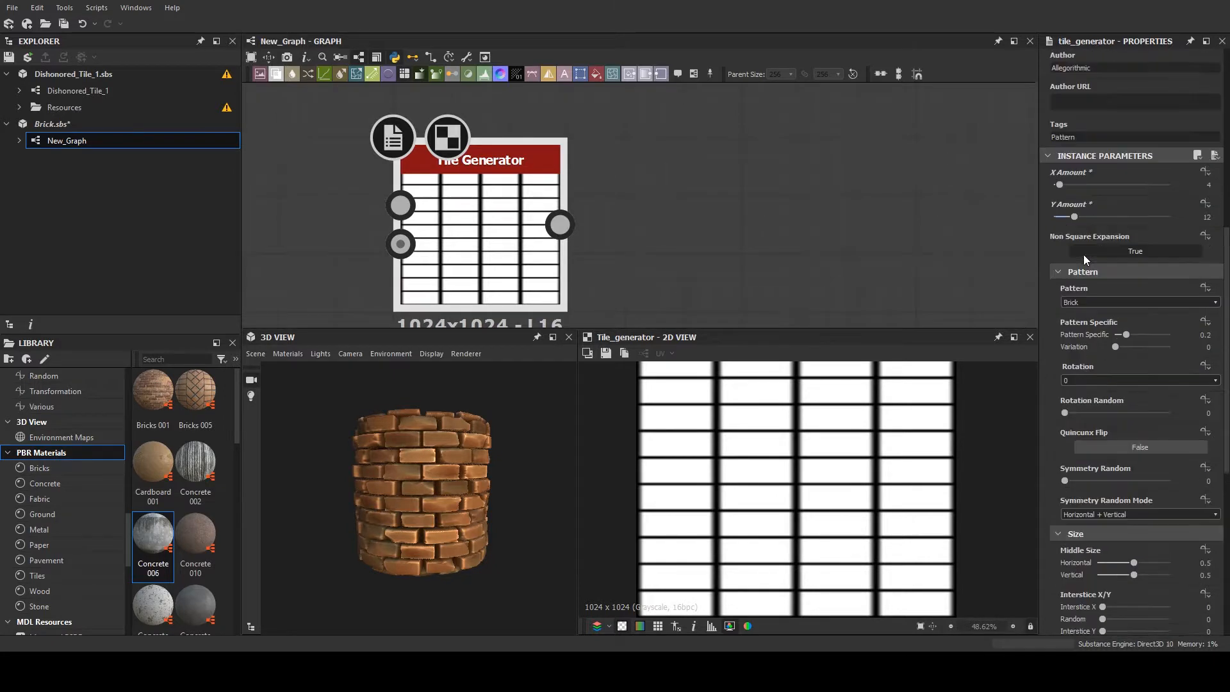
{"action": "left_click_drag", "start_coordinate": [1125, 372], "coordinate": [1132, 373]}
- Set the Tile Generator's position Offset to 0.5 to stagger the brick rows
{"action": "scroll", "coordinate": [1056, 514], "scroll_direction": "down", "scroll_amount": 6}
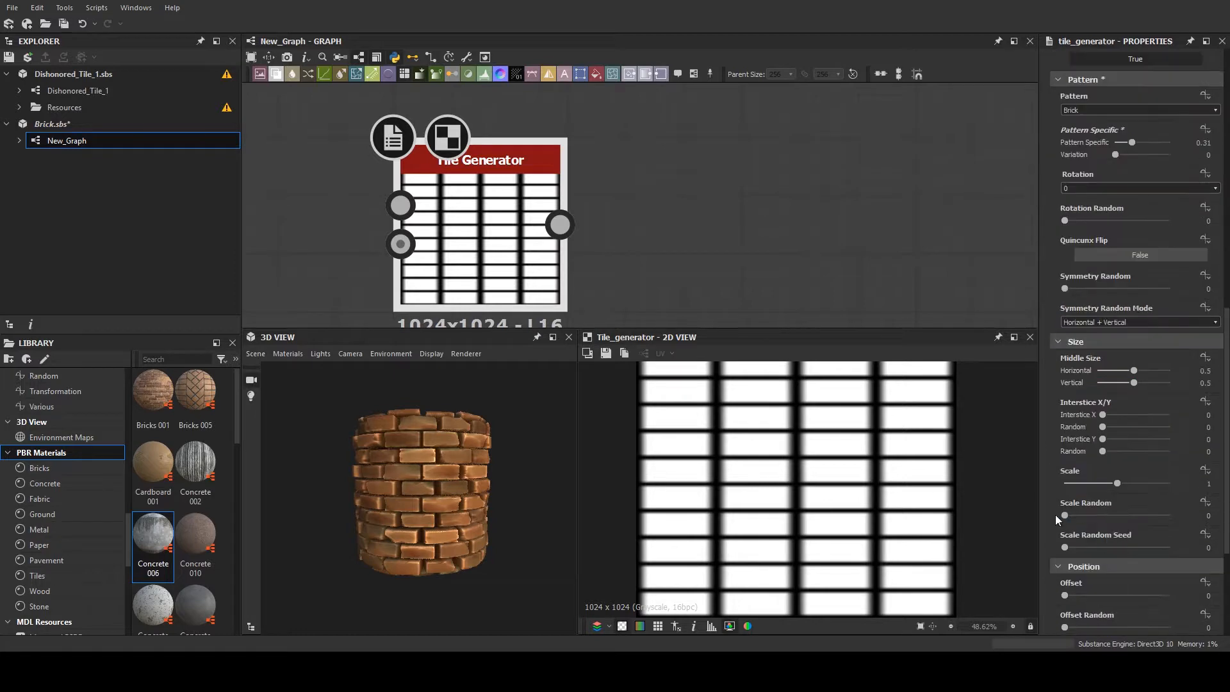
{"action": "left_click", "coordinate": [1205, 442]}
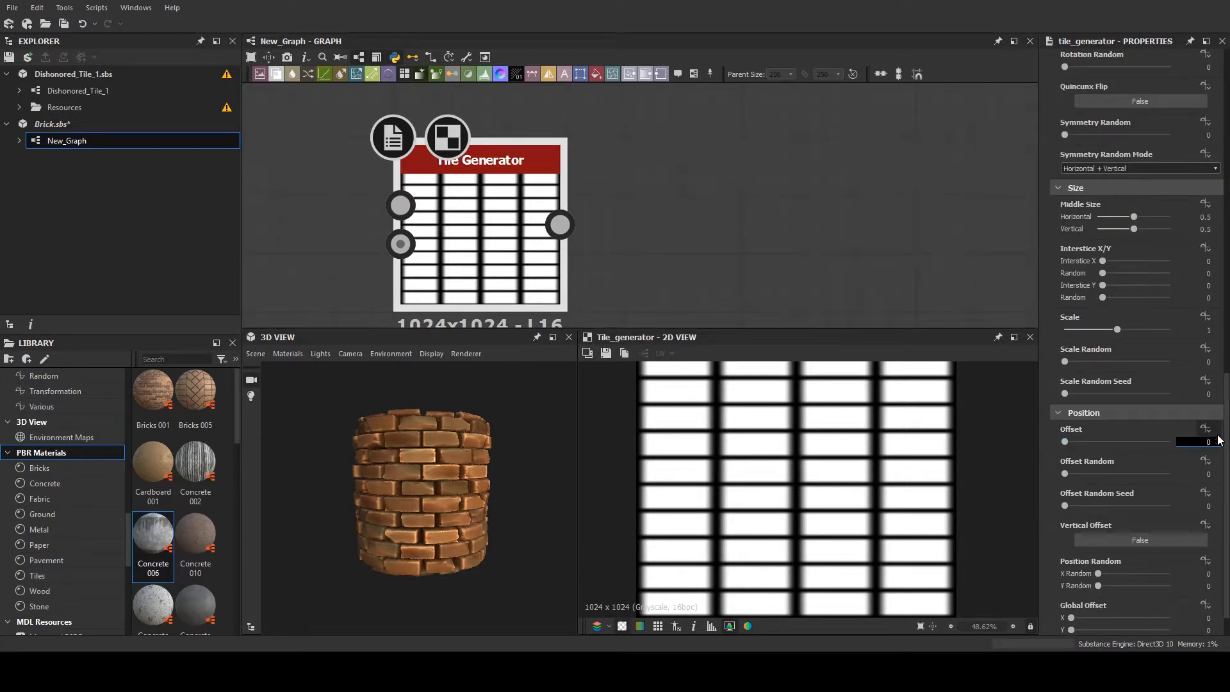
{"action": "key", "text": "ctrl+a"}
{"action": "type", "text": "0.5"}
{"action": "key", "text": "Return"}
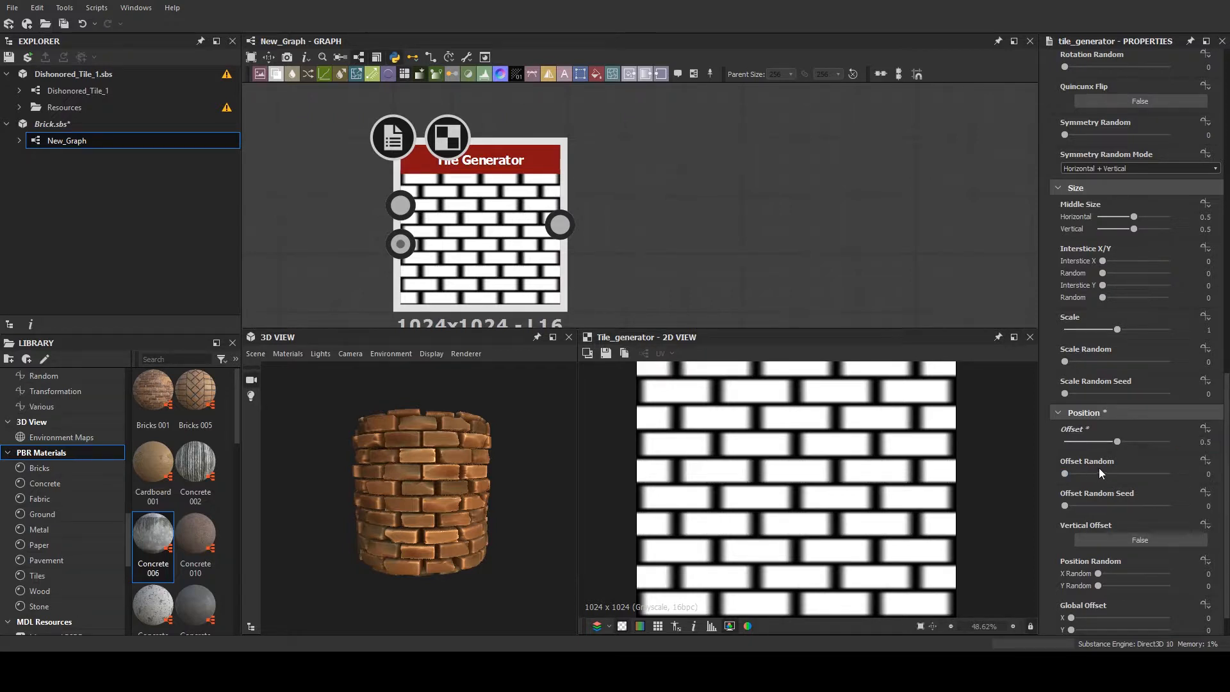
- Set the Tile Generator's Offset Random to 0.16 and its Rotation Random to 0.005 for slightly irregular bricks
{"action": "scroll", "coordinate": [1082, 456], "scroll_direction": "down", "scroll_amount": 2}
{"action": "left_click_drag", "start_coordinate": [1080, 440], "coordinate": [1081, 437]}
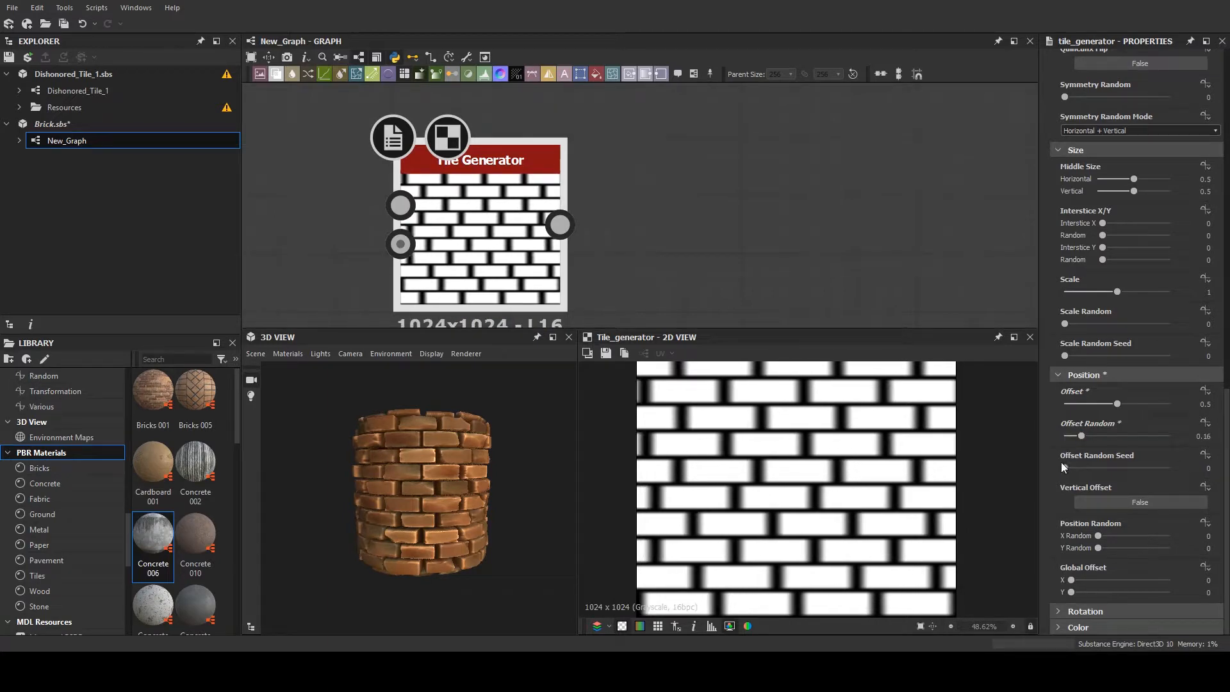
{"action": "left_click", "coordinate": [1065, 613]}
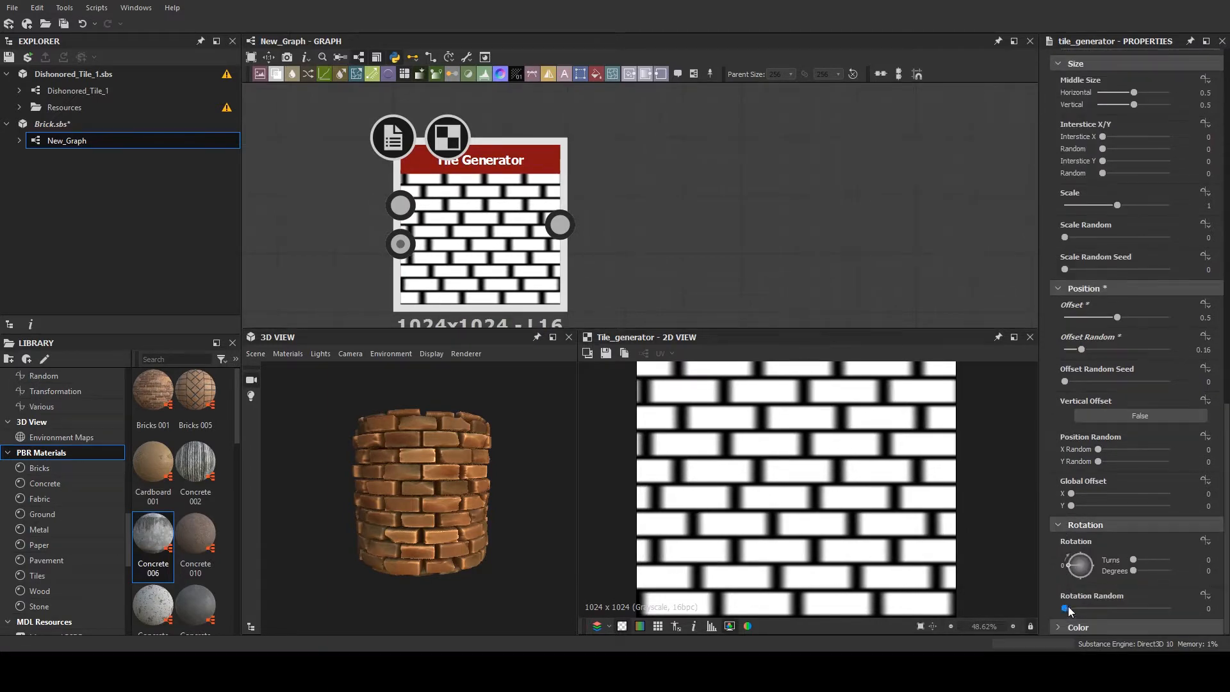
{"action": "left_click_drag", "start_coordinate": [1066, 608], "coordinate": [1066, 606]}
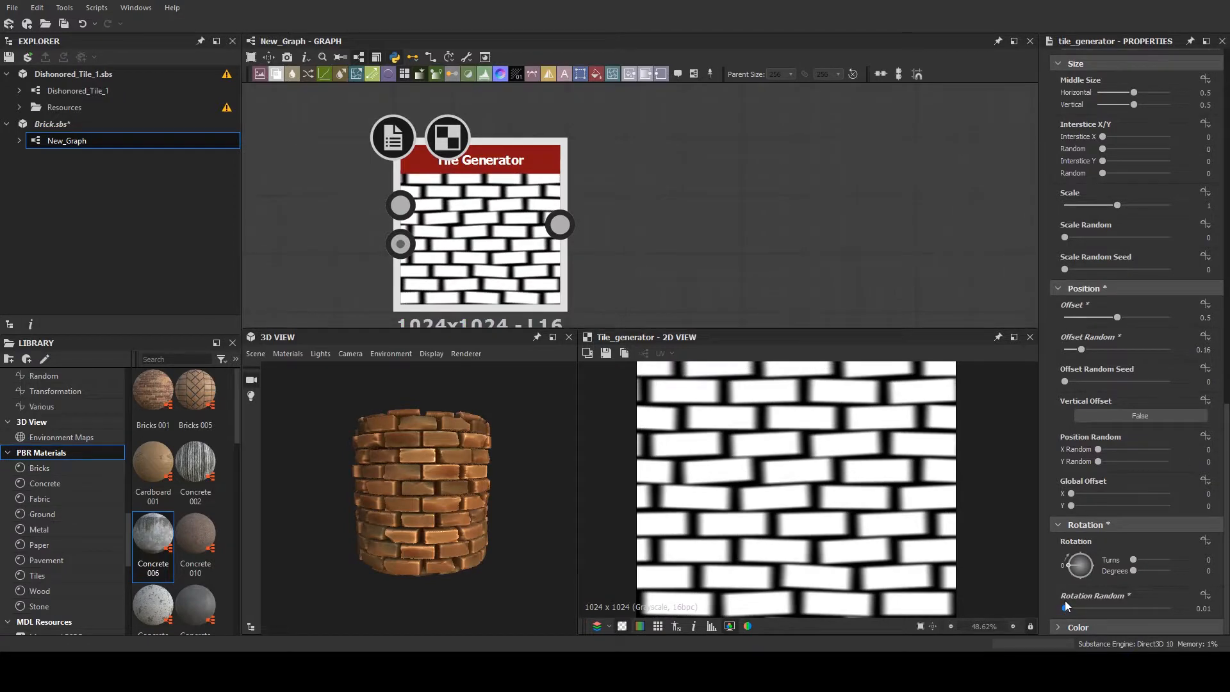
{"action": "left_click", "coordinate": [1210, 608]}
{"action": "type", "text": "0.005"}
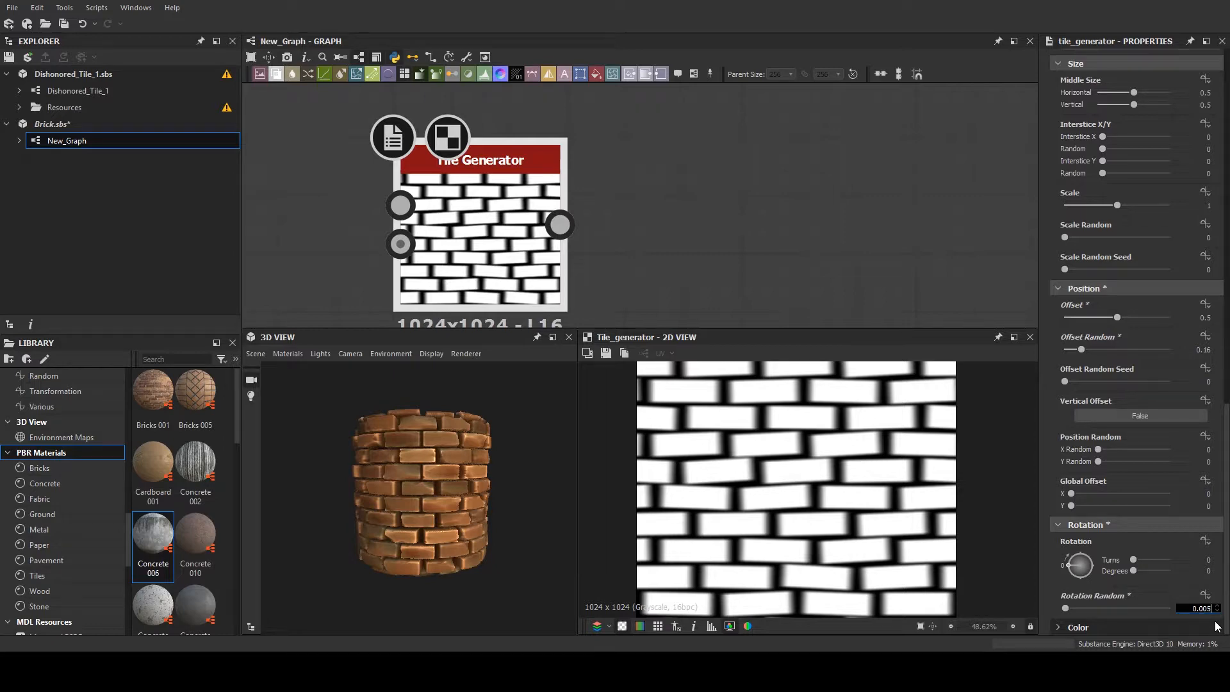
{"action": "key", "text": "Return"}
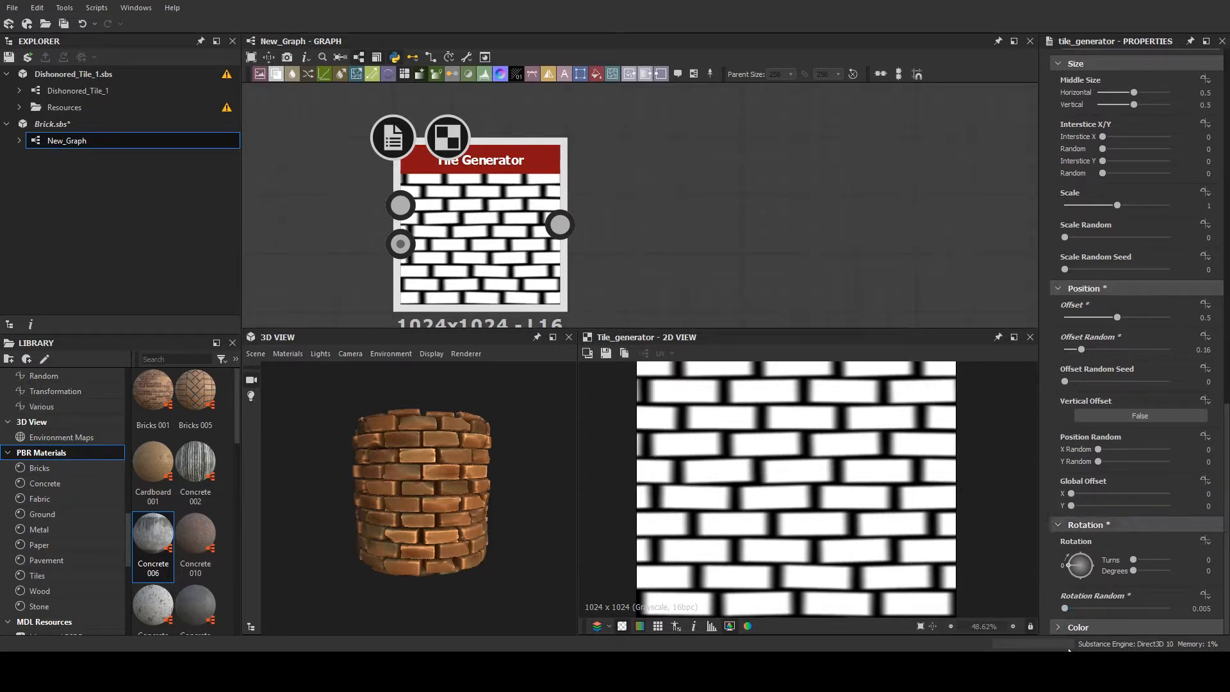
- Expand the Tile Generator's Color parameters and set Luminance Random to about 0.53 to vary the brick brightness
{"action": "left_click", "coordinate": [1065, 628]}
{"action": "scroll", "coordinate": [1063, 487], "scroll_direction": "down", "scroll_amount": 4}
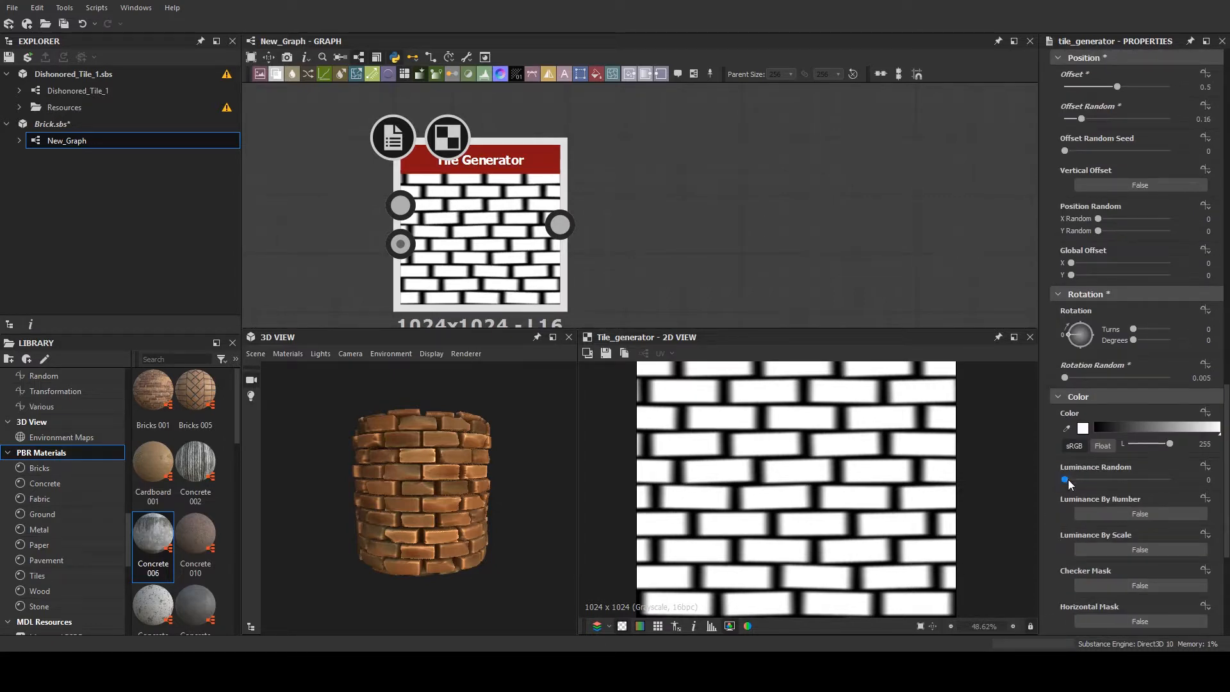
{"action": "left_click_drag", "start_coordinate": [1065, 479], "coordinate": [1122, 480]}
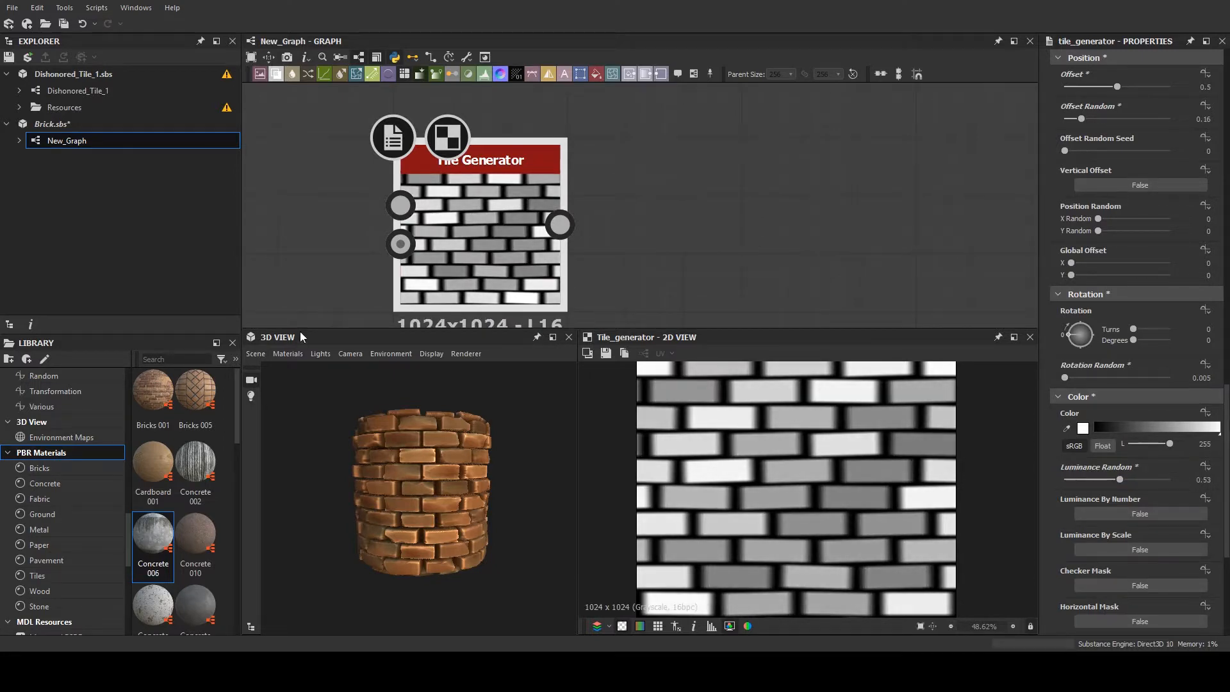
{"action": "scroll", "coordinate": [867, 500], "scroll_direction": "down", "scroll_amount": 2}
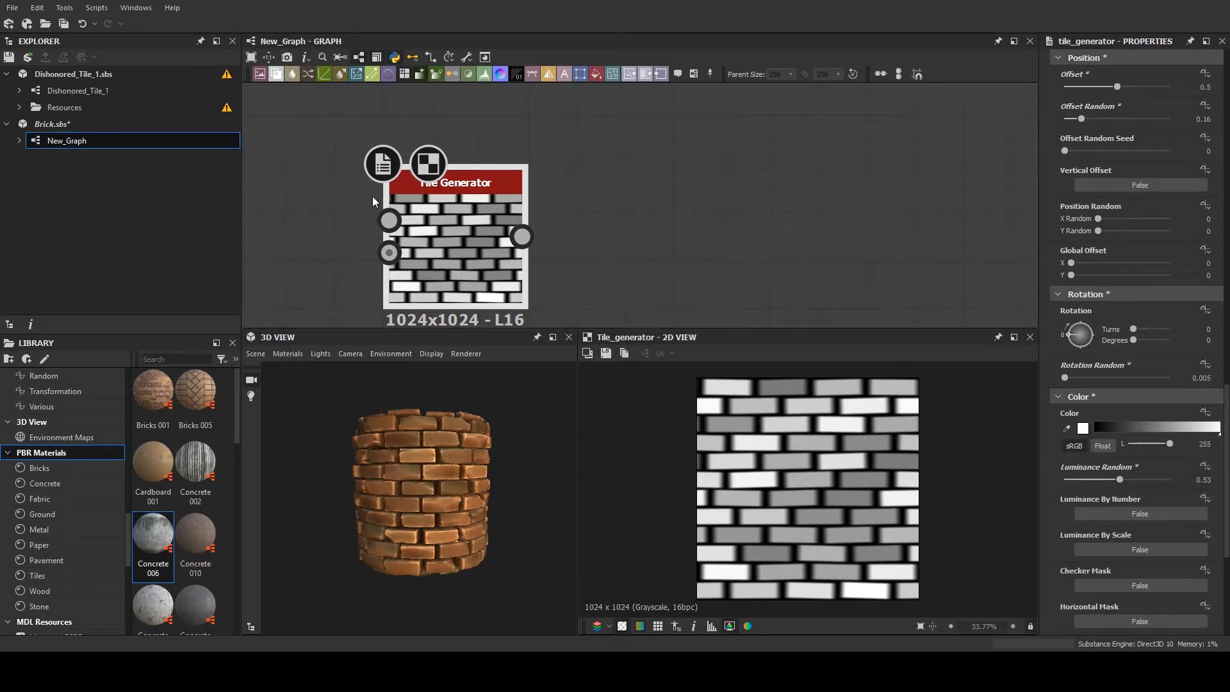
{"action": "scroll", "coordinate": [421, 458], "scroll_direction": "up", "scroll_amount": 5}
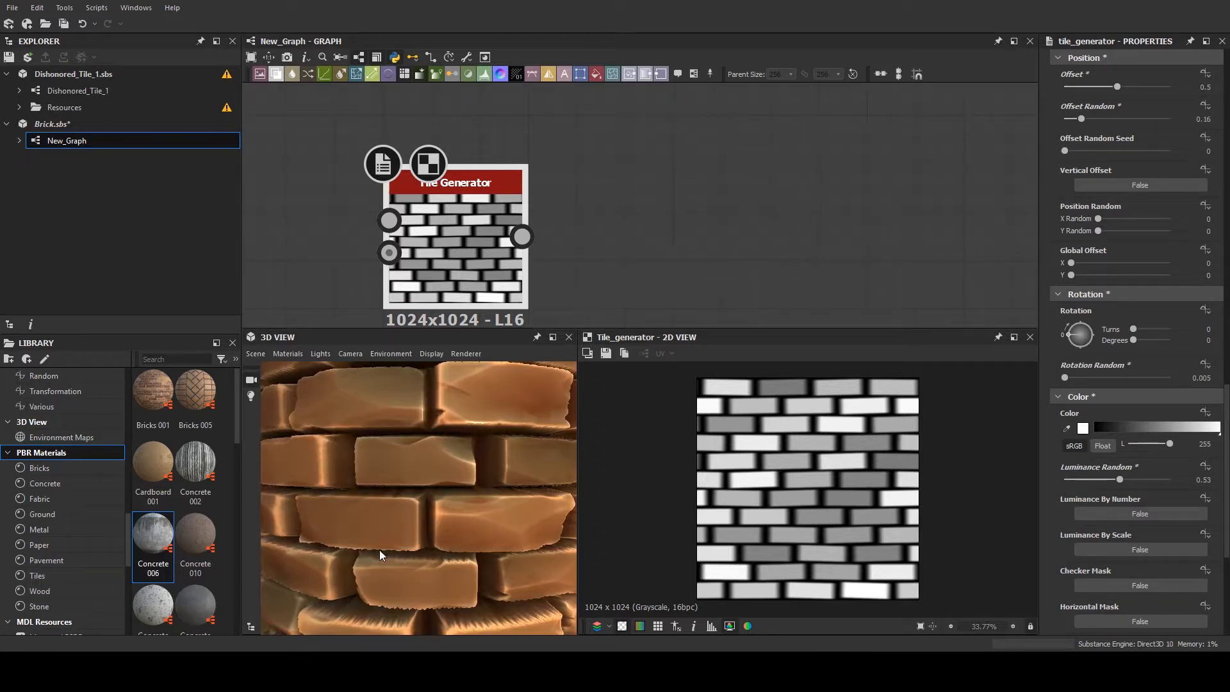
{"action": "scroll", "coordinate": [432, 541], "scroll_direction": "down", "scroll_amount": 5}
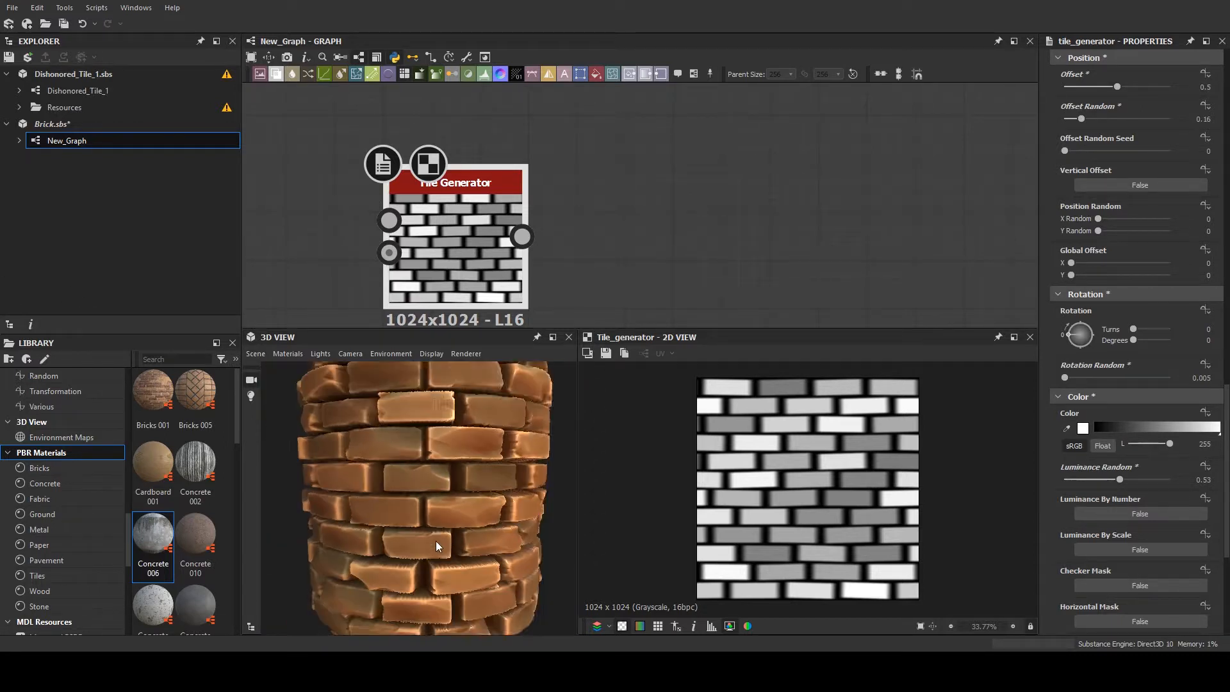
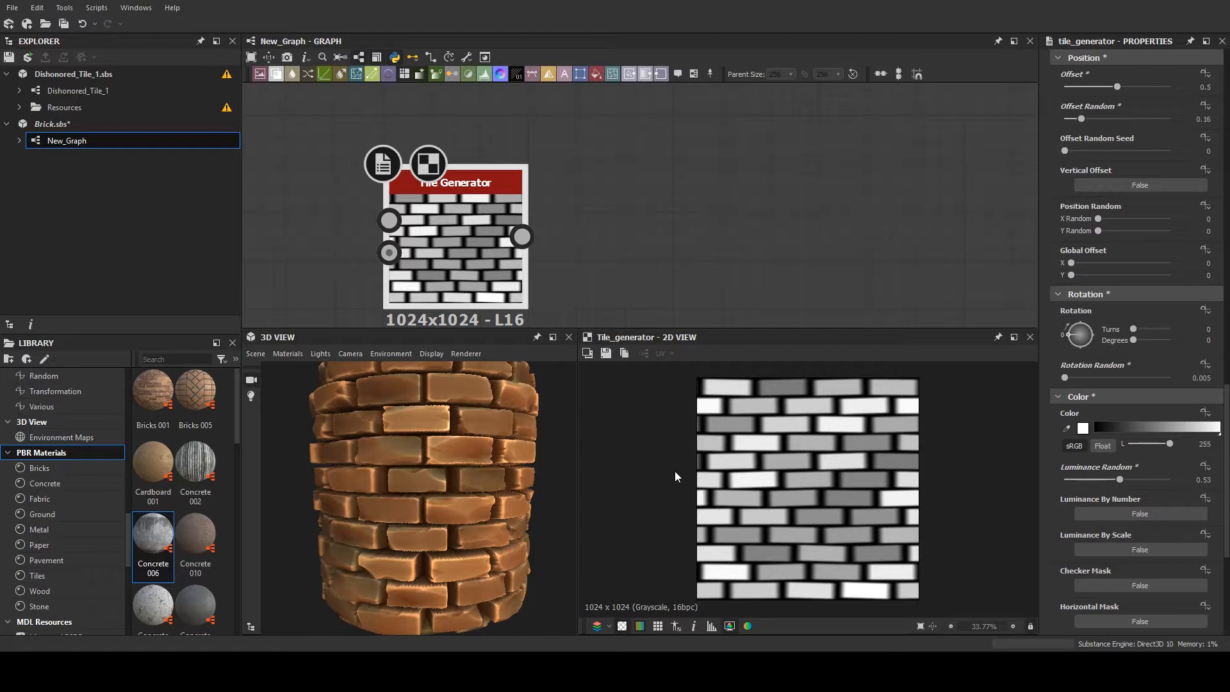
- Delete the standalone Tile Generator node from the brick graph
{"action": "scroll", "coordinate": [490, 208], "scroll_direction": "down", "scroll_amount": 3}
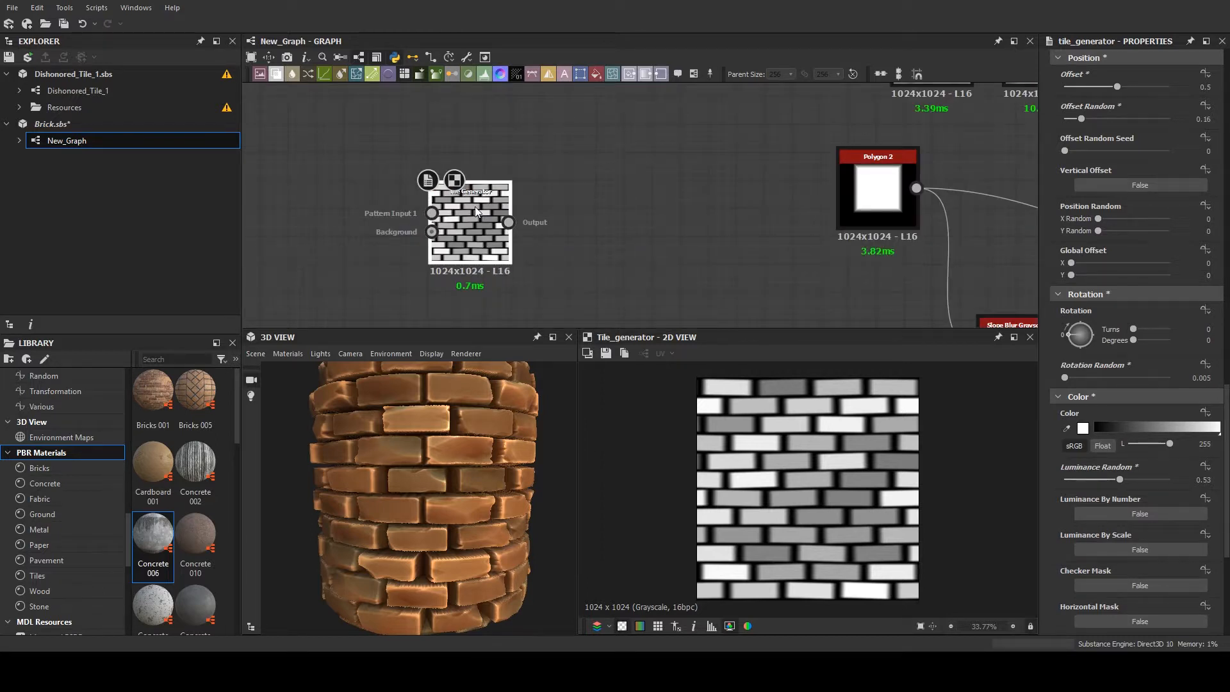
{"action": "key", "text": "Delete"}
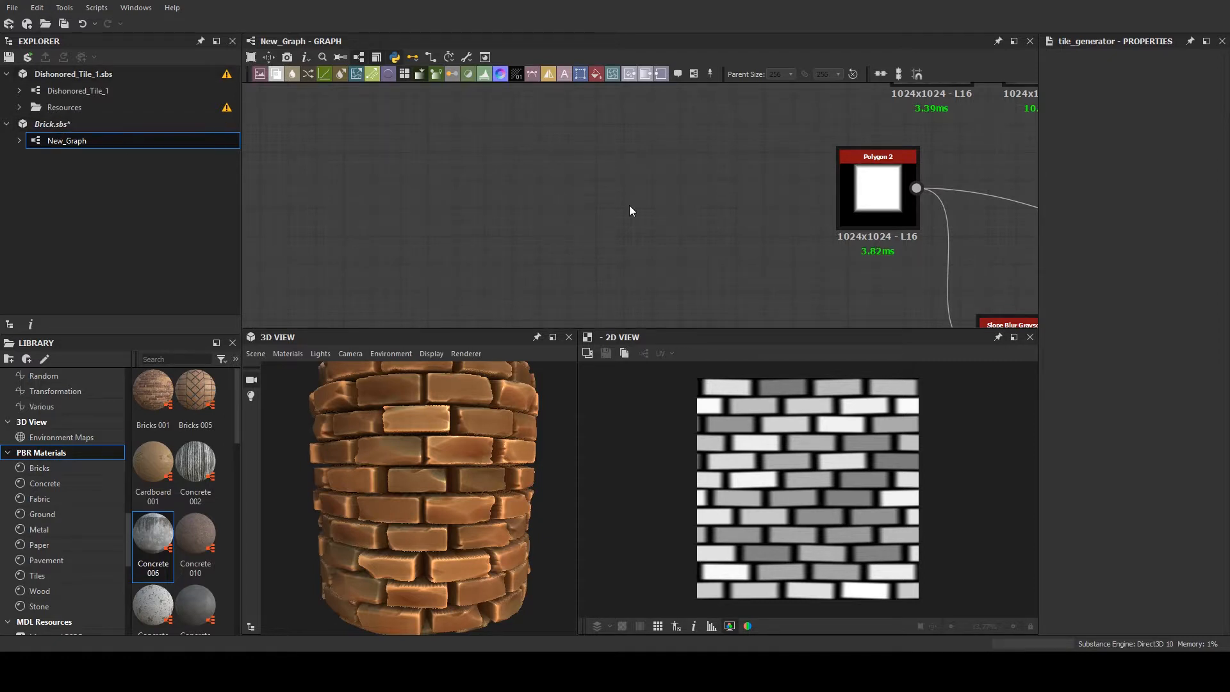
{"action": "scroll", "coordinate": [853, 162], "scroll_direction": "down", "scroll_amount": 5}
{"action": "scroll", "coordinate": [853, 162], "scroll_direction": "down", "scroll_amount": 3}
{"action": "middle_click_drag", "start_coordinate": [744, 183], "coordinate": [498, 176]}
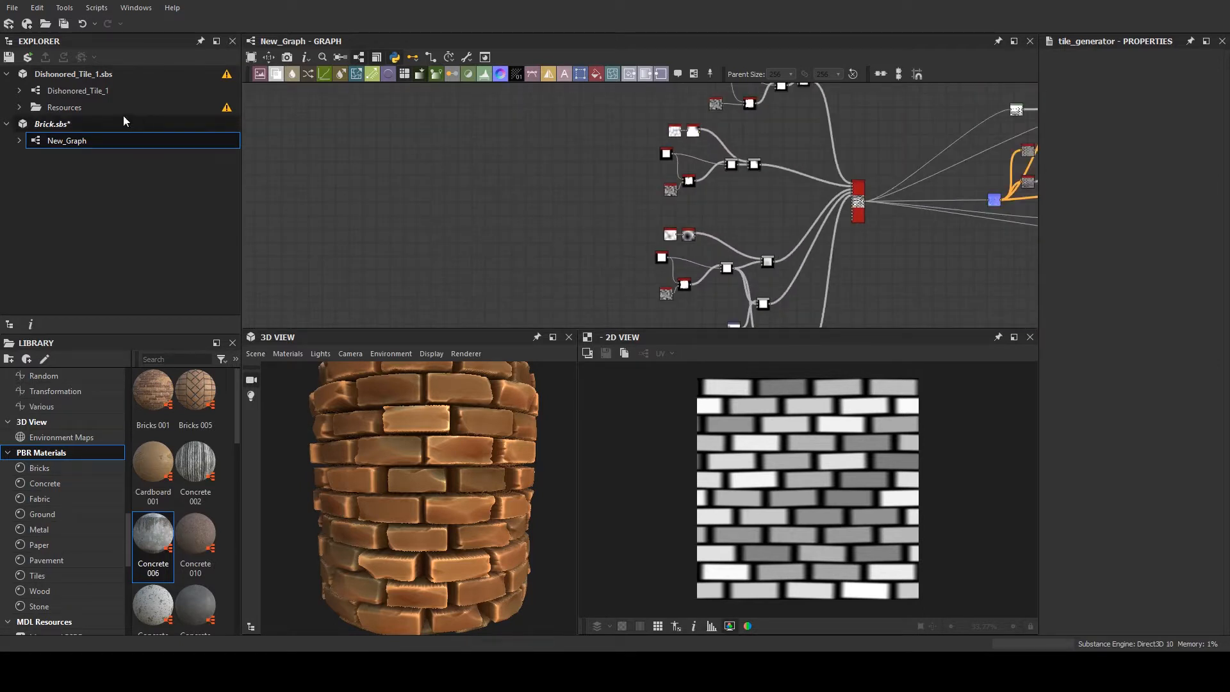
- Create a new empty package alongside the two open ones
{"action": "left_click", "coordinate": [79, 128]}
{"action": "left_click", "coordinate": [39, 182]}
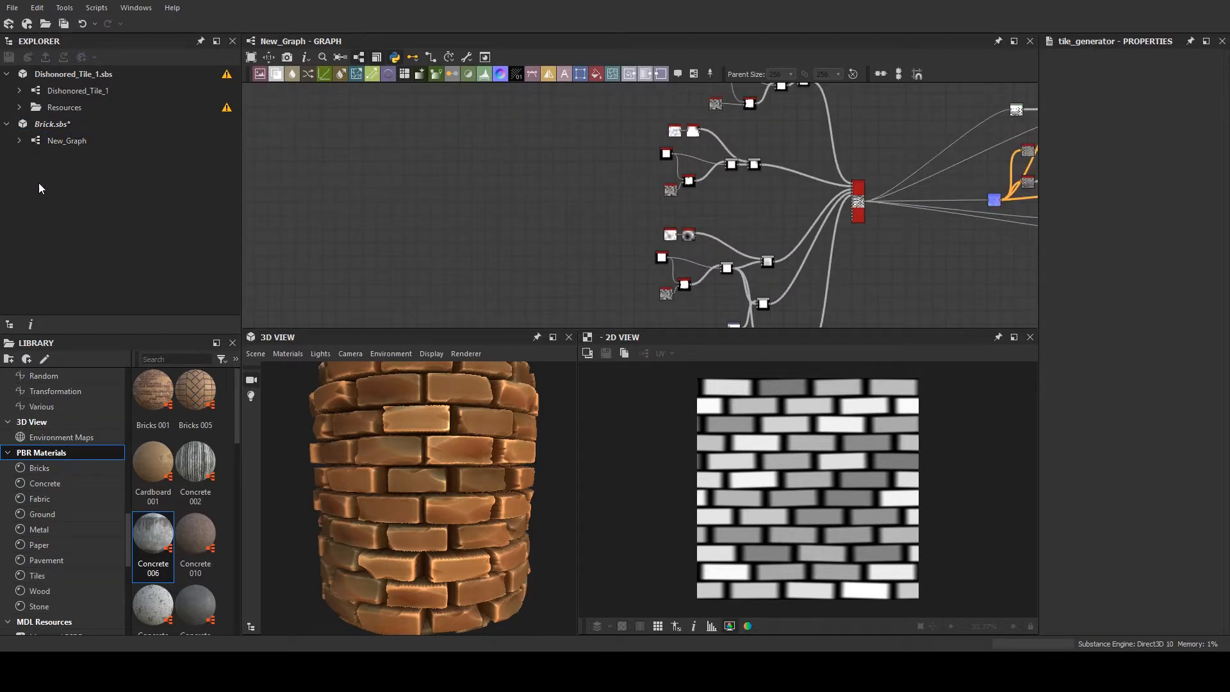
{"action": "double_click", "coordinate": [100, 186]}
- Close the Brick.sbs and Dishonored_Tile_1.sbs packages, keeping only the unsaved package
{"action": "left_click", "coordinate": [53, 125]}
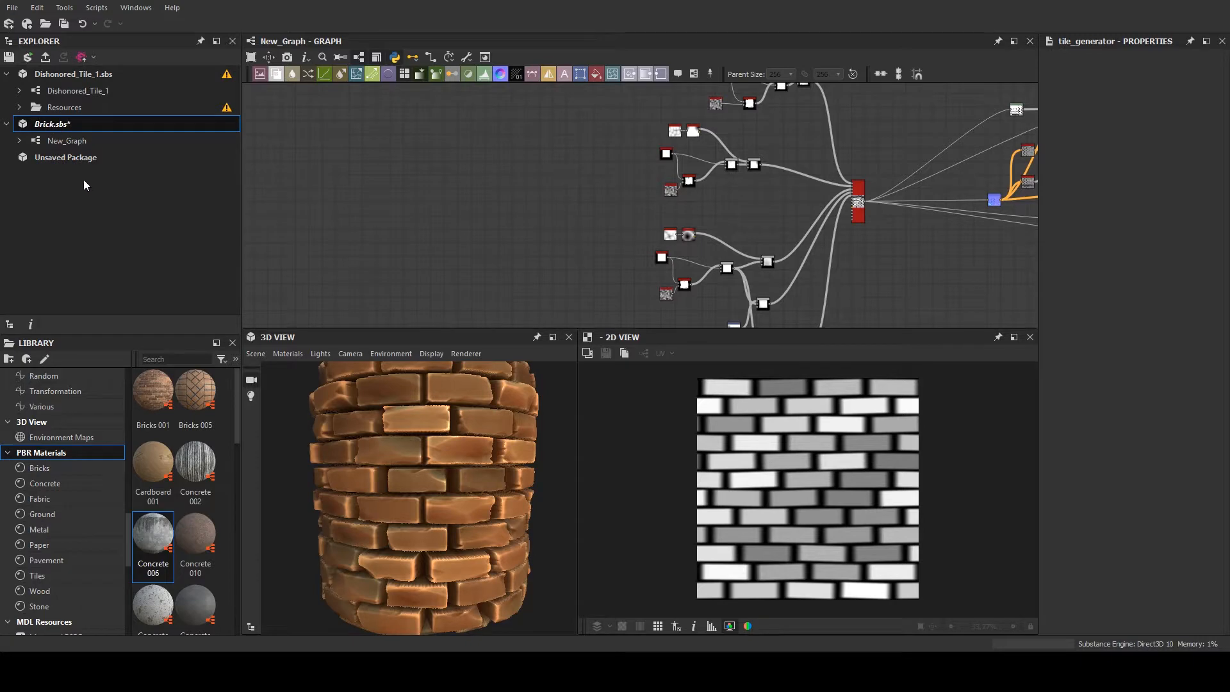
{"action": "left_click", "coordinate": [87, 313]}
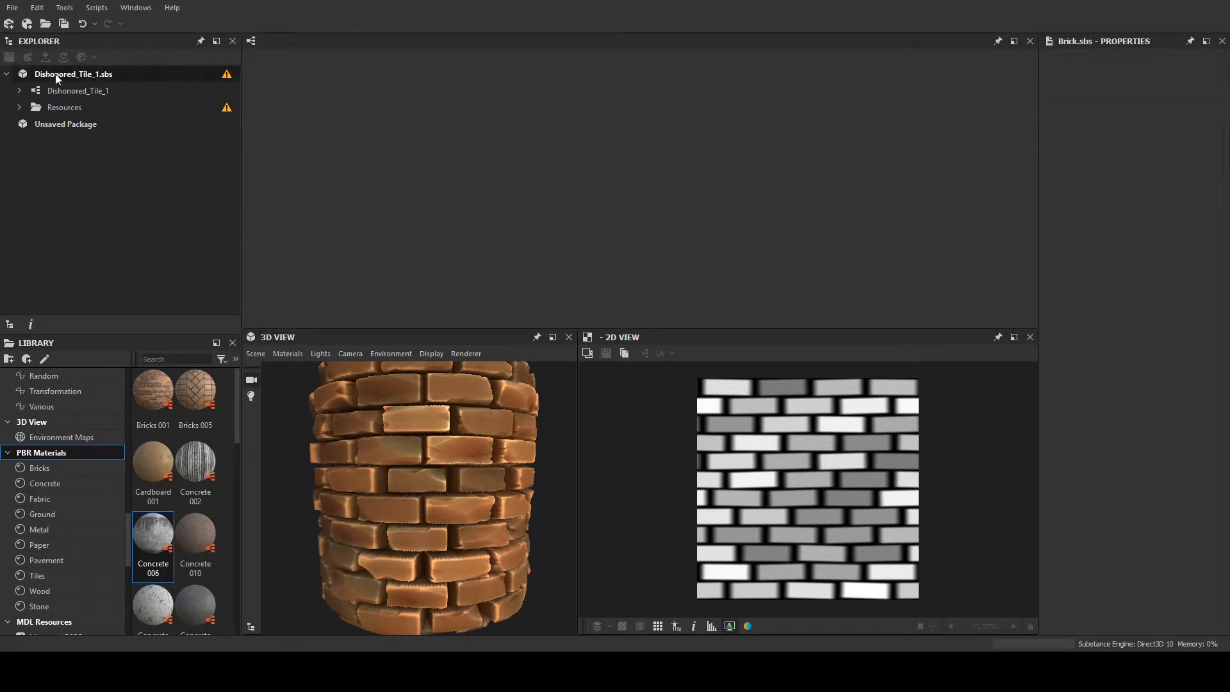
{"action": "left_click", "coordinate": [57, 75]}
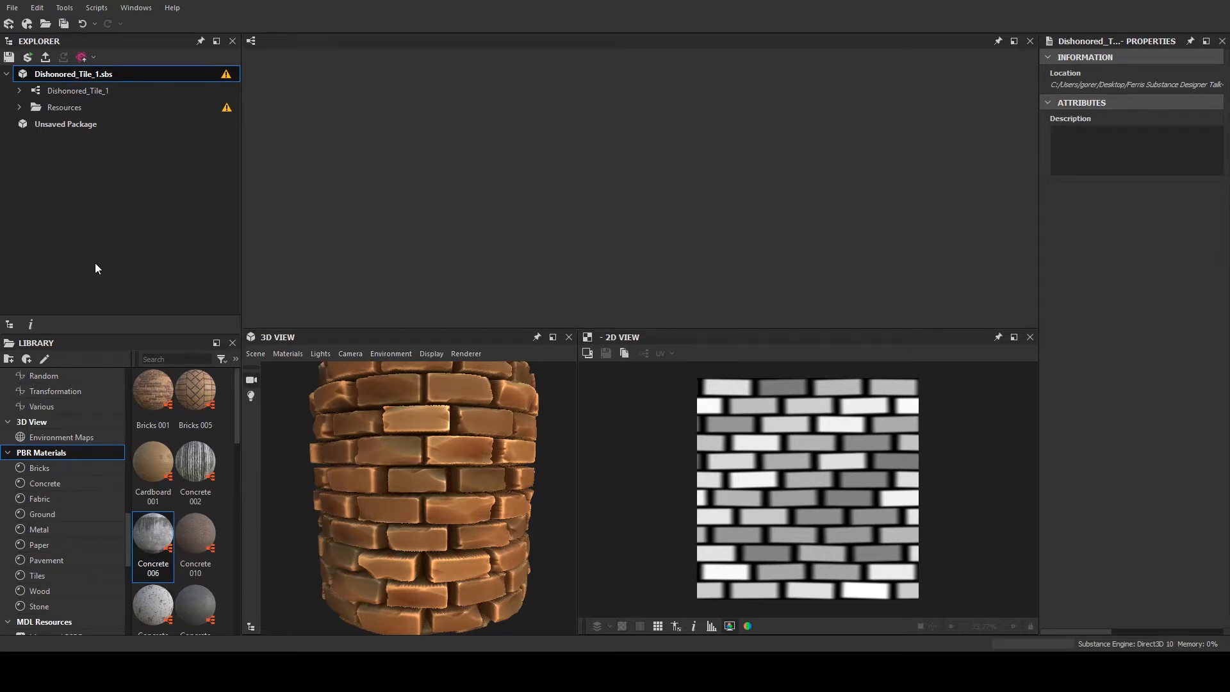
{"action": "key", "text": "Delete"}
- Create a new graph in the unsaved package with Base Color, Normal, Roughness, Metallic and Height outputs
{"action": "left_click", "coordinate": [74, 78]}
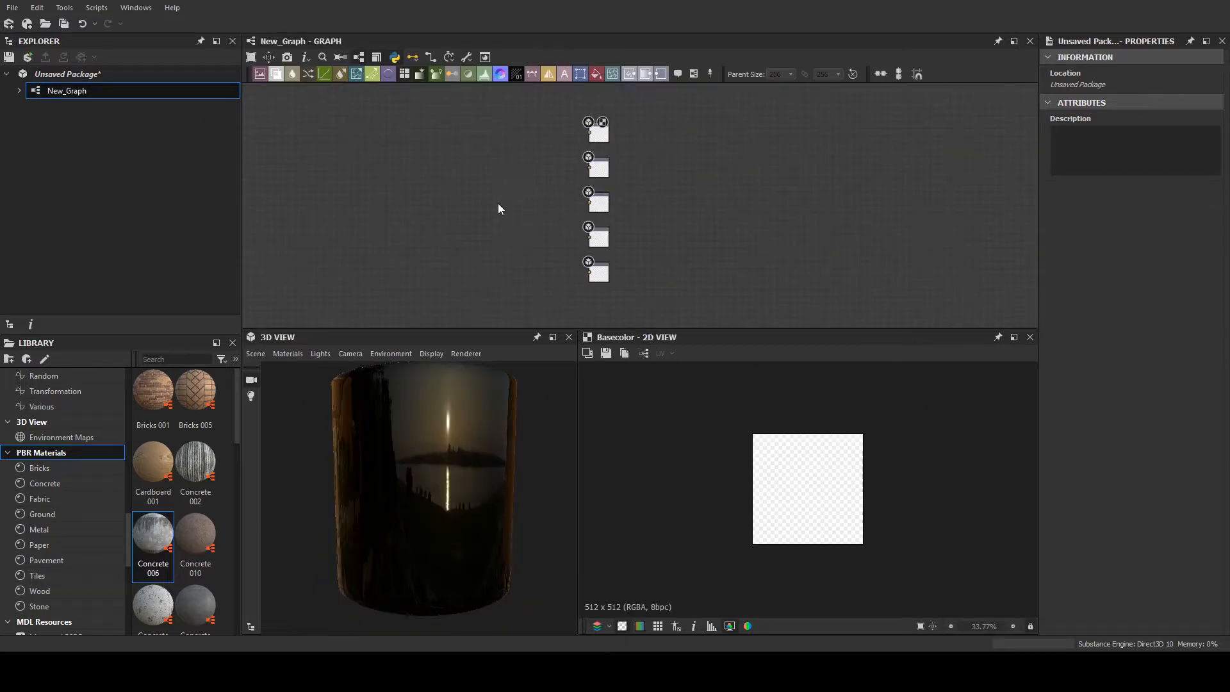
{"action": "scroll", "coordinate": [525, 186], "scroll_direction": "up", "scroll_amount": 4}
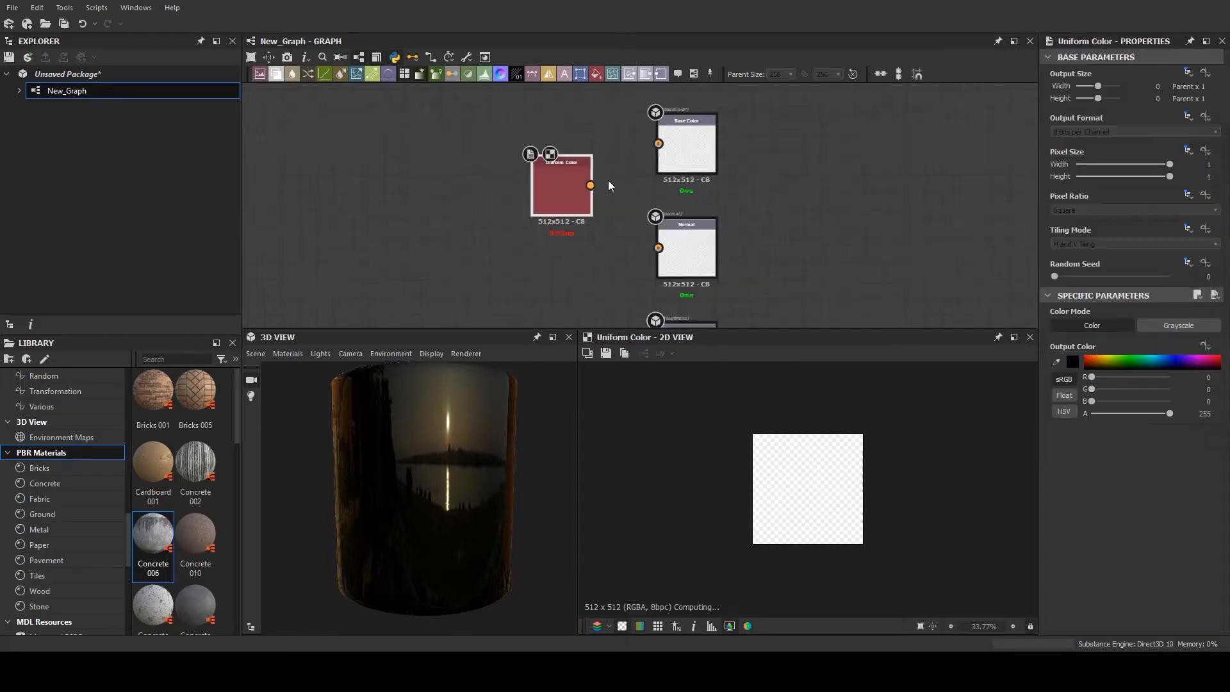
{"action": "scroll", "coordinate": [609, 180], "scroll_direction": "up", "scroll_amount": 2}
- Feed the Base Color output from a Uniform Color node and set its output color to grey, RGB 167
{"action": "left_click_drag", "start_coordinate": [666, 131], "coordinate": [570, 139]}
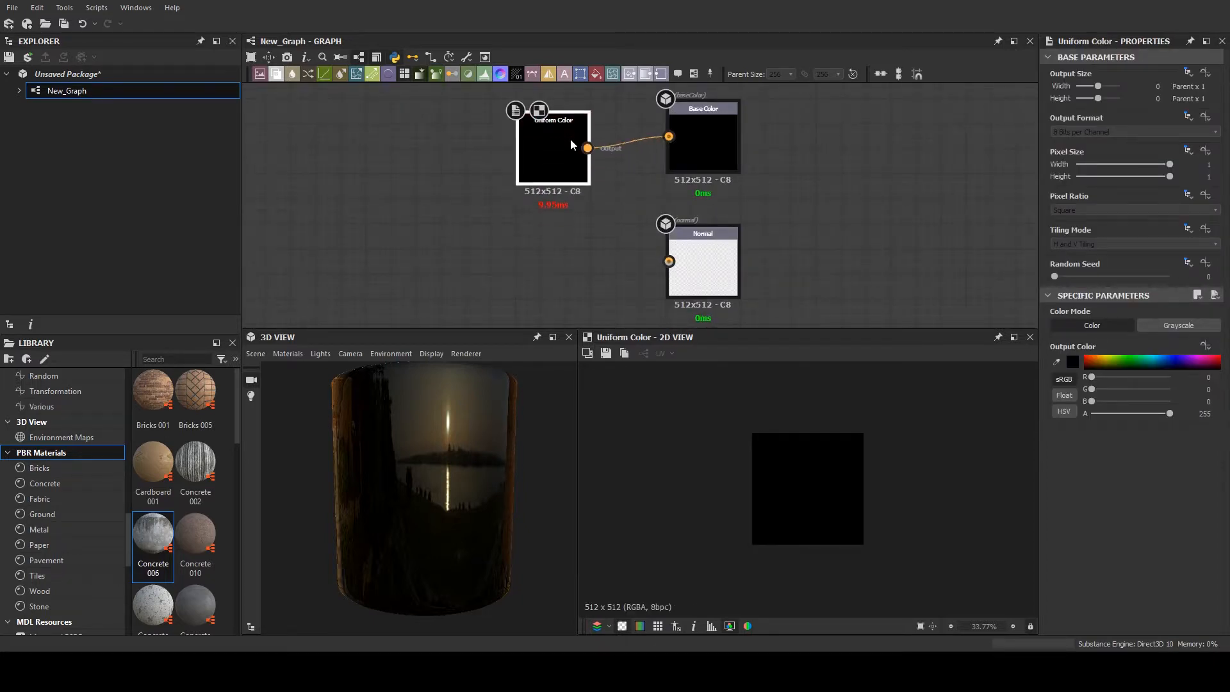
{"action": "left_click", "coordinate": [1057, 362]}
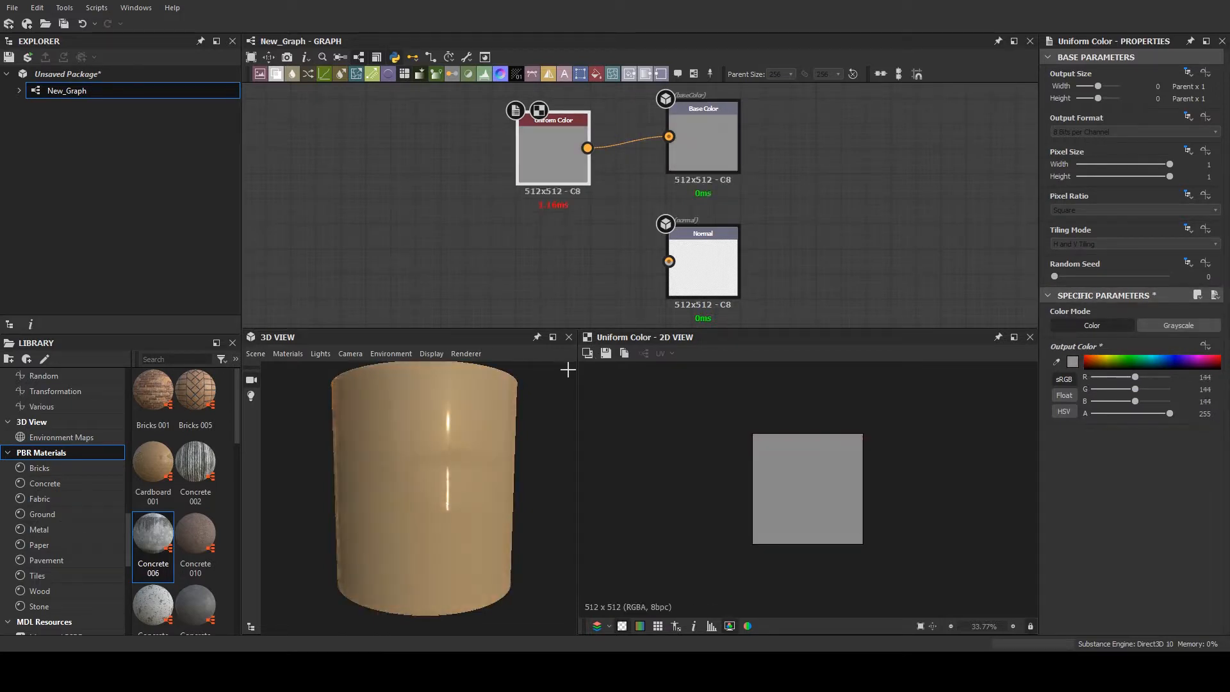
{"action": "left_click", "coordinate": [576, 363]}
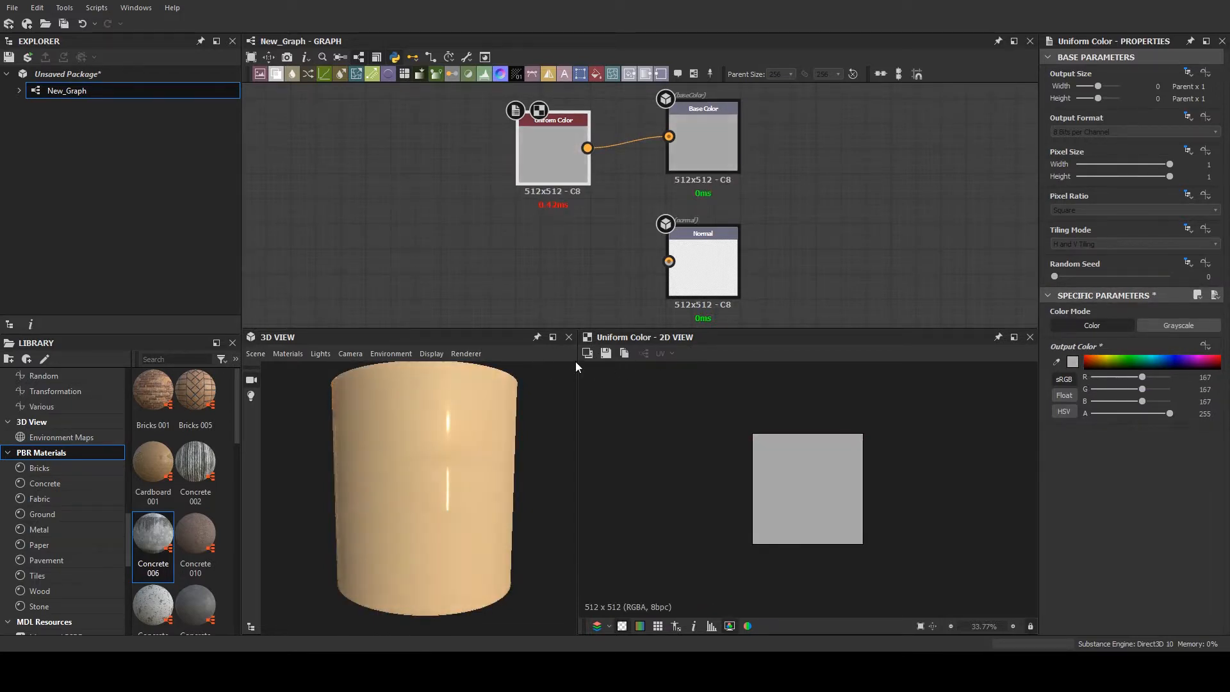
- Copy the grey Uniform Color node and connect the copy to the Roughness output
{"action": "scroll", "coordinate": [502, 154], "scroll_direction": "down", "scroll_amount": 2}
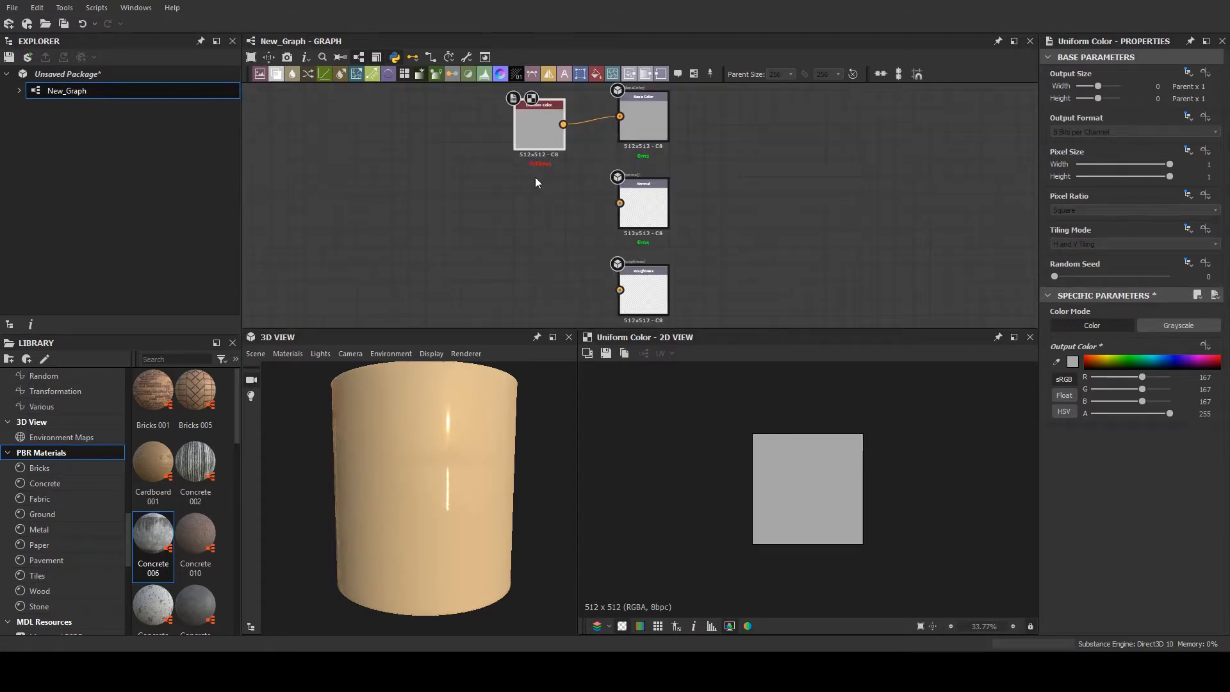
{"action": "key", "text": "ctrl+c"}
{"action": "key", "text": "ctrl+v"}
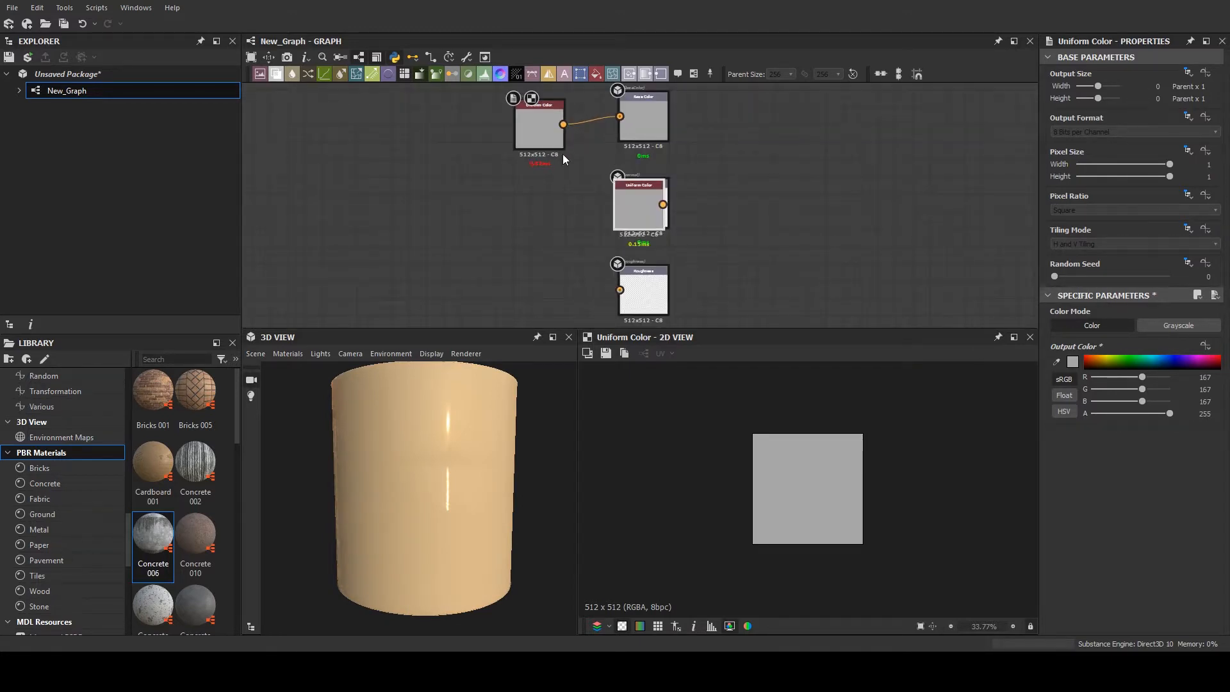
{"action": "left_click", "coordinate": [544, 134]}
{"action": "left_click_drag", "start_coordinate": [624, 201], "coordinate": [524, 285]}
{"action": "middle_click_drag", "start_coordinate": [443, 251], "coordinate": [563, 146]}
{"action": "left_click_drag", "start_coordinate": [683, 184], "coordinate": [740, 184]}
{"action": "middle_click_drag", "start_coordinate": [651, 188], "coordinate": [635, 164]}
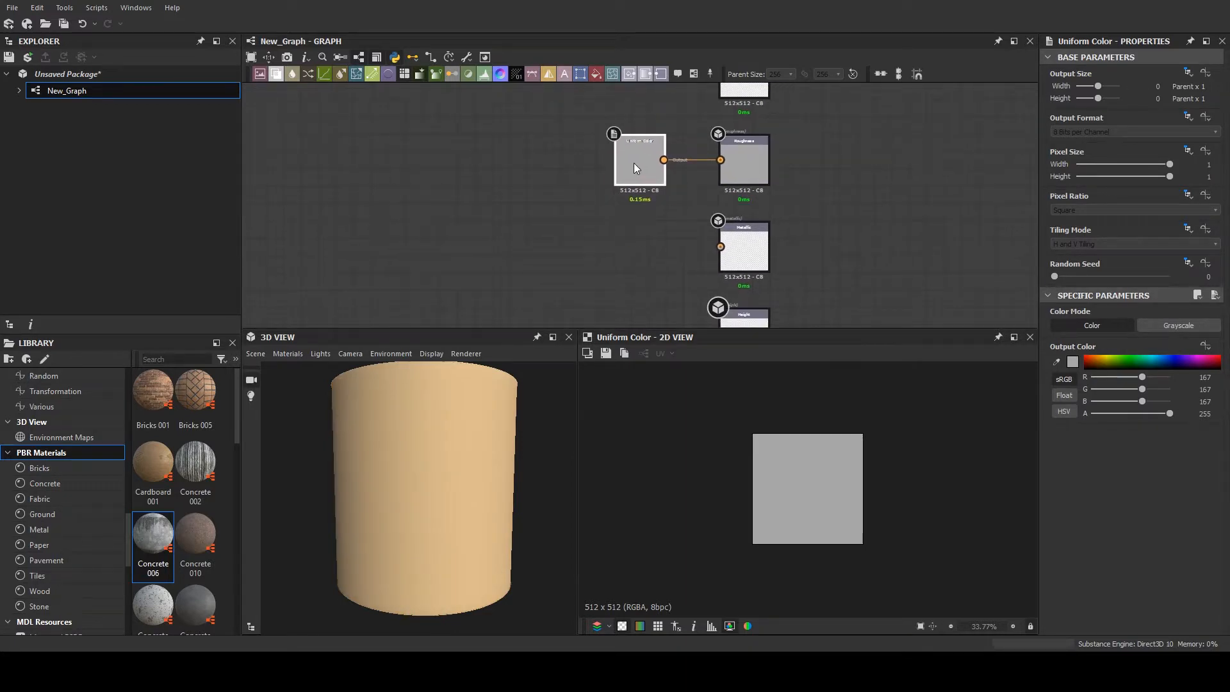
- Duplicate the Uniform Color node, connect the duplicate to the Metallic output and set its color to black
{"action": "key", "text": "ctrl+d"}
{"action": "left_click_drag", "start_coordinate": [633, 194], "coordinate": [643, 240]}
{"action": "middle_click_drag", "start_coordinate": [664, 234], "coordinate": [628, 181]}
{"action": "scroll", "coordinate": [627, 182], "scroll_direction": "up", "scroll_amount": 1}
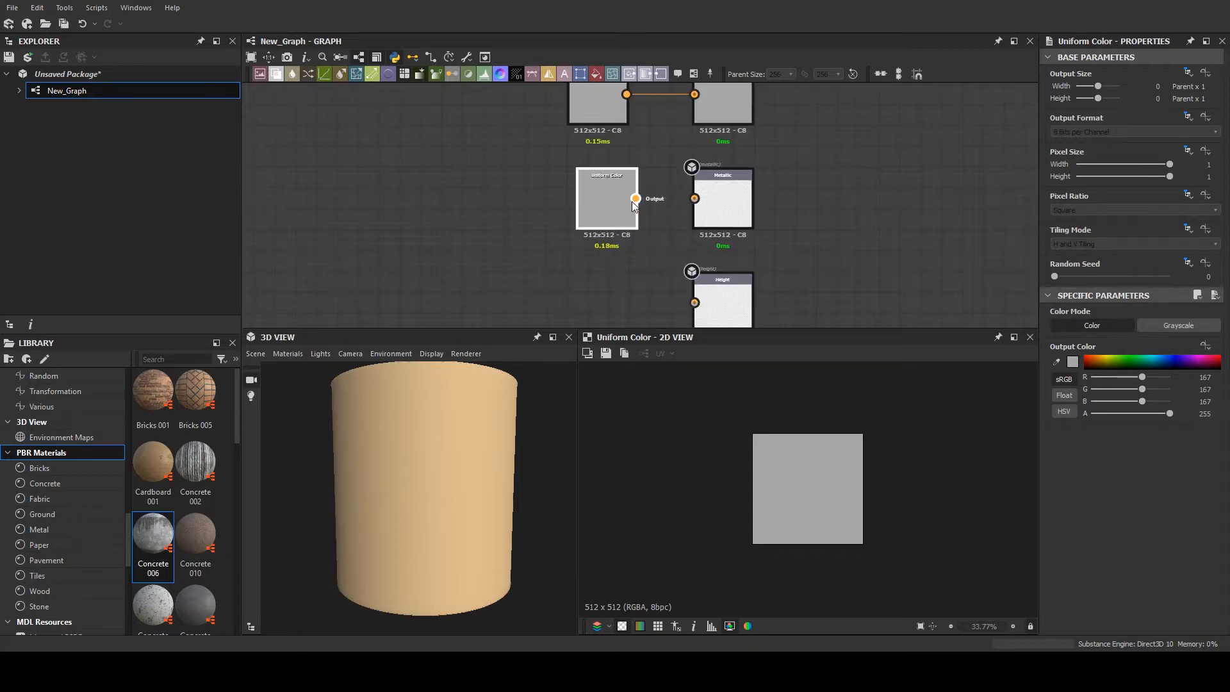
{"action": "left_click_drag", "start_coordinate": [635, 199], "coordinate": [693, 200]}
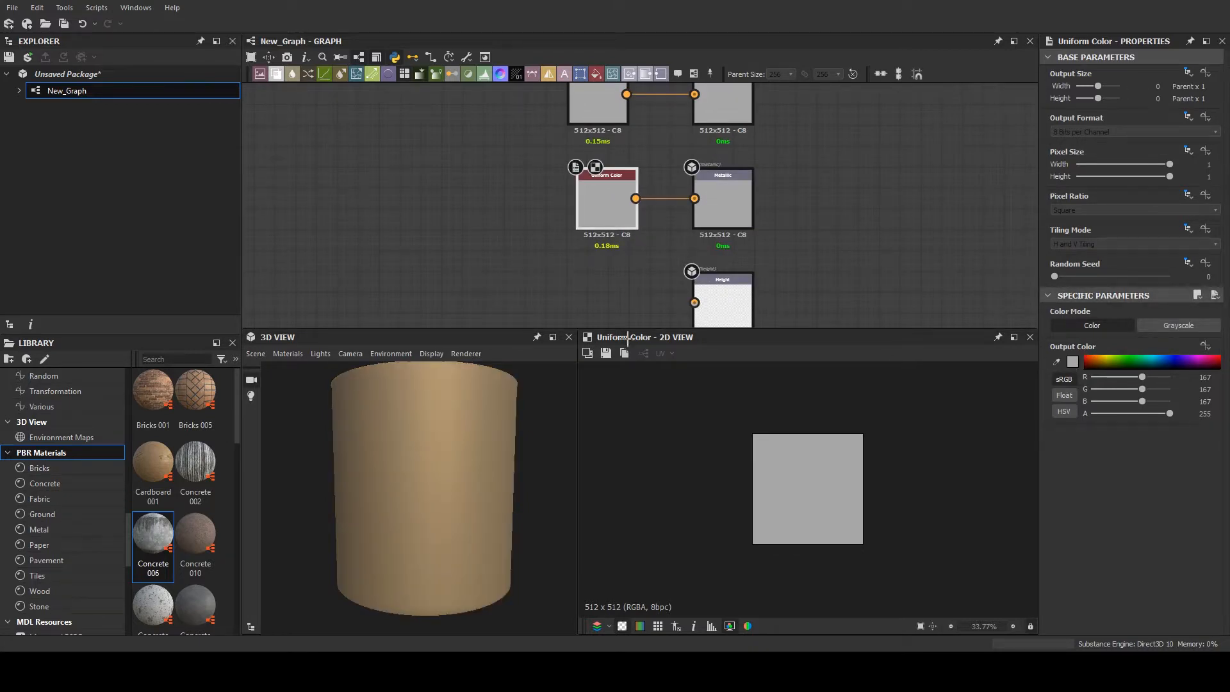
{"action": "left_click", "coordinate": [606, 398]}
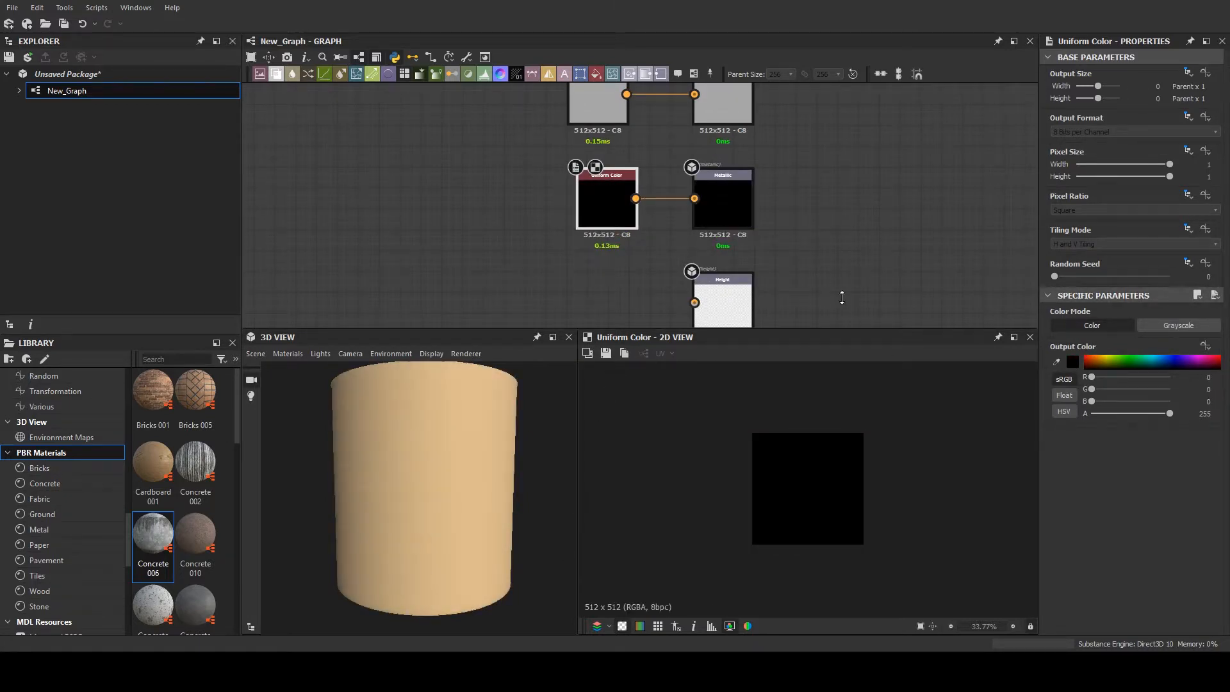
- Add a new Output node directly below the Height output
{"action": "scroll", "coordinate": [657, 286], "scroll_direction": "down", "scroll_amount": 5}
{"action": "scroll", "coordinate": [472, 233], "scroll_direction": "down", "scroll_amount": 1}
{"action": "middle_click_drag", "start_coordinate": [473, 233], "coordinate": [589, 250]}
{"action": "scroll", "coordinate": [589, 249], "scroll_direction": "up", "scroll_amount": 3}
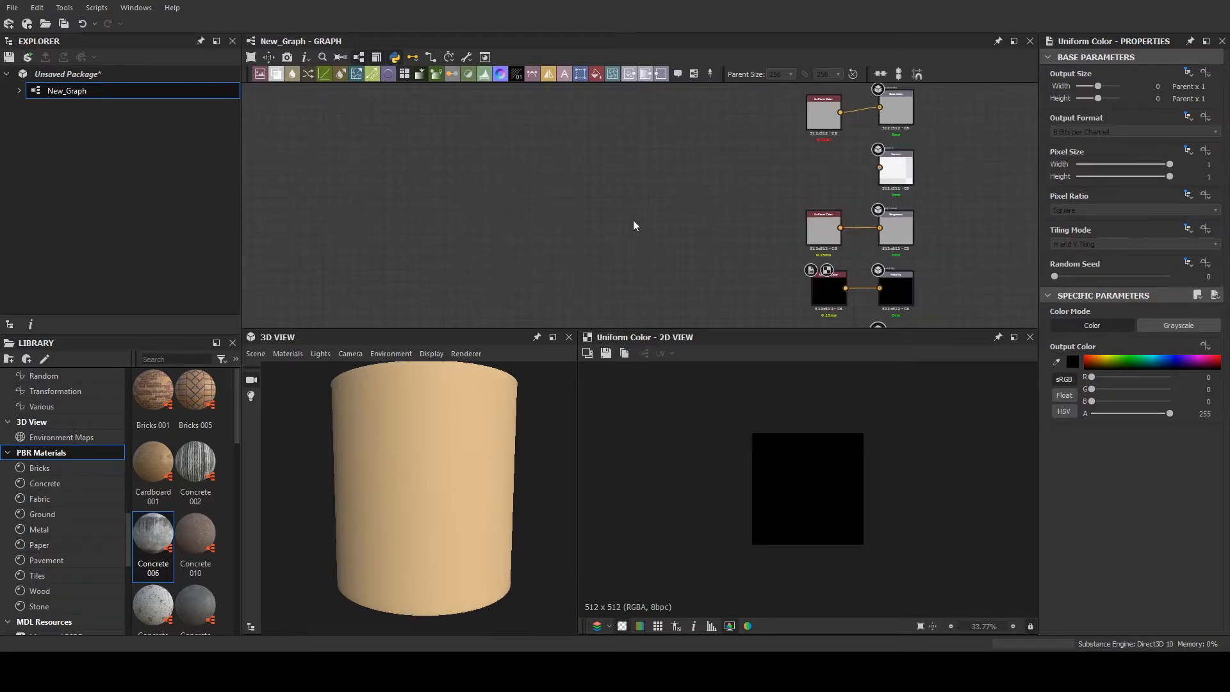
{"action": "scroll", "coordinate": [826, 214], "scroll_direction": "down", "scroll_amount": 2}
{"action": "middle_click_drag", "start_coordinate": [846, 216], "coordinate": [624, 49]}
{"action": "scroll", "coordinate": [674, 240], "scroll_direction": "up", "scroll_amount": 2}
{"action": "middle_click_drag", "start_coordinate": [538, 219], "coordinate": [675, 264]}
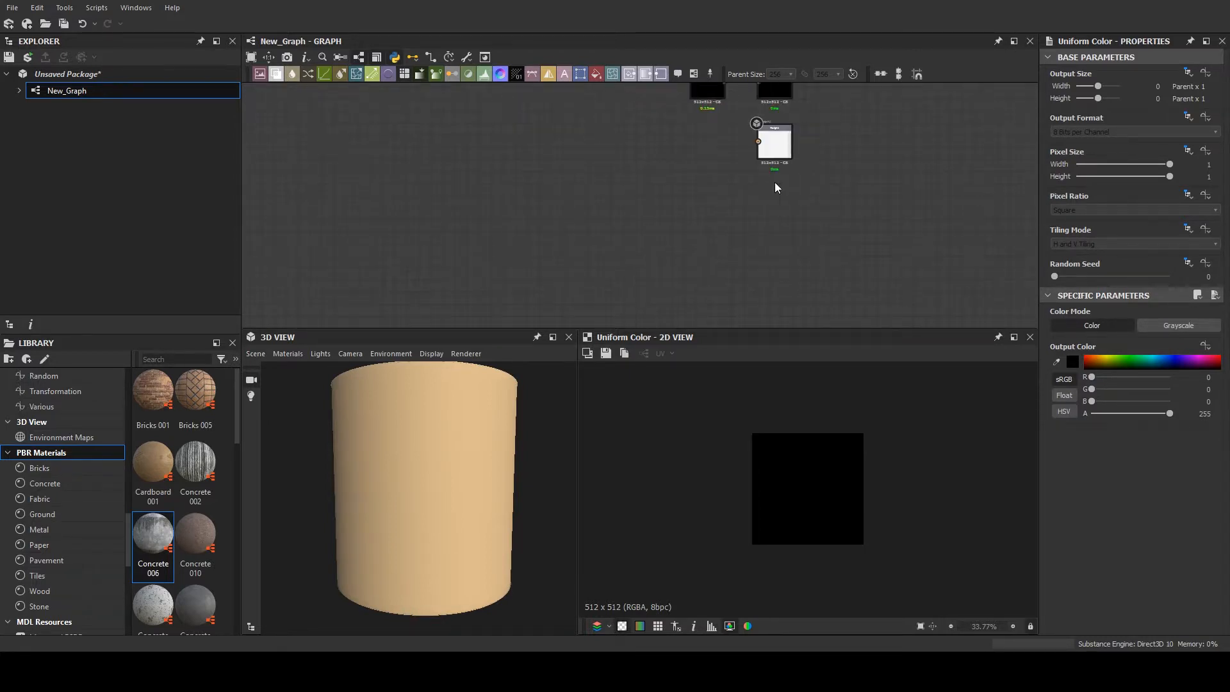
{"action": "scroll", "coordinate": [782, 195], "scroll_direction": "up", "scroll_amount": 2}
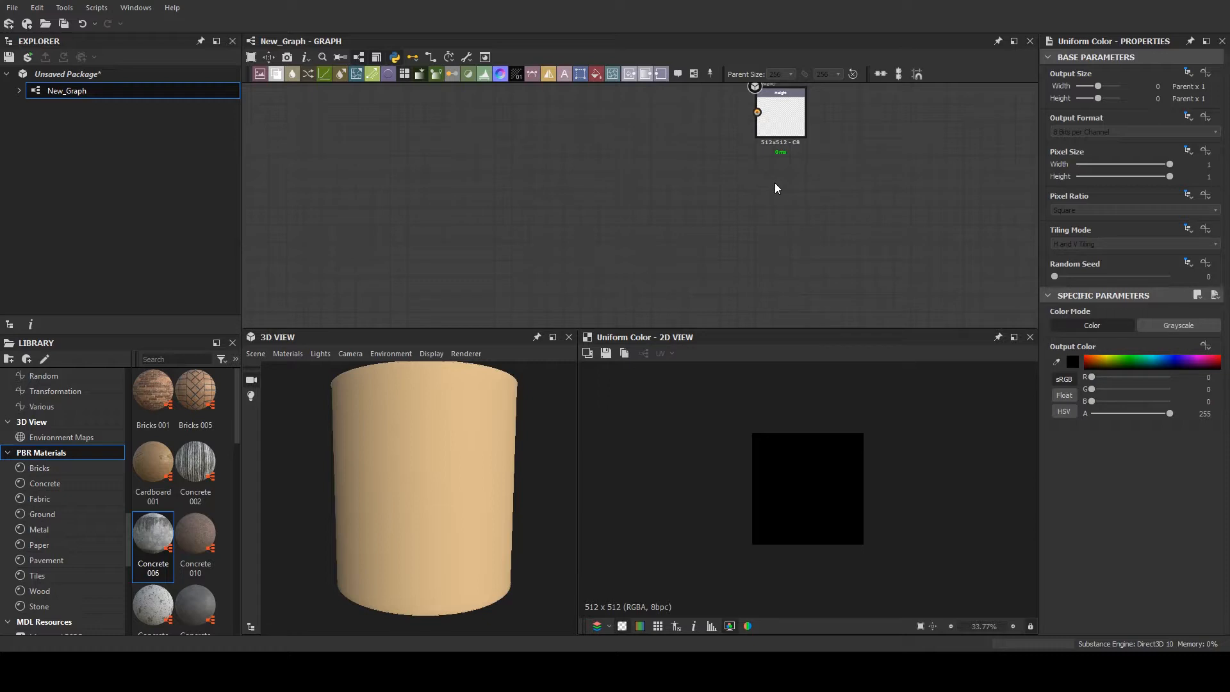
{"action": "key", "text": "o"}
{"action": "middle_click_drag", "start_coordinate": [829, 189], "coordinate": [828, 200]}
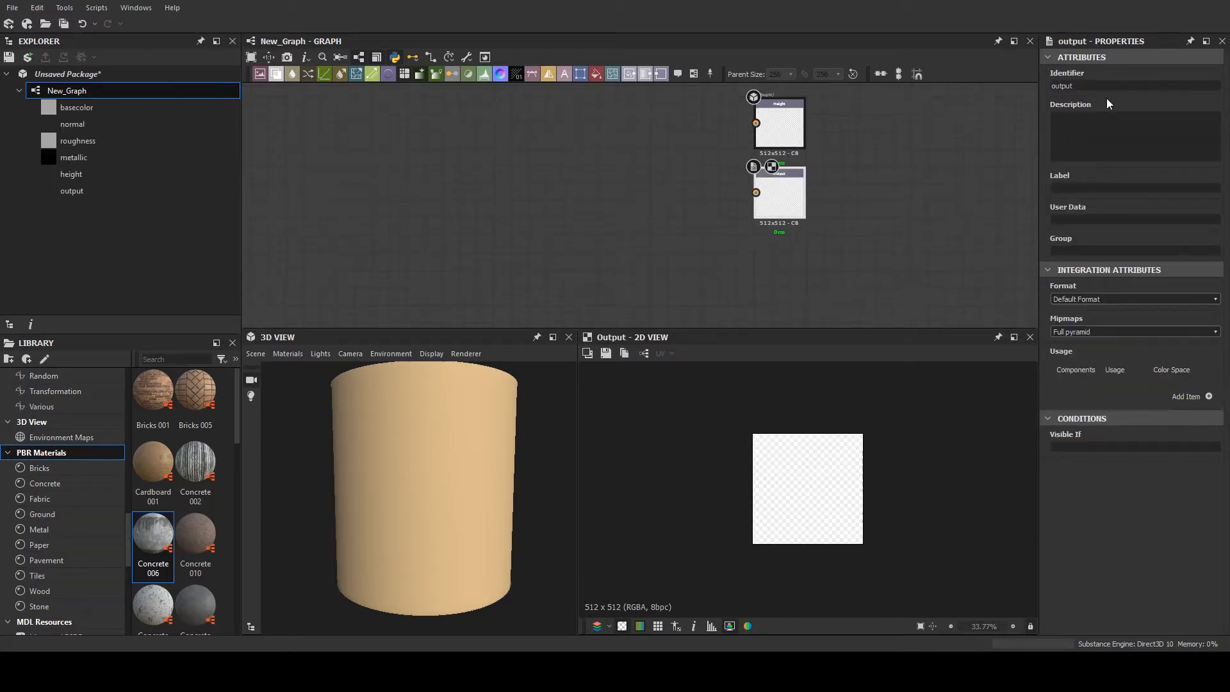
- Set the new output's identifier to ambientOcclusion and its label to Ambient Occlusion
{"action": "left_click_drag", "start_coordinate": [1084, 86], "coordinate": [1051, 85]}
{"action": "type", "text": "ambientOcclusion"}
{"action": "left_click", "coordinate": [1073, 186]}
{"action": "type", "text": "Ambient Occlusion"}
- Add a usage item to the Ambient Occlusion output and set its usage to ambient
{"action": "left_click", "coordinate": [1209, 397]}
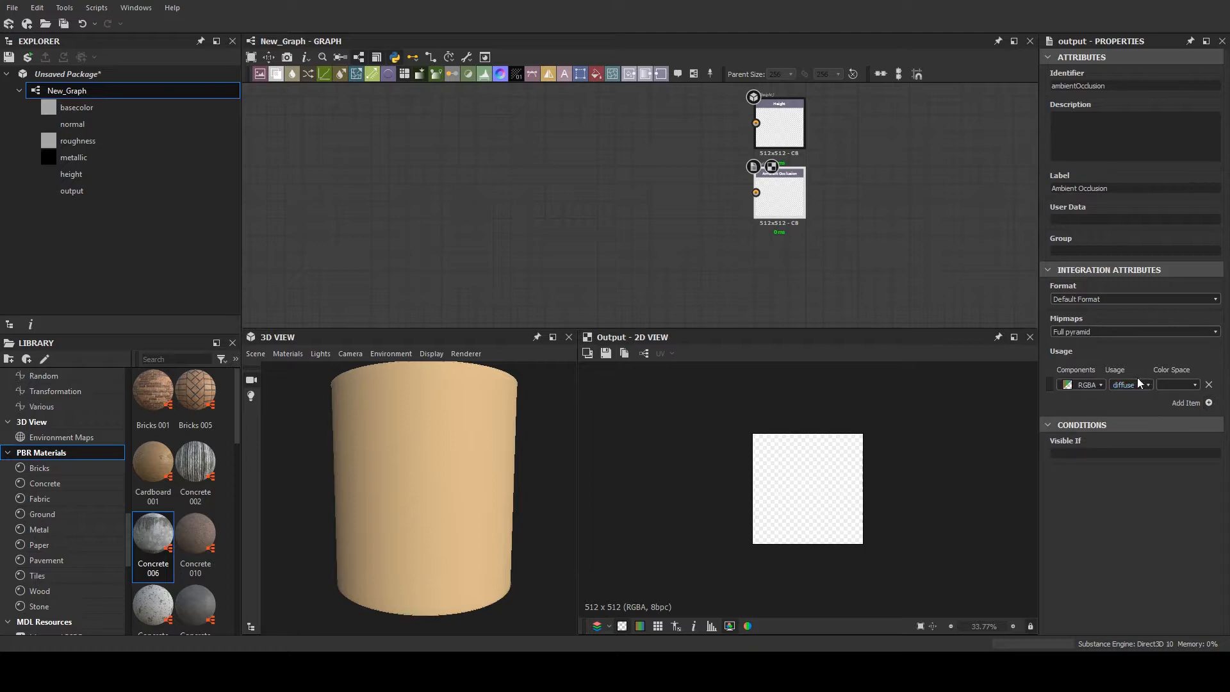
{"action": "scroll", "coordinate": [746, 191], "scroll_direction": "up", "scroll_amount": 1}
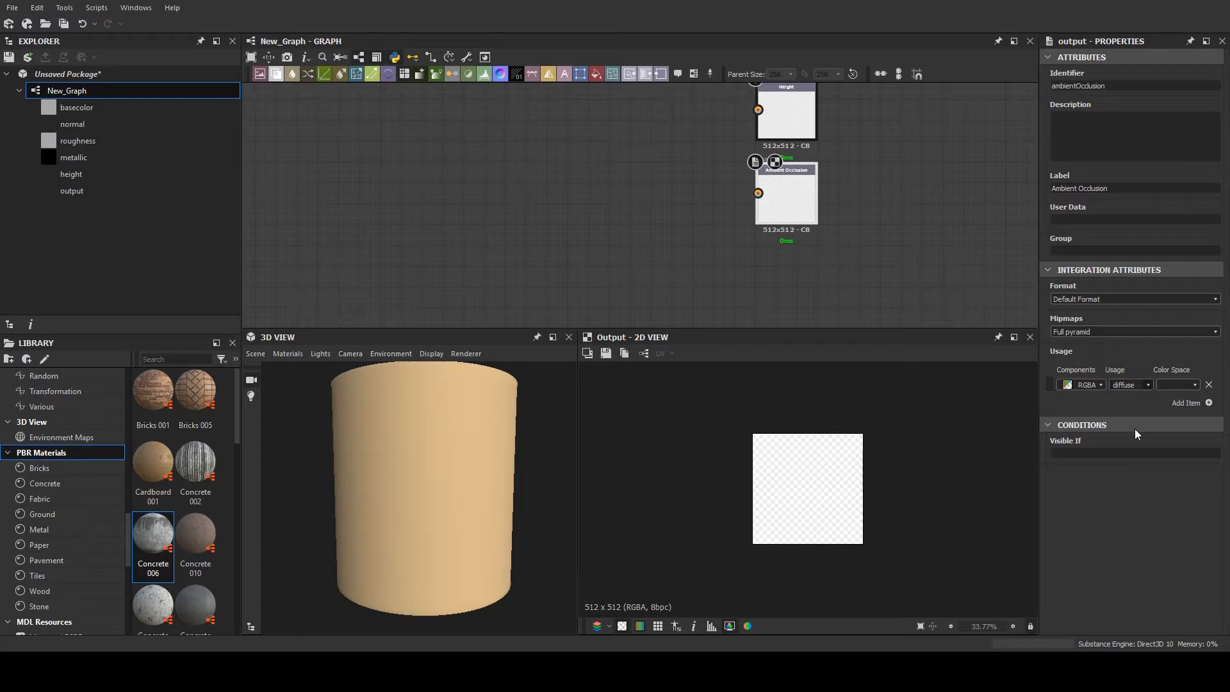
{"action": "type", "text": "ambient"}
{"action": "middle_click_drag", "start_coordinate": [820, 245], "coordinate": [821, 282]}
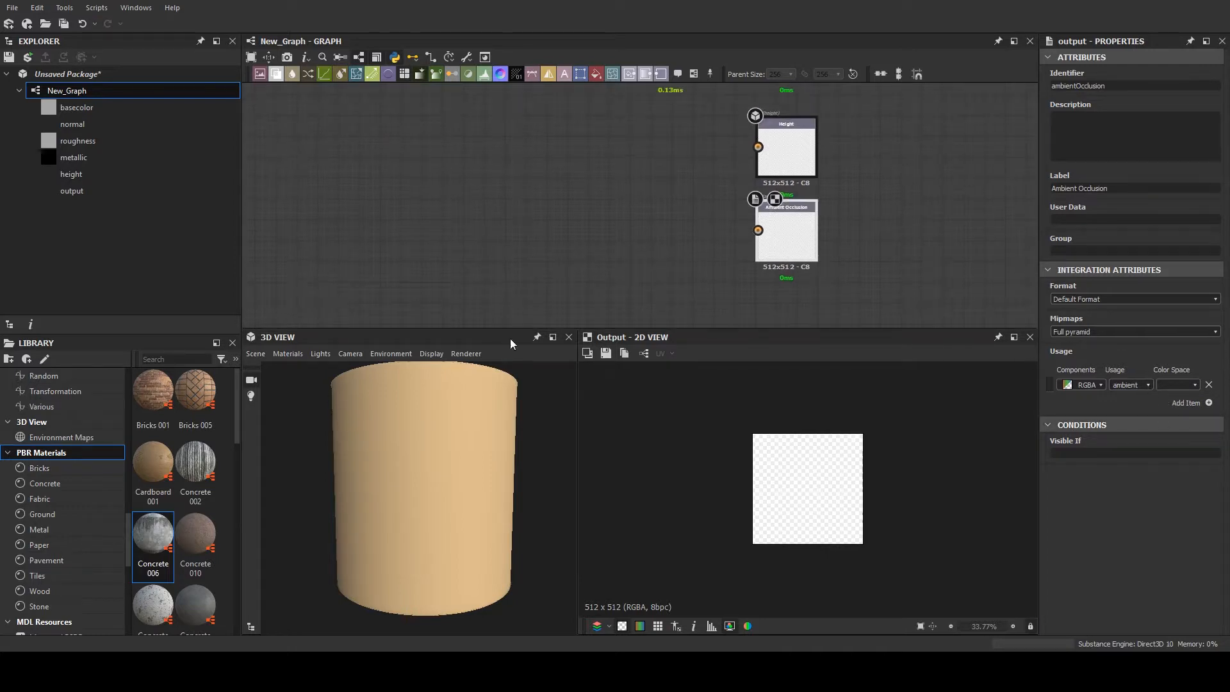
- Apply the ambientOcclusion output to the cylinder in the 3D view
{"action": "left_click_drag", "start_coordinate": [81, 195], "coordinate": [385, 405]}
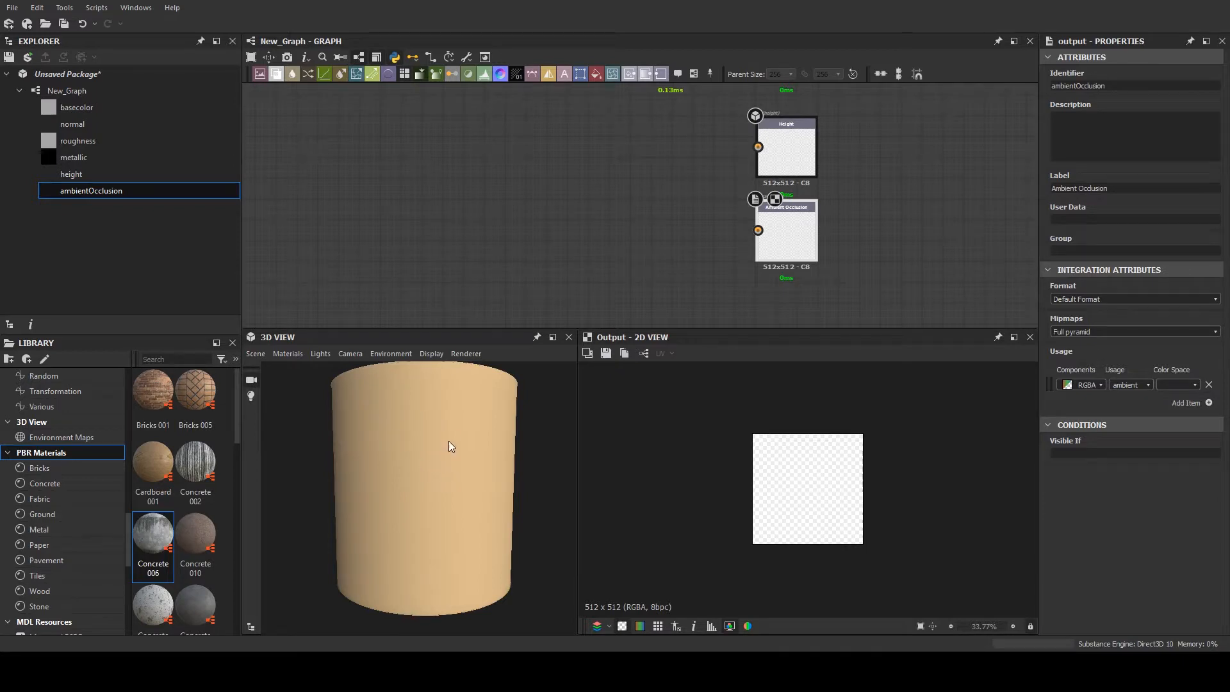
{"action": "scroll", "coordinate": [452, 431], "scroll_direction": "down", "scroll_amount": 2}
{"action": "scroll", "coordinate": [800, 258], "scroll_direction": "up", "scroll_amount": 1}
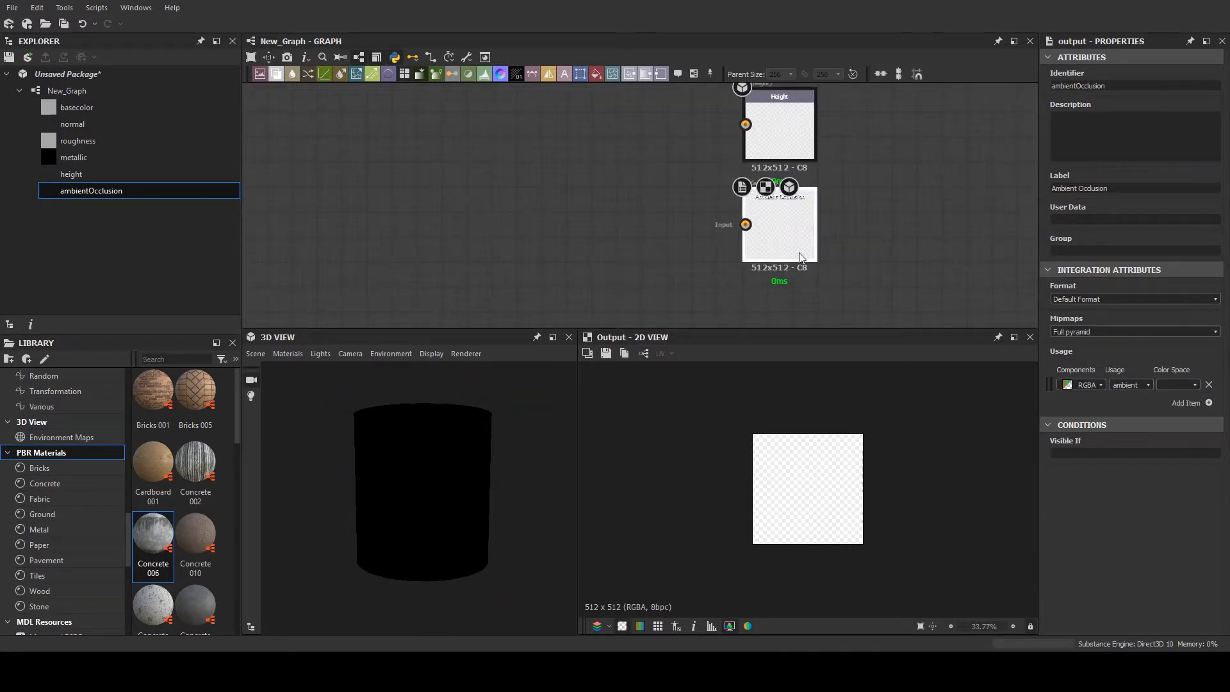
{"action": "middle_click_drag", "start_coordinate": [682, 240], "coordinate": [685, 263]}
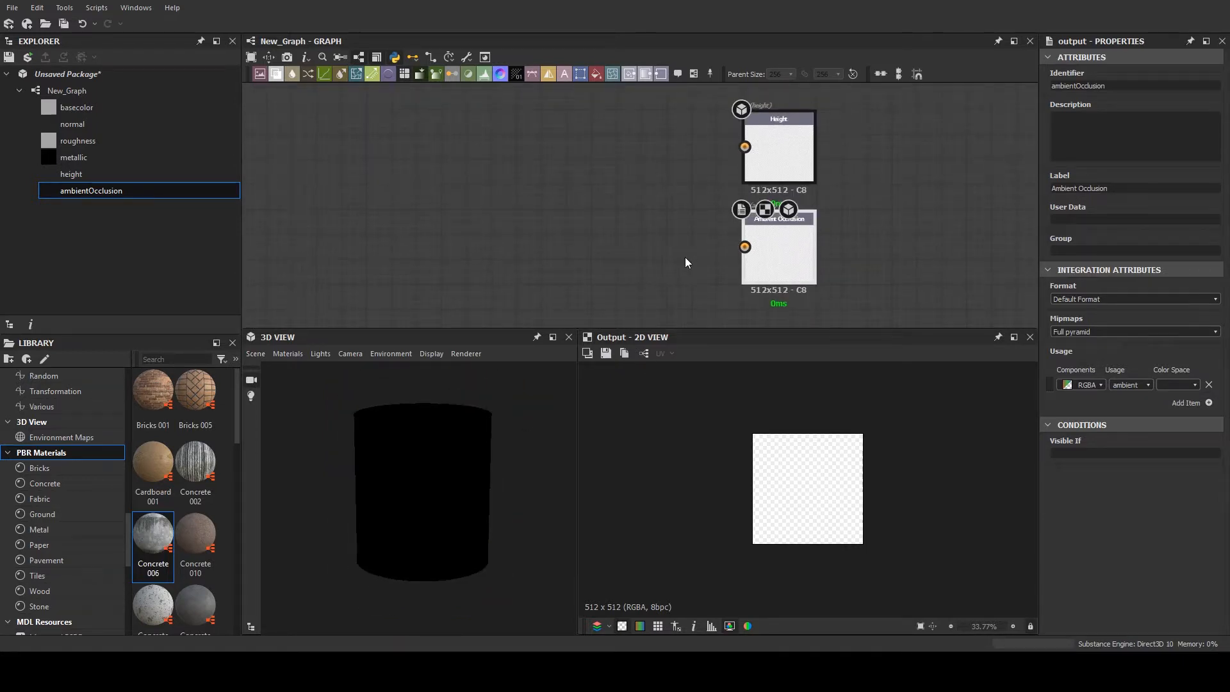
{"action": "left_click_drag", "start_coordinate": [395, 457], "coordinate": [441, 427]}
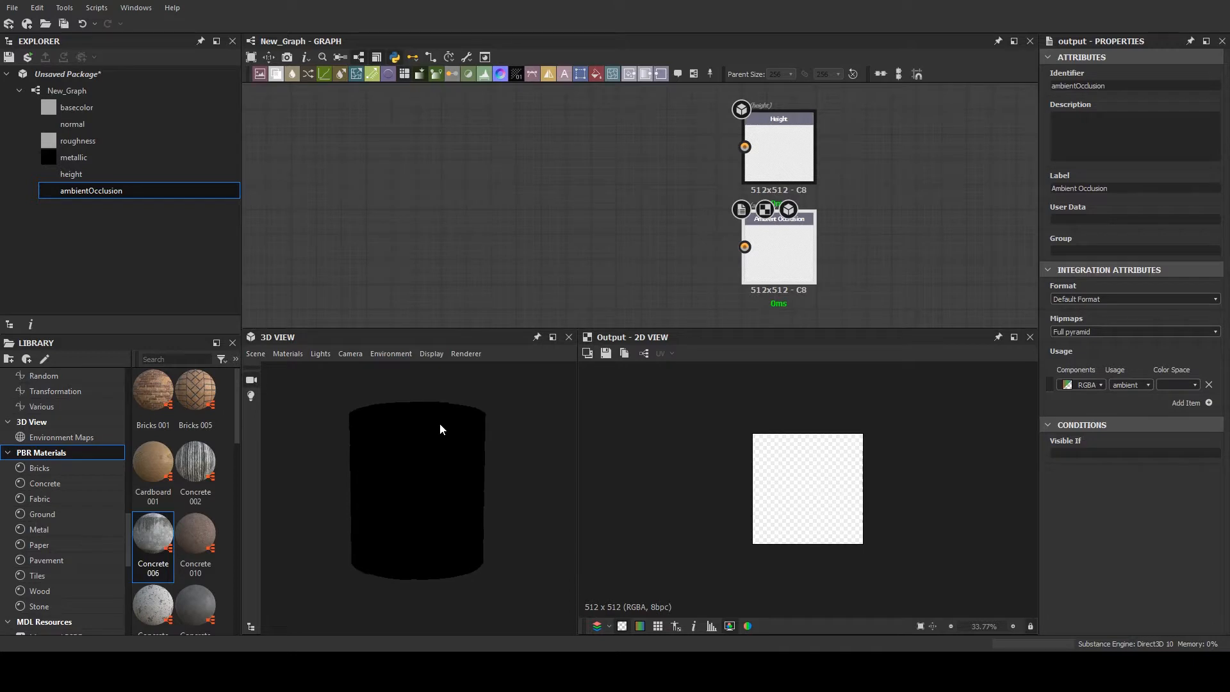
- Add a Shape node to the graph's empty area and set its pattern to Paraboloid
{"action": "scroll", "coordinate": [483, 209], "scroll_direction": "down", "scroll_amount": 5}
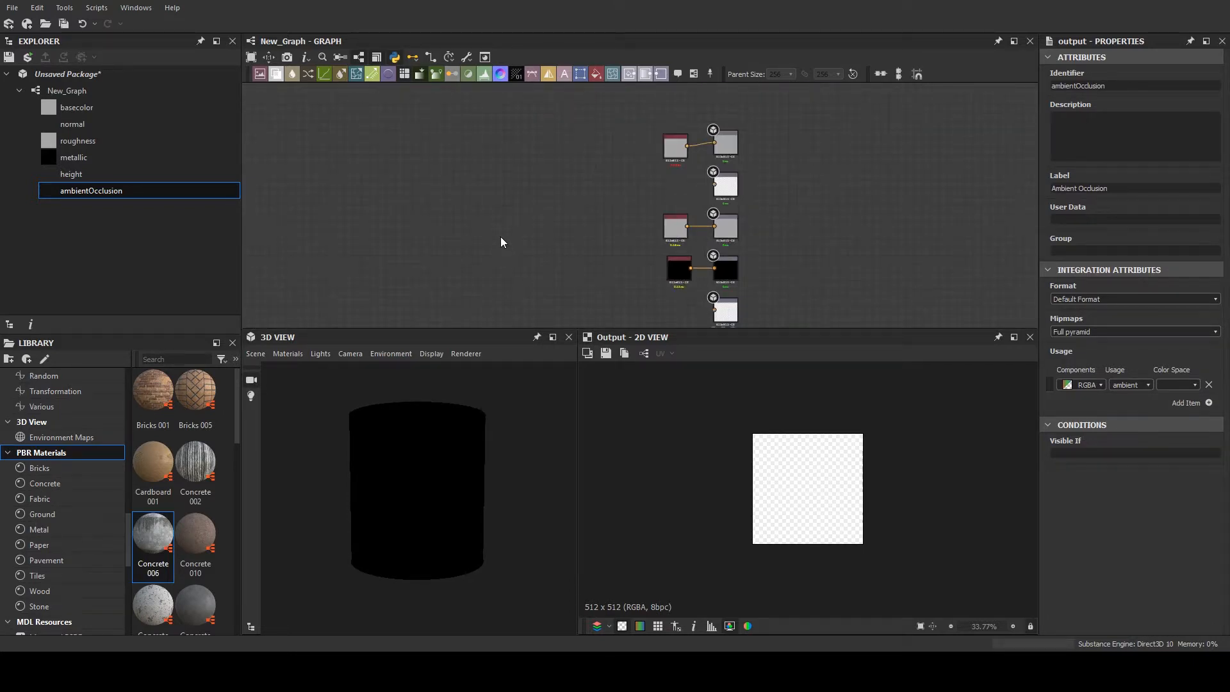
{"action": "left_click", "coordinate": [521, 259]}
{"action": "scroll", "coordinate": [516, 209], "scroll_direction": "up", "scroll_amount": 4}
{"action": "scroll", "coordinate": [1053, 543], "scroll_direction": "down", "scroll_amount": 3}
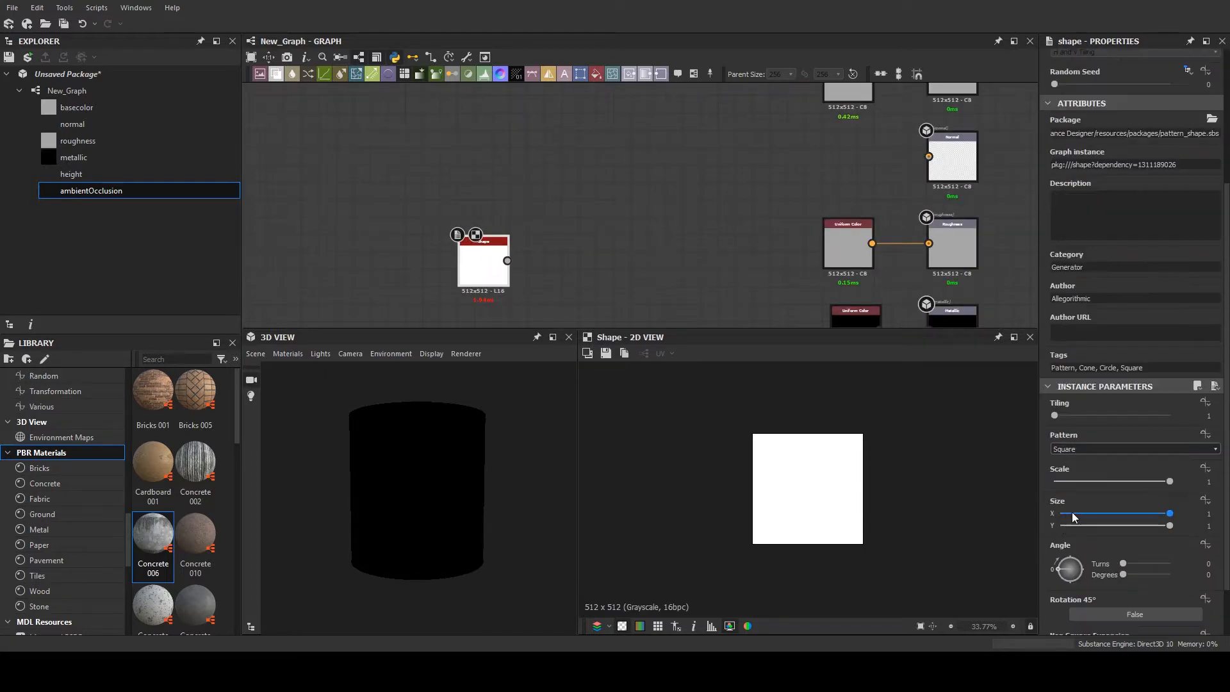
{"action": "left_click", "coordinate": [1071, 476]}
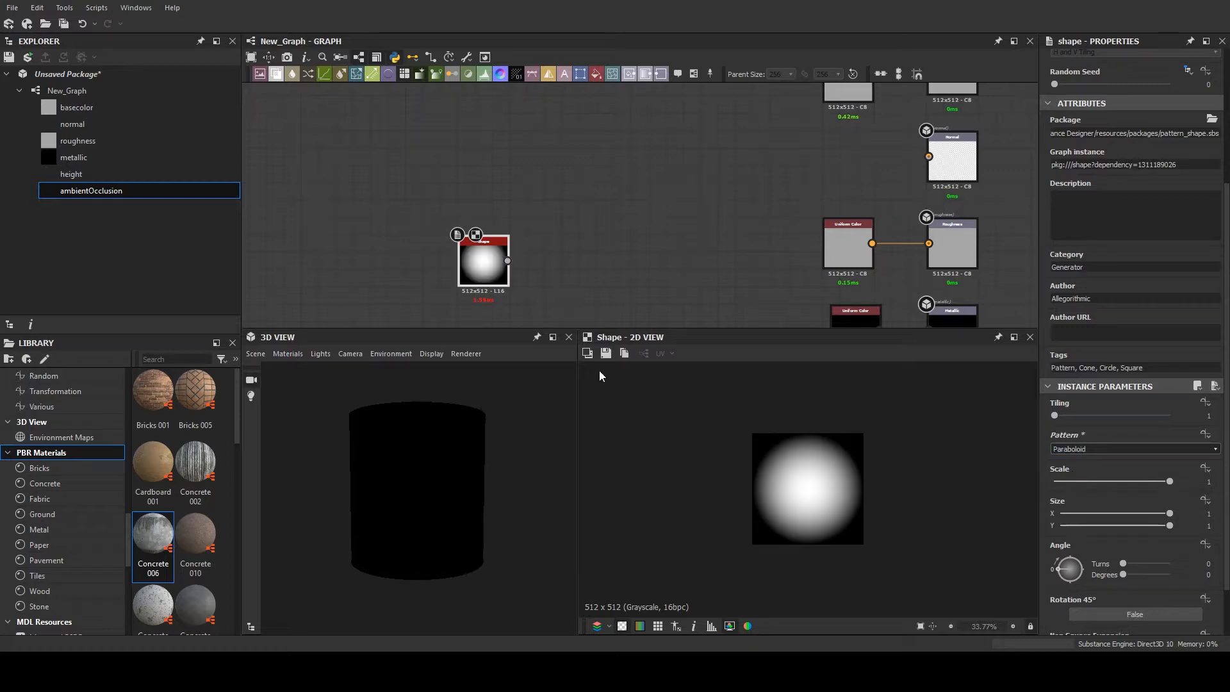
- Add an HBAO node fed by the Shape node and connect it to the Ambient Occlusion output
{"action": "scroll", "coordinate": [560, 253], "scroll_direction": "down", "scroll_amount": 2}
{"action": "scroll", "coordinate": [481, 209], "scroll_direction": "up", "scroll_amount": 1}
{"action": "middle_click_drag", "start_coordinate": [558, 264], "coordinate": [457, 148]}
{"action": "scroll", "coordinate": [483, 206], "scroll_direction": "down", "scroll_amount": 2}
{"action": "scroll", "coordinate": [458, 148], "scroll_direction": "up", "scroll_amount": 2}
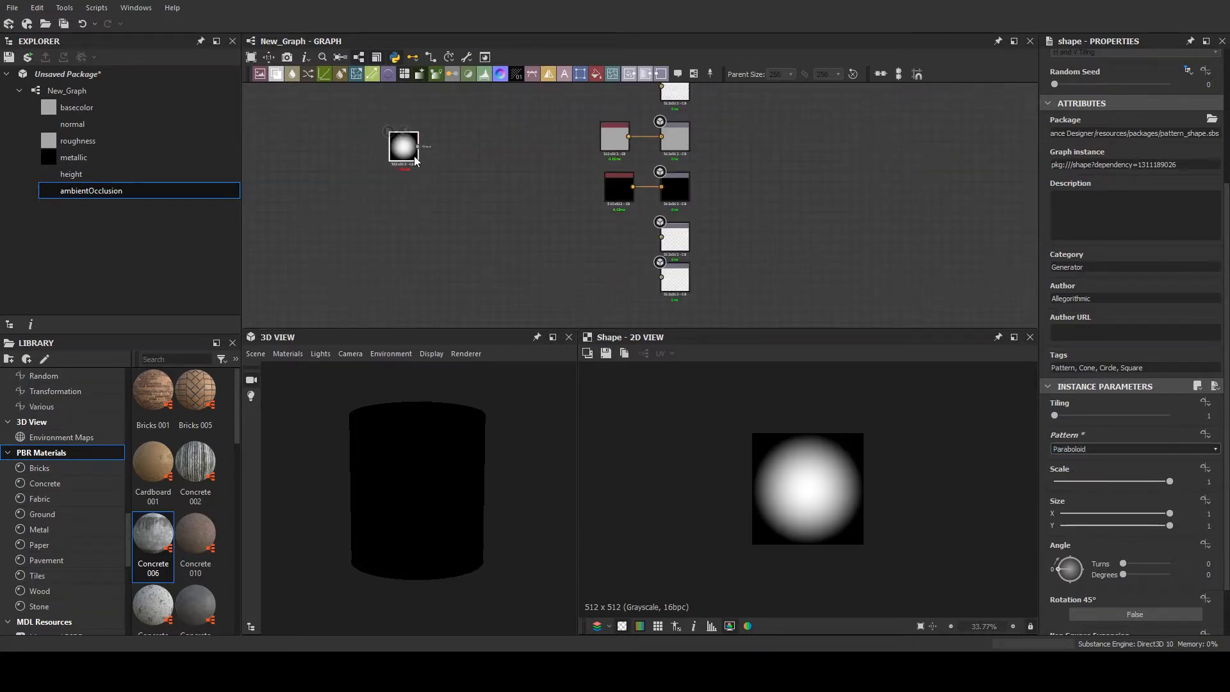
{"action": "left_click_drag", "start_coordinate": [418, 147], "coordinate": [577, 237]}
{"action": "left_click", "coordinate": [615, 254]}
{"action": "left_click_drag", "start_coordinate": [418, 146], "coordinate": [664, 282]}
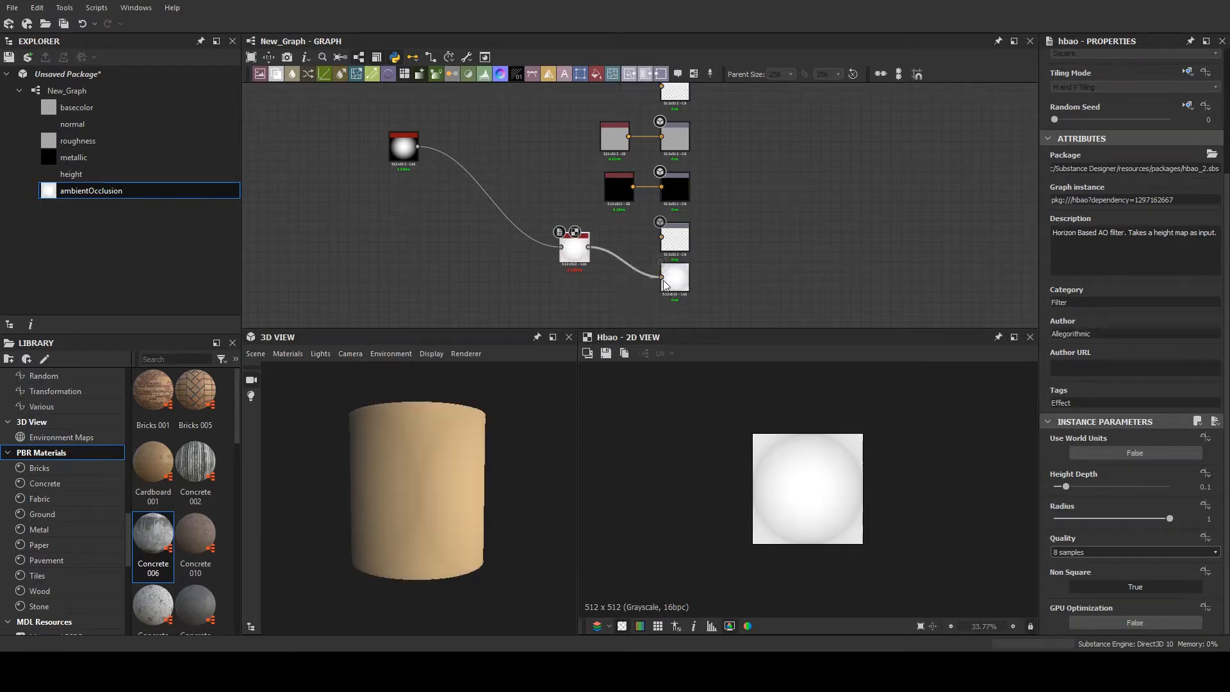
- Reposition the HBAO node between the Shape node and the Ambient Occlusion output
{"action": "scroll", "coordinate": [592, 264], "scroll_direction": "up", "scroll_amount": 2}
{"action": "left_click_drag", "start_coordinate": [568, 240], "coordinate": [366, 85]}
{"action": "middle_click_drag", "start_coordinate": [430, 144], "coordinate": [487, 231]}
{"action": "scroll", "coordinate": [495, 164], "scroll_direction": "down", "scroll_amount": 4}
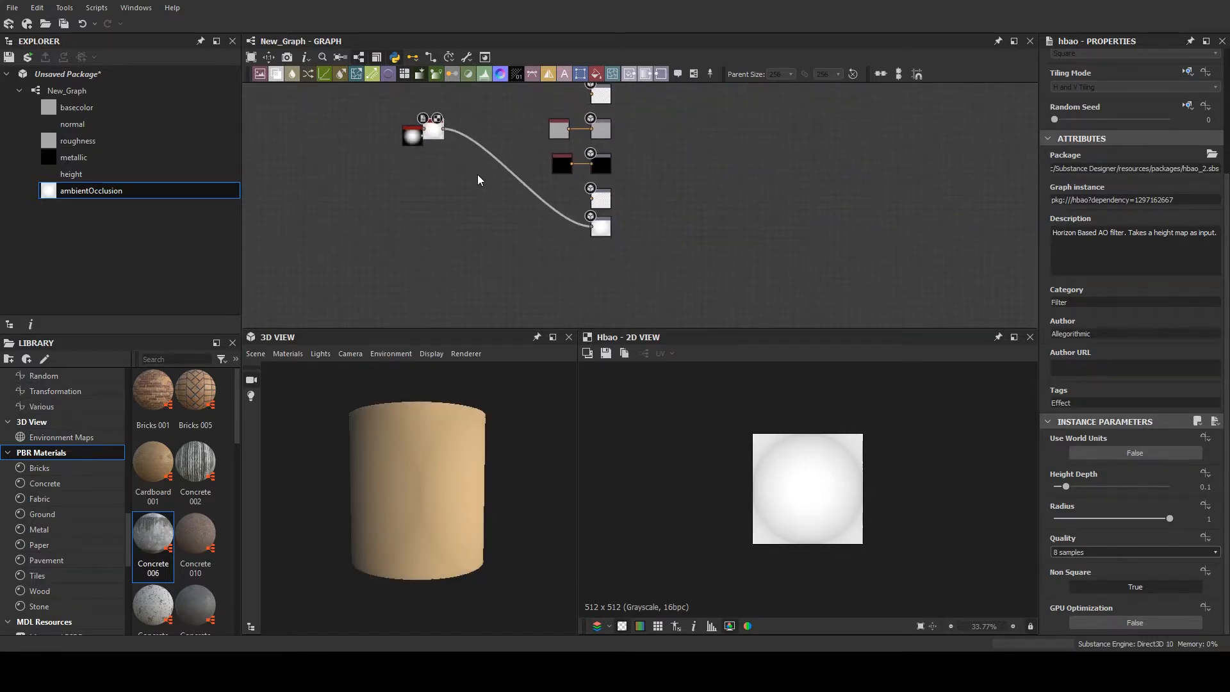
{"action": "left_click_drag", "start_coordinate": [441, 135], "coordinate": [576, 227]}
{"action": "scroll", "coordinate": [551, 183], "scroll_direction": "up", "scroll_amount": 3}
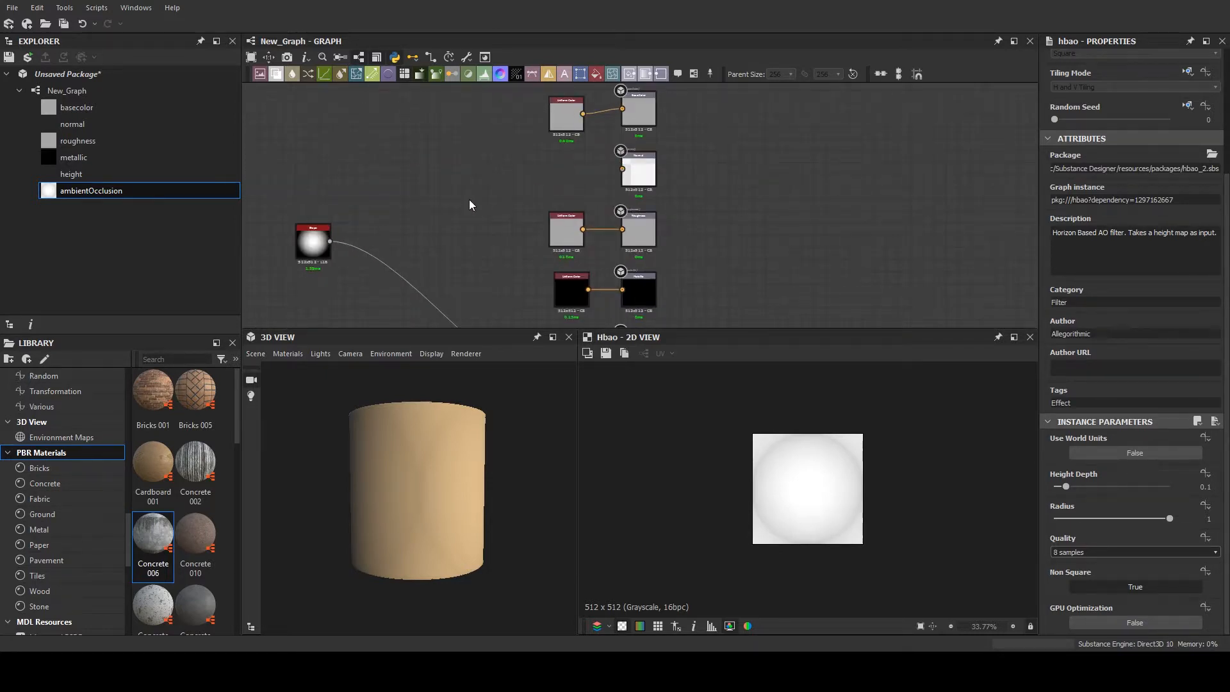
- Add a Normal node between the Shape node and the Normal output, and set its intensity to 15
{"action": "key", "text": "n"}
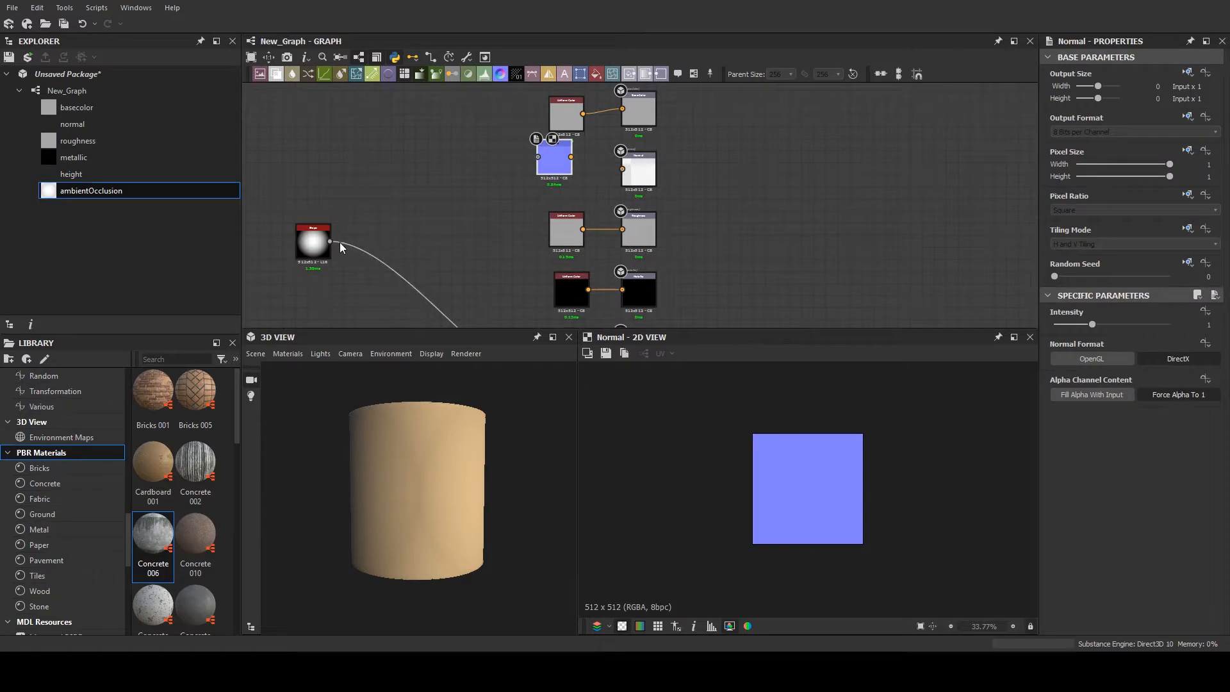
{"action": "left_click_drag", "start_coordinate": [329, 242], "coordinate": [580, 180]}
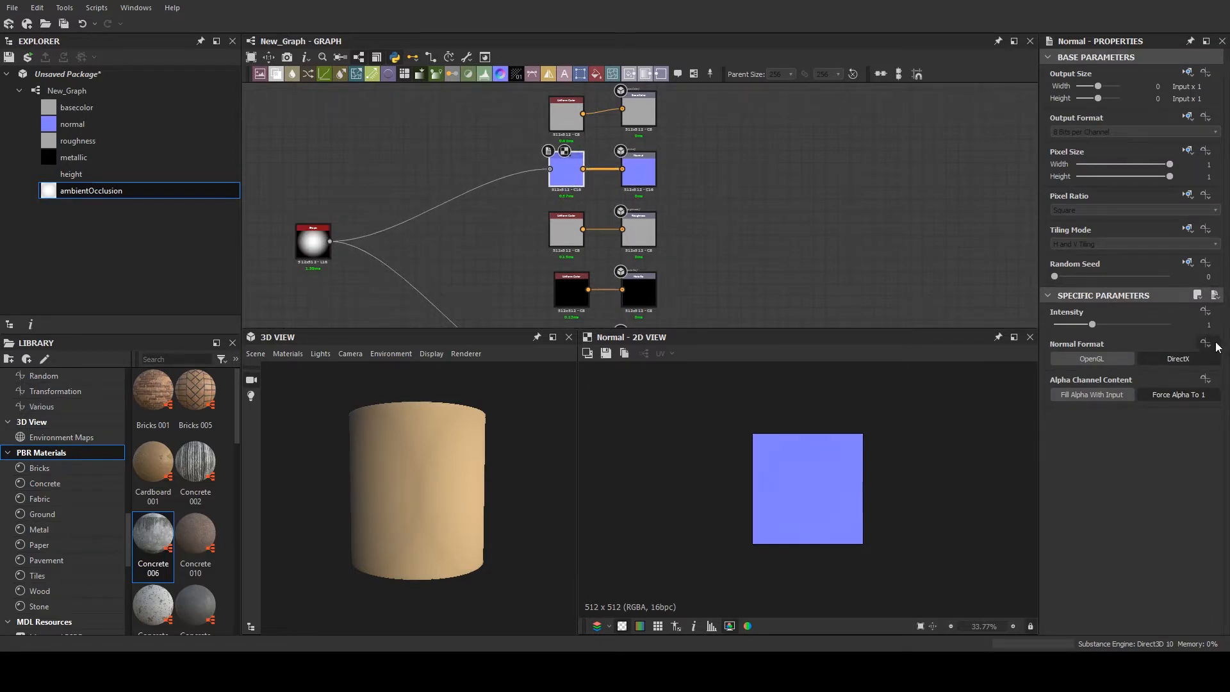
{"action": "left_click", "coordinate": [1193, 327]}
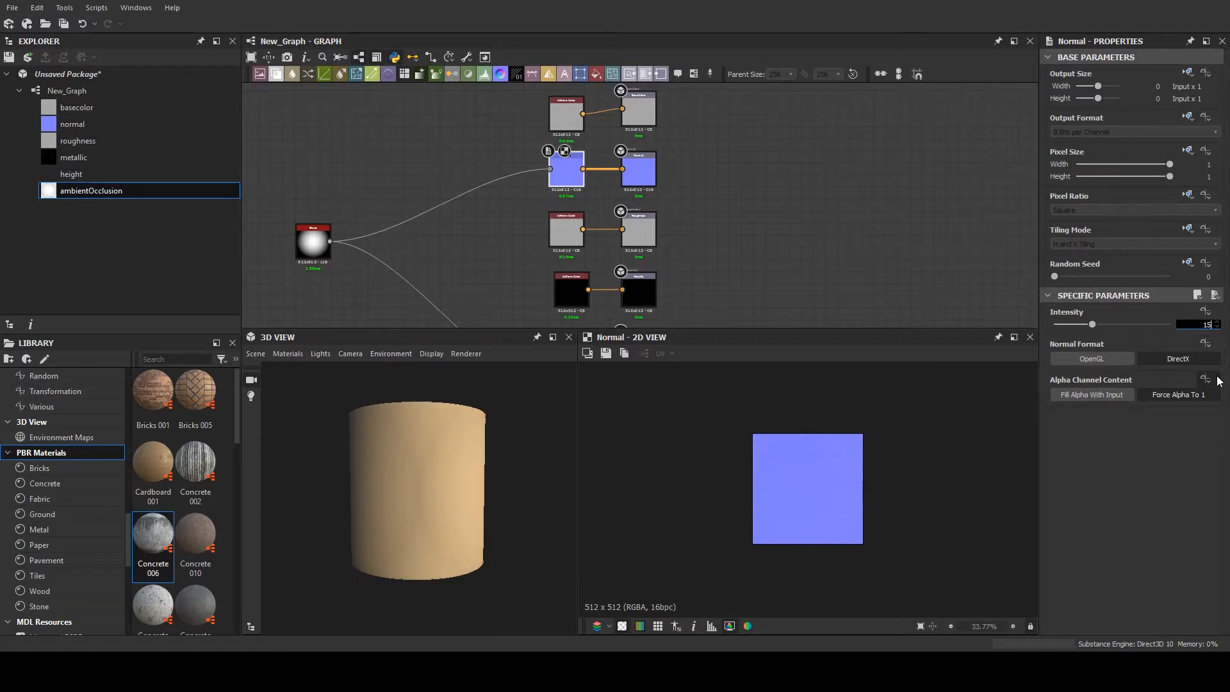
{"action": "type", "text": "15"}
{"action": "key", "text": "Return"}
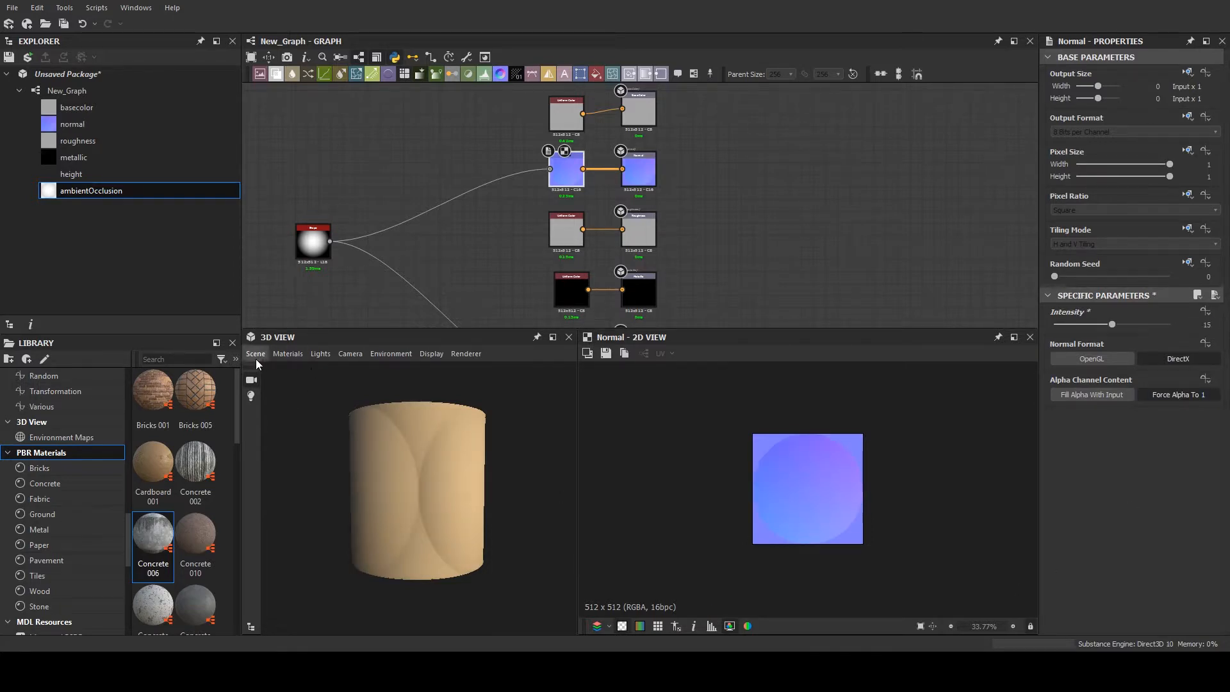
- Switch the 3D view's preview mesh to a cube and view it from an angle
{"action": "left_click", "coordinate": [275, 507]}
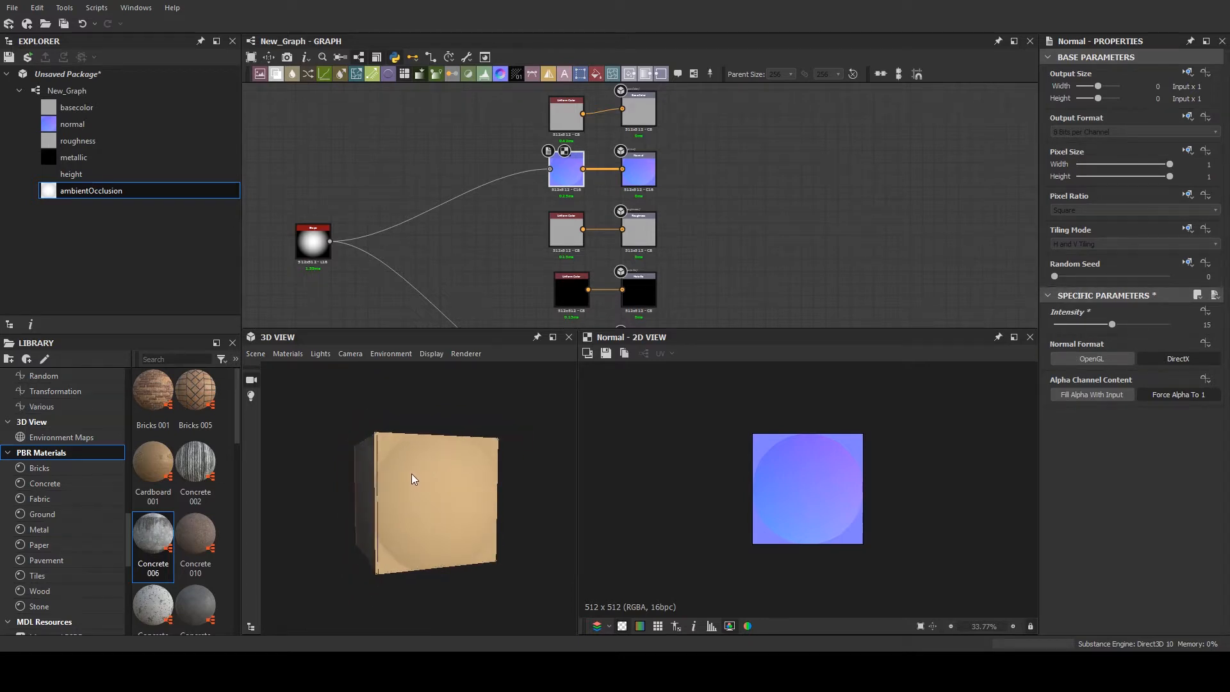
{"action": "left_click_drag", "start_coordinate": [411, 474], "coordinate": [419, 435]}
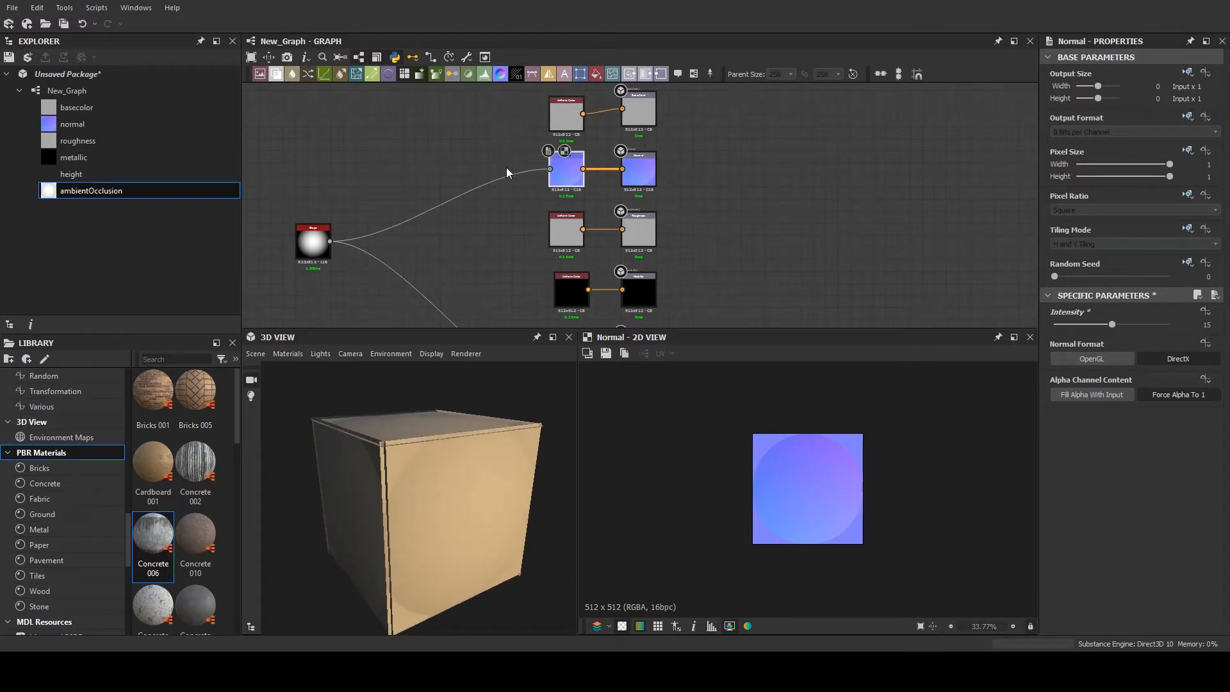
- Connect the Shape node's output to the Height output node
{"action": "middle_click_drag", "start_coordinate": [506, 167], "coordinate": [405, 160]}
{"action": "scroll", "coordinate": [406, 160], "scroll_direction": "down", "scroll_amount": 2}
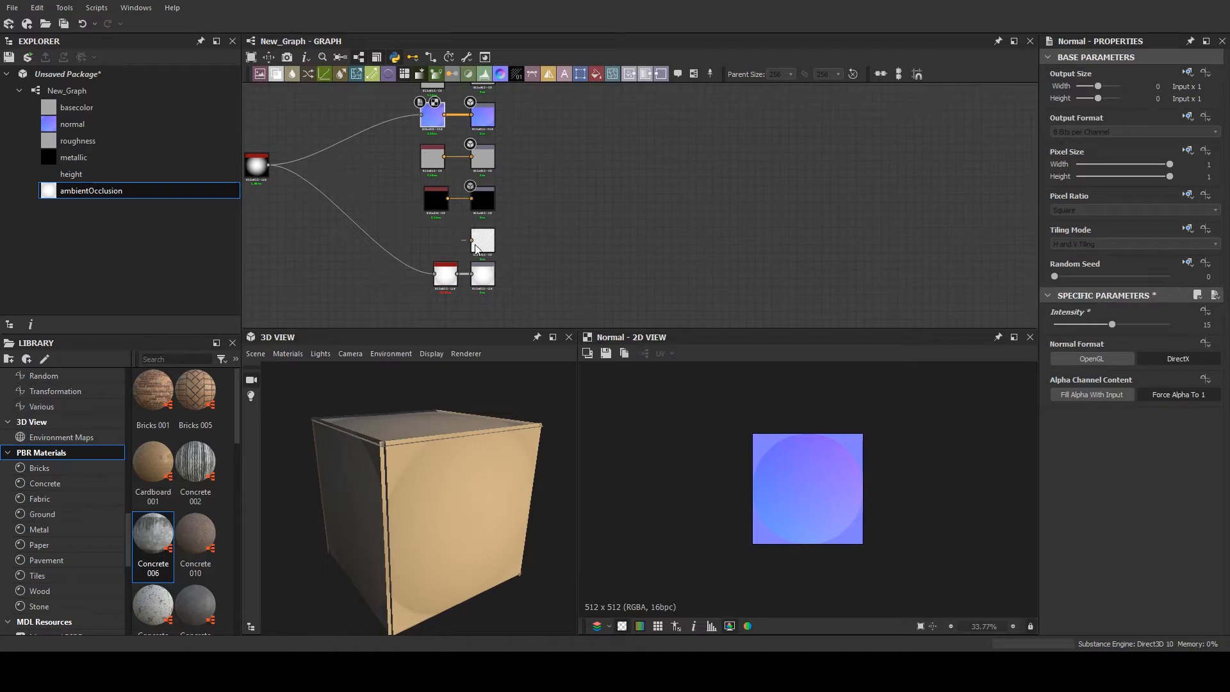
{"action": "left_click_drag", "start_coordinate": [472, 242], "coordinate": [471, 240]}
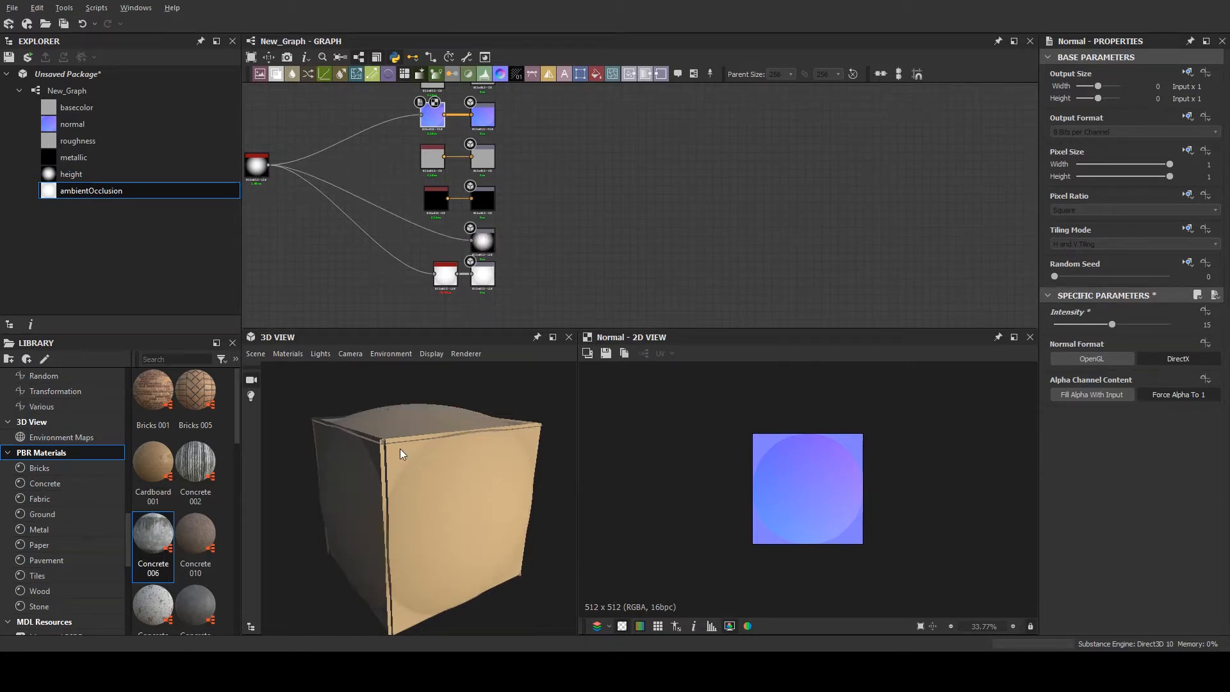
- Set the height scale of the 3D view's material to 3.65 and inspect the cube's displacement
{"action": "scroll", "coordinate": [398, 433], "scroll_direction": "down", "scroll_amount": 3}
{"action": "middle_click_drag", "start_coordinate": [462, 205], "coordinate": [411, 229]}
{"action": "scroll", "coordinate": [352, 204], "scroll_direction": "down", "scroll_amount": 2}
{"action": "middle_click_drag", "start_coordinate": [337, 223], "coordinate": [480, 297]}
{"action": "scroll", "coordinate": [459, 210], "scroll_direction": "up", "scroll_amount": 2}
{"action": "scroll", "coordinate": [458, 210], "scroll_direction": "up", "scroll_amount": 2}
{"action": "scroll", "coordinate": [583, 244], "scroll_direction": "down", "scroll_amount": 3}
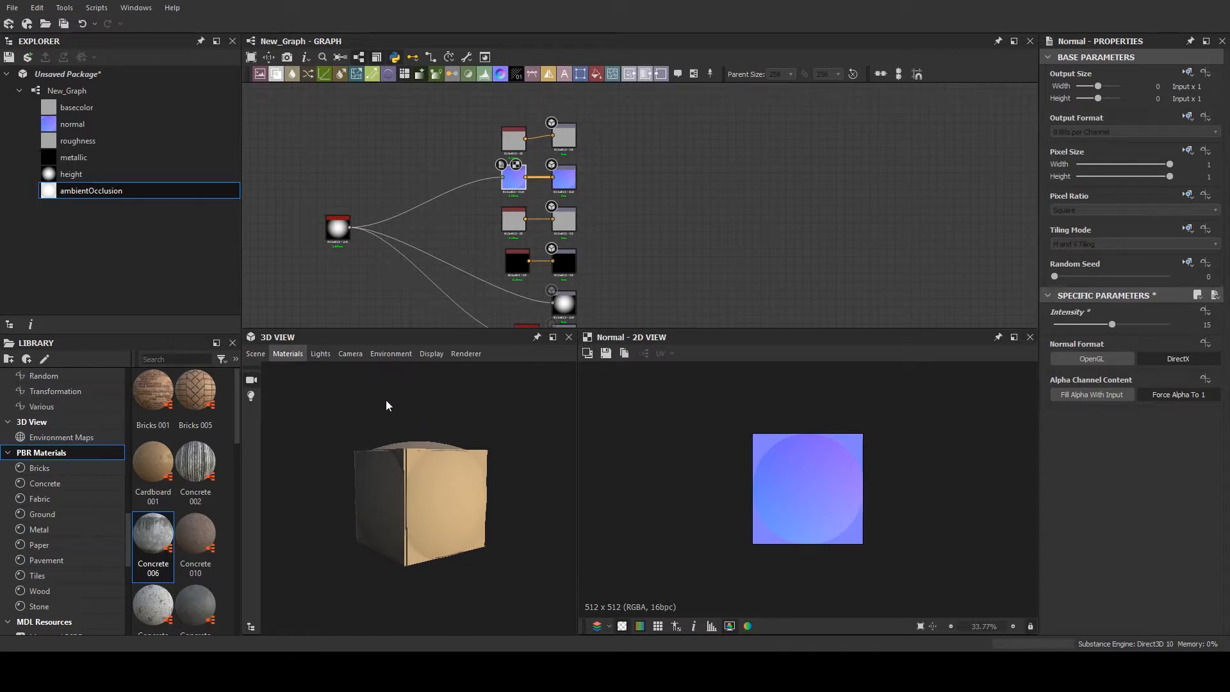
{"action": "left_click", "coordinate": [371, 371]}
{"action": "left_click_drag", "start_coordinate": [1169, 182], "coordinate": [1093, 192]}
{"action": "scroll", "coordinate": [517, 460], "scroll_direction": "up", "scroll_amount": 5}
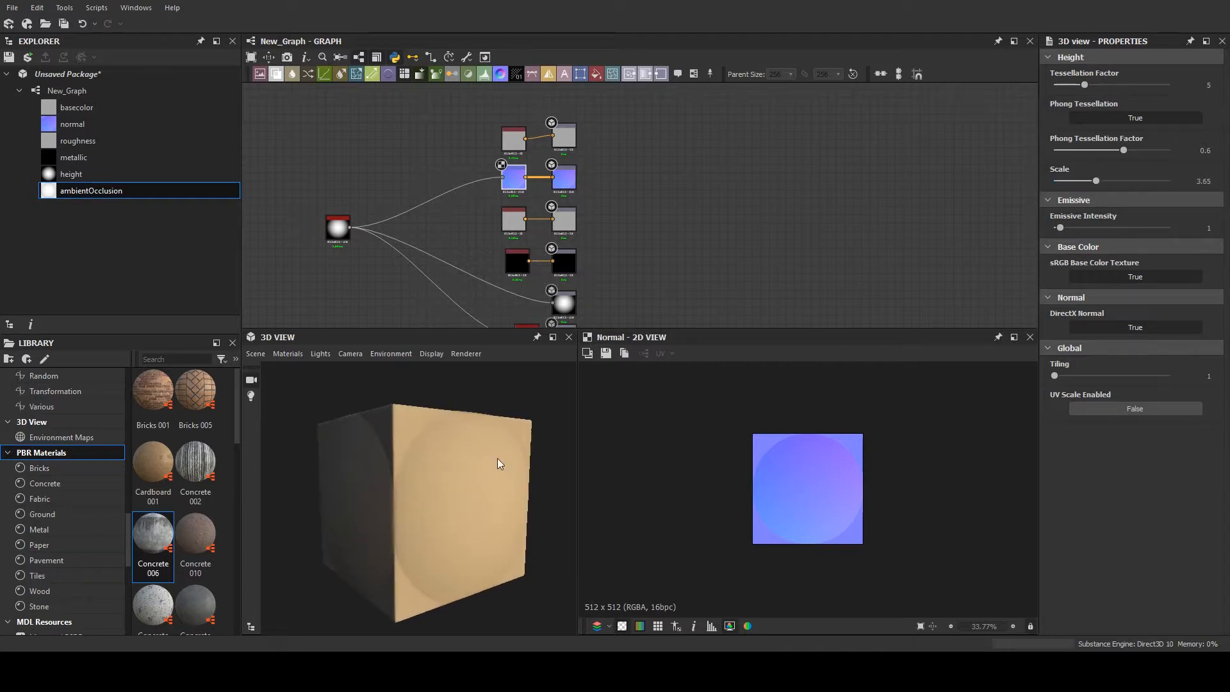
{"action": "left_click_drag", "start_coordinate": [451, 447], "coordinate": [417, 406]}
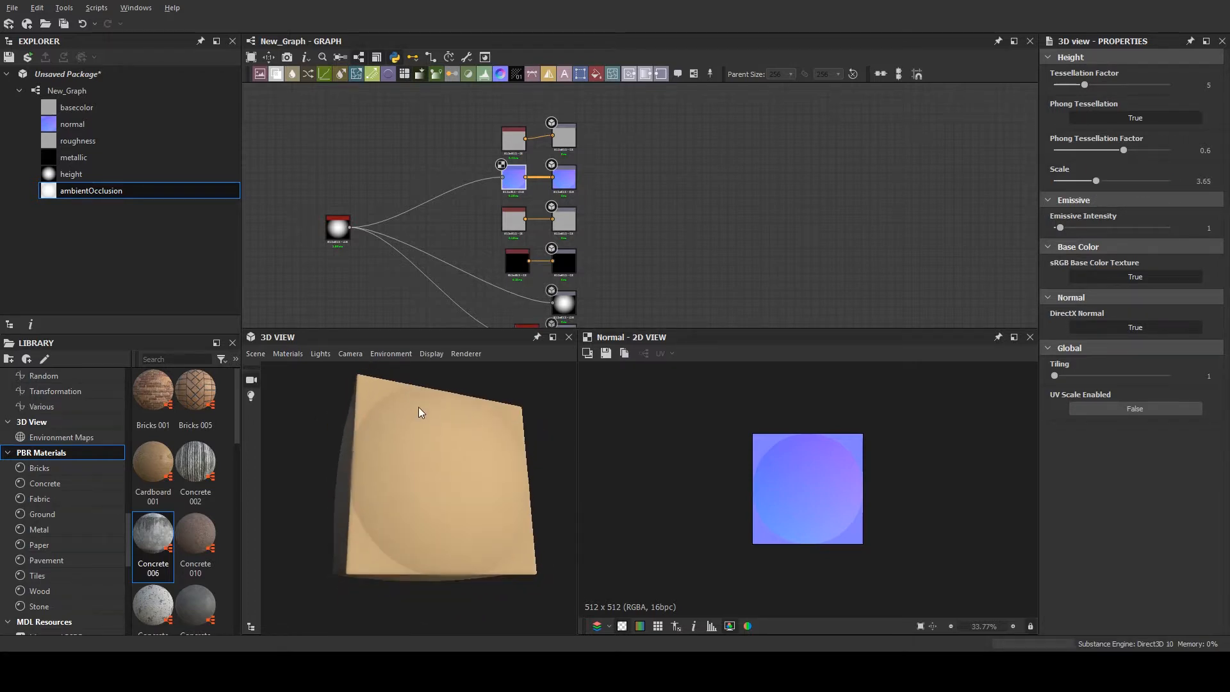
- Set the Normal node's intensity to 20
{"action": "scroll", "coordinate": [533, 151], "scroll_direction": "up", "scroll_amount": 3}
{"action": "left_click", "coordinate": [537, 206]}
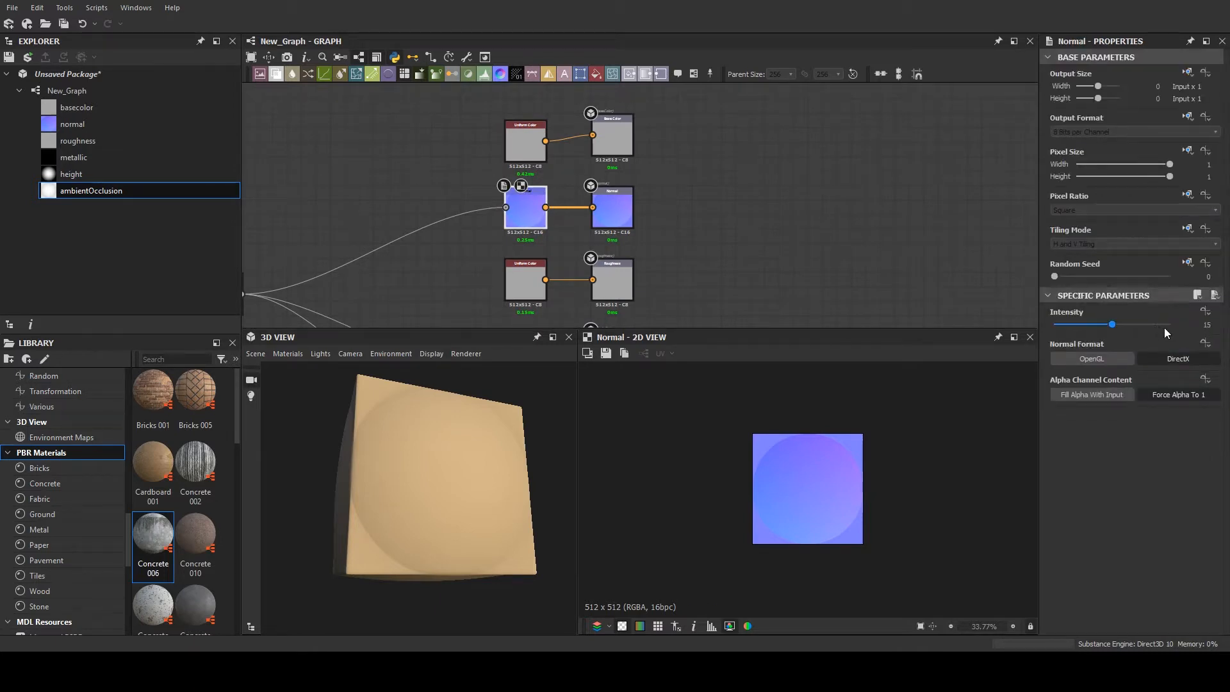
{"action": "left_click", "coordinate": [1204, 324]}
{"action": "type", "text": "20"}
{"action": "key", "text": "Return"}
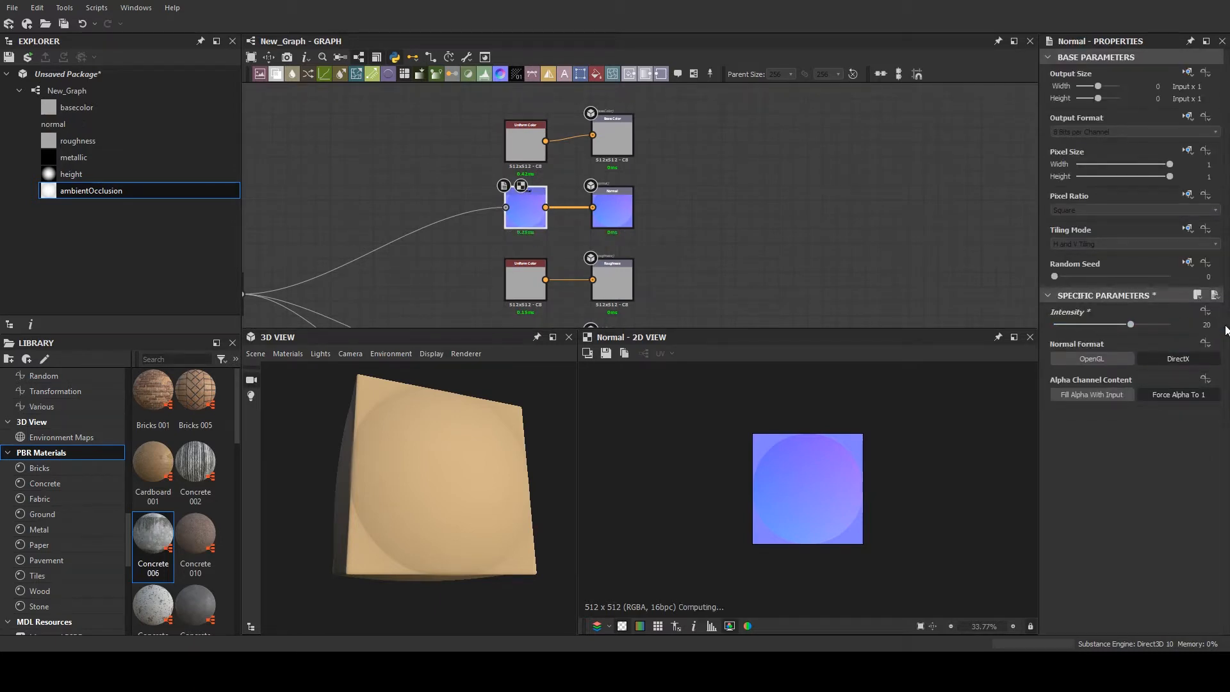
- Move the Shape node farther away from the output nodes to make room in the graph
{"action": "scroll", "coordinate": [620, 196], "scroll_direction": "down", "scroll_amount": 3}
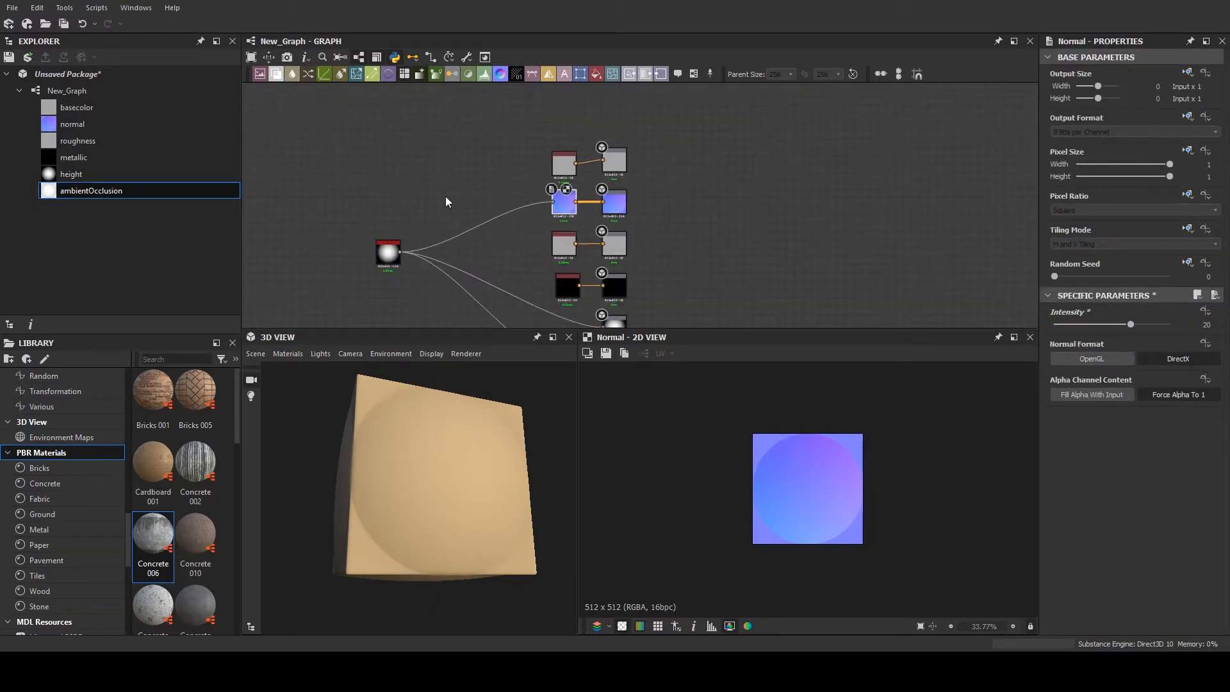
{"action": "middle_click_drag", "start_coordinate": [381, 243], "coordinate": [439, 229]}
{"action": "scroll", "coordinate": [439, 228], "scroll_direction": "up", "scroll_amount": 1}
{"action": "left_click_drag", "start_coordinate": [447, 234], "coordinate": [310, 215]}
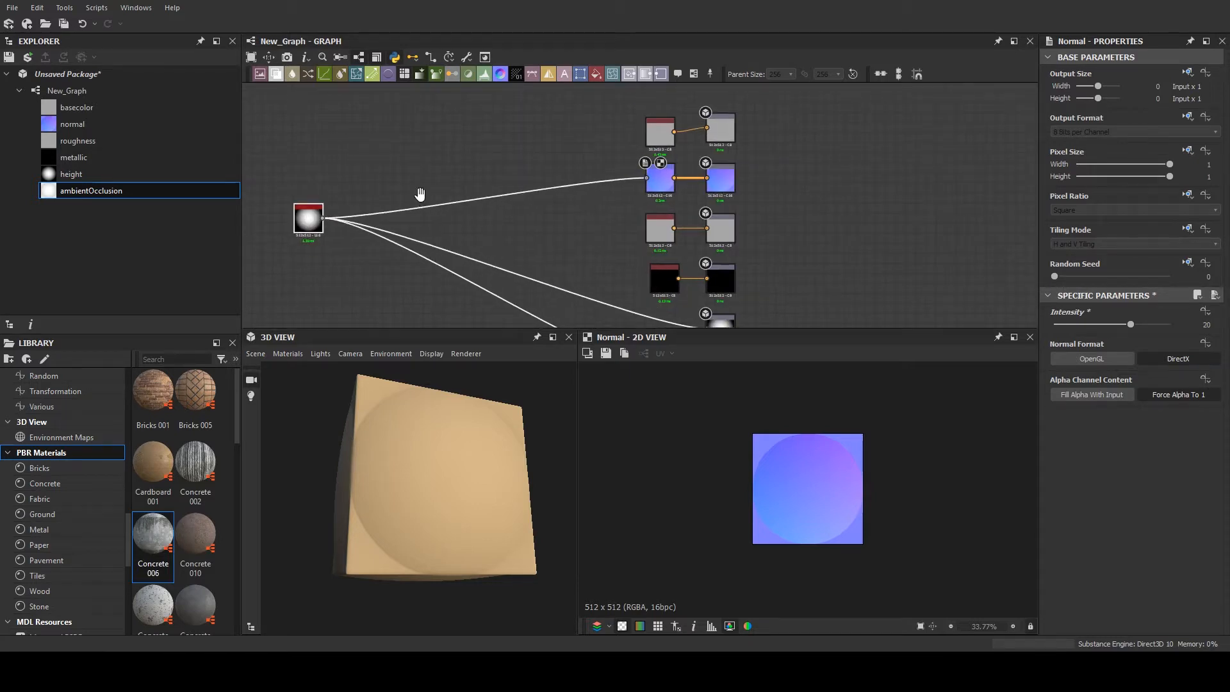
{"action": "scroll", "coordinate": [349, 185], "scroll_direction": "up", "scroll_amount": 1}
{"action": "scroll", "coordinate": [340, 188], "scroll_direction": "down", "scroll_amount": 3}
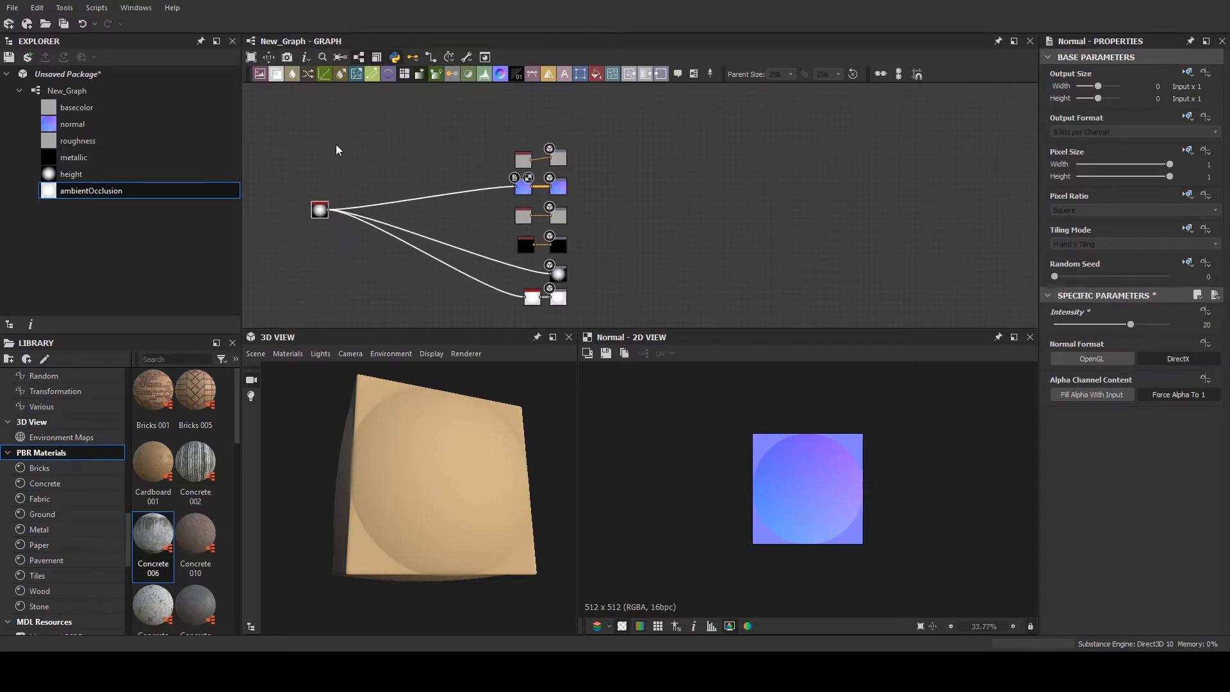
{"action": "scroll", "coordinate": [338, 181], "scroll_direction": "up", "scroll_amount": 3}
{"action": "middle_click_drag", "start_coordinate": [338, 181], "coordinate": [387, 120]}
{"action": "left_click_drag", "start_coordinate": [360, 187], "coordinate": [267, 179]}
{"action": "middle_click_drag", "start_coordinate": [338, 159], "coordinate": [512, 208]}
{"action": "scroll", "coordinate": [471, 194], "scroll_direction": "up", "scroll_amount": 3}
- Add a Levels node fed by the Shape node, place it above the Shape, and slightly shift its midtone point
{"action": "left_click", "coordinate": [500, 167]}
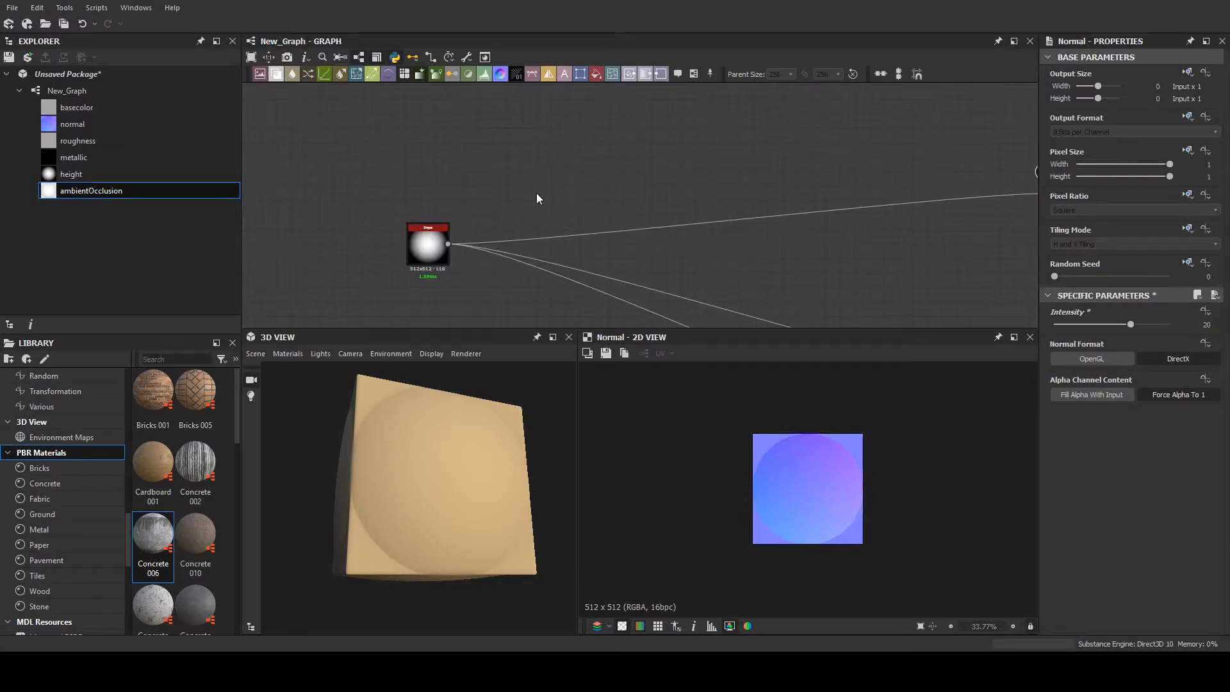
{"action": "key", "text": "l"}
{"action": "left_click_drag", "start_coordinate": [450, 243], "coordinate": [482, 168]}
{"action": "left_click_drag", "start_coordinate": [501, 173], "coordinate": [486, 201]}
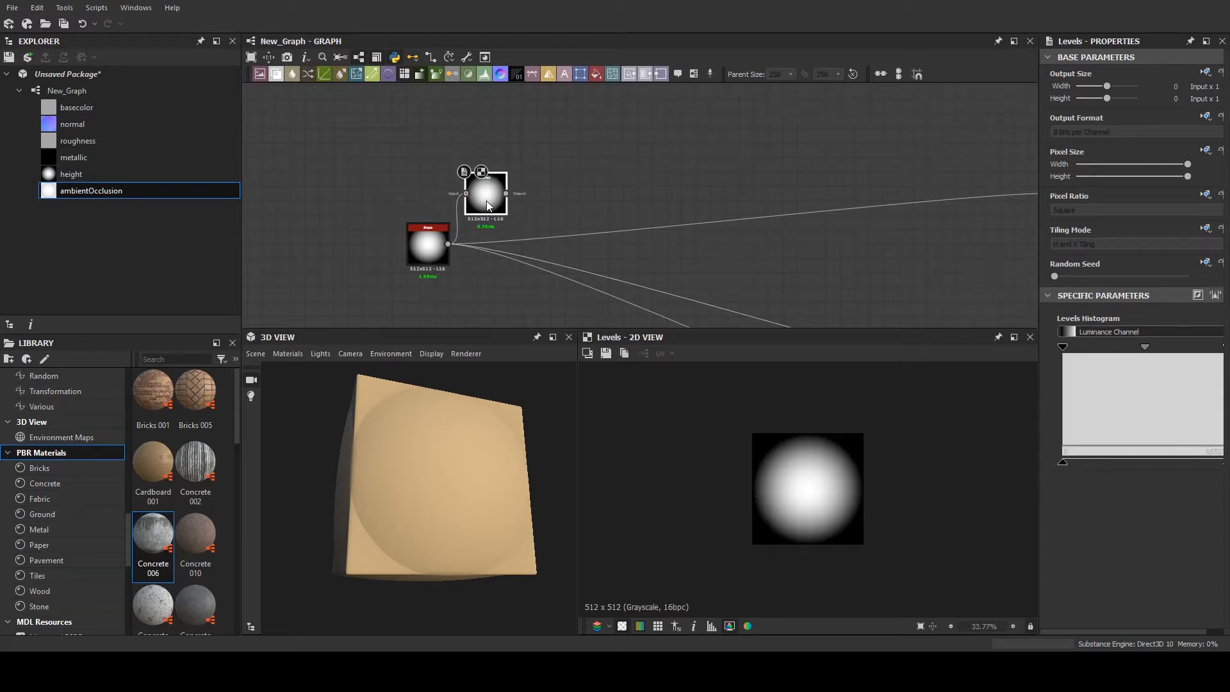
{"action": "left_click_drag", "start_coordinate": [1145, 347], "coordinate": [1150, 347]}
- Add a Polygon 2 node, move the Shape node out of the way, and feed Polygon 2 into the Levels node
{"action": "scroll", "coordinate": [380, 209], "scroll_direction": "up", "scroll_amount": 1}
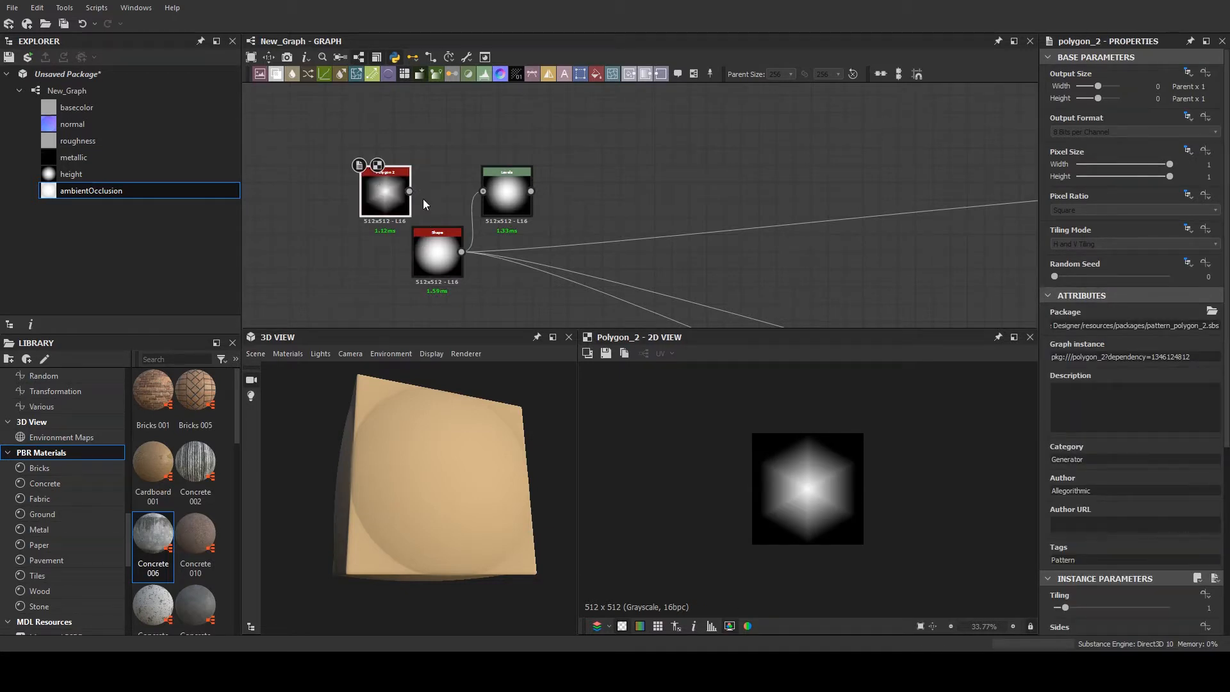
{"action": "left_click_drag", "start_coordinate": [441, 264], "coordinate": [287, 325]}
{"action": "scroll", "coordinate": [404, 116], "scroll_direction": "down", "scroll_amount": 1}
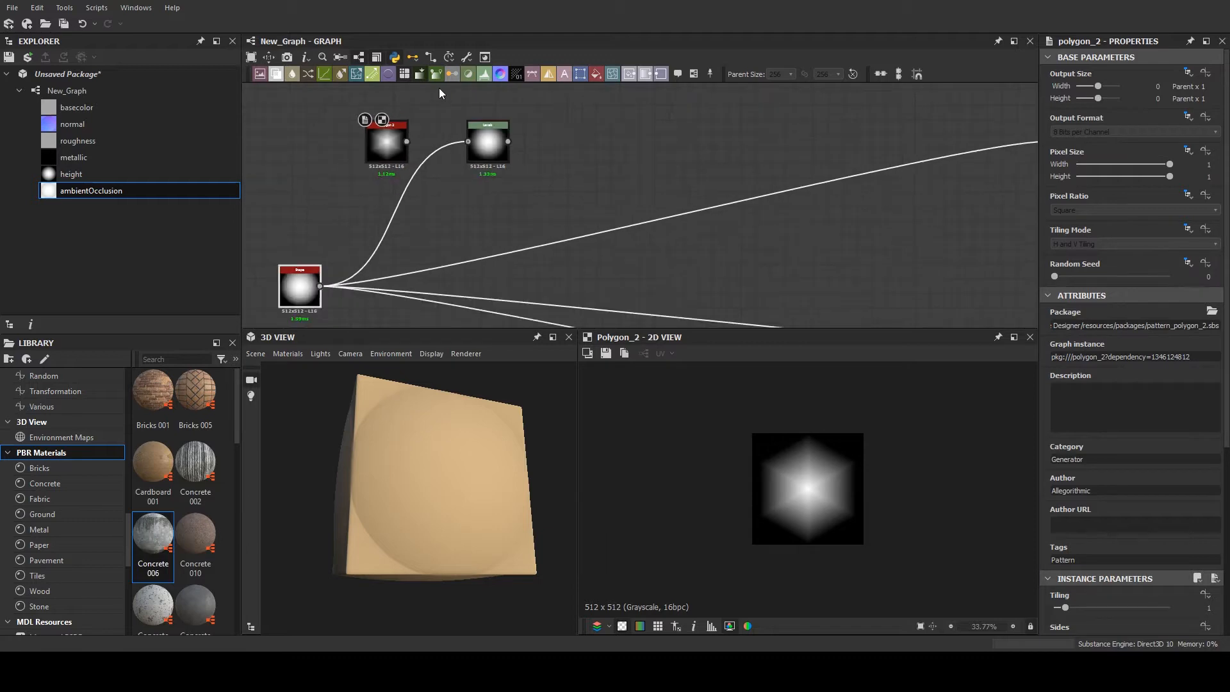
{"action": "middle_click_drag", "start_coordinate": [427, 149], "coordinate": [400, 194]}
{"action": "scroll", "coordinate": [378, 192], "scroll_direction": "up", "scroll_amount": 2}
{"action": "left_click_drag", "start_coordinate": [378, 192], "coordinate": [500, 191]}
- Brighten the hexagon's midtones by shifting the middle point of the Levels node's histogram
{"action": "left_click", "coordinate": [504, 186]}
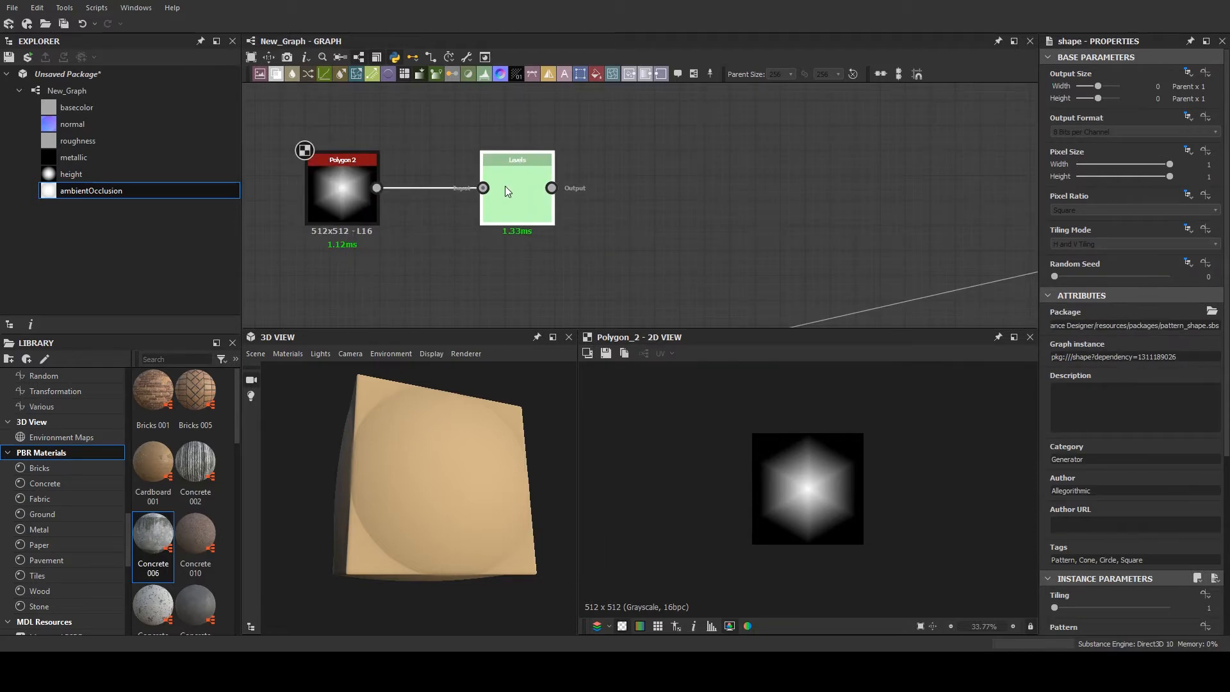
{"action": "scroll", "coordinate": [505, 185], "scroll_direction": "up", "scroll_amount": 2}
{"action": "scroll", "coordinate": [505, 186], "scroll_direction": "up", "scroll_amount": 1}
{"action": "left_click_drag", "start_coordinate": [1151, 344], "coordinate": [1096, 359]}
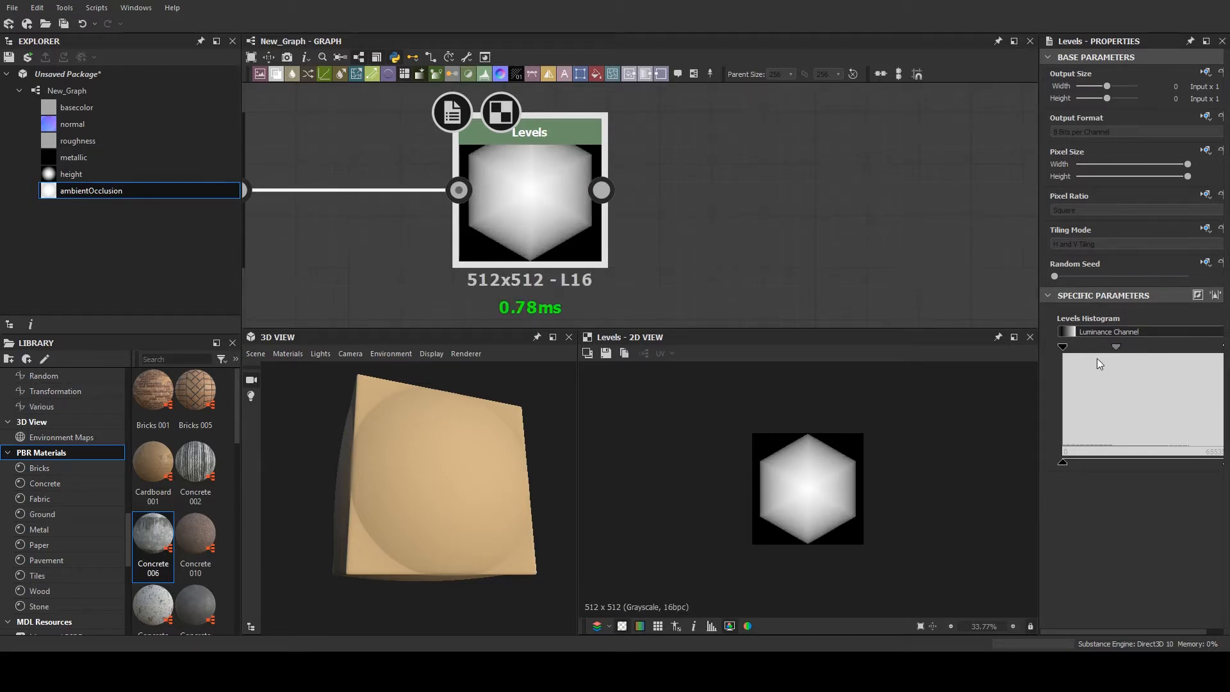
- Set the Polygon 2 node's tiling to 3 and its curve to 0.29
{"action": "middle_click_drag", "start_coordinate": [429, 280], "coordinate": [575, 276]}
{"action": "scroll", "coordinate": [575, 276], "scroll_direction": "down", "scroll_amount": 1}
{"action": "left_click", "coordinate": [406, 194]}
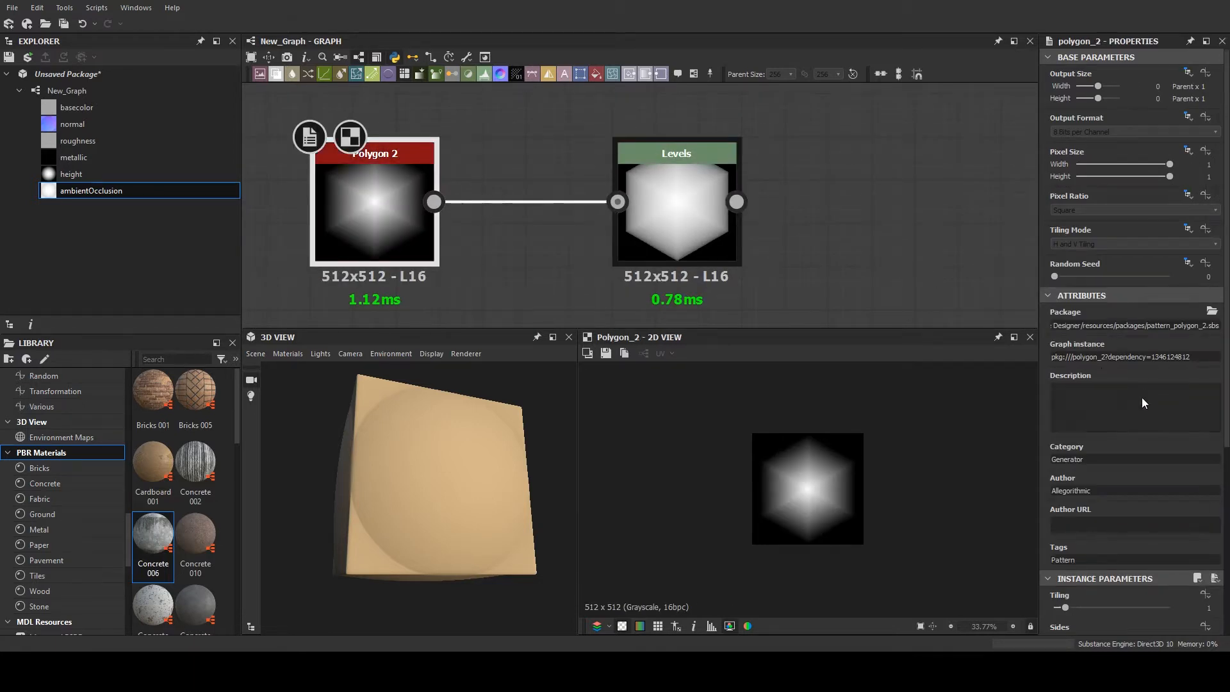
{"action": "scroll", "coordinate": [1142, 397], "scroll_direction": "down", "scroll_amount": 2}
{"action": "left_click_drag", "start_coordinate": [1070, 528], "coordinate": [1085, 524]}
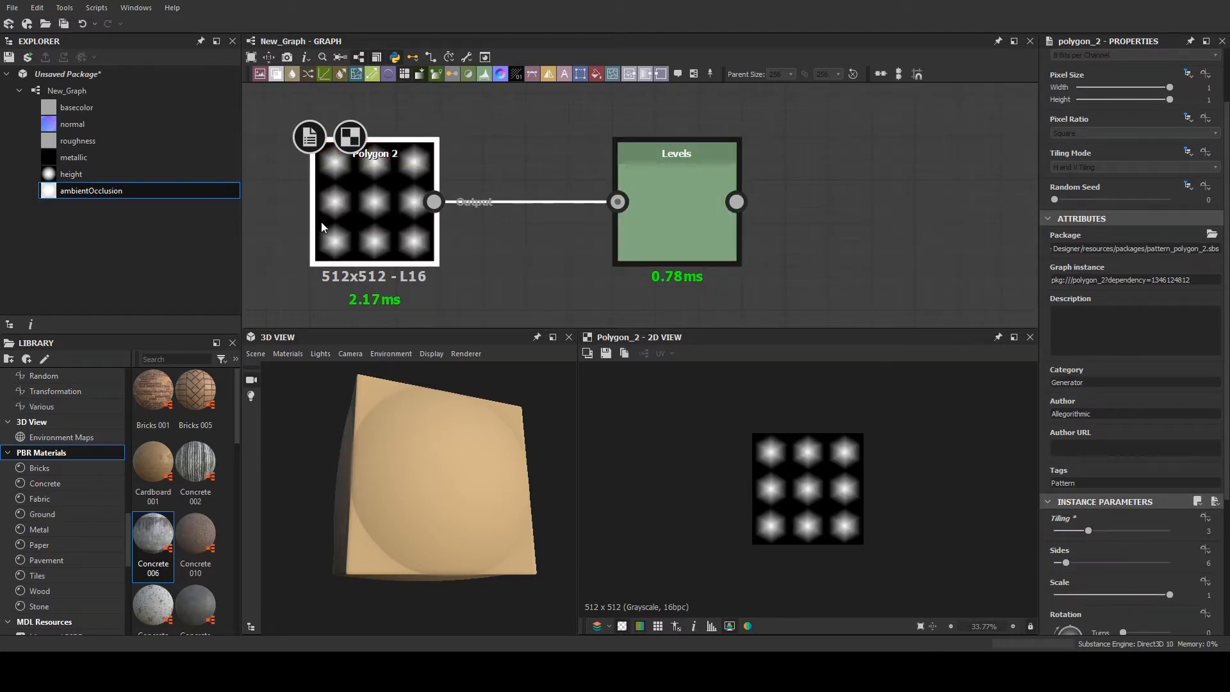
{"action": "scroll", "coordinate": [1105, 542], "scroll_direction": "down", "scroll_amount": 2}
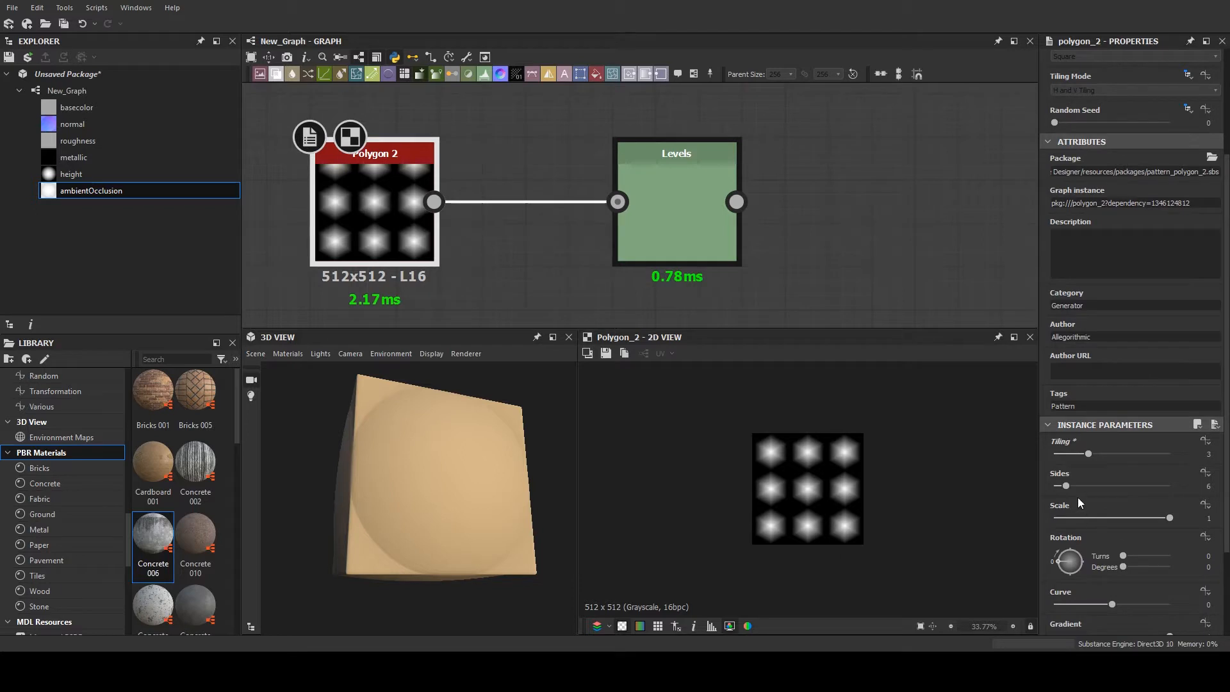
{"action": "scroll", "coordinate": [1144, 530], "scroll_direction": "down", "scroll_amount": 2}
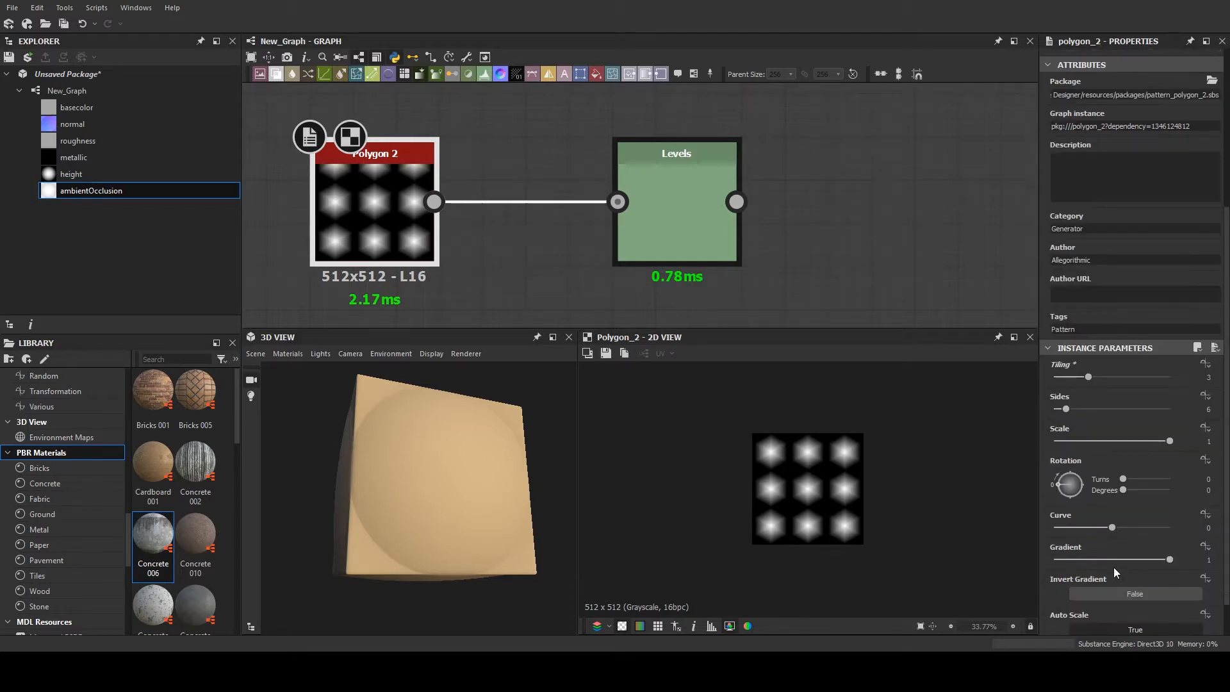
{"action": "mouse_move", "coordinate": [1113, 527]}
{"action": "left_mouse_down"}
{"action": "mouse_move", "coordinate": [1137, 526]}
{"action": "mouse_move", "coordinate": [1129, 521]}
{"action": "left_mouse_up"}
- Move the Levels node closer to the Polygon 2 node and display its result in the 2D view
{"action": "scroll", "coordinate": [797, 257], "scroll_direction": "down", "scroll_amount": 2}
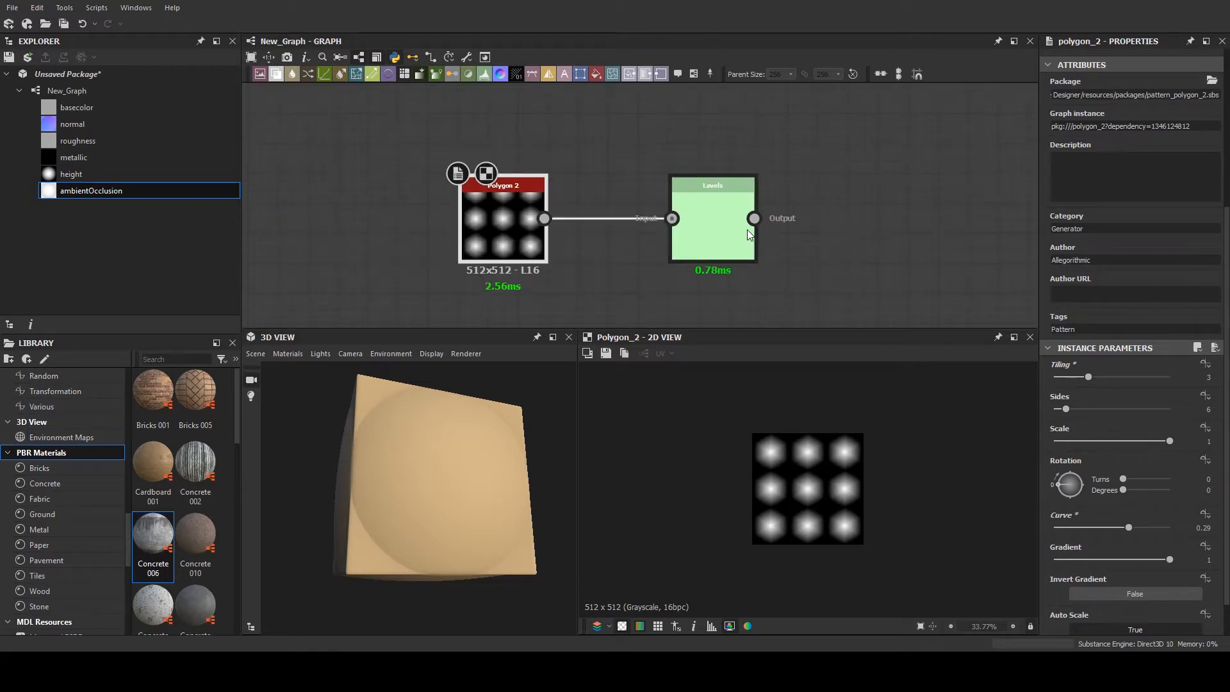
{"action": "left_click_drag", "start_coordinate": [700, 219], "coordinate": [609, 219]}
{"action": "double_click", "coordinate": [609, 214]}
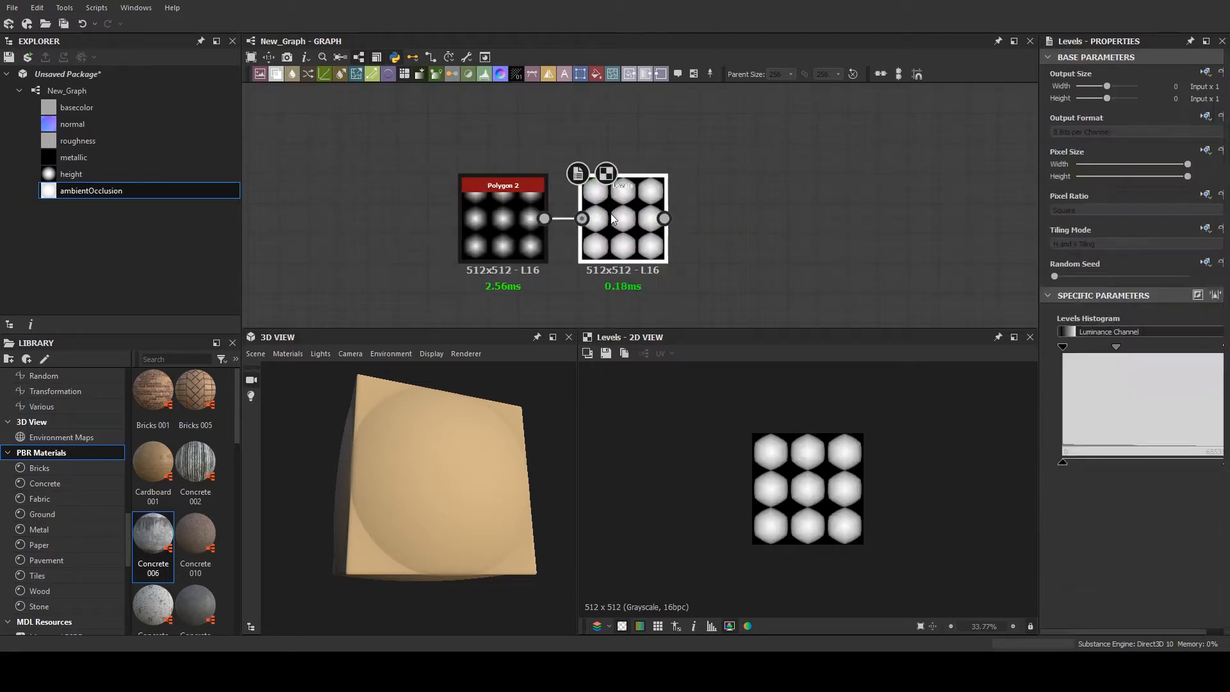
{"action": "middle_click_drag", "start_coordinate": [744, 206], "coordinate": [651, 198]}
{"action": "left_click", "coordinate": [651, 198]}
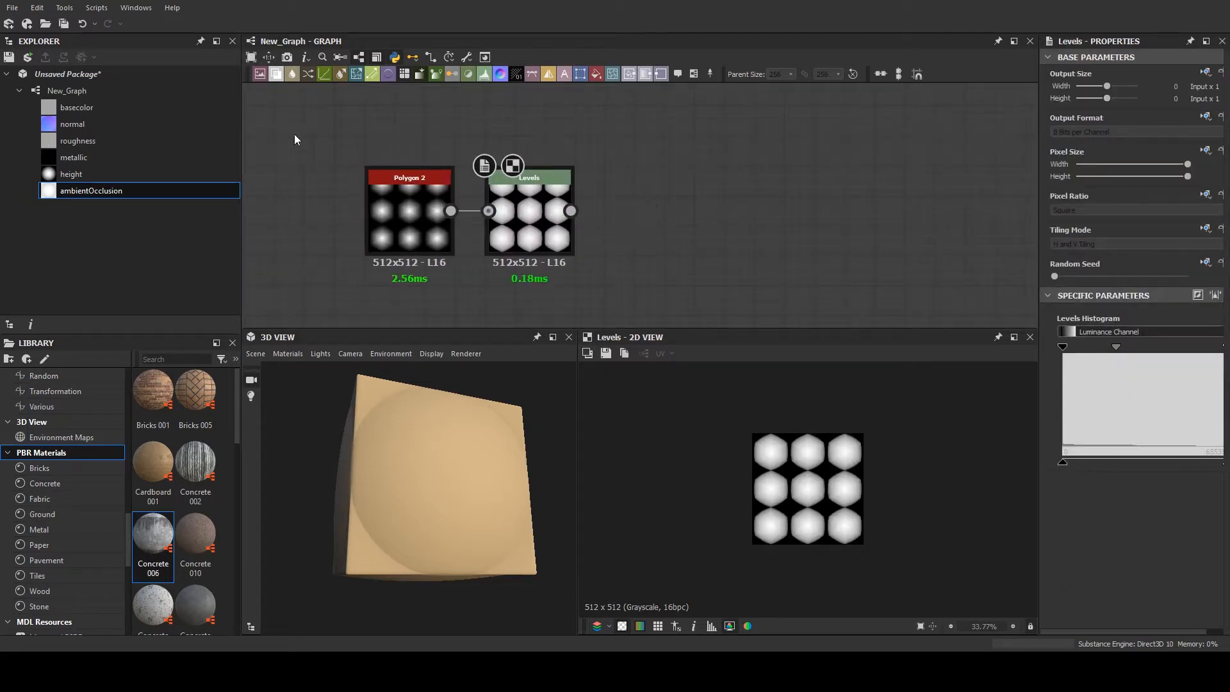
- Reduce the Polygon 2 node's scale and set its tiling to 2
{"action": "double_click", "coordinate": [379, 192]}
{"action": "scroll", "coordinate": [1101, 464], "scroll_direction": "down", "scroll_amount": 3}
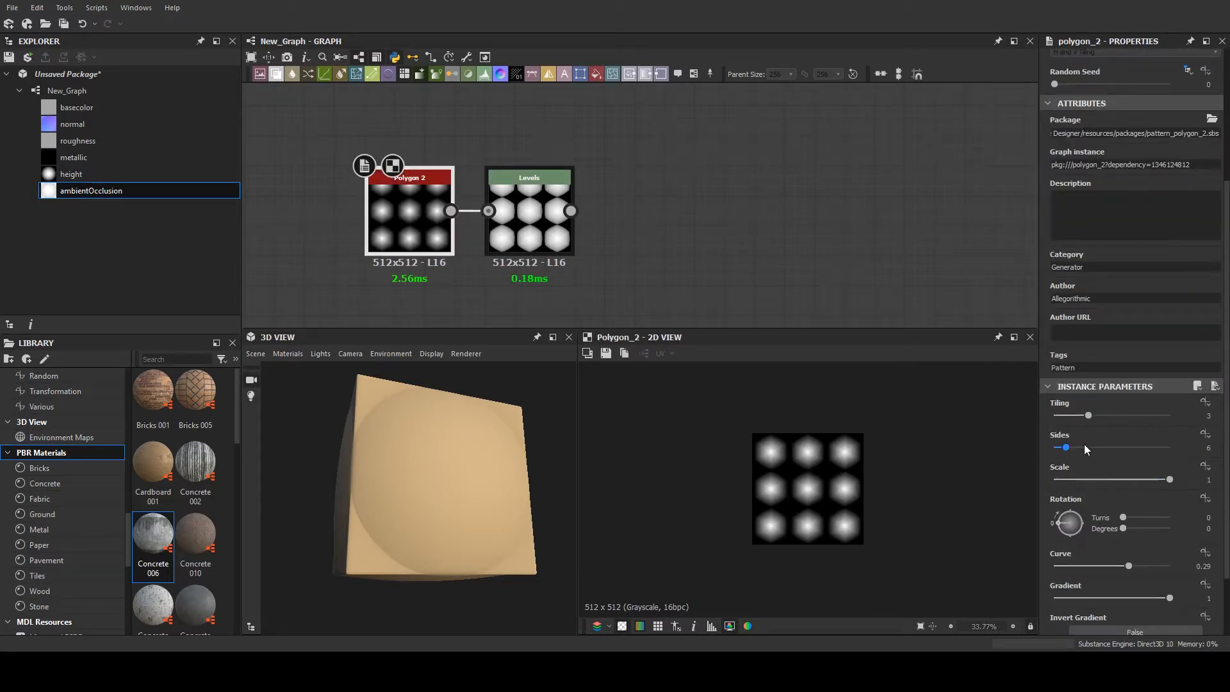
{"action": "left_click", "coordinate": [1135, 479]}
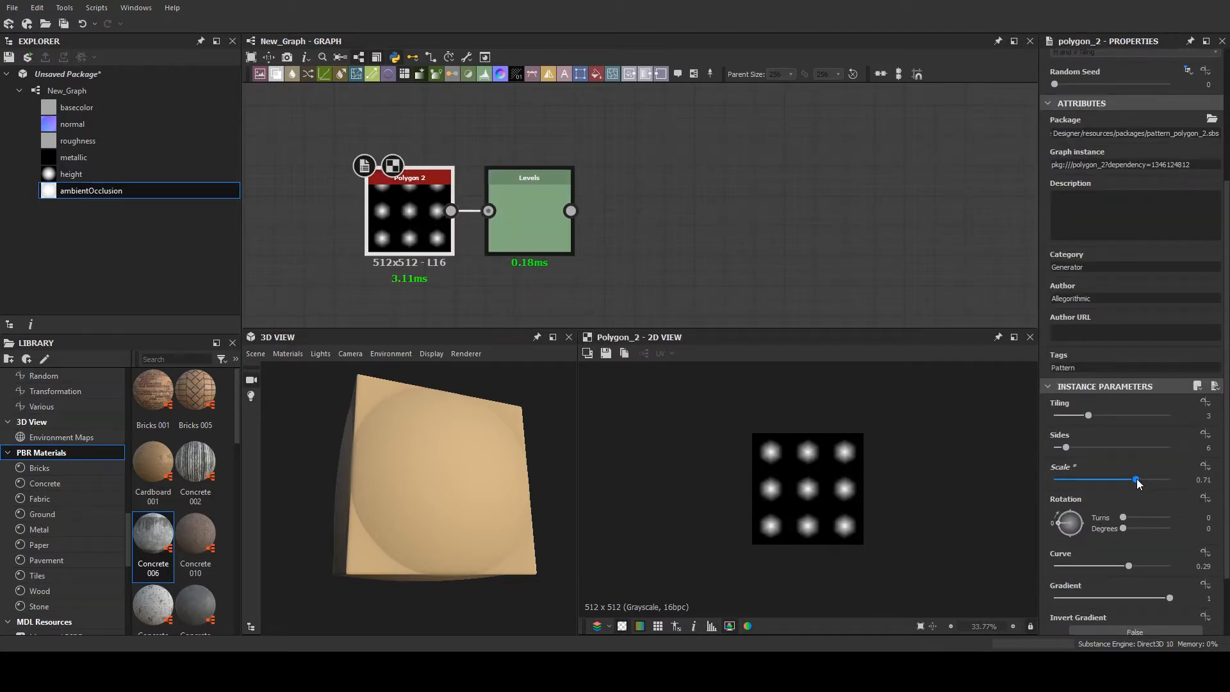
{"action": "scroll", "coordinate": [618, 254], "scroll_direction": "up", "scroll_amount": 2}
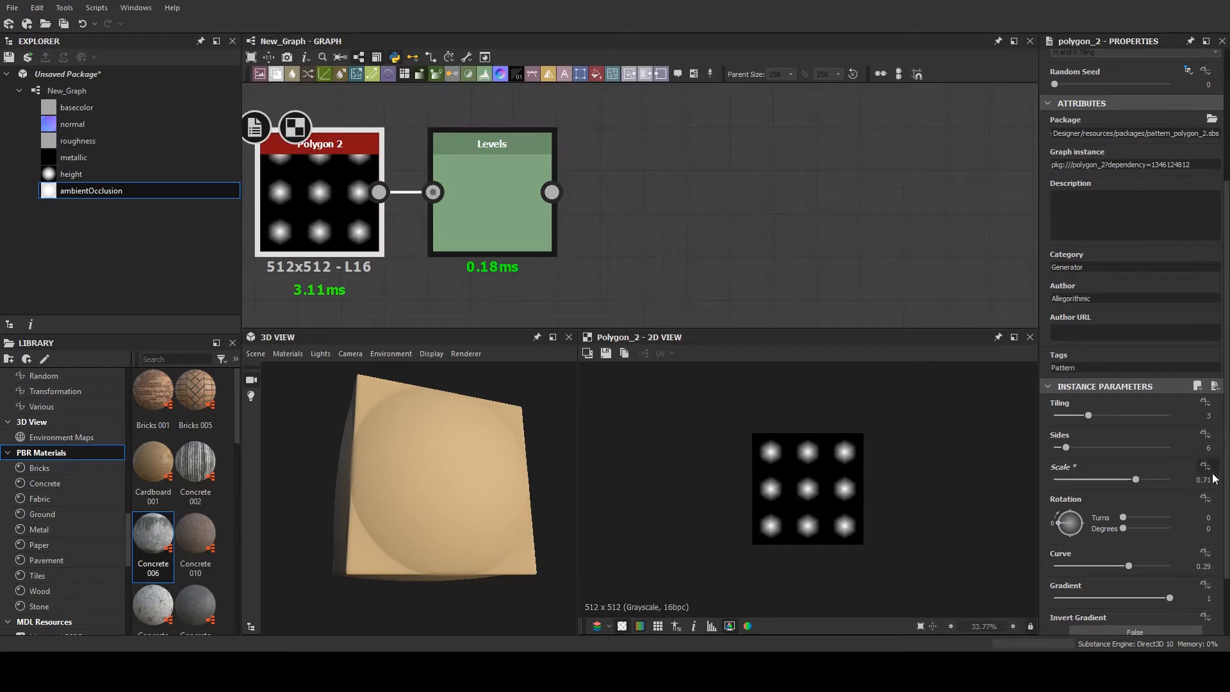
{"action": "left_click_drag", "start_coordinate": [1090, 416], "coordinate": [1077, 416]}
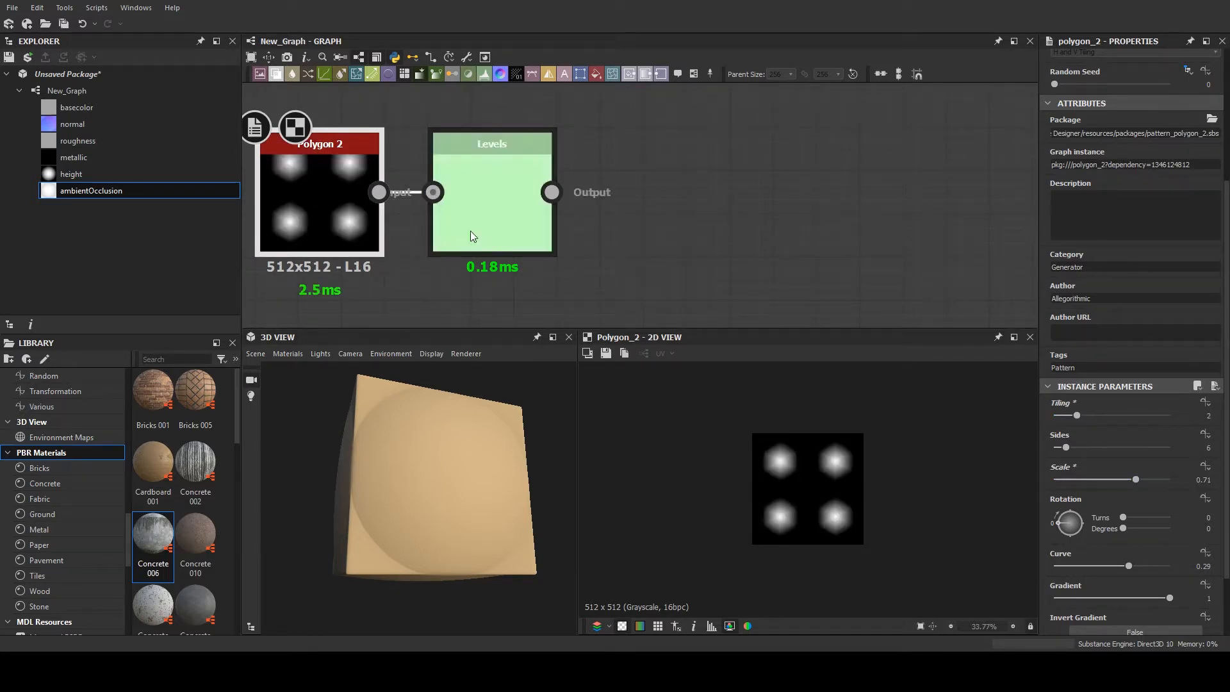
{"action": "left_click", "coordinate": [1146, 479]}
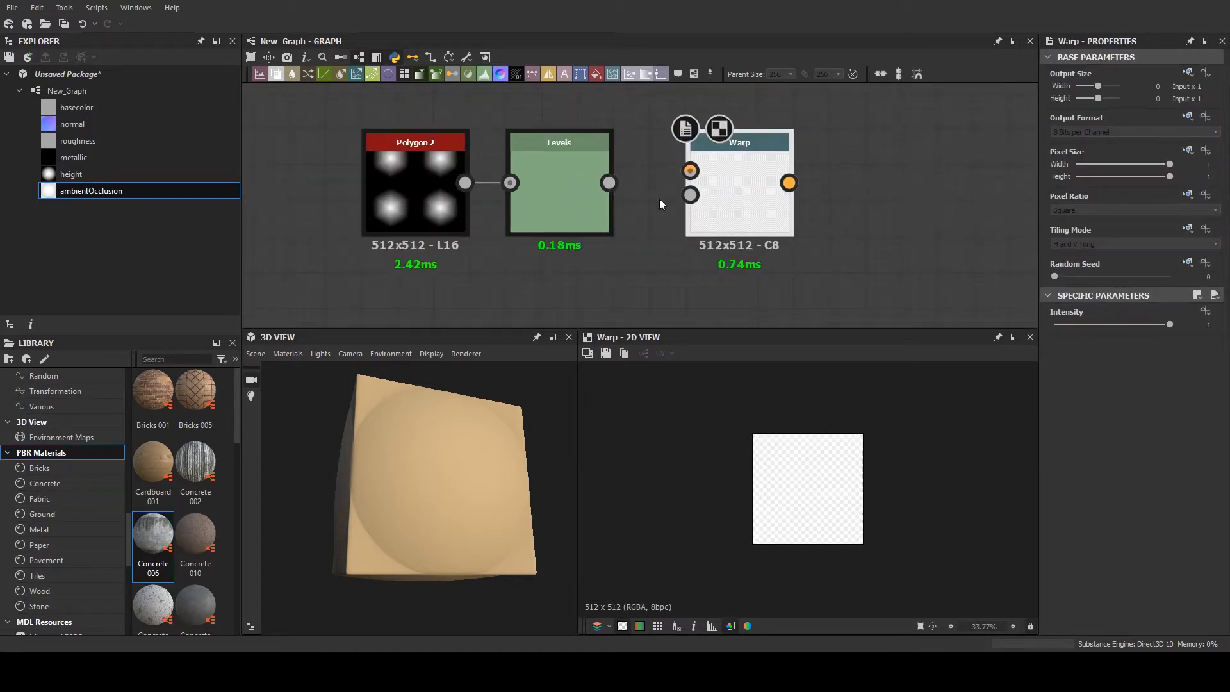
- Add a Warp node and connect the Levels output to its first input
{"action": "left_click_drag", "start_coordinate": [609, 183], "coordinate": [691, 171]}
{"action": "middle_click_drag", "start_coordinate": [564, 200], "coordinate": [601, 164]}
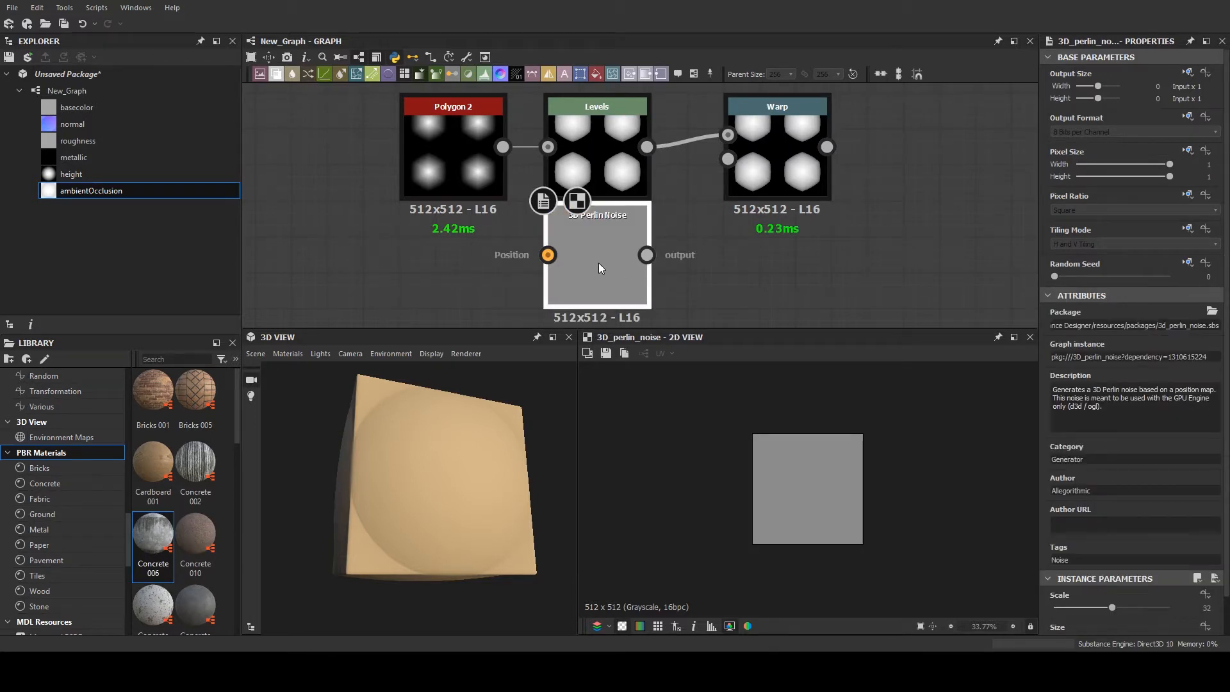
- Replace the 3D Perlin Noise node with a Perlin Noise node connected to the Warp node's second input
{"action": "key", "text": "Delete"}
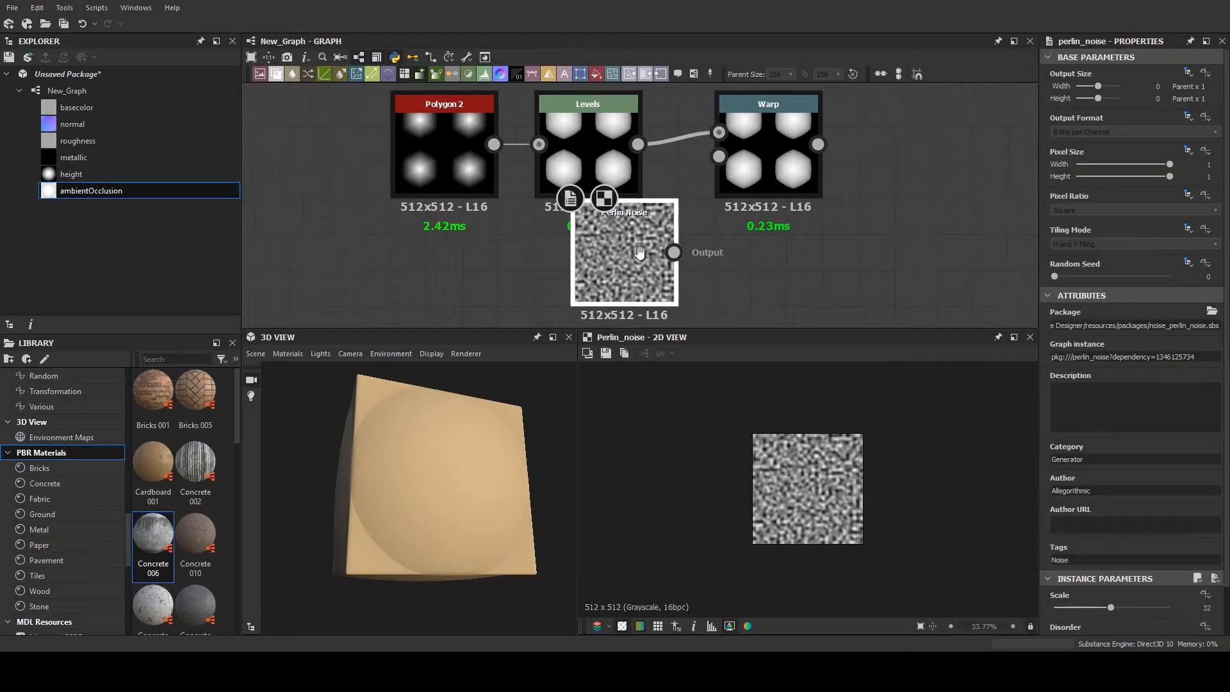
{"action": "middle_click_drag", "start_coordinate": [692, 269], "coordinate": [660, 280]}
{"action": "left_click_drag", "start_coordinate": [648, 266], "coordinate": [685, 171]}
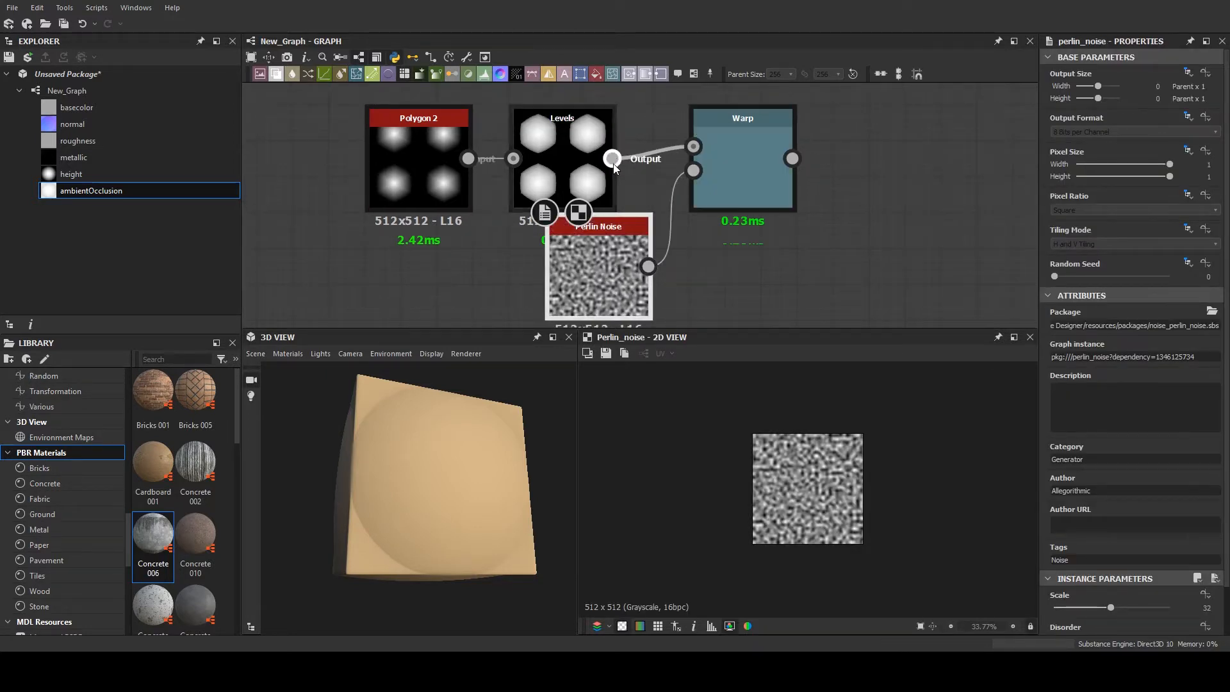
{"action": "scroll", "coordinate": [679, 179], "scroll_direction": "down", "scroll_amount": 2}
- Display the Warp result in the 2D view and move the Perlin Noise node further below the Levels node
{"action": "left_click", "coordinate": [698, 167]}
{"action": "left_click_drag", "start_coordinate": [614, 203], "coordinate": [577, 254]}
{"action": "middle_click_drag", "start_coordinate": [683, 229], "coordinate": [642, 257]}
{"action": "middle_click_drag", "start_coordinate": [641, 210], "coordinate": [646, 175]}
{"action": "scroll", "coordinate": [897, 504], "scroll_direction": "down", "scroll_amount": 1}
{"action": "scroll", "coordinate": [868, 487], "scroll_direction": "up", "scroll_amount": 5}
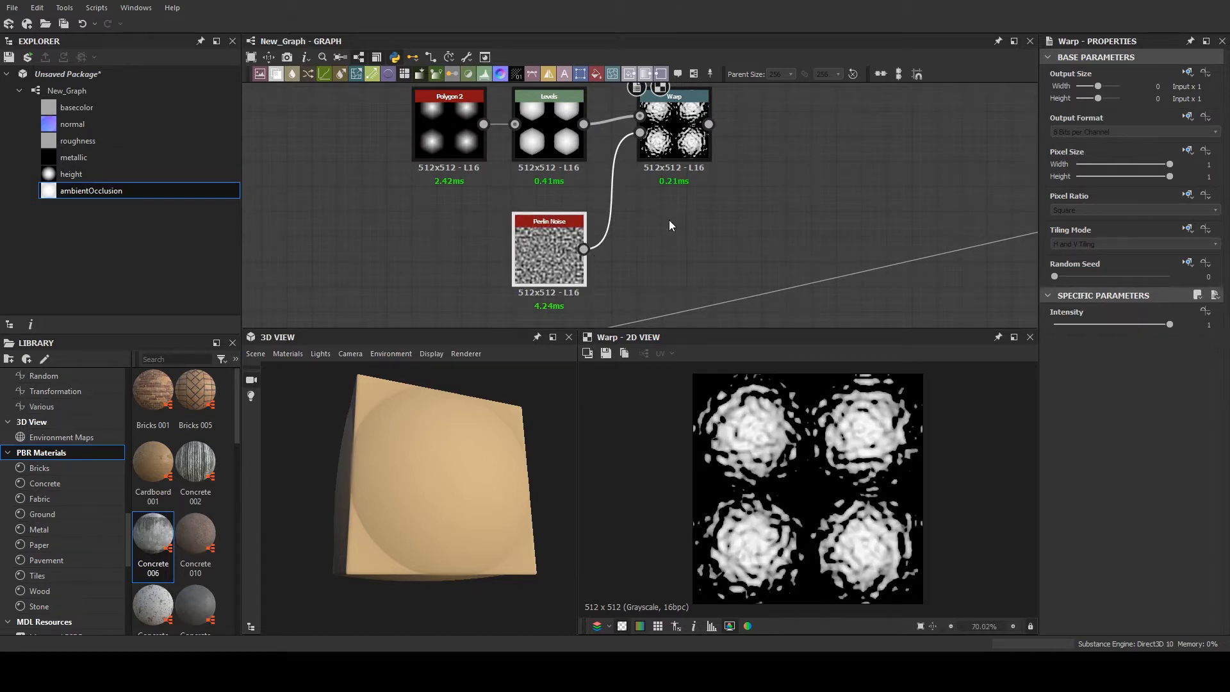
{"action": "middle_click_drag", "start_coordinate": [662, 246], "coordinate": [661, 255]}
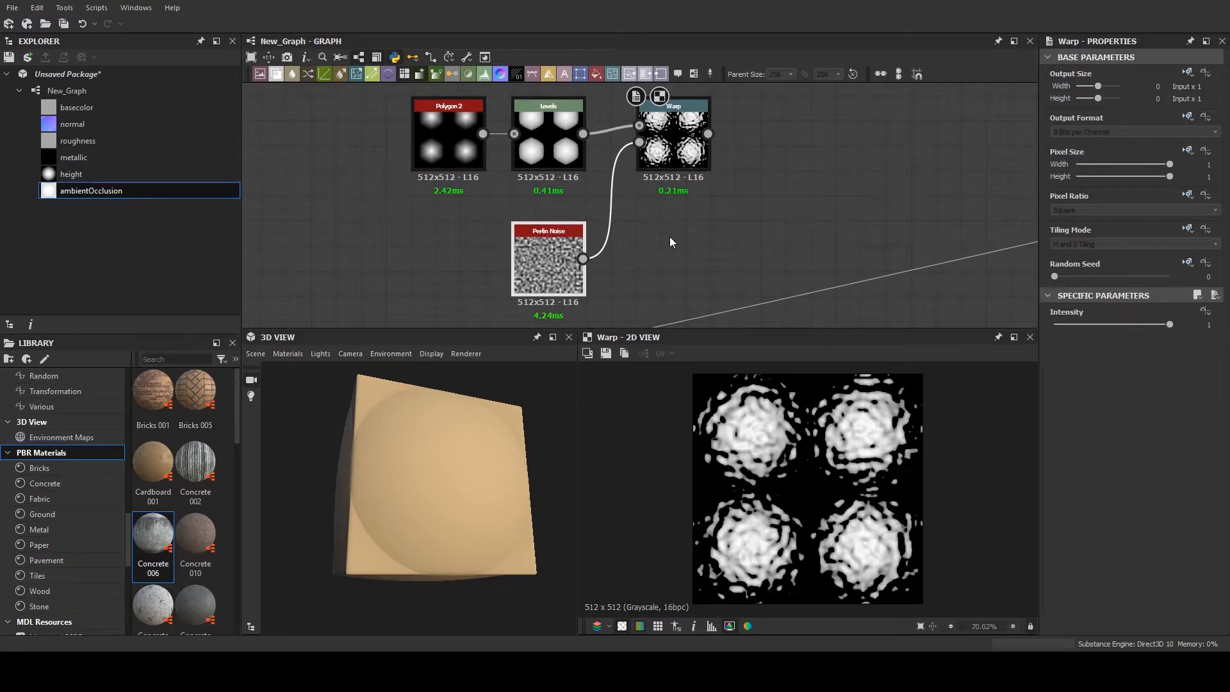
{"action": "scroll", "coordinate": [688, 176], "scroll_direction": "up", "scroll_amount": 1}
{"action": "middle_click_drag", "start_coordinate": [729, 139], "coordinate": [705, 160]}
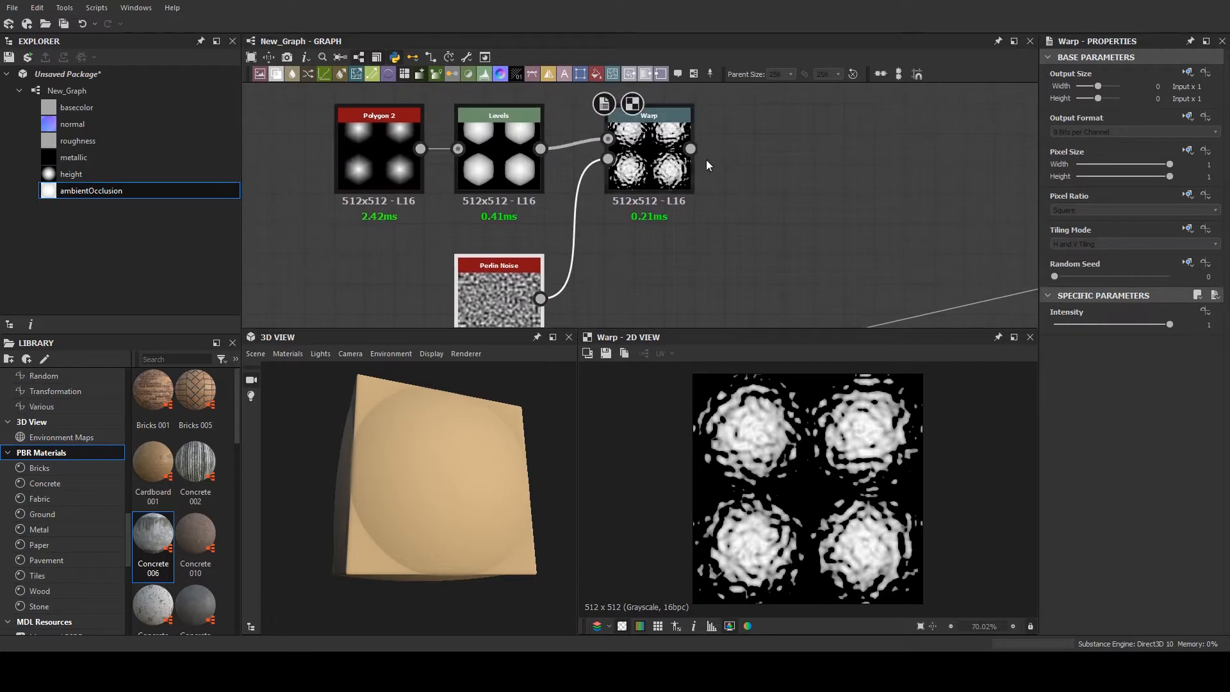
{"action": "scroll", "coordinate": [605, 156], "scroll_direction": "down", "scroll_amount": 2}
- Set the Perlin Noise node's scale to 10
{"action": "left_click", "coordinate": [561, 244]}
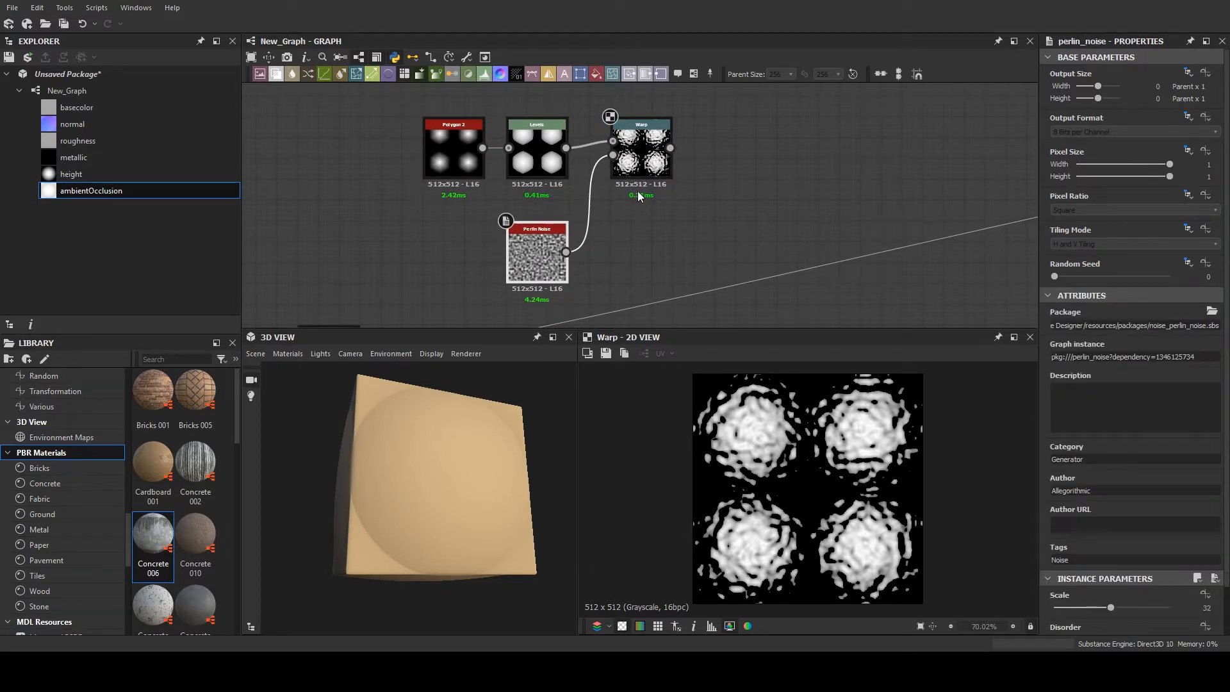
{"action": "scroll", "coordinate": [638, 196], "scroll_direction": "up", "scroll_amount": 2}
{"action": "middle_click_drag", "start_coordinate": [610, 270], "coordinate": [594, 198]}
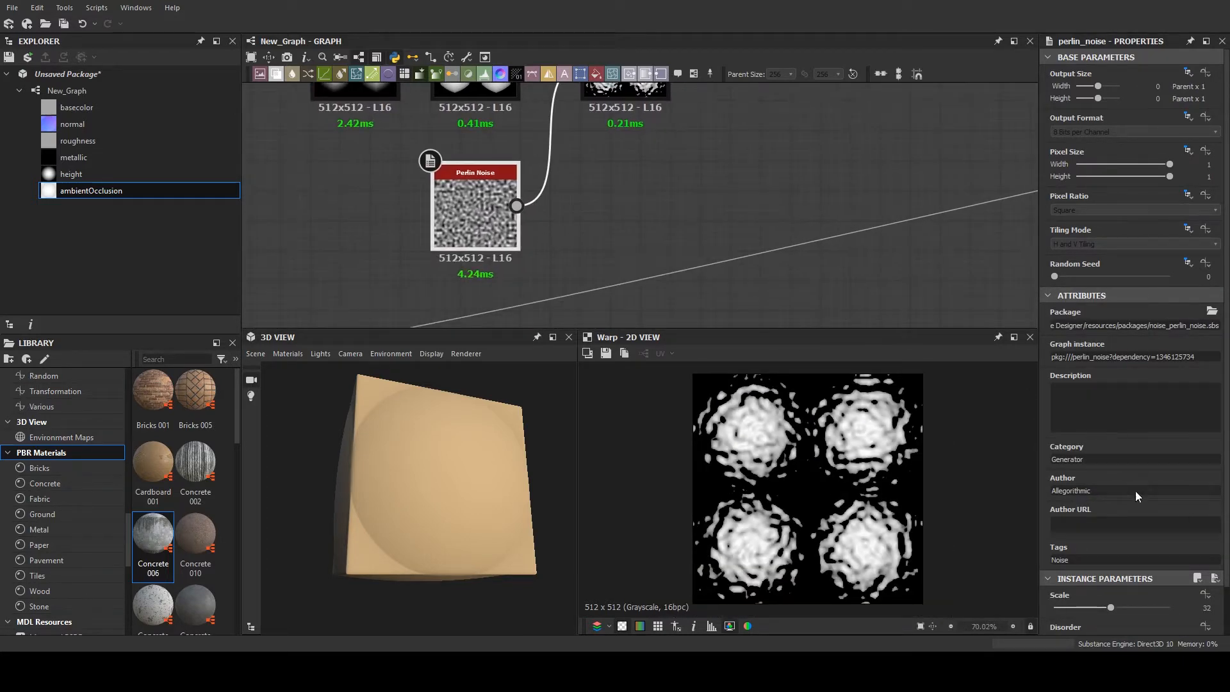
{"action": "left_click_drag", "start_coordinate": [1110, 607], "coordinate": [1076, 616]}
{"action": "scroll", "coordinate": [1044, 537], "scroll_direction": "down", "scroll_amount": 1}
{"action": "scroll", "coordinate": [1045, 542], "scroll_direction": "down", "scroll_amount": 1}
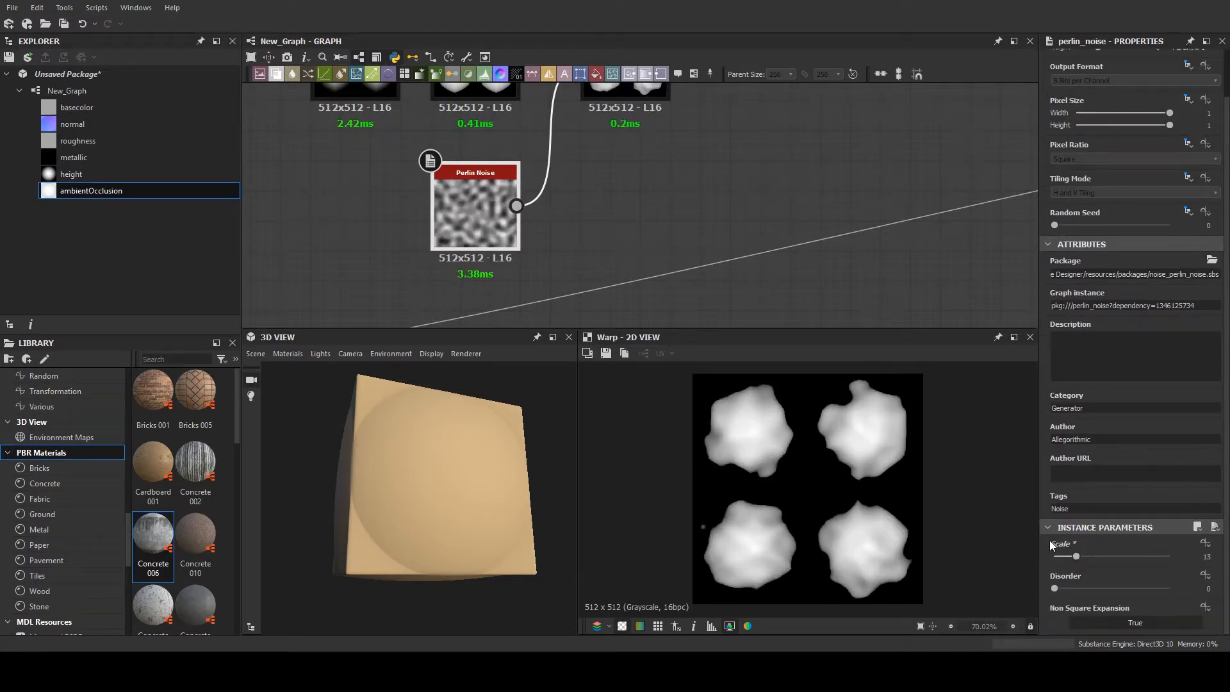
{"action": "middle_click_drag", "start_coordinate": [580, 127], "coordinate": [593, 220]}
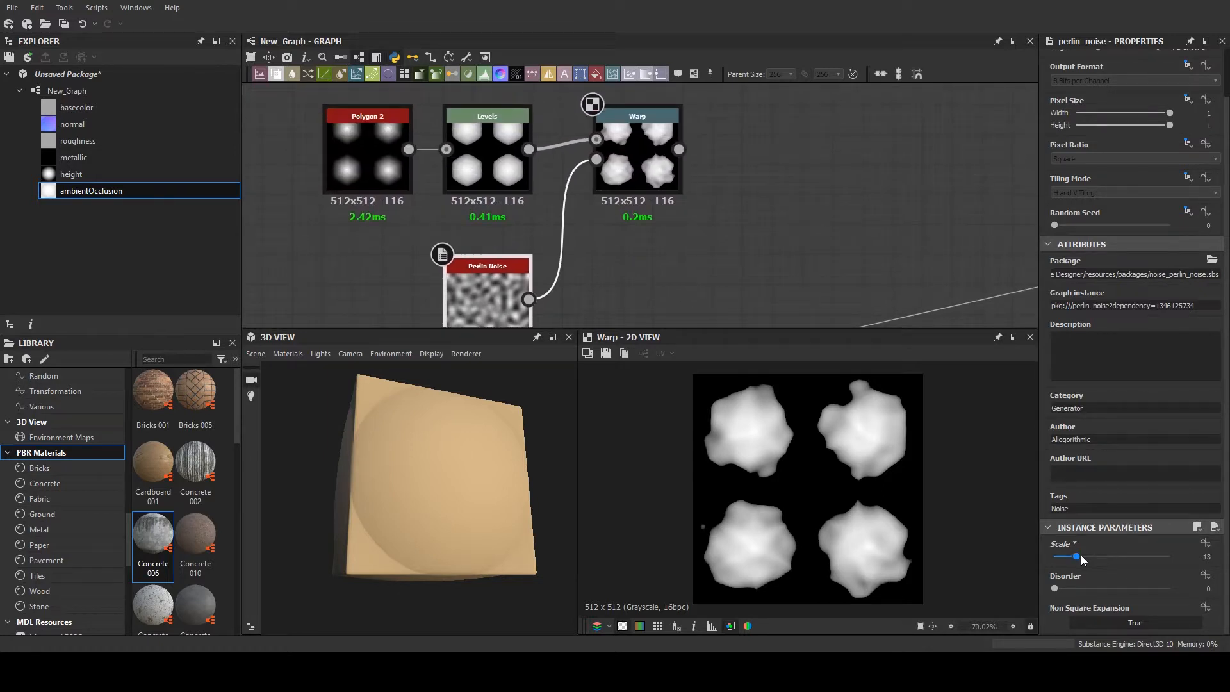
{"action": "left_click_drag", "start_coordinate": [1081, 555], "coordinate": [1070, 554]}
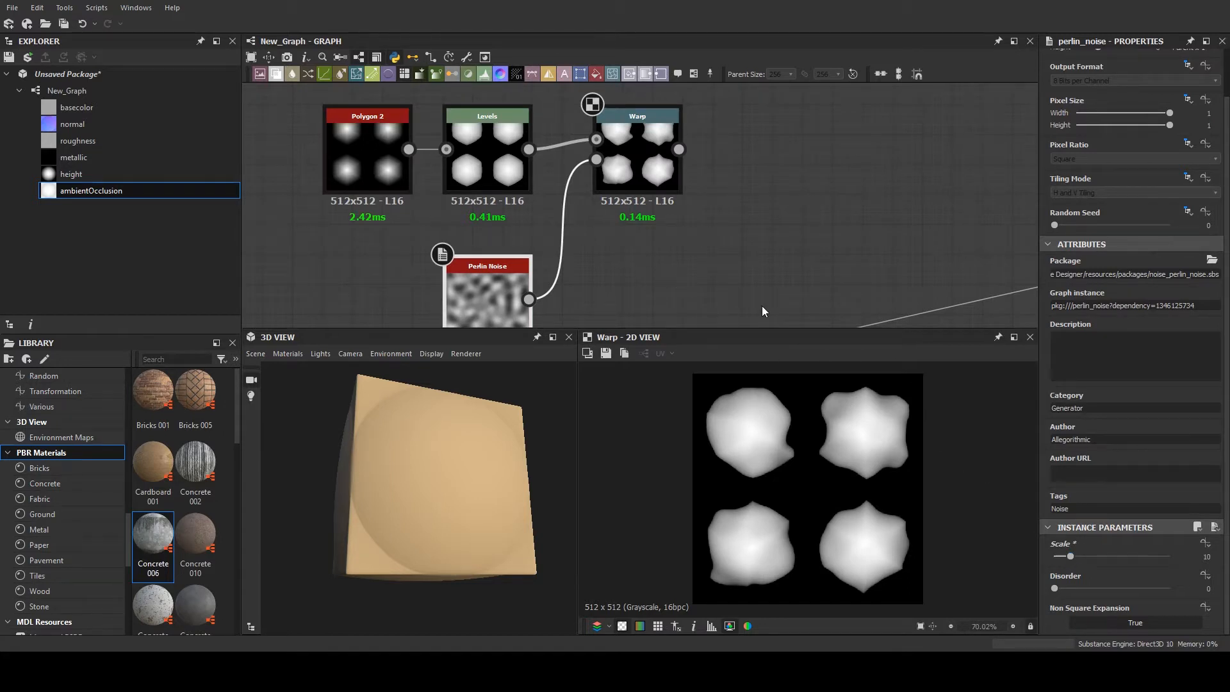
- Add a Slope Blur Grayscale node after the Warp node
{"action": "middle_click_drag", "start_coordinate": [735, 247], "coordinate": [552, 137]}
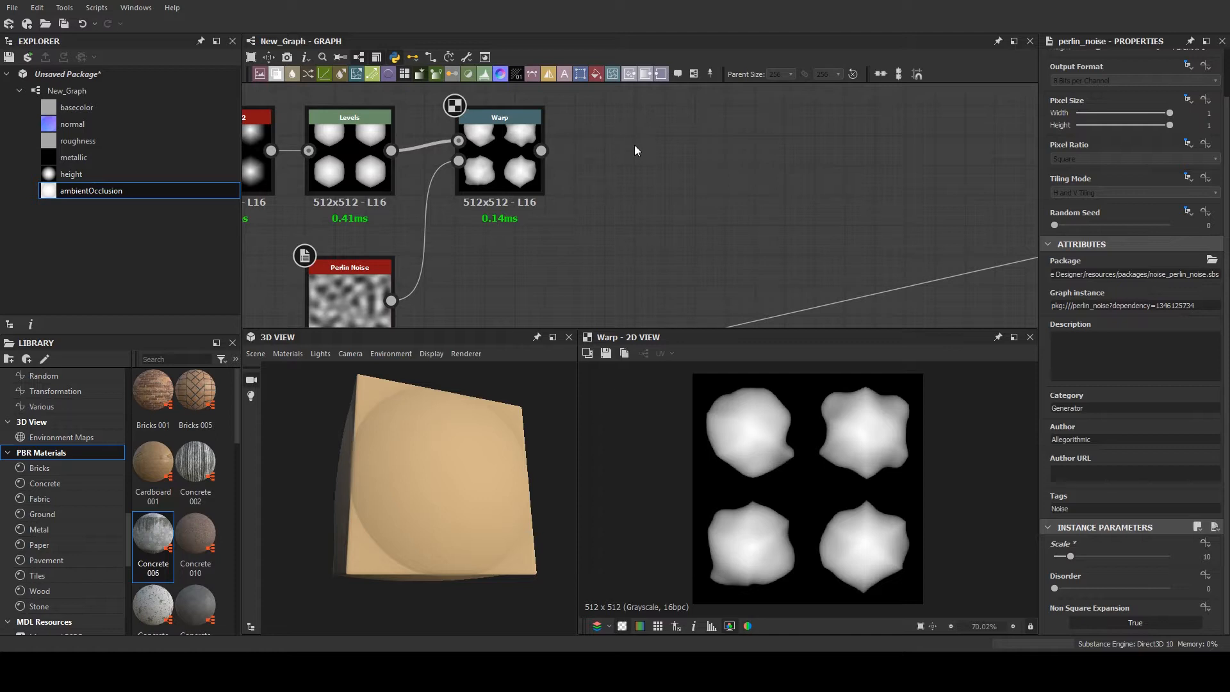
{"action": "left_click_drag", "start_coordinate": [598, 173], "coordinate": [703, 203]}
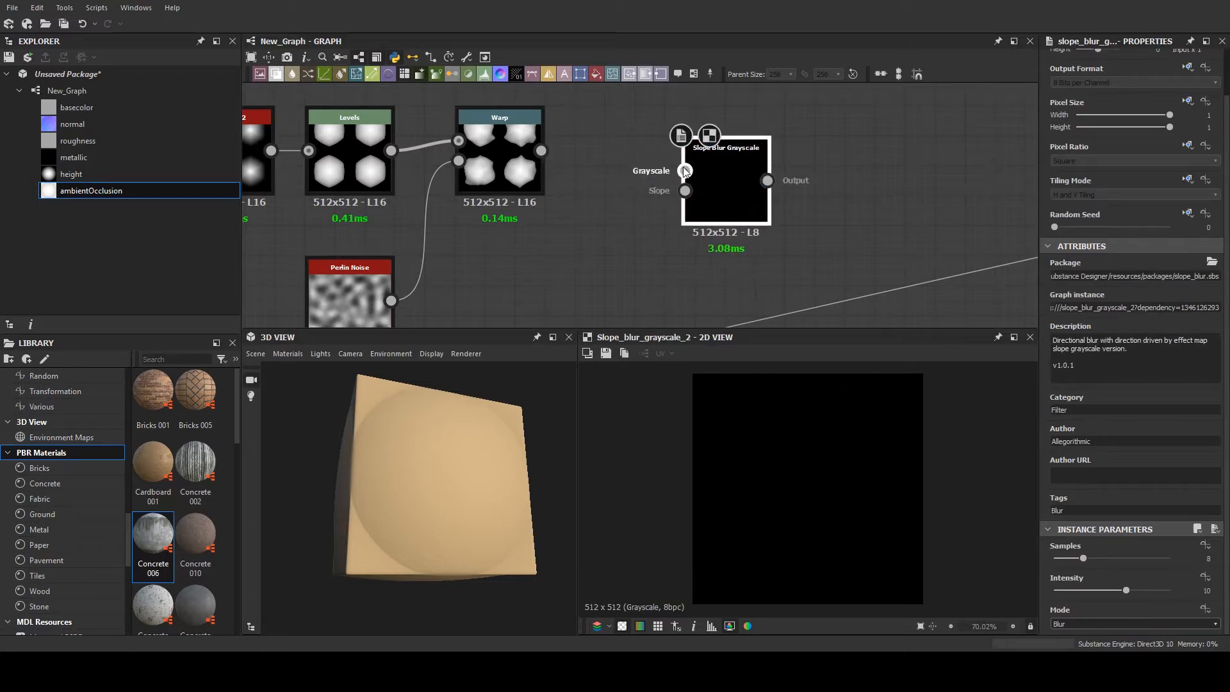
{"action": "middle_click_drag", "start_coordinate": [701, 189], "coordinate": [700, 177]}
{"action": "left_click_drag", "start_coordinate": [702, 182], "coordinate": [643, 153]}
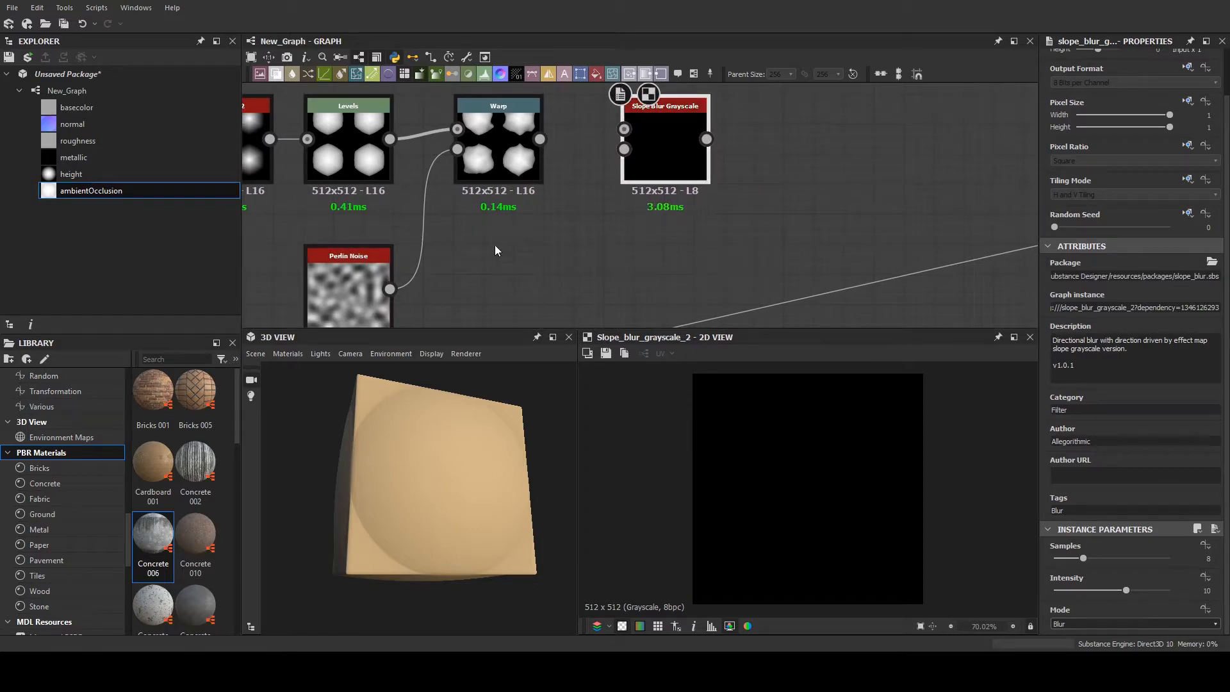
- Connect a copy of the Perlin Noise node to the Slope Blur's Slope input and the Warp output to its Grayscale input
{"action": "left_click", "coordinate": [376, 291]}
{"action": "key", "text": "ctrl+c"}
{"action": "key", "text": "ctrl+v"}
{"action": "left_click_drag", "start_coordinate": [633, 223], "coordinate": [624, 148]}
{"action": "left_click_drag", "start_coordinate": [577, 246], "coordinate": [504, 278]}
{"action": "left_click", "coordinate": [663, 151]}
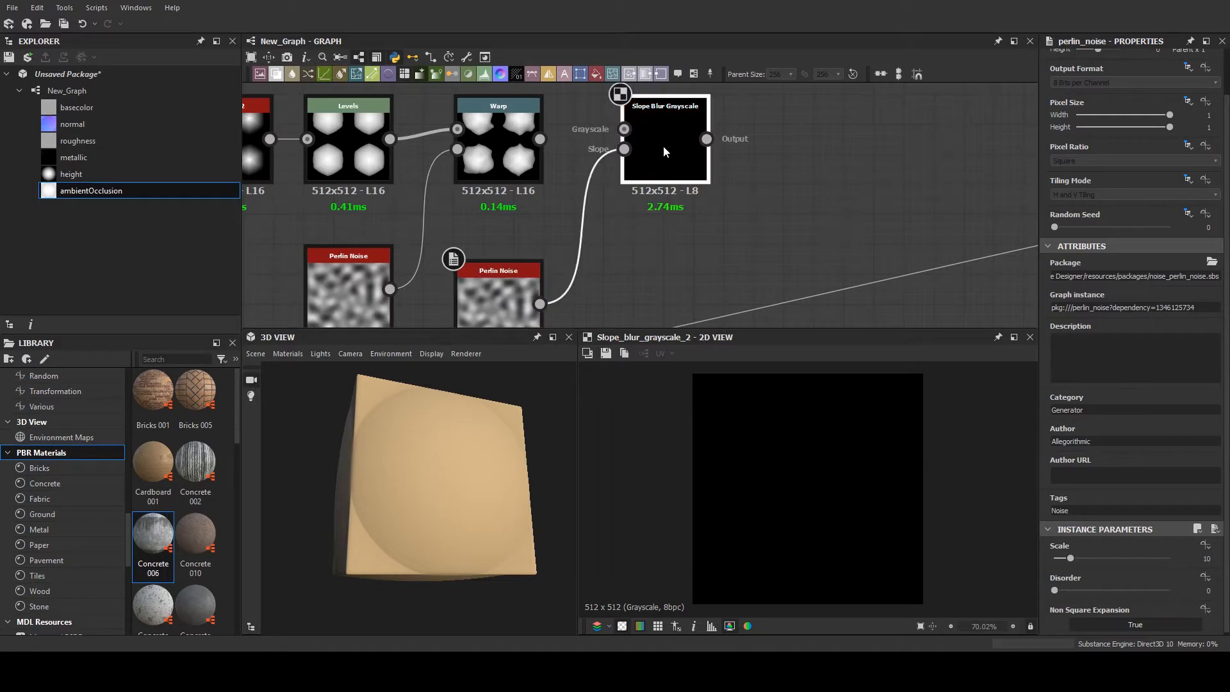
{"action": "left_click_drag", "start_coordinate": [640, 126], "coordinate": [654, 144]}
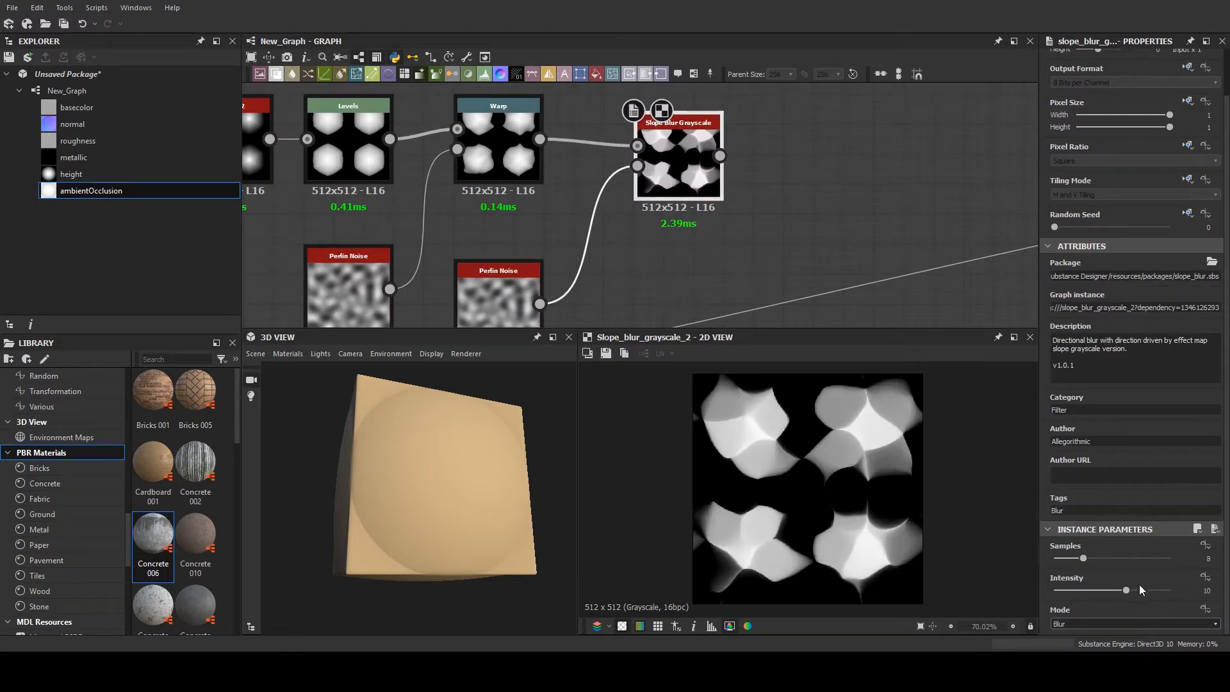
- Set the Slope Blur Grayscale intensity to 0.53 and increase the scale of the Perlin Noise node driving its slope
{"action": "left_click_drag", "start_coordinate": [1138, 585], "coordinate": [1086, 594]}
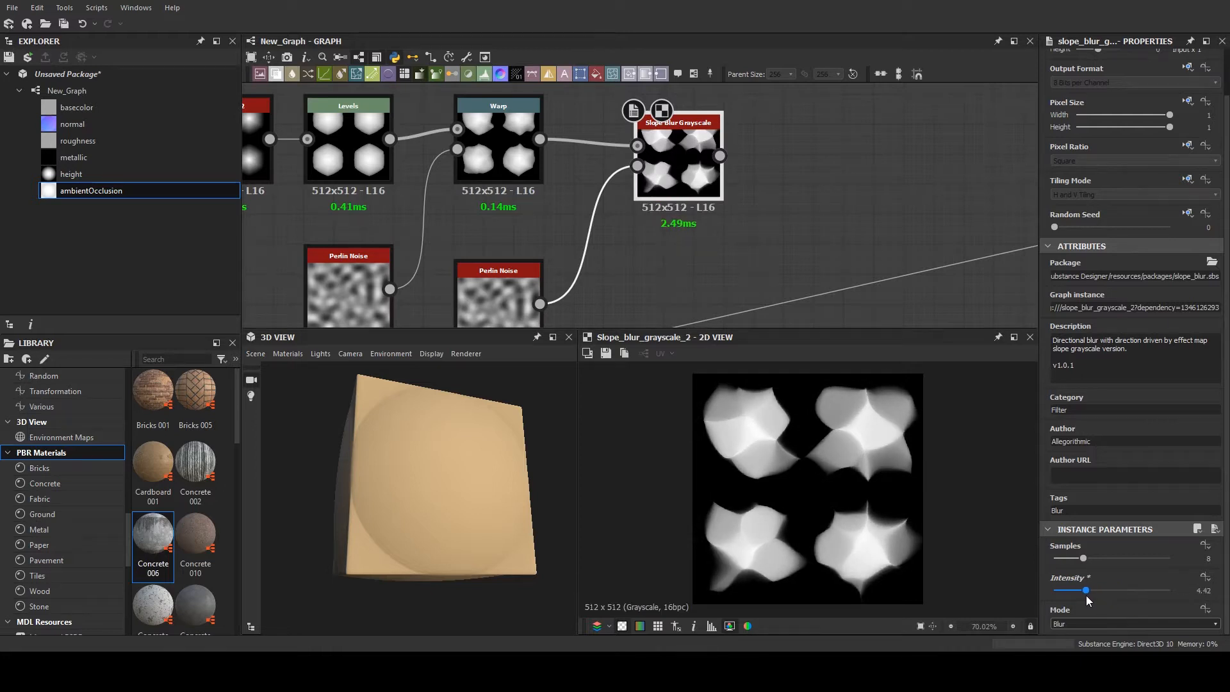
{"action": "left_click", "coordinate": [522, 314]}
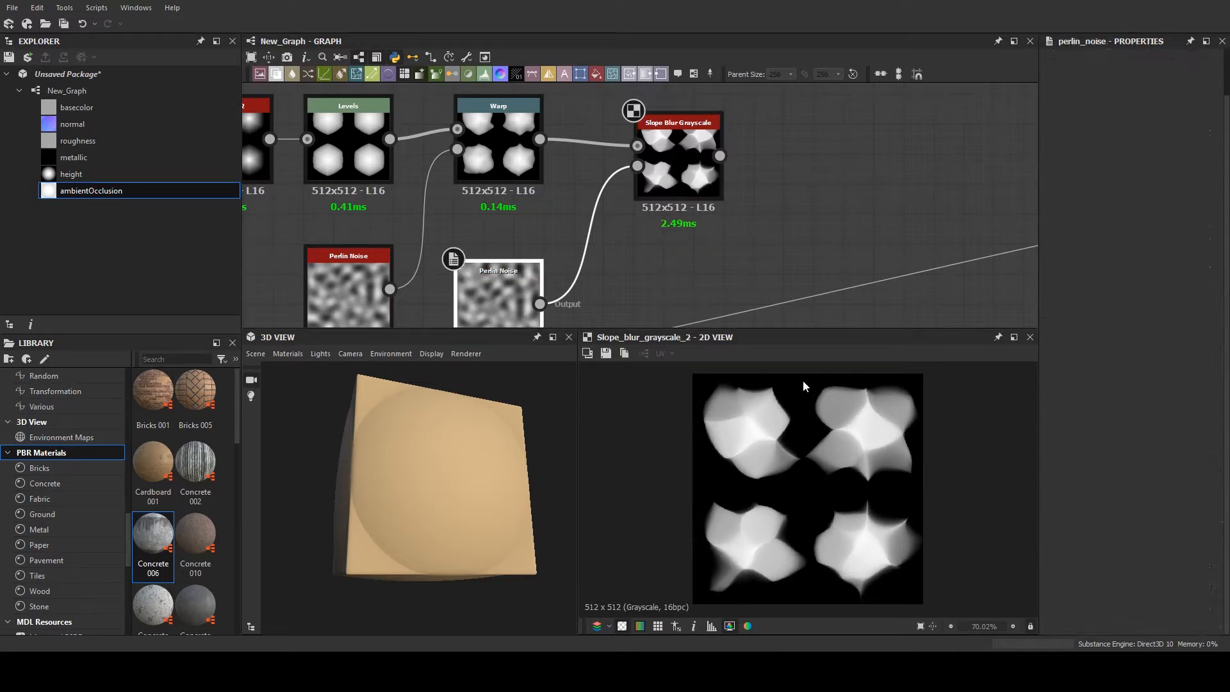
{"action": "left_click_drag", "start_coordinate": [1074, 556], "coordinate": [1058, 588]}
{"action": "left_click", "coordinate": [679, 163]}
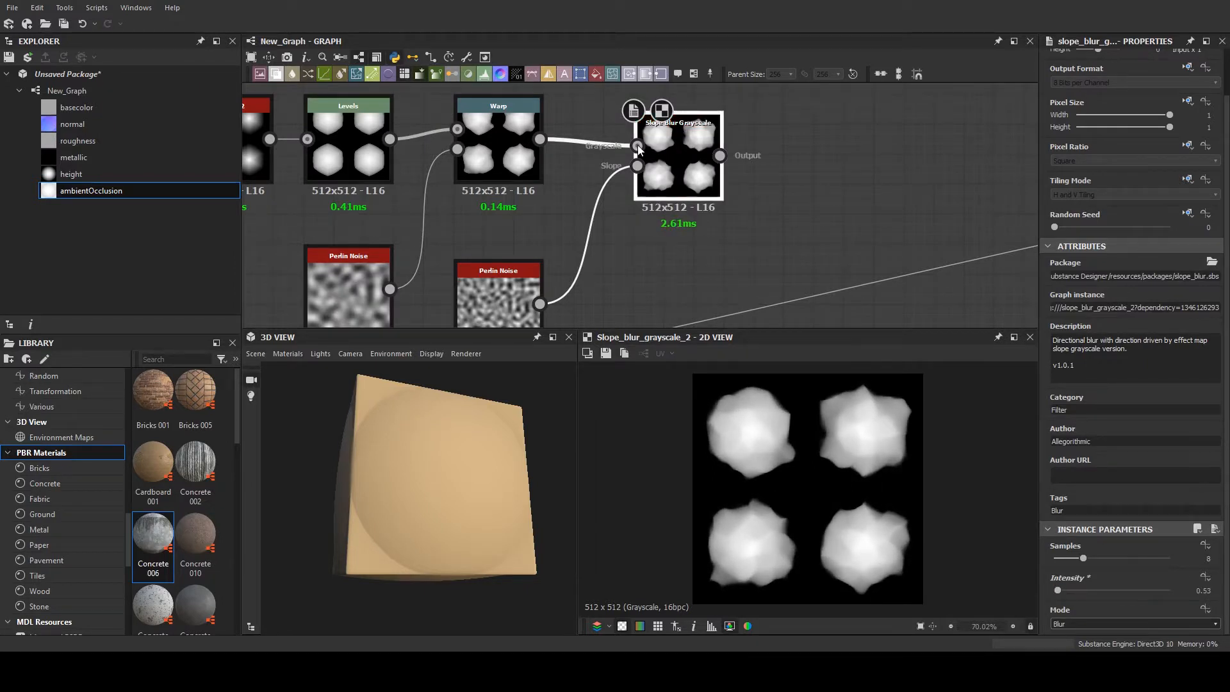
- Add a Directional Warp node and connect the Slope Blur Grayscale output to its main input
{"action": "scroll", "coordinate": [823, 153], "scroll_direction": "down", "scroll_amount": 1}
{"action": "middle_click_drag", "start_coordinate": [823, 153], "coordinate": [639, 180]}
{"action": "left_click", "coordinate": [642, 178]}
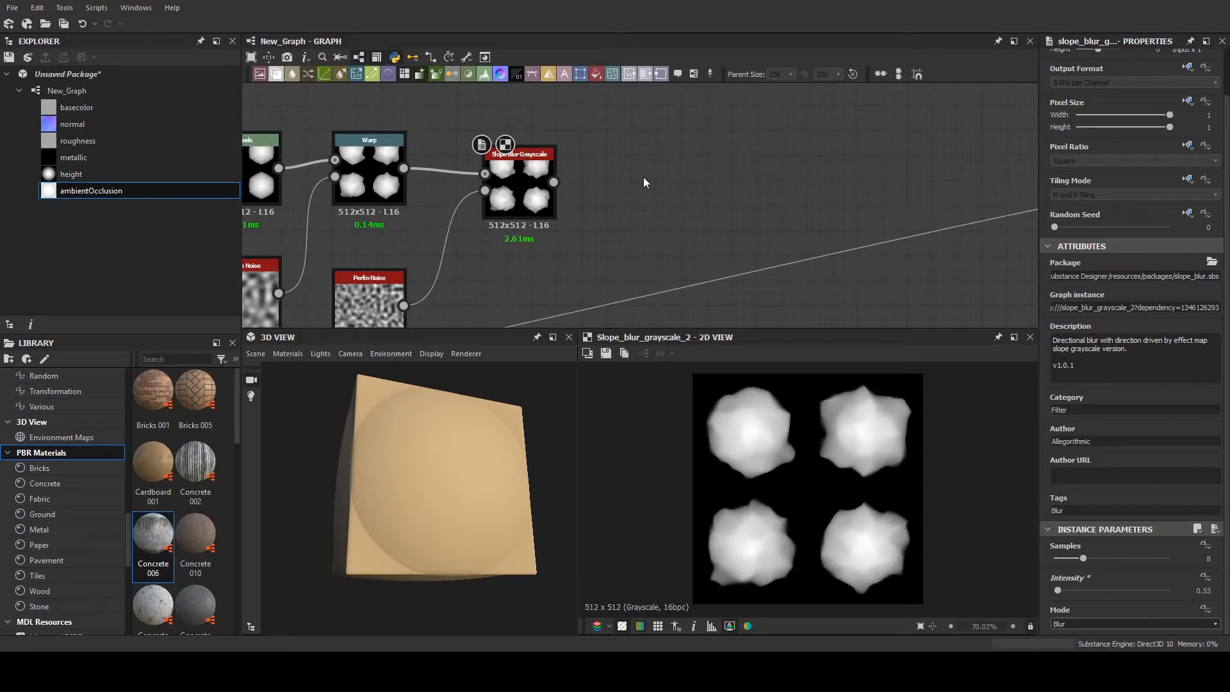
{"action": "key", "text": "d"}
{"action": "scroll", "coordinate": [647, 211], "scroll_direction": "down", "scroll_amount": 1}
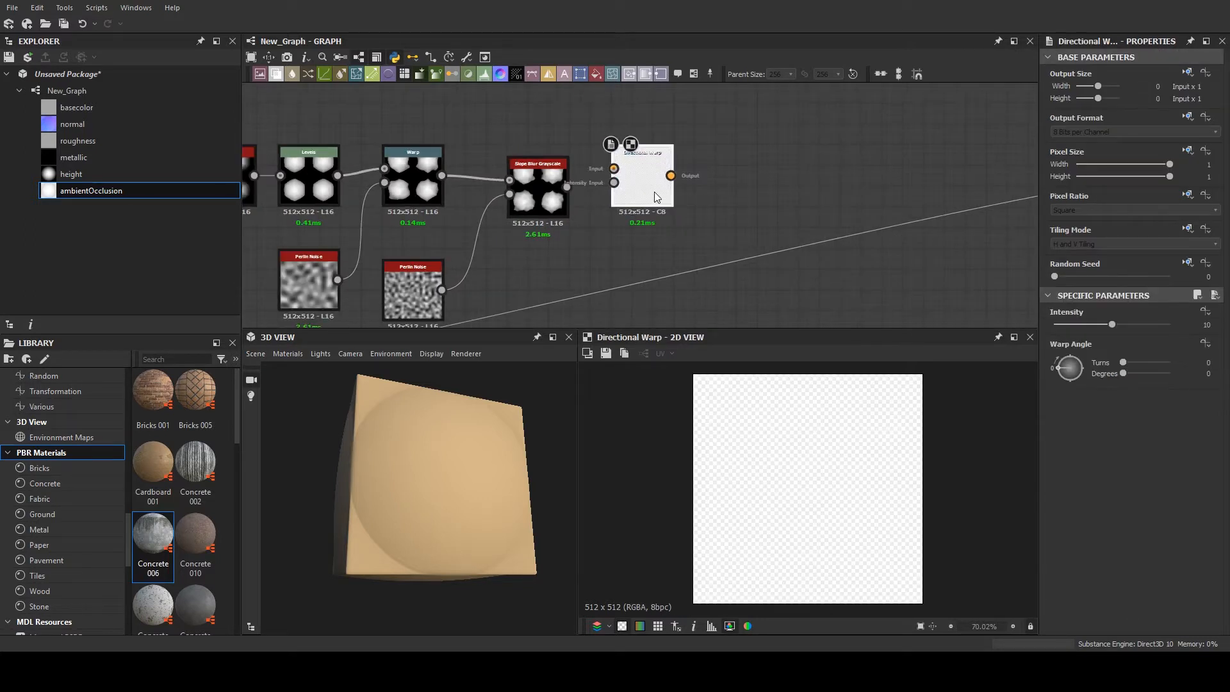
{"action": "left_click_drag", "start_coordinate": [652, 190], "coordinate": [613, 179]}
{"action": "middle_click_drag", "start_coordinate": [614, 180], "coordinate": [615, 168]}
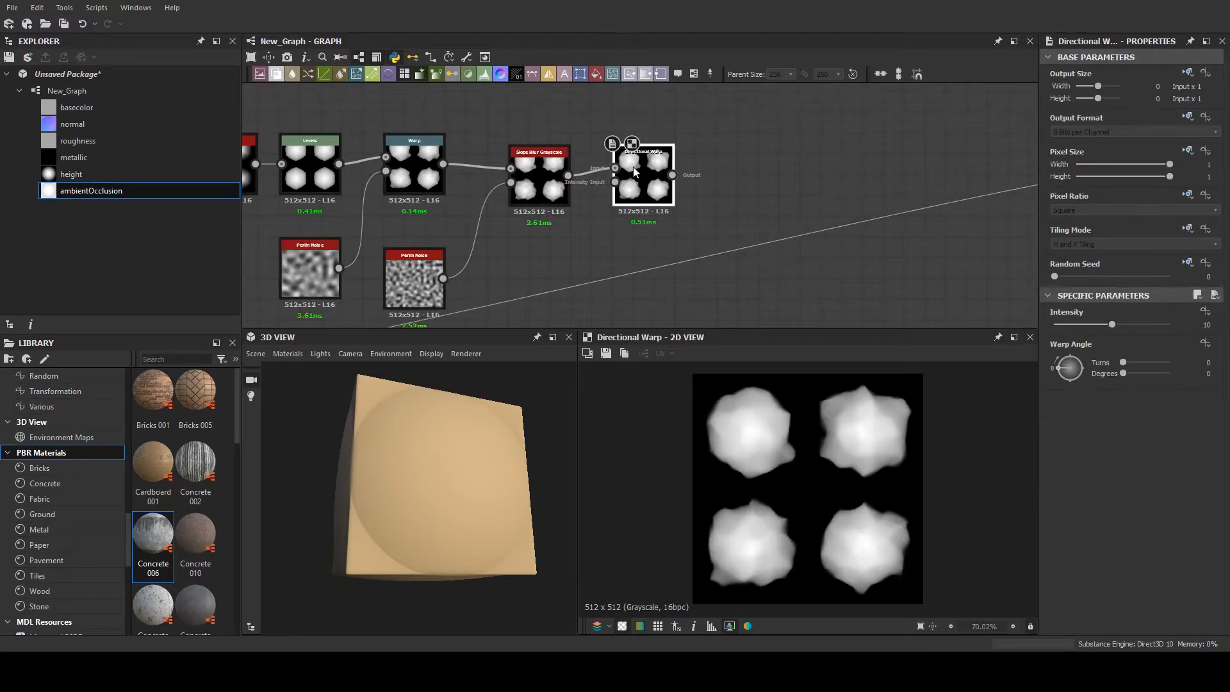
- Set the Directional Warp to intensity 6.41 and angle 44 degrees, and connect the coarser Perlin Noise node to its intensity input
{"action": "left_click", "coordinate": [1059, 363]}
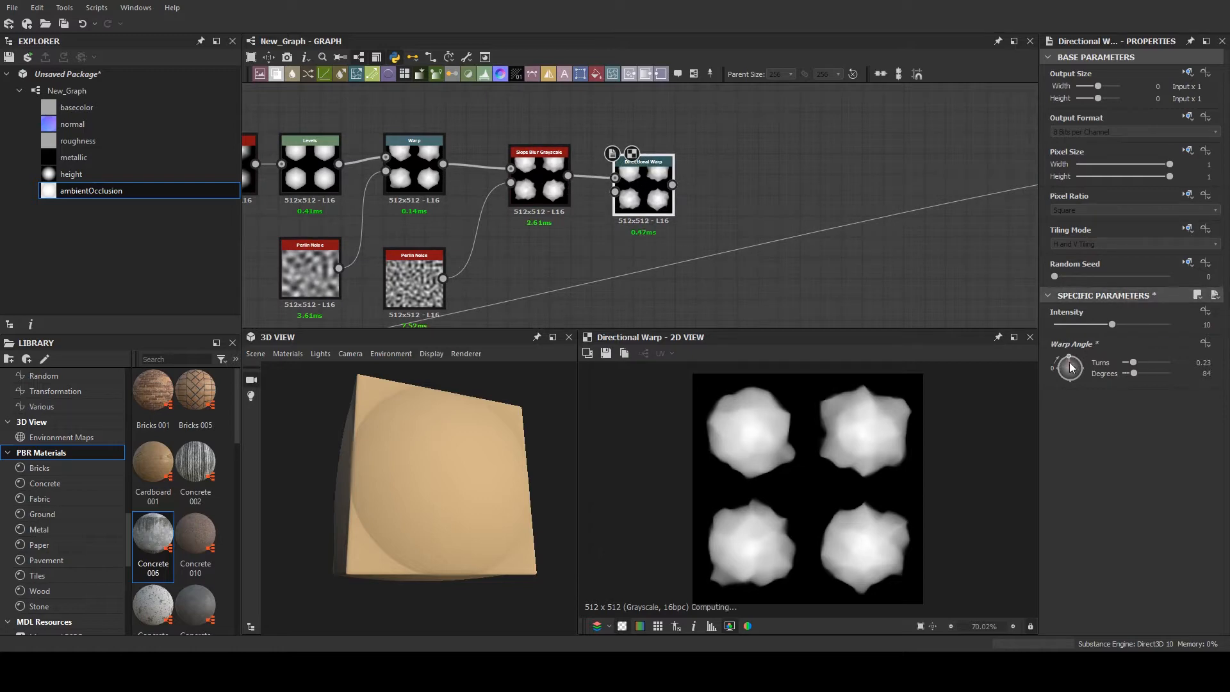
{"action": "left_click", "coordinate": [1102, 325]}
{"action": "middle_click_drag", "start_coordinate": [432, 260], "coordinate": [429, 214]}
{"action": "left_click_drag", "start_coordinate": [335, 216], "coordinate": [422, 301]}
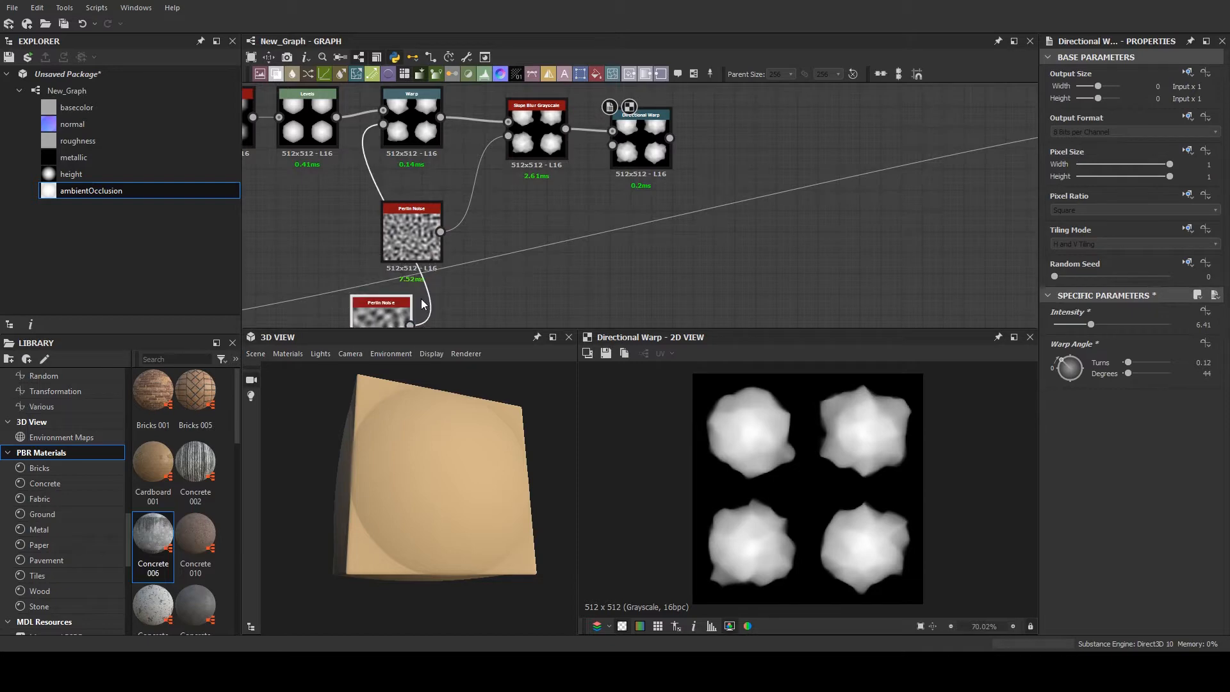
{"action": "scroll", "coordinate": [422, 304], "scroll_direction": "down", "scroll_amount": 3}
{"action": "left_click_drag", "start_coordinate": [545, 196], "coordinate": [548, 164]}
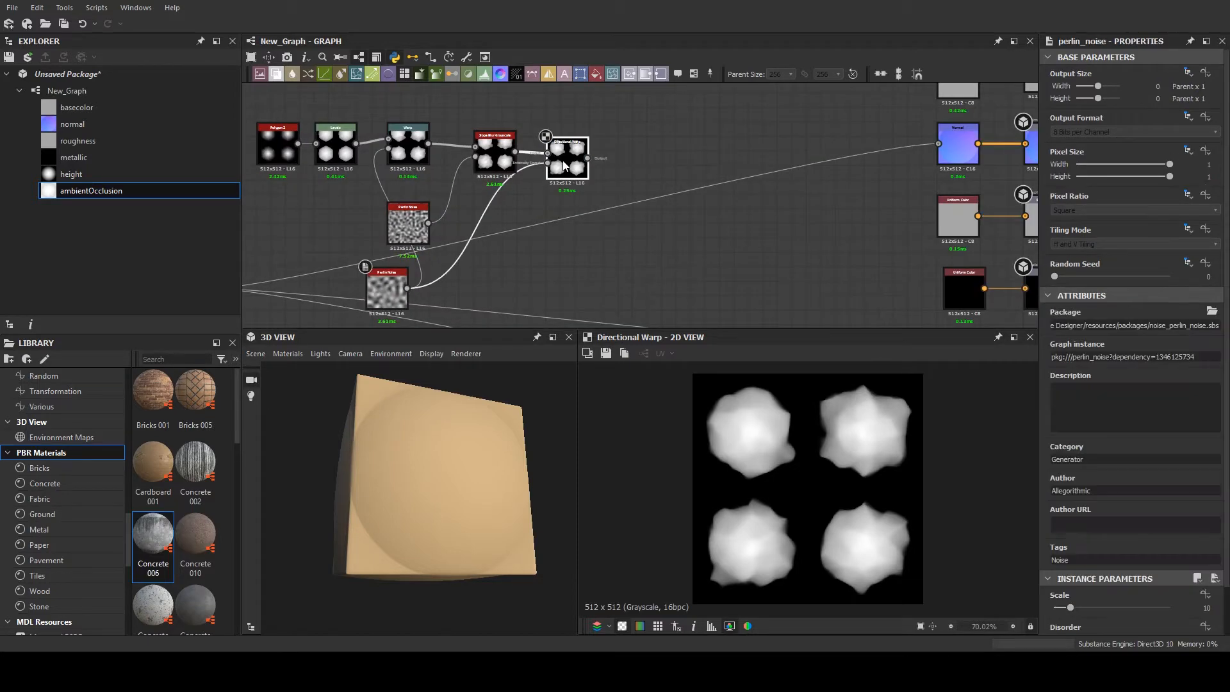
- Duplicate the Directional Warp, feed the copy from the first one, and set the copy's warp angle to 243 degrees
{"action": "key", "text": "ctrl+d"}
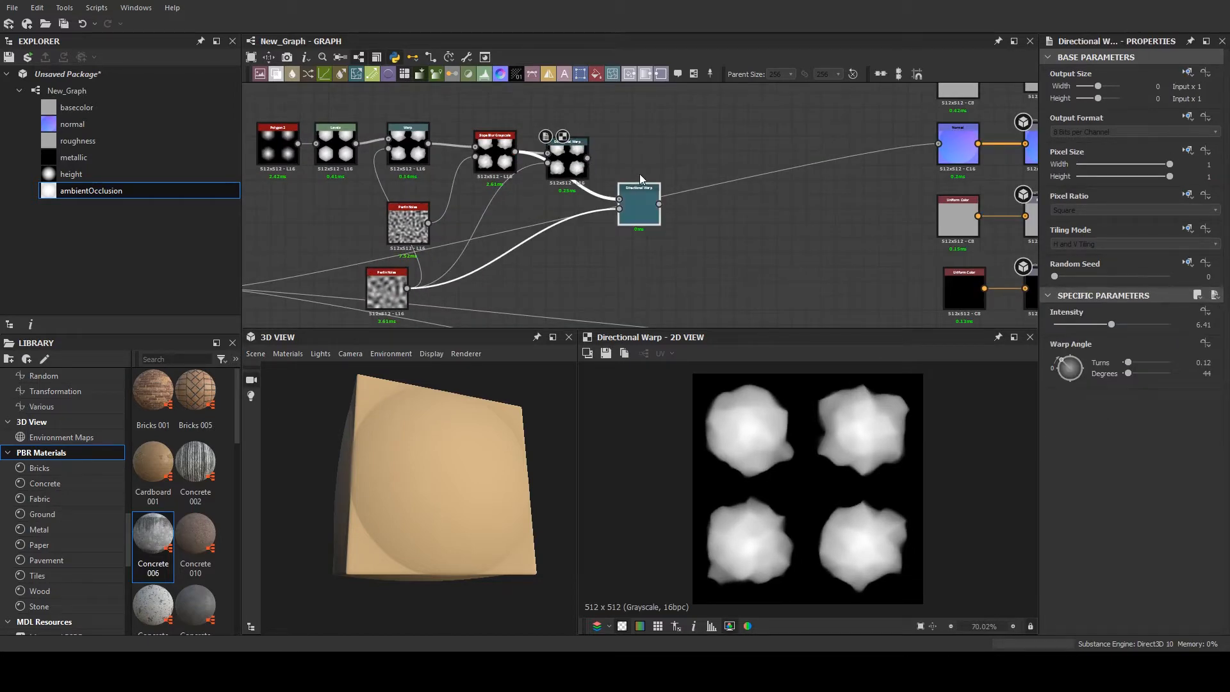
{"action": "left_click_drag", "start_coordinate": [639, 191], "coordinate": [616, 165]}
{"action": "left_click_drag", "start_coordinate": [621, 165], "coordinate": [641, 172]}
{"action": "double_click", "coordinate": [641, 171]}
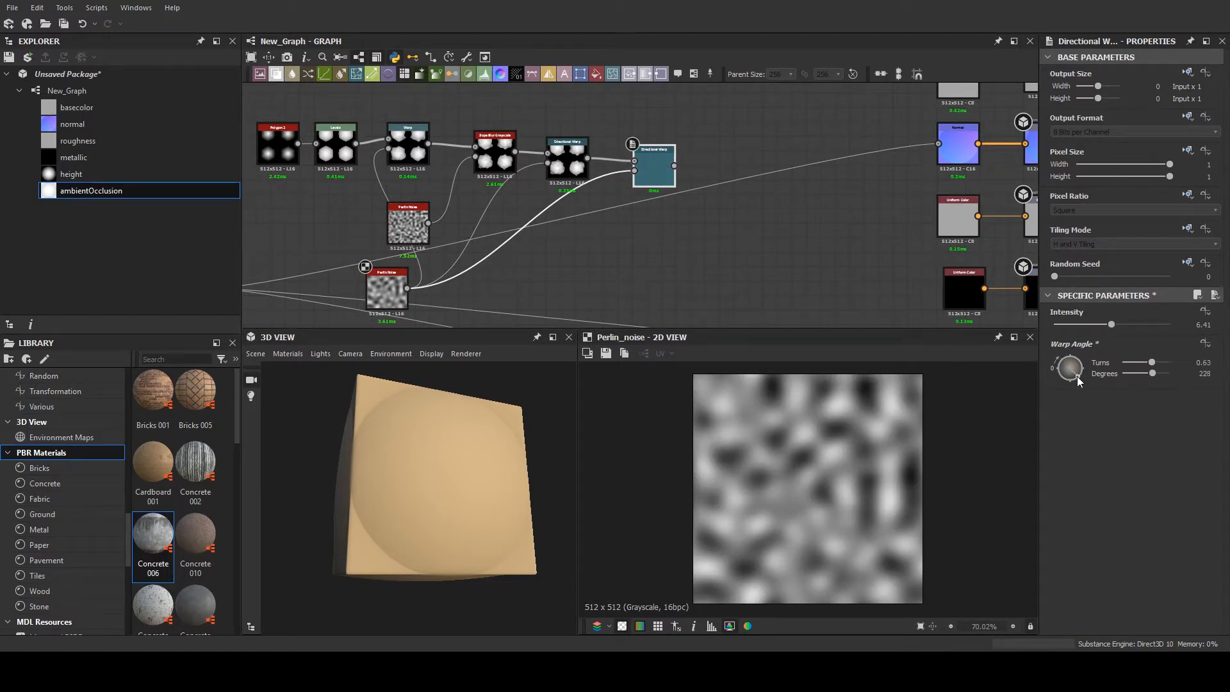
- Transfer the Shape node's output connections to the second Directional Warp so it drives normal, height and ambient occlusion
{"action": "scroll", "coordinate": [598, 229], "scroll_direction": "down", "scroll_amount": 5}
{"action": "left_click_drag", "start_coordinate": [441, 133], "coordinate": [603, 259]}
{"action": "scroll", "coordinate": [628, 220], "scroll_direction": "up", "scroll_amount": 2}
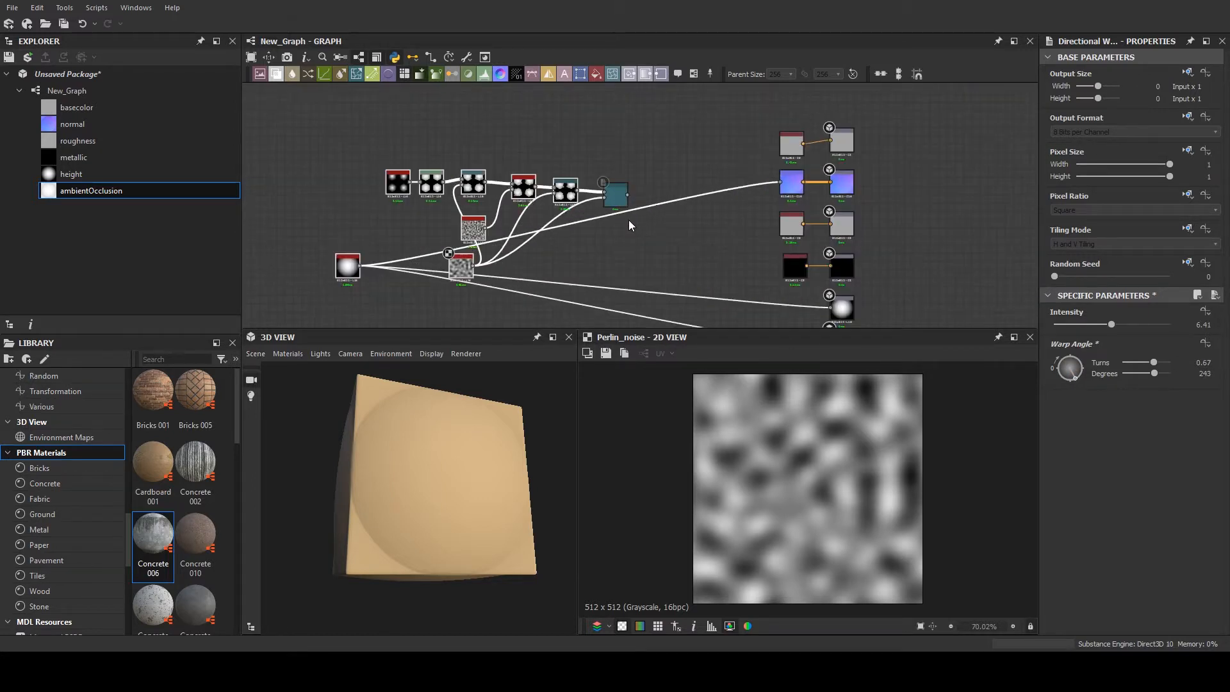
{"action": "left_click", "coordinate": [670, 156]}
{"action": "scroll", "coordinate": [358, 245], "scroll_direction": "up", "scroll_amount": 1}
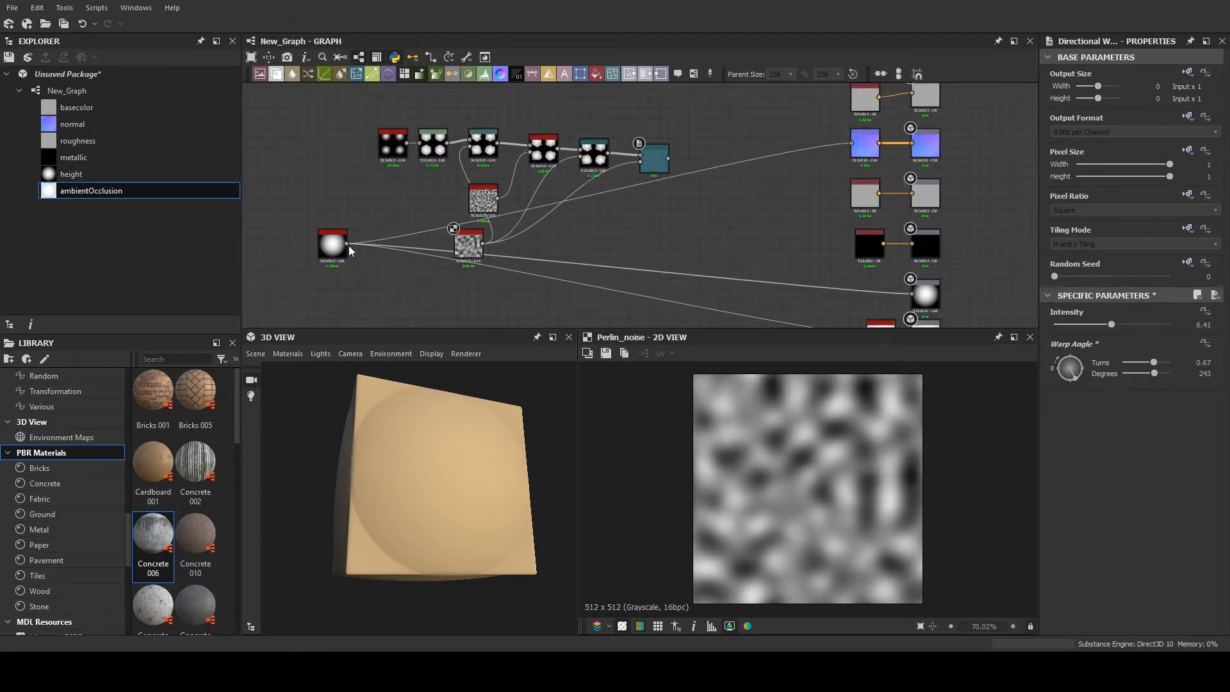
{"action": "left_click_drag", "start_coordinate": [348, 245], "coordinate": [667, 156], "text": "shift"}
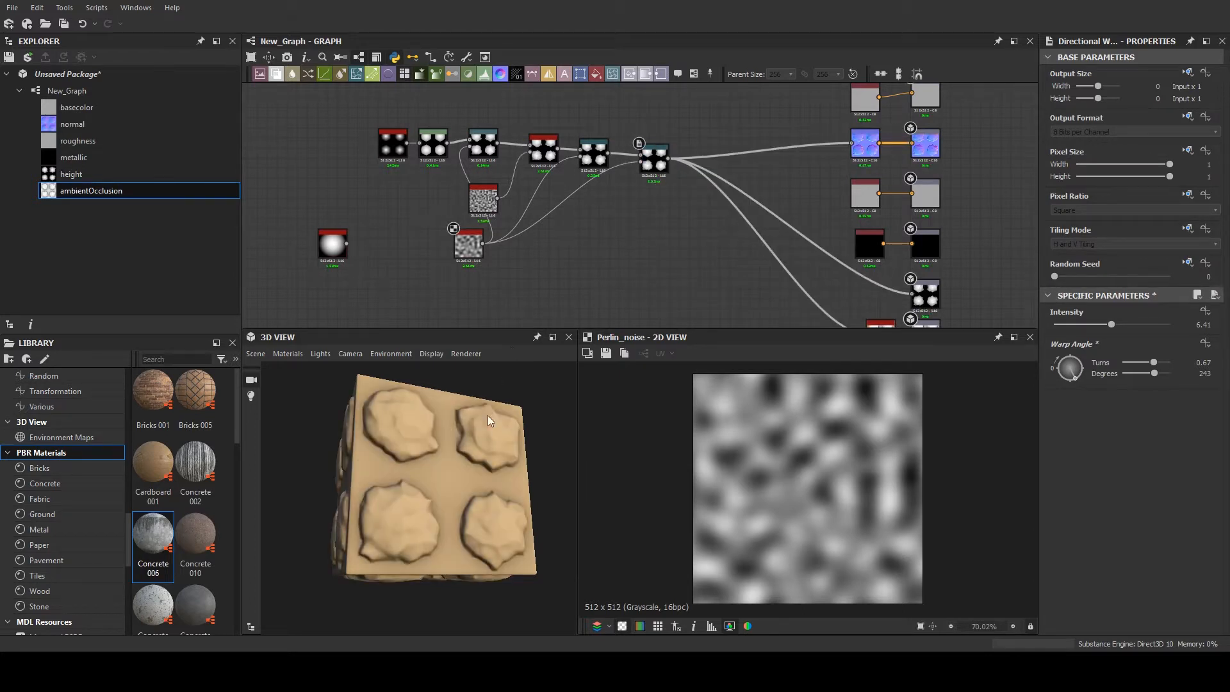
- Delete the disconnected Shape node from the graph
{"action": "scroll", "coordinate": [489, 421], "scroll_direction": "down", "scroll_amount": 1}
{"action": "scroll", "coordinate": [512, 249], "scroll_direction": "down", "scroll_amount": 1}
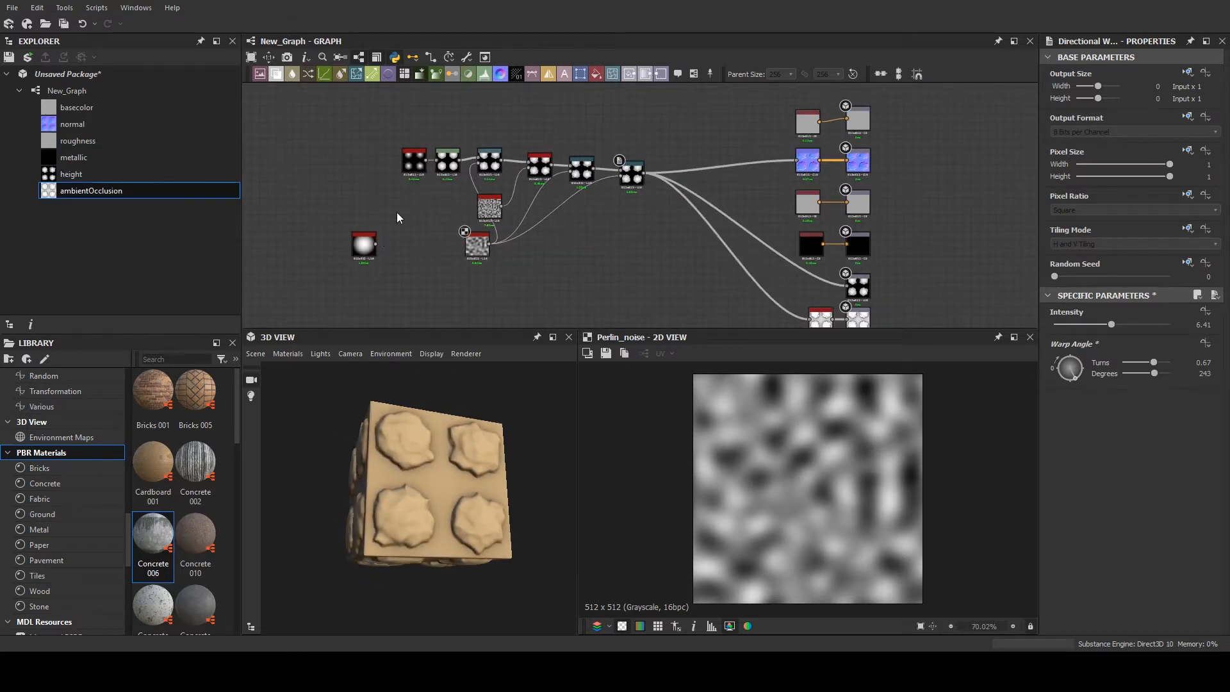
{"action": "left_click_drag", "start_coordinate": [324, 264], "coordinate": [326, 264]}
{"action": "key", "text": "Delete"}
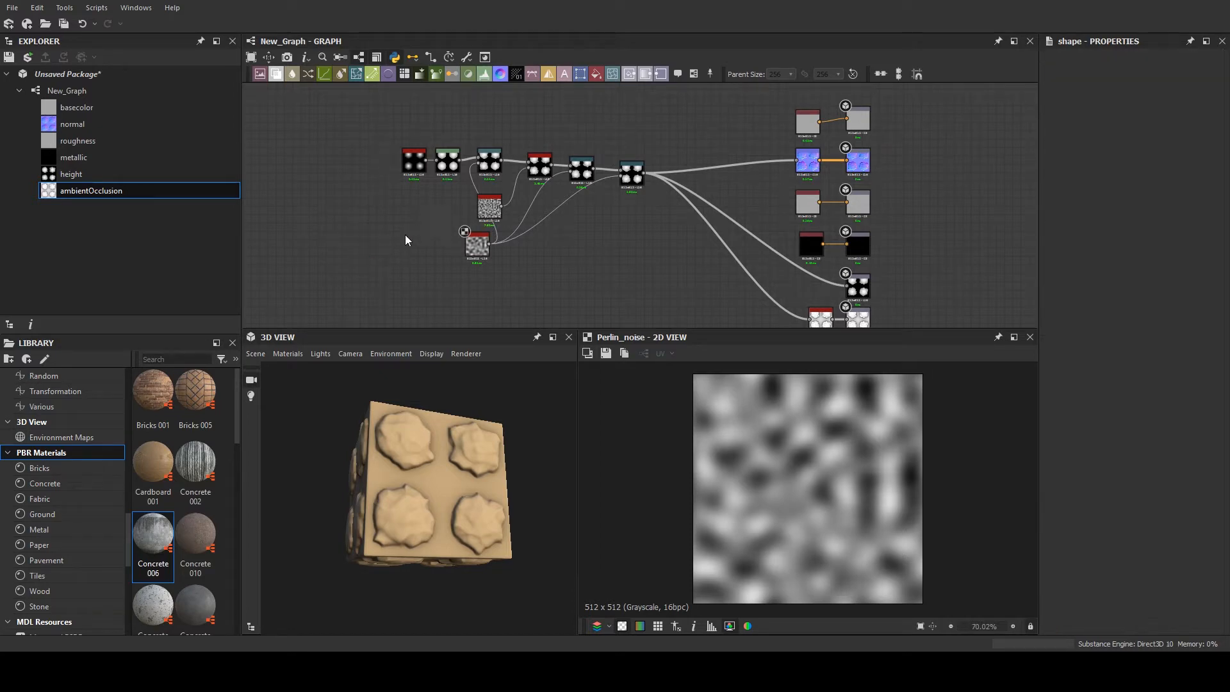
- Move the whole polygon, noise and warp node chain further away from the material output nodes
{"action": "left_click_drag", "start_coordinate": [376, 102], "coordinate": [658, 275]}
{"action": "left_click_drag", "start_coordinate": [635, 171], "coordinate": [338, 191]}
{"action": "middle_click_drag", "start_coordinate": [389, 161], "coordinate": [608, 162]}
{"action": "scroll", "coordinate": [566, 169], "scroll_direction": "up", "scroll_amount": 3}
{"action": "scroll", "coordinate": [568, 169], "scroll_direction": "down", "scroll_amount": 2}
{"action": "left_click_drag", "start_coordinate": [566, 189], "coordinate": [550, 181]}
{"action": "left_click", "coordinate": [564, 165]}
{"action": "middle_click_drag", "start_coordinate": [582, 166], "coordinate": [494, 180]}
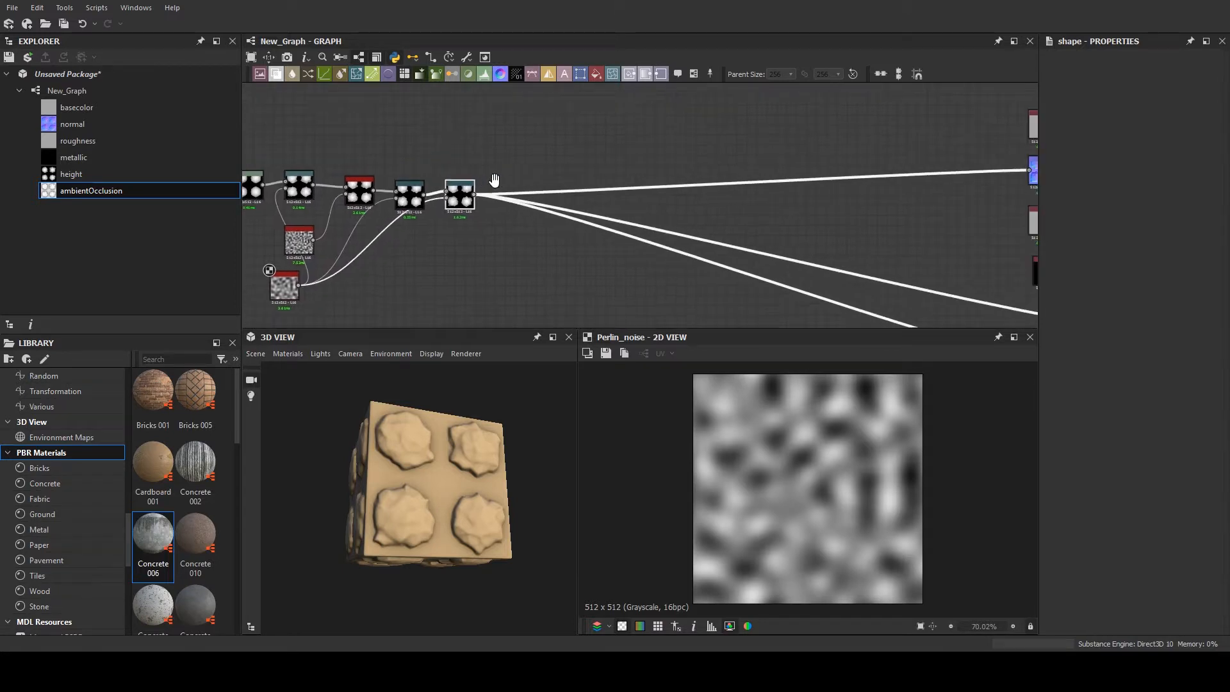
- Add a Crop Grayscale node fed by the second Directional Warp, followed by a Levels node on its output
{"action": "left_click", "coordinate": [518, 167]}
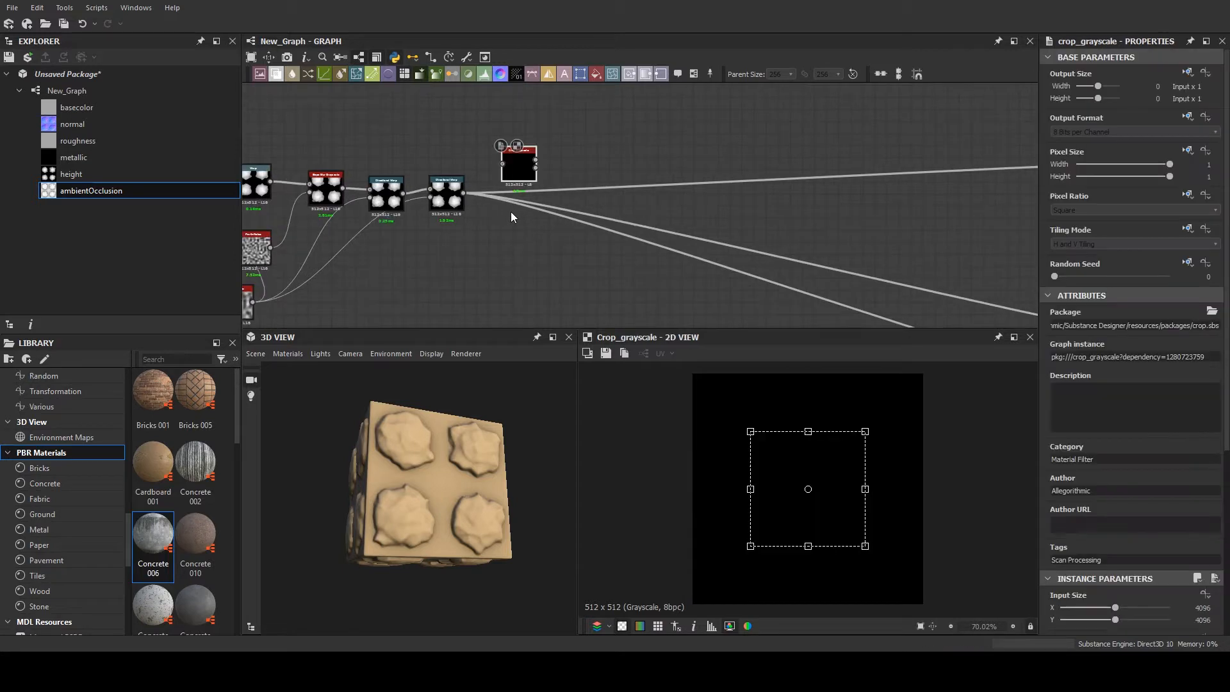
{"action": "scroll", "coordinate": [510, 211], "scroll_direction": "up", "scroll_amount": 3}
{"action": "middle_click_drag", "start_coordinate": [618, 124], "coordinate": [551, 140]}
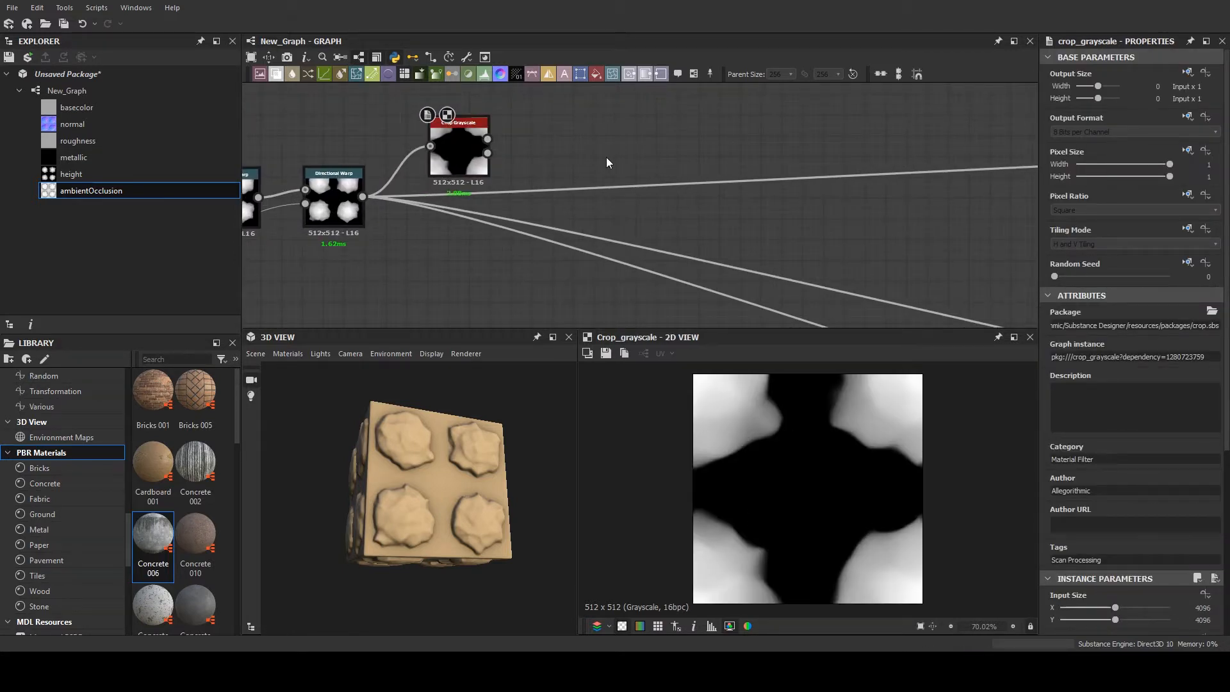
{"action": "left_click", "coordinate": [484, 73]}
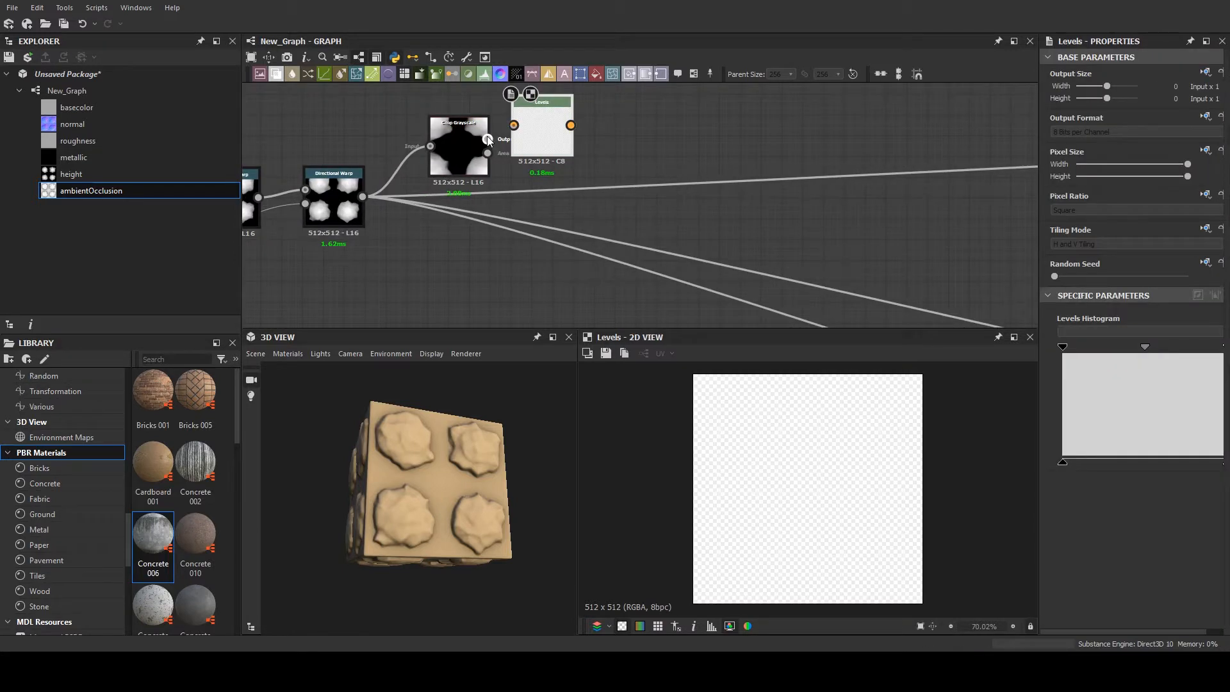
- Shrink and position the Crop Grayscale frame so that only one of the four warped polygon shapes is isolated
{"action": "left_click", "coordinate": [441, 154]}
{"action": "left_click_drag", "start_coordinate": [819, 475], "coordinate": [769, 425]}
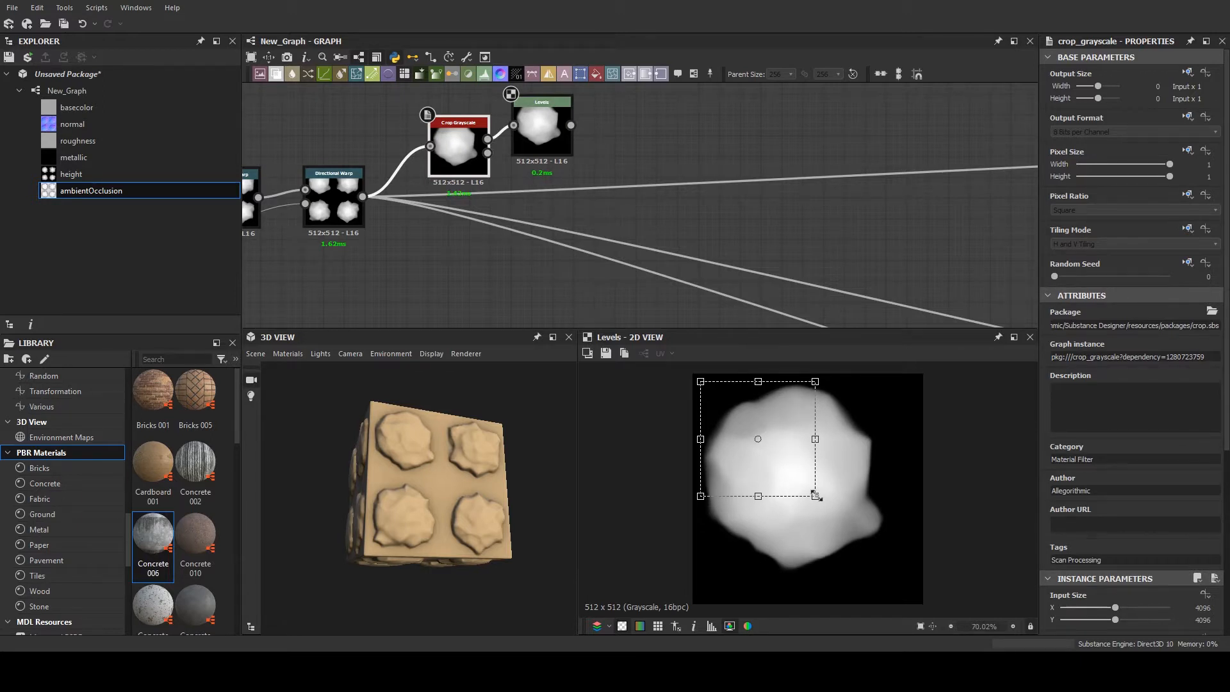
{"action": "left_click_drag", "start_coordinate": [814, 496], "coordinate": [848, 529]}
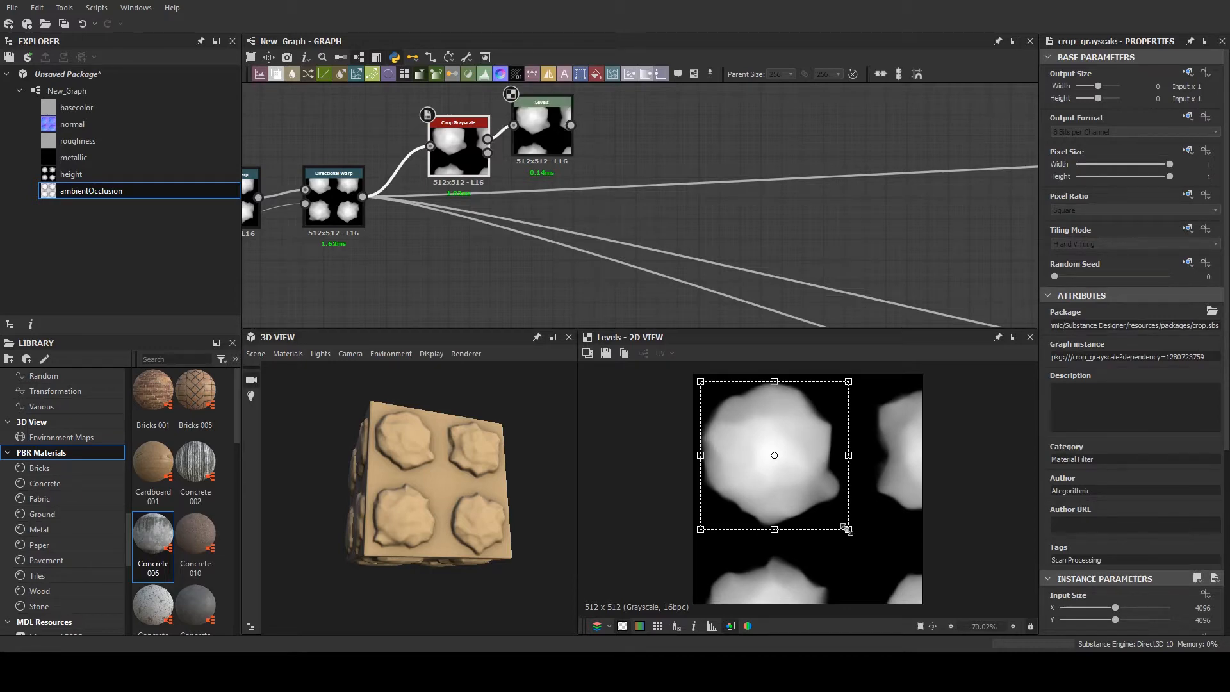
{"action": "left_click_drag", "start_coordinate": [846, 529], "coordinate": [798, 476]}
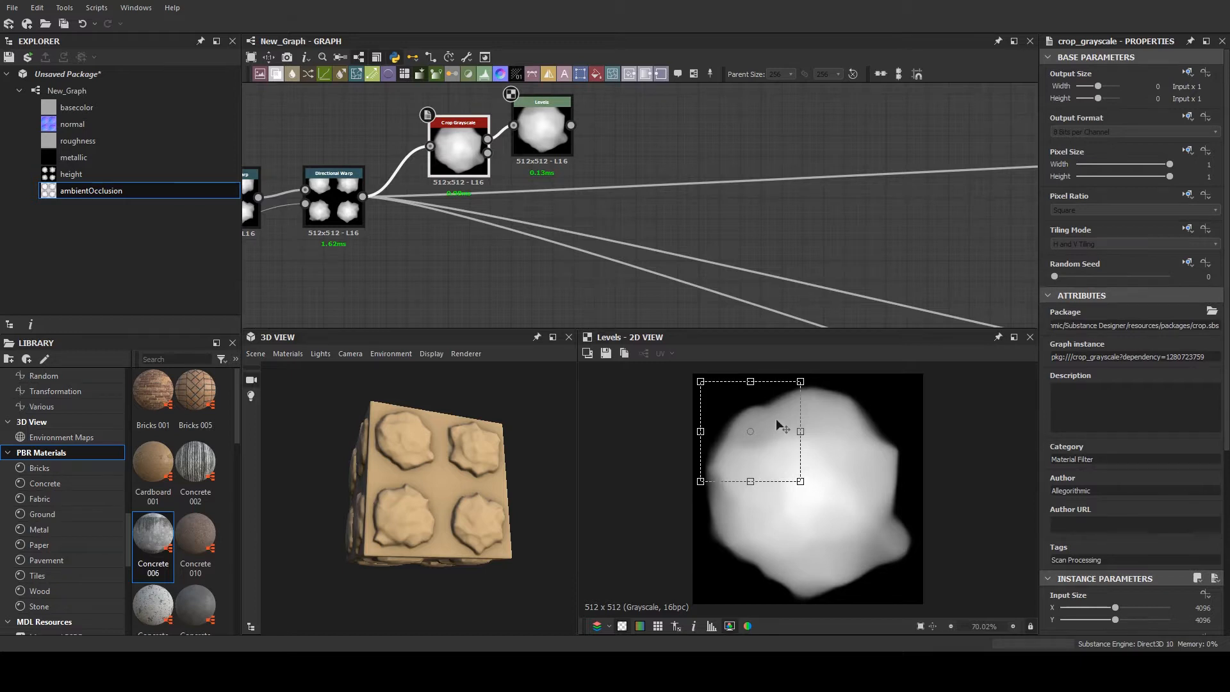
{"action": "left_click_drag", "start_coordinate": [777, 420], "coordinate": [777, 424]}
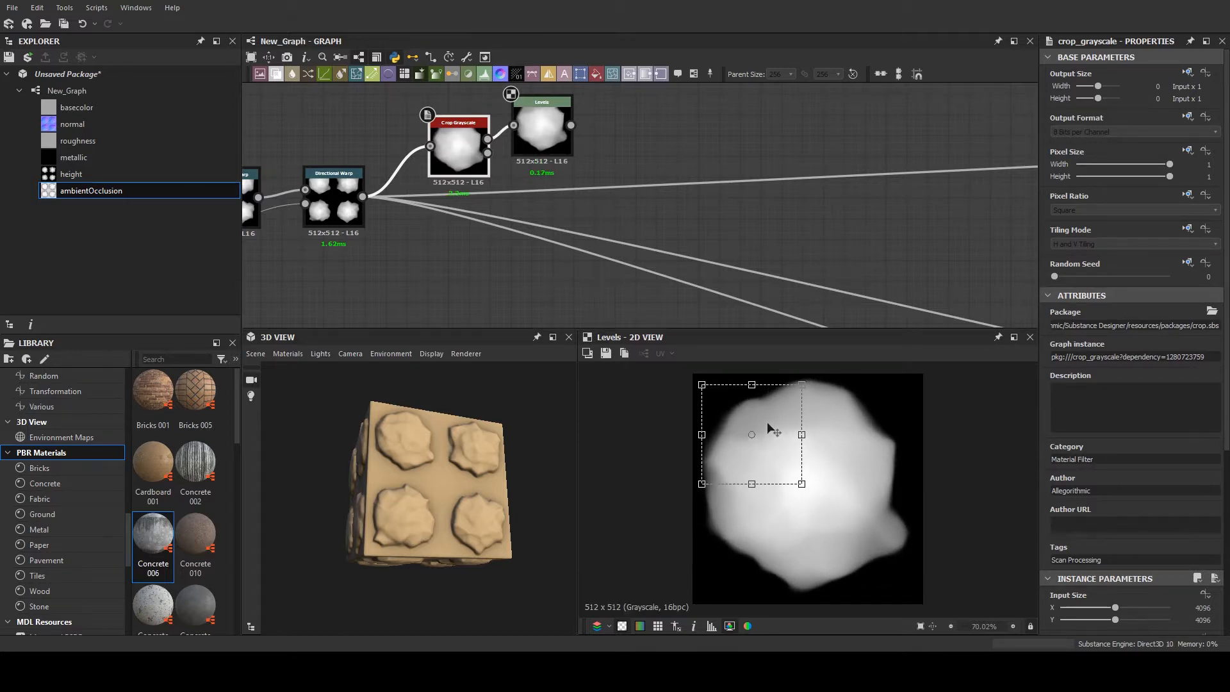
- Delete the Levels node attached to the Crop Grayscale output
{"action": "left_click_drag", "start_coordinate": [550, 133], "coordinate": [546, 102]}
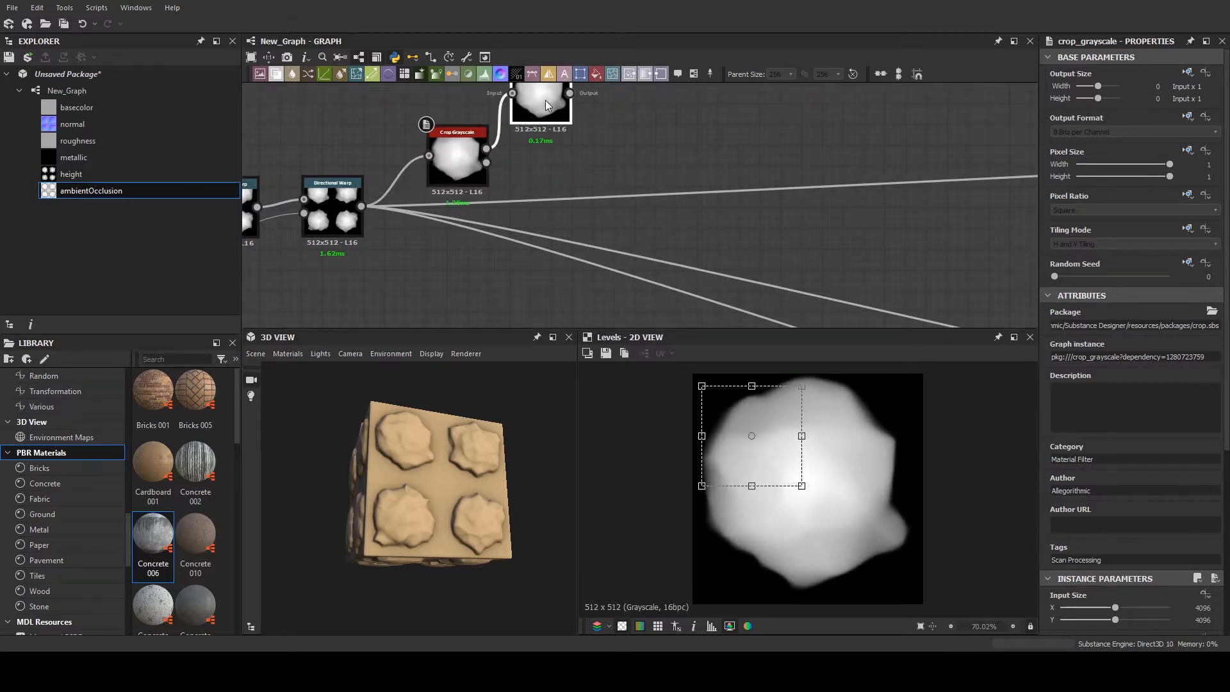
{"action": "key", "text": "Delete"}
{"action": "middle_click_drag", "start_coordinate": [424, 109], "coordinate": [493, 155]}
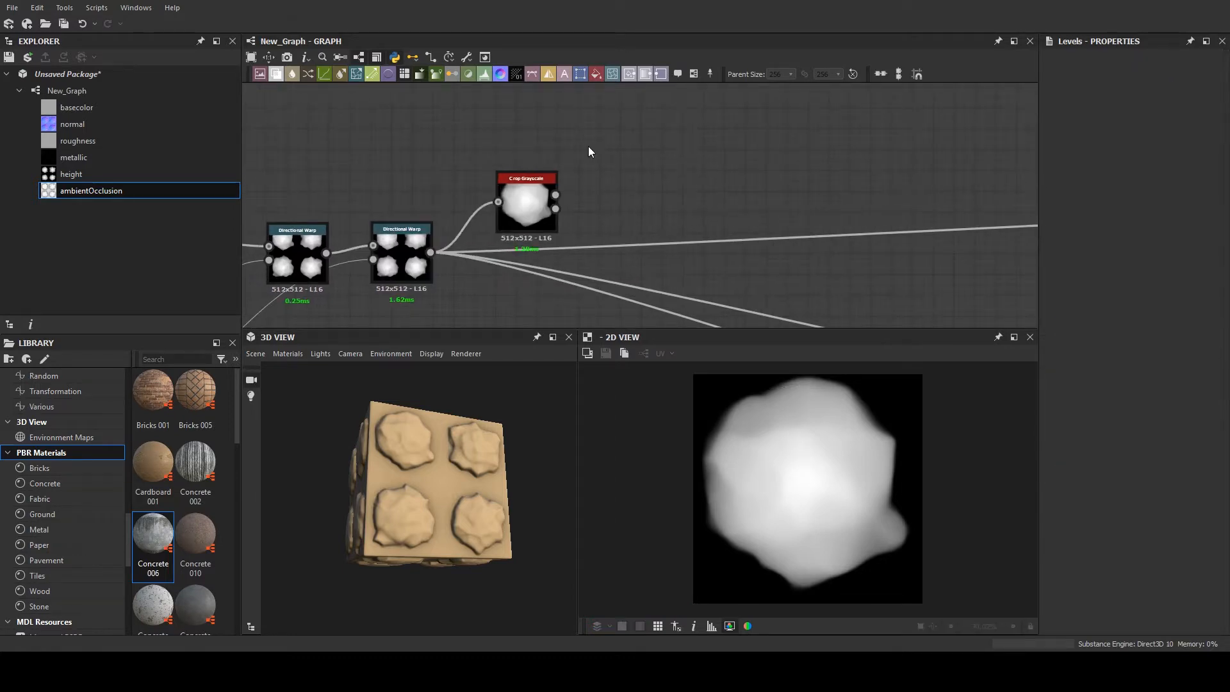
- Add a Tile Sampler node to the graph beside the Crop Grayscale node
{"action": "middle_click_drag", "start_coordinate": [581, 151], "coordinate": [519, 142]}
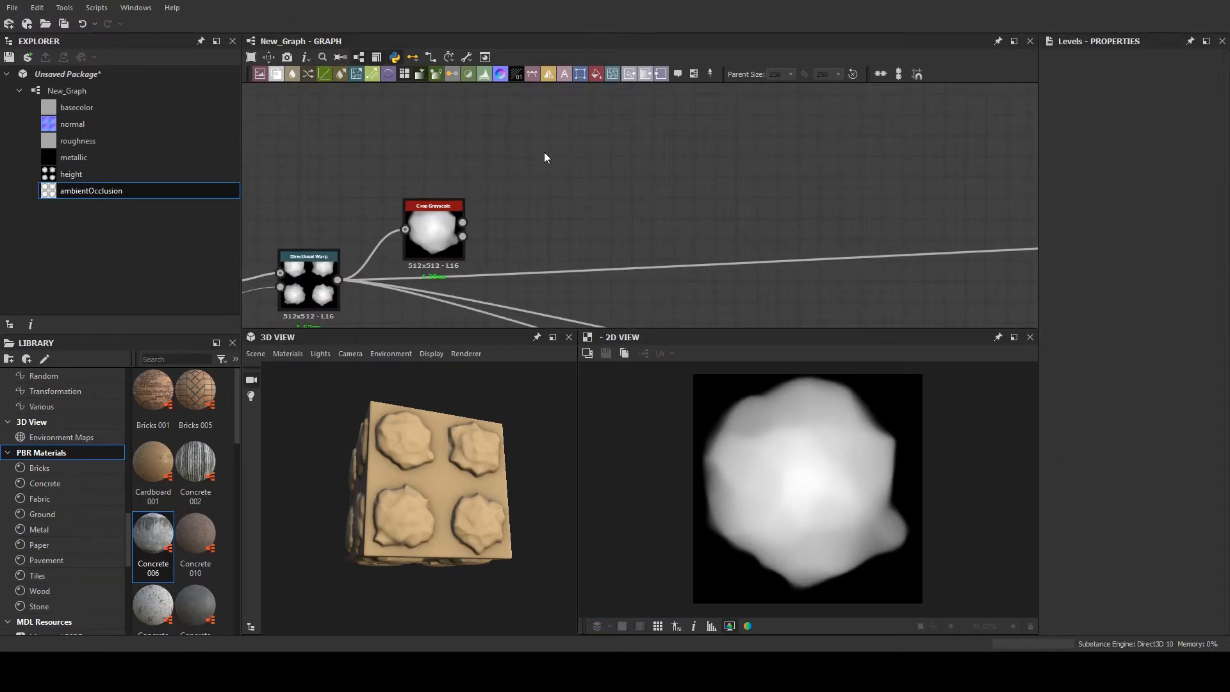
{"action": "left_click", "coordinate": [543, 153]}
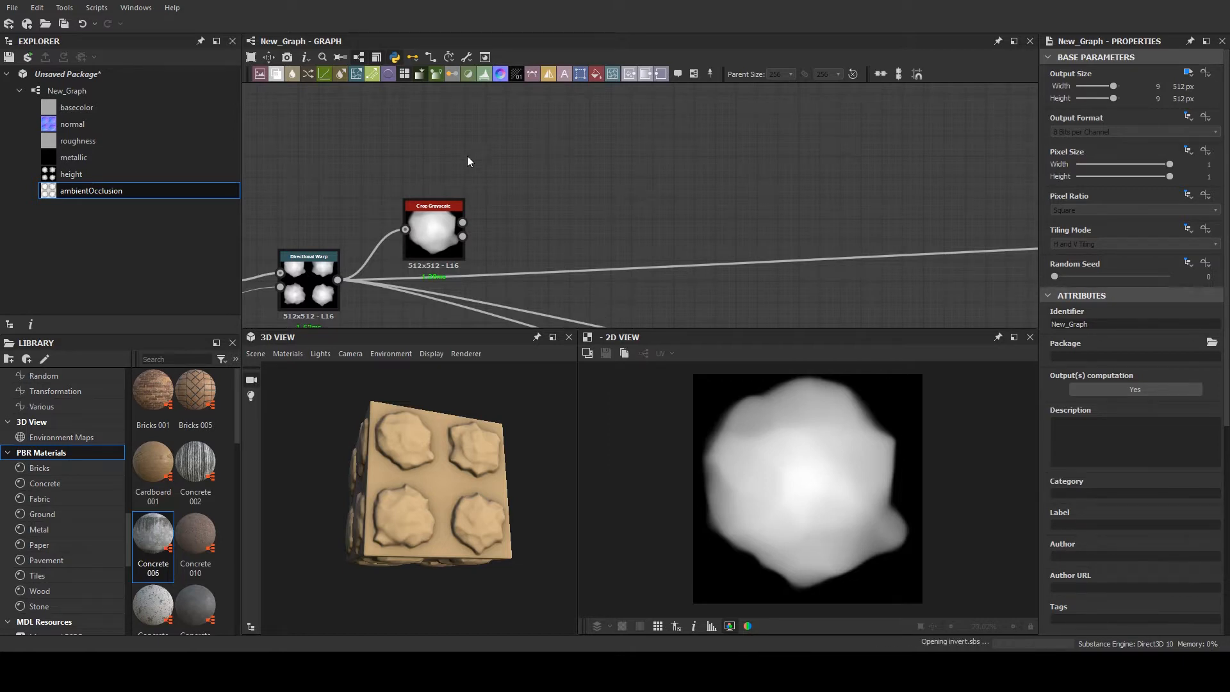
{"action": "scroll", "coordinate": [477, 164], "scroll_direction": "down", "scroll_amount": 1}
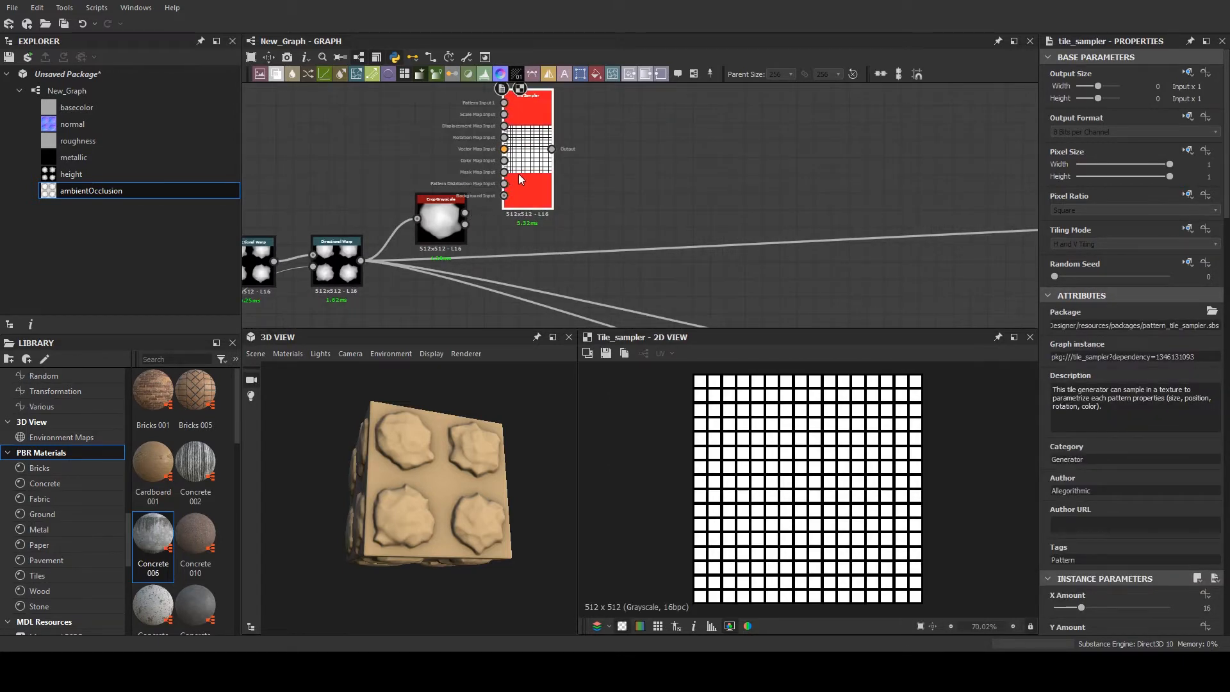
{"action": "scroll", "coordinate": [518, 173], "scroll_direction": "down", "scroll_amount": 4}
- Transfer the material output connections from the second Directional Warp to the Tile Sampler, keeping the warp linked to Crop Grayscale
{"action": "middle_click_drag", "start_coordinate": [561, 162], "coordinate": [460, 166]}
{"action": "scroll", "coordinate": [394, 141], "scroll_direction": "up", "scroll_amount": 3}
{"action": "scroll", "coordinate": [471, 147], "scroll_direction": "down", "scroll_amount": 4}
{"action": "scroll", "coordinate": [331, 210], "scroll_direction": "up", "scroll_amount": 3}
{"action": "left_click_drag", "start_coordinate": [343, 216], "coordinate": [476, 140], "text": "shift"}
{"action": "scroll", "coordinate": [474, 144], "scroll_direction": "up", "scroll_amount": 2}
{"action": "scroll", "coordinate": [417, 181], "scroll_direction": "down", "scroll_amount": 1}
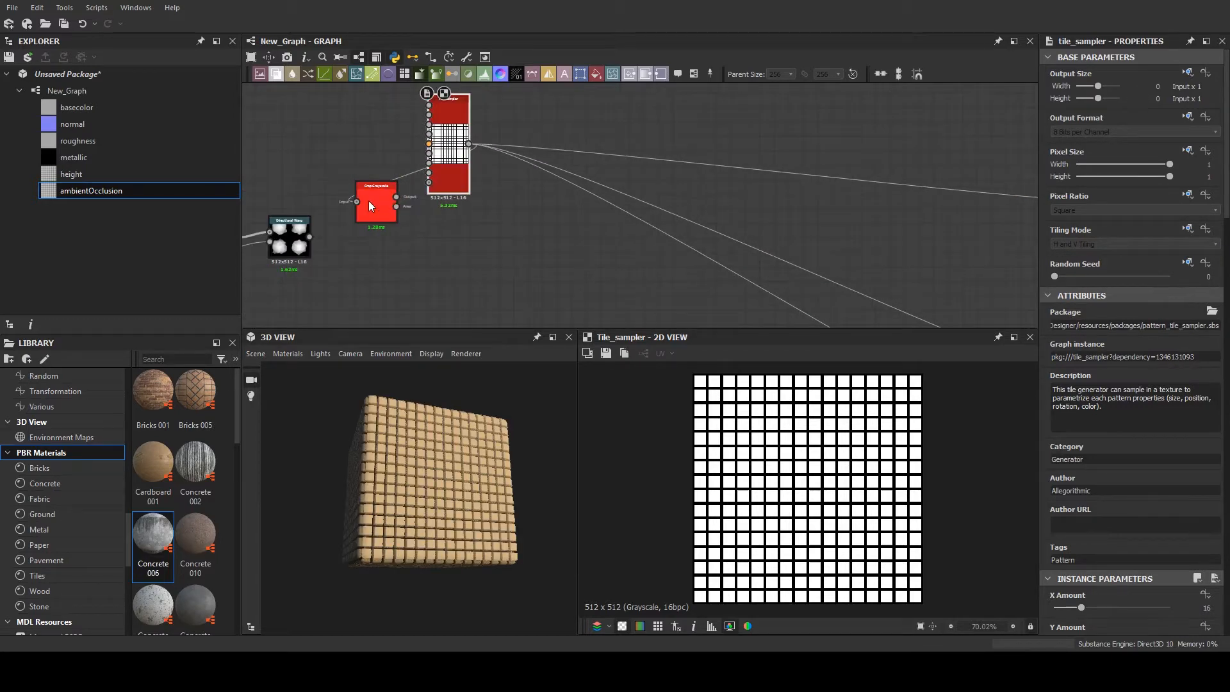
{"action": "scroll", "coordinate": [406, 183], "scroll_direction": "up", "scroll_amount": 2}
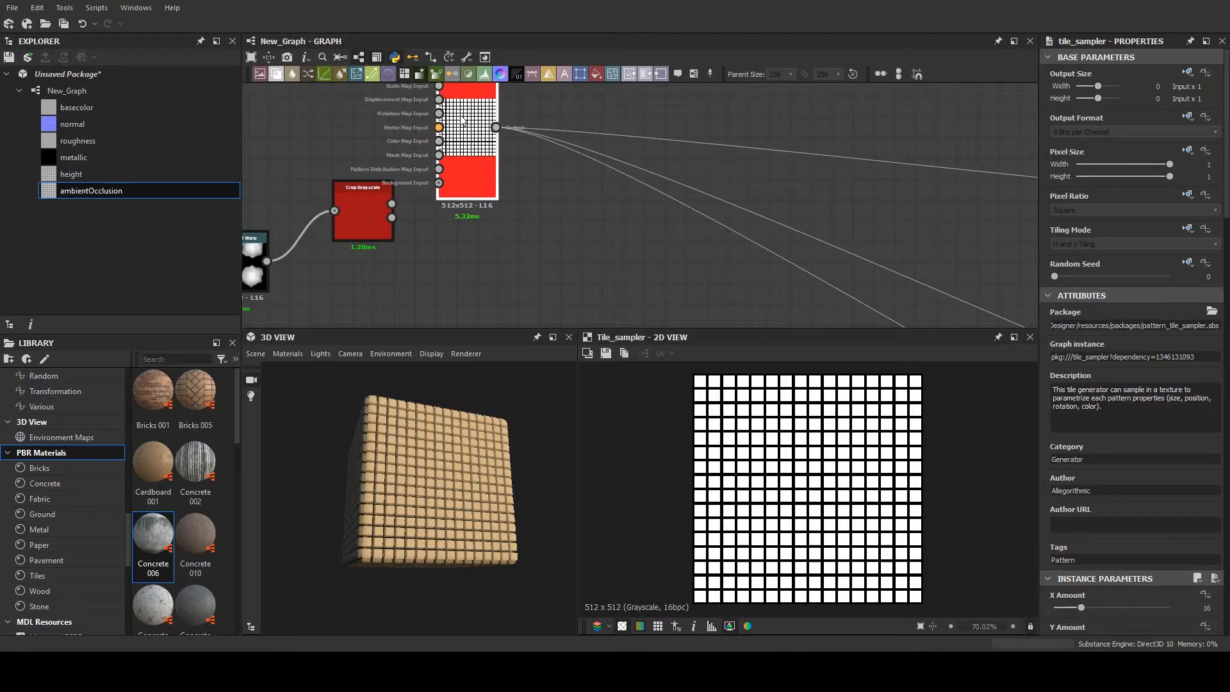
- Connect the Crop Grayscale output to the Tile Sampler's Pattern Input 1 and set its Pattern to Pattern Input
{"action": "middle_click_drag", "start_coordinate": [404, 173], "coordinate": [401, 200]}
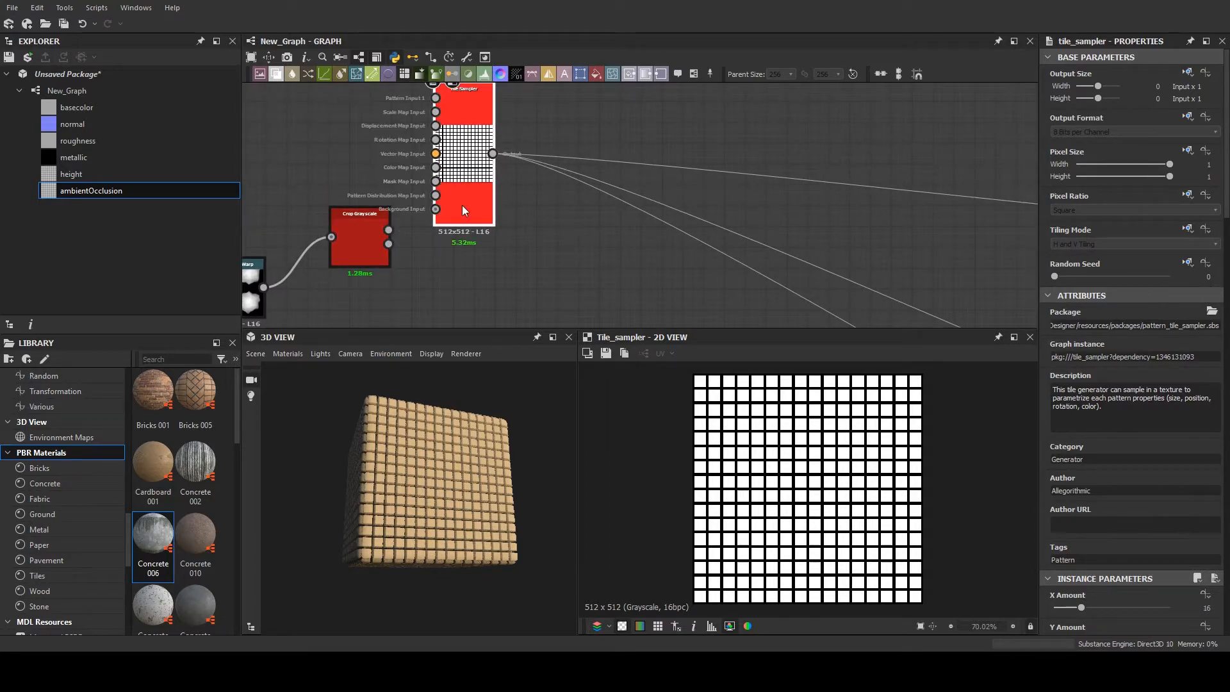
{"action": "scroll", "coordinate": [432, 475], "scroll_direction": "up", "scroll_amount": 2}
{"action": "scroll", "coordinate": [431, 475], "scroll_direction": "up", "scroll_amount": 2}
{"action": "middle_click_drag", "start_coordinate": [414, 236], "coordinate": [411, 247]}
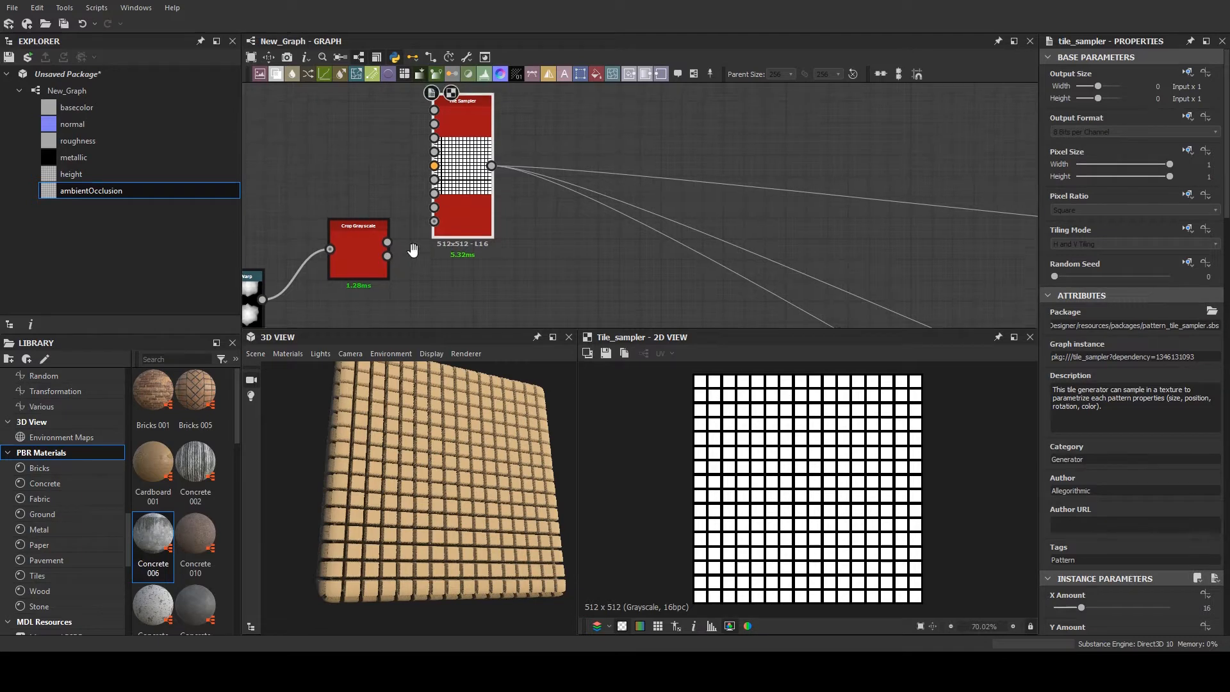
{"action": "left_click_drag", "start_coordinate": [435, 112], "coordinate": [434, 110]}
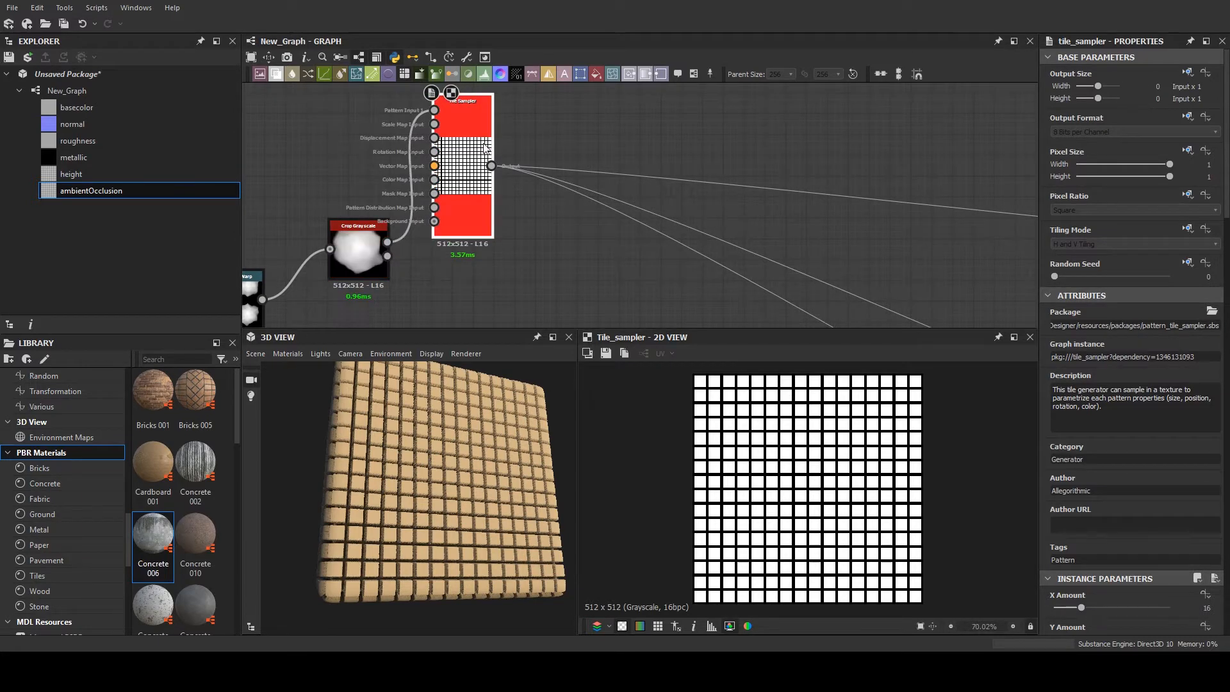
{"action": "scroll", "coordinate": [1185, 539], "scroll_direction": "down", "scroll_amount": 4}
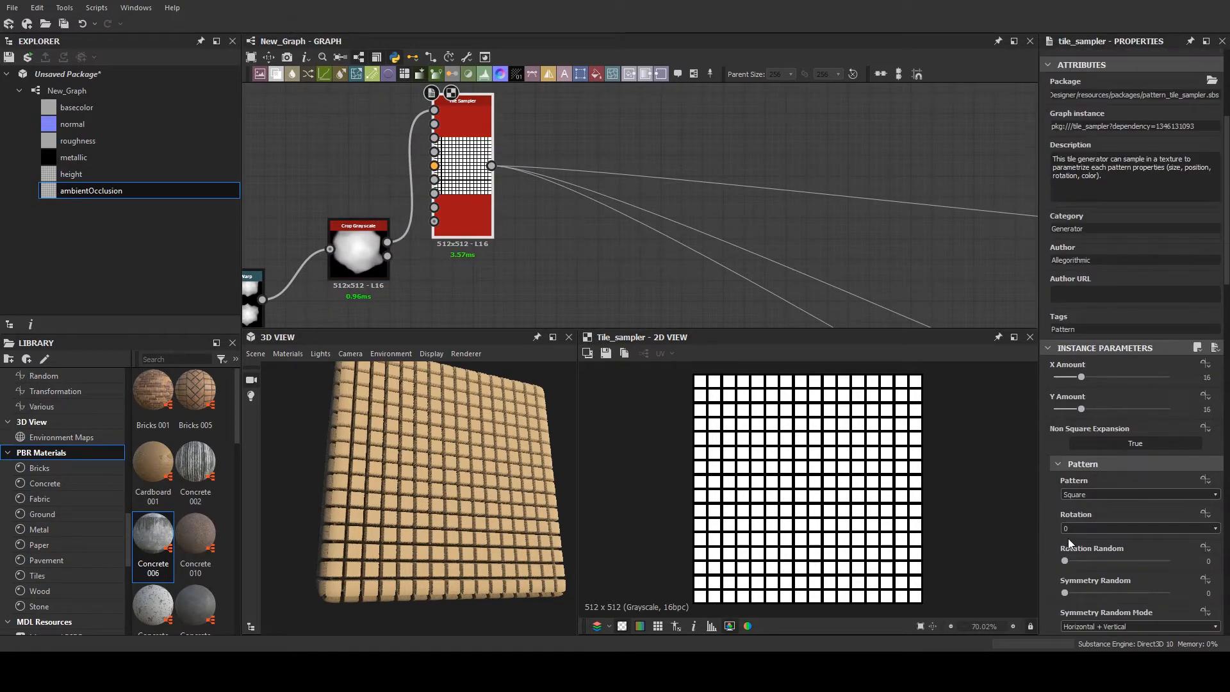
{"action": "left_click", "coordinate": [1084, 495]}
{"action": "left_click", "coordinate": [1085, 504]}
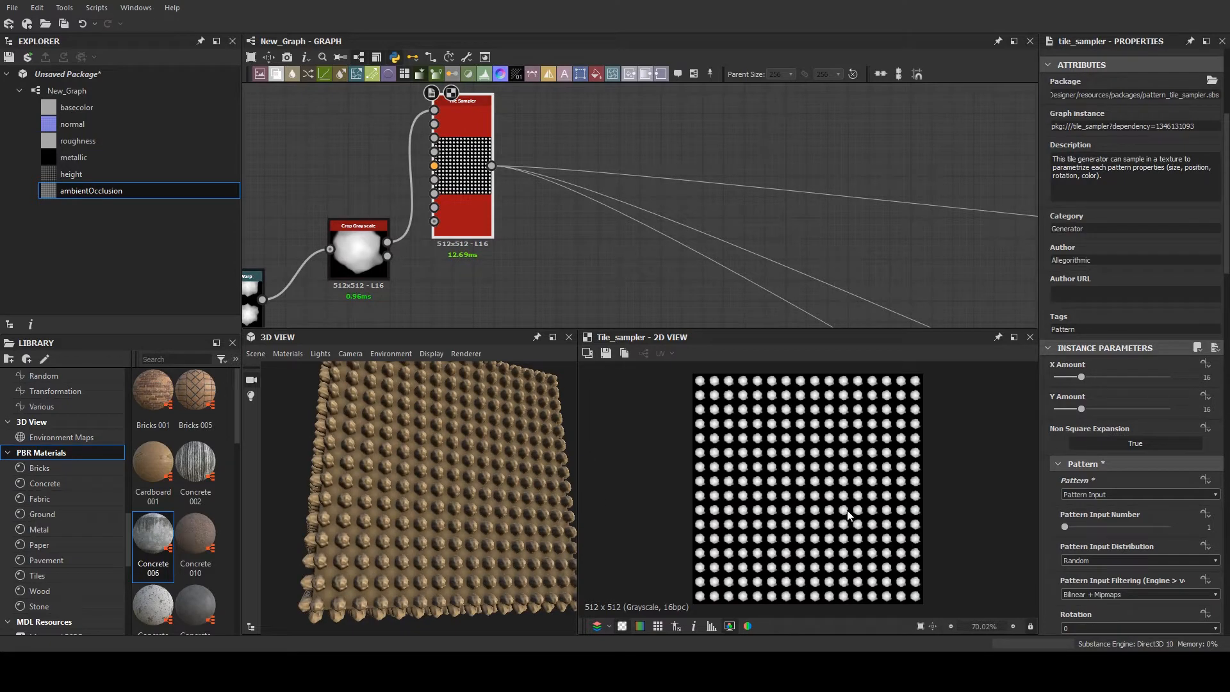
- Set the Tile Sampler's X Amount to 6 and Y Amount to 4
{"action": "left_click_drag", "start_coordinate": [1078, 377], "coordinate": [1063, 412]}
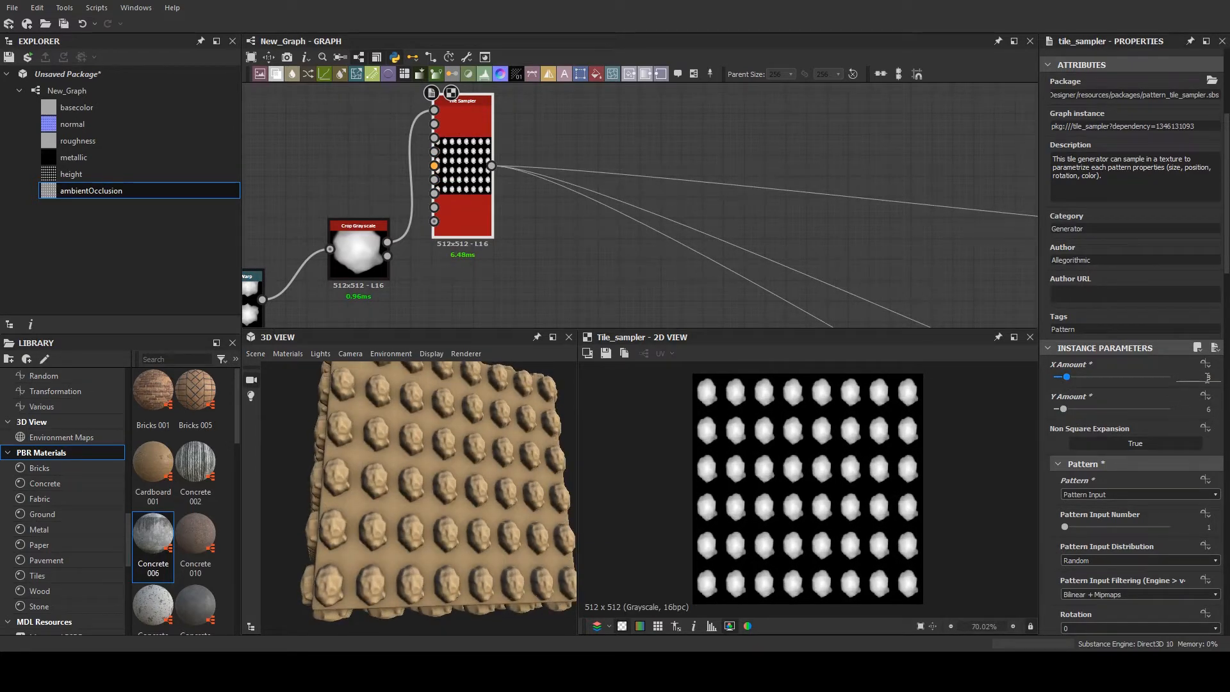
{"action": "type", "text": "6"}
{"action": "key", "text": "Return"}
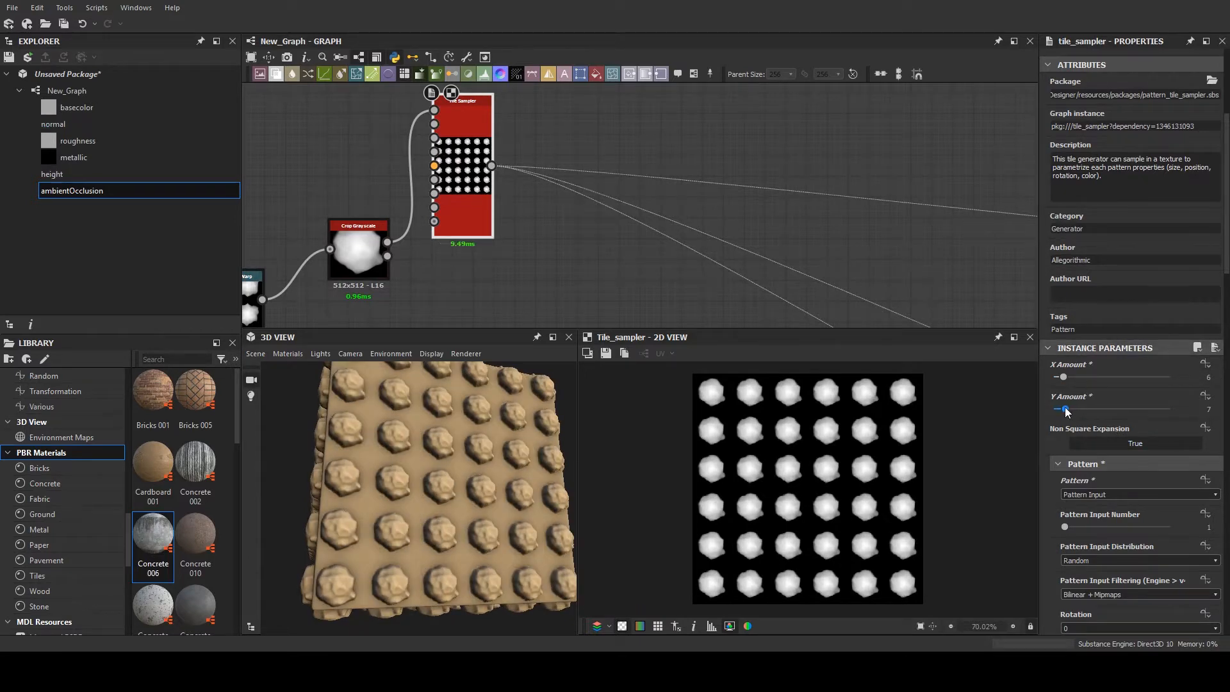
{"action": "left_click_drag", "start_coordinate": [1064, 409], "coordinate": [1060, 412]}
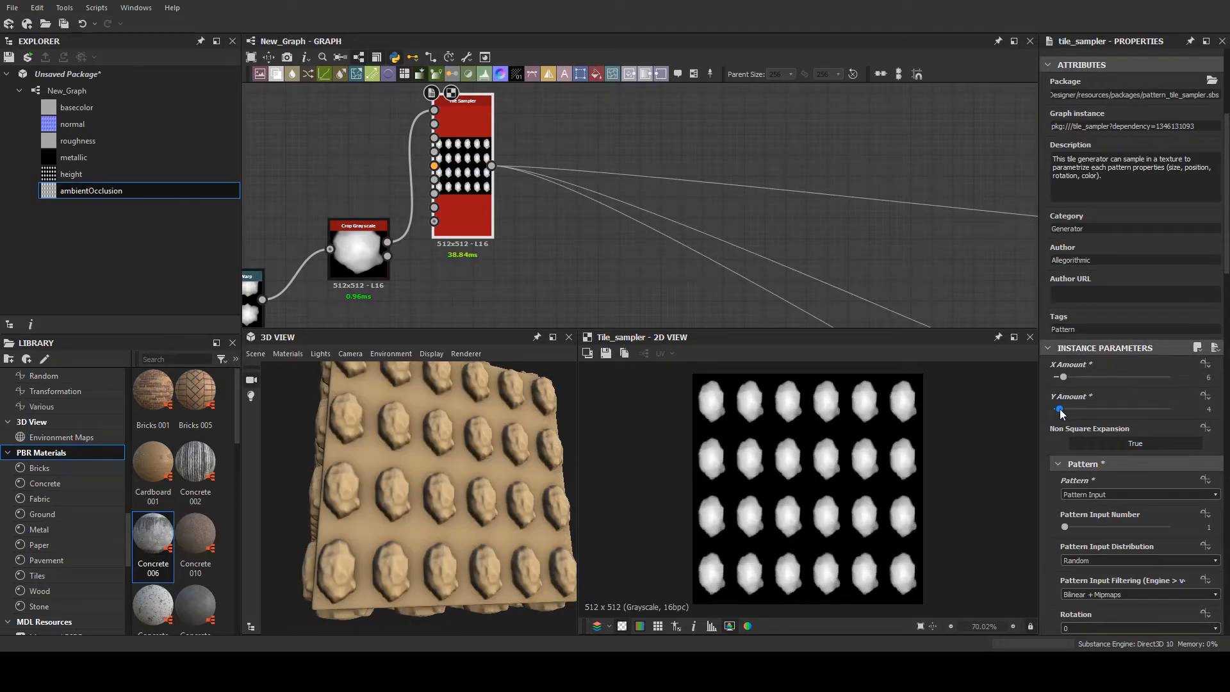
- Set the Slope Blur Grayscale node's Intensity to 0.5
{"action": "scroll", "coordinate": [477, 192], "scroll_direction": "down", "scroll_amount": 3}
{"action": "middle_click_drag", "start_coordinate": [410, 156], "coordinate": [714, 128]}
{"action": "scroll", "coordinate": [431, 187], "scroll_direction": "up", "scroll_amount": 5}
{"action": "middle_click_drag", "start_coordinate": [544, 212], "coordinate": [510, 169]}
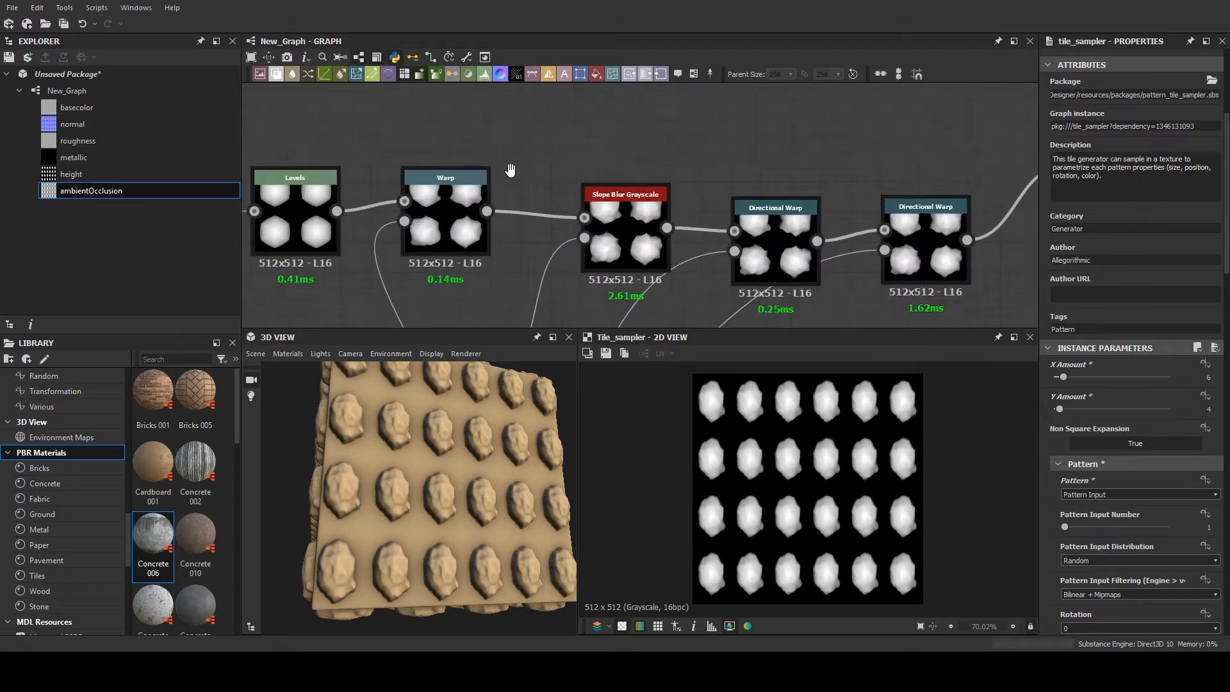
{"action": "scroll", "coordinate": [596, 211], "scroll_direction": "up", "scroll_amount": 3}
{"action": "left_click", "coordinate": [639, 207]}
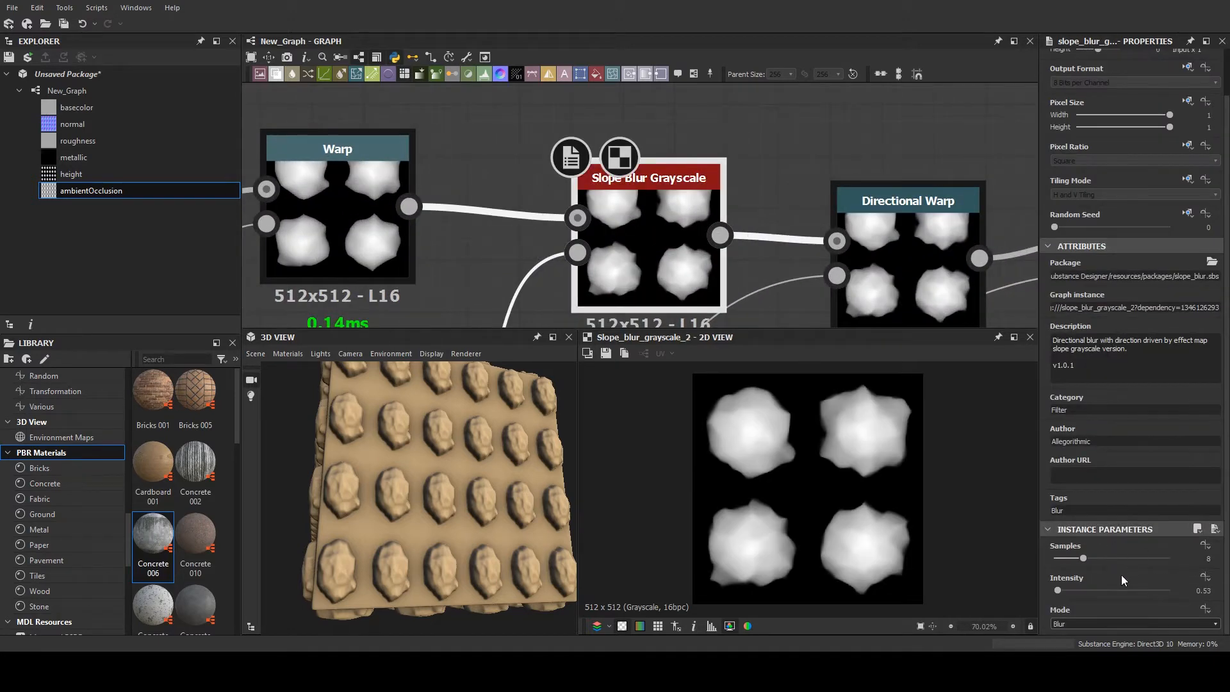
{"action": "left_click_drag", "start_coordinate": [1058, 590], "coordinate": [1057, 592]}
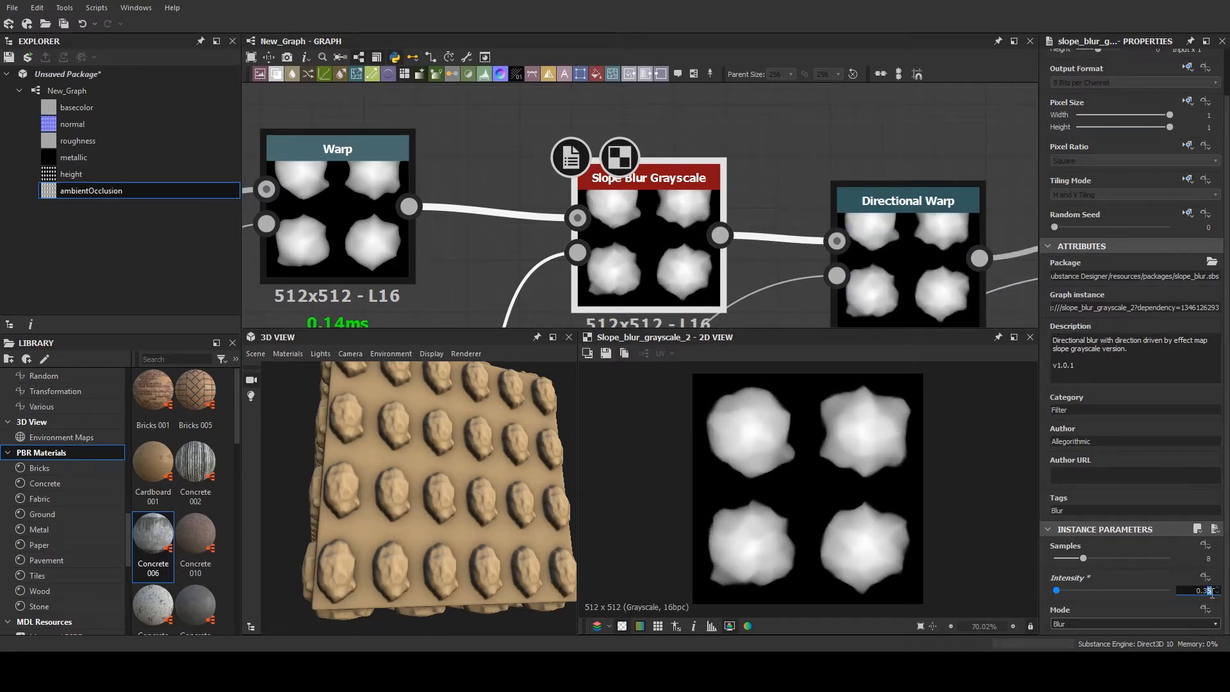
{"action": "type", "text": "4"}
{"action": "key", "text": "Return"}
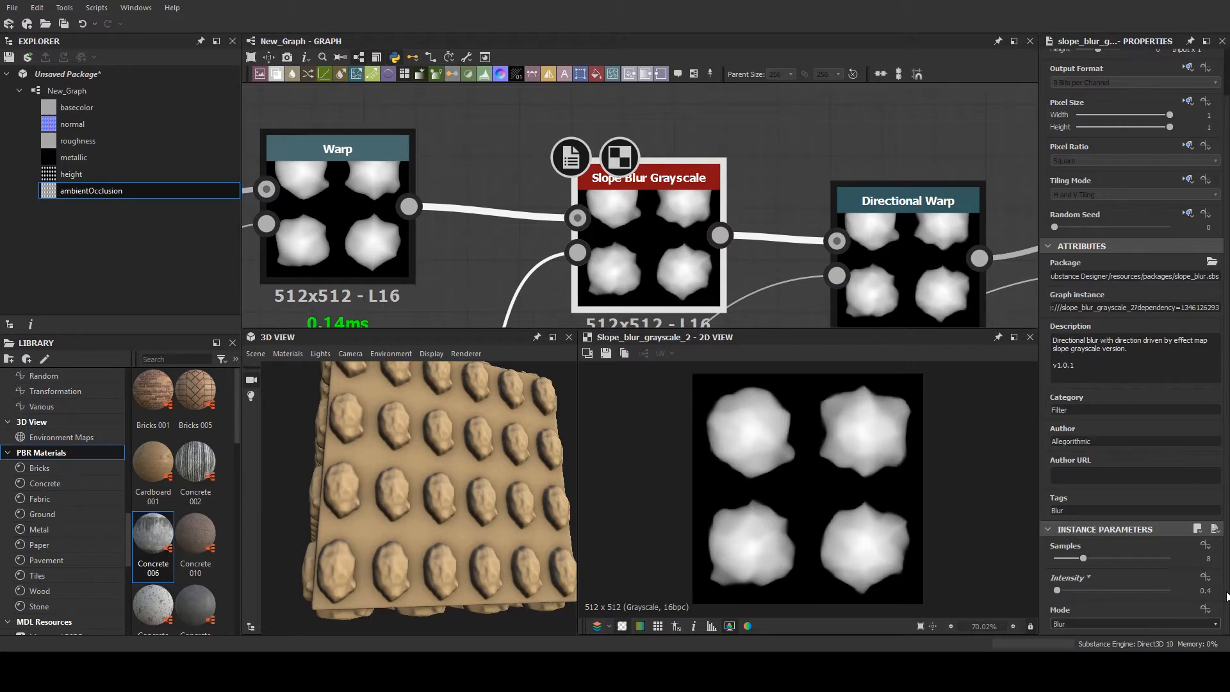
{"action": "double_click", "coordinate": [1204, 590]}
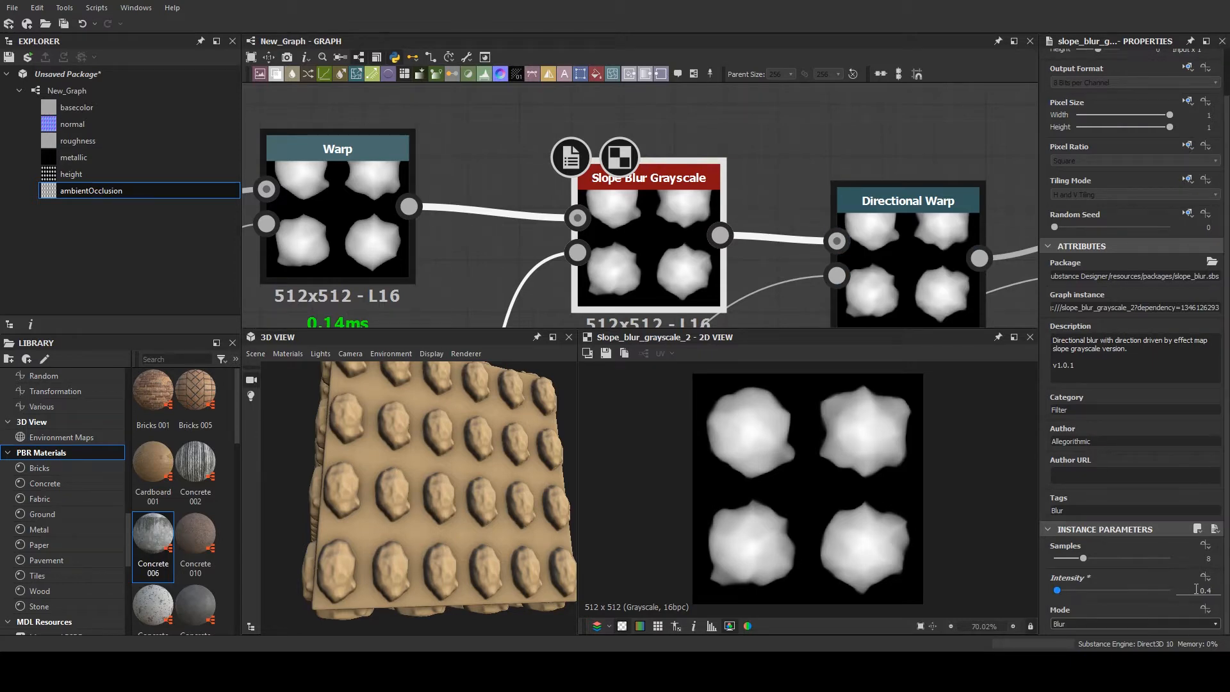
{"action": "type", "text": ".5"}
{"action": "key", "text": "Return"}
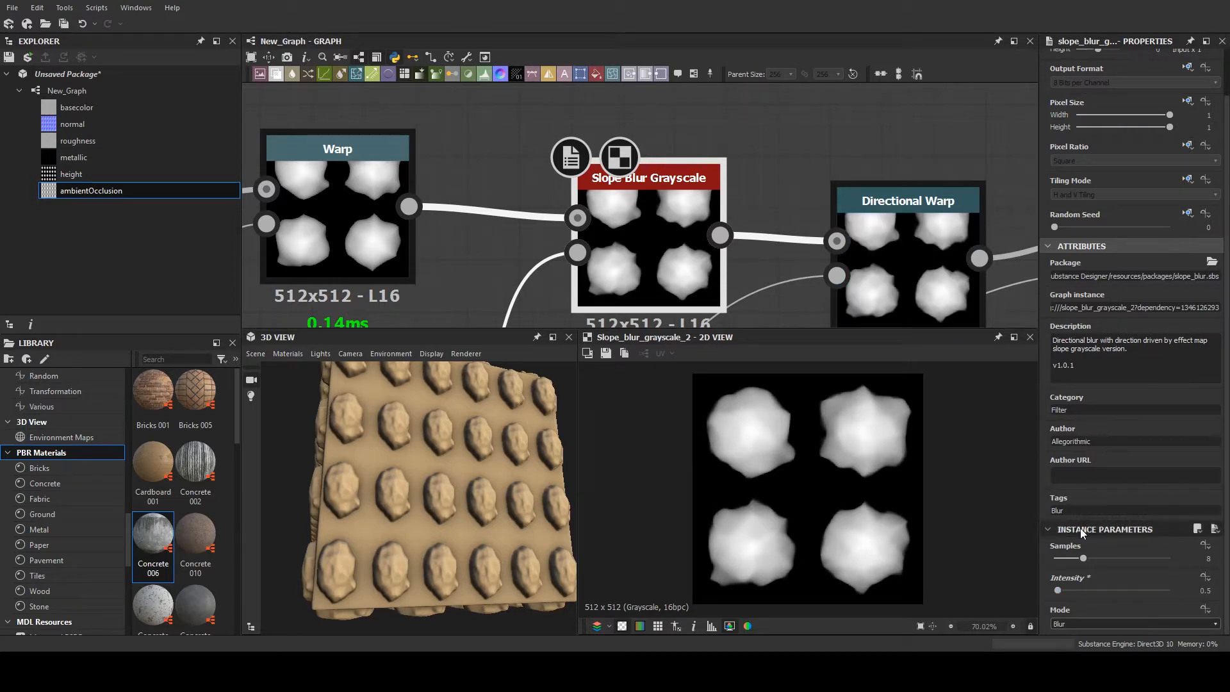
- Show the Tile Sampler's parameters and output again and raise its pattern Scale to 1.09
{"action": "scroll", "coordinate": [754, 268], "scroll_direction": "down", "scroll_amount": 5}
{"action": "scroll", "coordinate": [772, 195], "scroll_direction": "up", "scroll_amount": 2}
{"action": "middle_click_drag", "start_coordinate": [771, 194], "coordinate": [323, 172]}
{"action": "scroll", "coordinate": [593, 184], "scroll_direction": "down", "scroll_amount": 3}
{"action": "scroll", "coordinate": [684, 164], "scroll_direction": "up", "scroll_amount": 3}
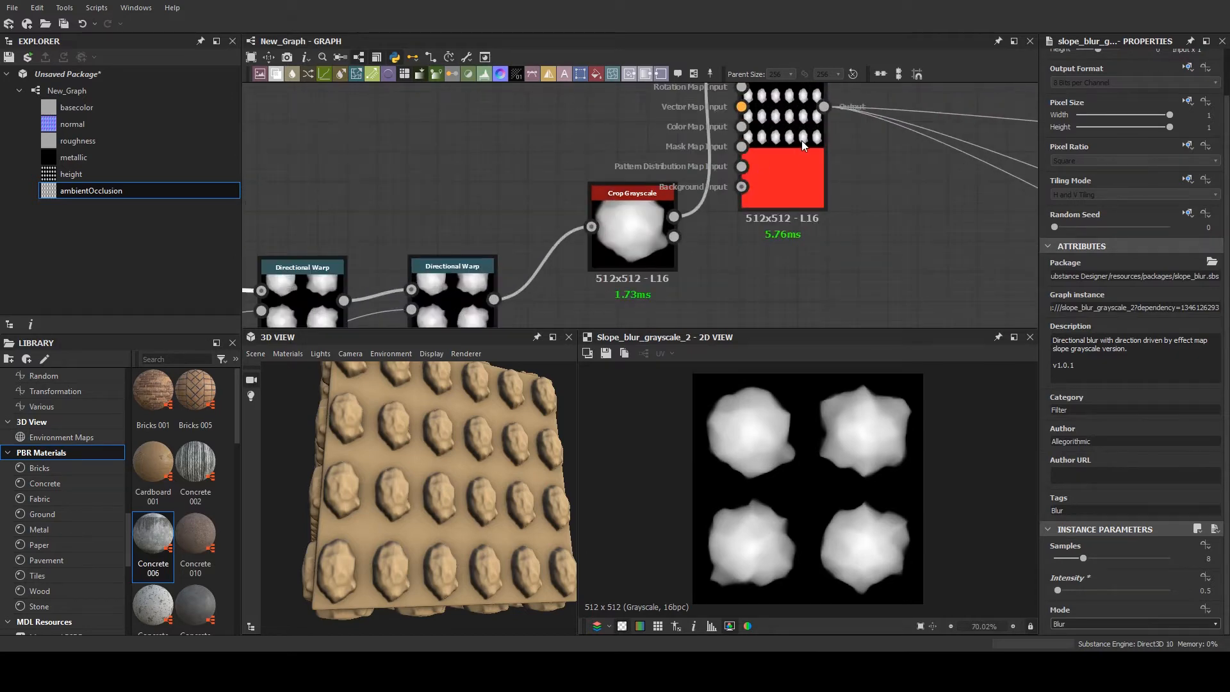
{"action": "double_click", "coordinate": [801, 140]}
{"action": "scroll", "coordinate": [1099, 483], "scroll_direction": "down", "scroll_amount": 2}
{"action": "scroll", "coordinate": [1098, 478], "scroll_direction": "down", "scroll_amount": 4}
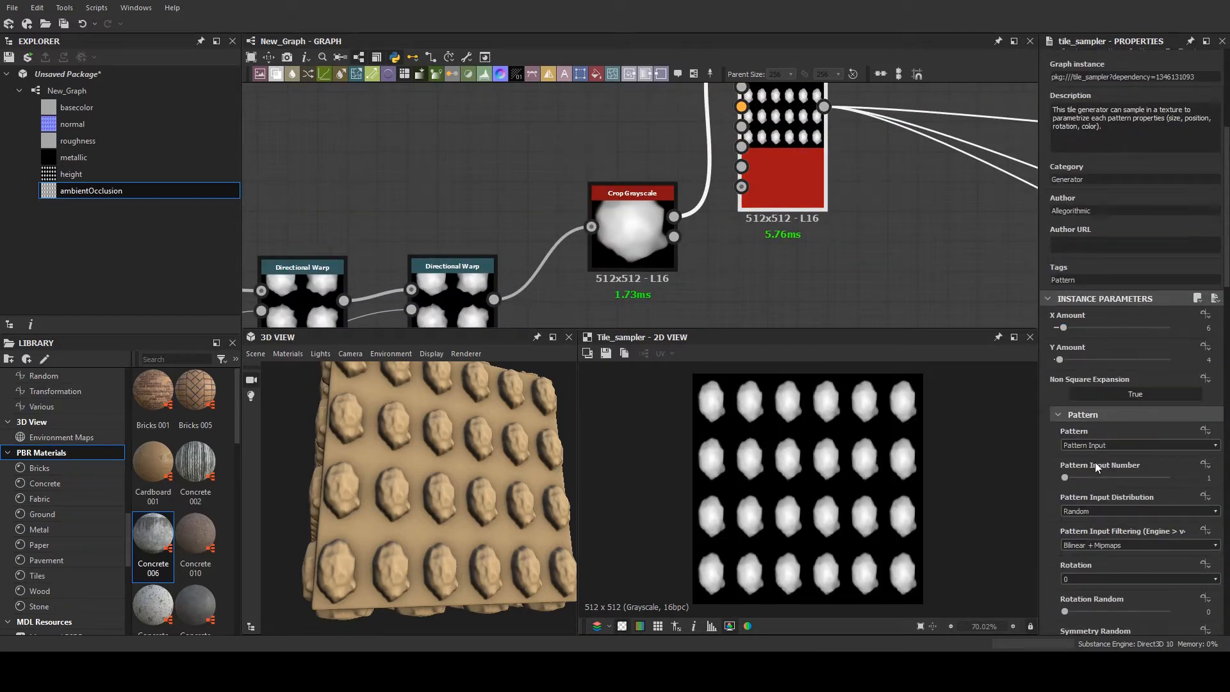
{"action": "scroll", "coordinate": [1089, 473], "scroll_direction": "down", "scroll_amount": 12}
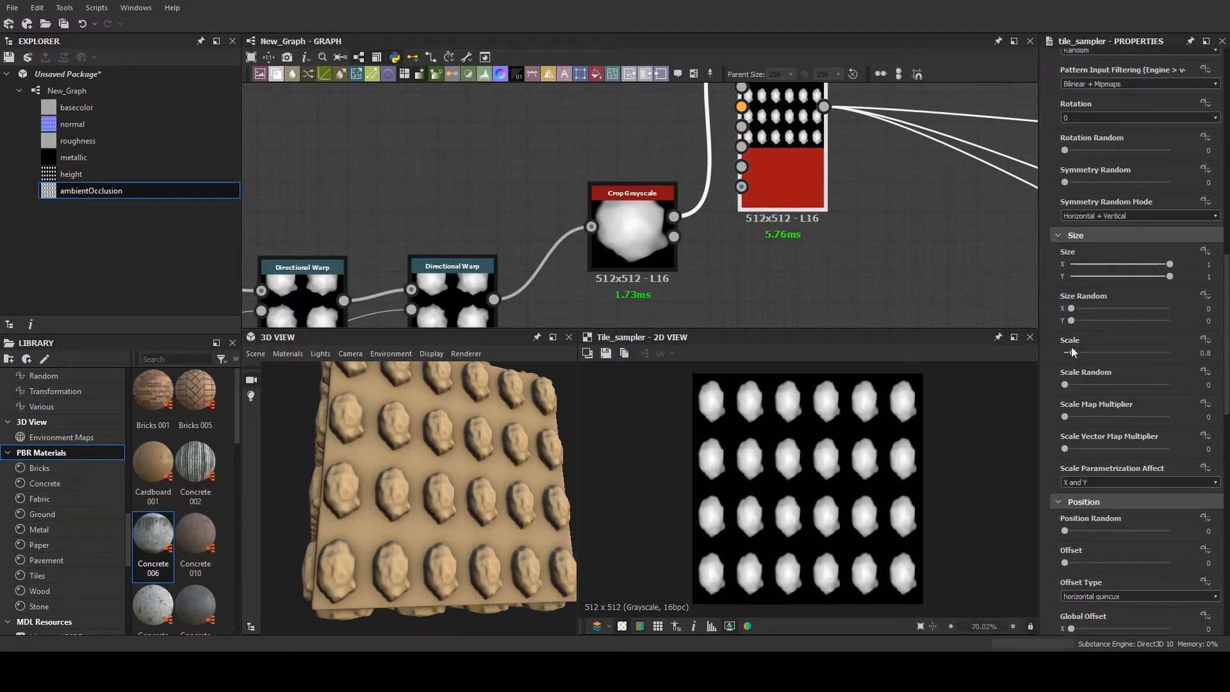
{"action": "left_click_drag", "start_coordinate": [1072, 349], "coordinate": [1075, 351]}
- Scatter the Tile Sampler's shapes with Position Random at 2.55 and turn them with Rotation at -319 degrees
{"action": "scroll", "coordinate": [1074, 522], "scroll_direction": "down", "scroll_amount": 1}
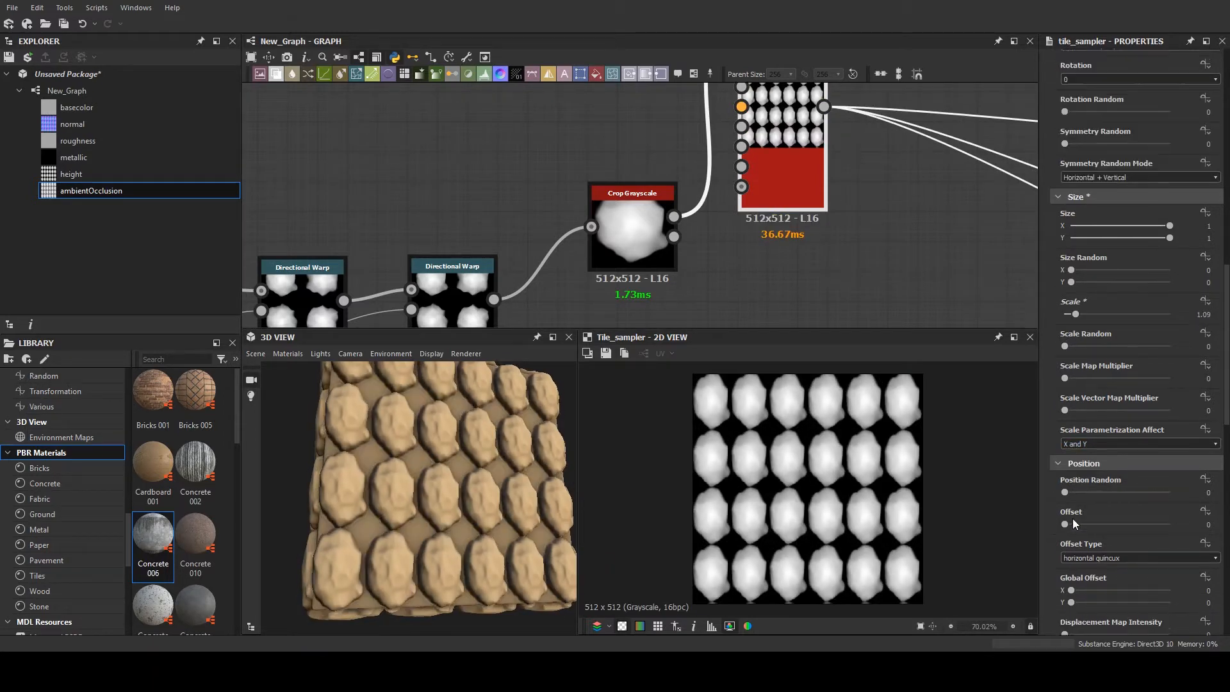
{"action": "scroll", "coordinate": [1074, 522], "scroll_direction": "down", "scroll_amount": 1}
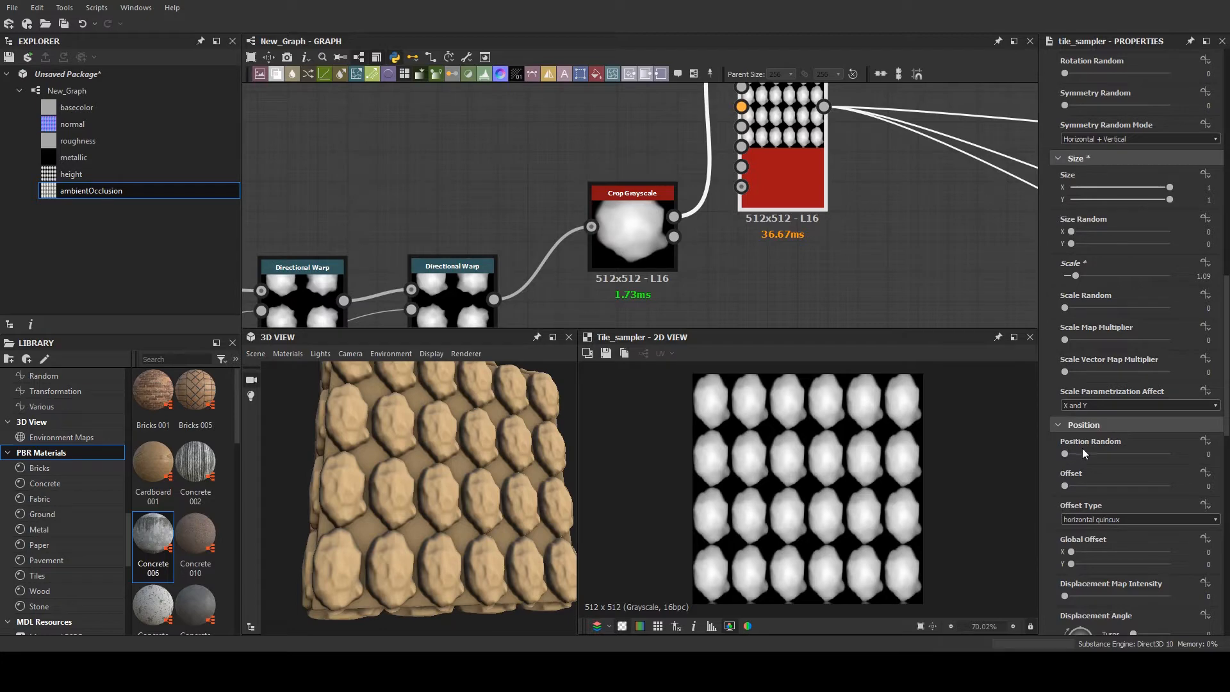
{"action": "left_click_drag", "start_coordinate": [1078, 453], "coordinate": [1040, 437]}
{"action": "scroll", "coordinate": [1075, 457], "scroll_direction": "down", "scroll_amount": 7}
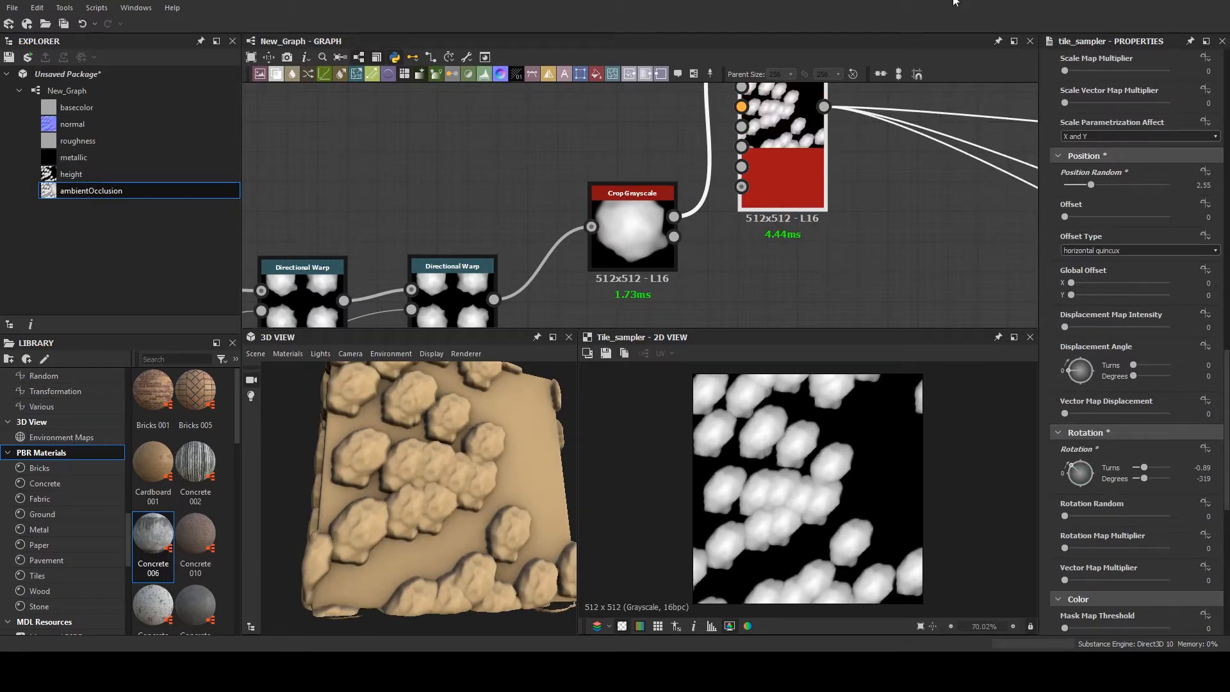
- Set the Tile Sampler's Scale to 3.58 and Scale Random to 0.67
{"action": "scroll", "coordinate": [1095, 286], "scroll_direction": "up", "scroll_amount": 3}
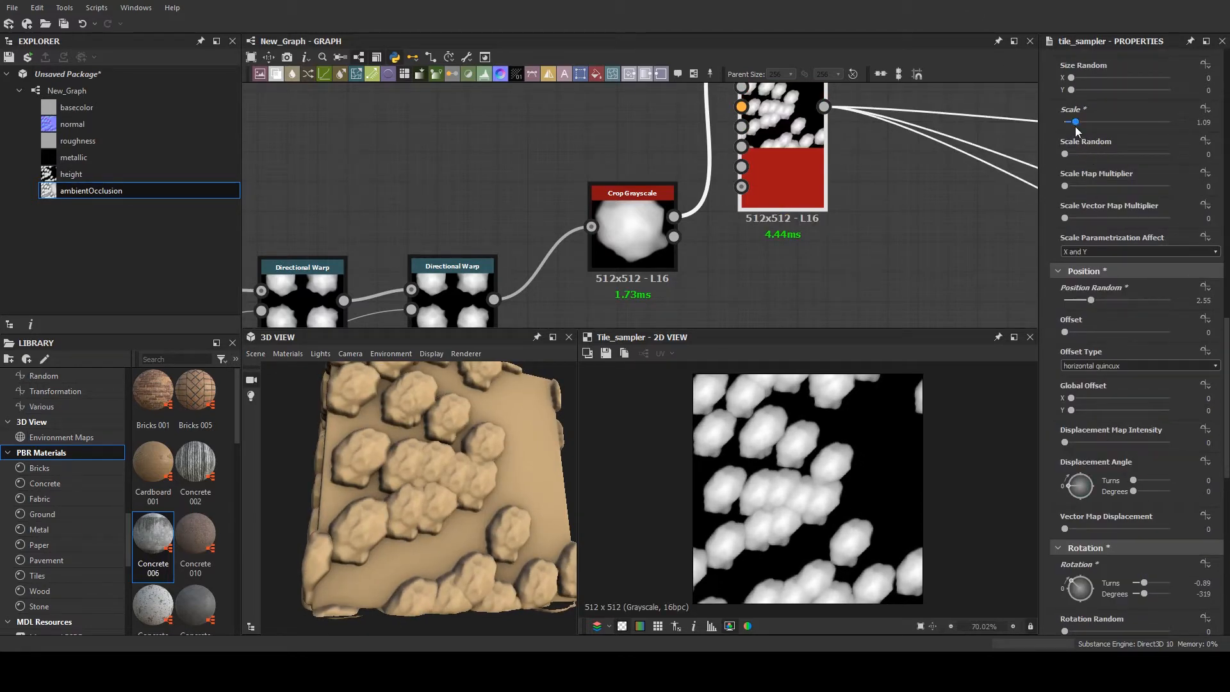
{"action": "left_click_drag", "start_coordinate": [1075, 128], "coordinate": [1092, 118]}
{"action": "scroll", "coordinate": [1073, 192], "scroll_direction": "up", "scroll_amount": 2}
{"action": "left_click_drag", "start_coordinate": [1086, 229], "coordinate": [1101, 192]}
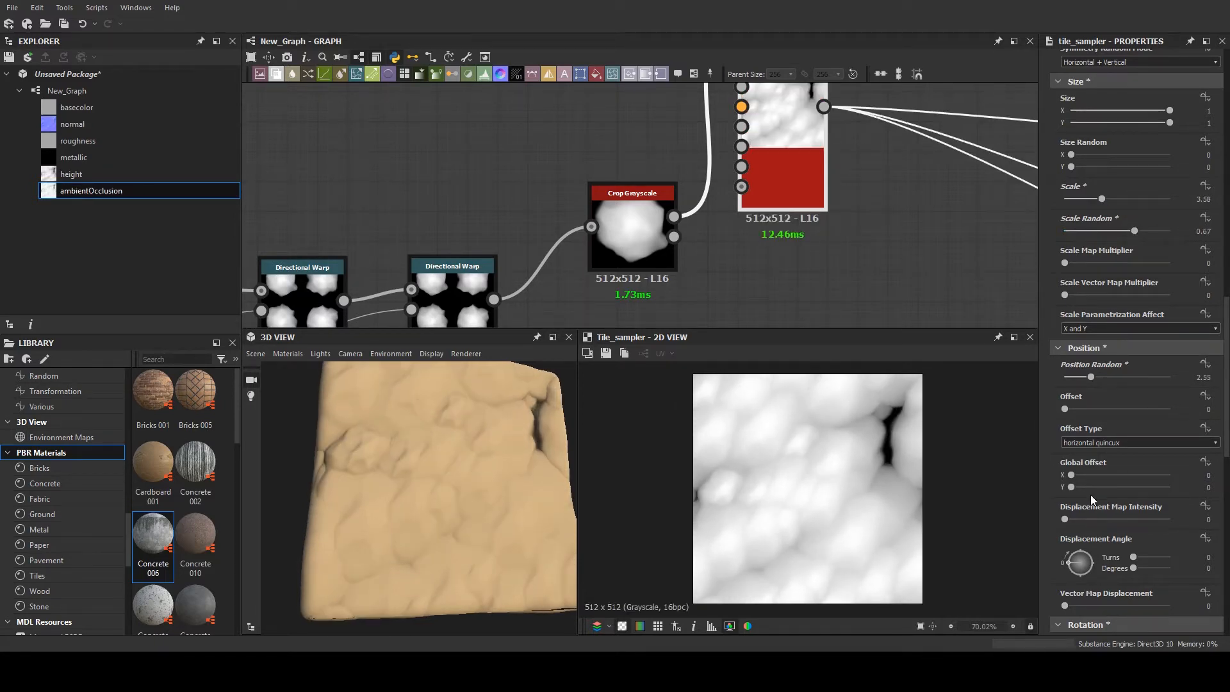
- Set the Tile Sampler's Color Random to 0.53
{"action": "scroll", "coordinate": [1082, 417], "scroll_direction": "down", "scroll_amount": 2}
{"action": "scroll", "coordinate": [1066, 410], "scroll_direction": "down", "scroll_amount": 8}
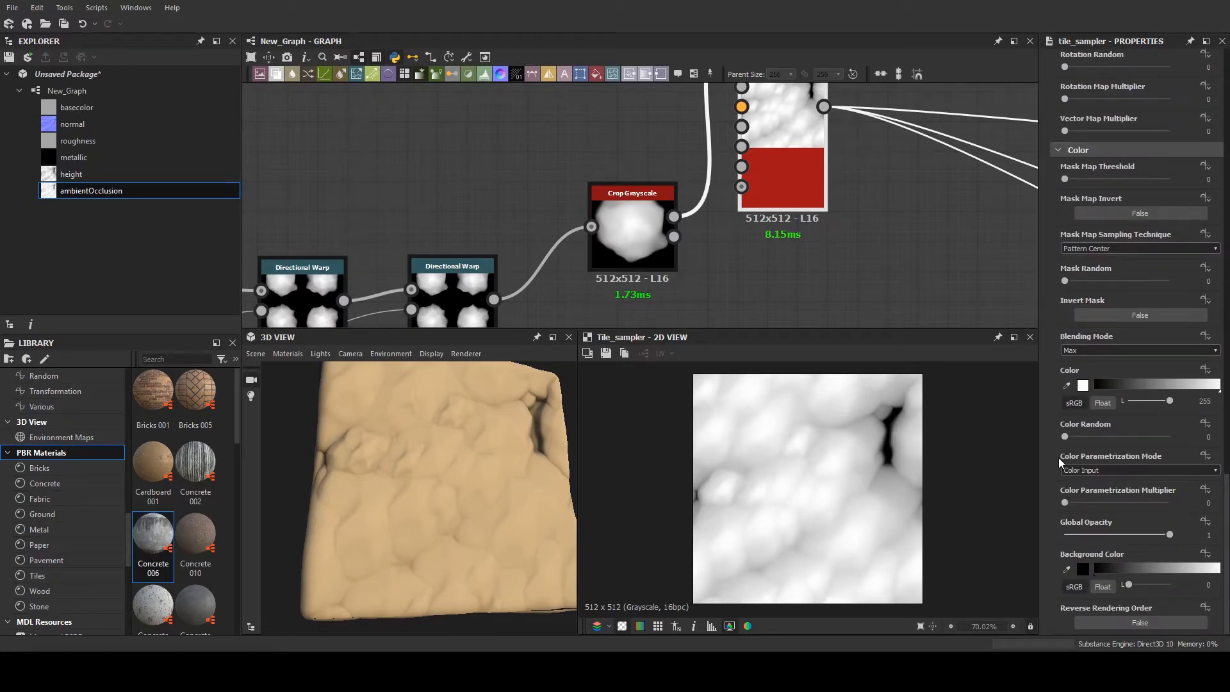
{"action": "left_click_drag", "start_coordinate": [1072, 437], "coordinate": [1121, 426]}
{"action": "scroll", "coordinate": [335, 160], "scroll_direction": "down", "scroll_amount": 6}
{"action": "middle_click_drag", "start_coordinate": [362, 151], "coordinate": [648, 203]}
{"action": "scroll", "coordinate": [512, 215], "scroll_direction": "up", "scroll_amount": 5}
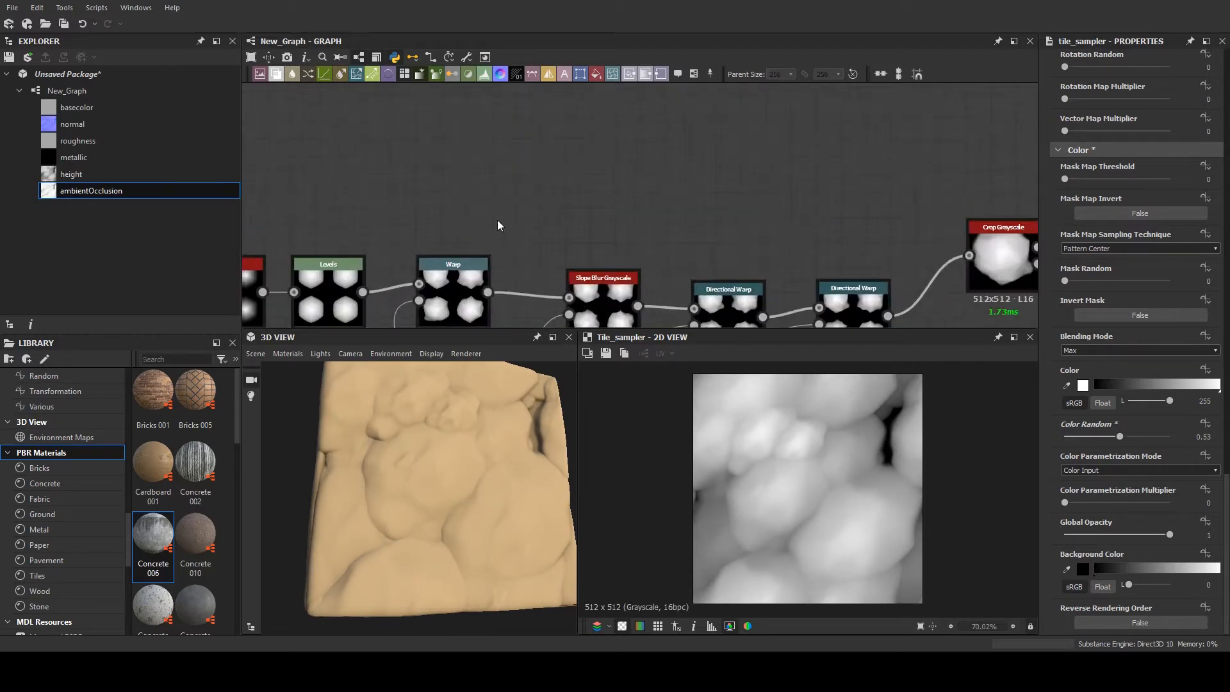
- Set the Intensity of the Warp node after Levels to 1.1
{"action": "middle_click_drag", "start_coordinate": [370, 318], "coordinate": [499, 227]}
{"action": "scroll", "coordinate": [499, 226], "scroll_direction": "up", "scroll_amount": 1}
{"action": "left_click", "coordinate": [631, 206]}
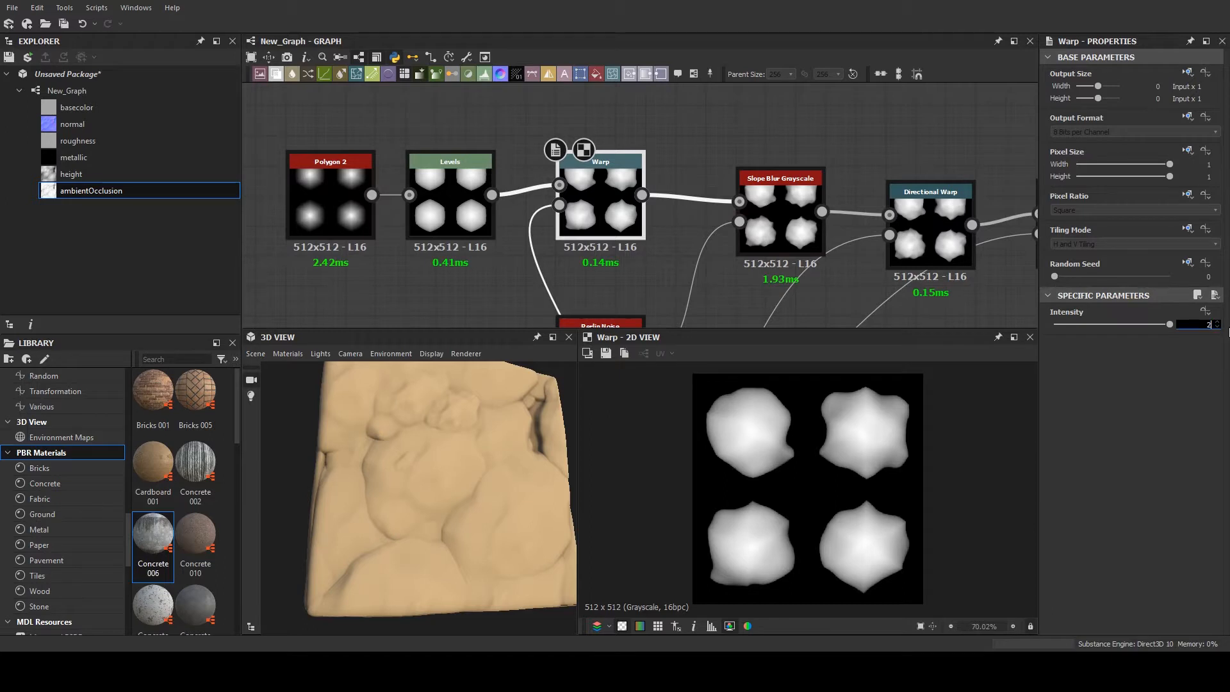
{"action": "key", "text": "Return"}
{"action": "middle_click_drag", "start_coordinate": [720, 169], "coordinate": [601, 163]}
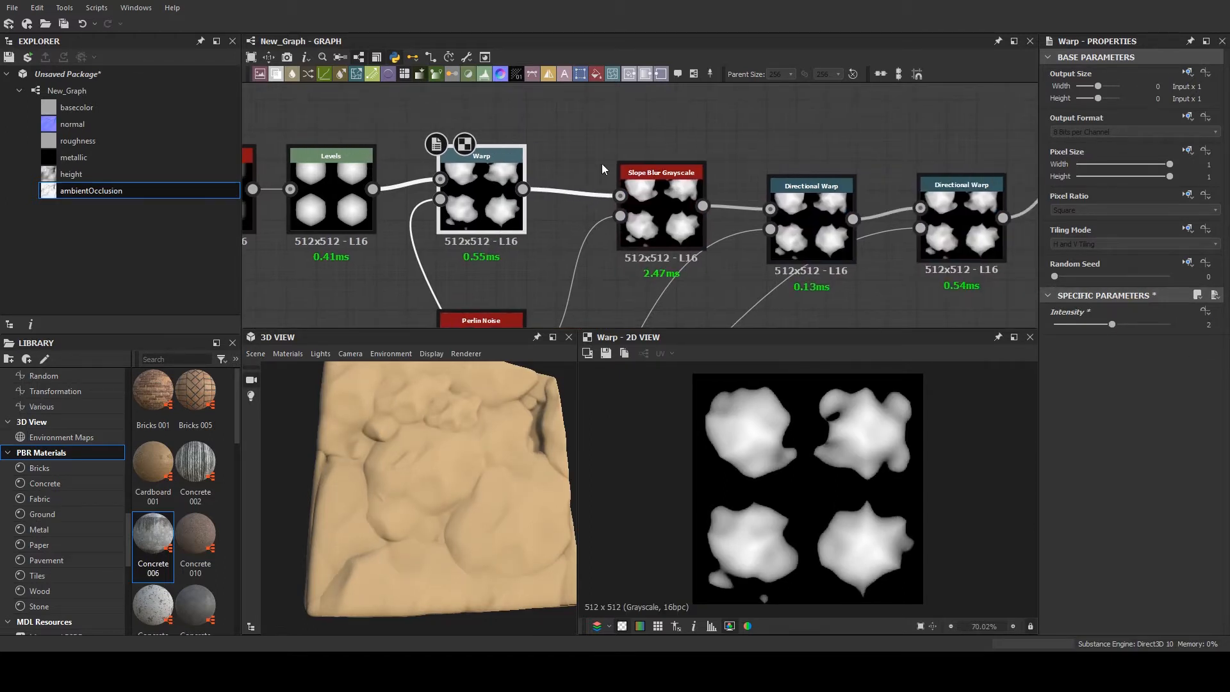
{"action": "left_click_drag", "start_coordinate": [1112, 325], "coordinate": [1086, 329]}
{"action": "scroll", "coordinate": [763, 166], "scroll_direction": "up", "scroll_amount": 2}
{"action": "middle_click_drag", "start_coordinate": [673, 174], "coordinate": [855, 171]}
{"action": "scroll", "coordinate": [854, 171], "scroll_direction": "down", "scroll_amount": 4}
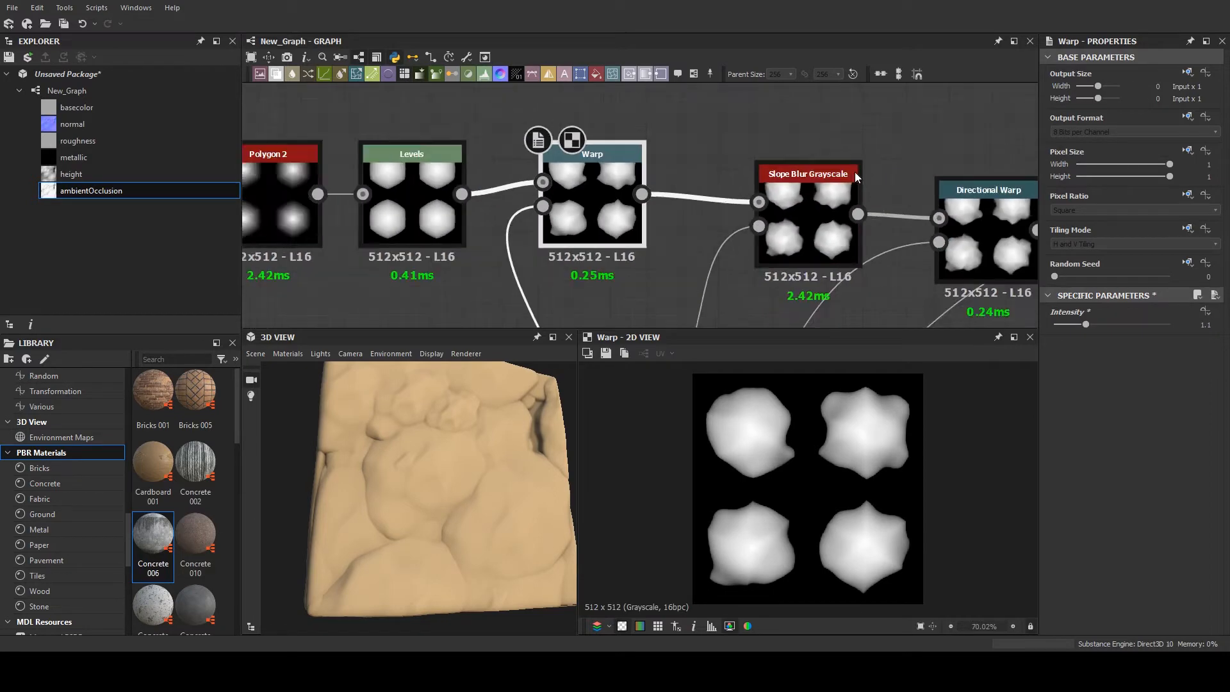
- Lower the Curve of the Polygon 2 node to about -0.16
{"action": "left_click", "coordinate": [460, 194]}
{"action": "scroll", "coordinate": [1089, 512], "scroll_direction": "down", "scroll_amount": 2}
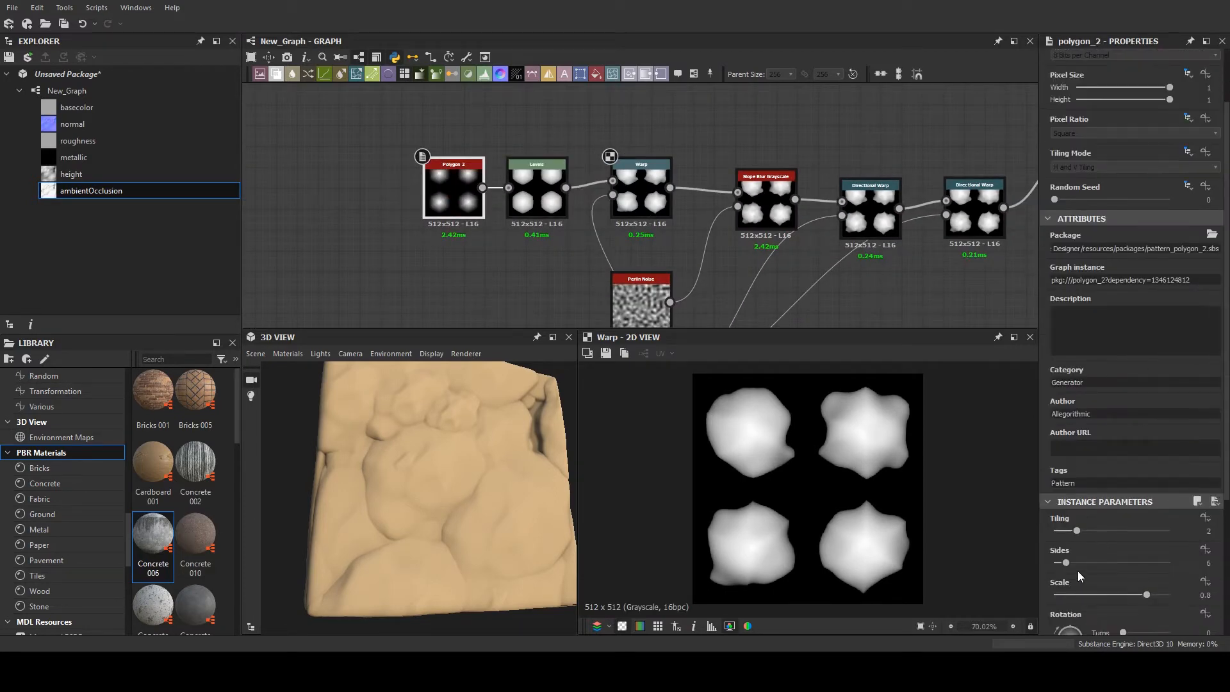
{"action": "scroll", "coordinate": [1074, 544], "scroll_direction": "down", "scroll_amount": 5}
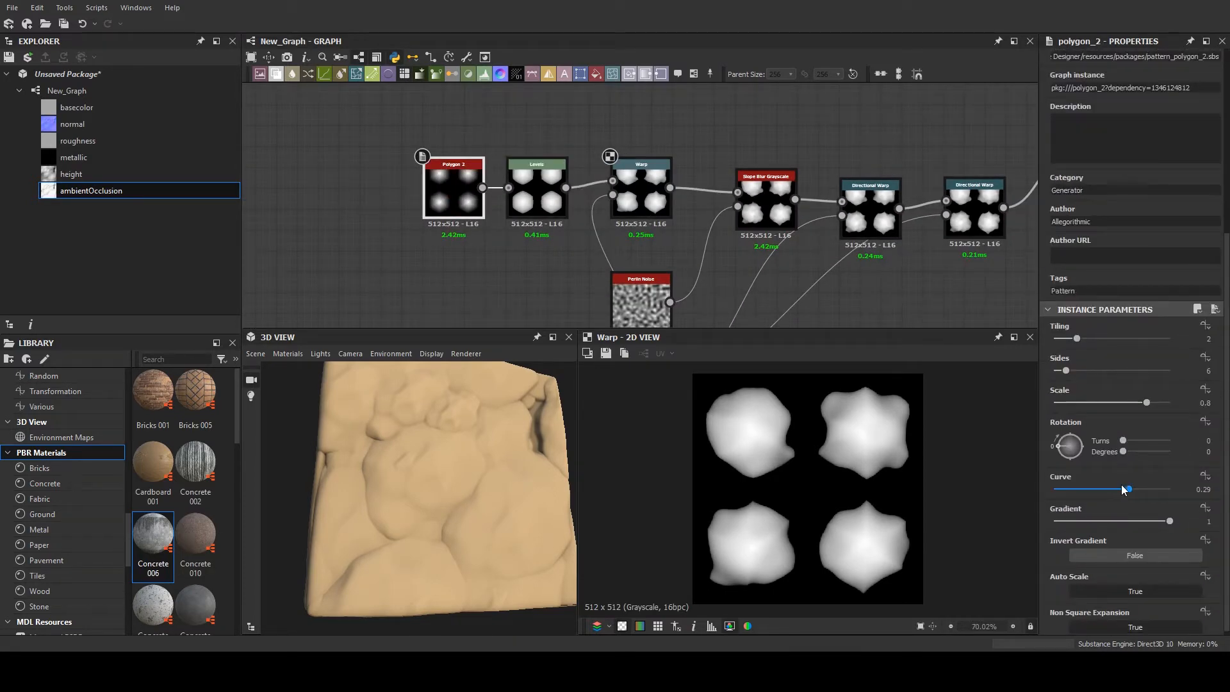
{"action": "mouse_move", "coordinate": [1122, 490]}
{"action": "left_mouse_down"}
{"action": "mouse_move", "coordinate": [1055, 494]}
{"action": "mouse_move", "coordinate": [1102, 482]}
{"action": "left_mouse_up"}
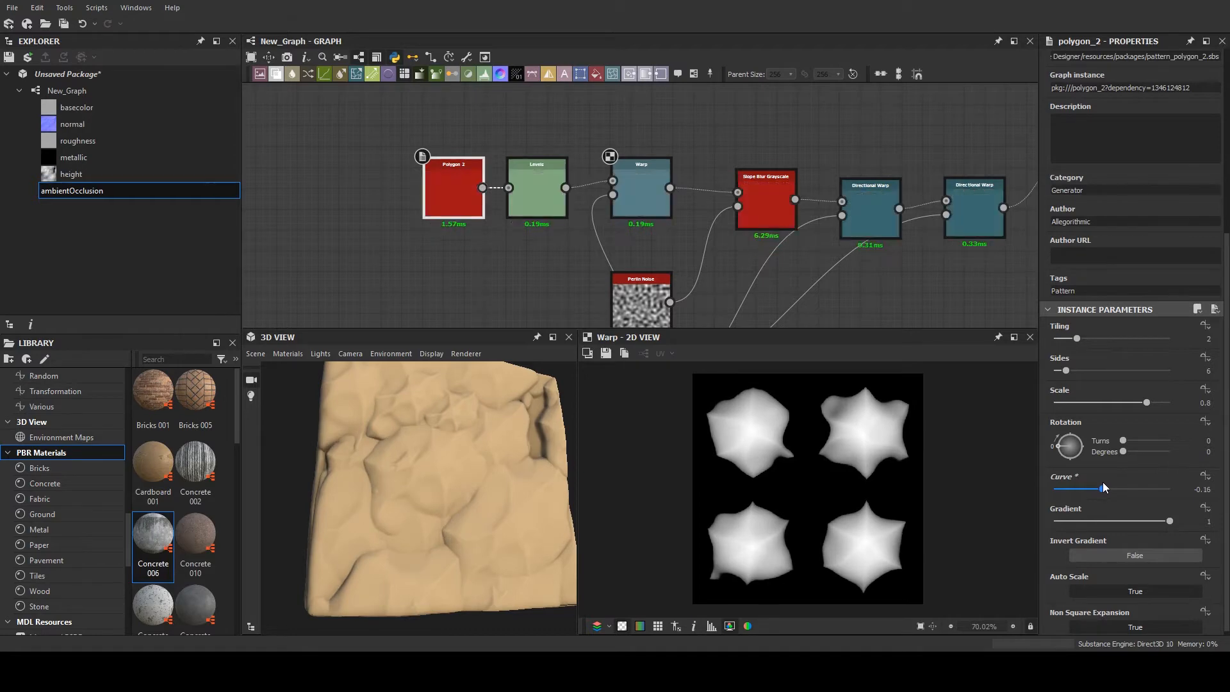
- Show the Levels node's output and shift its midtone point slightly below the centre of the histogram
{"action": "double_click", "coordinate": [556, 210]}
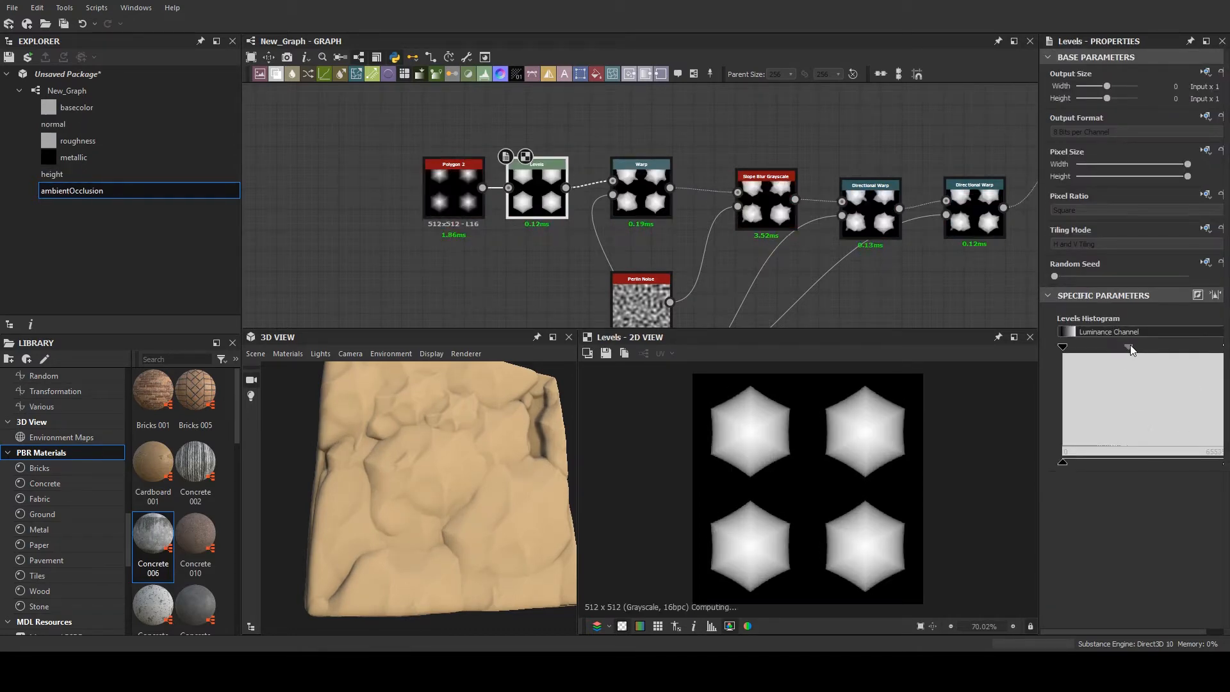
{"action": "mouse_move", "coordinate": [1116, 347]}
{"action": "left_mouse_down"}
{"action": "mouse_move", "coordinate": [1152, 344]}
{"action": "mouse_move", "coordinate": [1099, 340]}
{"action": "mouse_move", "coordinate": [1136, 331]}
{"action": "mouse_move", "coordinate": [1118, 346]}
{"action": "left_mouse_up"}
{"action": "scroll", "coordinate": [512, 192], "scroll_direction": "up", "scroll_amount": 3}
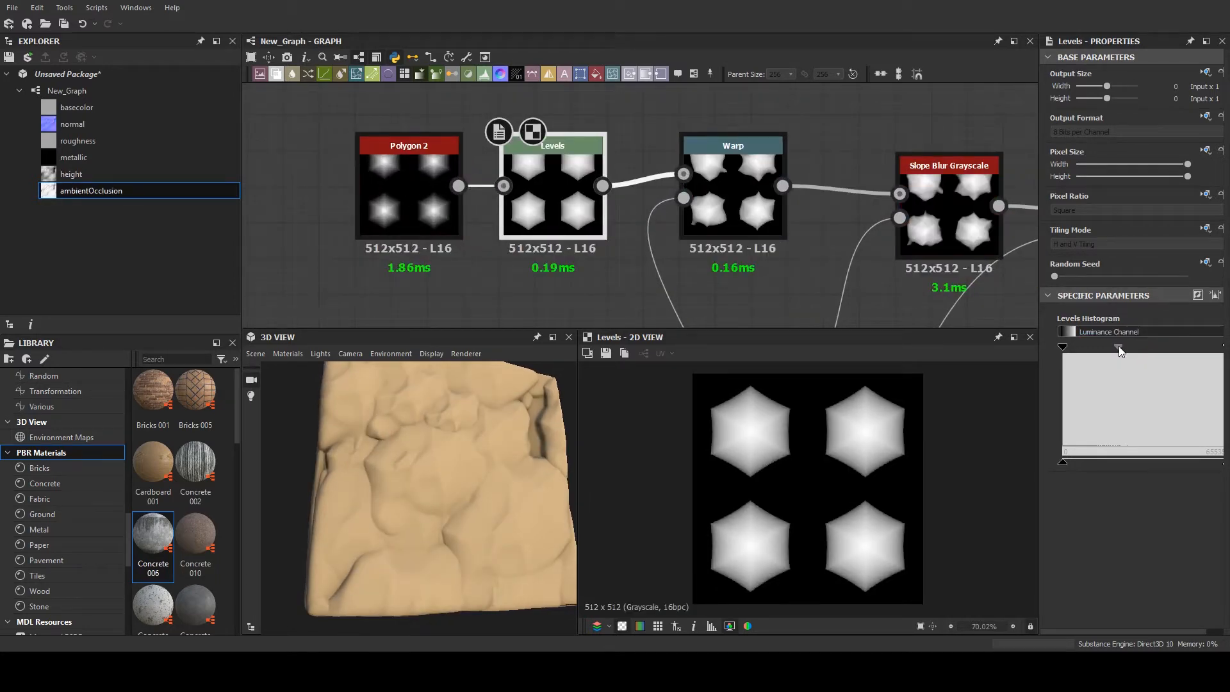
- Set the Slope Blur Grayscale node's Samples to 14 and Intensity to 0.8
{"action": "scroll", "coordinate": [856, 185], "scroll_direction": "down", "scroll_amount": 2}
{"action": "middle_click_drag", "start_coordinate": [856, 188], "coordinate": [685, 171]}
{"action": "scroll", "coordinate": [740, 171], "scroll_direction": "up", "scroll_amount": 2}
{"action": "double_click", "coordinate": [741, 172]}
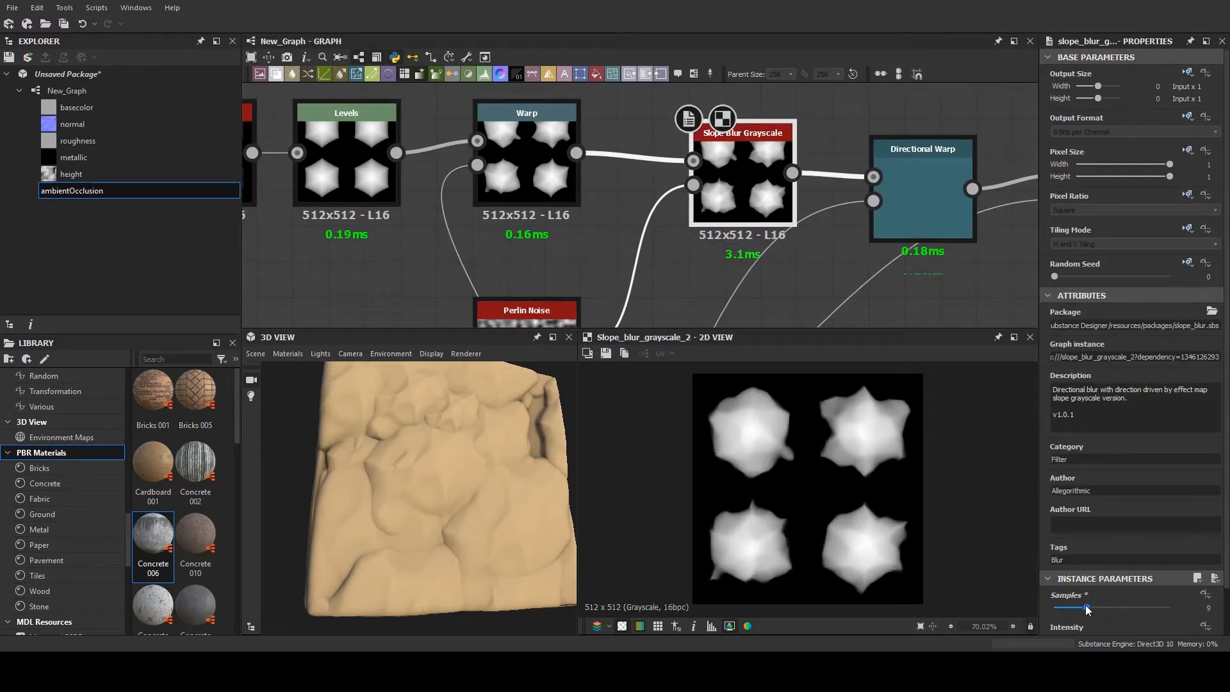
{"action": "left_click_drag", "start_coordinate": [1083, 608], "coordinate": [1059, 591]}
{"action": "scroll", "coordinate": [1101, 583], "scroll_direction": "down", "scroll_amount": 2}
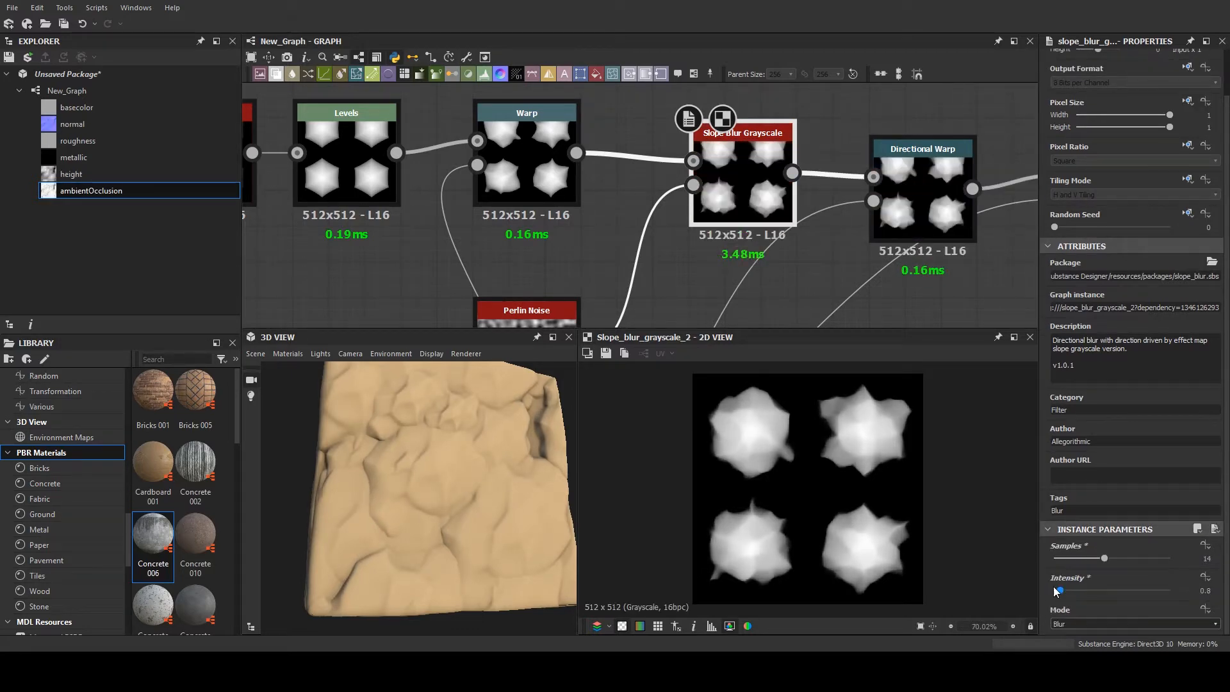
{"action": "scroll", "coordinate": [568, 298], "scroll_direction": "down", "scroll_amount": 3}
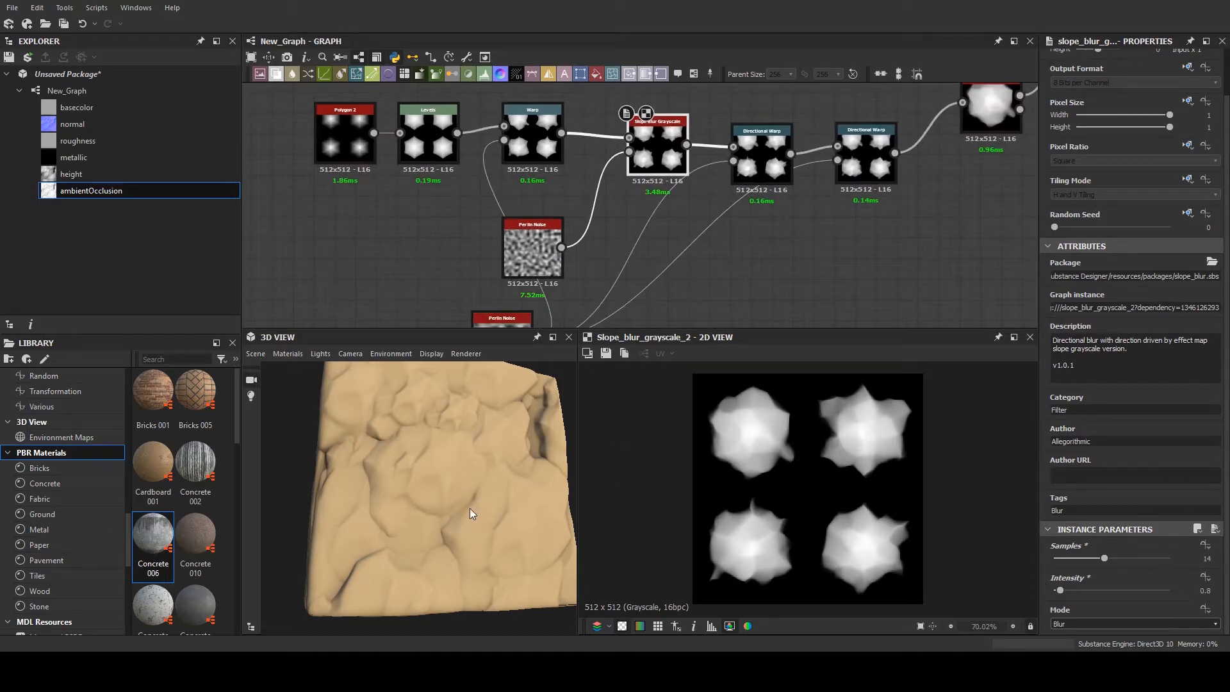
{"action": "left_click_drag", "start_coordinate": [471, 509], "coordinate": [440, 493]}
- Show the Tile Sampler's parameters and output and raise its X Amount to 8
{"action": "middle_click_drag", "start_coordinate": [637, 275], "coordinate": [346, 327]}
{"action": "scroll", "coordinate": [761, 195], "scroll_direction": "up", "scroll_amount": 3}
{"action": "double_click", "coordinate": [746, 190]}
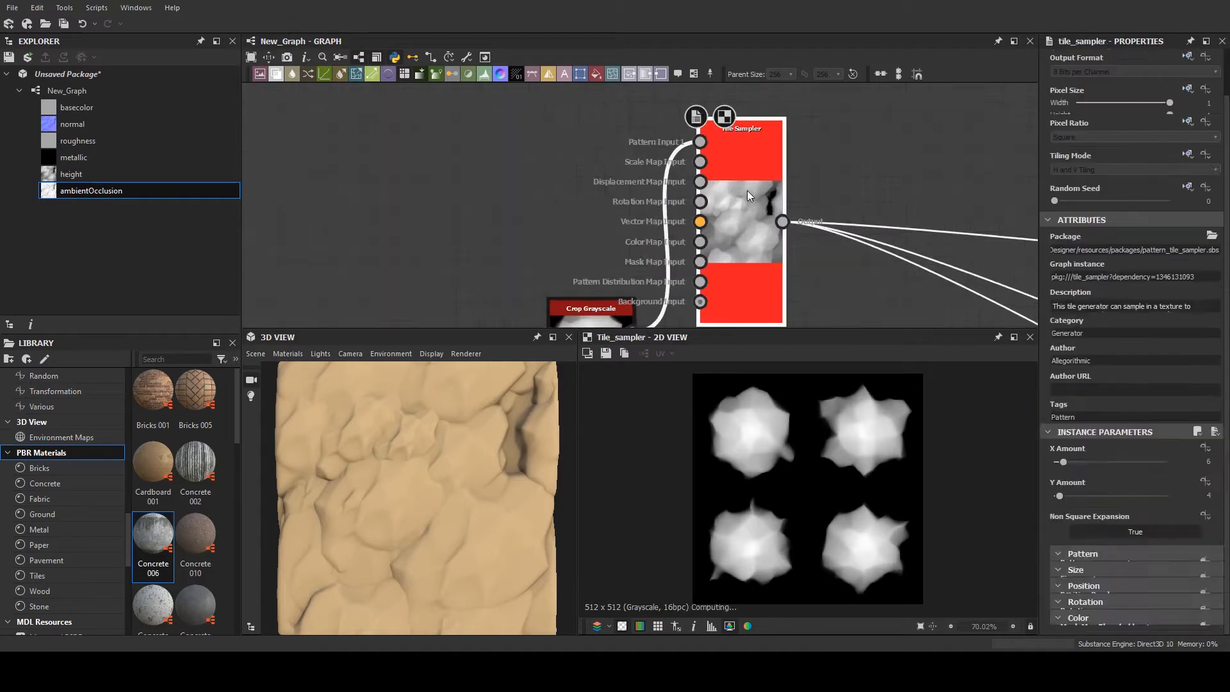
{"action": "scroll", "coordinate": [756, 190], "scroll_direction": "up", "scroll_amount": 2}
{"action": "middle_click_drag", "start_coordinate": [797, 180], "coordinate": [725, 144]}
{"action": "scroll", "coordinate": [1076, 465], "scroll_direction": "down", "scroll_amount": 5}
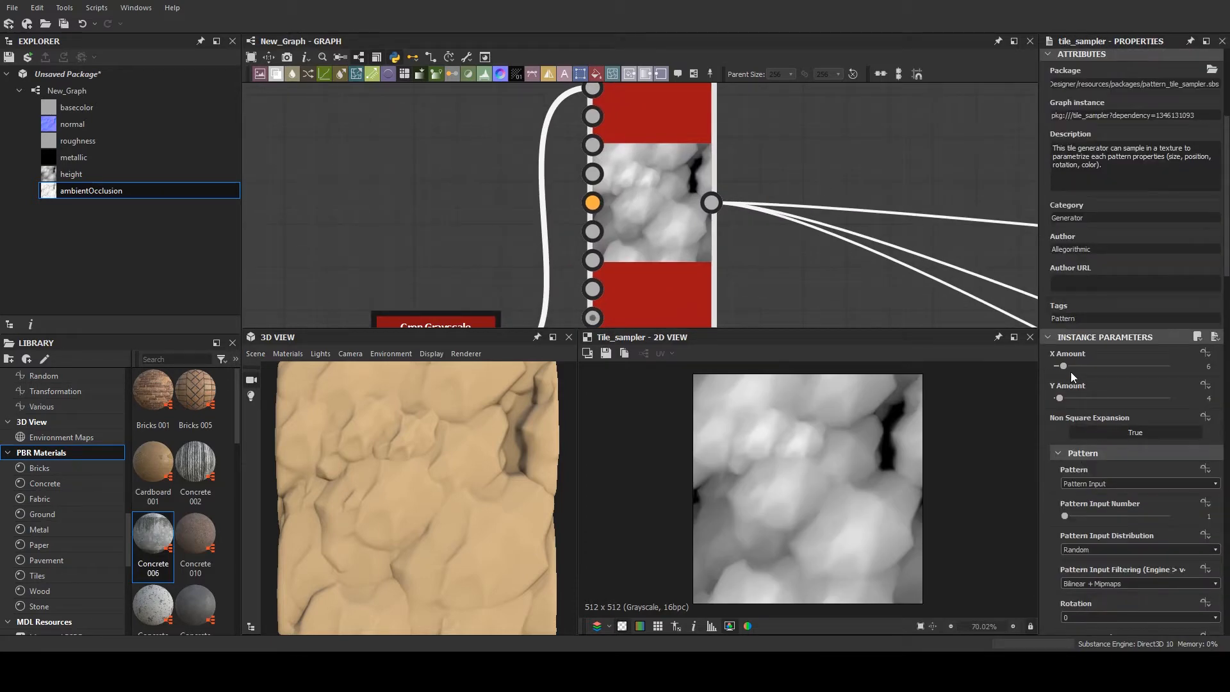
{"action": "left_click", "coordinate": [1065, 364]}
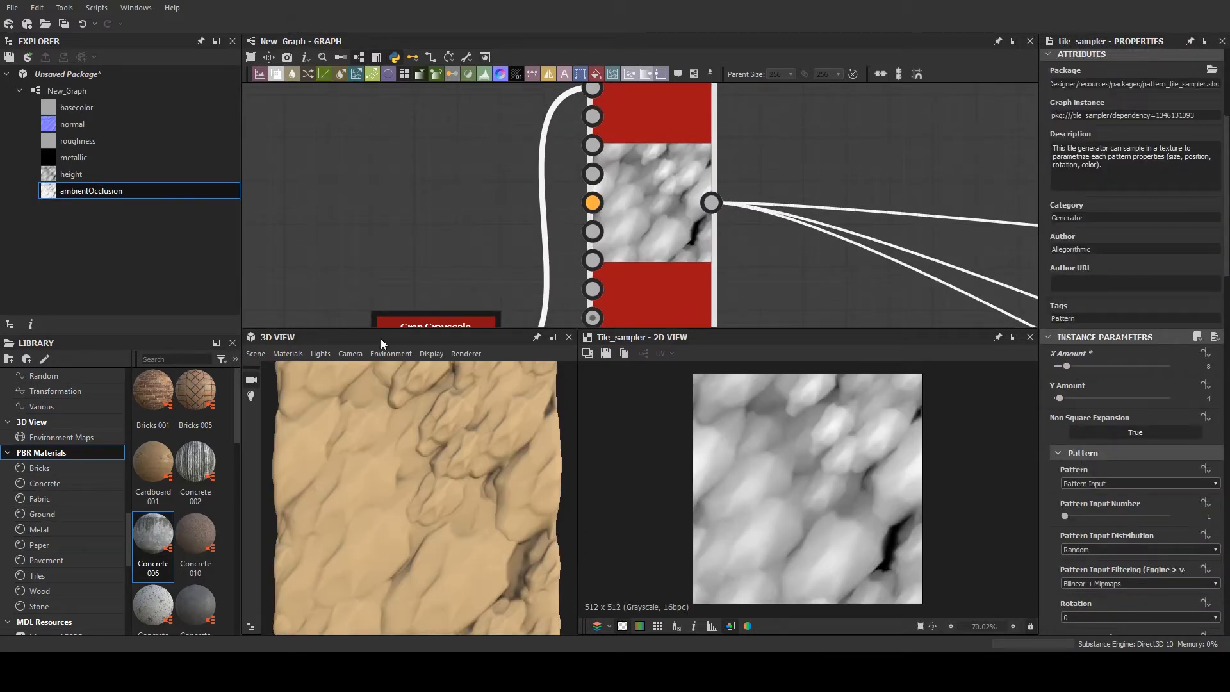
{"action": "scroll", "coordinate": [397, 384], "scroll_direction": "down", "scroll_amount": 5}
{"action": "scroll", "coordinate": [1082, 487], "scroll_direction": "down", "scroll_amount": 3}
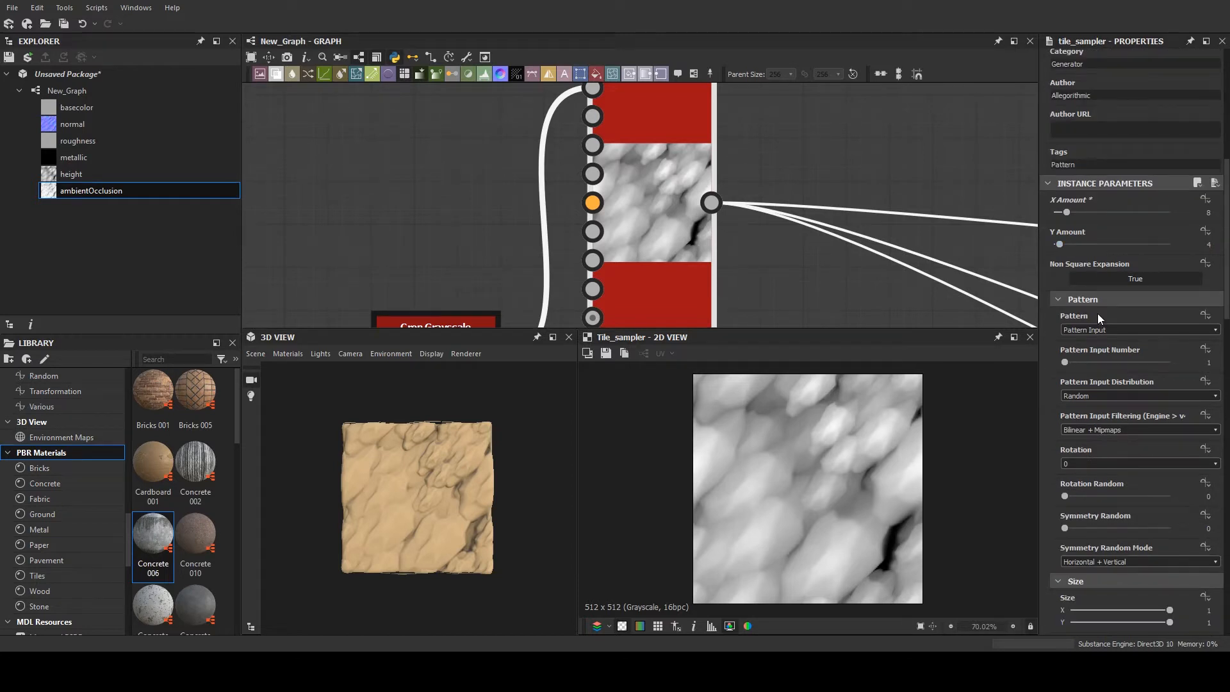
- Try lower X and Y amounts in the Tile Sampler, ending with X Amount 9 and Y Amount 4
{"action": "left_click_drag", "start_coordinate": [1066, 209], "coordinate": [1059, 211]}
{"action": "scroll", "coordinate": [1063, 219], "scroll_direction": "up", "scroll_amount": 2}
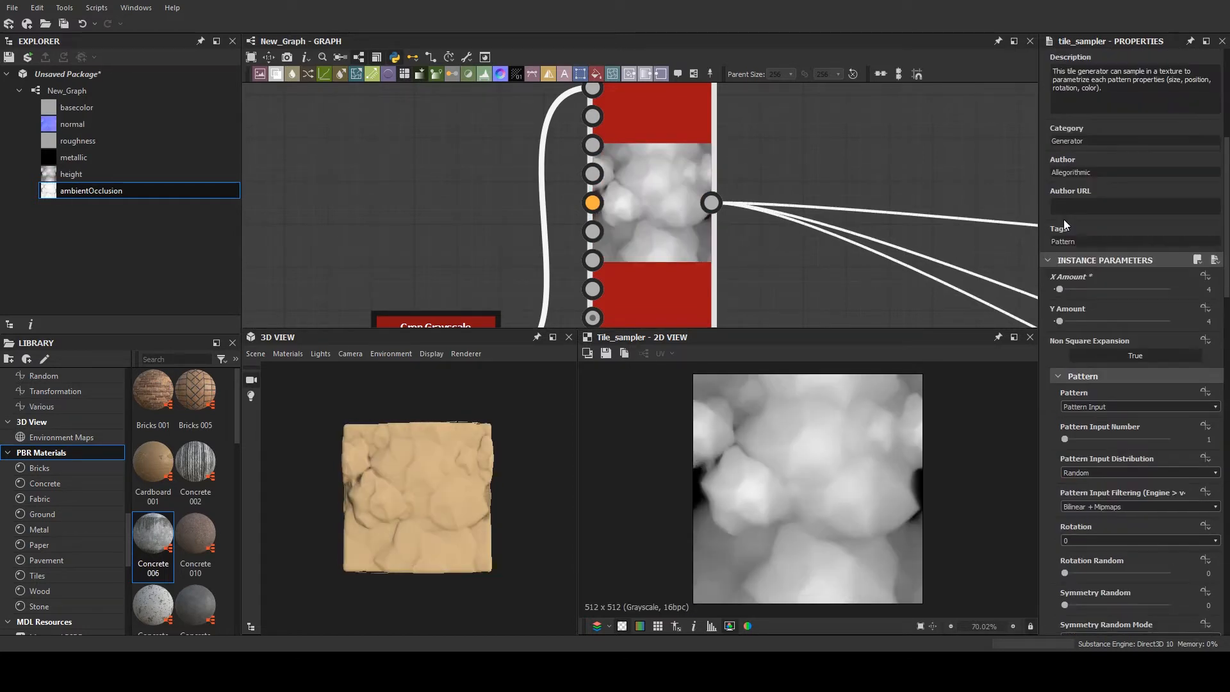
{"action": "left_click", "coordinate": [1059, 321]}
{"action": "left_click_drag", "start_coordinate": [1060, 322], "coordinate": [1070, 285]}
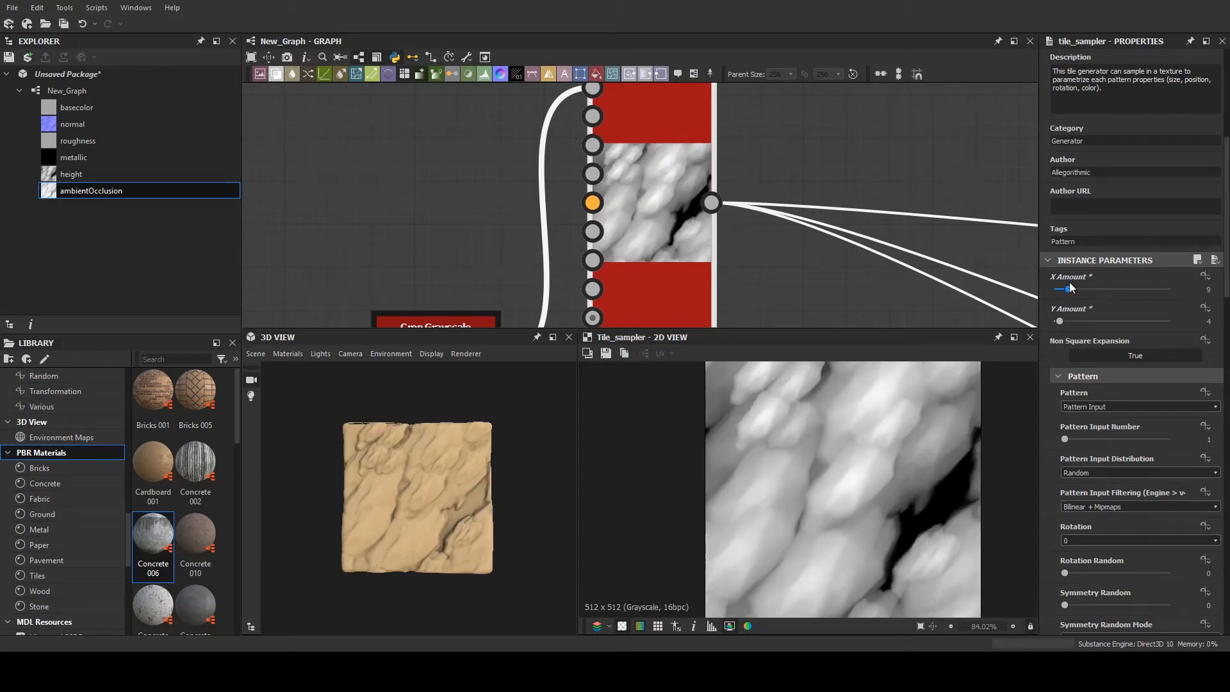
- Raise the Tile Sampler's pattern Scale to 4.79 while keeping the pattern's Rotation Random at 0
{"action": "left_click_drag", "start_coordinate": [409, 474], "coordinate": [448, 454]}
{"action": "scroll", "coordinate": [1089, 461], "scroll_direction": "down", "scroll_amount": 2}
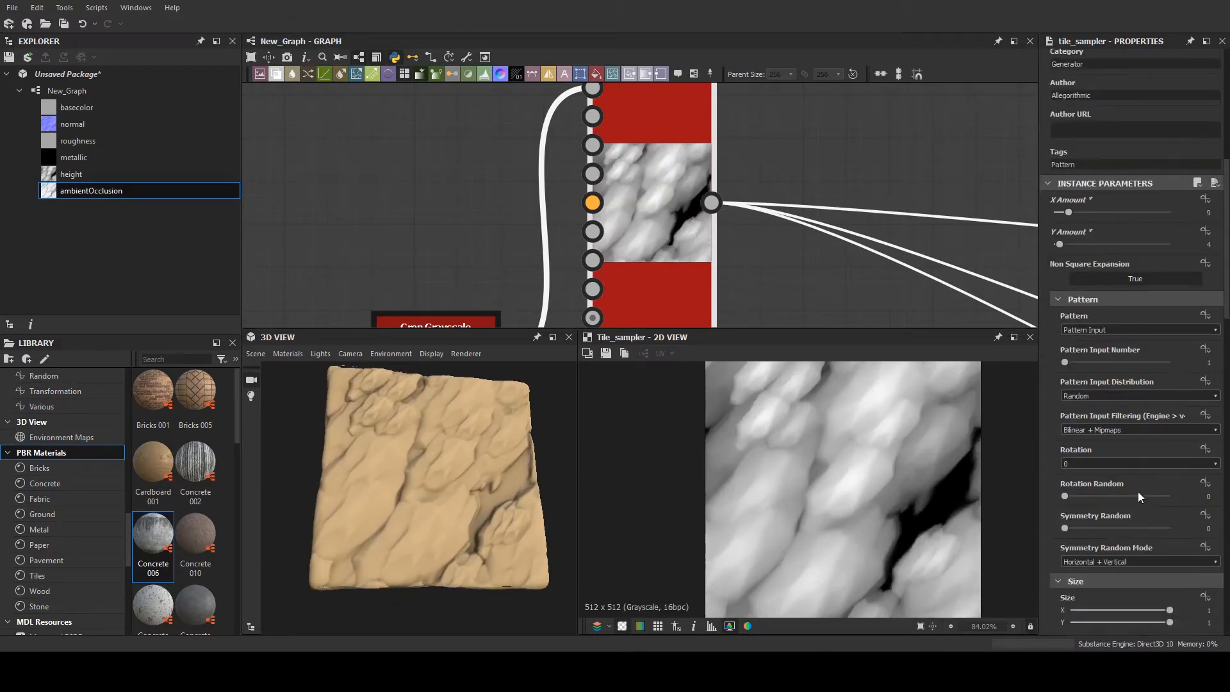
{"action": "scroll", "coordinate": [1076, 419], "scroll_direction": "down", "scroll_amount": 2}
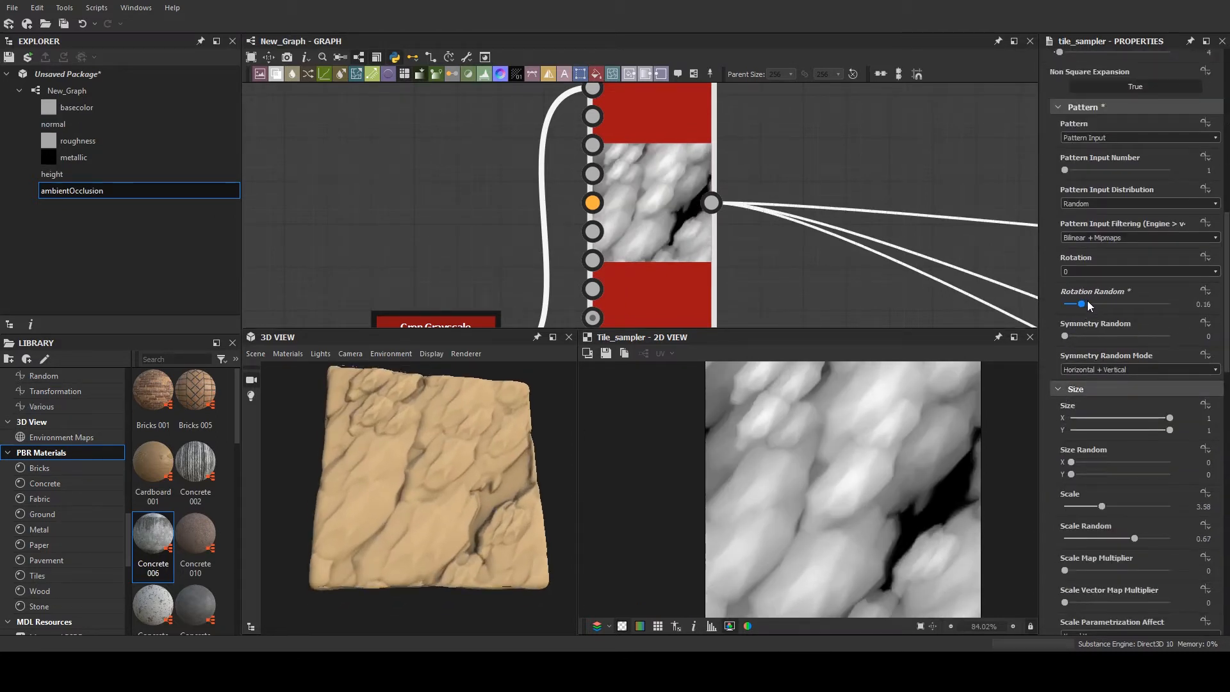
{"action": "scroll", "coordinate": [1050, 384], "scroll_direction": "down", "scroll_amount": 2}
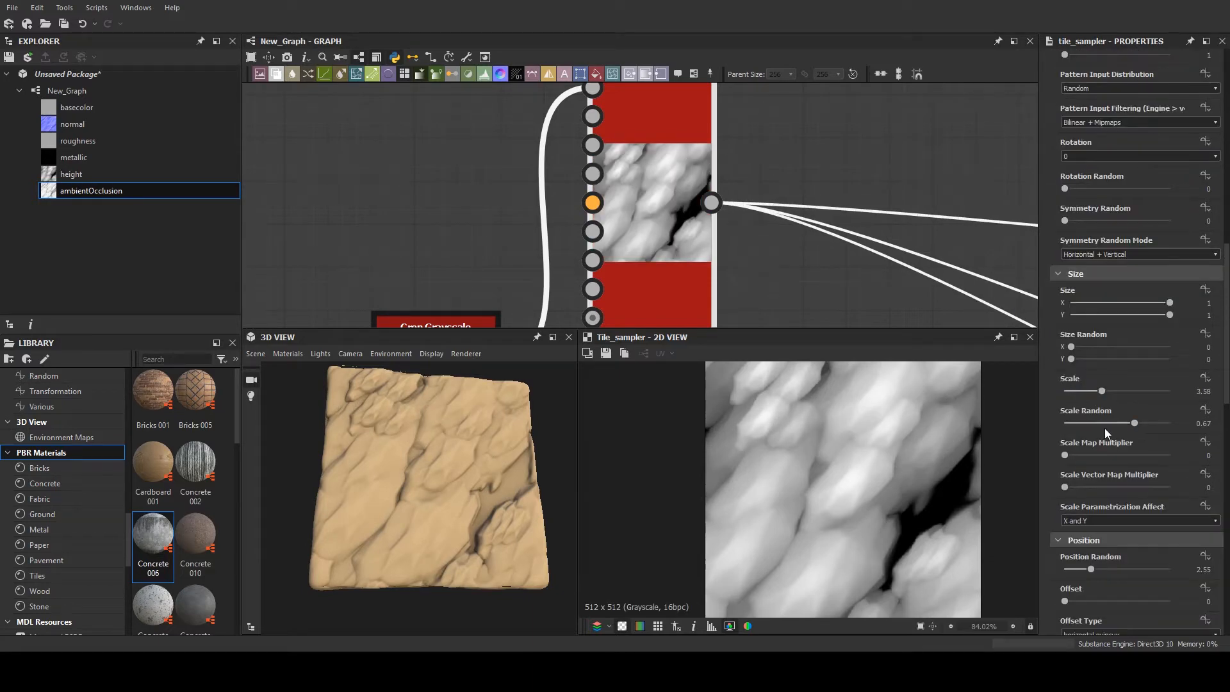
{"action": "left_click_drag", "start_coordinate": [1103, 394], "coordinate": [1114, 368]}
{"action": "left_click_drag", "start_coordinate": [518, 482], "coordinate": [540, 517]}
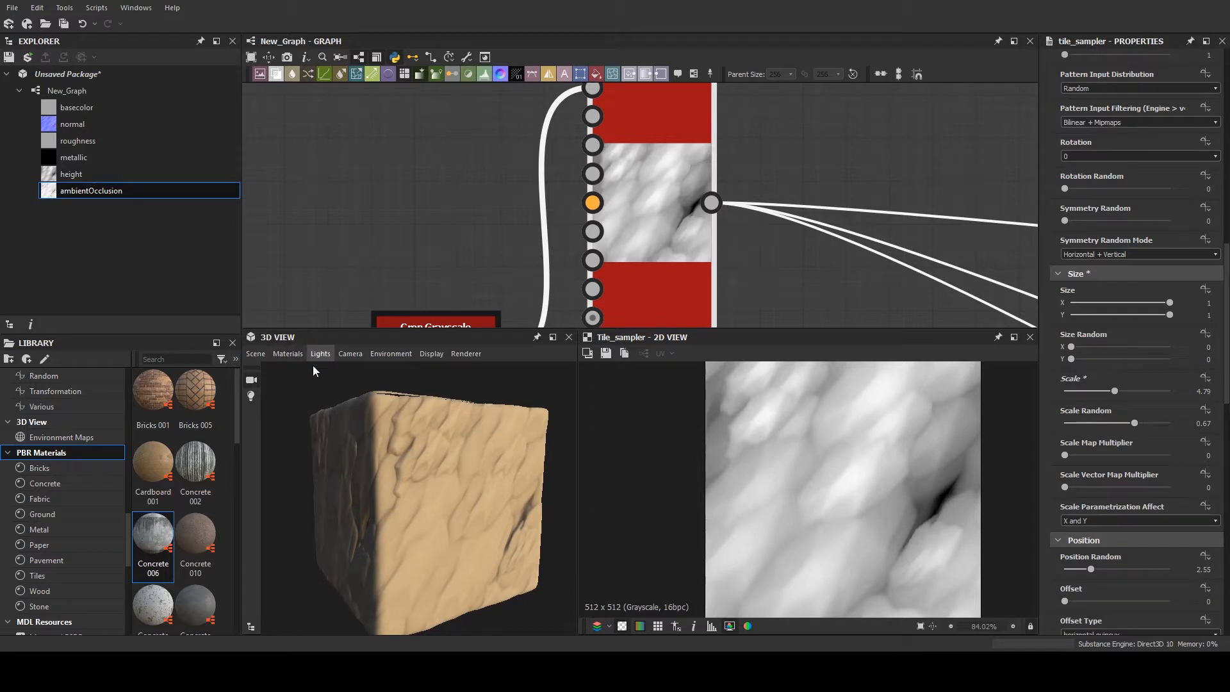
- Raise the height Scale of the 3D view's material to 10 and inspect the displaced cube
{"action": "left_click", "coordinate": [404, 374]}
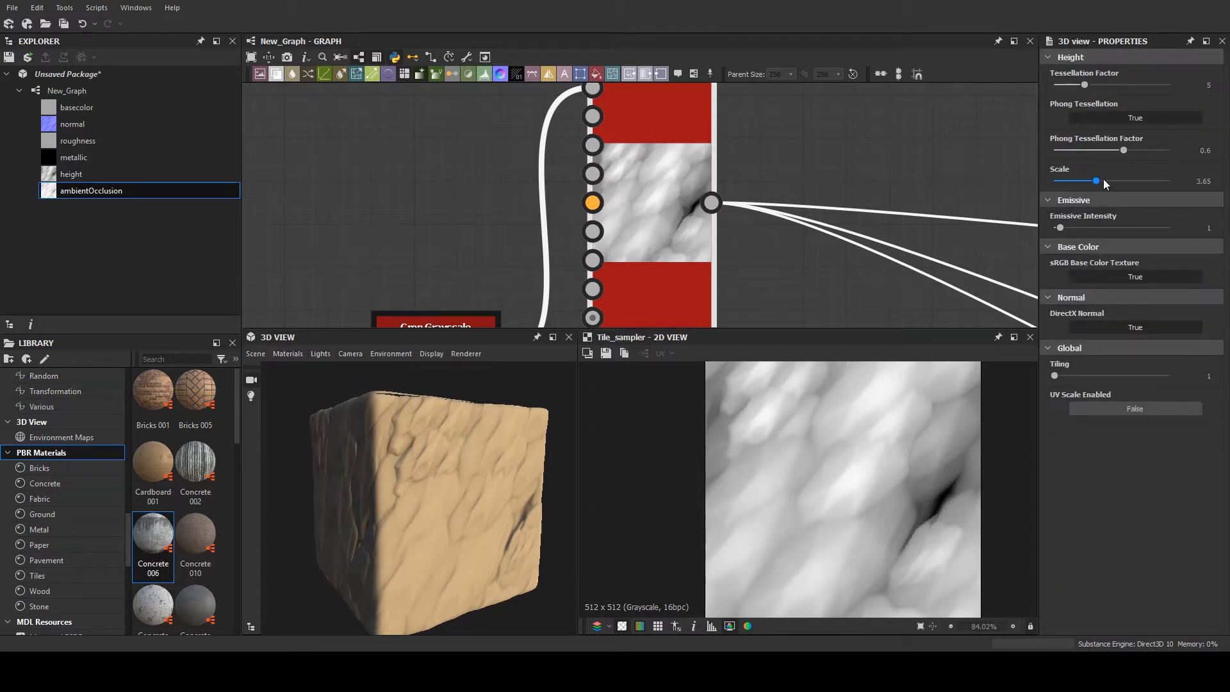
{"action": "left_click_drag", "start_coordinate": [1101, 180], "coordinate": [1206, 178]}
{"action": "left_click_drag", "start_coordinate": [562, 439], "coordinate": [446, 439]}
{"action": "scroll", "coordinate": [442, 440], "scroll_direction": "up", "scroll_amount": 5}
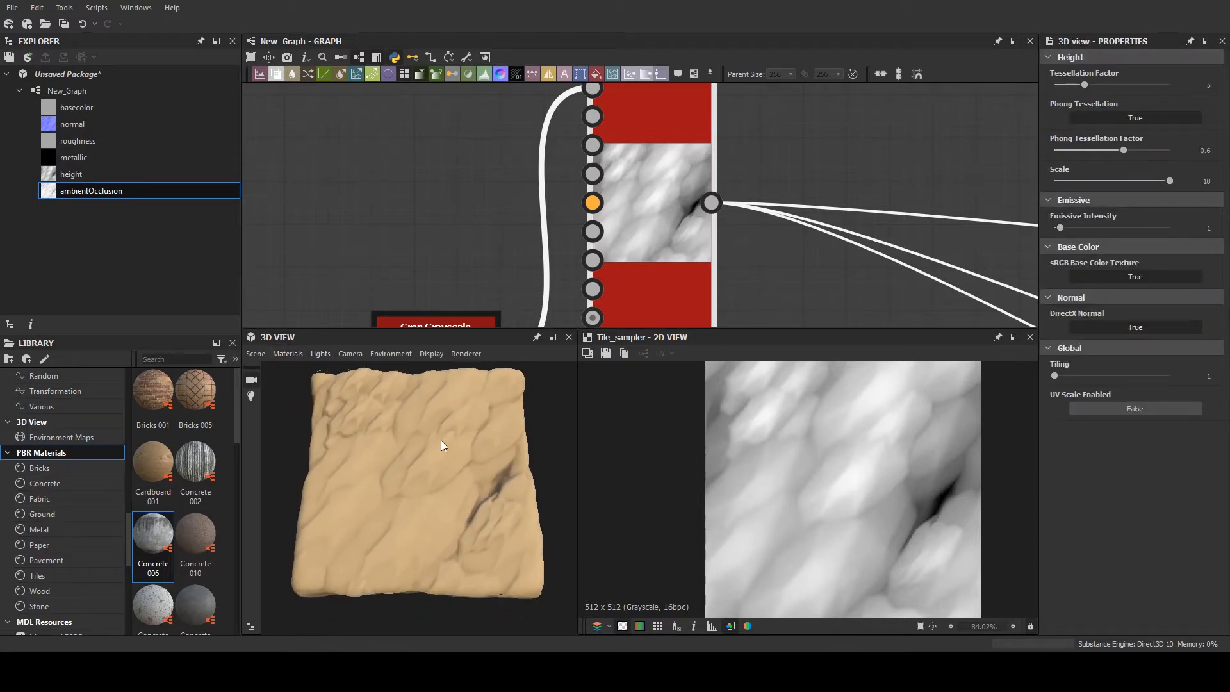
{"action": "scroll", "coordinate": [673, 442], "scroll_direction": "down", "scroll_amount": 3}
{"action": "scroll", "coordinate": [673, 442], "scroll_direction": "down", "scroll_amount": 3}
{"action": "scroll", "coordinate": [400, 483], "scroll_direction": "down", "scroll_amount": 5}
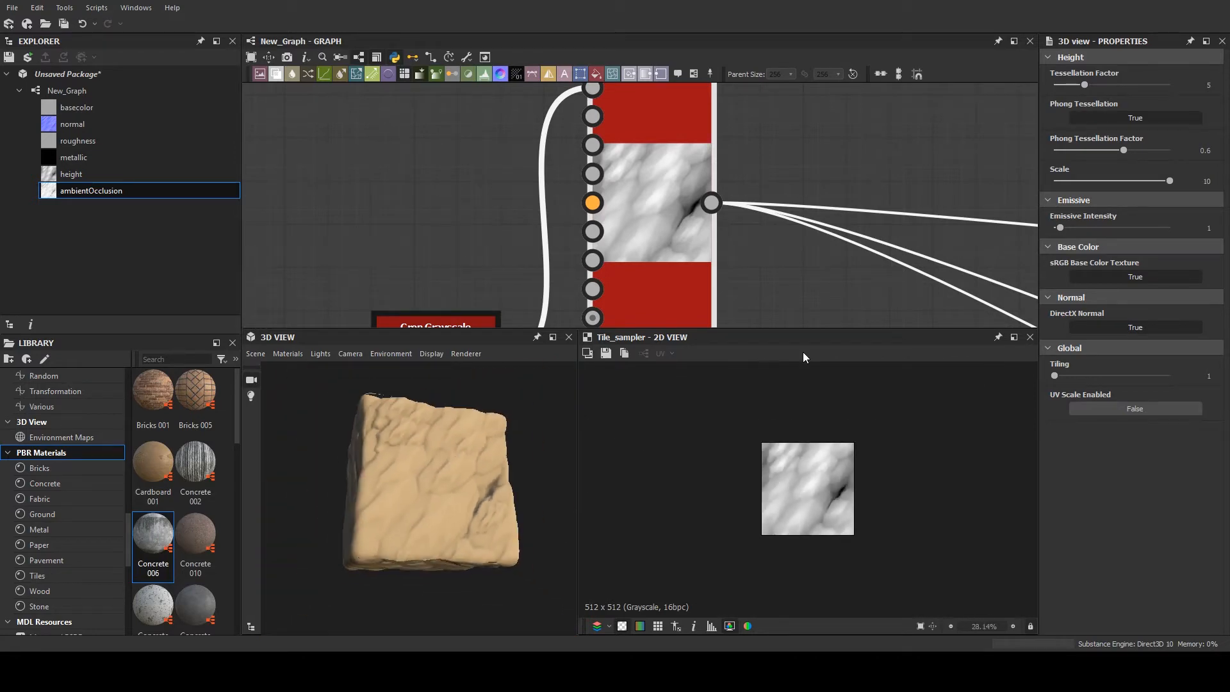
- Set the Tile Sampler's Scale to 4.18 and Scale Random to 0.48
{"action": "scroll", "coordinate": [835, 230], "scroll_direction": "down", "scroll_amount": 3}
{"action": "middle_click_drag", "start_coordinate": [738, 200], "coordinate": [572, 162]}
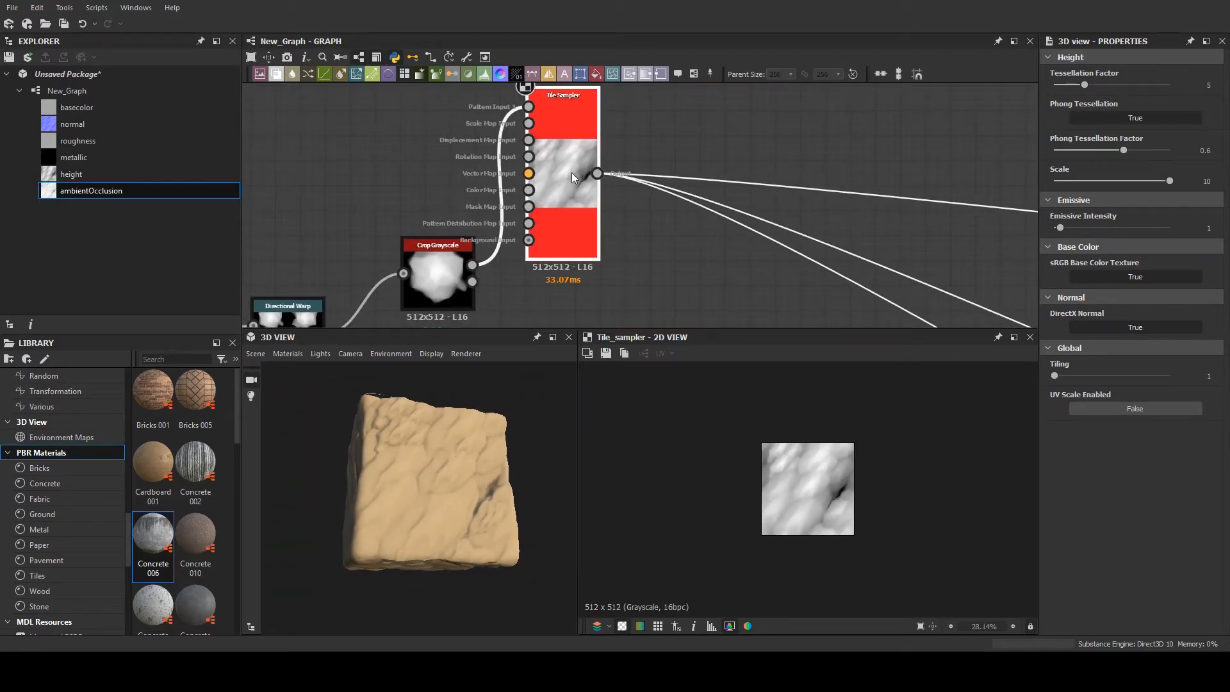
{"action": "left_click", "coordinate": [571, 172]}
{"action": "scroll", "coordinate": [1108, 378], "scroll_direction": "down", "scroll_amount": 5}
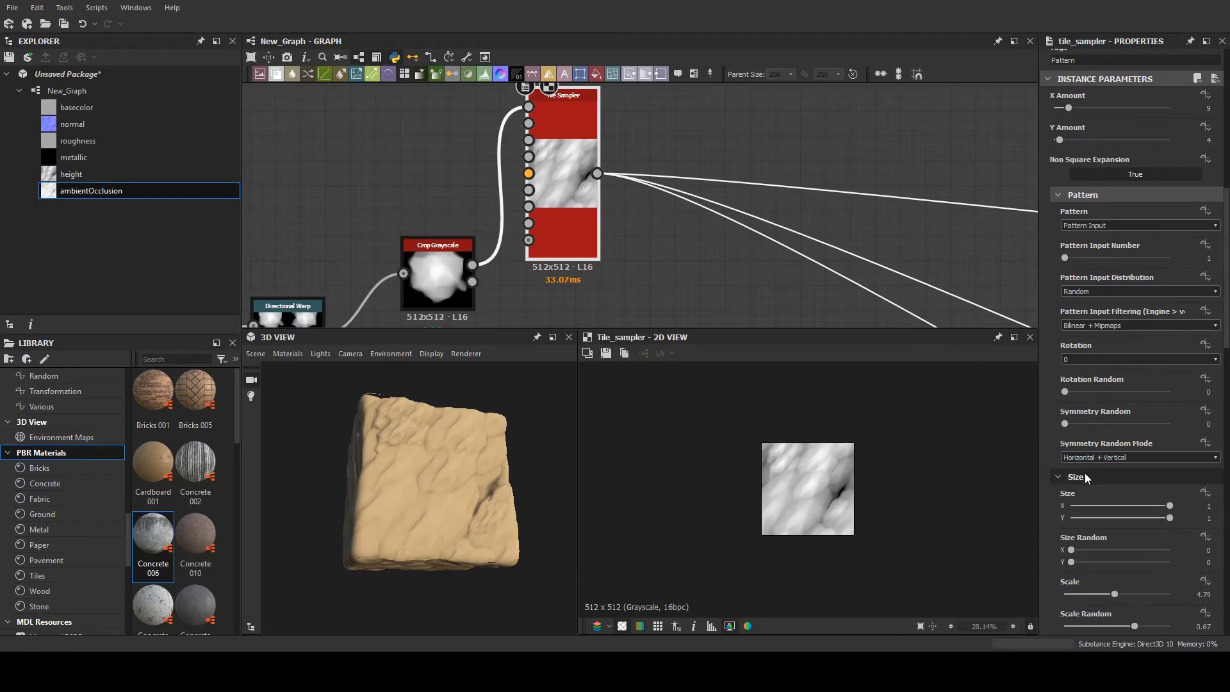
{"action": "left_click_drag", "start_coordinate": [1111, 480], "coordinate": [1115, 517]}
{"action": "scroll", "coordinate": [1006, 379], "scroll_direction": "down", "scroll_amount": 1}
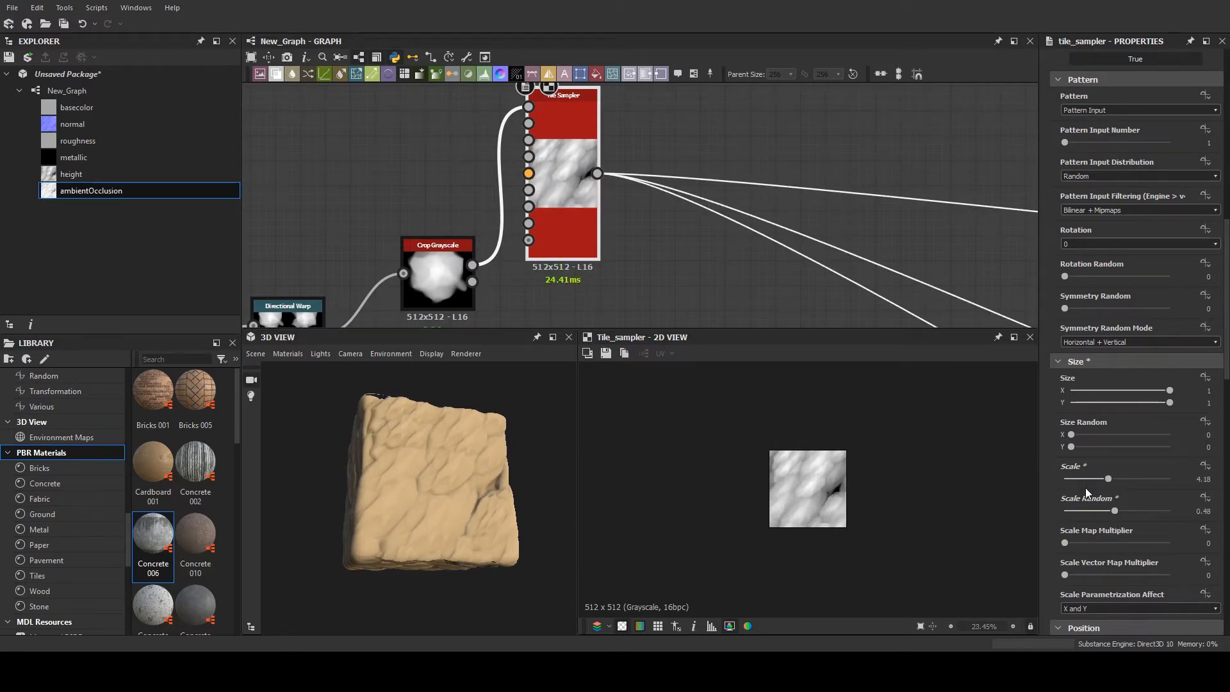
- Set Rotation Random in the Tile Sampler's Rotation section to 0.02
{"action": "scroll", "coordinate": [1085, 486], "scroll_direction": "down", "scroll_amount": 10}
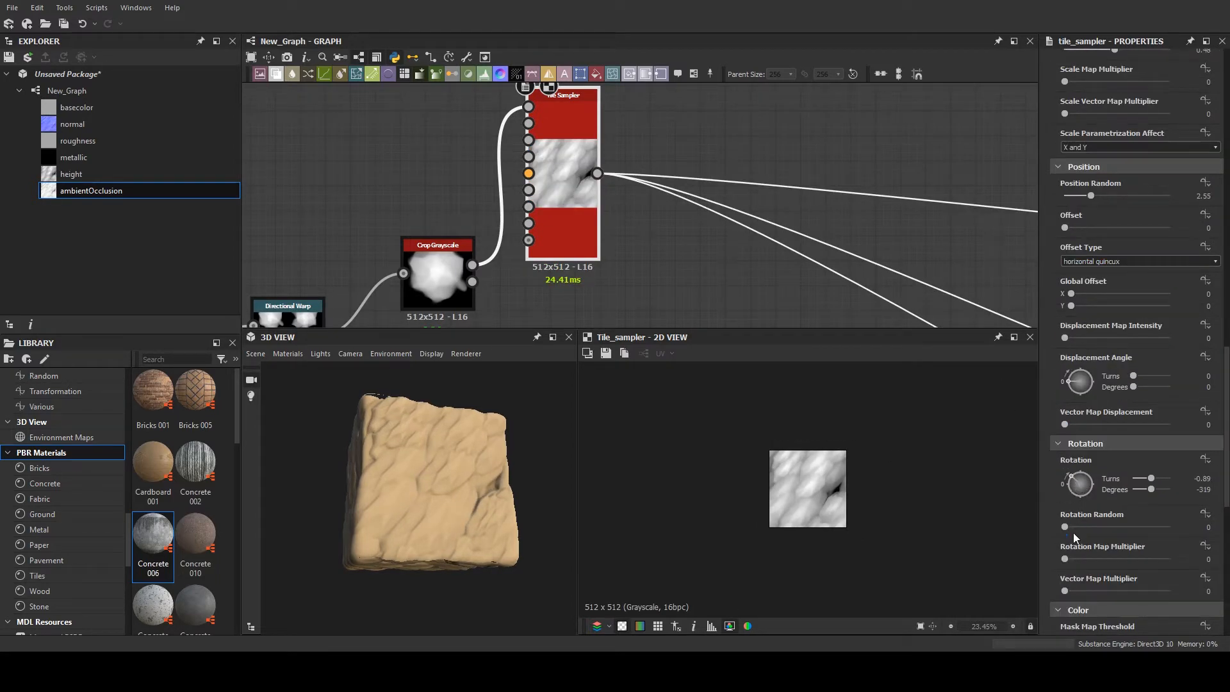
{"action": "left_click_drag", "start_coordinate": [1065, 526], "coordinate": [1066, 526]}
{"action": "scroll", "coordinate": [1066, 529], "scroll_direction": "down", "scroll_amount": 3}
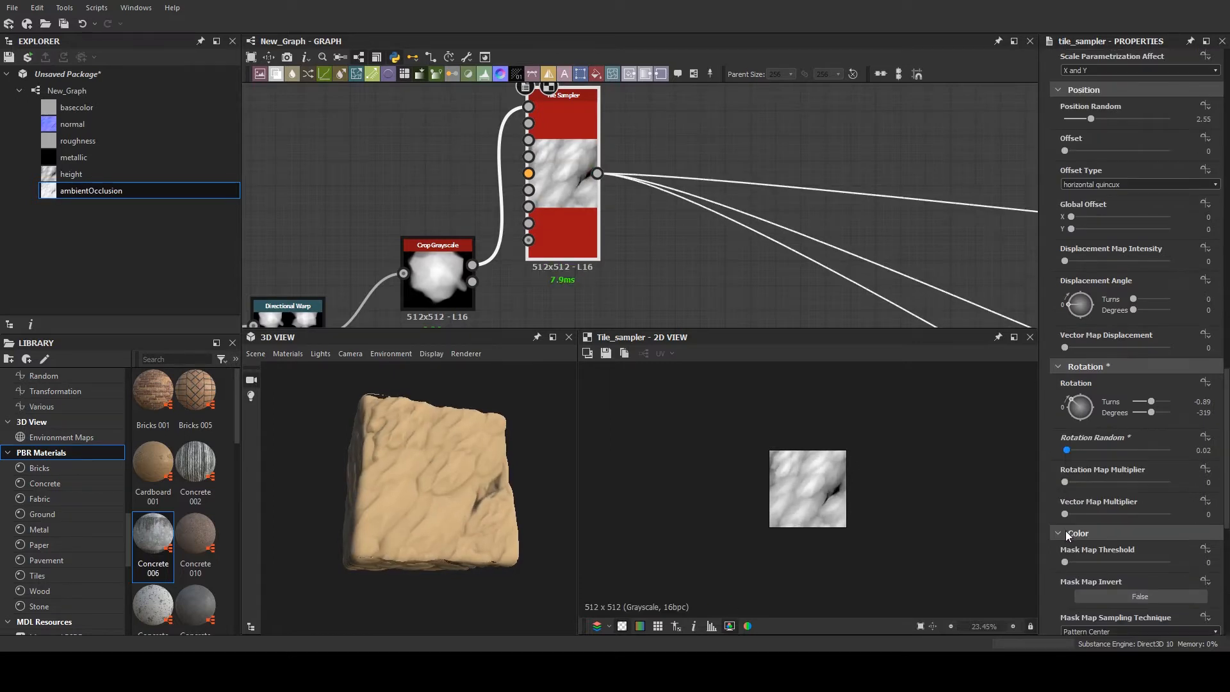
{"action": "scroll", "coordinate": [1073, 432], "scroll_direction": "down", "scroll_amount": 3}
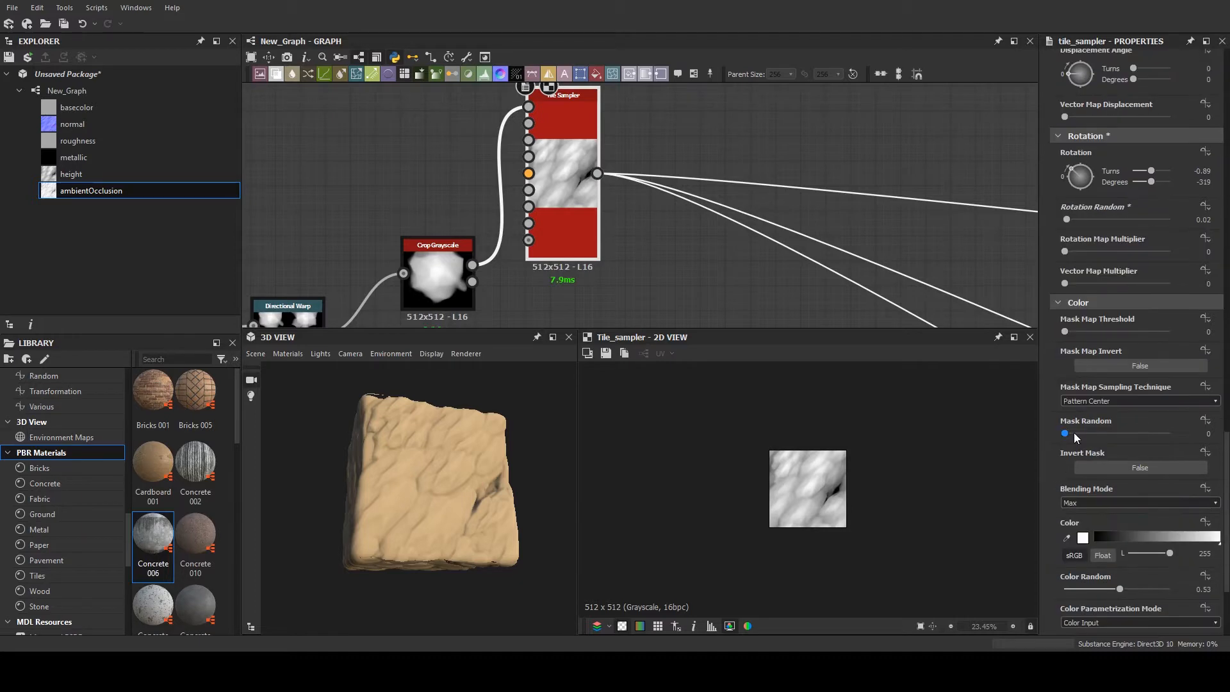
{"action": "scroll", "coordinate": [406, 433], "scroll_direction": "up", "scroll_amount": 3}
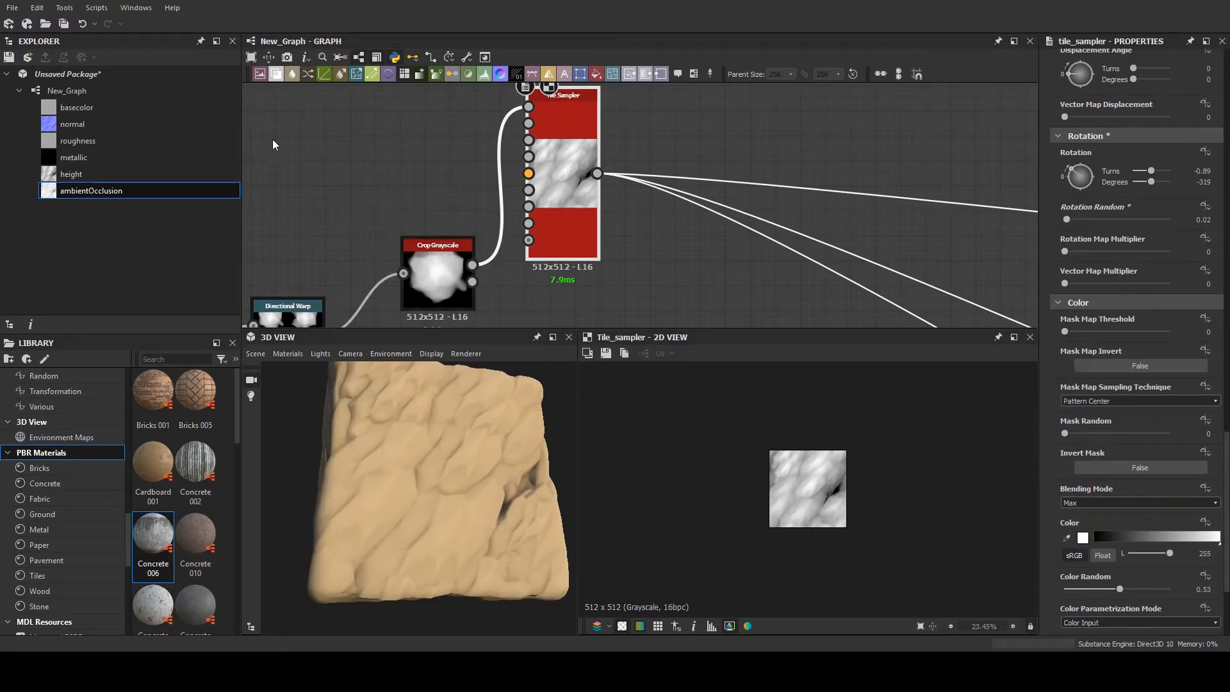
- Show the first Directional Warp after Slope Blur Grayscale and raise its Intensity to 12.82
{"action": "scroll", "coordinate": [480, 209], "scroll_direction": "down", "scroll_amount": 3}
{"action": "scroll", "coordinate": [558, 198], "scroll_direction": "up", "scroll_amount": 6}
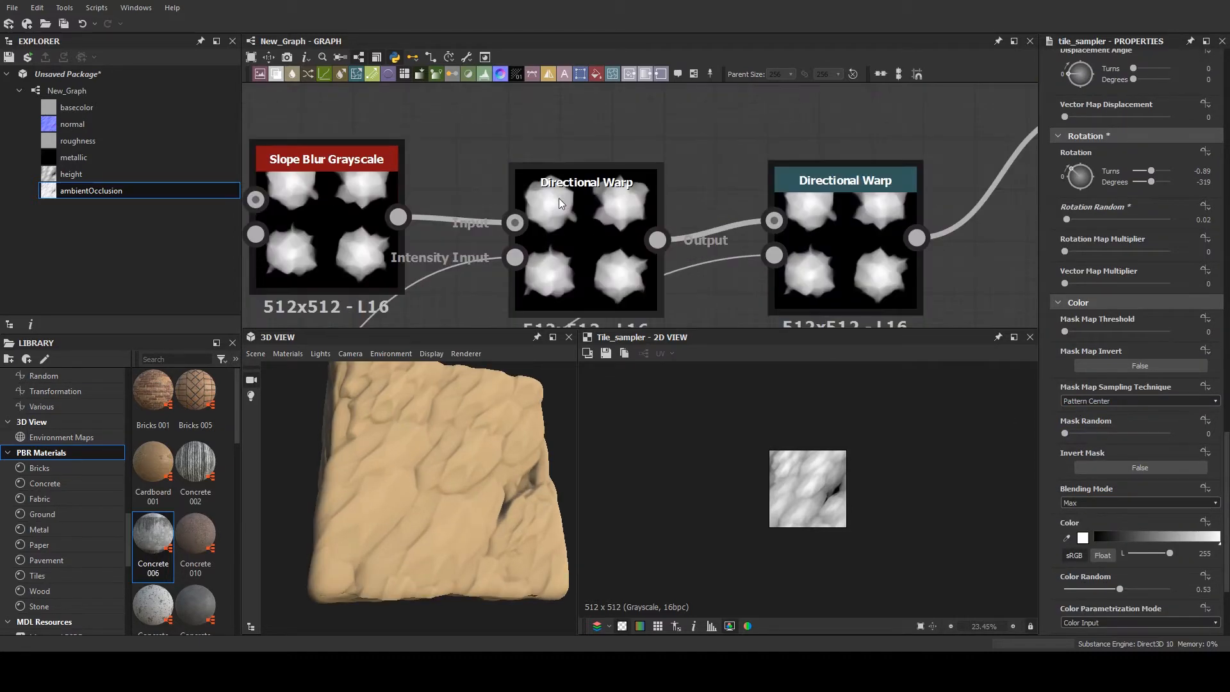
{"action": "double_click", "coordinate": [558, 202]}
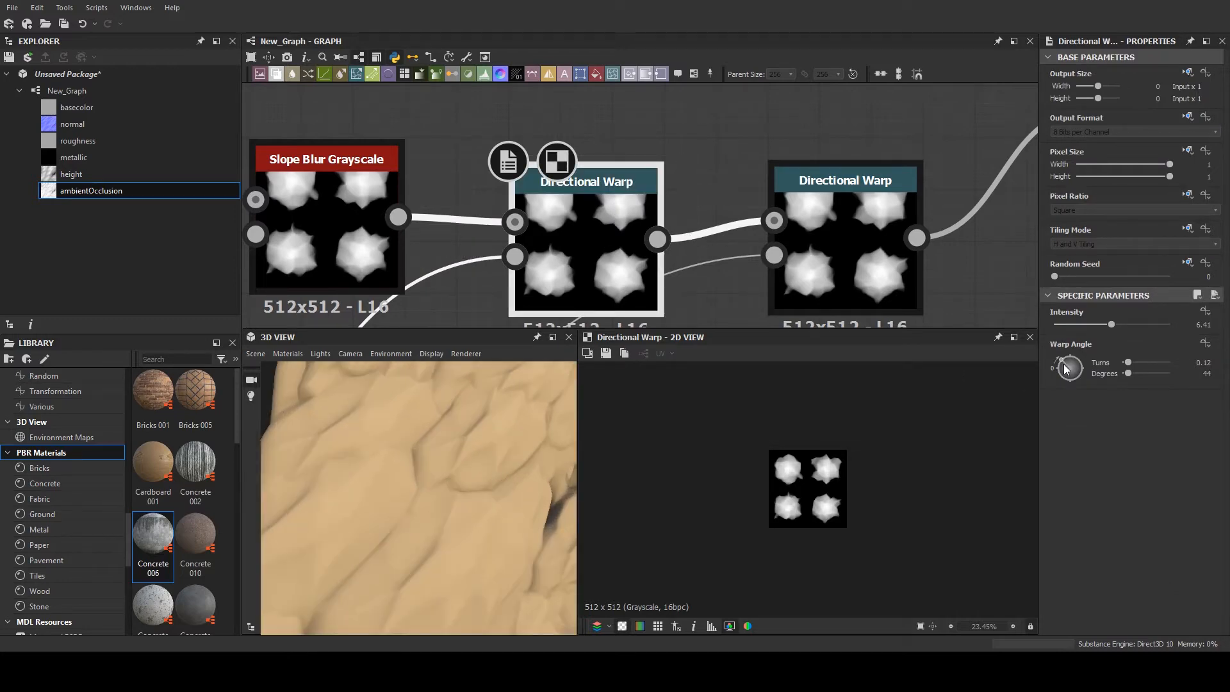
{"action": "left_click_drag", "start_coordinate": [1125, 327], "coordinate": [1170, 325]}
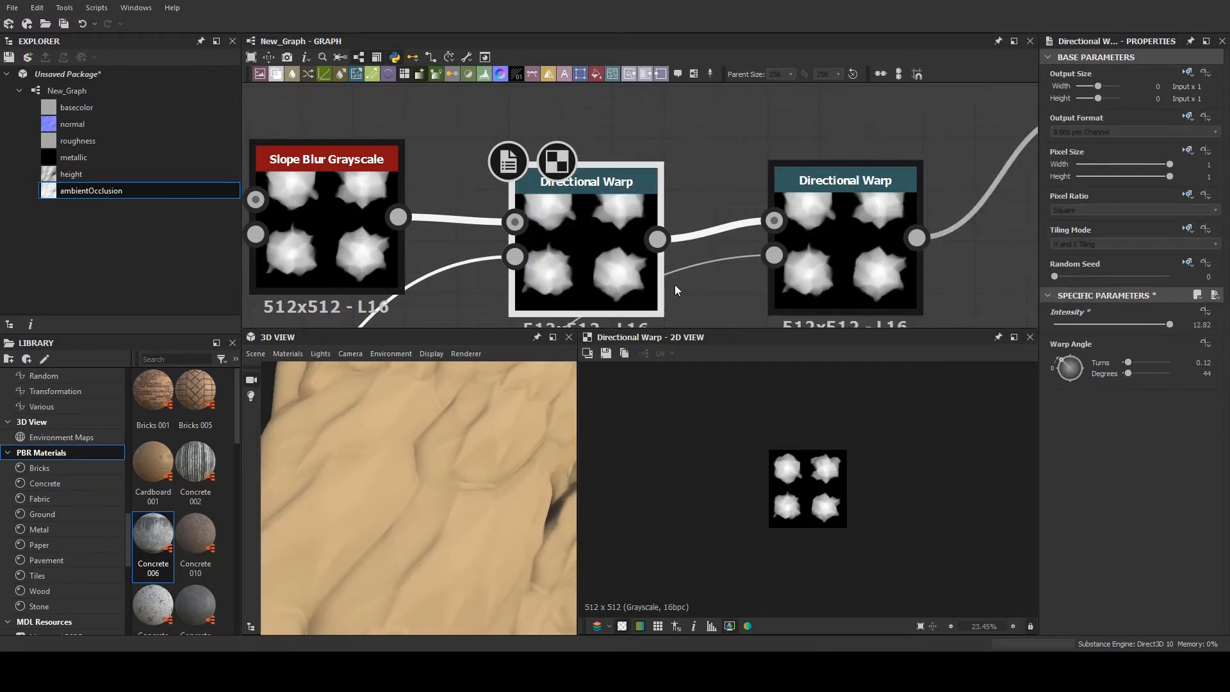
{"action": "scroll", "coordinate": [506, 208], "scroll_direction": "down", "scroll_amount": 3}
{"action": "middle_click_drag", "start_coordinate": [509, 197], "coordinate": [516, 276]}
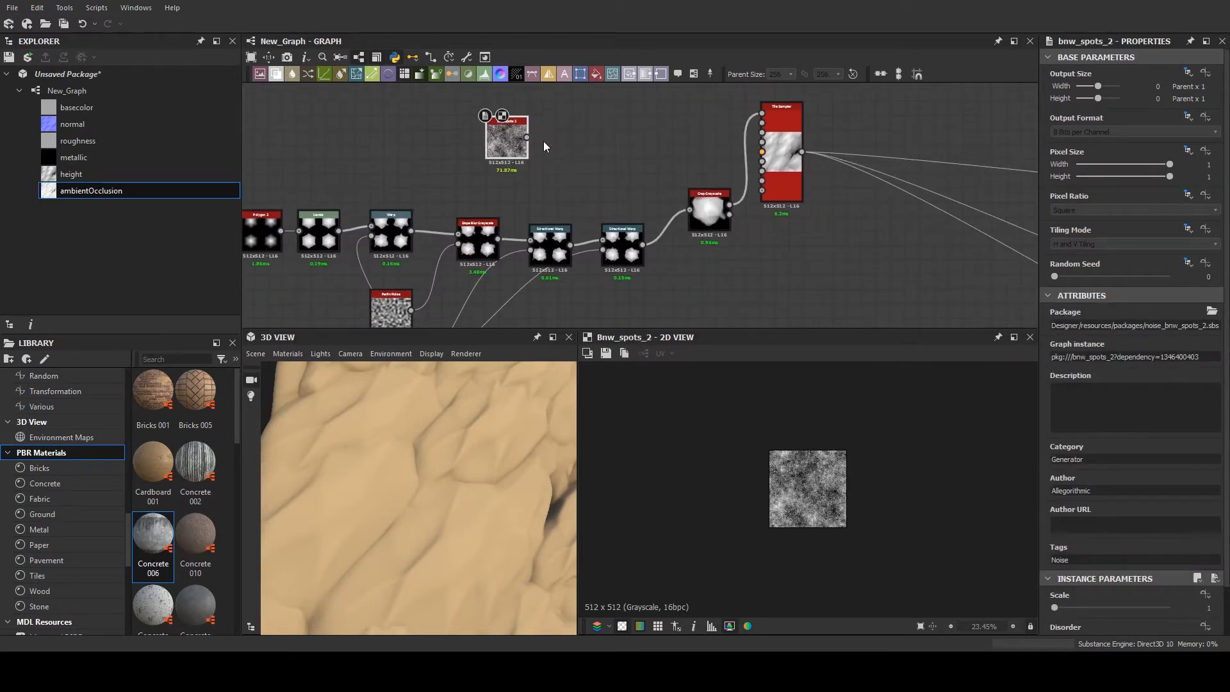
- Feed a BnW Spots 2 noise into the first Directional Warp's intensity input and set that warp's Intensity to 3.97
{"action": "left_click_drag", "start_coordinate": [543, 141], "coordinate": [530, 249]}
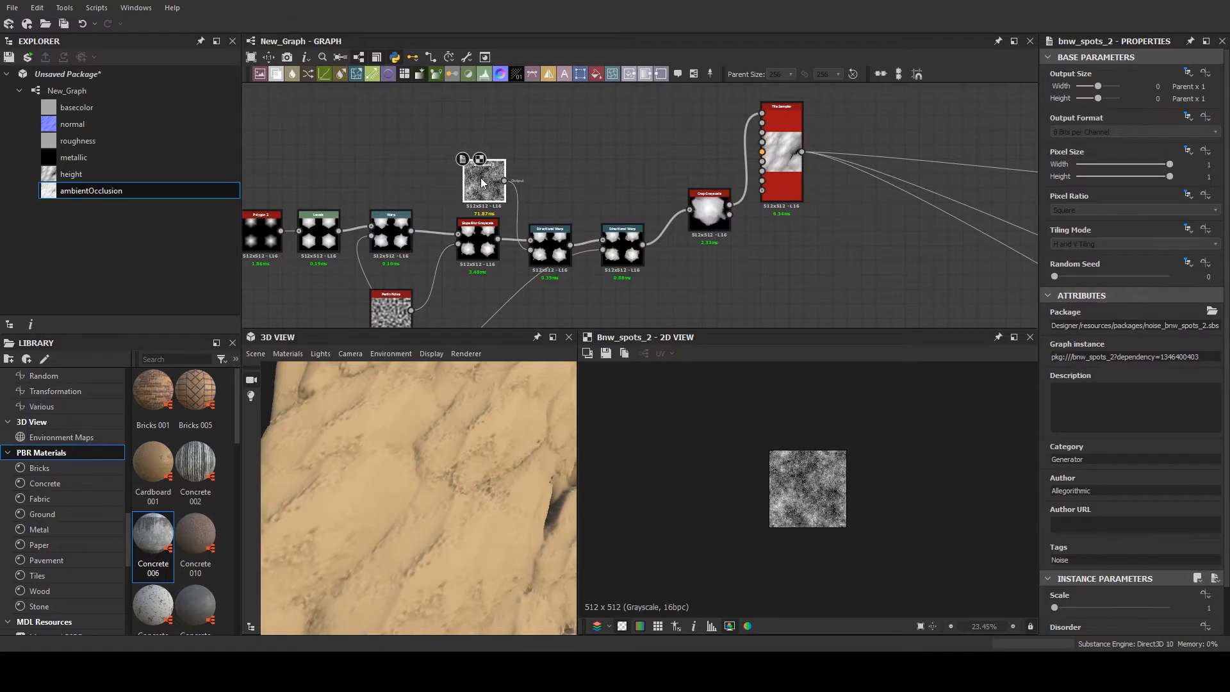
{"action": "left_click_drag", "start_coordinate": [482, 183], "coordinate": [476, 183]}
{"action": "left_click", "coordinate": [550, 247]}
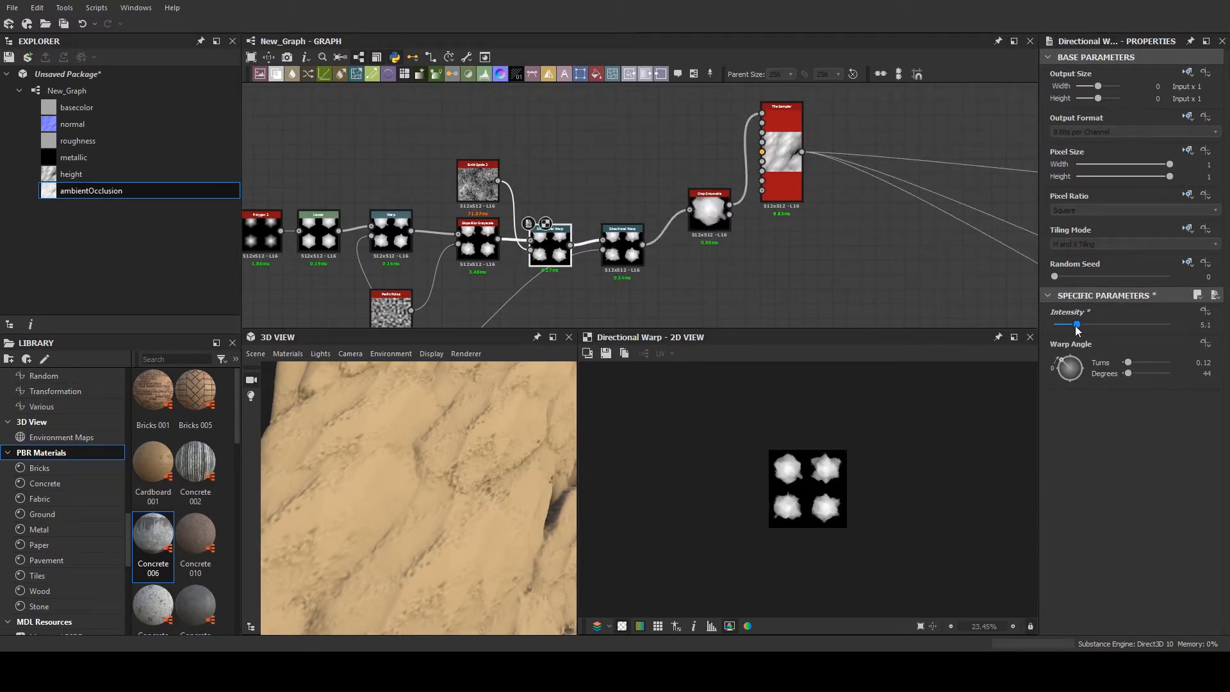
{"action": "left_click_drag", "start_coordinate": [1111, 325], "coordinate": [1071, 325]}
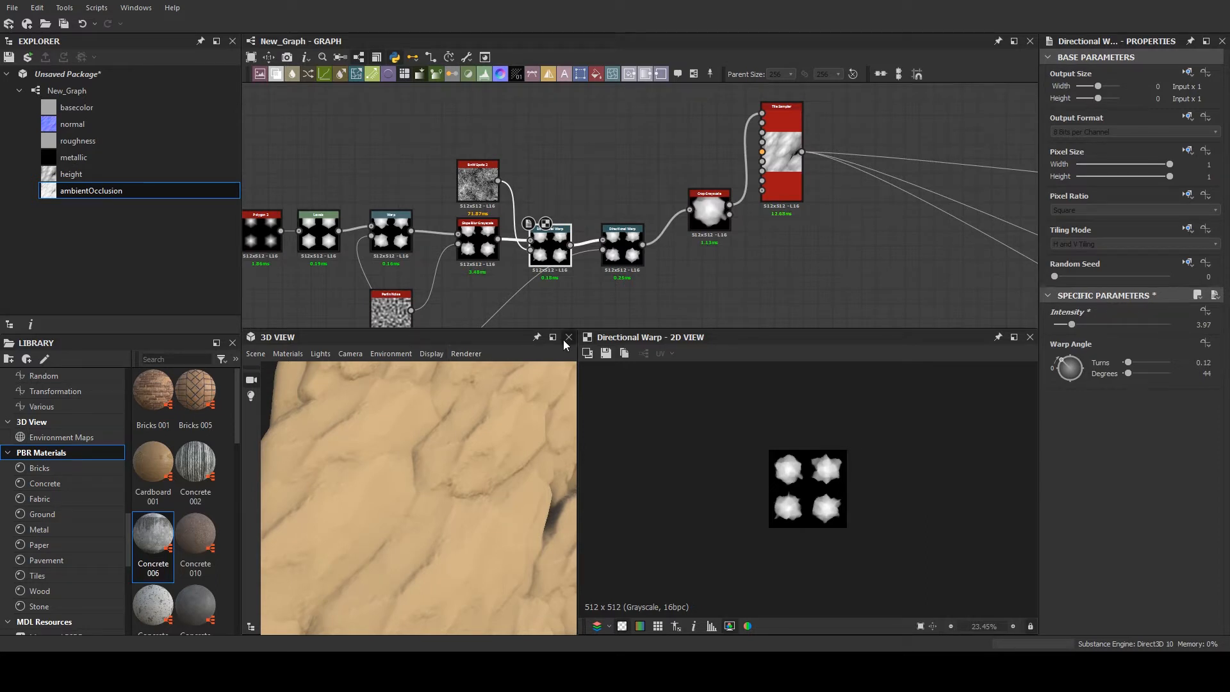
- Drive the second Directional Warp's intensity input with BnW Spots 2, set its Intensity to 3.54, and inspect the 3D surface
{"action": "left_click", "coordinate": [631, 259]}
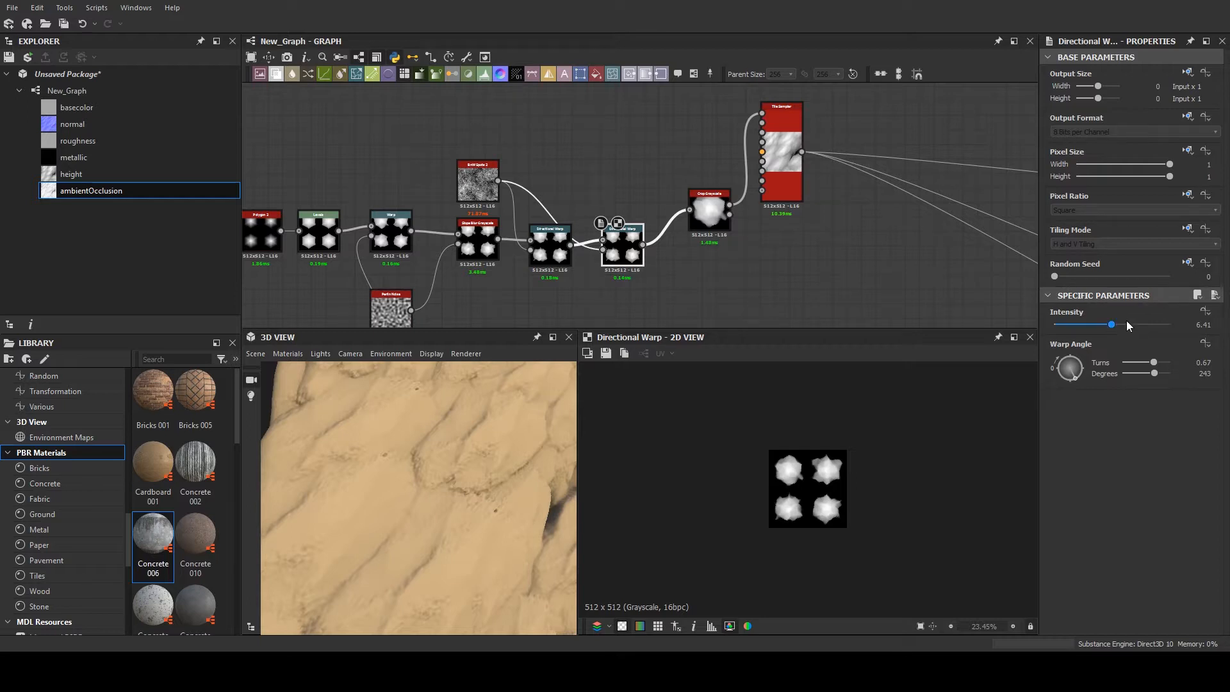
{"action": "left_click_drag", "start_coordinate": [1112, 326], "coordinate": [1087, 336]}
{"action": "scroll", "coordinate": [316, 490], "scroll_direction": "down", "scroll_amount": 5}
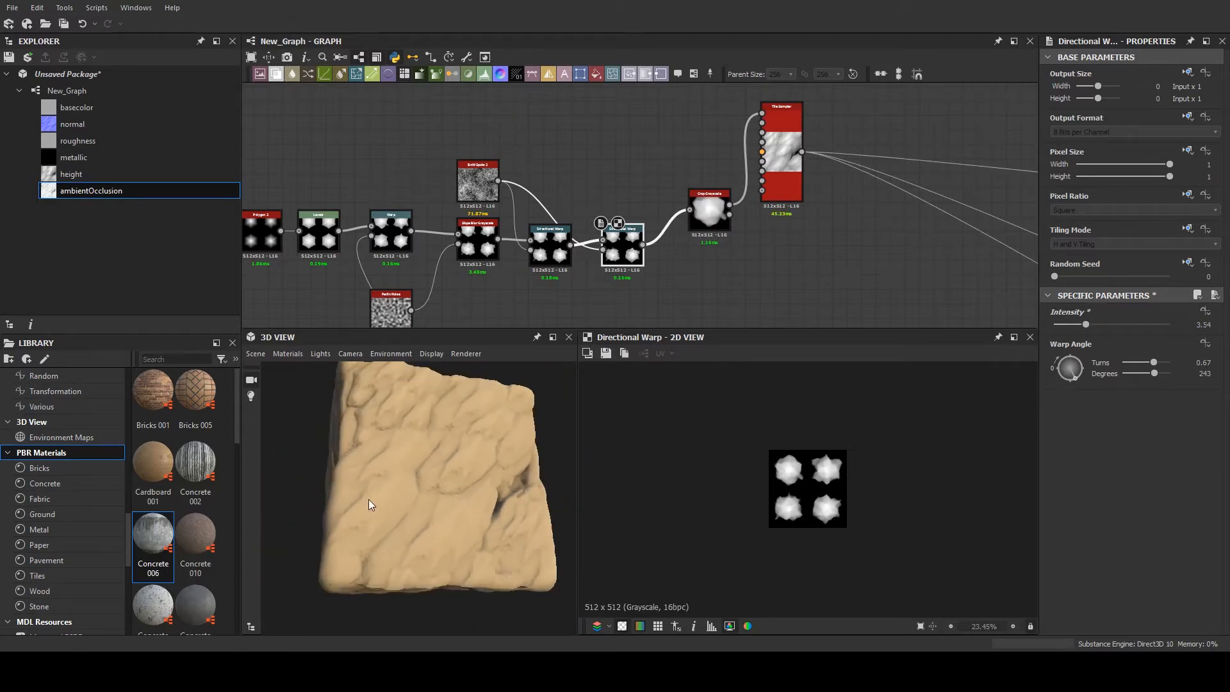
{"action": "left_click_drag", "start_coordinate": [368, 499], "coordinate": [413, 495]}
{"action": "scroll", "coordinate": [427, 475], "scroll_direction": "up", "scroll_amount": 5}
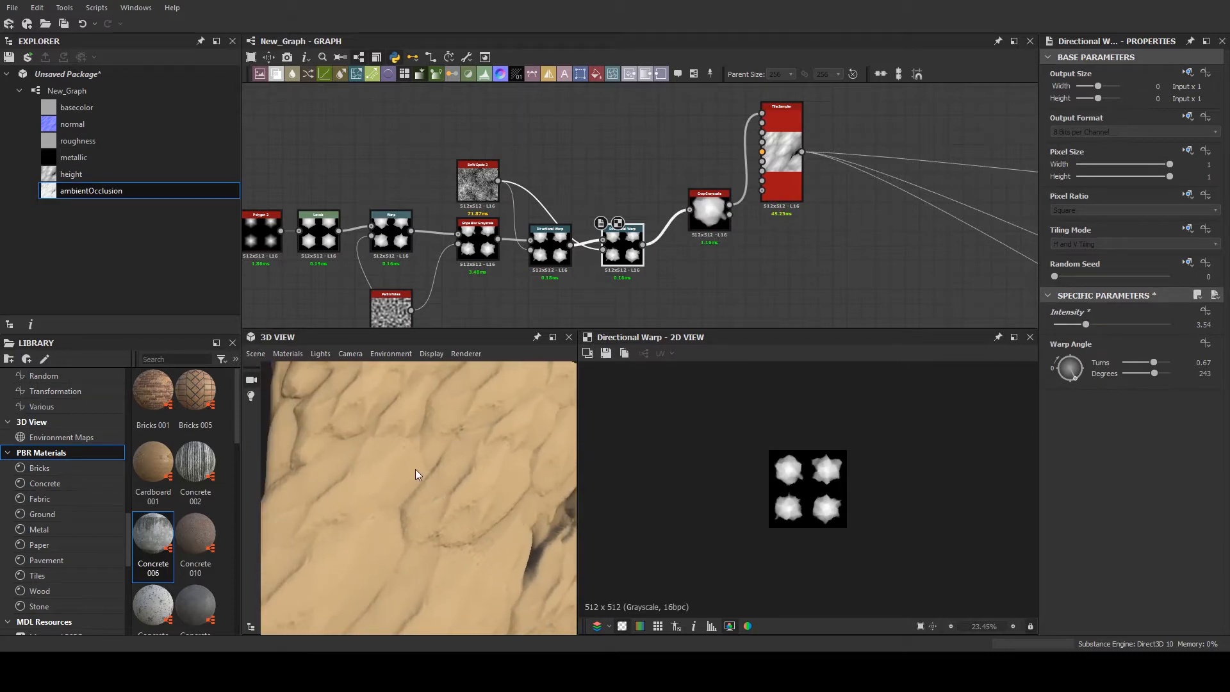
{"action": "scroll", "coordinate": [503, 234], "scroll_direction": "up", "scroll_amount": 3}
{"action": "scroll", "coordinate": [575, 247], "scroll_direction": "up", "scroll_amount": 1}
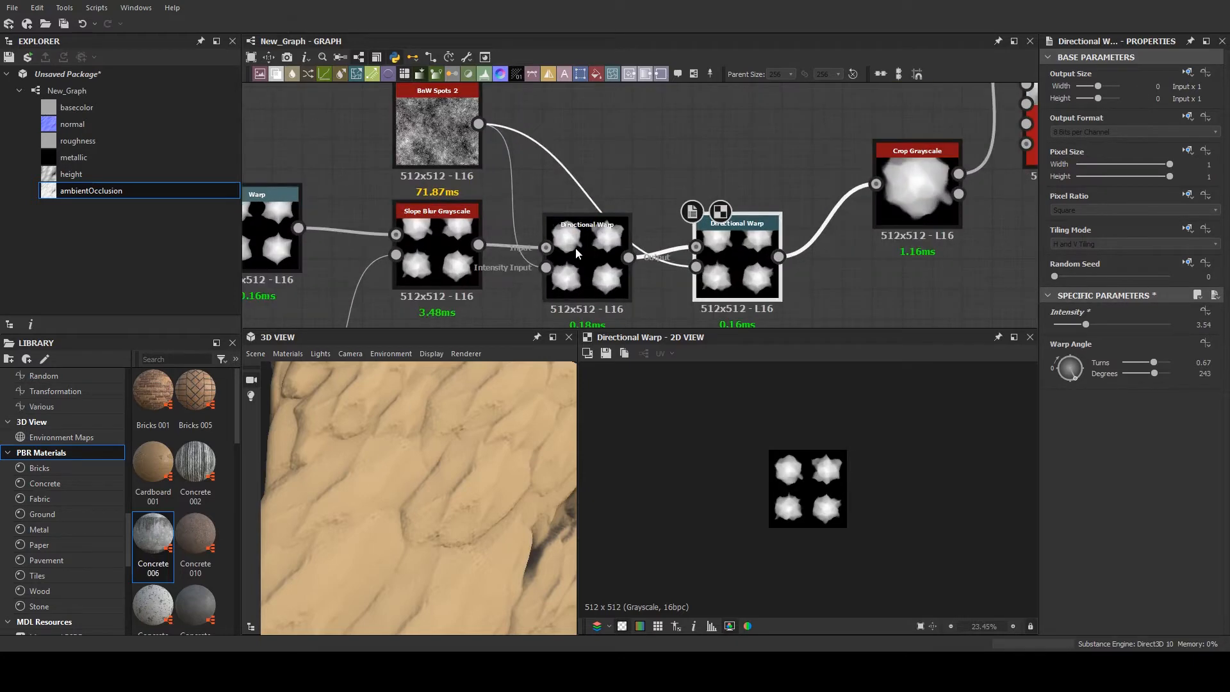
- Move the Crop Grayscale and Tile Sampler nodes away from the second Directional Warp to make room for another node
{"action": "double_click", "coordinate": [575, 247]}
{"action": "scroll", "coordinate": [757, 218], "scroll_direction": "down", "scroll_amount": 4}
{"action": "middle_click_drag", "start_coordinate": [757, 217], "coordinate": [378, 181]}
{"action": "scroll", "coordinate": [377, 180], "scroll_direction": "down", "scroll_amount": 3}
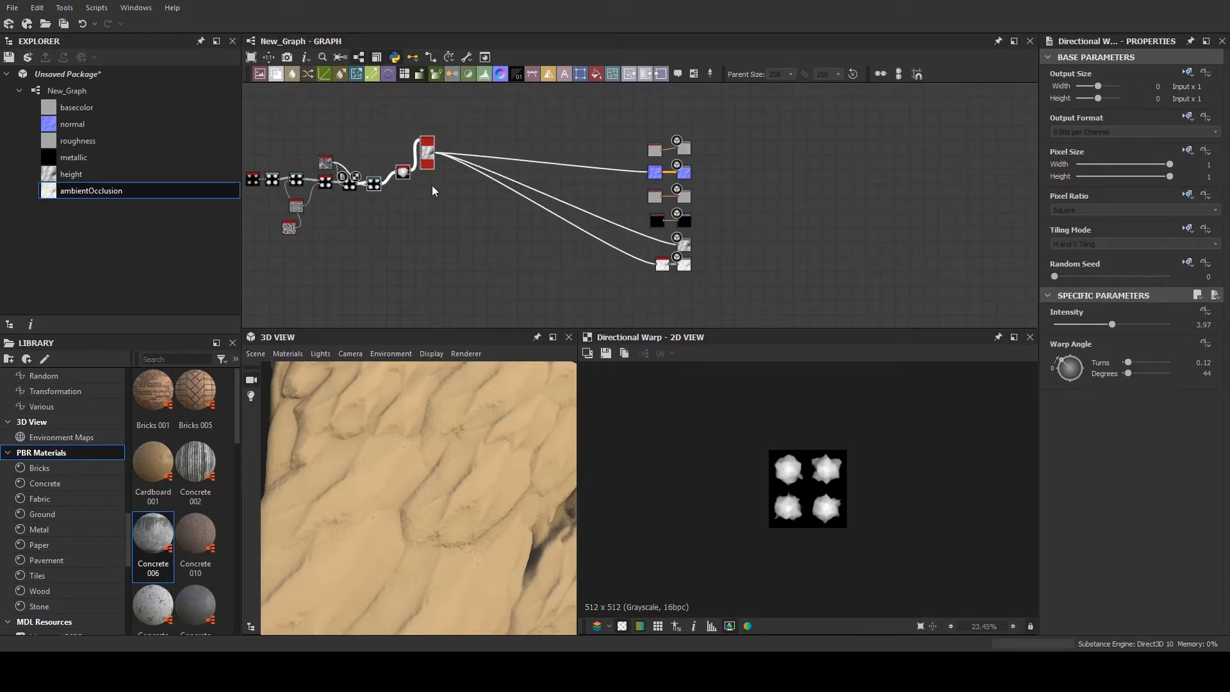
{"action": "scroll", "coordinate": [423, 183], "scroll_direction": "up", "scroll_amount": 2}
{"action": "scroll", "coordinate": [408, 154], "scroll_direction": "up", "scroll_amount": 4}
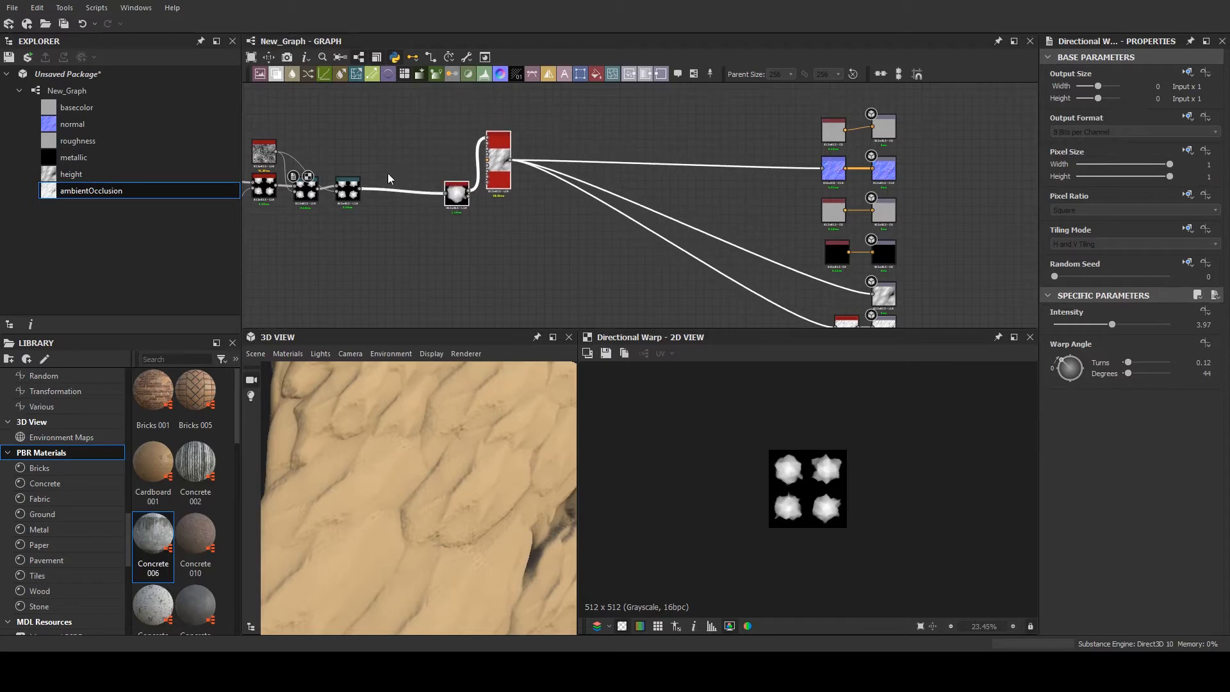
{"action": "middle_click_drag", "start_coordinate": [448, 168], "coordinate": [584, 181]}
{"action": "scroll", "coordinate": [584, 181], "scroll_direction": "up", "scroll_amount": 2}
- Duplicate the second Directional Warp and feed the copy with that warp's output as Input and BnW Spots 2 as Intensity Input
{"action": "left_click", "coordinate": [472, 221]}
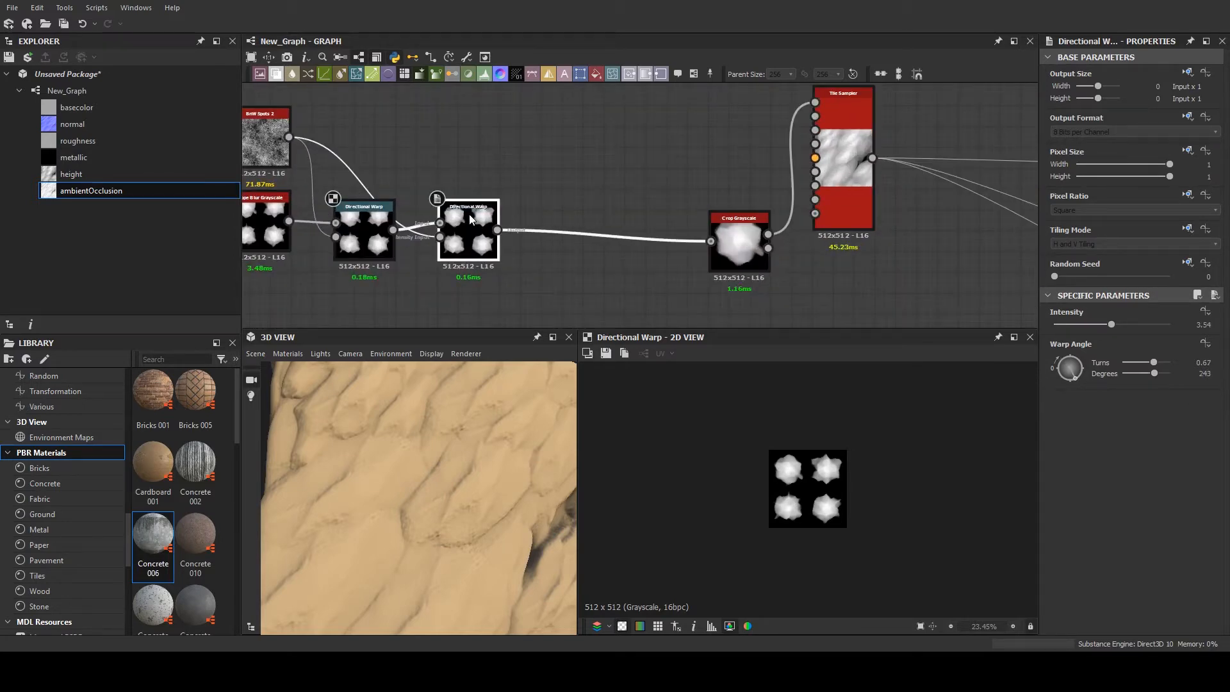
{"action": "key", "text": "ctrl+d"}
{"action": "left_click_drag", "start_coordinate": [615, 189], "coordinate": [590, 174]}
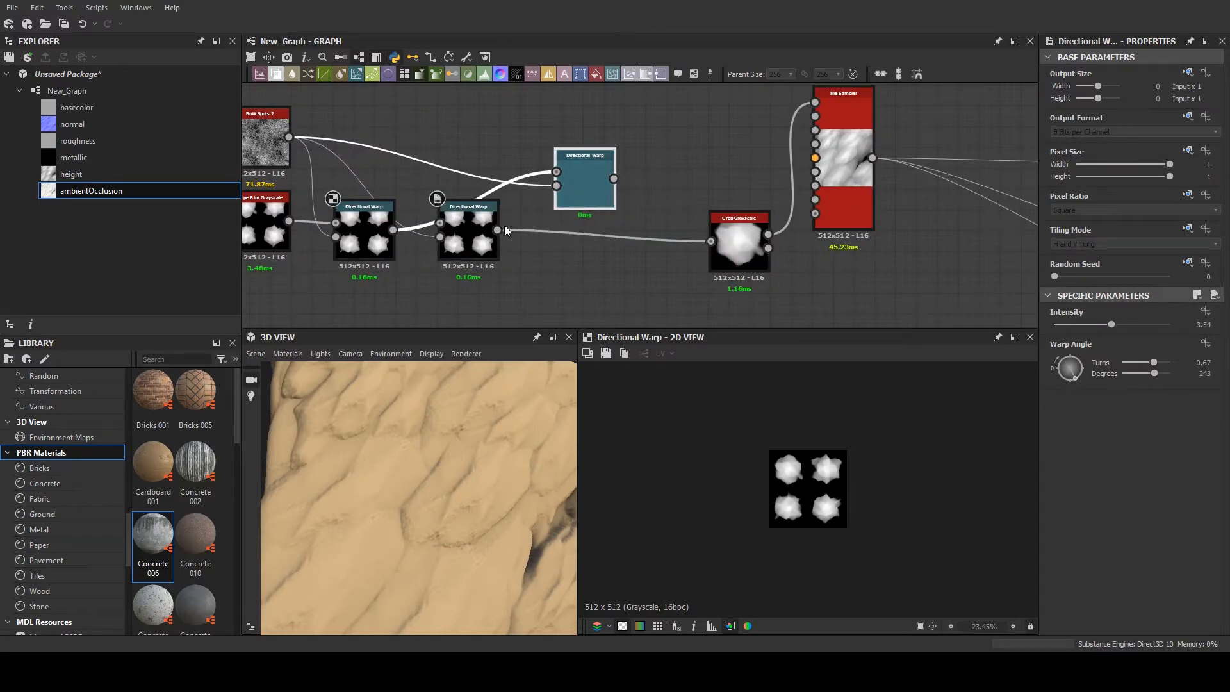
{"action": "middle_click_drag", "start_coordinate": [543, 187], "coordinate": [587, 200]}
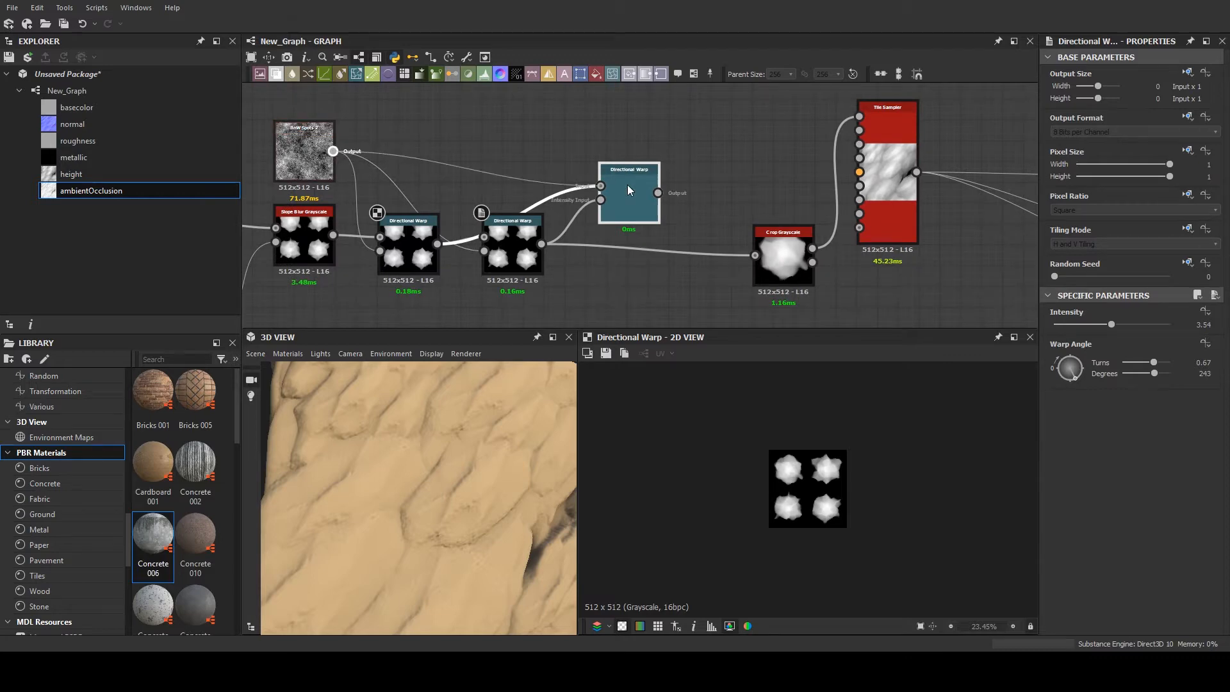
{"action": "left_click_drag", "start_coordinate": [628, 189], "coordinate": [625, 215]}
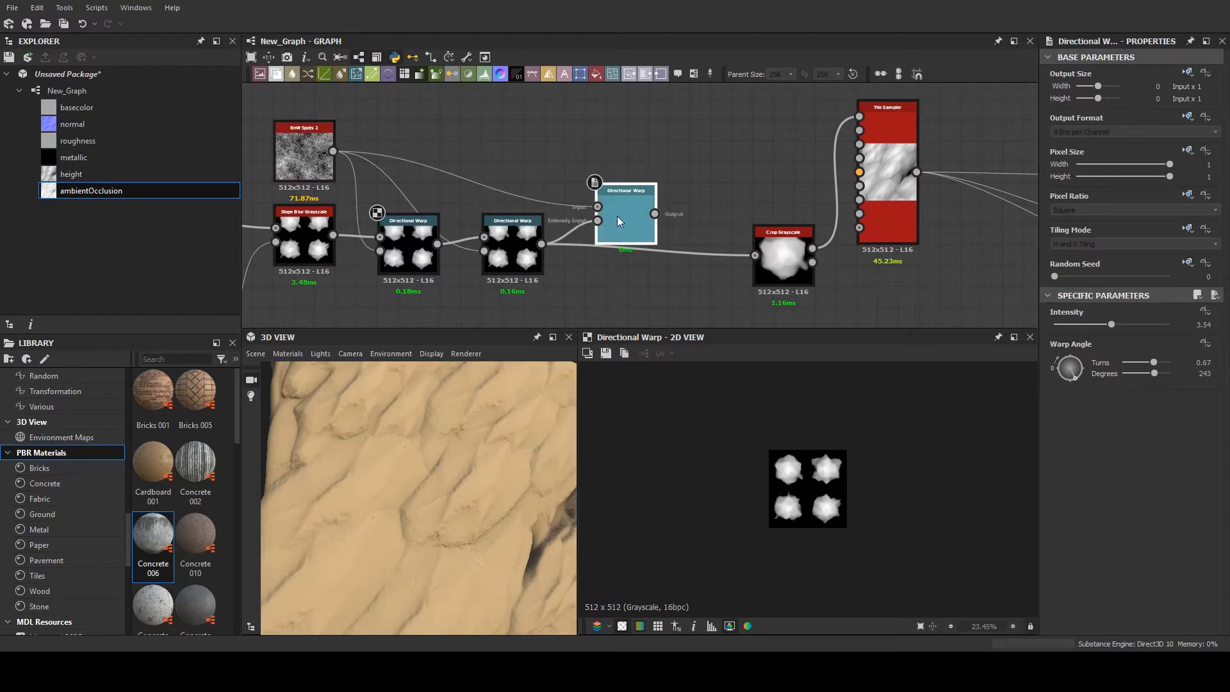
{"action": "scroll", "coordinate": [589, 212], "scroll_direction": "up", "scroll_amount": 1}
{"action": "left_click_drag", "start_coordinate": [532, 250], "coordinate": [595, 206]}
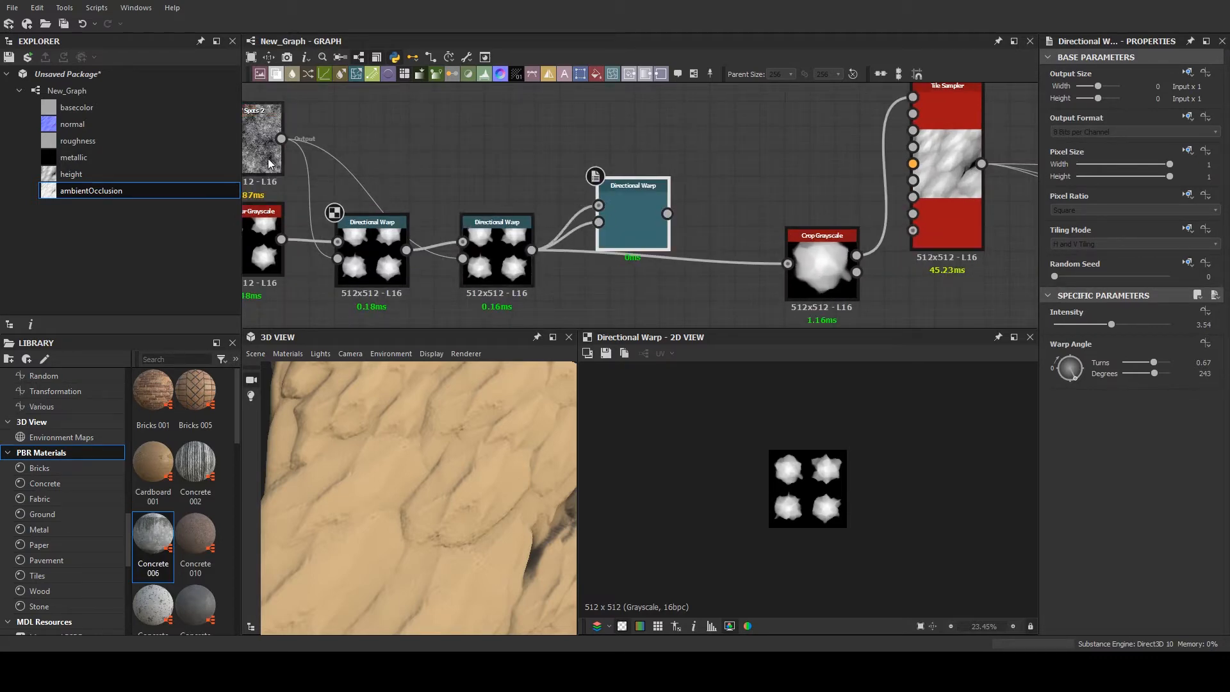
{"action": "left_click_drag", "start_coordinate": [285, 141], "coordinate": [629, 220]}
{"action": "scroll", "coordinate": [642, 230], "scroll_direction": "up", "scroll_amount": 3}
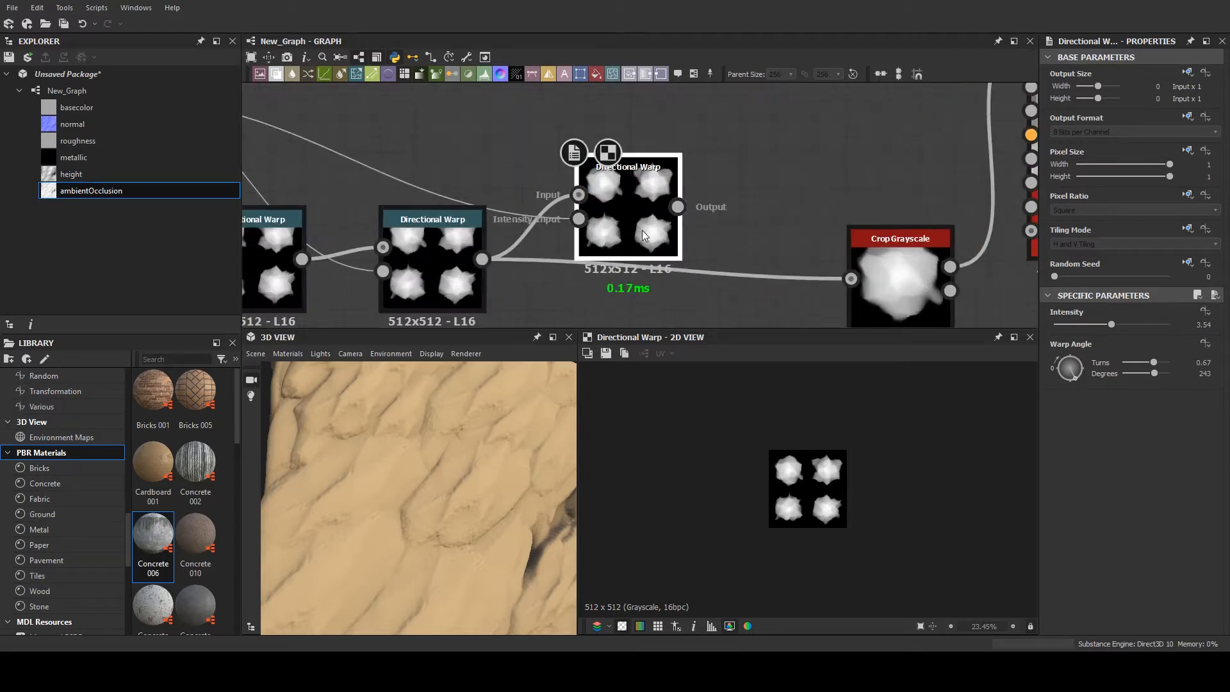
- Route the third Directional Warp into Crop Grayscale, with its Warp Angle at 1.39 turns and Intensity at 2.5
{"action": "left_click_drag", "start_coordinate": [1068, 373], "coordinate": [1070, 359]}
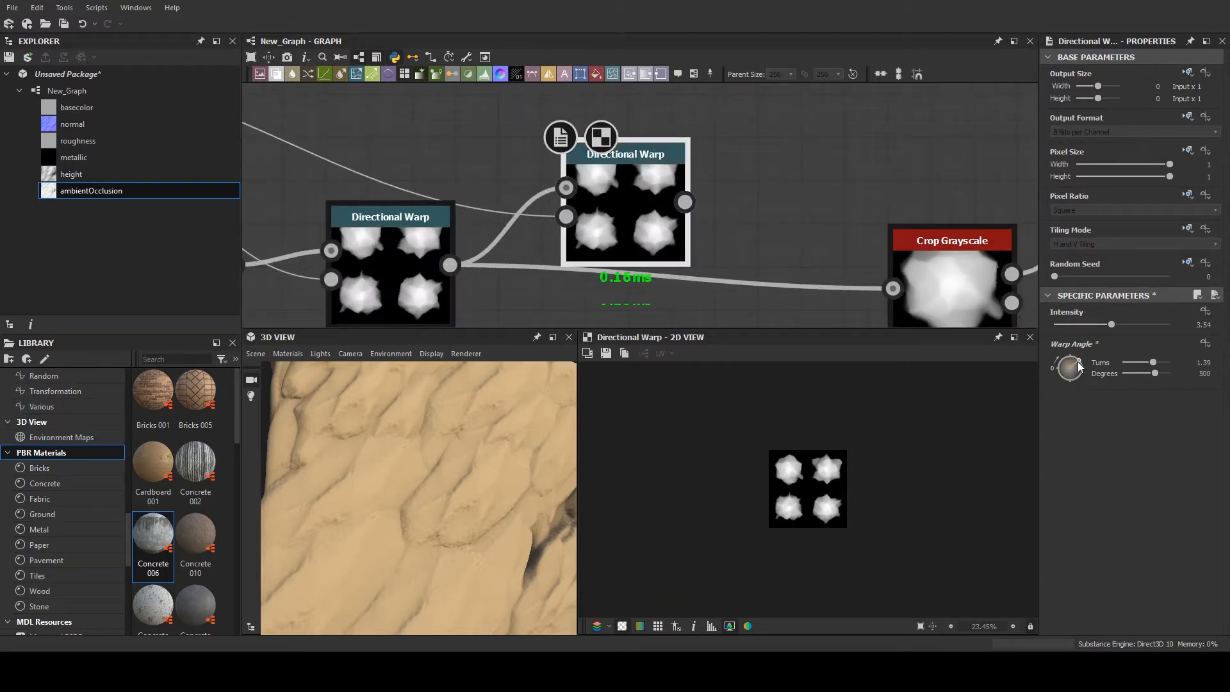
{"action": "scroll", "coordinate": [423, 428], "scroll_direction": "down", "scroll_amount": 5}
{"action": "left_click_drag", "start_coordinate": [685, 204], "coordinate": [892, 288]}
{"action": "scroll", "coordinate": [449, 518], "scroll_direction": "up", "scroll_amount": 5}
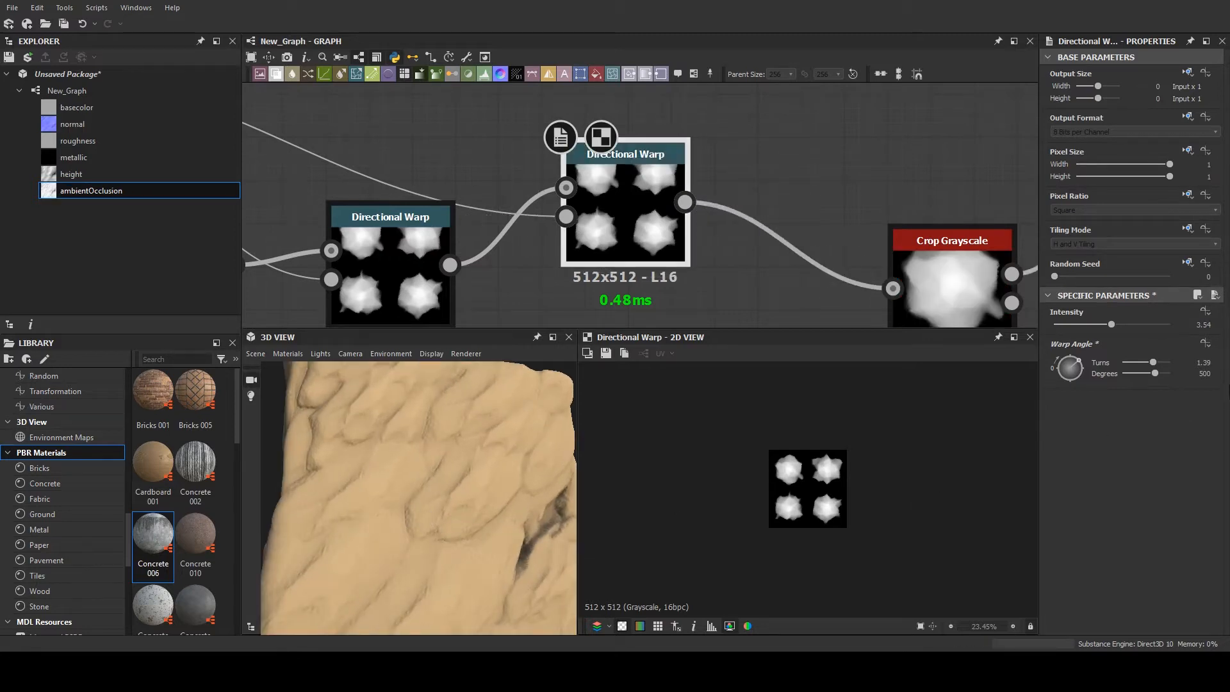
{"action": "left_click_drag", "start_coordinate": [1103, 329], "coordinate": [1095, 330]}
- Add a Warp node above the chain, connect a Clouds 2 noise to both its Input and Gradient Input, and inspect the pattern
{"action": "scroll", "coordinate": [384, 221], "scroll_direction": "down", "scroll_amount": 5}
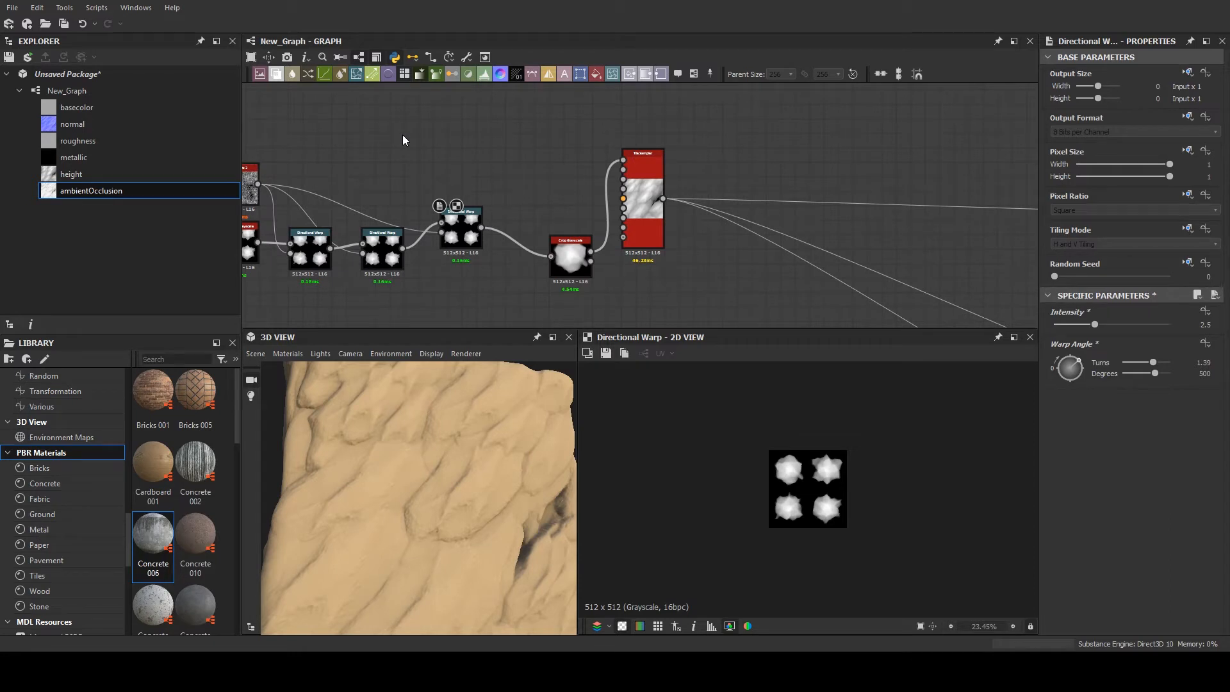
{"action": "key", "text": "w"}
{"action": "middle_click_drag", "start_coordinate": [321, 150], "coordinate": [361, 152]}
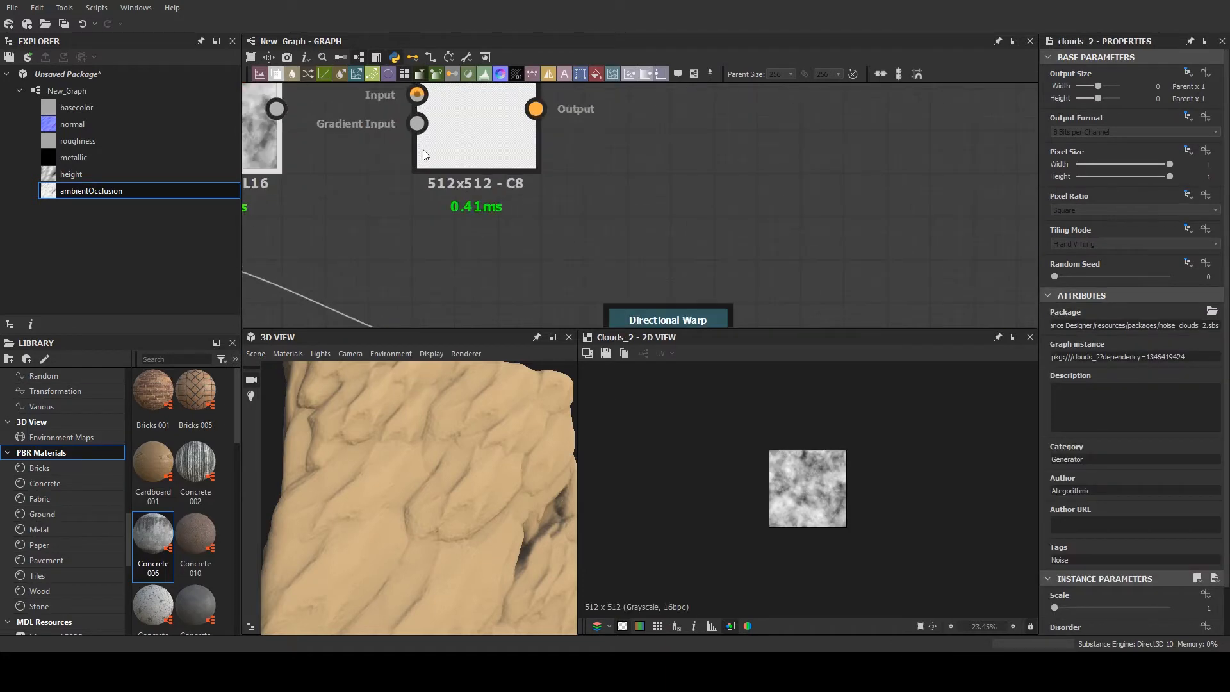
{"action": "middle_click_drag", "start_coordinate": [295, 102], "coordinate": [324, 167]}
{"action": "left_click_drag", "start_coordinate": [313, 164], "coordinate": [479, 161]}
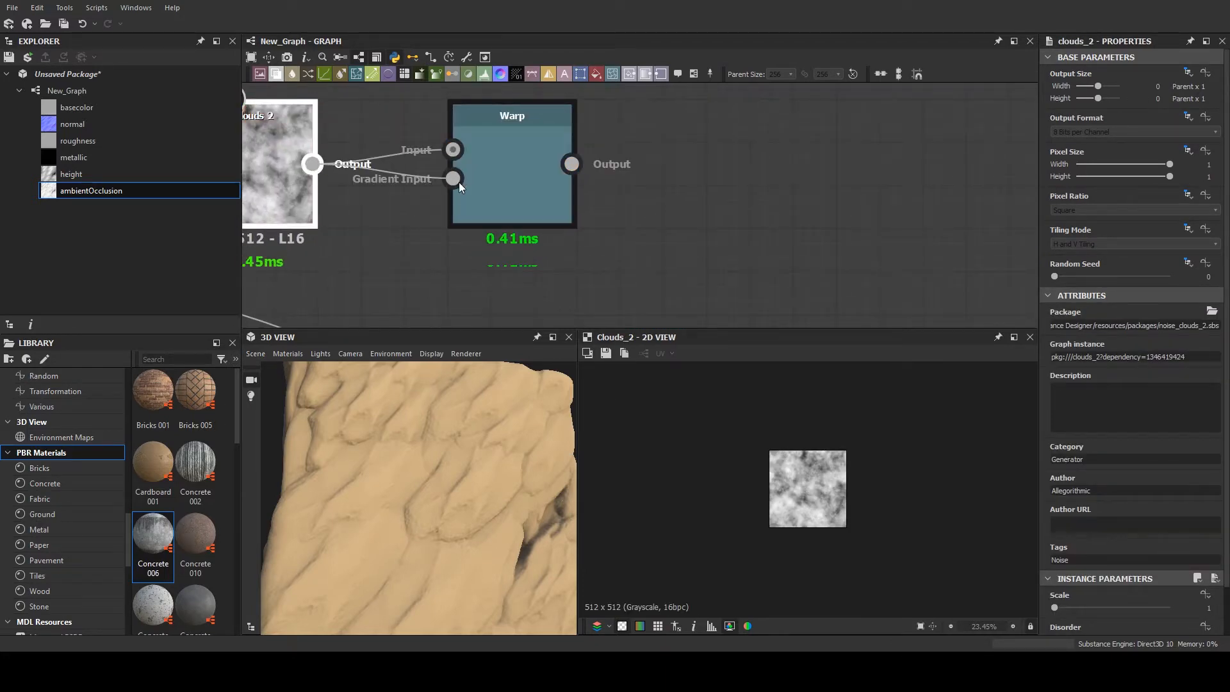
{"action": "left_click", "coordinate": [492, 160]}
{"action": "scroll", "coordinate": [491, 163], "scroll_direction": "up", "scroll_amount": 5}
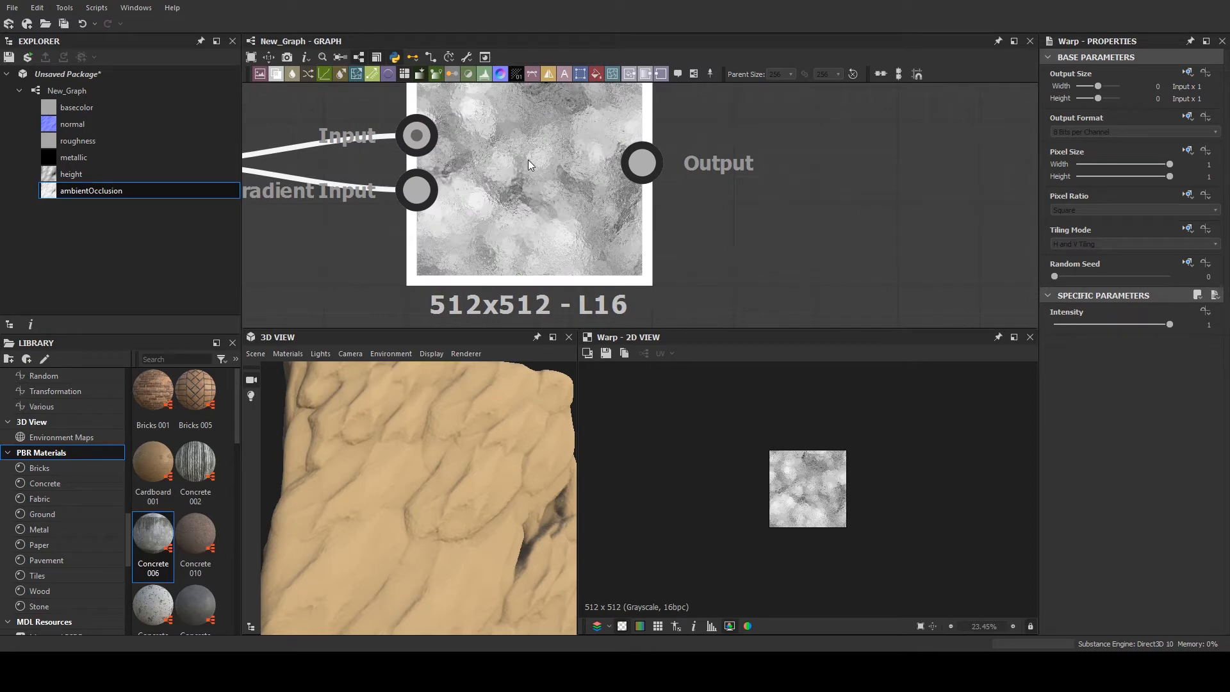
{"action": "scroll", "coordinate": [831, 493], "scroll_direction": "up", "scroll_amount": 8}
{"action": "middle_click_drag", "start_coordinate": [795, 476], "coordinate": [855, 574]}
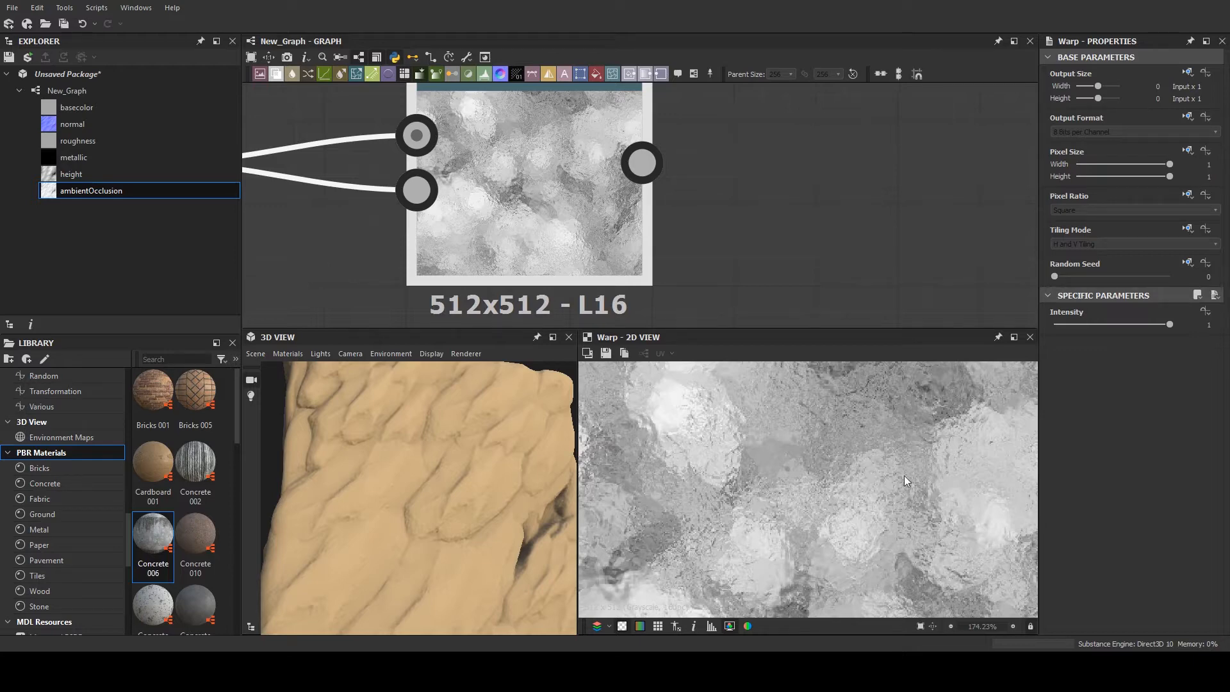
- Review the node chain from Polygon 2 through the Directional Warps to the Tile Sampler and its map inputs
{"action": "scroll", "coordinate": [697, 274], "scroll_direction": "down", "scroll_amount": 5}
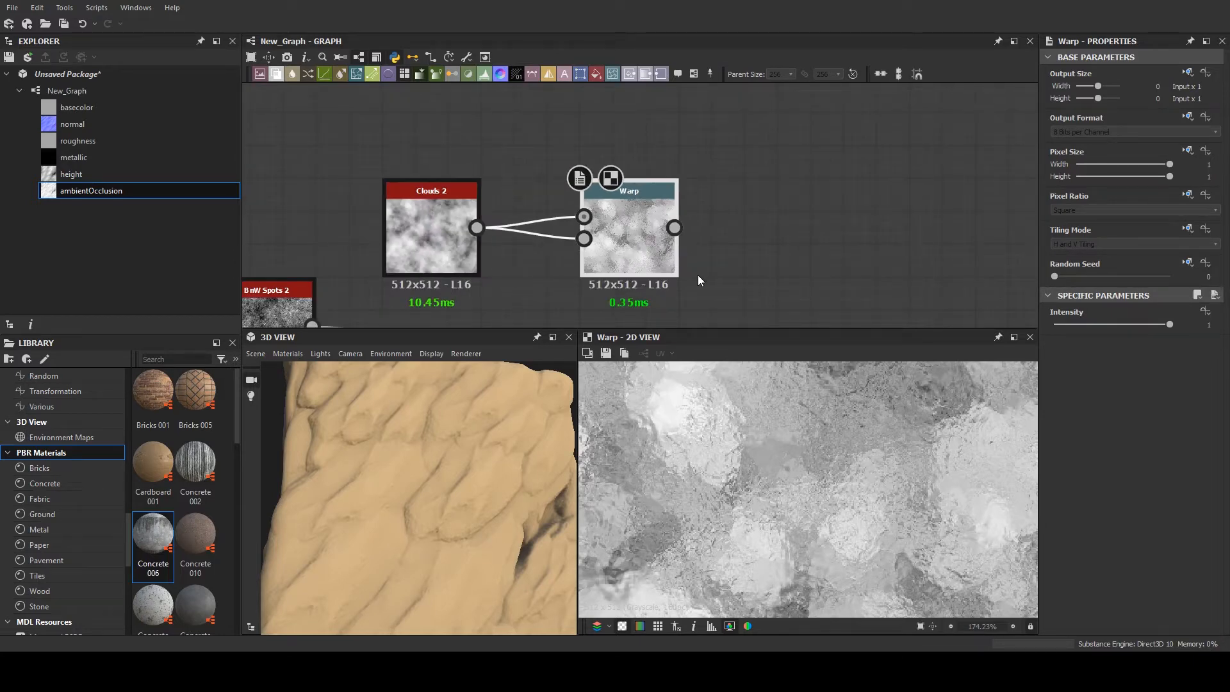
{"action": "scroll", "coordinate": [359, 224], "scroll_direction": "down", "scroll_amount": 4}
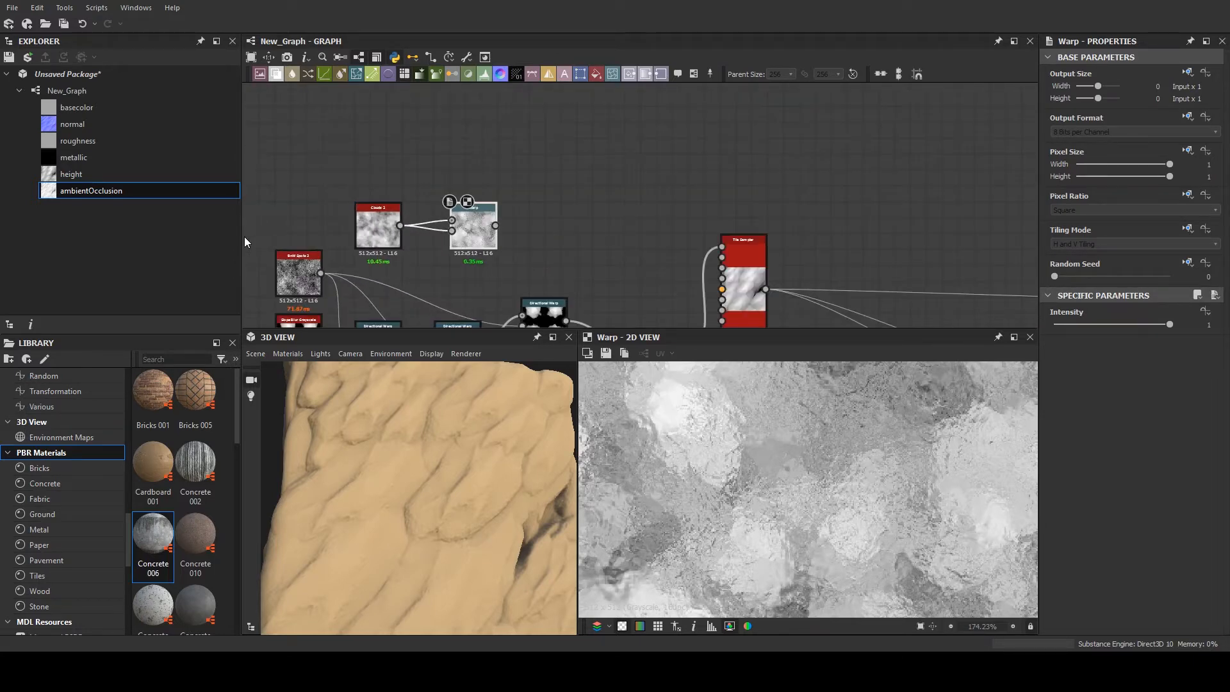
{"action": "scroll", "coordinate": [248, 176], "scroll_direction": "down", "scroll_amount": 1}
{"action": "middle_click_drag", "start_coordinate": [249, 175], "coordinate": [700, 184]}
{"action": "scroll", "coordinate": [700, 183], "scroll_direction": "up", "scroll_amount": 4}
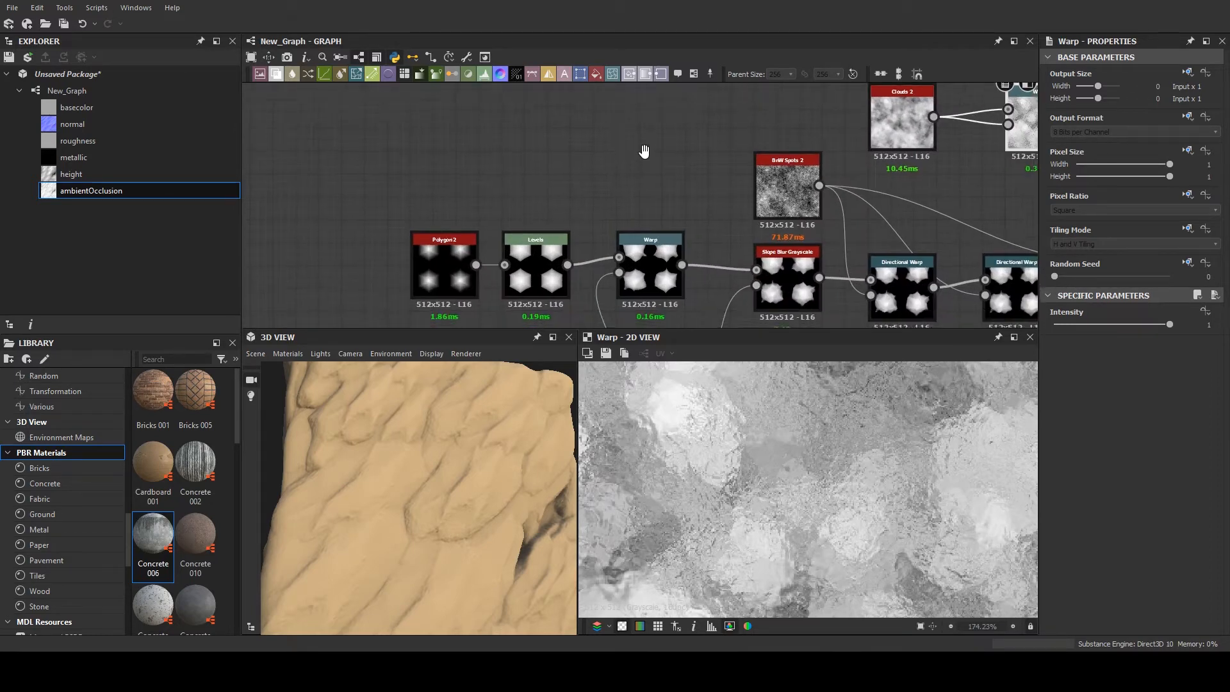
{"action": "middle_click_drag", "start_coordinate": [641, 130], "coordinate": [627, 91]}
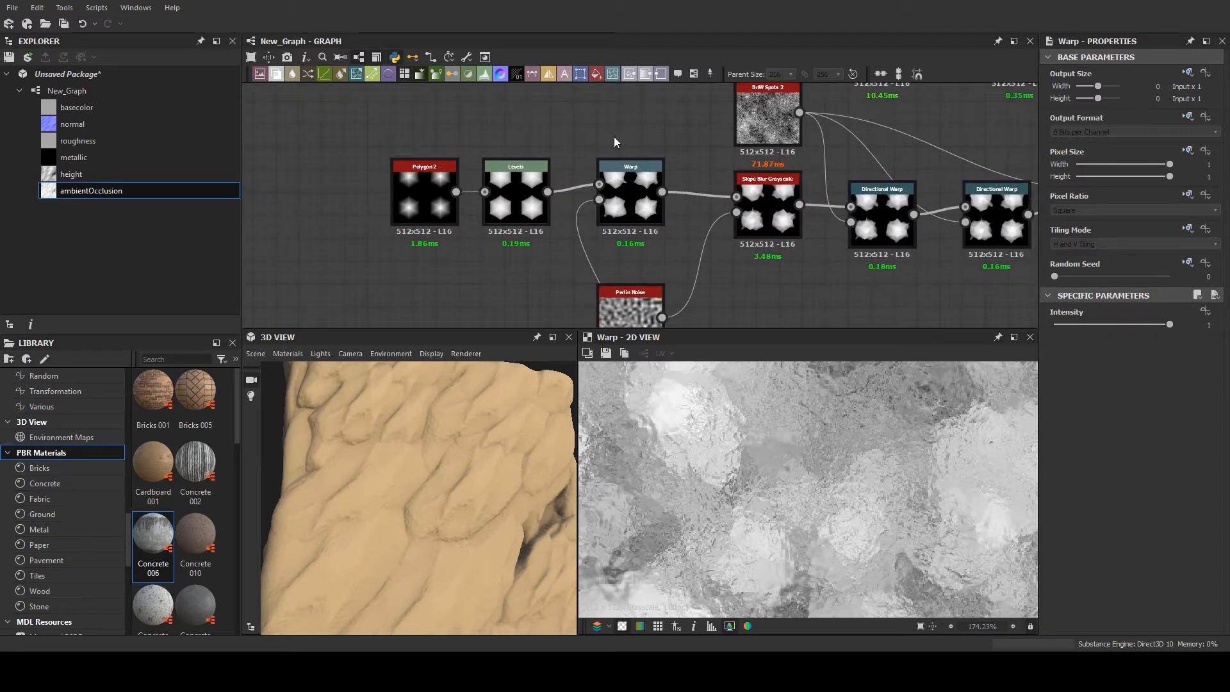
{"action": "scroll", "coordinate": [839, 234], "scroll_direction": "down", "scroll_amount": 6}
{"action": "middle_click_drag", "start_coordinate": [1002, 202], "coordinate": [423, 201]}
{"action": "scroll", "coordinate": [423, 201], "scroll_direction": "up", "scroll_amount": 5}
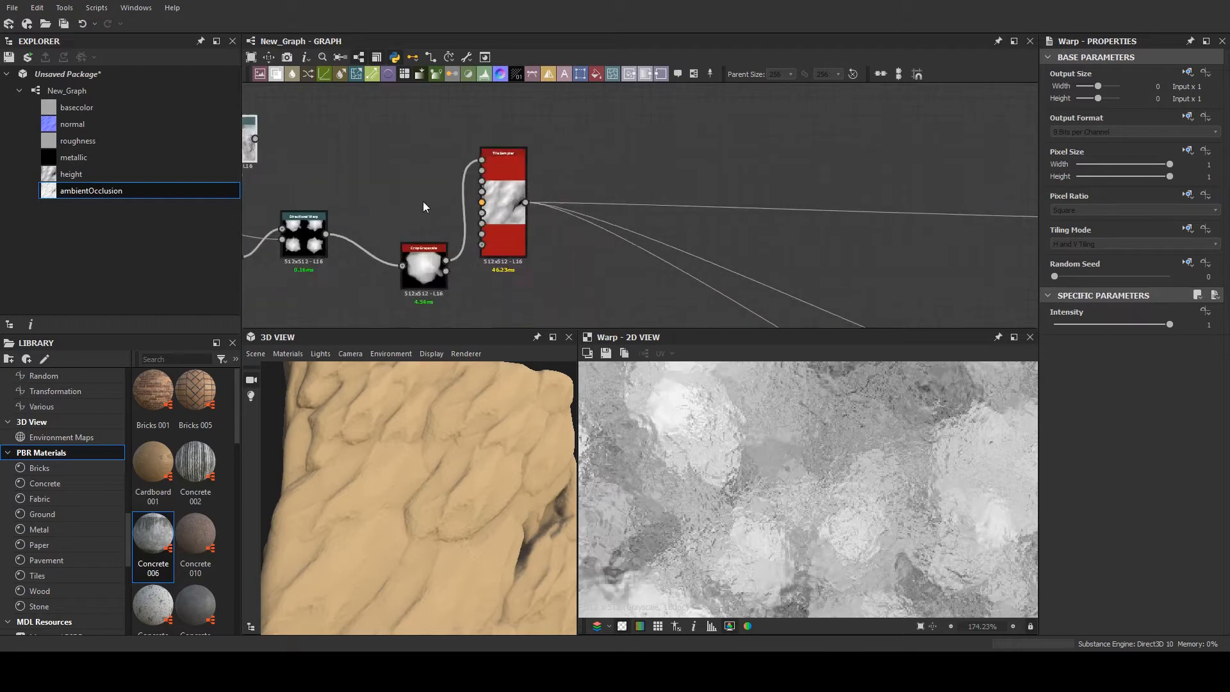
{"action": "middle_click_drag", "start_coordinate": [514, 201], "coordinate": [565, 223]}
{"action": "scroll", "coordinate": [564, 223], "scroll_direction": "up", "scroll_amount": 4}
{"action": "scroll", "coordinate": [565, 223], "scroll_direction": "up", "scroll_amount": 4}
{"action": "scroll", "coordinate": [572, 173], "scroll_direction": "down", "scroll_amount": 2}
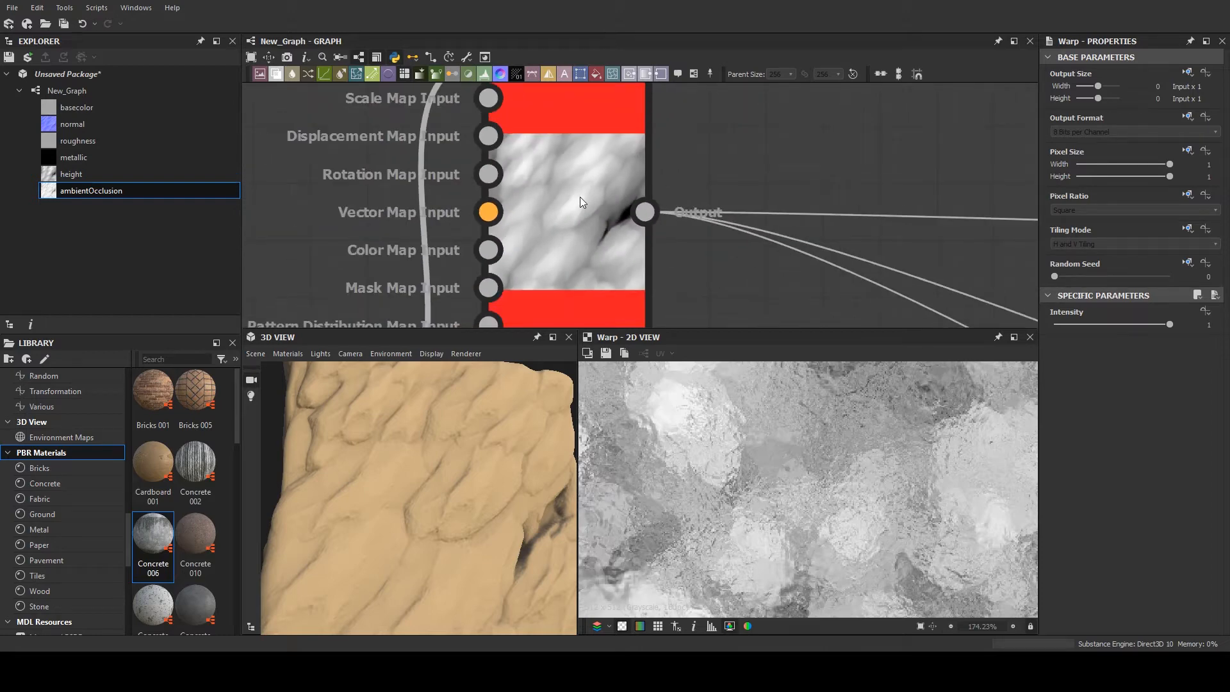
{"action": "scroll", "coordinate": [487, 216], "scroll_direction": "down", "scroll_amount": 5}
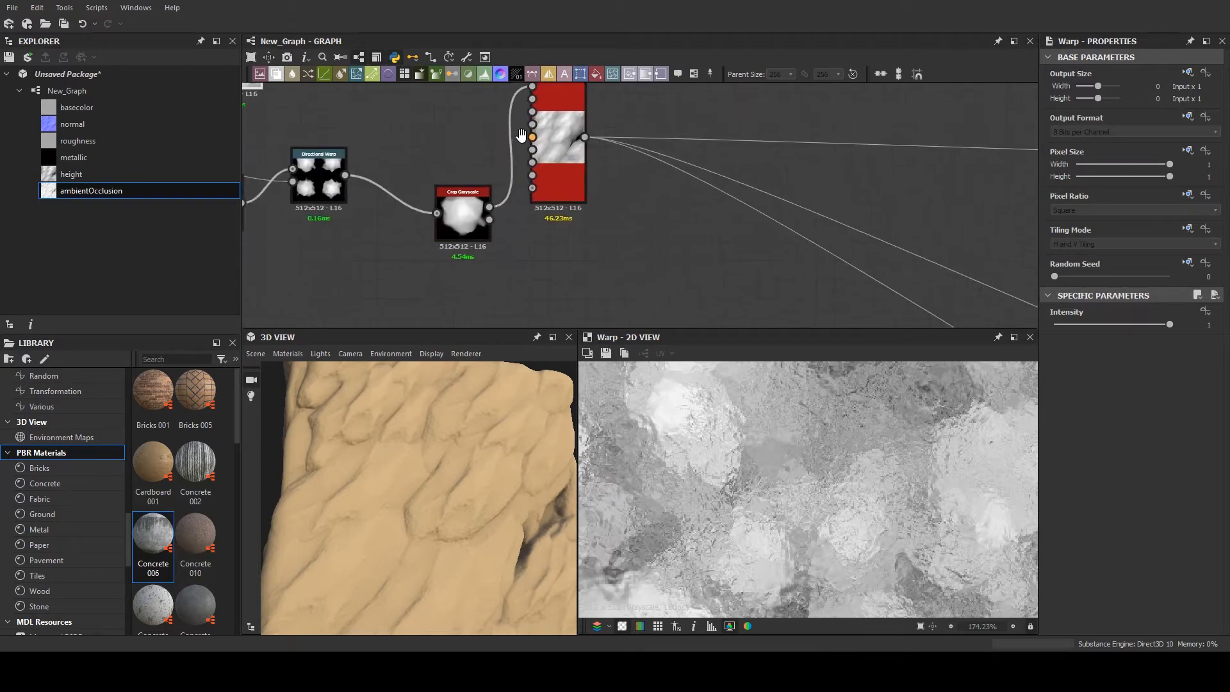
{"action": "scroll", "coordinate": [492, 200], "scroll_direction": "up", "scroll_amount": 4}
{"action": "scroll", "coordinate": [529, 214], "scroll_direction": "down", "scroll_amount": 2}
{"action": "scroll", "coordinate": [320, 212], "scroll_direction": "up", "scroll_amount": 4}
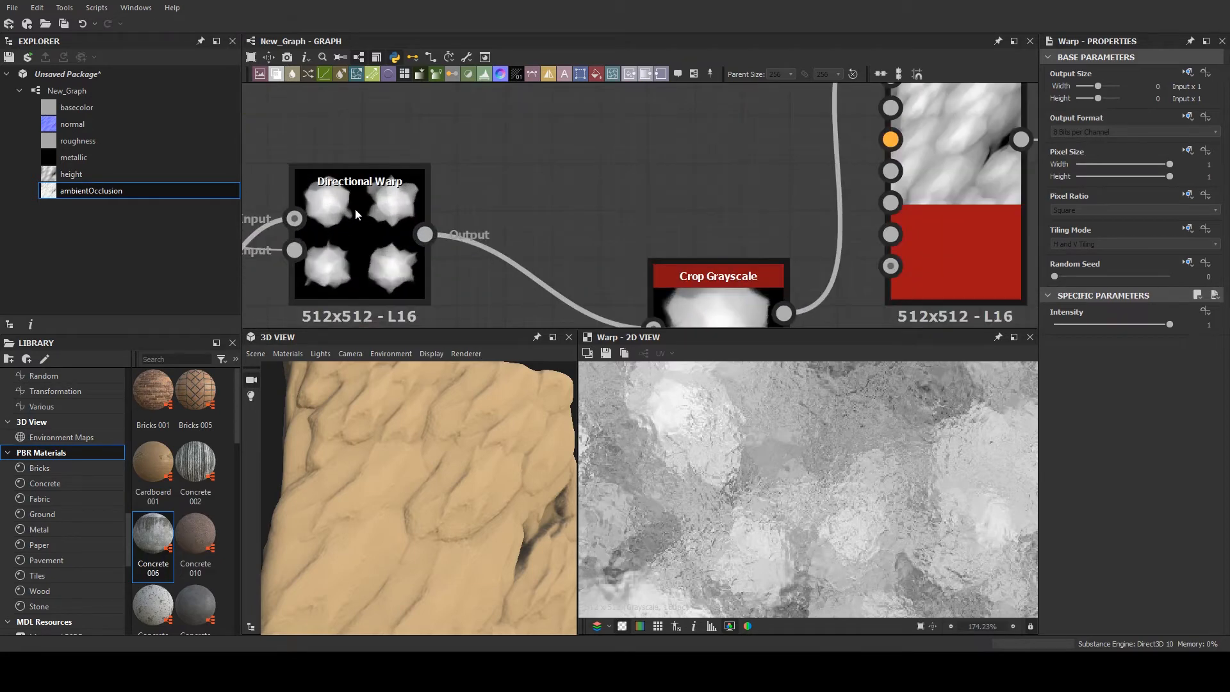
- Duplicate Crop Grayscale on the third Directional Warp's output, place the copy below the original, and show it in the 2D view
{"action": "scroll", "coordinate": [728, 221], "scroll_direction": "down", "scroll_amount": 3}
{"action": "left_click_drag", "start_coordinate": [731, 280], "coordinate": [691, 137]}
{"action": "key", "text": "ctrl+d"}
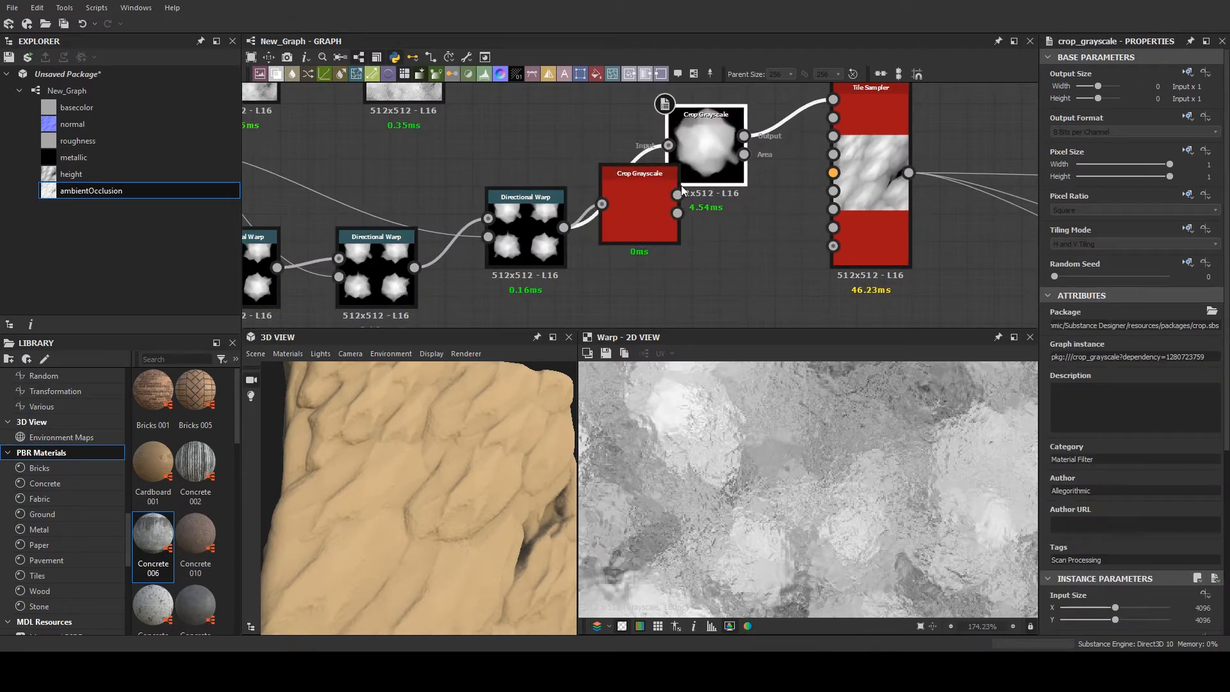
{"action": "left_click_drag", "start_coordinate": [666, 218], "coordinate": [734, 242]}
{"action": "double_click", "coordinate": [728, 241]}
- Shift the duplicated Crop Grayscale's crop area to frame a different one of the four rock shapes
{"action": "scroll", "coordinate": [724, 250], "scroll_direction": "down", "scroll_amount": 2}
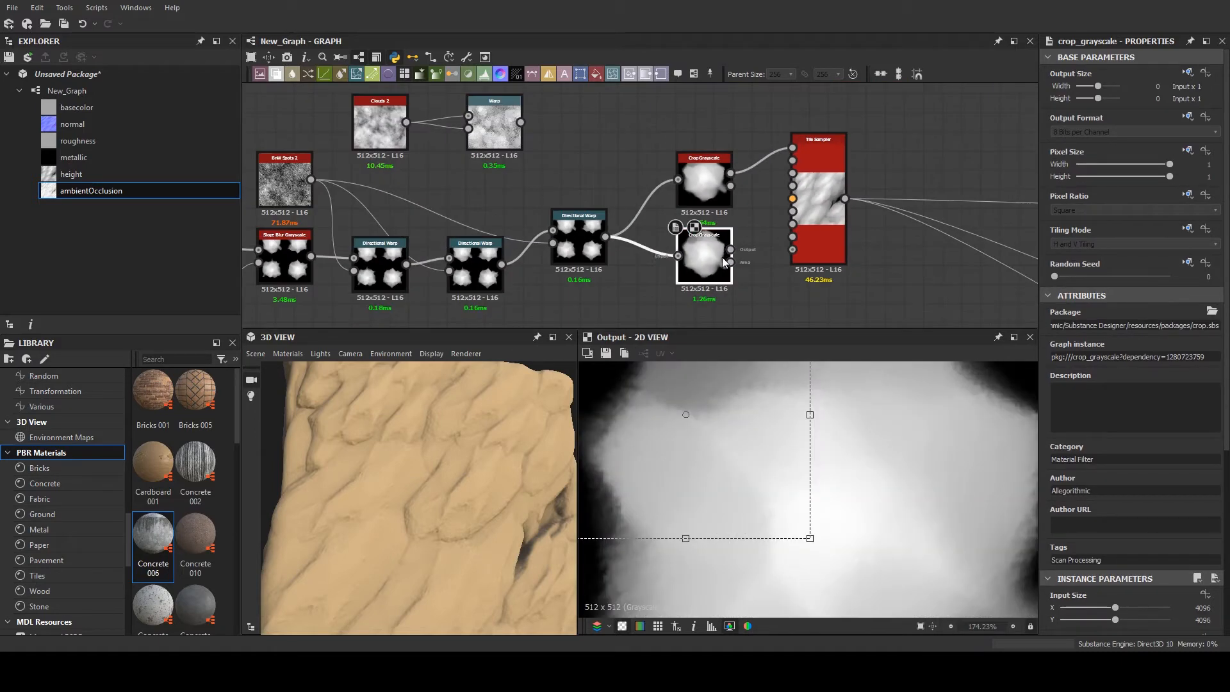
{"action": "scroll", "coordinate": [775, 496], "scroll_direction": "down", "scroll_amount": 3}
{"action": "left_click_drag", "start_coordinate": [772, 495], "coordinate": [900, 605]}
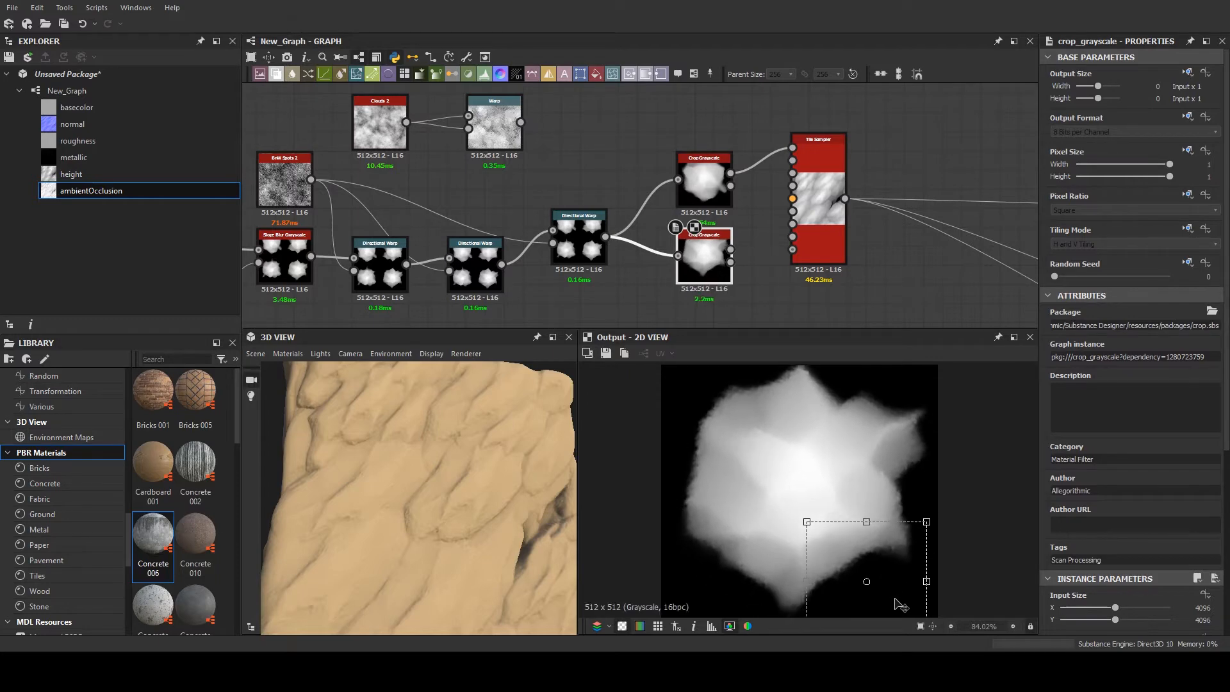
{"action": "scroll", "coordinate": [870, 467], "scroll_direction": "down", "scroll_amount": 2}
{"action": "left_click_drag", "start_coordinate": [879, 524], "coordinate": [881, 520]}
{"action": "scroll", "coordinate": [812, 187], "scroll_direction": "up", "scroll_amount": 3}
- Set the Tile Sampler's Pattern Input Number to 2
{"action": "left_click", "coordinate": [814, 194]}
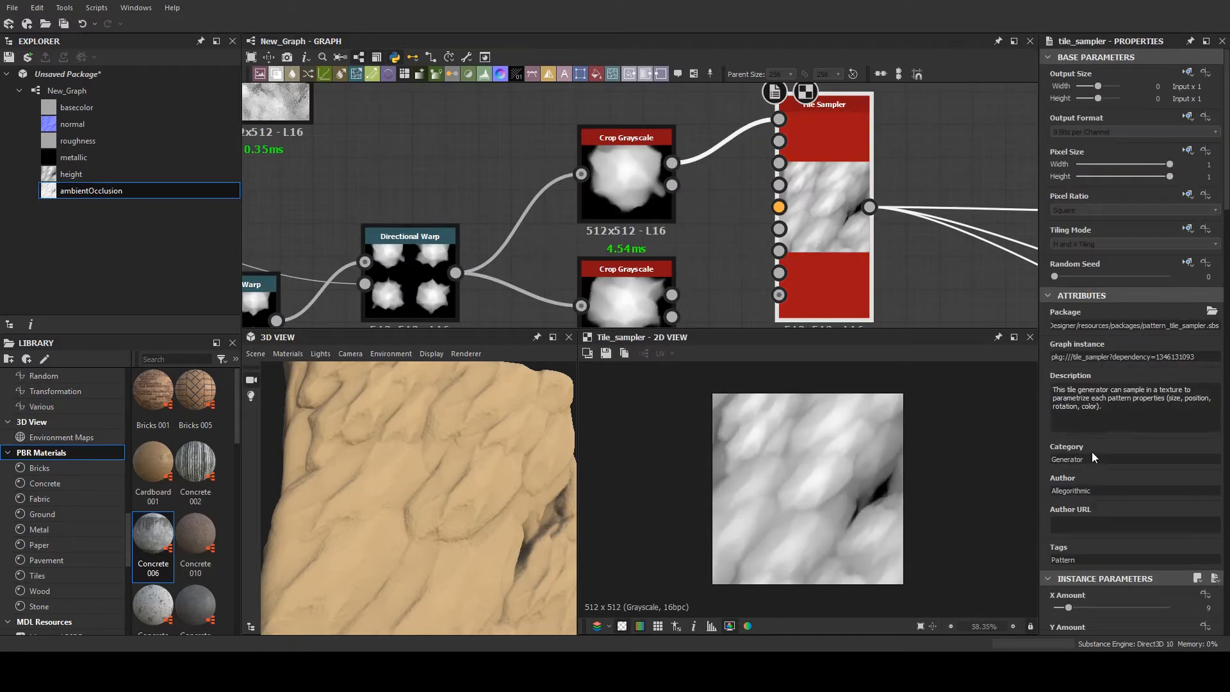
{"action": "scroll", "coordinate": [1076, 487], "scroll_direction": "down", "scroll_amount": 1}
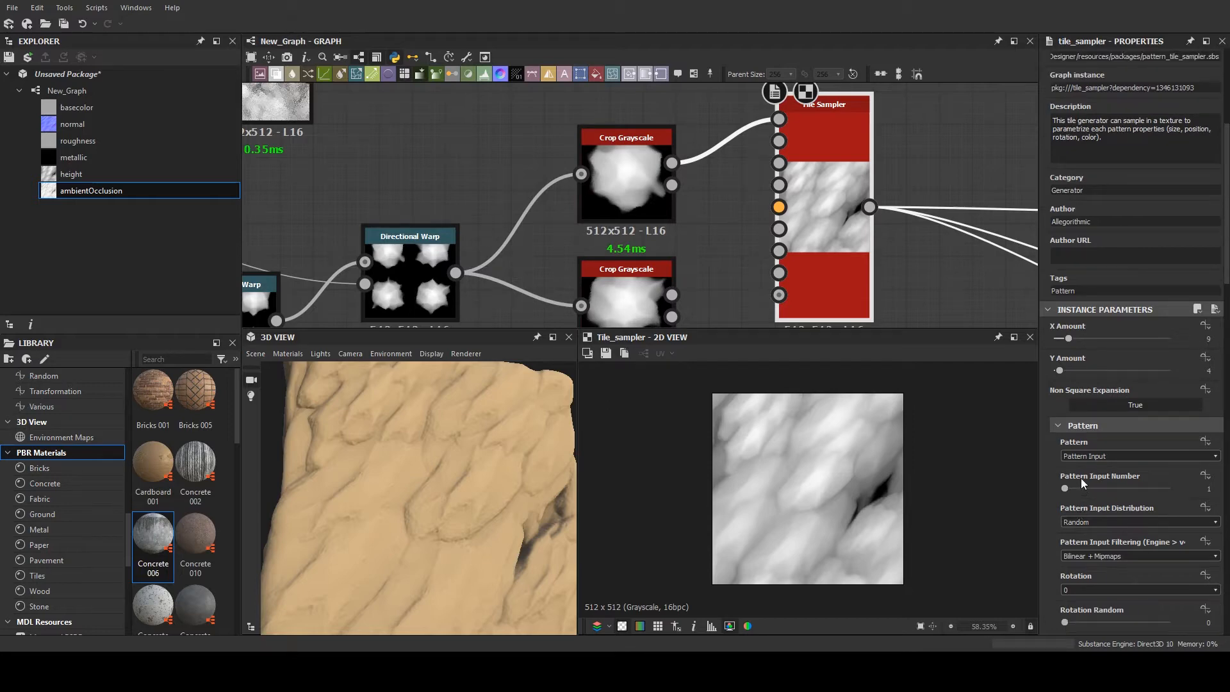
{"action": "left_click_drag", "start_coordinate": [1071, 490], "coordinate": [1077, 488]}
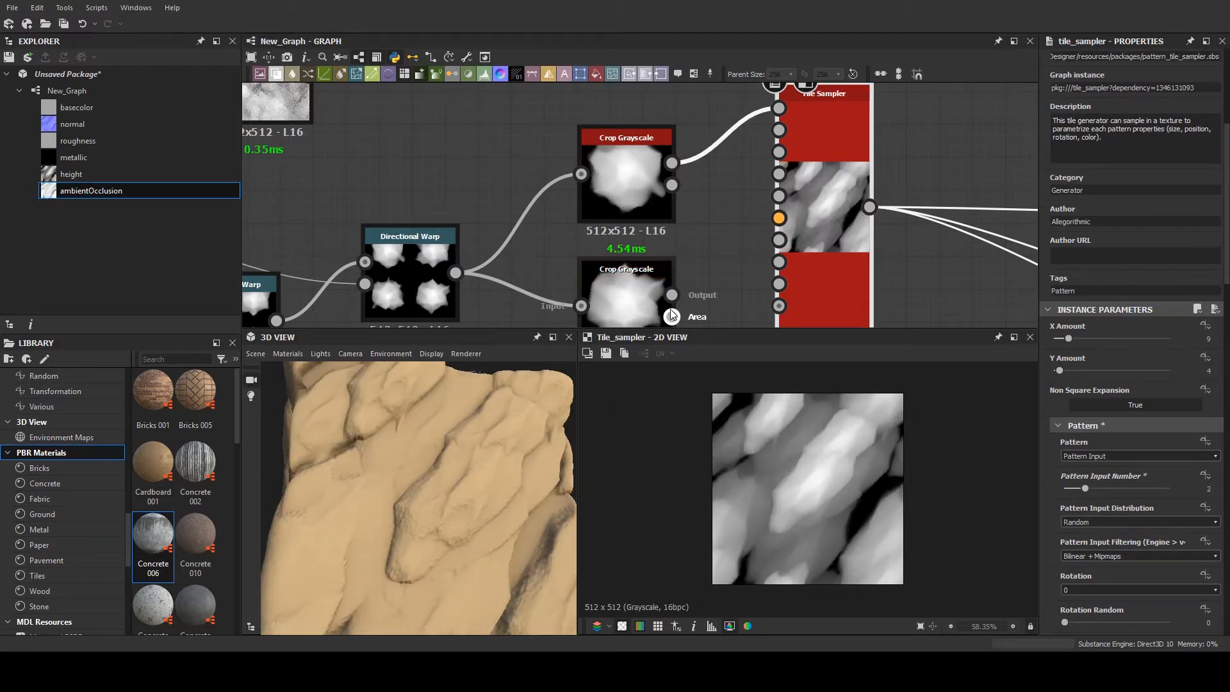
- Connect the lower Crop Grayscale's Output to the second pattern input of the Tile Sampler
{"action": "scroll", "coordinate": [651, 310], "scroll_direction": "down", "scroll_amount": 2}
{"action": "scroll", "coordinate": [650, 306], "scroll_direction": "down", "scroll_amount": 4}
{"action": "scroll", "coordinate": [475, 467], "scroll_direction": "down", "scroll_amount": 3}
{"action": "mouse_move", "coordinate": [475, 467]}
{"action": "left_mouse_down"}
{"action": "mouse_move", "coordinate": [498, 459]}
{"action": "mouse_move", "coordinate": [483, 495]}
{"action": "mouse_move", "coordinate": [479, 473]}
{"action": "left_mouse_up"}
{"action": "scroll", "coordinate": [650, 202], "scroll_direction": "up", "scroll_amount": 1}
{"action": "scroll", "coordinate": [657, 204], "scroll_direction": "up", "scroll_amount": 3}
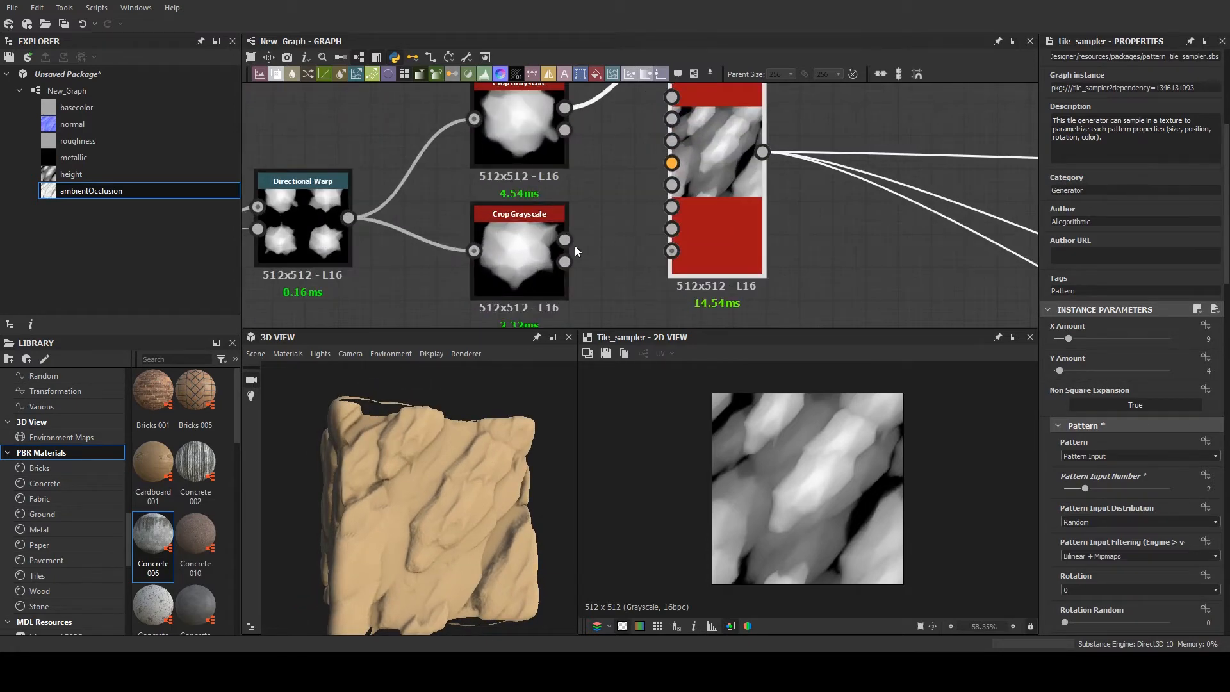
{"action": "left_click_drag", "start_coordinate": [564, 240], "coordinate": [629, 148]}
{"action": "scroll", "coordinate": [630, 120], "scroll_direction": "up", "scroll_amount": 3}
{"action": "scroll", "coordinate": [638, 170], "scroll_direction": "down", "scroll_amount": 5}
{"action": "middle_click_drag", "start_coordinate": [629, 148], "coordinate": [744, 272]}
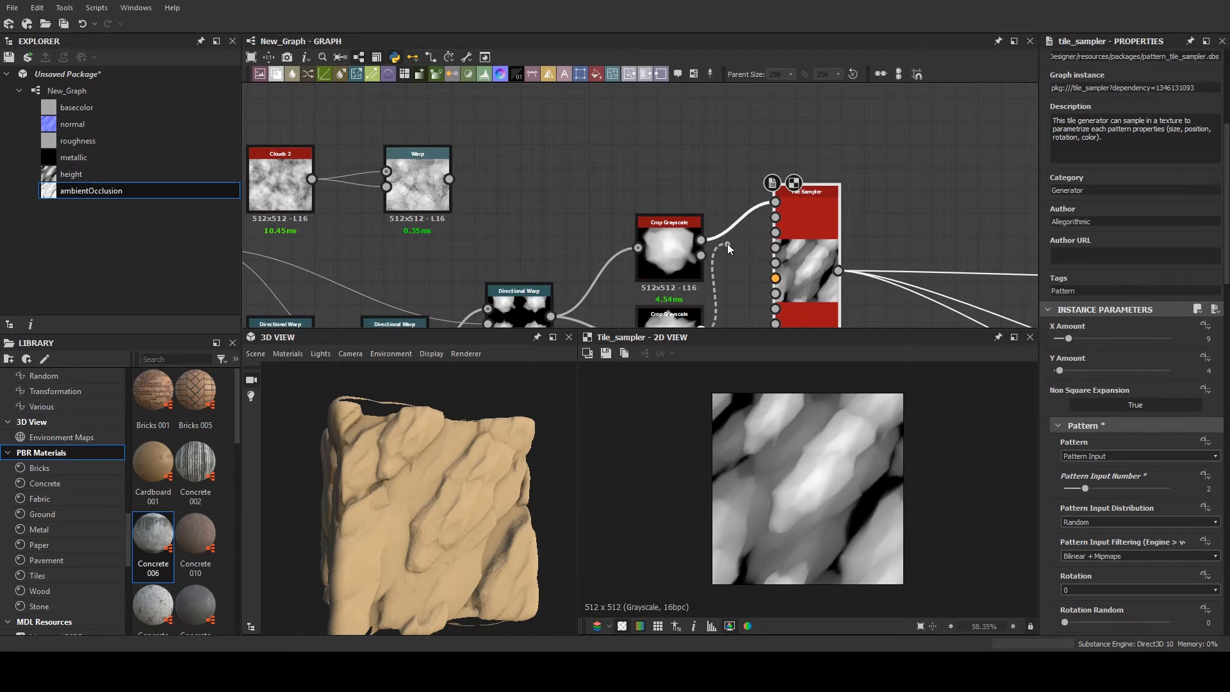
{"action": "left_click", "coordinate": [775, 218]}
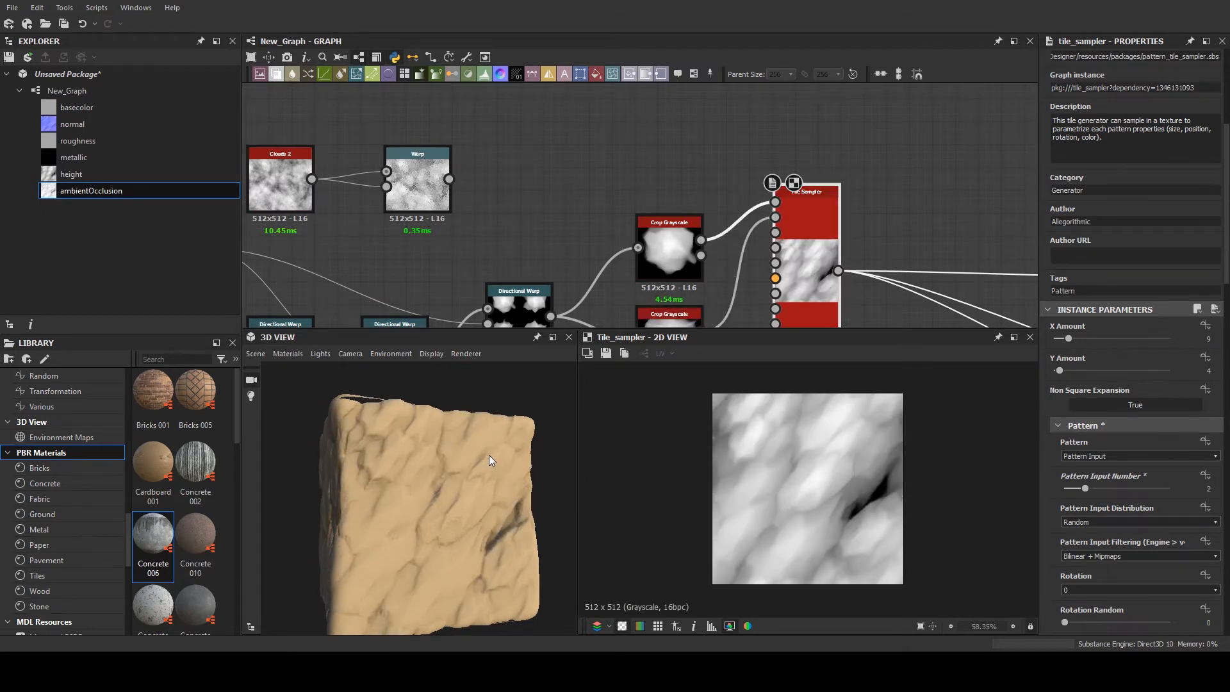
- Examine the rock surface on the 3D cube, the Tile Sampler's height pattern, and the Slope Blur and Directional Warp nodes feeding it
{"action": "left_click_drag", "start_coordinate": [489, 455], "coordinate": [478, 474]}
{"action": "scroll", "coordinate": [477, 475], "scroll_direction": "up", "scroll_amount": 4}
{"action": "scroll", "coordinate": [820, 459], "scroll_direction": "up", "scroll_amount": 2}
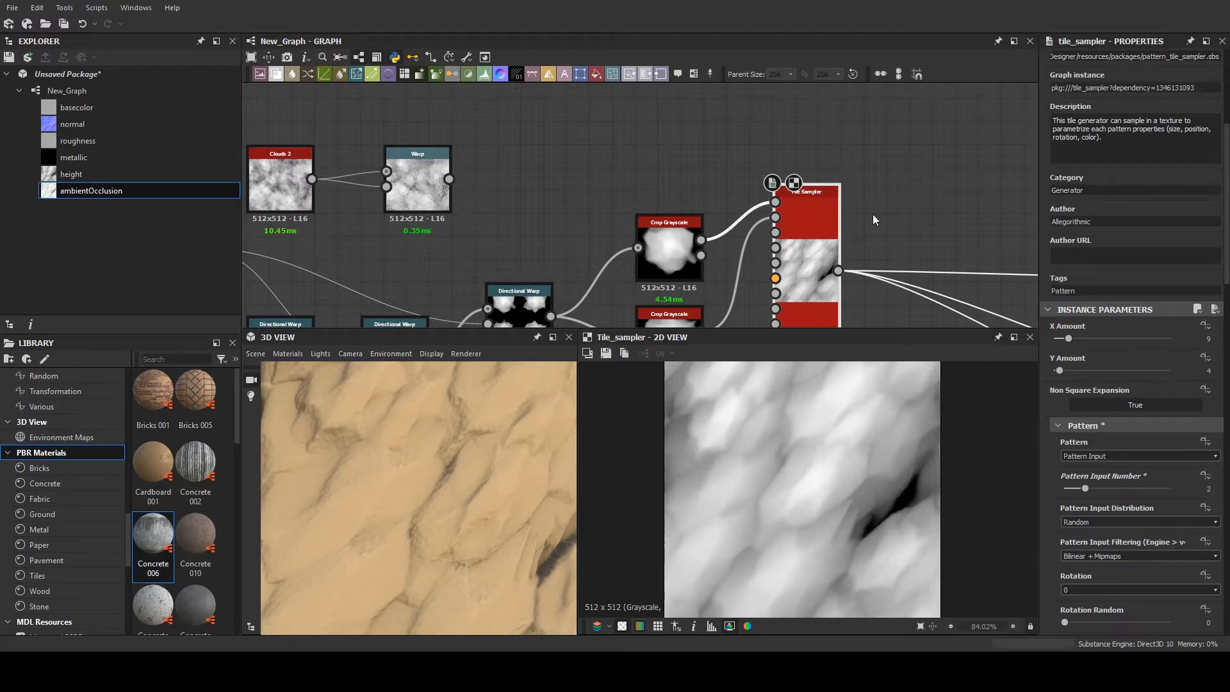
{"action": "scroll", "coordinate": [634, 109], "scroll_direction": "down", "scroll_amount": 4}
{"action": "middle_click_drag", "start_coordinate": [625, 140], "coordinate": [720, 135]}
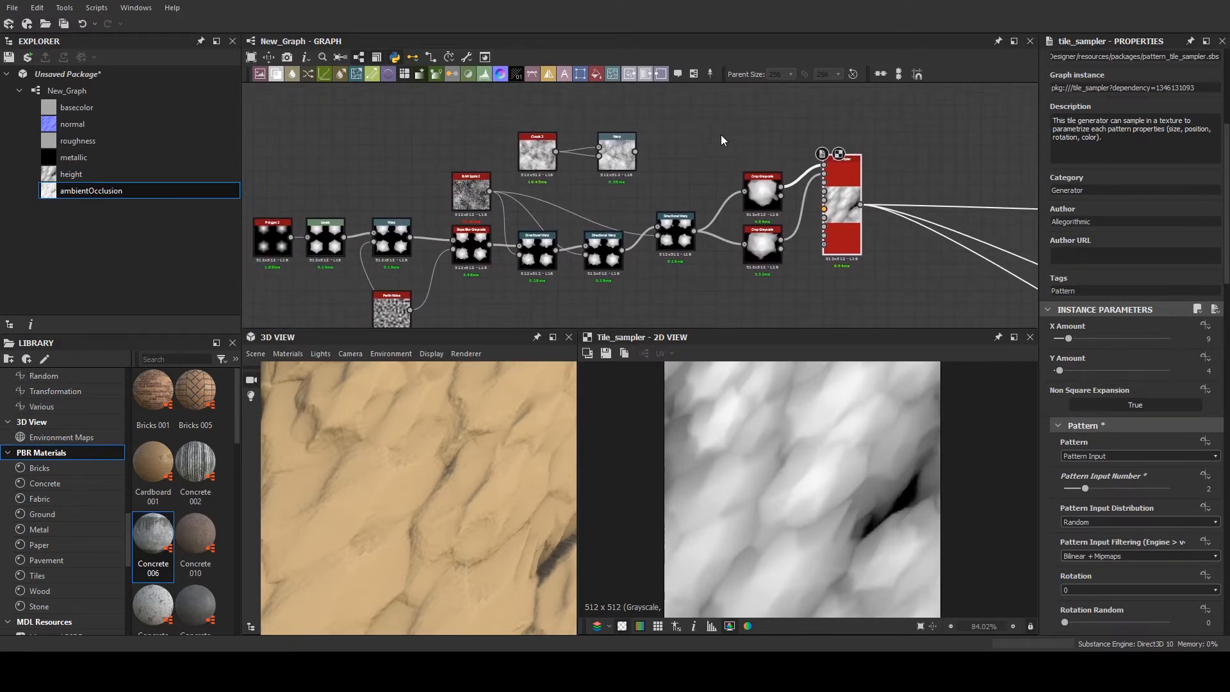
{"action": "scroll", "coordinate": [474, 416], "scroll_direction": "down", "scroll_amount": 5}
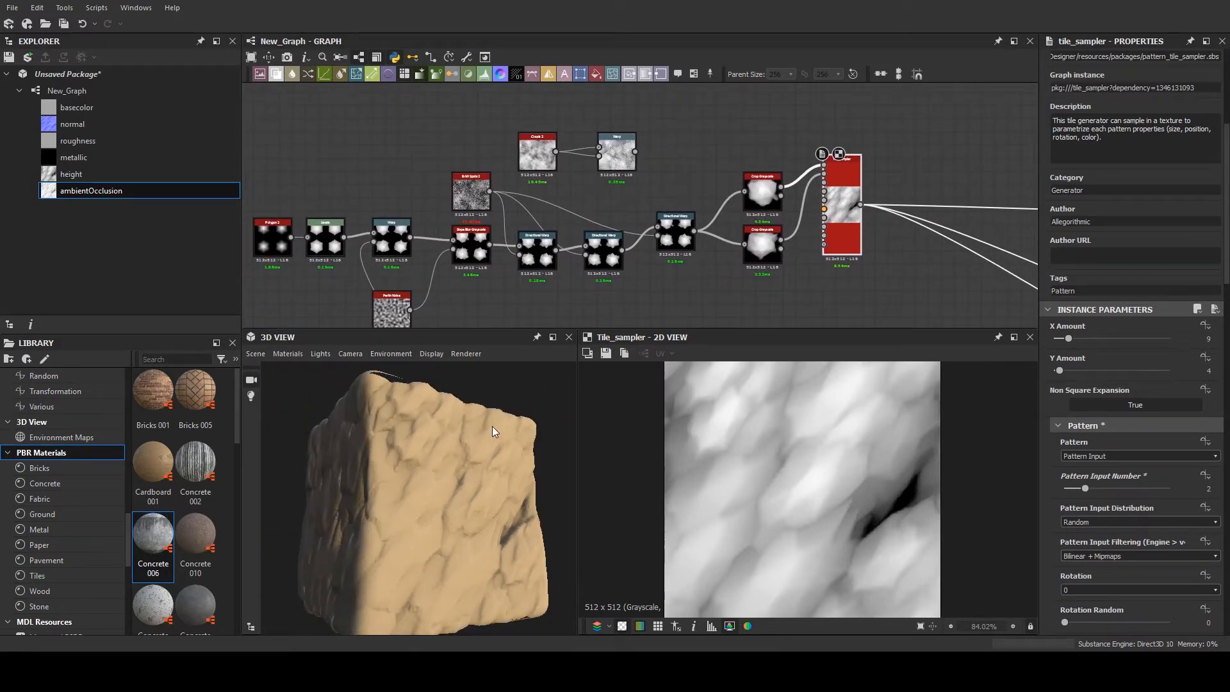
{"action": "scroll", "coordinate": [491, 228], "scroll_direction": "up", "scroll_amount": 2}
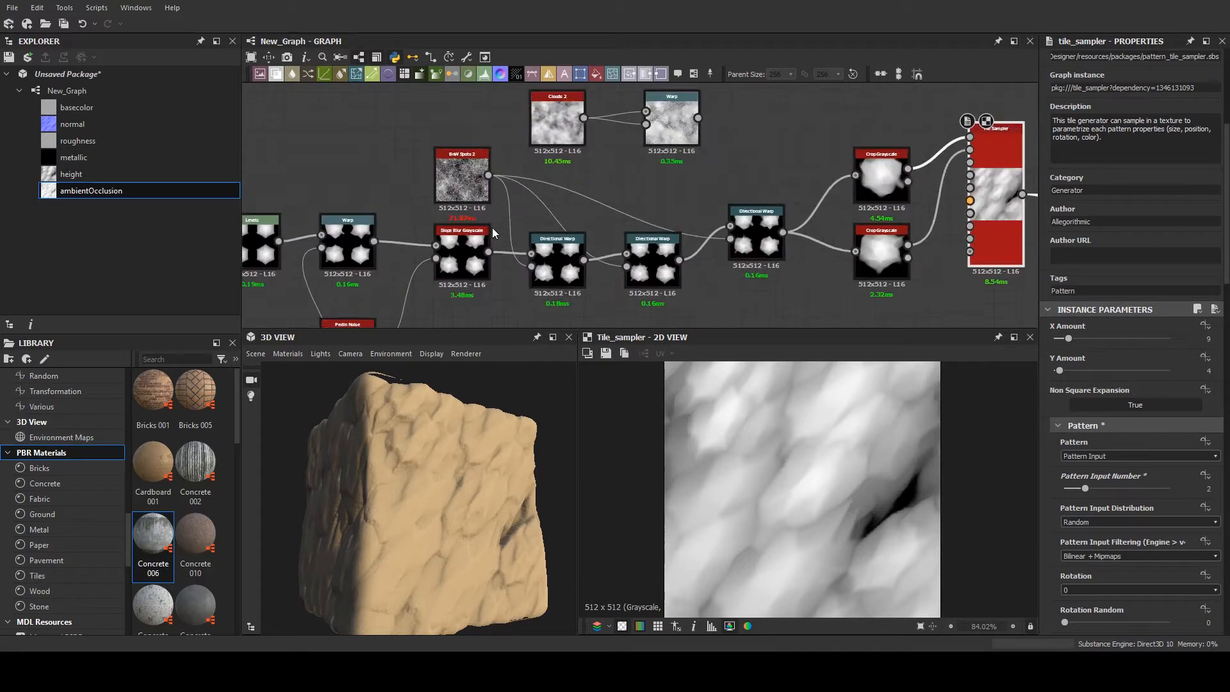
{"action": "scroll", "coordinate": [492, 228], "scroll_direction": "up", "scroll_amount": 2}
{"action": "middle_click_drag", "start_coordinate": [563, 217], "coordinate": [557, 138]}
{"action": "scroll", "coordinate": [558, 142], "scroll_direction": "up", "scroll_amount": 2}
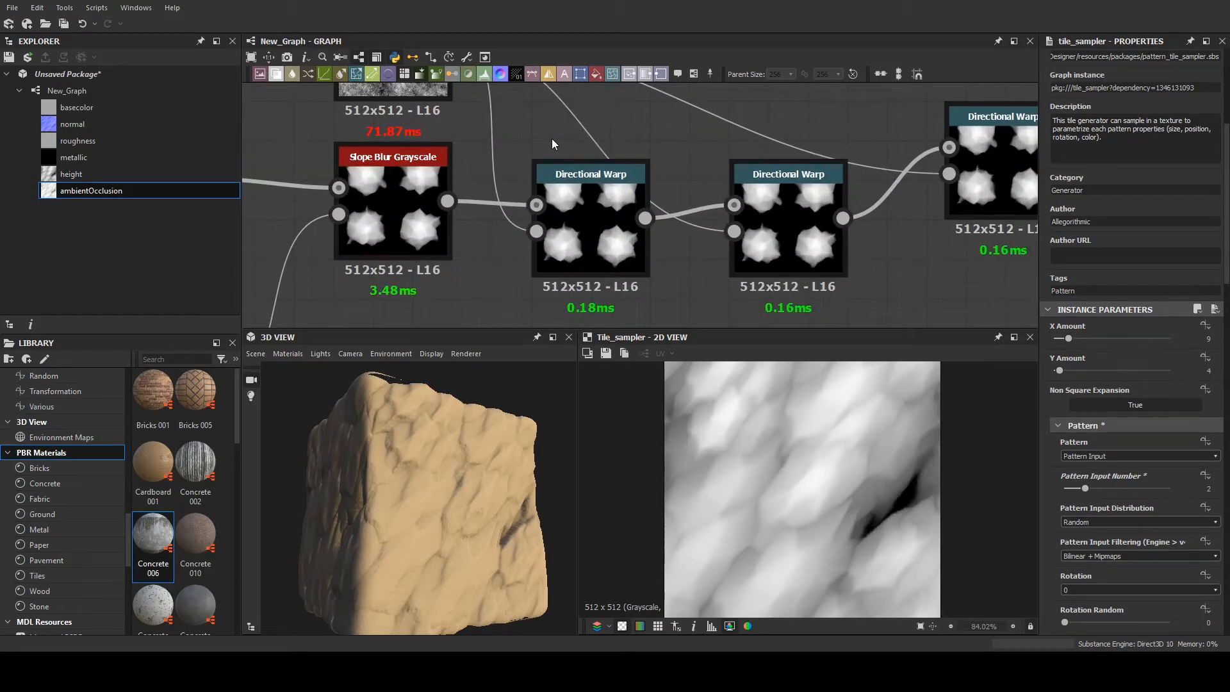
{"action": "scroll", "coordinate": [615, 128], "scroll_direction": "down", "scroll_amount": 2}
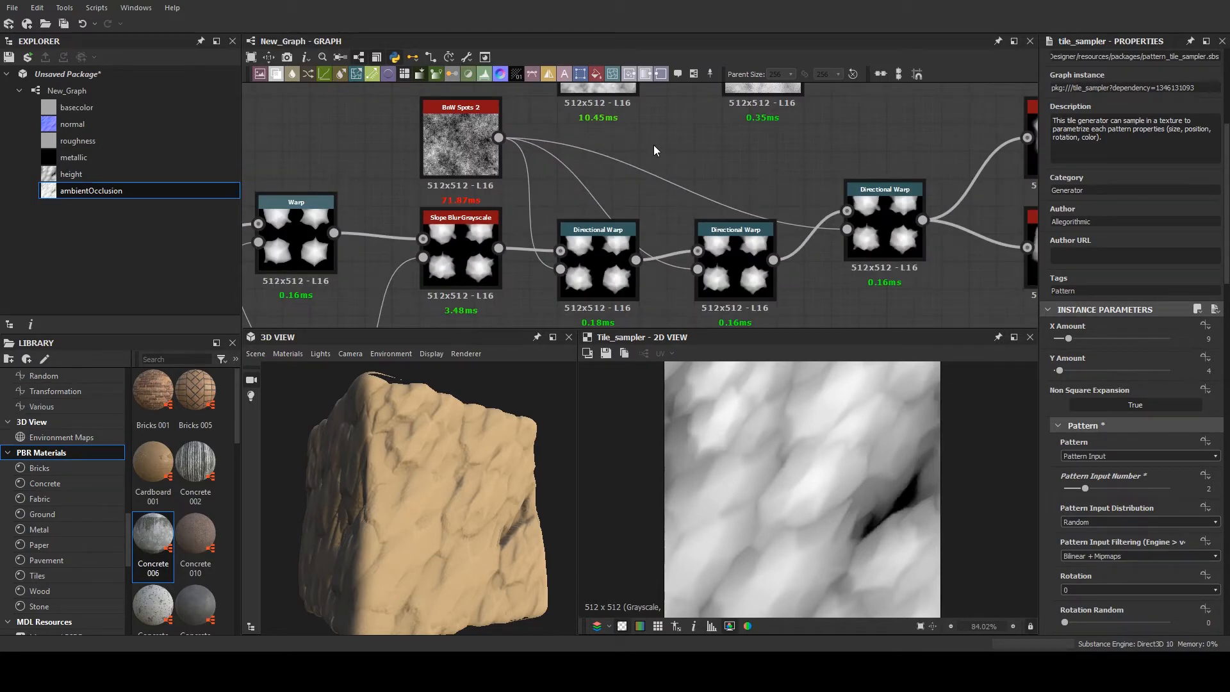
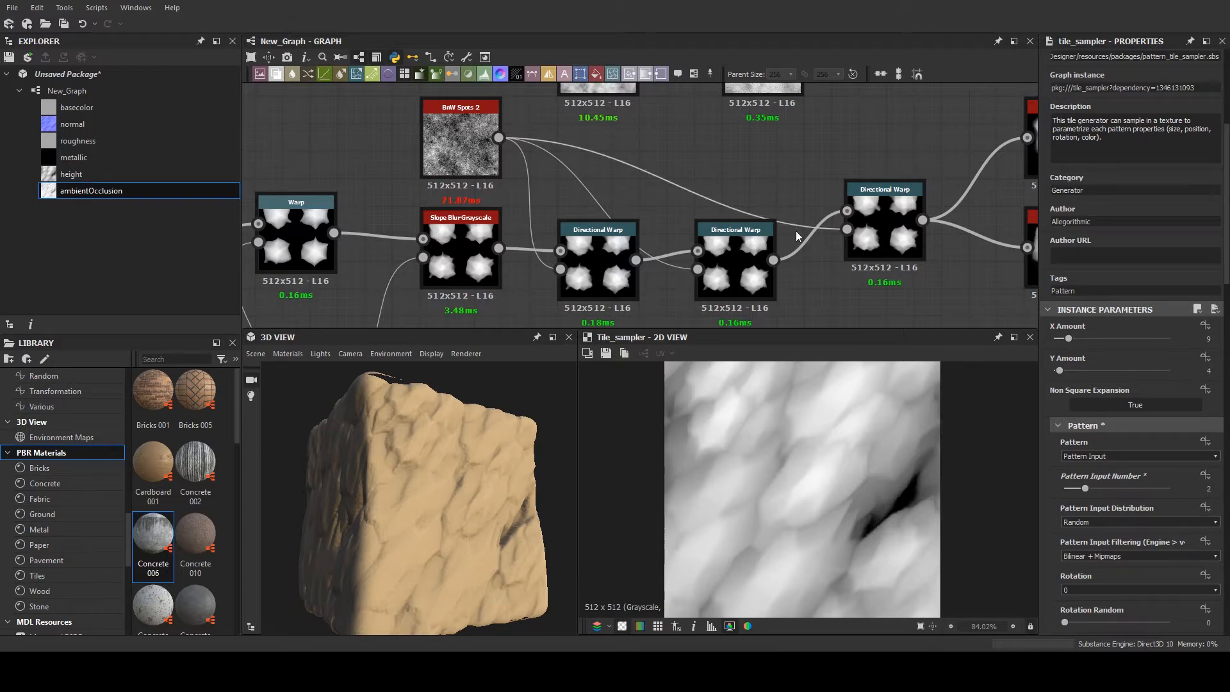
- Move the Perlin Noise that feeds the Warp further away from the Slope Blur's noise and preview the Warp's output
{"action": "middle_click_drag", "start_coordinate": [795, 206], "coordinate": [757, 229]}
{"action": "scroll", "coordinate": [757, 228], "scroll_direction": "down", "scroll_amount": 6}
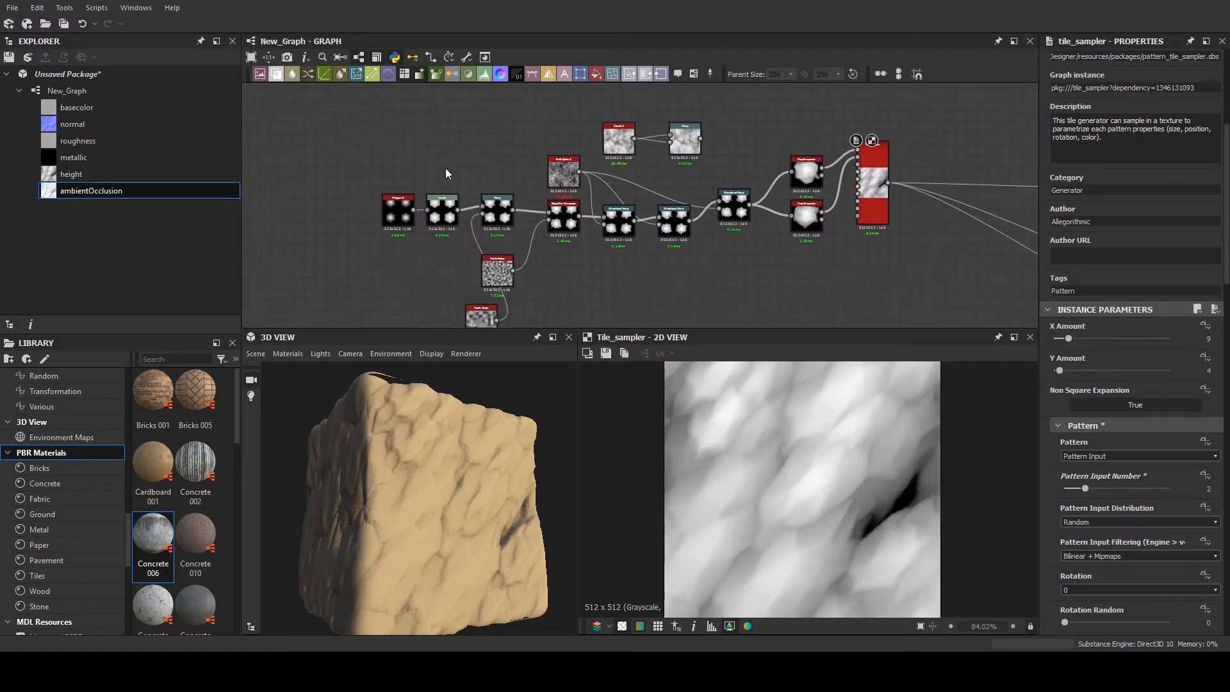
{"action": "left_click_drag", "start_coordinate": [351, 165], "coordinate": [402, 191]}
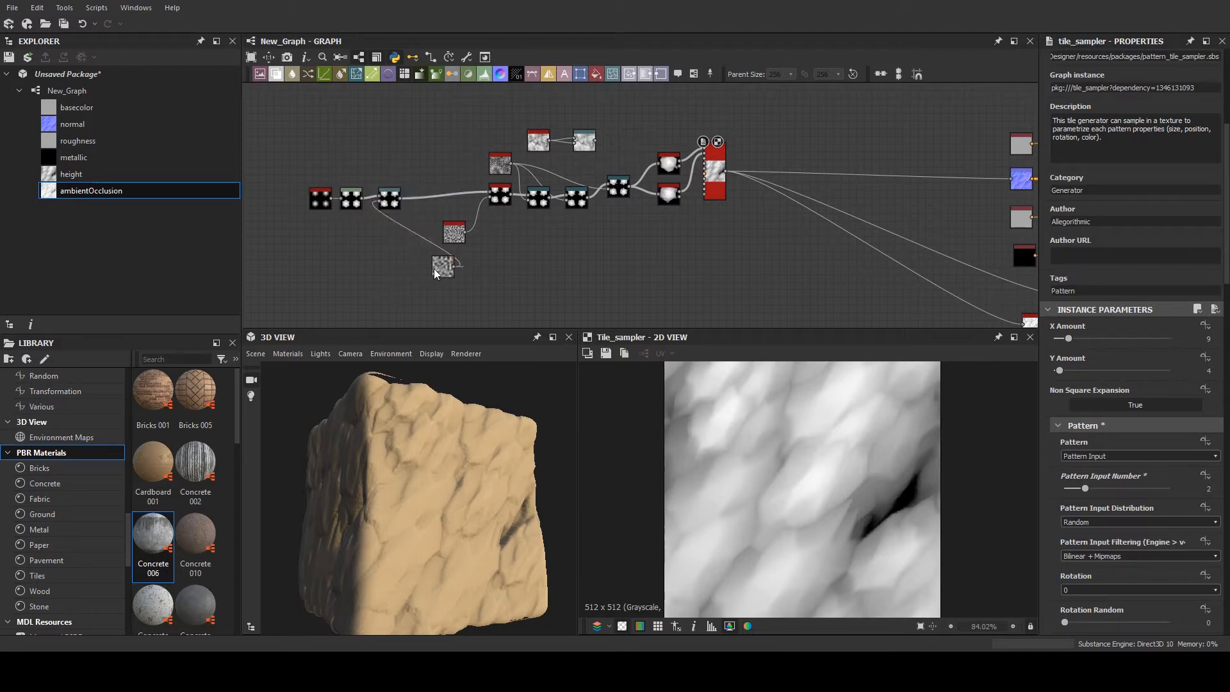
{"action": "left_click_drag", "start_coordinate": [433, 267], "coordinate": [265, 268]}
{"action": "scroll", "coordinate": [353, 163], "scroll_direction": "up", "scroll_amount": 5}
{"action": "scroll", "coordinate": [412, 202], "scroll_direction": "up", "scroll_amount": 3}
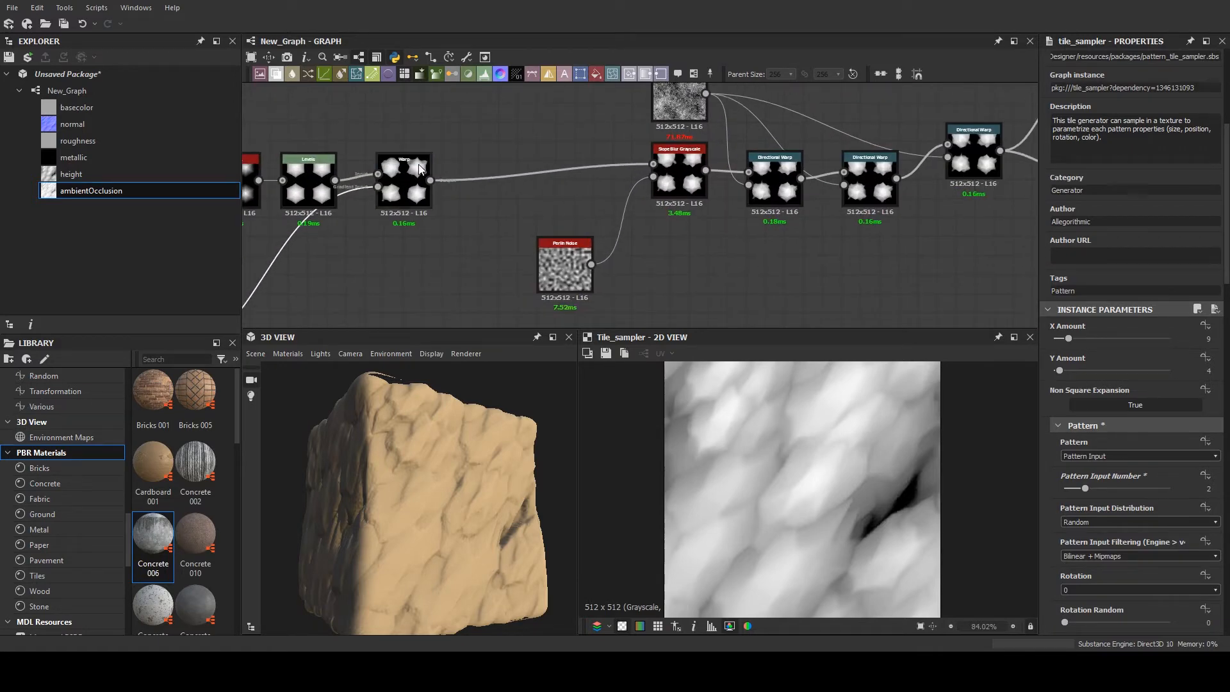
{"action": "left_click", "coordinate": [402, 182]}
{"action": "scroll", "coordinate": [406, 202], "scroll_direction": "up", "scroll_amount": 2}
{"action": "double_click", "coordinate": [406, 203]}
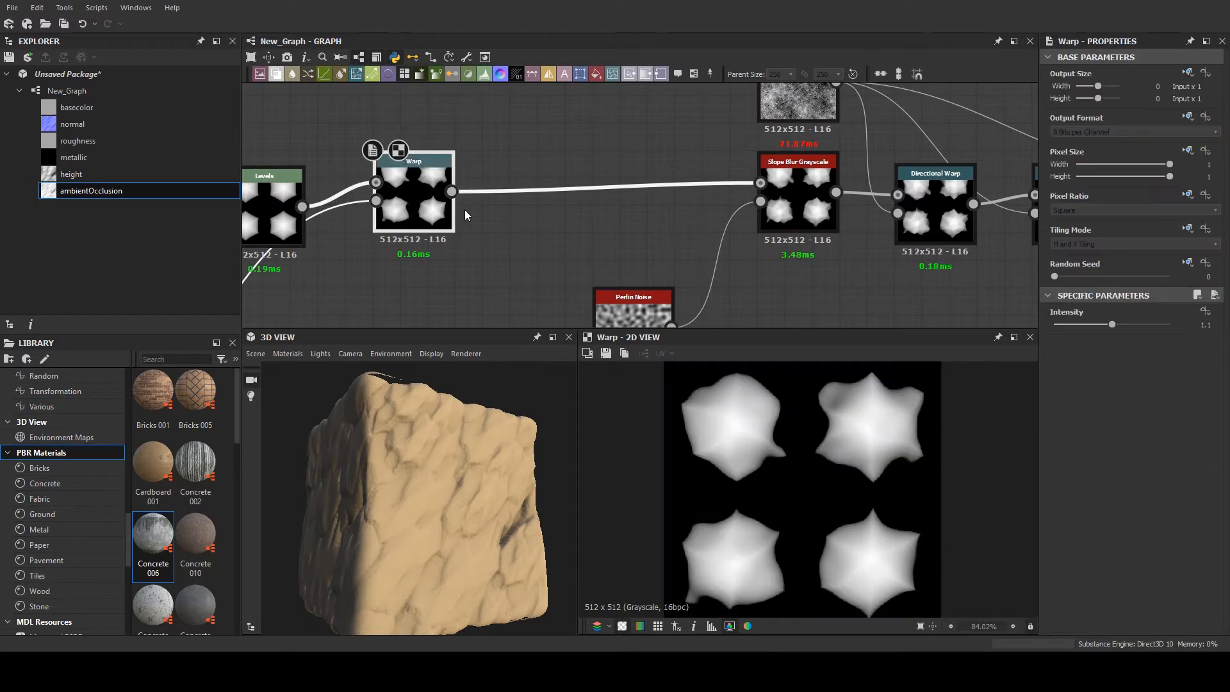
- Duplicate the Slope Blur Grayscale together with its Perlin Noise, keeping the Warp as its input, and preview the copy
{"action": "scroll", "coordinate": [463, 209], "scroll_direction": "down", "scroll_amount": 1}
{"action": "scroll", "coordinate": [763, 187], "scroll_direction": "down", "scroll_amount": 1}
{"action": "left_click", "coordinate": [728, 245]}
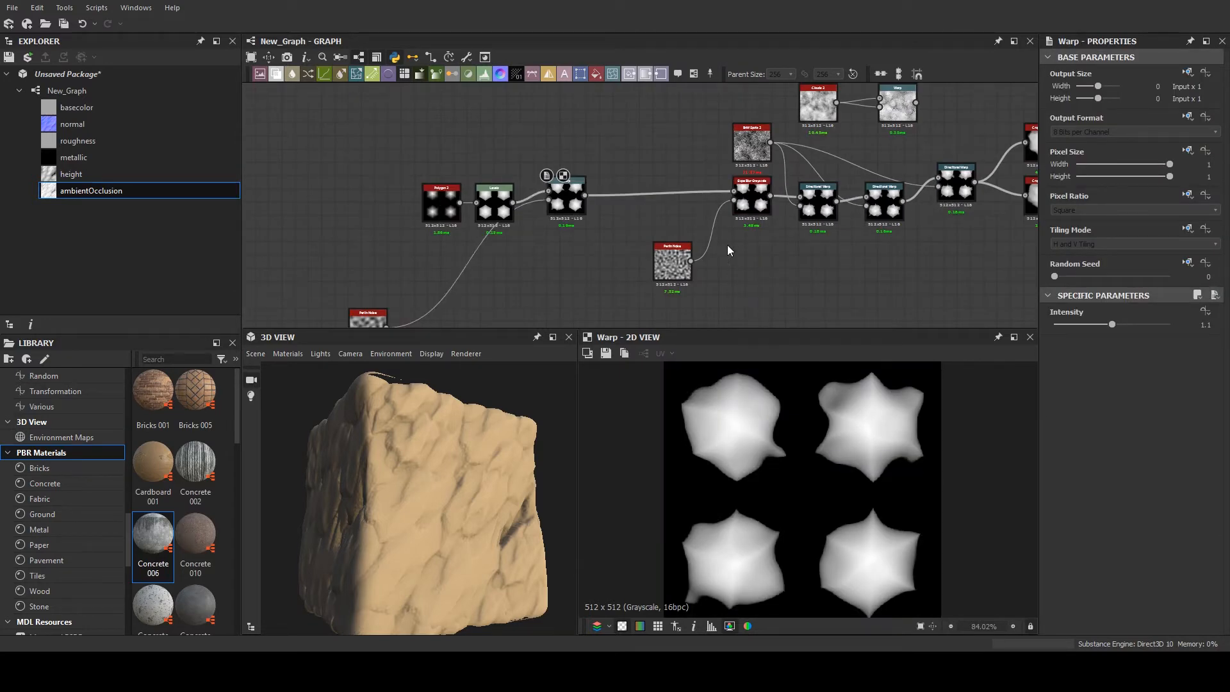
{"action": "left_click_drag", "start_coordinate": [694, 217], "coordinate": [692, 216]}
{"action": "key", "text": "ctrl+d"}
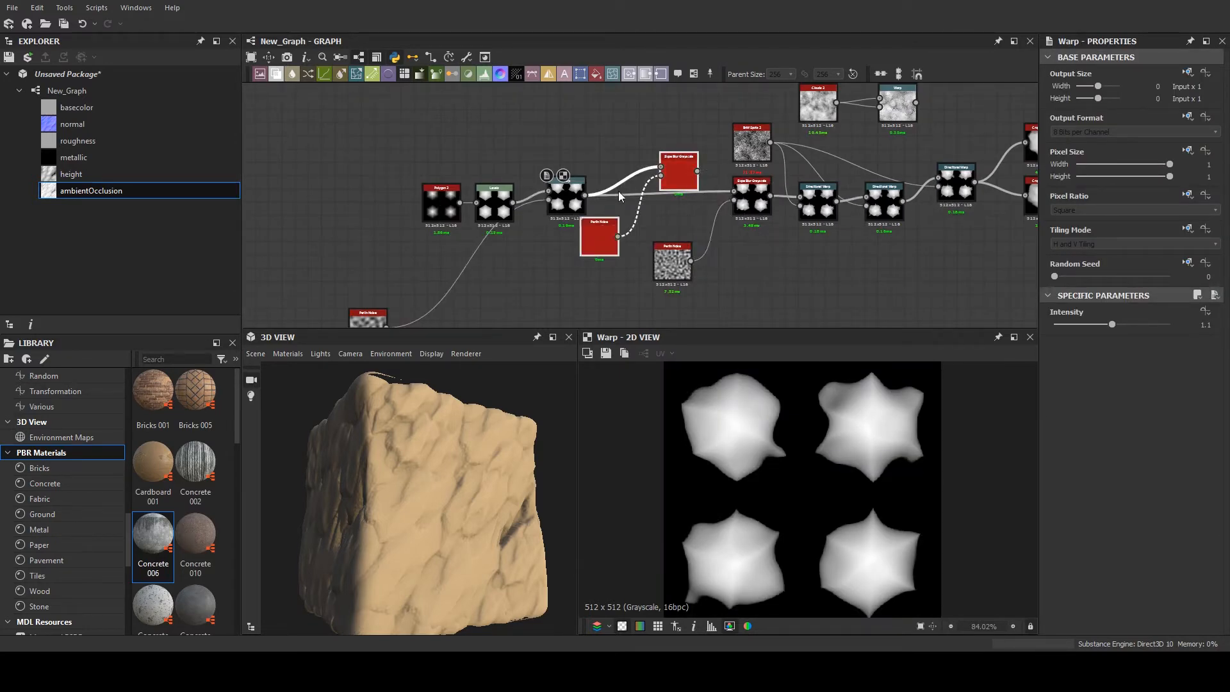
{"action": "double_click", "coordinate": [683, 173]}
{"action": "scroll", "coordinate": [684, 170], "scroll_direction": "up", "scroll_amount": 4}
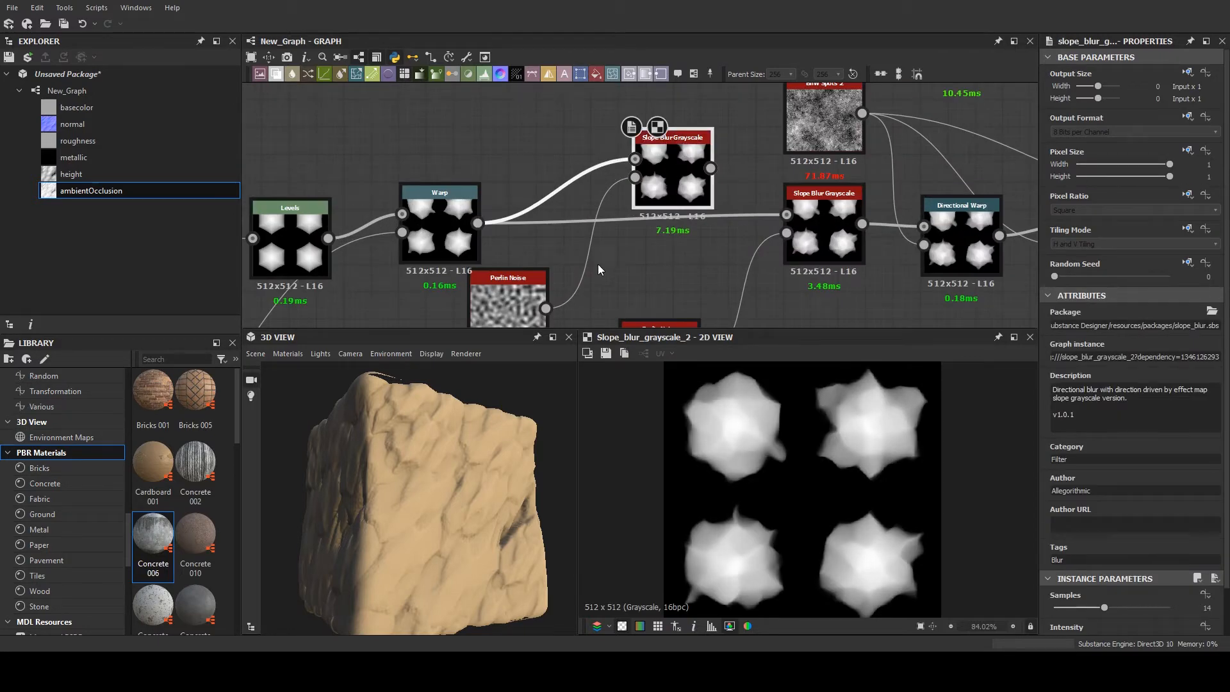
- Lower the duplicated Perlin Noise's Scale for larger blobs and set the duplicated Slope Blur Grayscale's Intensity to 10.96
{"action": "middle_click_drag", "start_coordinate": [598, 264], "coordinate": [574, 82]}
{"action": "left_click", "coordinate": [528, 236]}
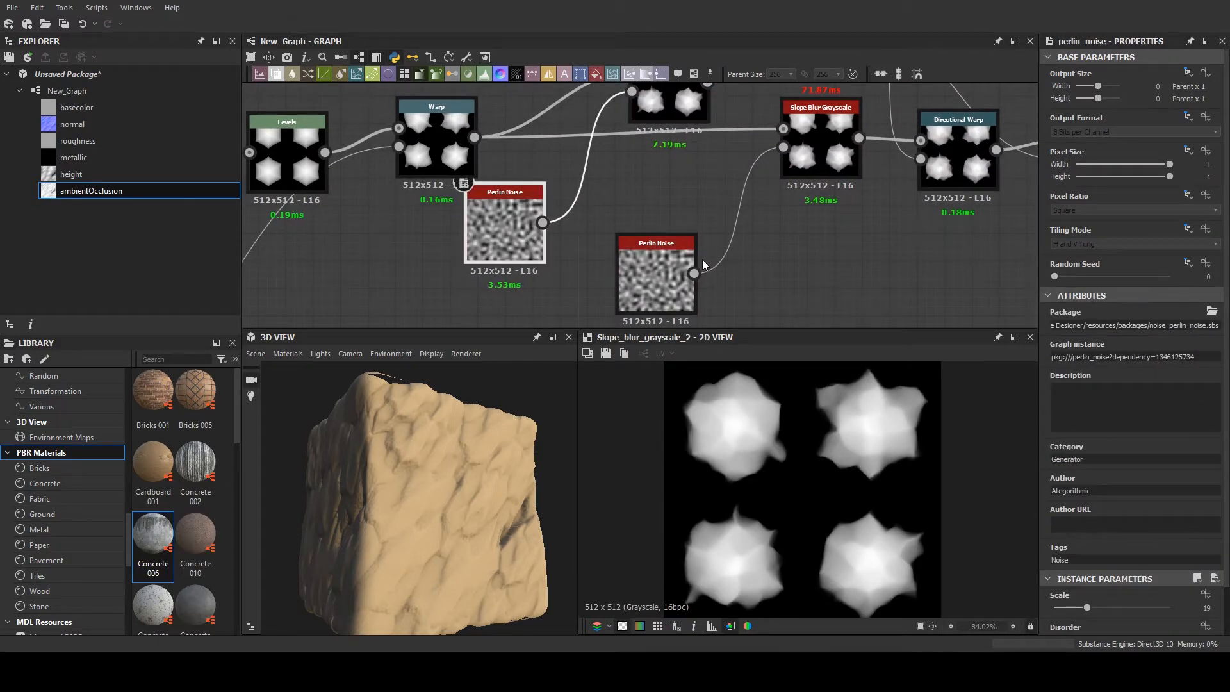
{"action": "middle_click_drag", "start_coordinate": [648, 224], "coordinate": [616, 199]}
{"action": "middle_click_drag", "start_coordinate": [495, 208], "coordinate": [494, 268]}
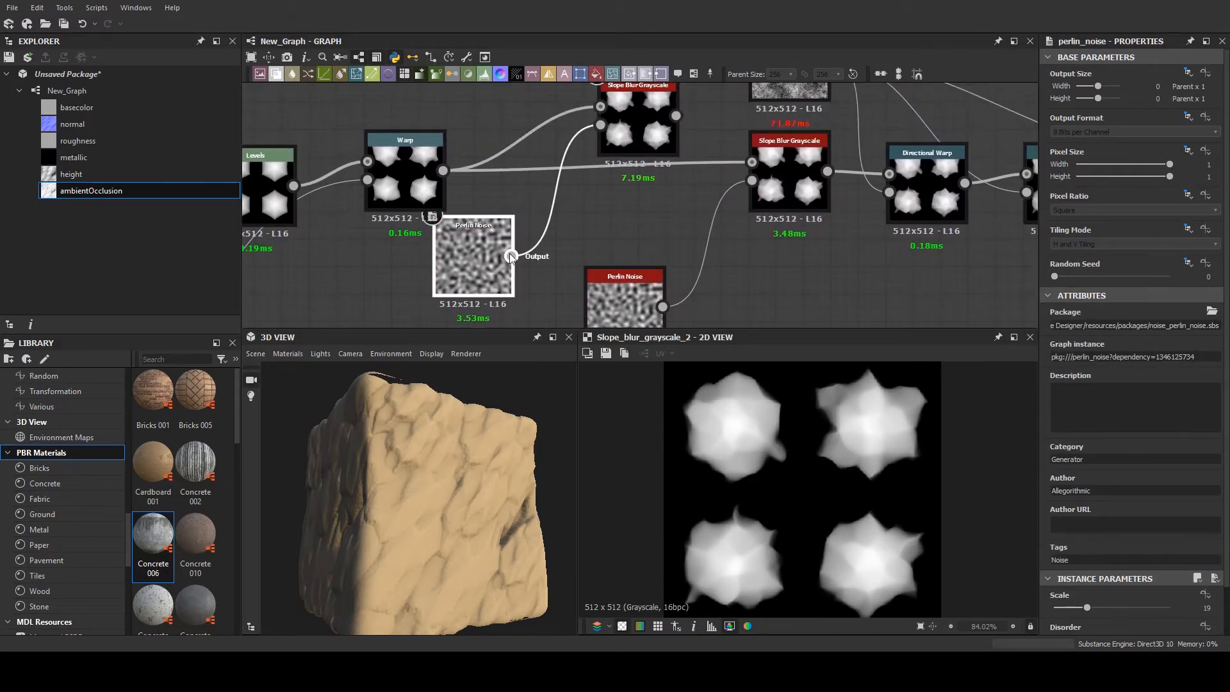
{"action": "scroll", "coordinate": [1095, 559], "scroll_direction": "down", "scroll_amount": 2}
{"action": "mouse_move", "coordinate": [1087, 556]}
{"action": "left_mouse_down"}
{"action": "mouse_move", "coordinate": [1062, 557]}
{"action": "mouse_move", "coordinate": [1077, 589]}
{"action": "mouse_move", "coordinate": [1135, 574]}
{"action": "left_mouse_up"}
{"action": "left_click", "coordinate": [660, 130]}
{"action": "scroll", "coordinate": [640, 185], "scroll_direction": "down", "scroll_amount": 5}
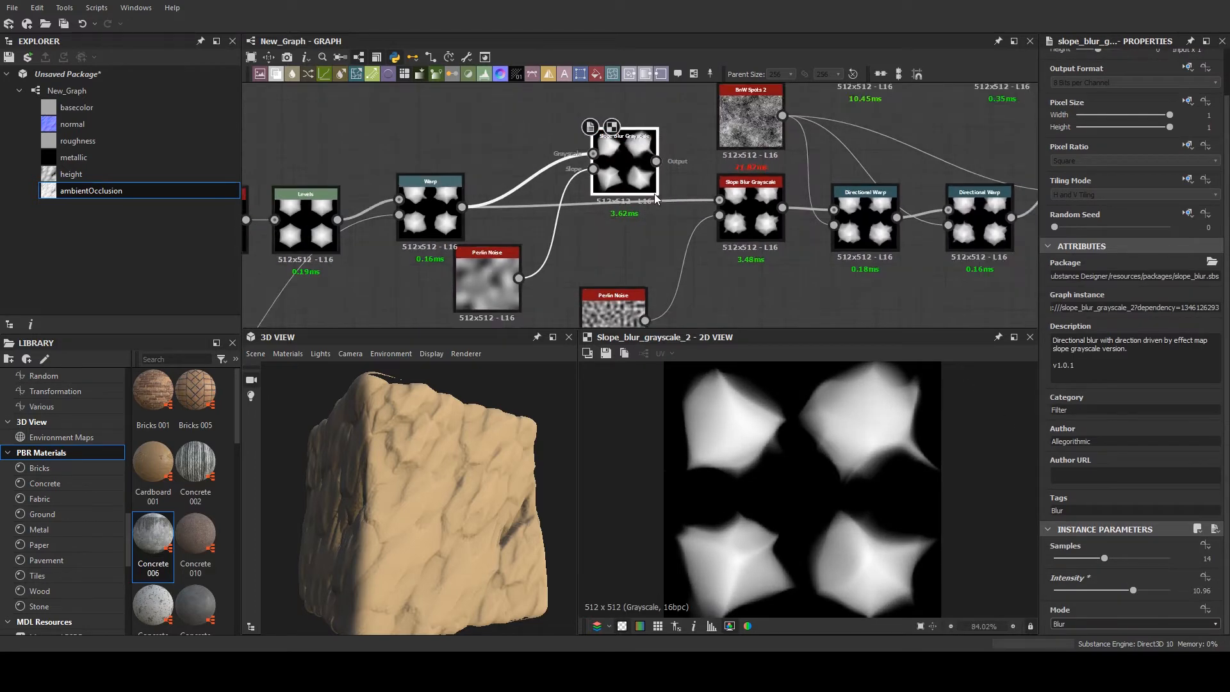
- Add a Blend node with the duplicated Slope Blur Grayscale as foreground and the Warp as background
{"action": "left_click_drag", "start_coordinate": [623, 174], "coordinate": [687, 250]}
{"action": "scroll", "coordinate": [597, 250], "scroll_direction": "up", "scroll_amount": 2}
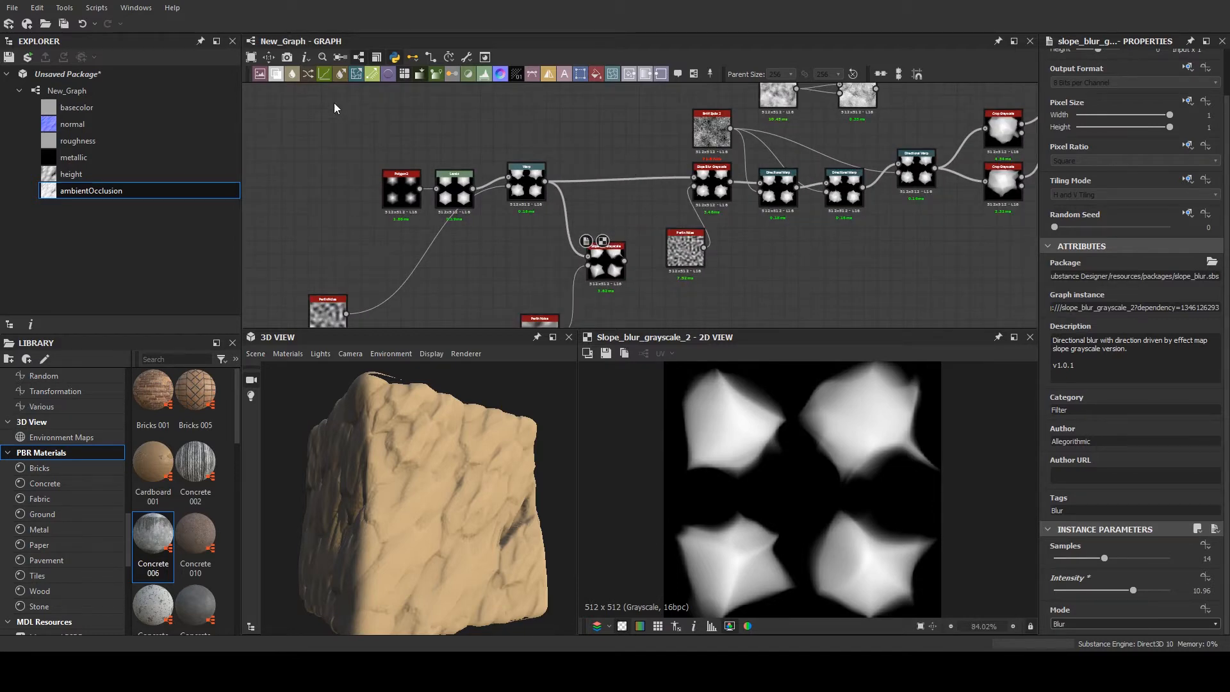
{"action": "left_click_drag", "start_coordinate": [276, 74], "coordinate": [645, 157]}
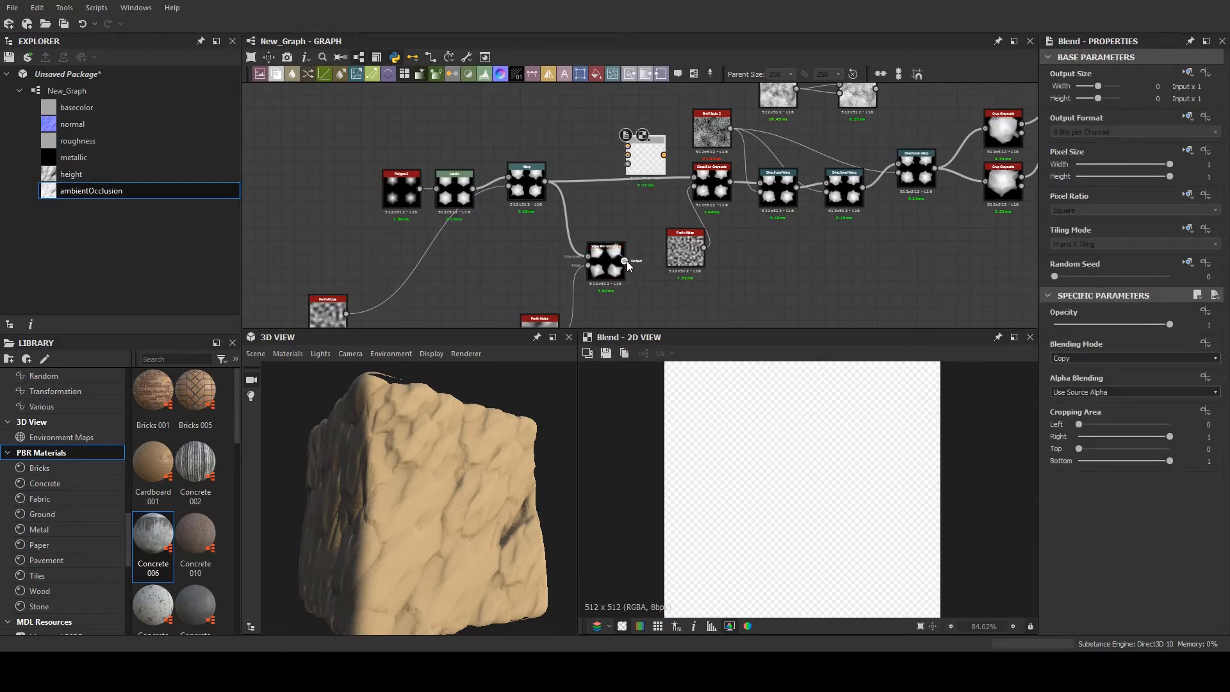
{"action": "left_click_drag", "start_coordinate": [624, 260], "coordinate": [628, 146]}
{"action": "left_click_drag", "start_coordinate": [545, 181], "coordinate": [639, 172]}
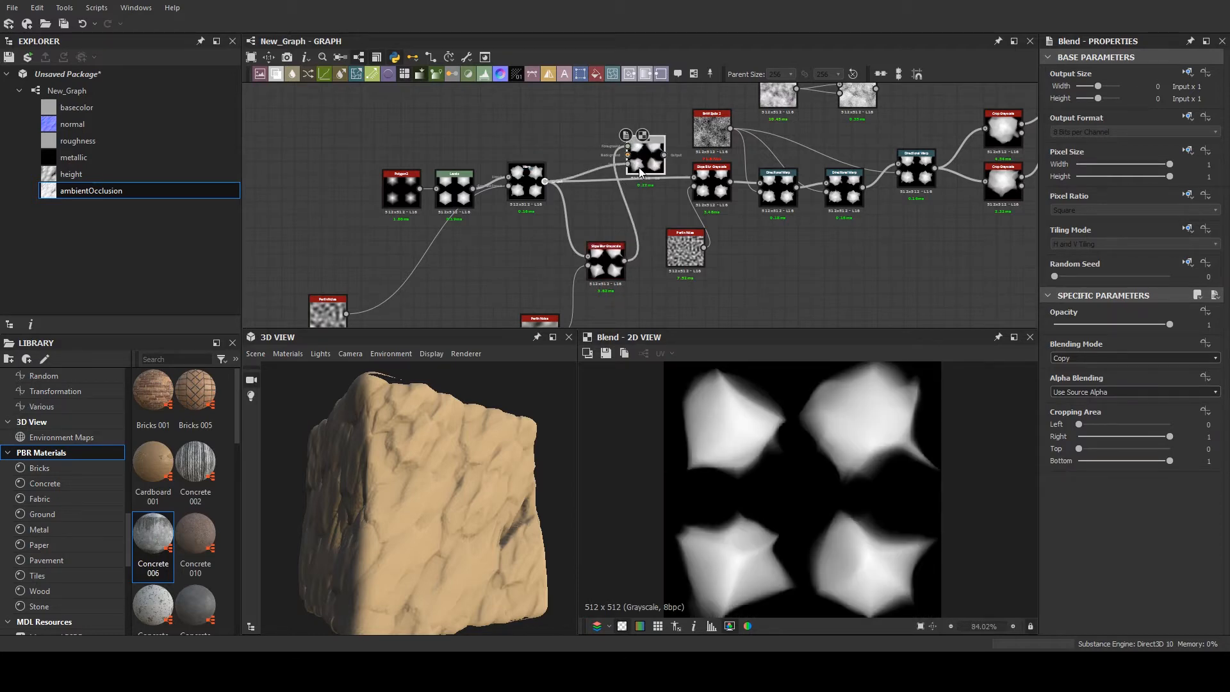
- Set the Blend node's Blending Mode to Multiply and its Opacity to 0.56
{"action": "left_click", "coordinate": [1085, 357]}
{"action": "left_click", "coordinate": [1071, 386]}
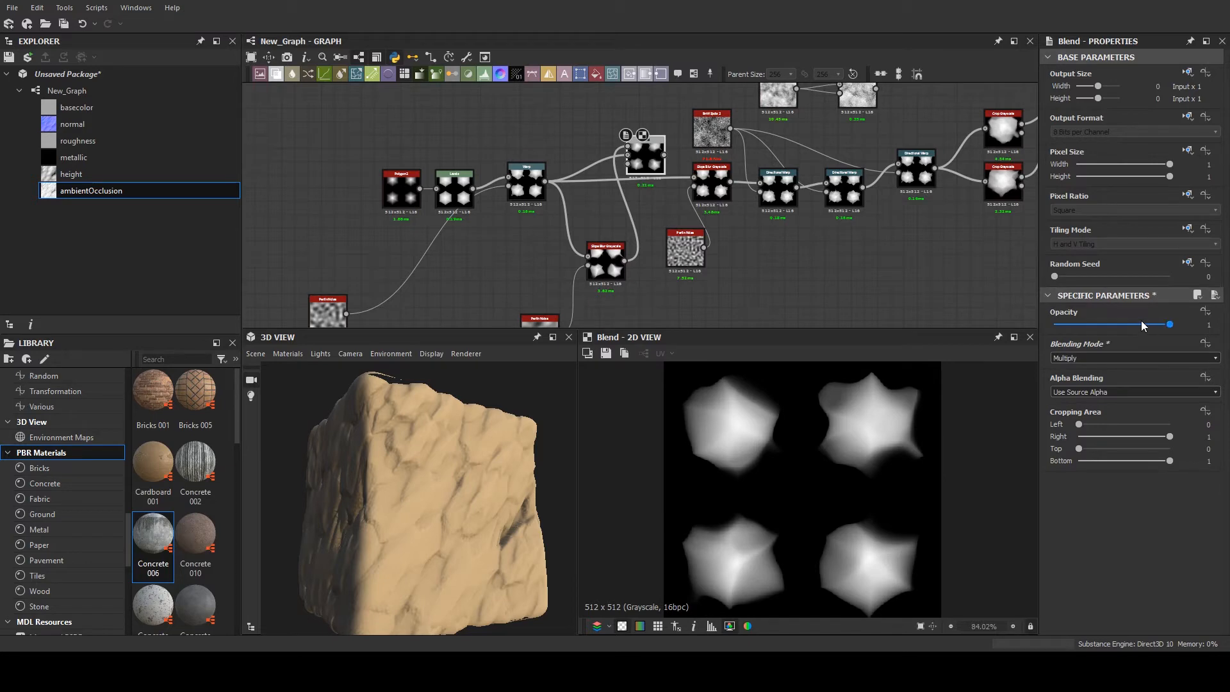
{"action": "mouse_move", "coordinate": [1142, 324]}
{"action": "left_mouse_down"}
{"action": "mouse_move", "coordinate": [1085, 325]}
{"action": "mouse_move", "coordinate": [1119, 325]}
{"action": "left_mouse_up"}
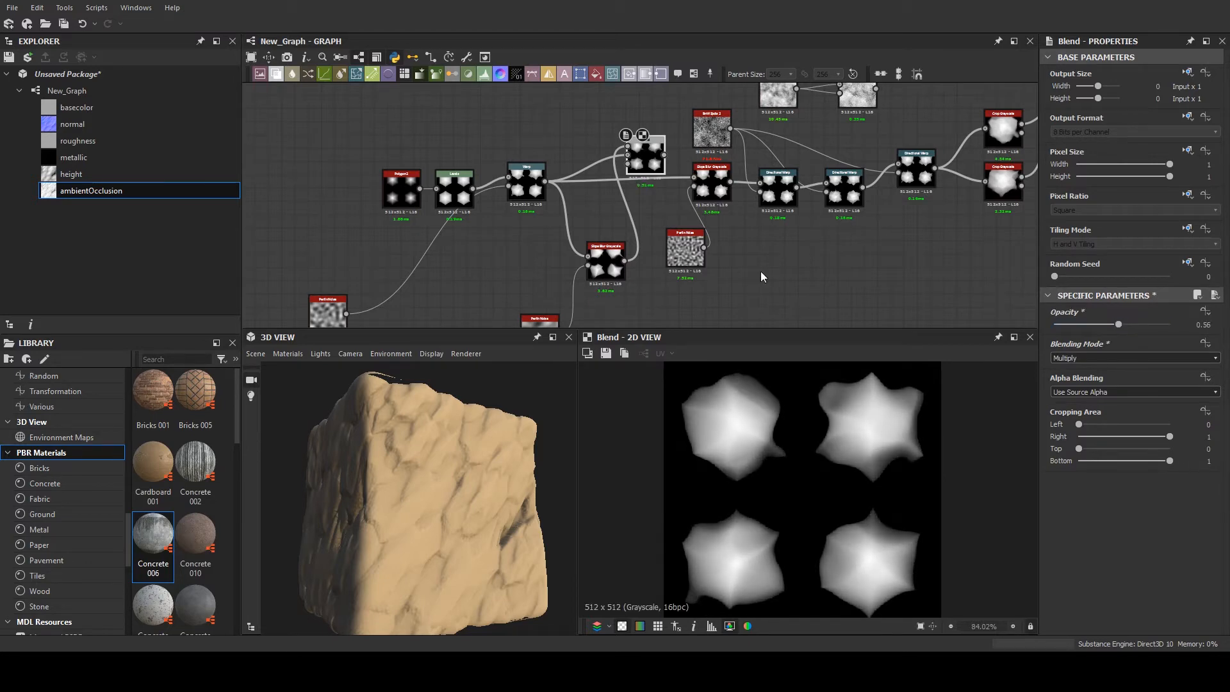
- Set the Warp node's Intensity to 0.85
{"action": "scroll", "coordinate": [544, 178], "scroll_direction": "up", "scroll_amount": 2}
{"action": "scroll", "coordinate": [541, 195], "scroll_direction": "up", "scroll_amount": 4}
{"action": "middle_click_drag", "start_coordinate": [543, 195], "coordinate": [612, 212]}
{"action": "left_click", "coordinate": [622, 212]}
{"action": "left_click_drag", "start_coordinate": [1112, 324], "coordinate": [1097, 324]}
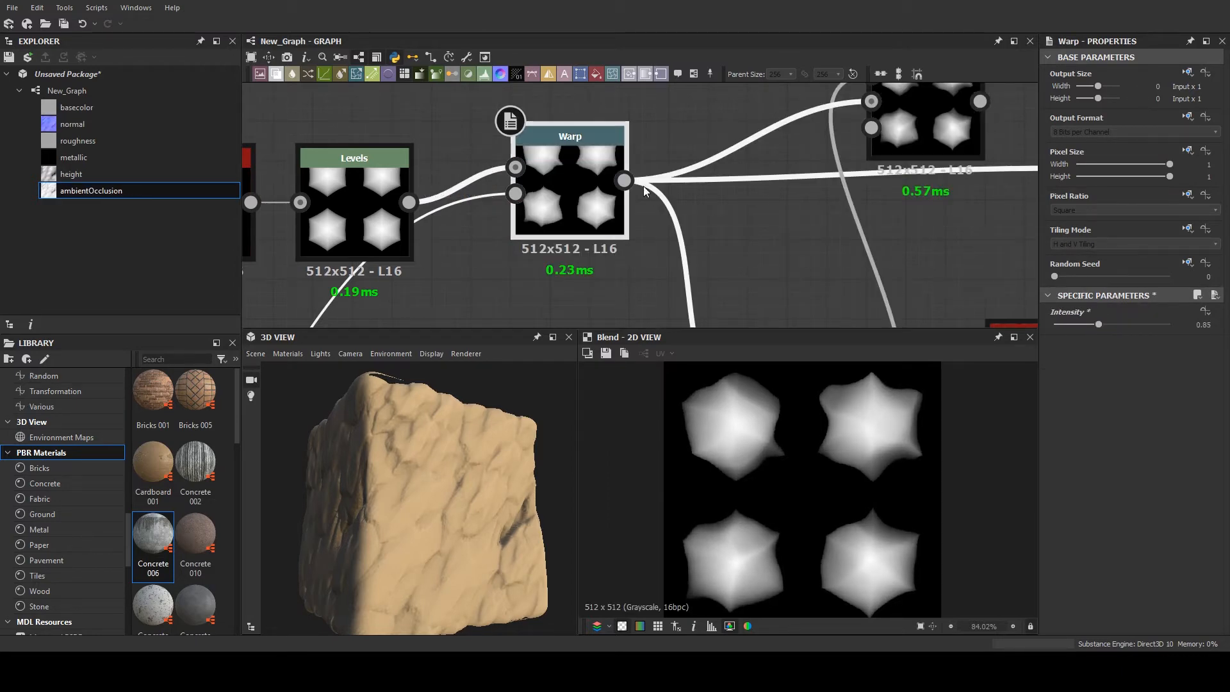
- Connect the Blend's output to the original Slope Blur Grayscale's grayscale input and check the rock on the 3D cube
{"action": "scroll", "coordinate": [514, 206], "scroll_direction": "down", "scroll_amount": 5}
{"action": "scroll", "coordinate": [690, 187], "scroll_direction": "up", "scroll_amount": 1}
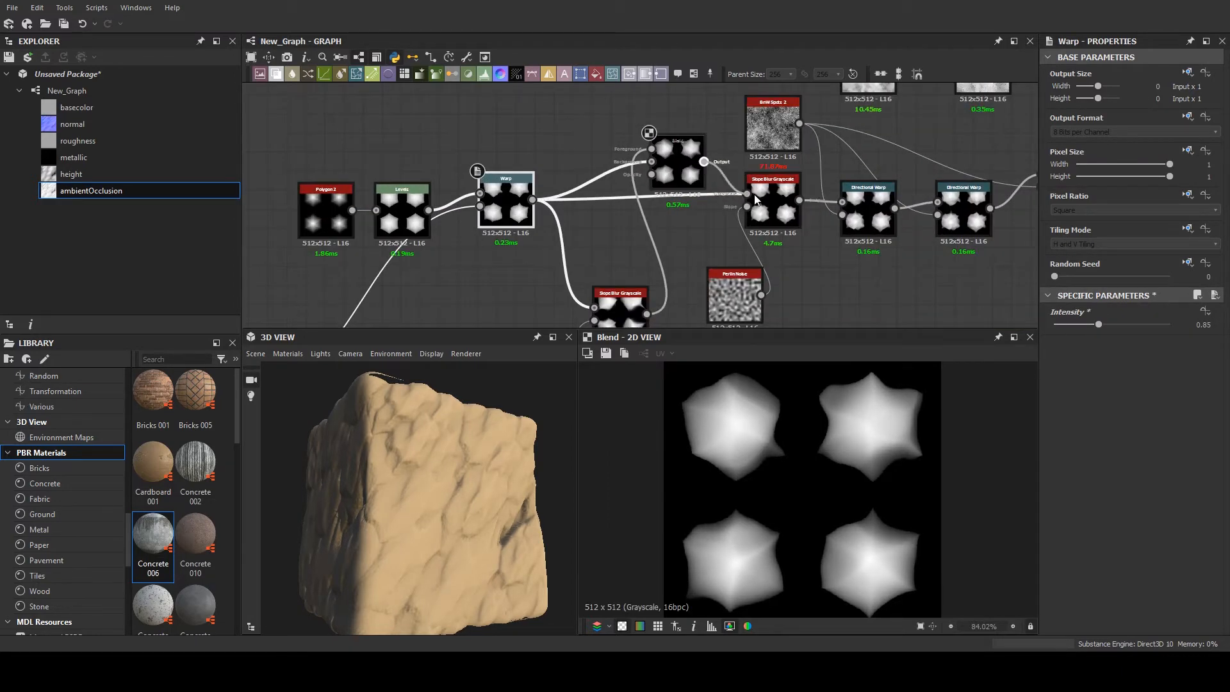
{"action": "left_click_drag", "start_coordinate": [421, 485], "coordinate": [437, 450]}
- Preview the Tile Sampler and set its X Amount to 10 after trying 7, checking the surface on the 3D cube
{"action": "middle_click_drag", "start_coordinate": [869, 220], "coordinate": [459, 274]}
{"action": "scroll", "coordinate": [886, 182], "scroll_direction": "up", "scroll_amount": 4}
{"action": "double_click", "coordinate": [916, 175]}
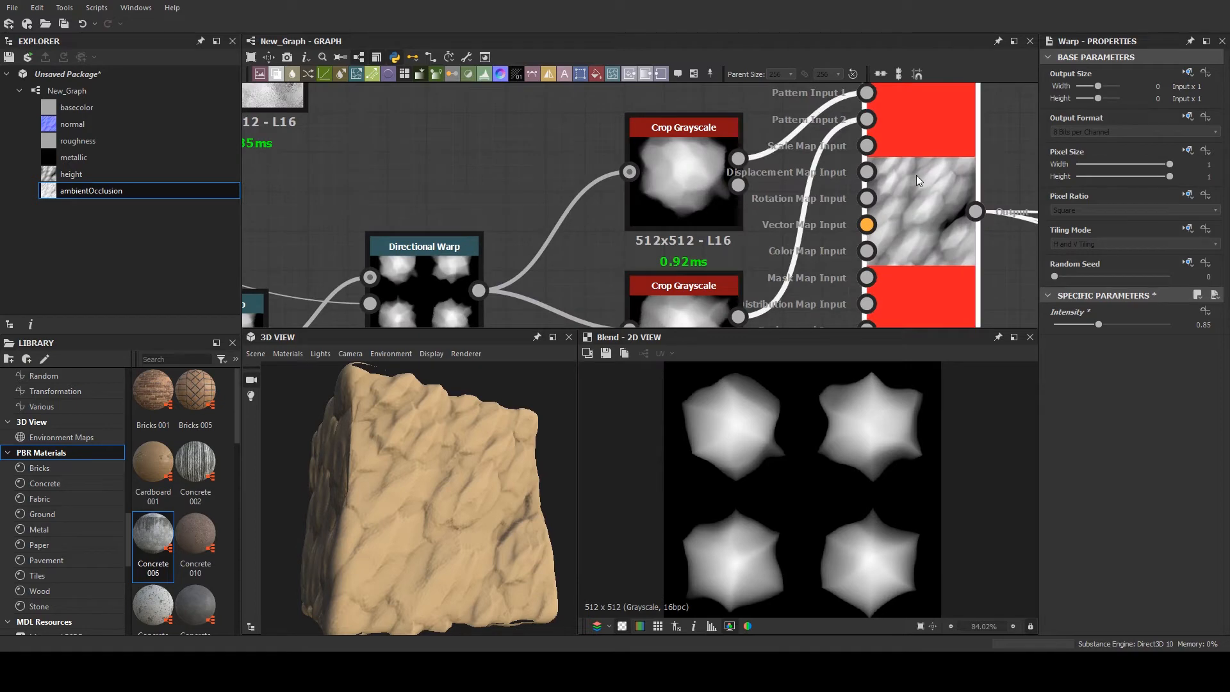
{"action": "middle_click_drag", "start_coordinate": [700, 175], "coordinate": [613, 165]}
{"action": "scroll", "coordinate": [1075, 543], "scroll_direction": "down", "scroll_amount": 2}
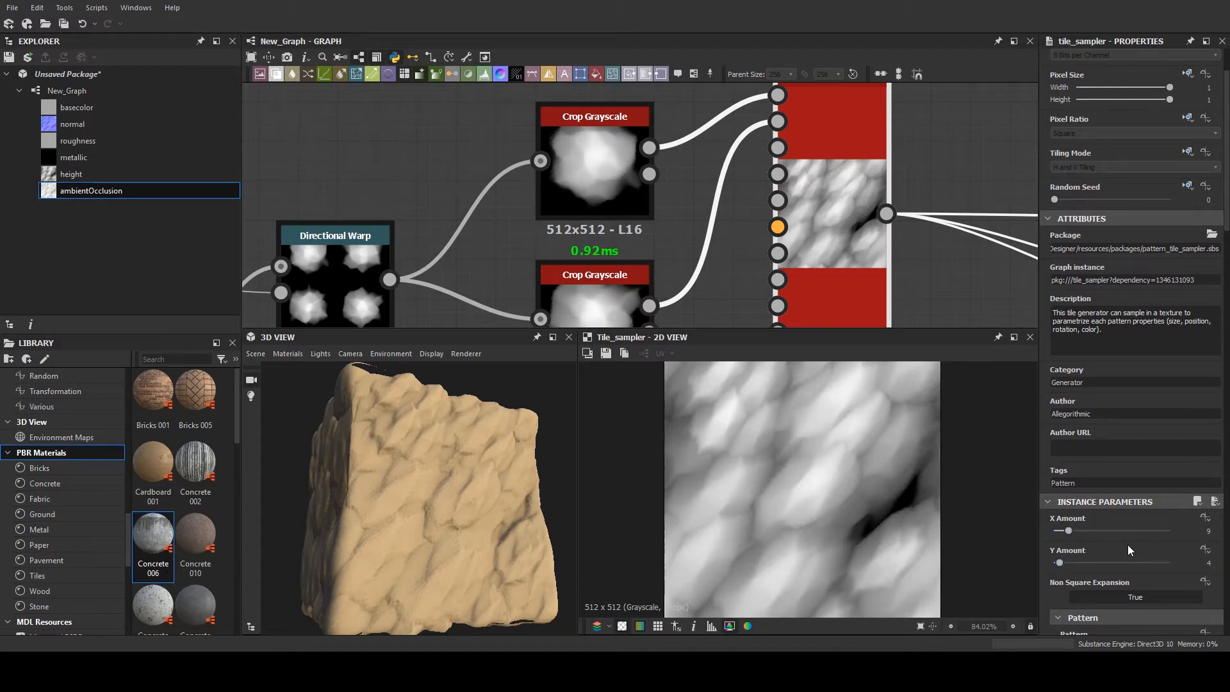
{"action": "left_click", "coordinate": [1208, 530]}
{"action": "key", "text": "Return"}
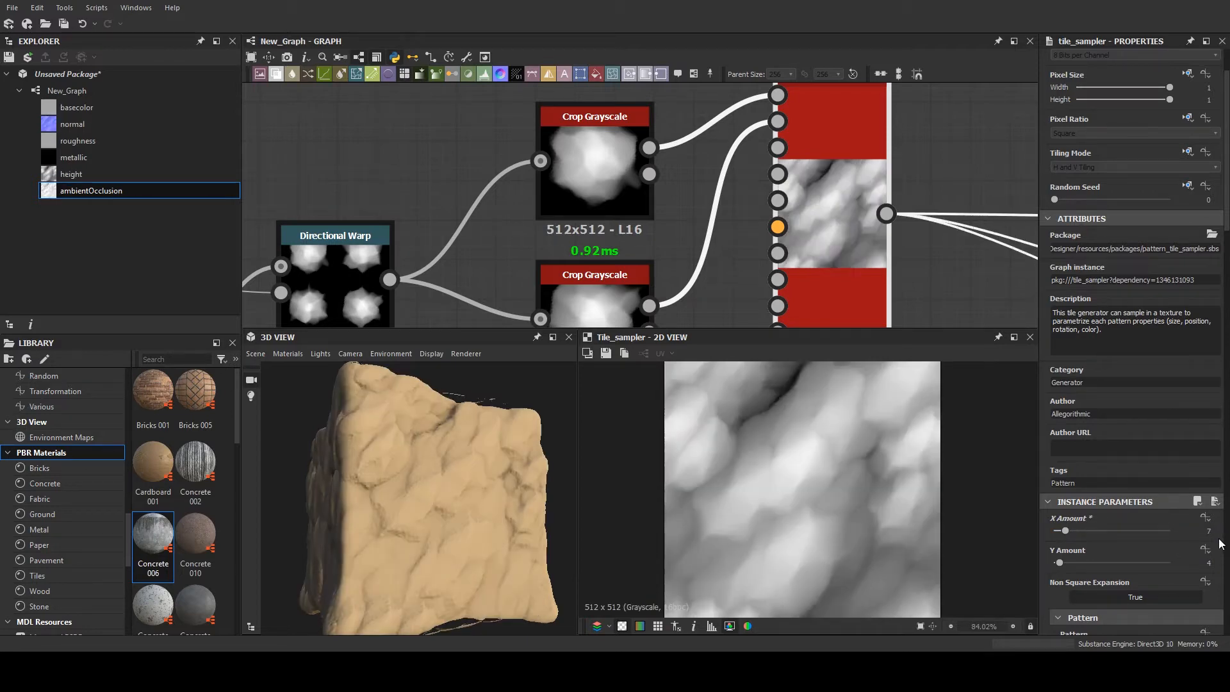
{"action": "left_click", "coordinate": [1208, 530]}
{"action": "type", "text": "10"}
{"action": "key", "text": "Return"}
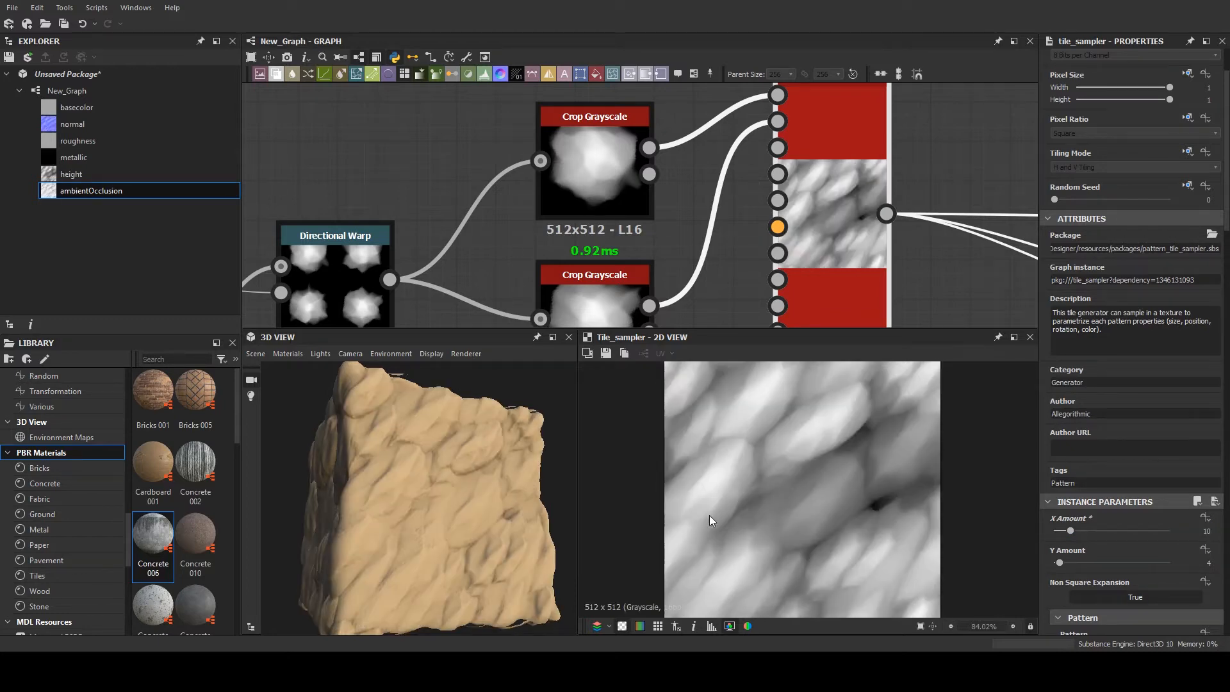
{"action": "left_click_drag", "start_coordinate": [467, 490], "coordinate": [406, 467]}
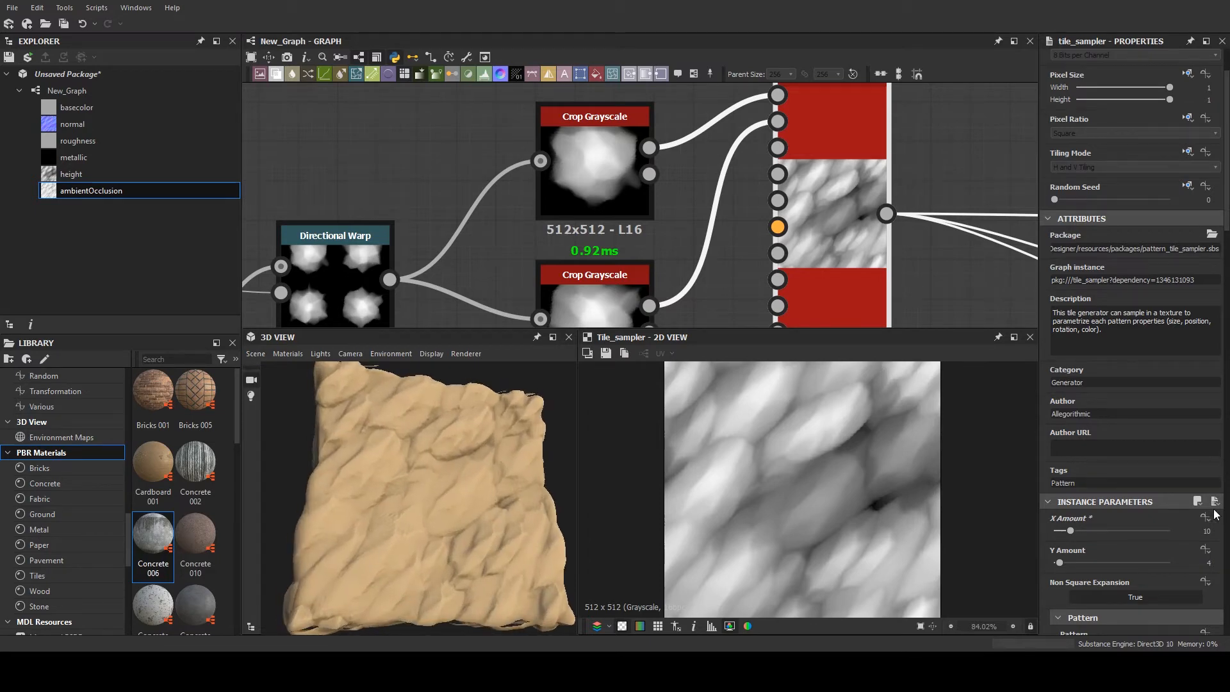
- Set the Tile Sampler's Y Amount to 3 after comparing other values such as 2 and 4
{"action": "double_click", "coordinate": [1193, 563]}
{"action": "left_click", "coordinate": [1217, 565]}
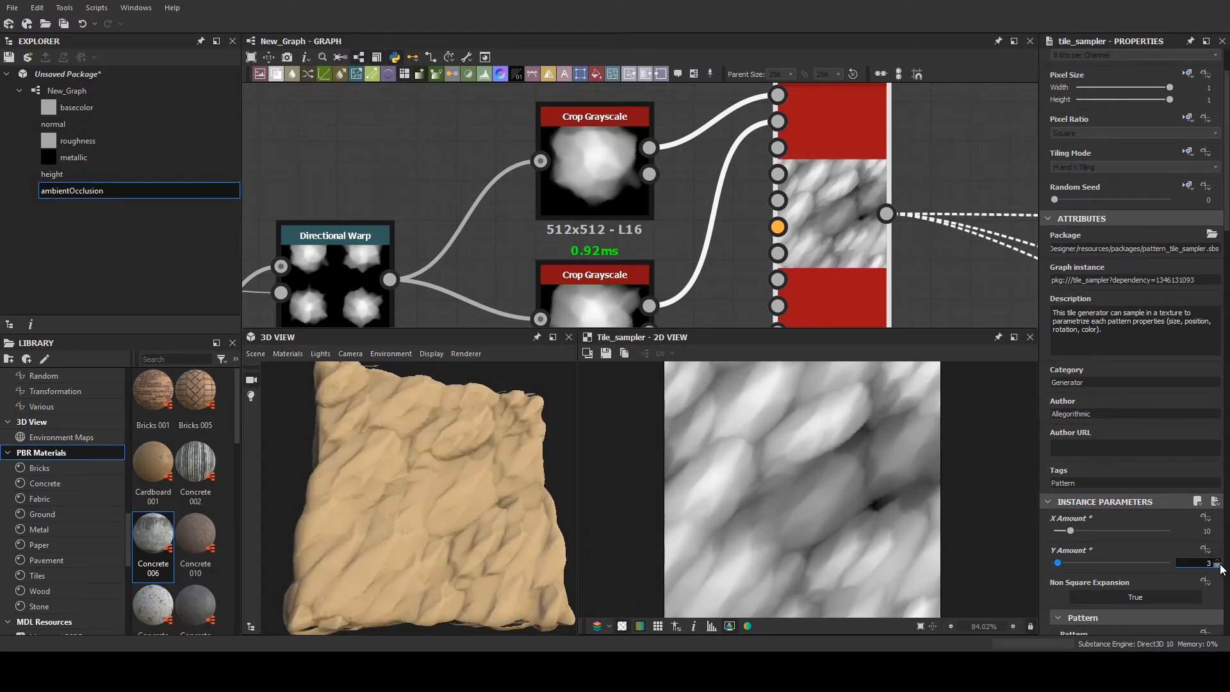
{"action": "left_click", "coordinate": [1217, 566]}
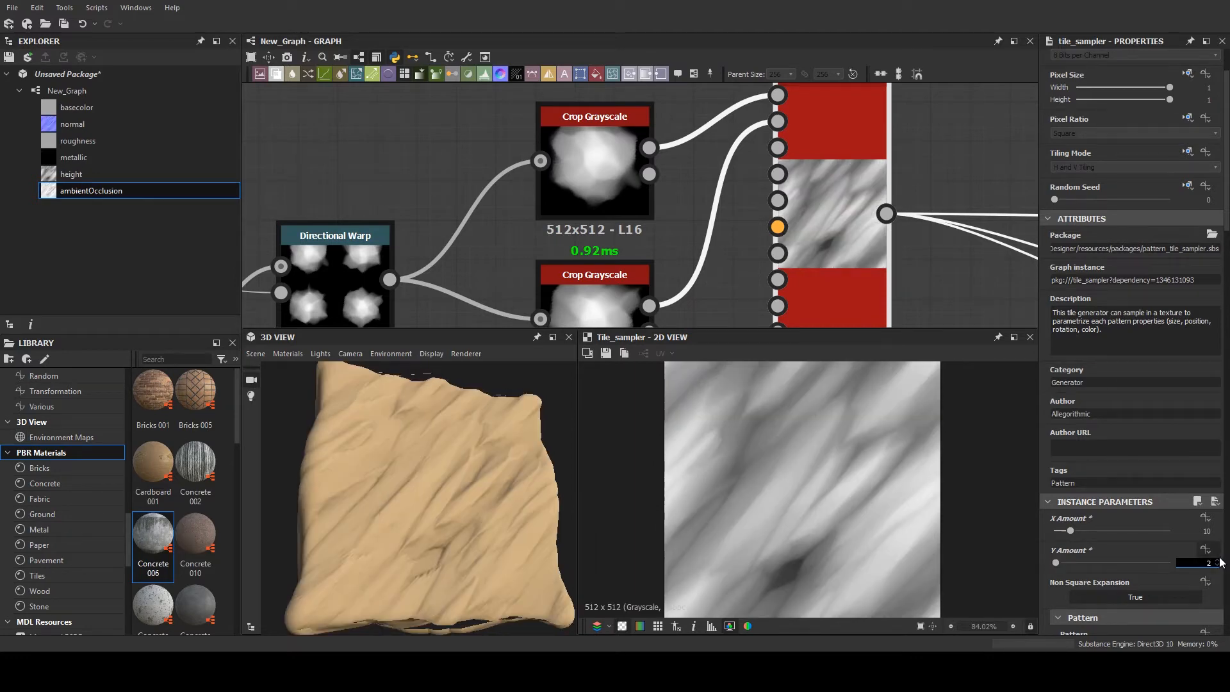
{"action": "left_click", "coordinate": [1217, 560]}
{"action": "left_click", "coordinate": [1218, 561]}
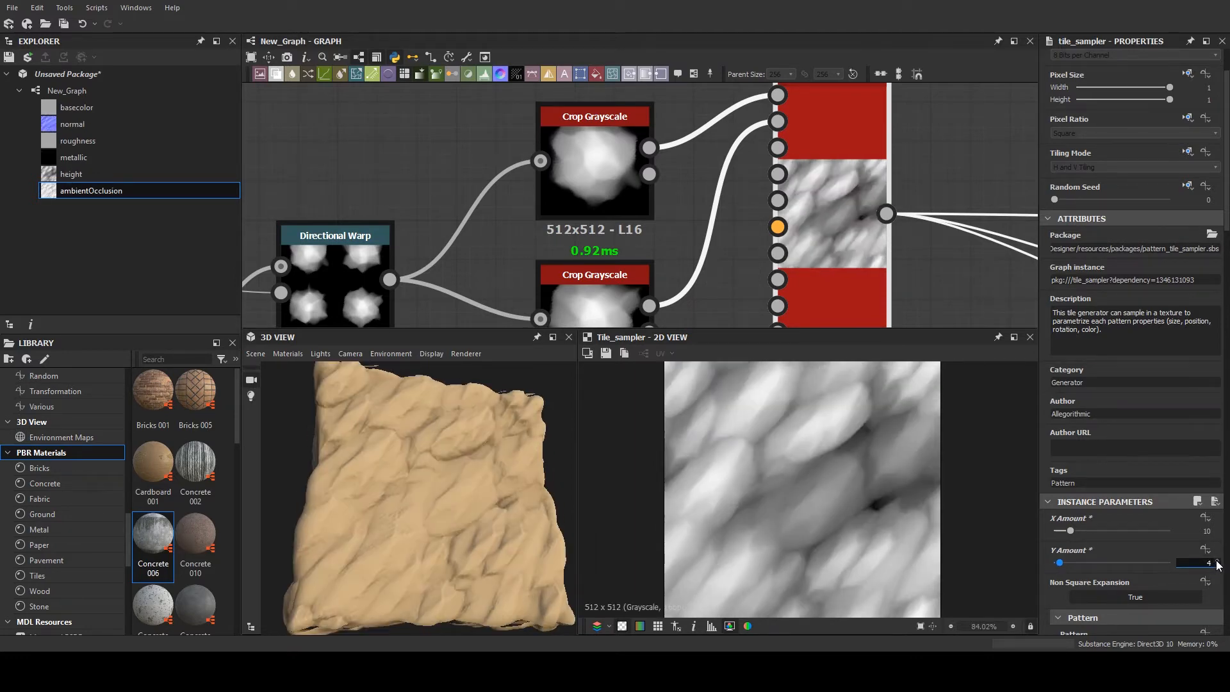
{"action": "left_click", "coordinate": [1217, 560]}
{"action": "left_click", "coordinate": [1217, 566]}
{"action": "left_click", "coordinate": [1218, 566]}
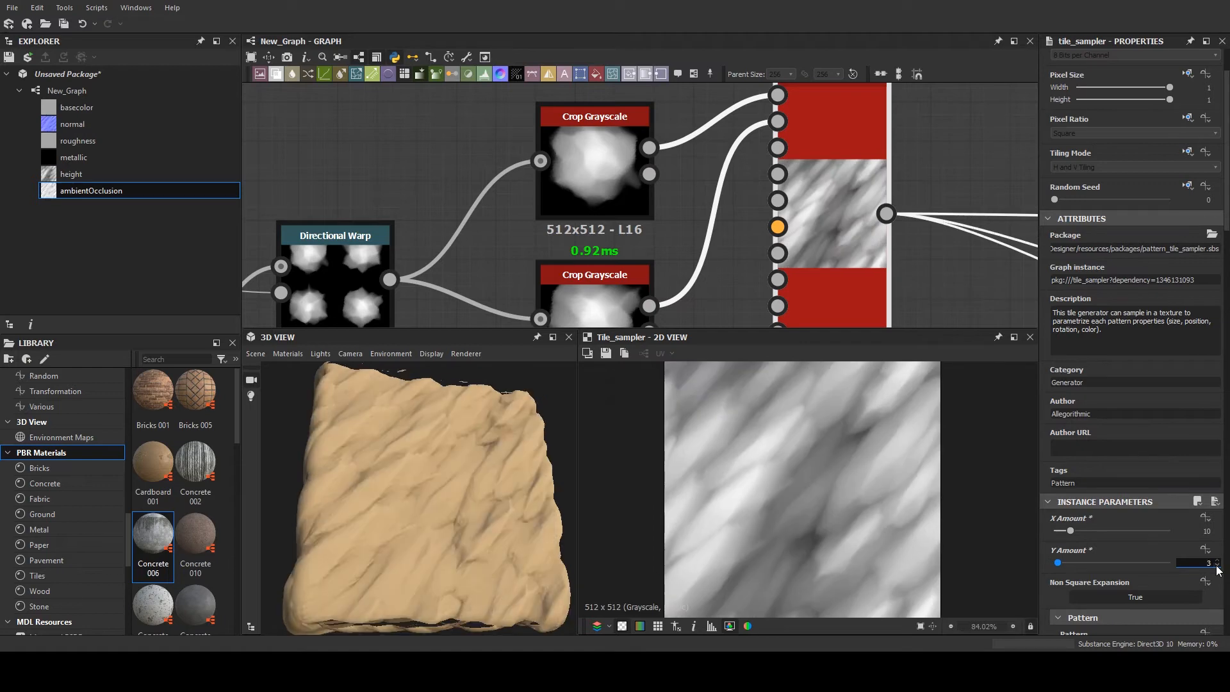
- Examine the rock surface on the 3D cube, dock the 3D View beside the 2D View, and look over the node graph
{"action": "left_click_drag", "start_coordinate": [459, 482], "coordinate": [254, 480]}
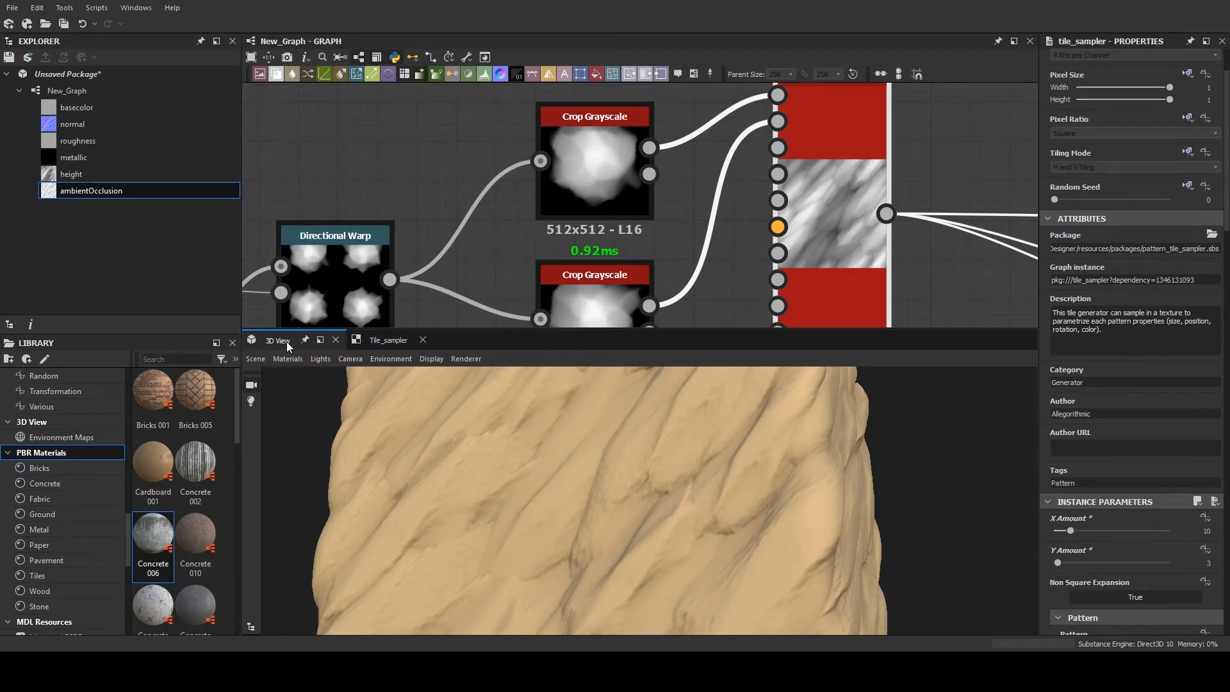
{"action": "left_click_drag", "start_coordinate": [287, 340], "coordinate": [576, 420]}
{"action": "scroll", "coordinate": [558, 203], "scroll_direction": "down", "scroll_amount": 5}
{"action": "middle_click_drag", "start_coordinate": [487, 182], "coordinate": [516, 260]}
{"action": "scroll", "coordinate": [515, 260], "scroll_direction": "down", "scroll_amount": 1}
{"action": "scroll", "coordinate": [471, 170], "scroll_direction": "up", "scroll_amount": 2}
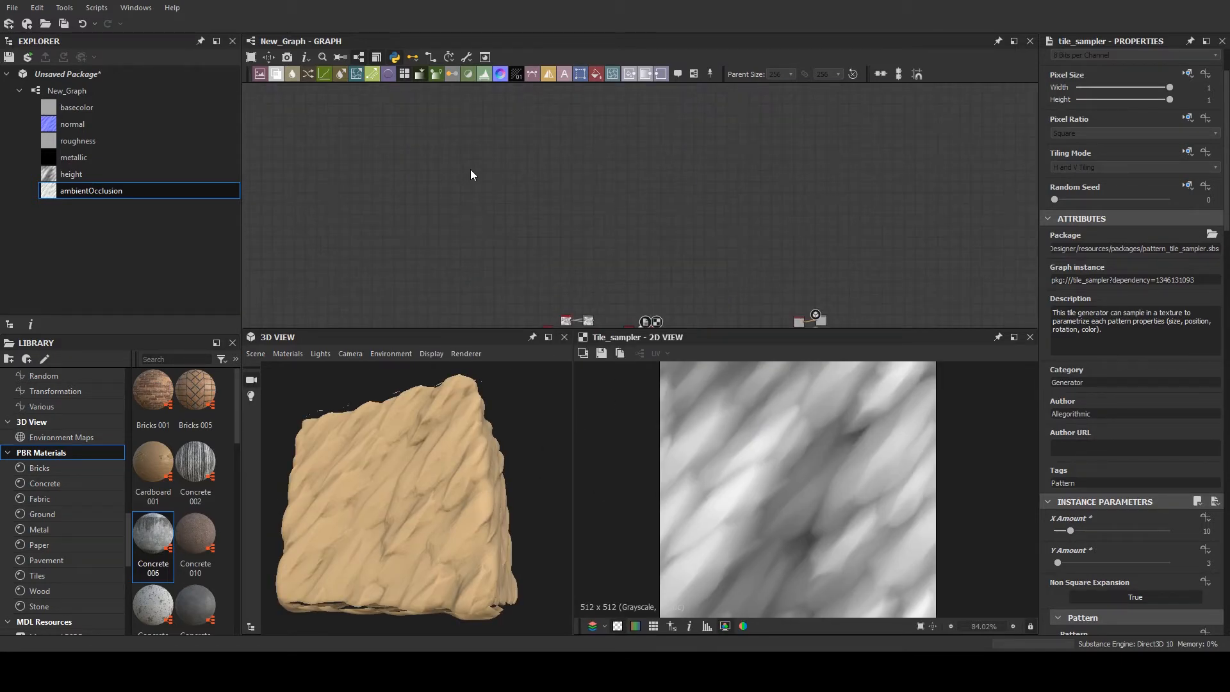
{"action": "scroll", "coordinate": [471, 169], "scroll_direction": "down", "scroll_amount": 1}
{"action": "scroll", "coordinate": [530, 234], "scroll_direction": "up", "scroll_amount": 1}
{"action": "middle_click_drag", "start_coordinate": [532, 214], "coordinate": [503, 157]}
{"action": "scroll", "coordinate": [513, 168], "scroll_direction": "up", "scroll_amount": 1}
{"action": "scroll", "coordinate": [511, 170], "scroll_direction": "up", "scroll_amount": 2}
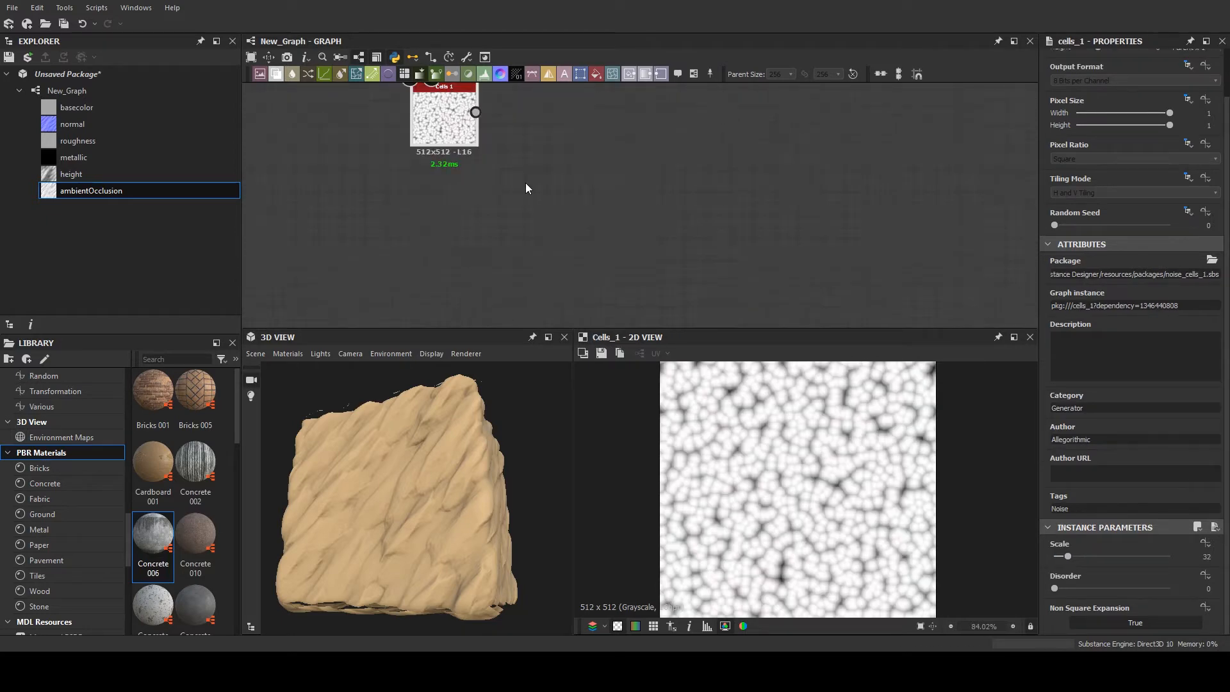
- Try a Cells 1 noise with its Scale at 9 in the empty graph area, and delete it
{"action": "scroll", "coordinate": [480, 148], "scroll_direction": "up", "scroll_amount": 2}
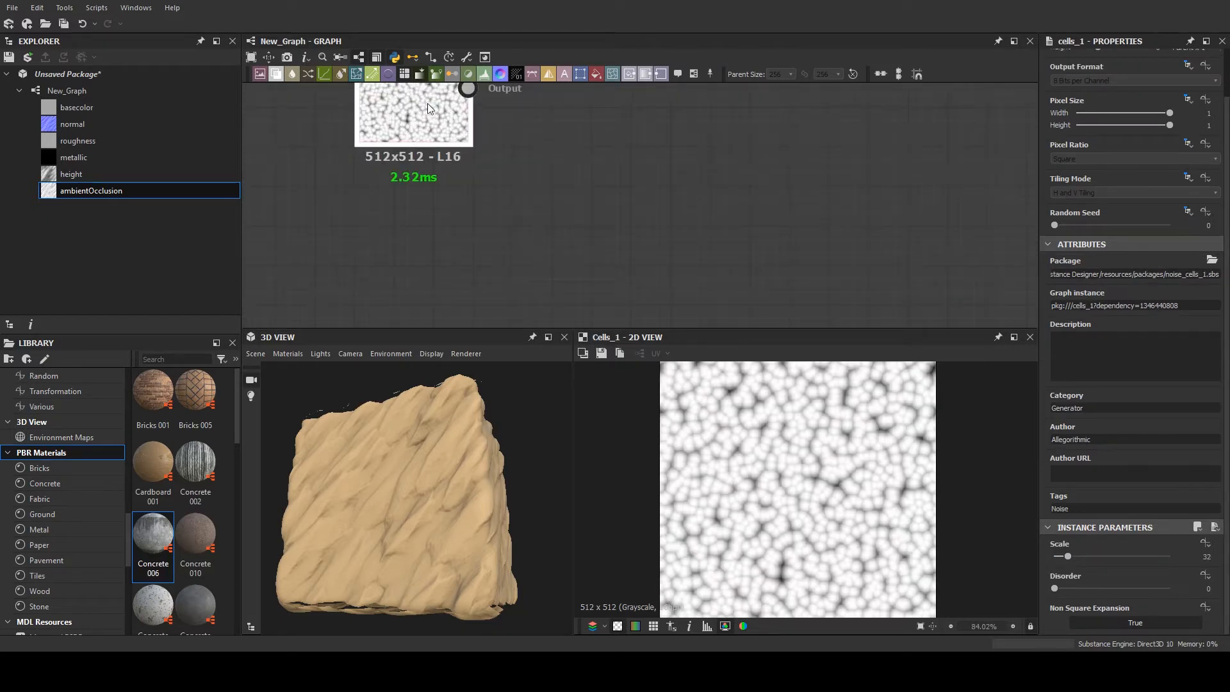
{"action": "scroll", "coordinate": [616, 202], "scroll_direction": "down", "scroll_amount": 1}
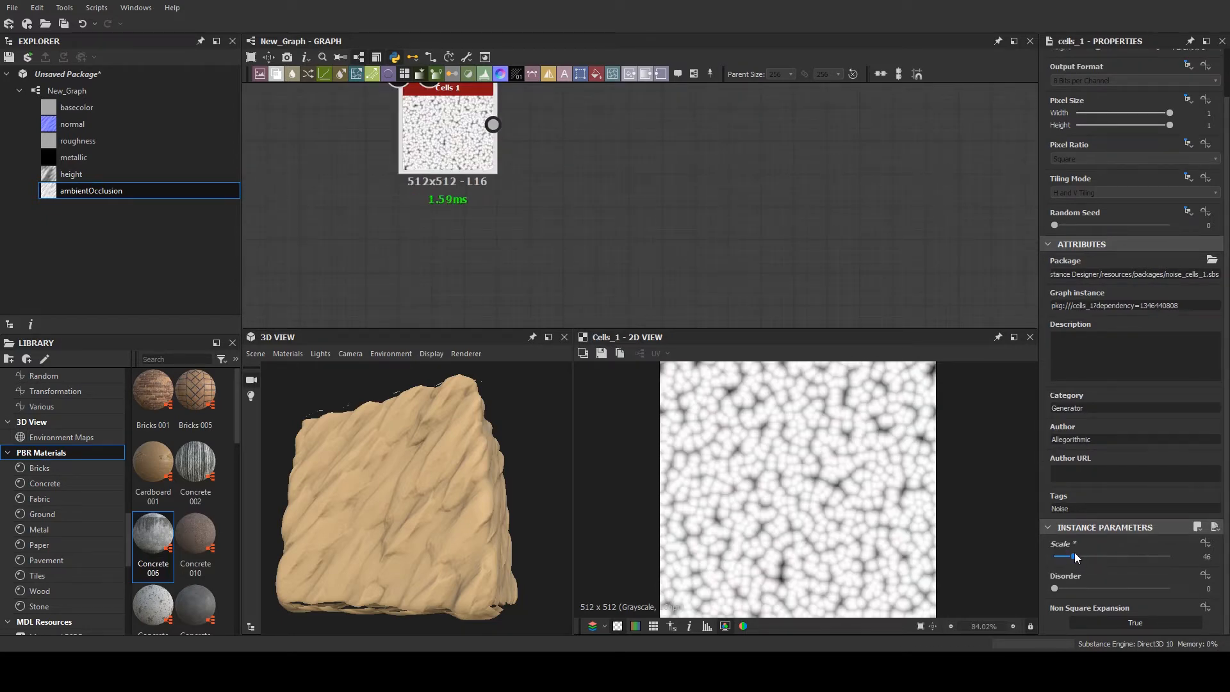
{"action": "left_click_drag", "start_coordinate": [1067, 555], "coordinate": [1058, 556]}
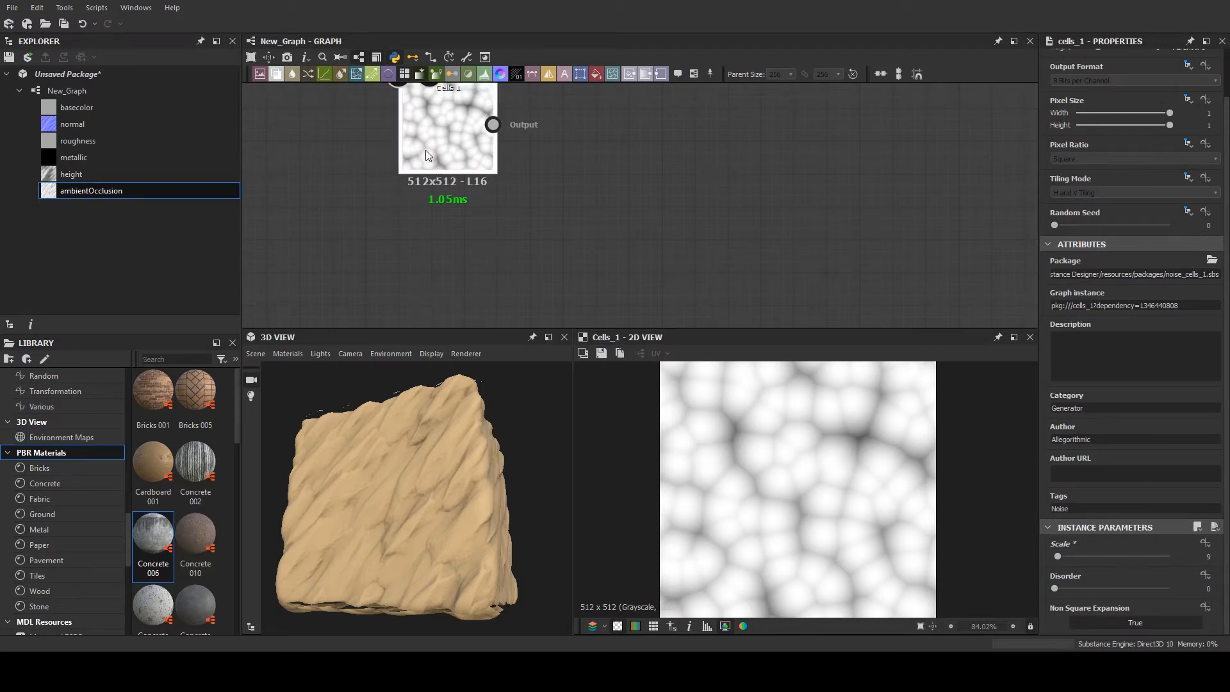
{"action": "key", "text": "Delete"}
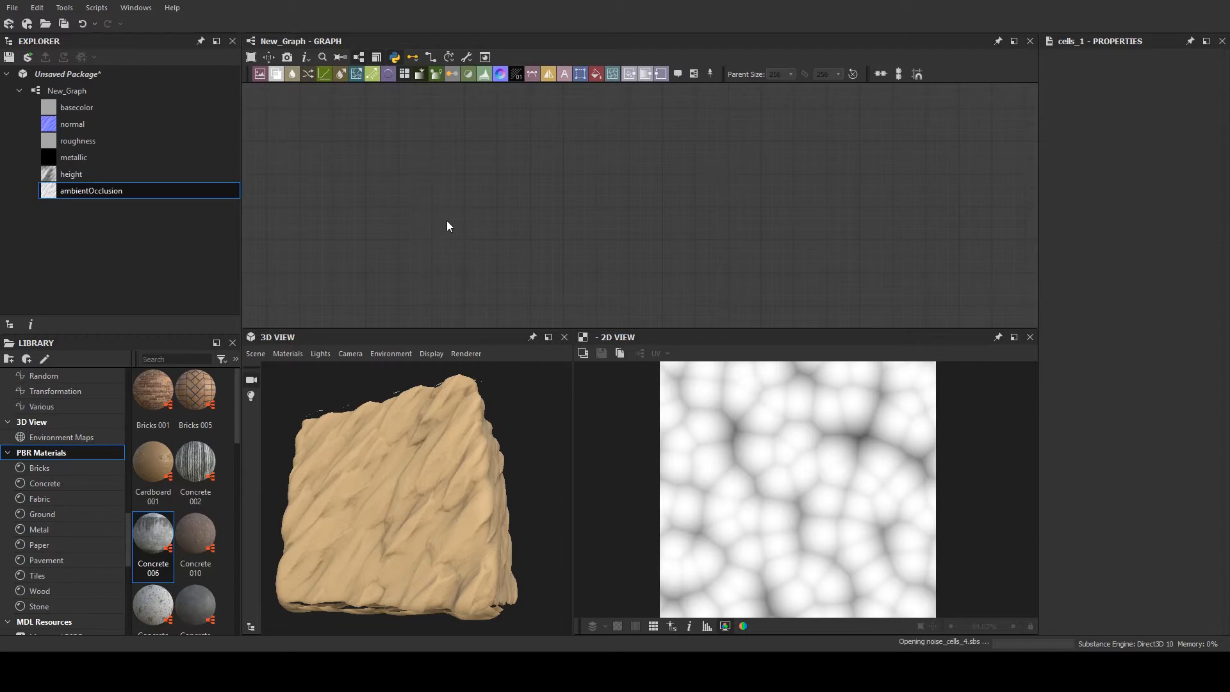
- Add a Cells 4 noise node in the empty graph area and set its Scale to 8
{"action": "scroll", "coordinate": [1060, 601], "scroll_direction": "down", "scroll_amount": 1}
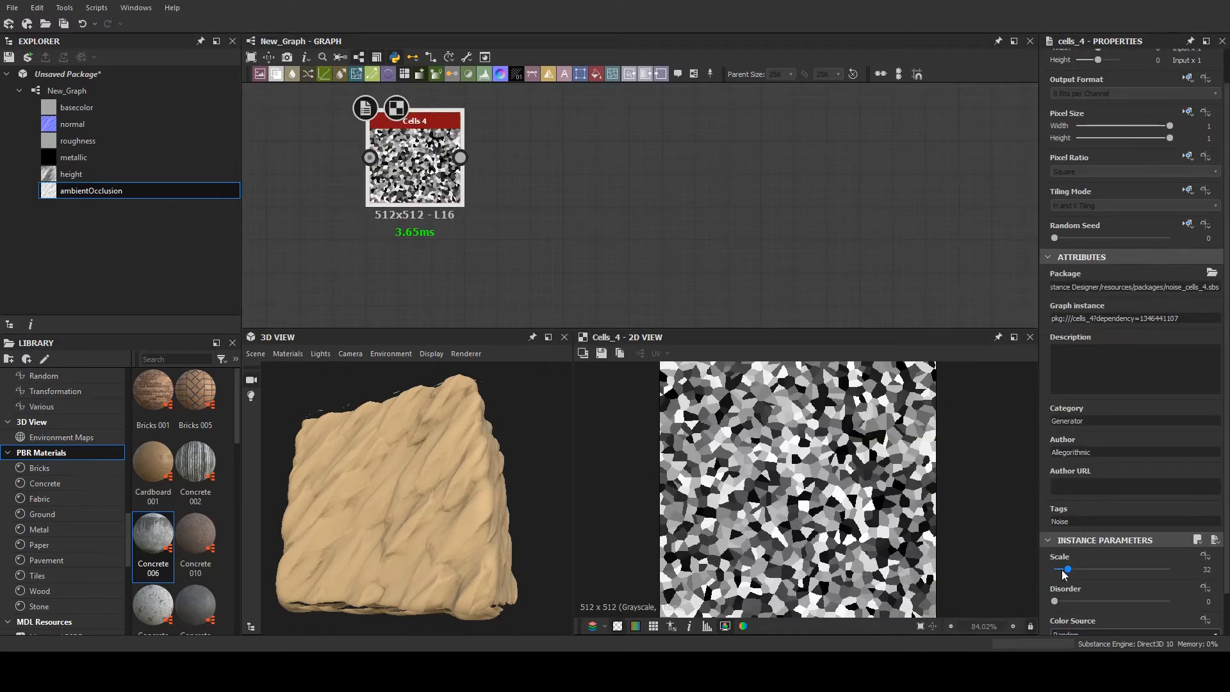
{"action": "left_click_drag", "start_coordinate": [1064, 570], "coordinate": [1058, 570]}
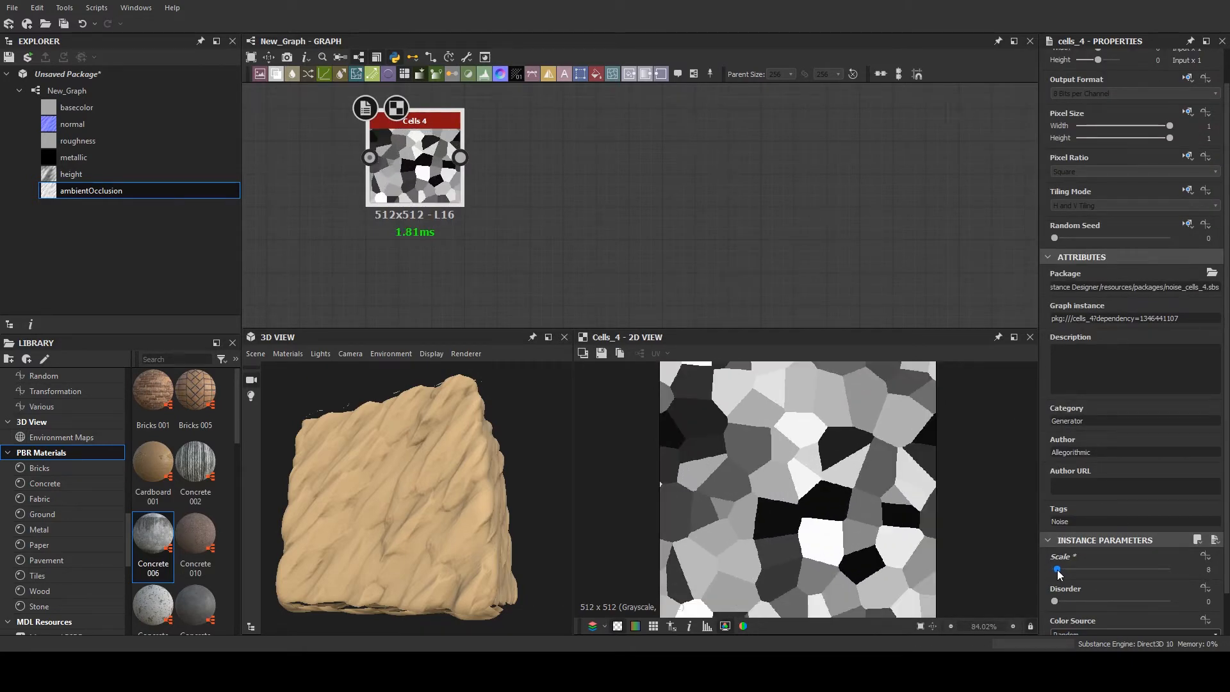
- Add an Edge Detect node and feed it from the Cells 4 noise
{"action": "middle_click_drag", "start_coordinate": [598, 243], "coordinate": [574, 277]}
{"action": "left_click", "coordinate": [570, 226]}
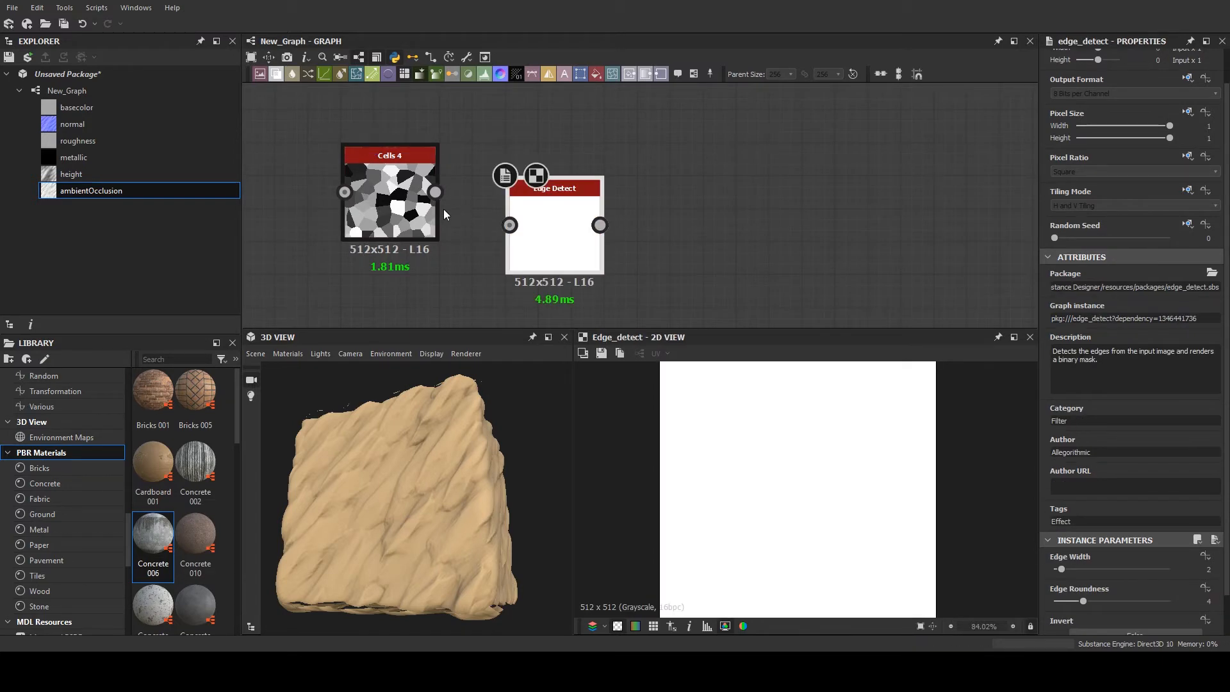
{"action": "left_click_drag", "start_coordinate": [435, 192], "coordinate": [476, 192]}
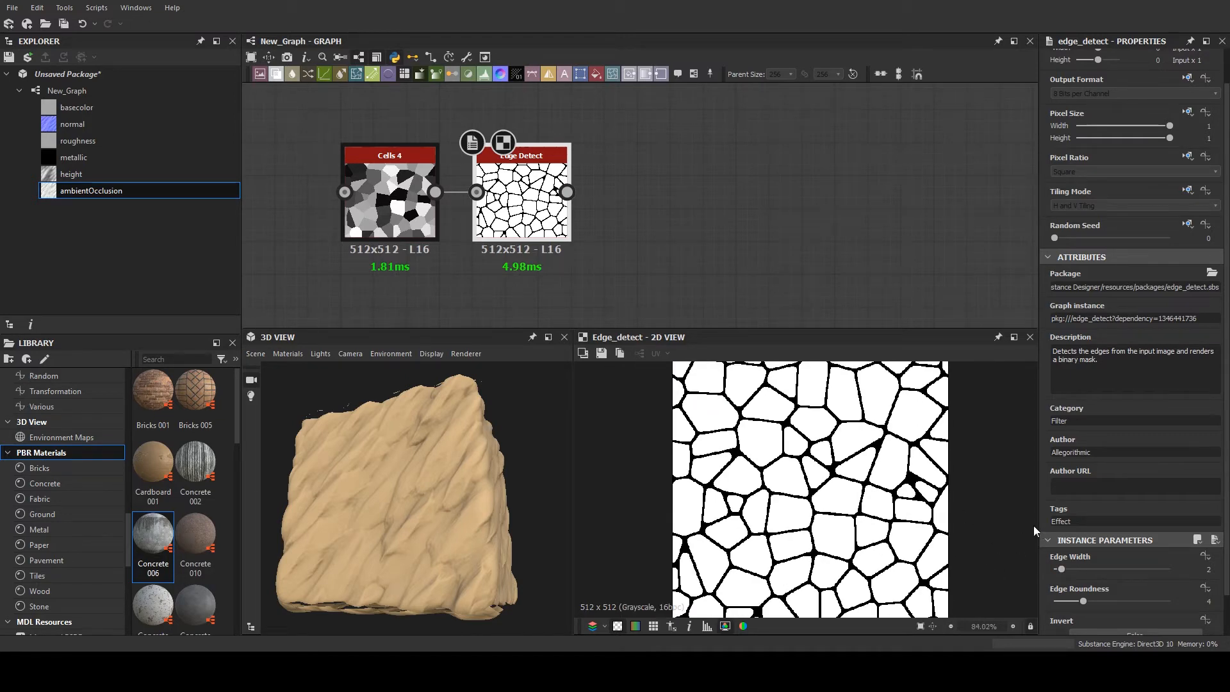
- Add a Warp node fed by Edge Detect and connect a new Perlin Noise node to its gradient input
{"action": "left_click", "coordinate": [608, 176]}
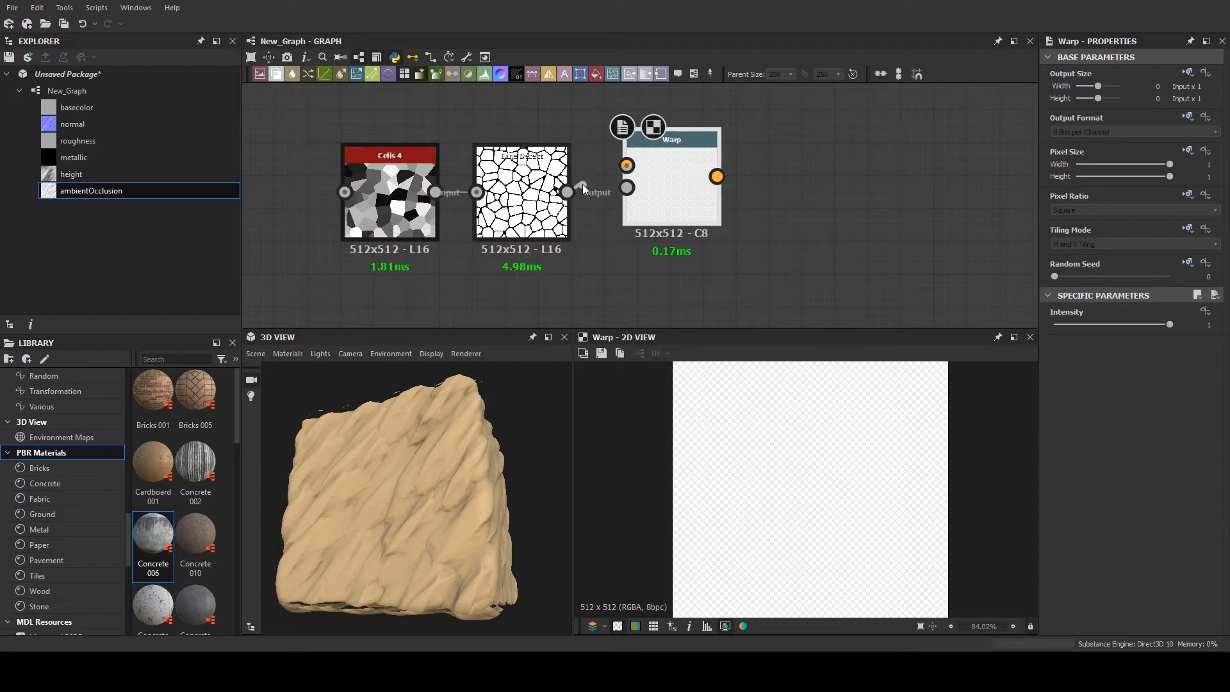
{"action": "left_click_drag", "start_coordinate": [568, 192], "coordinate": [664, 201]}
{"action": "middle_click_drag", "start_coordinate": [595, 299], "coordinate": [587, 240]}
{"action": "left_click", "coordinate": [590, 246]}
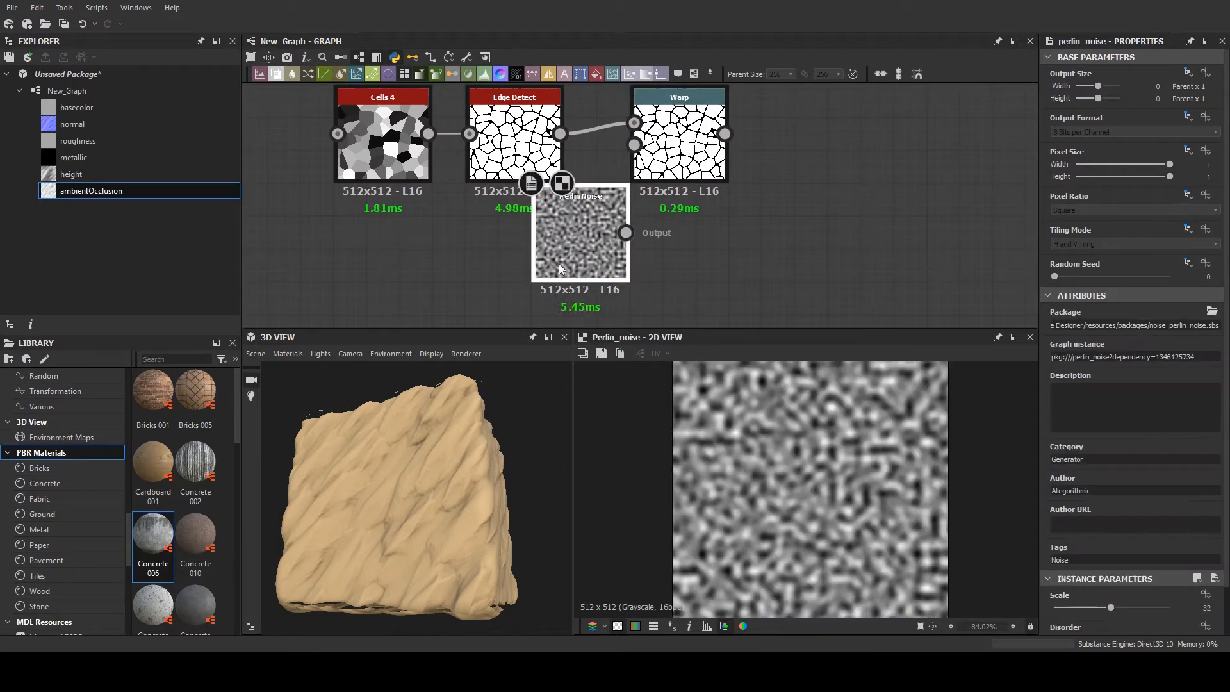
{"action": "scroll", "coordinate": [552, 183], "scroll_direction": "up", "scroll_amount": 2}
{"action": "left_click_drag", "start_coordinate": [590, 243], "coordinate": [680, 133]}
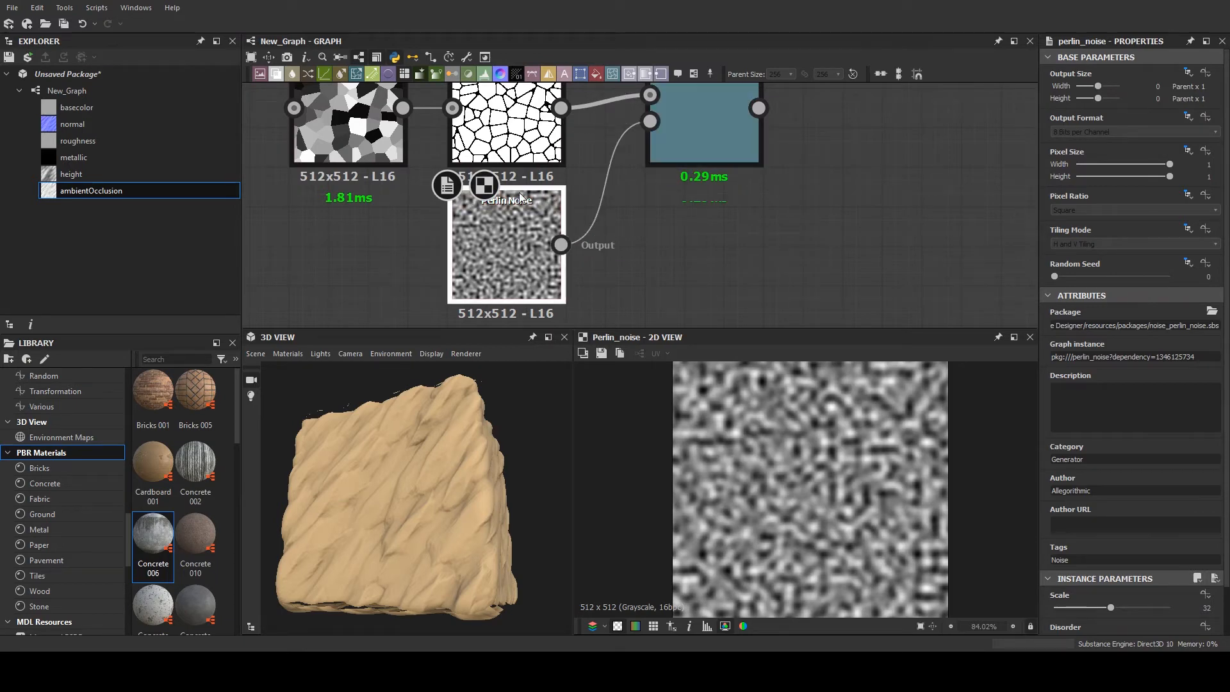
- Set the Perlin Noise Scale to 15 and the Warp's Intensity to 0.53
{"action": "scroll", "coordinate": [1114, 577], "scroll_direction": "down", "scroll_amount": 1}
{"action": "left_click_drag", "start_coordinate": [1110, 569], "coordinate": [1075, 575]}
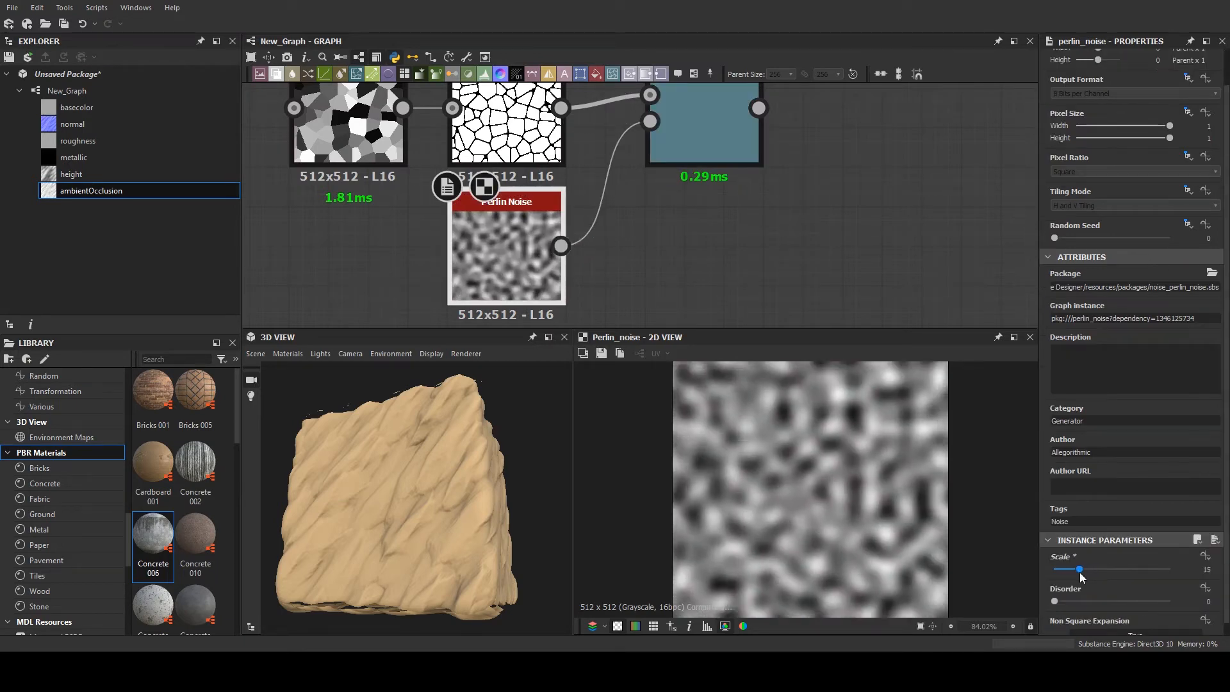
{"action": "double_click", "coordinate": [706, 143]}
{"action": "middle_click_drag", "start_coordinate": [706, 143], "coordinate": [673, 167]}
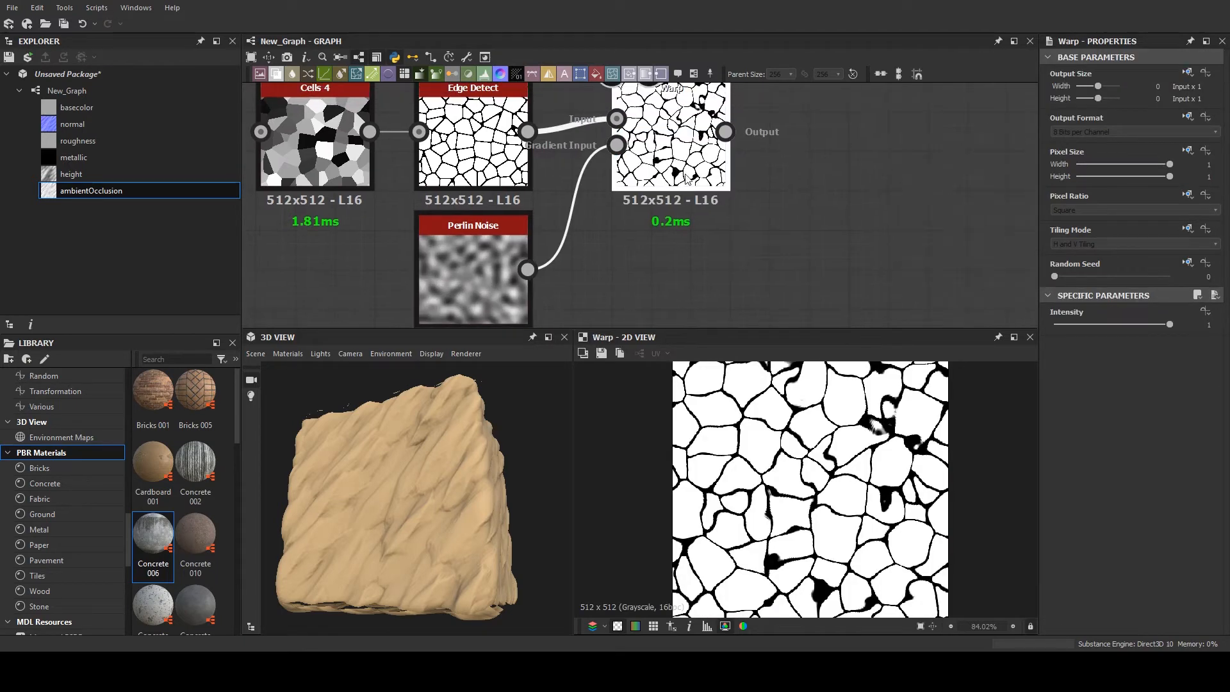
{"action": "left_click_drag", "start_coordinate": [1117, 325], "coordinate": [1116, 324]}
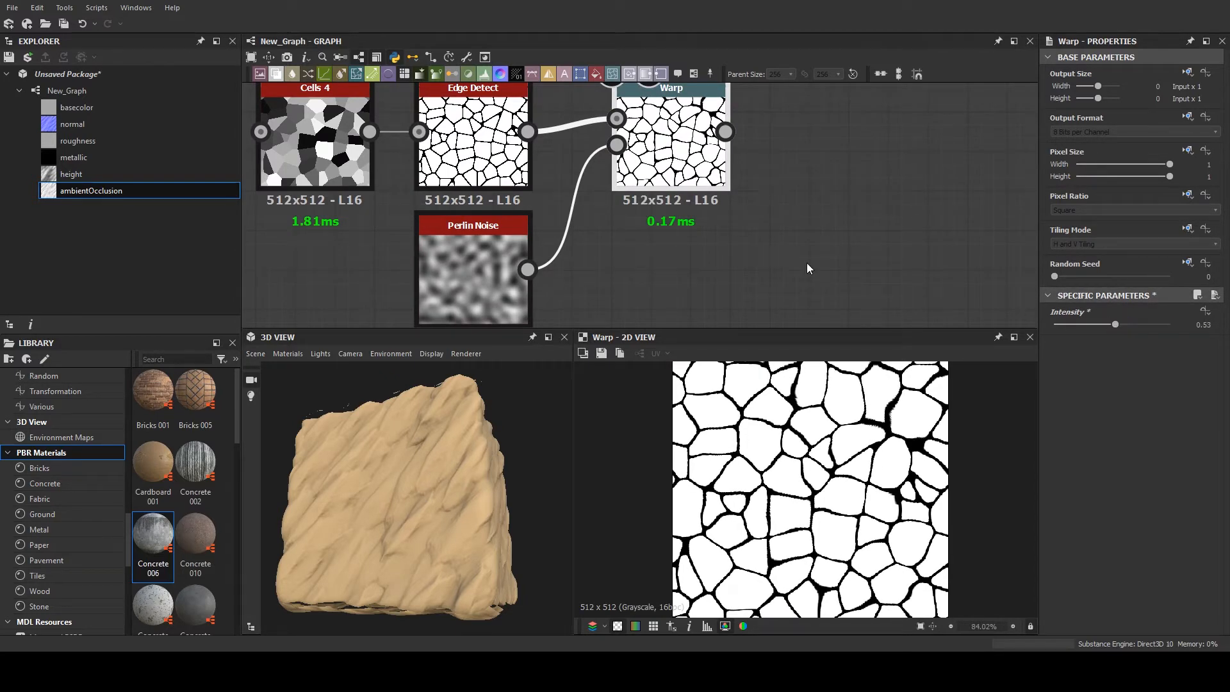
- Add a Flood Fill node and feed its mask from the Warp output
{"action": "middle_click_drag", "start_coordinate": [824, 183], "coordinate": [717, 184]}
{"action": "left_click", "coordinate": [778, 204]}
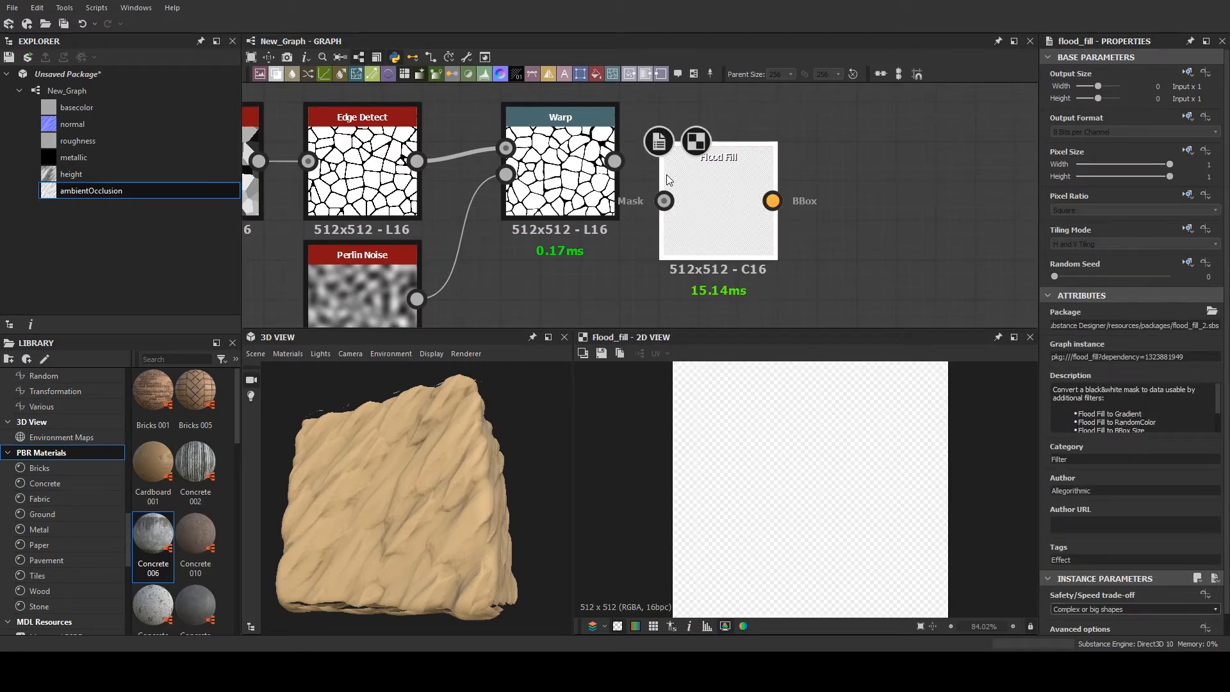
{"action": "left_click_drag", "start_coordinate": [614, 161], "coordinate": [664, 201]}
{"action": "middle_click_drag", "start_coordinate": [717, 181], "coordinate": [687, 228]}
{"action": "left_click_drag", "start_coordinate": [695, 243], "coordinate": [702, 173]}
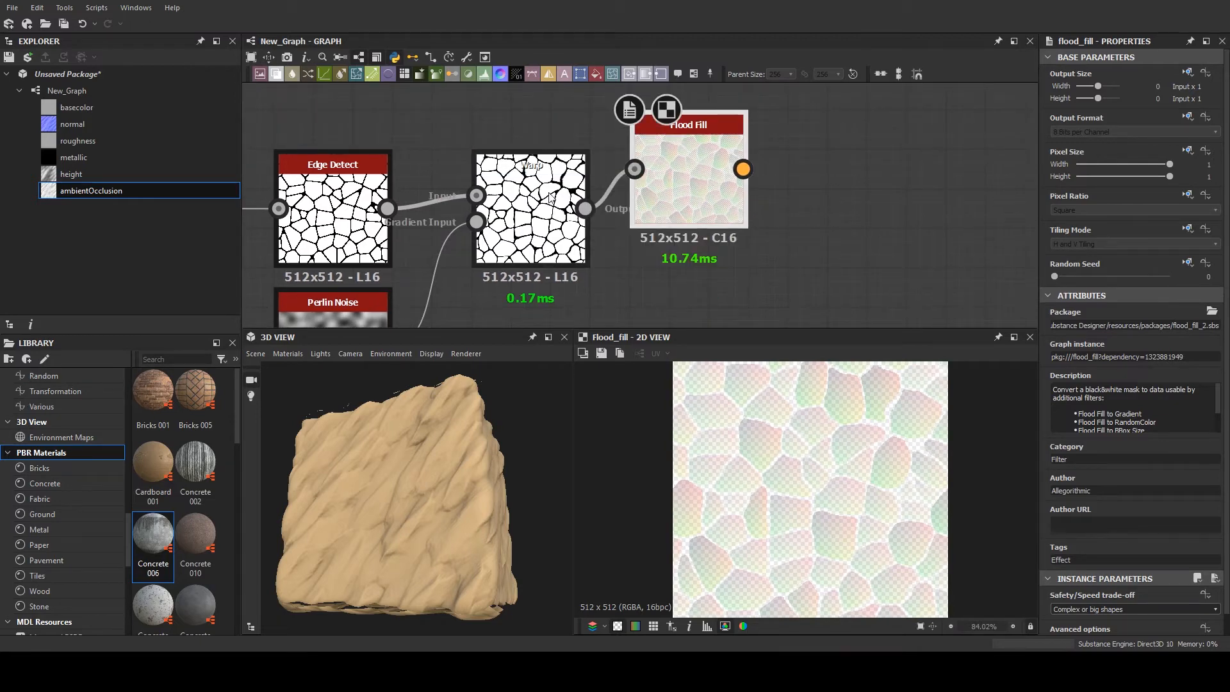
- Add a Flood Fill to Gradient node fed by Flood Fill and place it above the Flood Fill node
{"action": "scroll", "coordinate": [545, 193], "scroll_direction": "up", "scroll_amount": 4}
{"action": "scroll", "coordinate": [752, 184], "scroll_direction": "down", "scroll_amount": 2}
{"action": "middle_click_drag", "start_coordinate": [784, 182], "coordinate": [467, 208]}
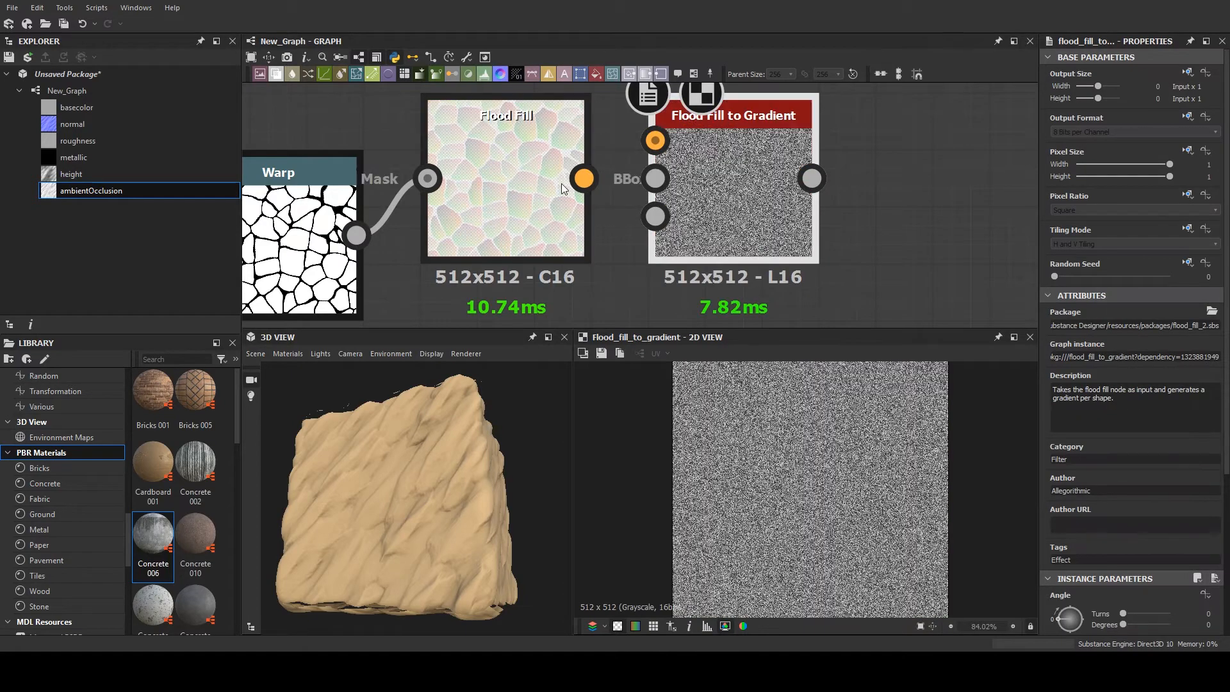
{"action": "left_click_drag", "start_coordinate": [598, 184], "coordinate": [662, 156]}
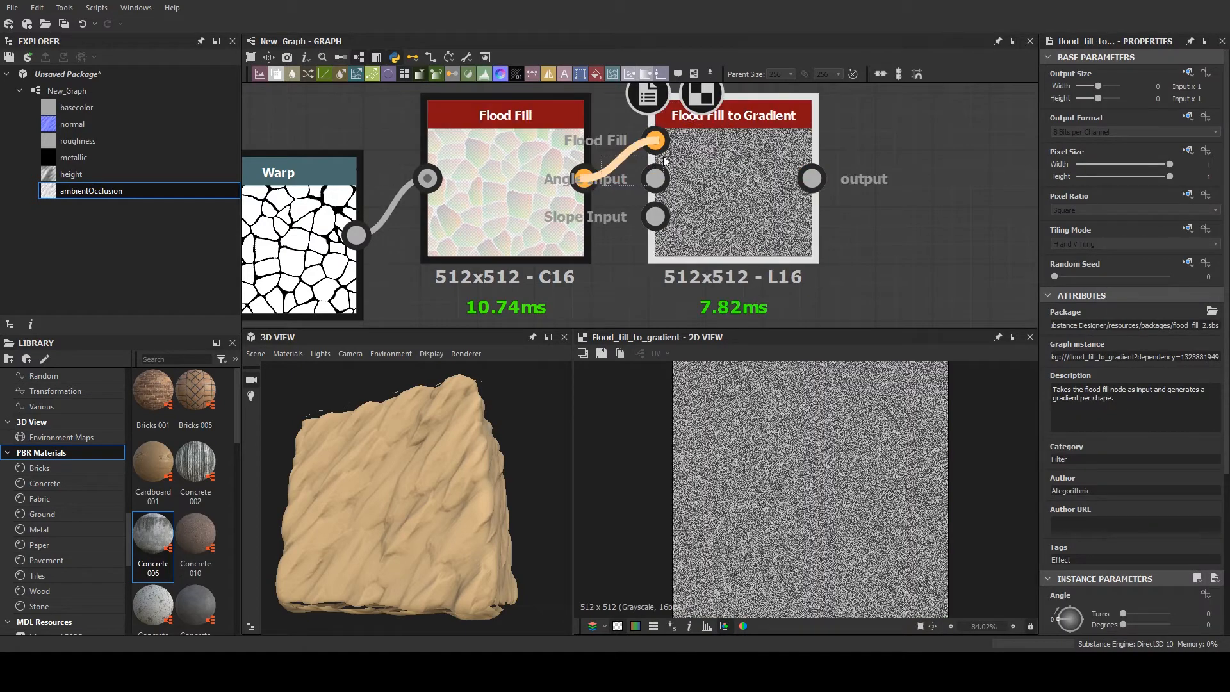
{"action": "scroll", "coordinate": [780, 251], "scroll_direction": "down", "scroll_amount": 3}
{"action": "left_click_drag", "start_coordinate": [767, 220], "coordinate": [728, 173]}
- Duplicate the Flood Fill to Gradient node twice and stack the copies below it, all fed by Flood Fill
{"action": "key", "text": "ctrl+d"}
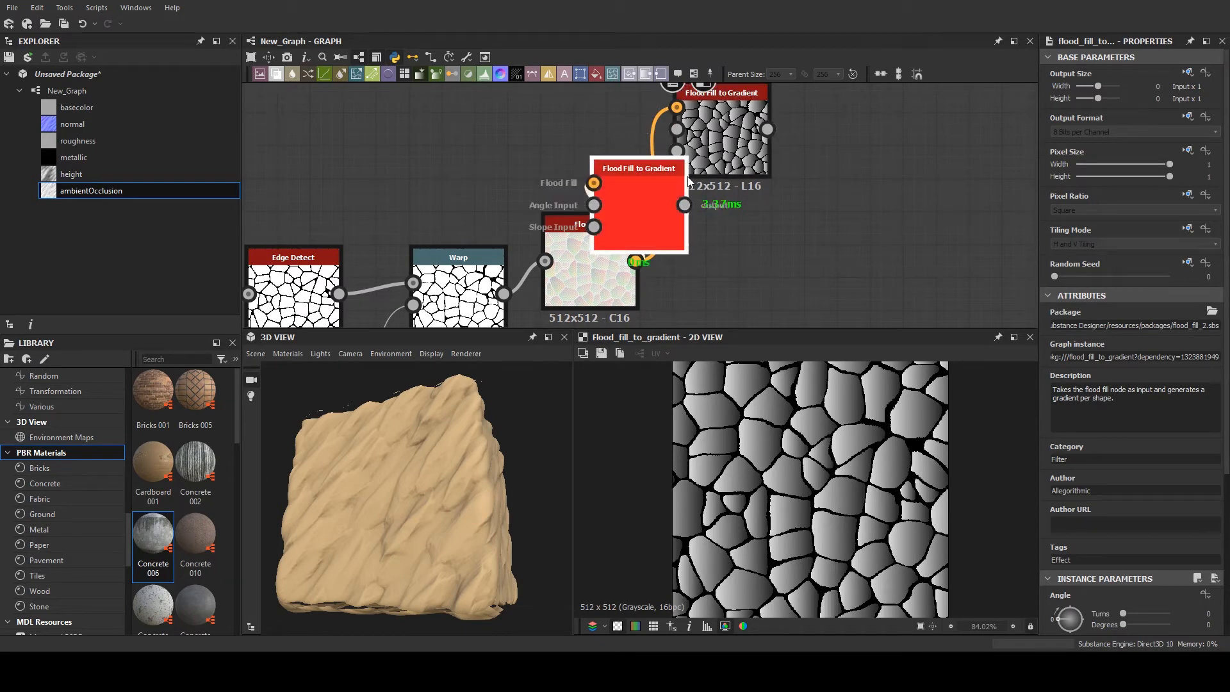
{"action": "left_click_drag", "start_coordinate": [661, 201], "coordinate": [752, 237]}
{"action": "scroll", "coordinate": [750, 232], "scroll_direction": "down", "scroll_amount": 1}
{"action": "middle_click_drag", "start_coordinate": [750, 231], "coordinate": [754, 162]}
{"action": "key", "text": "ctrl+d"}
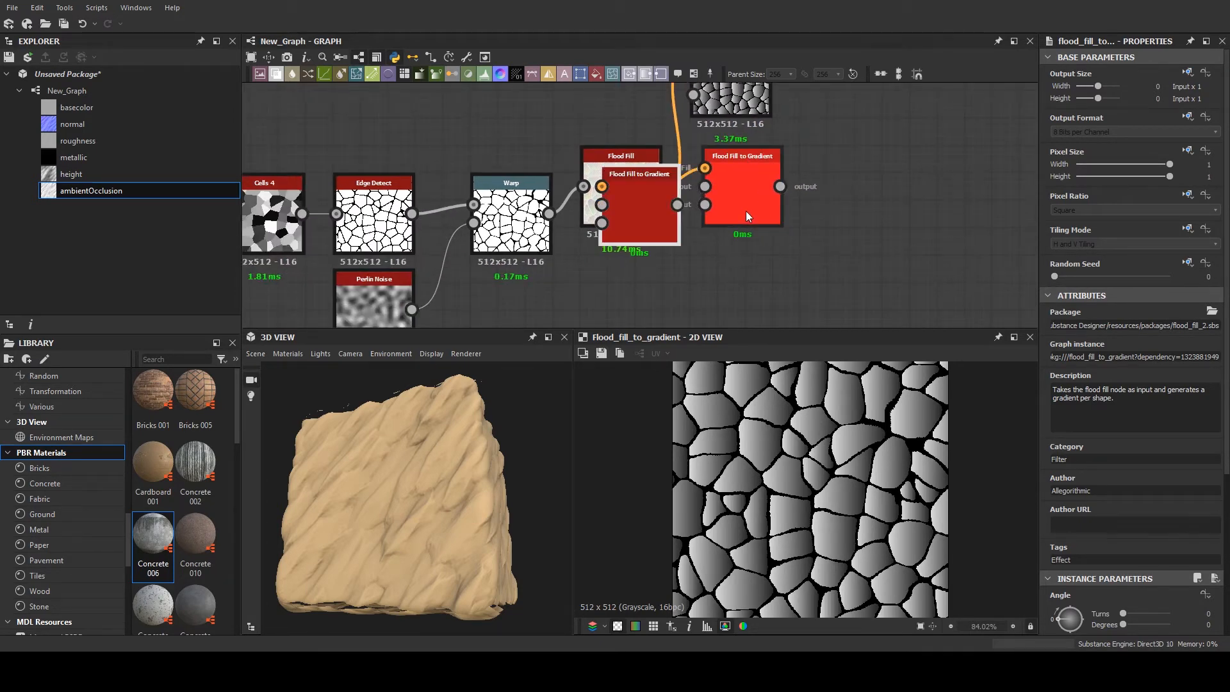
{"action": "left_click_drag", "start_coordinate": [660, 212], "coordinate": [752, 302]}
- Set the Angle Variation to 1 on the middle Flood Fill to Gradient node, 0.54 on the upper and 0.43 on the lower
{"action": "left_click", "coordinate": [764, 205]}
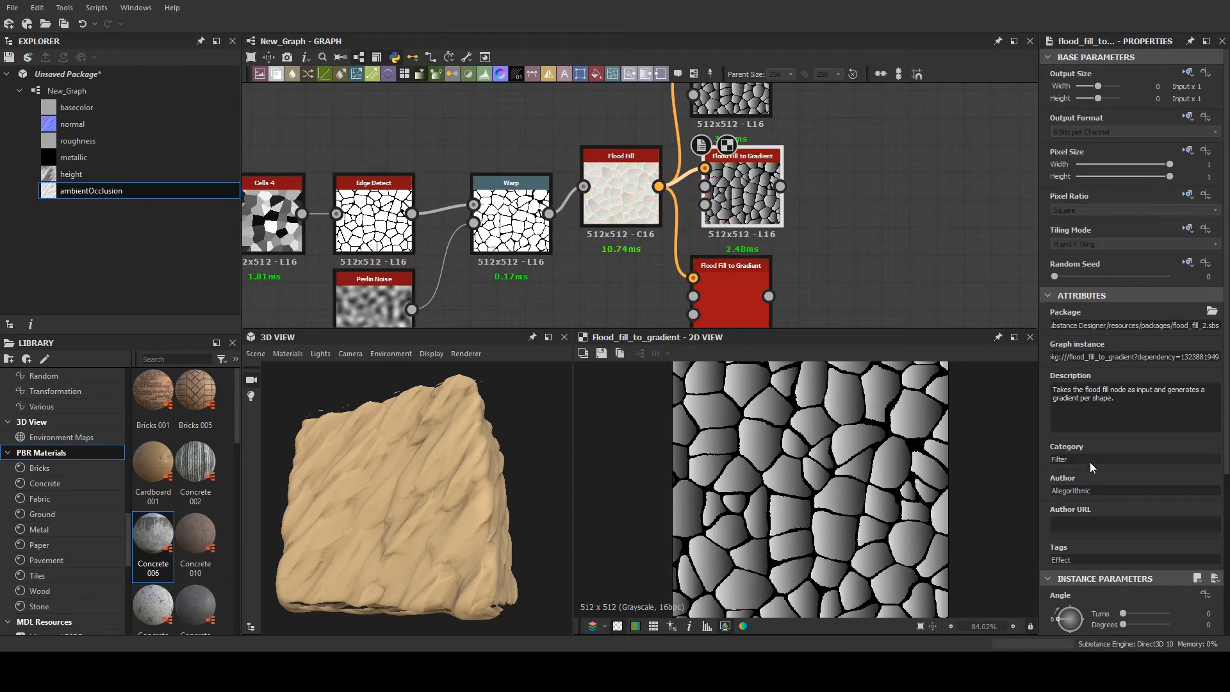
{"action": "scroll", "coordinate": [1107, 532], "scroll_direction": "down", "scroll_amount": 3}
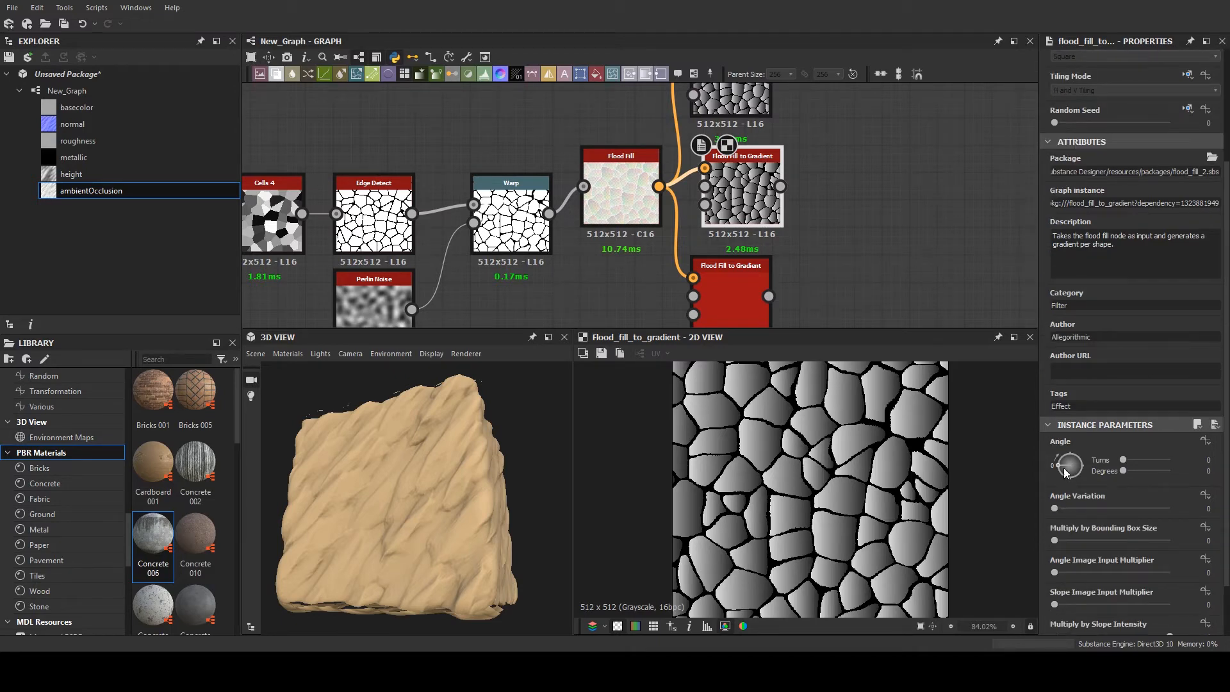
{"action": "left_click_drag", "start_coordinate": [1060, 508], "coordinate": [1173, 510]}
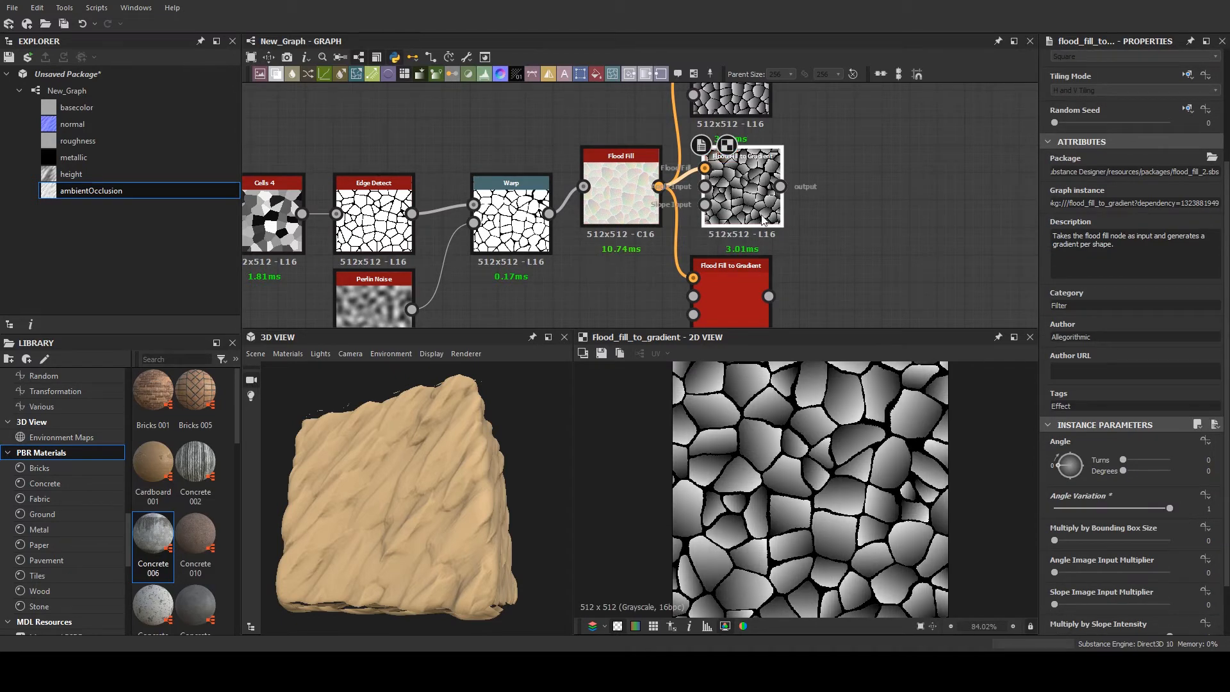
{"action": "double_click", "coordinate": [732, 103]}
{"action": "scroll", "coordinate": [728, 209], "scroll_direction": "down", "scroll_amount": 3}
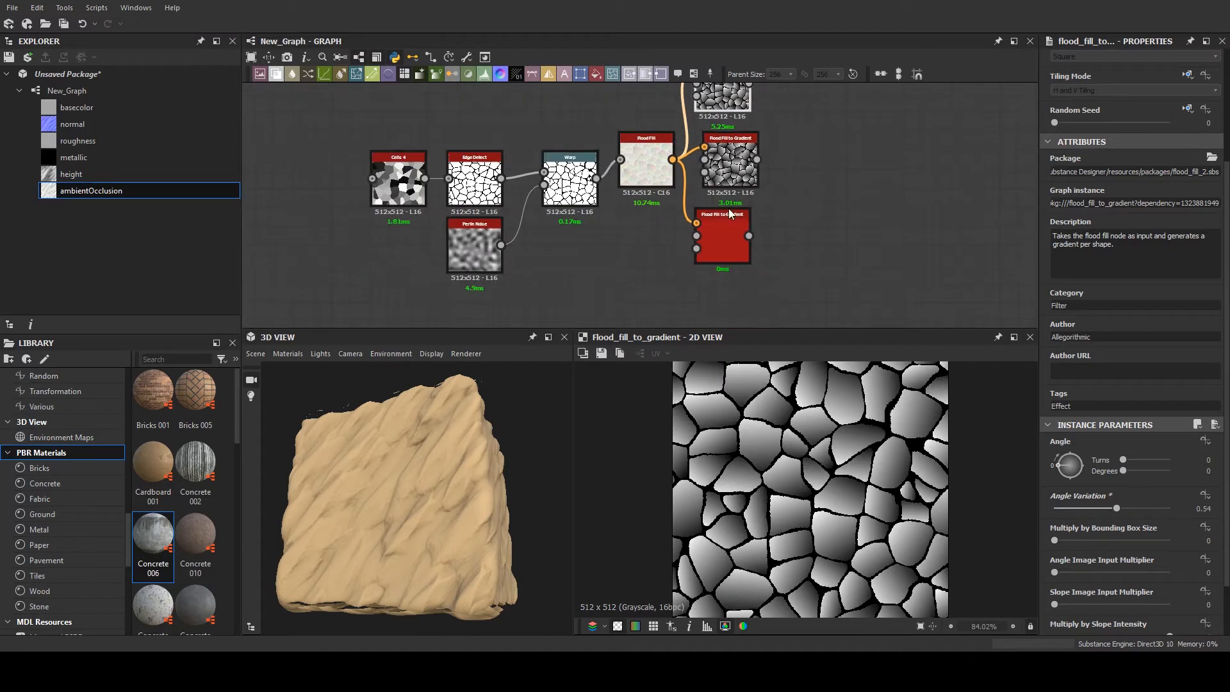
{"action": "double_click", "coordinate": [728, 228]}
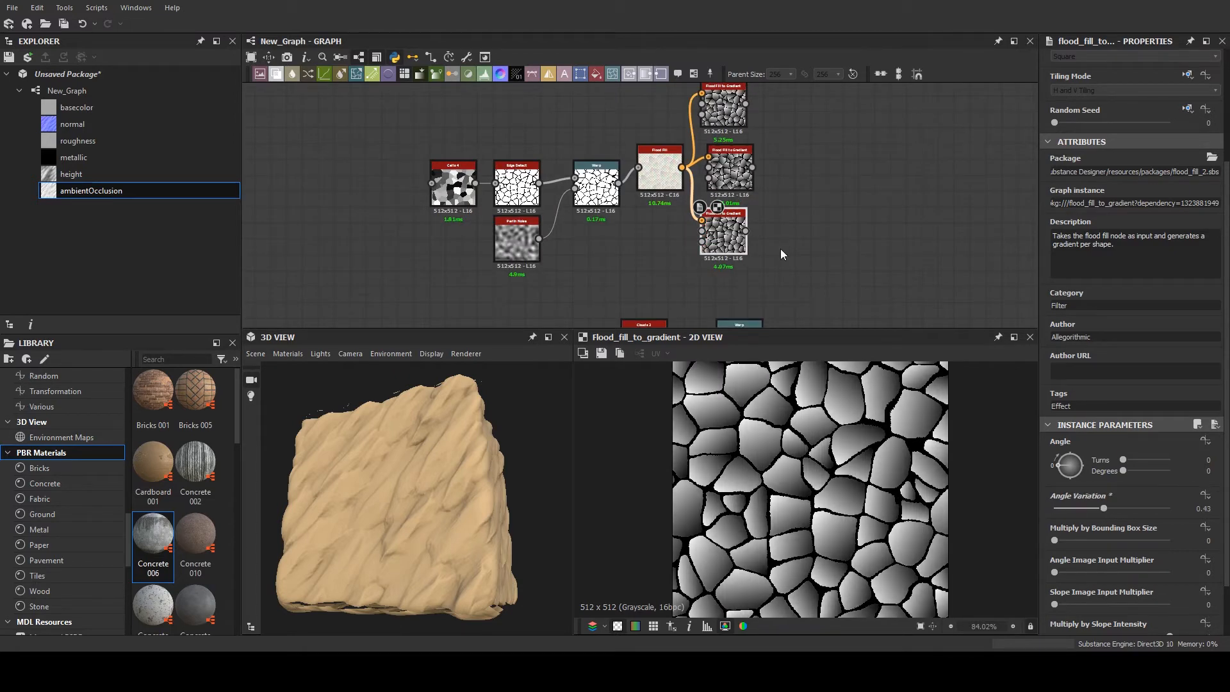
- Give the upper Flood Fill to Gradient node a different Random Seed and set the middle one's seed to 4
{"action": "middle_click_drag", "start_coordinate": [780, 249], "coordinate": [771, 329]}
{"action": "double_click", "coordinate": [714, 186]}
{"action": "scroll", "coordinate": [1086, 378], "scroll_direction": "up", "scroll_amount": 3}
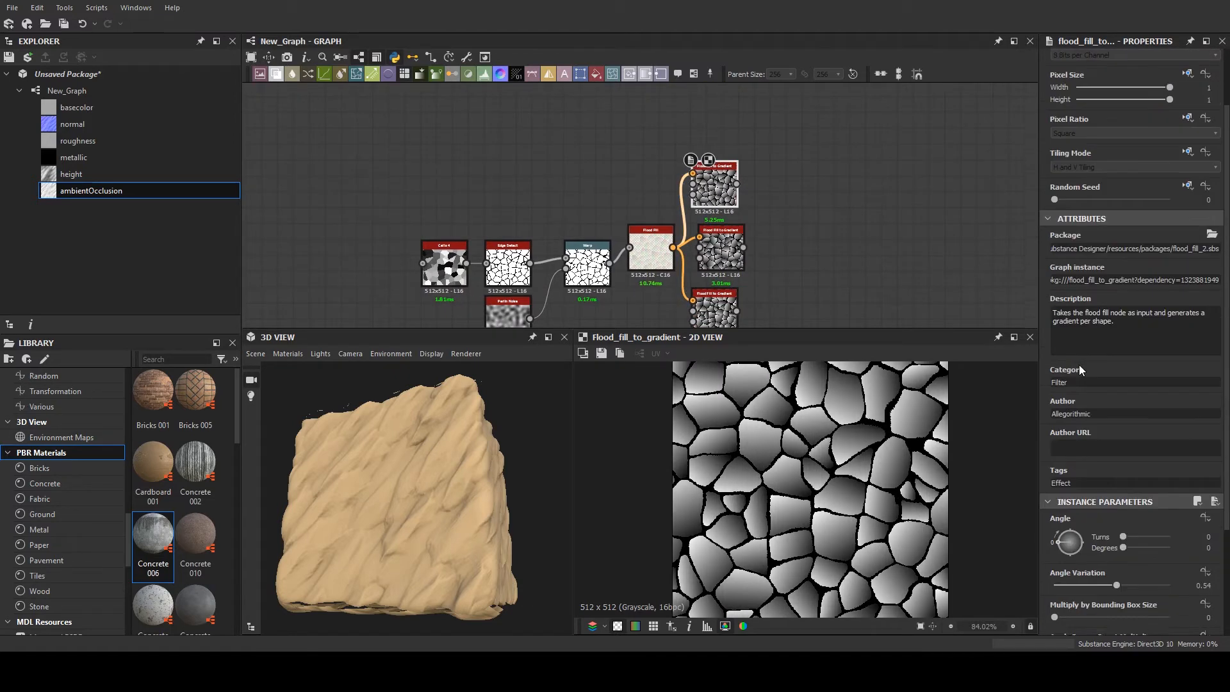
{"action": "left_click", "coordinate": [1070, 238]}
{"action": "double_click", "coordinate": [721, 245]}
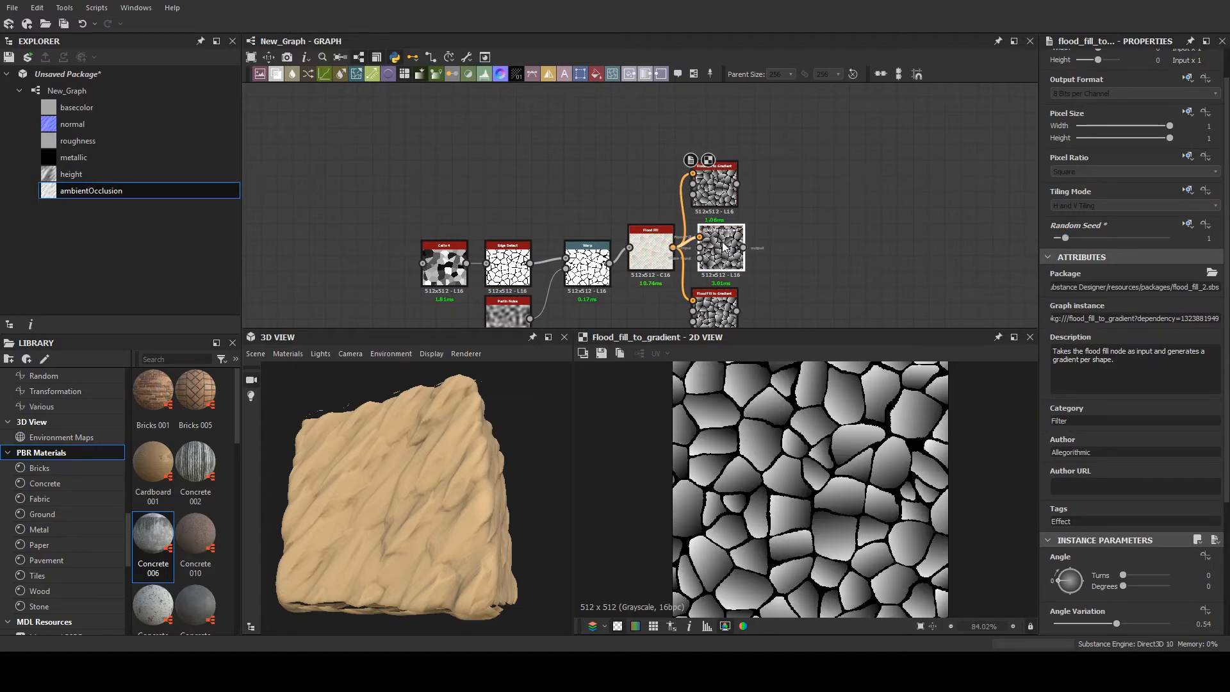
{"action": "left_click", "coordinate": [1101, 238]}
- Add a Blend node with the upper gradient node as foreground and the middle gradient node as background
{"action": "middle_click_drag", "start_coordinate": [754, 211], "coordinate": [668, 196]}
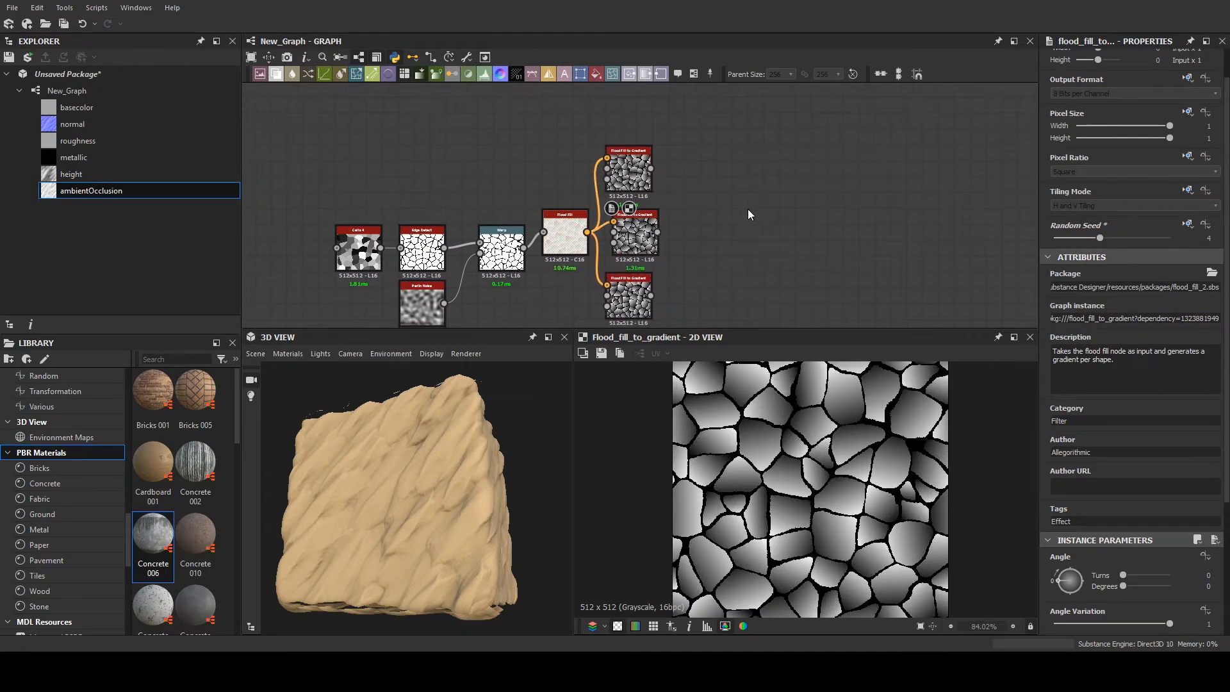
{"action": "key", "text": "b"}
{"action": "scroll", "coordinate": [712, 200], "scroll_direction": "up", "scroll_amount": 3}
{"action": "left_click_drag", "start_coordinate": [633, 185], "coordinate": [726, 185]}
{"action": "left_click_drag", "start_coordinate": [617, 260], "coordinate": [683, 173]}
{"action": "left_click_drag", "start_coordinate": [605, 147], "coordinate": [683, 156]}
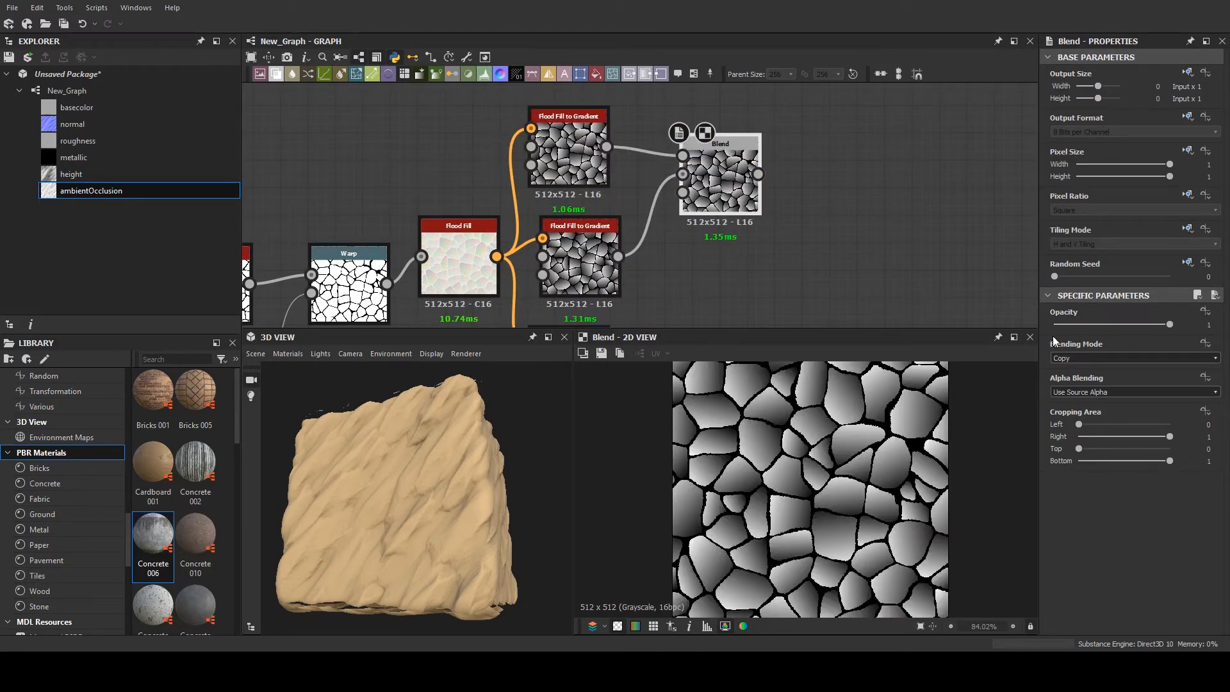
- Set the Blend's mode to Min (Darken) with opacity 0.98 after trying Multiply and Max (Lighten)
{"action": "left_click", "coordinate": [1079, 359]}
{"action": "left_click", "coordinate": [1069, 391]}
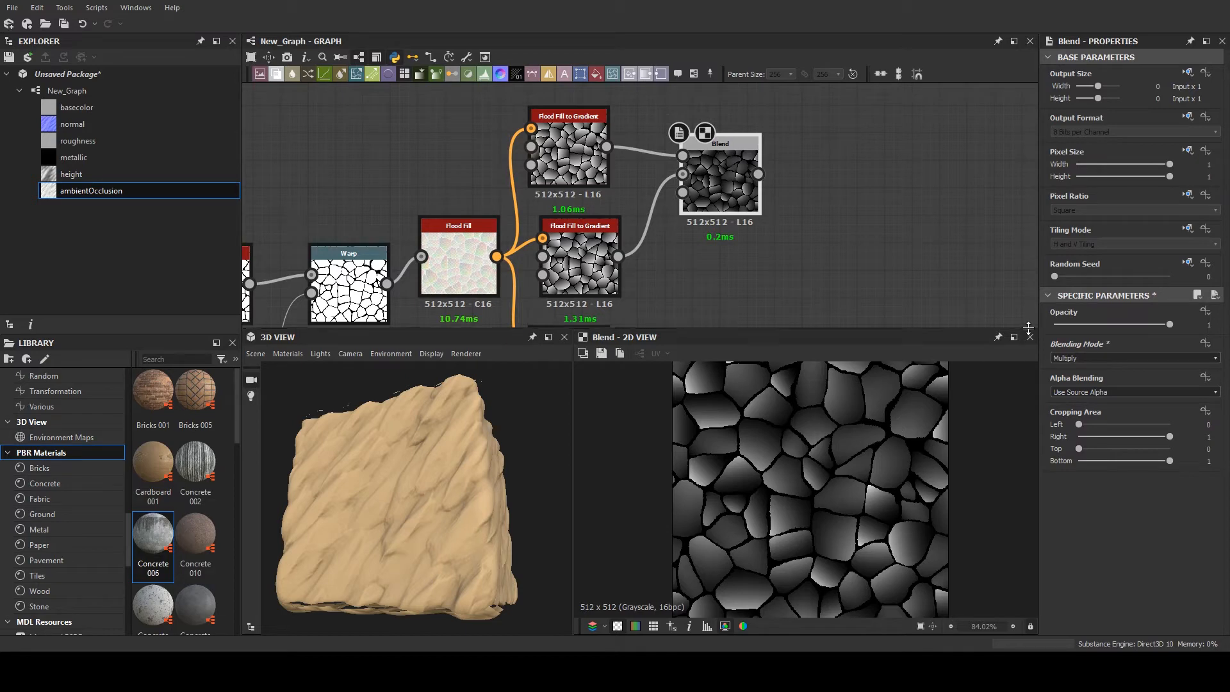
{"action": "left_click_drag", "start_coordinate": [1125, 324], "coordinate": [1166, 328]}
{"action": "scroll", "coordinate": [1089, 358], "scroll_direction": "down", "scroll_amount": 2}
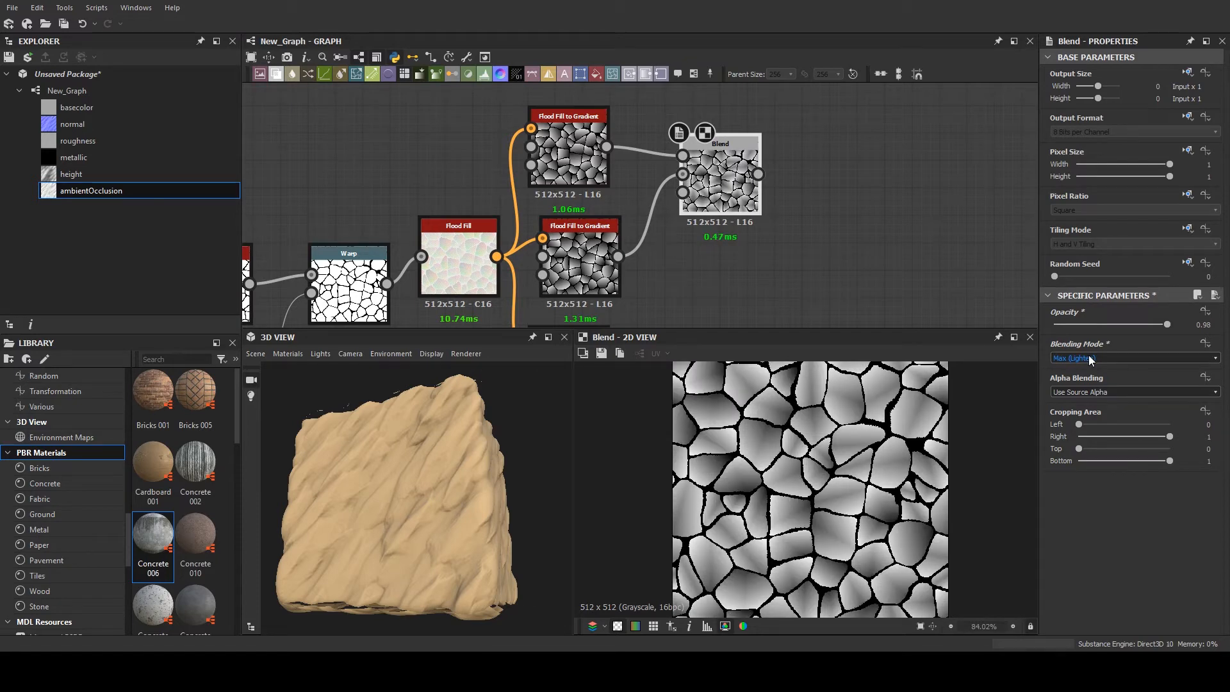
{"action": "scroll", "coordinate": [1089, 358], "scroll_direction": "down", "scroll_amount": 1}
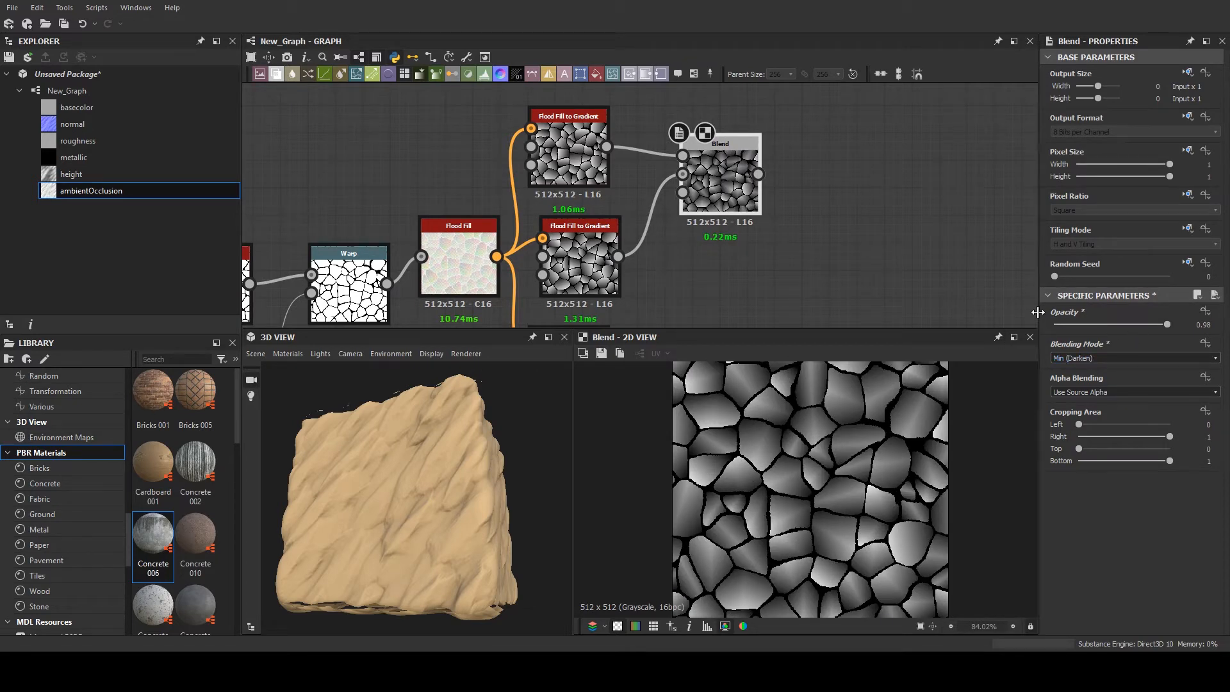
- Duplicate the Blend to combine the first Blend with the lower gradient node as background, and inspect the output up close
{"action": "scroll", "coordinate": [709, 179], "scroll_direction": "down", "scroll_amount": 2}
{"action": "scroll", "coordinate": [584, 190], "scroll_direction": "down", "scroll_amount": 1}
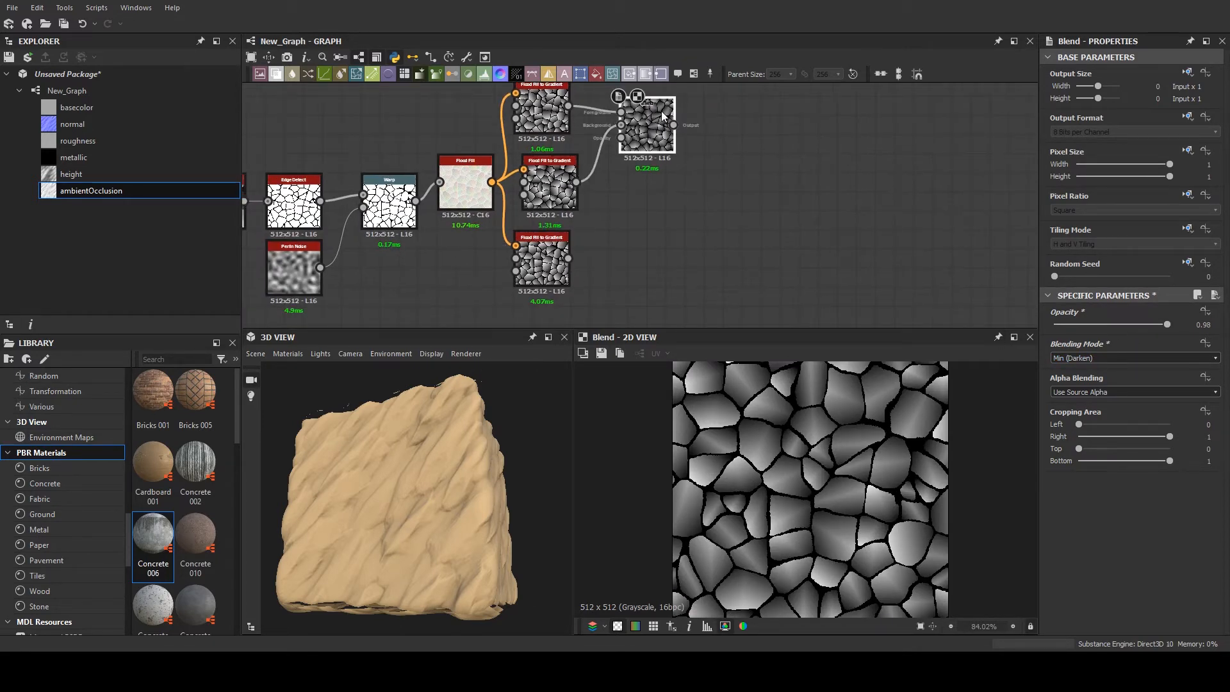
{"action": "key", "text": "ctrl+d"}
{"action": "left_click_drag", "start_coordinate": [642, 210], "coordinate": [810, 225]}
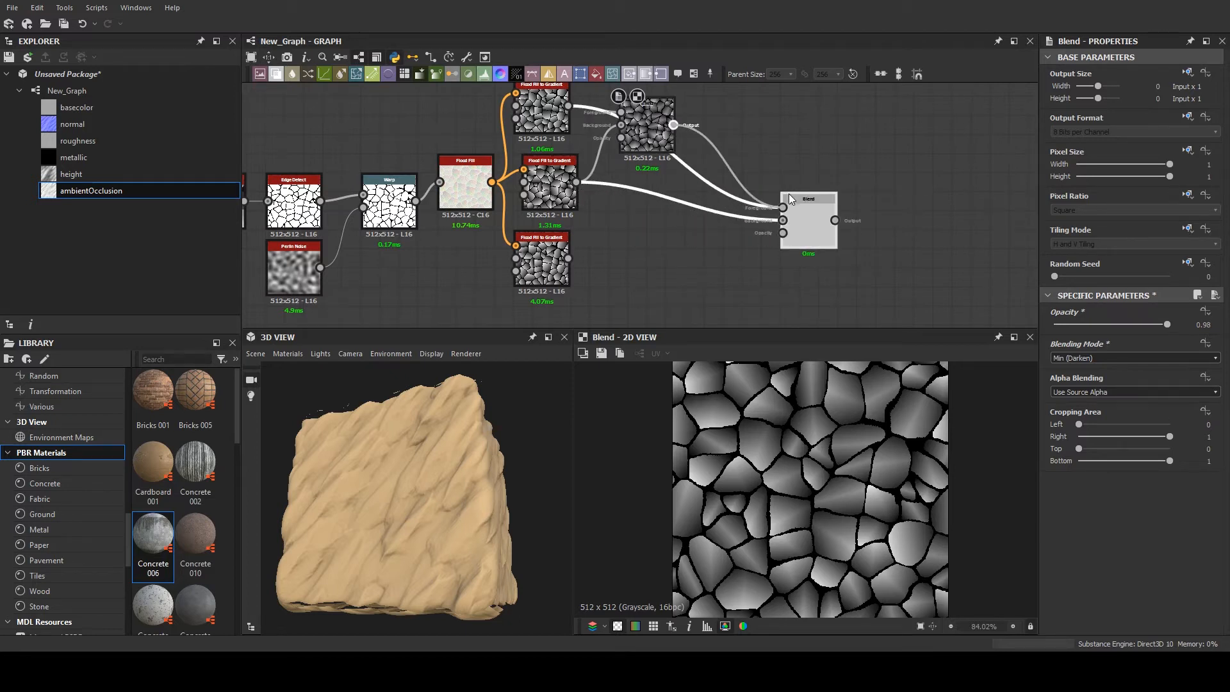
{"action": "left_click_drag", "start_coordinate": [568, 258], "coordinate": [782, 220]}
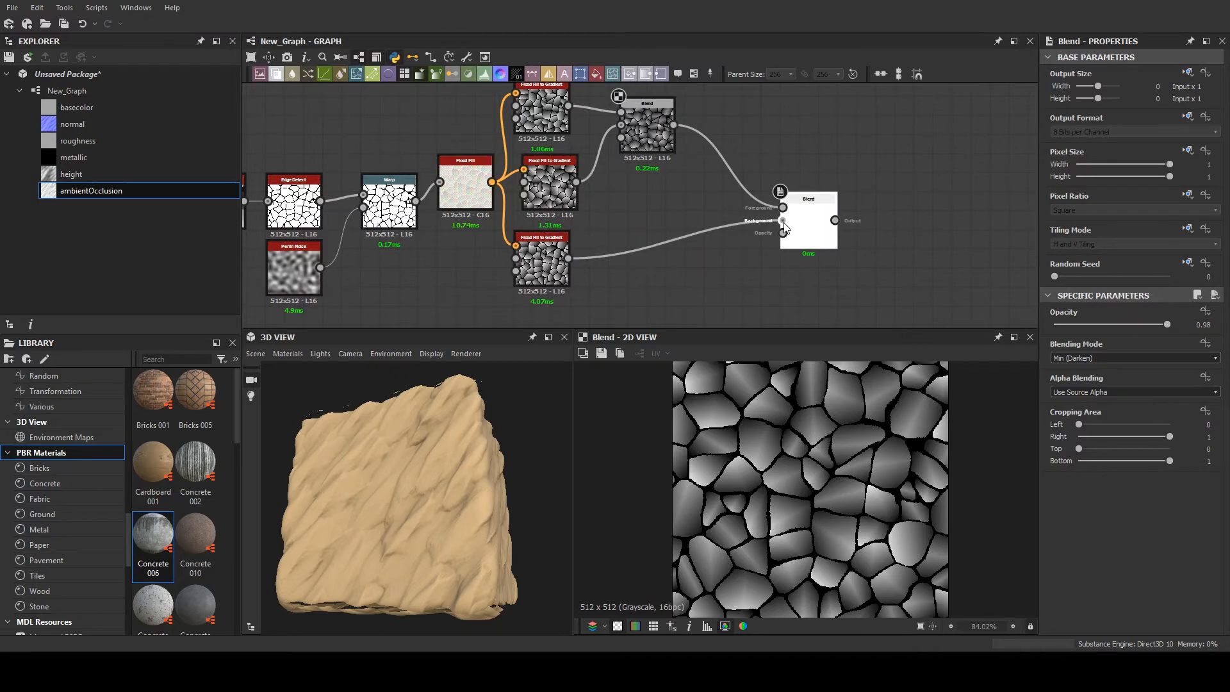
{"action": "double_click", "coordinate": [799, 228]}
{"action": "scroll", "coordinate": [864, 459], "scroll_direction": "up", "scroll_amount": 2}
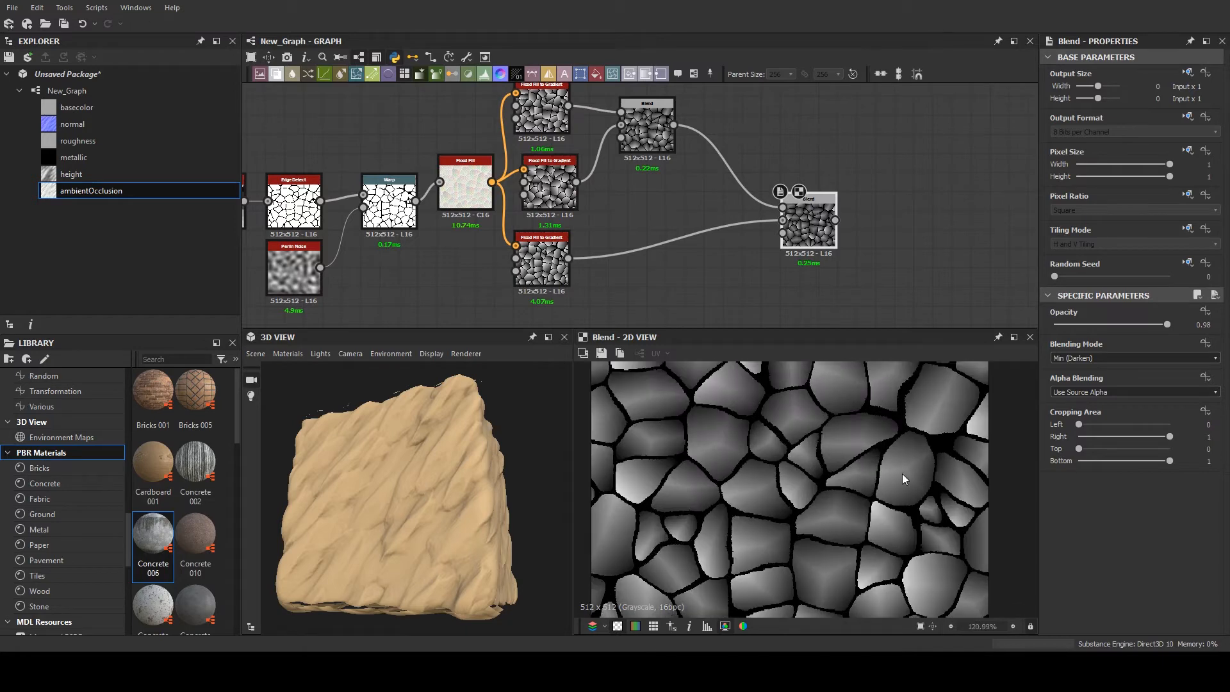
{"action": "scroll", "coordinate": [836, 480], "scroll_direction": "up", "scroll_amount": 1}
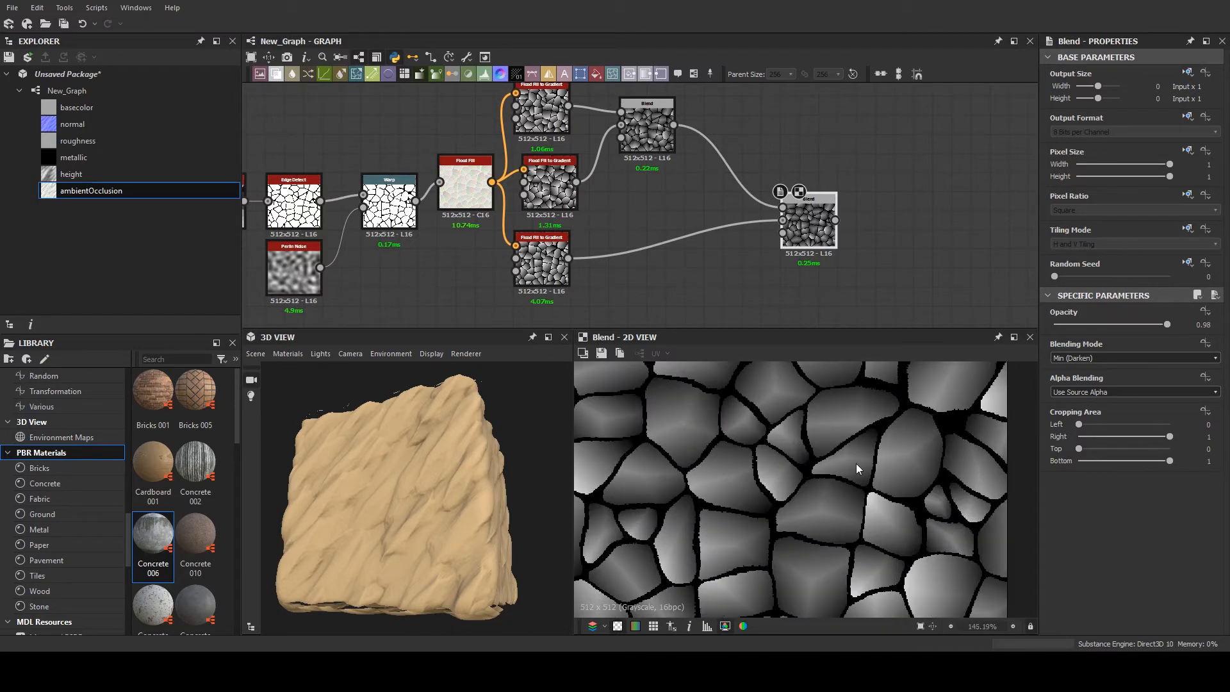
- Add an Auto Levels node fed by the second Blend and inspect its output in the 2D View
{"action": "middle_click_drag", "start_coordinate": [842, 195], "coordinate": [737, 188]}
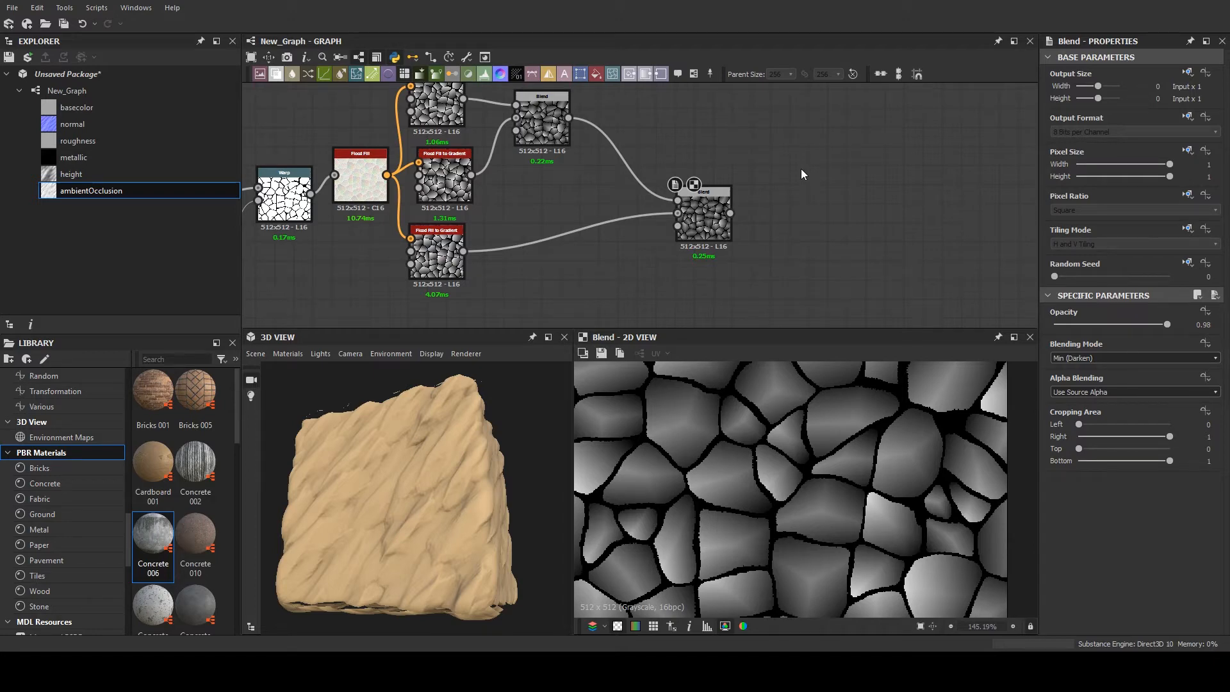
{"action": "left_click", "coordinate": [836, 189]}
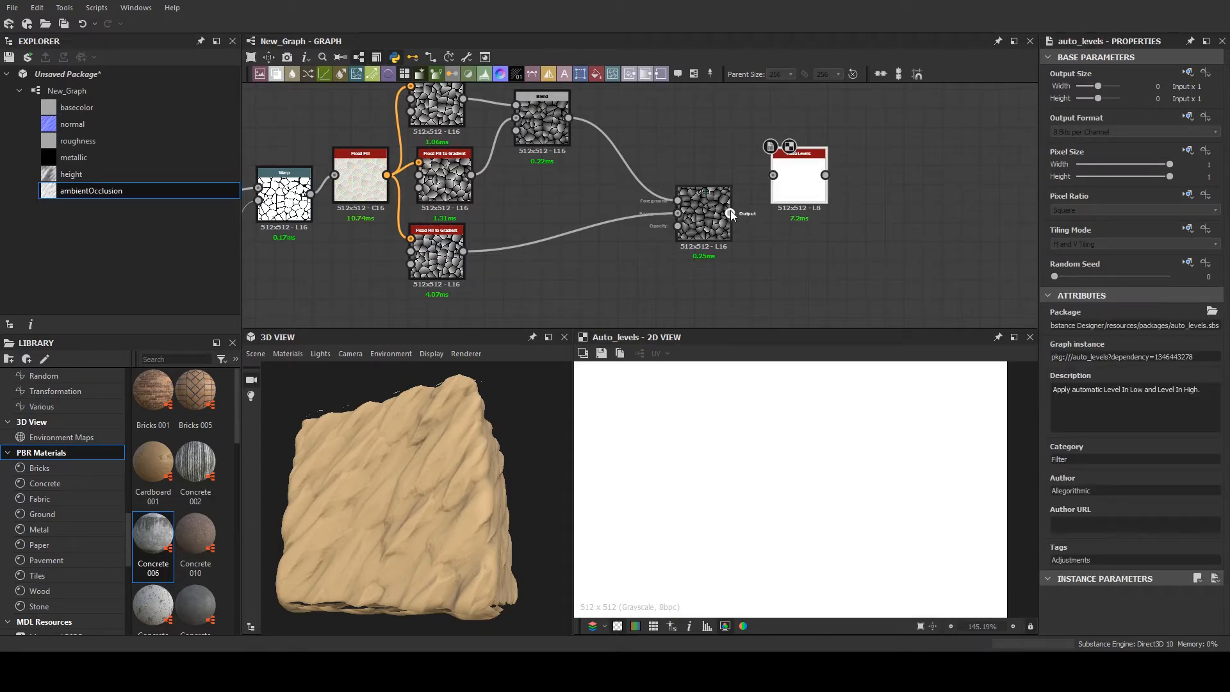
{"action": "left_click_drag", "start_coordinate": [730, 213], "coordinate": [798, 217]}
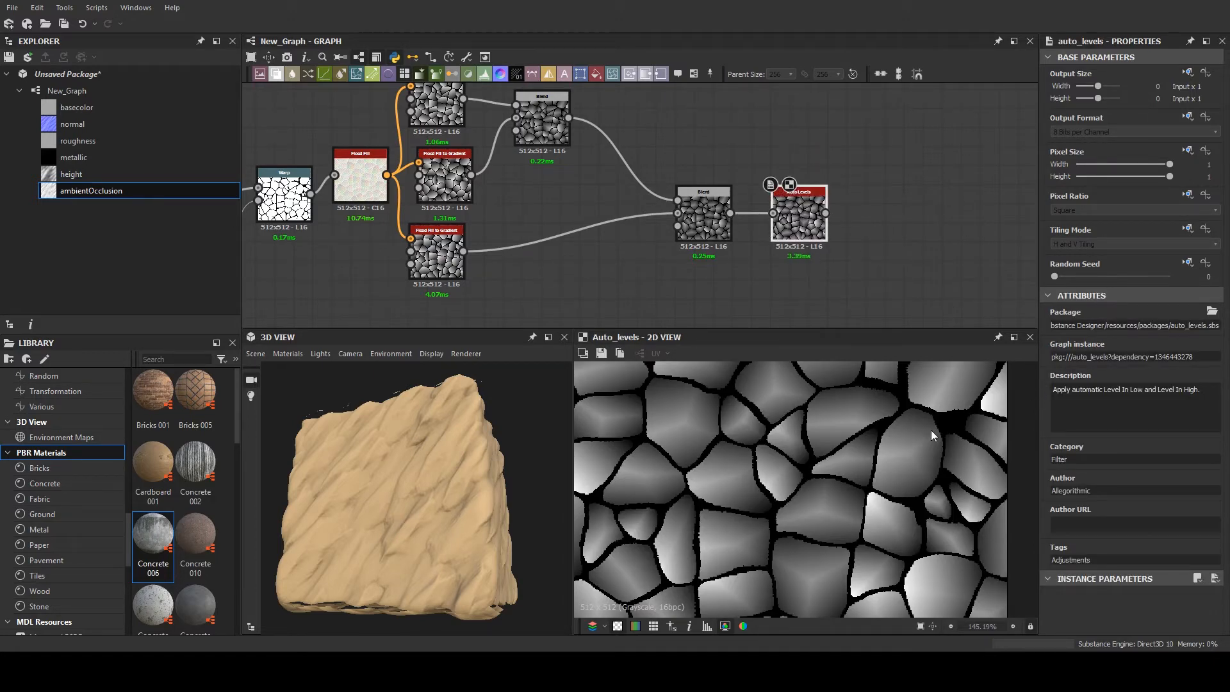
{"action": "scroll", "coordinate": [835, 477], "scroll_direction": "down", "scroll_amount": 3}
{"action": "scroll", "coordinate": [780, 512], "scroll_direction": "up", "scroll_amount": 3}
{"action": "middle_click_drag", "start_coordinate": [780, 513], "coordinate": [786, 492]}
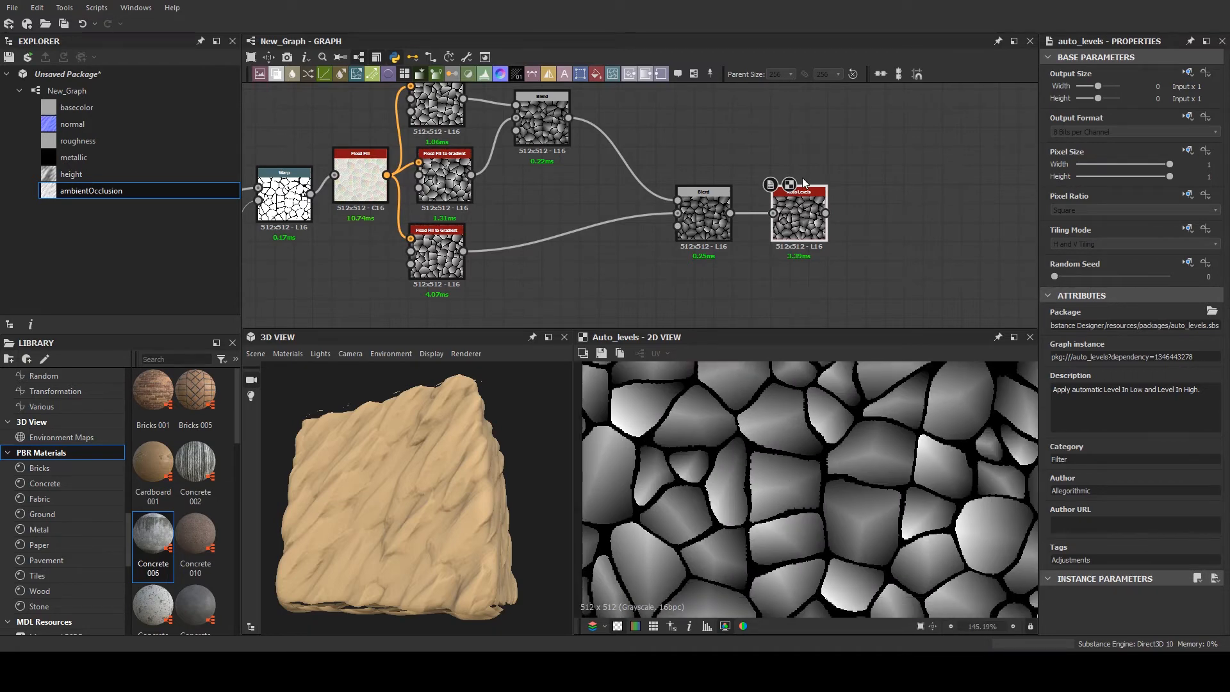
- Replace the Auto Levels node with a Levels node fed by the second Blend, and narrow its input range from both ends
{"action": "key", "text": "Delete"}
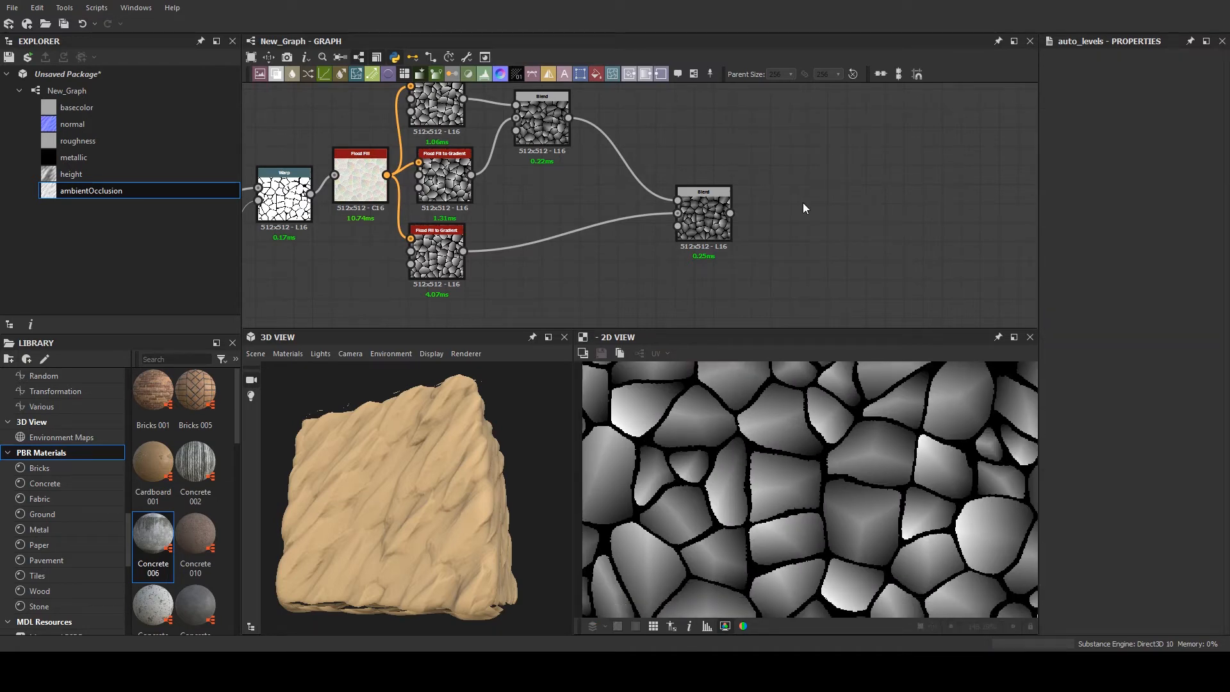
{"action": "key", "text": "l"}
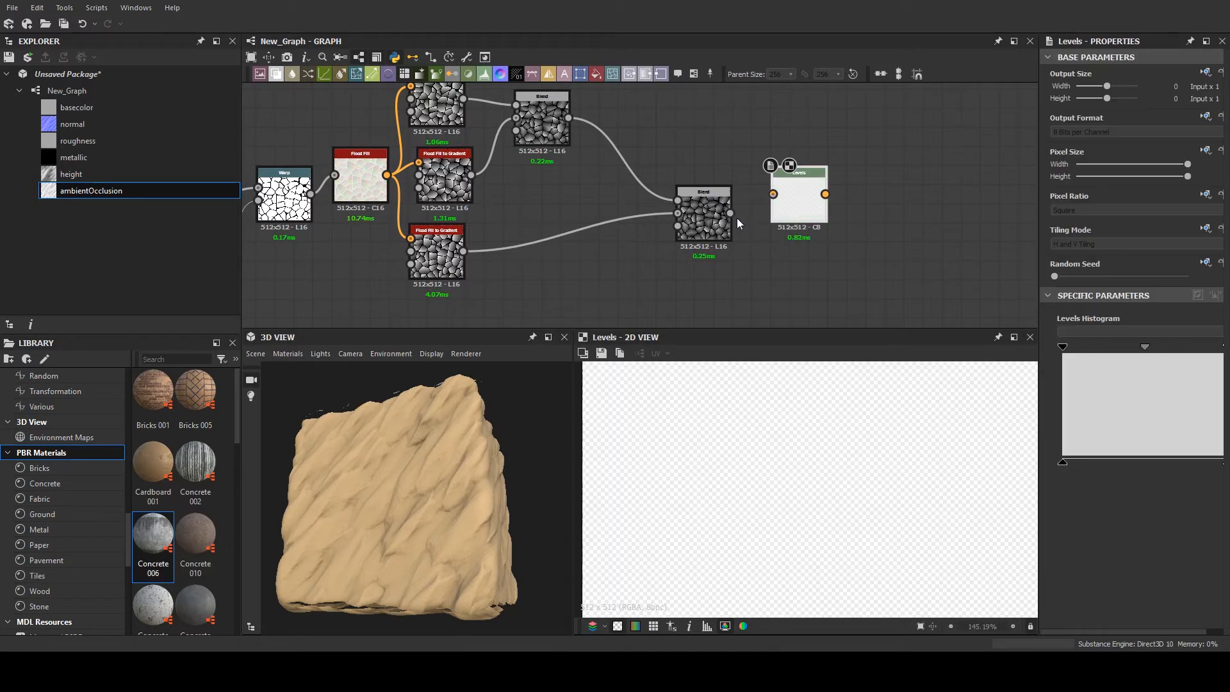
{"action": "left_click_drag", "start_coordinate": [730, 213], "coordinate": [777, 201]}
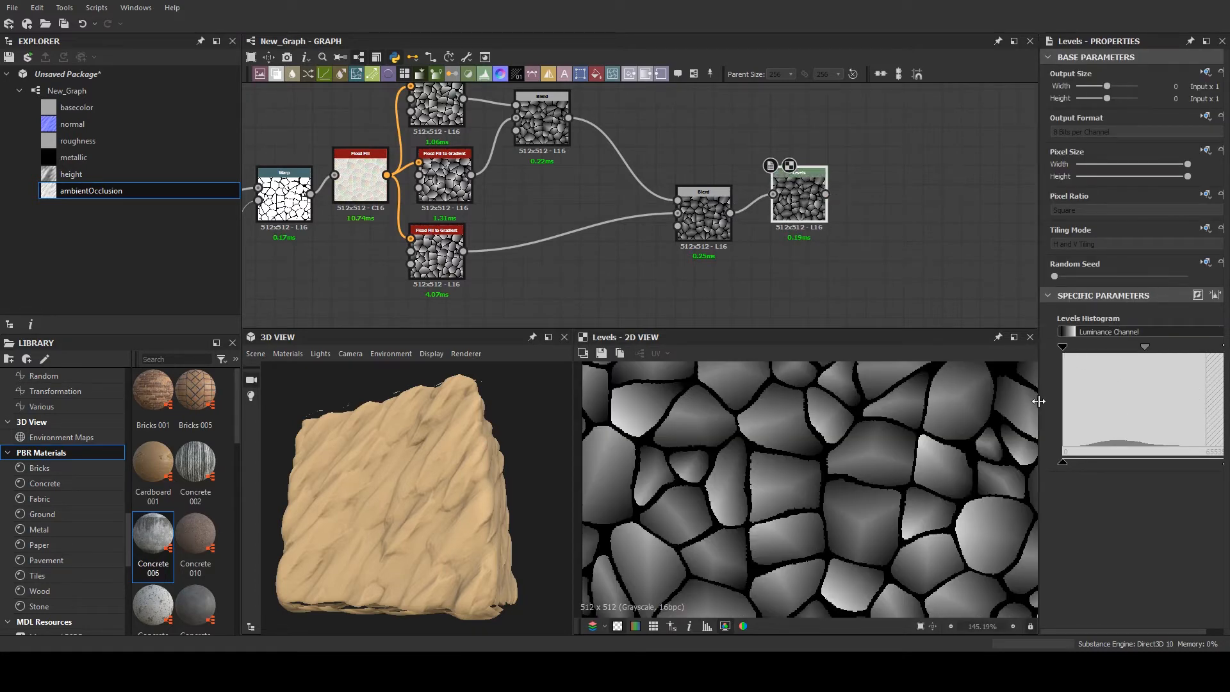
{"action": "left_click_drag", "start_coordinate": [1040, 401], "coordinate": [970, 397]}
{"action": "left_click_drag", "start_coordinate": [1210, 347], "coordinate": [1101, 348]}
{"action": "left_click_drag", "start_coordinate": [993, 347], "coordinate": [1139, 348]}
- Set the middle gradient node's Multiply by Bounding Box Size to 0.09, Angle Image Input Multiplier to 0.13 and Slope Image Input Multiplier to 0.18
{"action": "scroll", "coordinate": [531, 174], "scroll_direction": "up", "scroll_amount": 2}
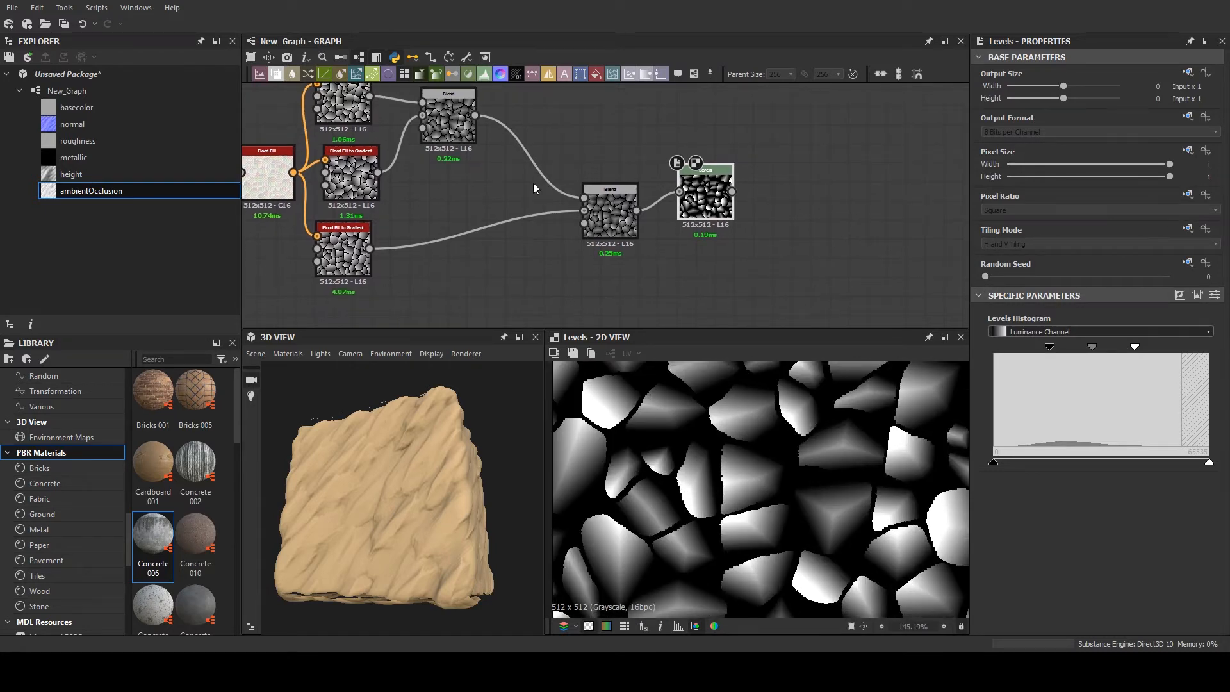
{"action": "left_click", "coordinate": [424, 183]}
{"action": "scroll", "coordinate": [532, 182], "scroll_direction": "up", "scroll_amount": 5}
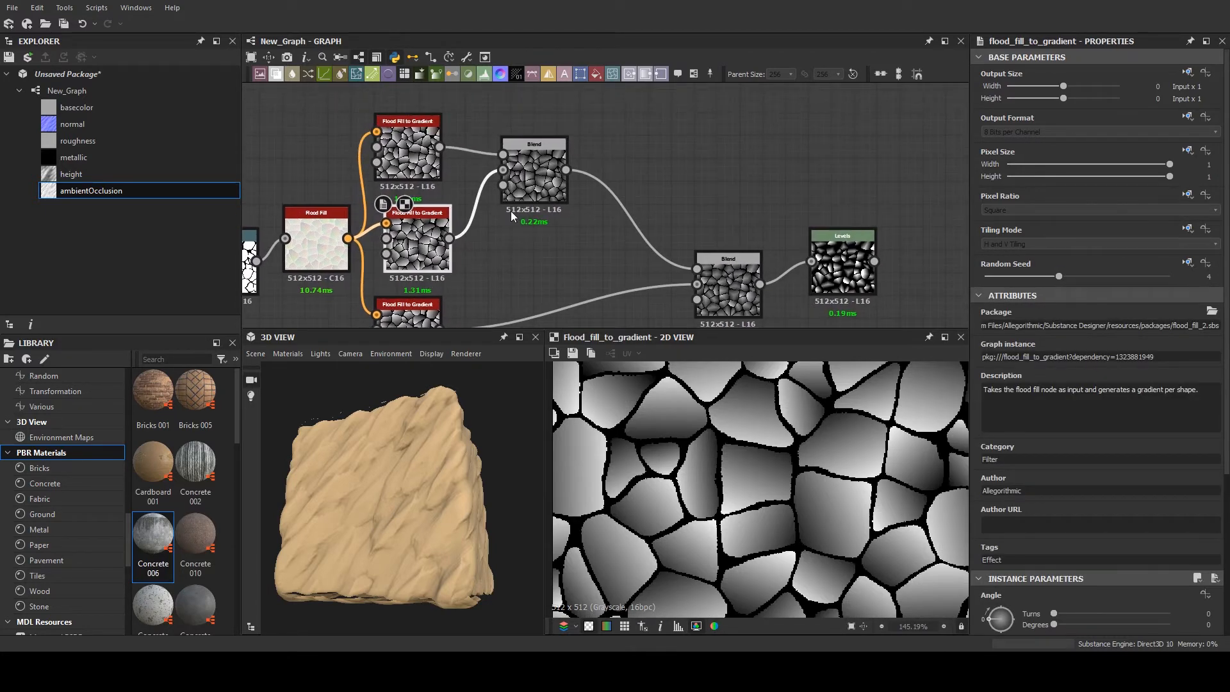
{"action": "scroll", "coordinate": [549, 183], "scroll_direction": "down", "scroll_amount": 2}
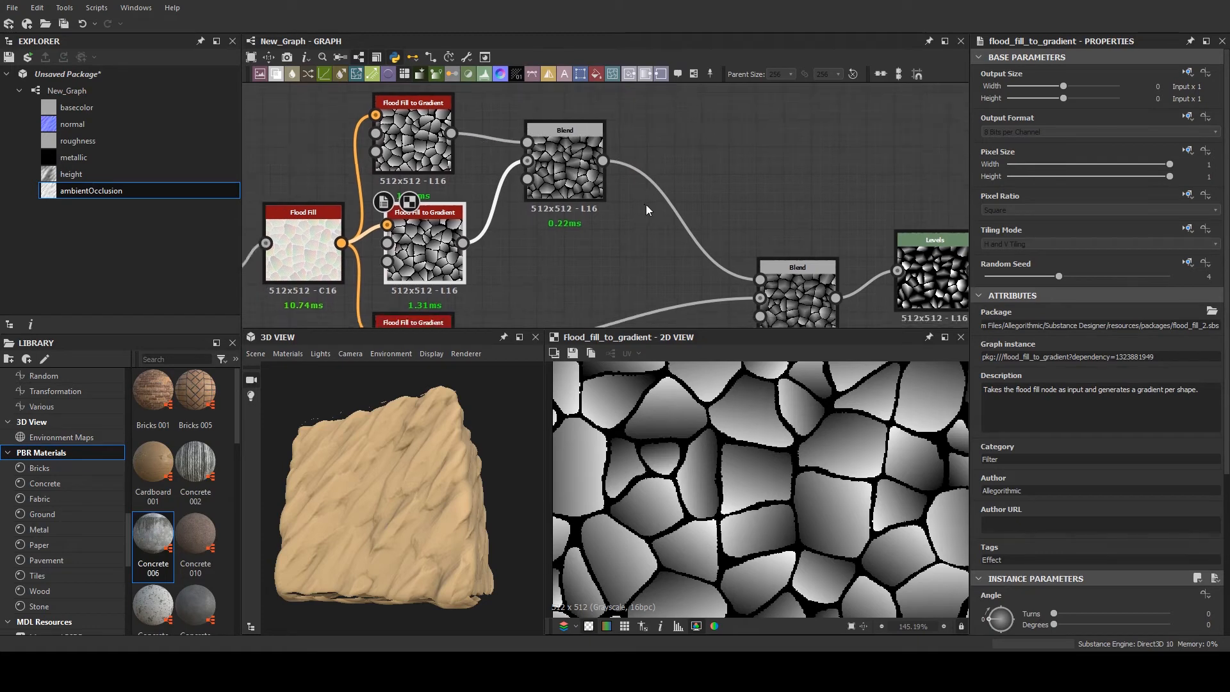
{"action": "scroll", "coordinate": [1088, 449], "scroll_direction": "down", "scroll_amount": 3}
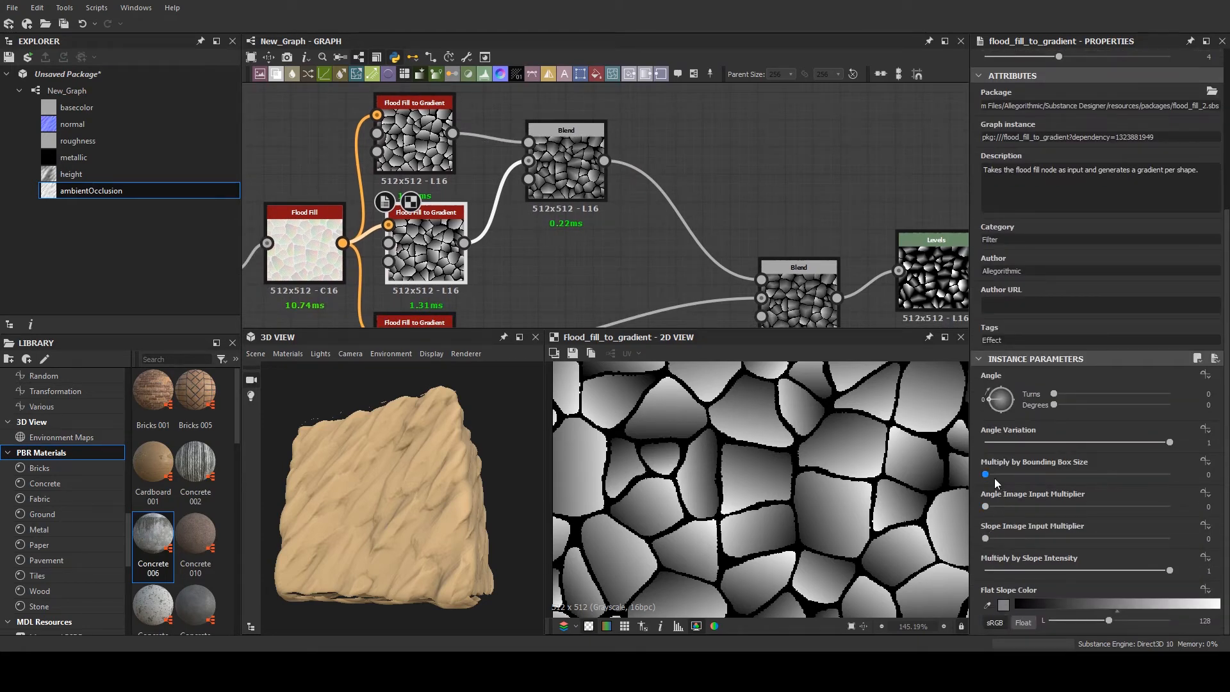
{"action": "left_click_drag", "start_coordinate": [986, 474], "coordinate": [1018, 538]}
- Preview both Blend outputs and set the lower gradient node's Multiply by Bounding Box Size to 0.46
{"action": "middle_click_drag", "start_coordinate": [605, 318], "coordinate": [530, 176]}
{"action": "scroll", "coordinate": [531, 176], "scroll_direction": "down", "scroll_amount": 3}
{"action": "middle_click_drag", "start_coordinate": [504, 99], "coordinate": [528, 168]}
{"action": "scroll", "coordinate": [531, 165], "scroll_direction": "up", "scroll_amount": 3}
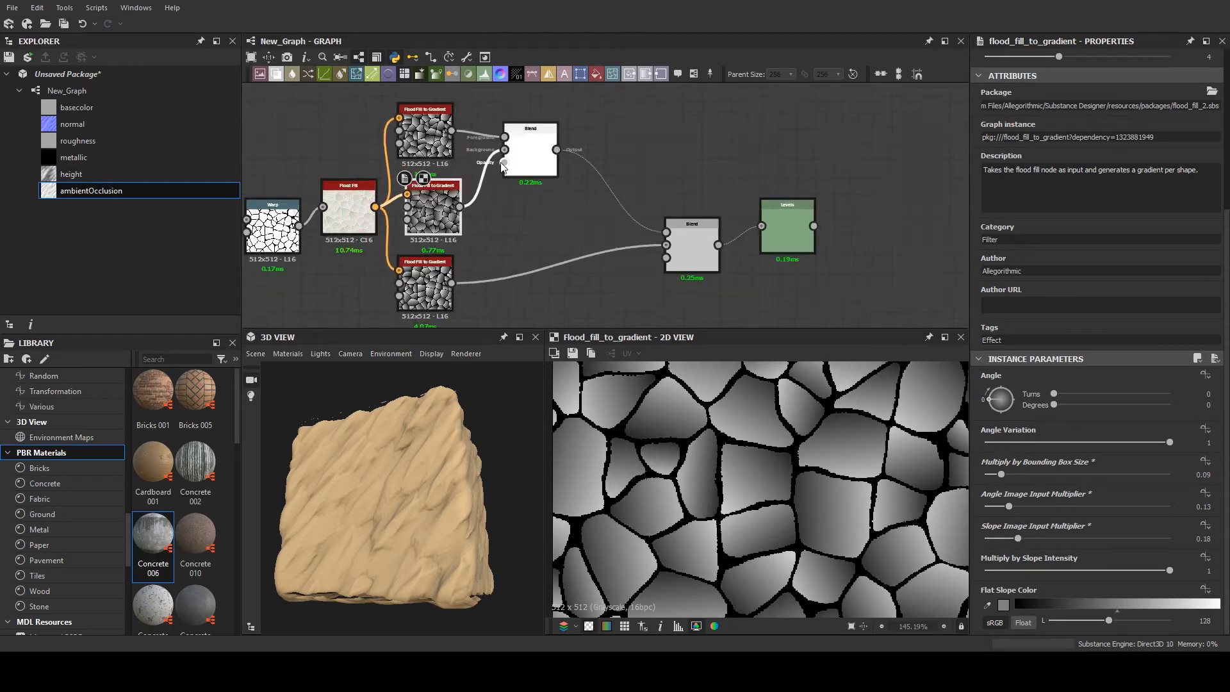
{"action": "double_click", "coordinate": [544, 160]}
{"action": "scroll", "coordinate": [695, 241], "scroll_direction": "down", "scroll_amount": 4}
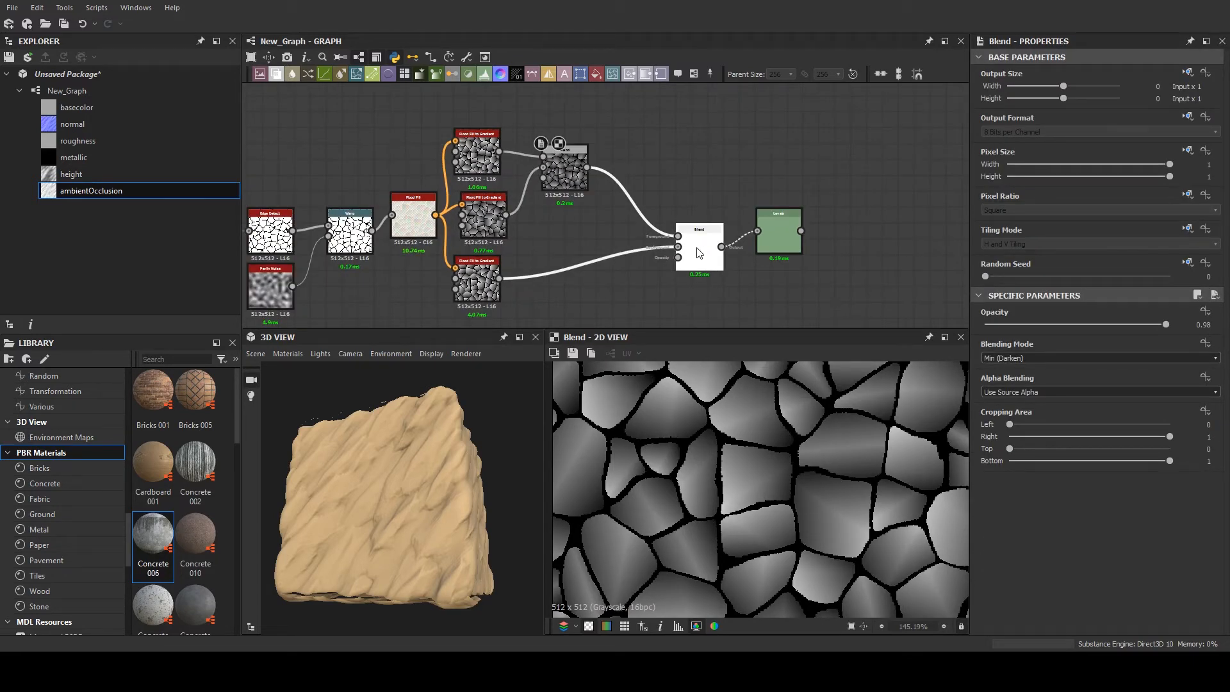
{"action": "double_click", "coordinate": [700, 242]}
{"action": "scroll", "coordinate": [1043, 427], "scroll_direction": "down", "scroll_amount": 6}
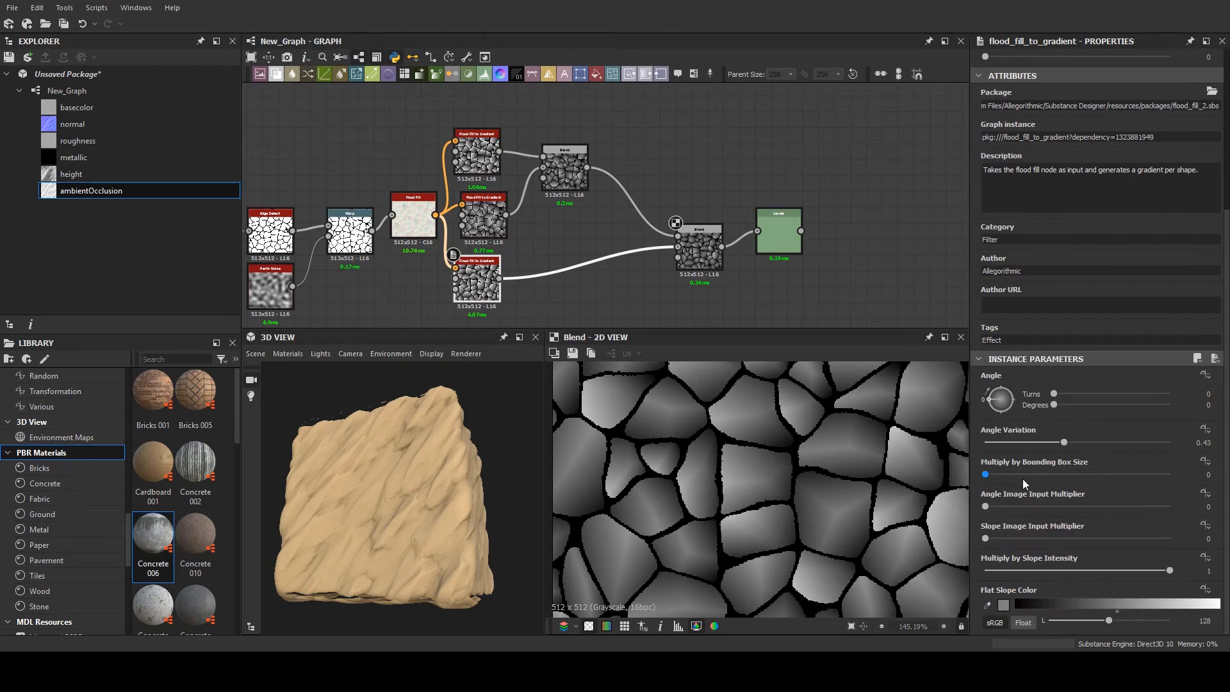
{"action": "left_click_drag", "start_coordinate": [1000, 474], "coordinate": [1069, 452]}
- Reroute the normal, height and ambient occlusion connections from the earlier rock chain's final node to the second Blend, and inspect the 3D mesh
{"action": "scroll", "coordinate": [622, 204], "scroll_direction": "down", "scroll_amount": 3}
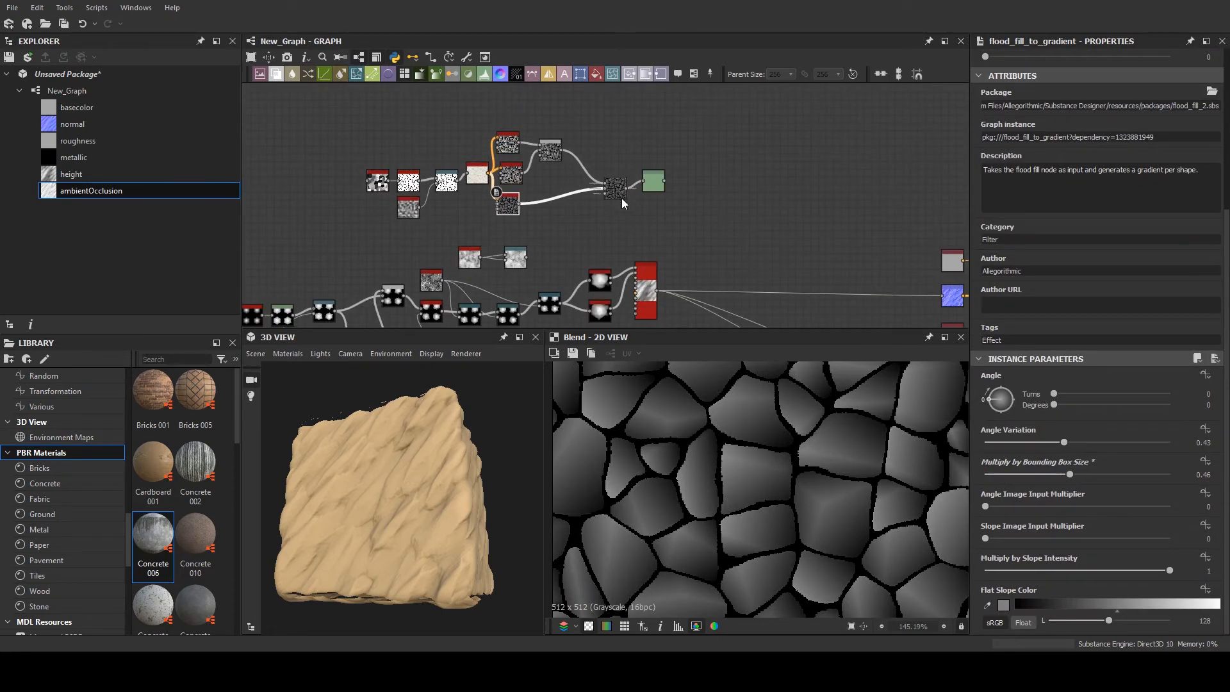
{"action": "middle_click_drag", "start_coordinate": [625, 190], "coordinate": [465, 187]}
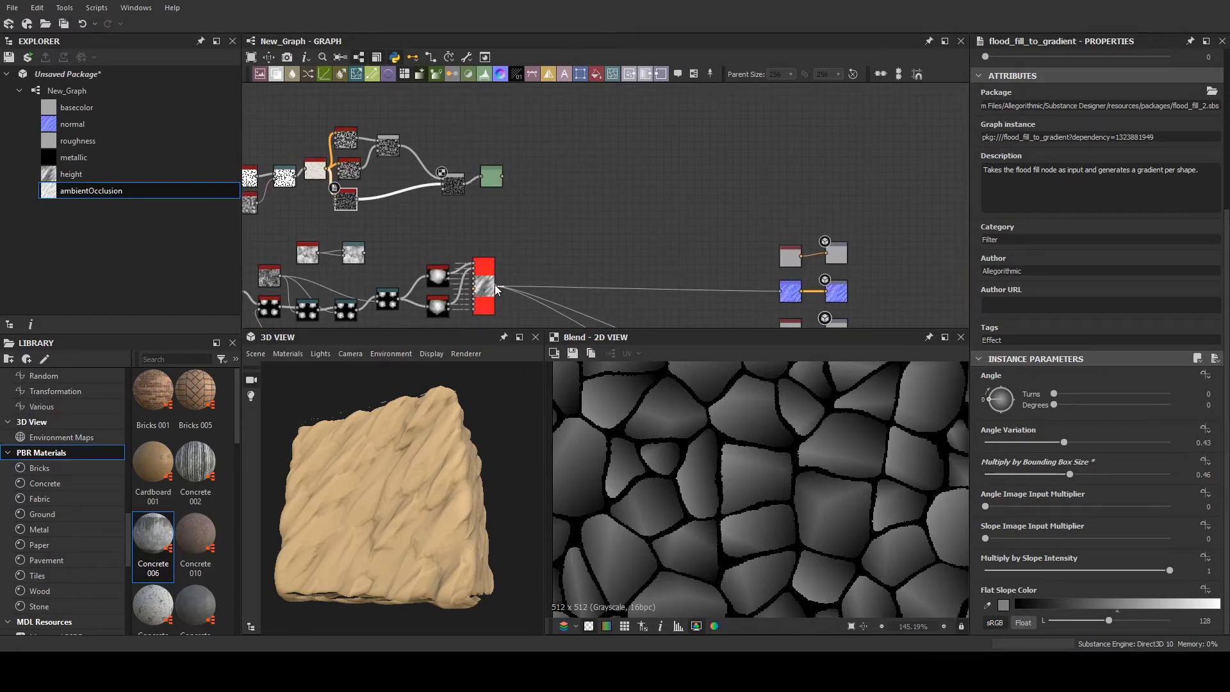
{"action": "left_click_drag", "start_coordinate": [496, 290], "coordinate": [467, 185], "text": "shift"}
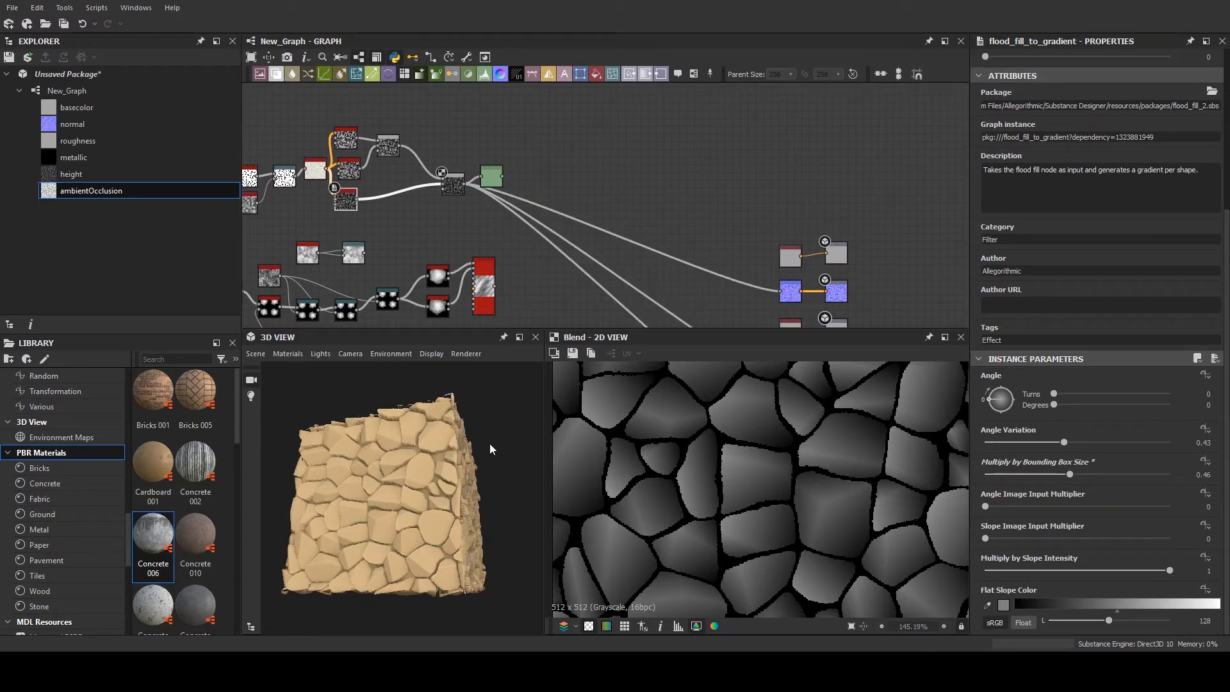
{"action": "left_click_drag", "start_coordinate": [489, 443], "coordinate": [383, 451]}
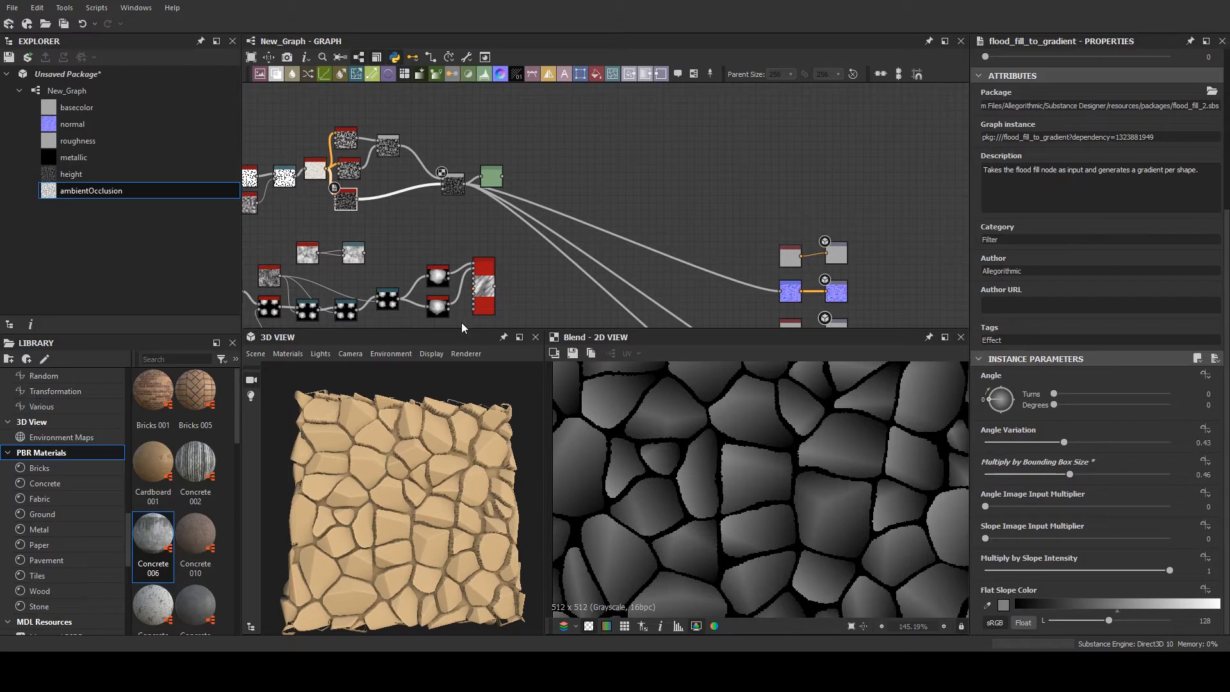
- Delete the Levels node after the second Blend
{"action": "scroll", "coordinate": [464, 162], "scroll_direction": "up", "scroll_amount": 5}
{"action": "left_click", "coordinate": [506, 213]}
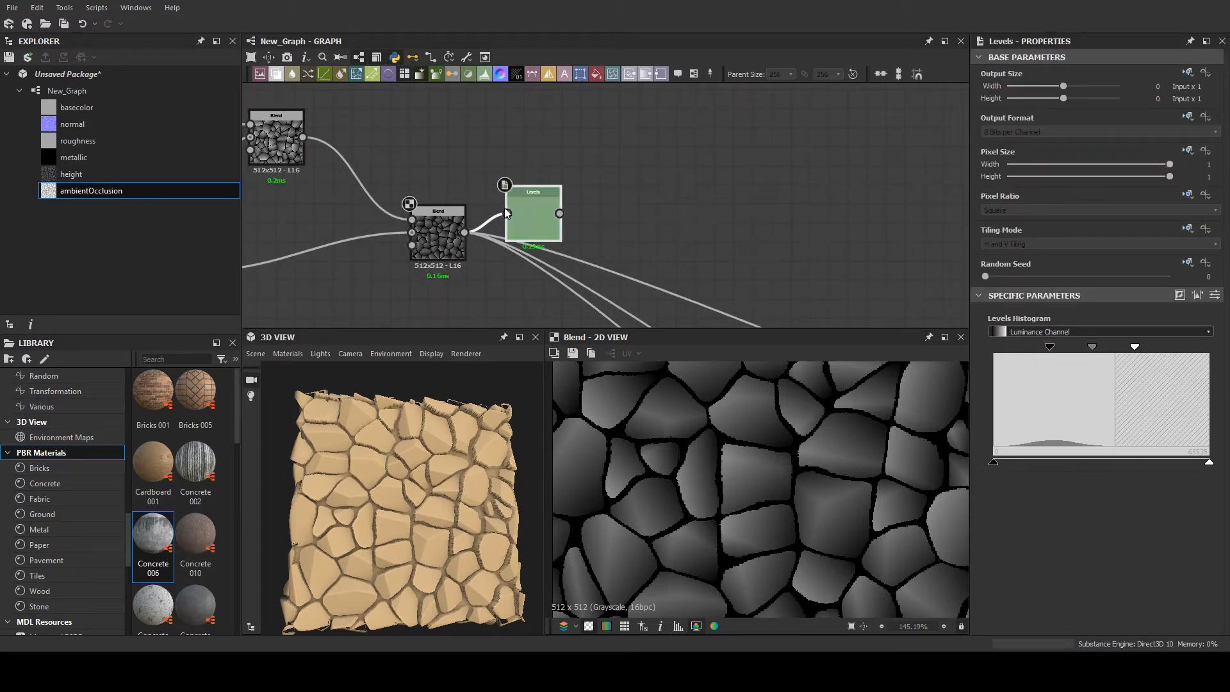
{"action": "key", "text": "Delete"}
- Duplicate the Edge Detect, Perlin Noise and Warp nodes and place the copies just after the second Blend
{"action": "middle_click_drag", "start_coordinate": [560, 181], "coordinate": [719, 173]}
{"action": "scroll", "coordinate": [718, 172], "scroll_direction": "down", "scroll_amount": 4}
{"action": "scroll", "coordinate": [407, 191], "scroll_direction": "up", "scroll_amount": 2}
{"action": "left_click_drag", "start_coordinate": [451, 236], "coordinate": [382, 281]}
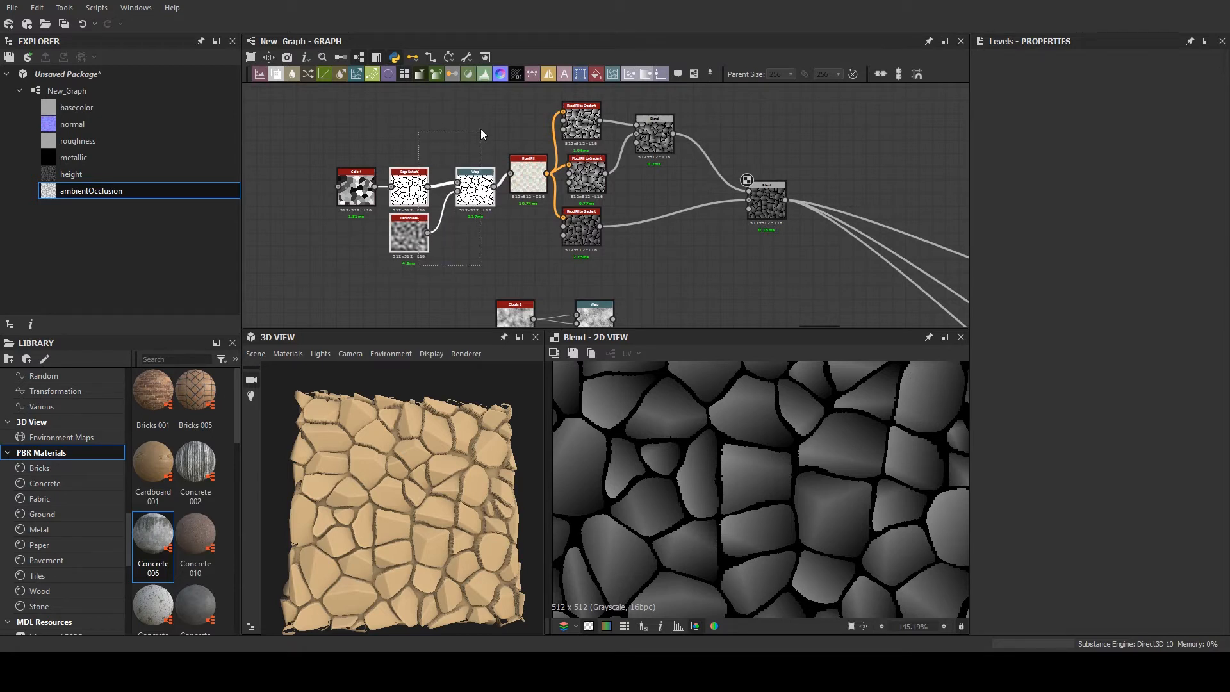
{"action": "key", "text": "ctrl+d"}
{"action": "left_click_drag", "start_coordinate": [636, 182], "coordinate": [818, 190]}
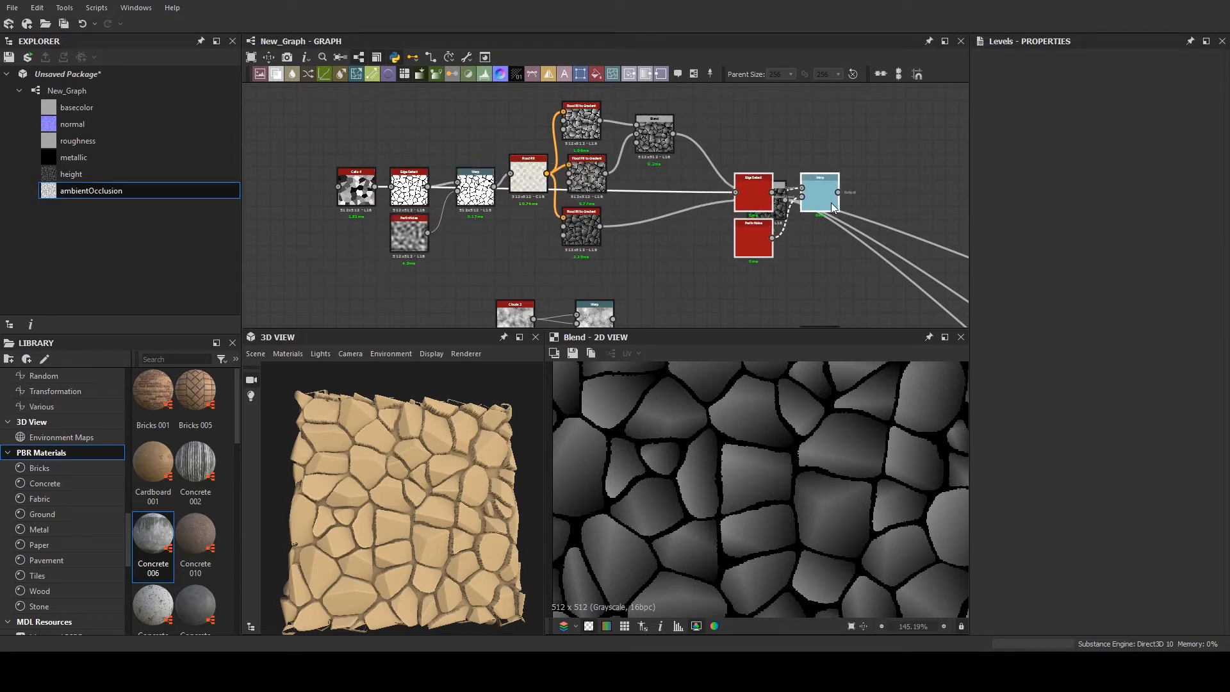
{"action": "middle_click_drag", "start_coordinate": [941, 194], "coordinate": [691, 169]}
{"action": "left_click_drag", "start_coordinate": [490, 160], "coordinate": [543, 181]}
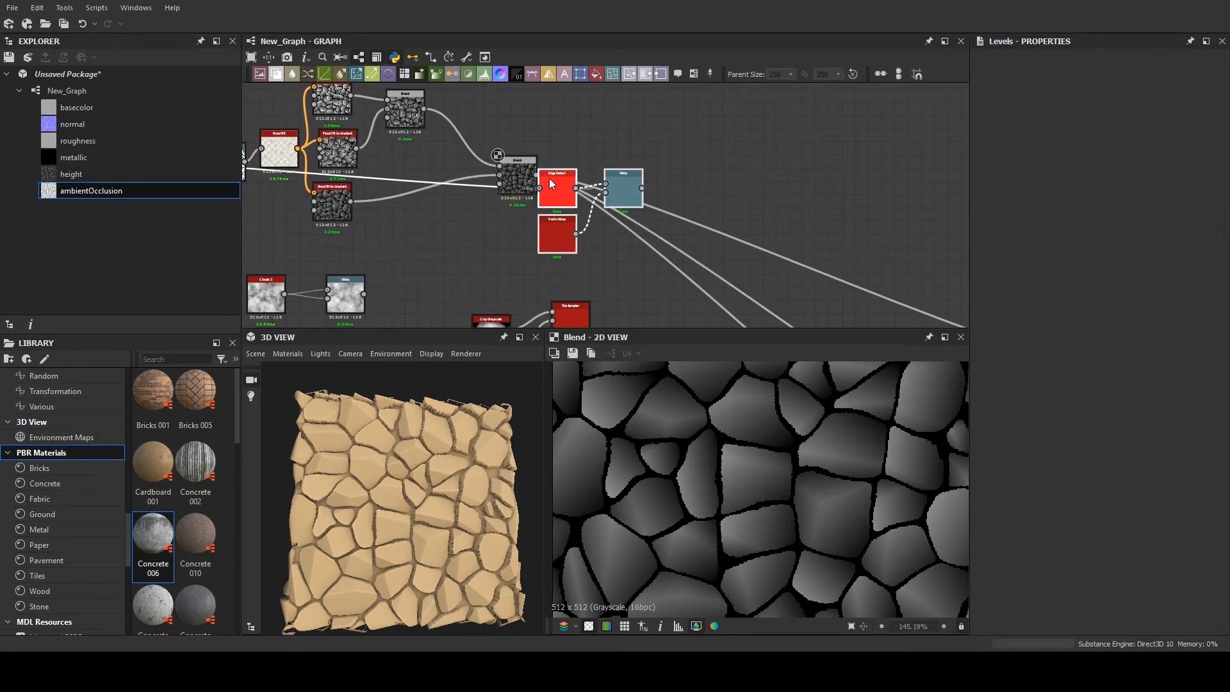
- Remove the duplicated Edge Detect node and insert the duplicated Warp between the second Blend and the material outputs
{"action": "key", "text": "Delete"}
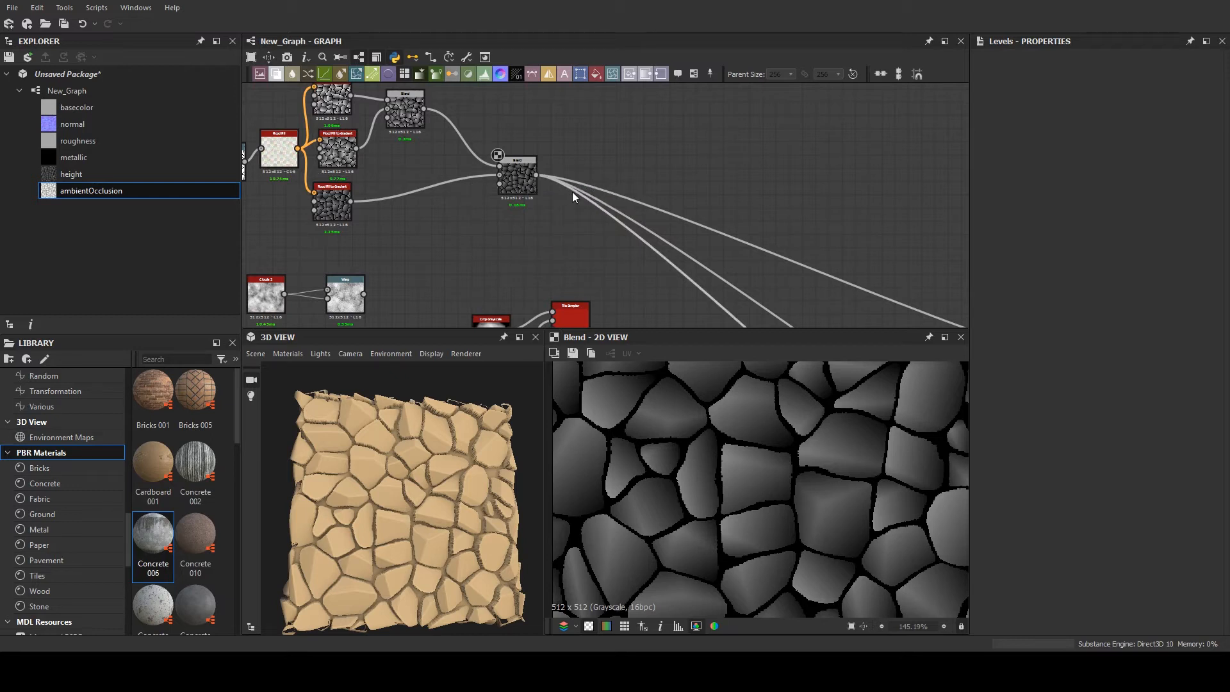
{"action": "key", "text": "ctrl+z"}
{"action": "left_click_drag", "start_coordinate": [571, 175], "coordinate": [582, 124]}
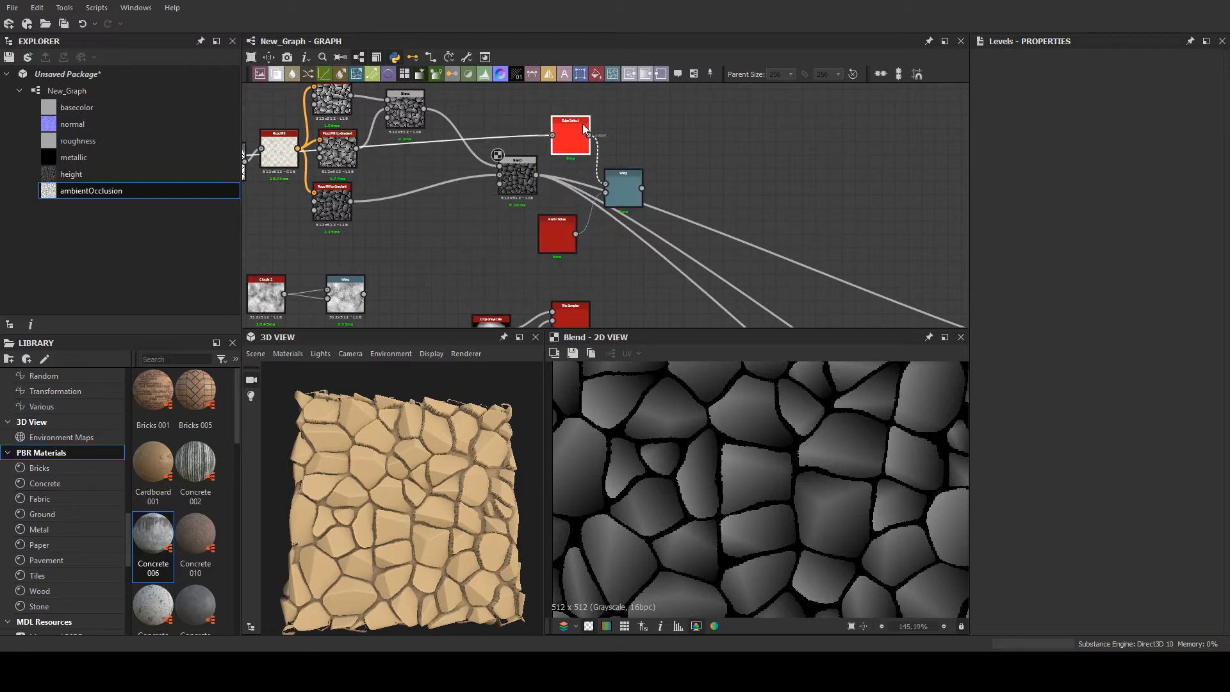
{"action": "key", "text": "Delete"}
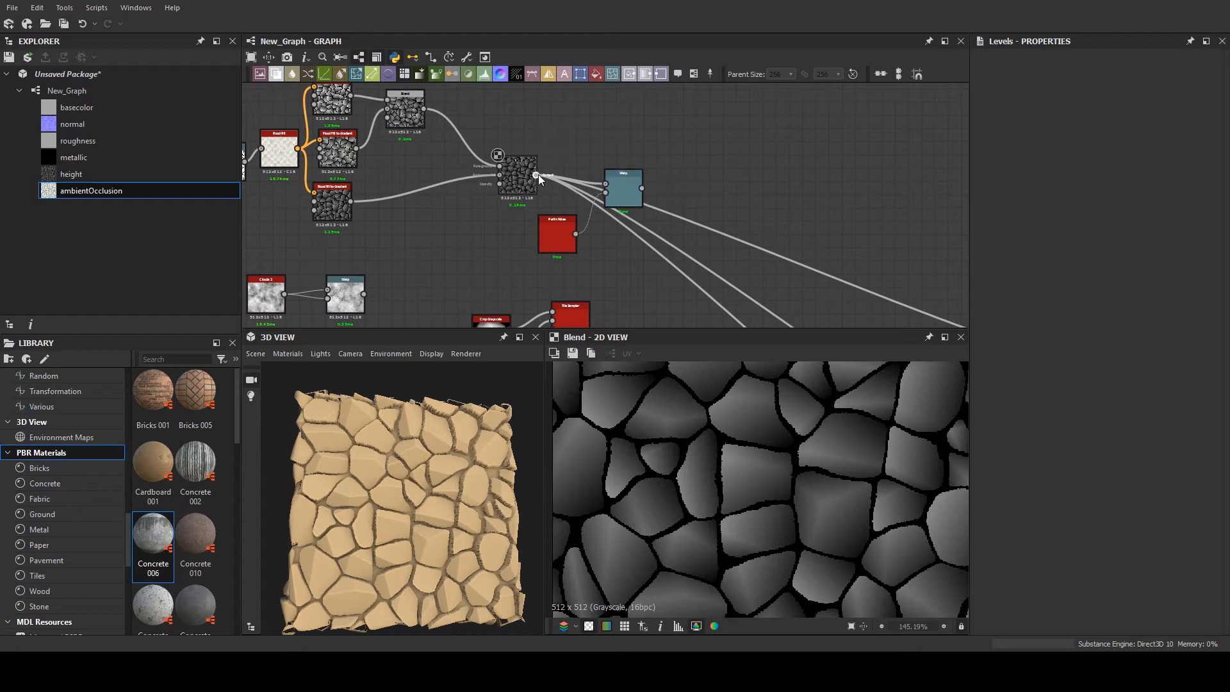
{"action": "scroll", "coordinate": [625, 188], "scroll_direction": "up", "scroll_amount": 3}
{"action": "left_click", "coordinate": [626, 196]}
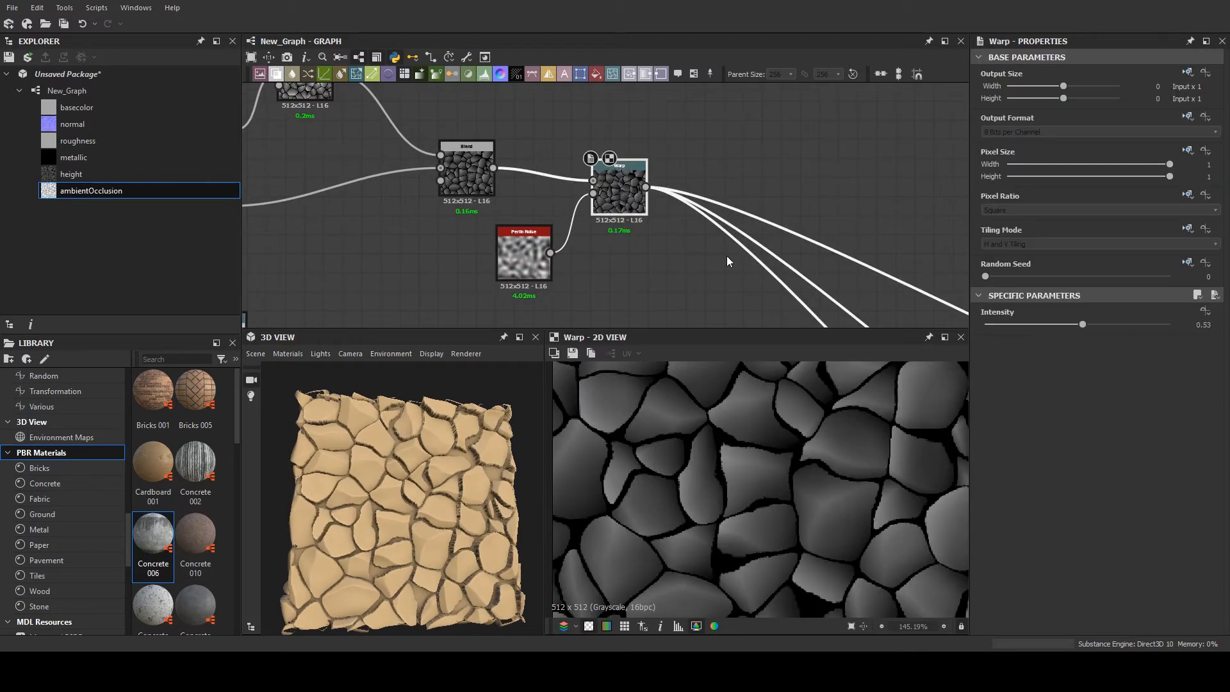
- Set the new Warp's Intensity to 0.22 and inspect the displaced stones in the 3D View
{"action": "left_click_drag", "start_coordinate": [1082, 325], "coordinate": [1024, 325]}
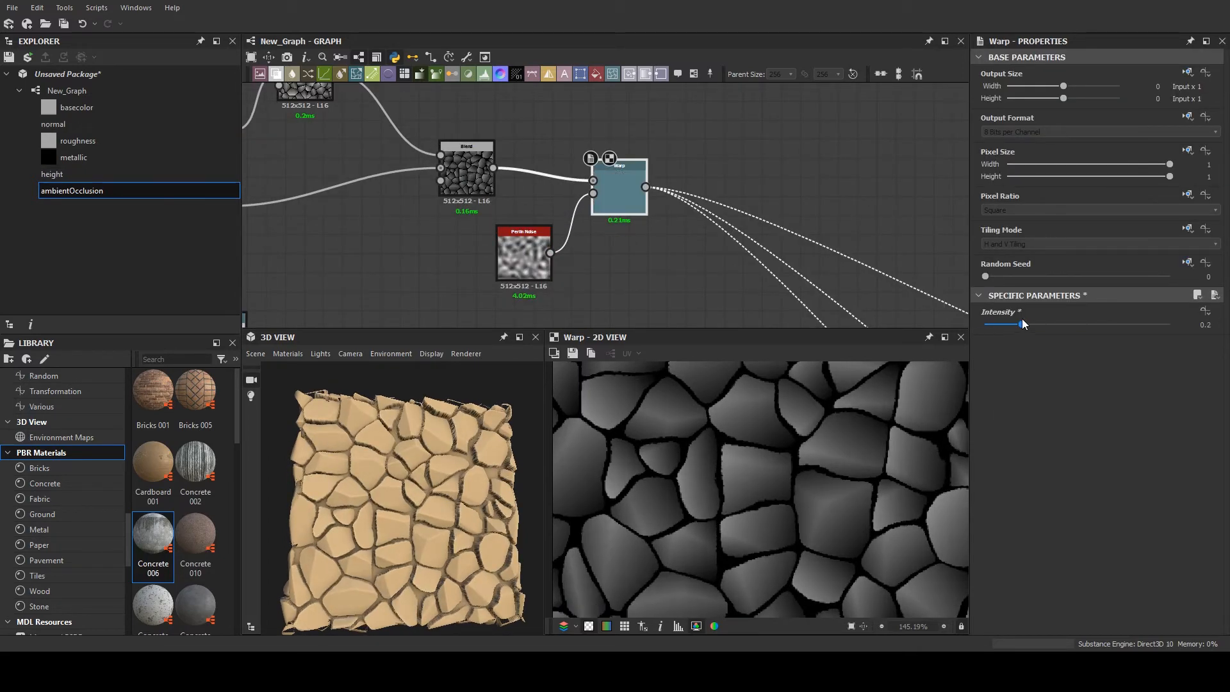
{"action": "scroll", "coordinate": [411, 479], "scroll_direction": "up", "scroll_amount": 5}
{"action": "scroll", "coordinate": [375, 485], "scroll_direction": "down", "scroll_amount": 5}
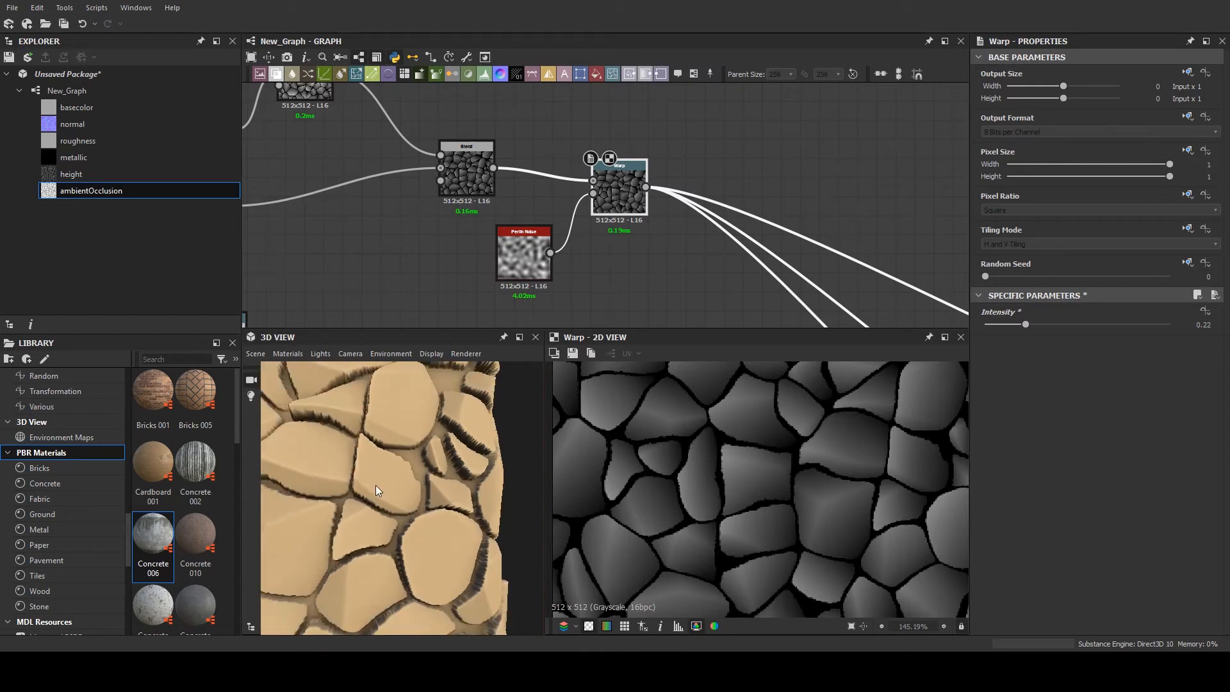
{"action": "left_click_drag", "start_coordinate": [383, 471], "coordinate": [383, 476]}
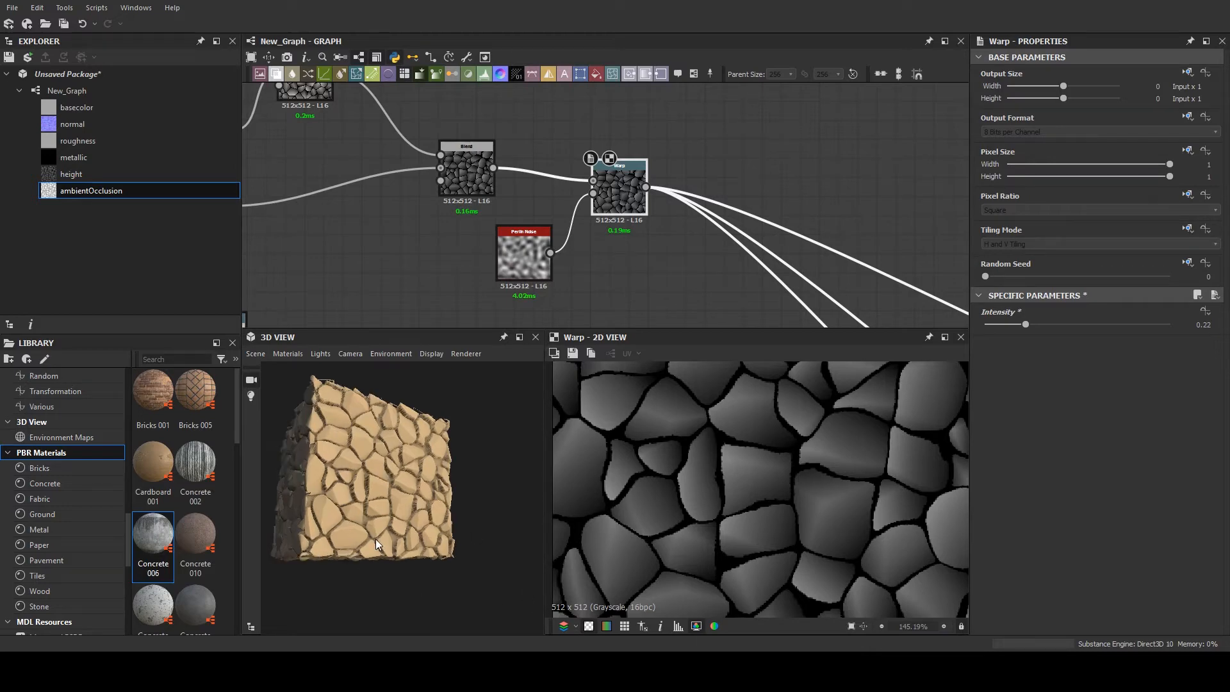
{"action": "scroll", "coordinate": [402, 474], "scroll_direction": "up", "scroll_amount": 5}
{"action": "scroll", "coordinate": [640, 251], "scroll_direction": "down", "scroll_amount": 3}
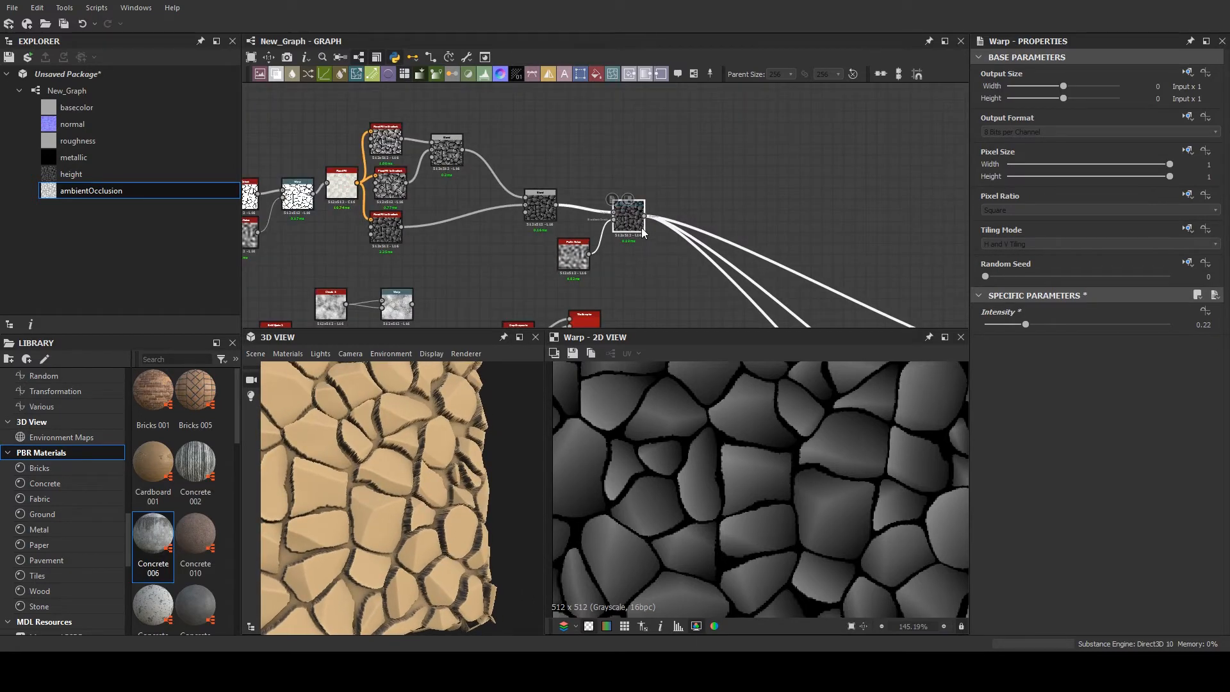
- Review the node chain and open the 3D material's properties to check its tessellation and height scale
{"action": "scroll", "coordinate": [717, 192], "scroll_direction": "down", "scroll_amount": 3}
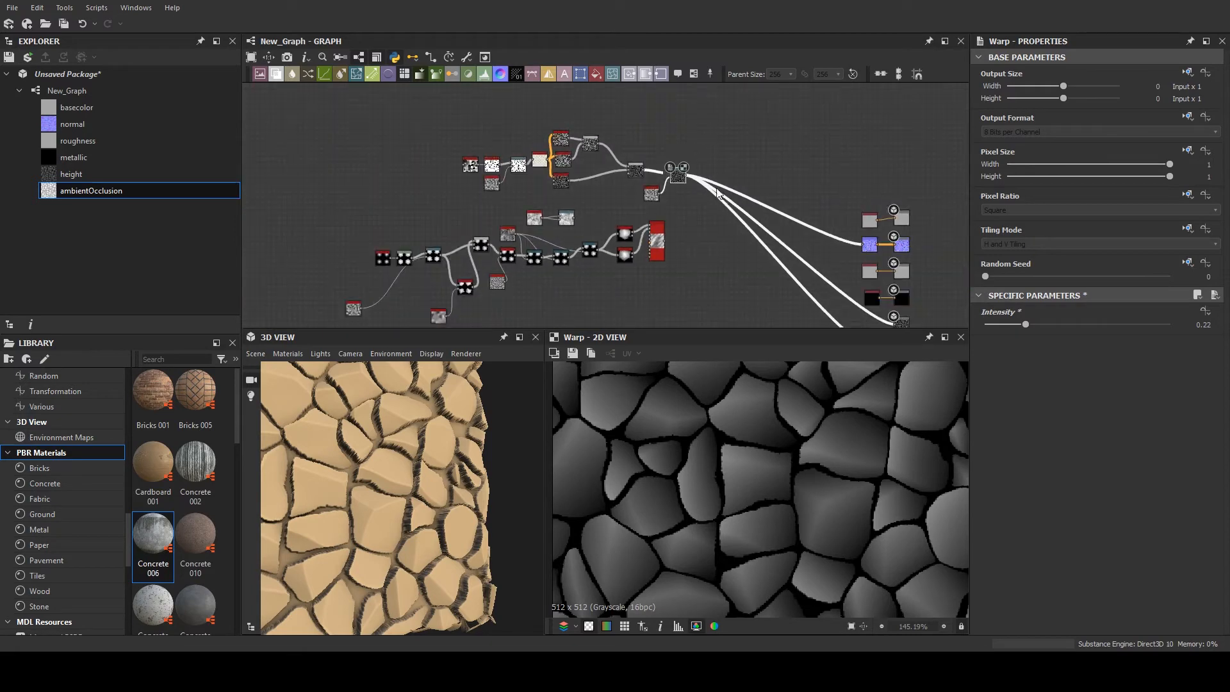
{"action": "scroll", "coordinate": [660, 211], "scroll_direction": "up", "scroll_amount": 5}
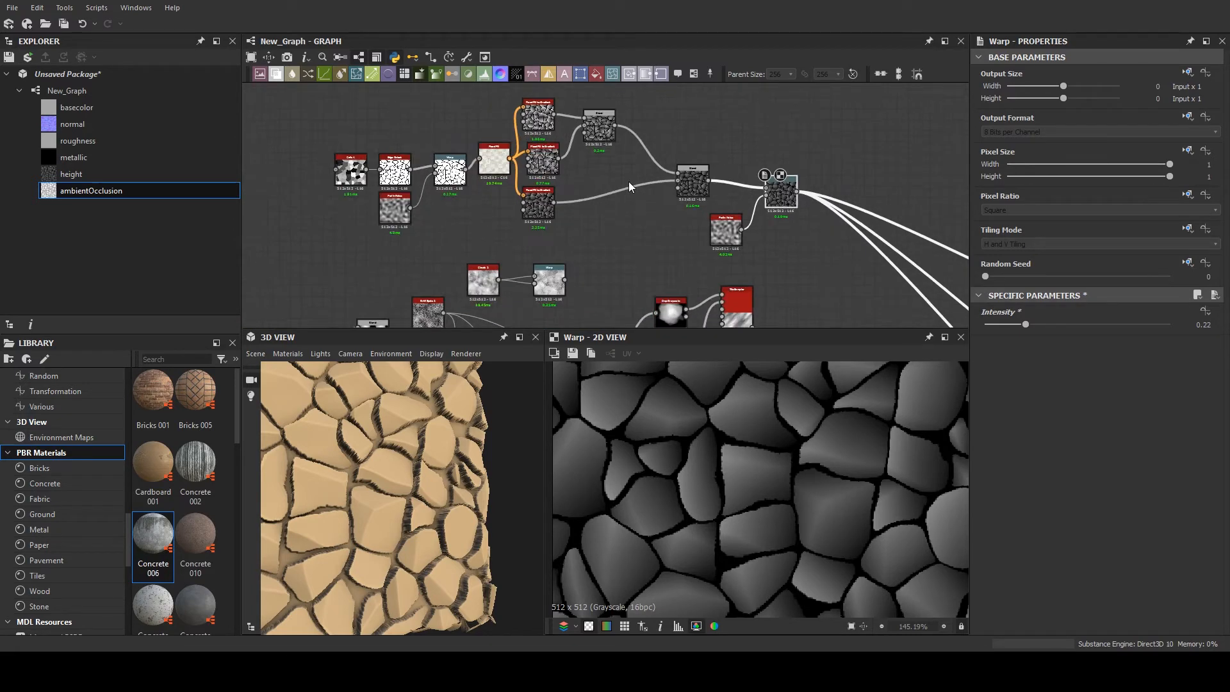
{"action": "scroll", "coordinate": [670, 174], "scroll_direction": "up", "scroll_amount": 2}
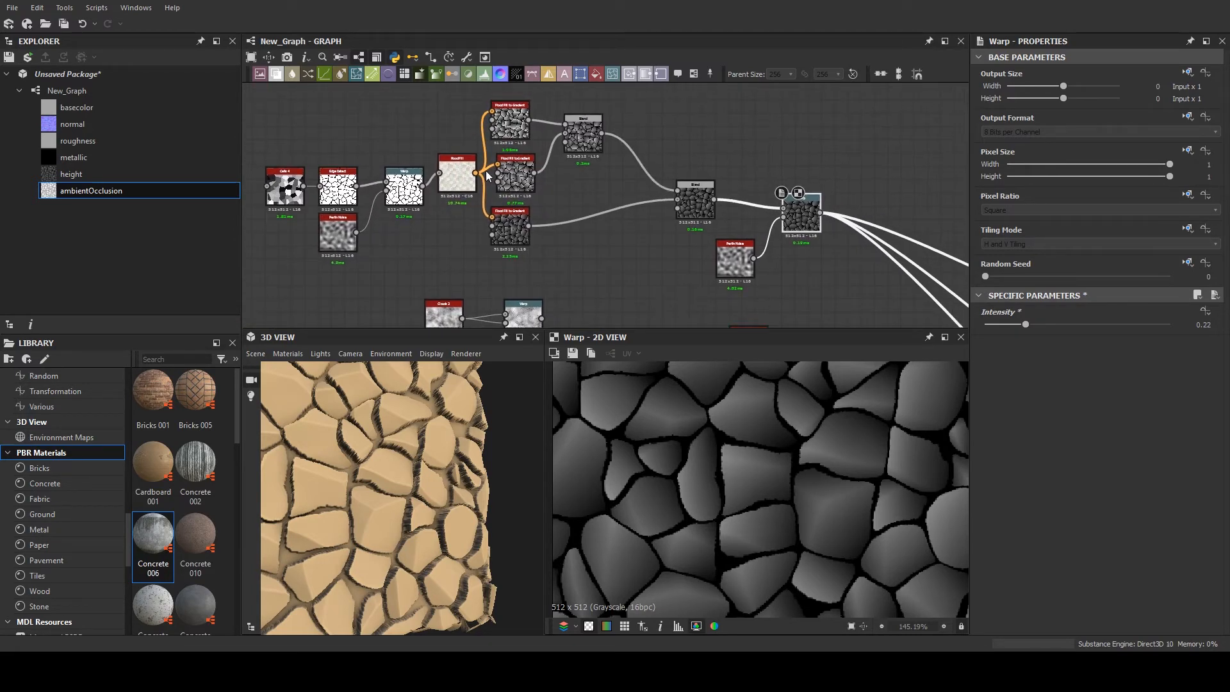
{"action": "scroll", "coordinate": [429, 180], "scroll_direction": "up", "scroll_amount": 2}
{"action": "scroll", "coordinate": [422, 192], "scroll_direction": "down", "scroll_amount": 3}
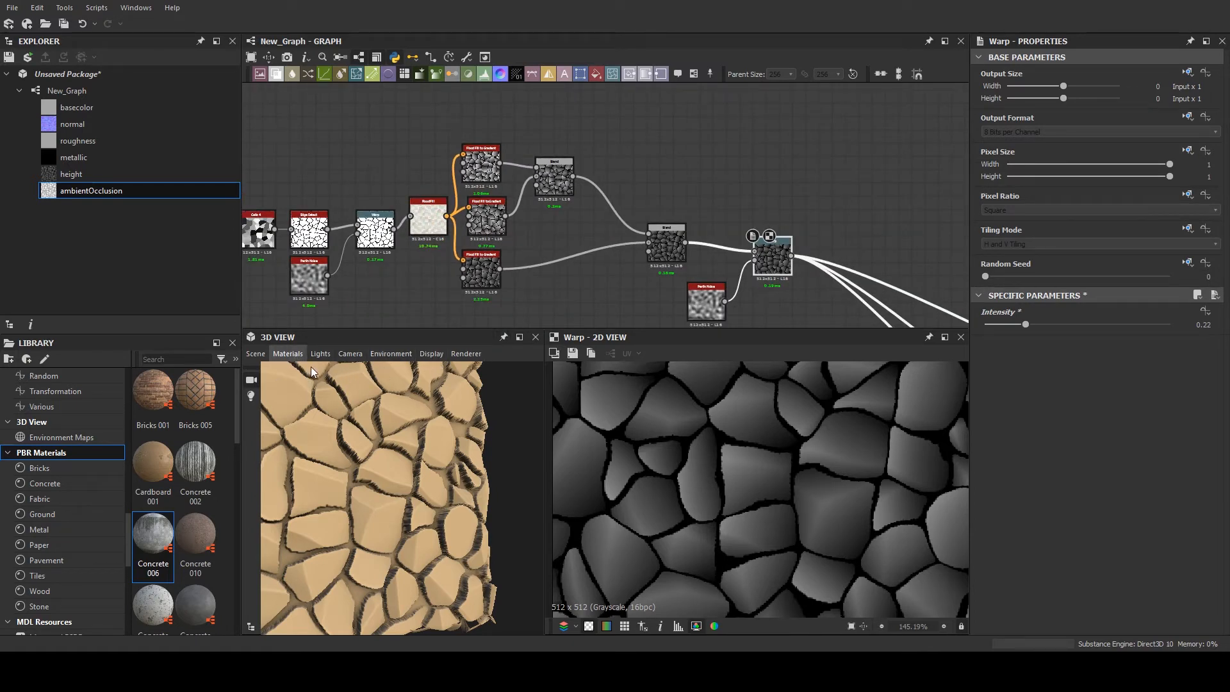
{"action": "left_click", "coordinate": [384, 373]}
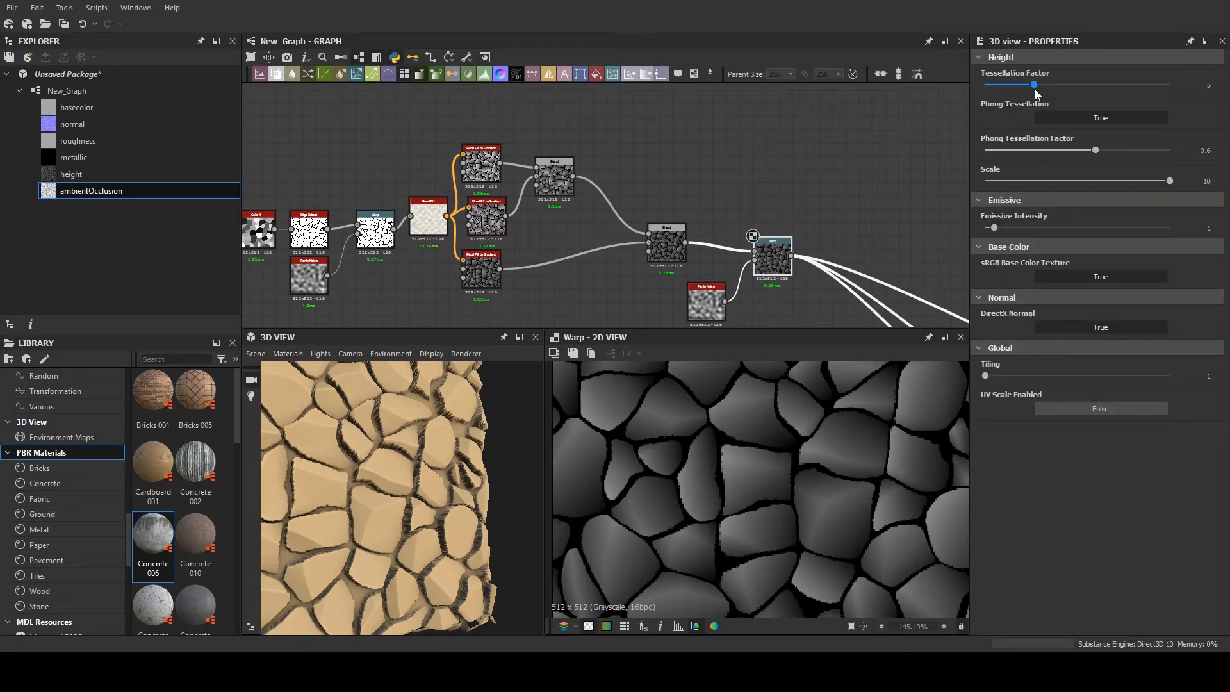
{"action": "middle_click_drag", "start_coordinate": [494, 126], "coordinate": [483, 139]}
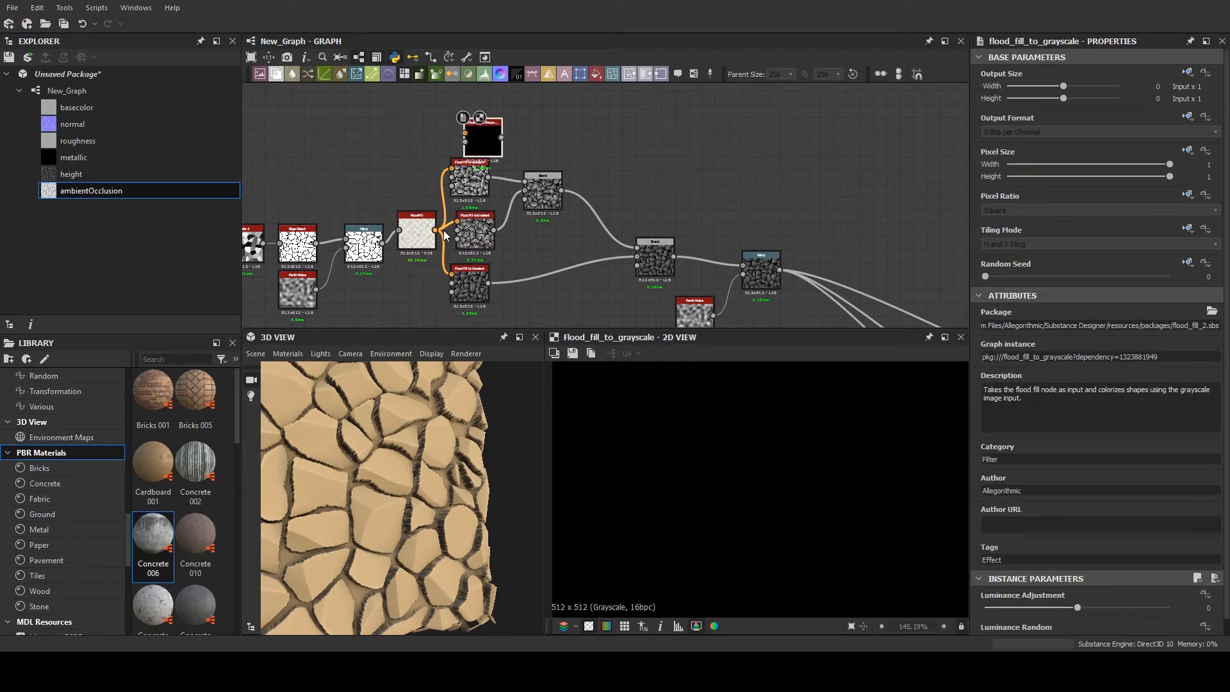
- Add a Flood Fill to Grayscale node fed by the Flood Fill above the upper gradient node, and examine its ports and luminance parameters
{"action": "left_click_drag", "start_coordinate": [435, 230], "coordinate": [465, 133]}
{"action": "scroll", "coordinate": [467, 127], "scroll_direction": "up", "scroll_amount": 3}
{"action": "scroll", "coordinate": [461, 125], "scroll_direction": "up", "scroll_amount": 2}
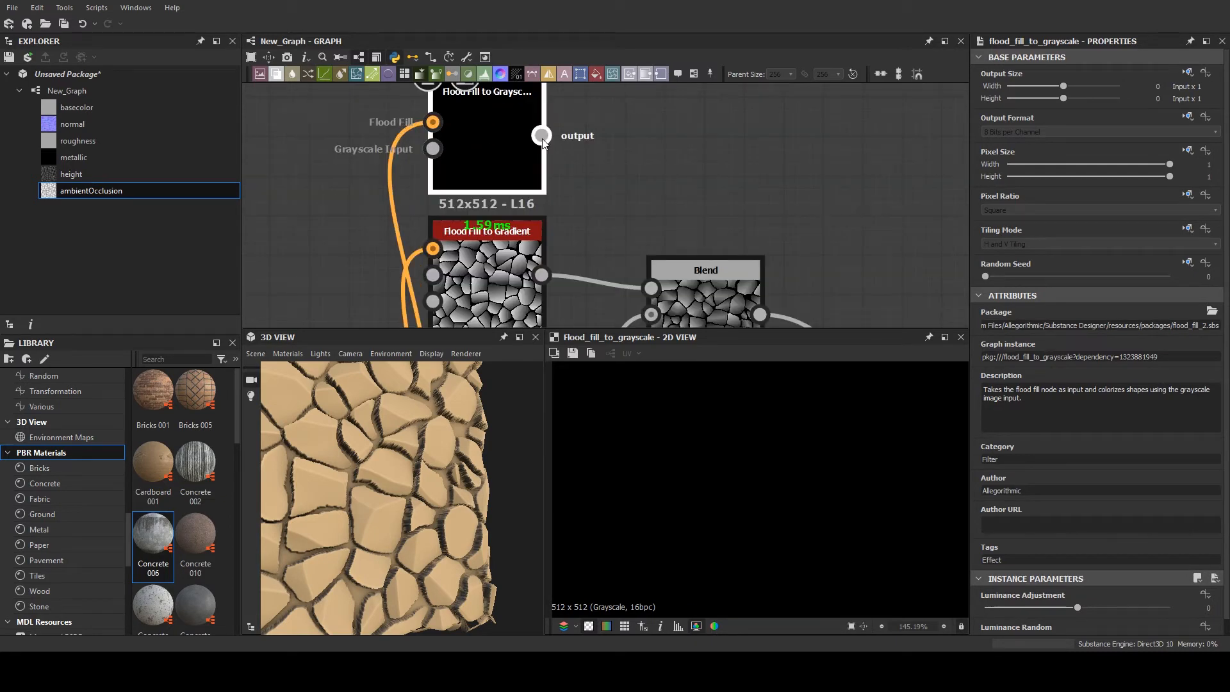
{"action": "scroll", "coordinate": [1047, 541], "scroll_direction": "down", "scroll_amount": 1}
{"action": "scroll", "coordinate": [472, 131], "scroll_direction": "down", "scroll_amount": 2}
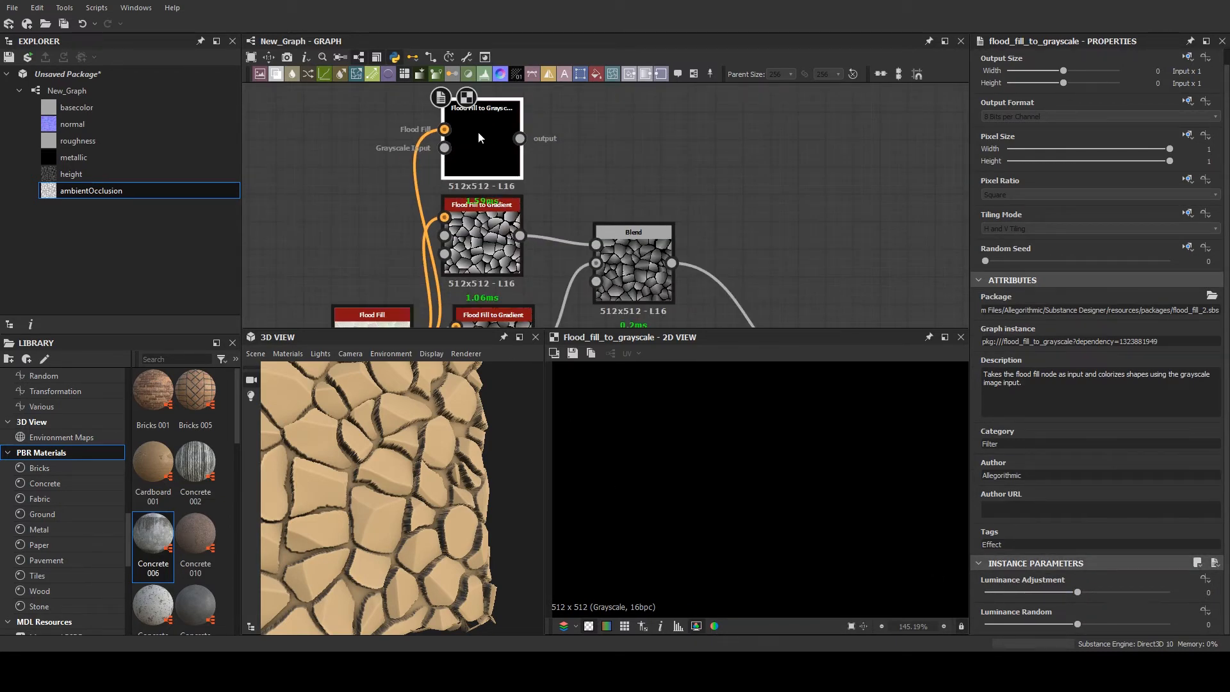
- Set the Flood Fill to Grayscale node's Luminance Adjustment to 0.38 and Luminance Random to 1
{"action": "left_click_drag", "start_coordinate": [1078, 594], "coordinate": [1169, 624]}
{"action": "scroll", "coordinate": [770, 444], "scroll_direction": "down", "scroll_amount": 5}
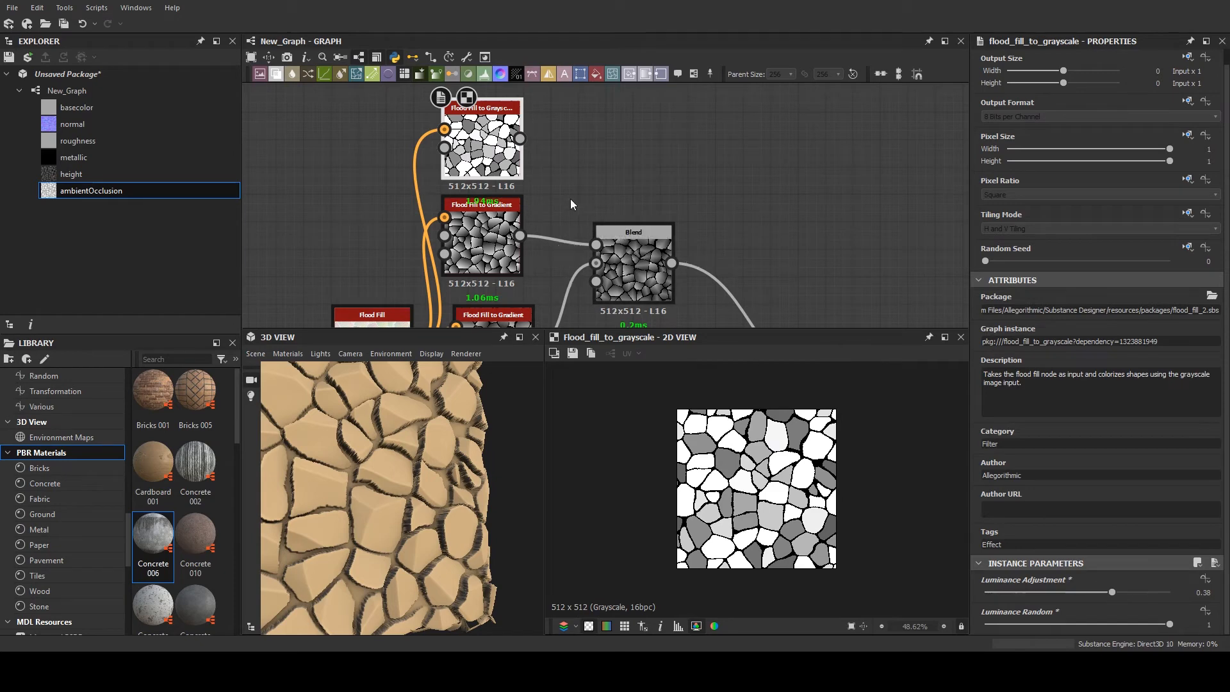
- Move the second Blend node closer to the gradient nodes, leaving more space ahead of the final Warp
{"action": "scroll", "coordinate": [576, 187], "scroll_direction": "down", "scroll_amount": 5}
{"action": "middle_click_drag", "start_coordinate": [485, 155], "coordinate": [521, 191]}
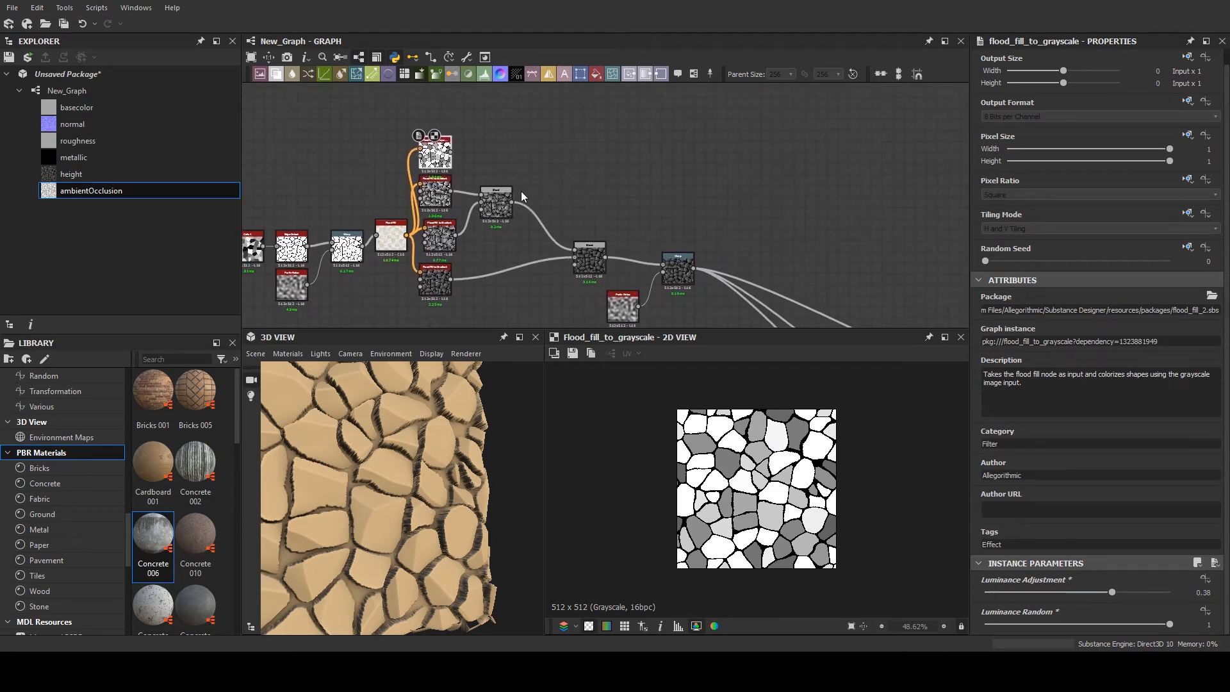
{"action": "scroll", "coordinate": [557, 205], "scroll_direction": "up", "scroll_amount": 1}
{"action": "left_click_drag", "start_coordinate": [599, 282], "coordinate": [555, 268]}
{"action": "left_click", "coordinate": [549, 259]}
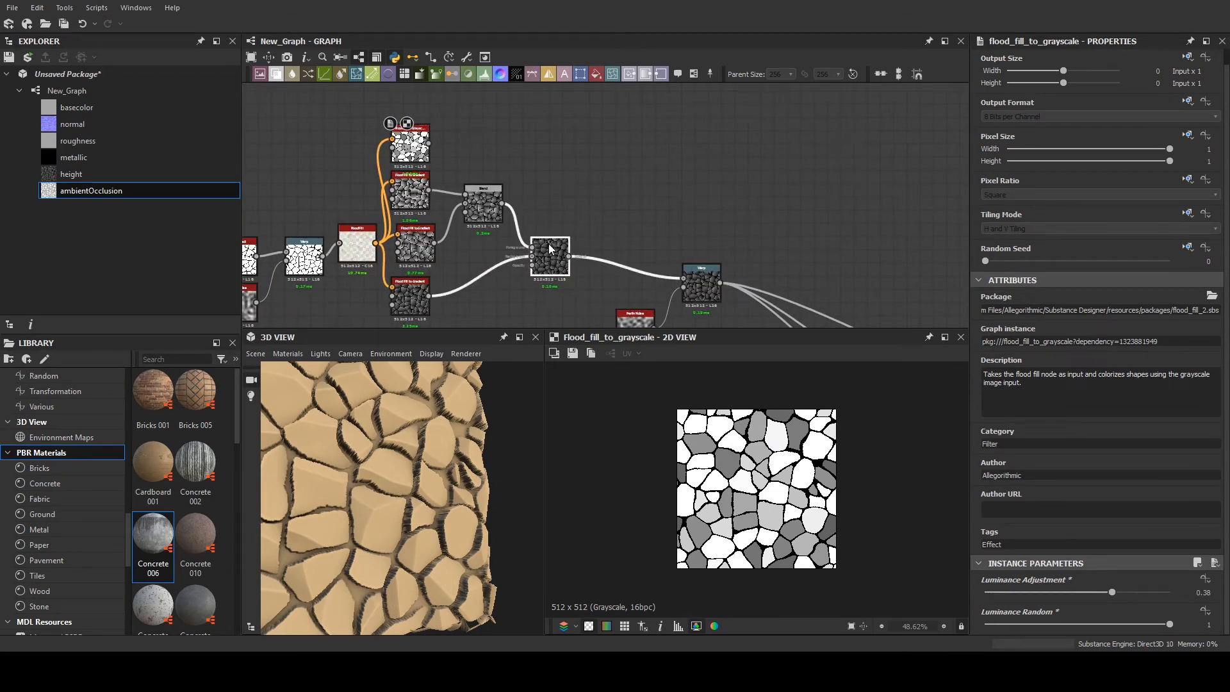
- Add a third Blend node with Flood Fill to Grayscale as its foreground and the second Blend's output as its background
{"action": "left_click_drag", "start_coordinate": [276, 74], "coordinate": [608, 192]}
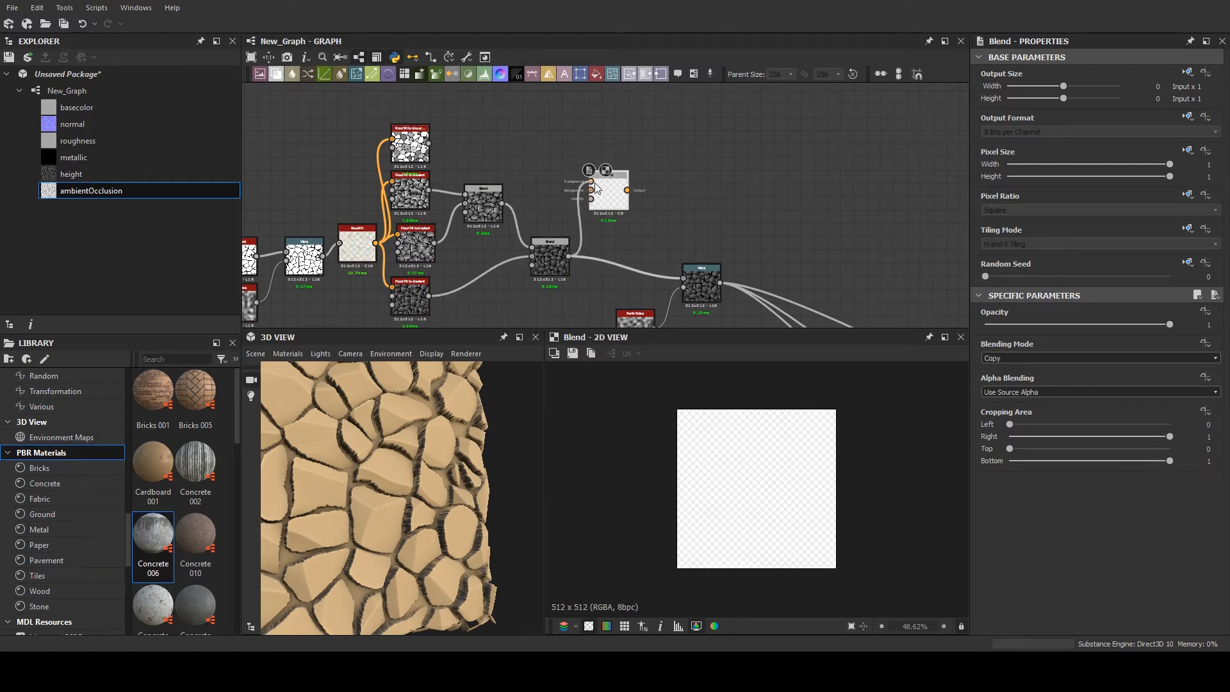
{"action": "scroll", "coordinate": [570, 190], "scroll_direction": "up", "scroll_amount": 2}
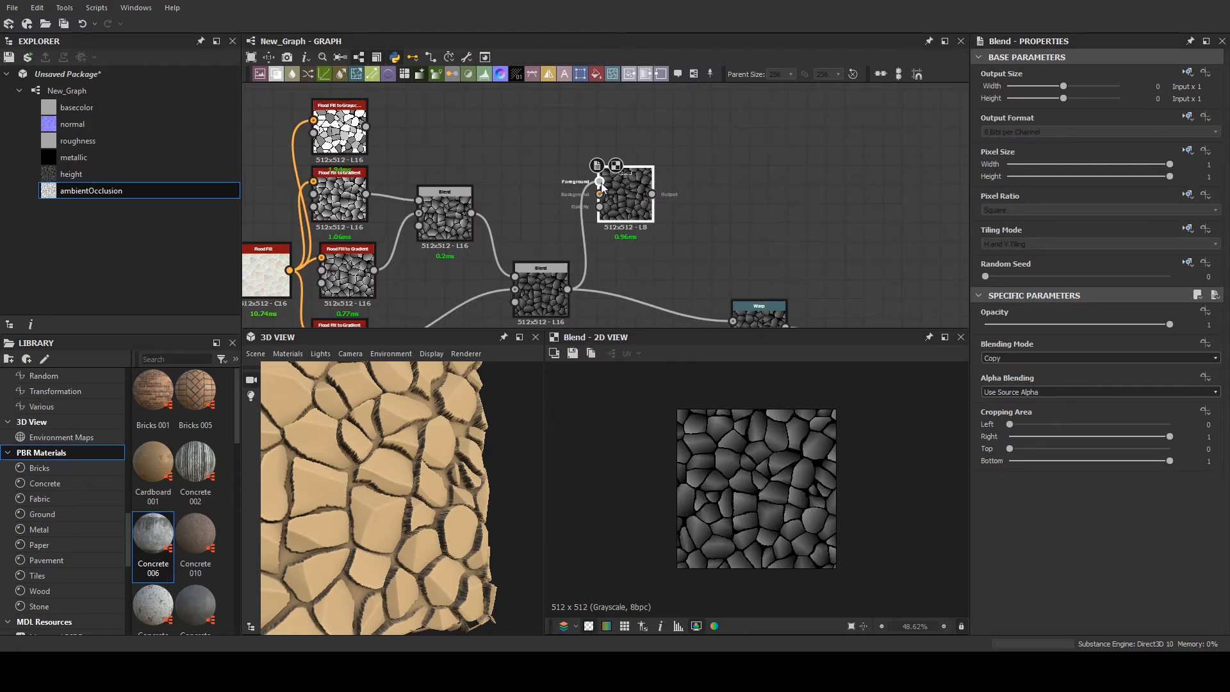
{"action": "left_click_drag", "start_coordinate": [602, 186], "coordinate": [600, 195]}
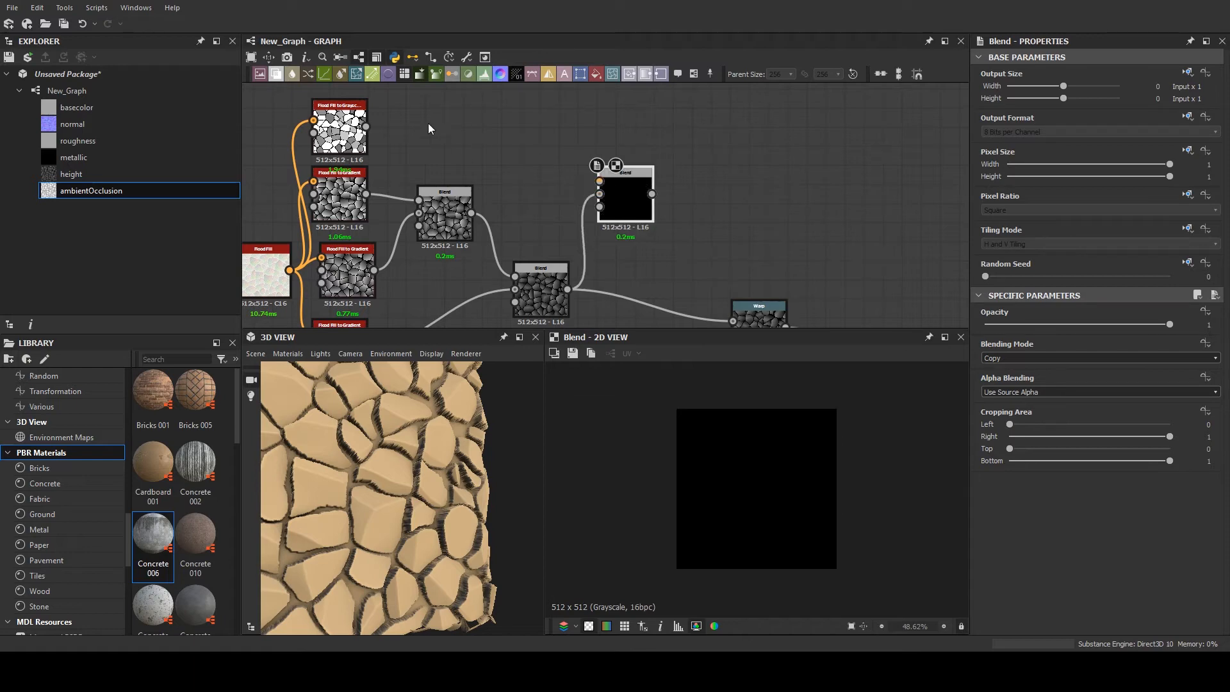
{"action": "left_click_drag", "start_coordinate": [364, 125], "coordinate": [599, 181]}
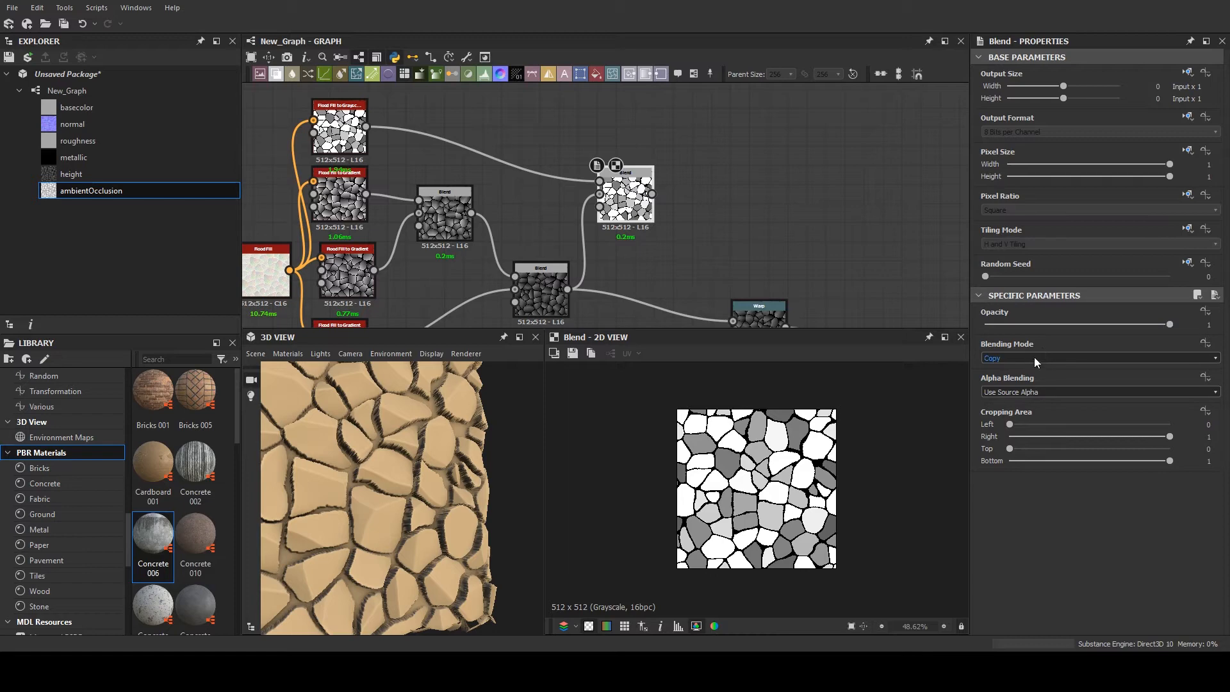
- Set the third Blend's blending mode to Multiply and its opacity to 0.22
{"action": "left_click", "coordinate": [1015, 391]}
{"action": "left_click", "coordinate": [1025, 324]}
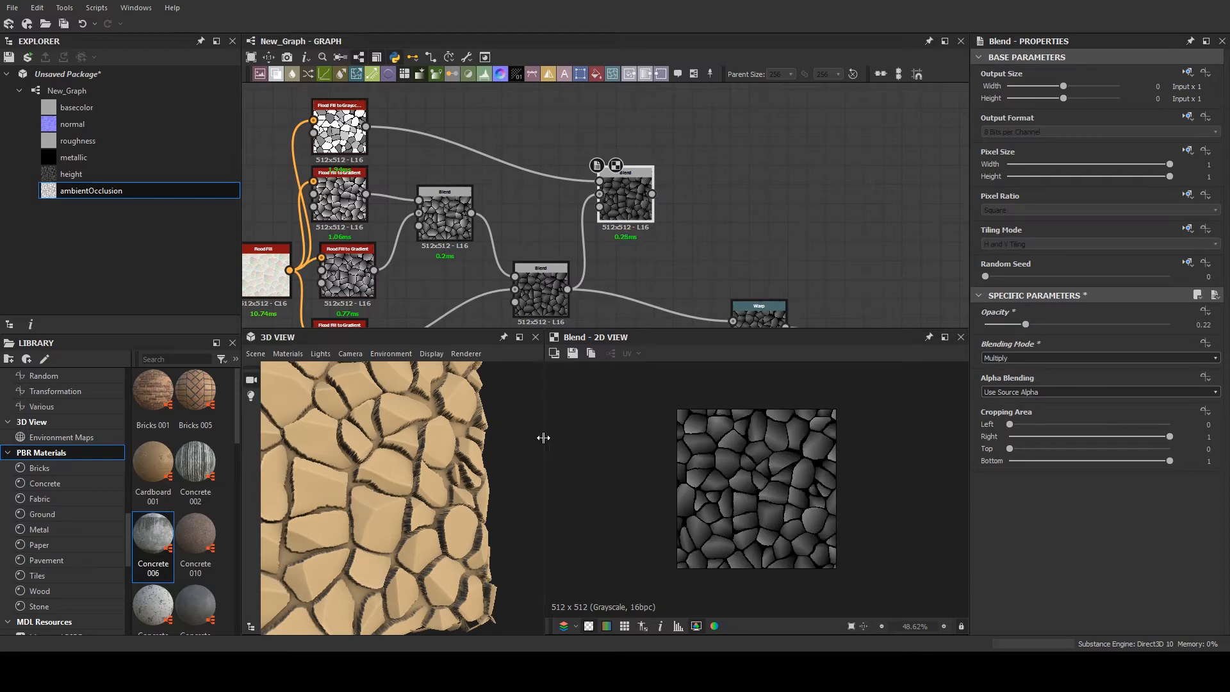
{"action": "mouse_move", "coordinate": [461, 498]}
{"action": "left_mouse_down"}
{"action": "mouse_move", "coordinate": [506, 513]}
{"action": "mouse_move", "coordinate": [453, 520]}
{"action": "left_mouse_up"}
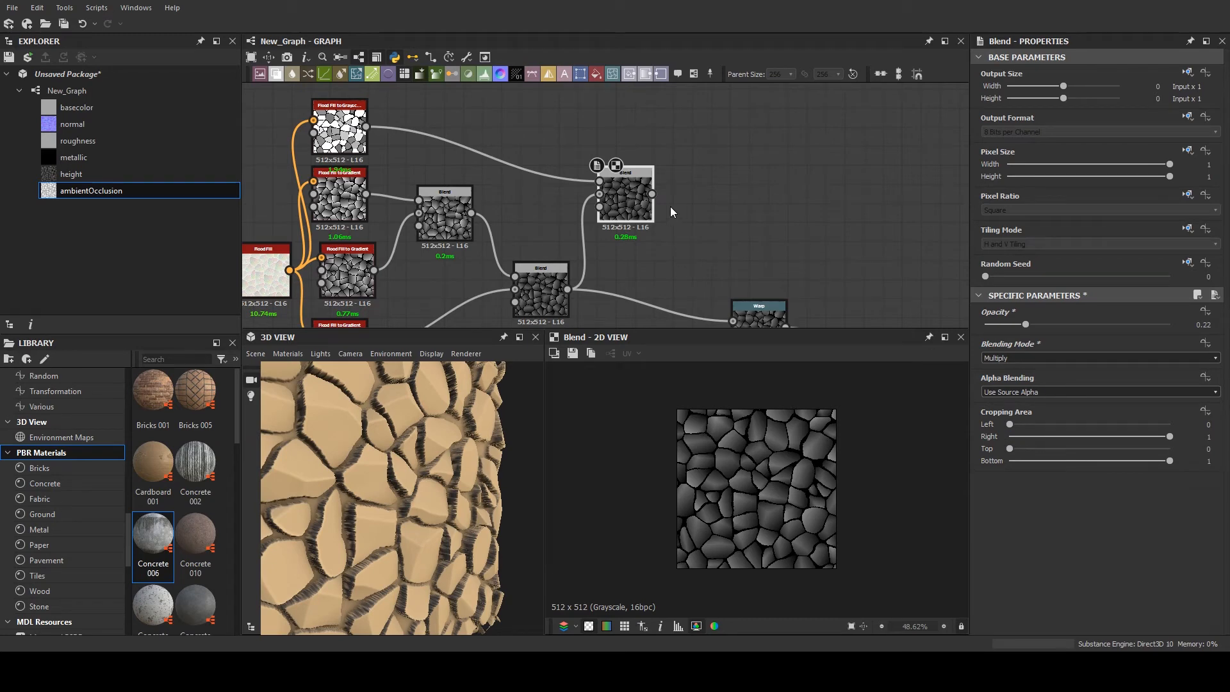
- Feed the third Blend's output into the final Warp and raise the Blend's opacity to 0.8
{"action": "scroll", "coordinate": [651, 272], "scroll_direction": "down", "scroll_amount": 2}
{"action": "scroll", "coordinate": [650, 267], "scroll_direction": "down", "scroll_amount": 1}
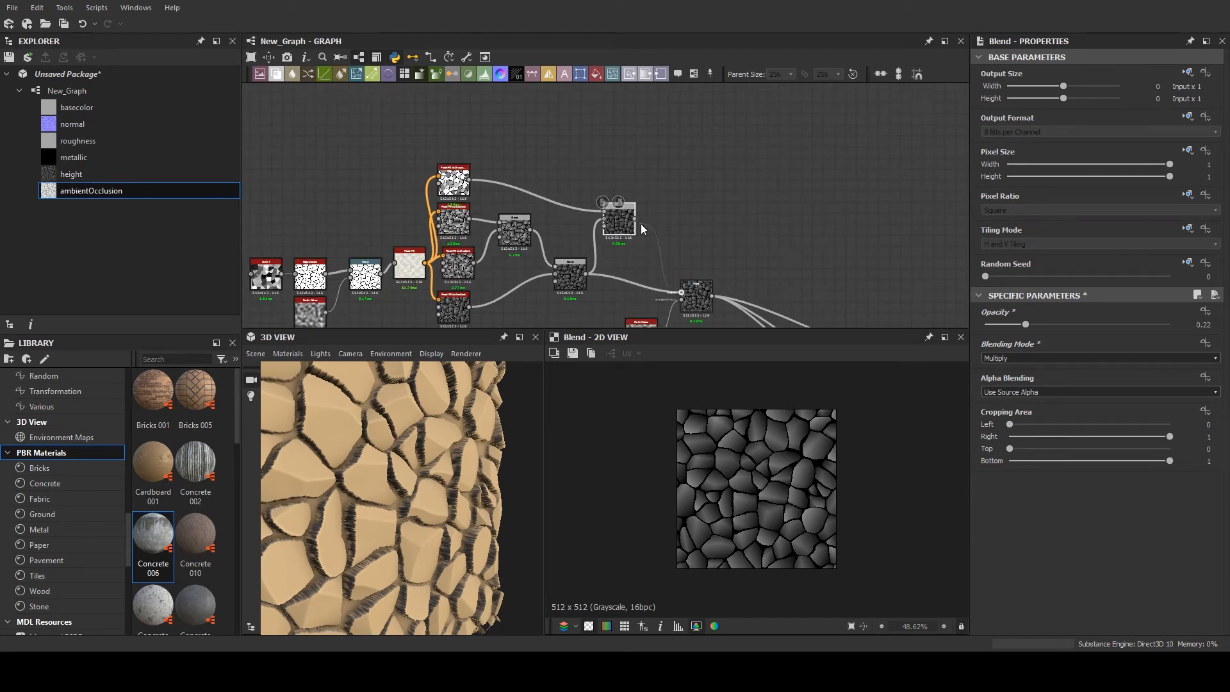
{"action": "left_click_drag", "start_coordinate": [635, 219], "coordinate": [681, 293]}
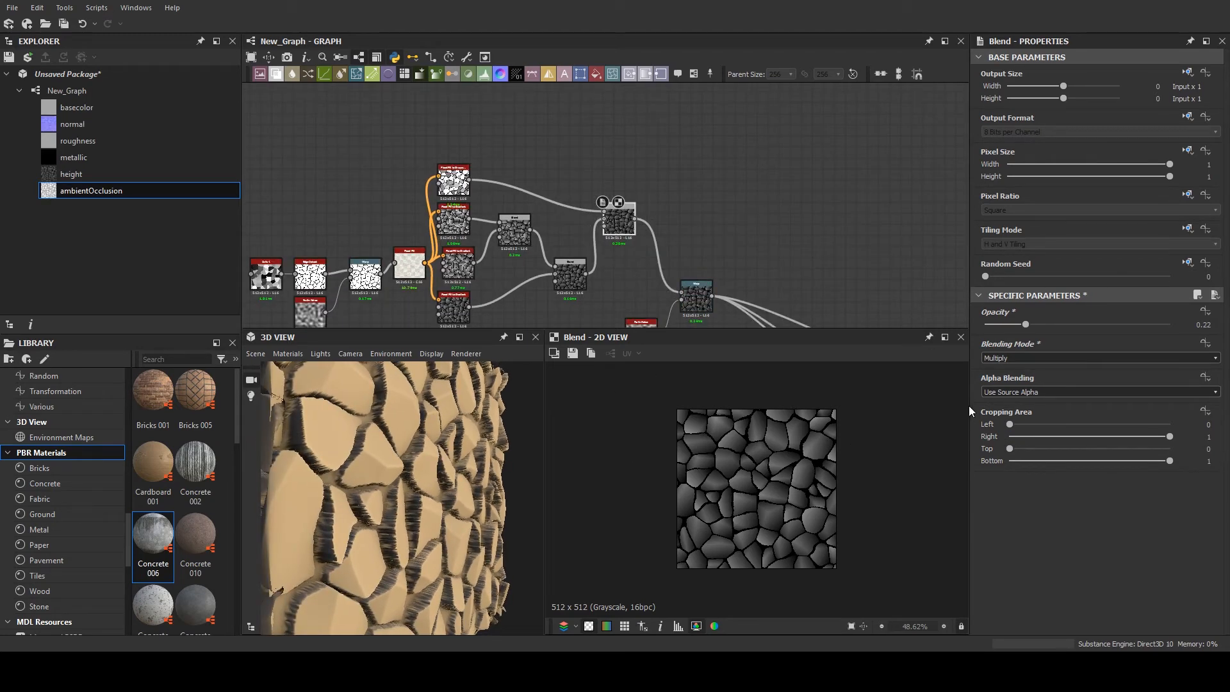
{"action": "left_click_drag", "start_coordinate": [1025, 325], "coordinate": [1131, 321]}
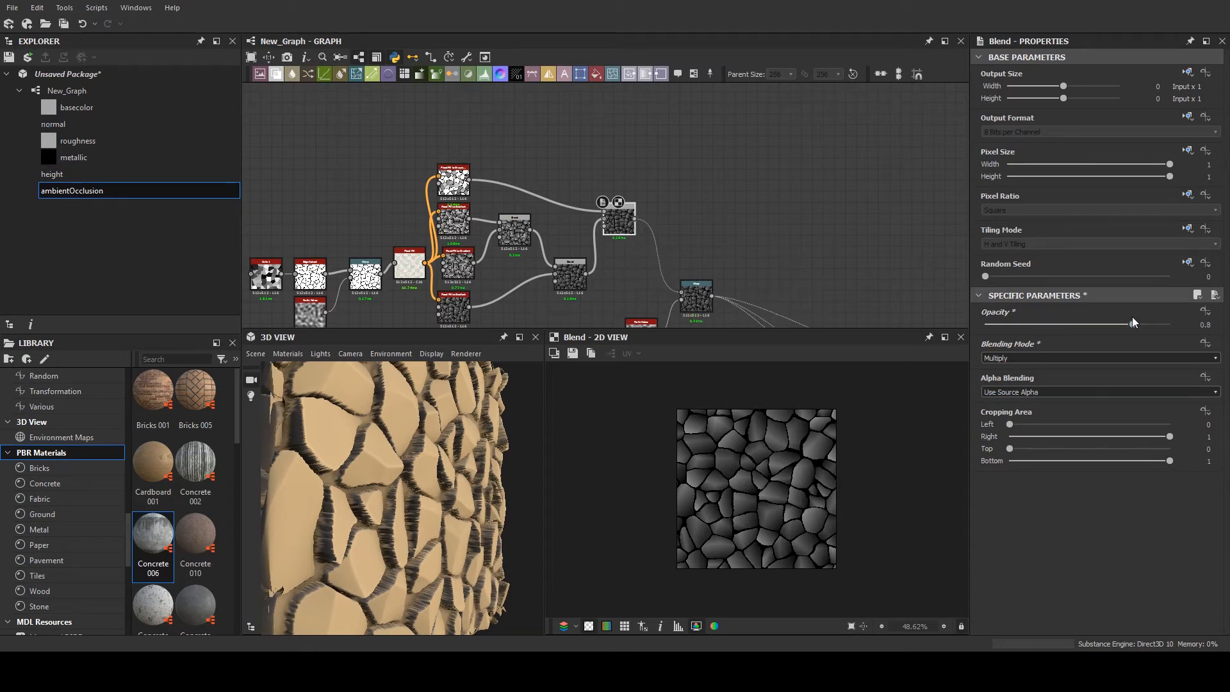